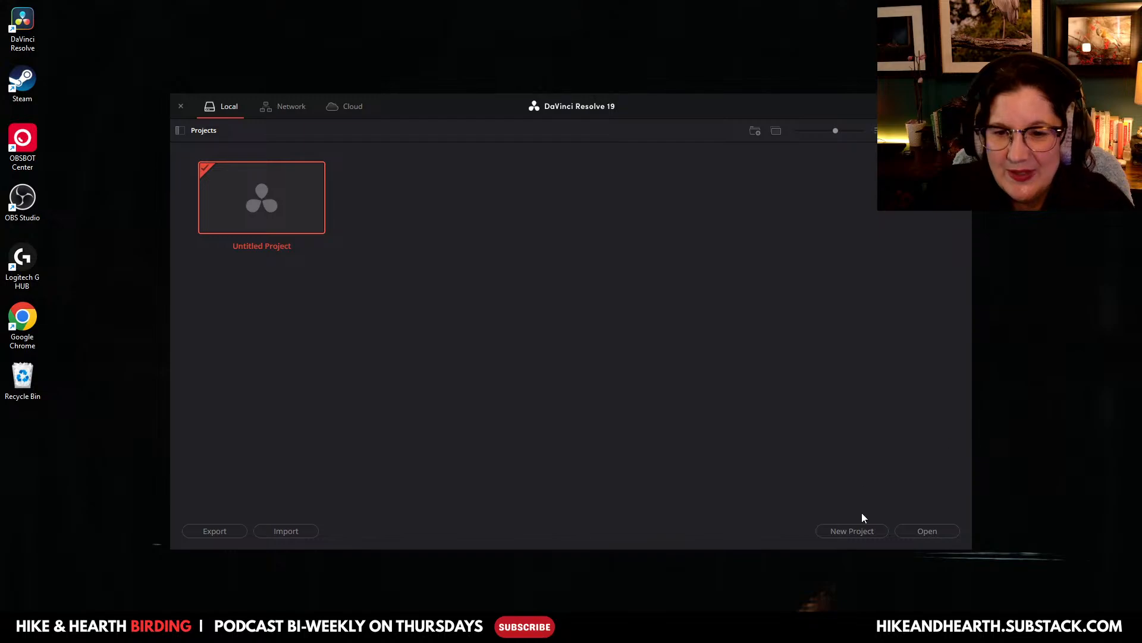
Step: Create a new project named "Episode 18 FT Birds In Flight"
click(863, 531)
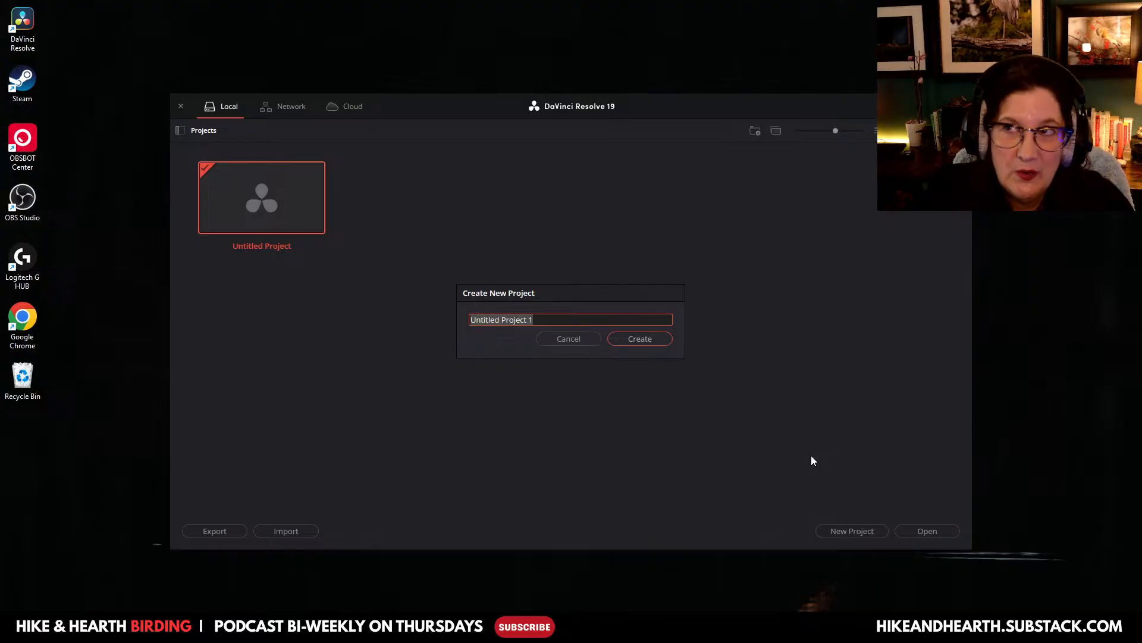
text(FT)
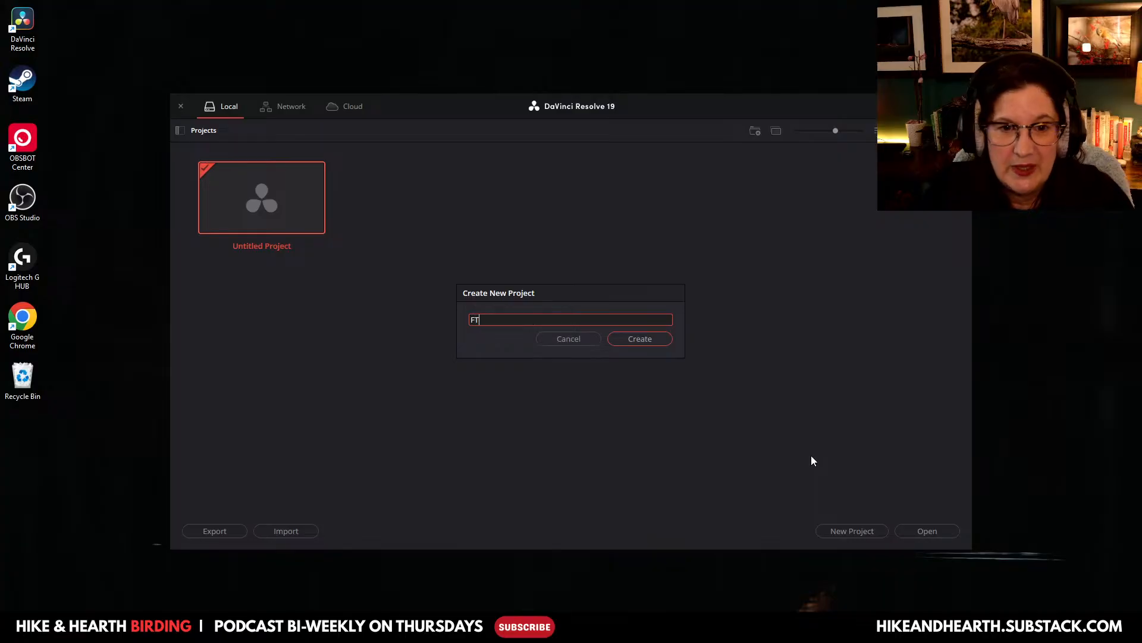
key(BackSpace)
key(BackSpace)
text(Epi)
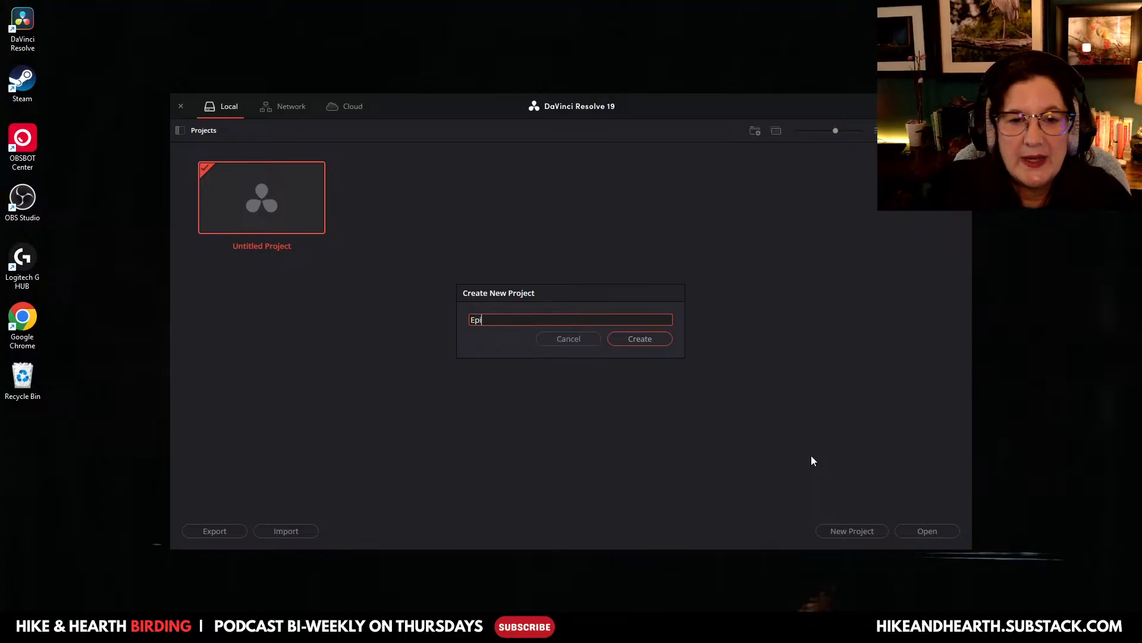
text(sode 18 FT)
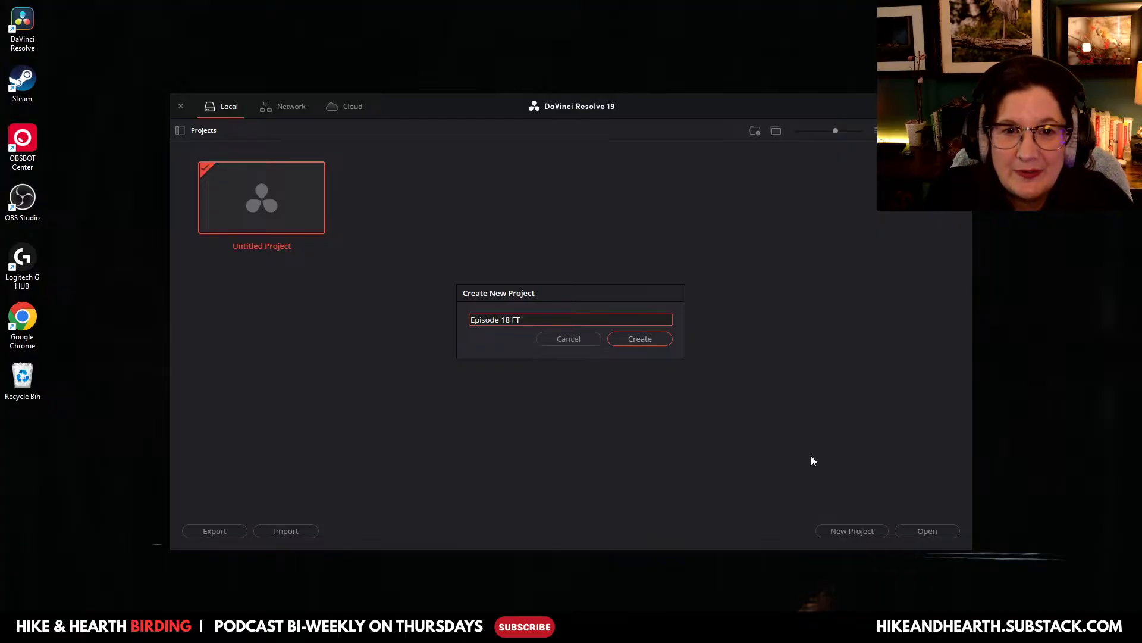
text(Birds In Flight)
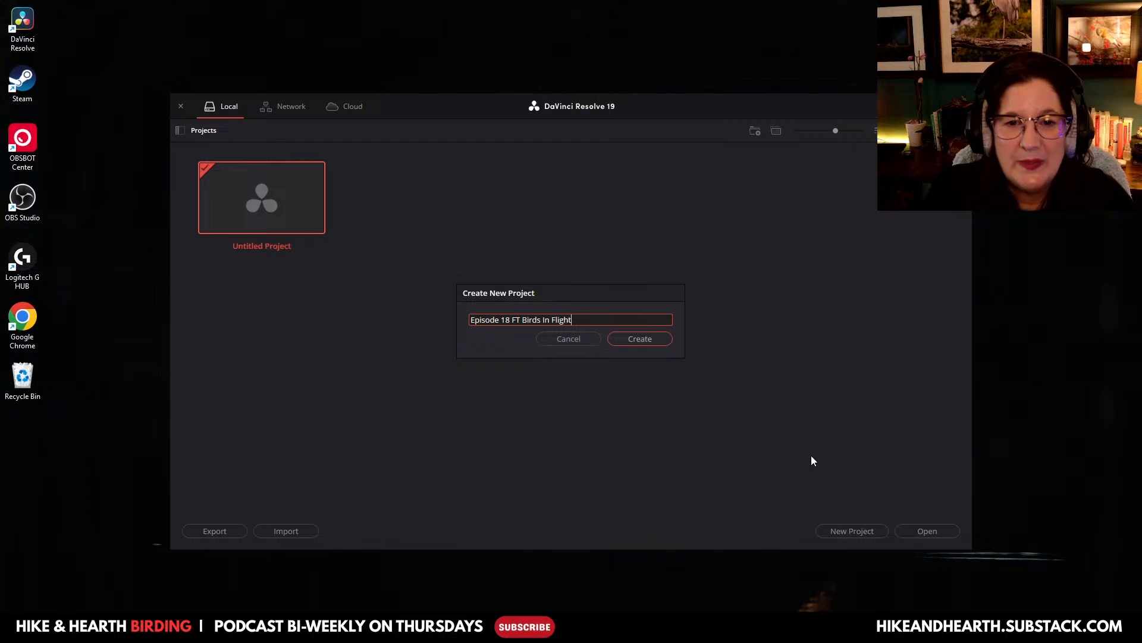
click(653, 339)
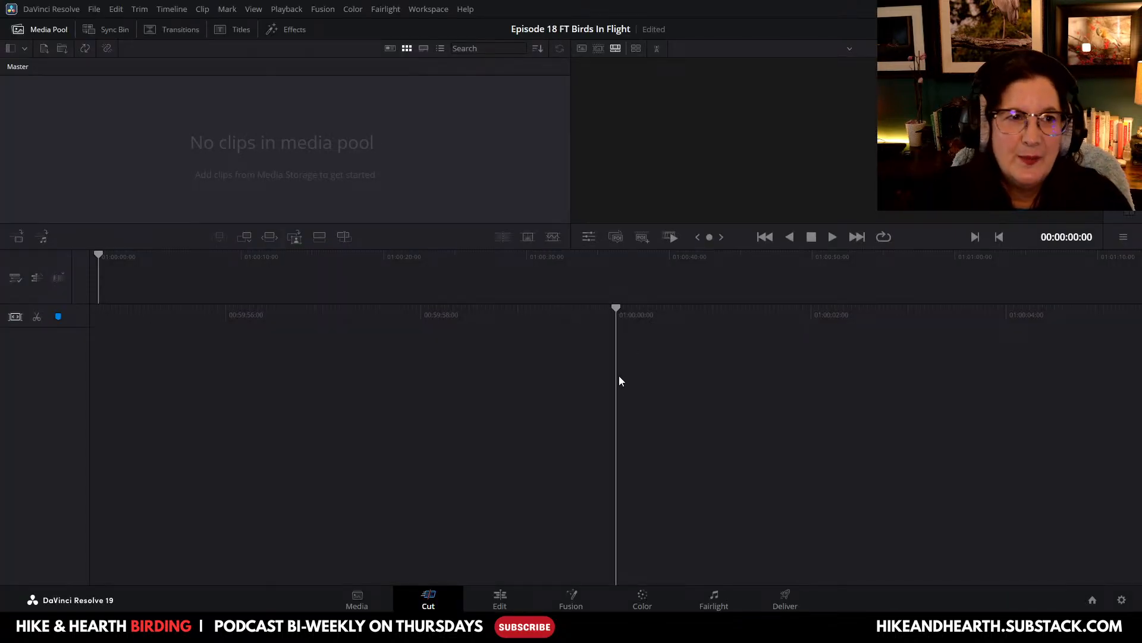
Step: Set the project's timeline frame rate to 30 frames per second and save the project settings
click(94, 9)
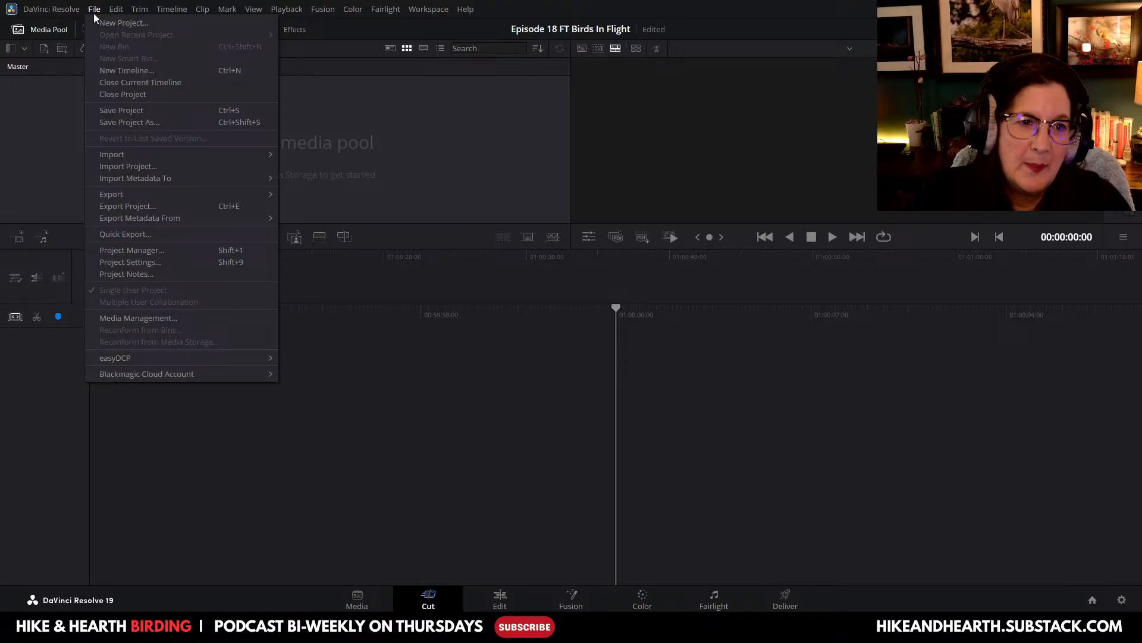
click(131, 262)
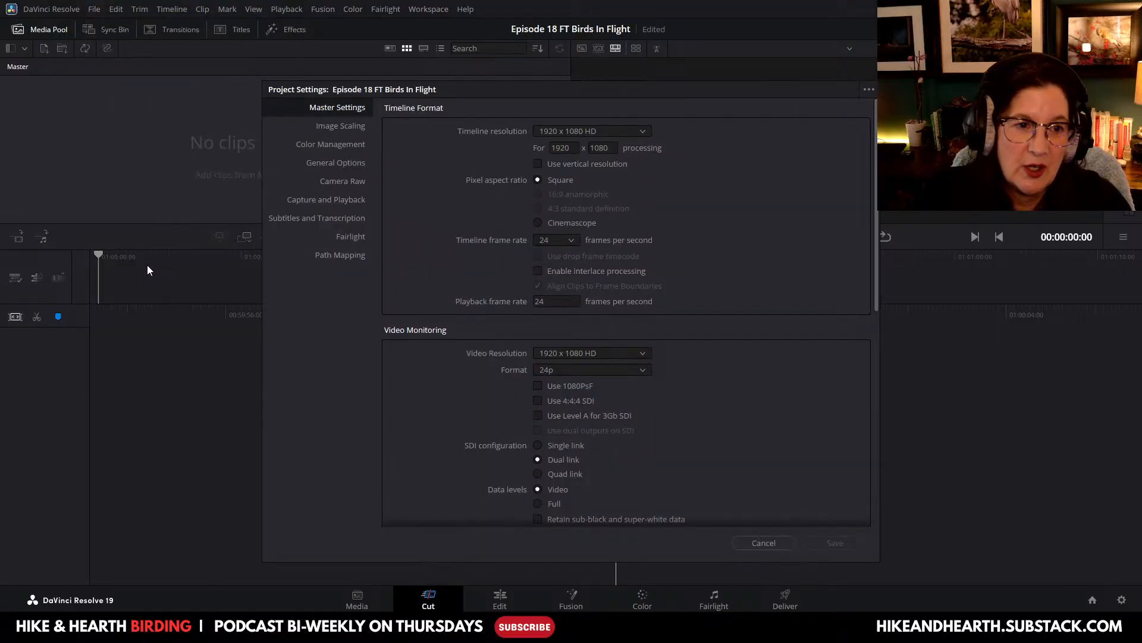
click(571, 240)
click(562, 305)
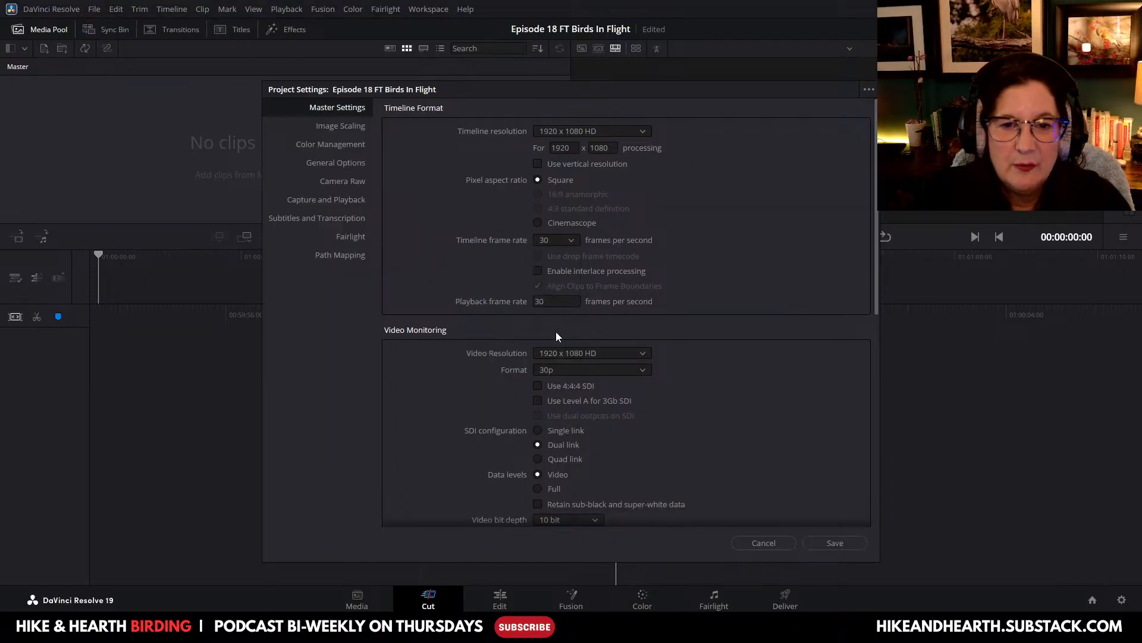
click(842, 545)
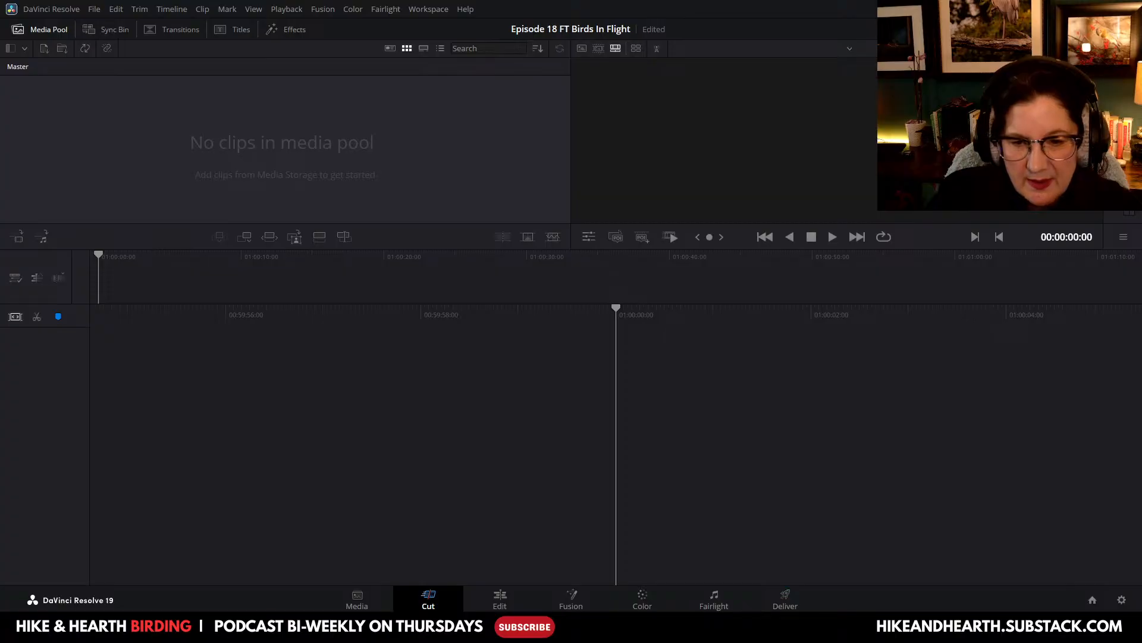
Step: Switch to the Chrome window with YouTube Studio and view the channel's audio library music list
mouse_move(690, 631)
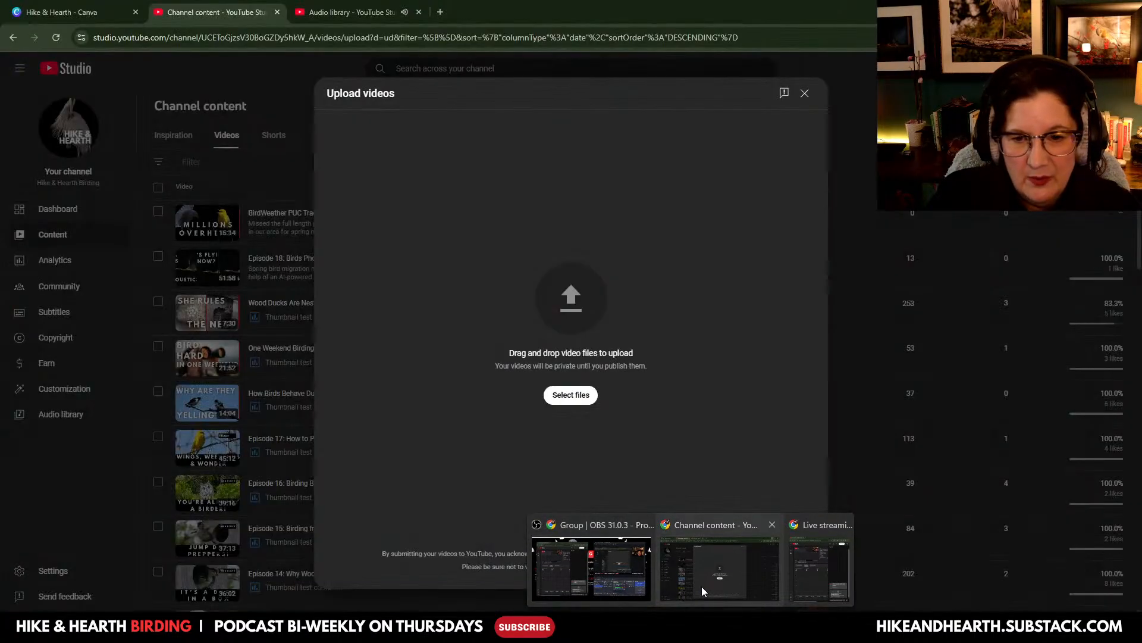
click(702, 587)
mouse_move(694, 631)
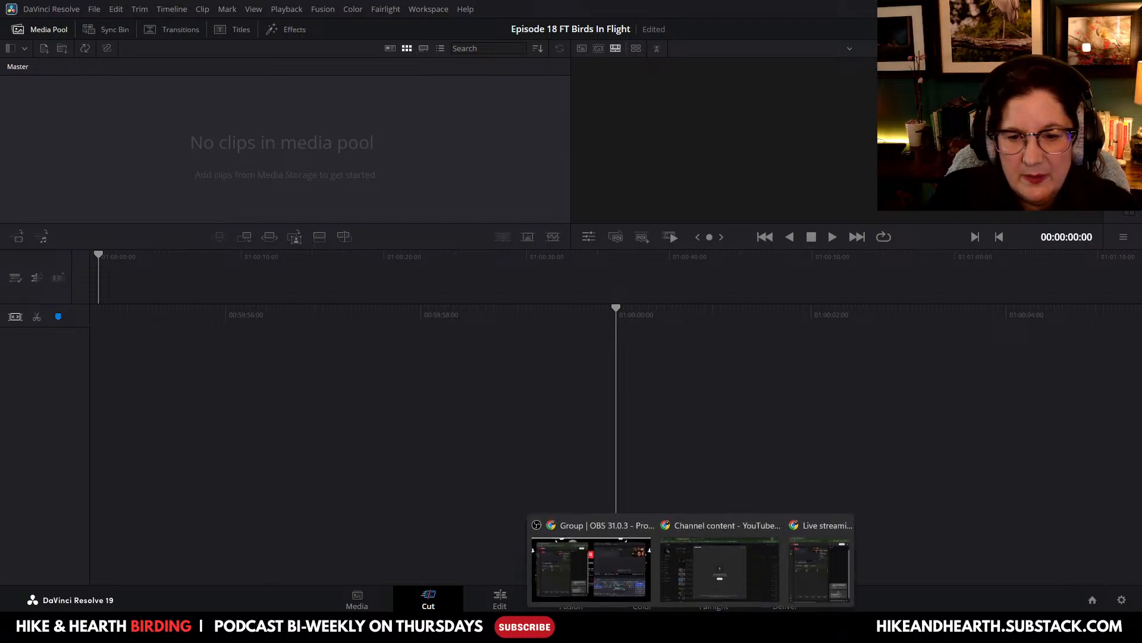
click(702, 562)
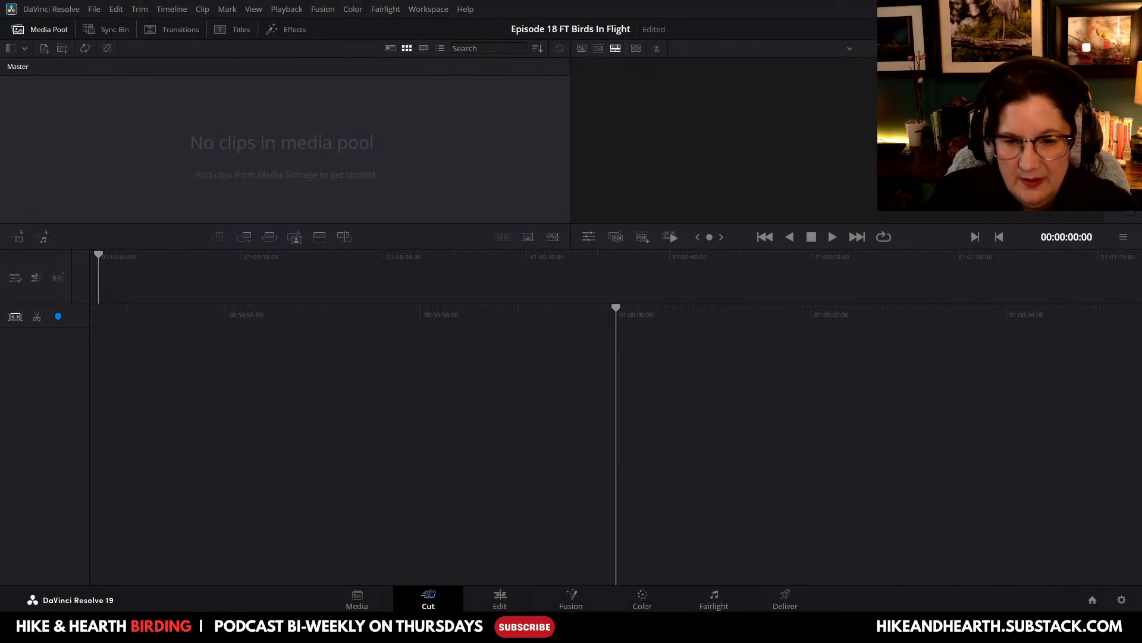
click(1074, 9)
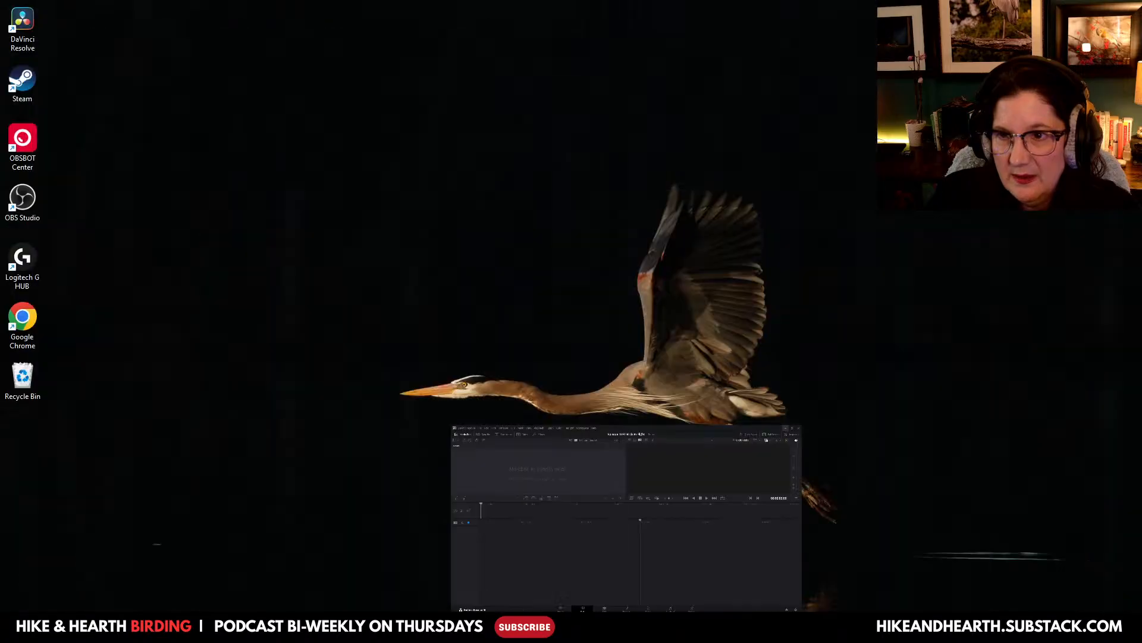
mouse_move(690, 628)
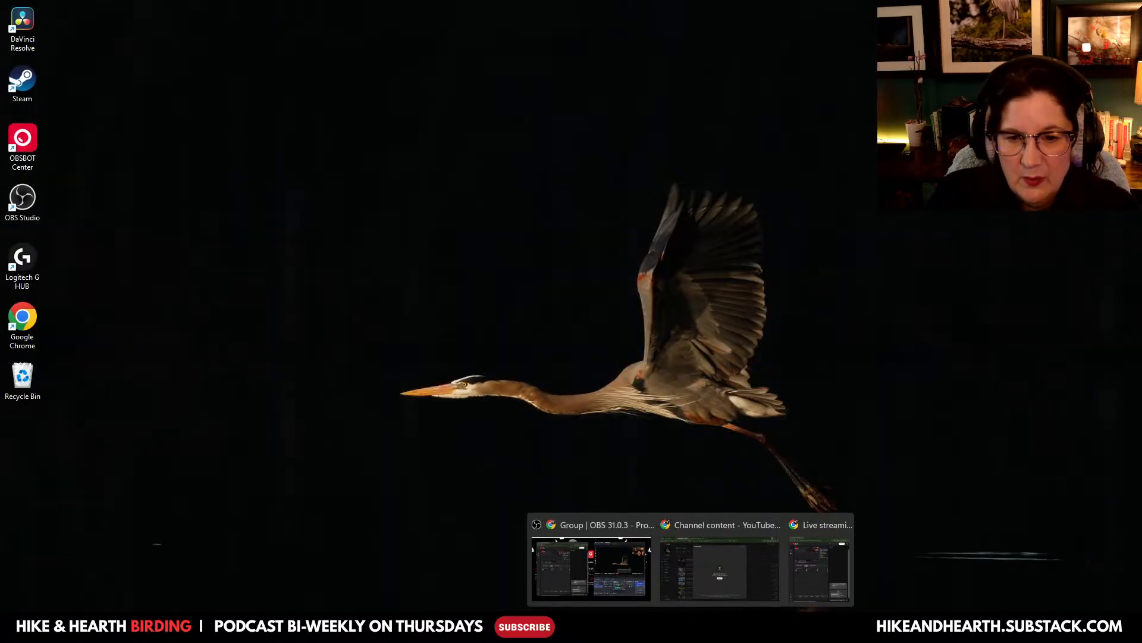
click(700, 581)
click(323, 13)
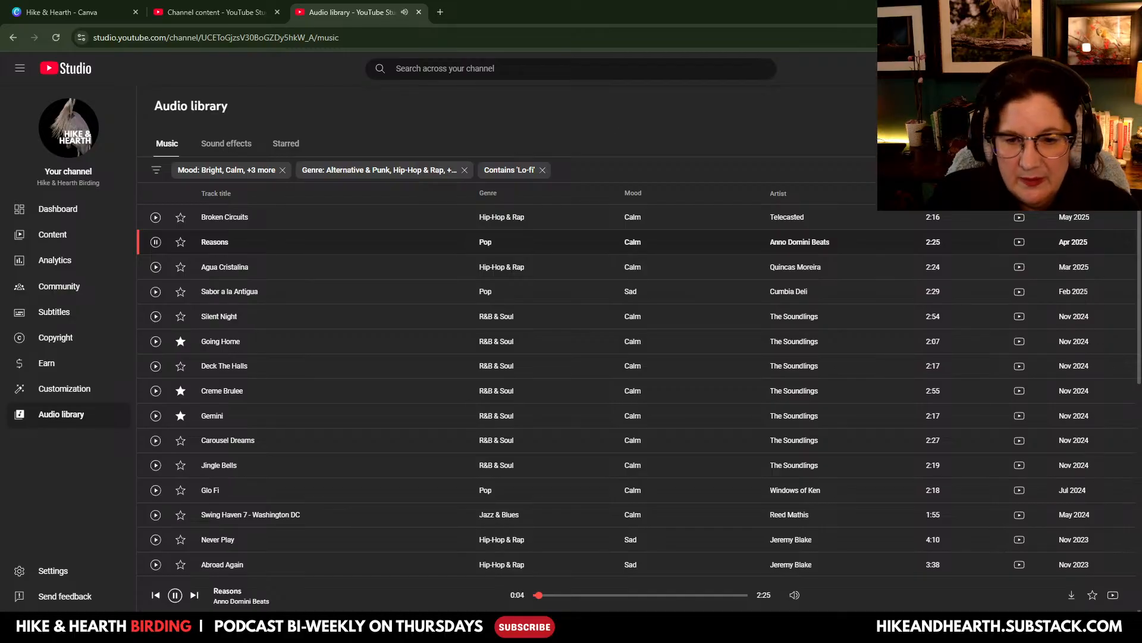
click(744, 571)
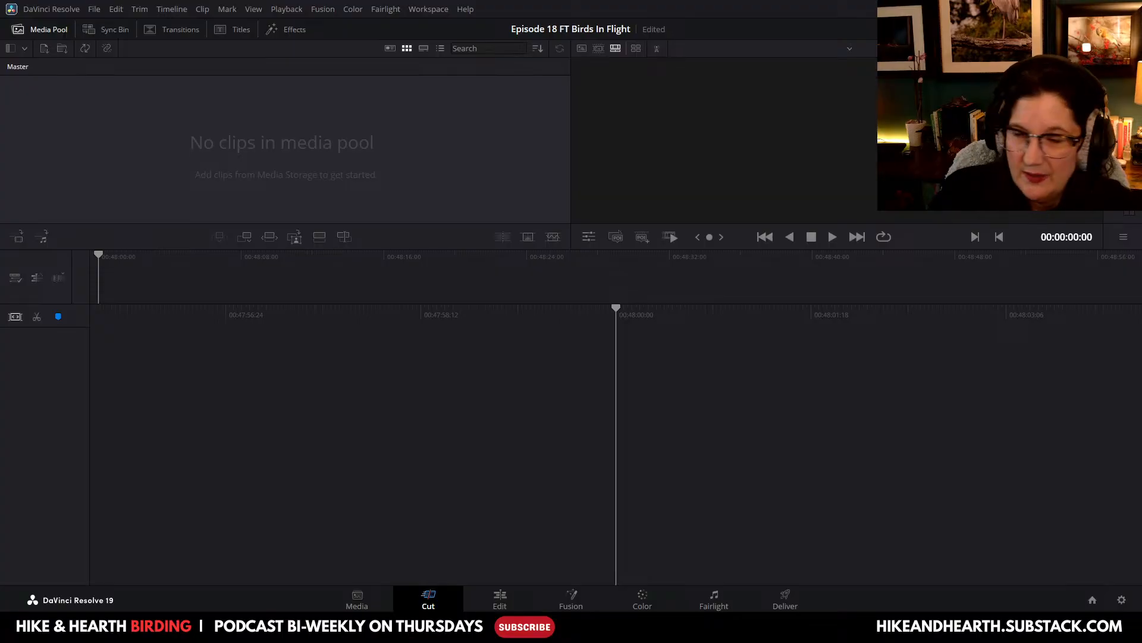
Step: Import the "Birds in Flight, Babies in Boxes & Big Data" video, the YouTube outro clip and HH Replay FT.mp4 into the DaVinci Resolve media pool
drag(438, 171, 282, 163)
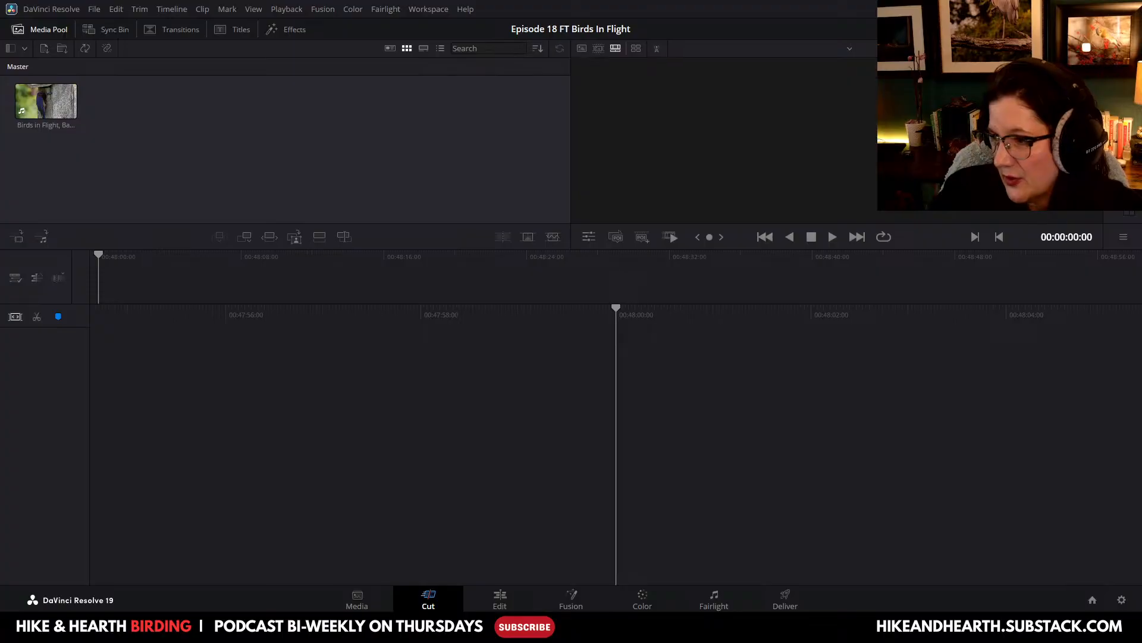
drag(1131, 333, 303, 141)
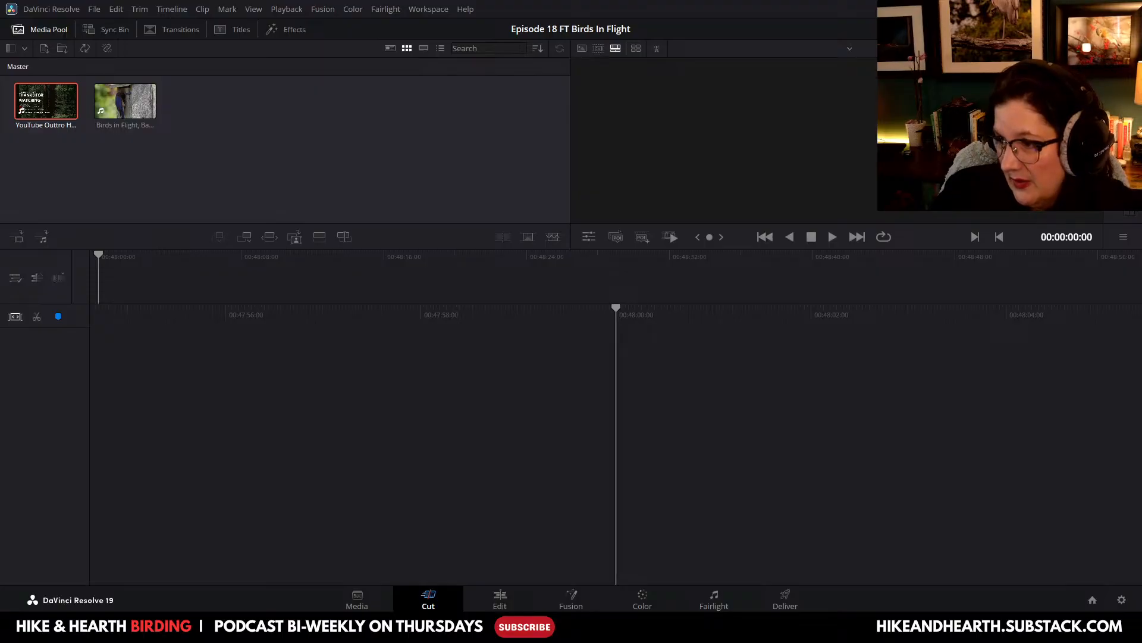
drag(540, 254, 281, 176)
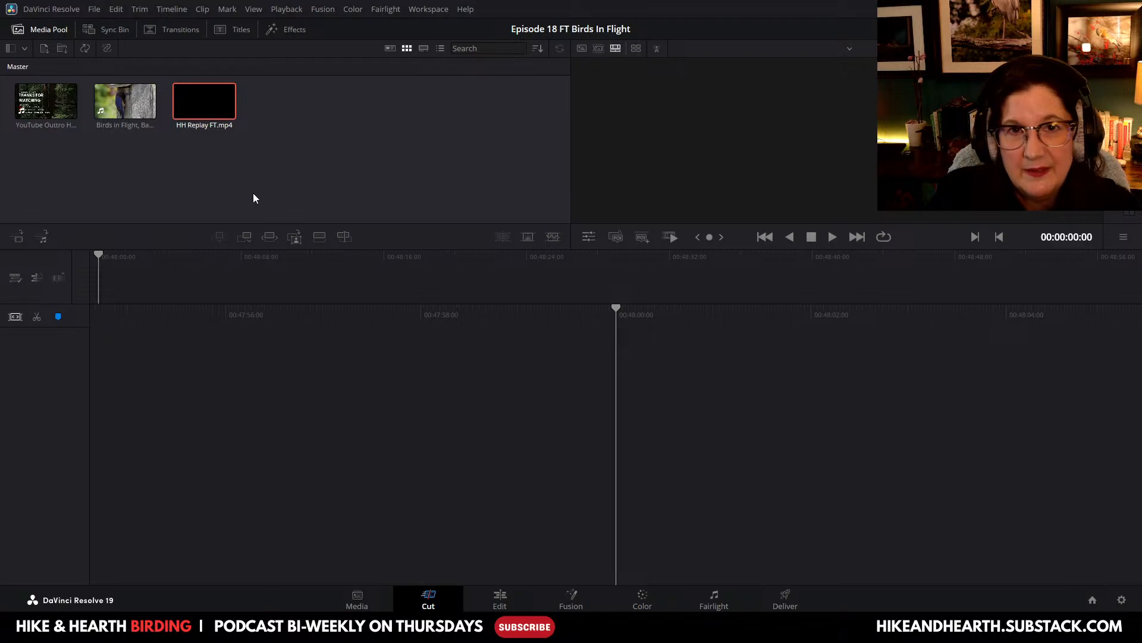
Step: Create a timeline from the Birds in Flight clip and rename it "Ep 18 FT Birds in Flight"
click(119, 109)
drag(119, 109, 140, 276)
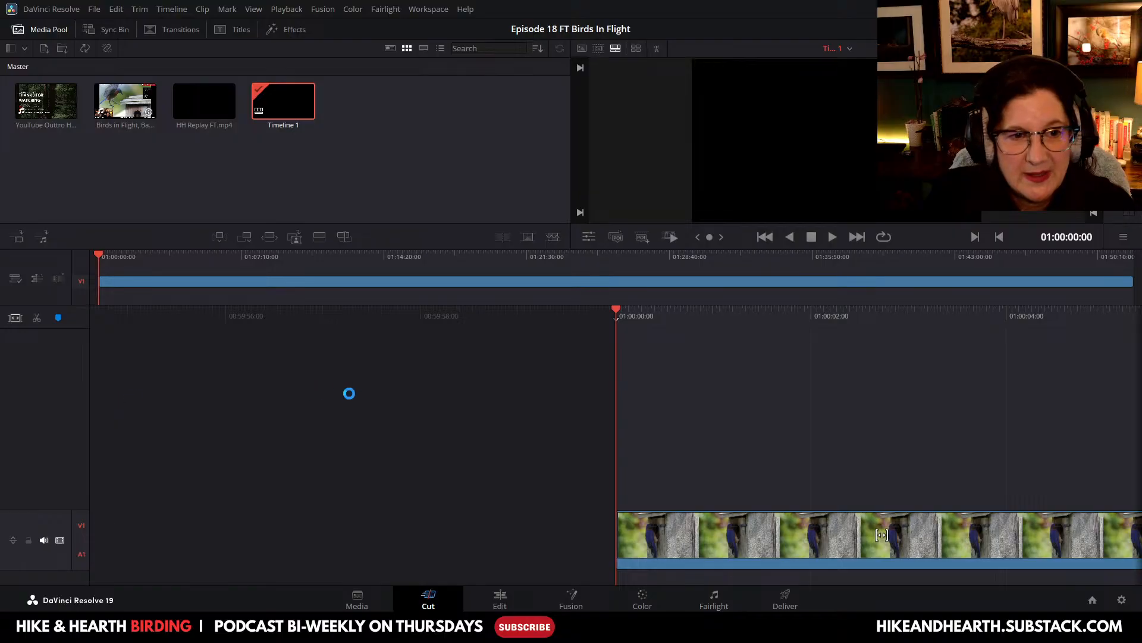
right_click(287, 101)
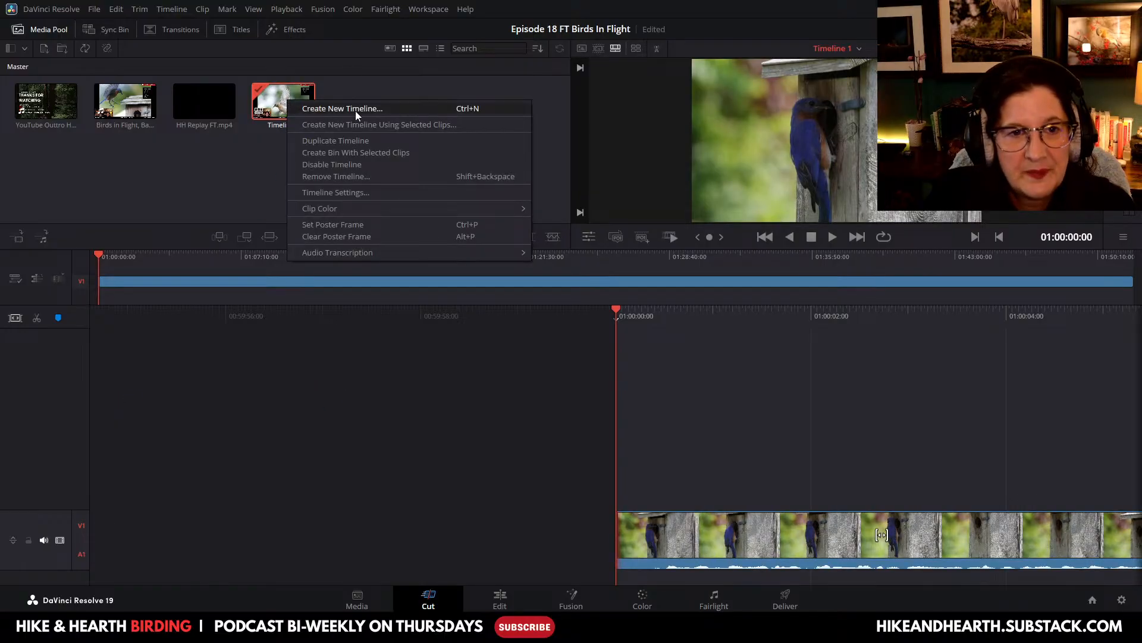
click(256, 153)
click(283, 102)
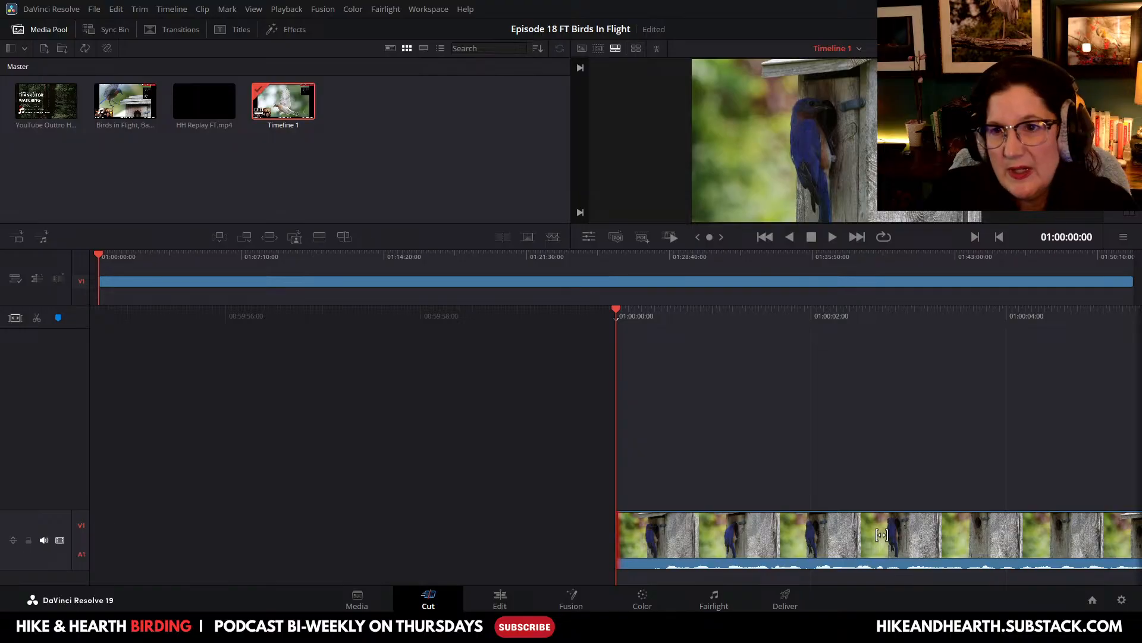
click(882, 534)
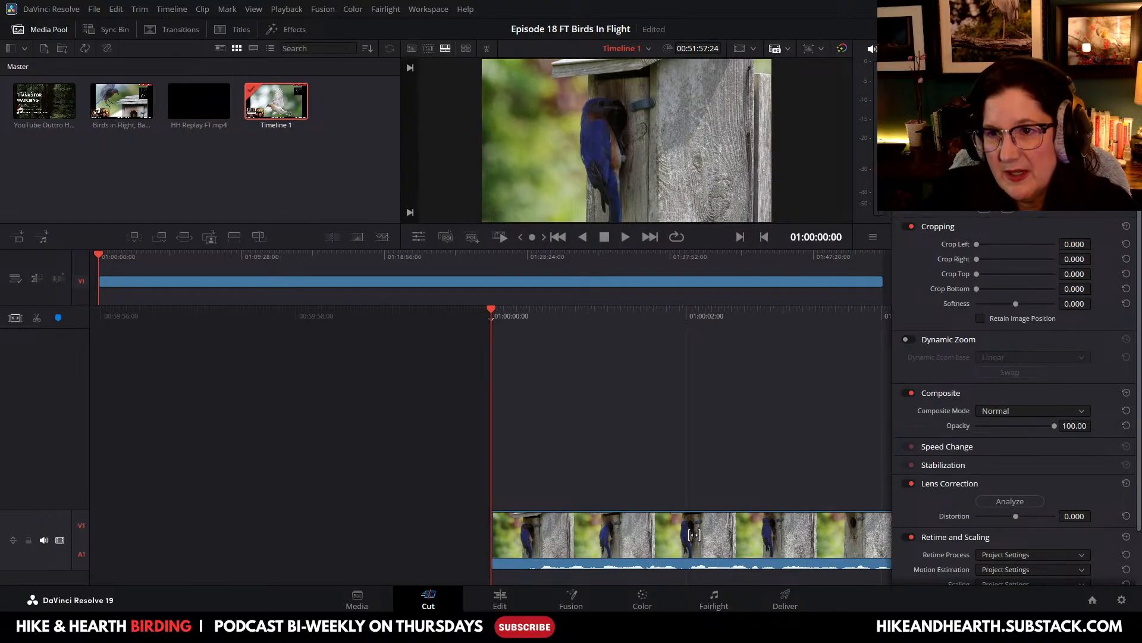
click(1010, 208)
click(1038, 351)
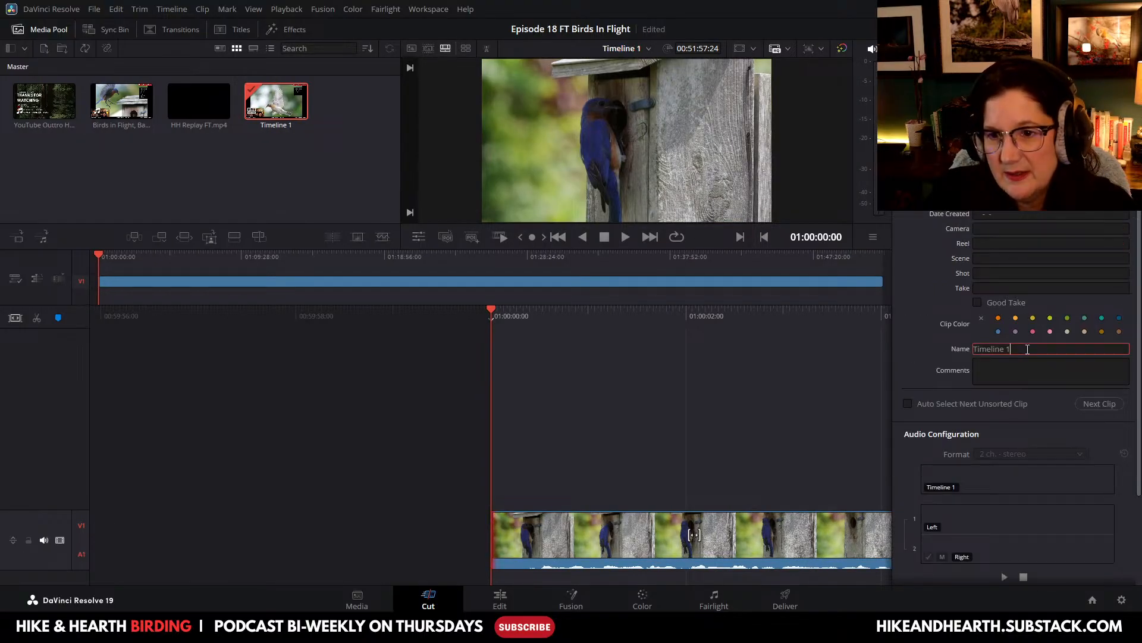
text(Ep 18 F)
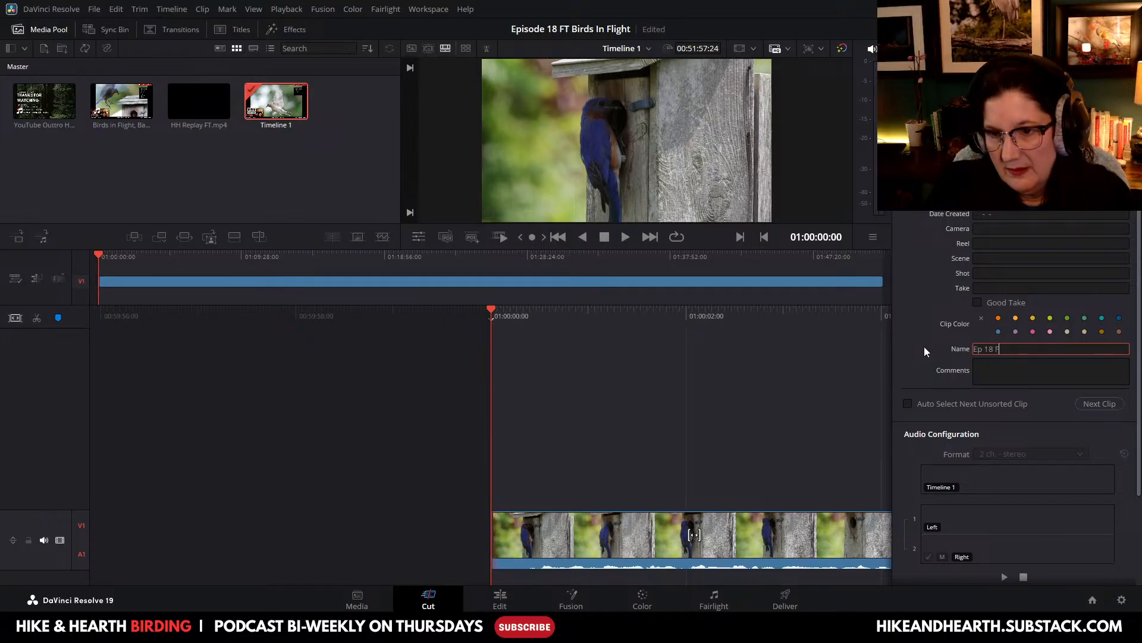
text(T Birds in Flight)
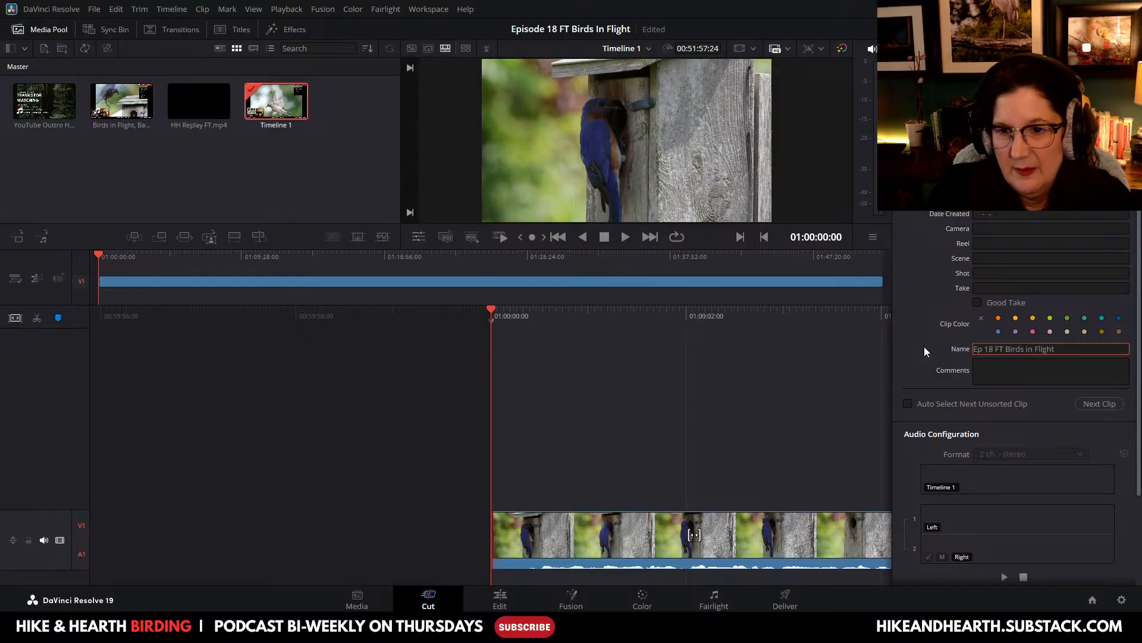
key(Return)
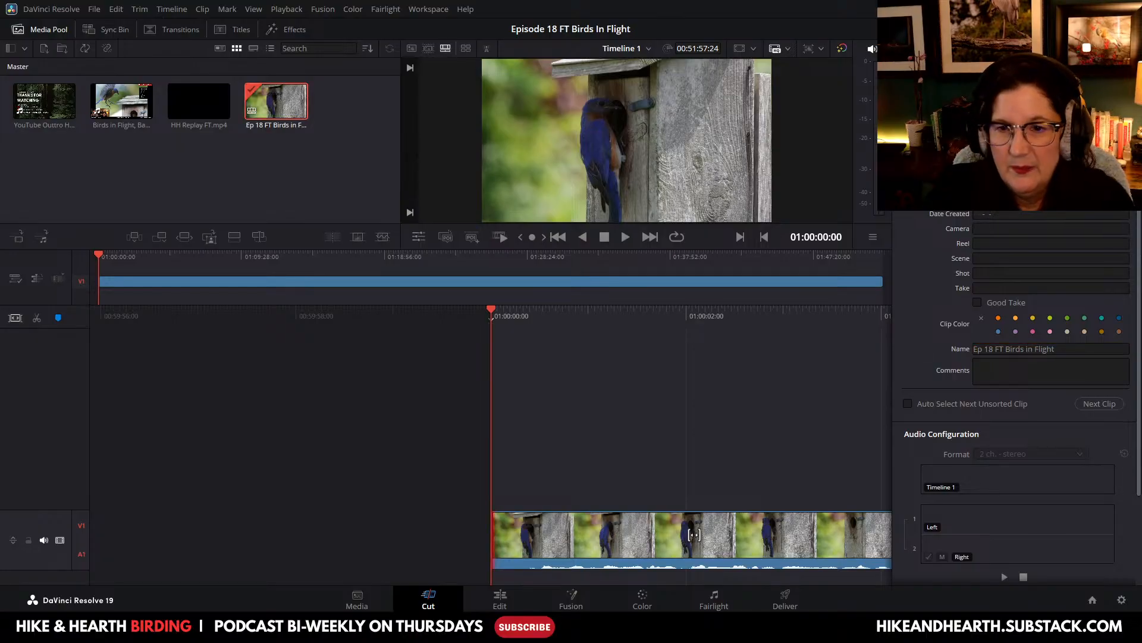
Step: Create a second, empty timeline named "Ep 18 NC Nest Box" using the project settings
right_click(301, 182)
click(333, 190)
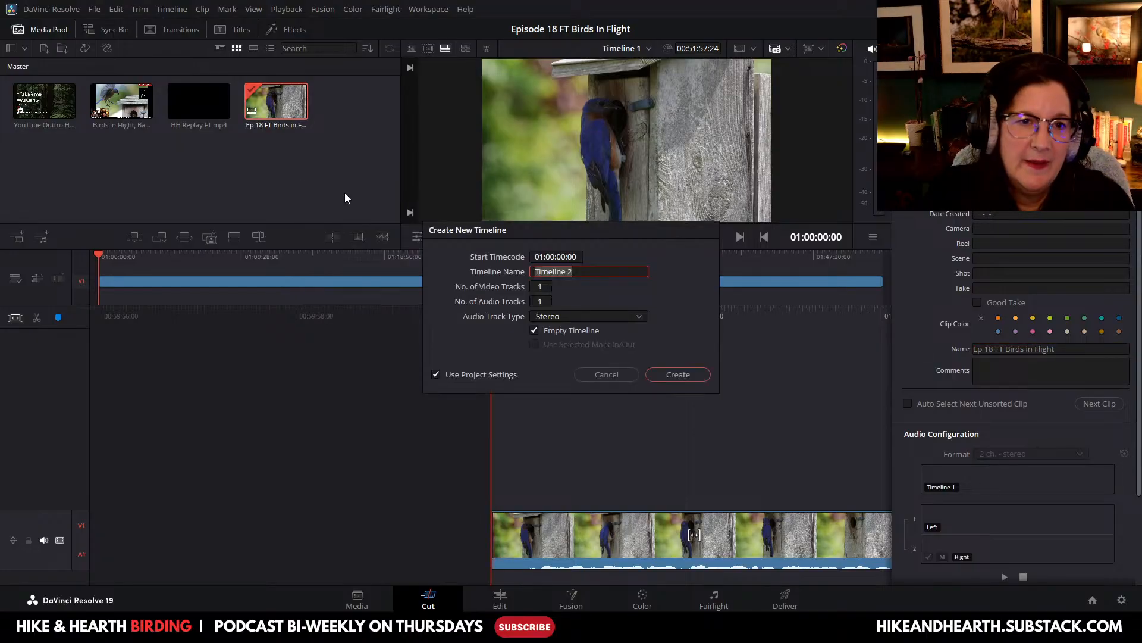
text(Ep 18)
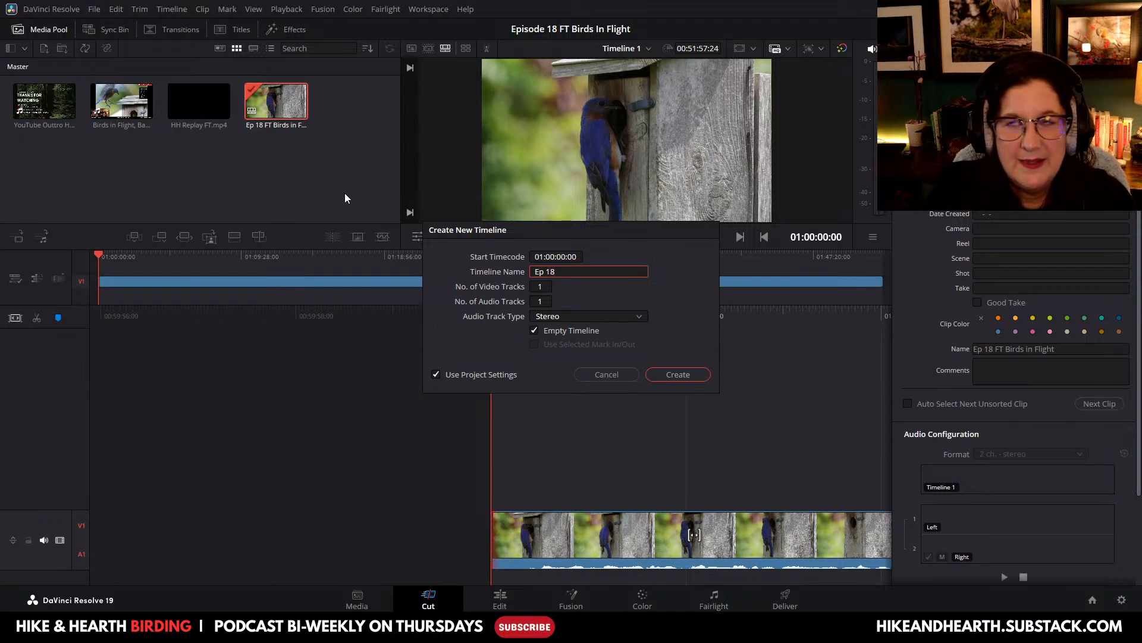
text( NC)
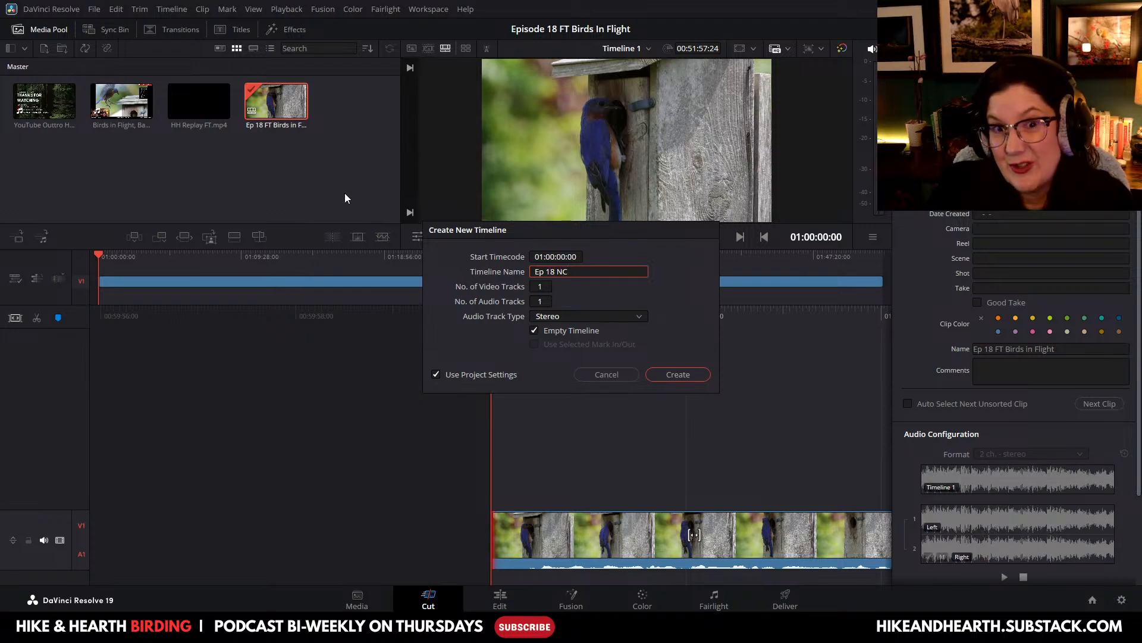
text( Nest Box)
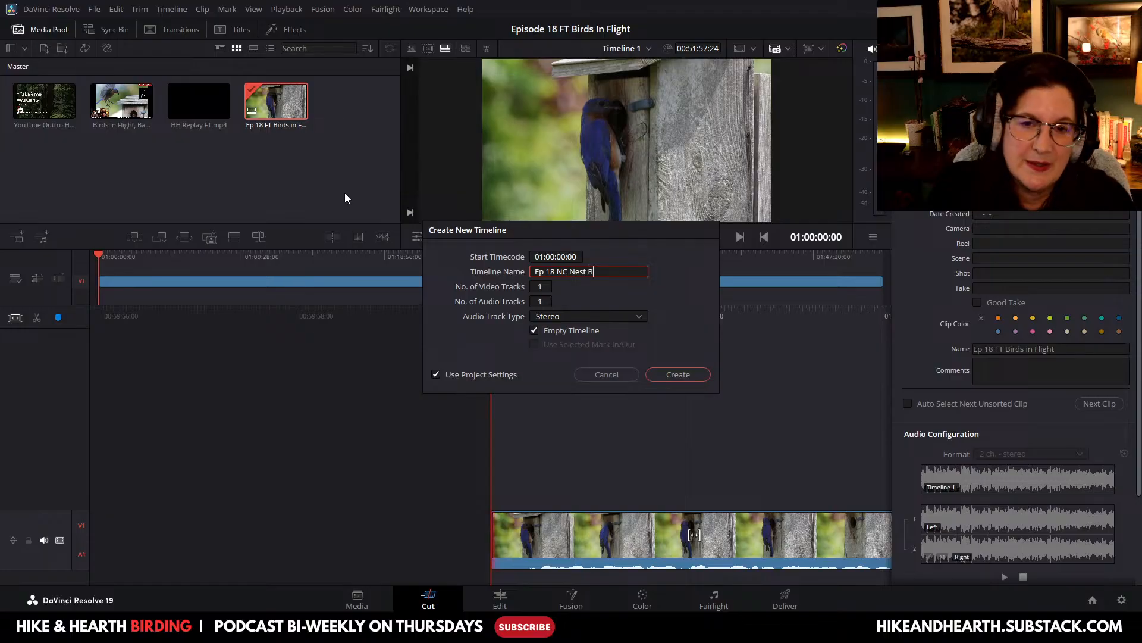
click(667, 374)
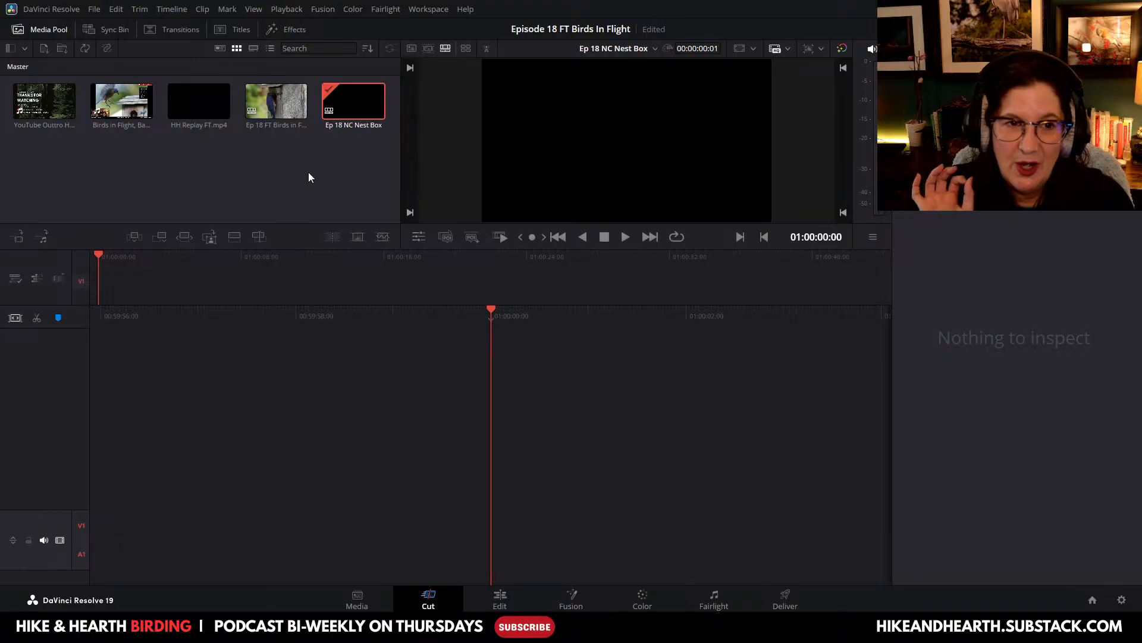
Step: Open the "Ep 18 FT Birds in Flight" timeline for editing
click(279, 105)
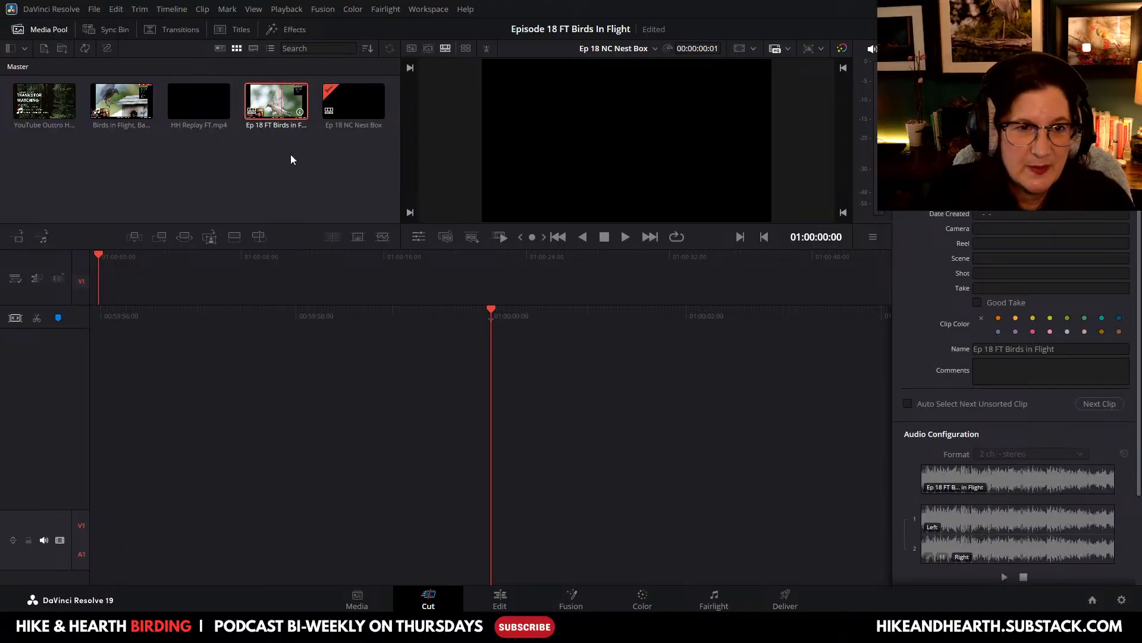
double_click(275, 105)
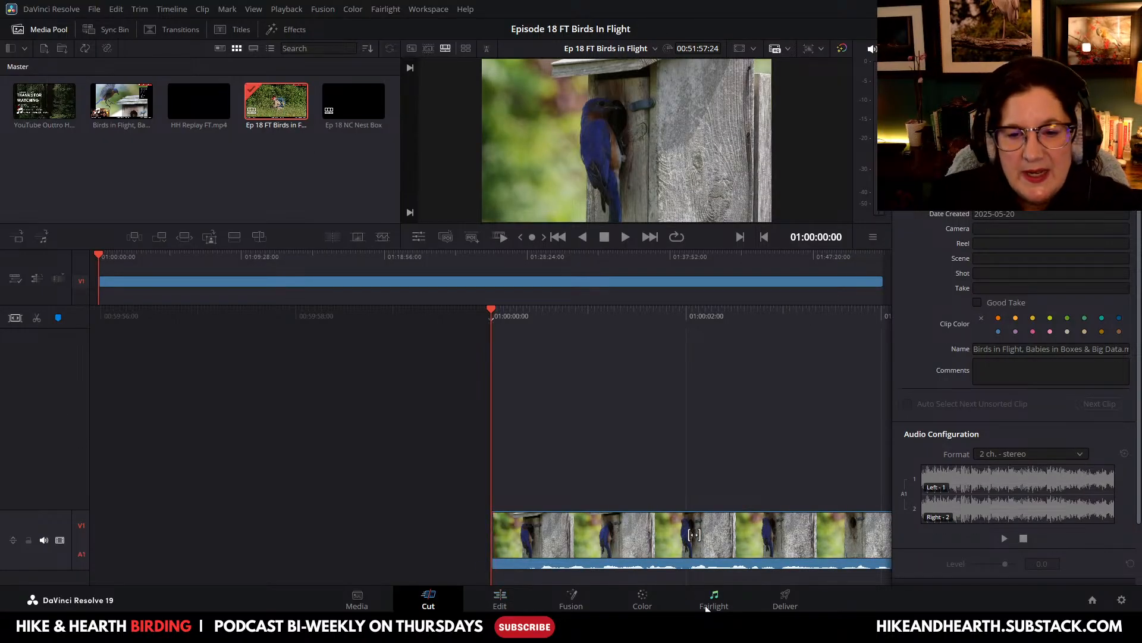
mouse_move(691, 628)
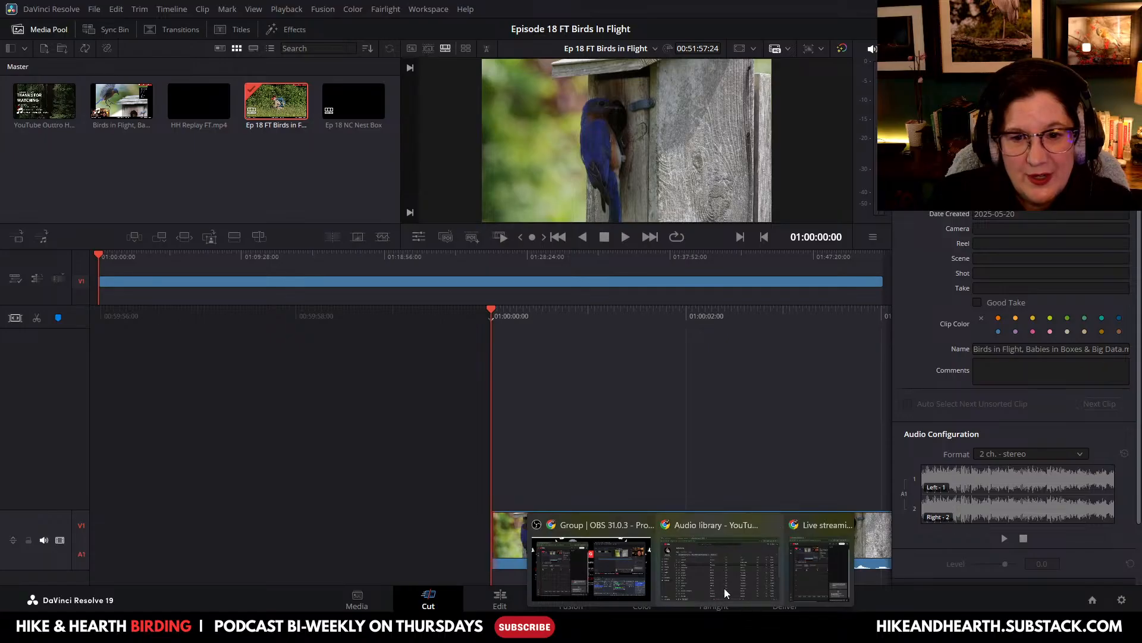
click(720, 568)
click(156, 267)
key(alt+Tab)
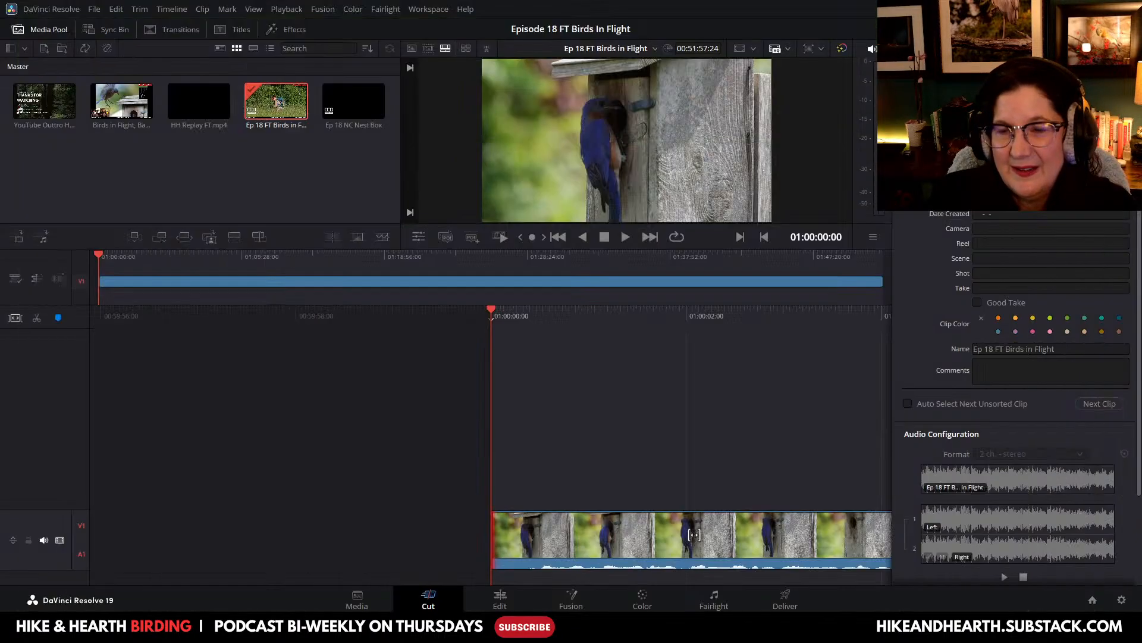
Step: Switch to the Edit page and hide the media pool to widen the timeline
click(512, 606)
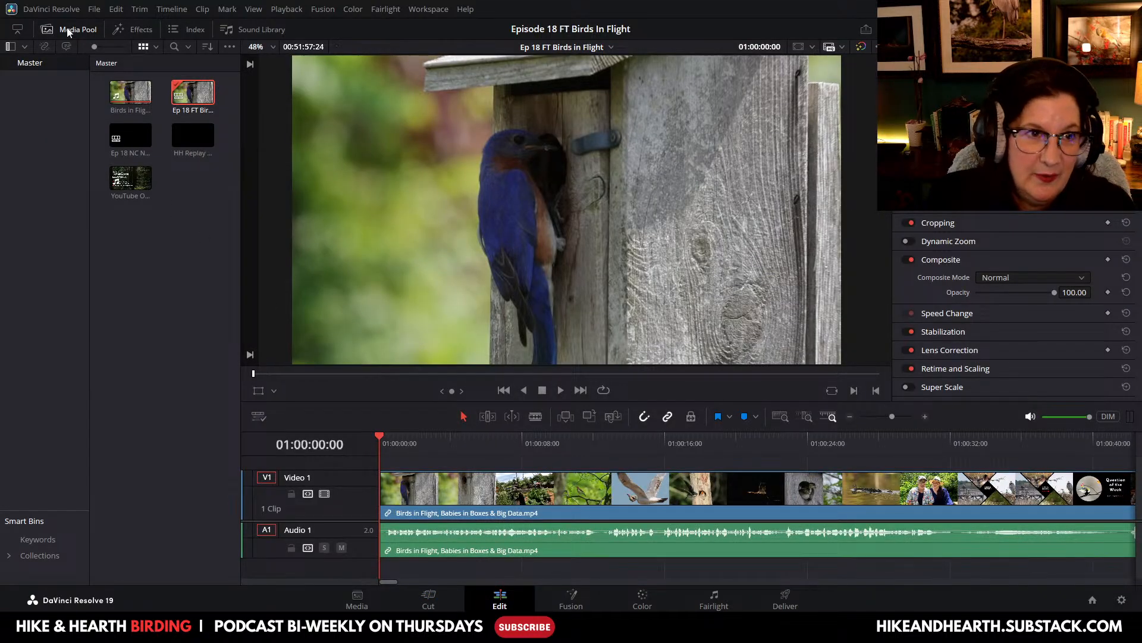
click(67, 31)
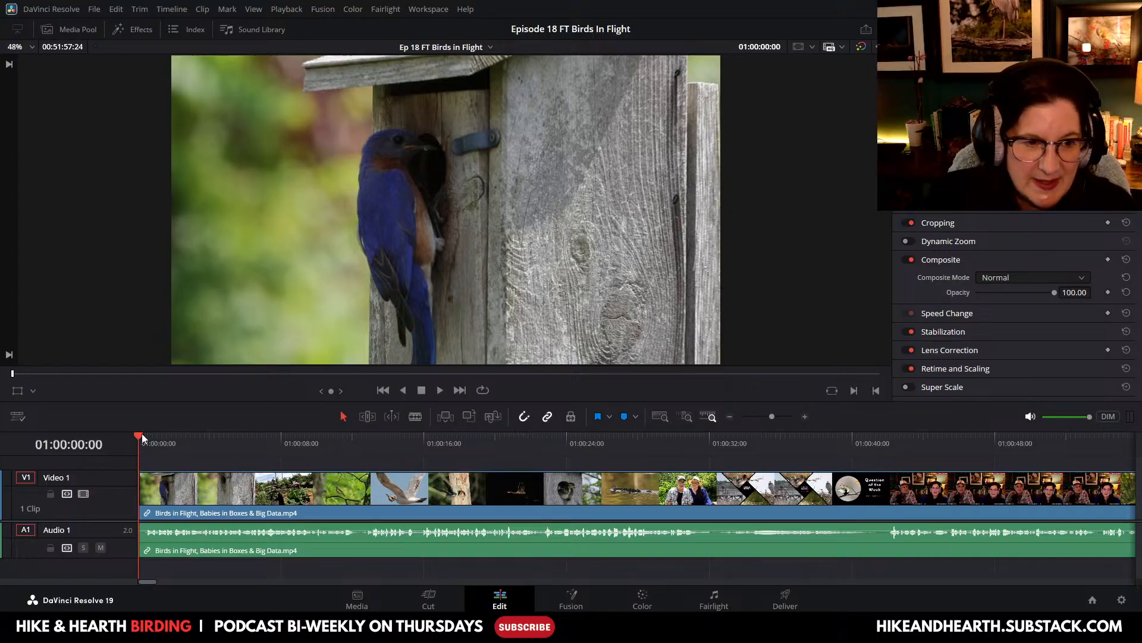
Step: Scrub through the episode from its beginning, looking for where the featured topic segment starts
drag(140, 434, 865, 470)
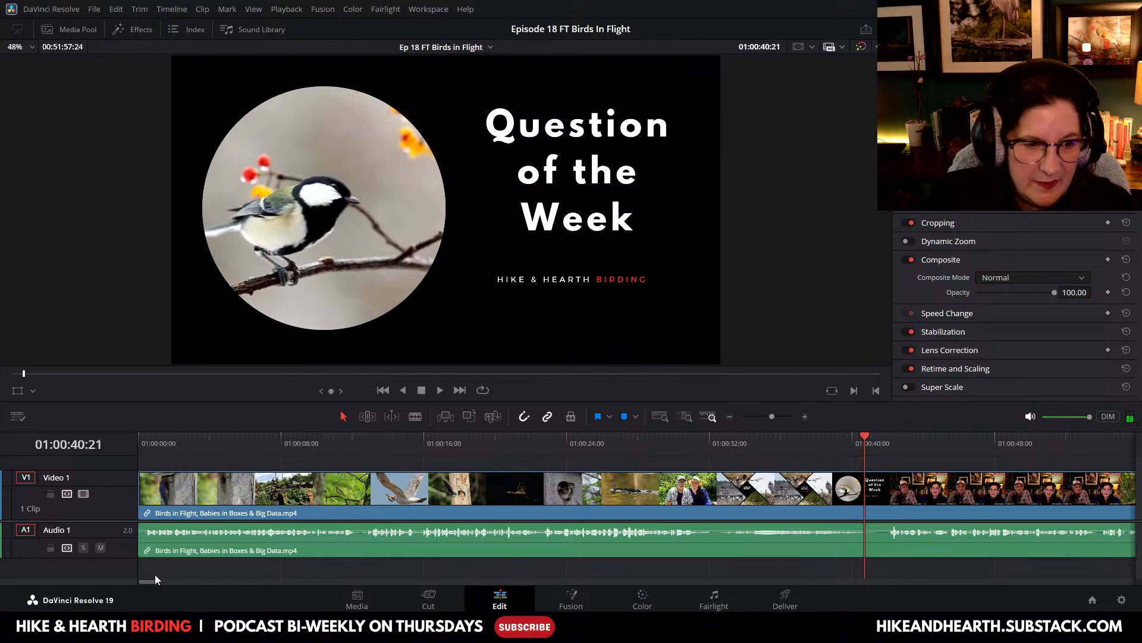
drag(156, 580, 161, 581)
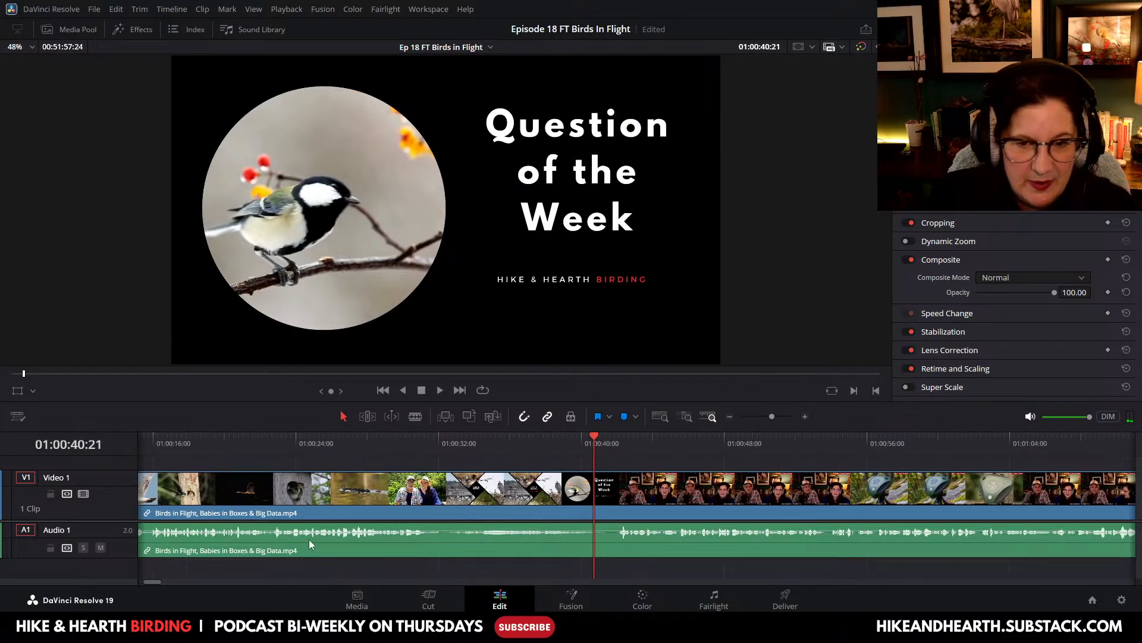
click(731, 418)
click(731, 418)
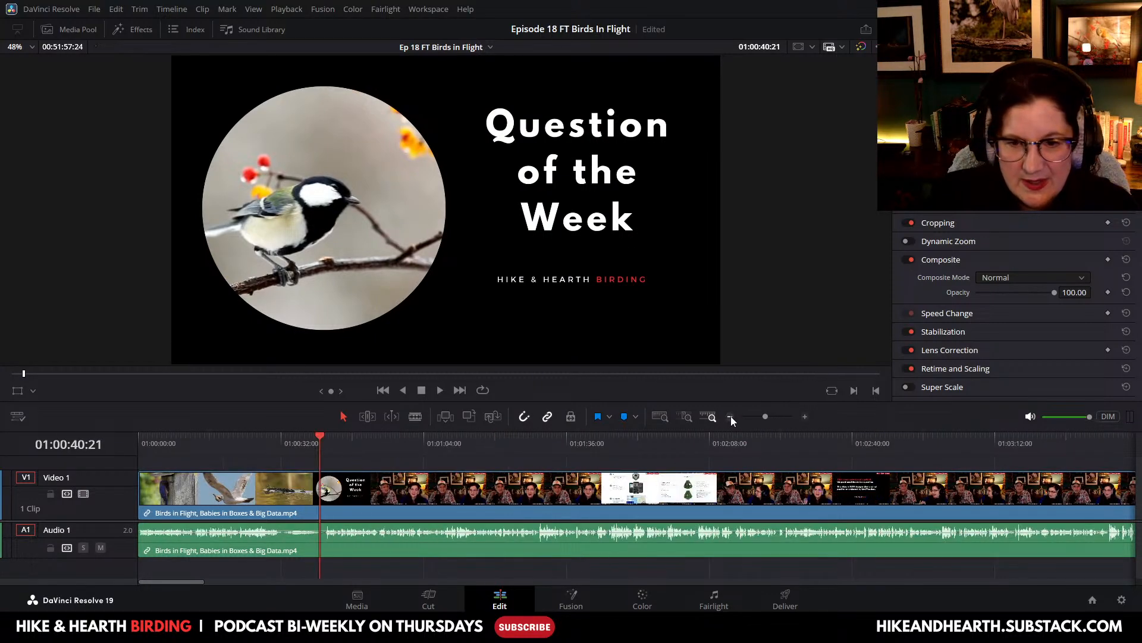
click(731, 418)
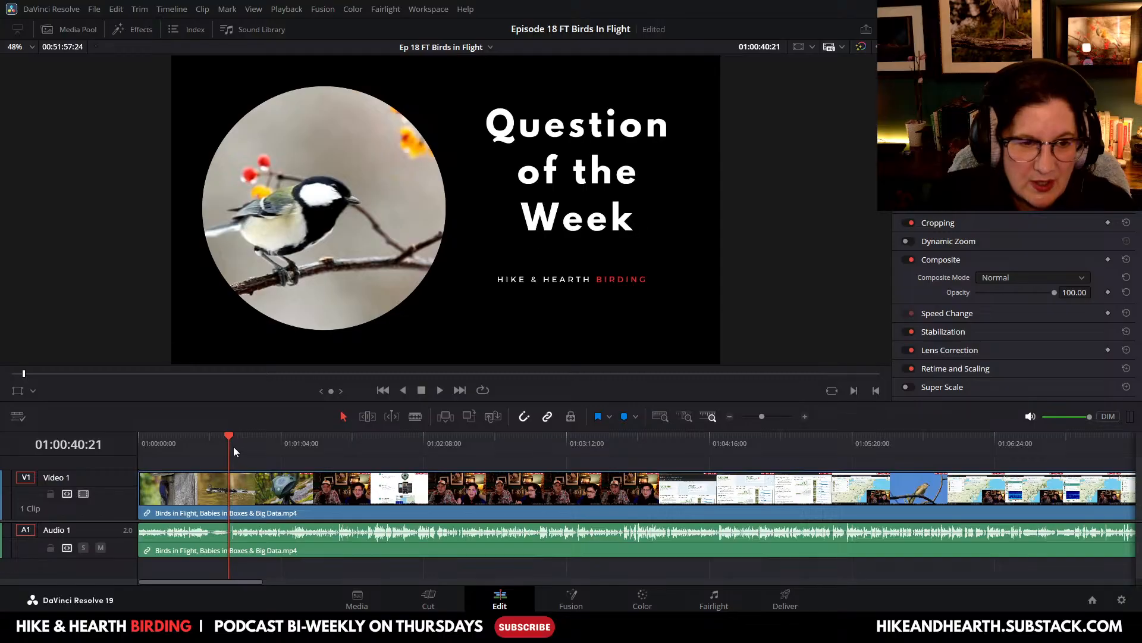
drag(229, 435, 278, 448)
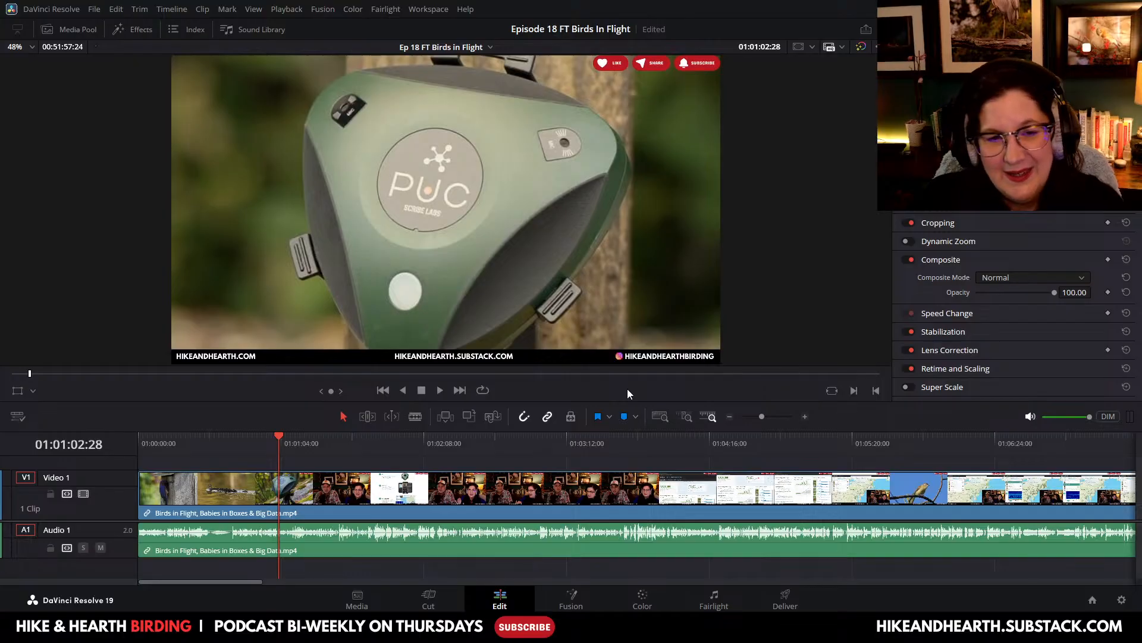
drag(280, 436, 944, 501)
drag(253, 580, 334, 588)
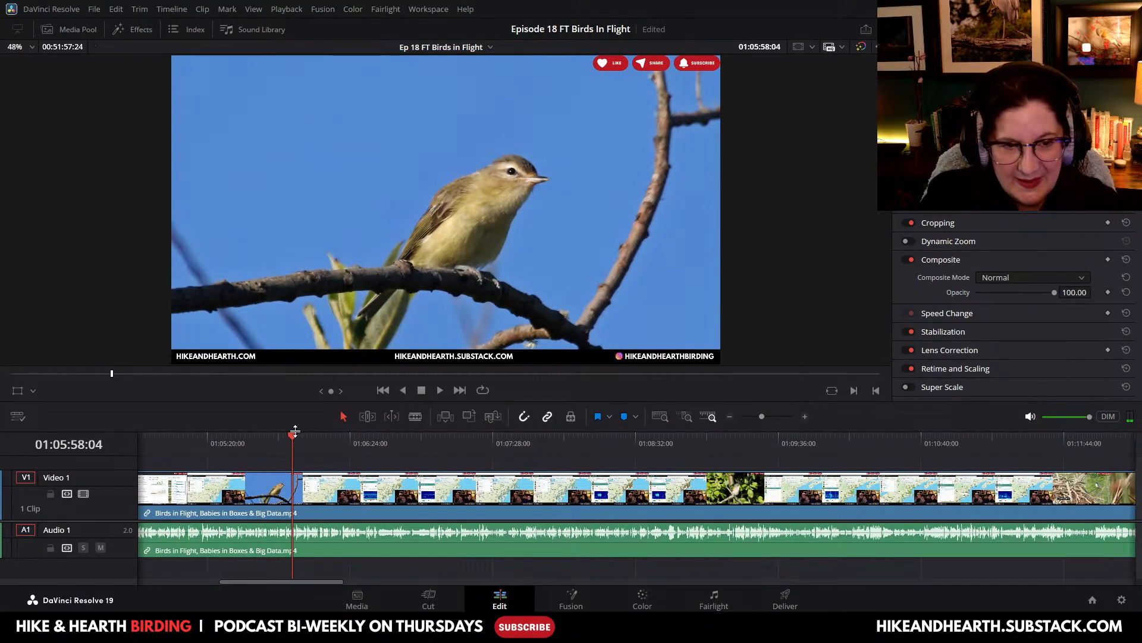
drag(291, 441, 886, 470)
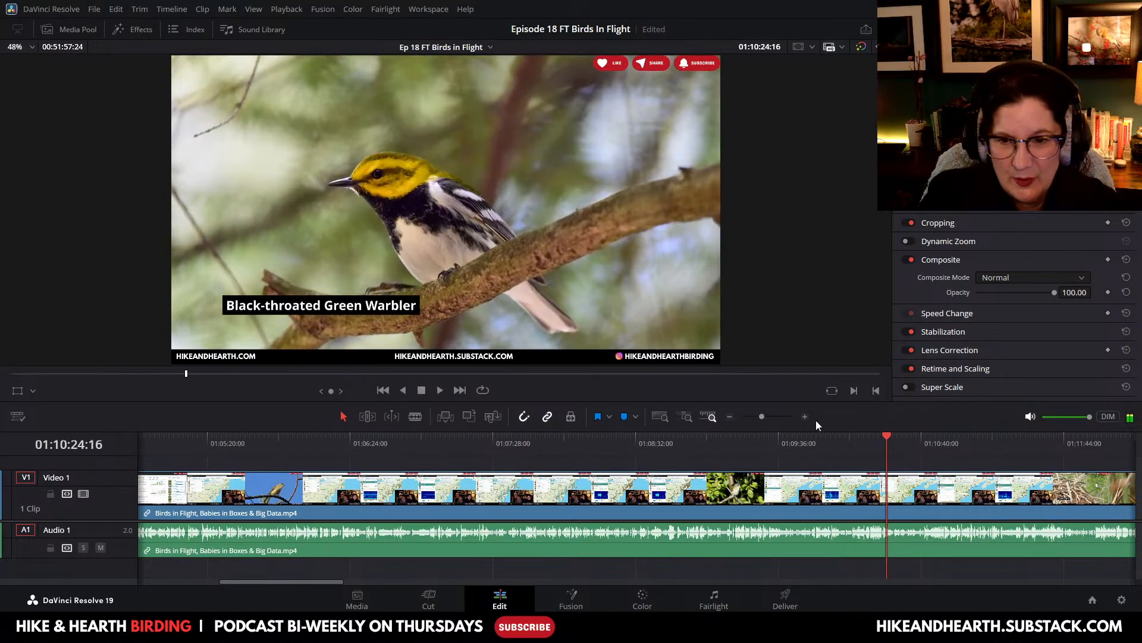
click(805, 417)
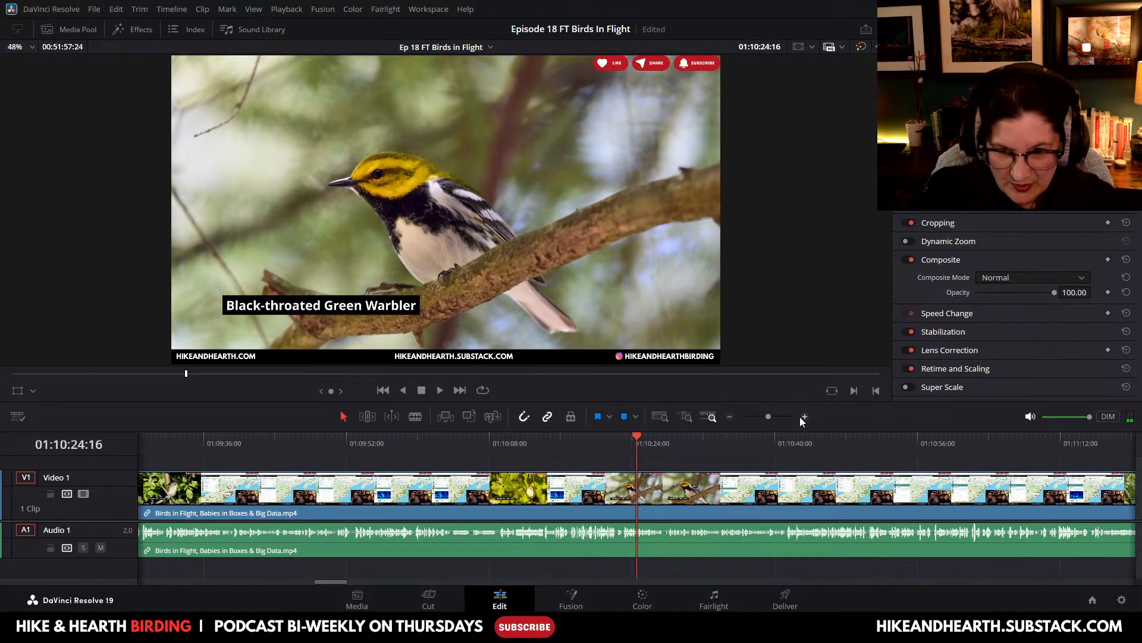
click(731, 415)
click(731, 415)
click(730, 415)
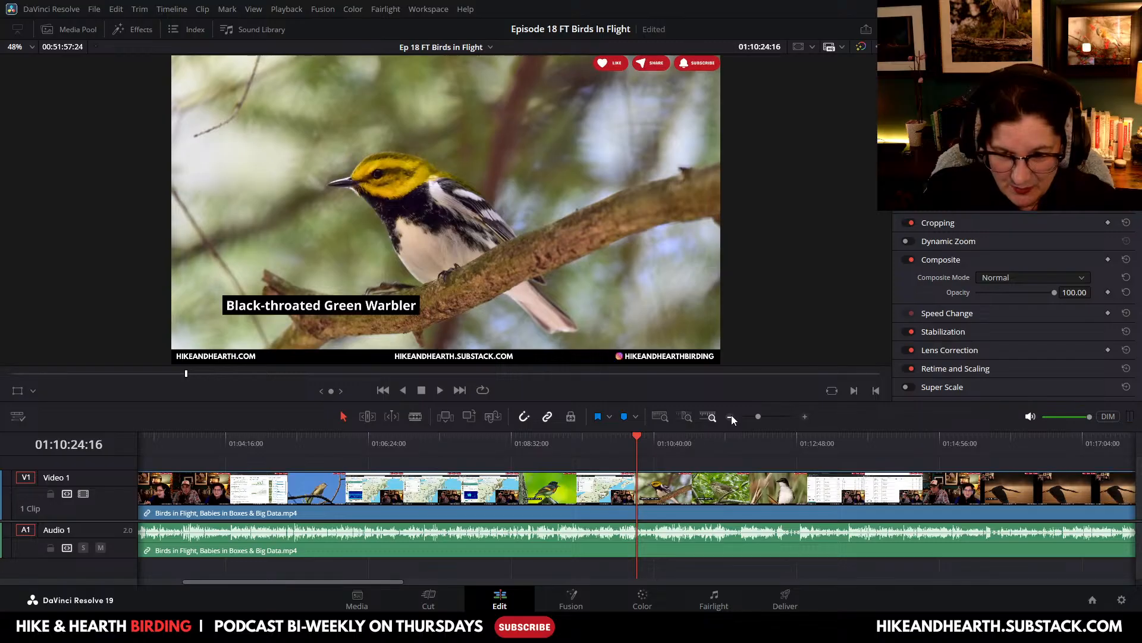
click(731, 417)
click(486, 437)
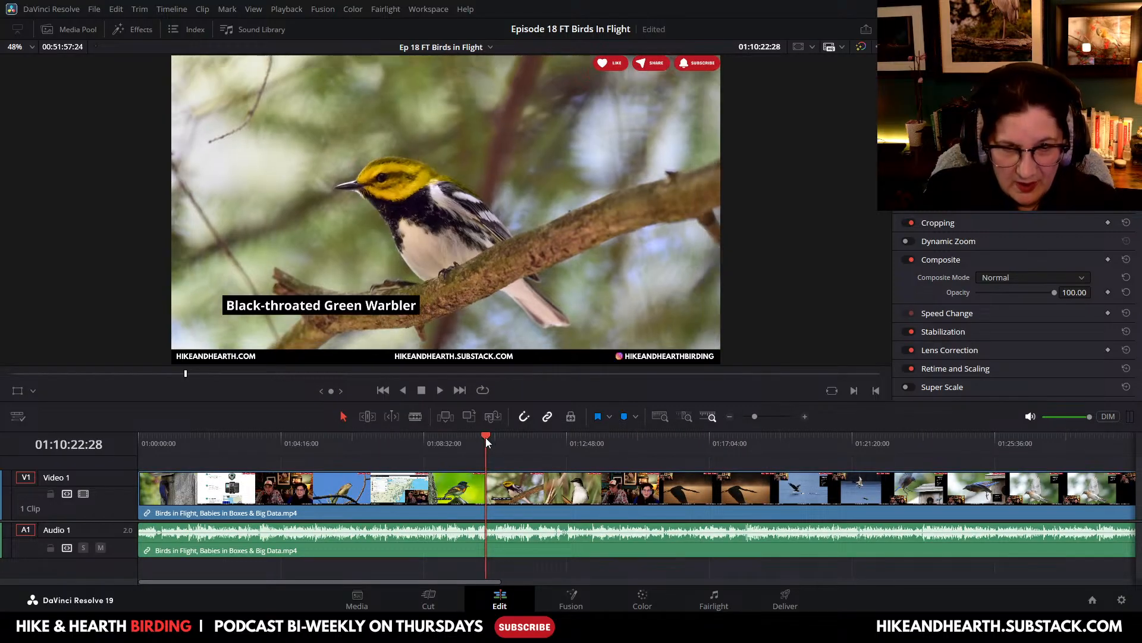
drag(485, 438, 655, 472)
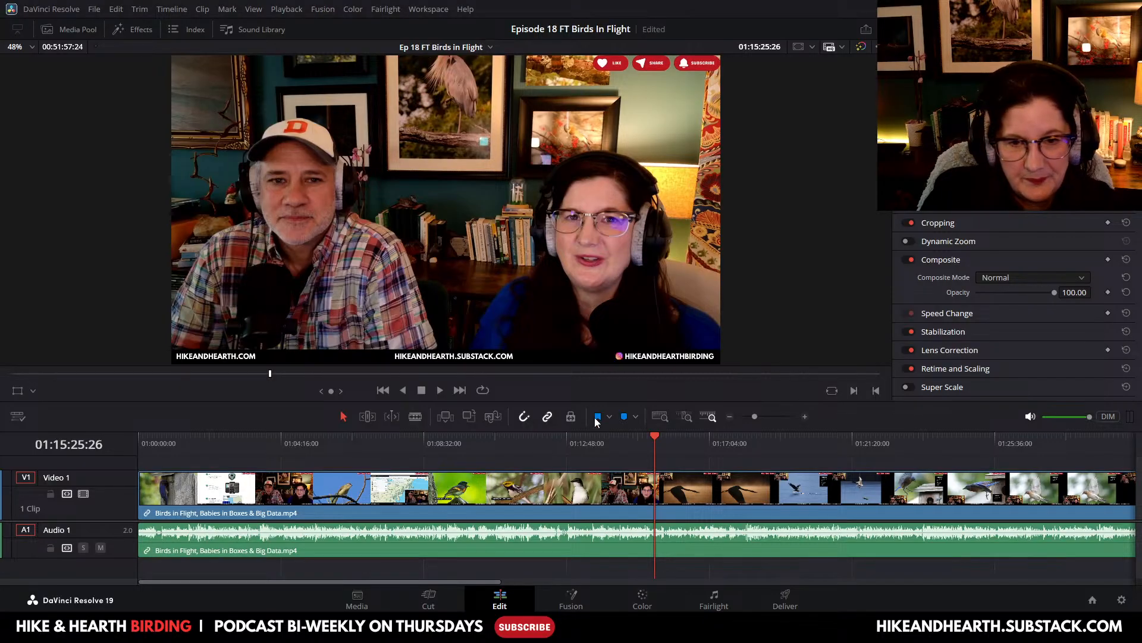
mouse_move(657, 439)
mouse_down()
mouse_move(693, 440)
mouse_move(674, 441)
mouse_up()
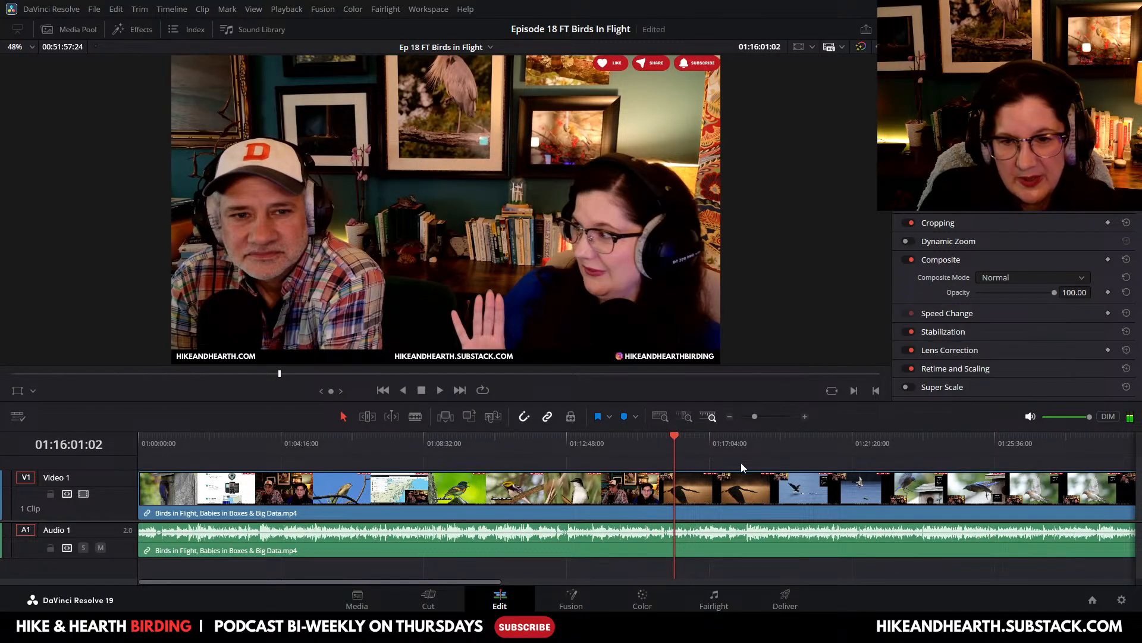
Step: Split the episode clip at 01:15:50:24, right where the hosts reappear after the Featured Topic title card
click(805, 417)
click(805, 416)
click(805, 417)
click(805, 416)
drag(638, 435, 744, 459)
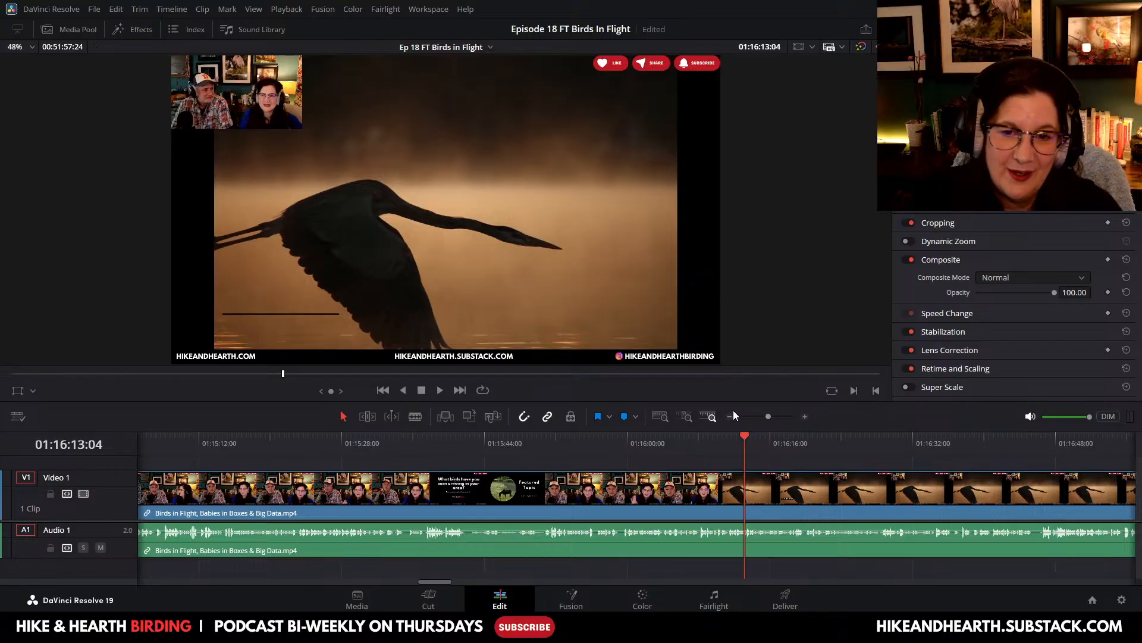
click(807, 416)
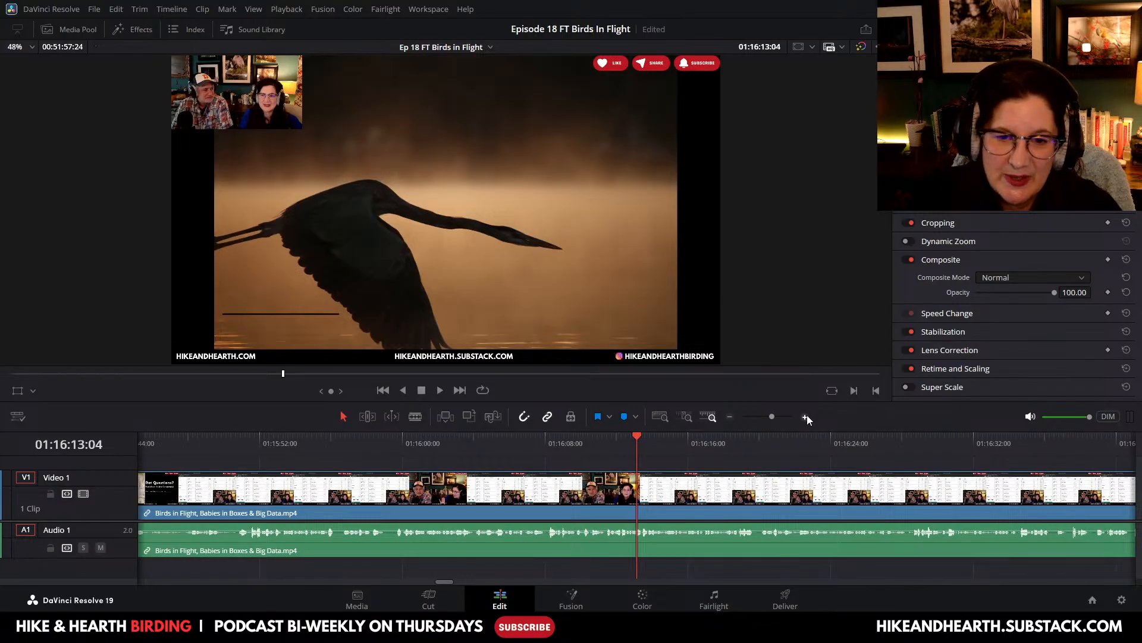
drag(636, 437, 184, 476)
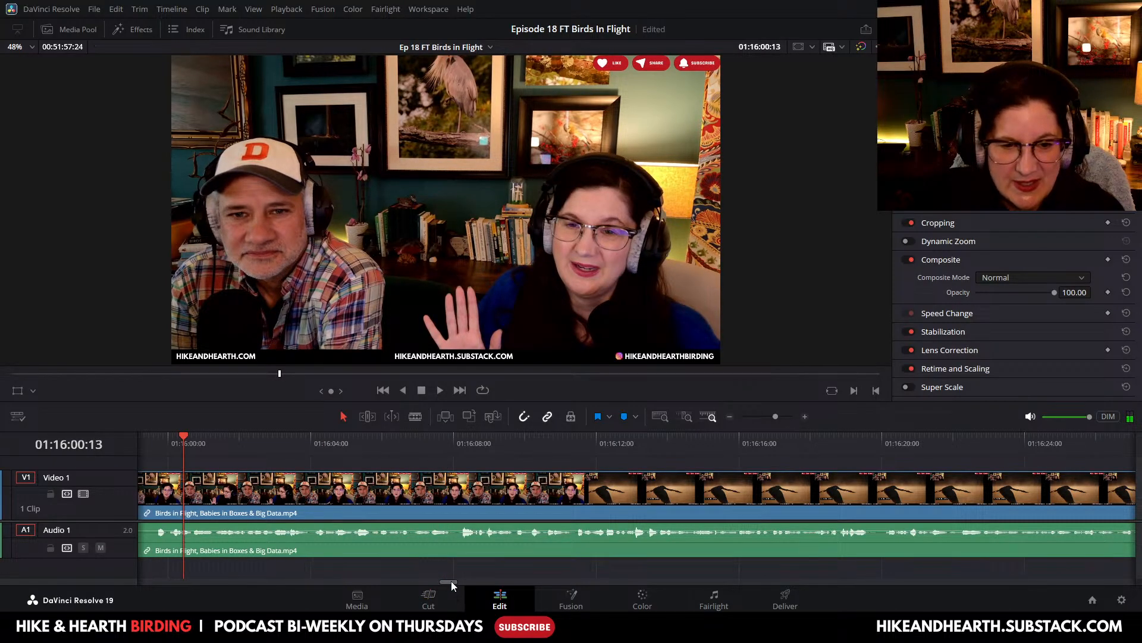
drag(451, 581, 446, 580)
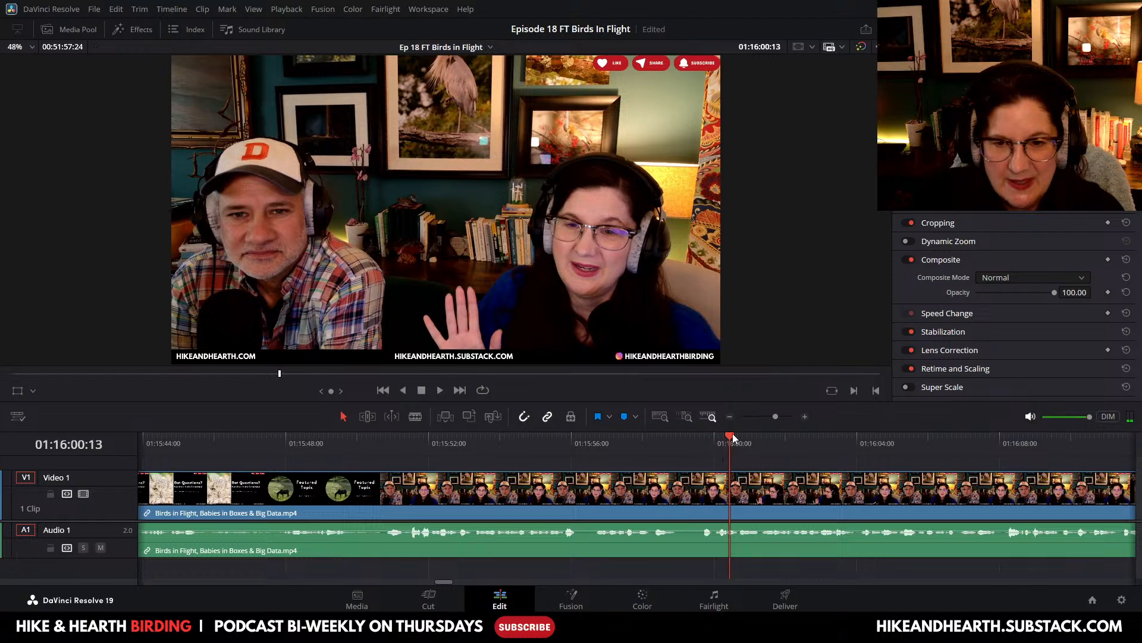
drag(730, 434, 362, 476)
drag(448, 581, 448, 580)
click(563, 436)
drag(563, 436, 637, 436)
click(415, 416)
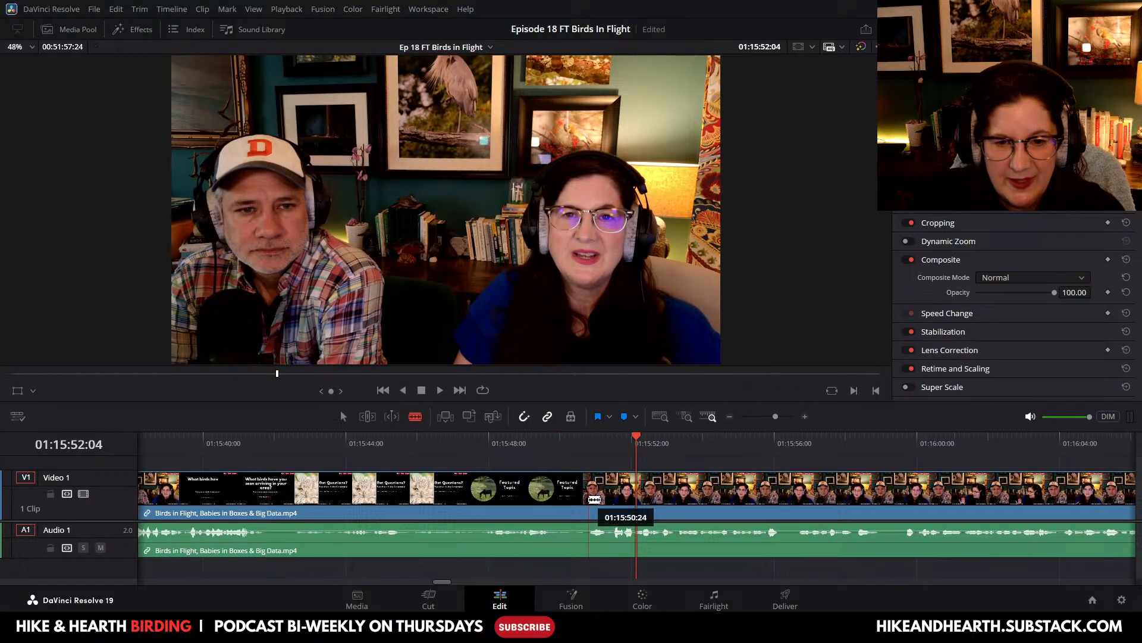
click(589, 499)
Step: Delete the part of the episode before the cut, leaving a gap in its place
click(343, 415)
click(457, 494)
right_click(457, 494)
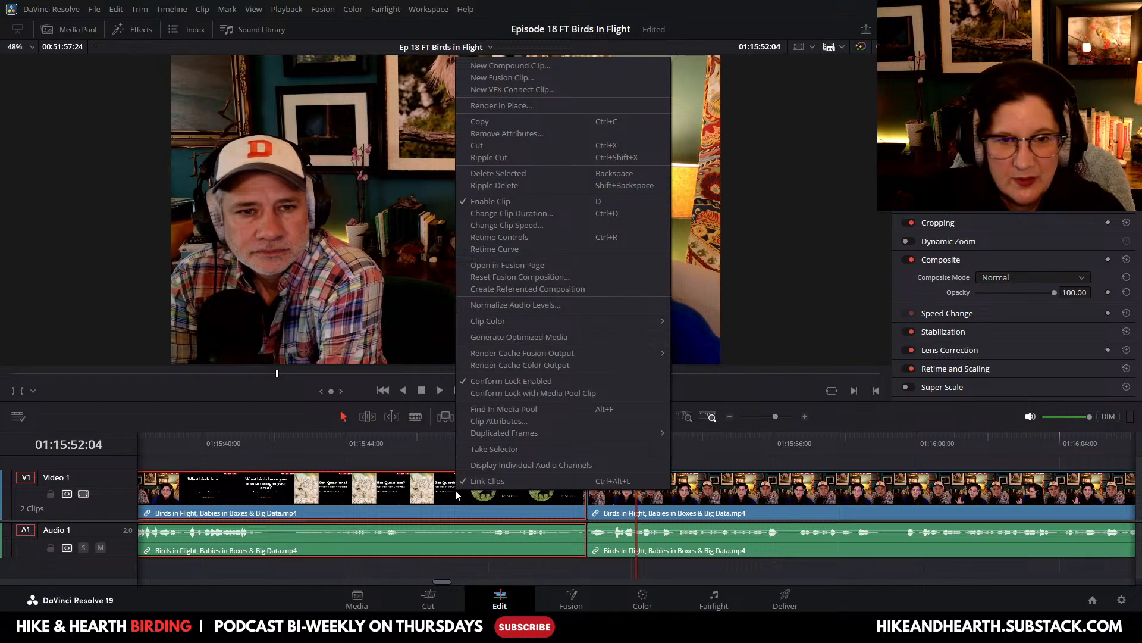
click(489, 176)
Step: Show the media pool and place HH Replay FT.mp4 at the very start of the timeline on Video 1
click(729, 417)
click(729, 416)
click(730, 416)
click(730, 417)
click(730, 417)
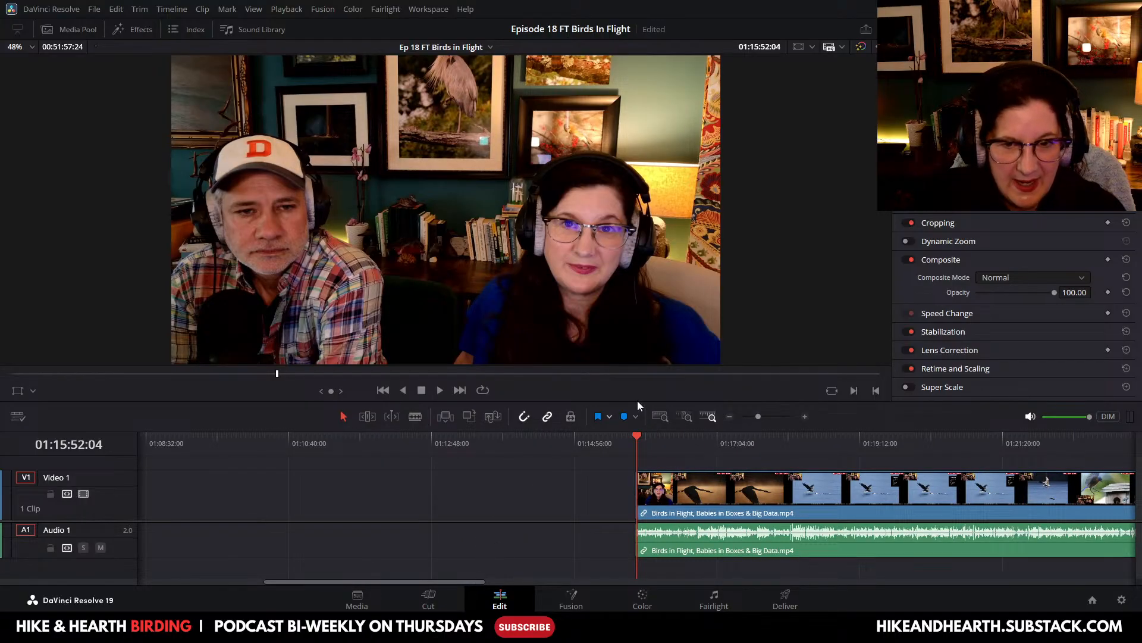
click(730, 417)
click(730, 416)
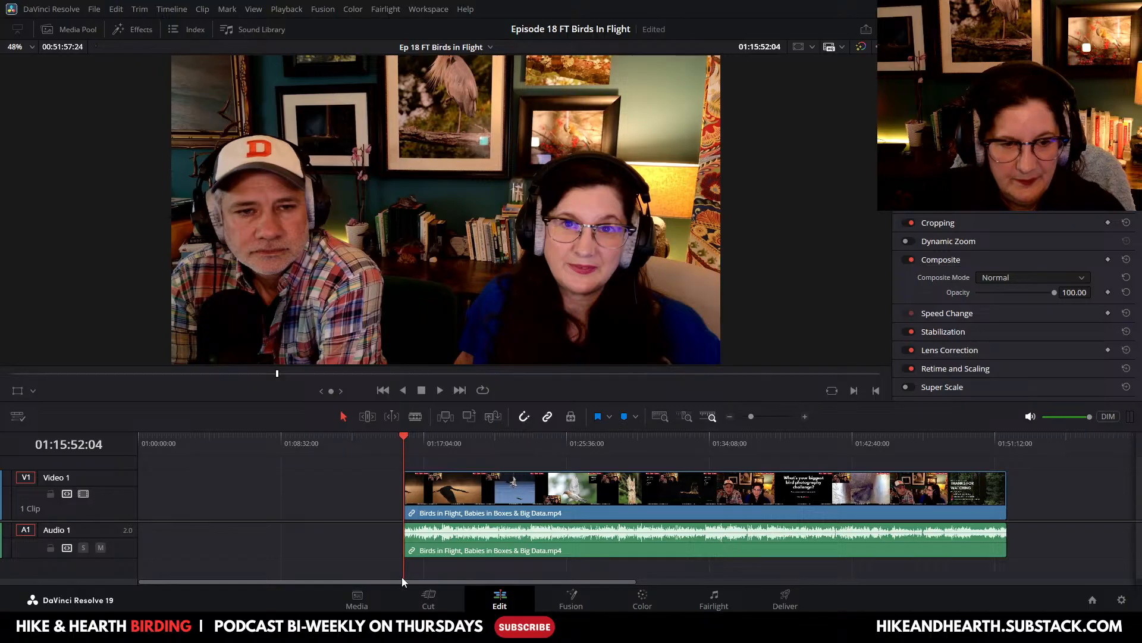
click(83, 29)
click(181, 149)
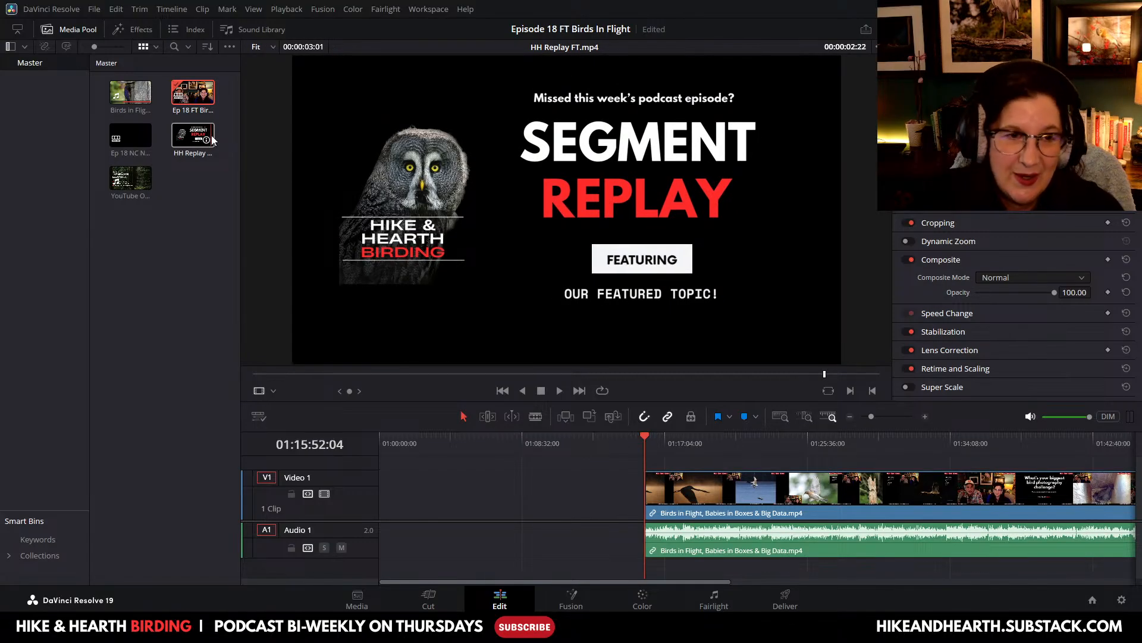
drag(210, 140, 381, 509)
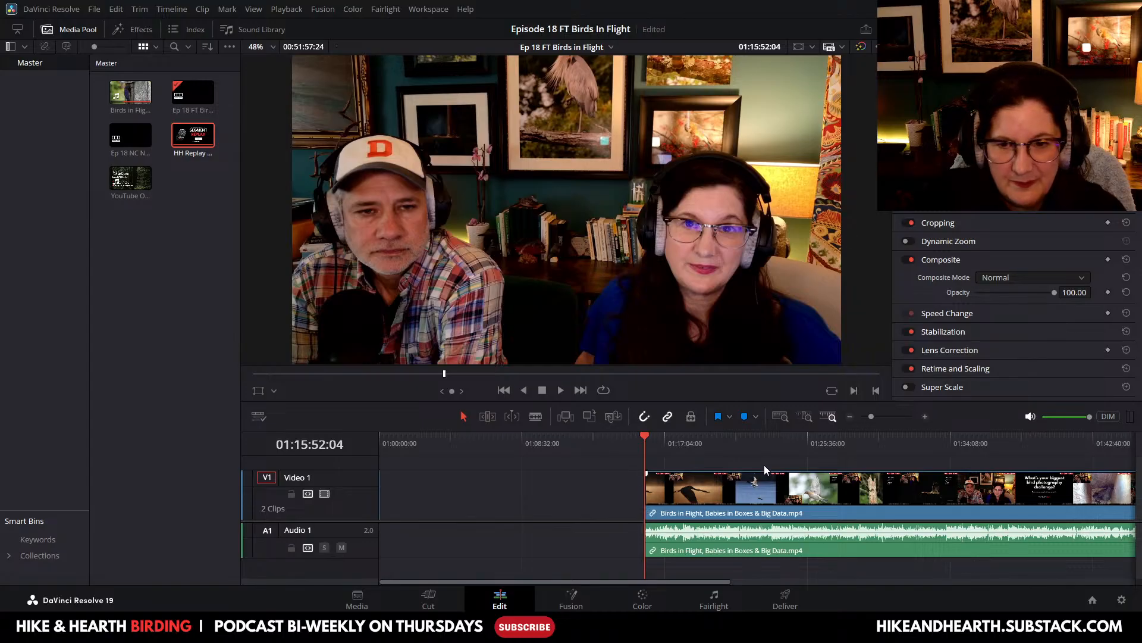
Step: Move the remaining episode clip earlier so it begins directly at the end of HH Replay FT.mp4, closing the gap
drag(686, 502, 431, 503)
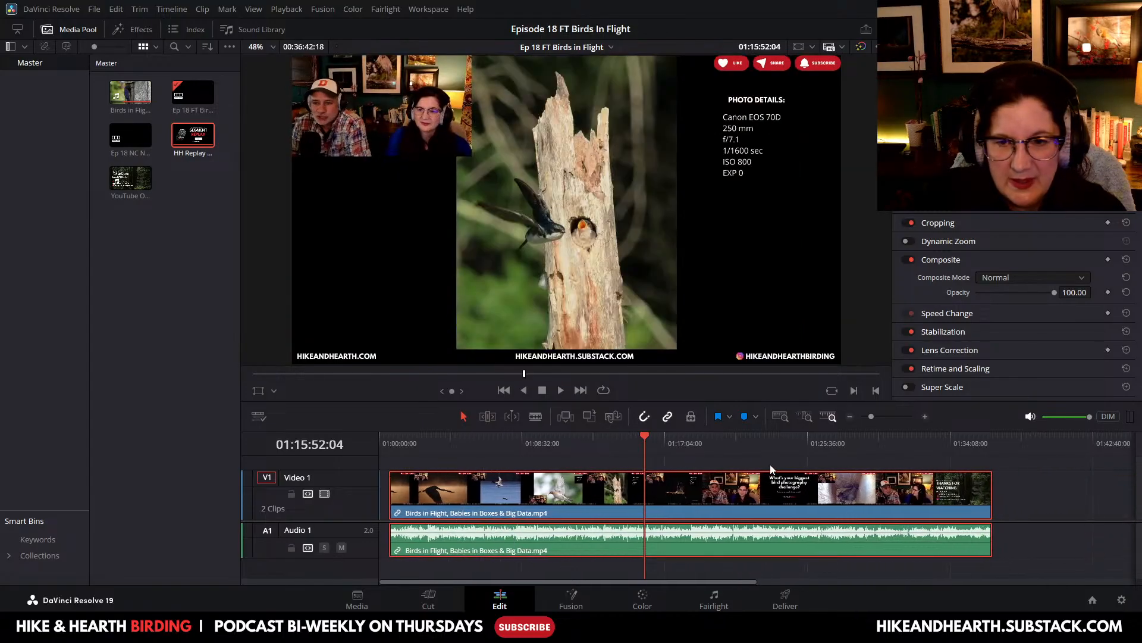
click(851, 418)
click(851, 418)
click(925, 417)
click(926, 416)
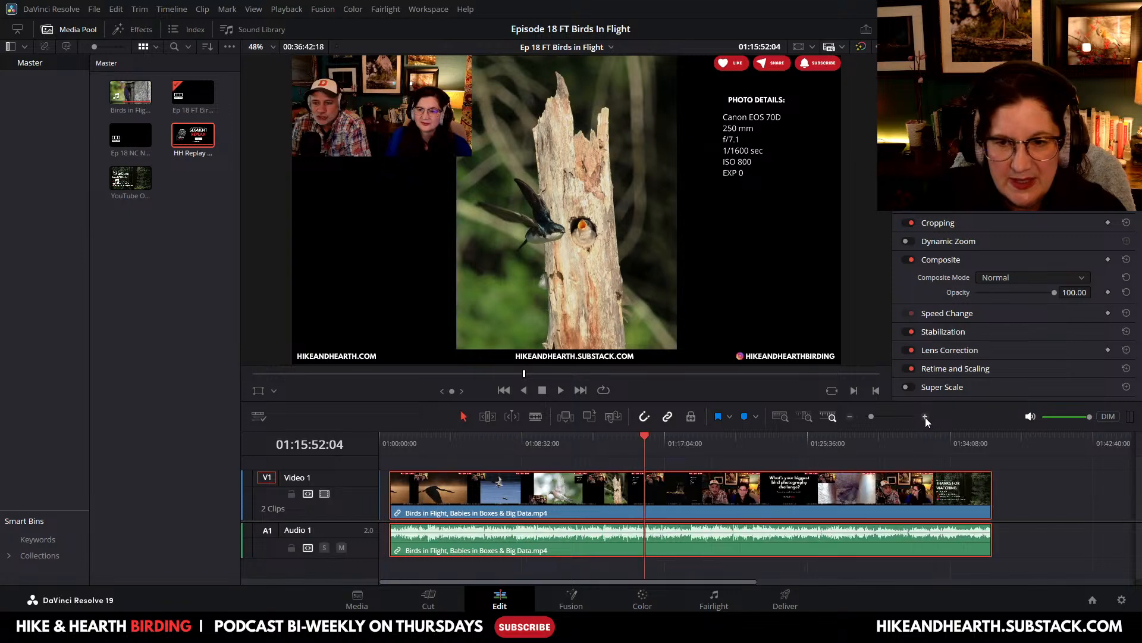
click(926, 416)
click(925, 416)
click(925, 416)
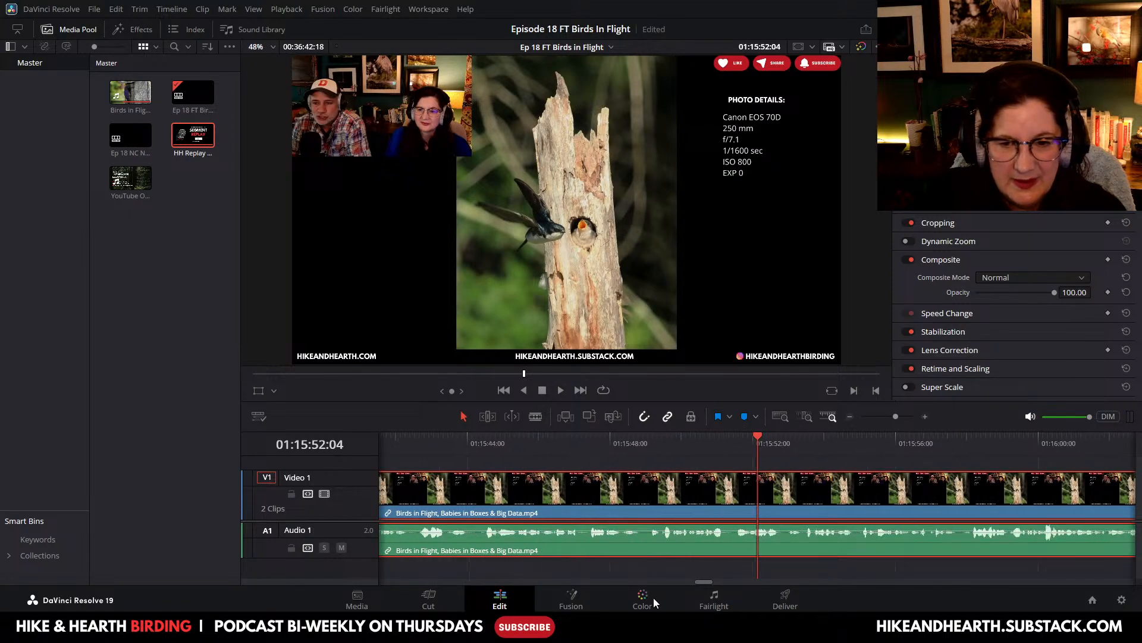
drag(698, 583, 369, 578)
drag(383, 578, 394, 578)
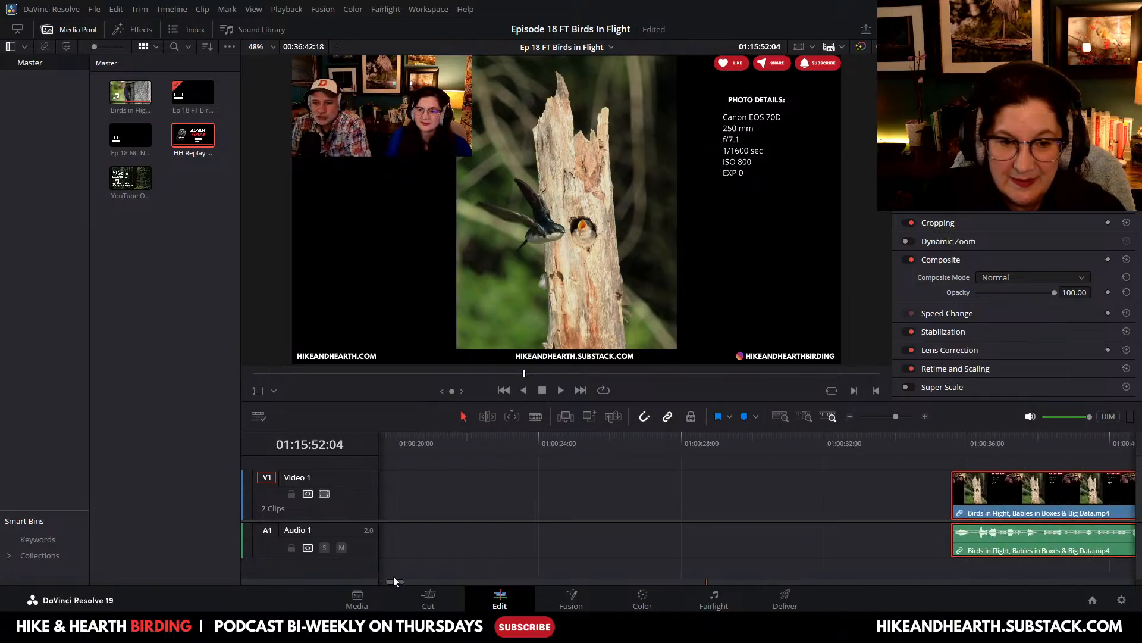
drag(960, 494, 392, 495)
drag(399, 581, 394, 582)
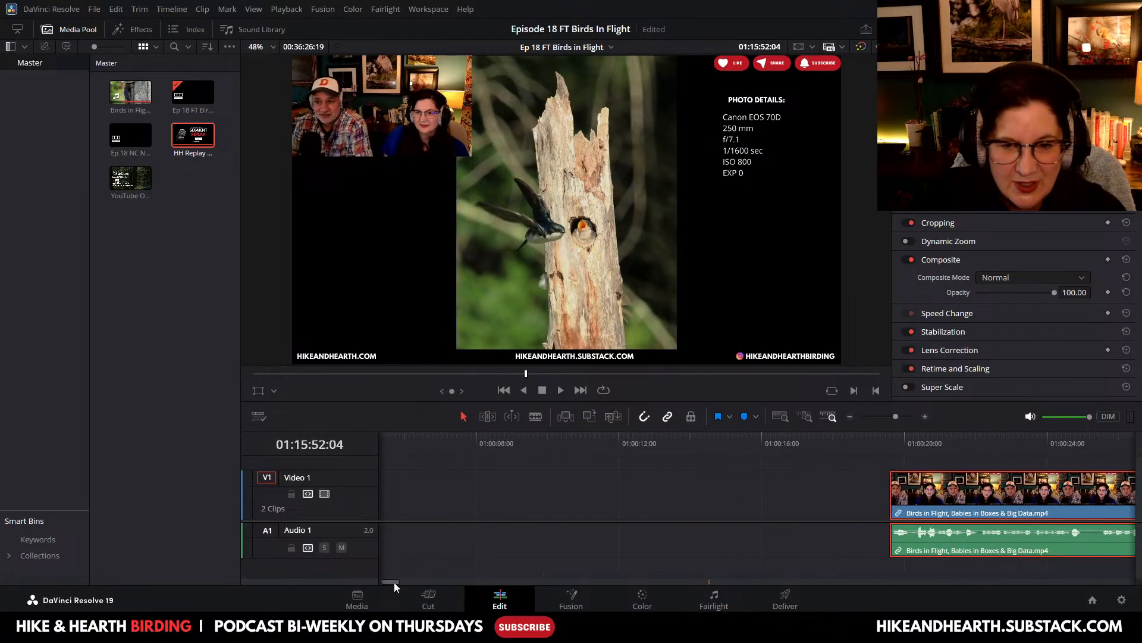
drag(899, 531, 384, 582)
drag(646, 497, 552, 503)
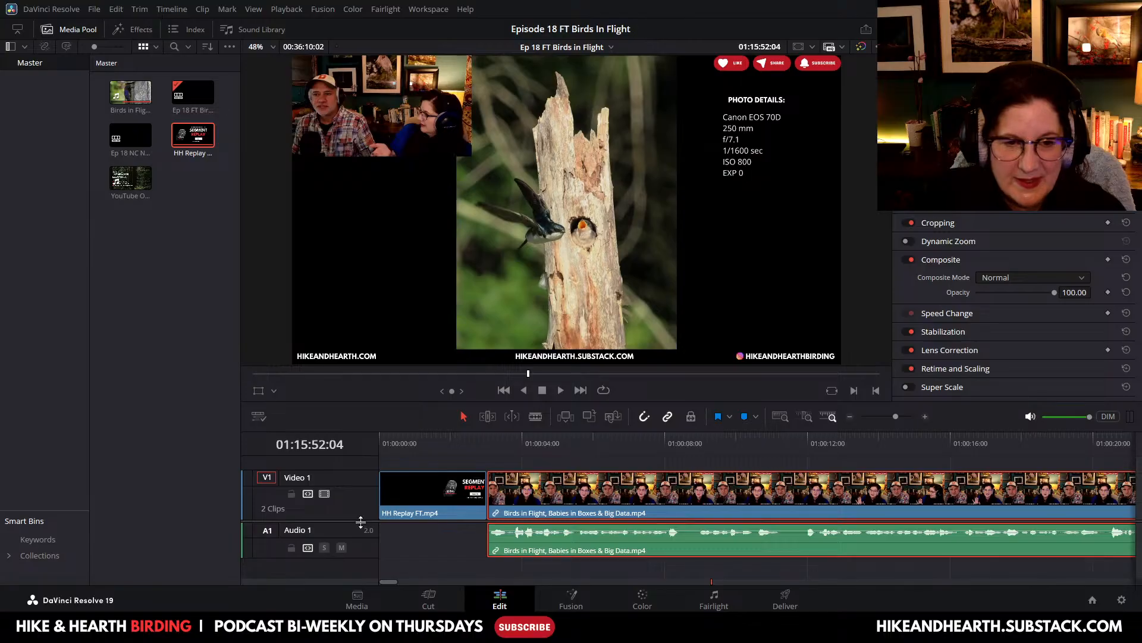
Step: Enlarge the timeline area and return the playhead to 01:00:00:00
drag(361, 517, 360, 514)
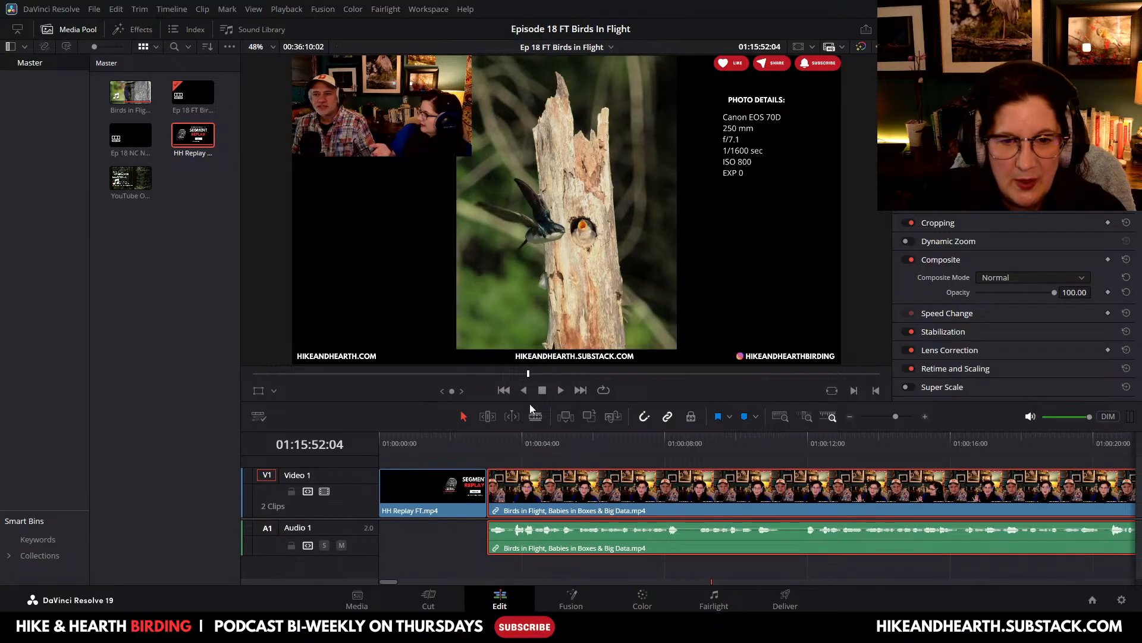
drag(529, 404, 530, 249)
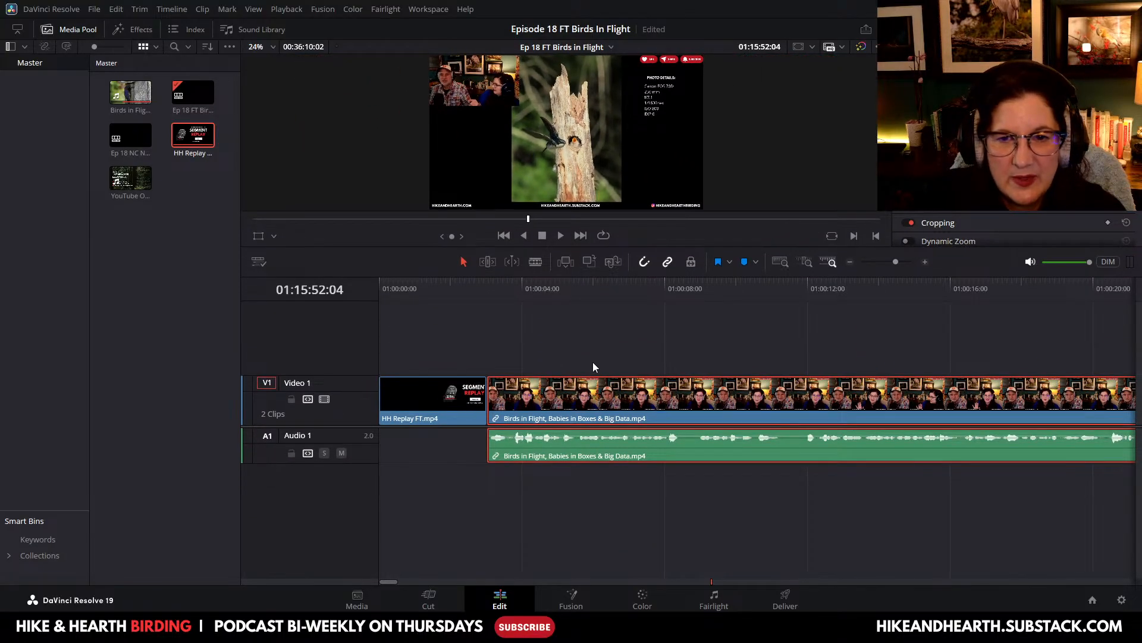
drag(527, 221, 217, 230)
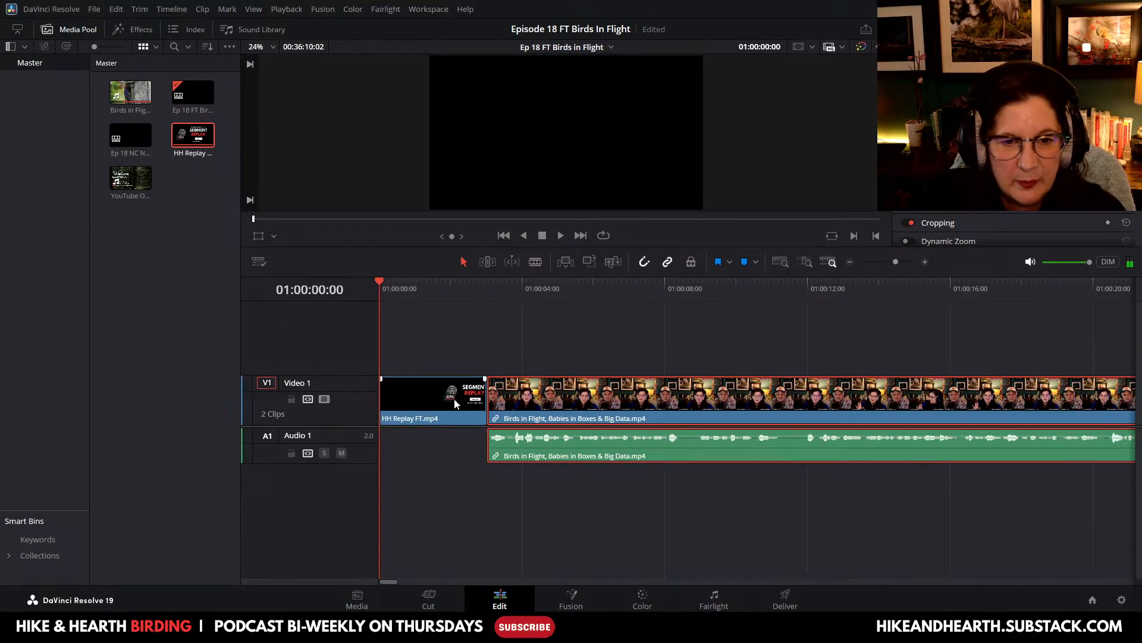
Step: Import forest-bird-singing-nature-quiet-relax-SBA-300420040.mp3 into the media pool and place it at the timeline start on a new Audio 2 track
drag(572, 248, 582, 400)
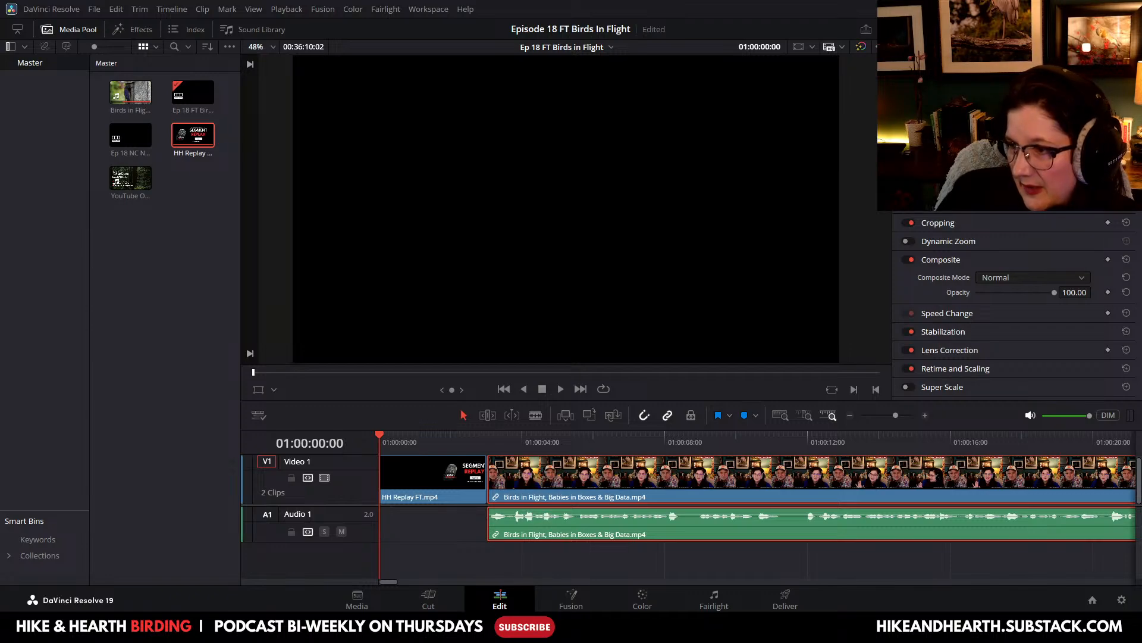
drag(0, 333, 170, 220)
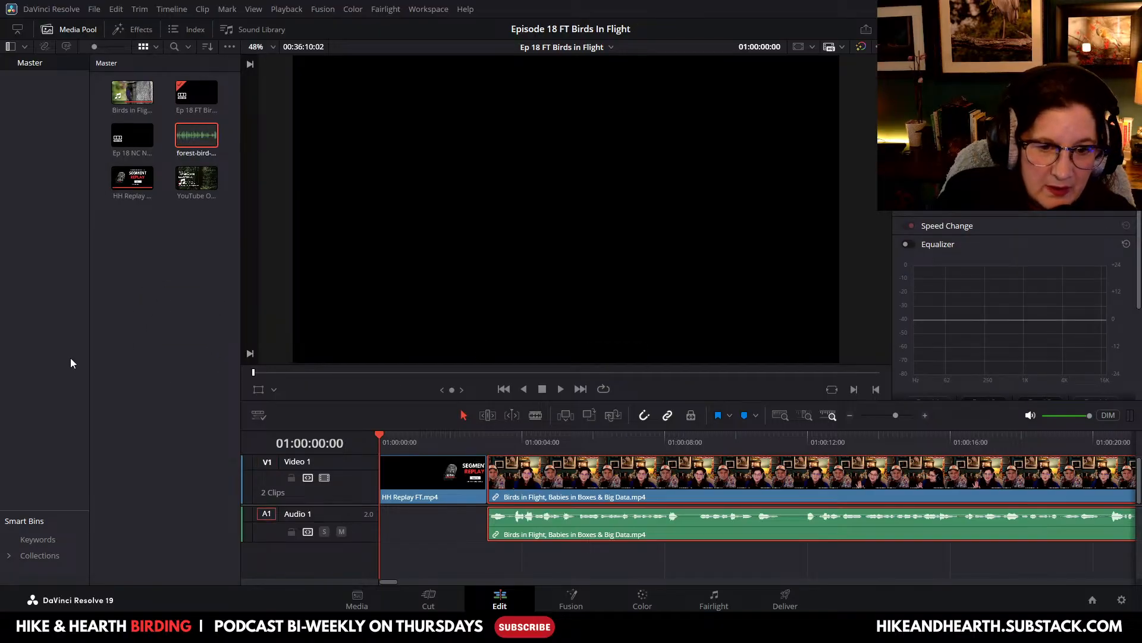
click(195, 136)
drag(195, 136, 384, 556)
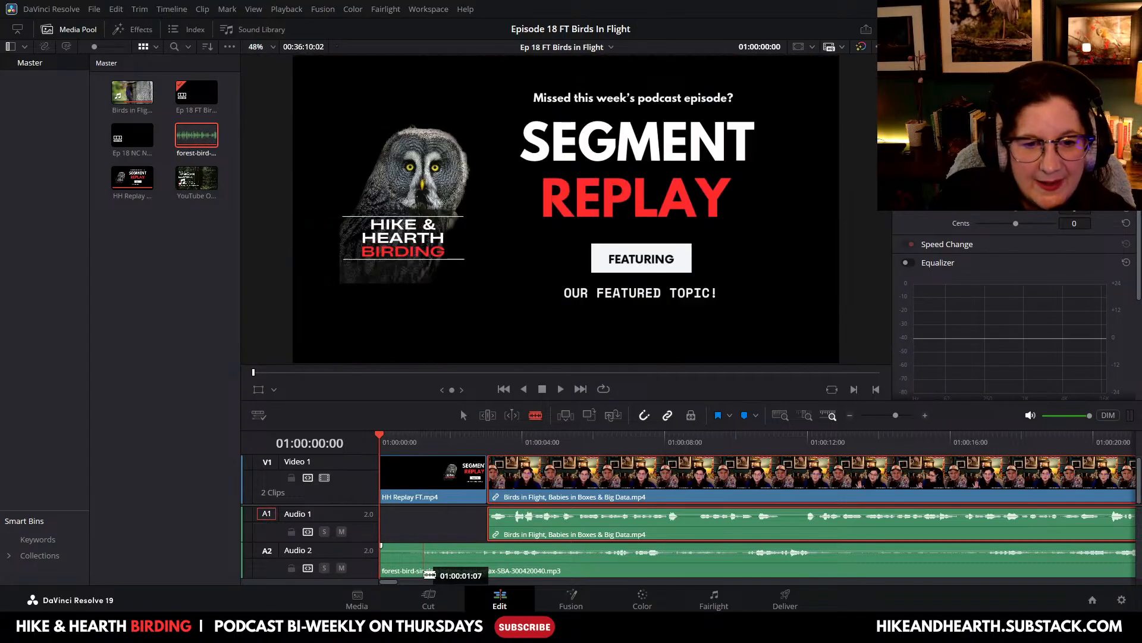
Step: Cut the birdsong clip at 01:00:01:07, delete the opening piece and shift the remainder back to the timeline start
click(424, 570)
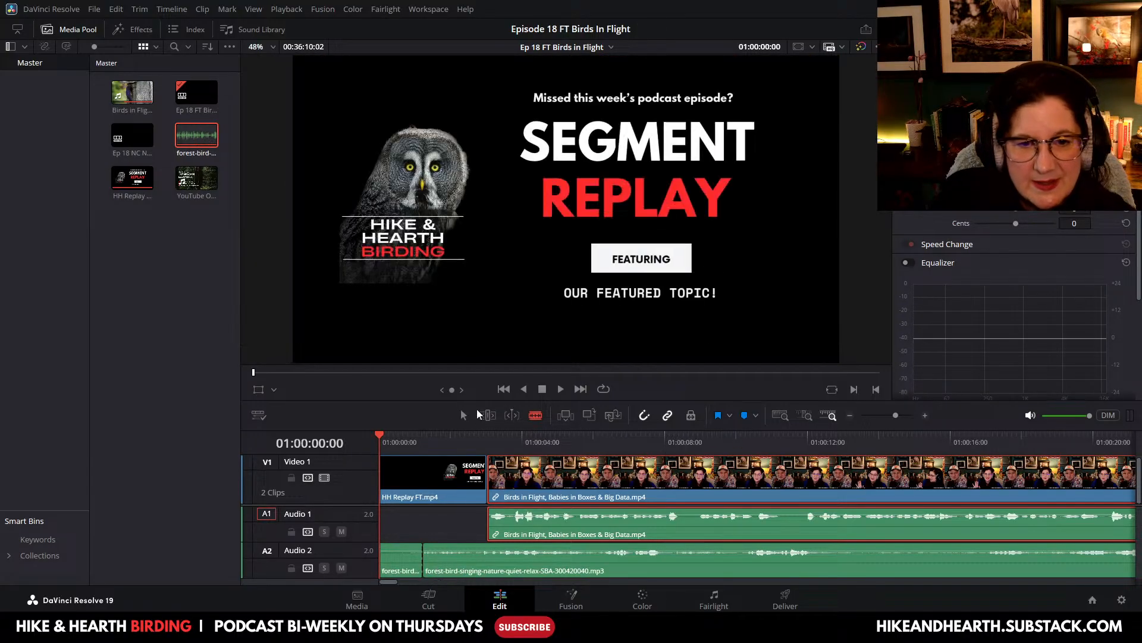
click(394, 558)
right_click(394, 558)
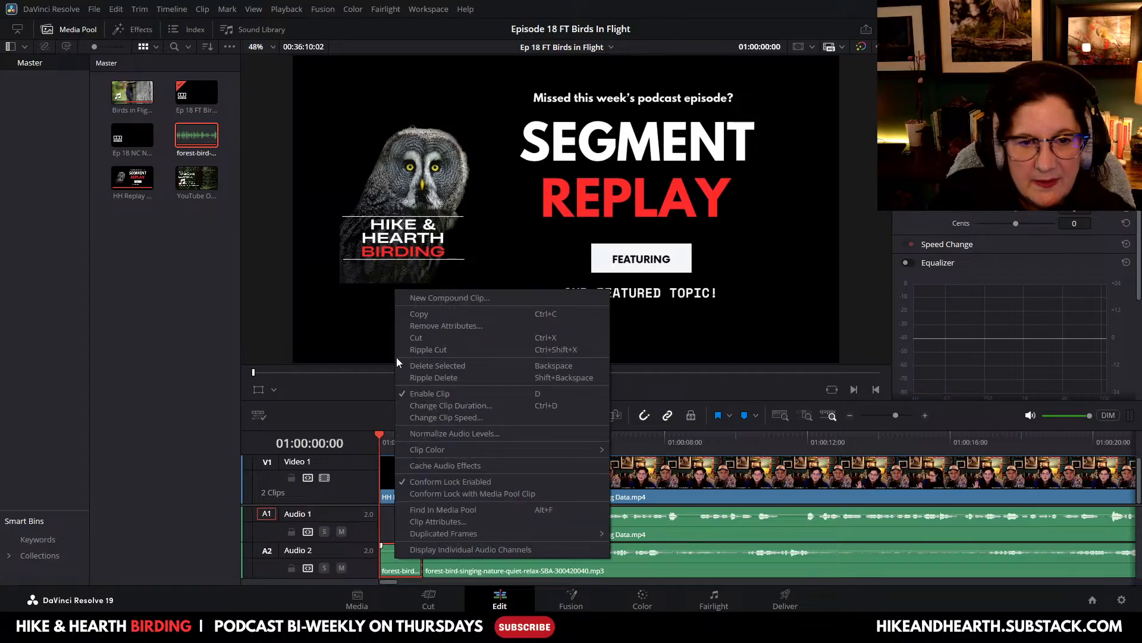
click(422, 365)
drag(510, 555, 466, 555)
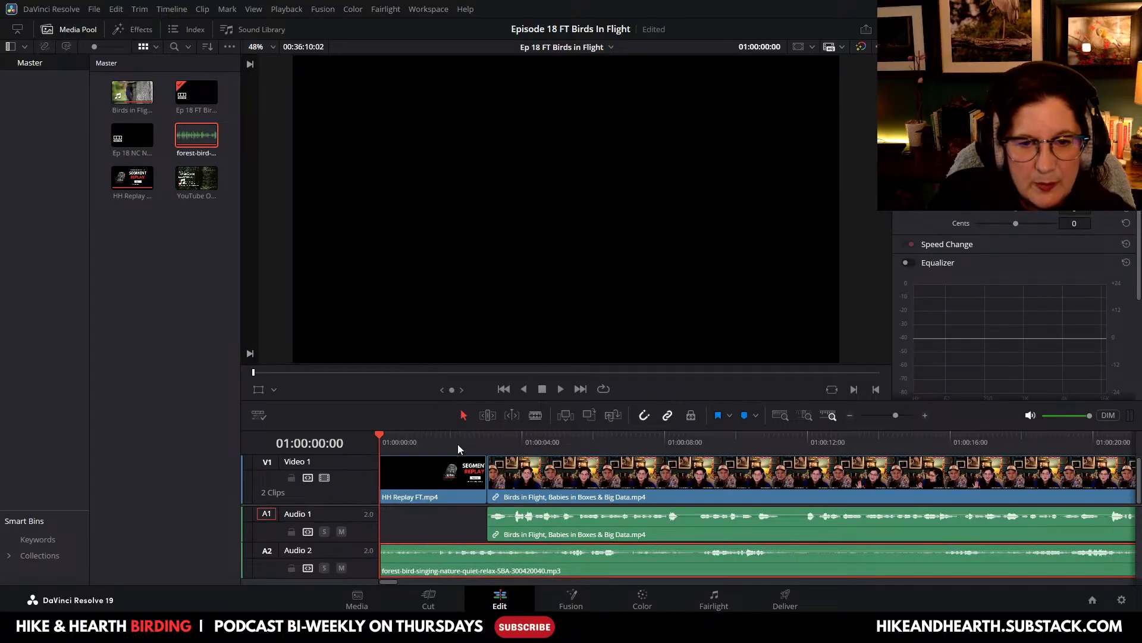
Step: Cut the birdsong clip on Audio 2 at 01:00:03:01, where HH Replay FT.mp4 ends, and delete everything after the cut
click(536, 414)
click(486, 553)
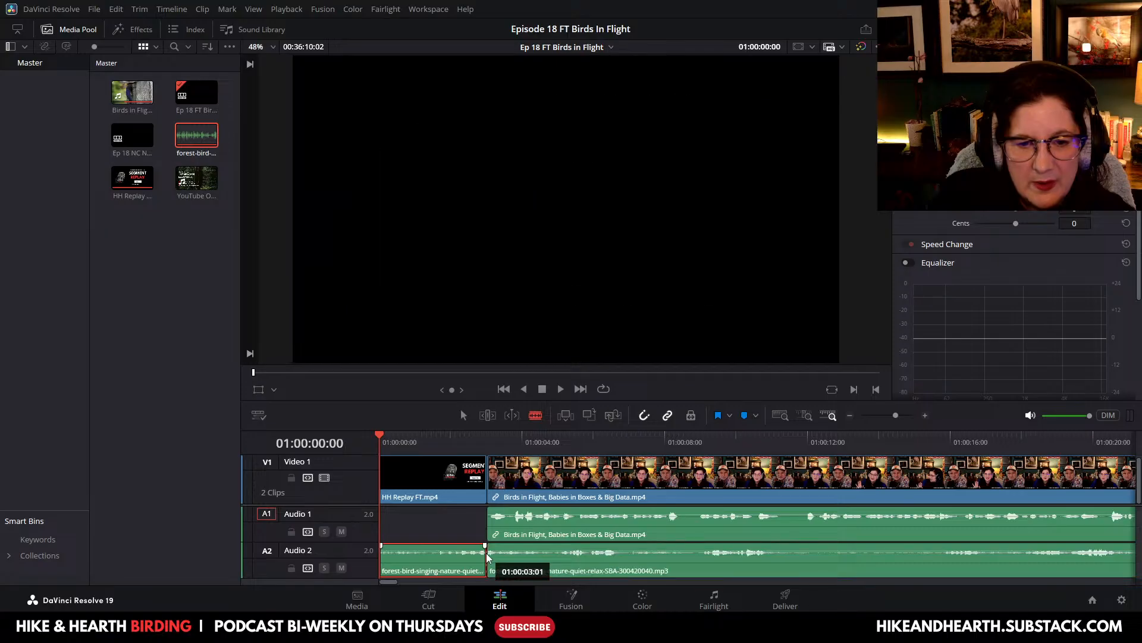
key(a)
right_click(545, 554)
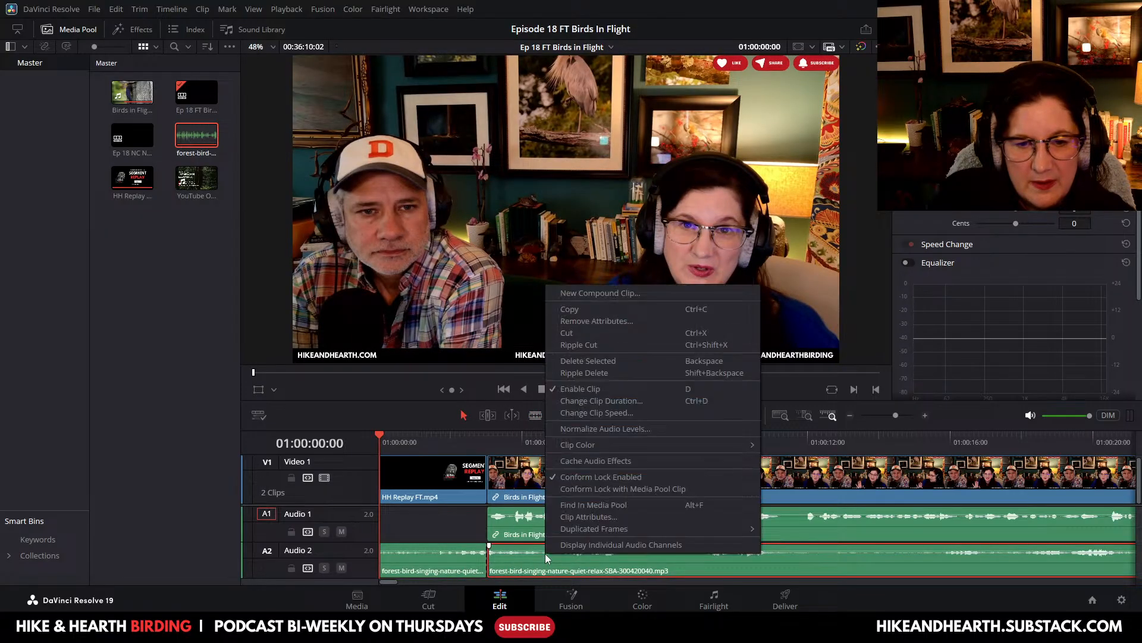
click(589, 361)
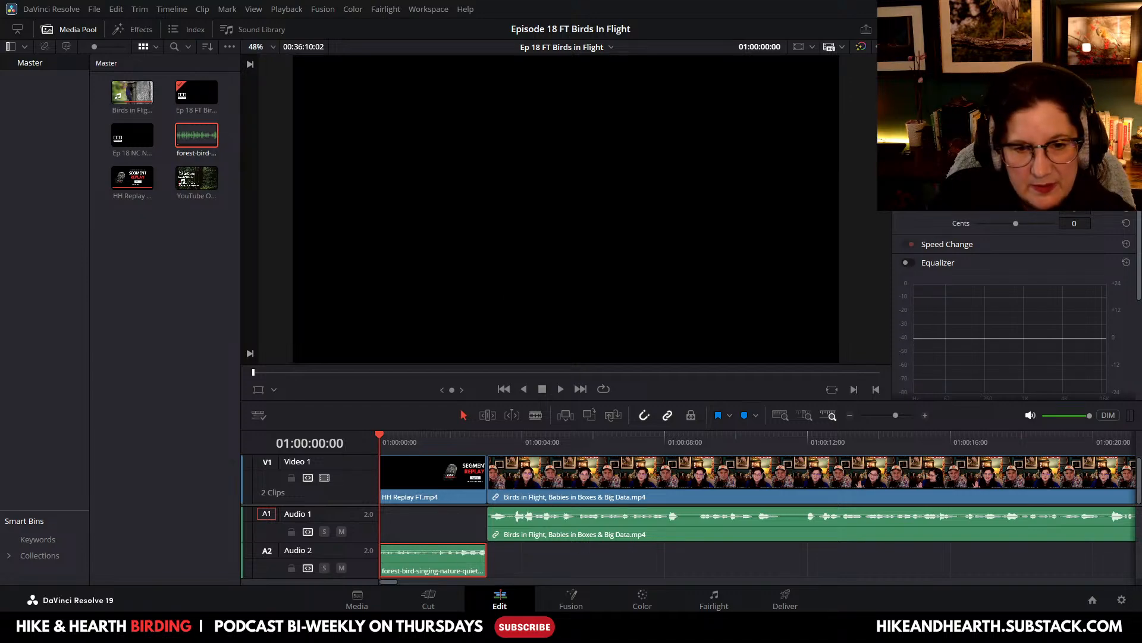
Step: Keyframe the volume of the birdsong clip and add a short fade-out at its end
click(1111, 116)
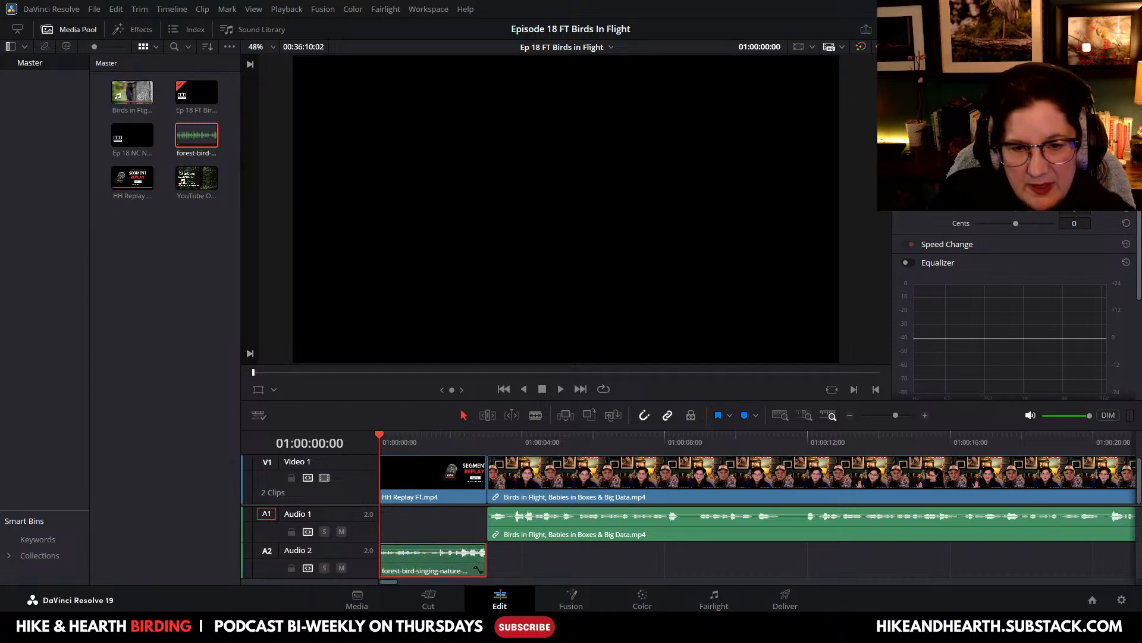
drag(485, 545, 463, 547)
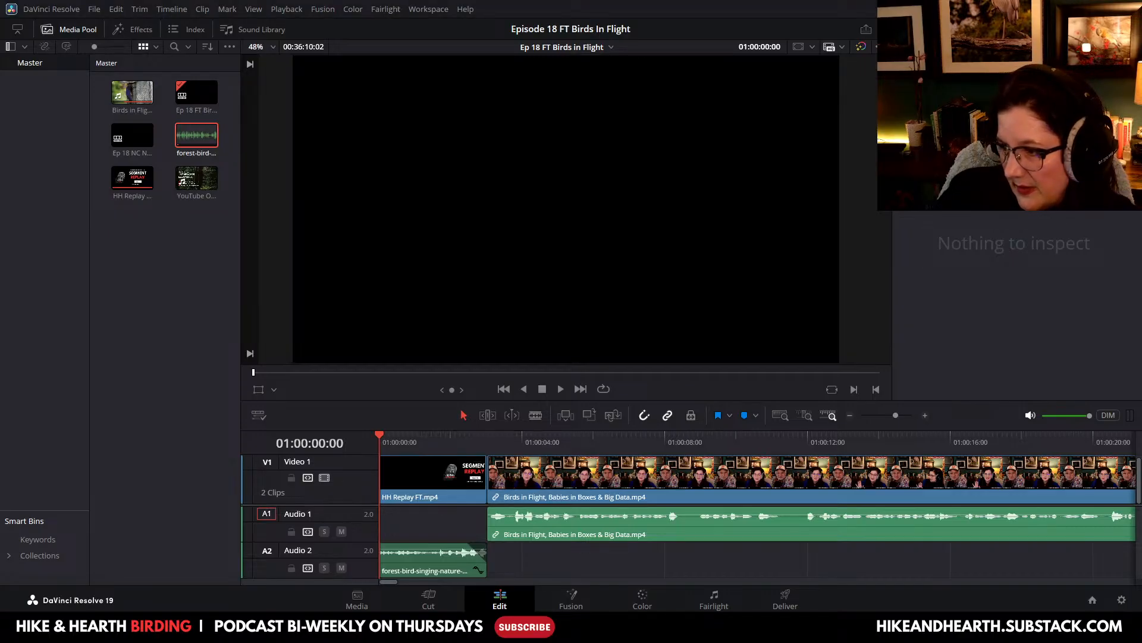
Step: Play the opening from 01:00:00:00 to check how the birdsong intro leads into the episode
click(561, 390)
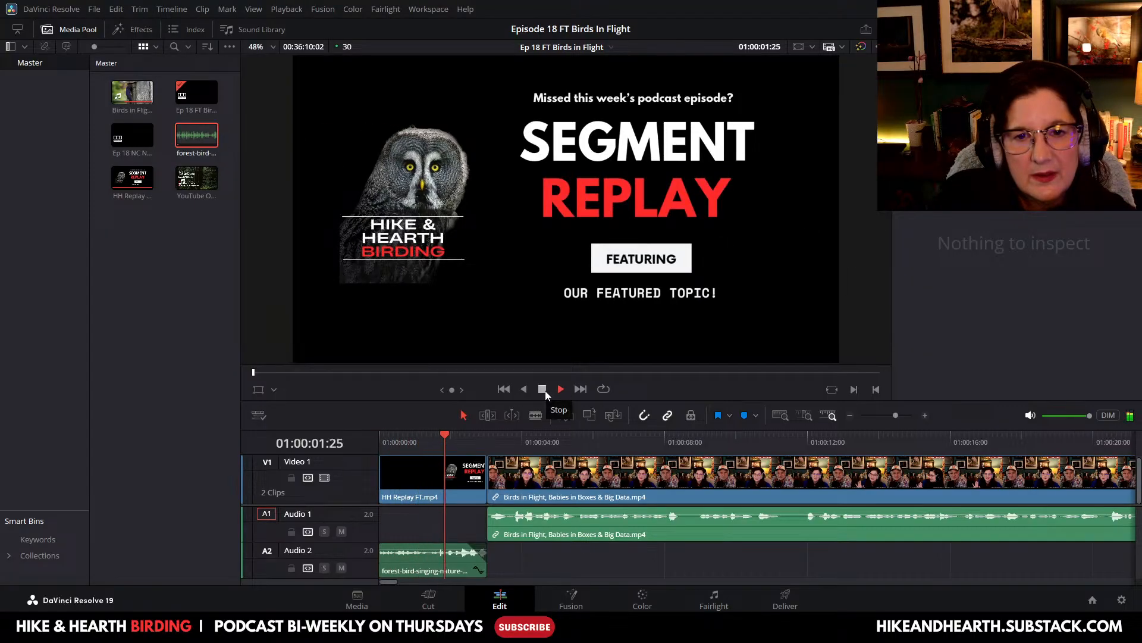
click(545, 390)
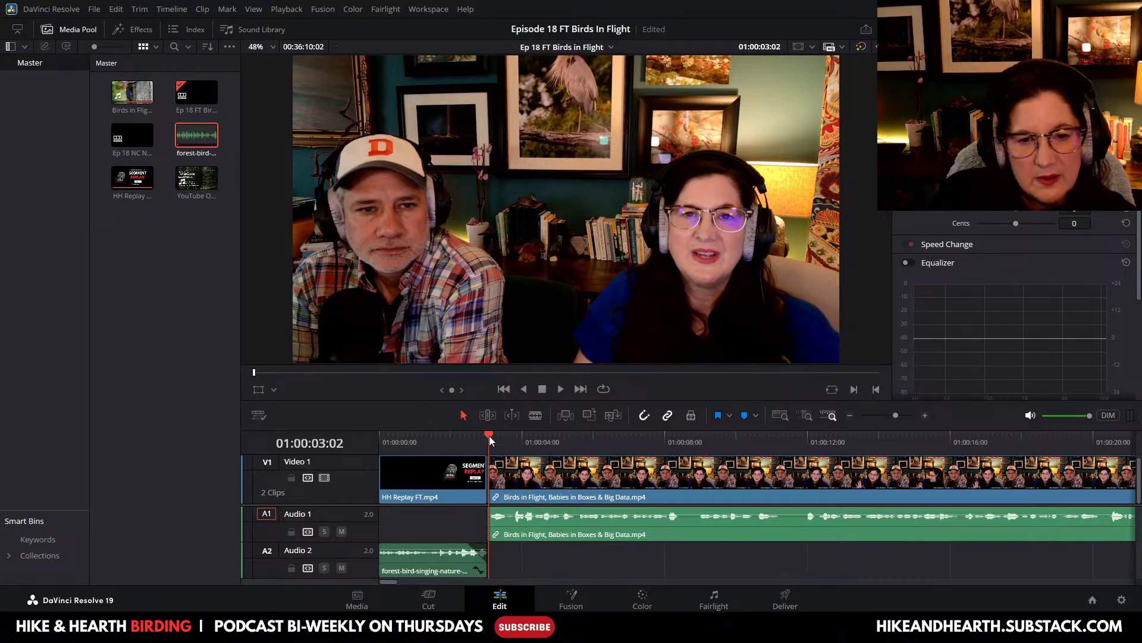
drag(489, 436, 358, 454)
click(561, 389)
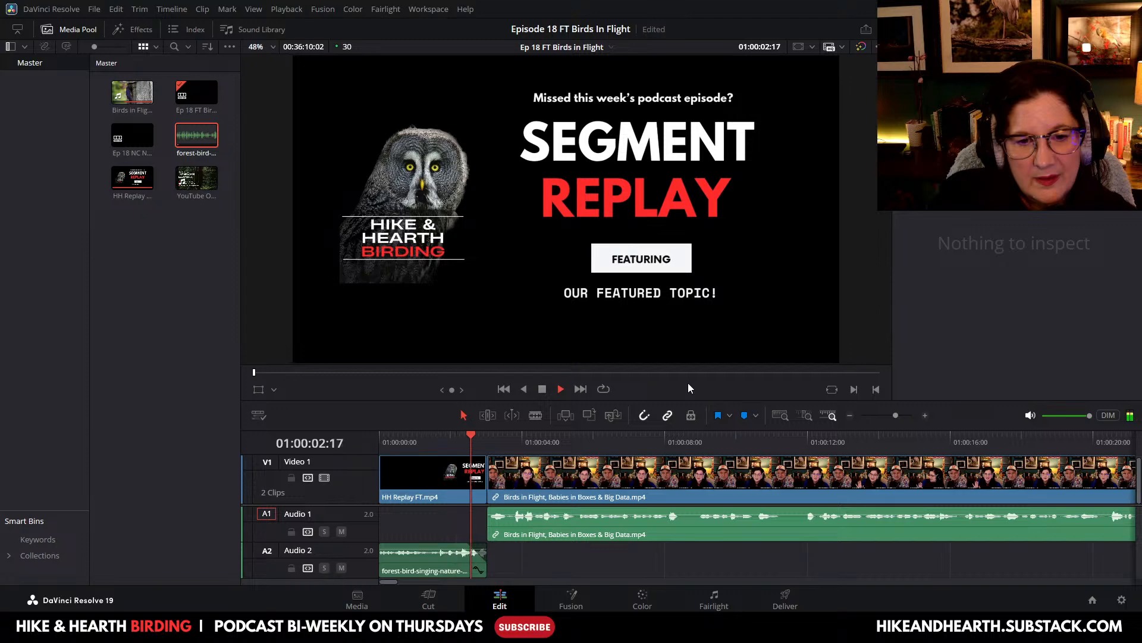
click(542, 389)
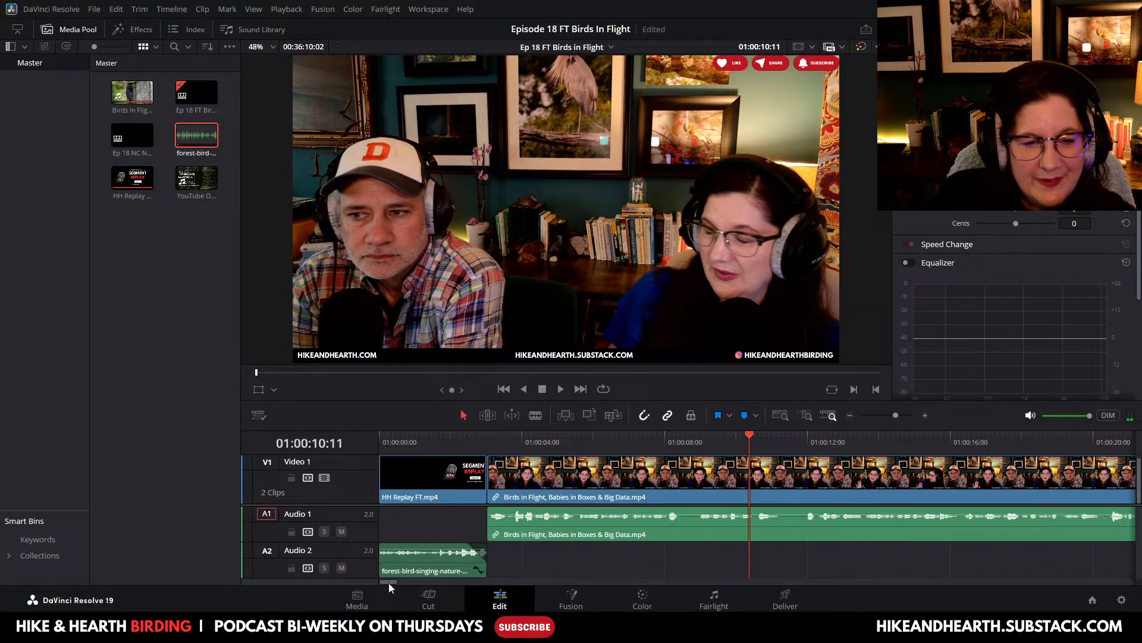
Step: Scrub through the episode's bird photo discussion up to 01:15:21:18, looking for the end of the featured topic
drag(388, 582, 391, 581)
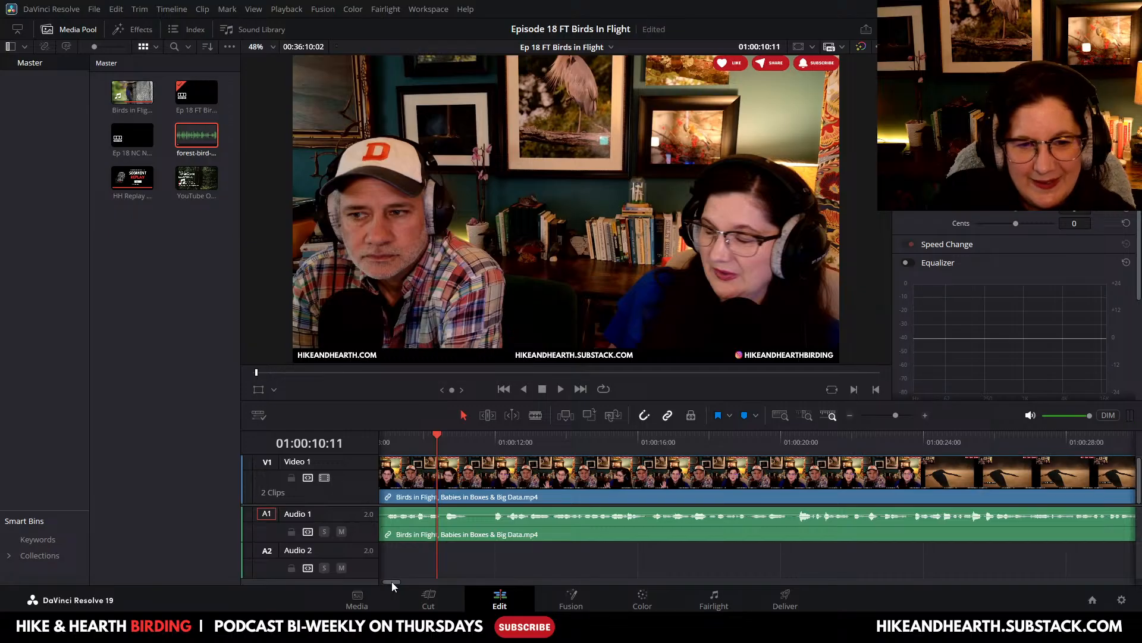
click(849, 415)
click(849, 416)
click(850, 416)
drag(425, 438, 1059, 481)
drag(403, 580, 447, 587)
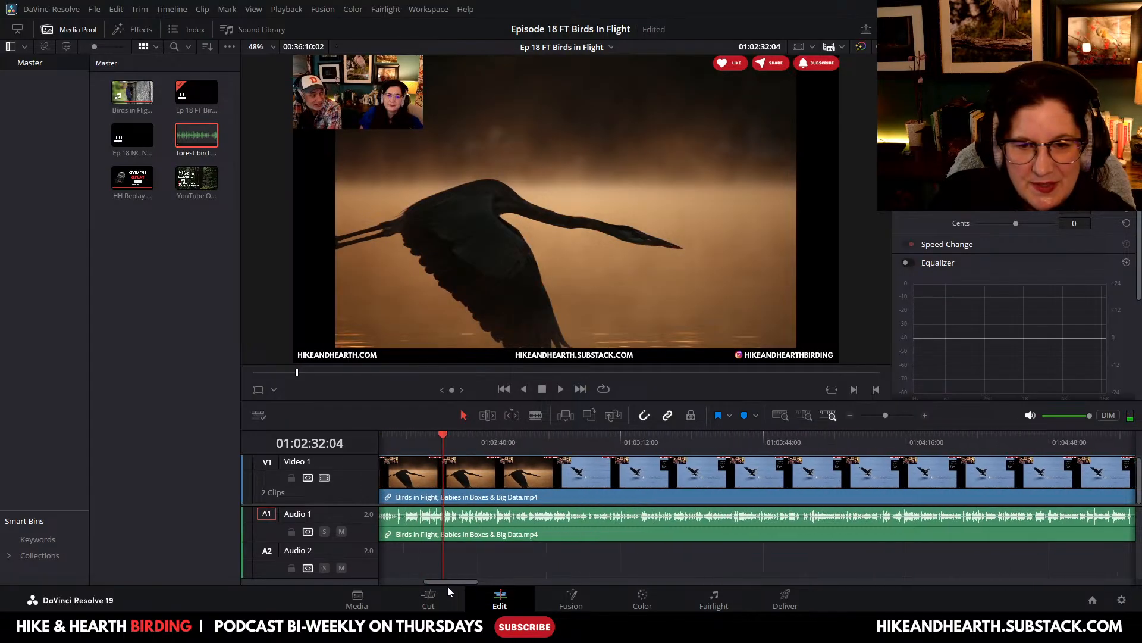
drag(444, 436, 1086, 471)
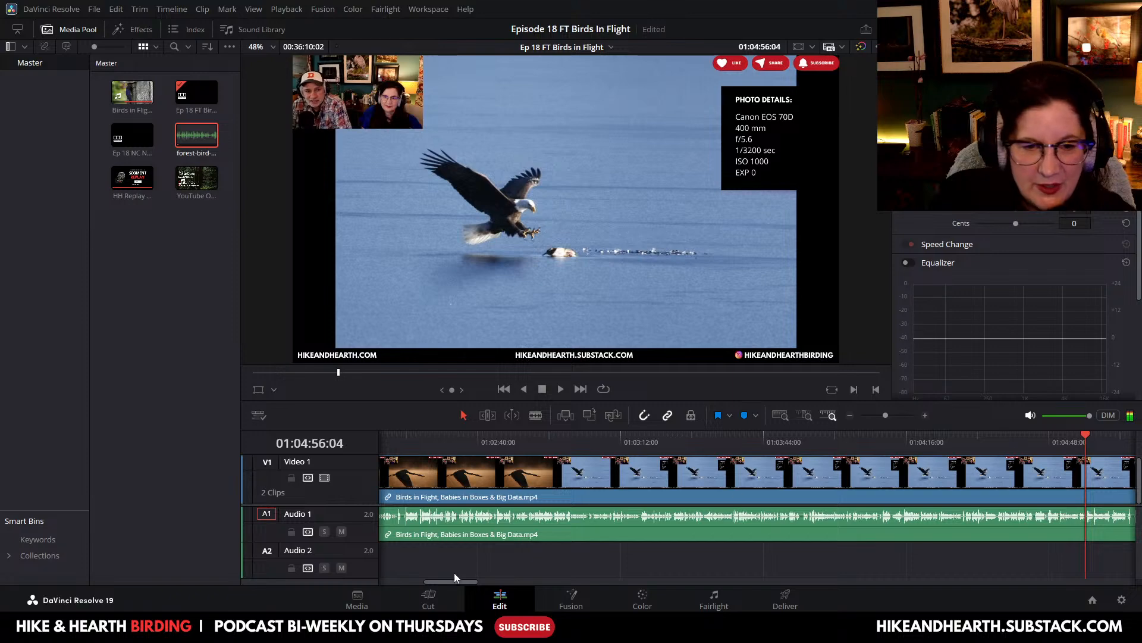
drag(459, 584, 501, 584)
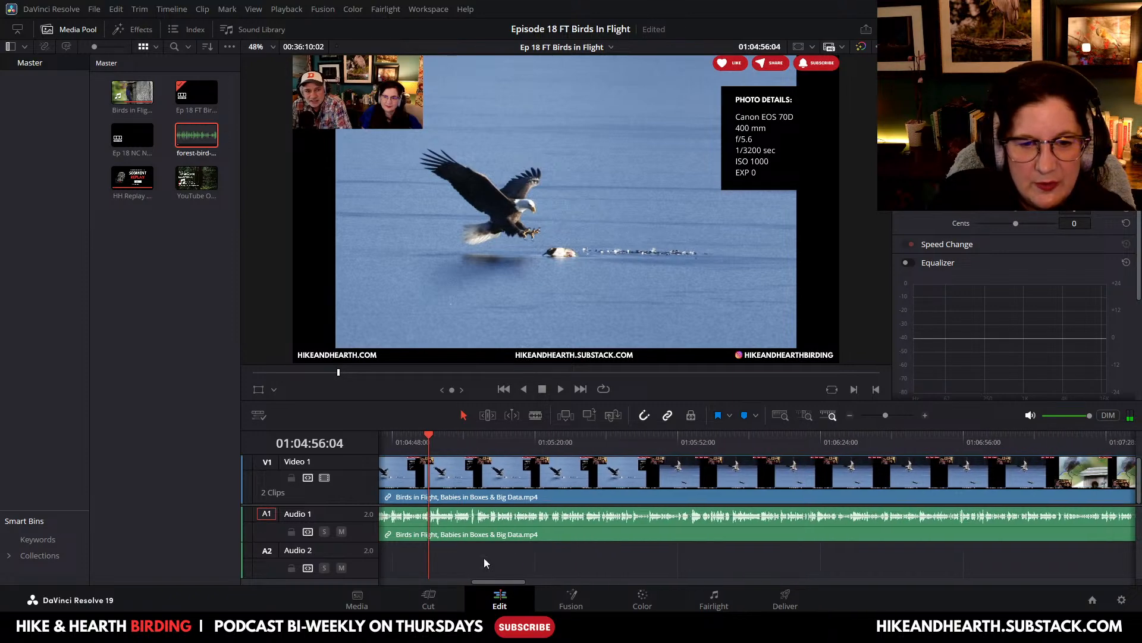
drag(430, 440, 874, 441)
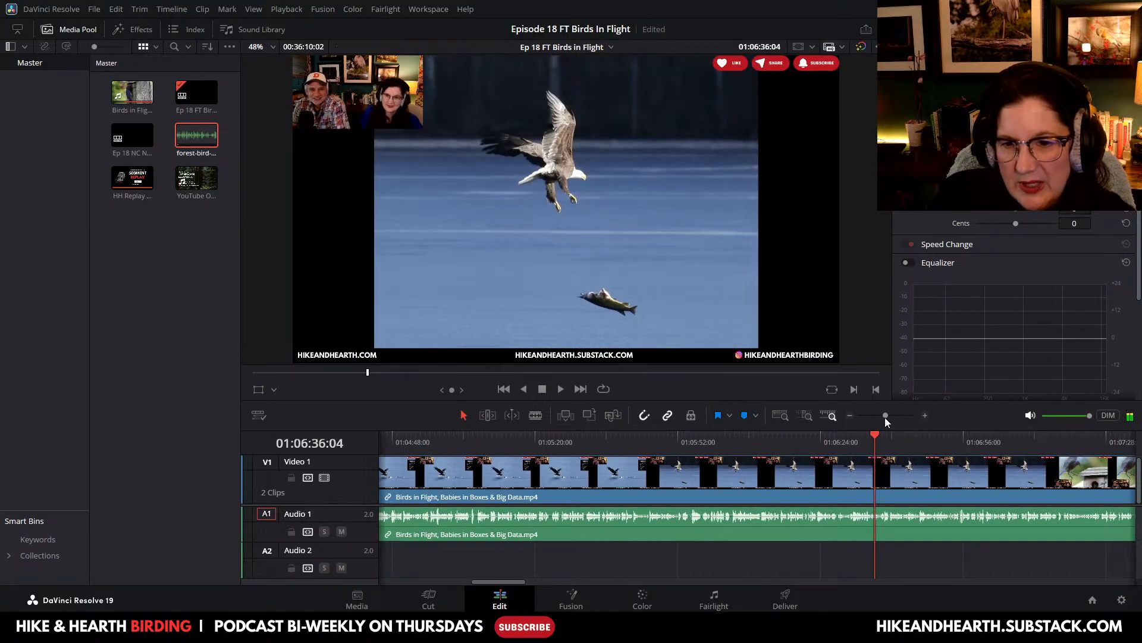
click(850, 415)
click(850, 415)
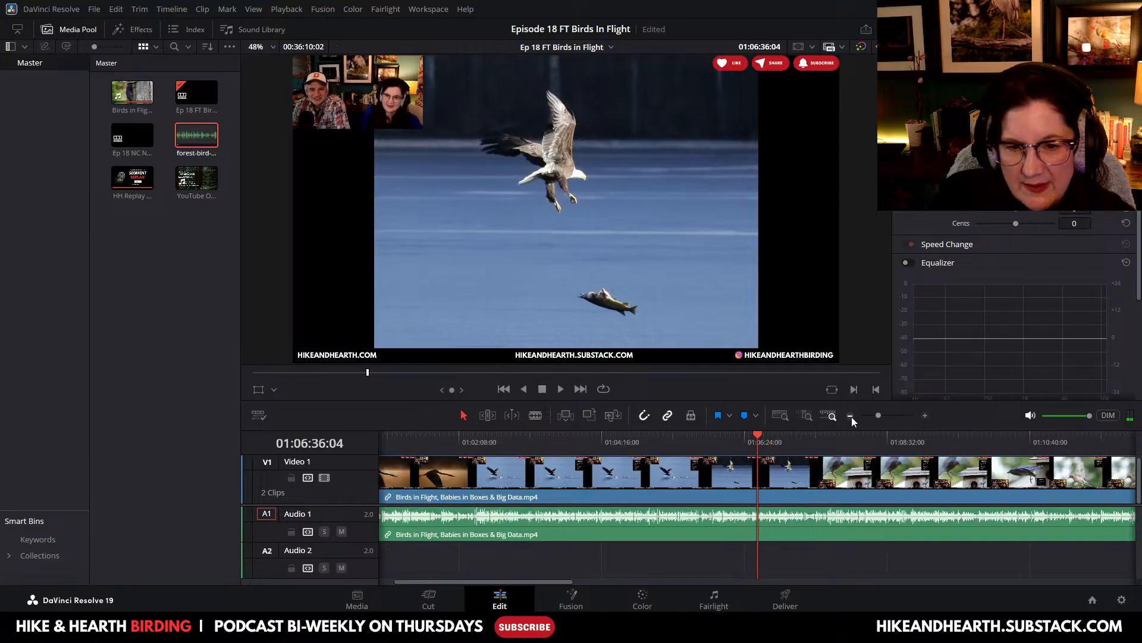
click(850, 415)
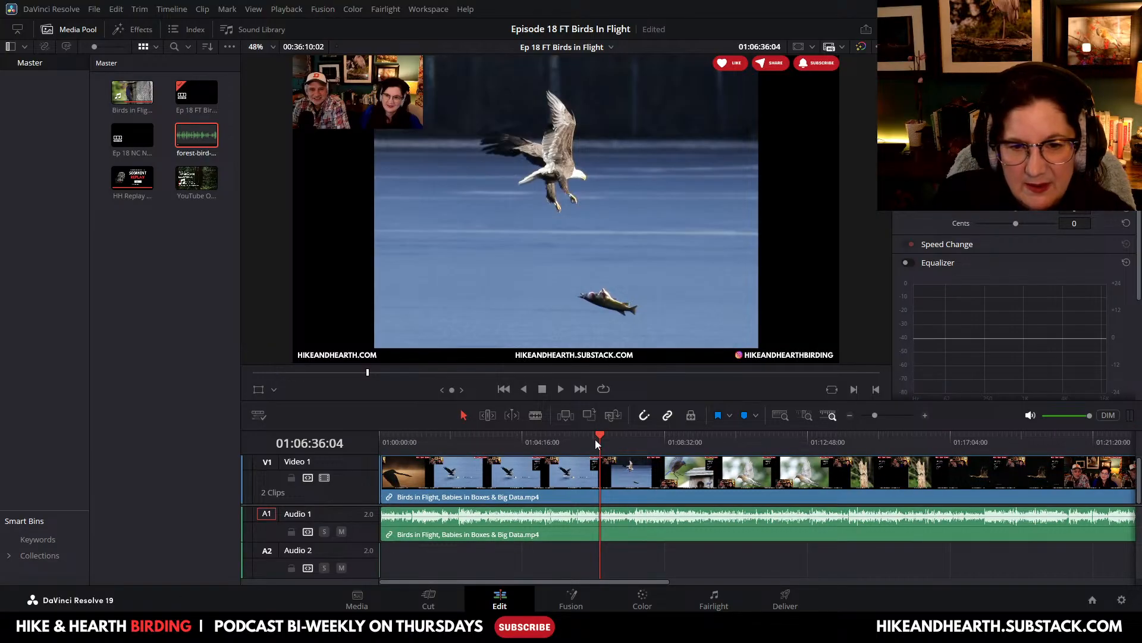
drag(598, 434, 687, 437)
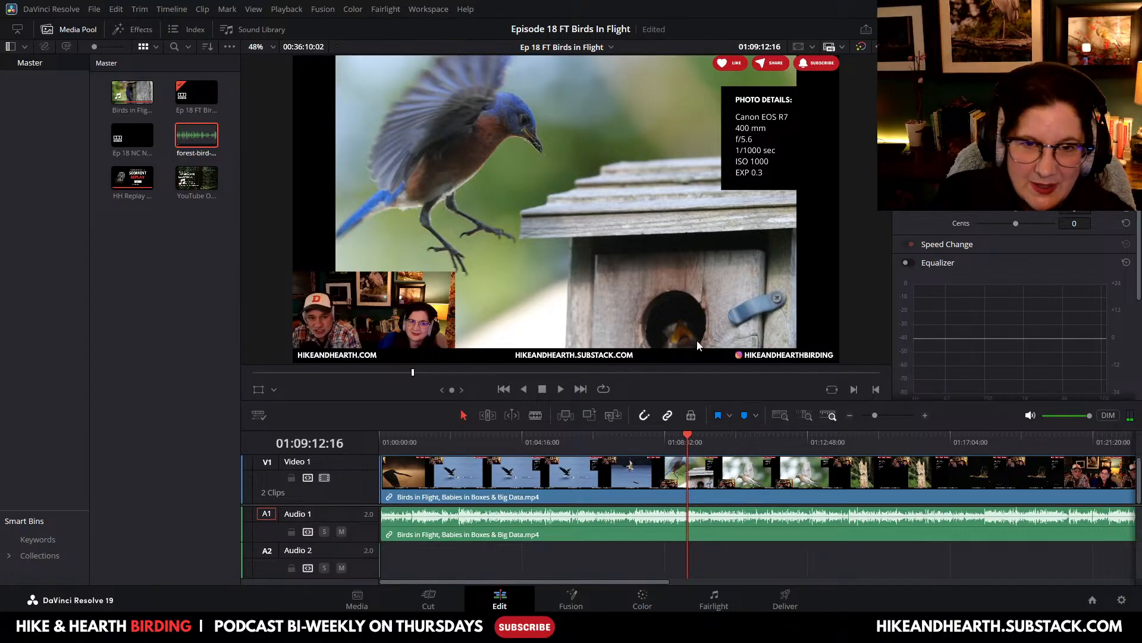
drag(516, 581, 565, 582)
drag(589, 434, 795, 468)
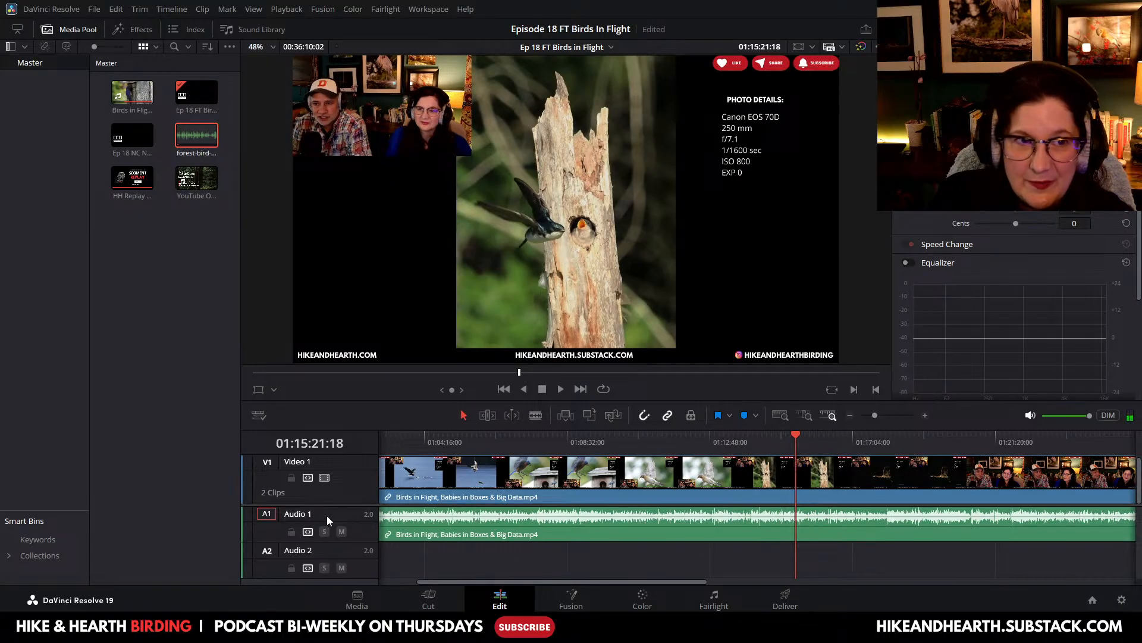
Step: Hide the media pool and position the playhead at 01:25:50:00, where the Nest Box Update title follows the photography challenge question
click(60, 30)
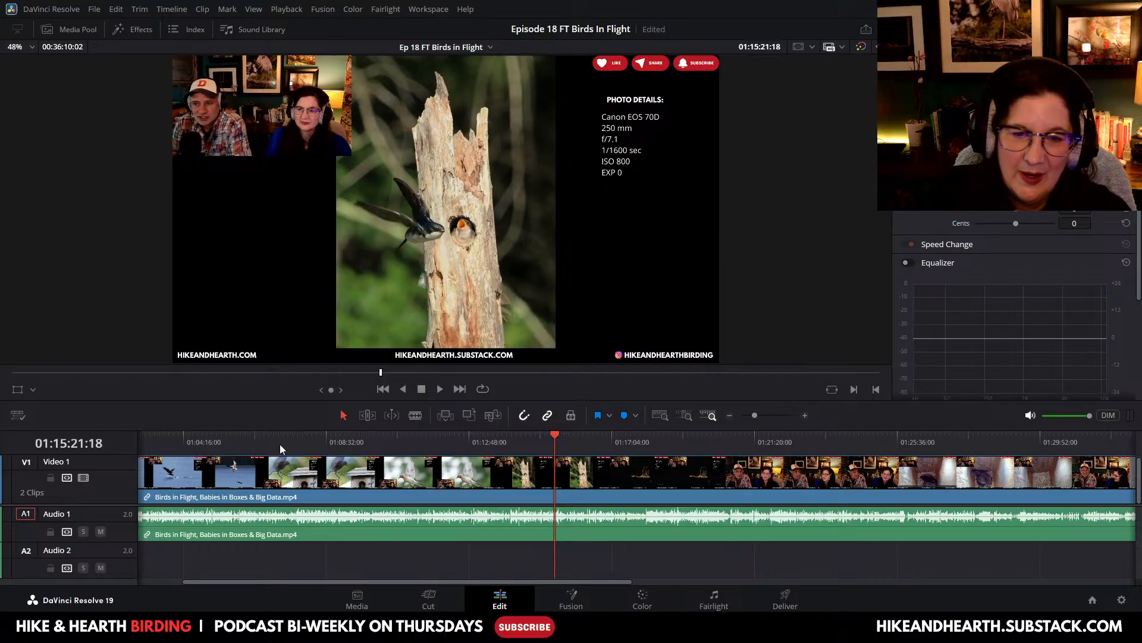
drag(557, 434, 901, 438)
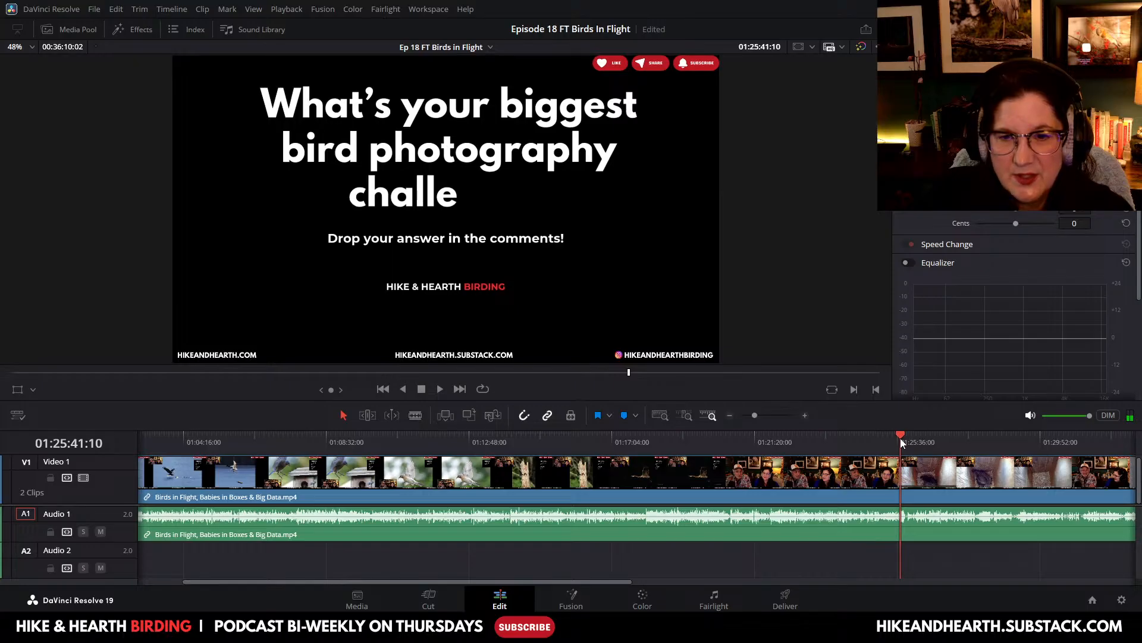
click(806, 416)
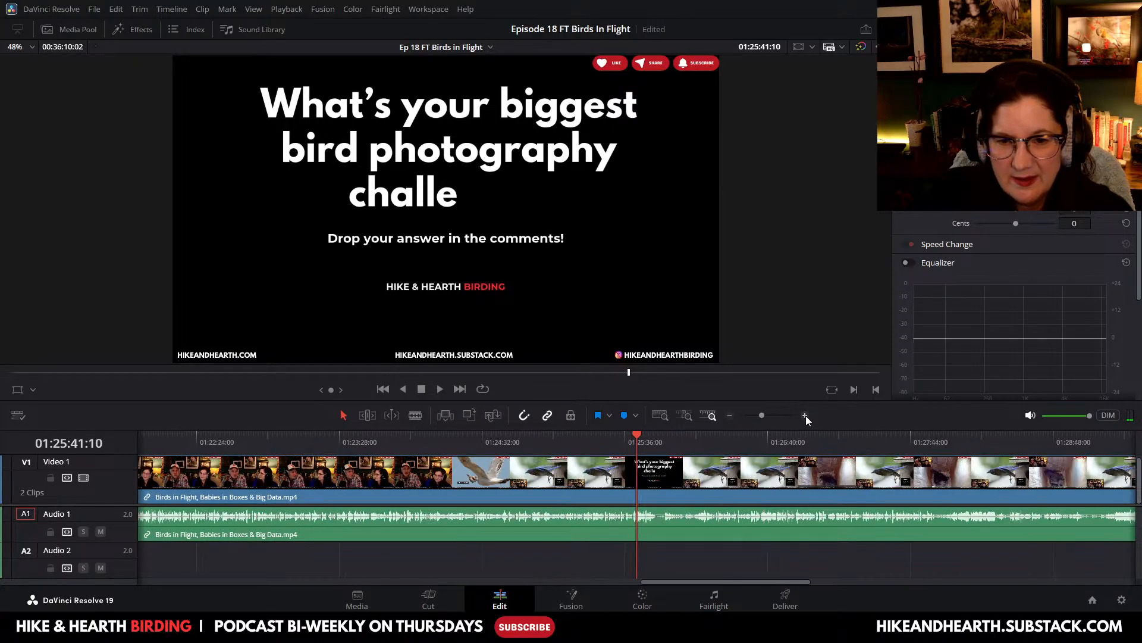
click(806, 415)
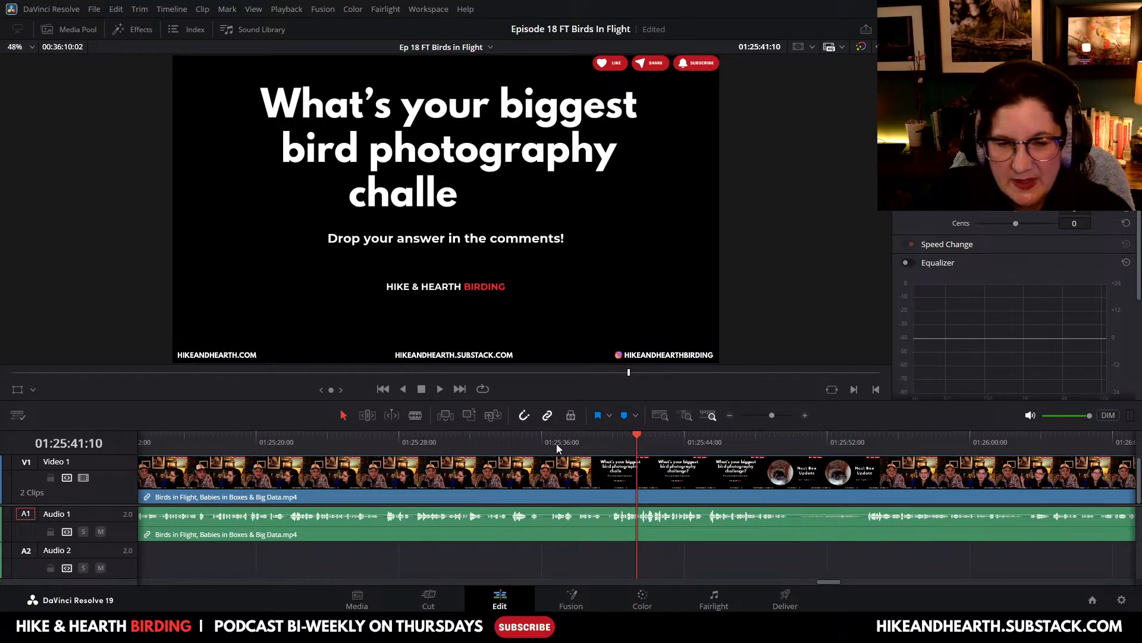
drag(634, 433, 792, 442)
Step: Cut the episode clip at 01:25:50:00 and delete everything from the Nest Box Update onward
key(b)
click(793, 479)
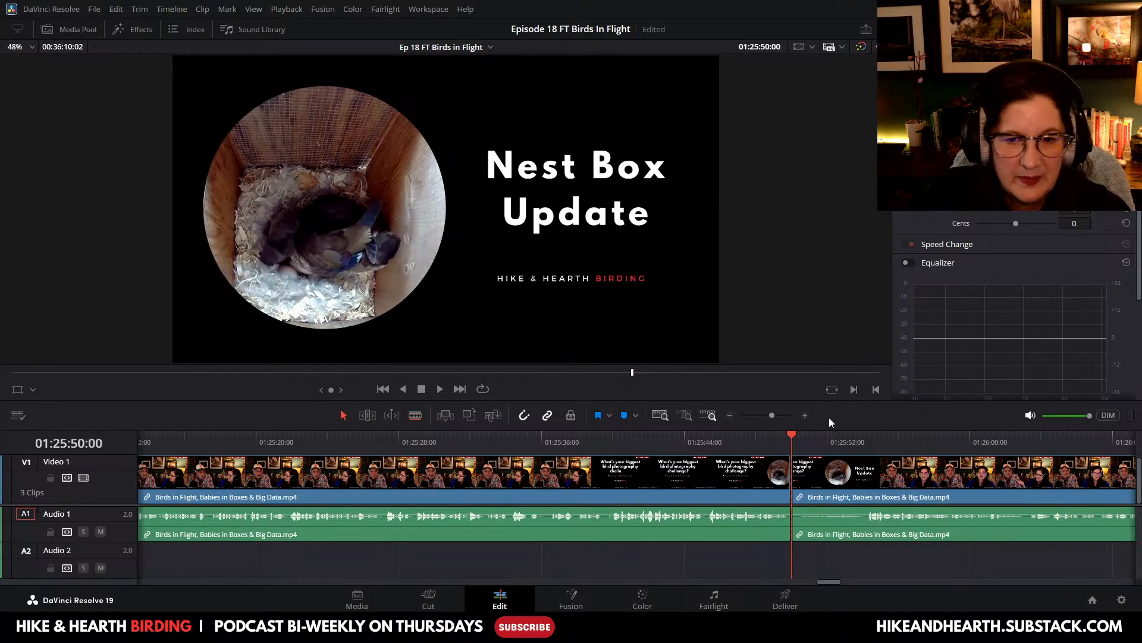
right_click(876, 489)
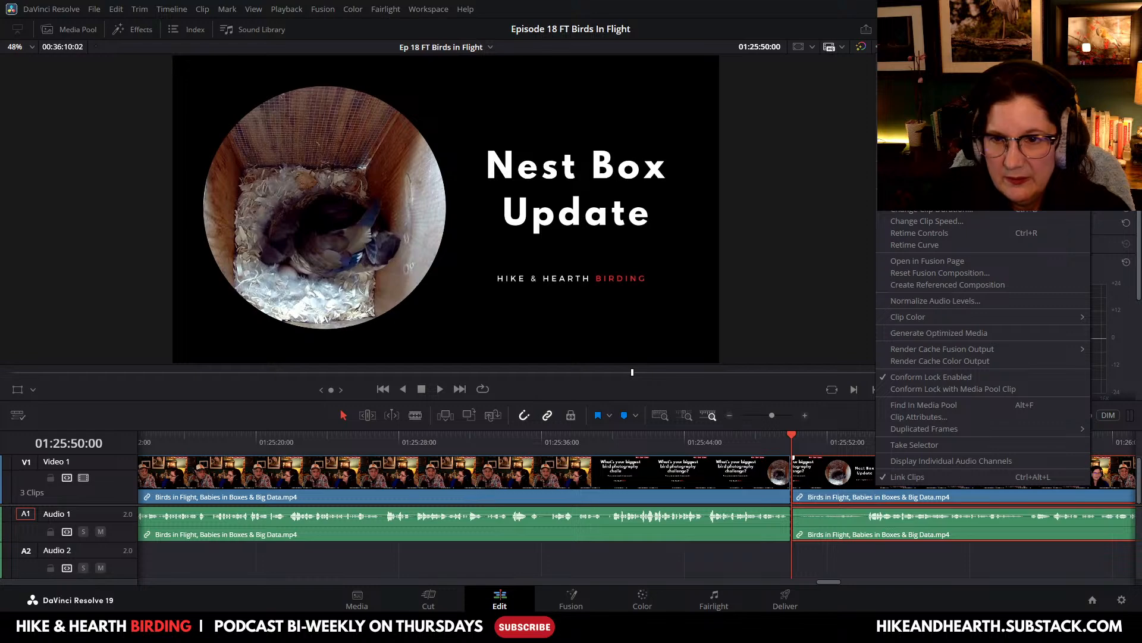
key(Delete)
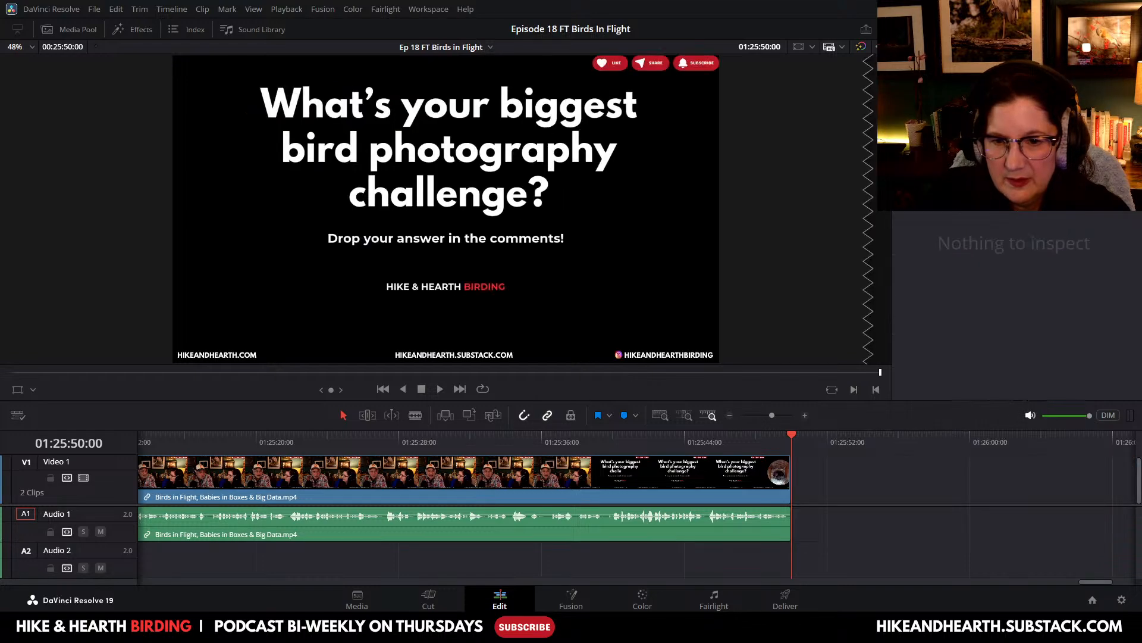
Step: Show the media pool and place YouTube Outtro HH.mp4 directly after the episode clip at 01:25:50:00
key(alt+1)
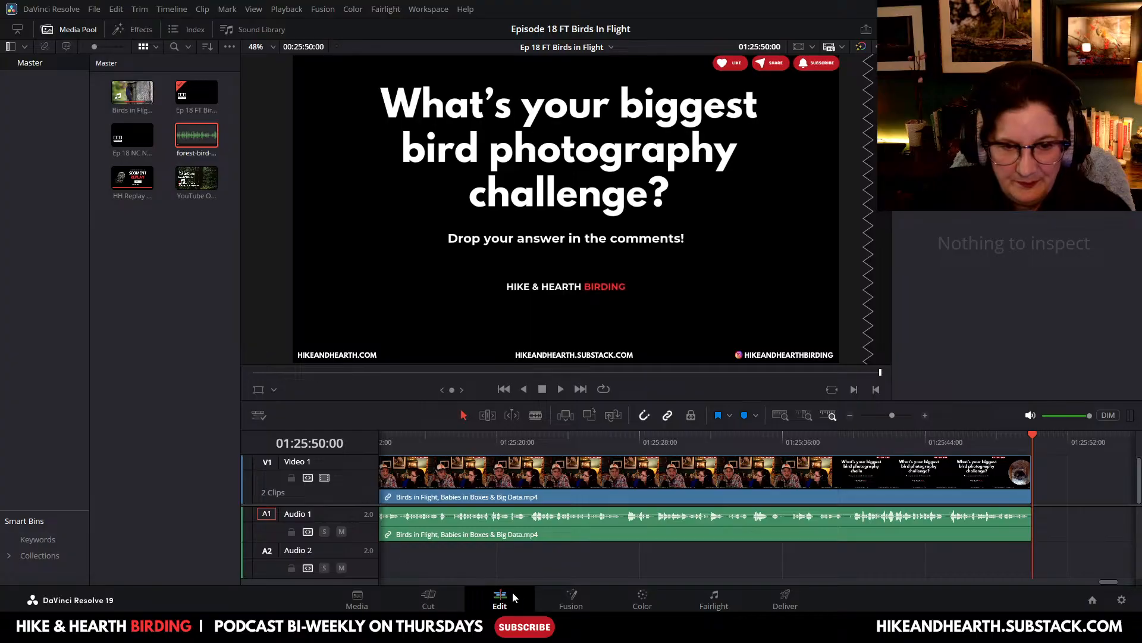
click(851, 417)
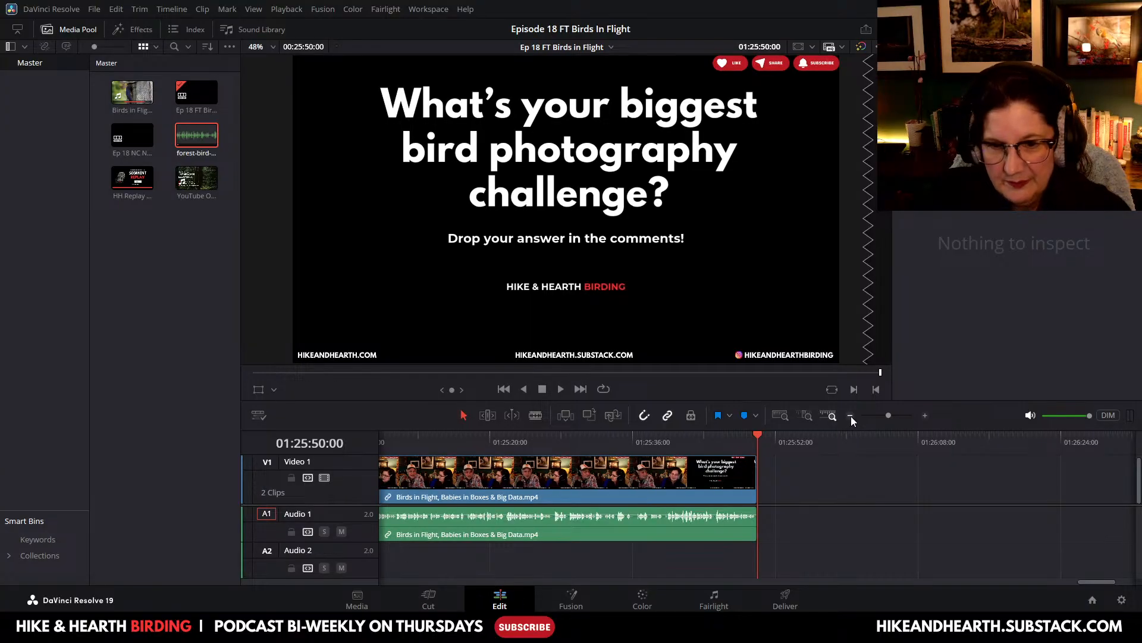
drag(198, 178, 655, 479)
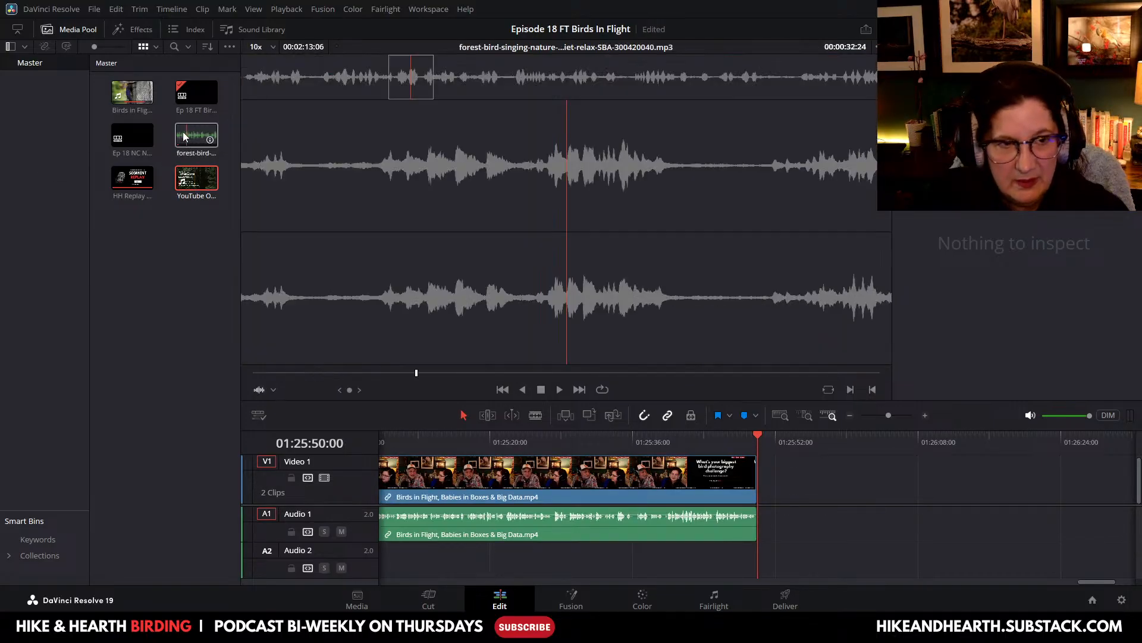
drag(196, 178, 756, 476)
Step: Unlink the YouTube outro clip's audio from its video and delete the audio part from Audio 1
right_click(815, 481)
click(885, 472)
click(845, 526)
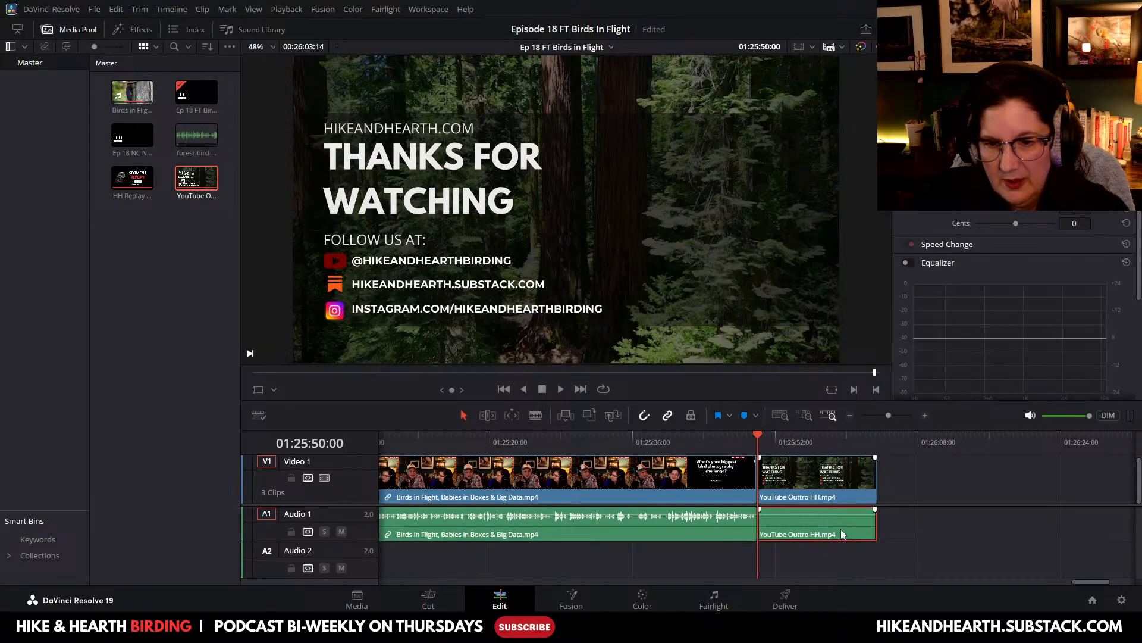
right_click(842, 527)
click(901, 332)
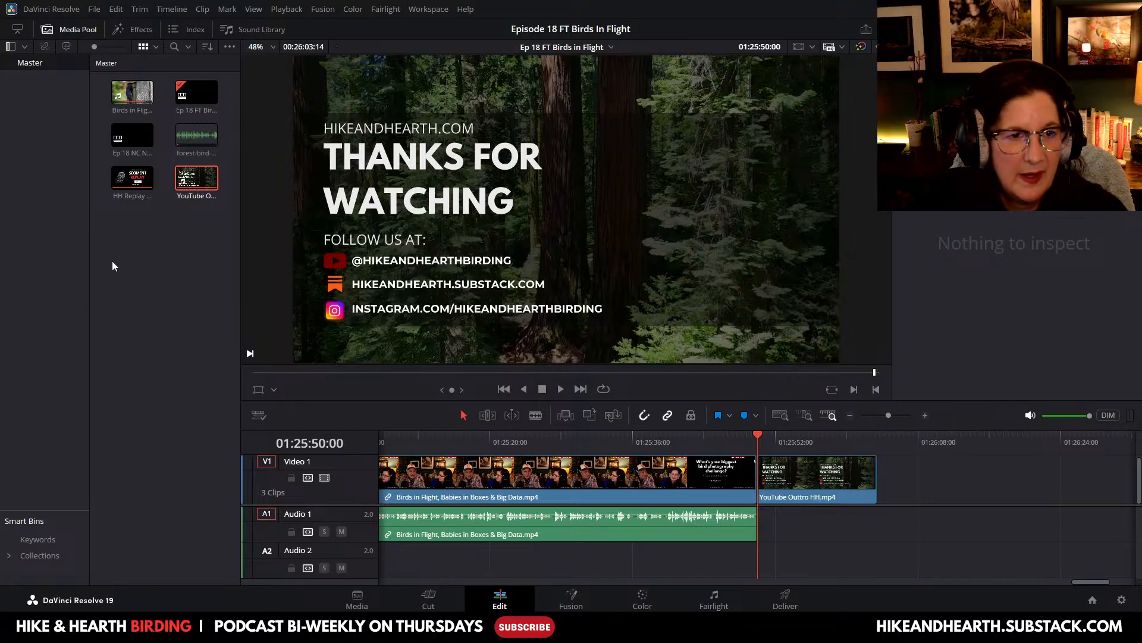
Step: Place the forest bird audio on Audio 2 at 01:25:50:00, cut it at the outro's end at 01:26:03:14 and delete the remainder
drag(191, 139, 762, 552)
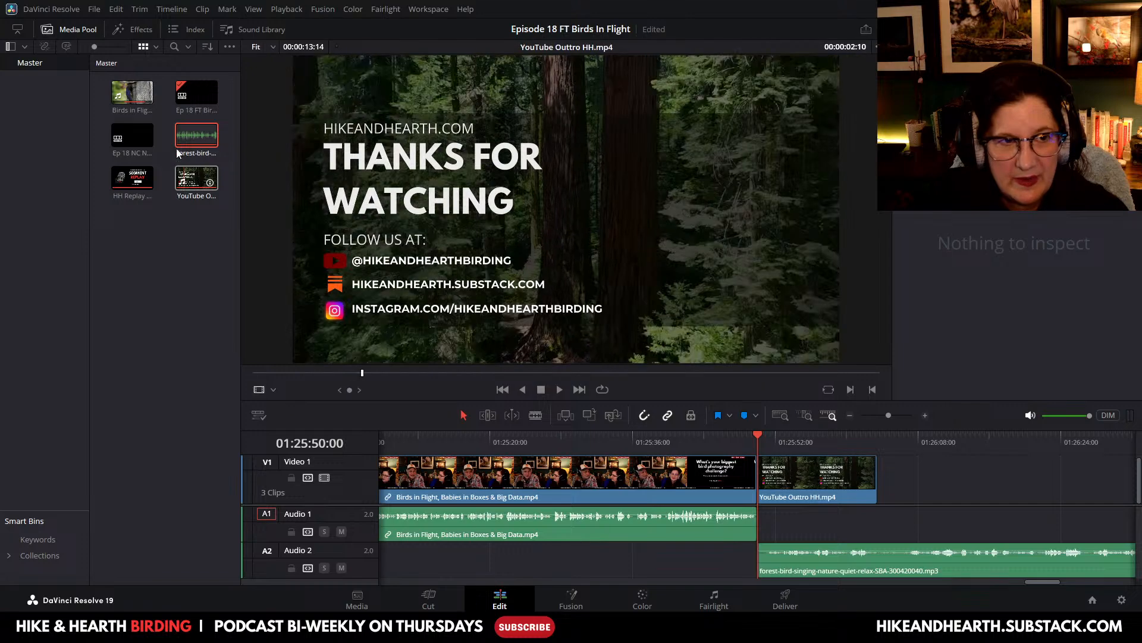
click(536, 415)
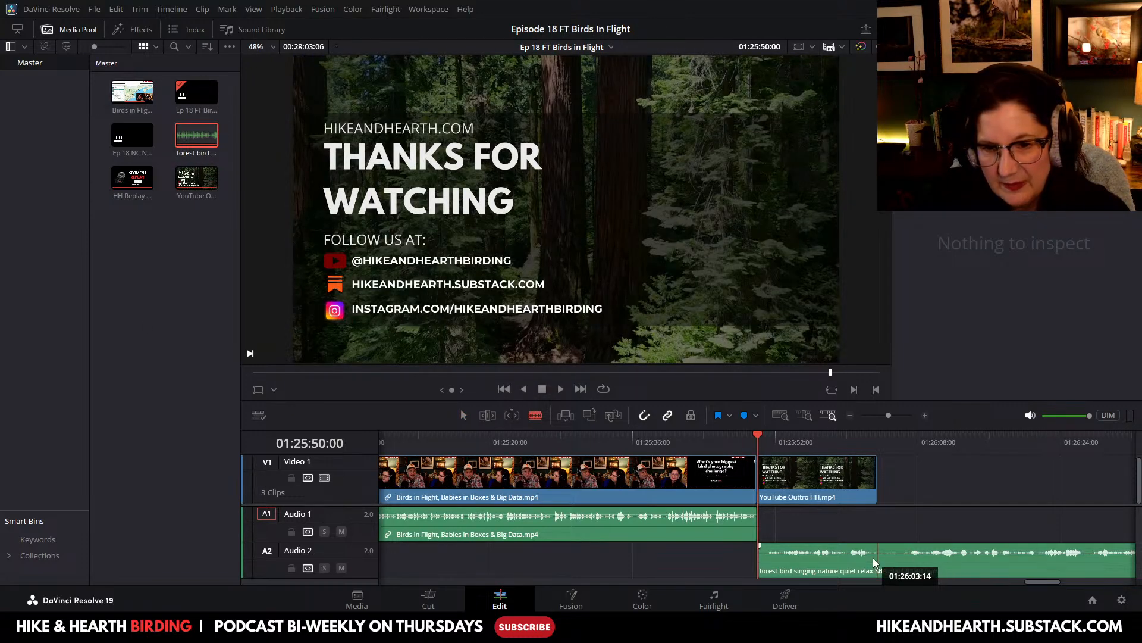
click(875, 556)
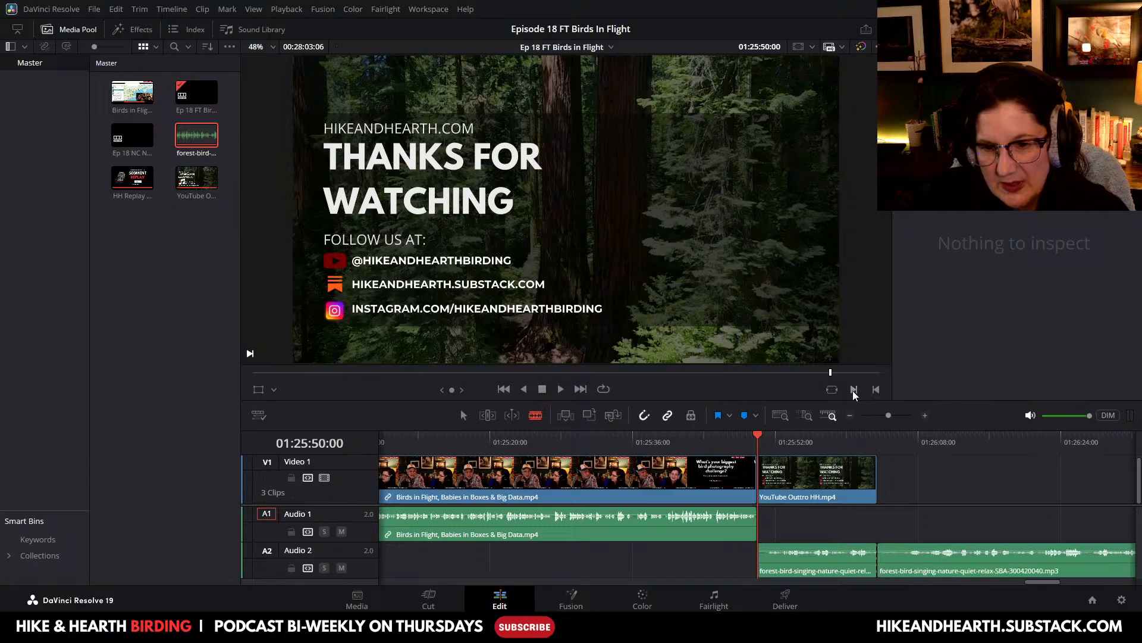
click(463, 415)
click(963, 552)
right_click(963, 552)
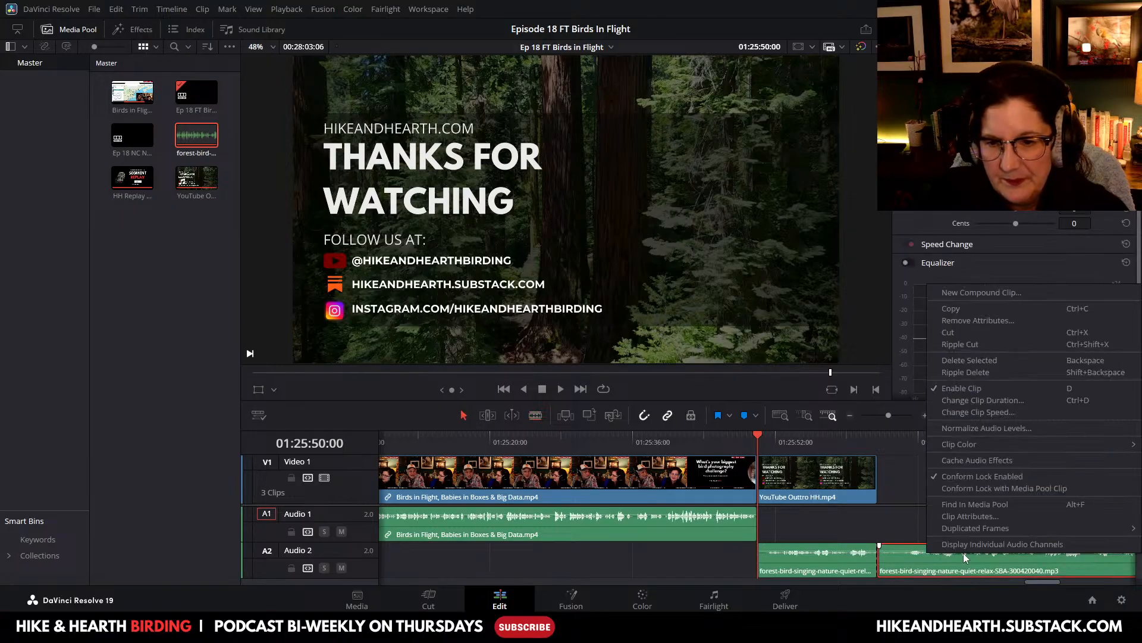
click(970, 360)
Step: Play the transition into the outro from 01:25:44:02 and stop at 01:25:55:29
drag(755, 442, 704, 441)
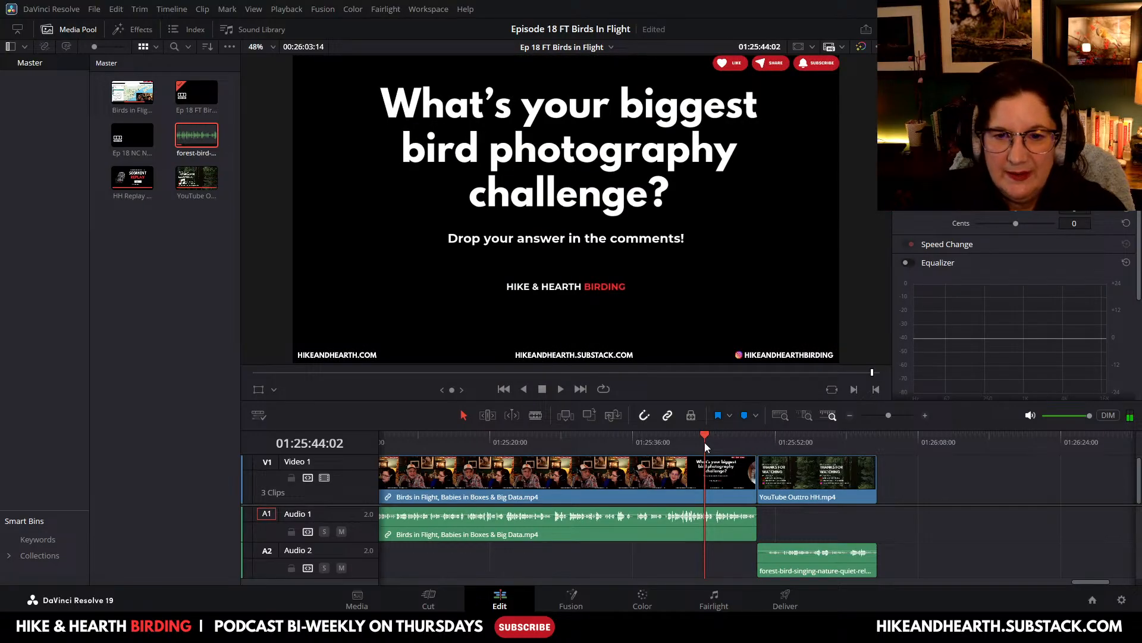
click(560, 389)
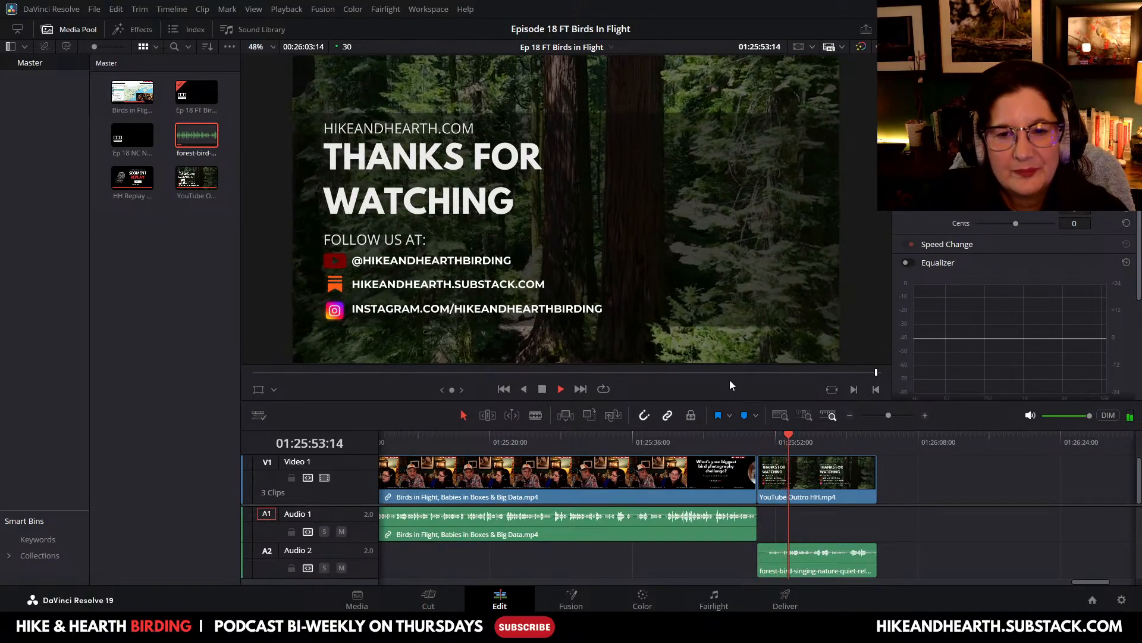
click(560, 389)
Step: Split the outro video and its birdsong audio at 01:25:55:29 and delete both pieces after the cut
click(536, 415)
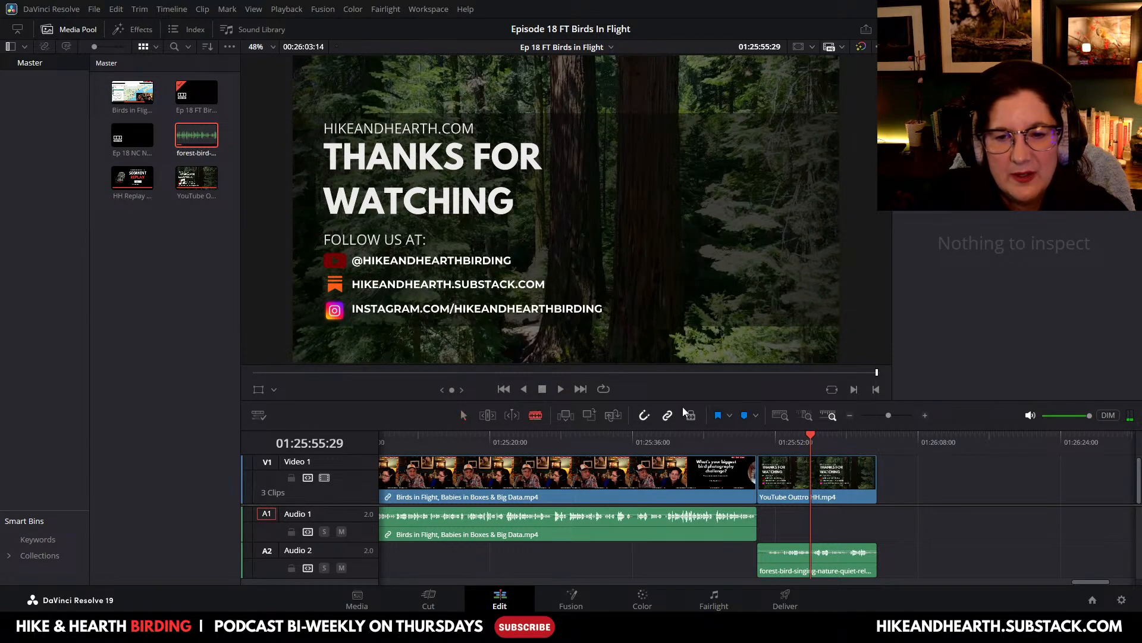
click(813, 476)
click(810, 560)
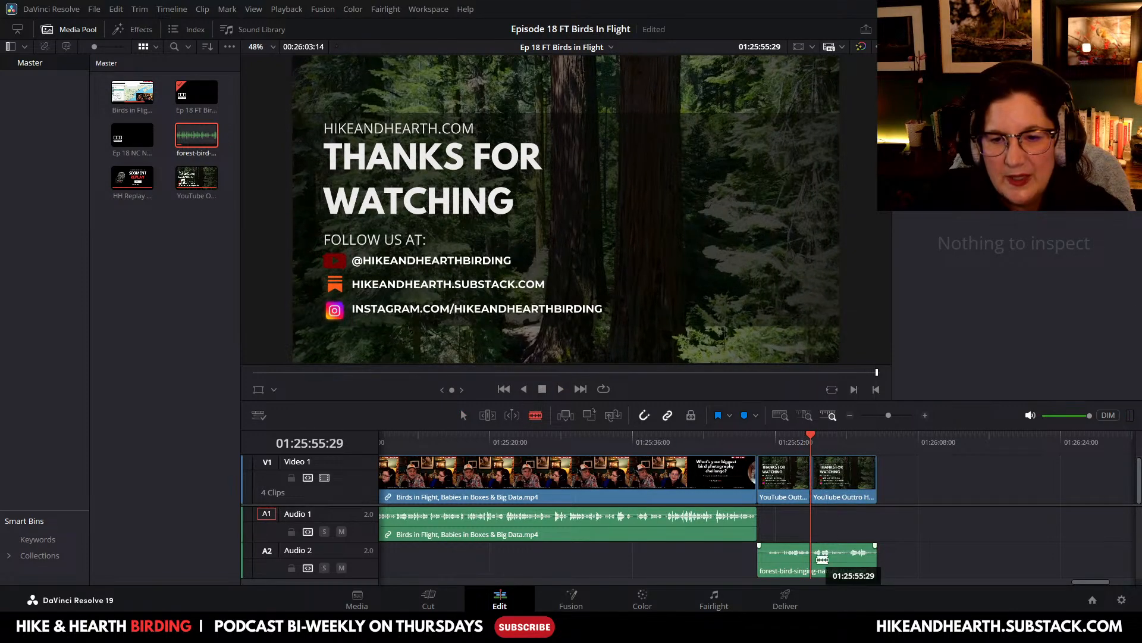
click(464, 415)
click(829, 482)
right_click(828, 482)
click(867, 223)
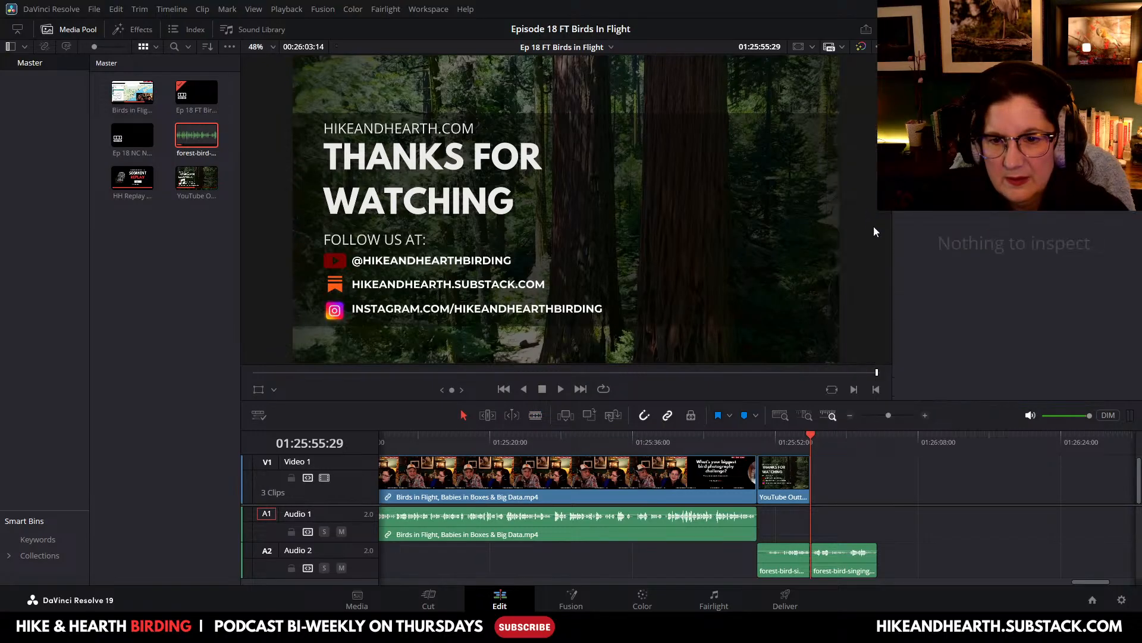
click(852, 541)
right_click(849, 552)
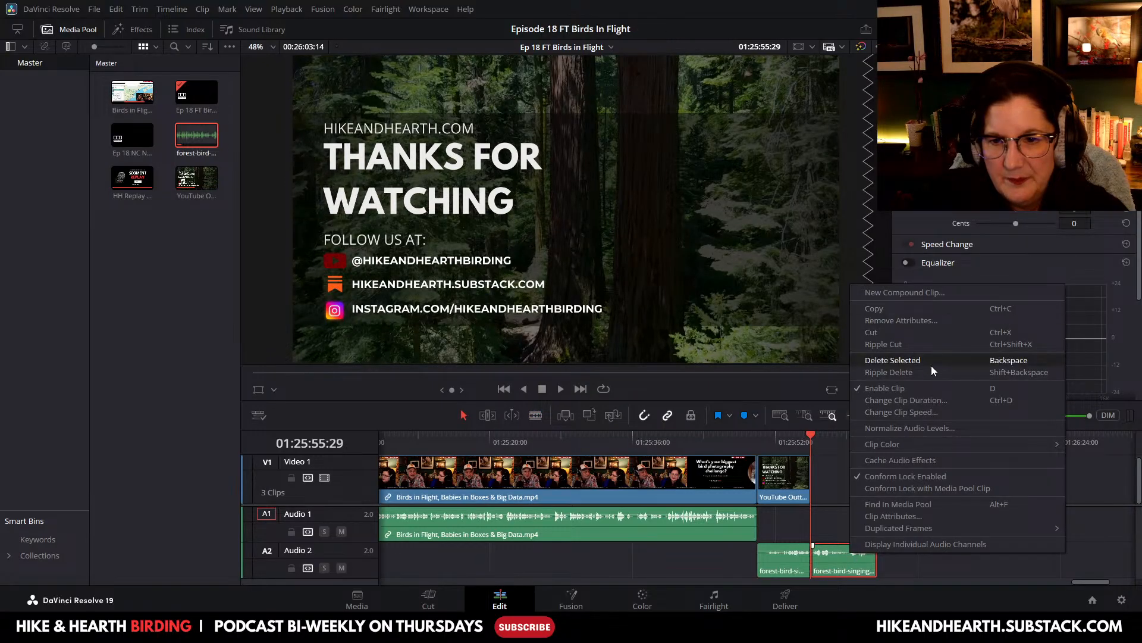
click(893, 360)
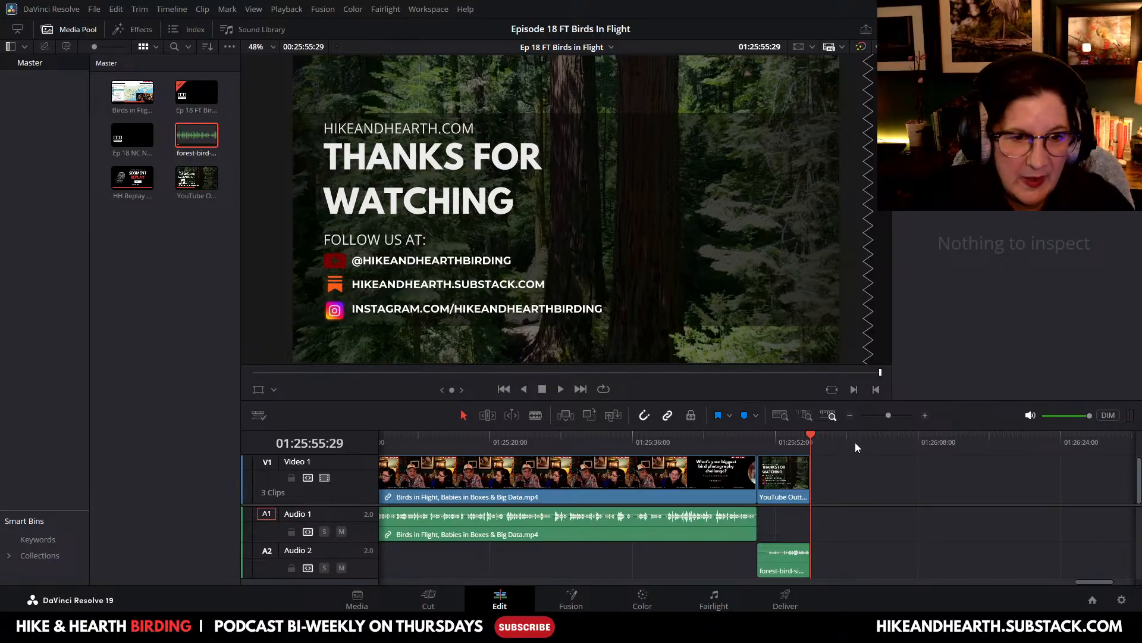
Step: Hide the media pool, select all timeline clips and normalize their audio levels with the YouTube mode and Relative level setting
click(75, 31)
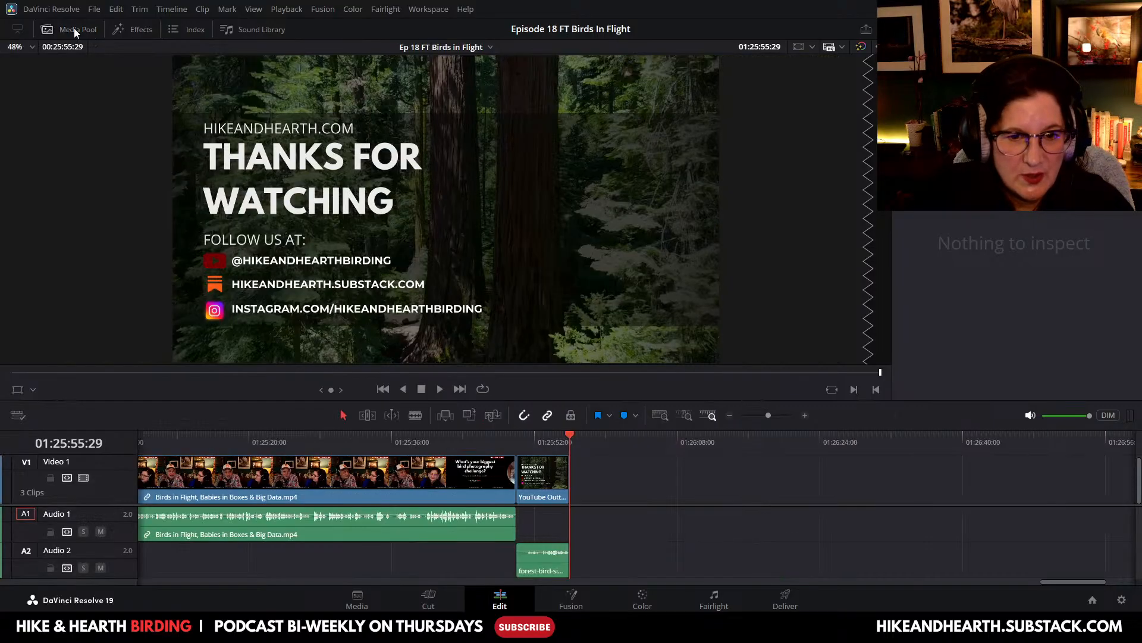
click(113, 11)
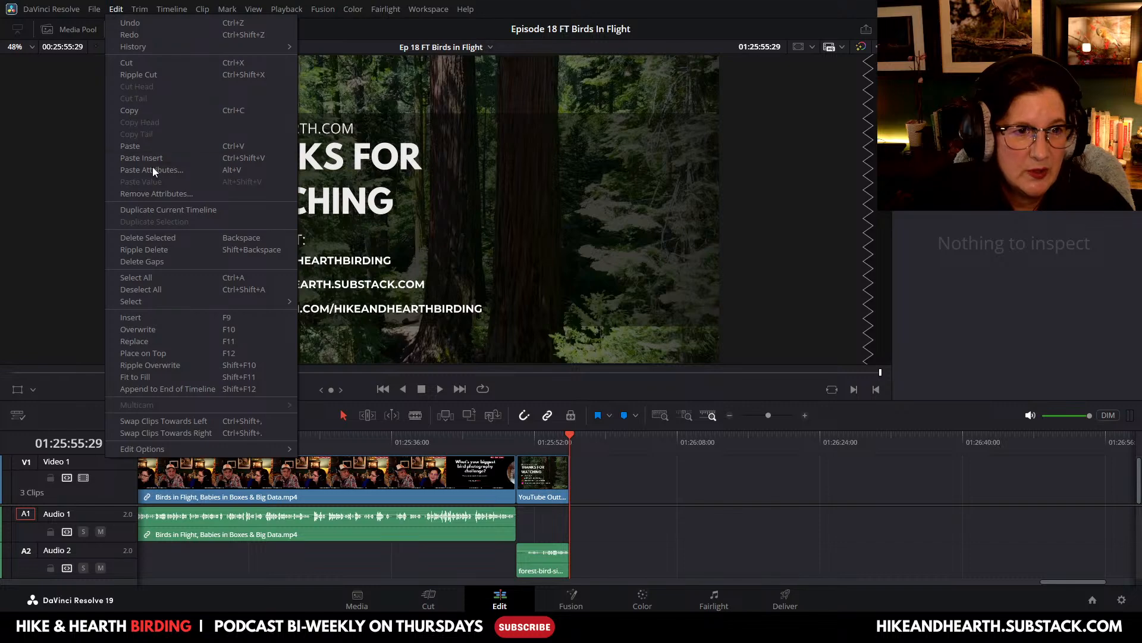
click(148, 278)
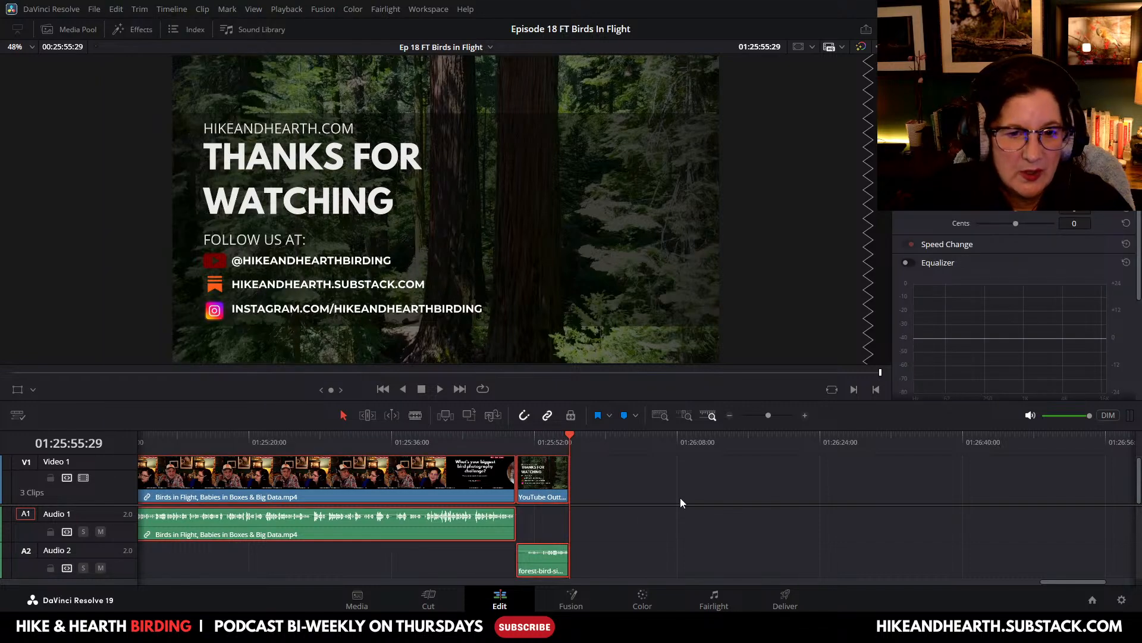
right_click(454, 482)
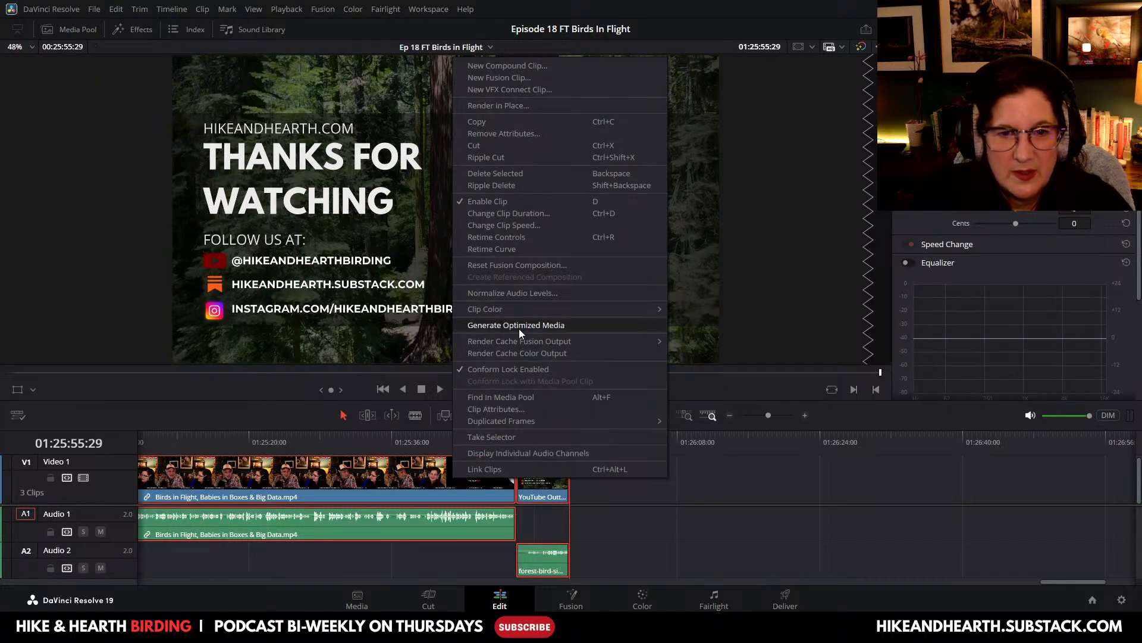
click(532, 294)
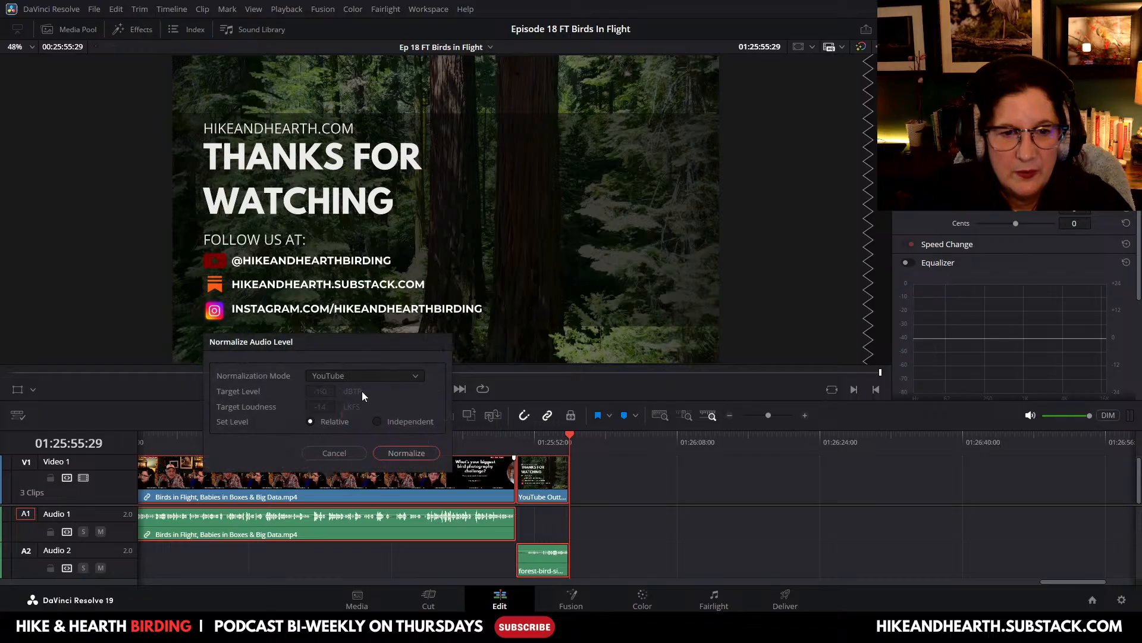
click(424, 455)
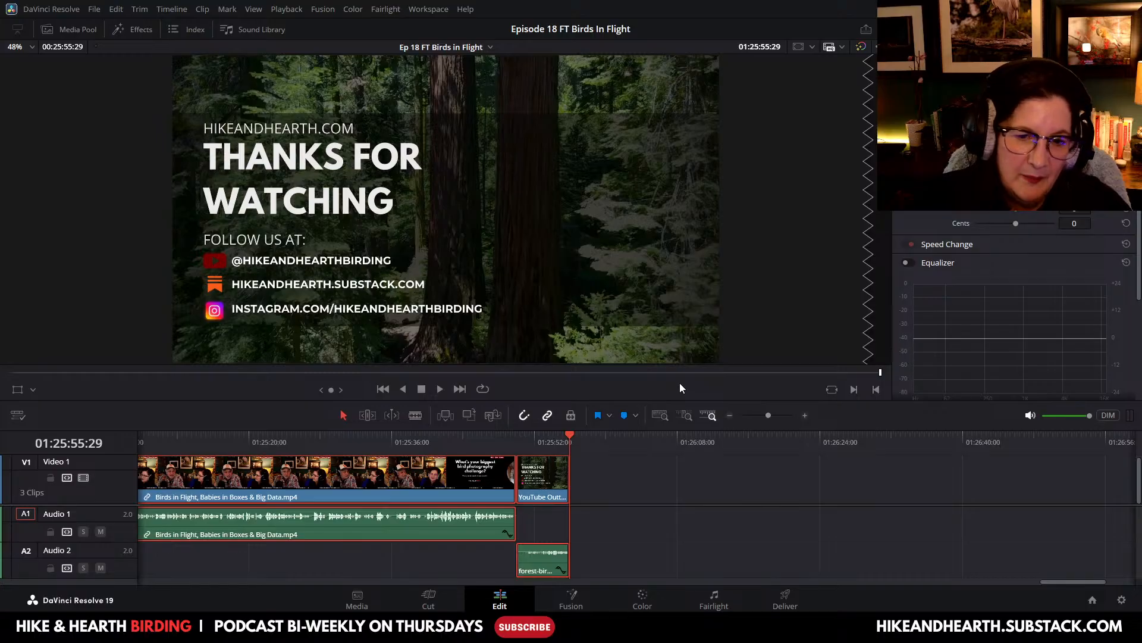
Step: Combine the selected clips into a compound clip named Compound Clip 1
click(202, 9)
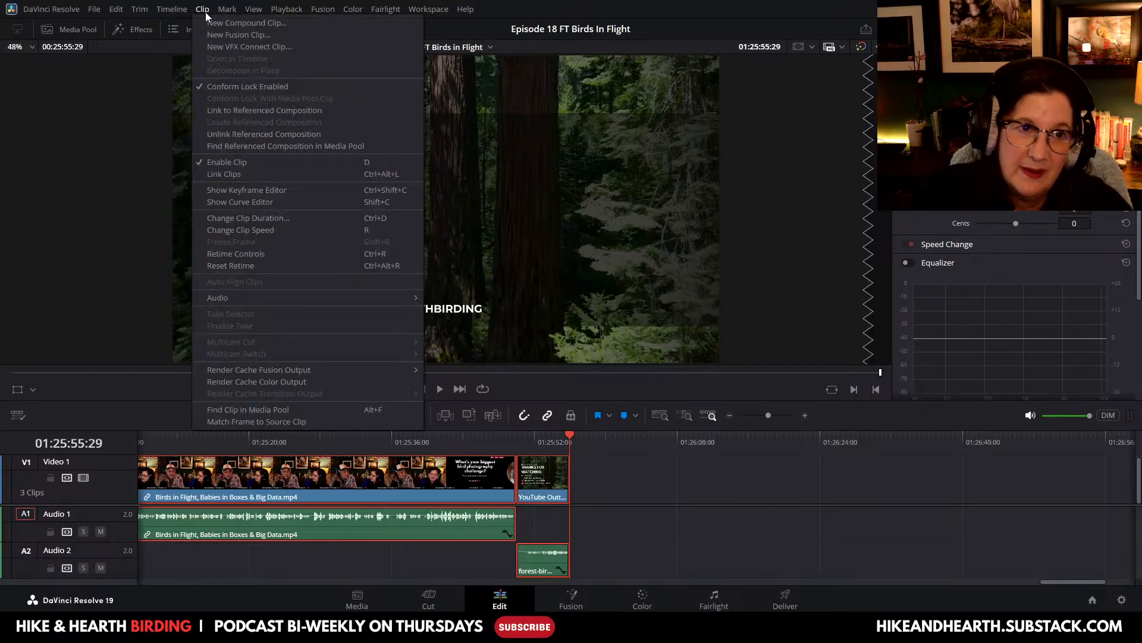
click(215, 20)
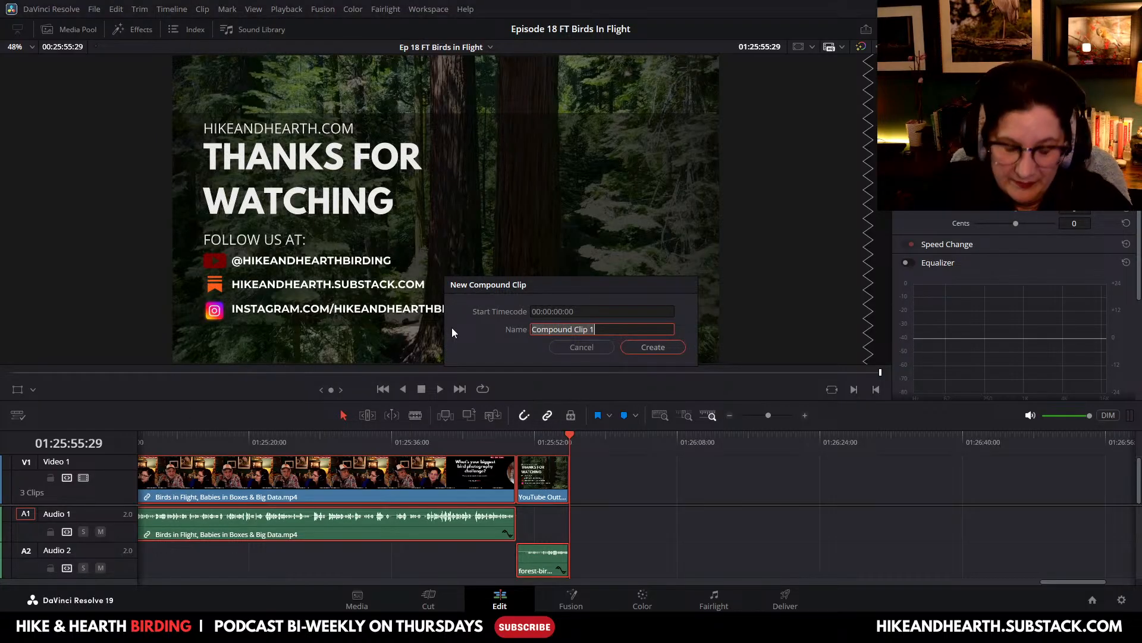
click(653, 348)
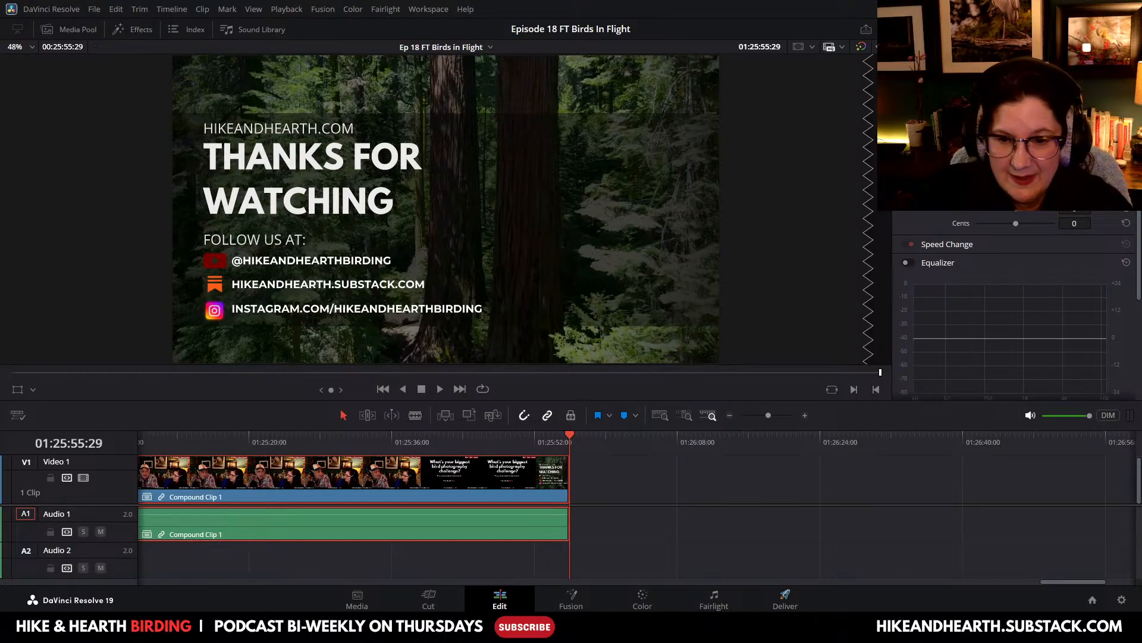
Step: Go to the Deliver page and start the render file name with "Ep 18 Fli"
key(shift+8)
click(115, 132)
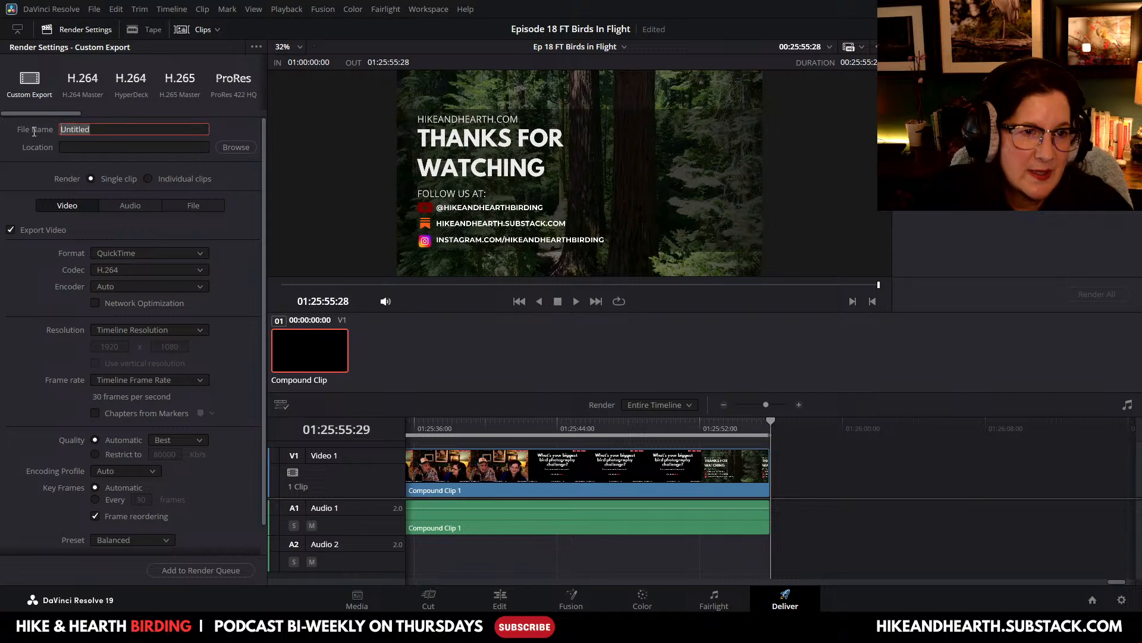
text(Ep 17)
key(BackSpace)
text(8 Fli)
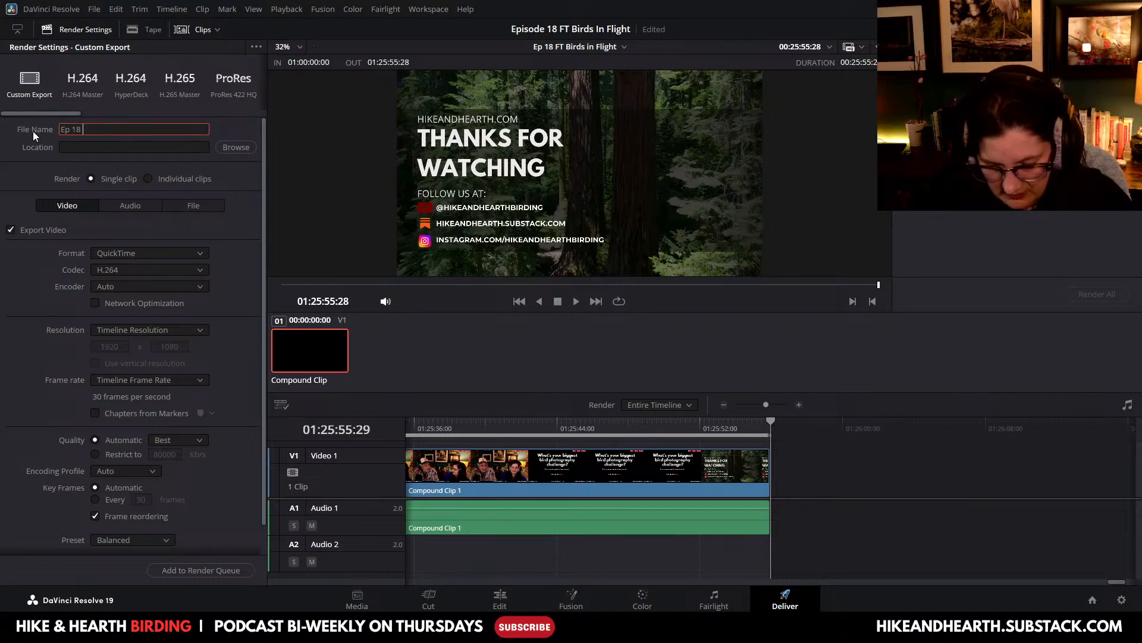
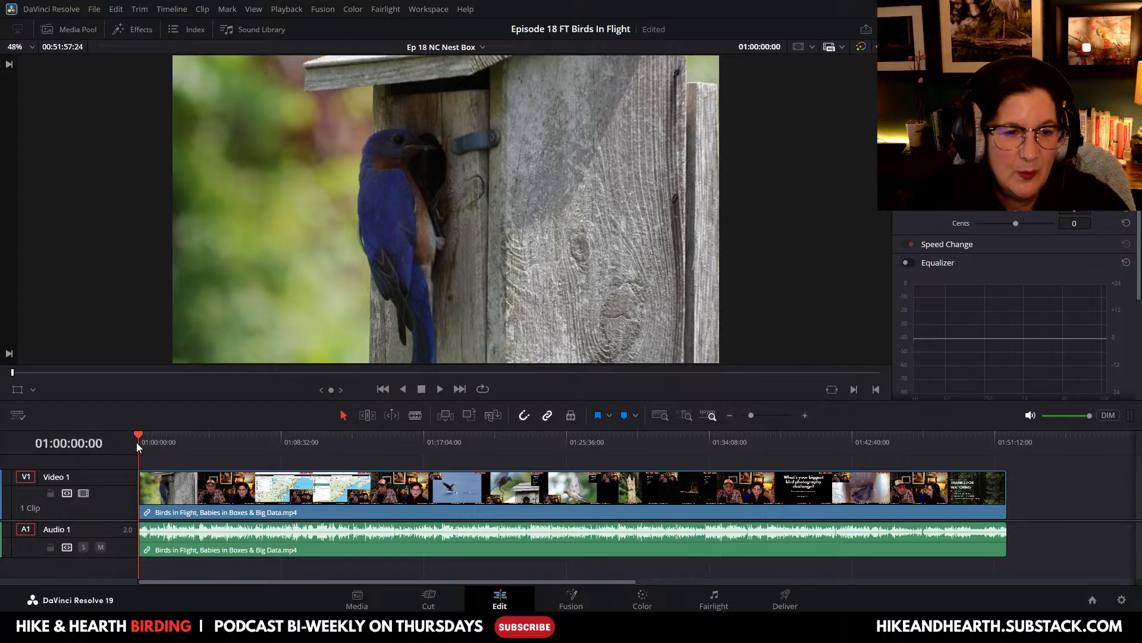
Step: In the Ep 18 NC Nest Box timeline, locate the Nest Box Update title and set the playhead just past it at 01:41:47:00
drag(137, 448, 830, 516)
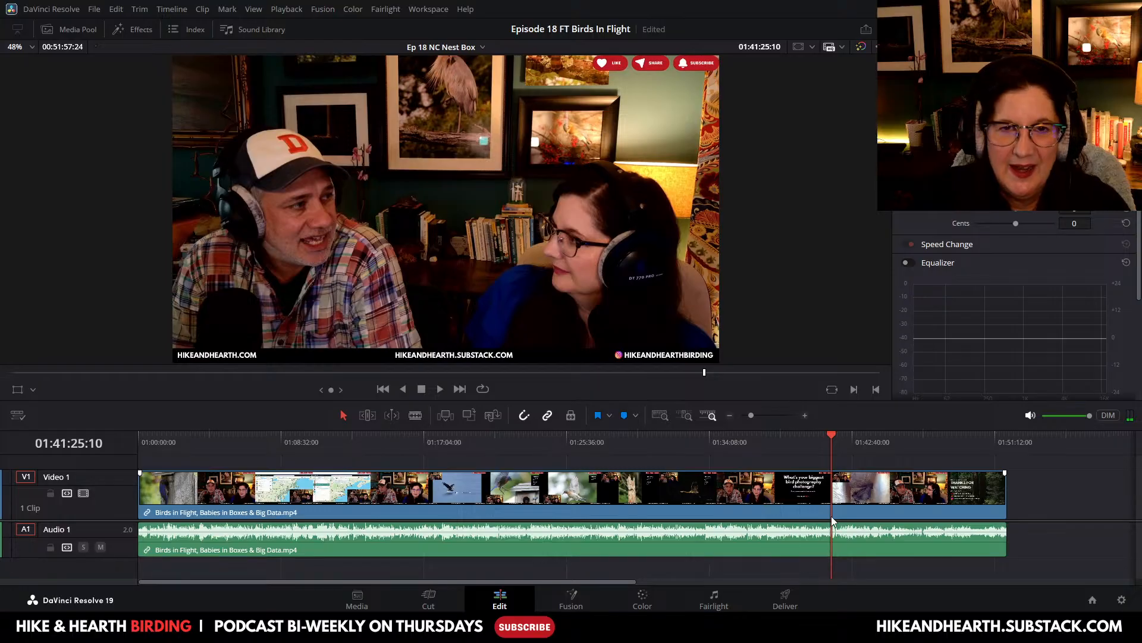
drag(575, 581, 715, 595)
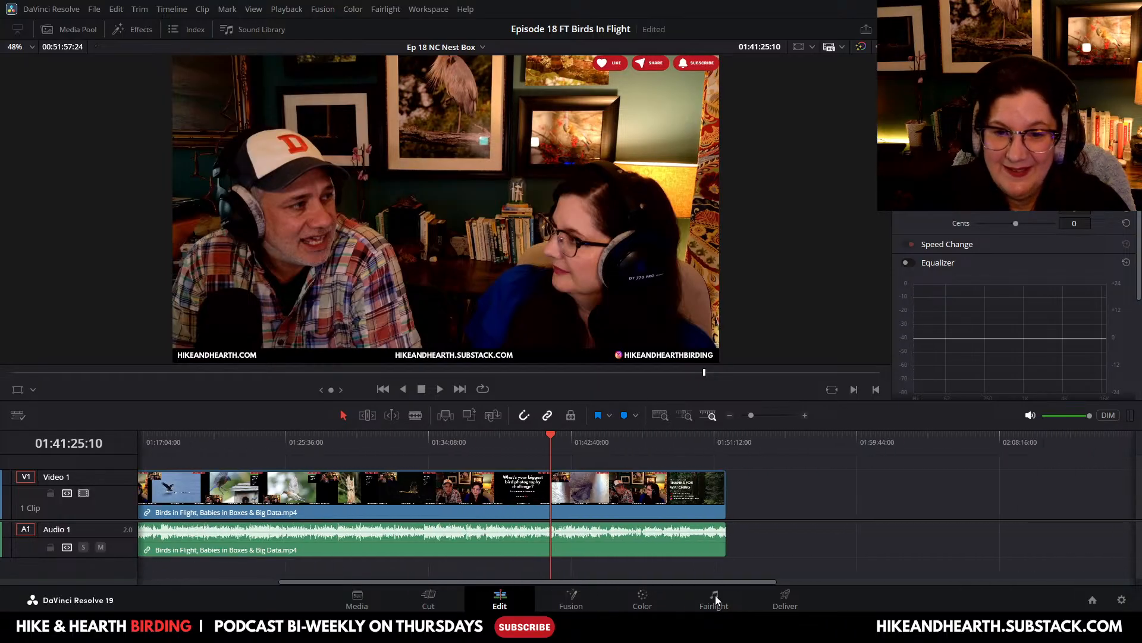
click(806, 416)
click(806, 415)
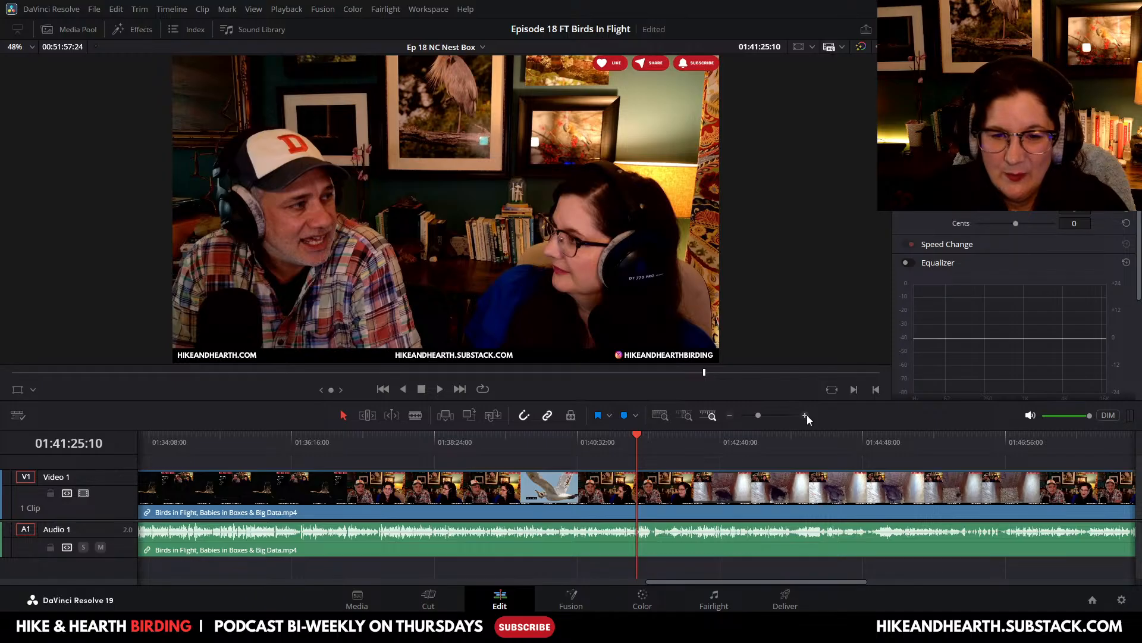
drag(637, 434, 653, 435)
click(804, 416)
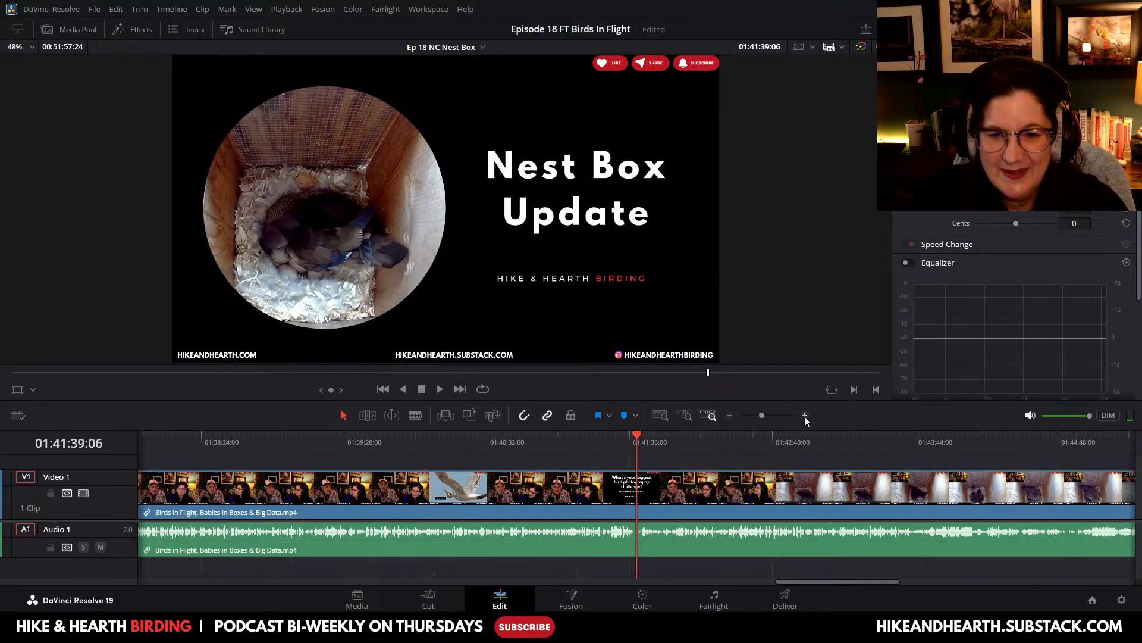
click(805, 416)
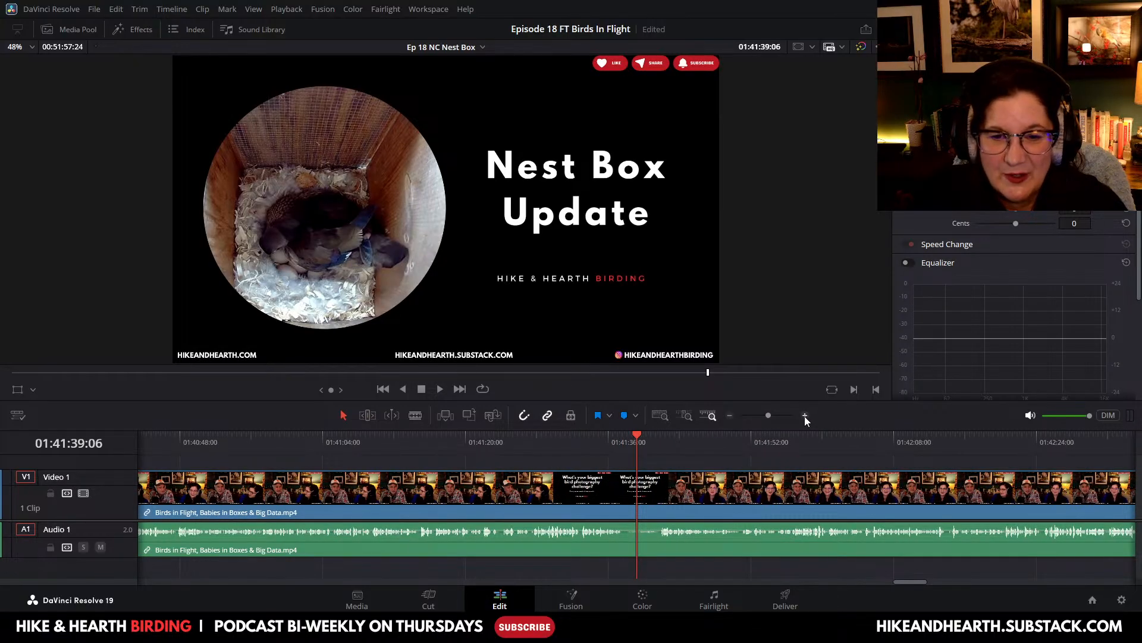
drag(642, 436, 707, 439)
Step: Cut the episode clip at 01:41:41:28, ripple delete everything before the cut and return the playhead to the timeline's start
click(422, 415)
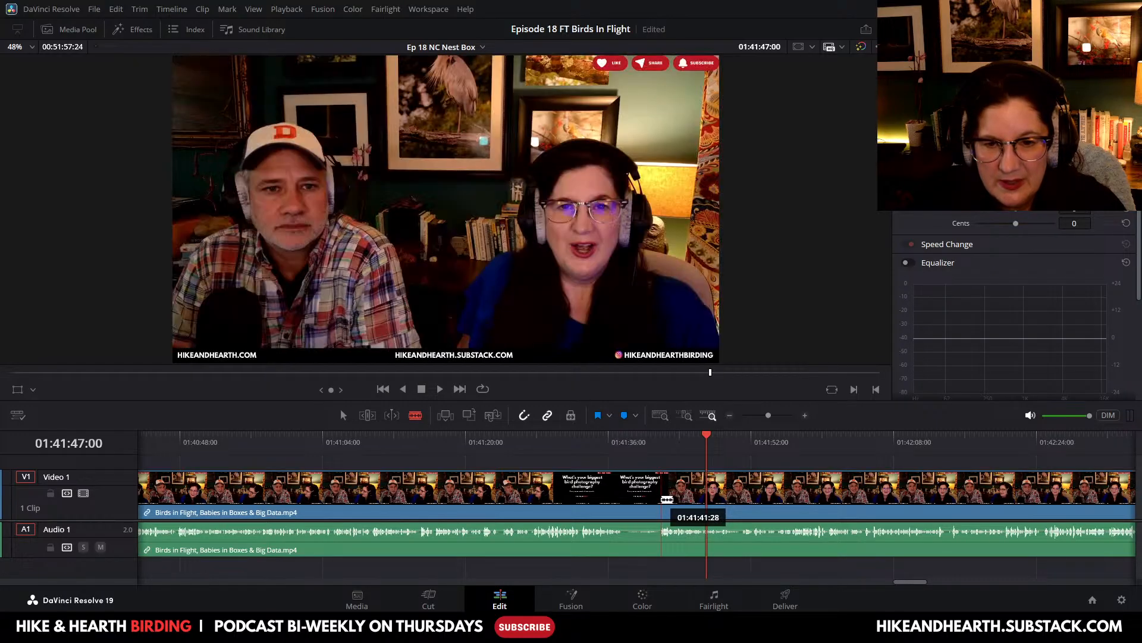
click(662, 499)
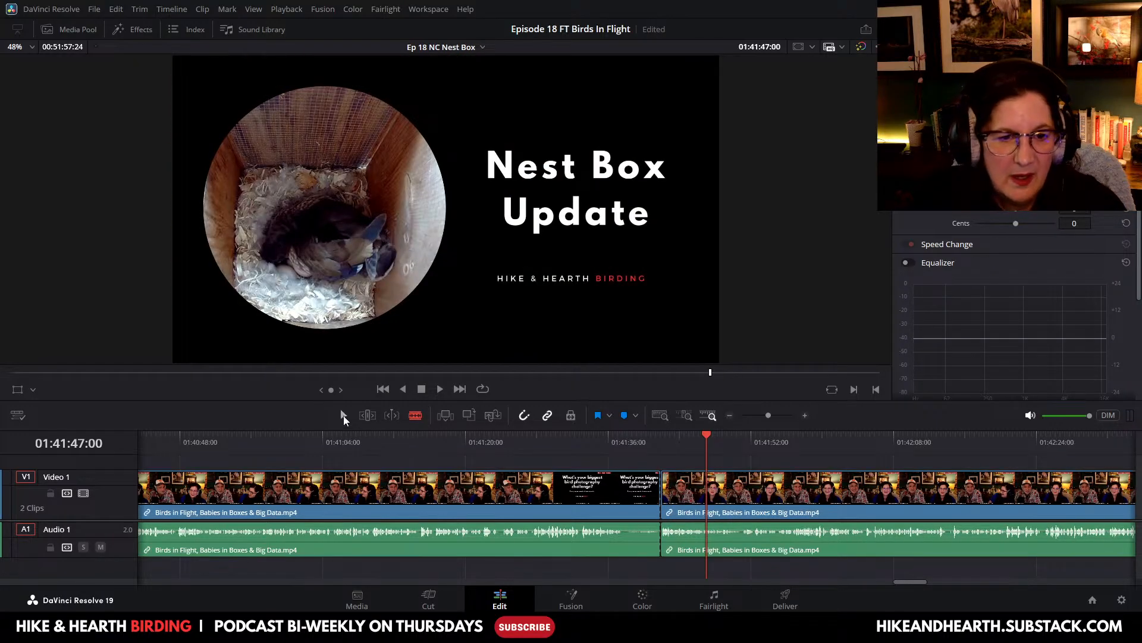
click(561, 516)
right_click(560, 516)
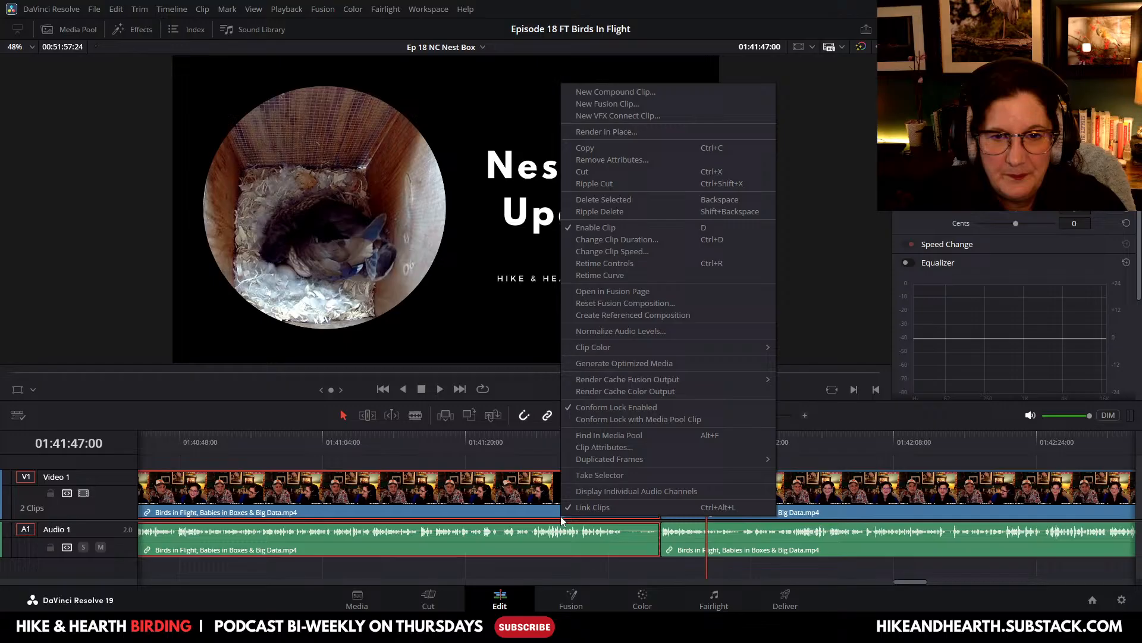
click(595, 210)
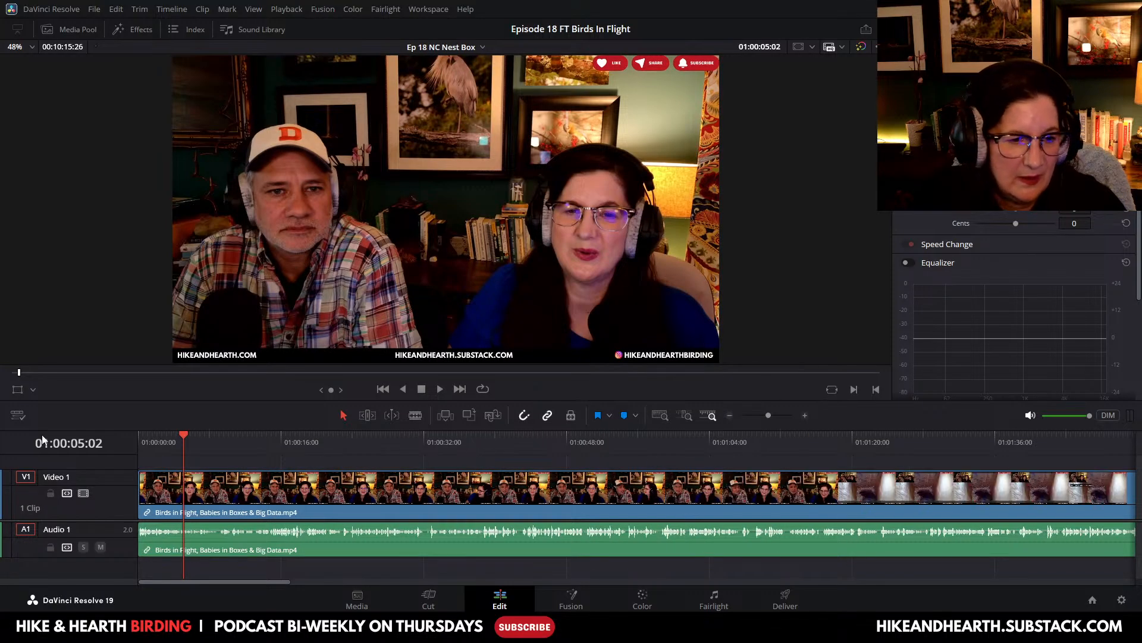
drag(184, 432, 126, 442)
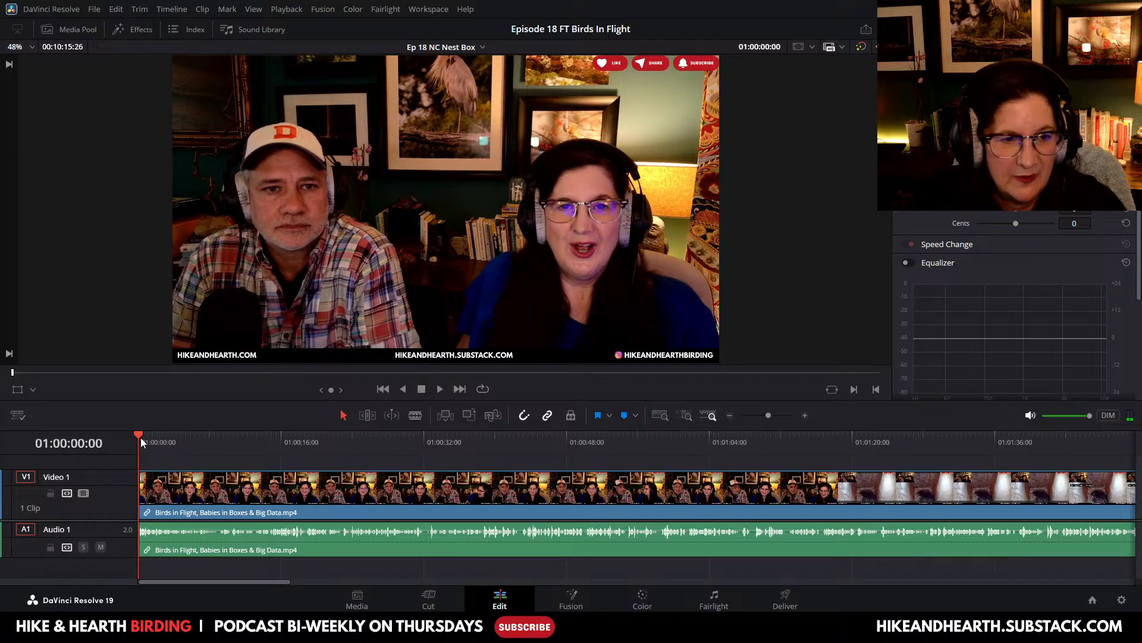
Step: Skim the nest box footage from the timeline's start to 01:03:21:24
drag(141, 437, 1010, 489)
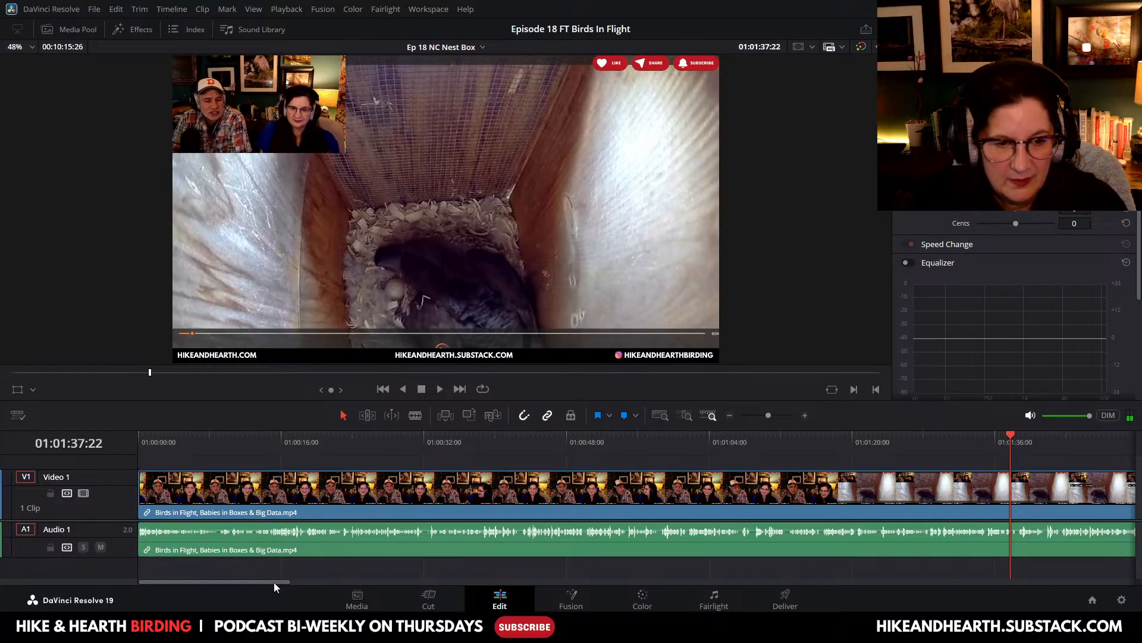
drag(273, 582, 384, 586)
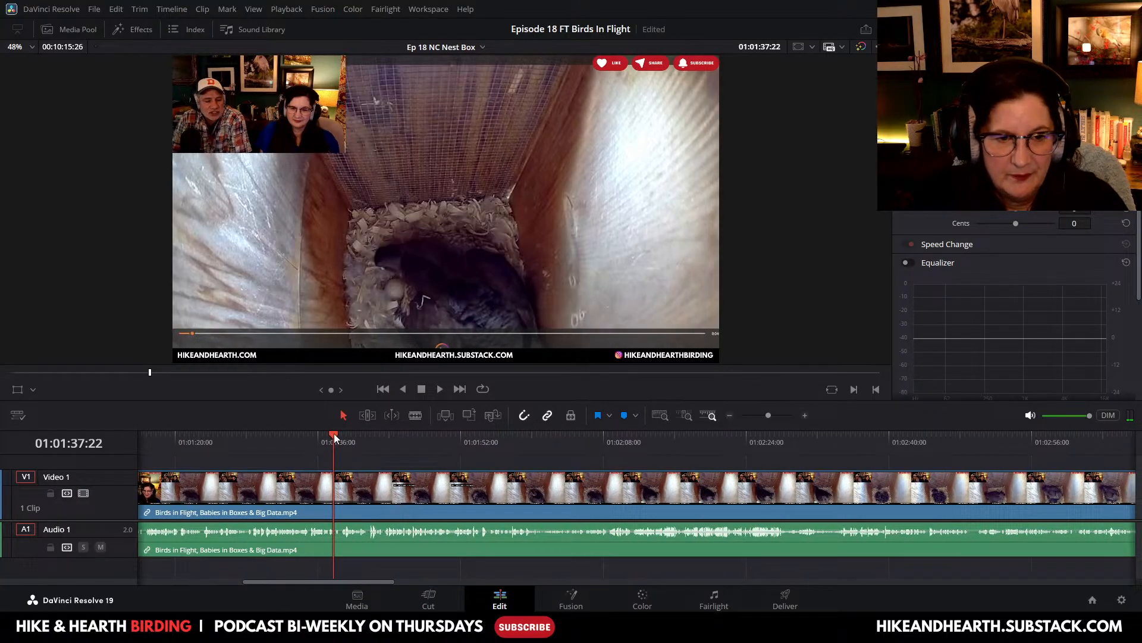
drag(334, 433, 705, 496)
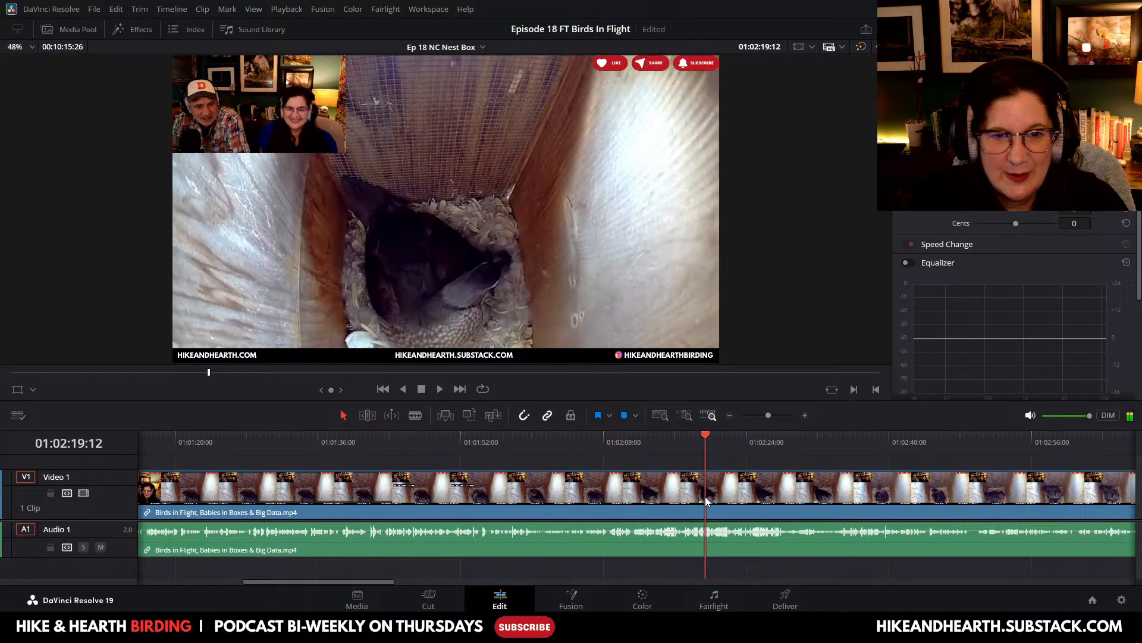
drag(365, 581, 426, 593)
drag(325, 437, 751, 491)
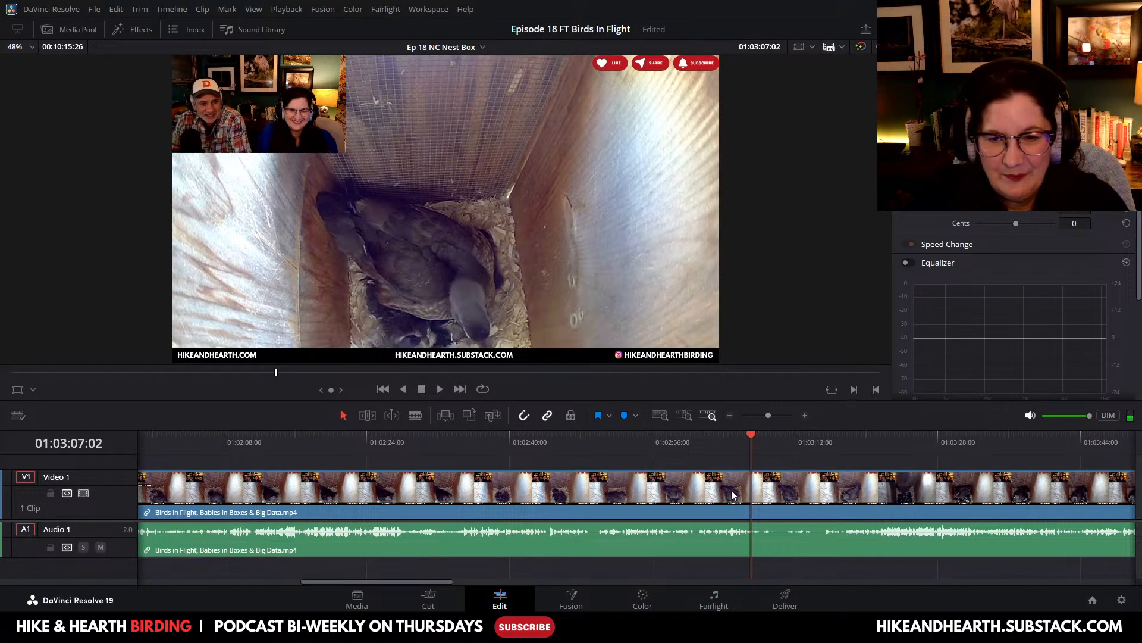
drag(752, 434, 883, 451)
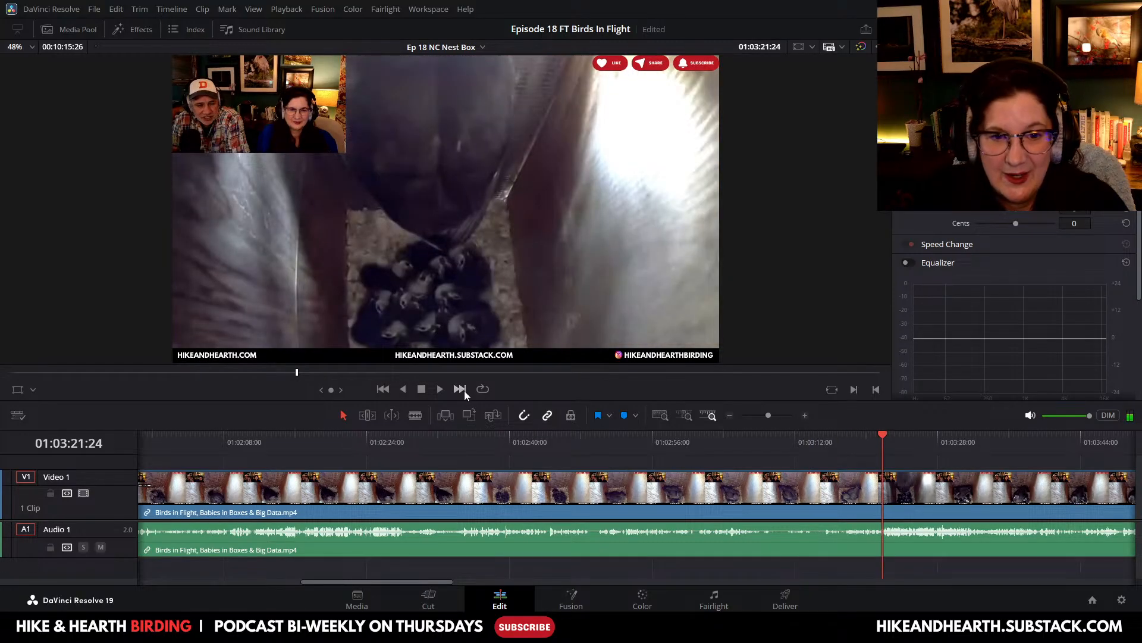
Step: Play and skim the duckling footage from 01:03:21:24 onward, stopping the playhead at 01:04:24:26
click(440, 389)
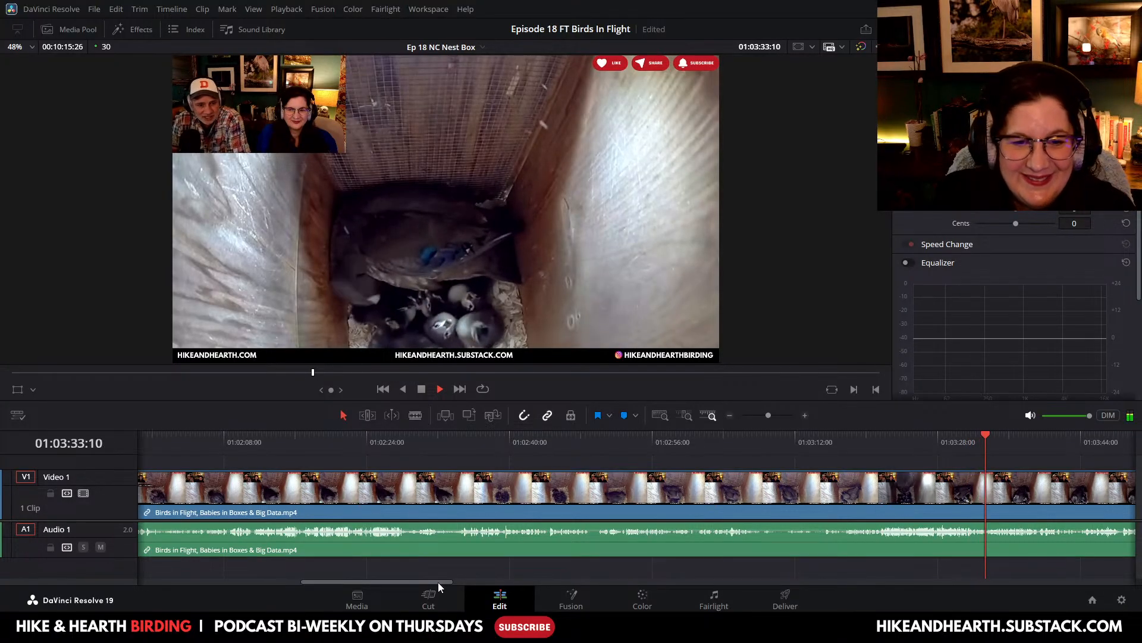
drag(438, 582, 511, 583)
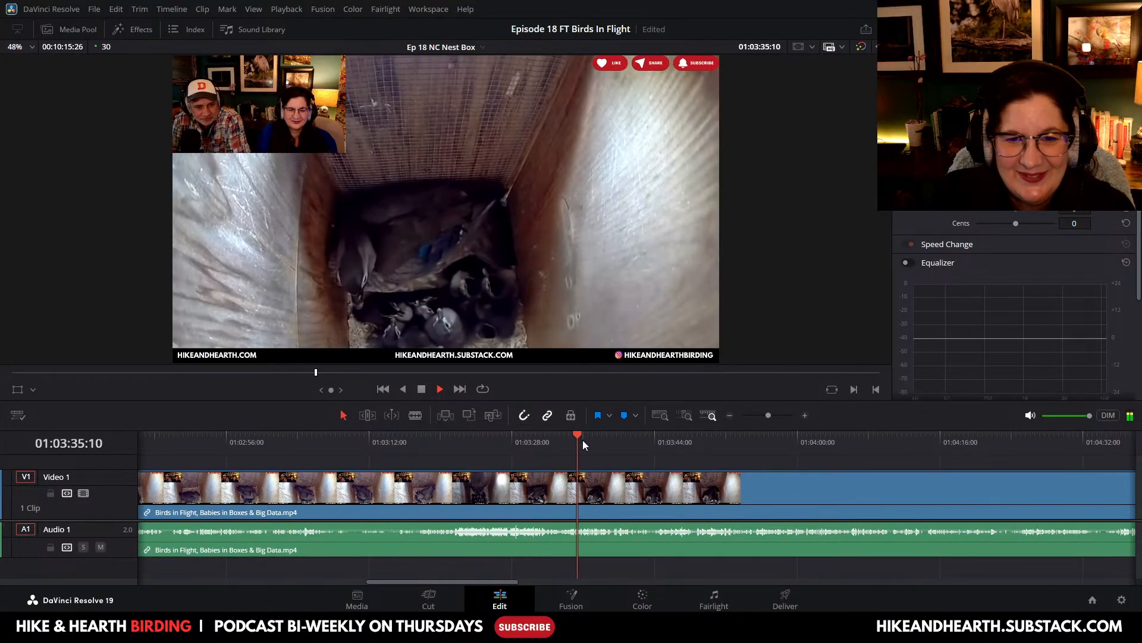
key(space)
drag(600, 437, 836, 467)
key(space)
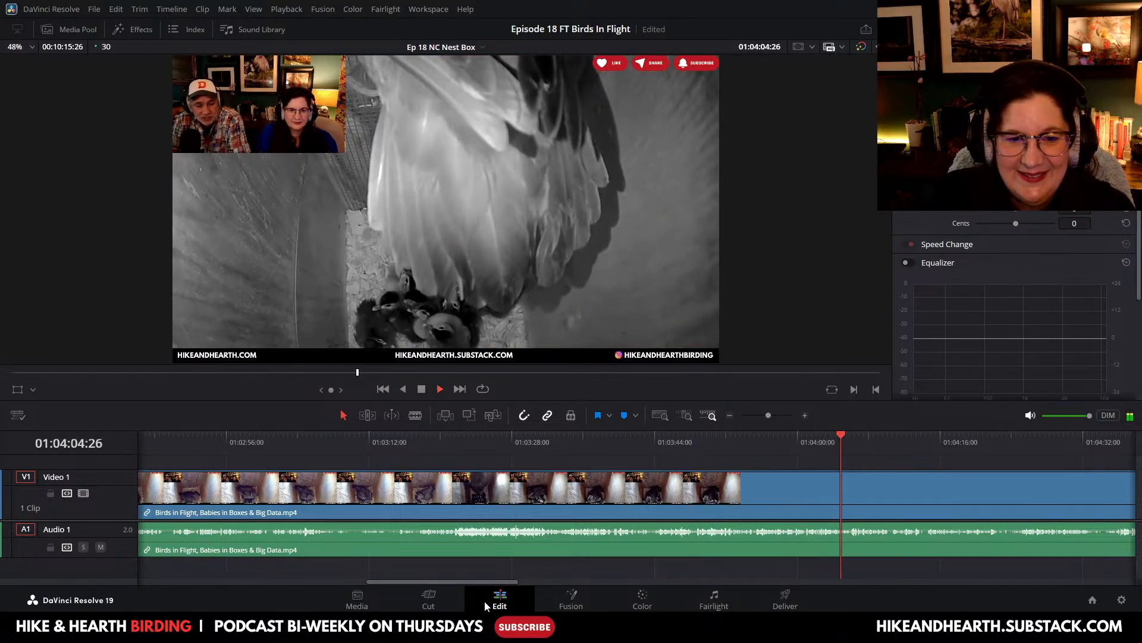
drag(486, 586, 545, 588)
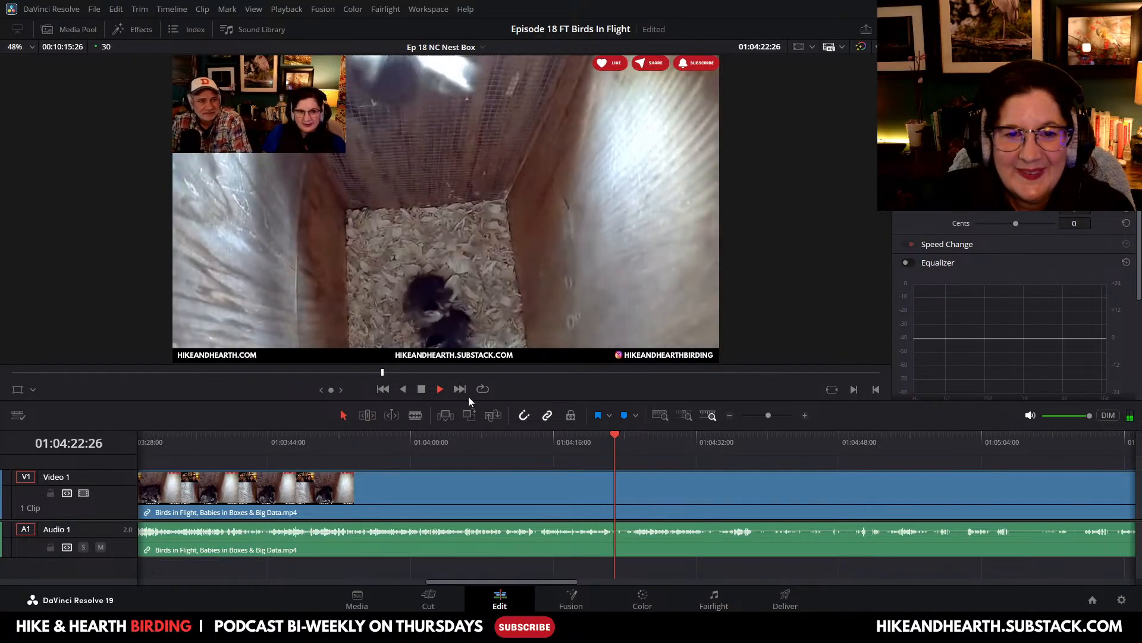
click(421, 389)
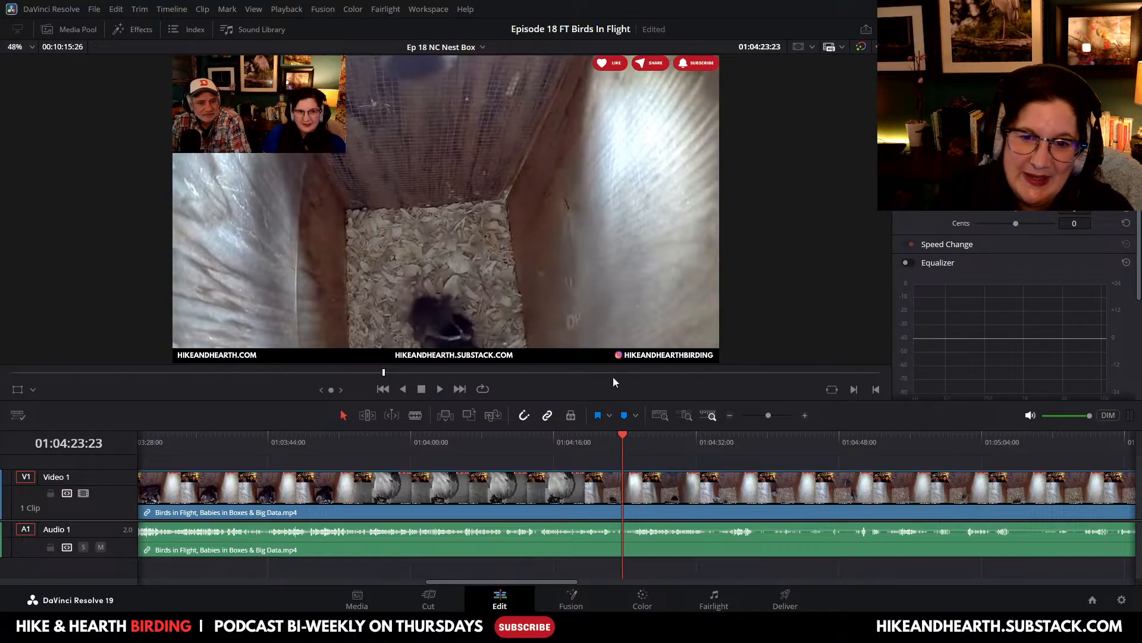
drag(619, 433, 633, 437)
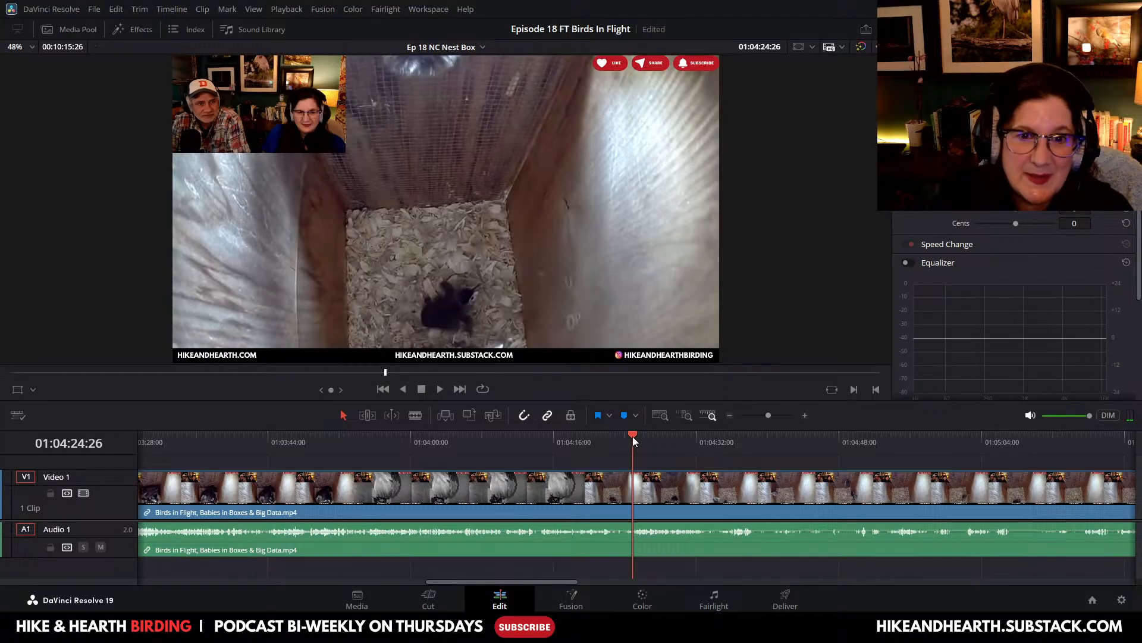
Step: Go back to the wood duck footage around 01:01:50:28, fit the whole clip in view and skim to its end at 01:10:15:26
drag(633, 437, 93, 460)
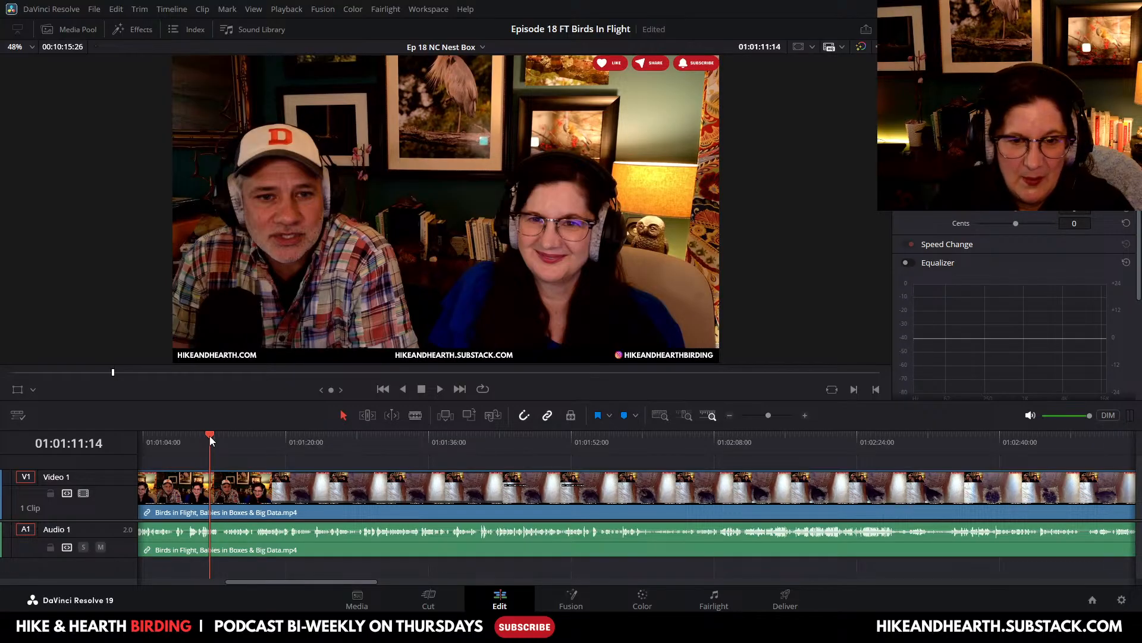
drag(210, 435, 562, 463)
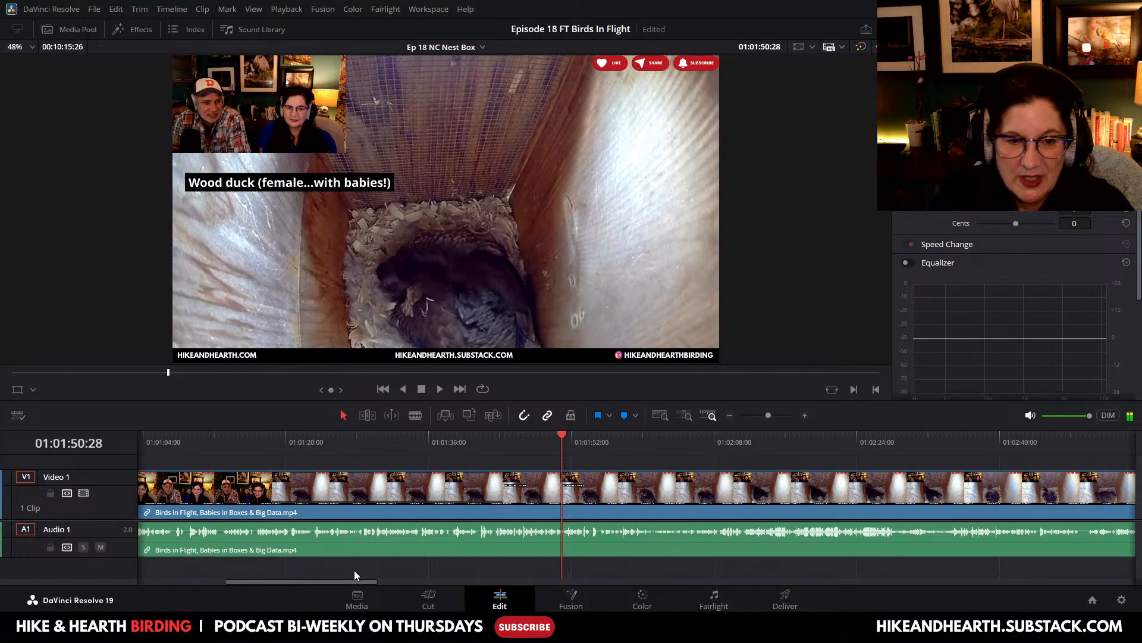
drag(353, 581, 426, 584)
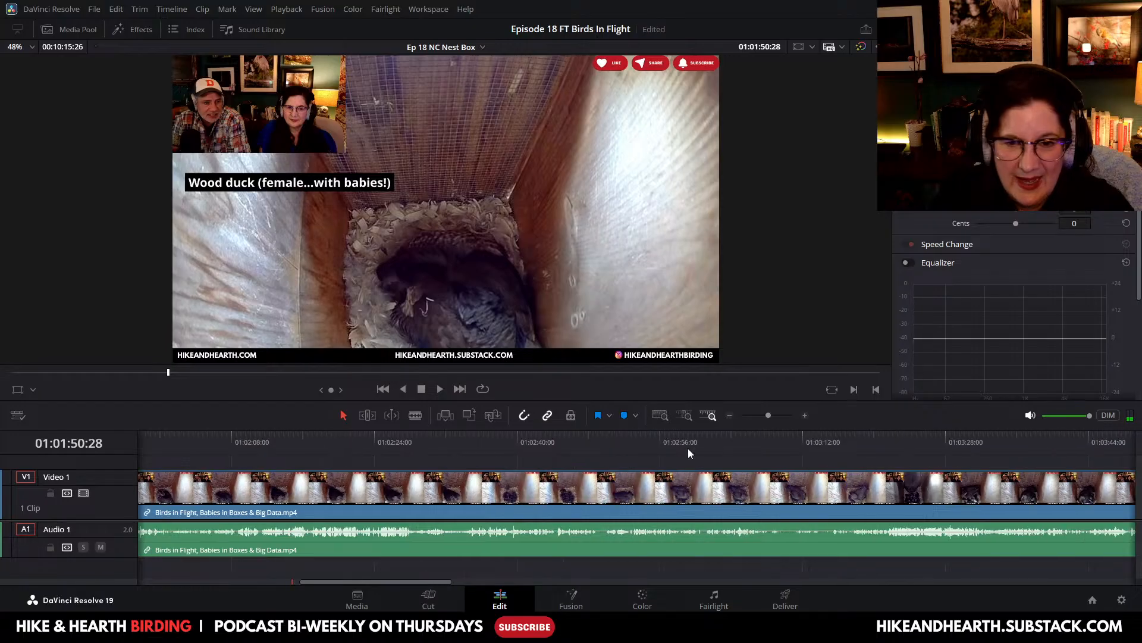
click(727, 416)
click(727, 417)
click(727, 417)
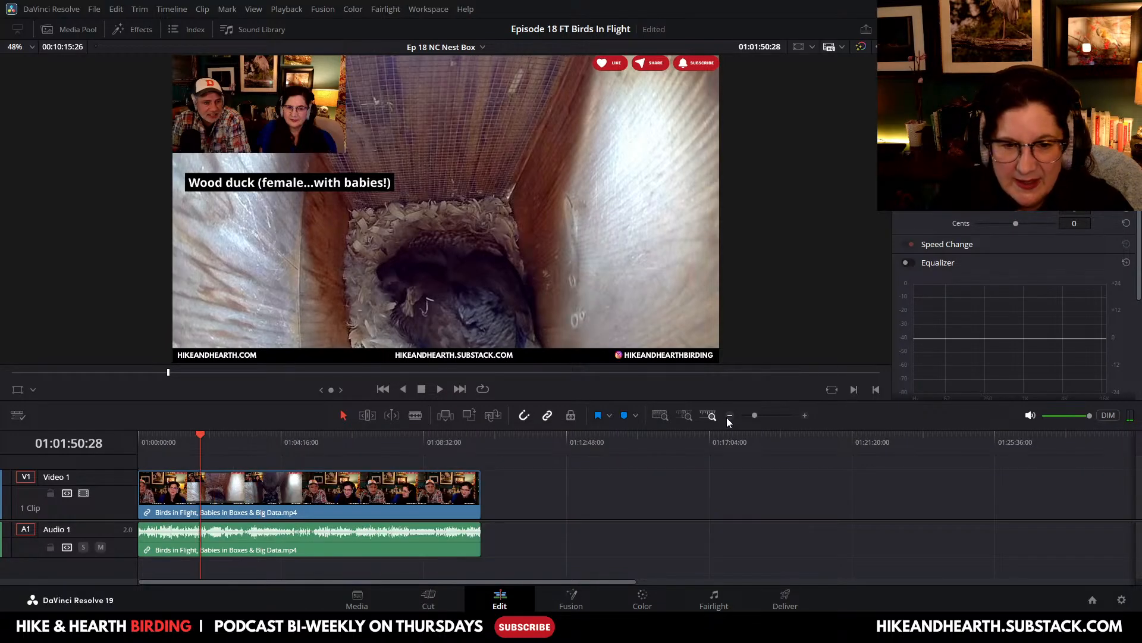
click(808, 415)
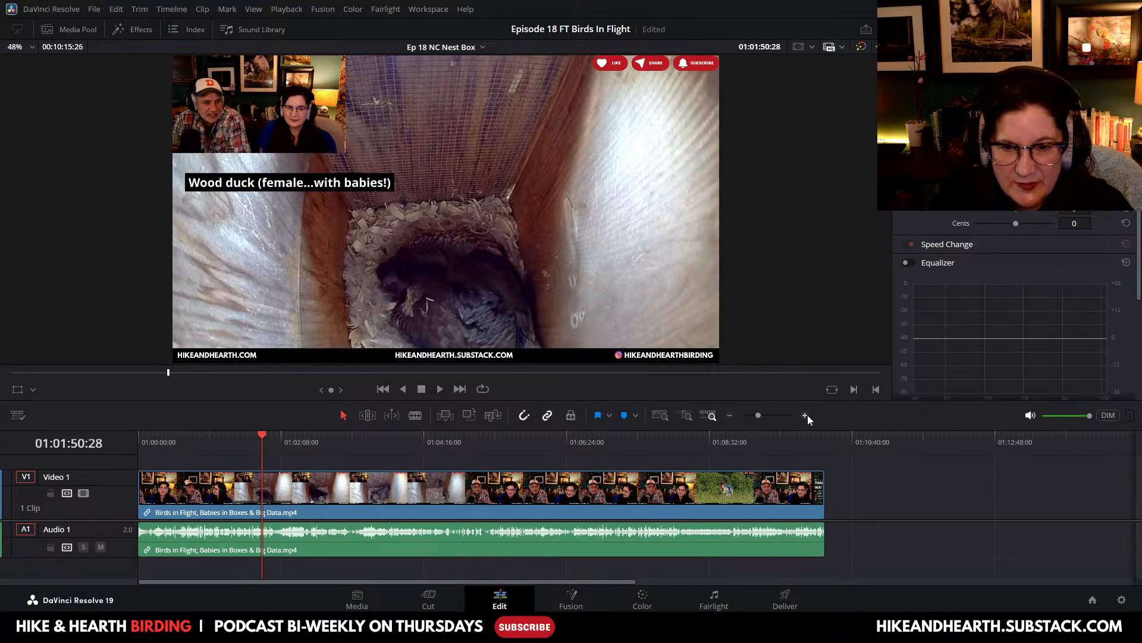
drag(264, 433, 810, 485)
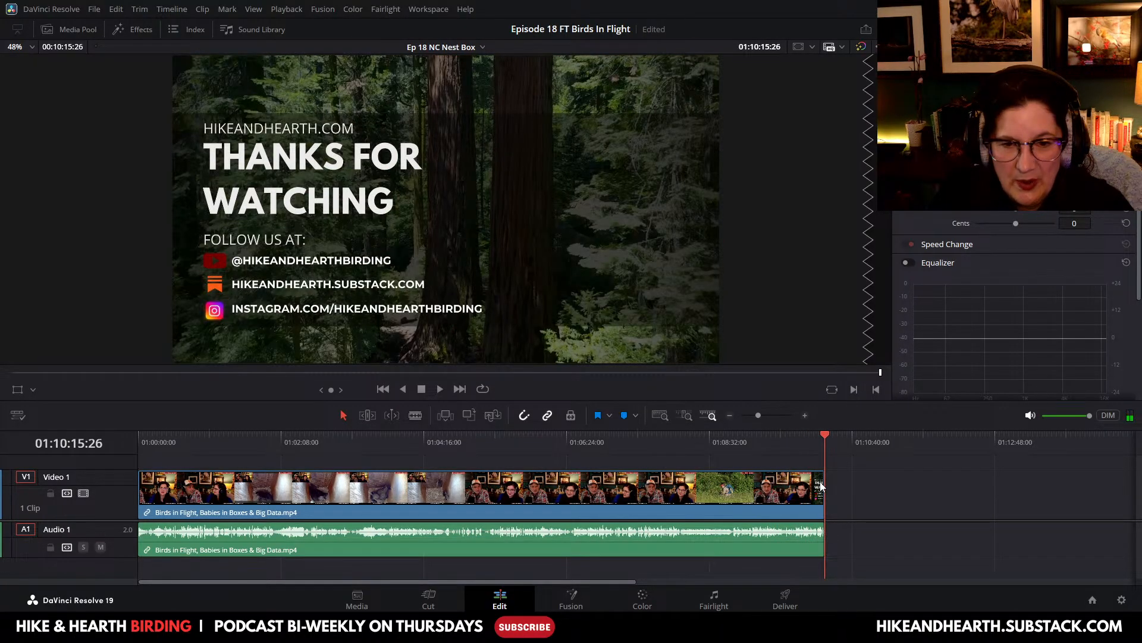
Step: Move the episode clip about 3 minutes 20 seconds later and place the HH Replay nest box intro at the timeline's start
key(Home)
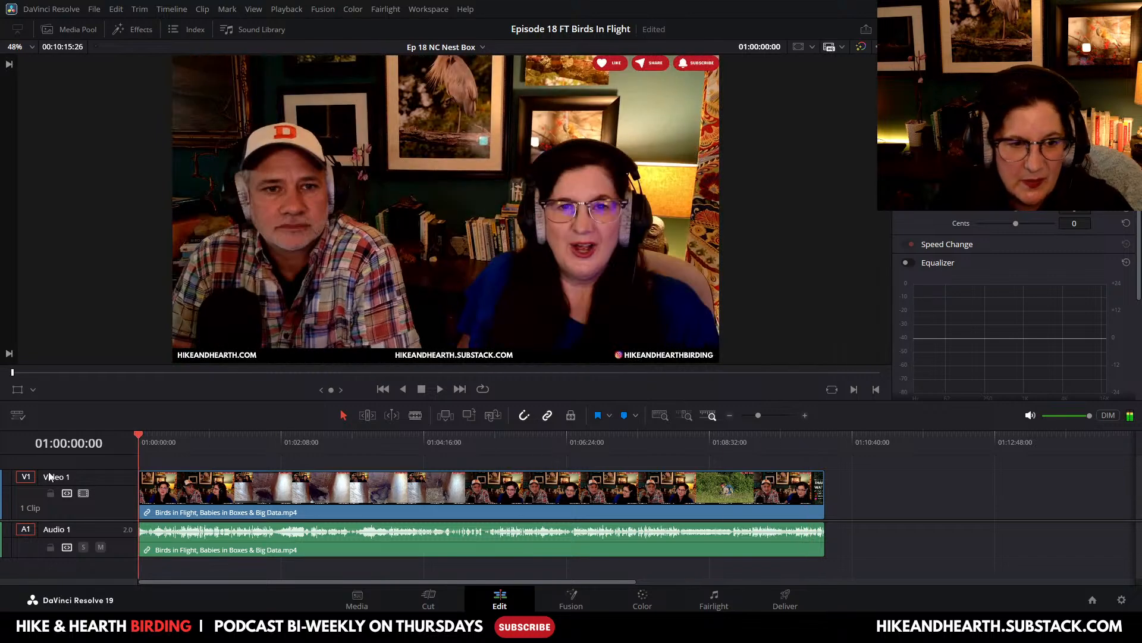
click(234, 488)
drag(233, 488, 455, 489)
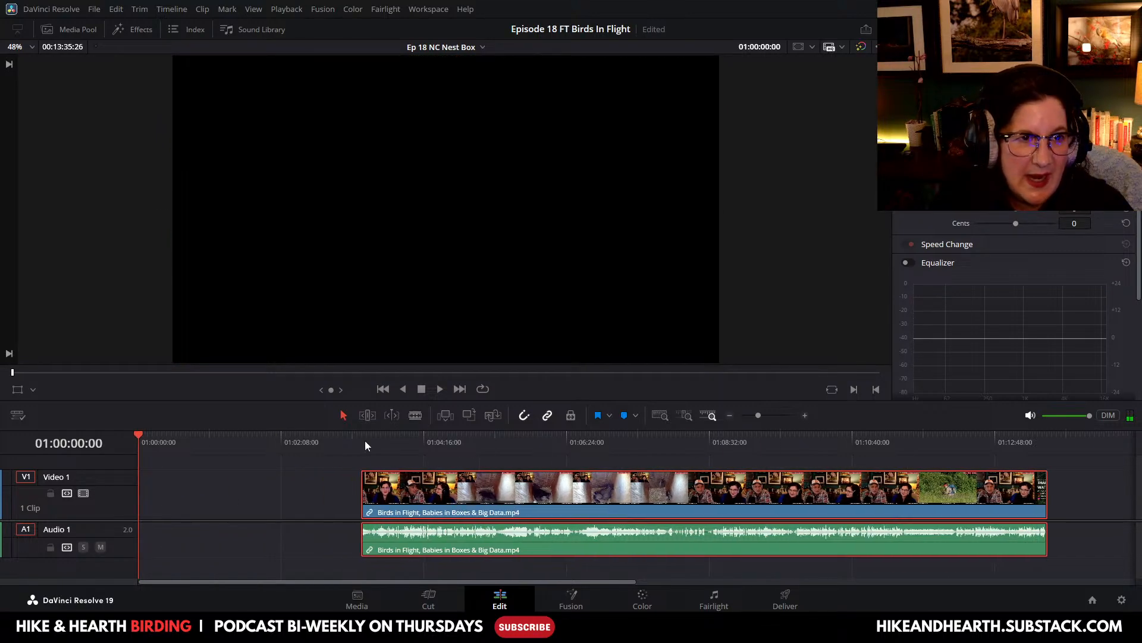
click(76, 31)
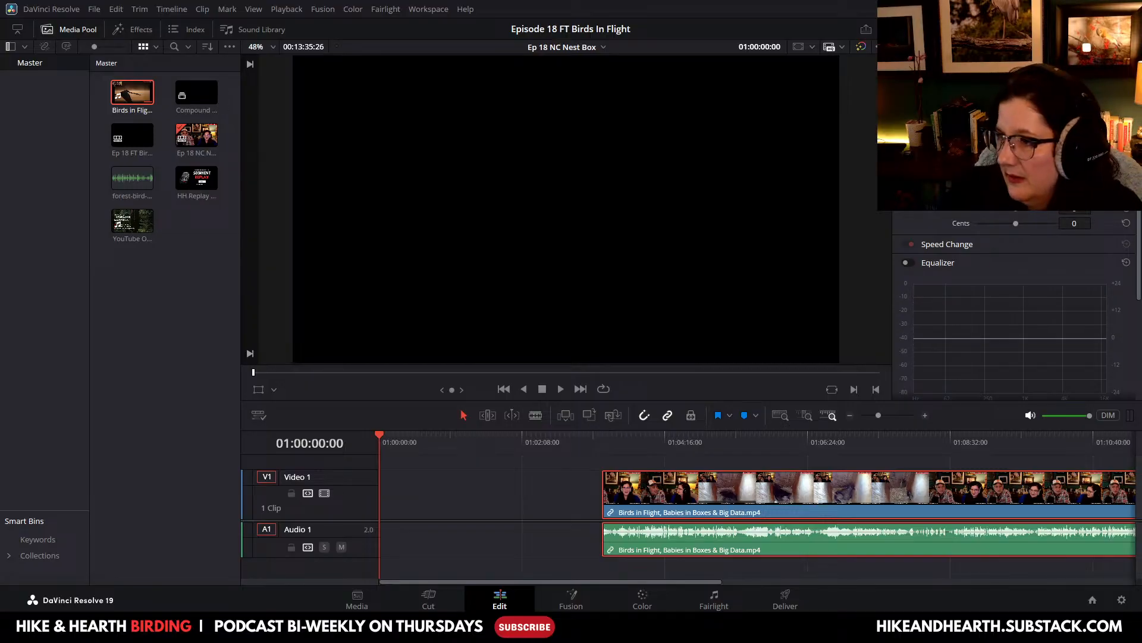
drag(571, 192, 384, 511)
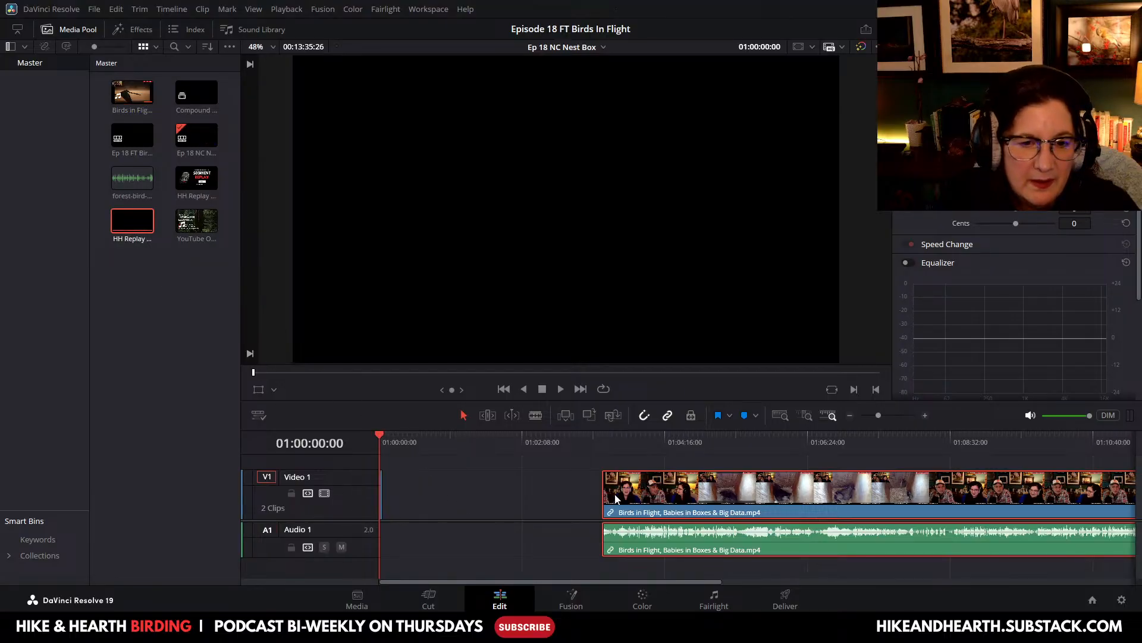
Step: Close the gap by moving the episode clip directly against the end of the replay intro, and save the project
click(926, 414)
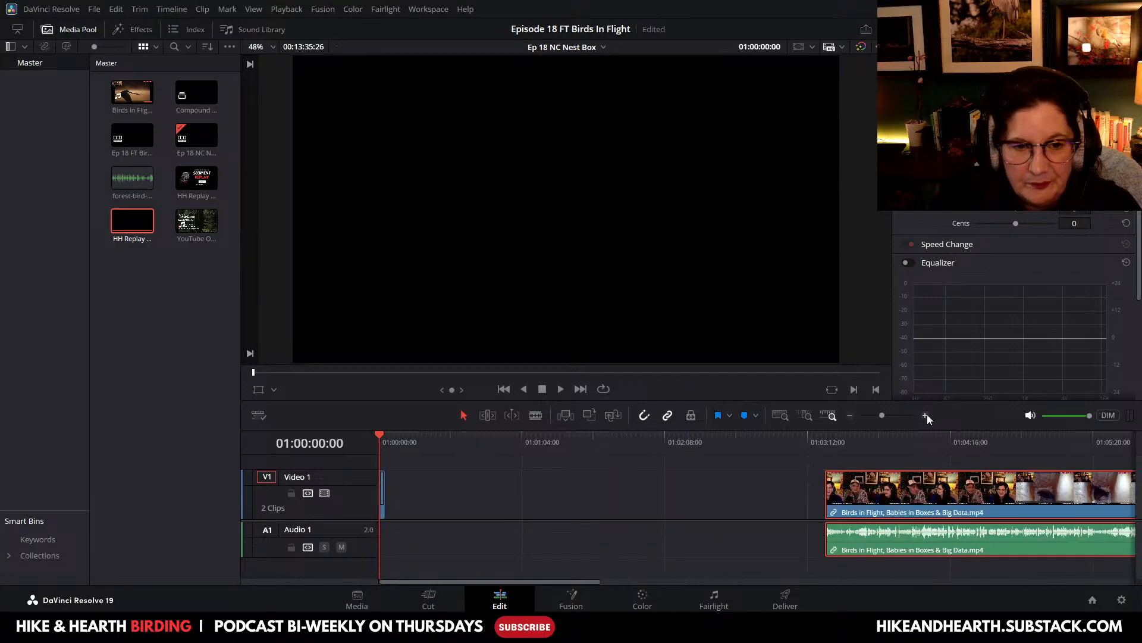
click(925, 415)
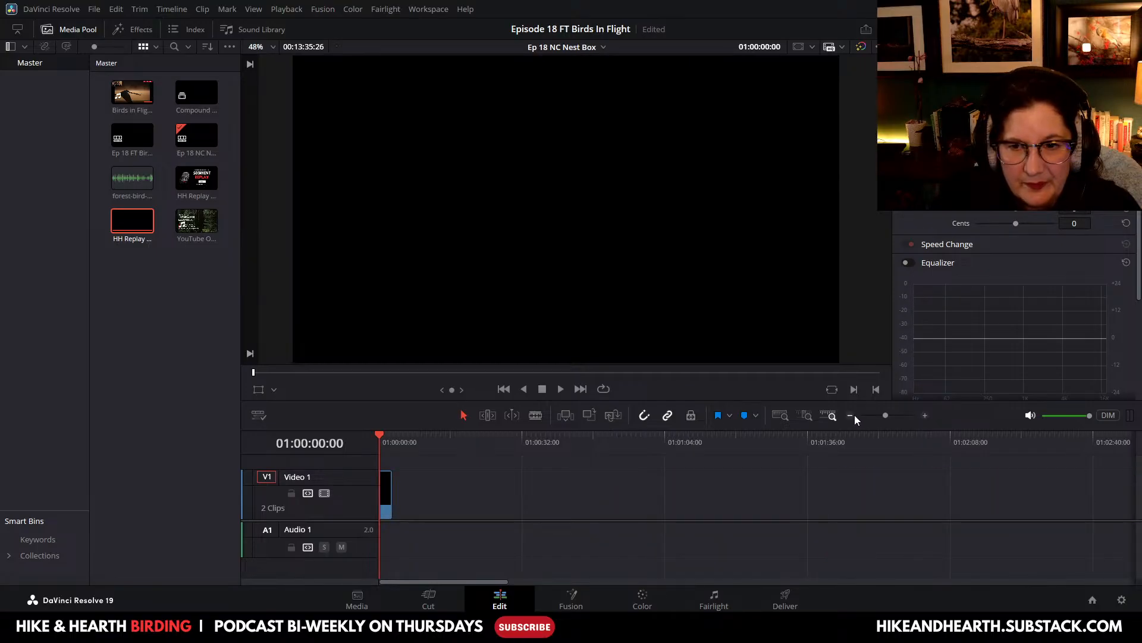
click(850, 415)
drag(926, 503, 503, 505)
click(925, 415)
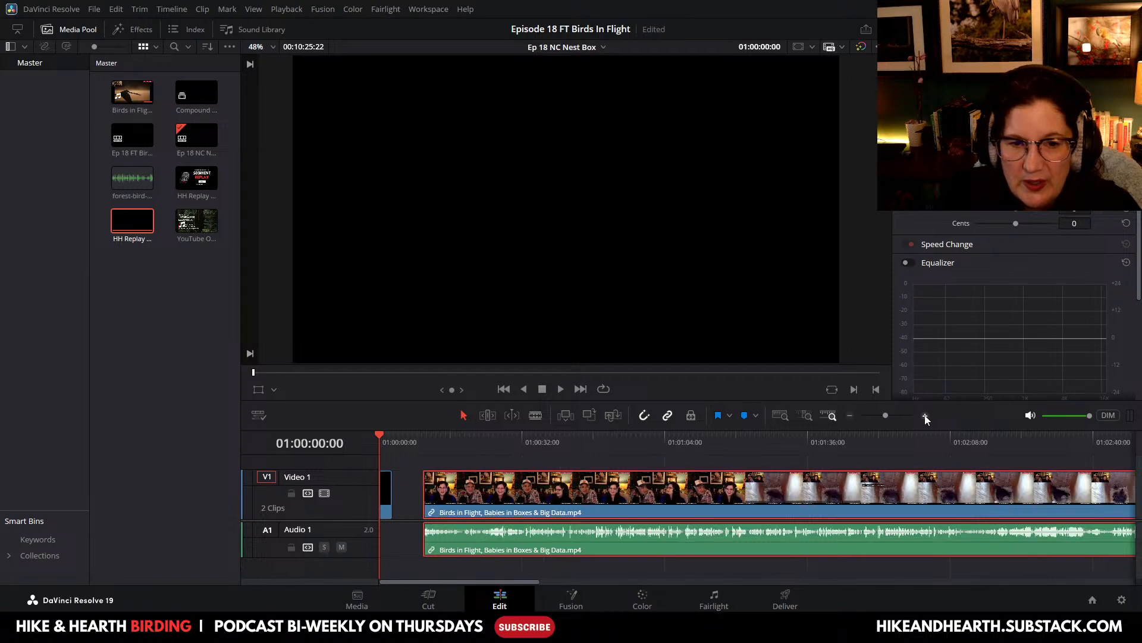
click(925, 415)
click(924, 415)
drag(621, 496, 500, 495)
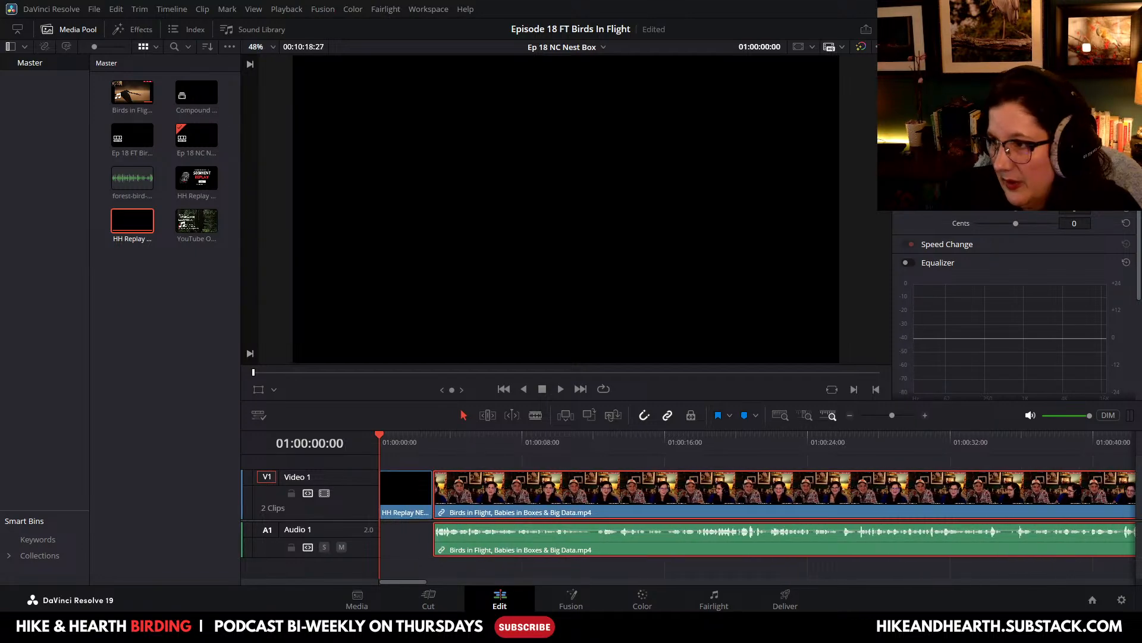
key(ctrl+s)
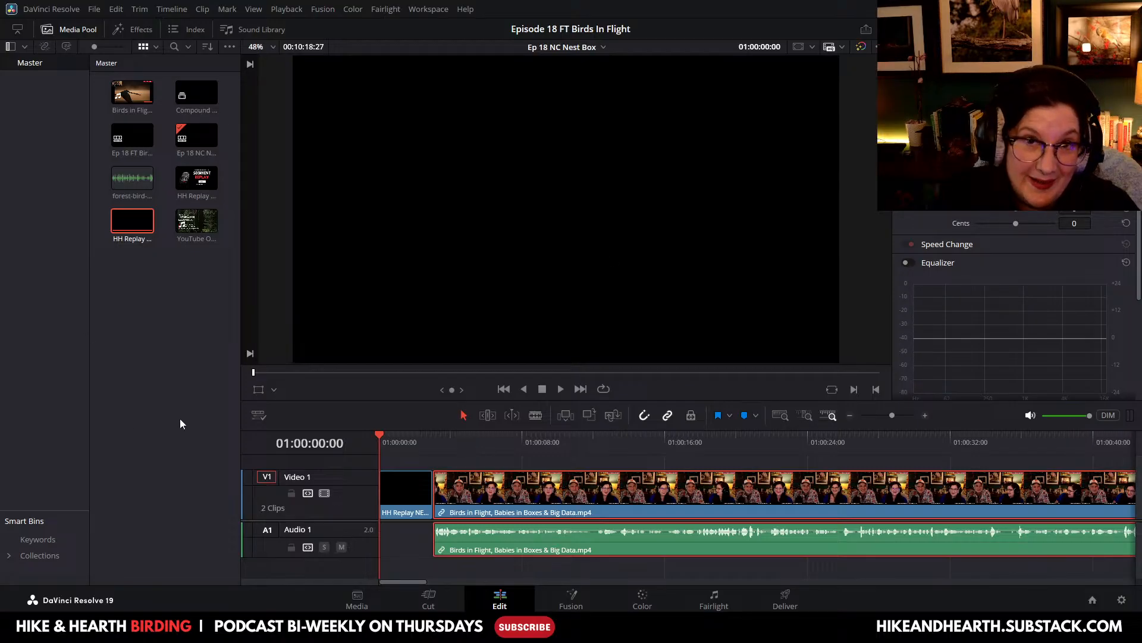
Step: Add the forest-bird audio on a second audio track at the timeline's start, cut it at about 01:00:01:06 and ripple delete the opening piece
drag(380, 401, 389, 300)
drag(132, 177, 376, 530)
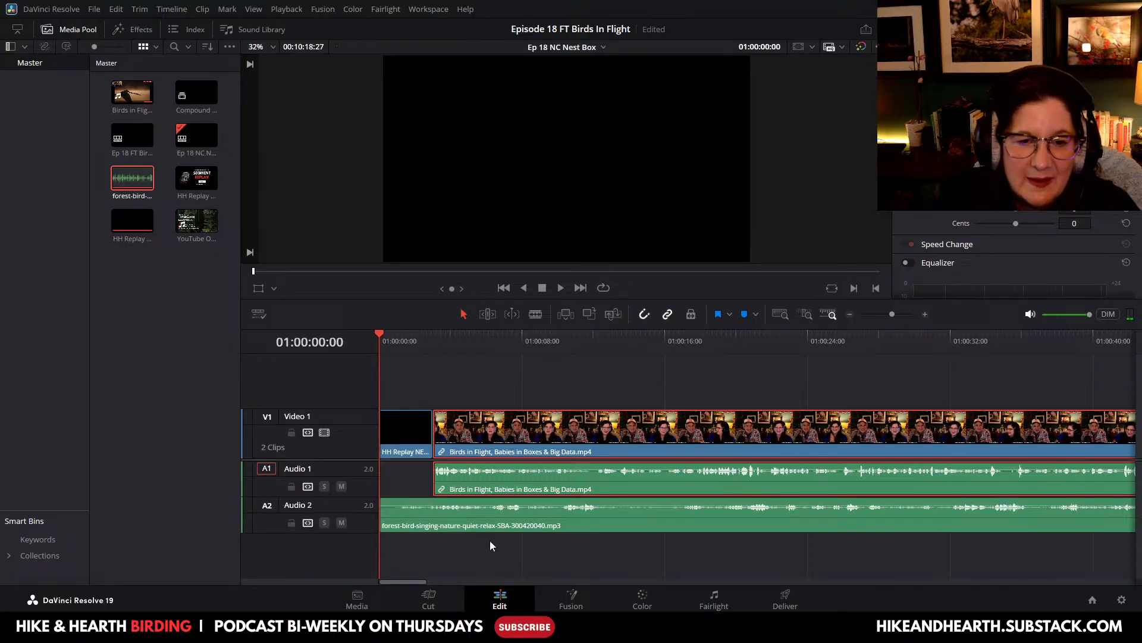
click(531, 315)
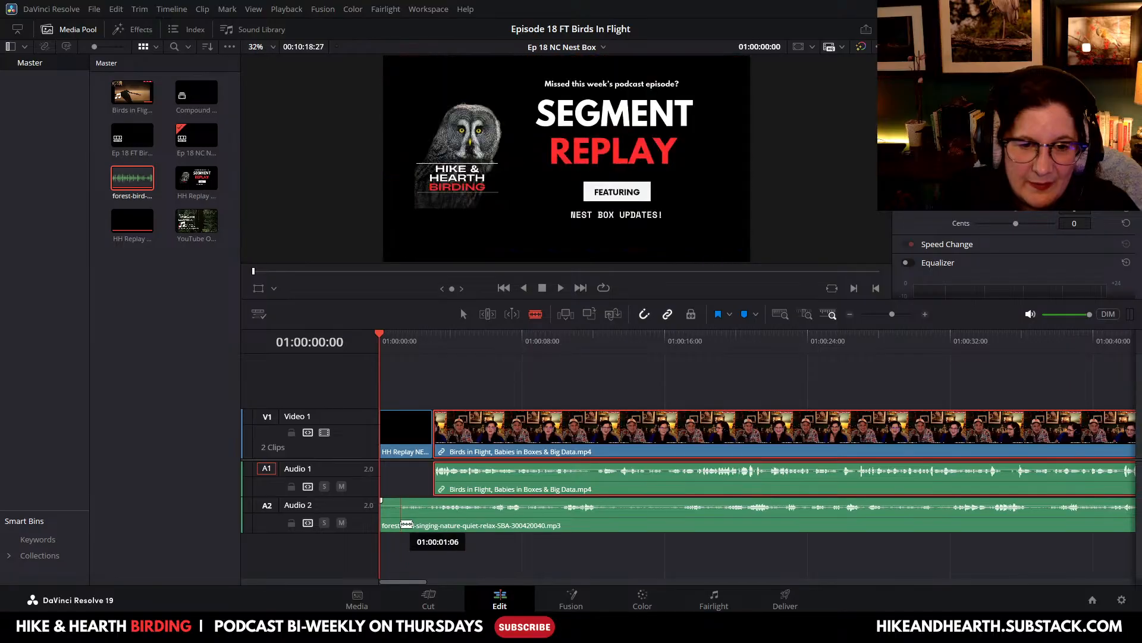
click(400, 516)
key(a)
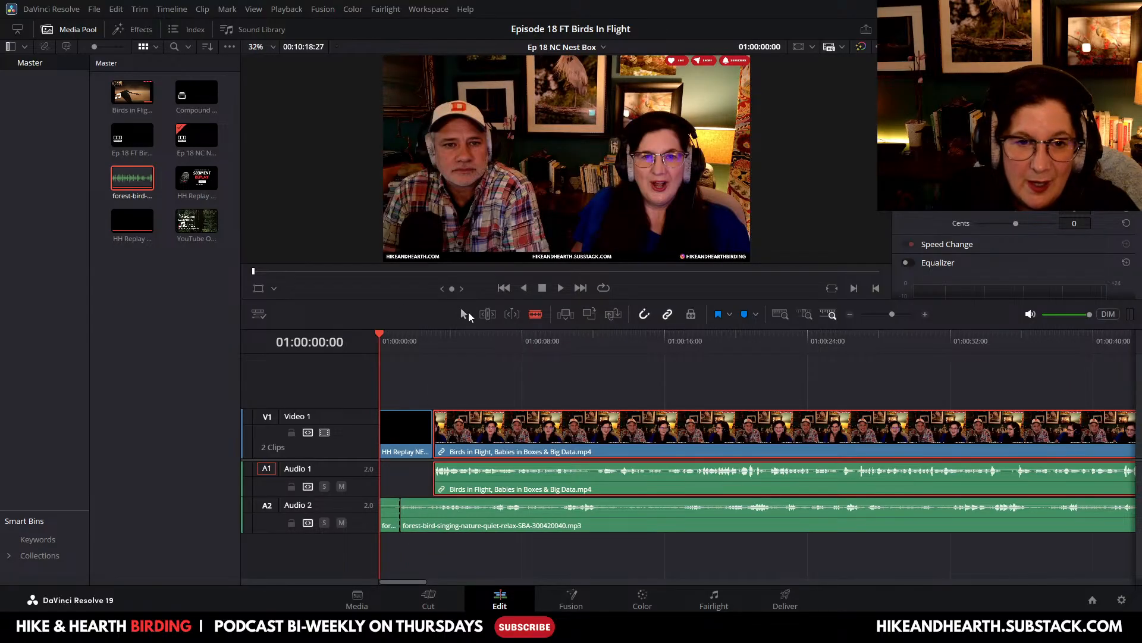
click(390, 515)
right_click(390, 516)
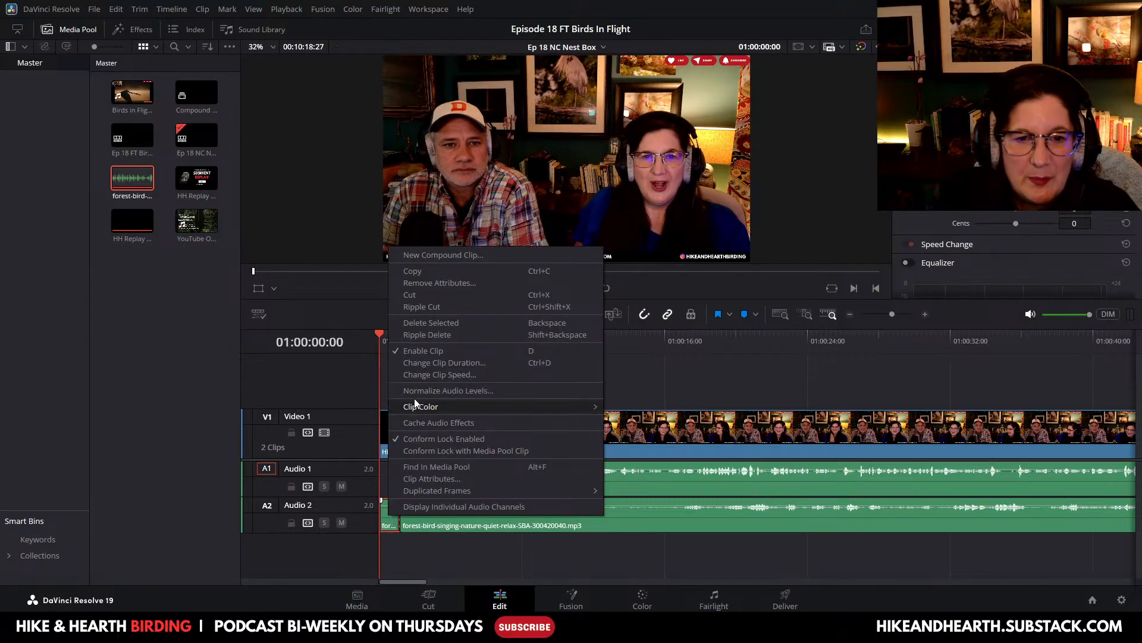
click(434, 335)
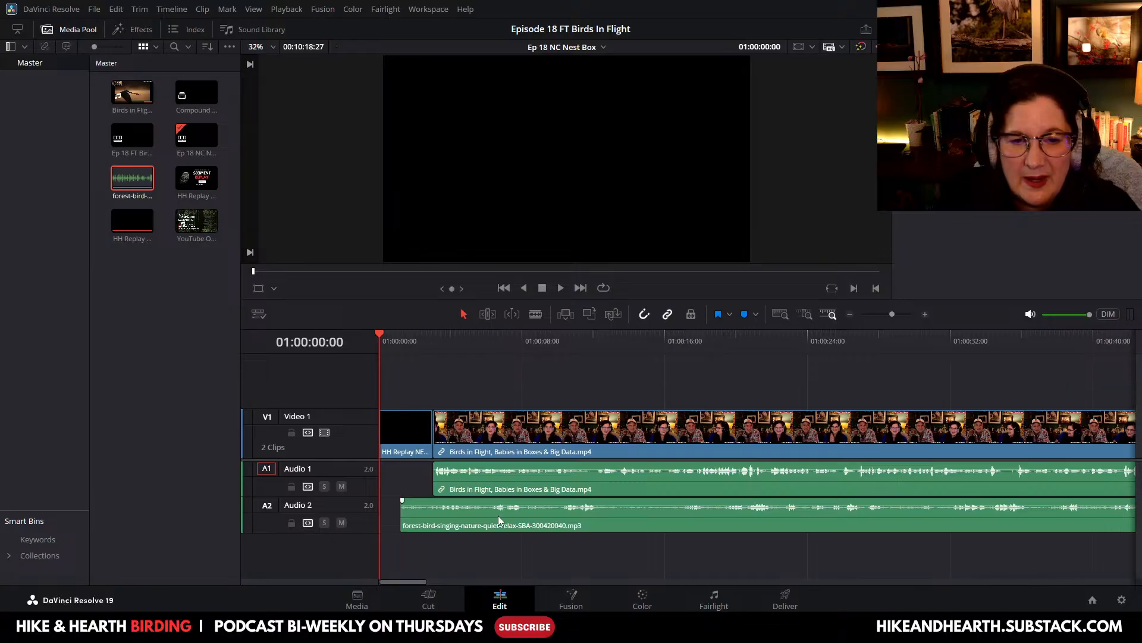
Step: Cut the birdsong audio at the end of the replay intro, delete the part after the cut and select the remaining piece
click(535, 313)
click(434, 513)
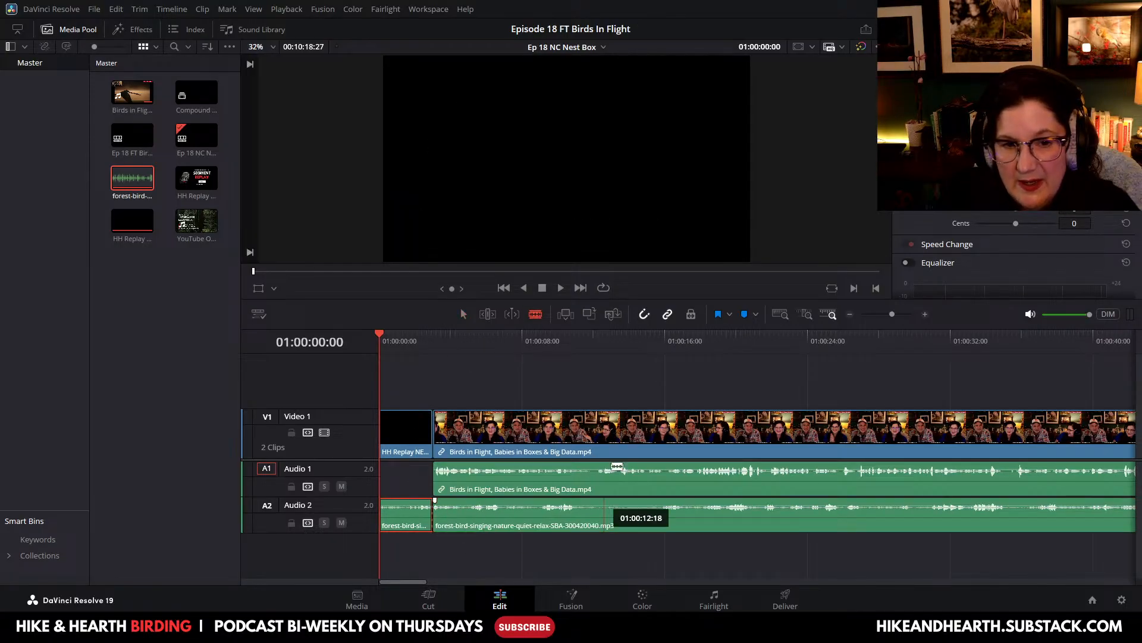
click(463, 314)
click(470, 524)
right_click(472, 522)
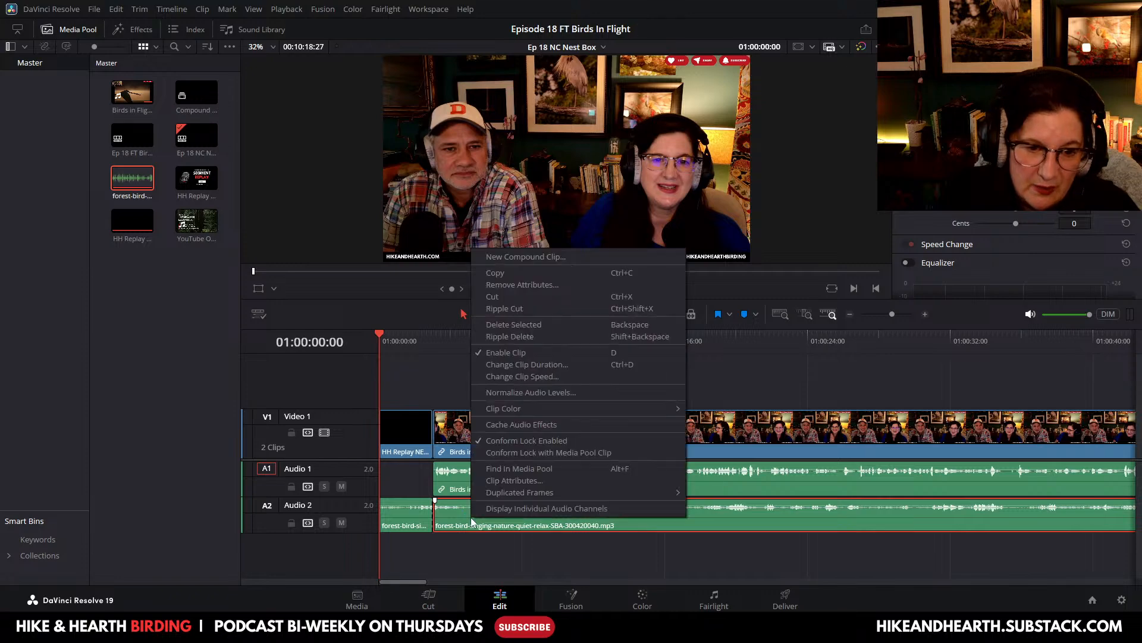
click(566, 325)
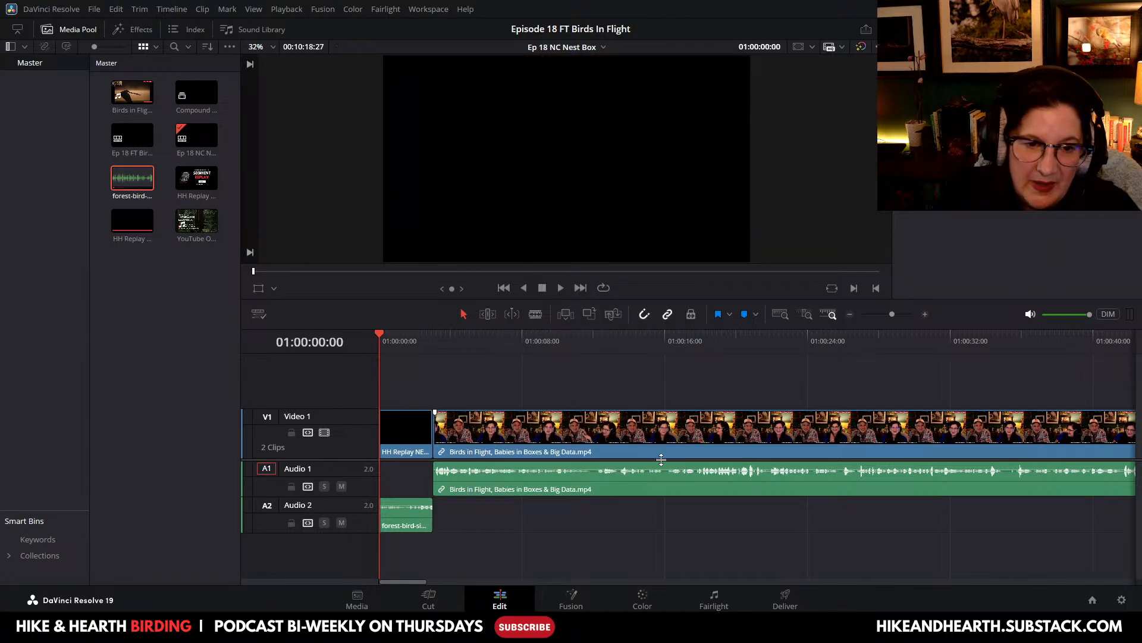
click(424, 526)
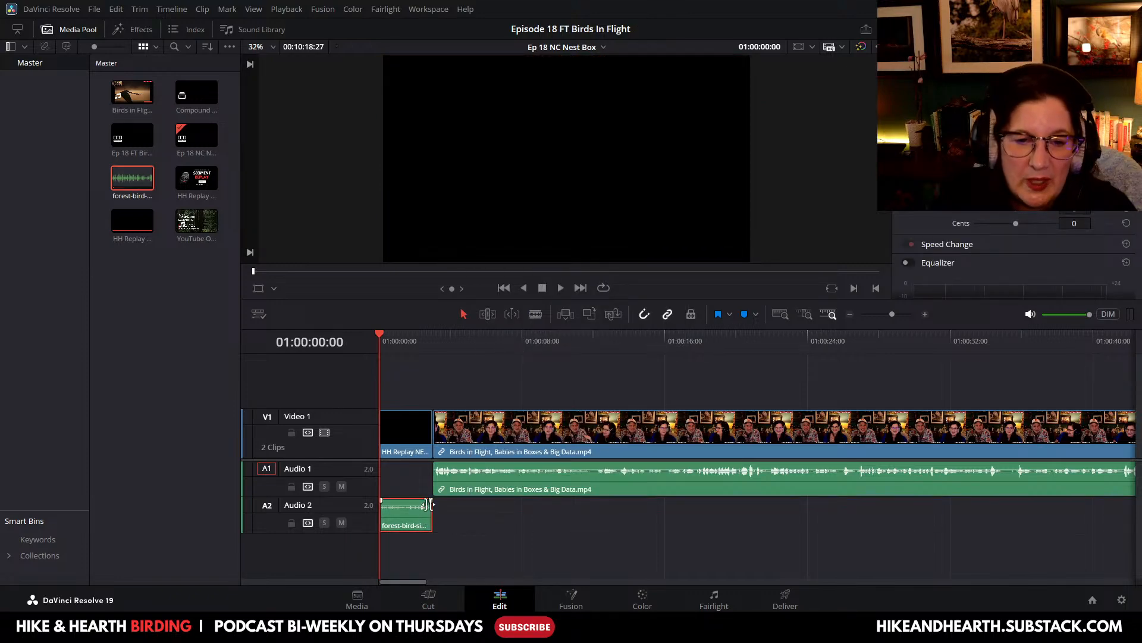
Step: Add a short fade-out to the end of the birdsong clip and play back the intro's transition into the episode
drag(431, 500, 417, 500)
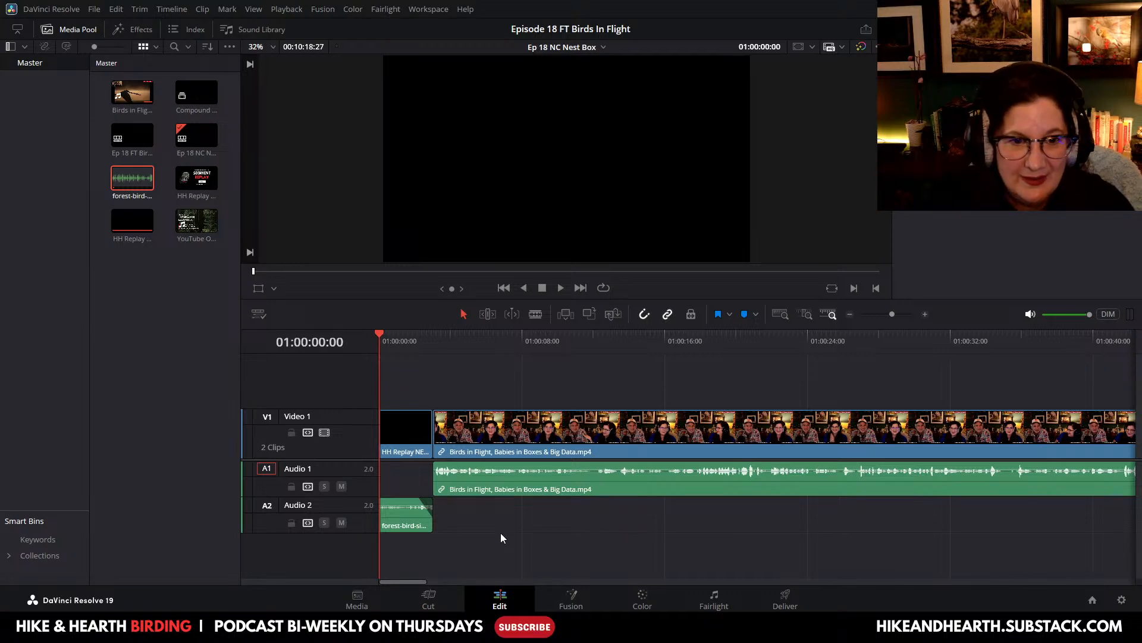
click(77, 31)
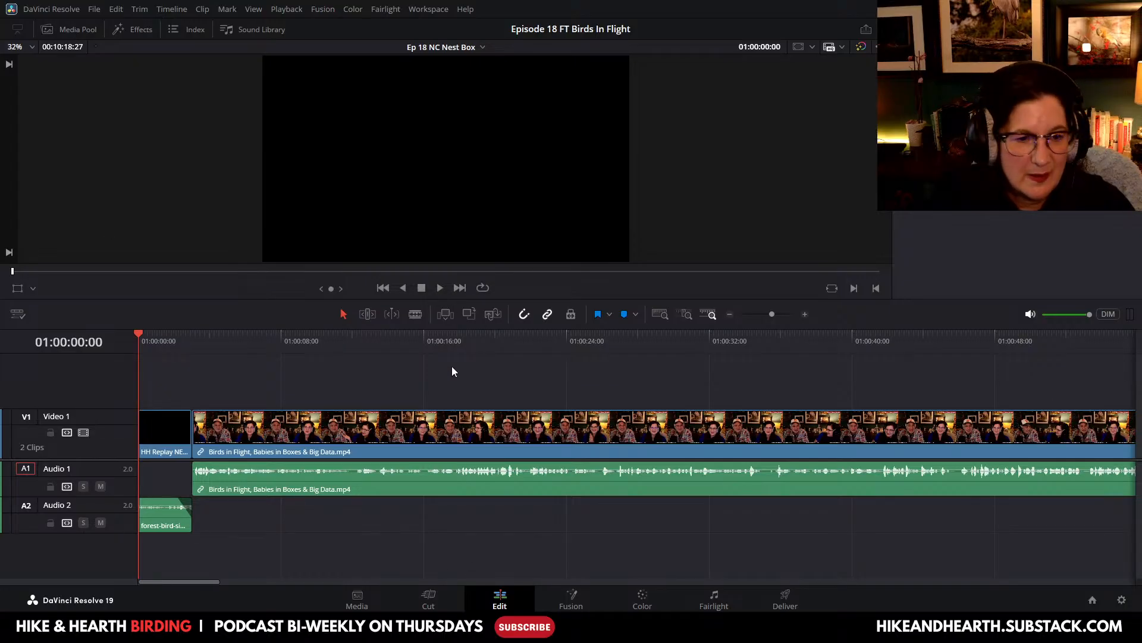
click(439, 288)
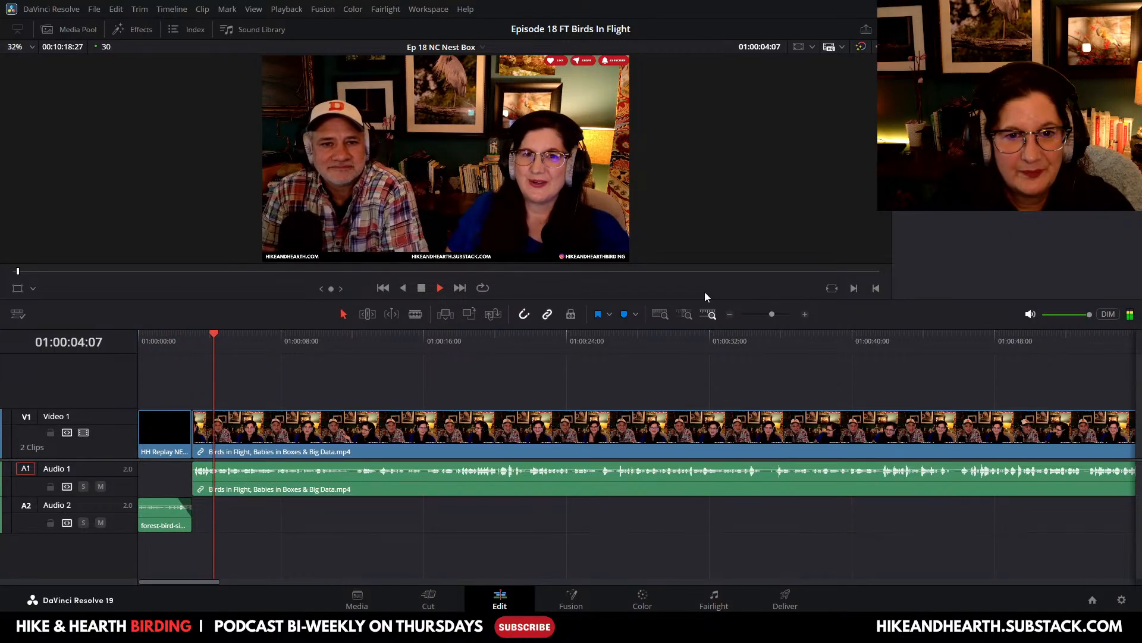
click(421, 288)
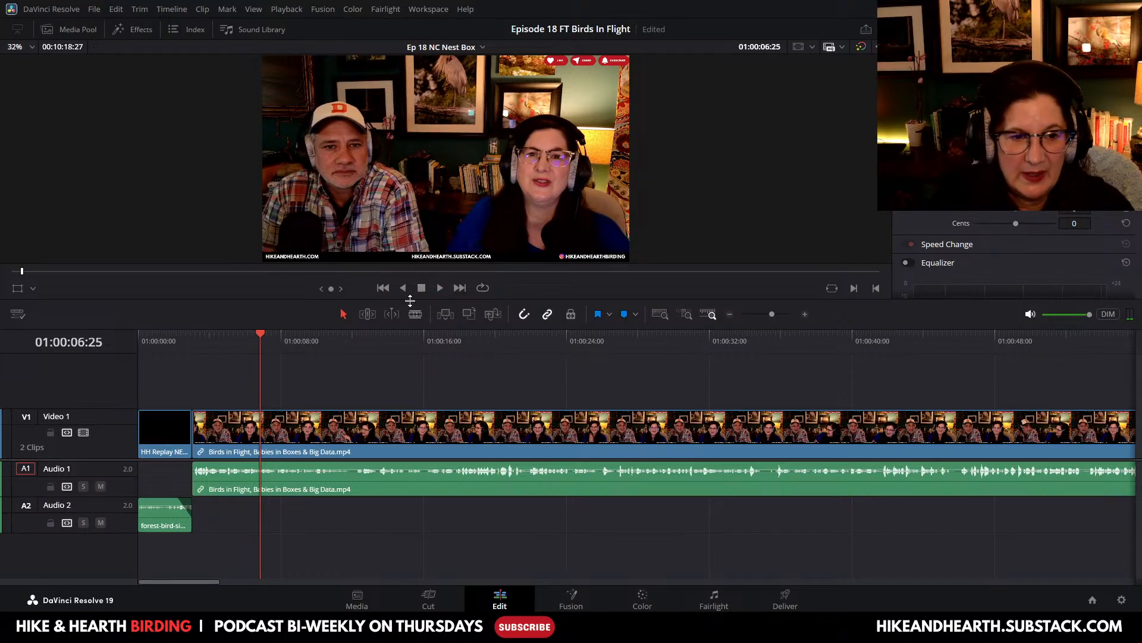
Step: Select all clips on the timeline and normalize their audio levels with the YouTube mode and relative level setting
click(115, 9)
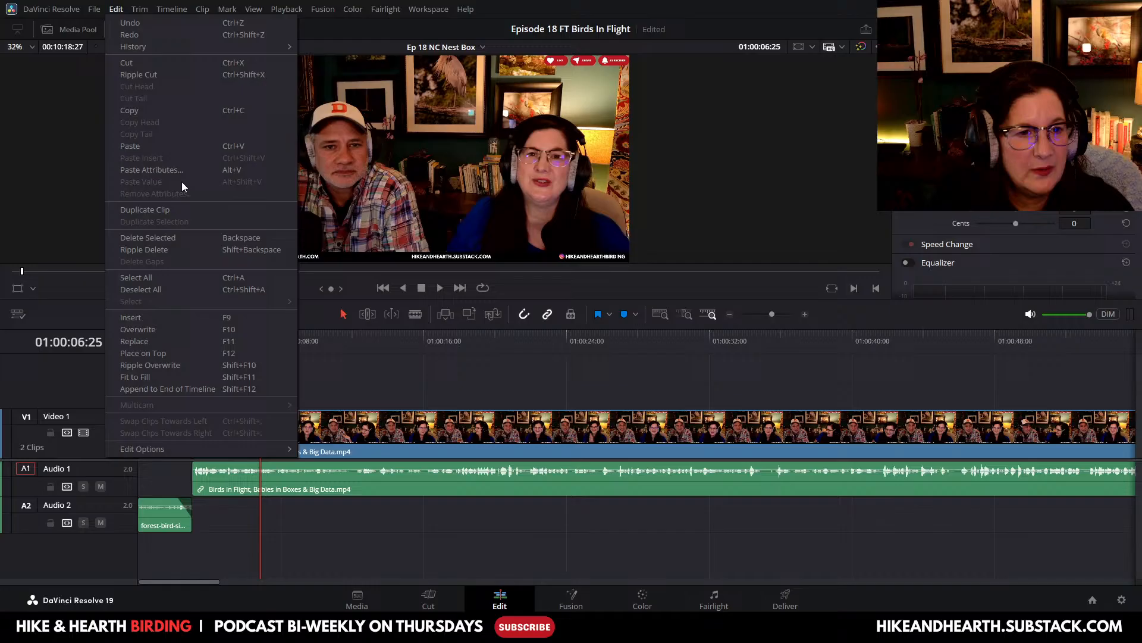
click(176, 277)
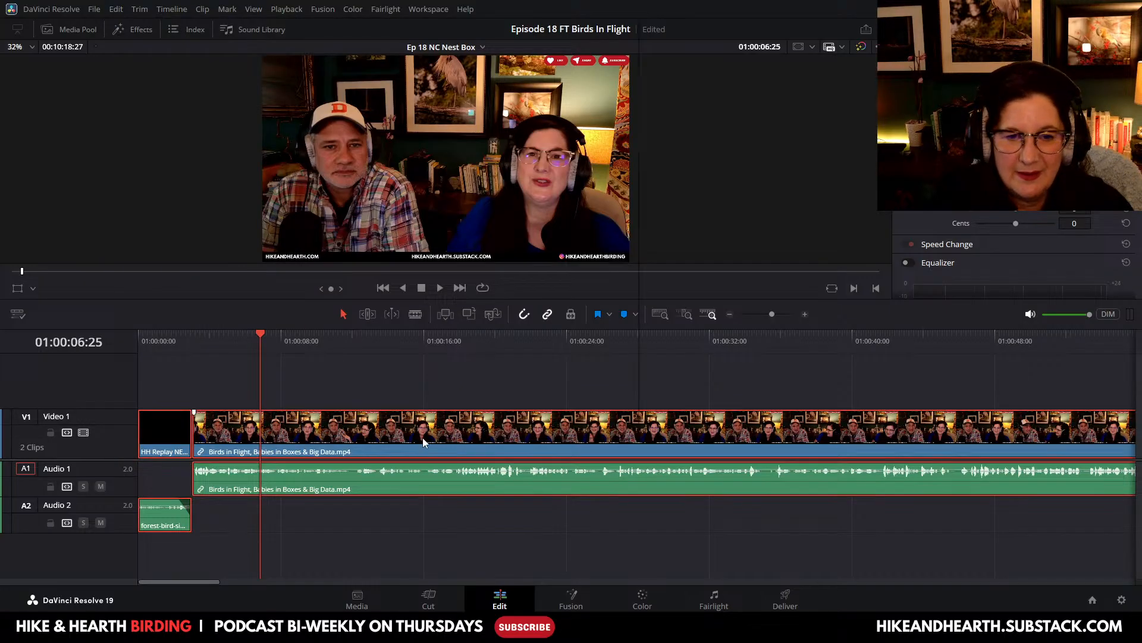
right_click(424, 441)
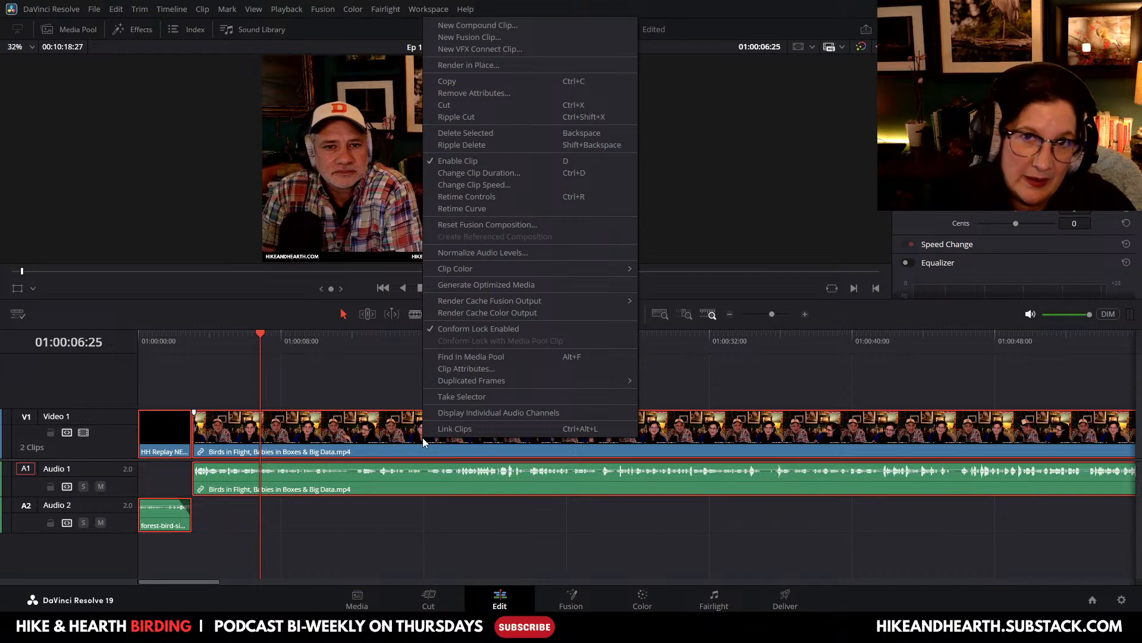
click(510, 253)
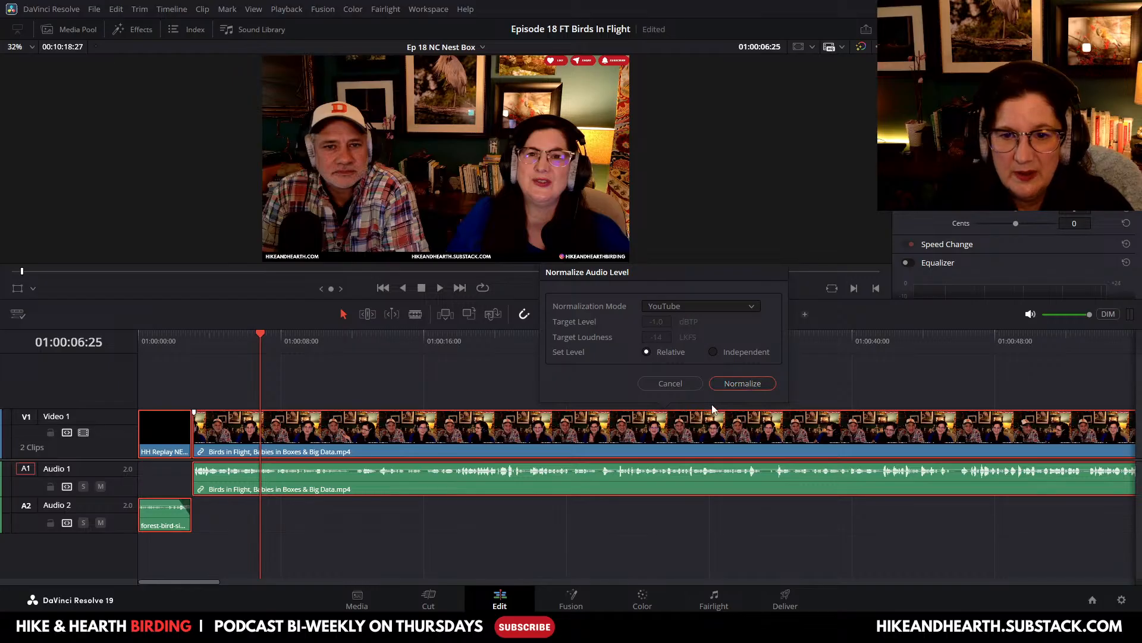
click(738, 386)
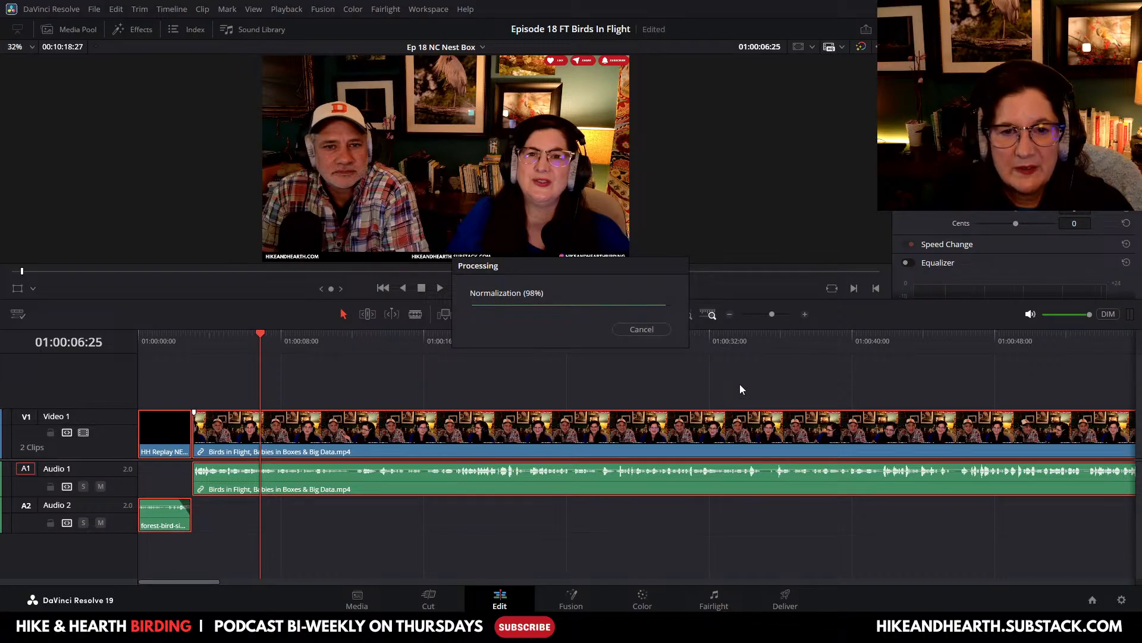
Step: Combine all the selected timeline clips into a new compound clip, keeping the default name
click(226, 9)
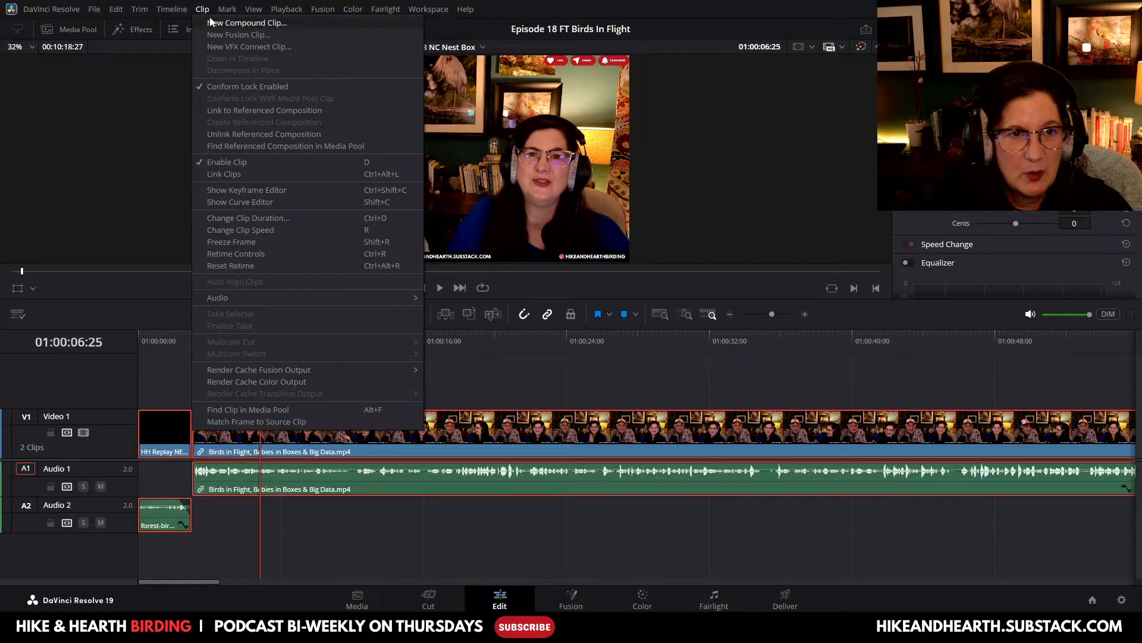
click(214, 23)
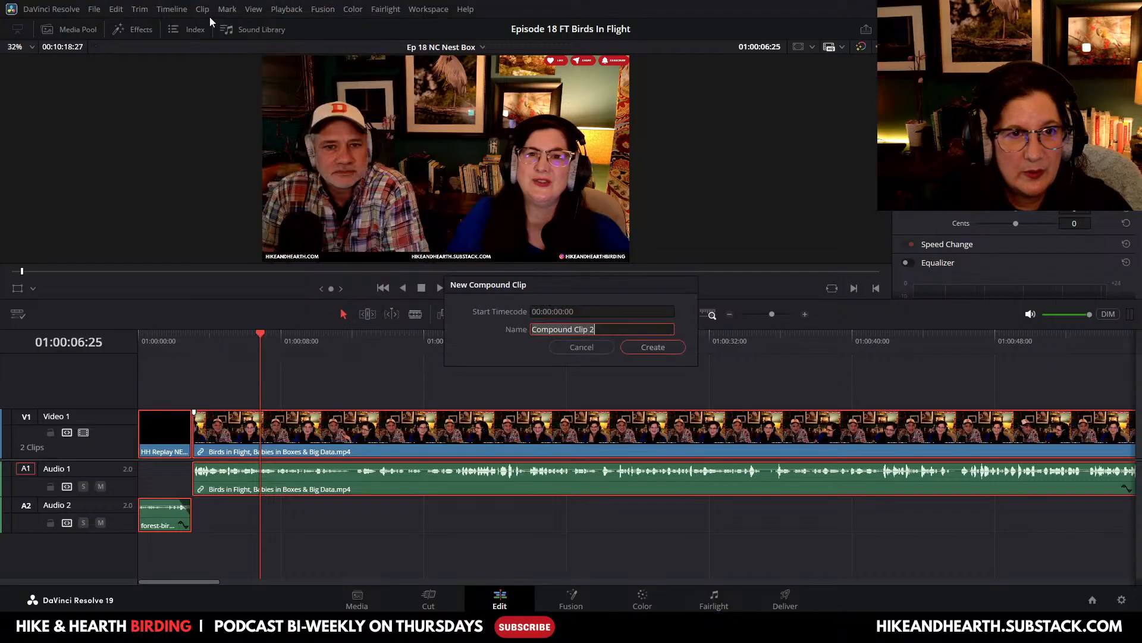
click(661, 348)
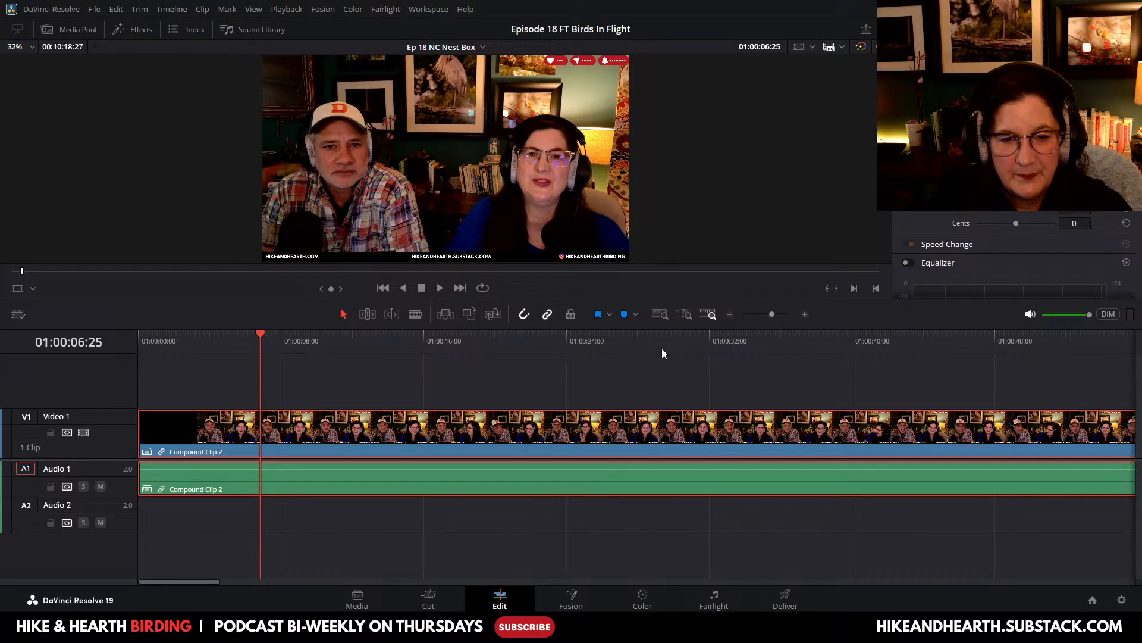
Step: Name the output file Ep 18 NC Nest Box Update, add the entire timeline to the render queue and render it
click(786, 603)
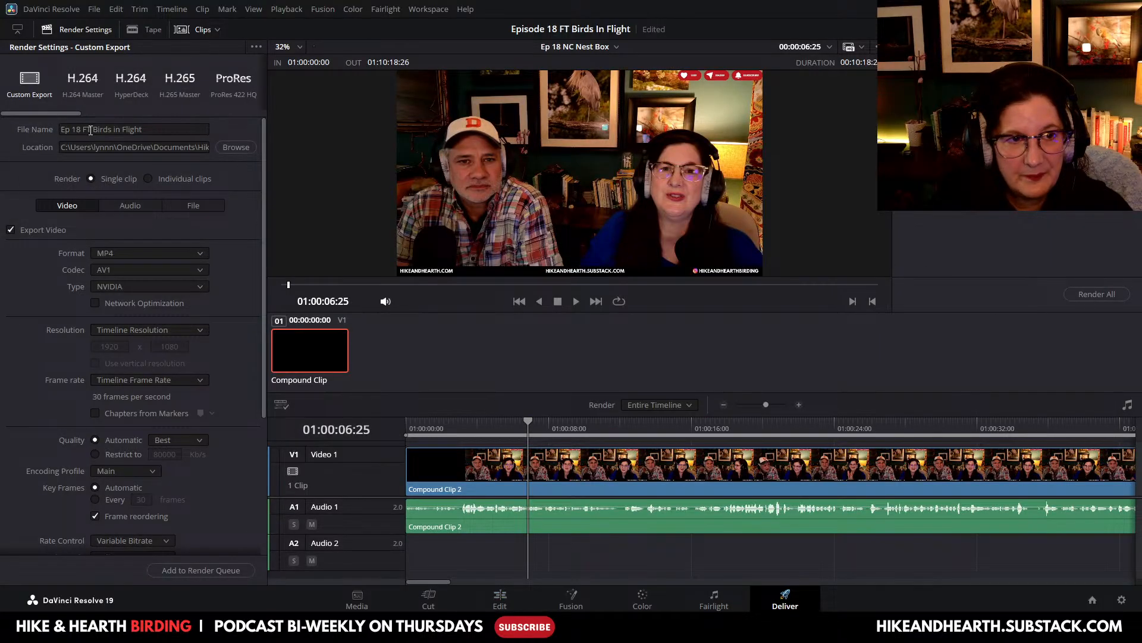
drag(83, 130, 149, 129)
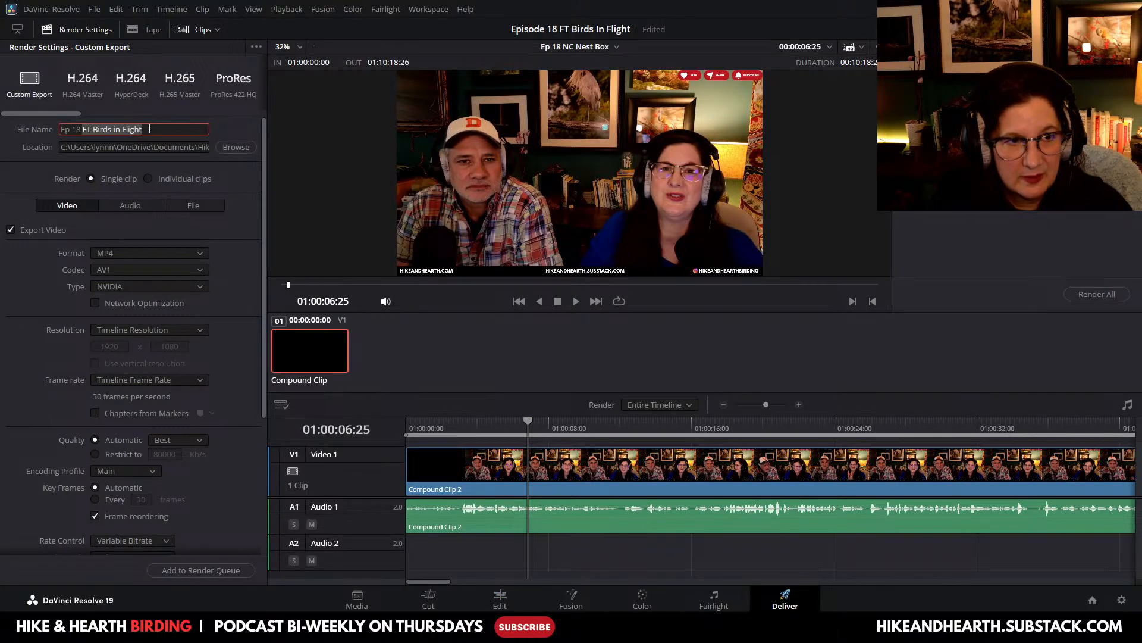
text(NC)
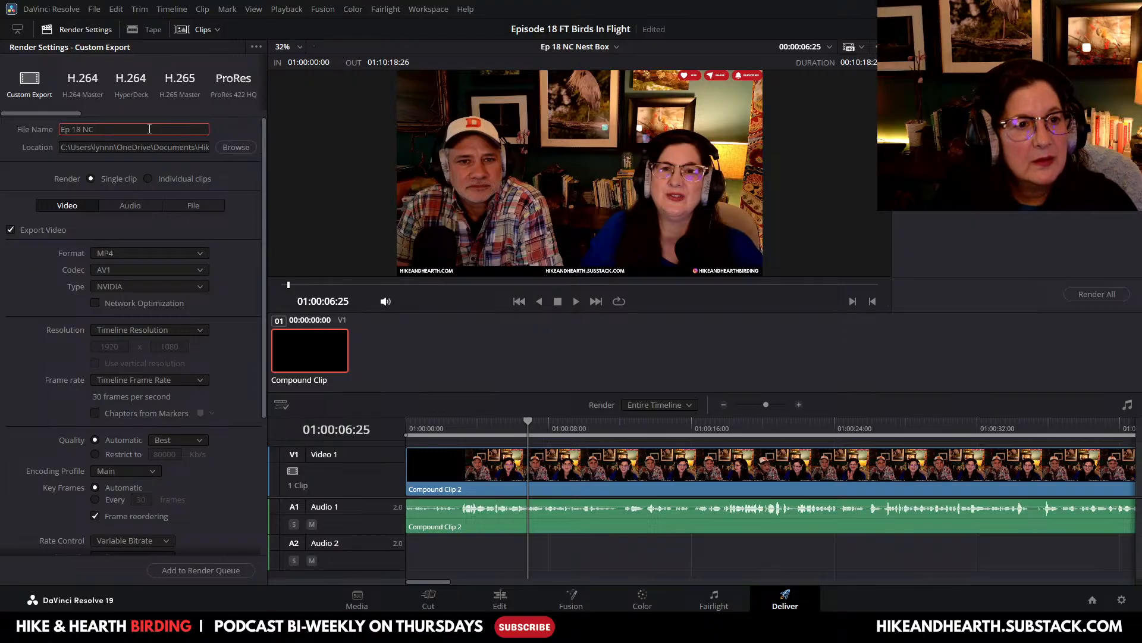
text( Nest Box)
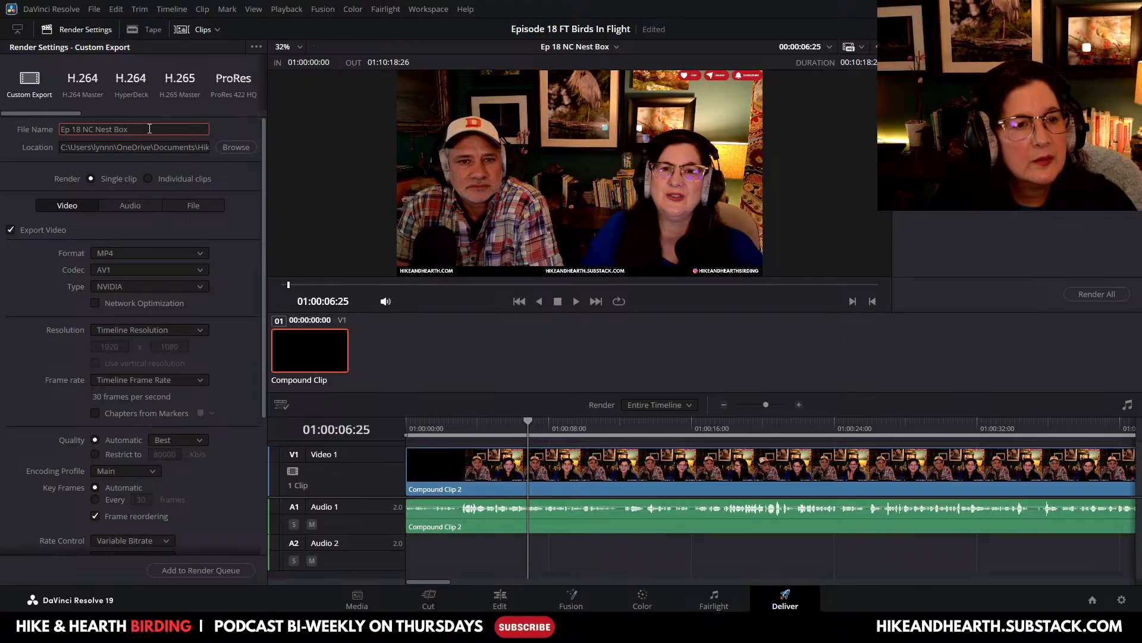
text( Update)
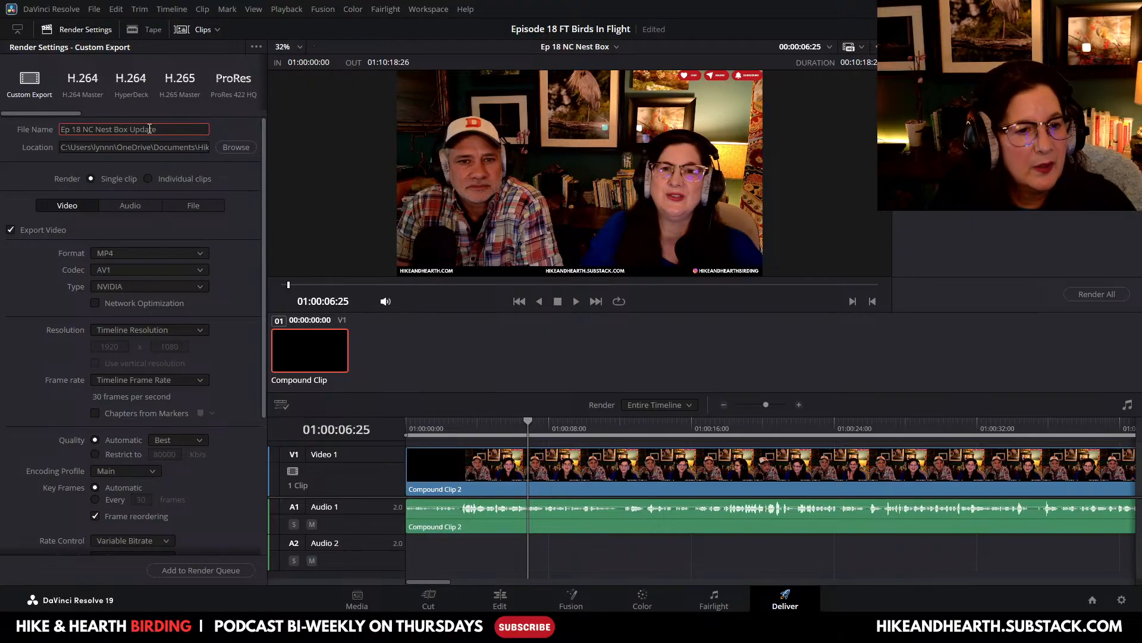
click(205, 570)
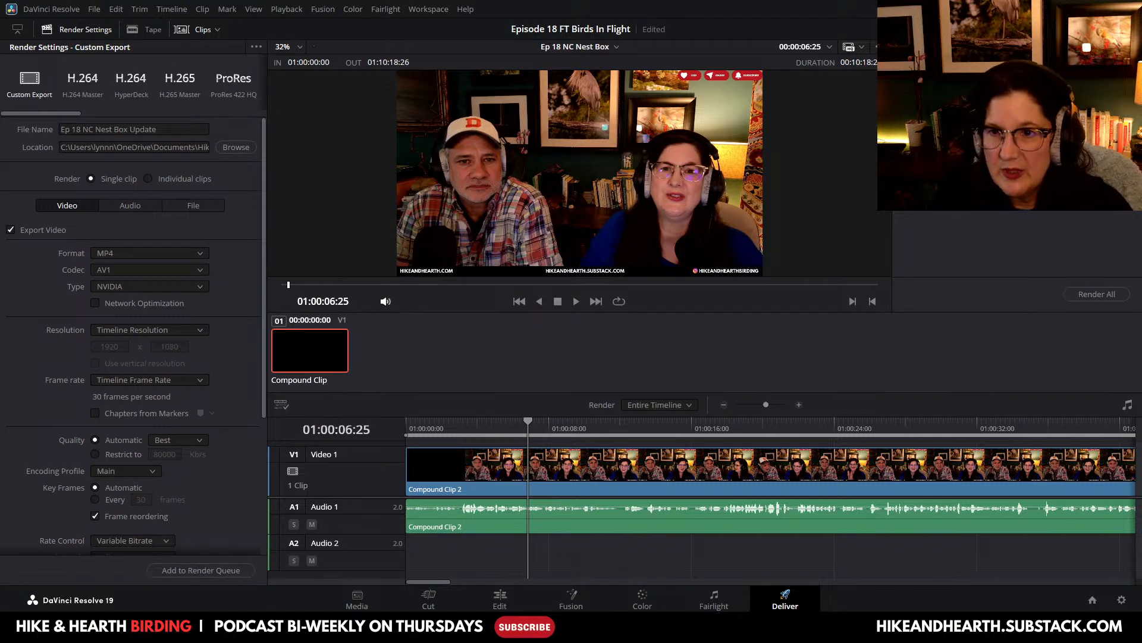
click(1093, 296)
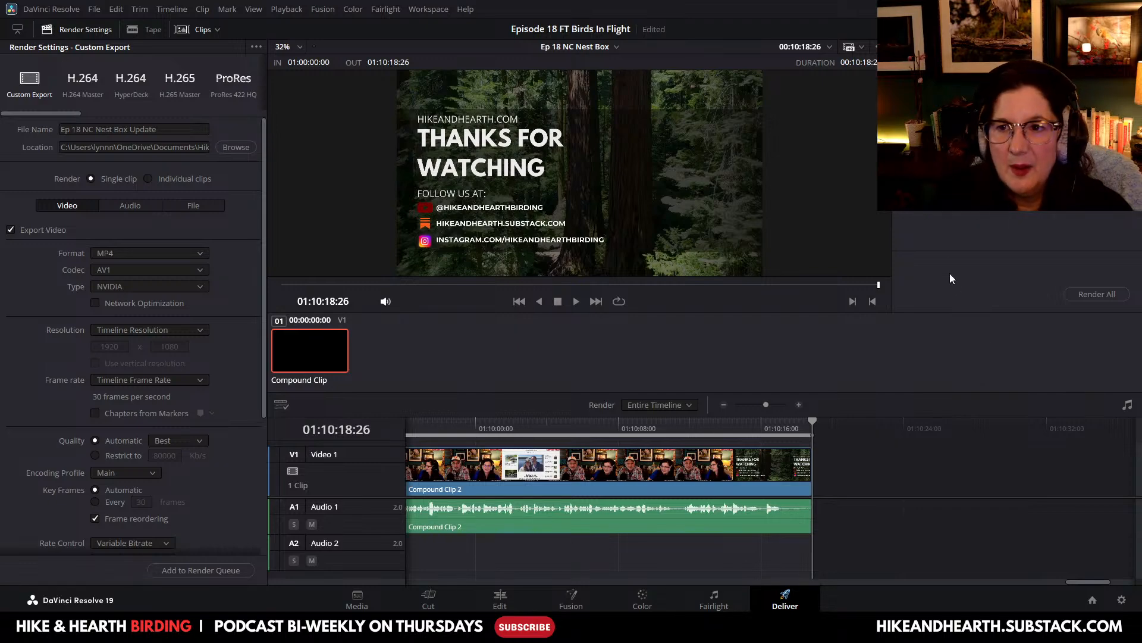
Step: Clear the jobs from the render queue and close the current project
click(1011, 83)
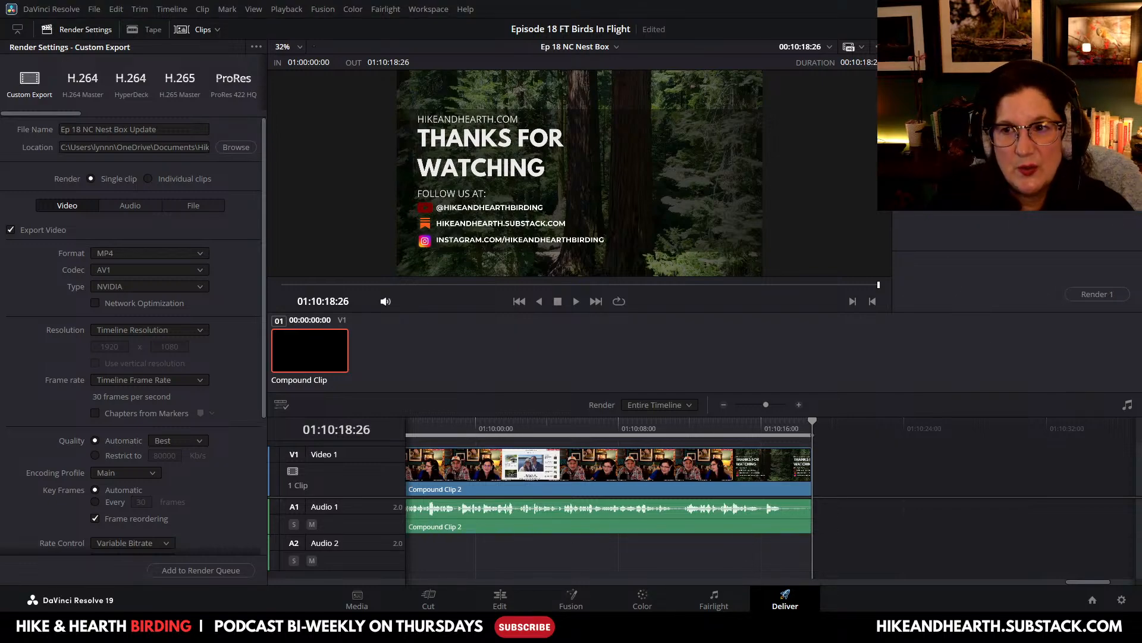
click(1012, 149)
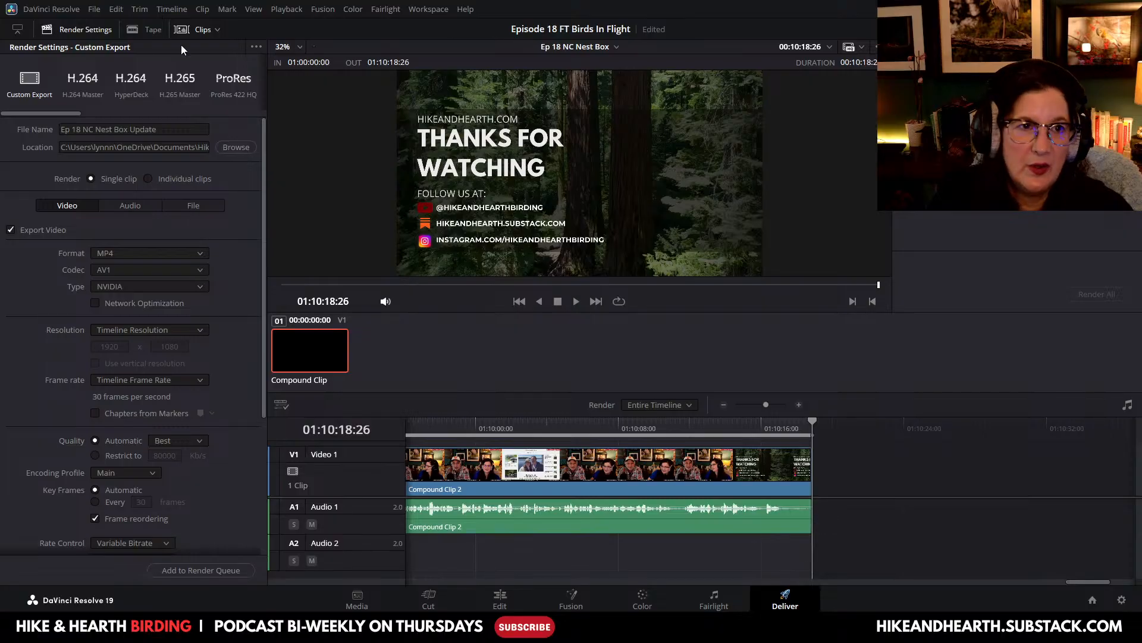
click(116, 9)
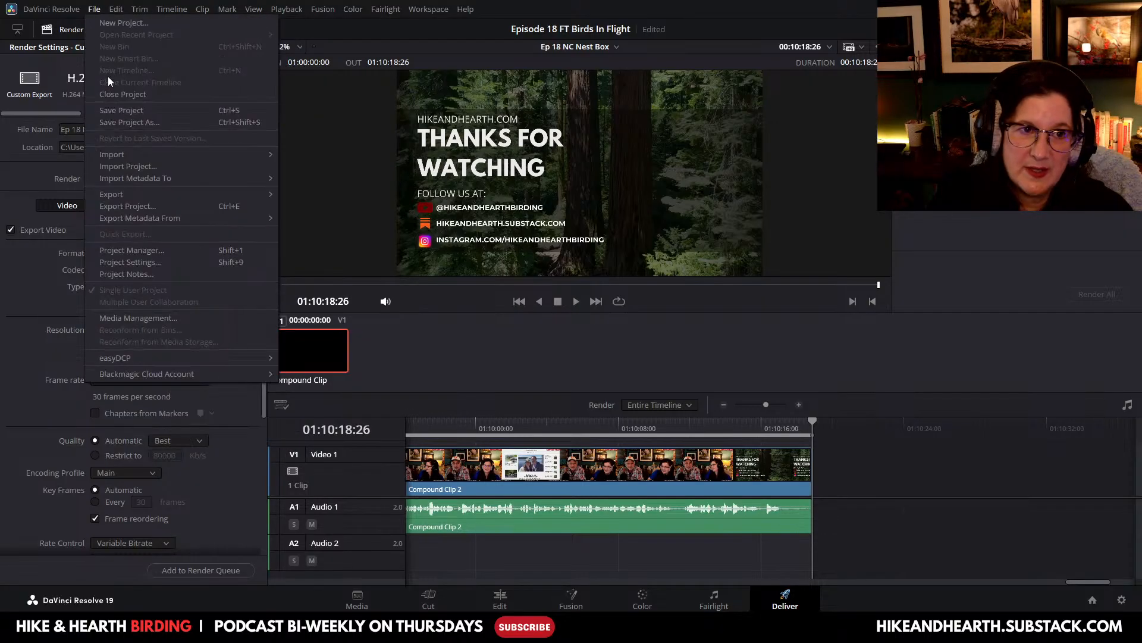
click(113, 91)
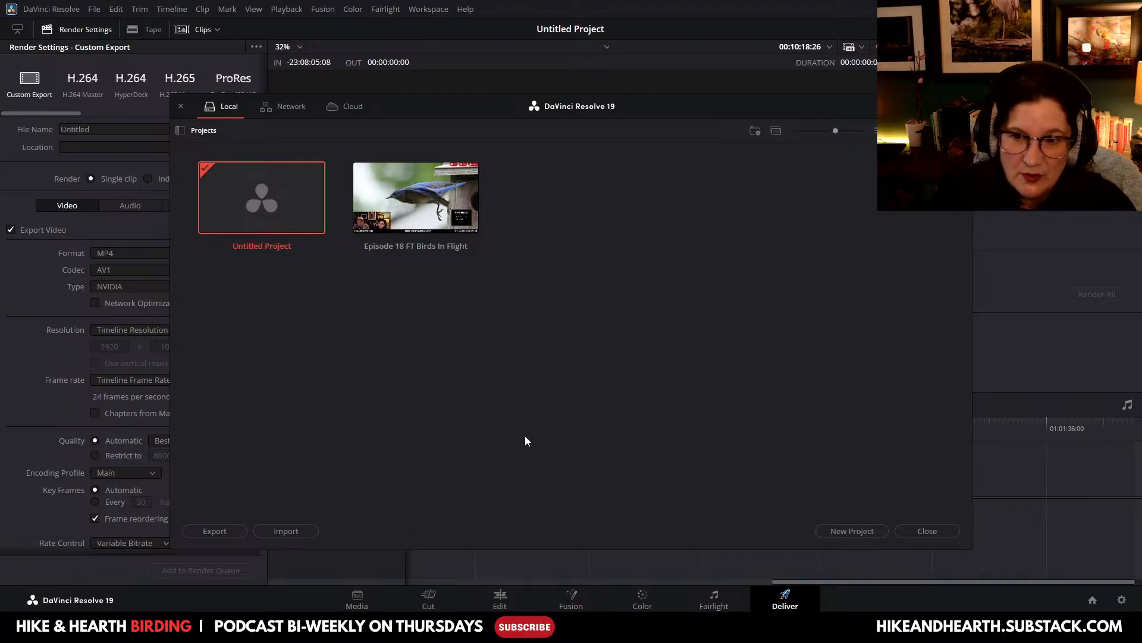
Step: Create a new project named Episode 18 Shorts
click(852, 531)
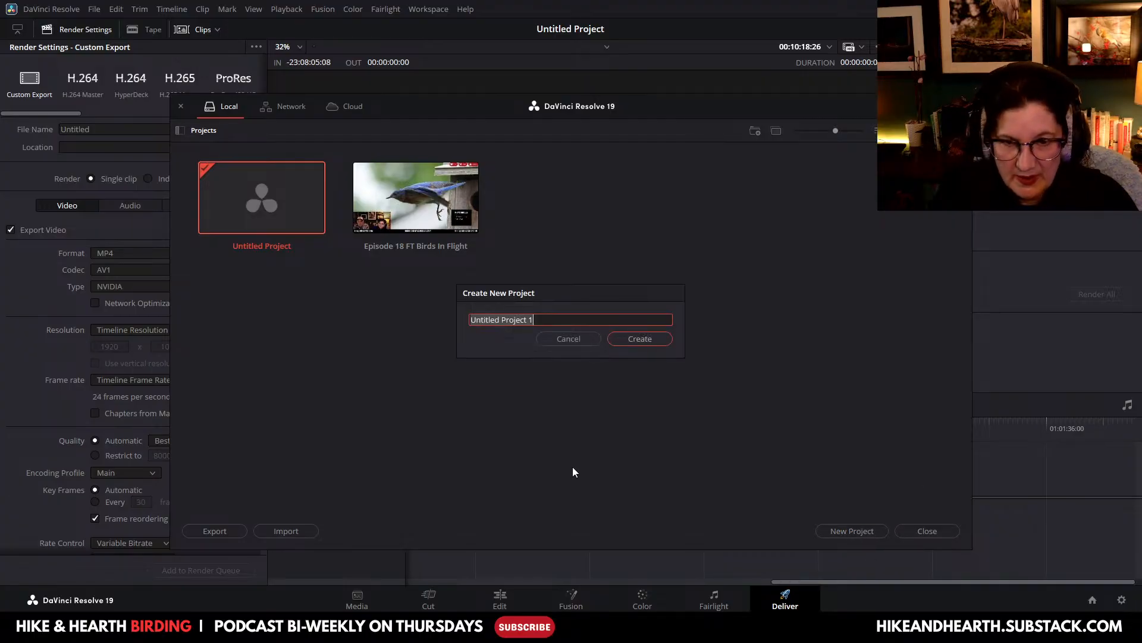
text(Episod)
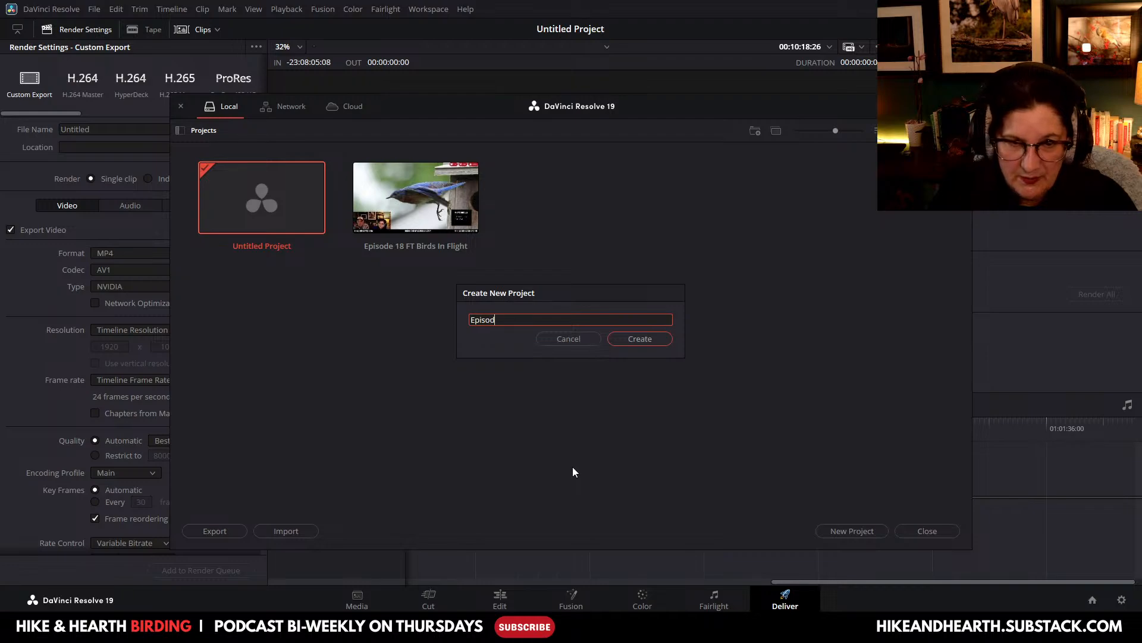
text(e 18 Shor)
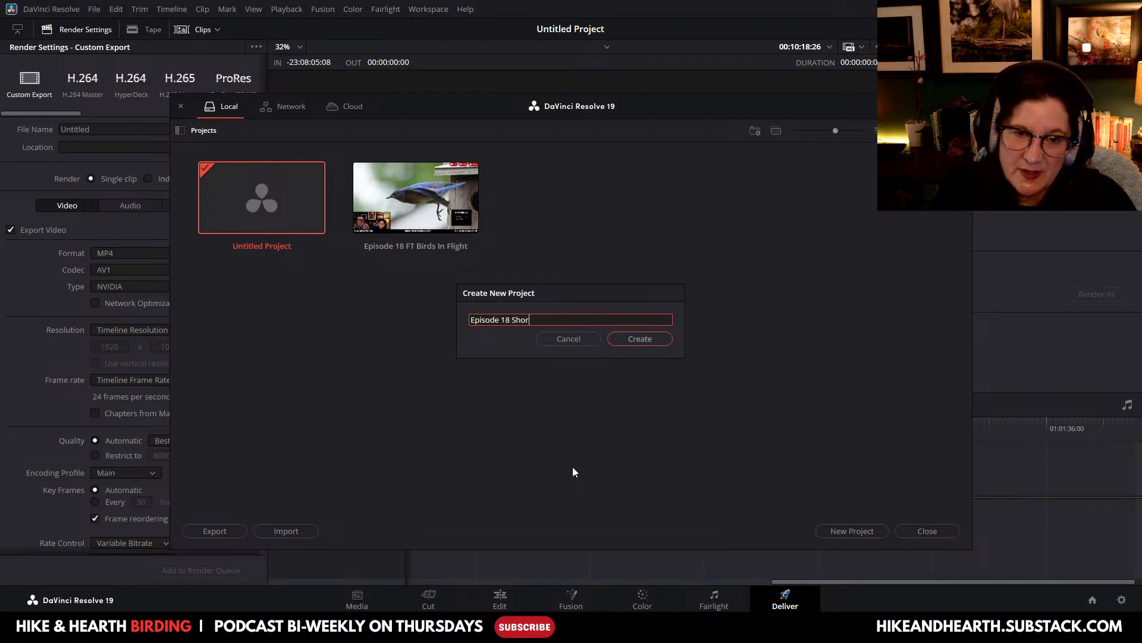
text(ts)
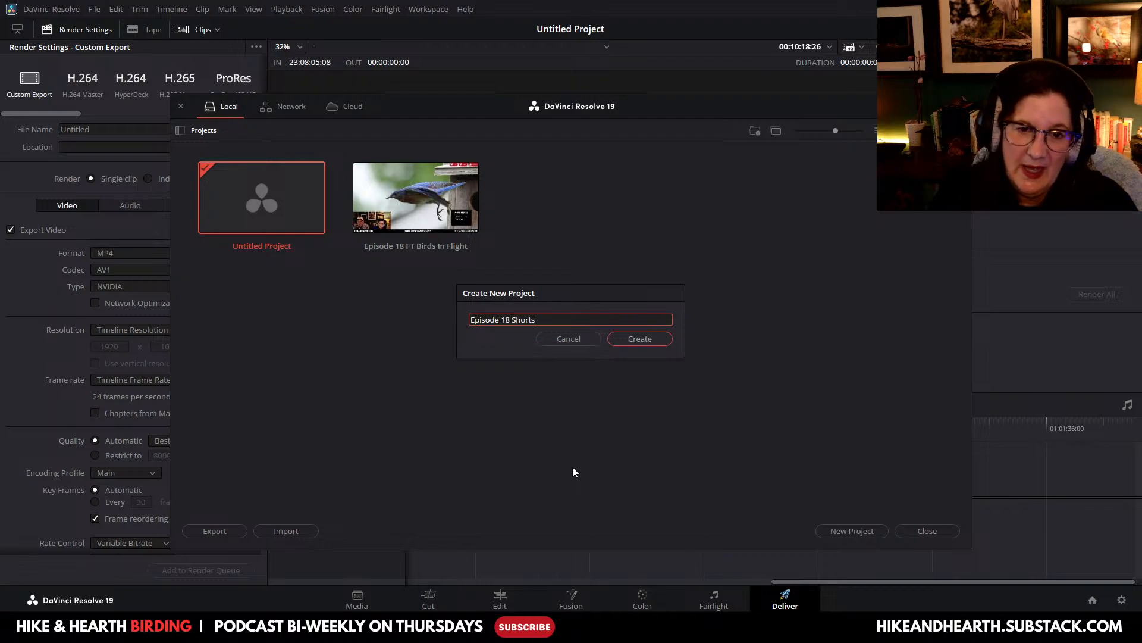
click(633, 344)
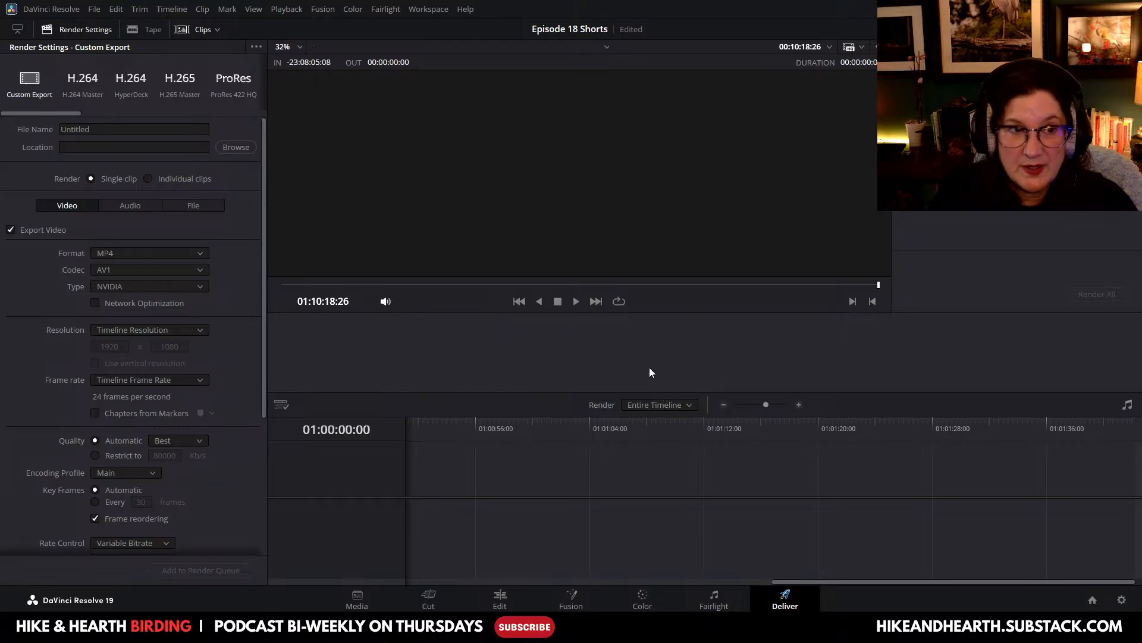
Step: On the Cut page, configure the project for vertical 1080 x 1920 resolution at 30 frames per second and save the settings
click(428, 599)
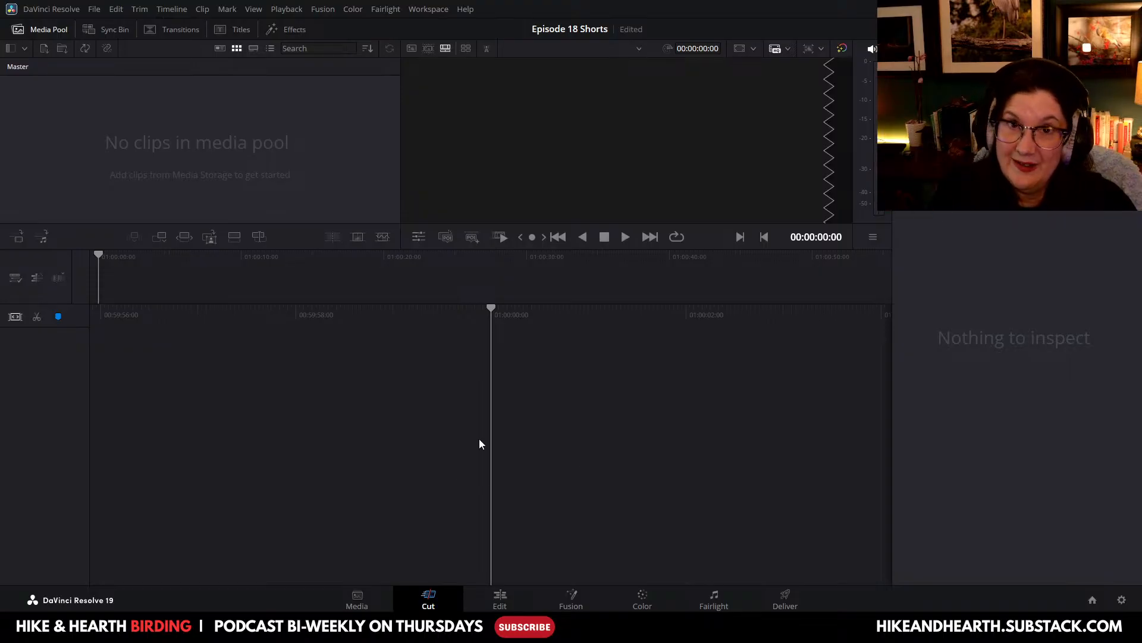
click(97, 9)
click(147, 266)
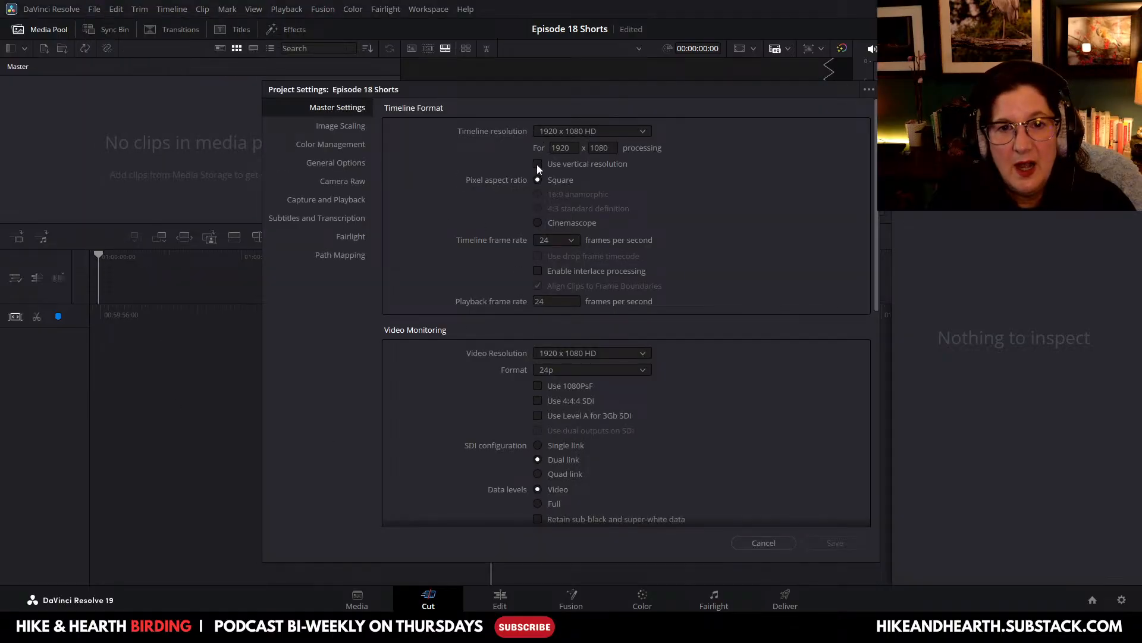
click(538, 164)
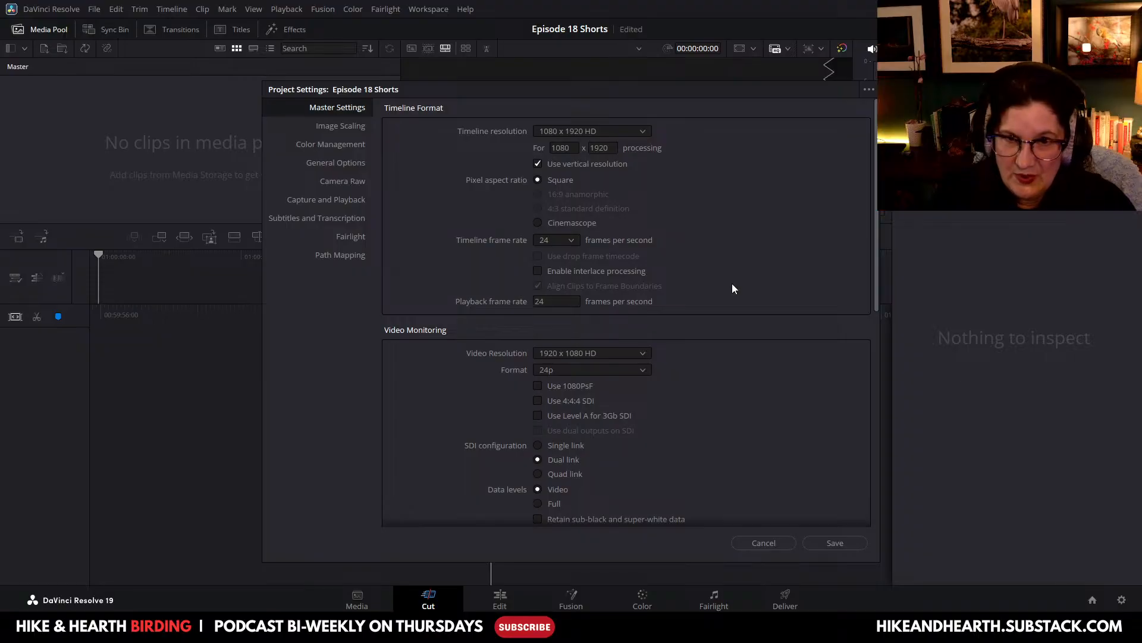
click(573, 240)
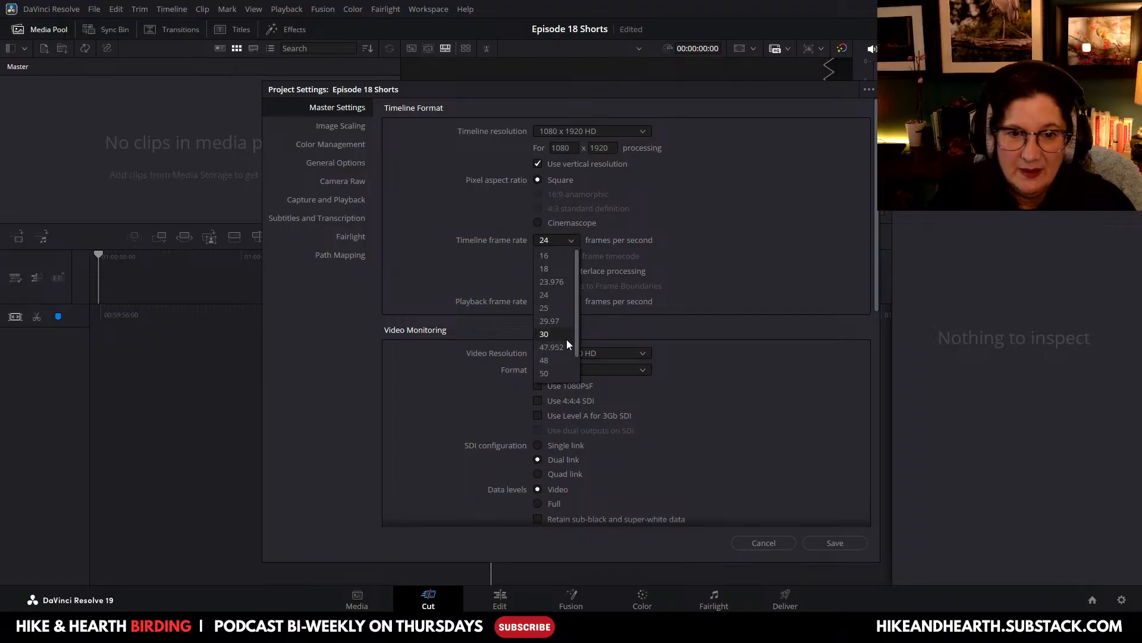
click(544, 334)
click(849, 544)
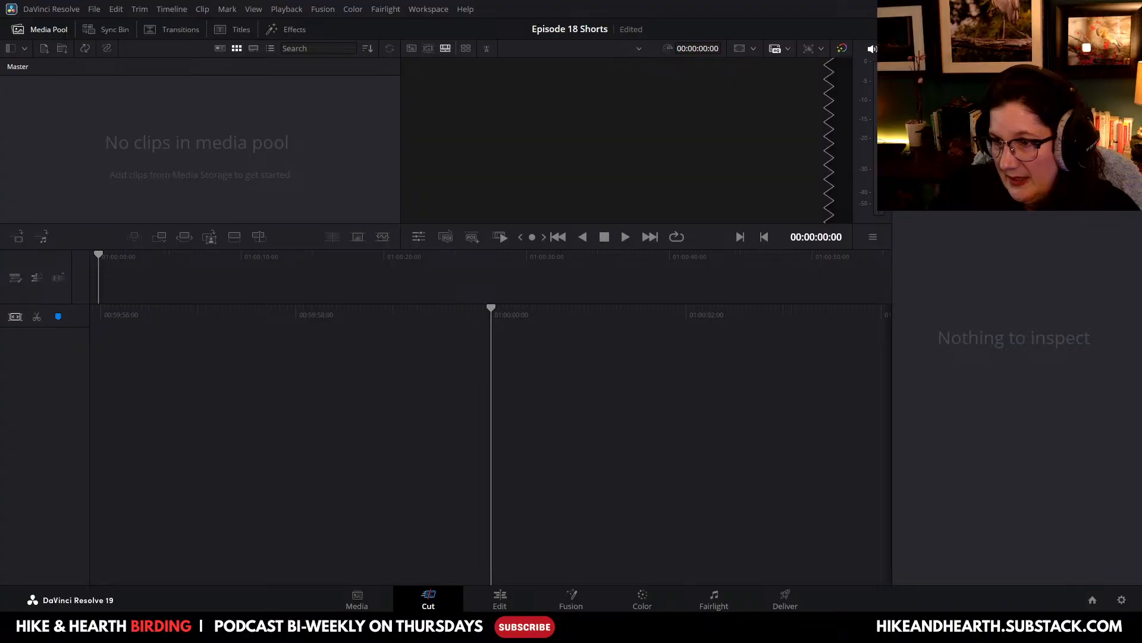
Step: Add the full episode video, Birds in Flight, Babies in Boxes & Big Data.mp4, to the empty media pool
right_click(206, 117)
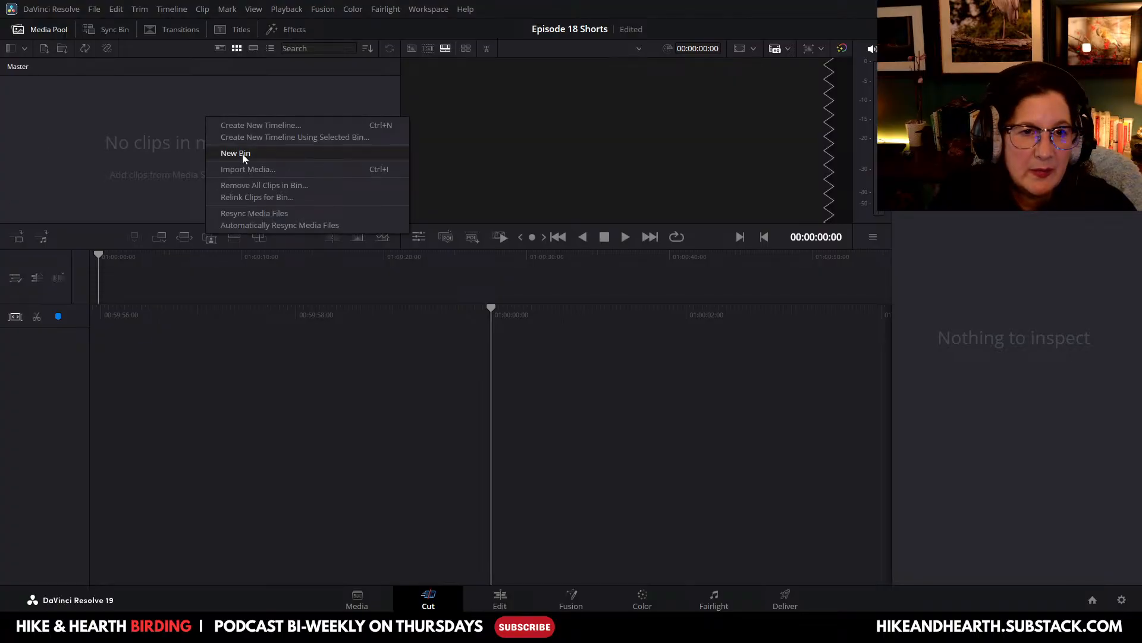
click(160, 115)
drag(294, 156, 36, 95)
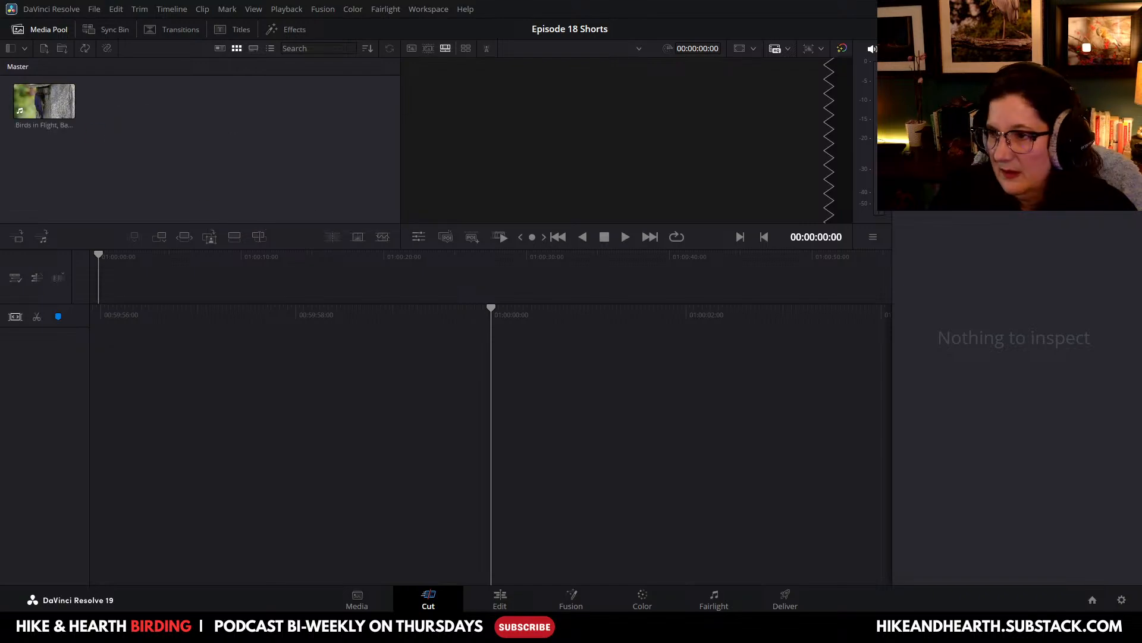
Step: Add the BirdWeather PUC video, Ep 18 FT.mp4 and Ep 18 NEST.mp4 to the media pool
drag(1050, 237, 119, 138)
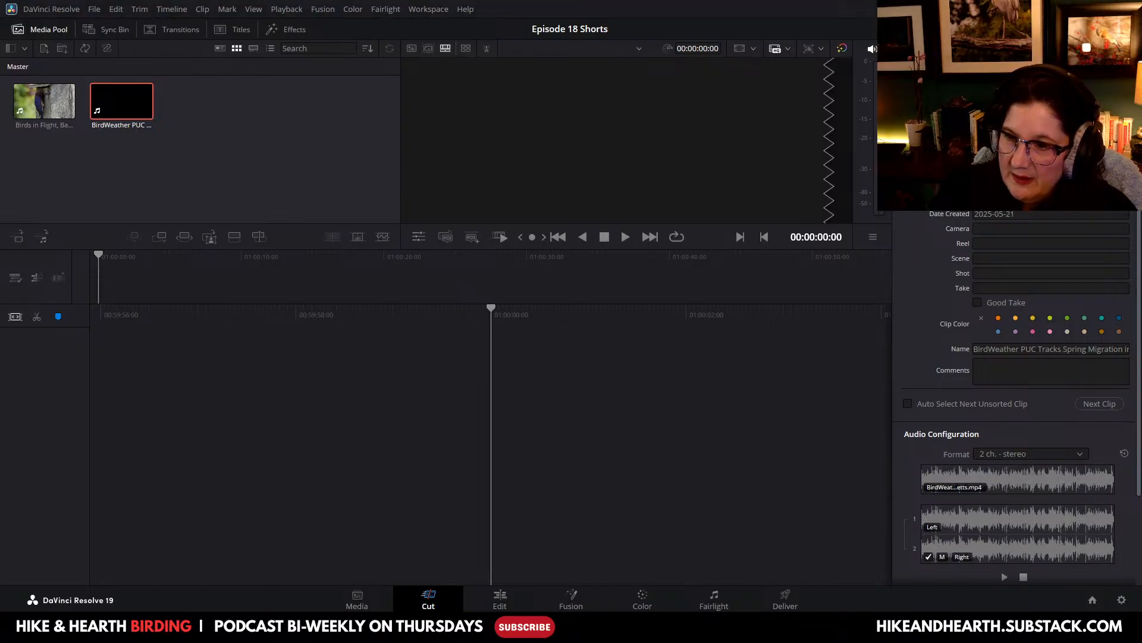
drag(611, 134, 199, 129)
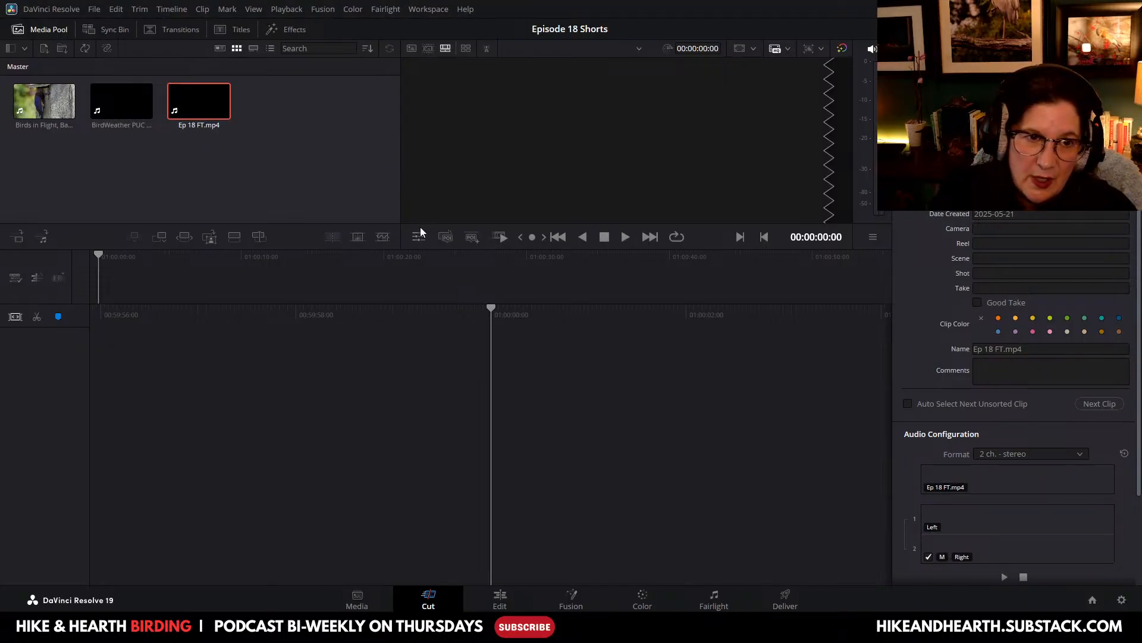
drag(595, 160, 269, 127)
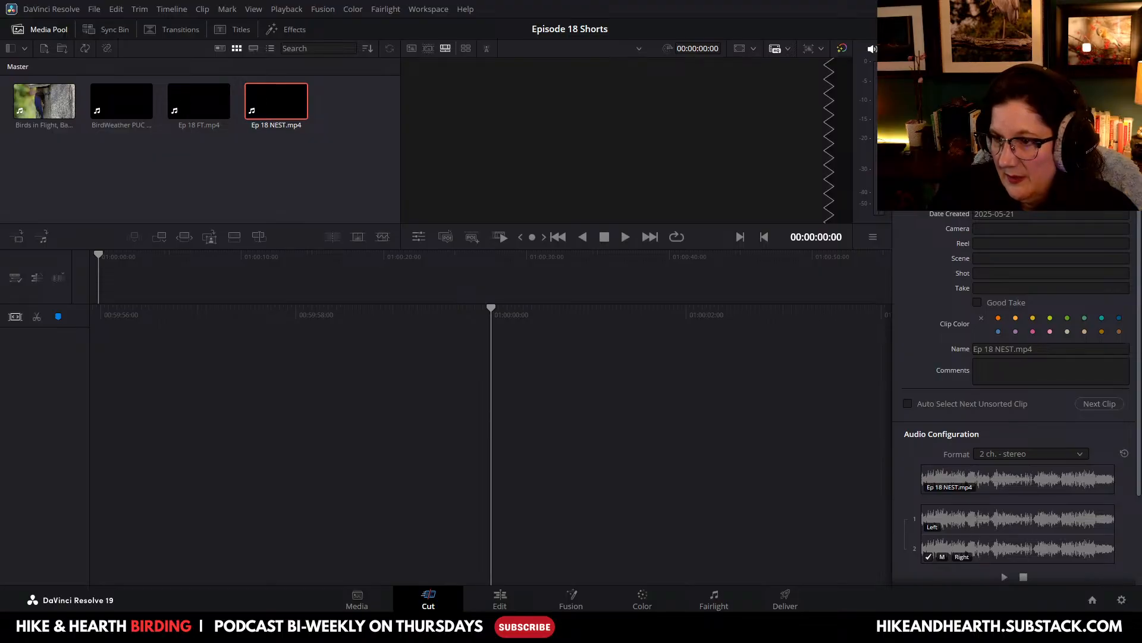
Step: Create a media pool bin named YT Outros and import the four HH Shorts outro clips into it
right_click(198, 160)
click(241, 210)
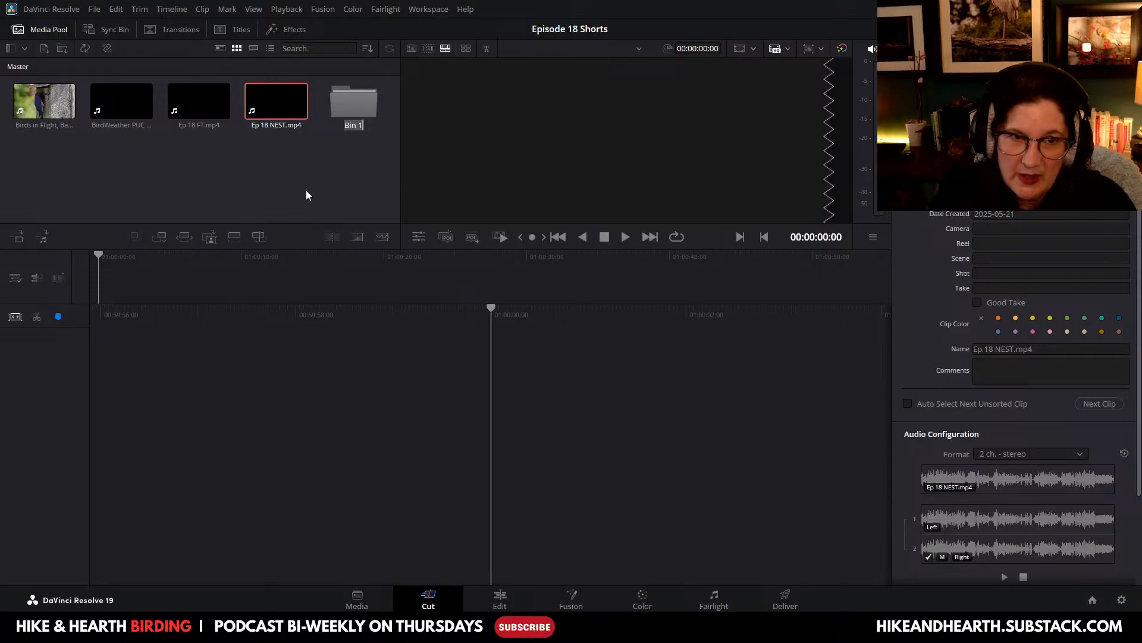
text(YT Outtr)
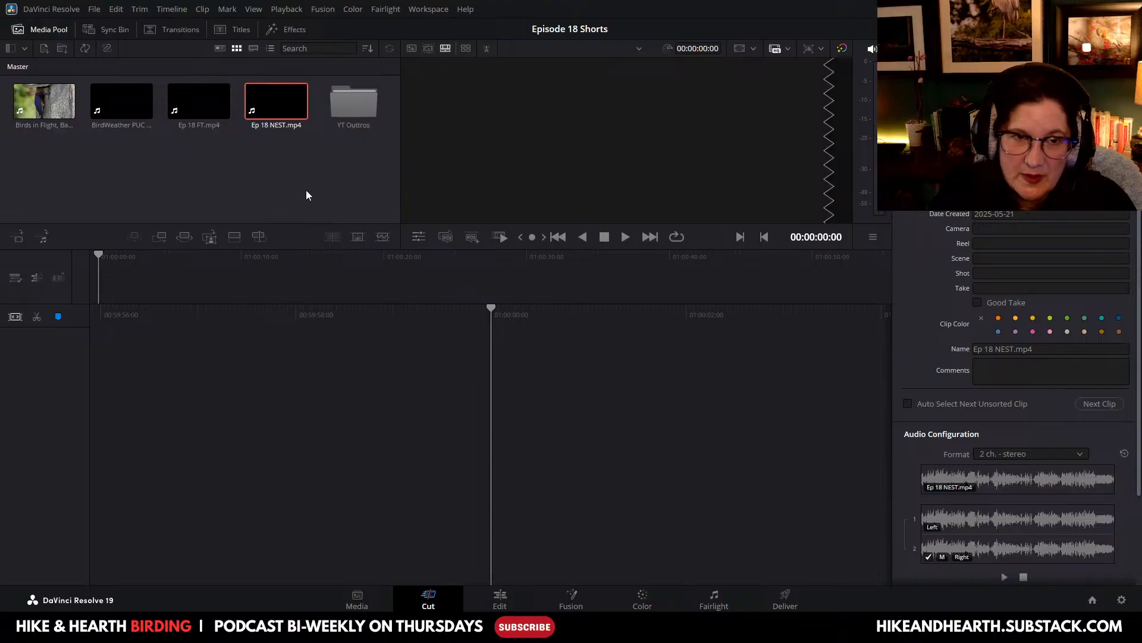
text(os)
double_click(351, 104)
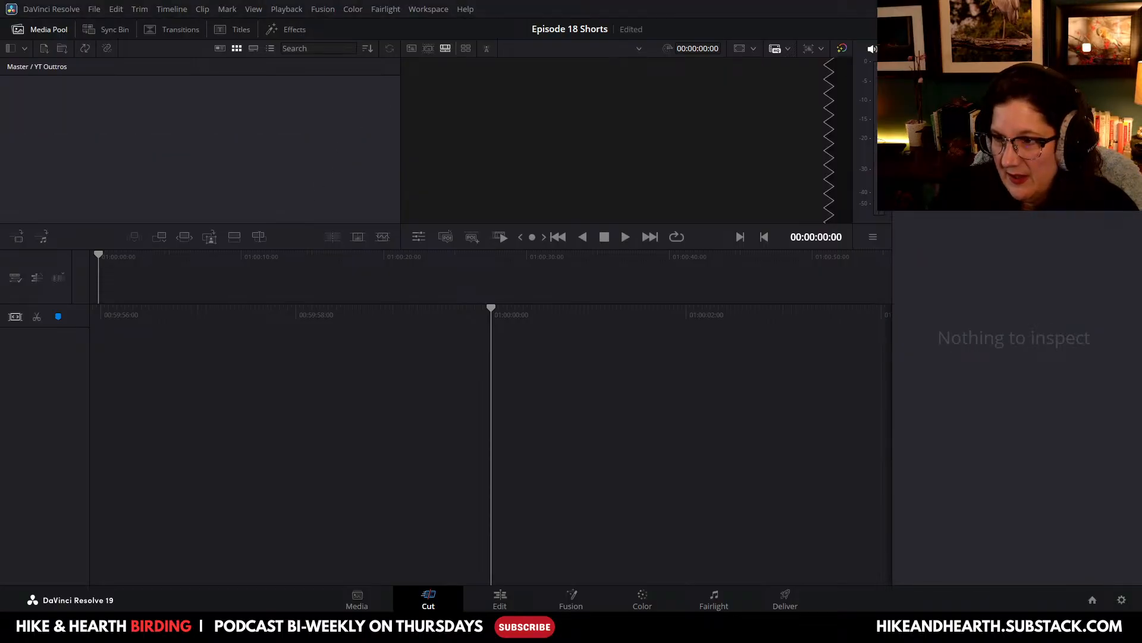
drag(462, 200, 111, 105)
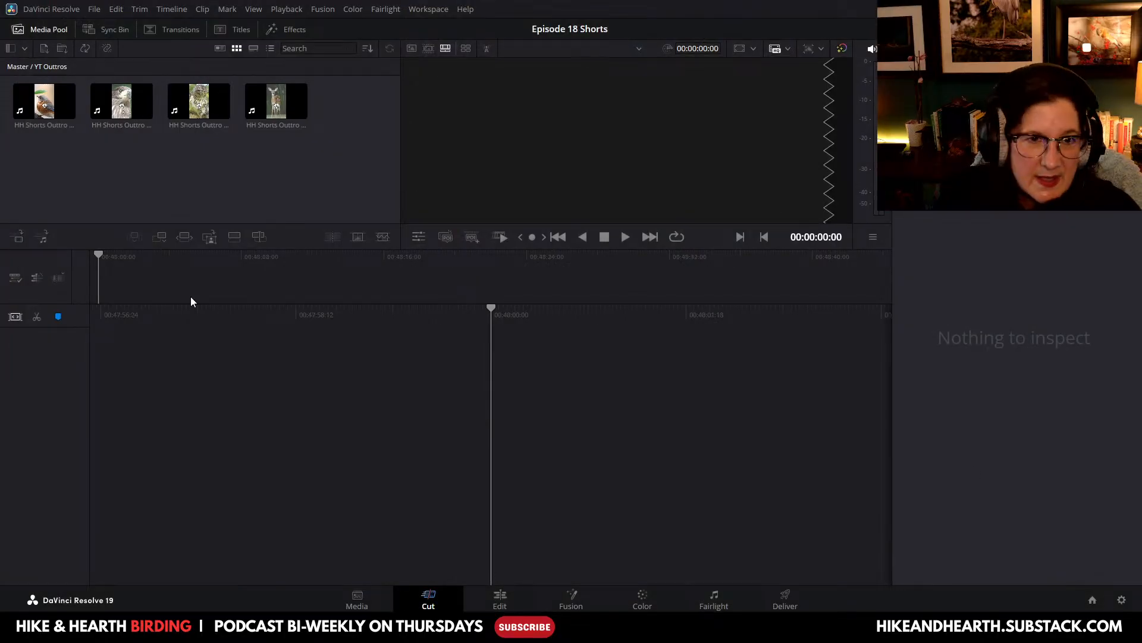
Step: Create an Instagram bin in the Master bin and import the Instagram Short clip into it
click(23, 66)
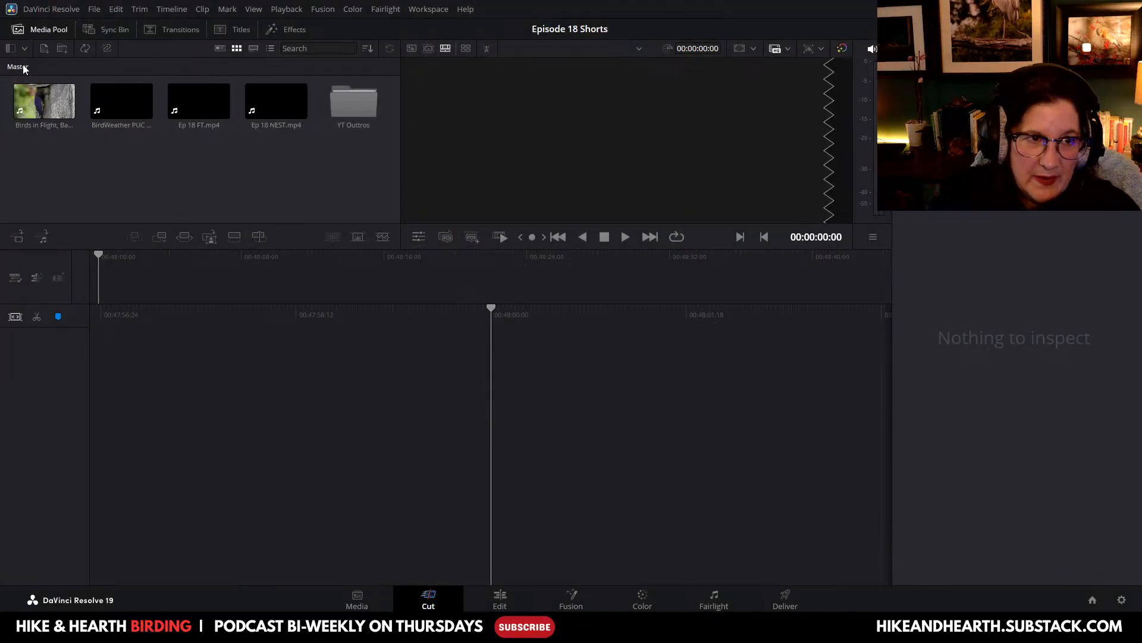
right_click(286, 186)
click(323, 220)
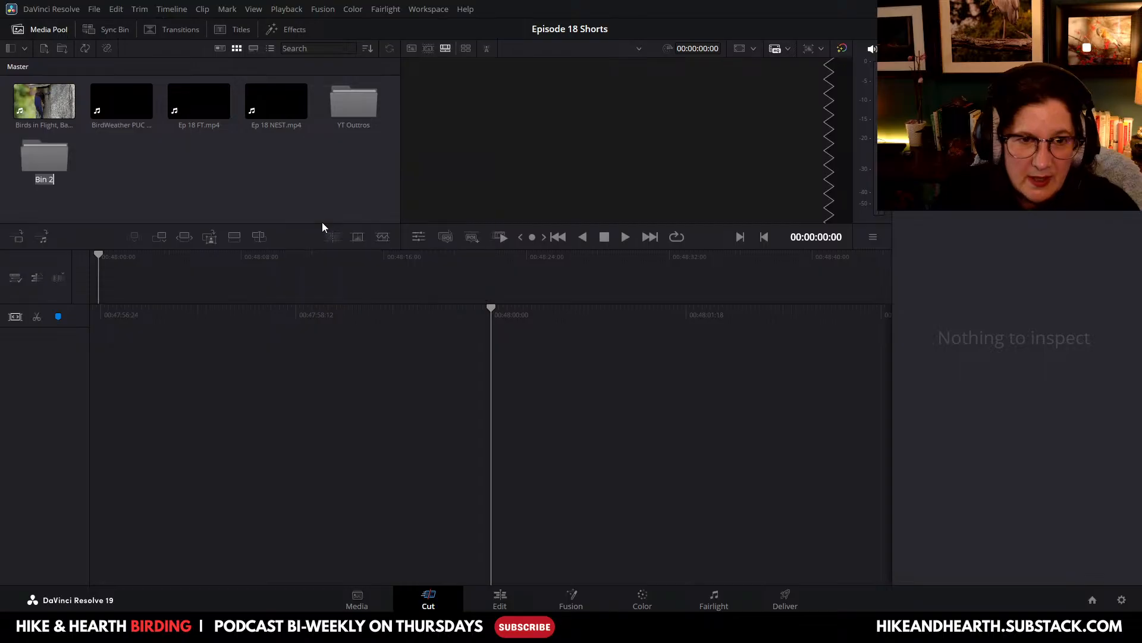
text(Instagram)
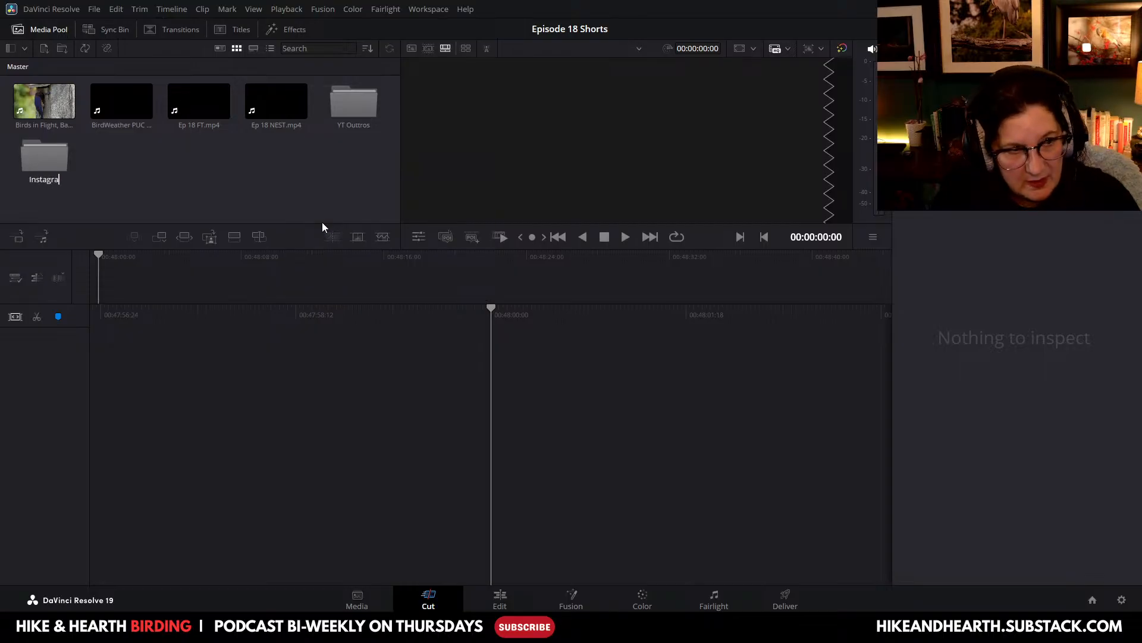
key(Return)
double_click(47, 159)
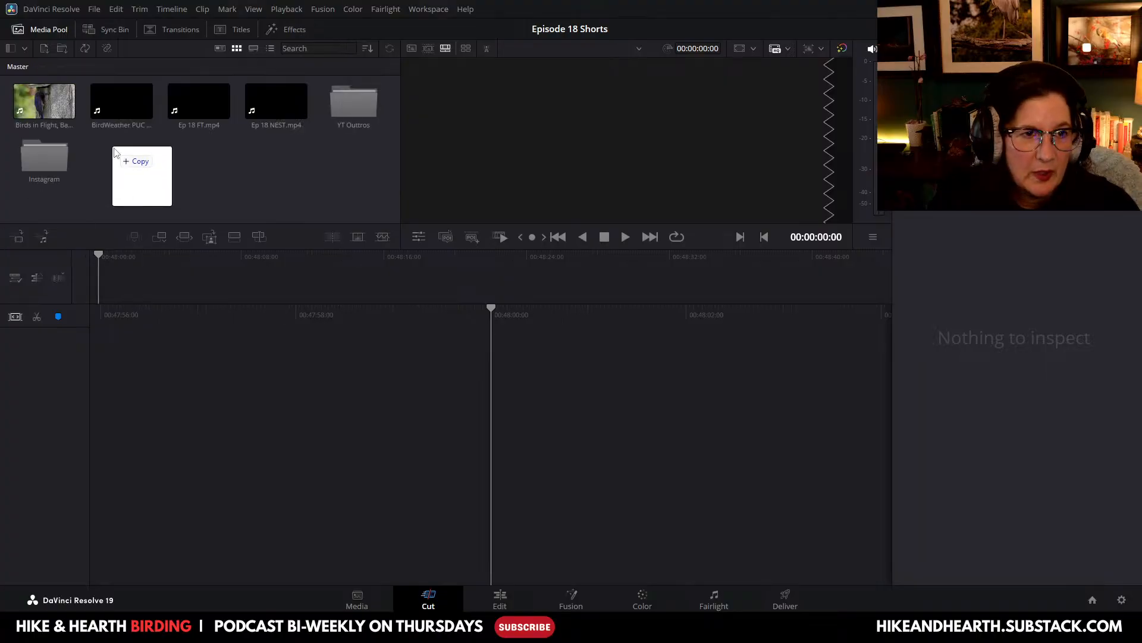
drag(112, 151, 42, 169)
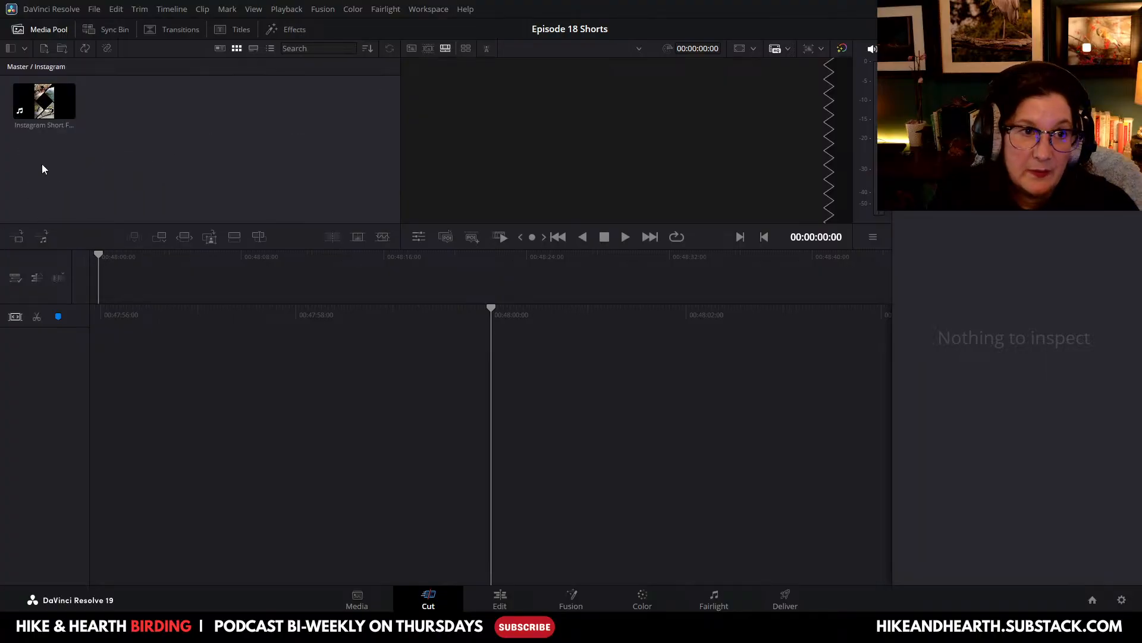
Step: Create a timeline from the full episode video in the Master bin and rename it Podcast Short
click(15, 68)
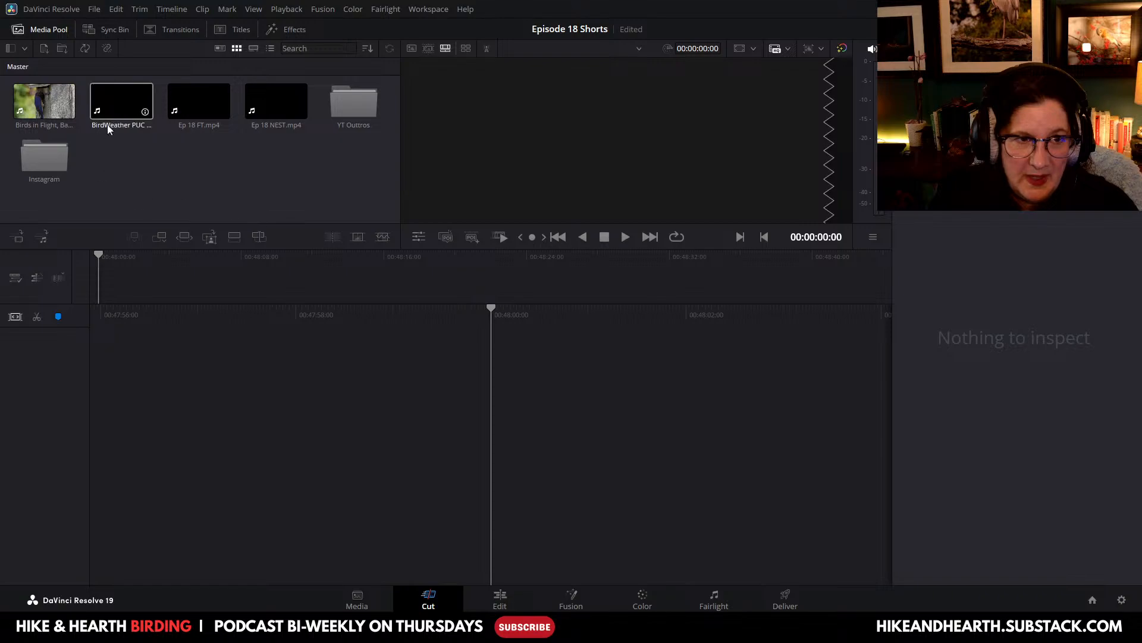
click(118, 102)
drag(65, 108, 153, 290)
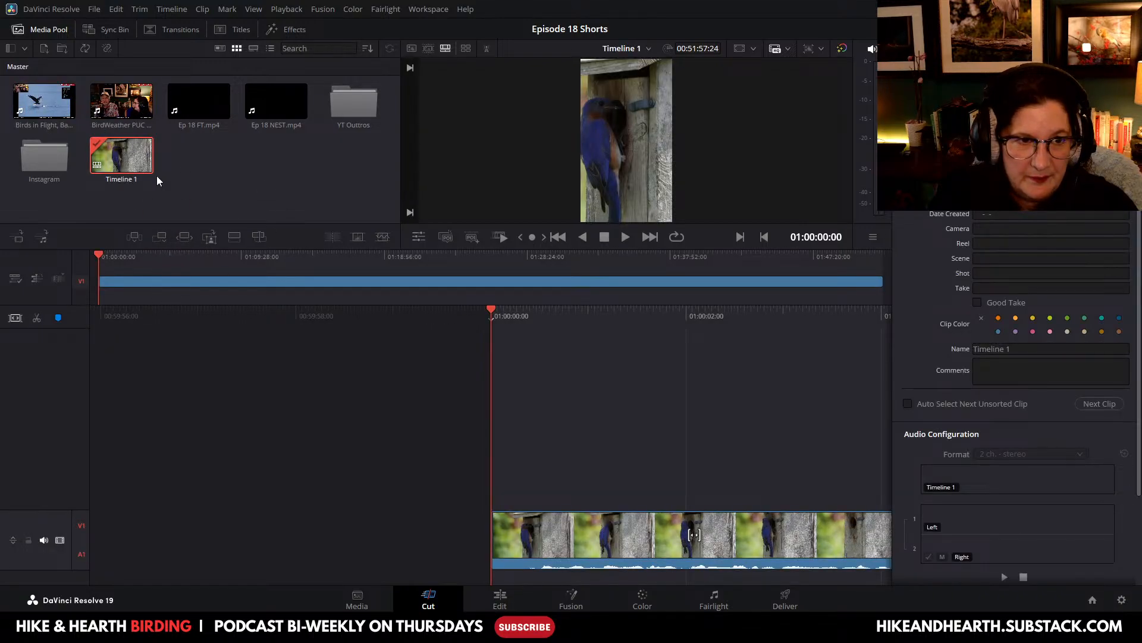
scroll(1033, 320, down, 1)
double_click(1030, 313)
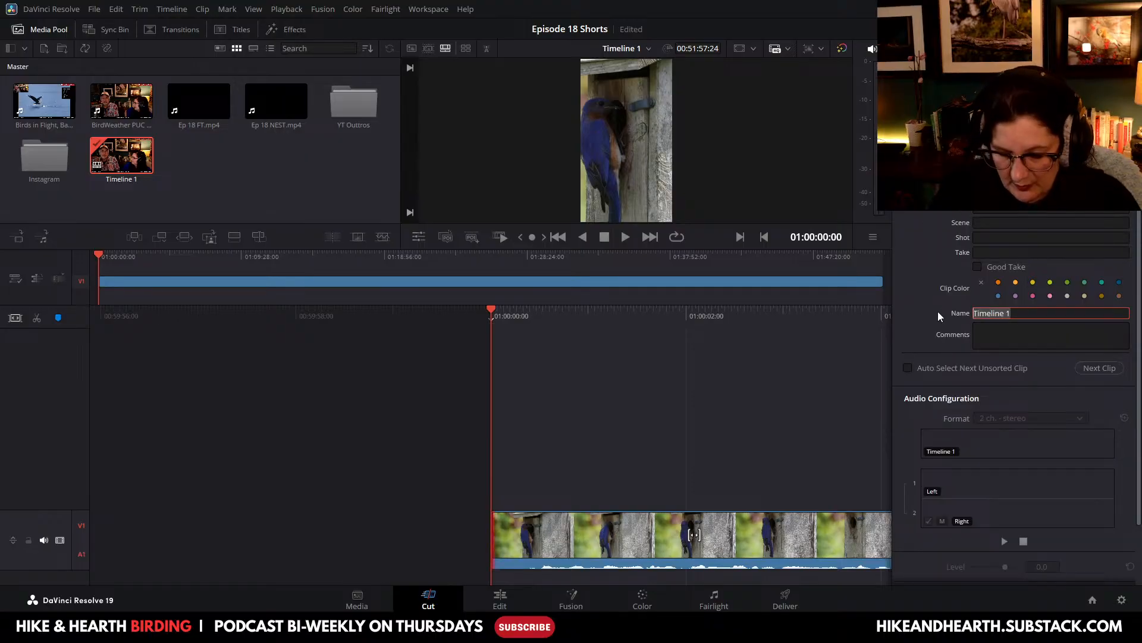
text(Podcast Sh)
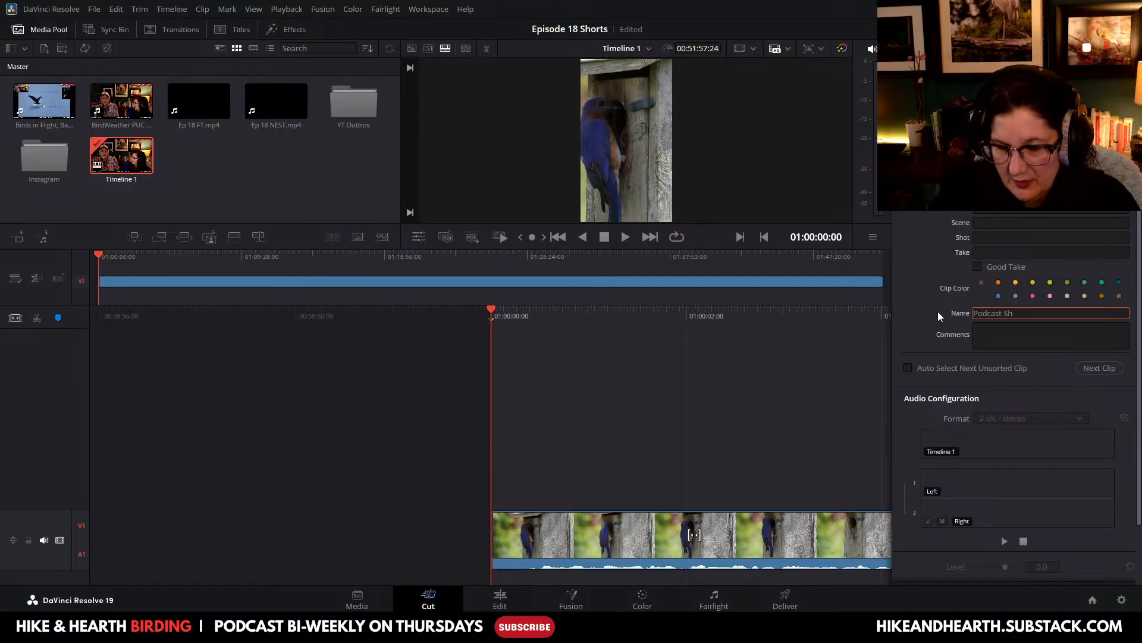
text(ort)
key(Return)
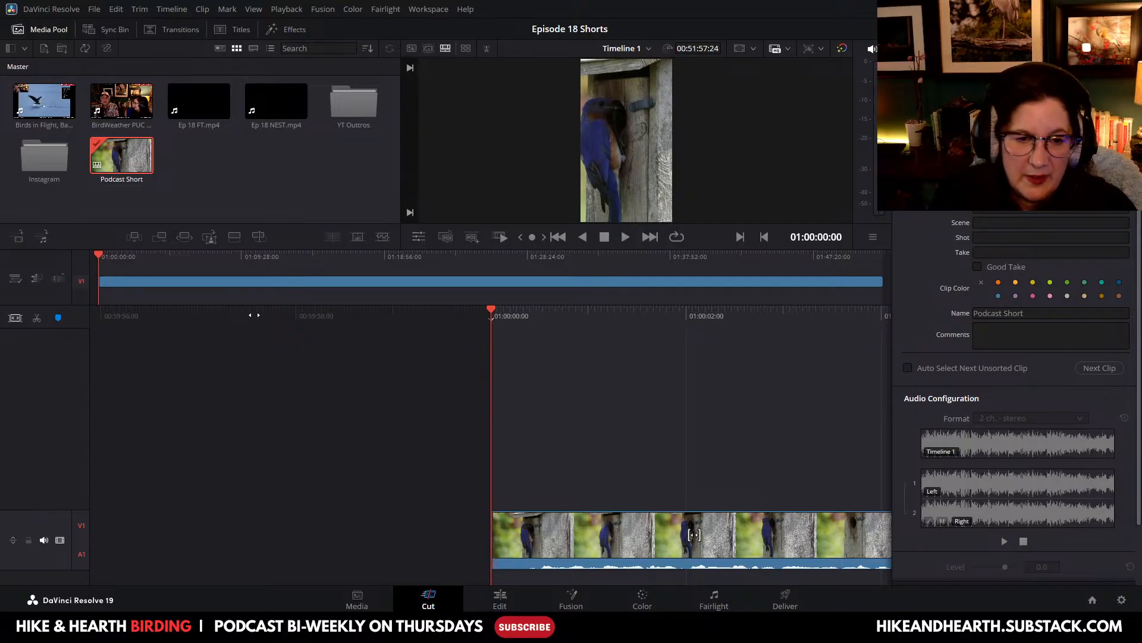
Step: On the Edit page, split the episode clip at 01:00:31:29, just before the intro graphics, and delete everything after the cut
click(483, 597)
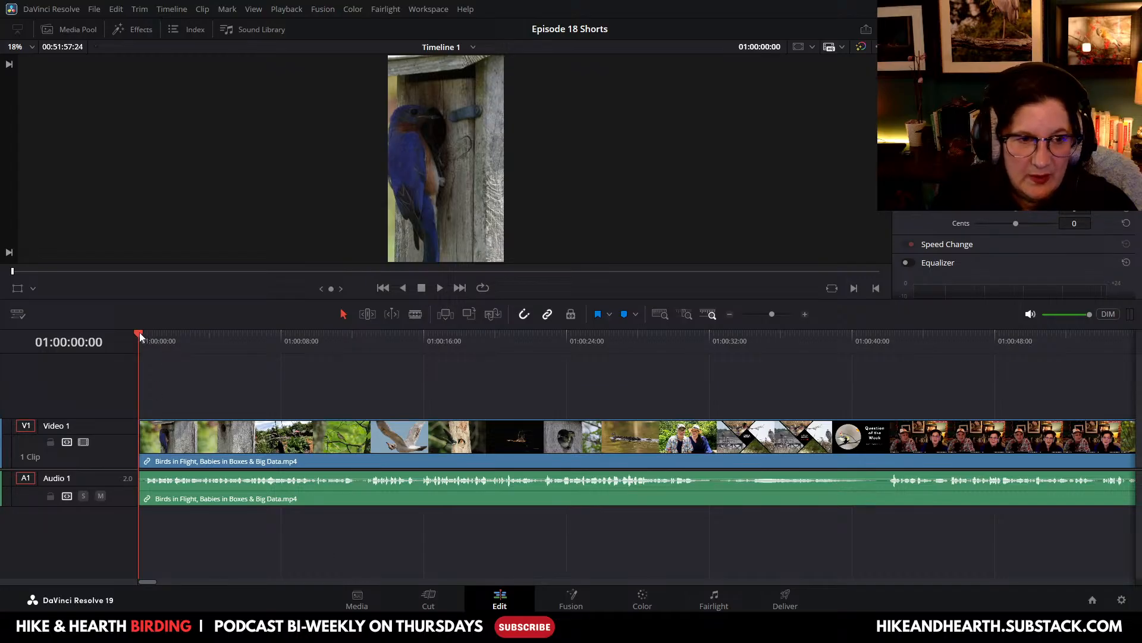
drag(139, 332, 685, 394)
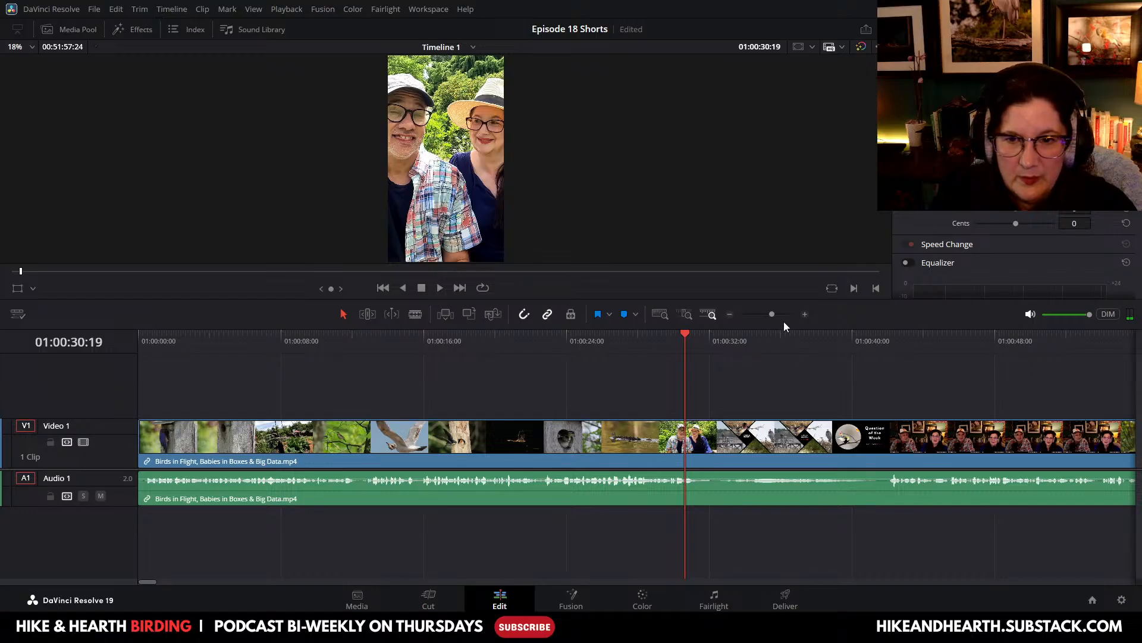
click(804, 314)
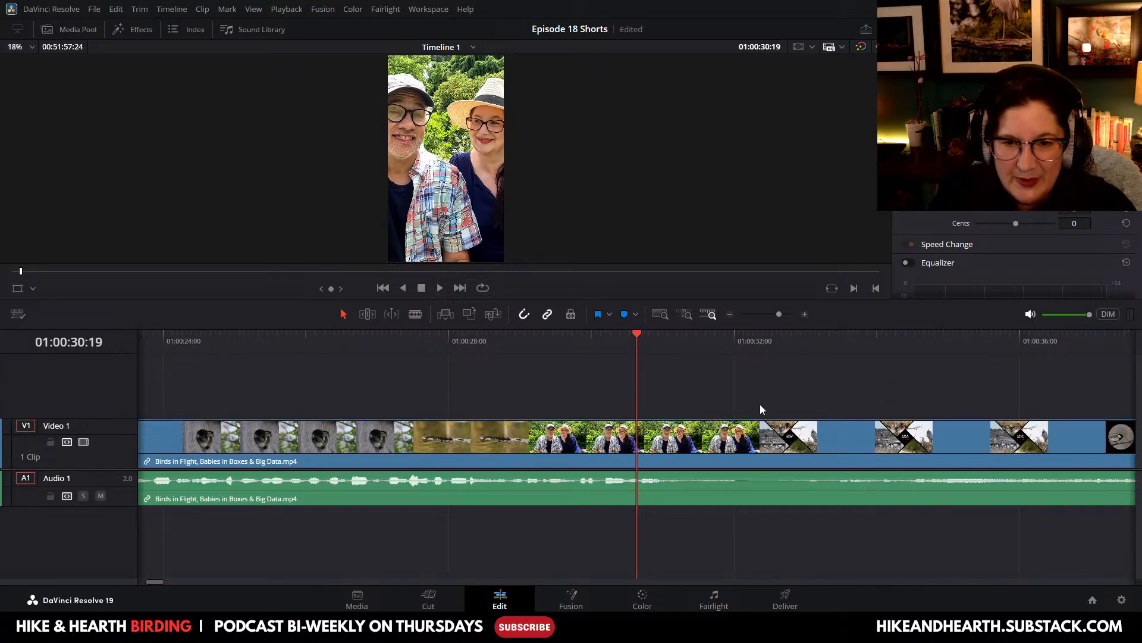
drag(642, 343, 722, 345)
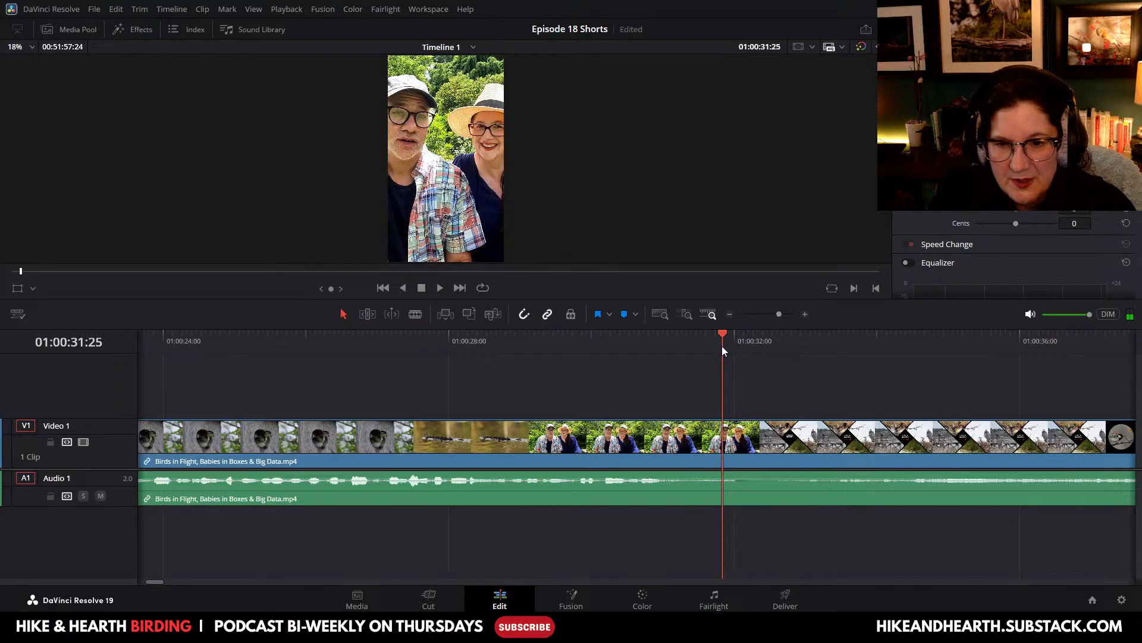
click(415, 314)
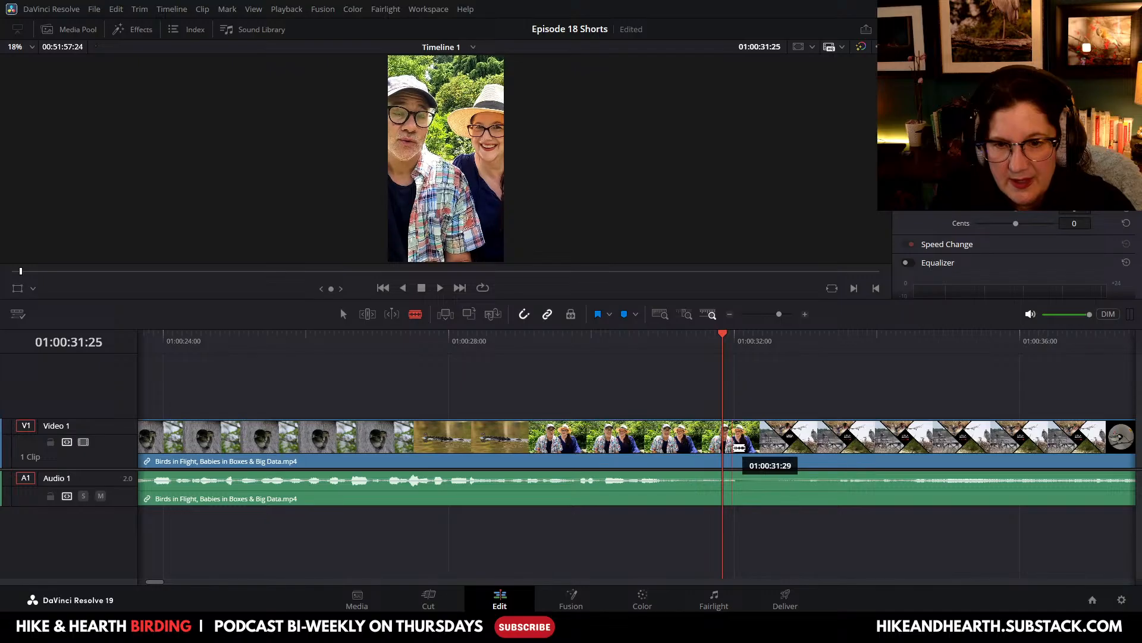
key(j)
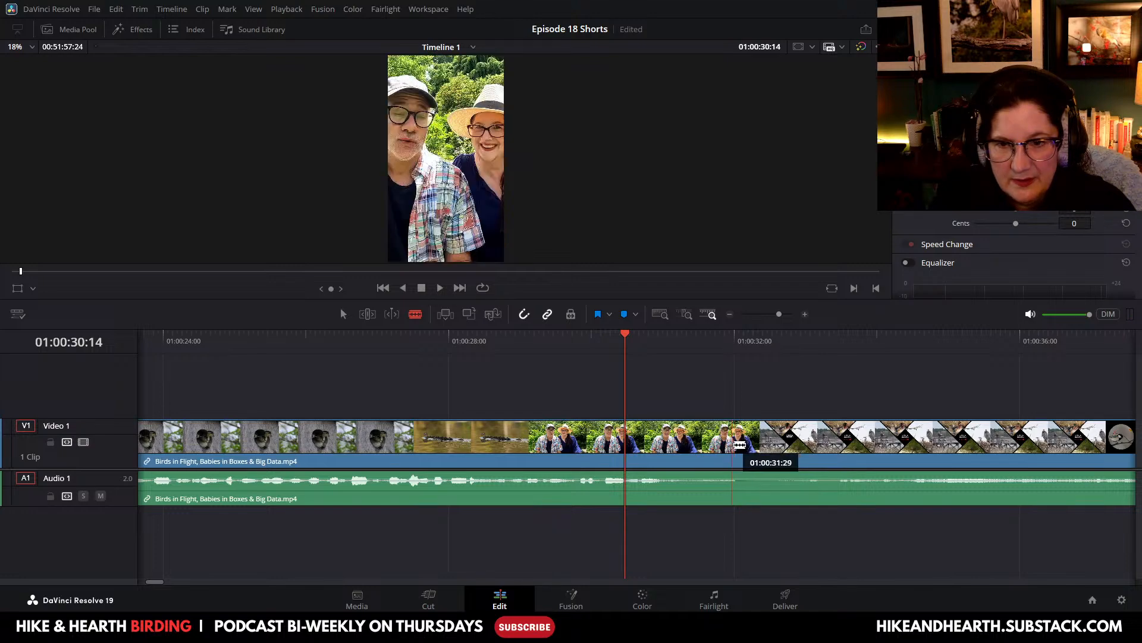
click(804, 314)
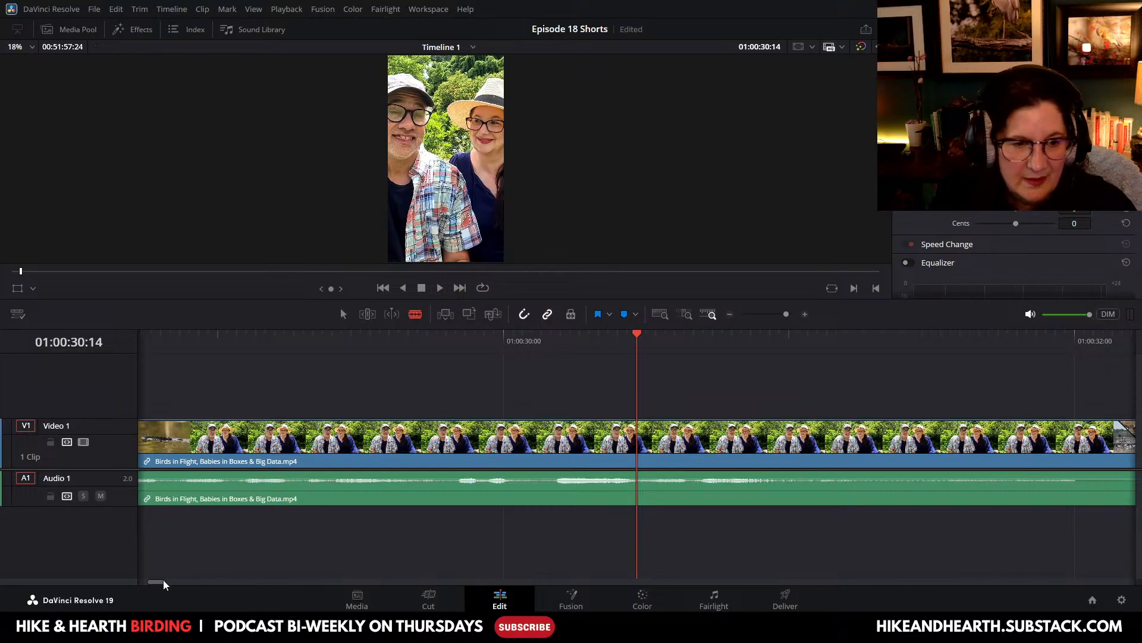
drag(152, 581, 154, 581)
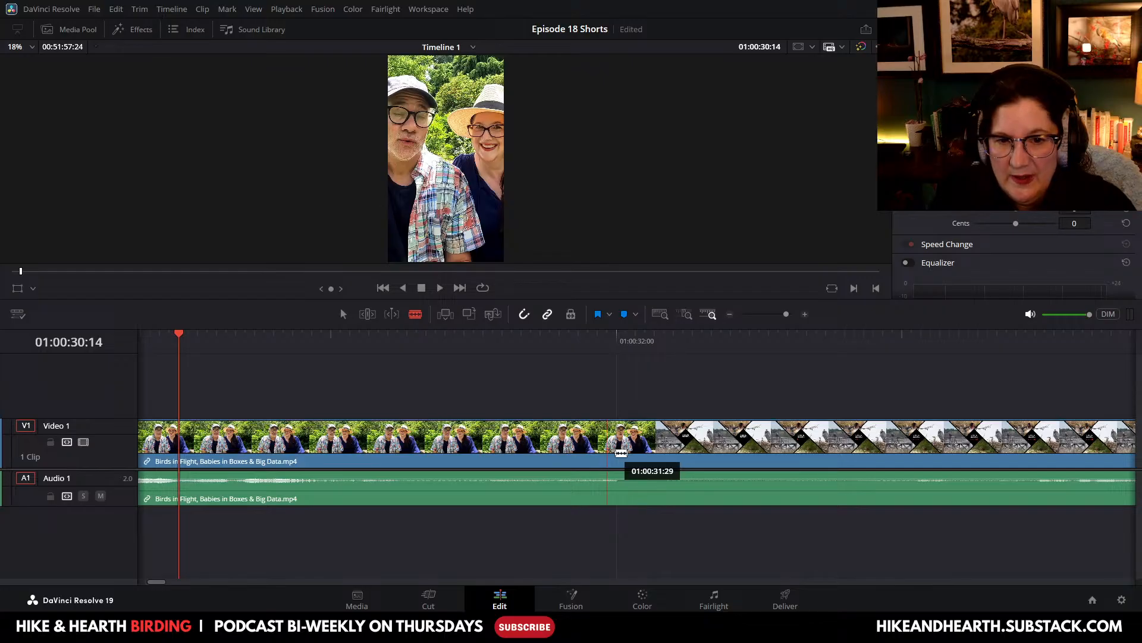
click(607, 453)
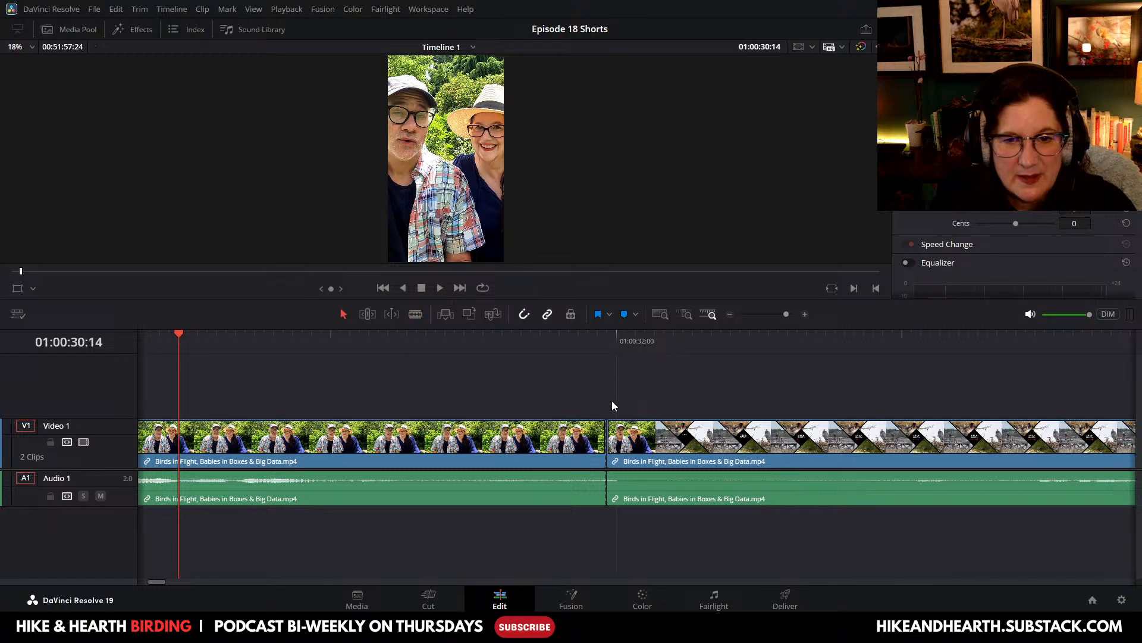
right_click(664, 435)
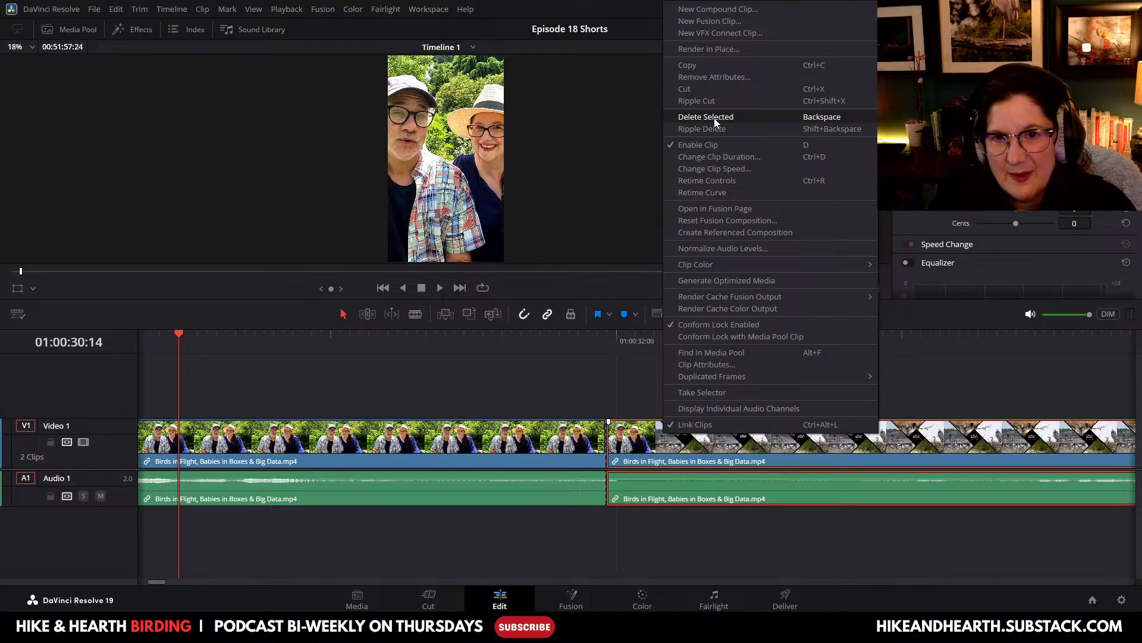
click(707, 117)
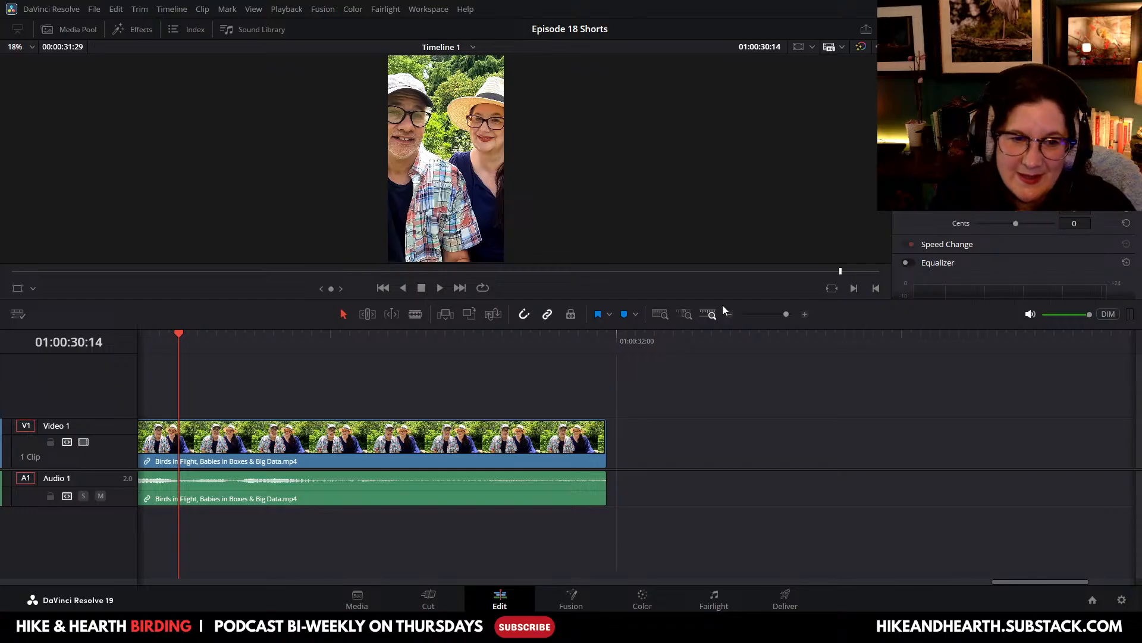
Step: Normalize the trimmed clip's audio levels with the YouTube mode and play it back from the start to check it
drag(178, 335, 102, 355)
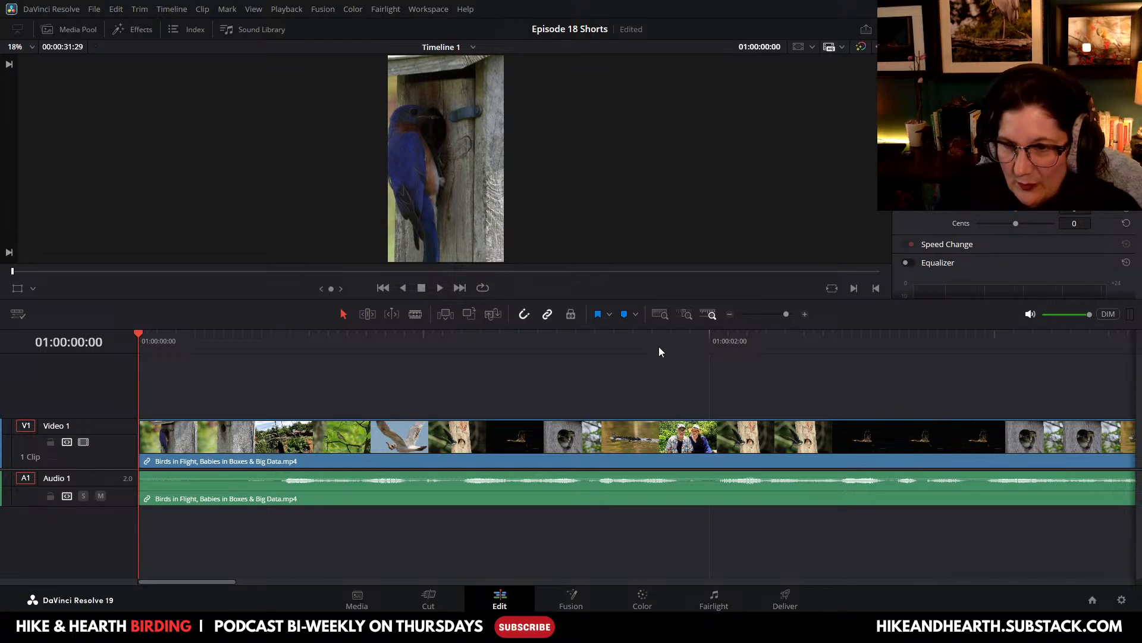
click(409, 438)
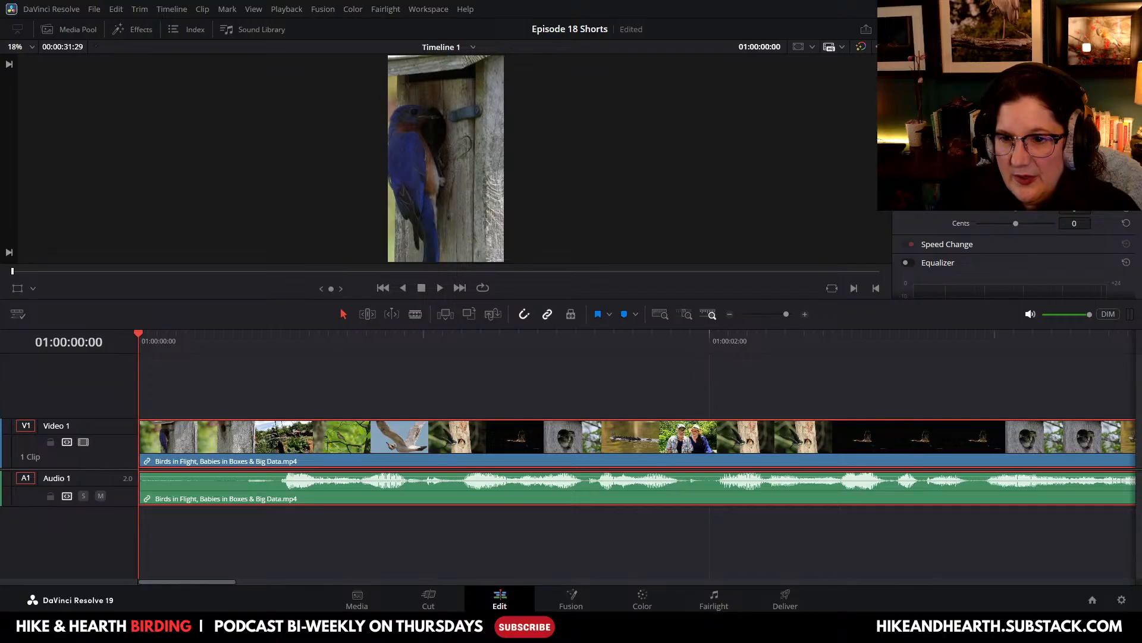
right_click(503, 439)
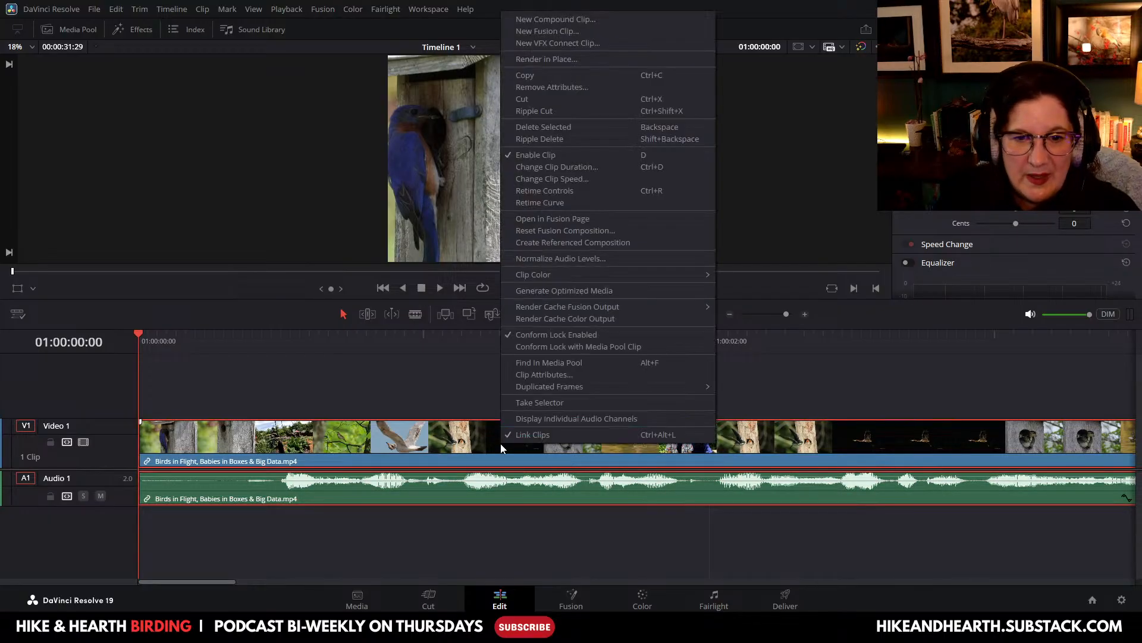
click(554, 259)
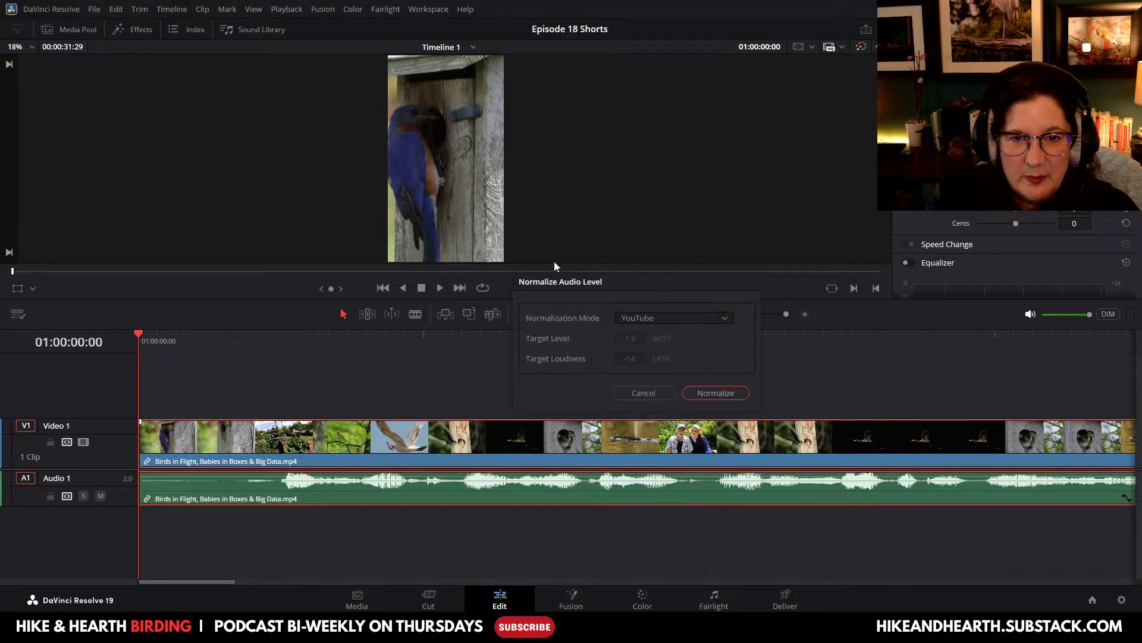
click(714, 393)
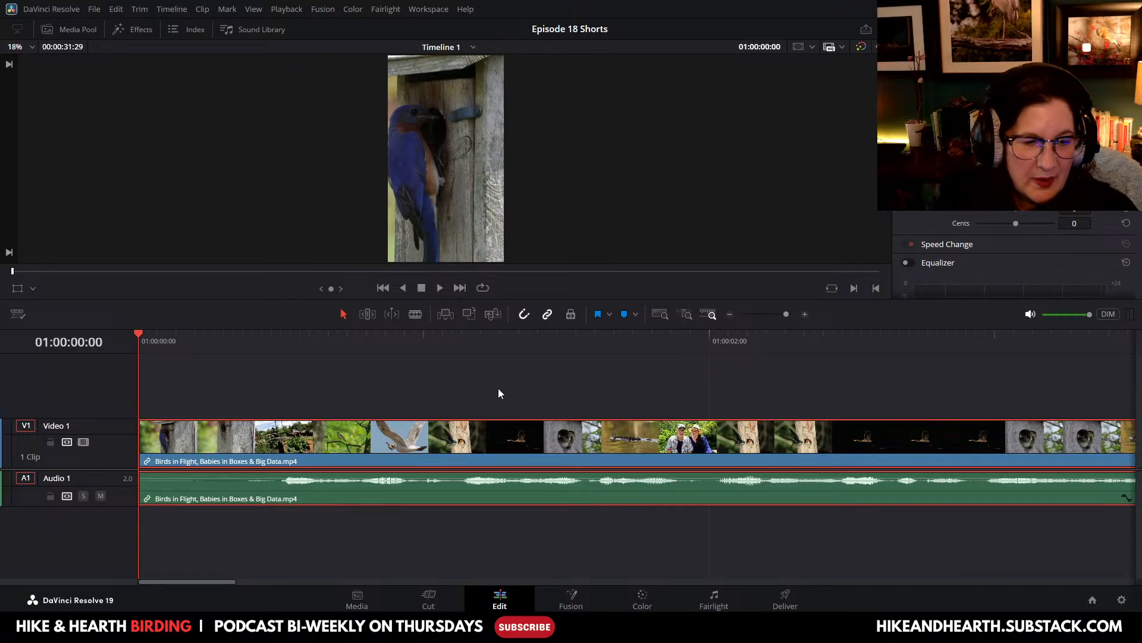
click(440, 288)
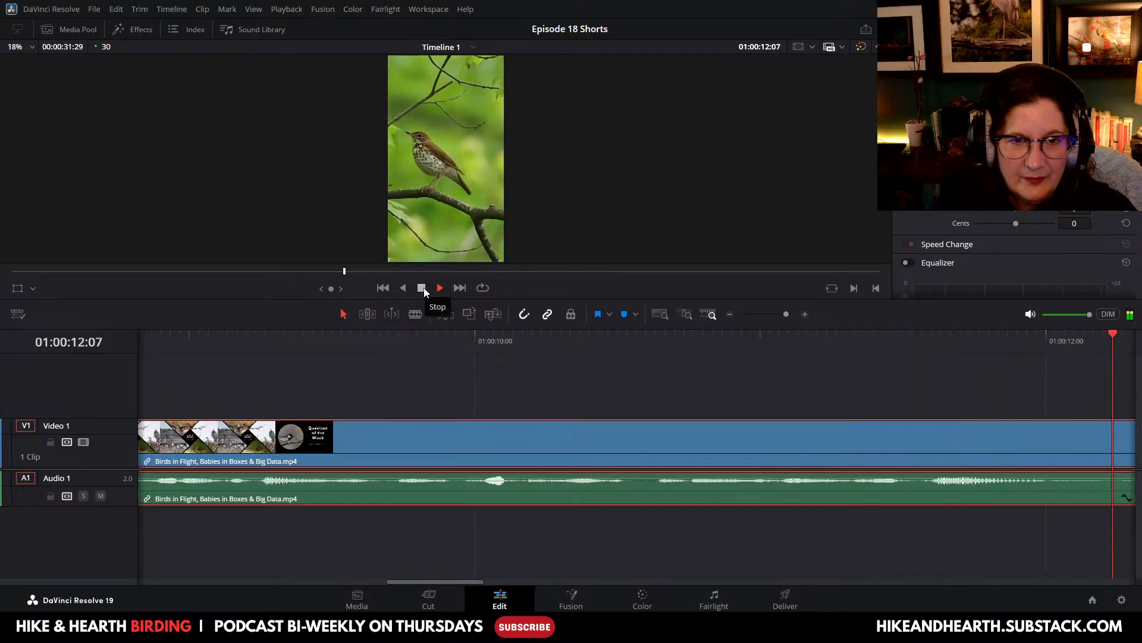
click(731, 313)
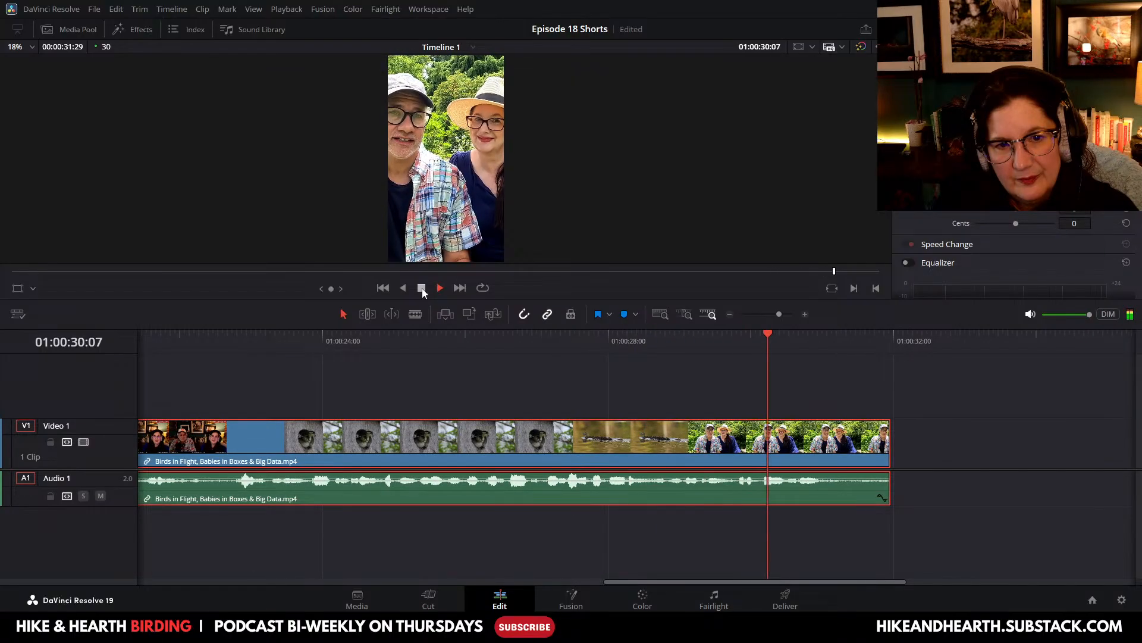
Step: Stop playback and scrub the short's timeline to find where the flying gull shot begins
click(421, 288)
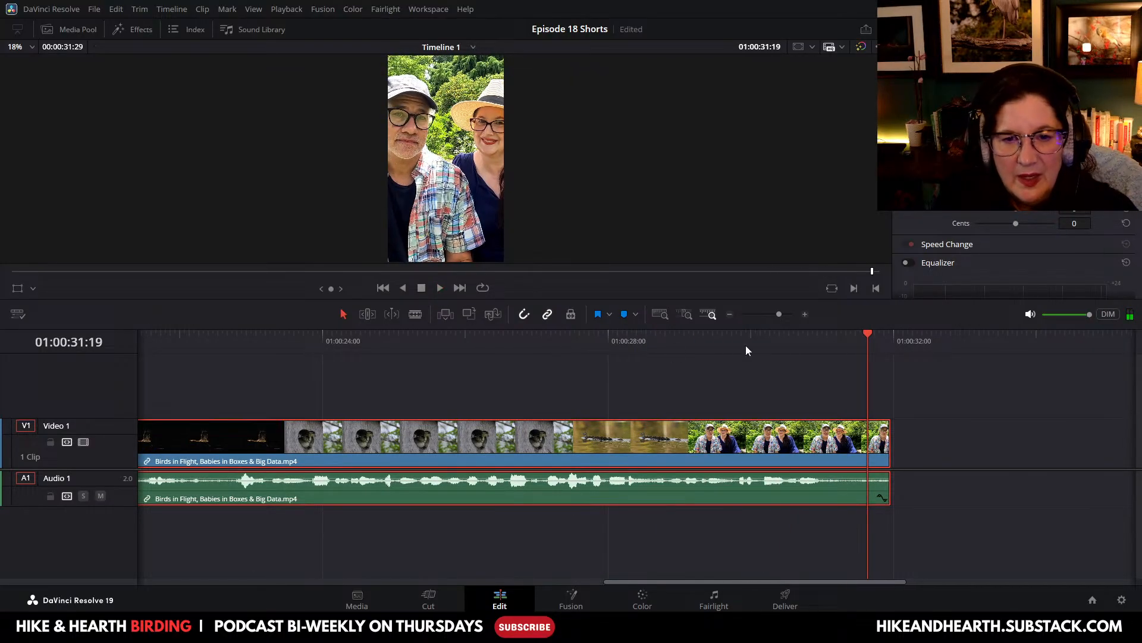
drag(867, 335, 184, 377)
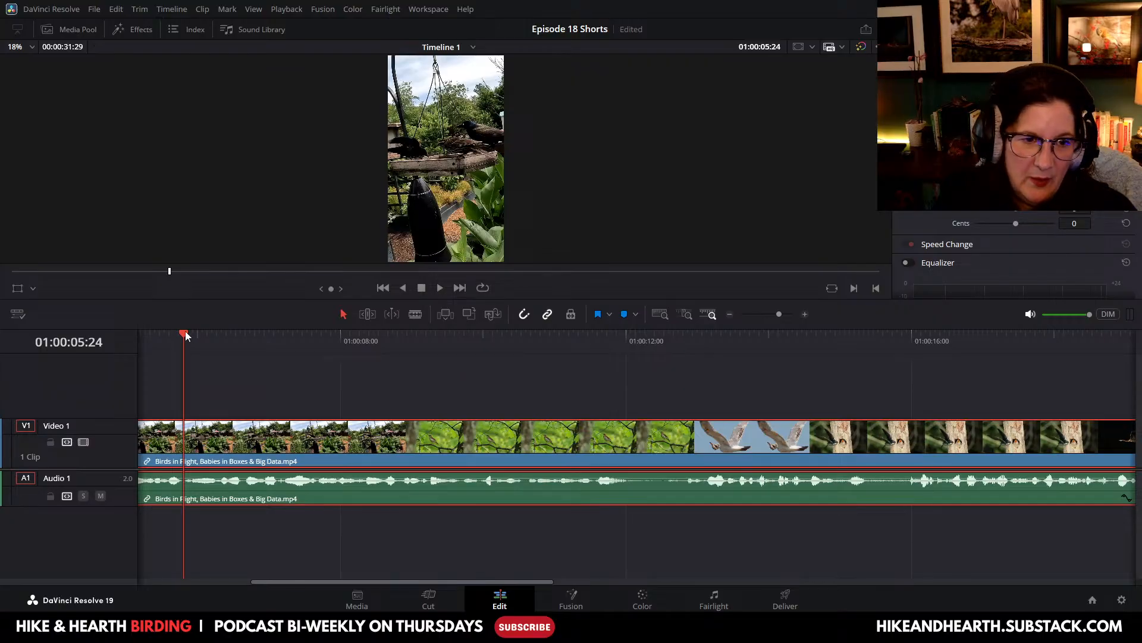
drag(186, 336, 820, 370)
drag(409, 582, 561, 587)
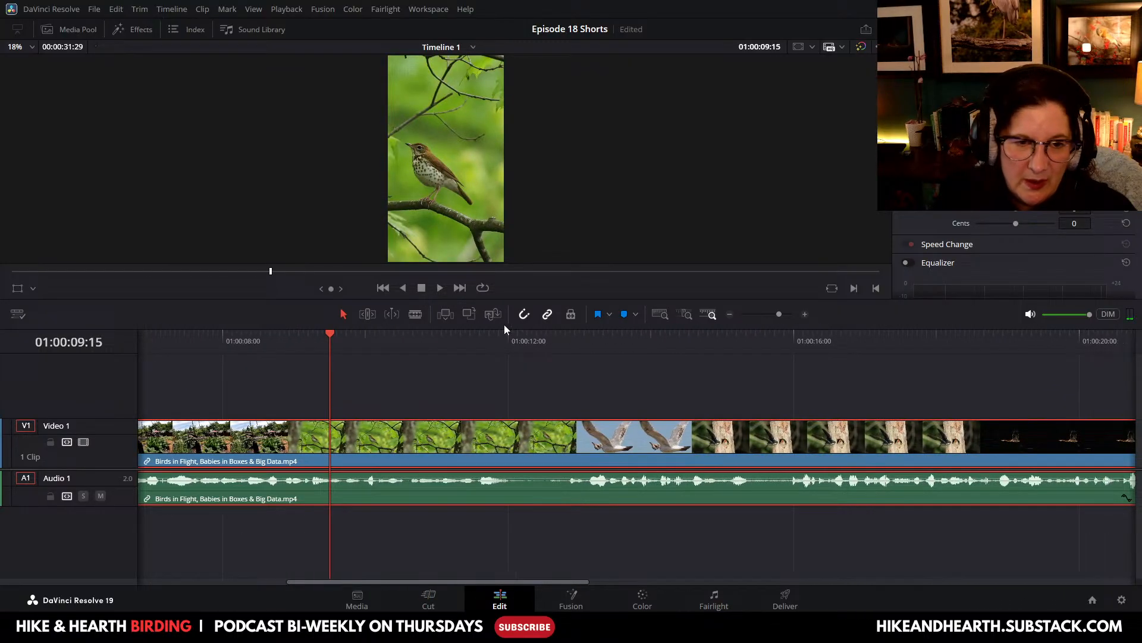
drag(331, 330, 588, 356)
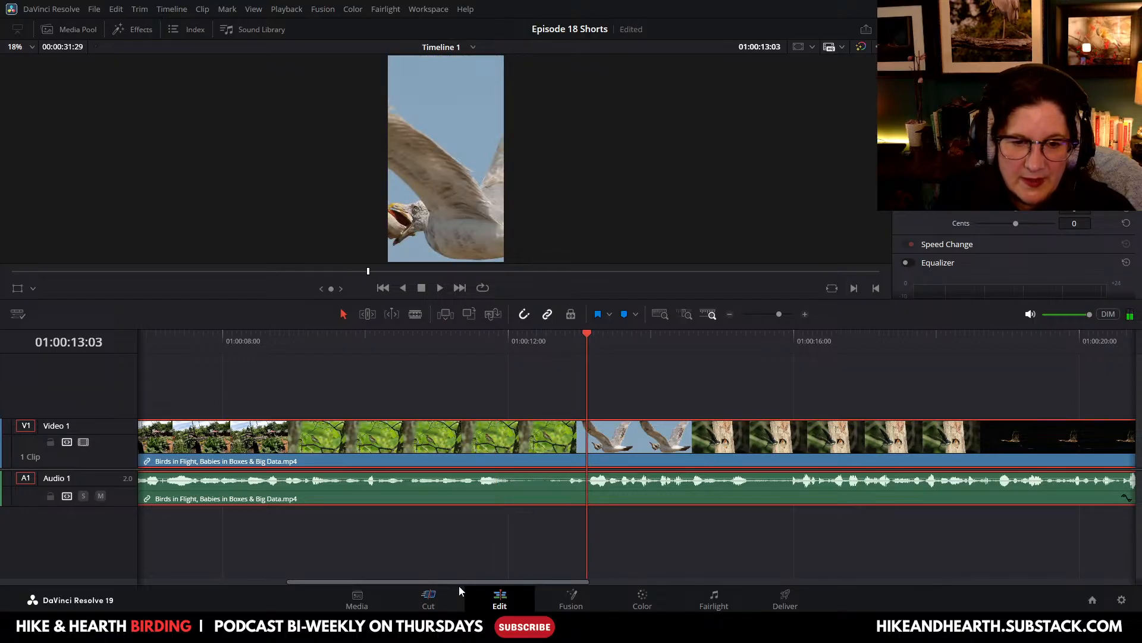
scroll(459, 586, right, 5)
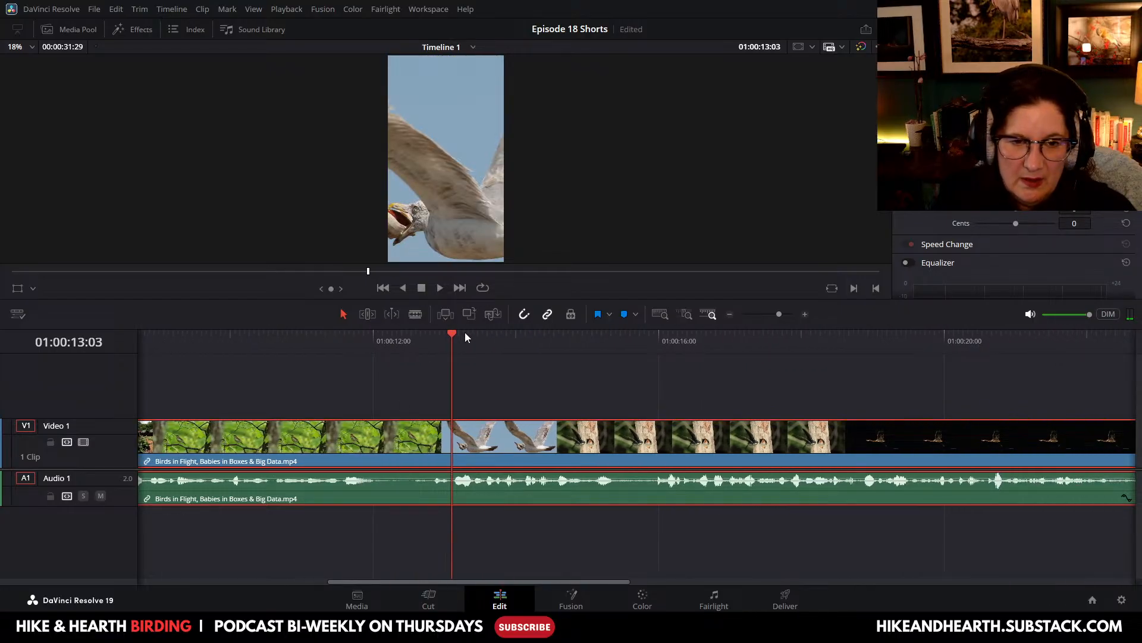
drag(452, 336, 429, 337)
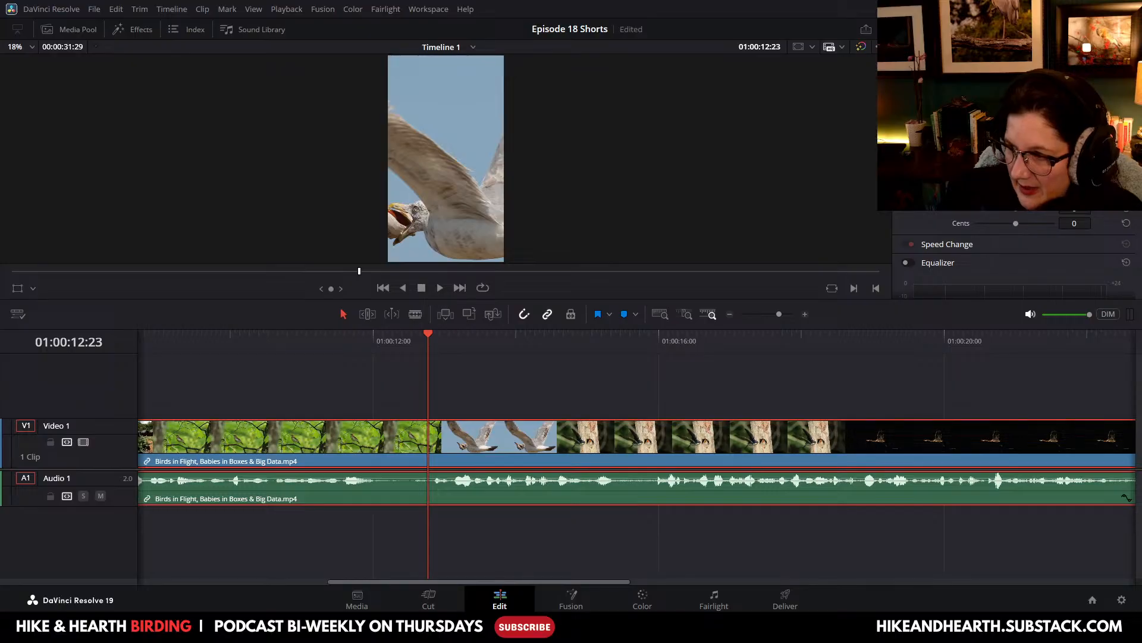
Step: Add the image IMG_9935gullwith shell.jpg to Video 2 above the gull shot and select it
drag(804, 237, 445, 392)
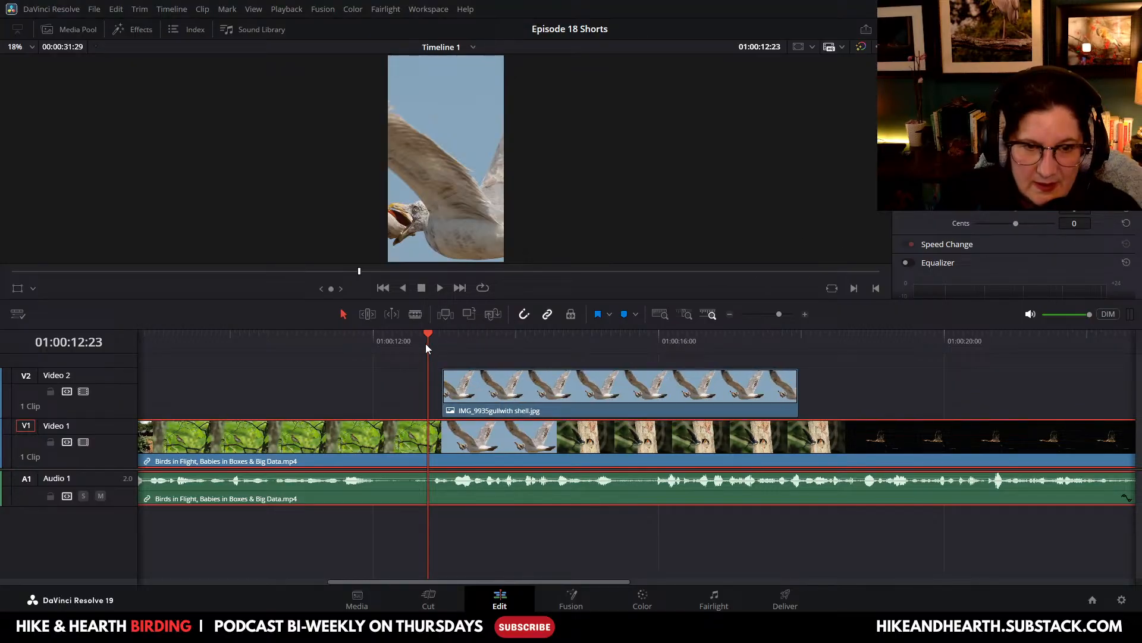
drag(430, 326, 464, 341)
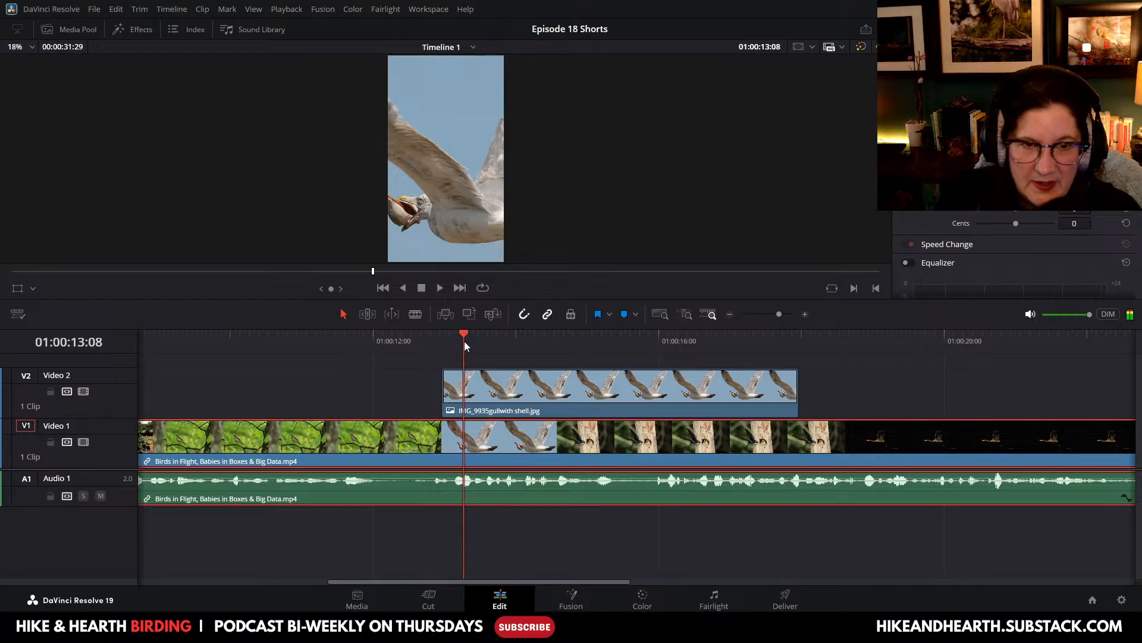
click(498, 394)
mouse_move(498, 393)
mouse_down()
mouse_move(509, 394)
mouse_move(495, 395)
mouse_up()
Step: Try scaling and repositioning the IMG_9935gullwith shell.jpg image to fill the vertical frame, and delete it from Video 2
drag(1006, 115, 948, 114)
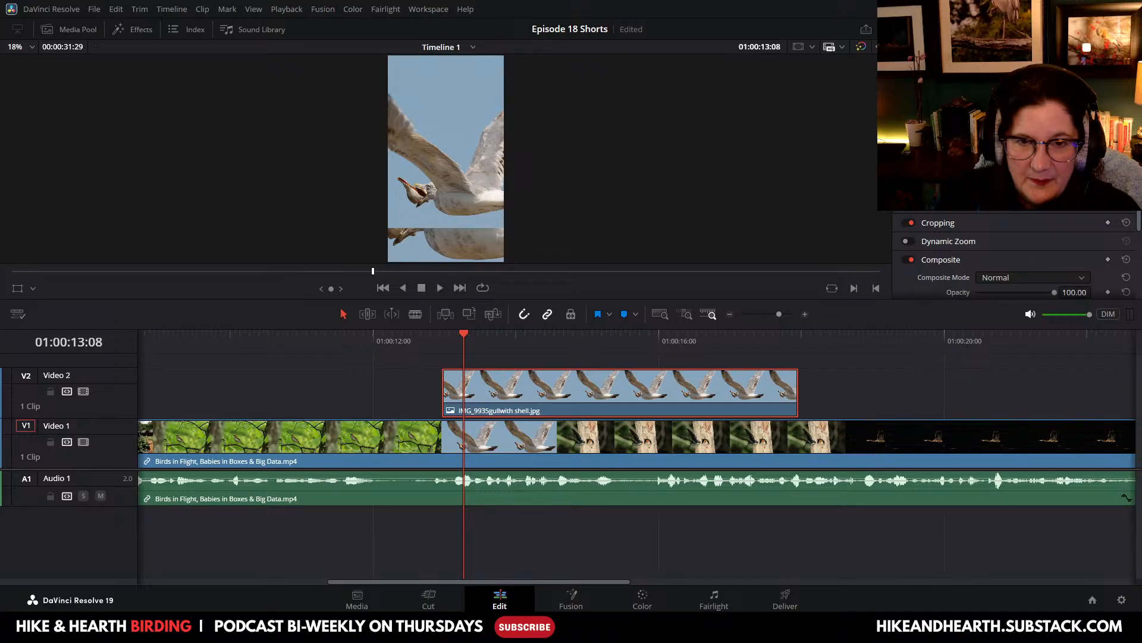
click(1107, 114)
drag(1075, 129, 888, 129)
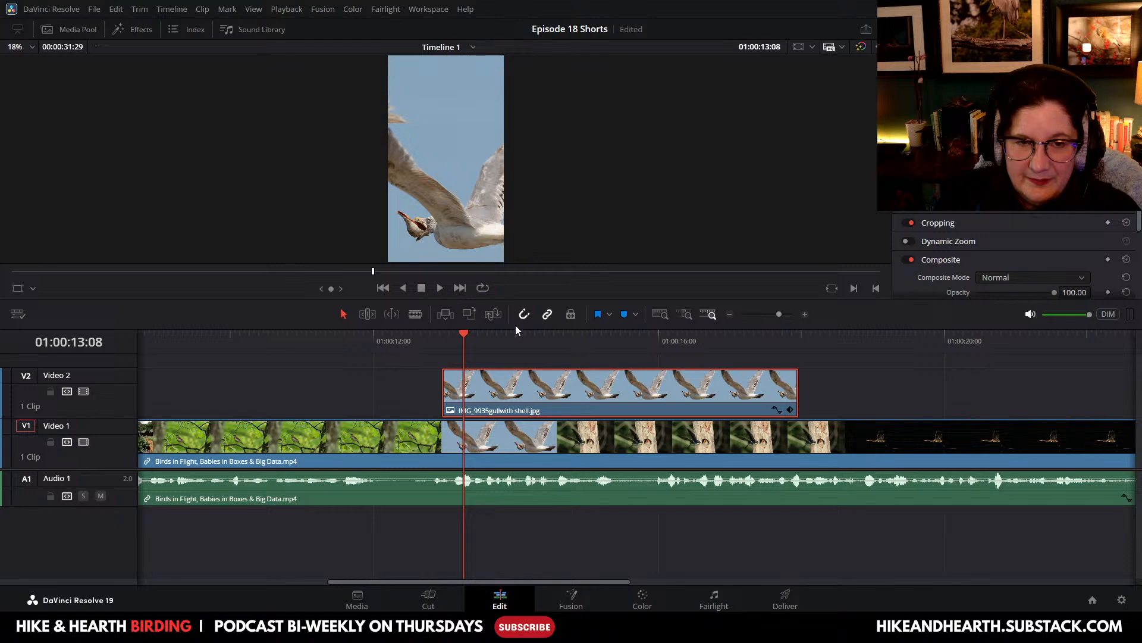
key(ctrl+s)
drag(1075, 130, 1131, 129)
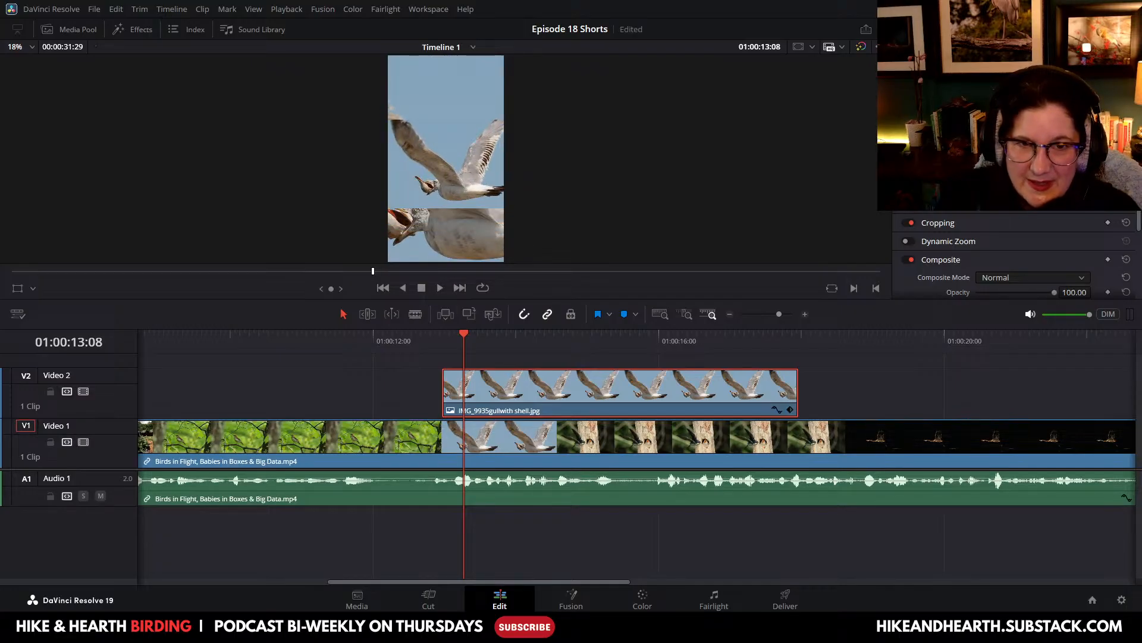
drag(1005, 114, 1056, 114)
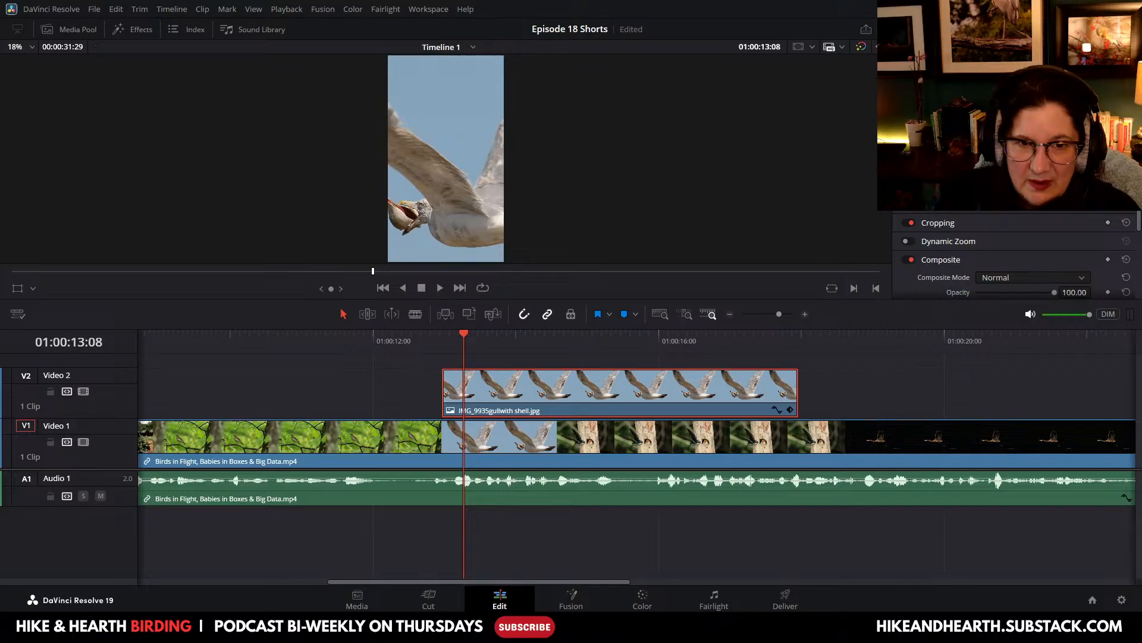
right_click(652, 387)
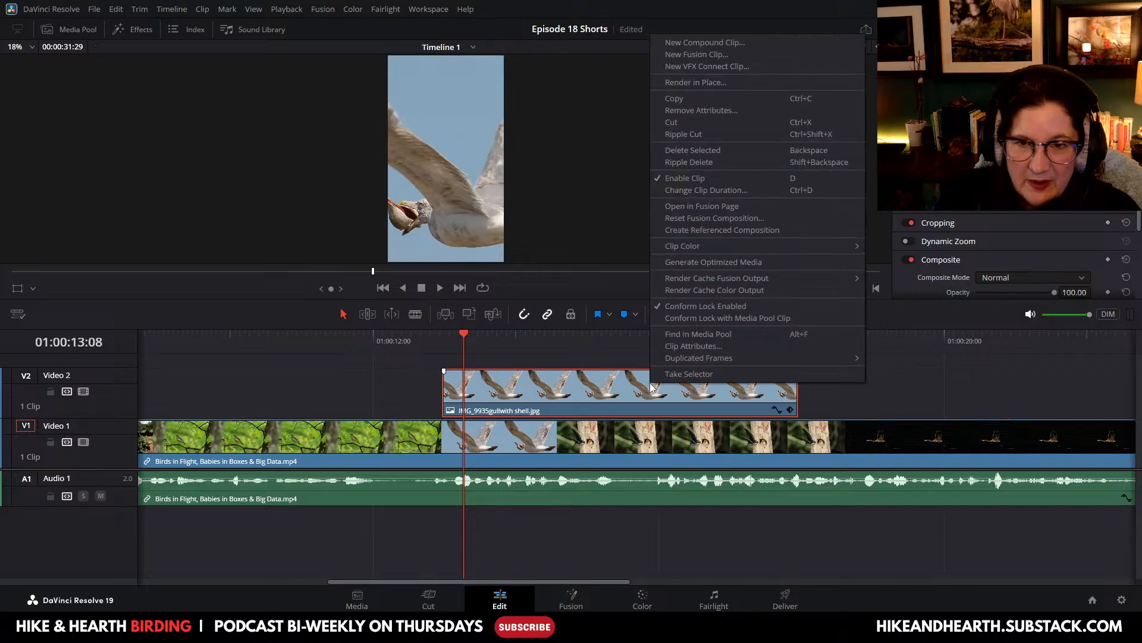
click(710, 151)
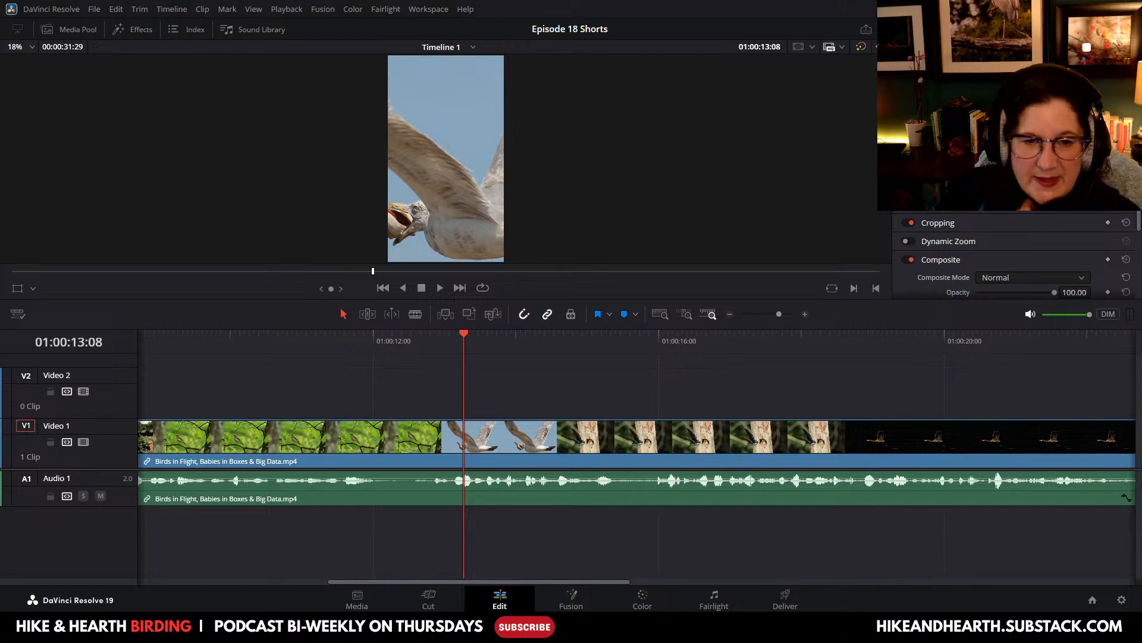
Step: Add the image IMG_9935_tight.jpg to Video 2, lined up with the start of the gull shot on Video 1
drag(1140, 374, 546, 401)
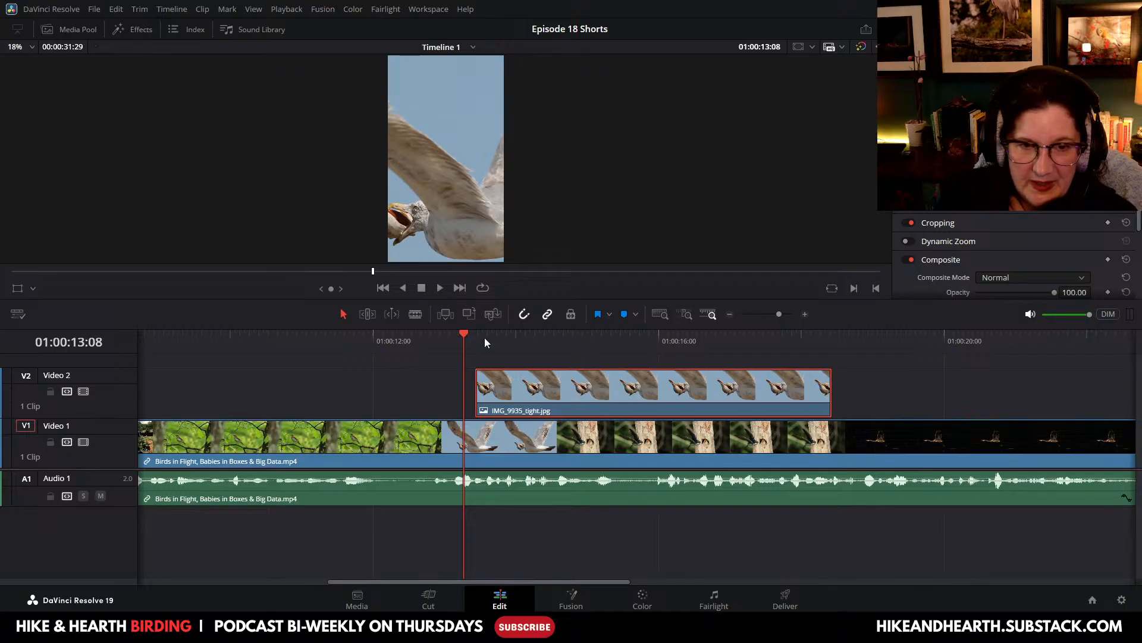
drag(464, 336, 429, 344)
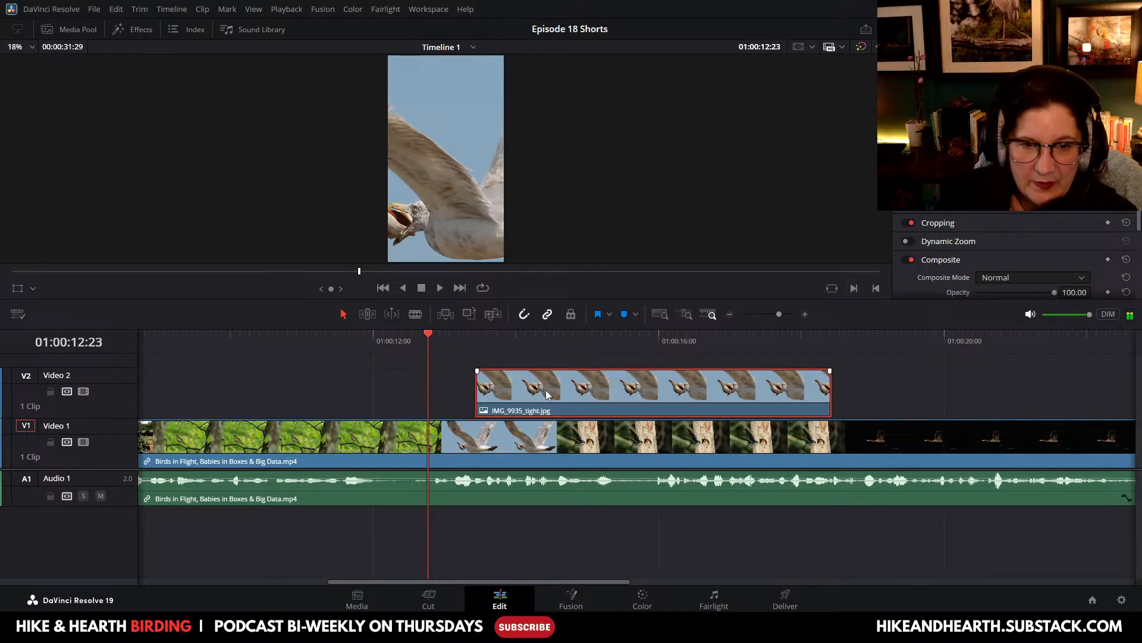
drag(545, 391, 512, 397)
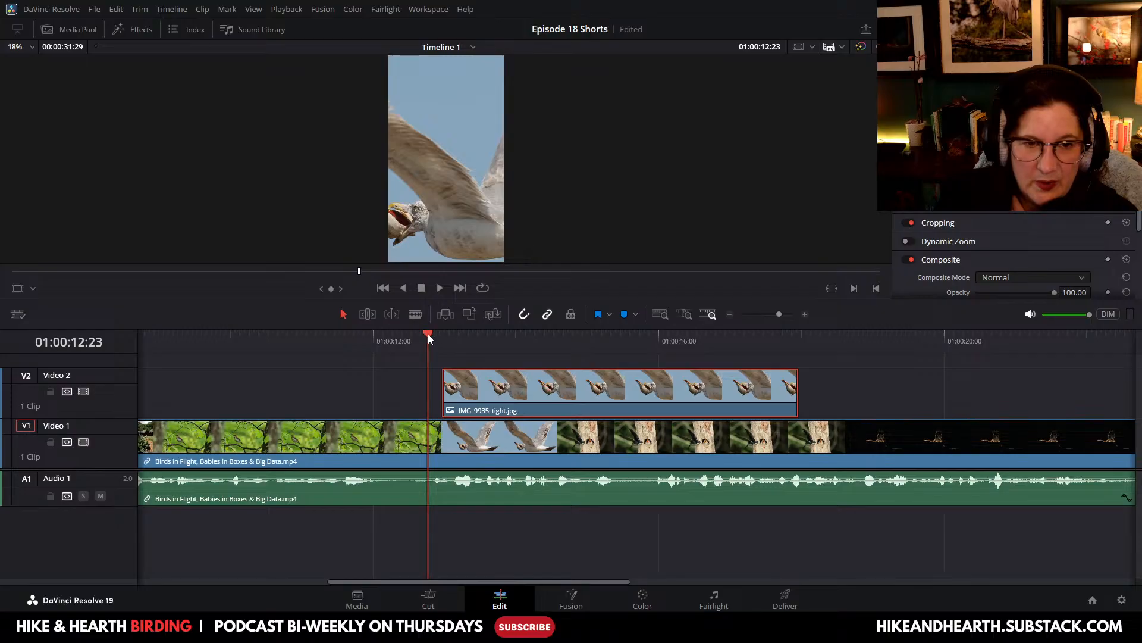
drag(427, 334, 458, 343)
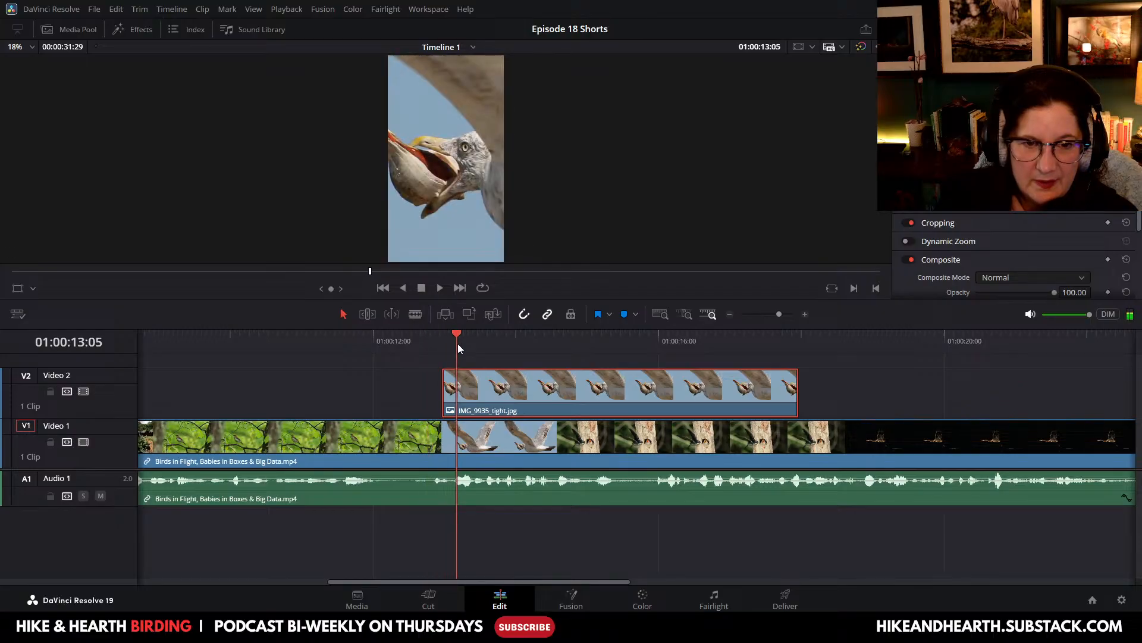
drag(494, 393, 487, 390)
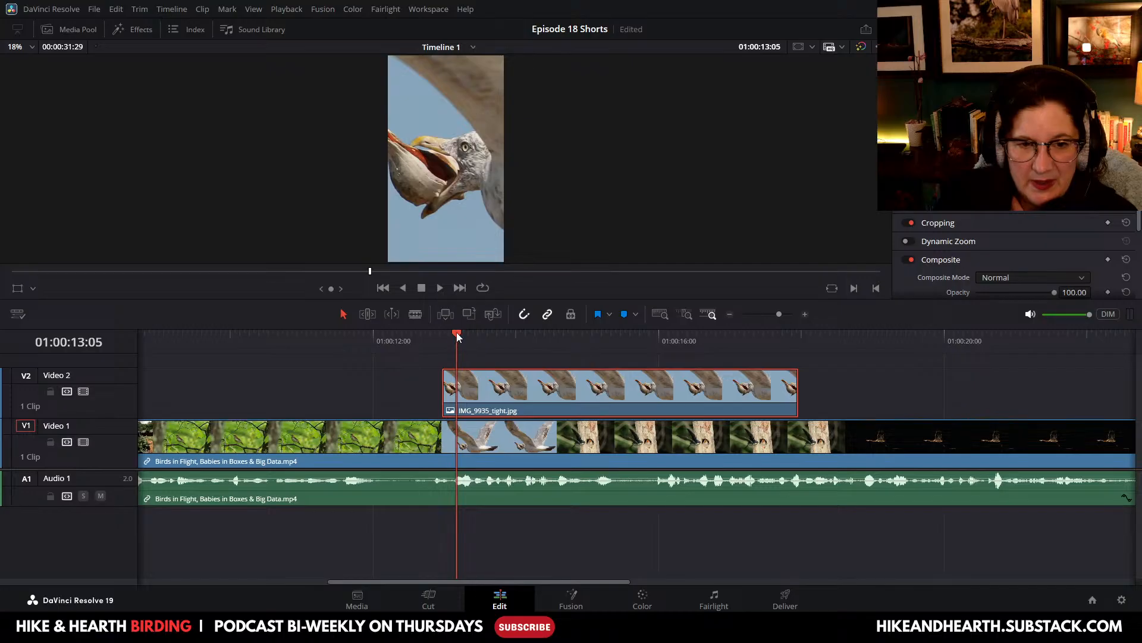
Step: Move the IMG_9935_tight.jpg clip earlier so it starts at 01:00:12:21, and play back the transition into and through it
drag(456, 333, 409, 343)
click(440, 288)
click(421, 287)
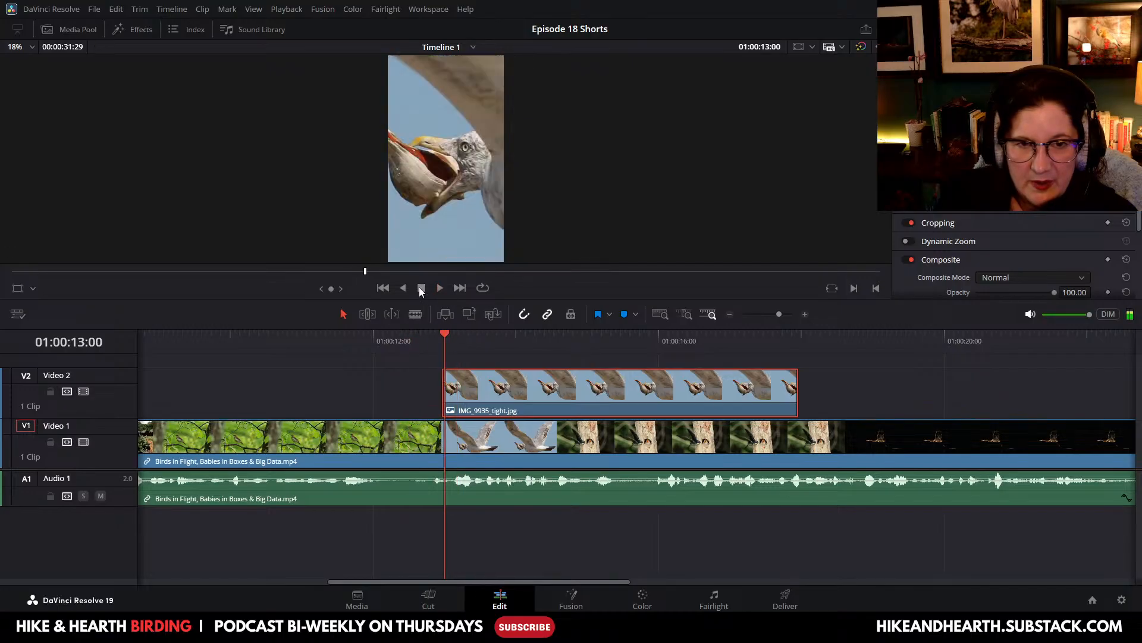
drag(445, 333, 381, 345)
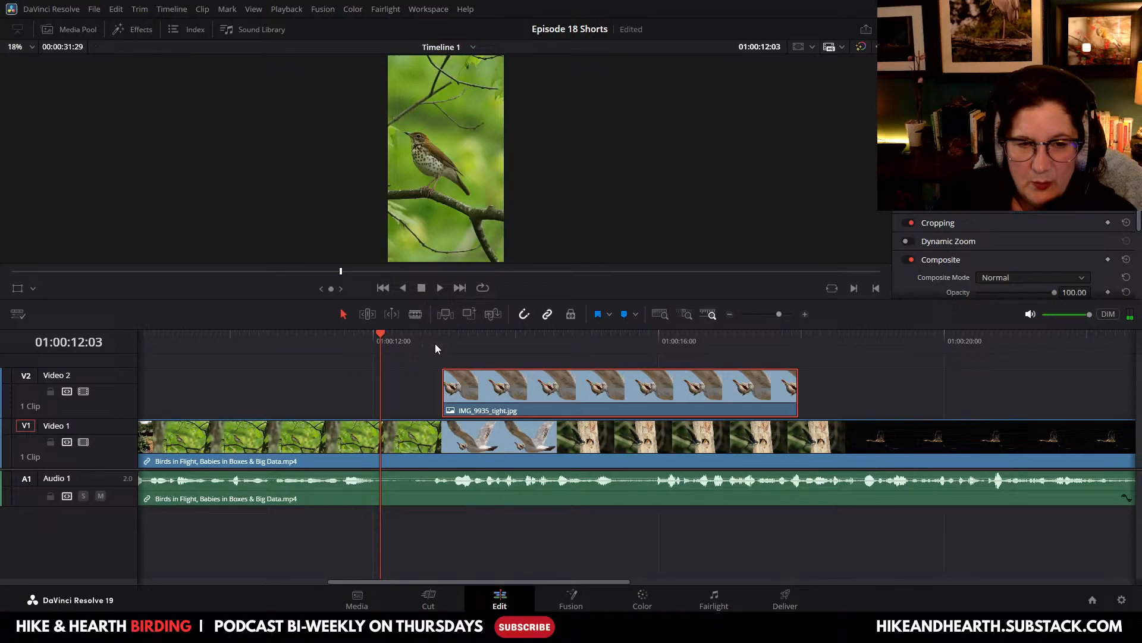
drag(382, 333, 422, 338)
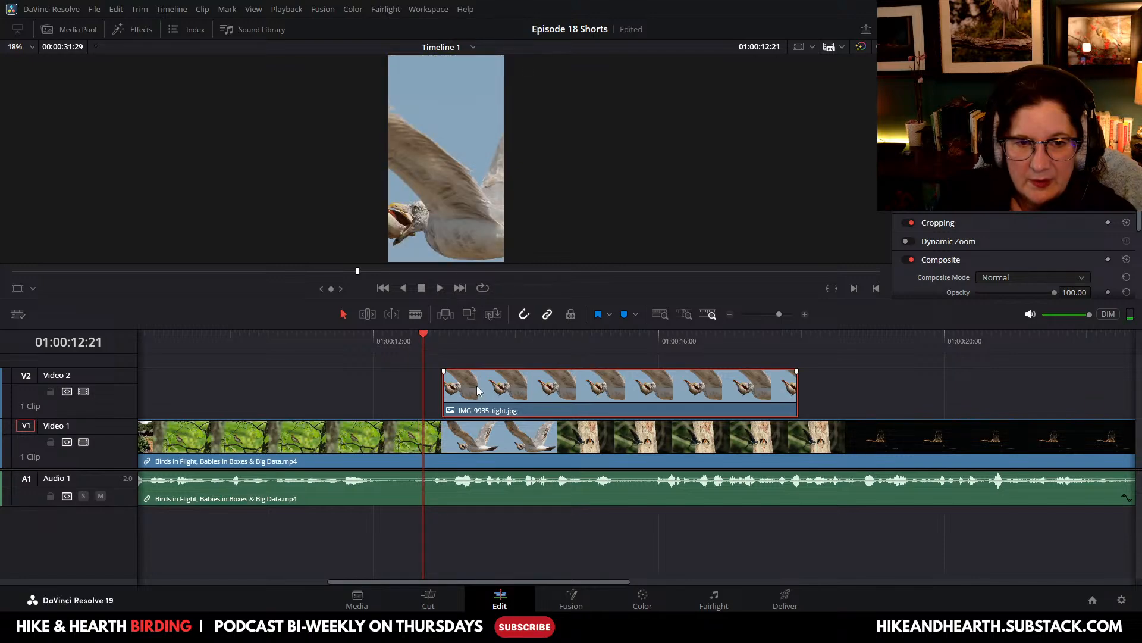
drag(477, 390, 456, 388)
drag(423, 335, 419, 335)
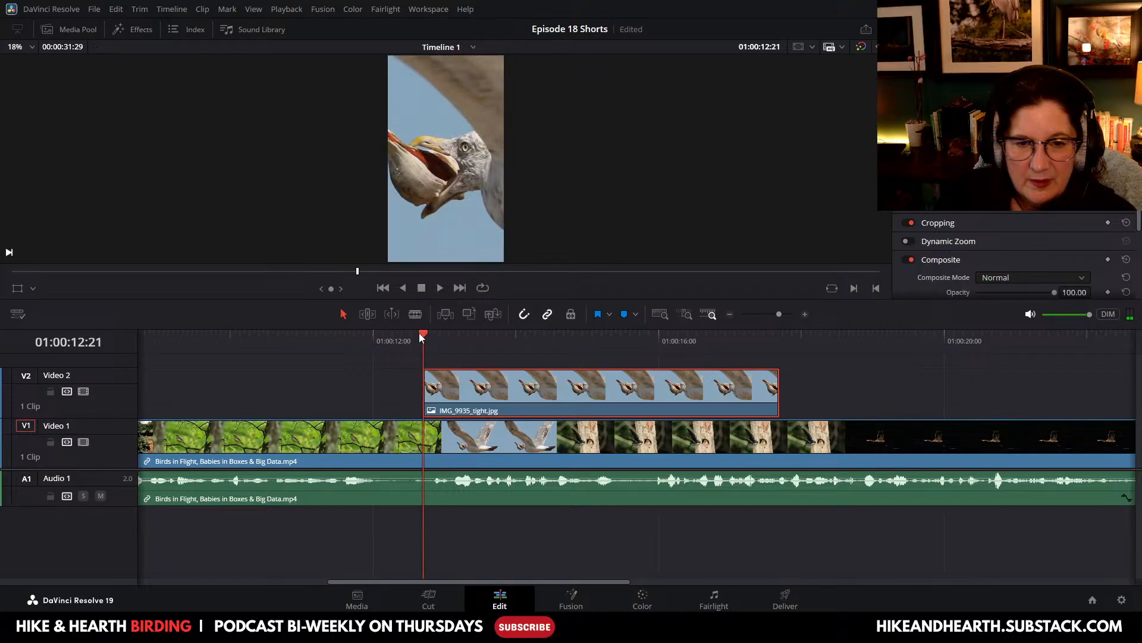
click(441, 290)
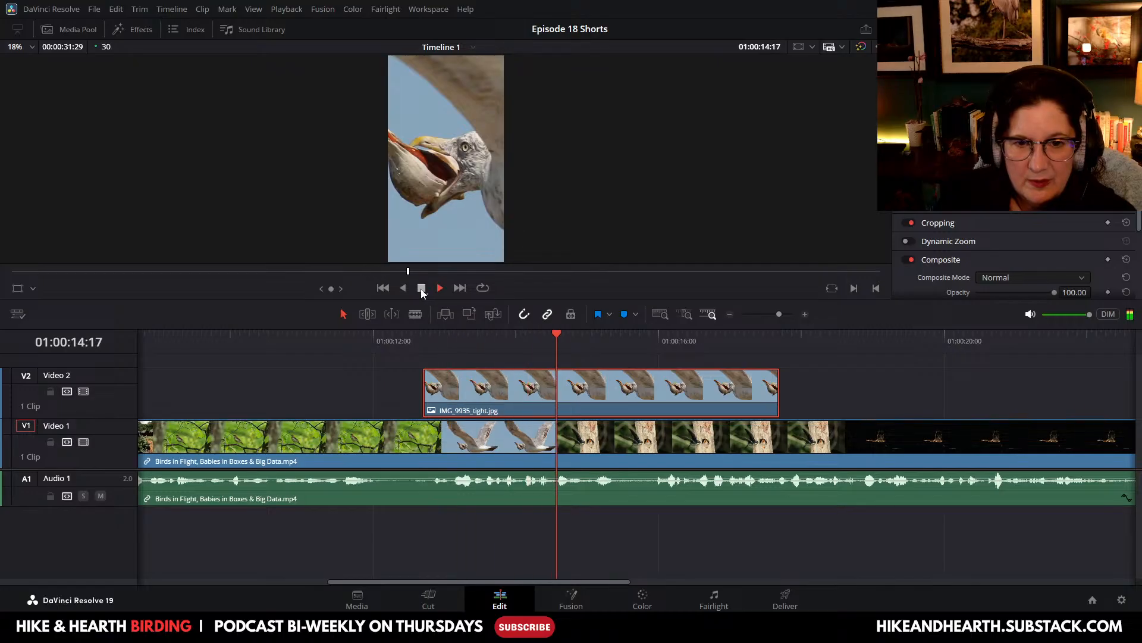
click(422, 289)
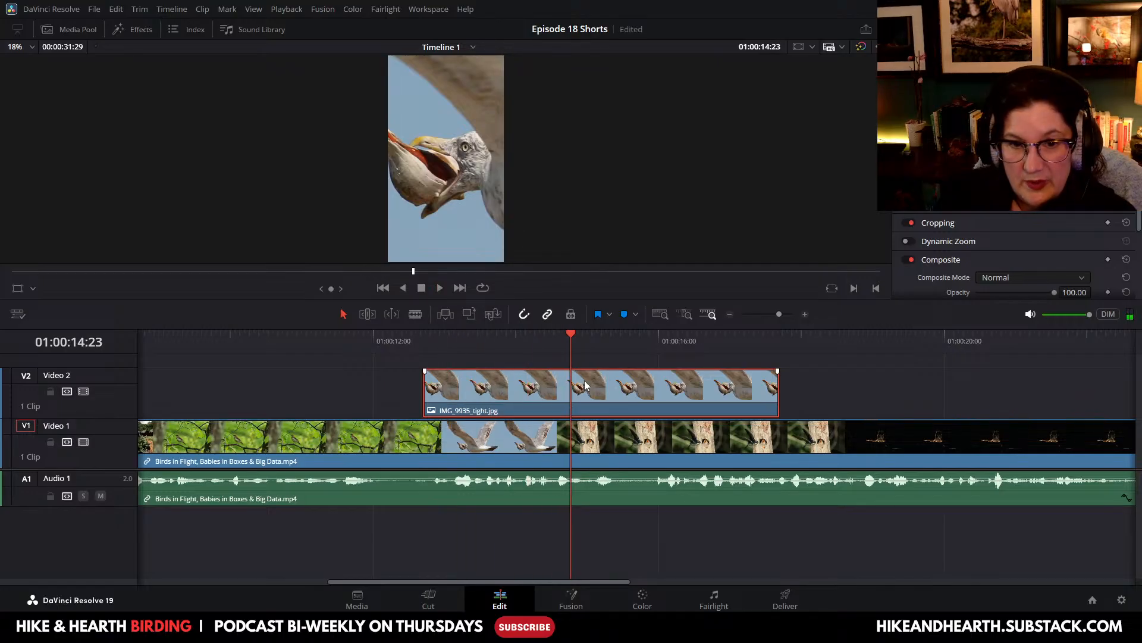
Step: Split the IMG_9935_tight.jpg clip near the end of the gull shot and delete the part after the cut
drag(569, 333, 524, 344)
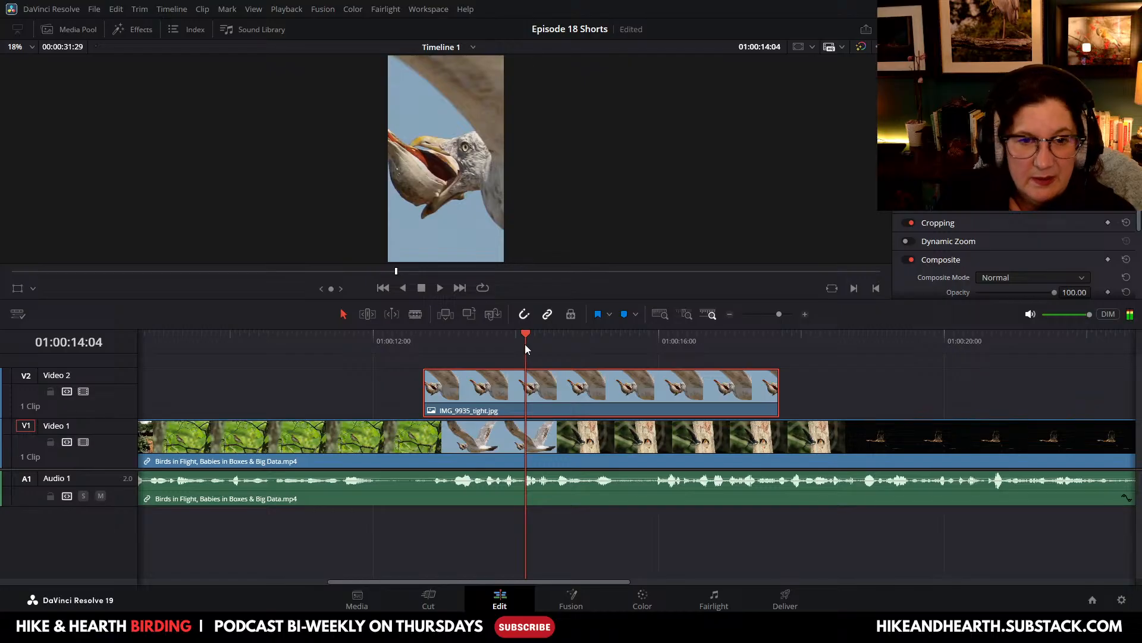
click(559, 384)
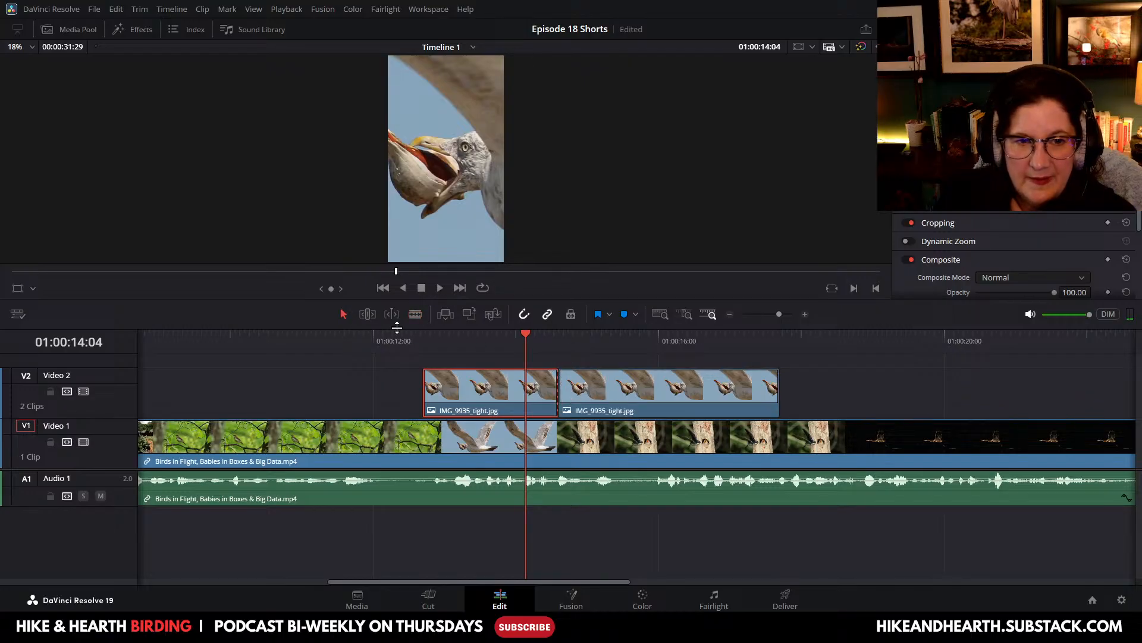
click(611, 395)
right_click(611, 395)
click(671, 171)
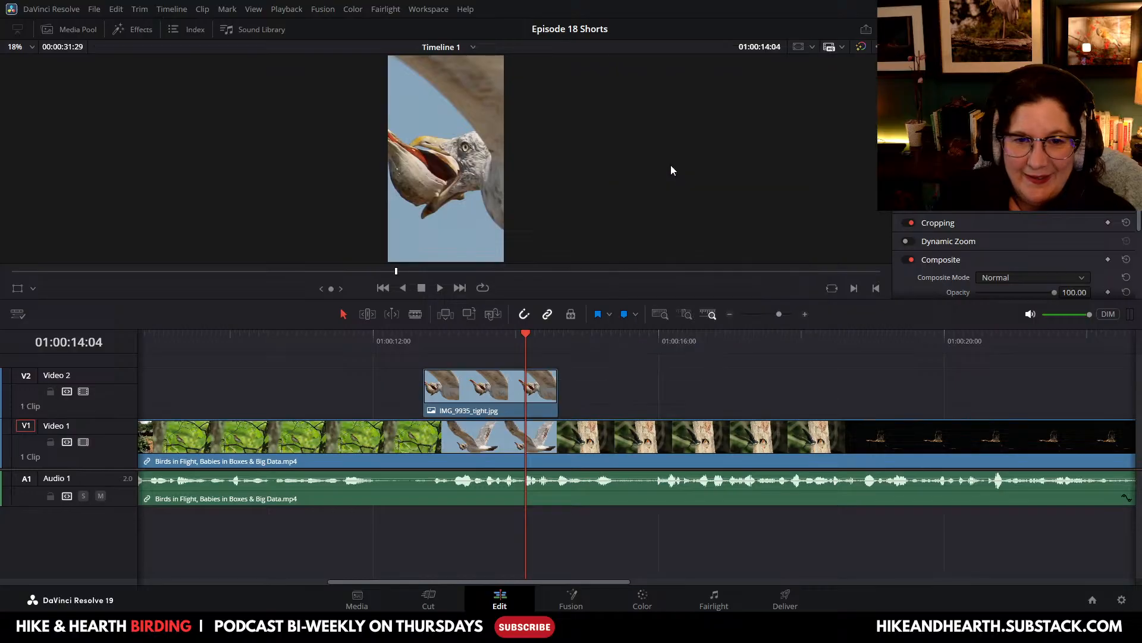
Step: Extend the end of the IMG_9935_tight.jpg clip in small increments to about 01:00:15, playing back the transition to the tree cavity shot
drag(528, 333, 609, 348)
click(552, 390)
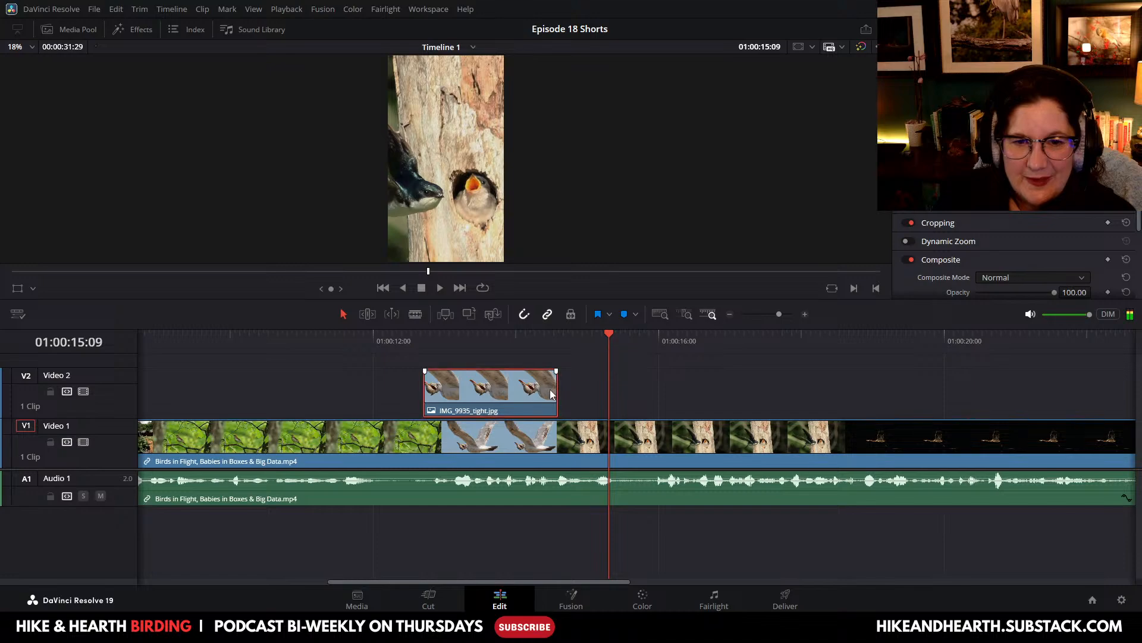
drag(559, 390, 561, 390)
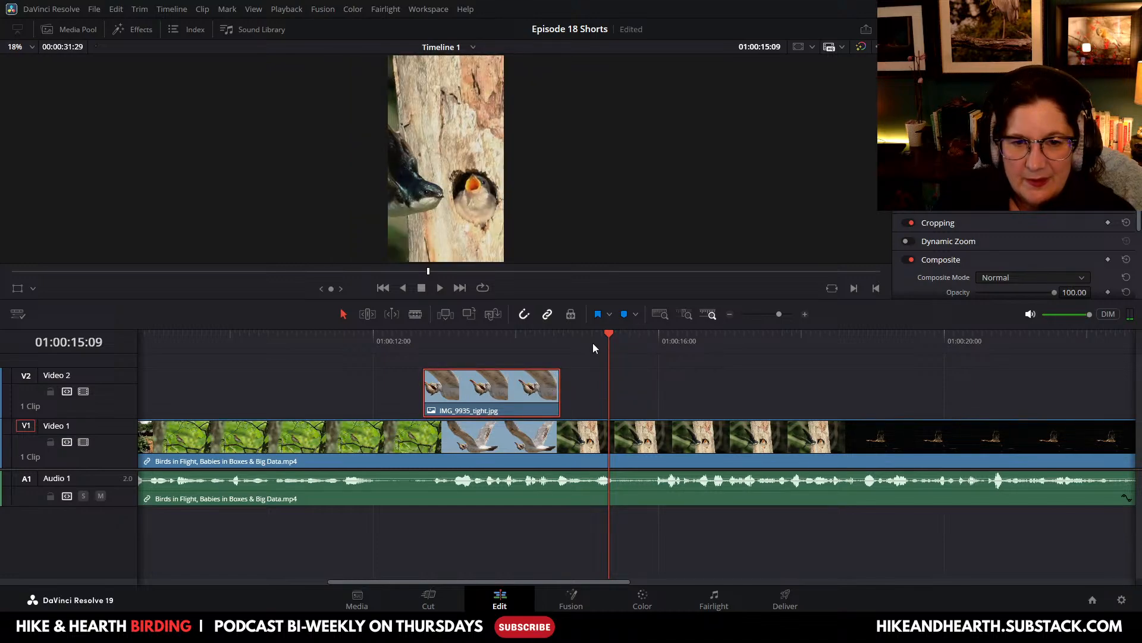
drag(606, 334, 548, 339)
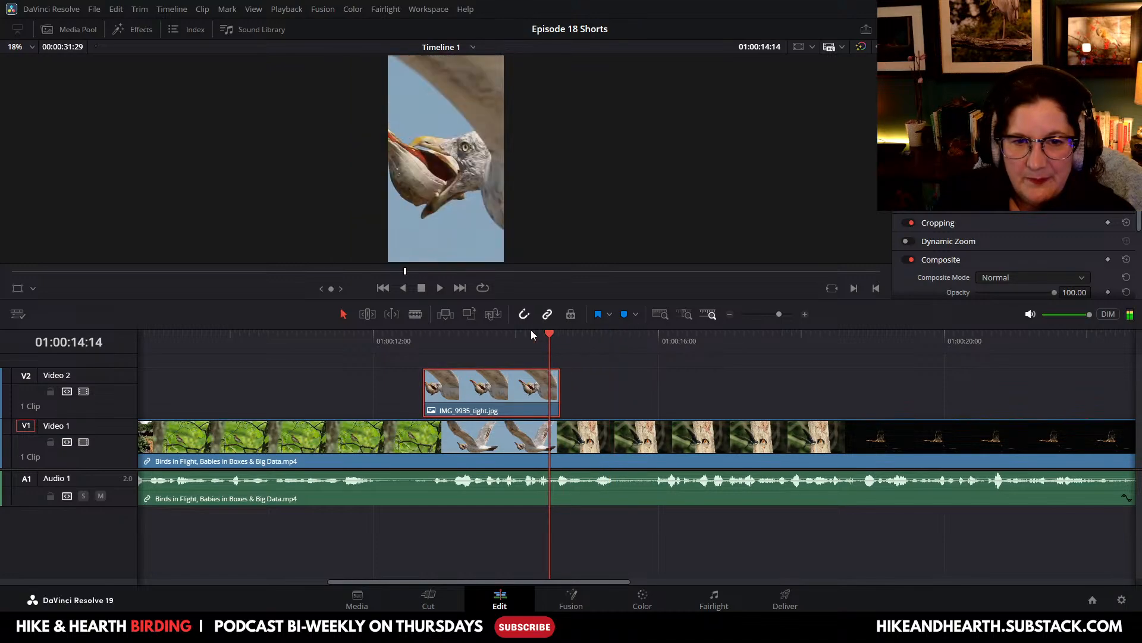
click(440, 288)
click(422, 289)
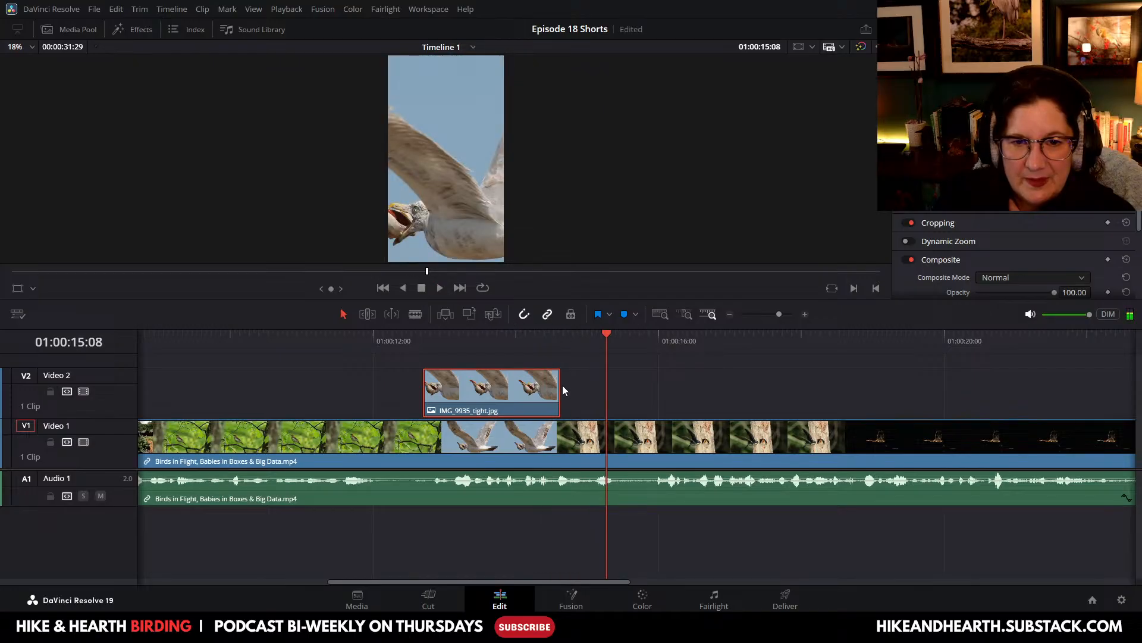
drag(563, 384, 576, 388)
drag(606, 334, 542, 348)
click(441, 289)
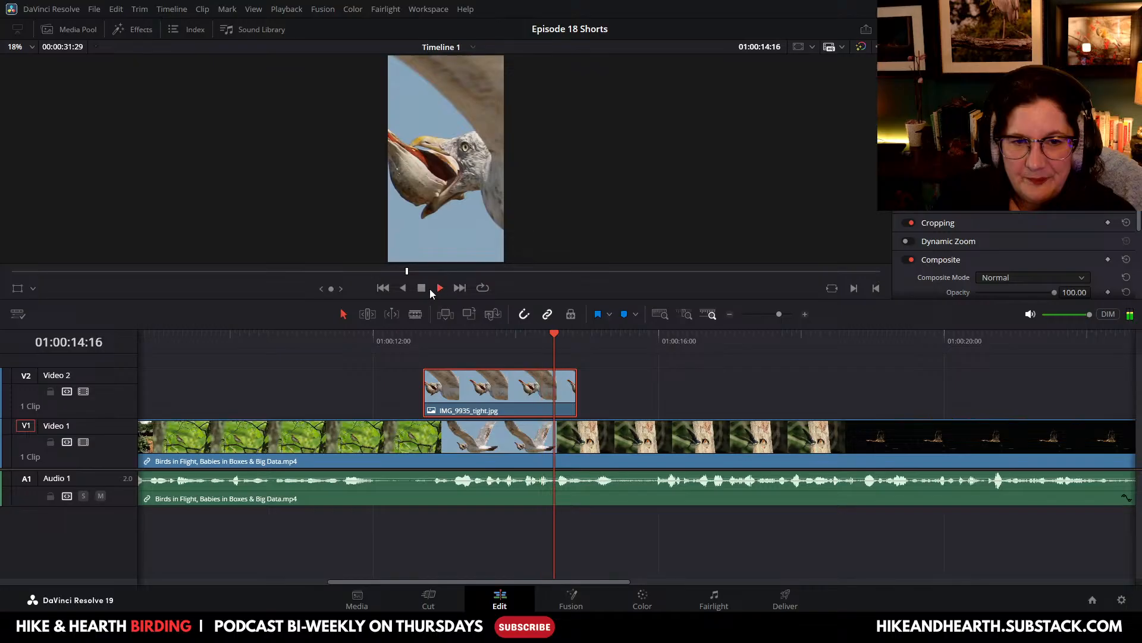
key(space)
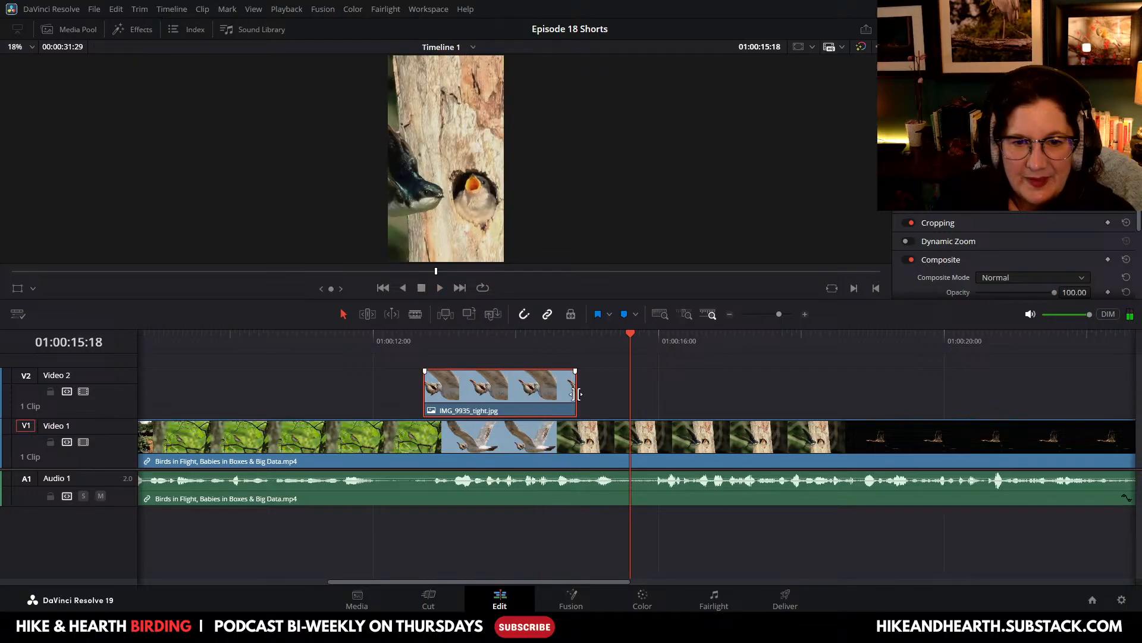
drag(577, 393, 598, 393)
click(629, 335)
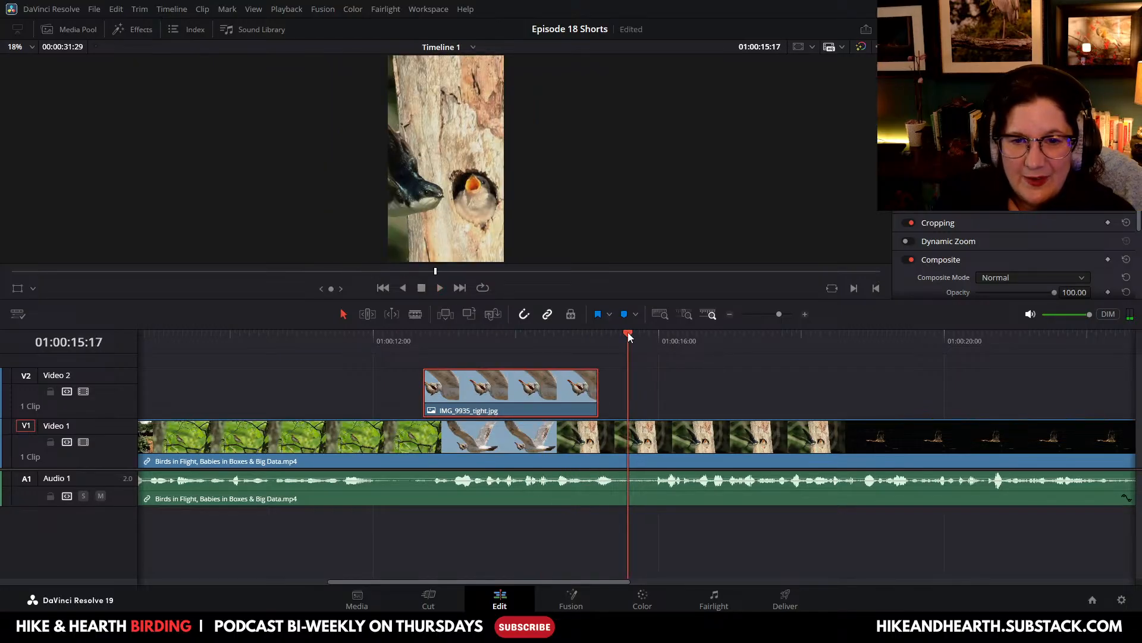
Step: Extend the end of the IMG_9935_tight.jpg clip slightly to 01:00:15:08 and play back the transition out of it
drag(628, 336, 568, 342)
click(440, 288)
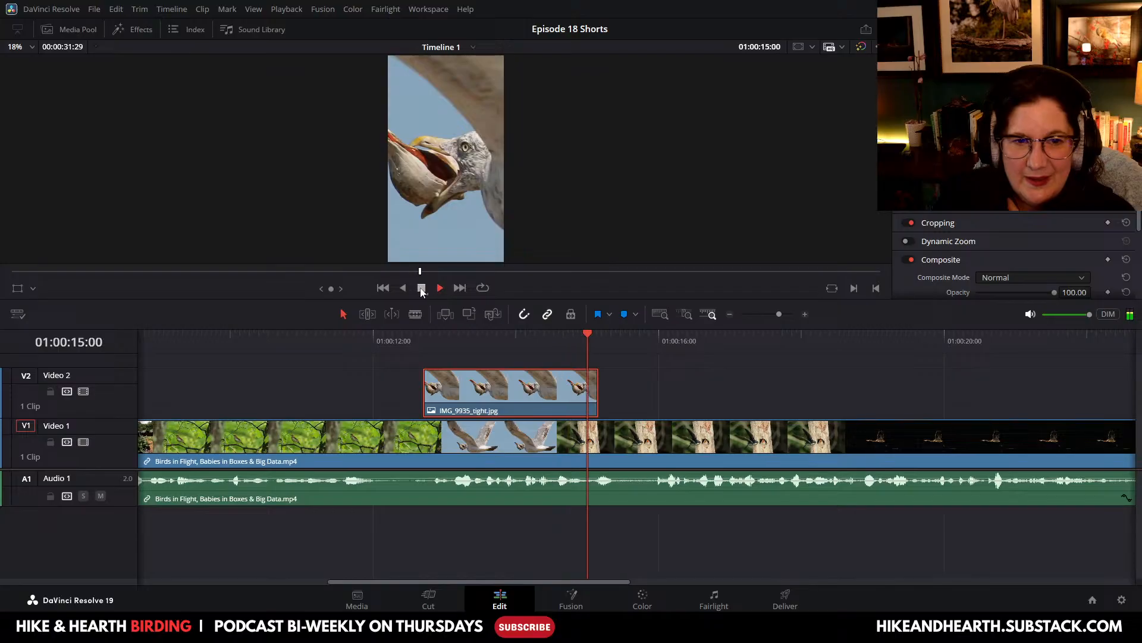
click(422, 288)
drag(601, 398, 605, 398)
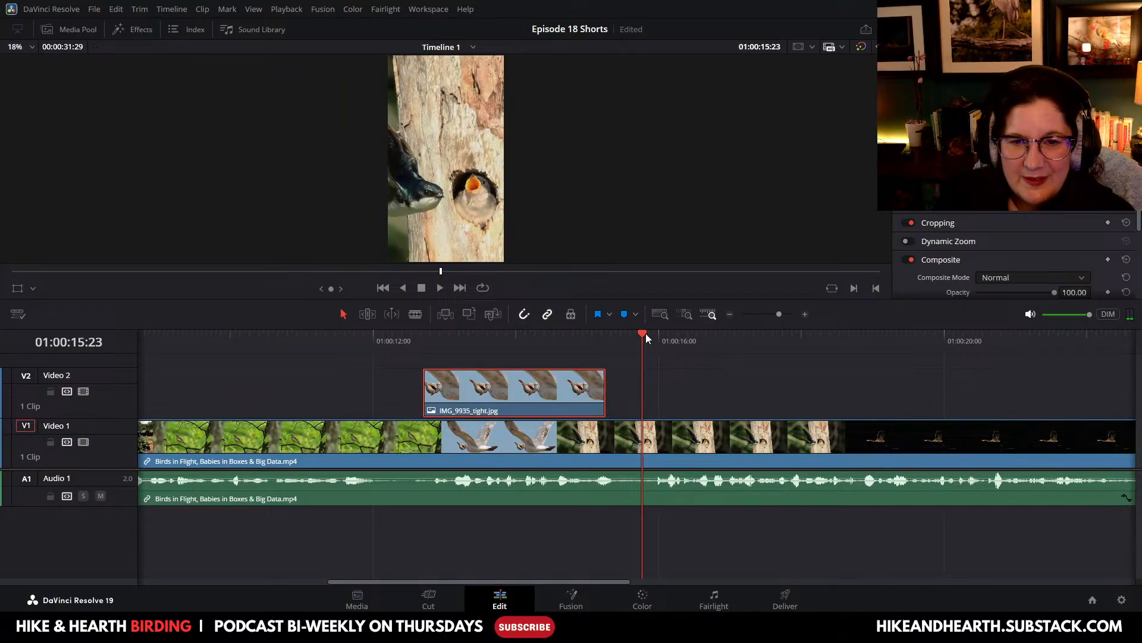
drag(644, 334, 584, 343)
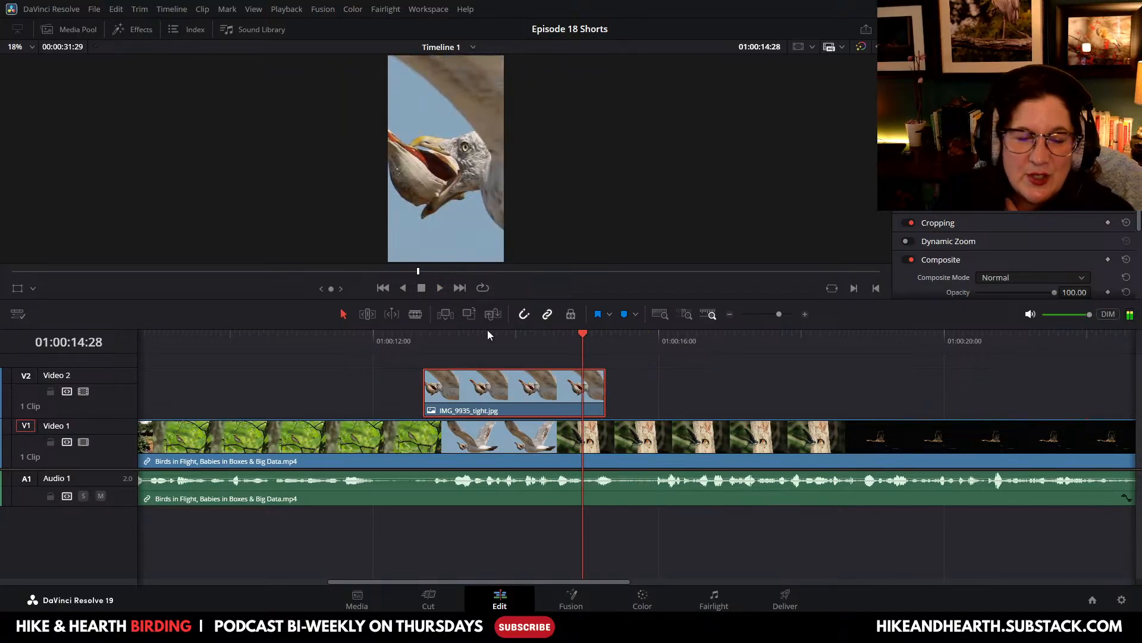
click(440, 288)
click(421, 288)
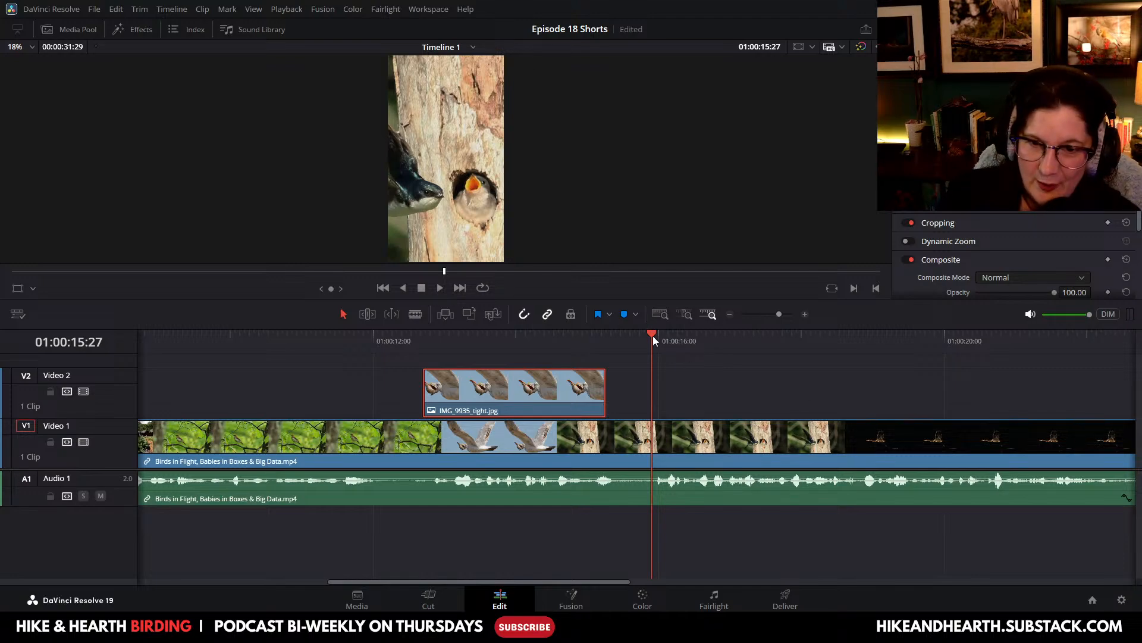
Step: Add the image IMG_6619.jpg to Video 2 directly after IMG_9935_tight.jpg at 01:00:15:08, briefly moving it aside to compare with the shot beneath
drag(651, 335, 605, 346)
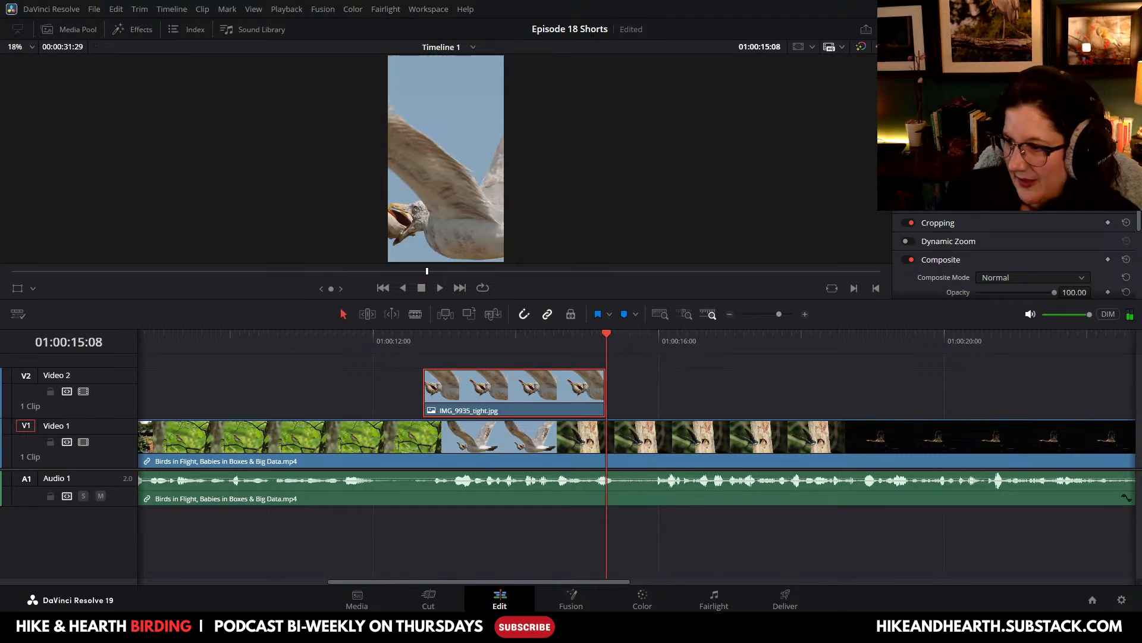
drag(1137, 416, 608, 393)
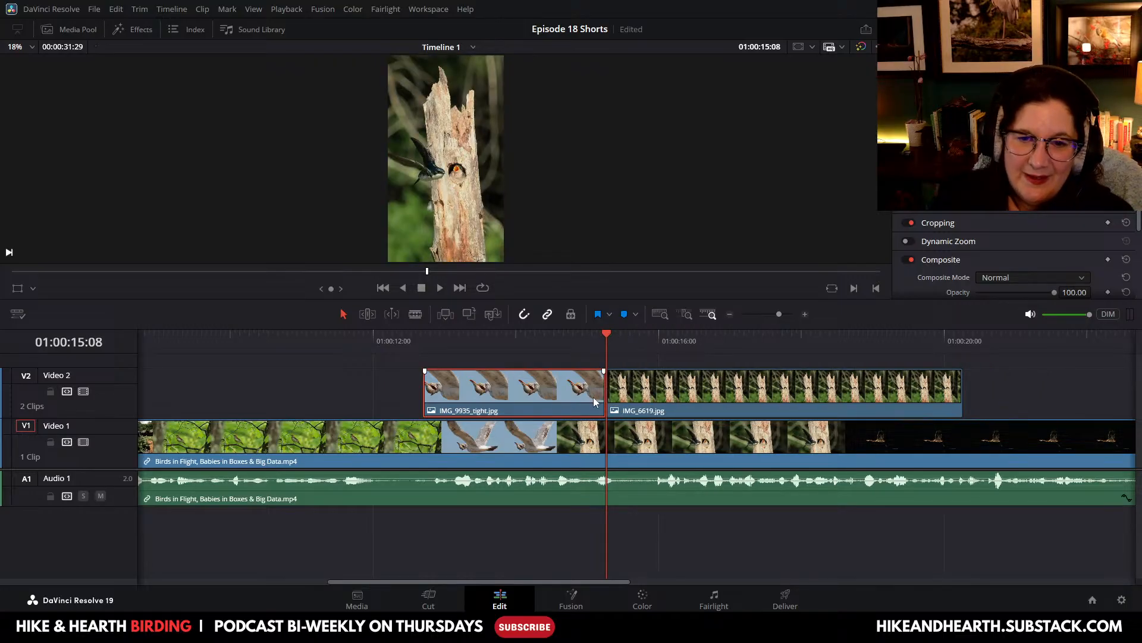
drag(623, 395, 729, 395)
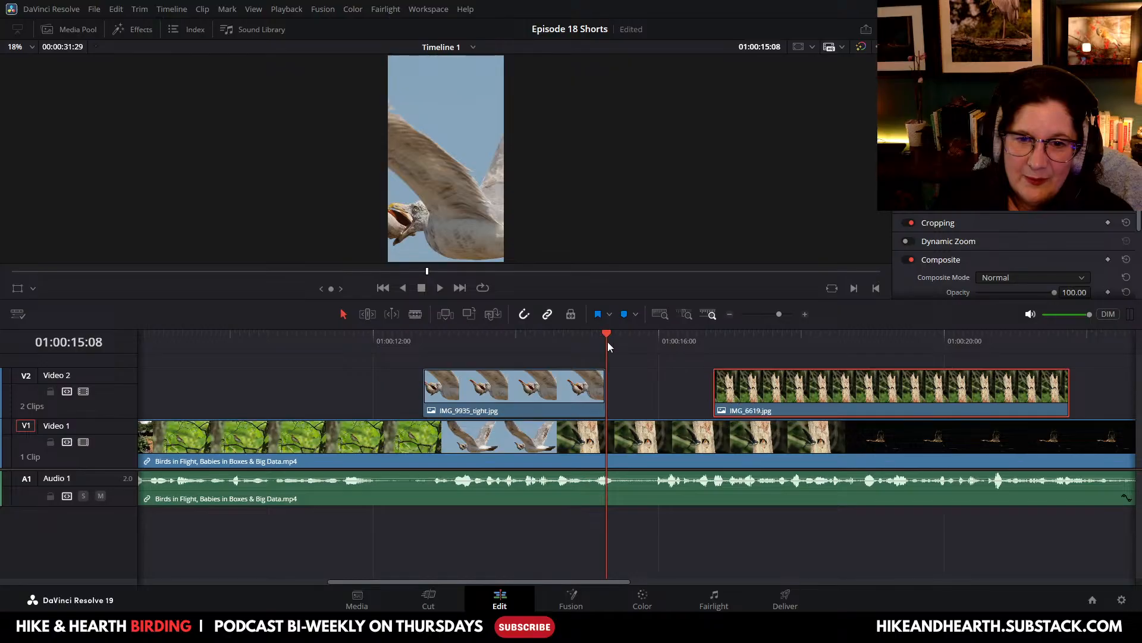
drag(609, 333, 627, 337)
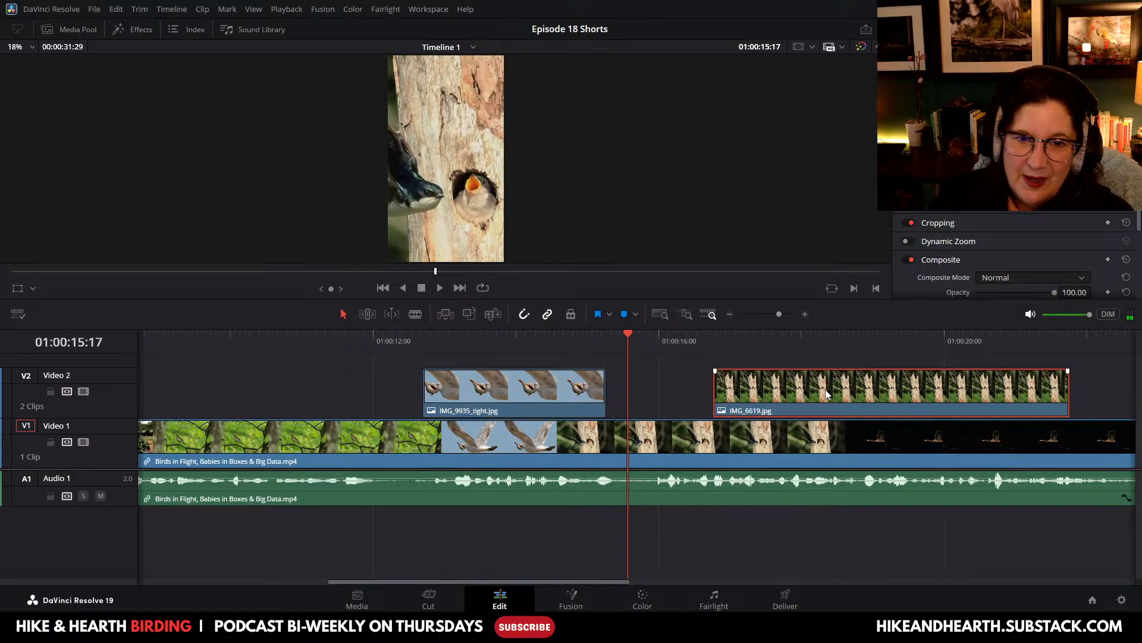
drag(826, 394, 713, 397)
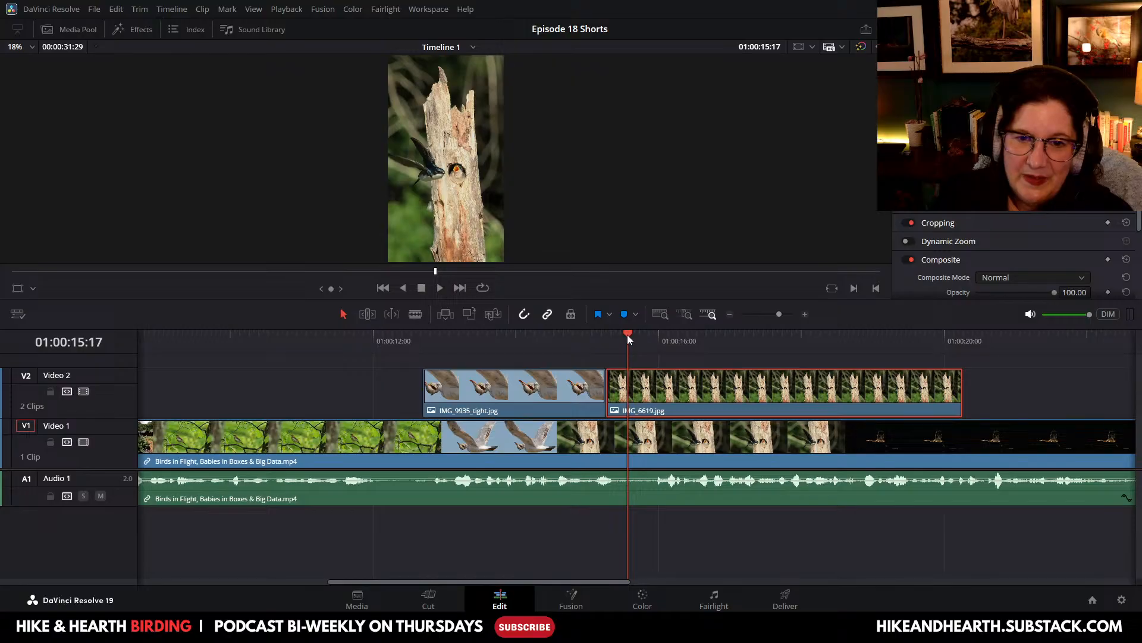
drag(628, 334, 606, 338)
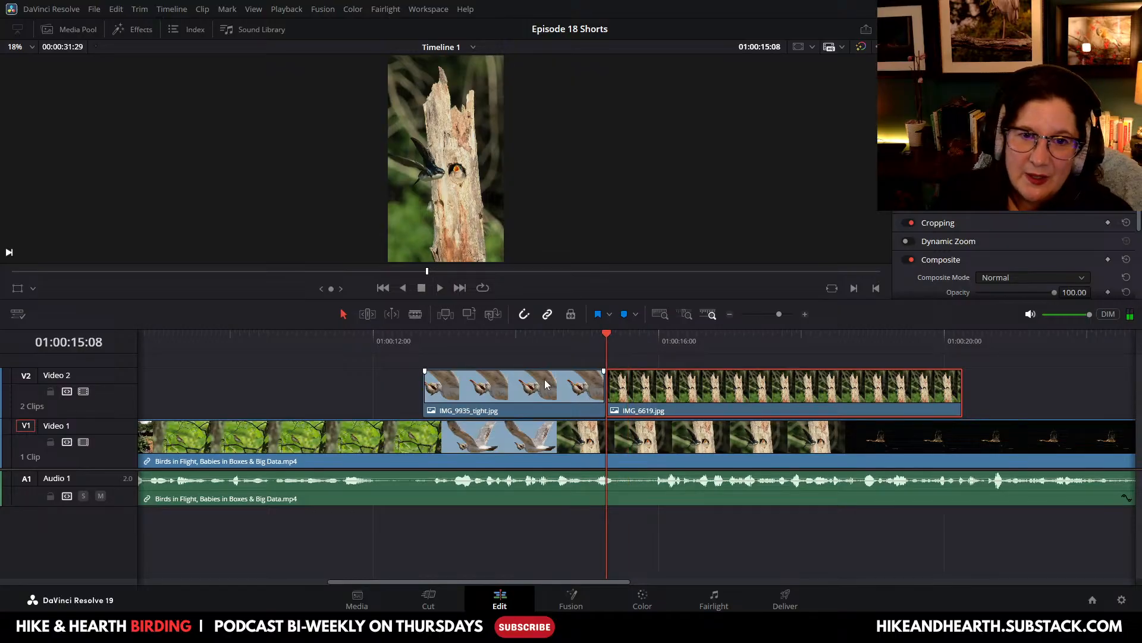
Step: Play back the IMG_6619.jpg clip, split it at the end of the tree cavity shot on Video 1, and delete the part after the cut
click(440, 288)
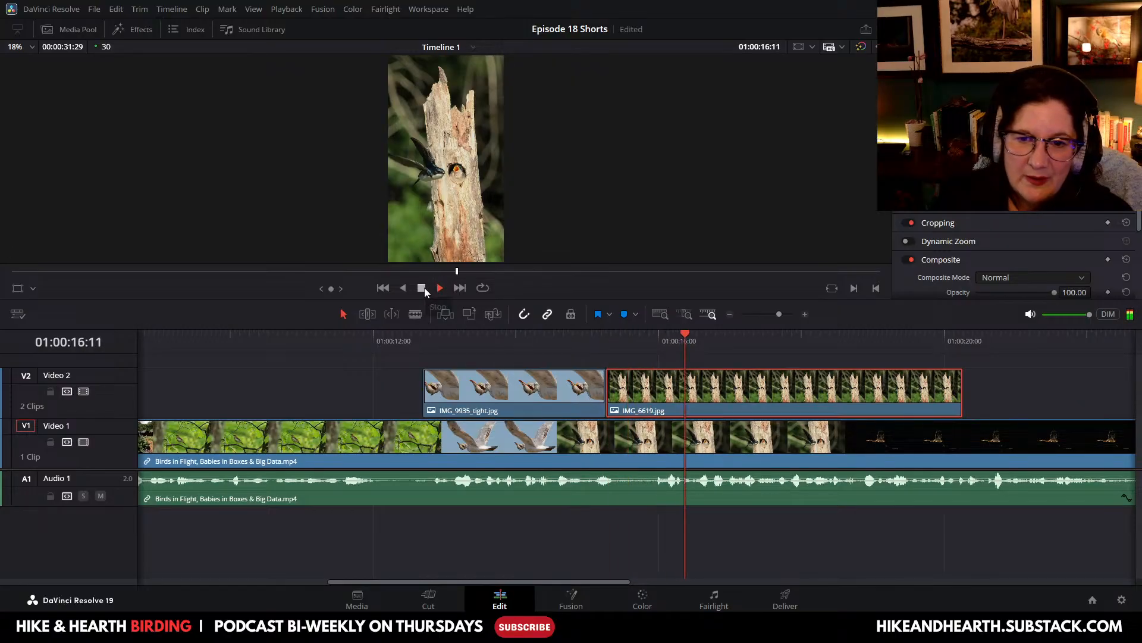
click(422, 288)
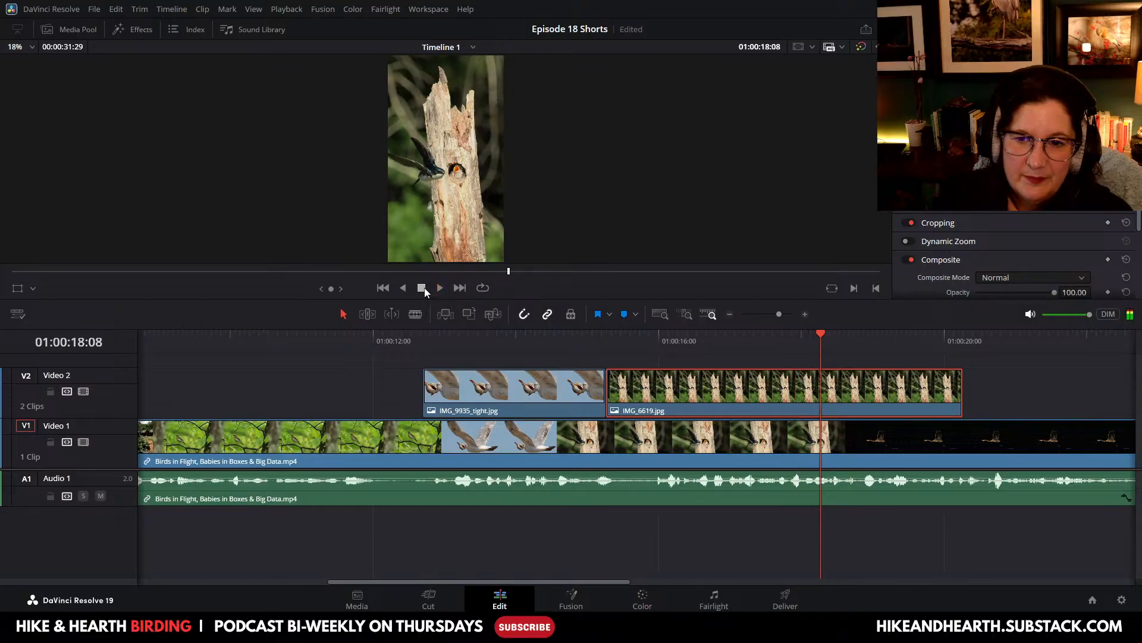
key(b)
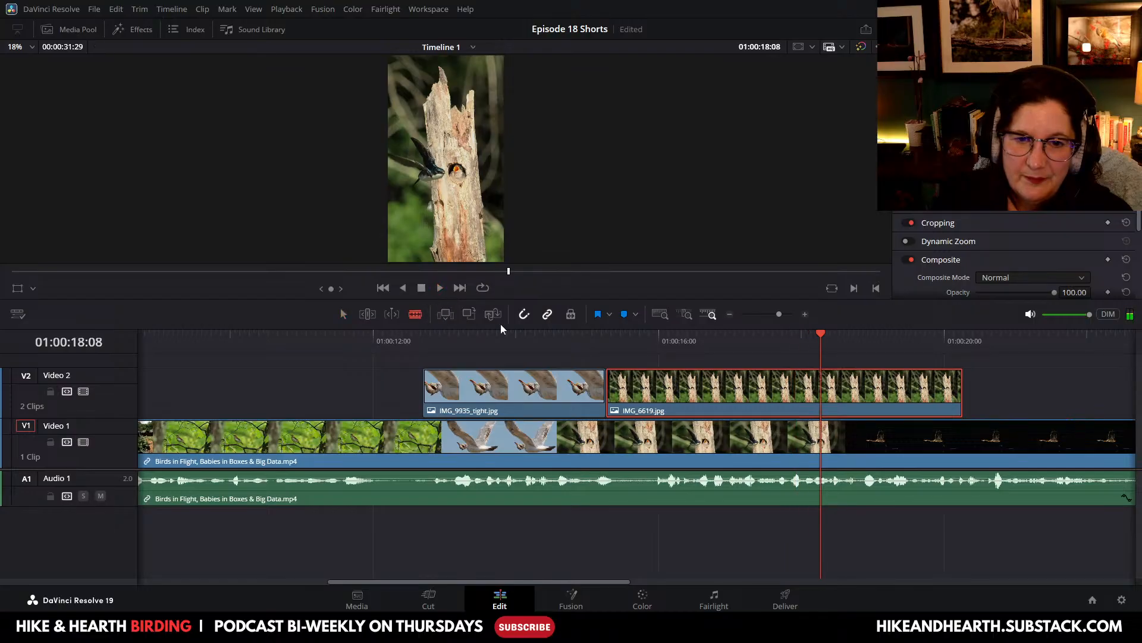
click(847, 391)
click(343, 314)
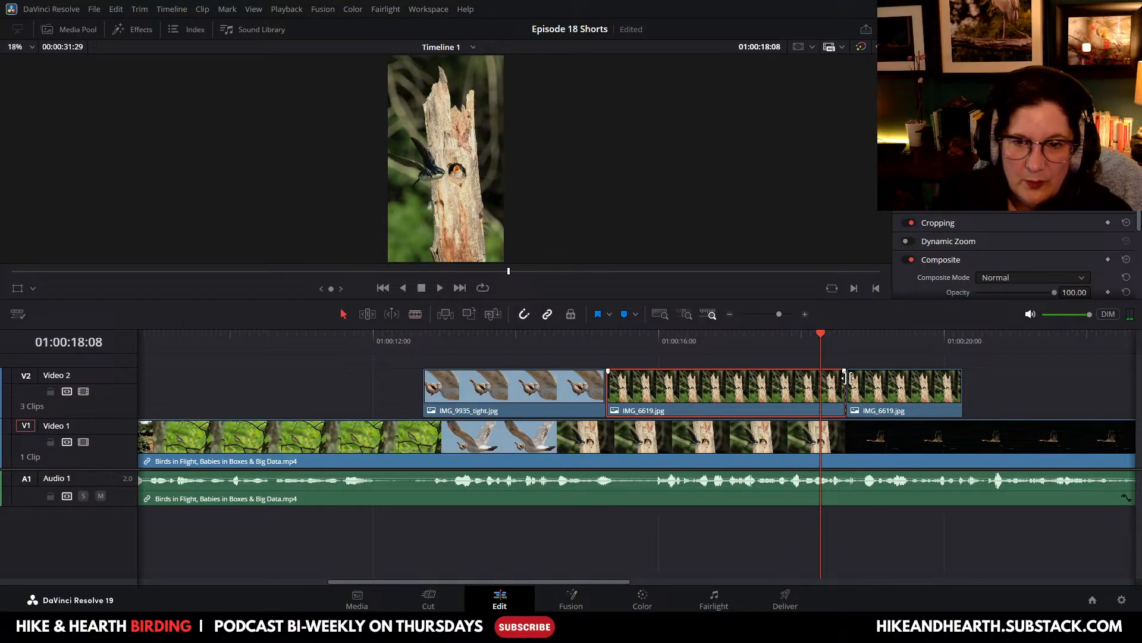
click(896, 405)
right_click(895, 406)
click(934, 302)
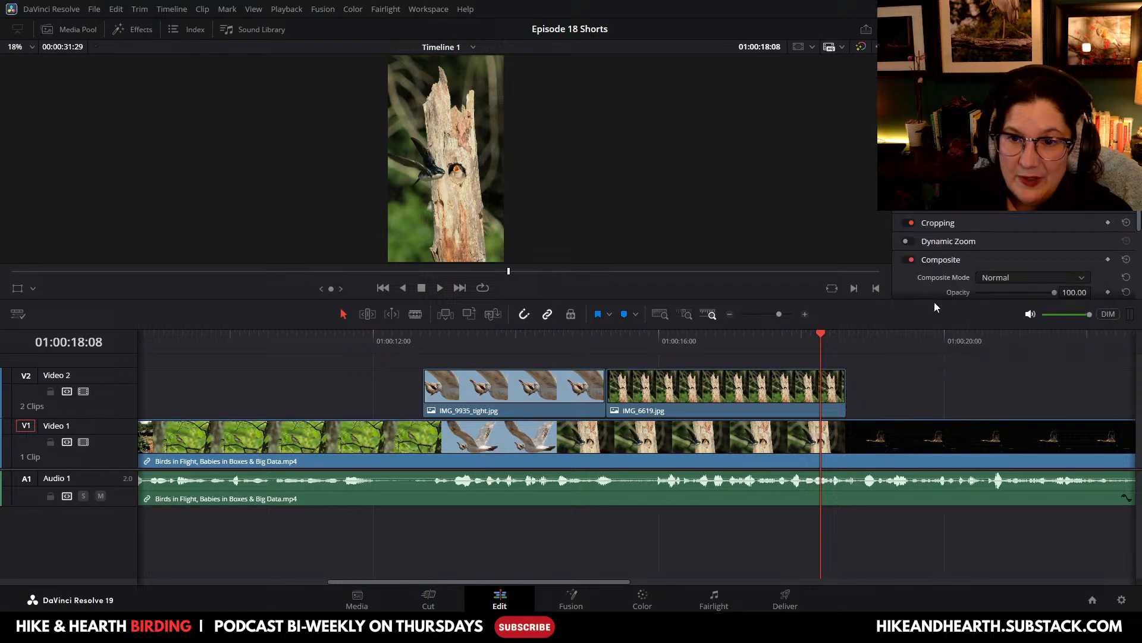
Step: Play back the transition from the IMG_6619.jpg clip into the heron shot on Video 1, and return from the desktop to DaVinci Resolve
click(440, 288)
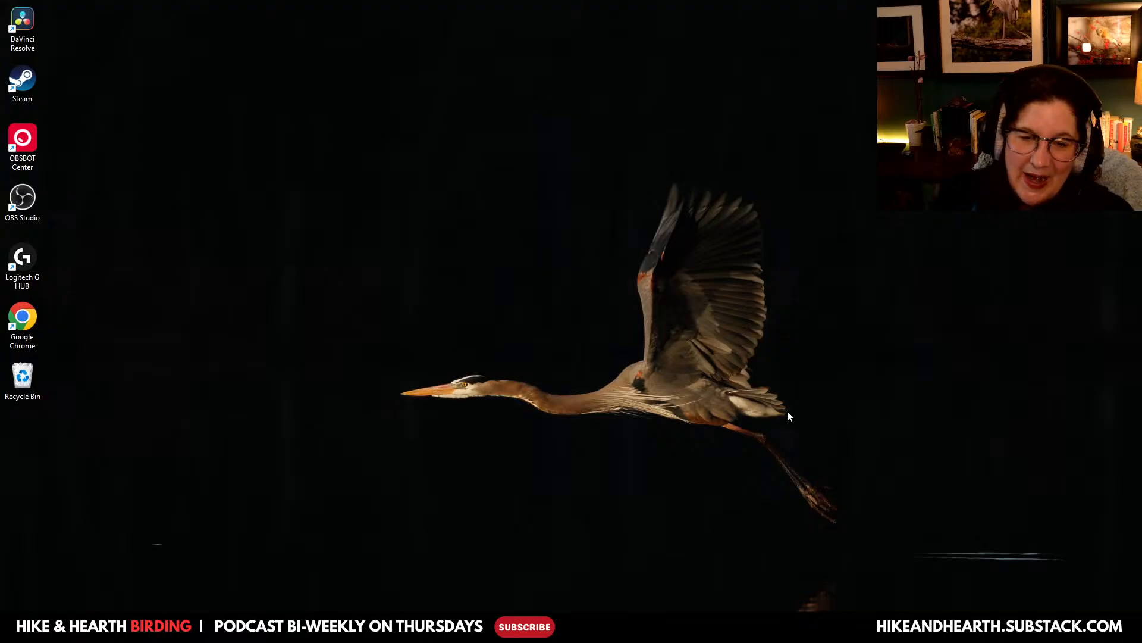
mouse_move(743, 629)
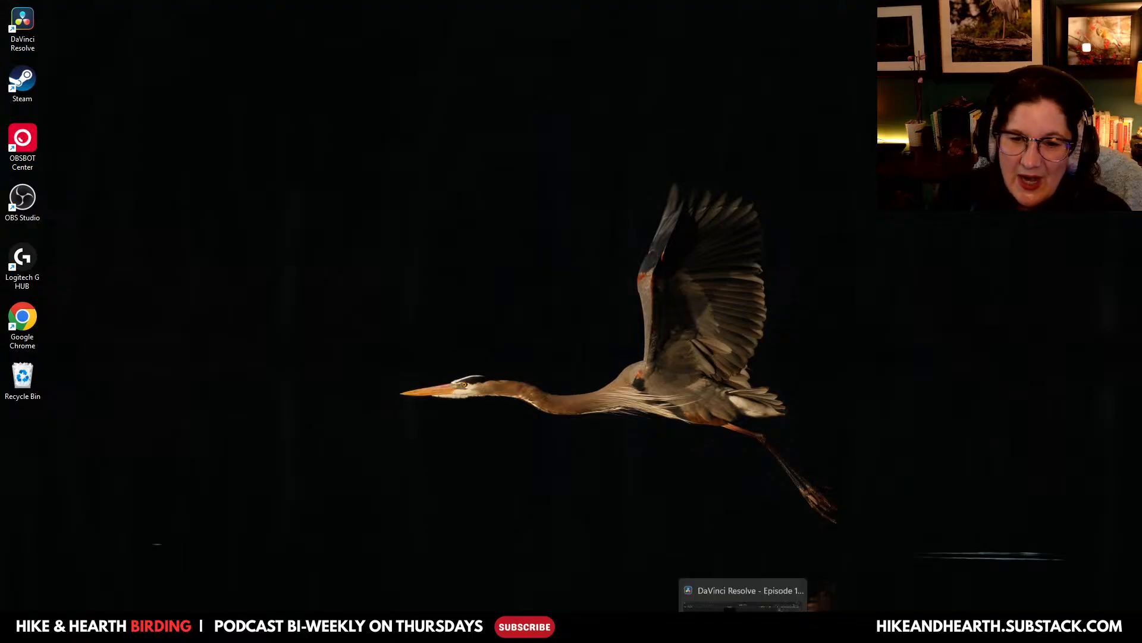
click(744, 629)
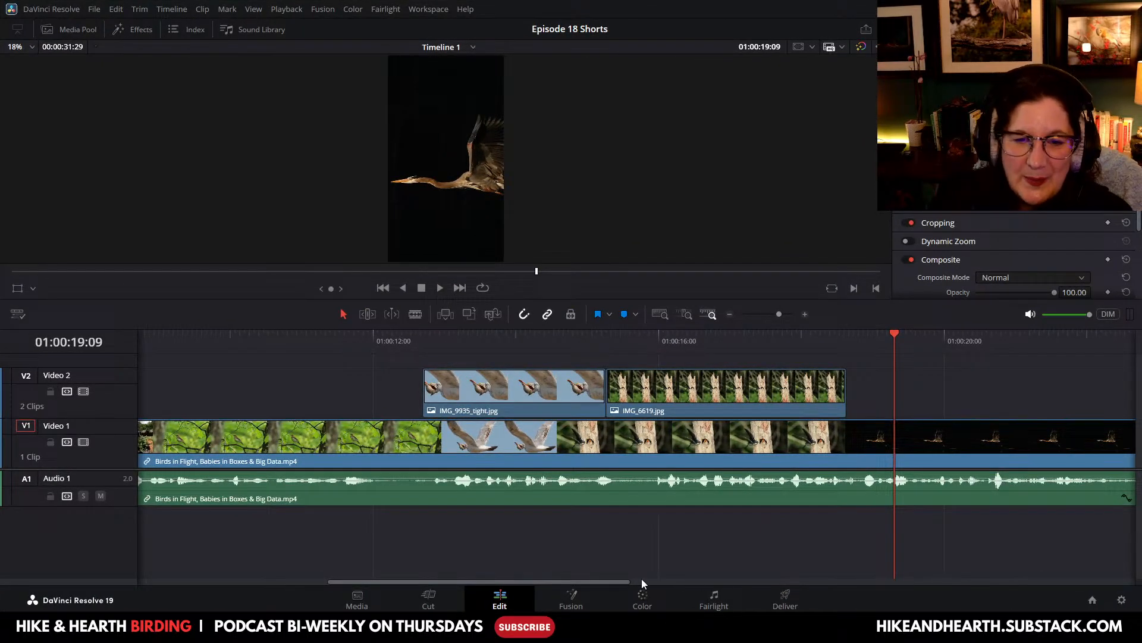
Step: Add the heron image _MG_0338-2.jpg to Video 2 right after IMG_6619.jpg, starting at 01:00:18:19
drag(610, 580, 698, 590)
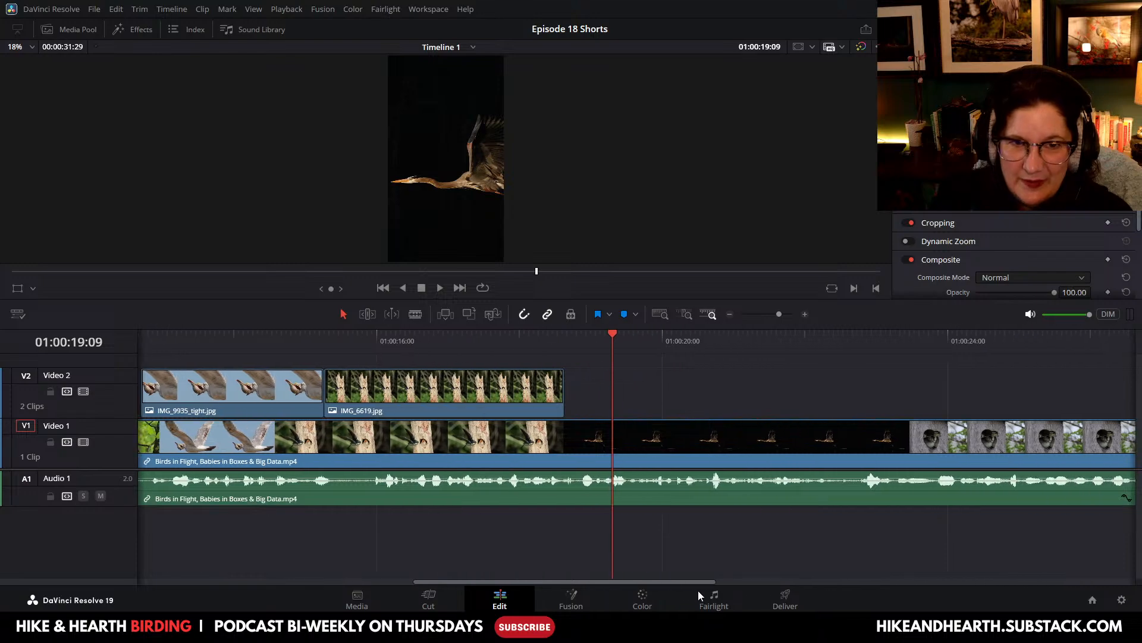
drag(613, 335, 560, 348)
key(ctrl+b)
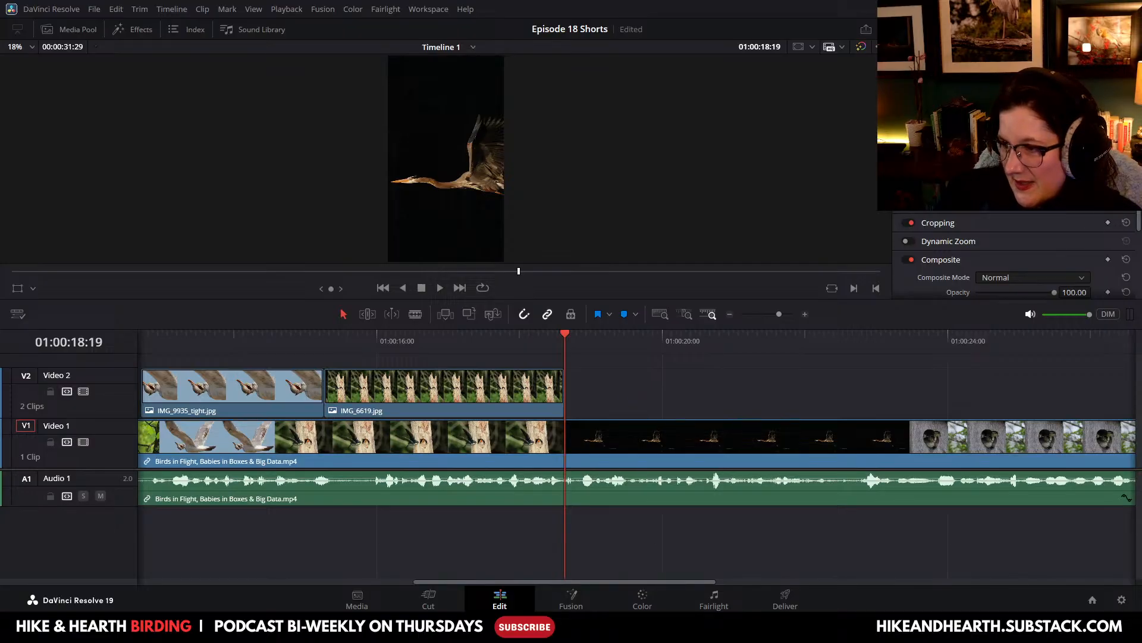
drag(928, 256, 560, 405)
click(653, 403)
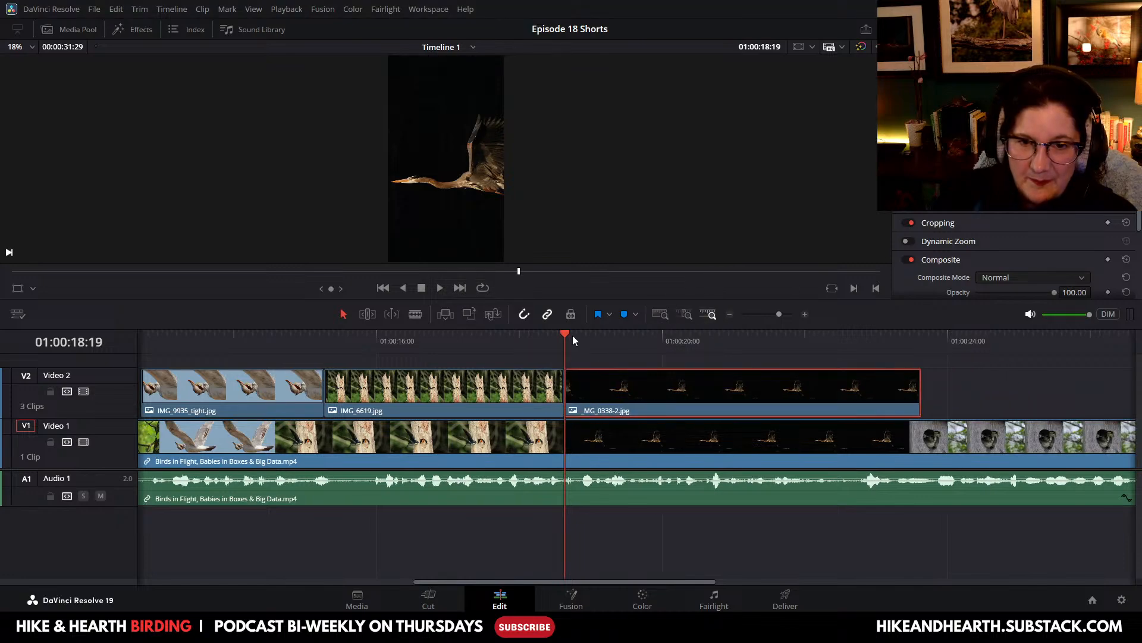
Step: Scale down the _MG_0338-2.jpg clip with a keyframe and shift it left so the whole heron fits the vertical frame
drag(573, 340, 596, 346)
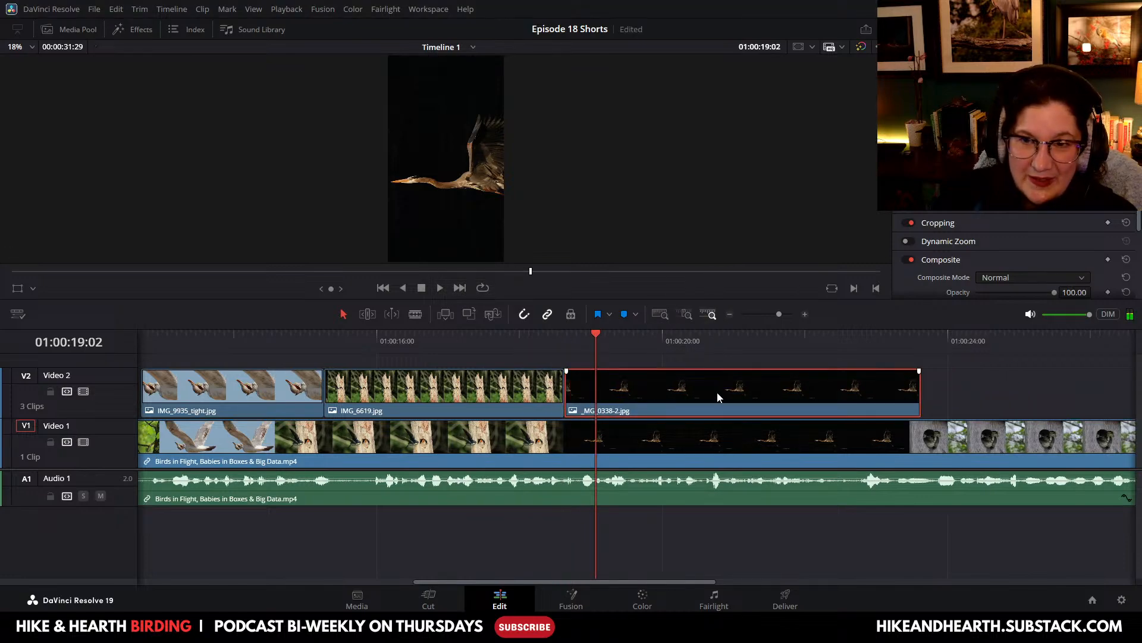
drag(1065, 113, 1005, 113)
click(1108, 114)
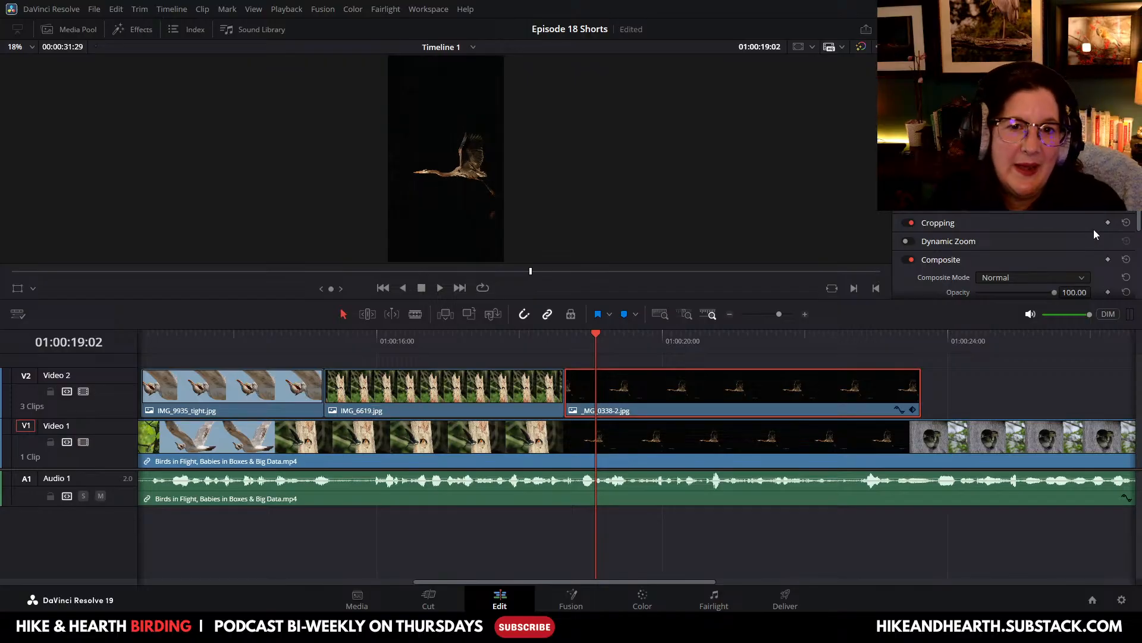
drag(1023, 128, 1000, 128)
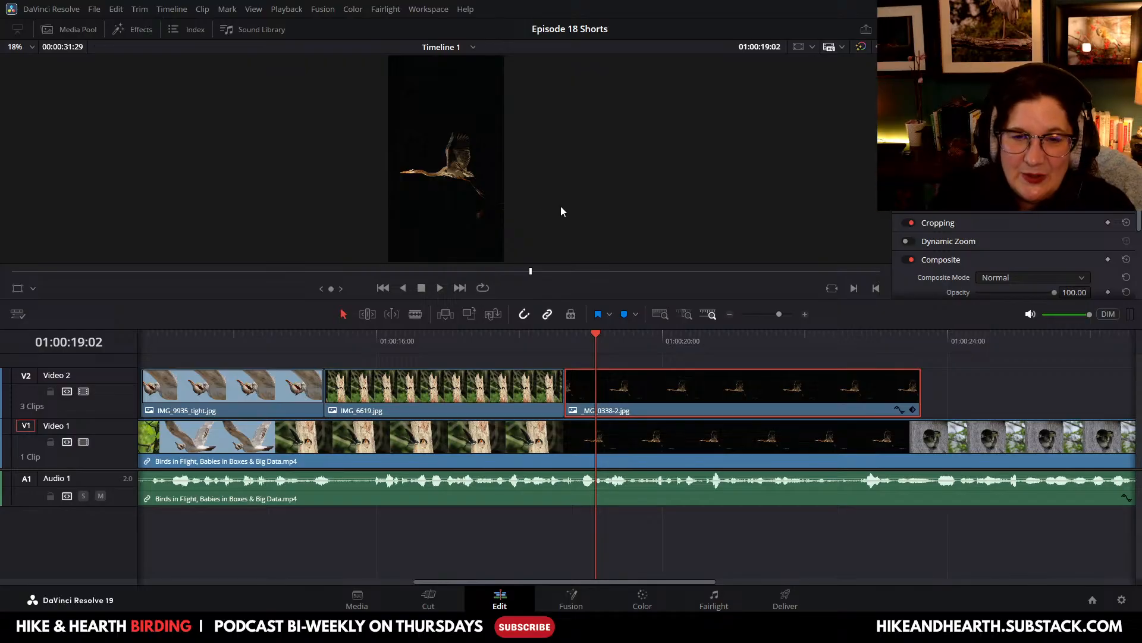
click(1061, 9)
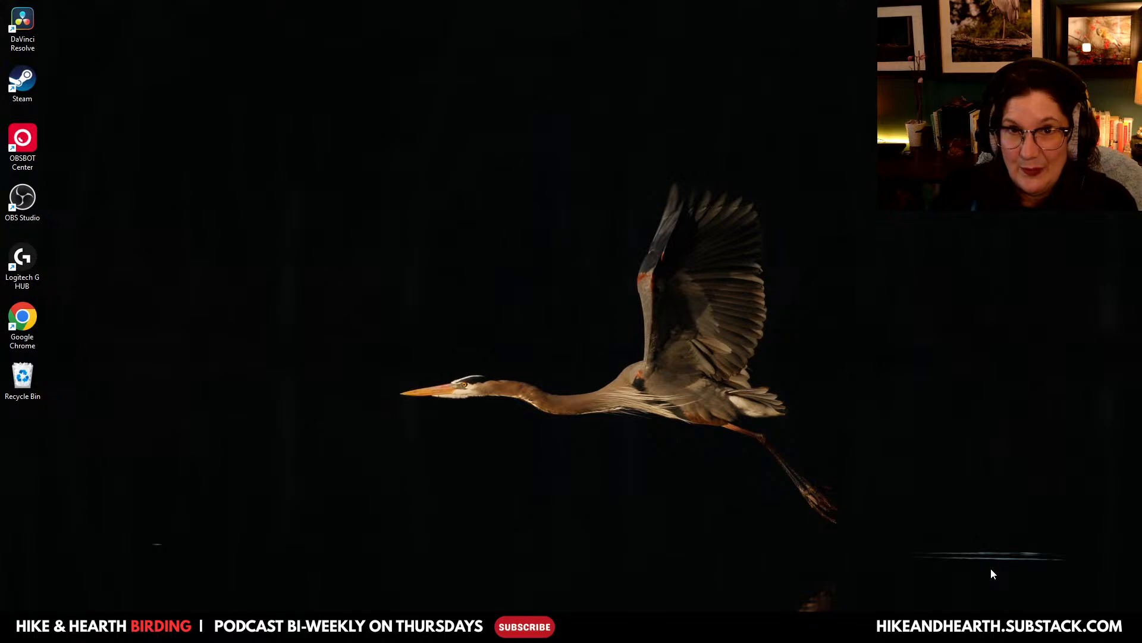
key(alt+Tab)
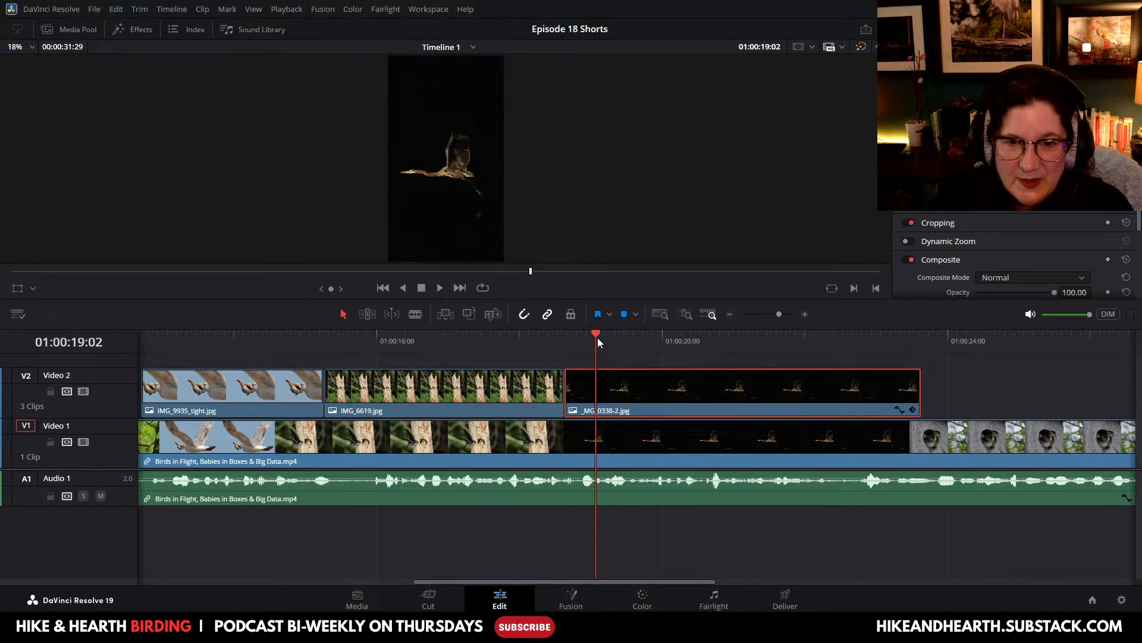
Step: Play back the end of the heron shot, split the _MG_0338-2.jpg clip at 01:00:22:19, and delete the part after the cut
drag(598, 337, 847, 384)
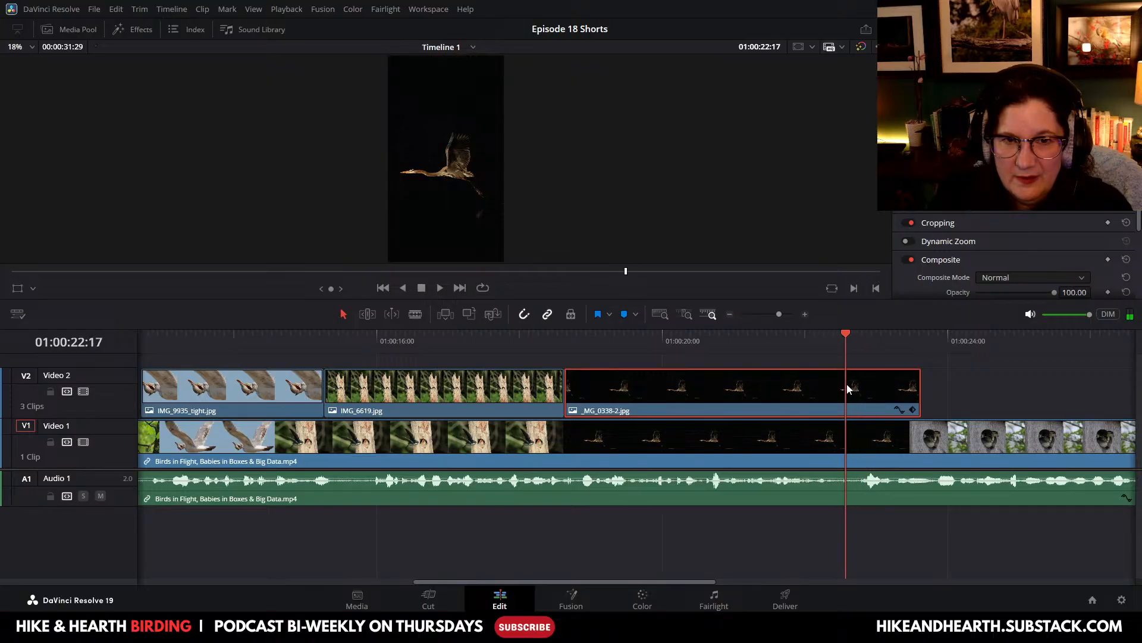
click(440, 288)
key(space)
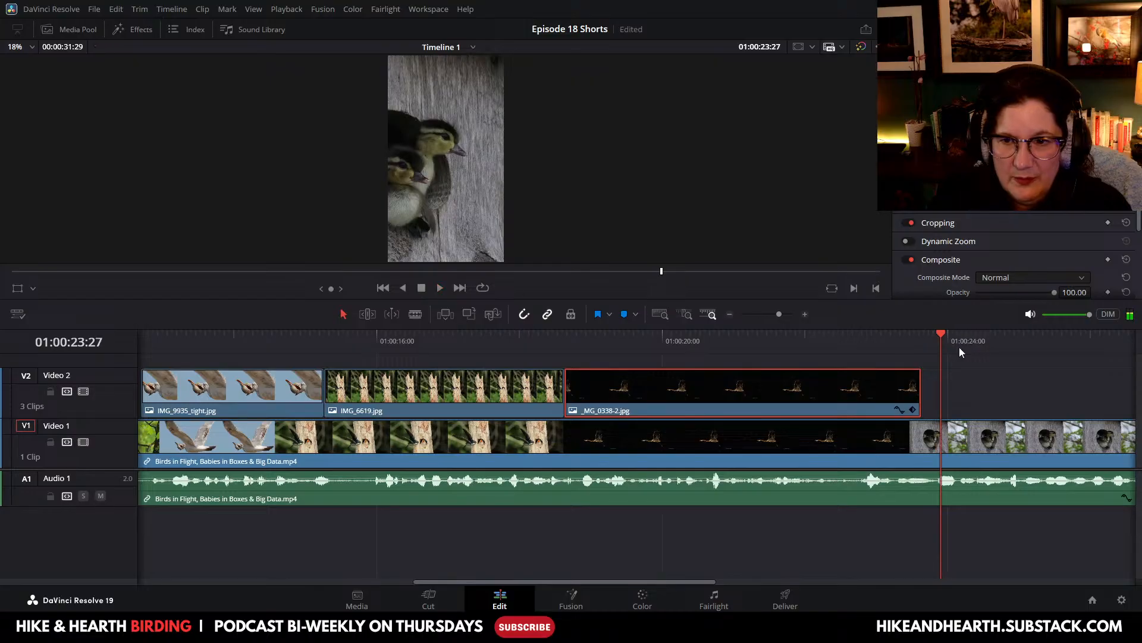
drag(946, 338, 851, 341)
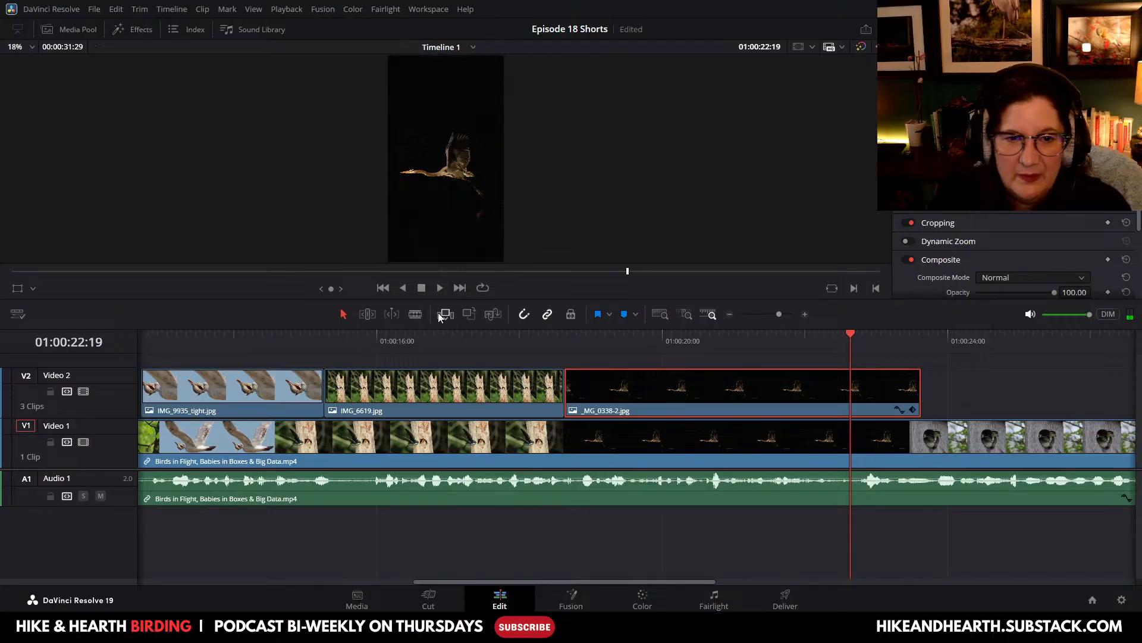
key(ctrl+b)
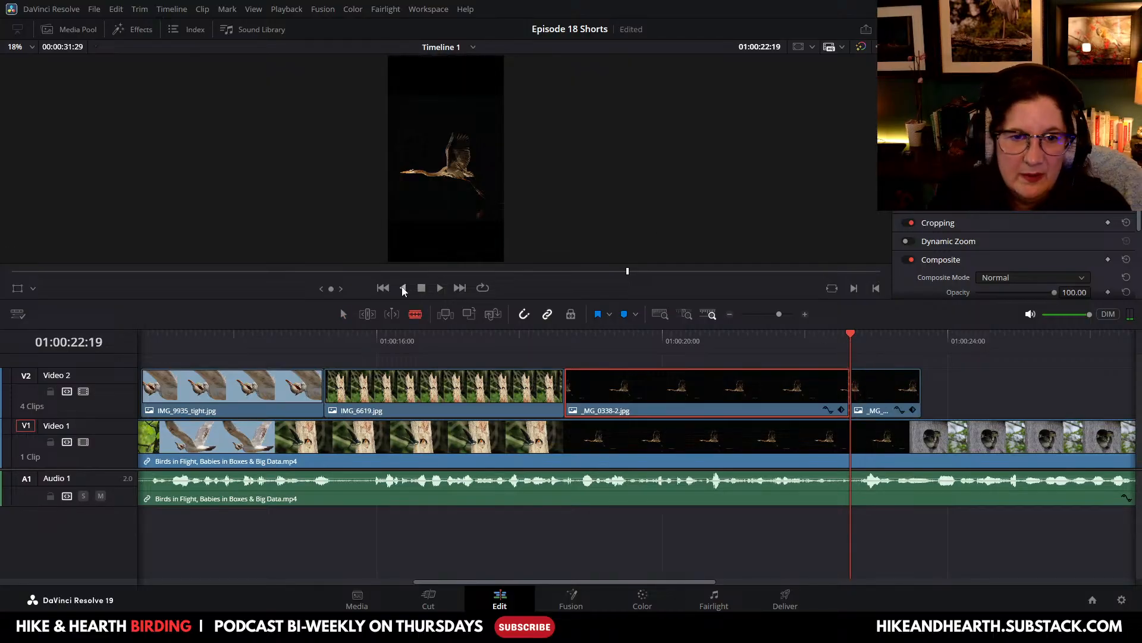
right_click(877, 403)
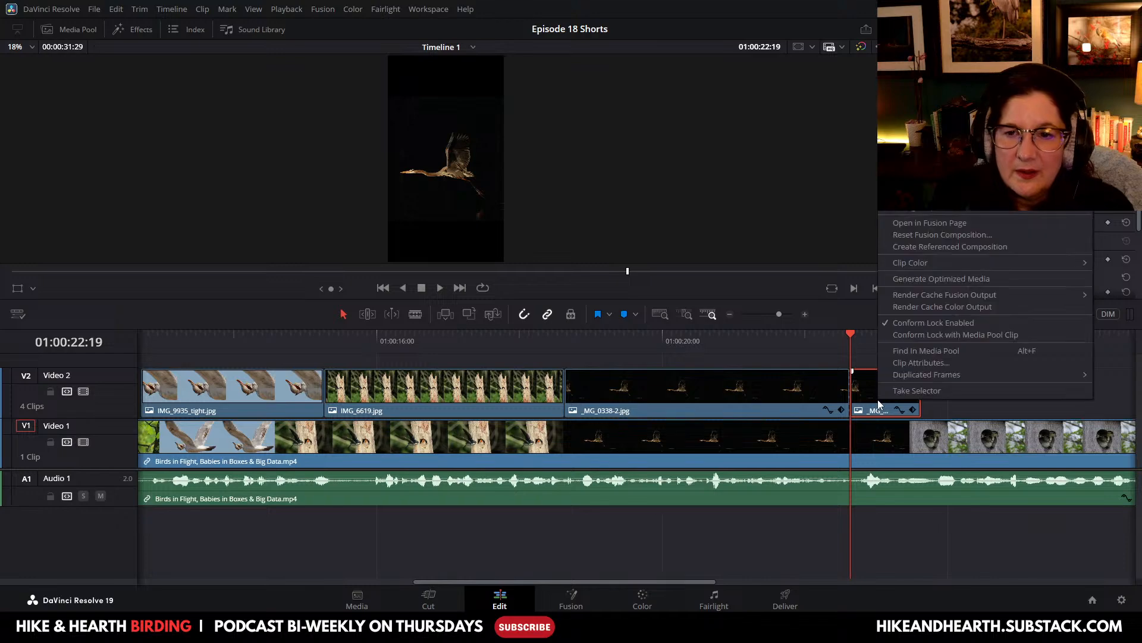
key(Delete)
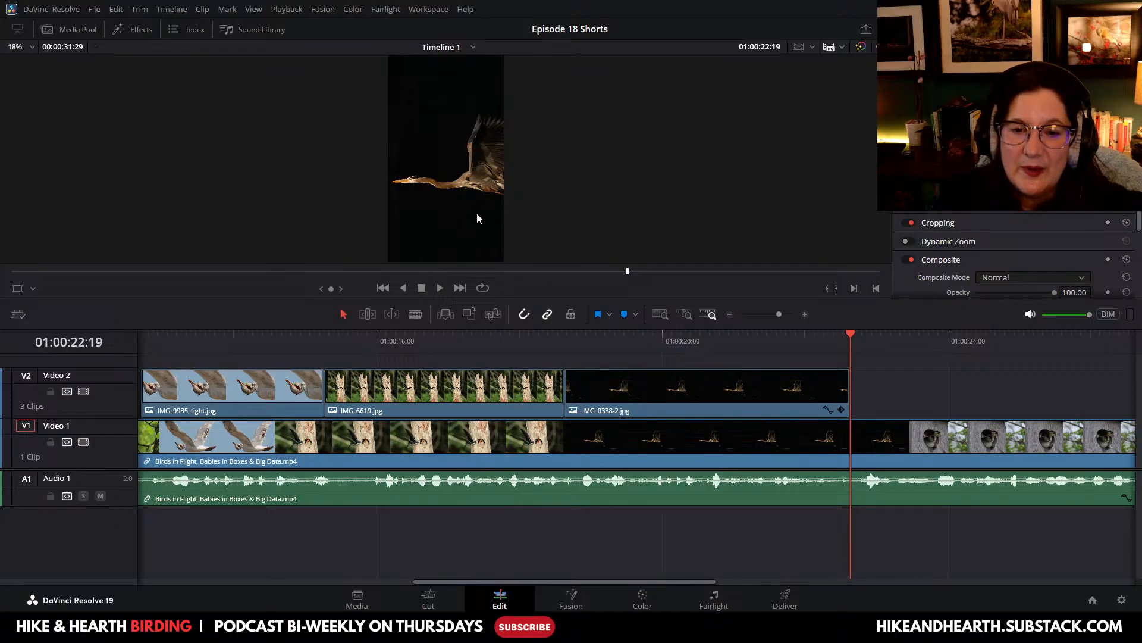
Step: Play back from the end of the _MG_0338-2.jpg clip into the duckling shot on Video 1 to find where it starts
drag(576, 582, 674, 595)
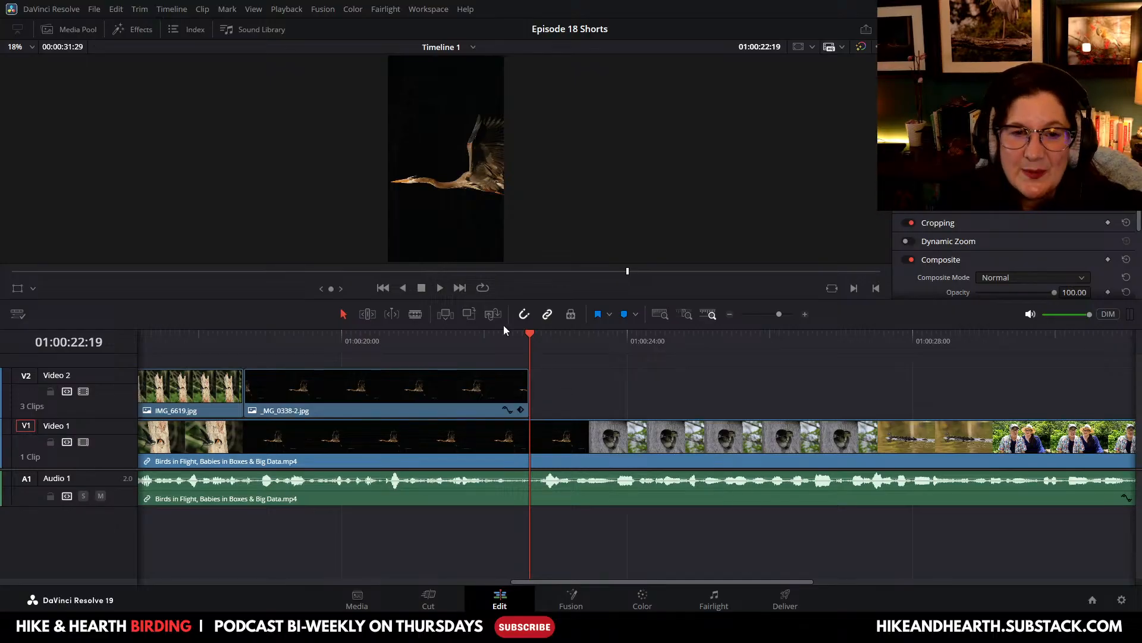
click(440, 289)
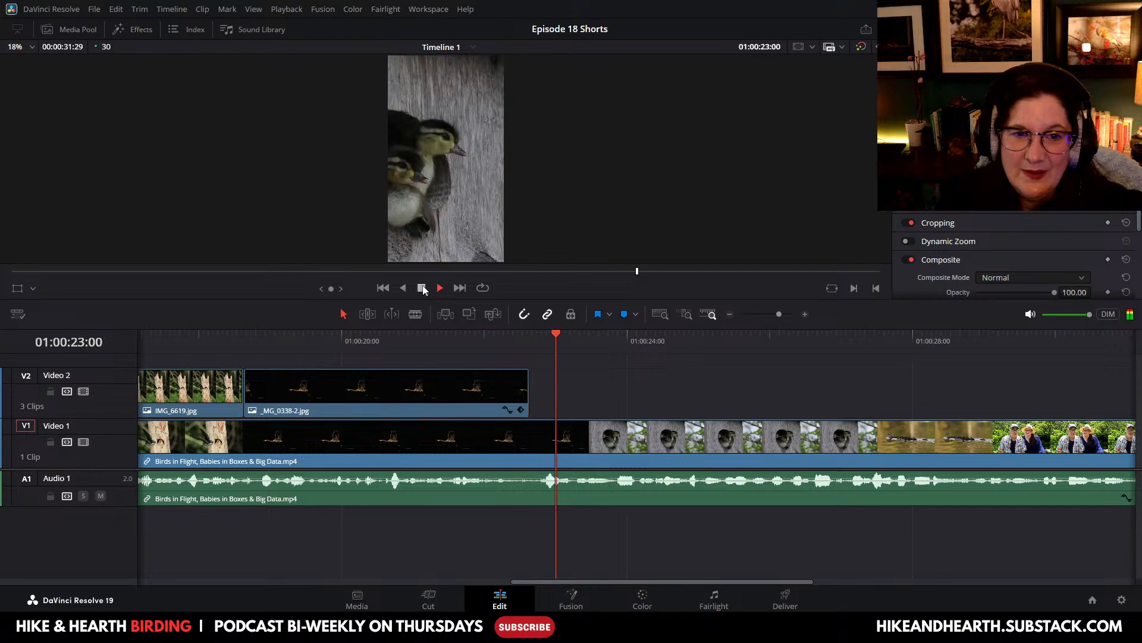
click(421, 289)
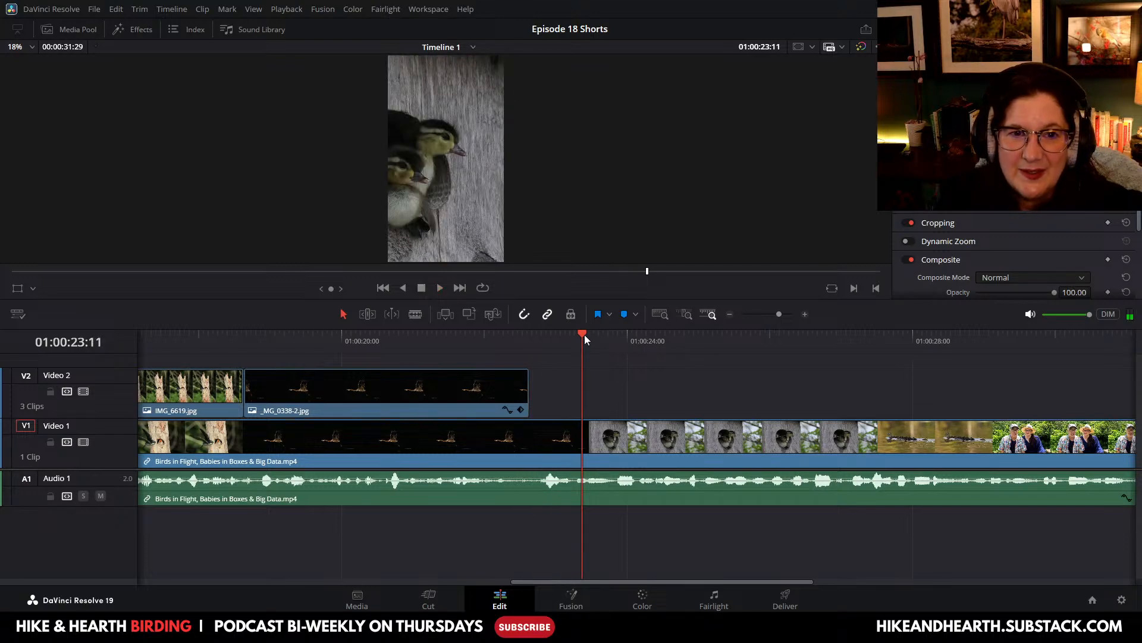
Step: Extend the end of the _MG_0338-2.jpg clip slightly and play back its transition into the duckling shot on Video 1
click(529, 342)
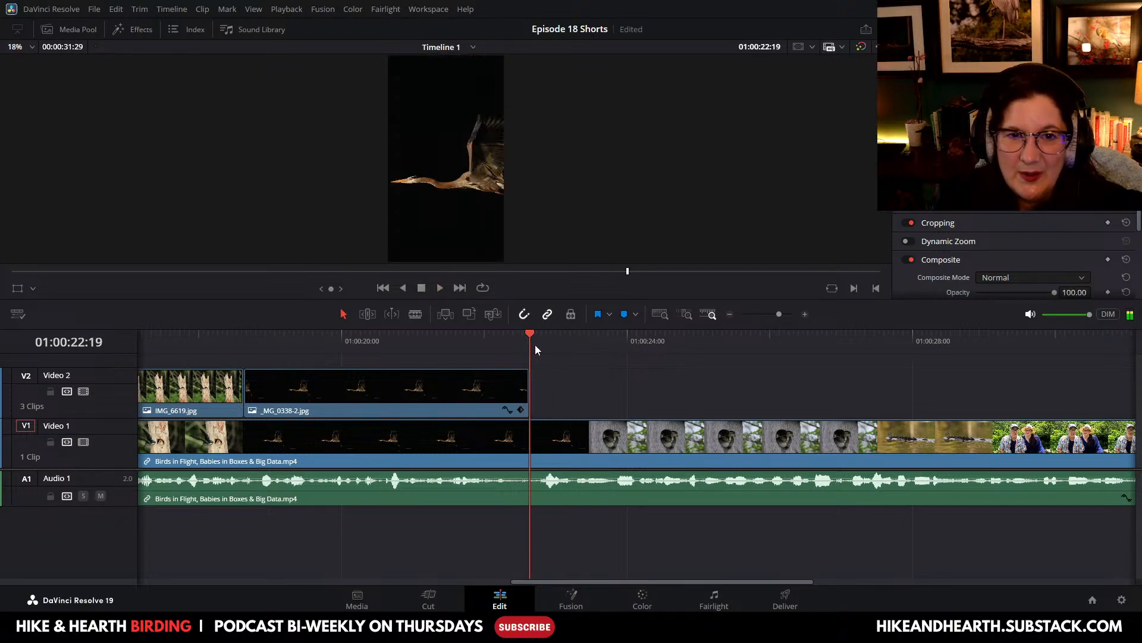
drag(536, 346, 606, 364)
click(517, 397)
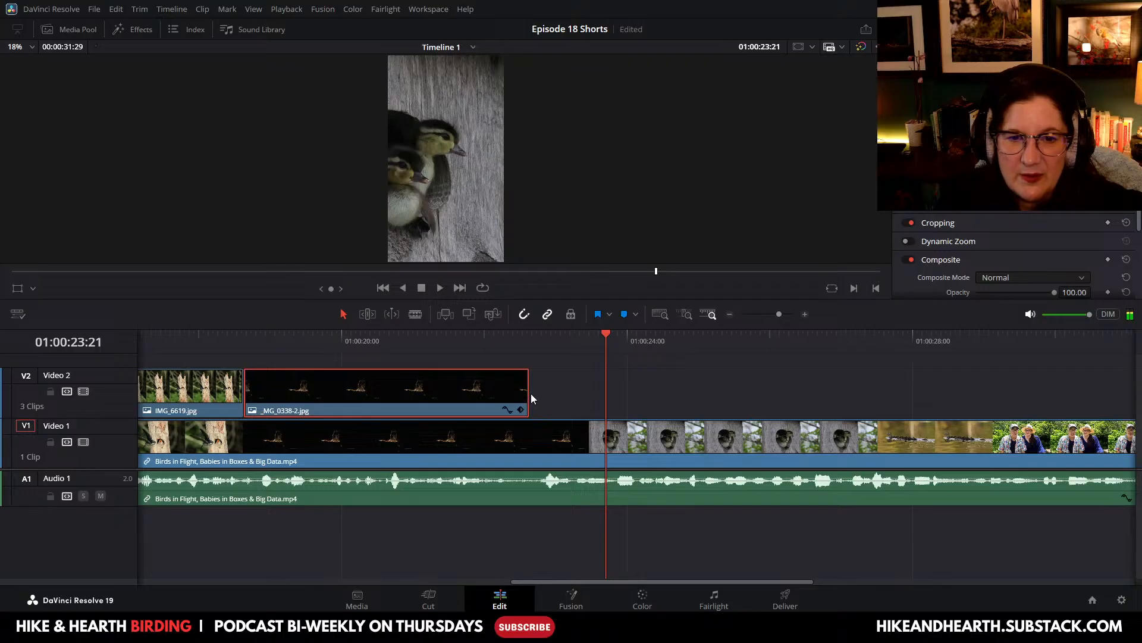
click(529, 392)
drag(529, 392, 532, 392)
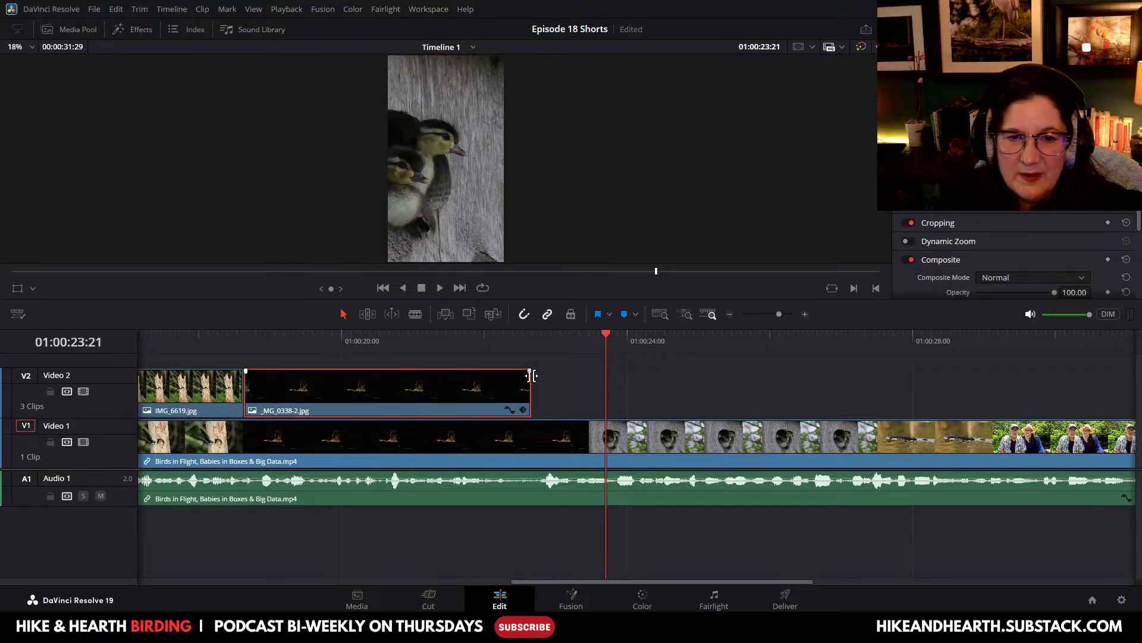
drag(608, 333, 510, 359)
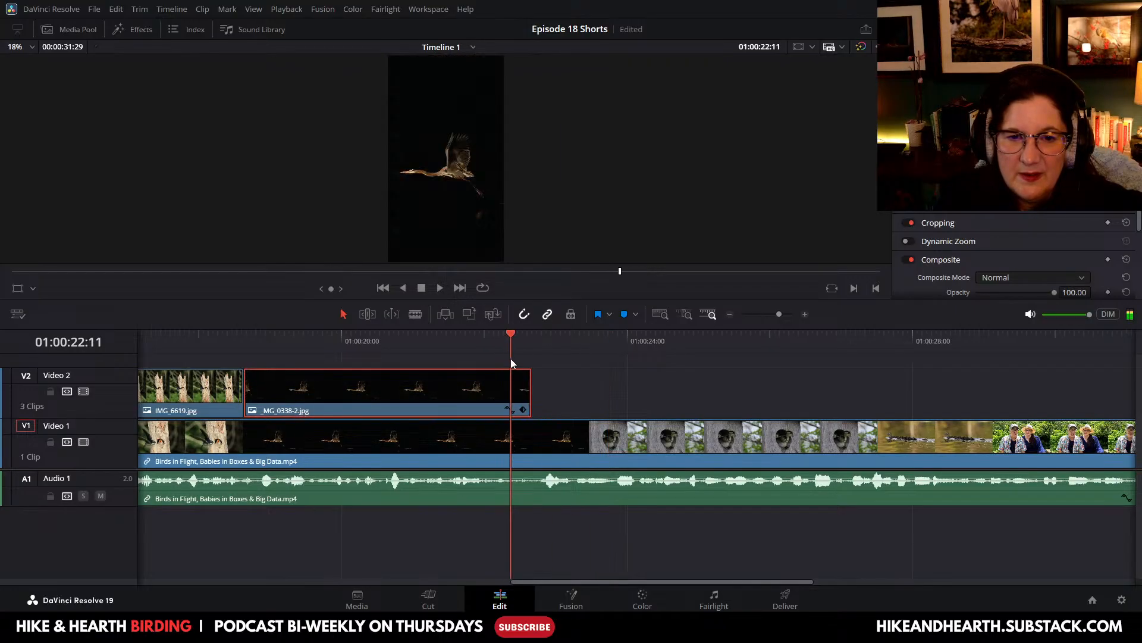
click(440, 287)
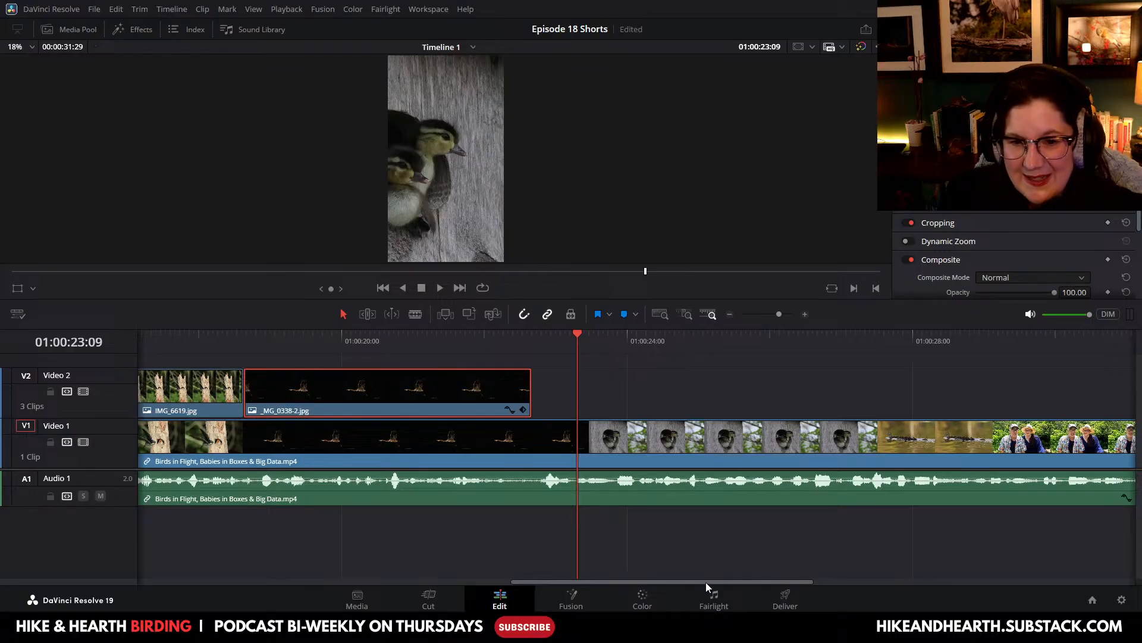
drag(707, 582, 716, 580)
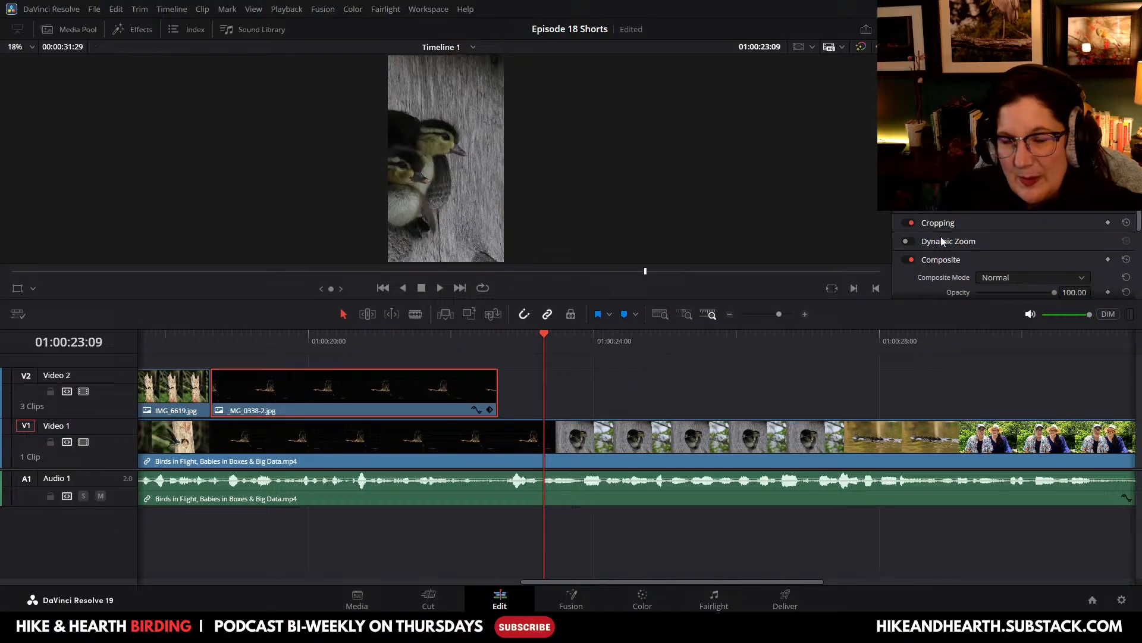
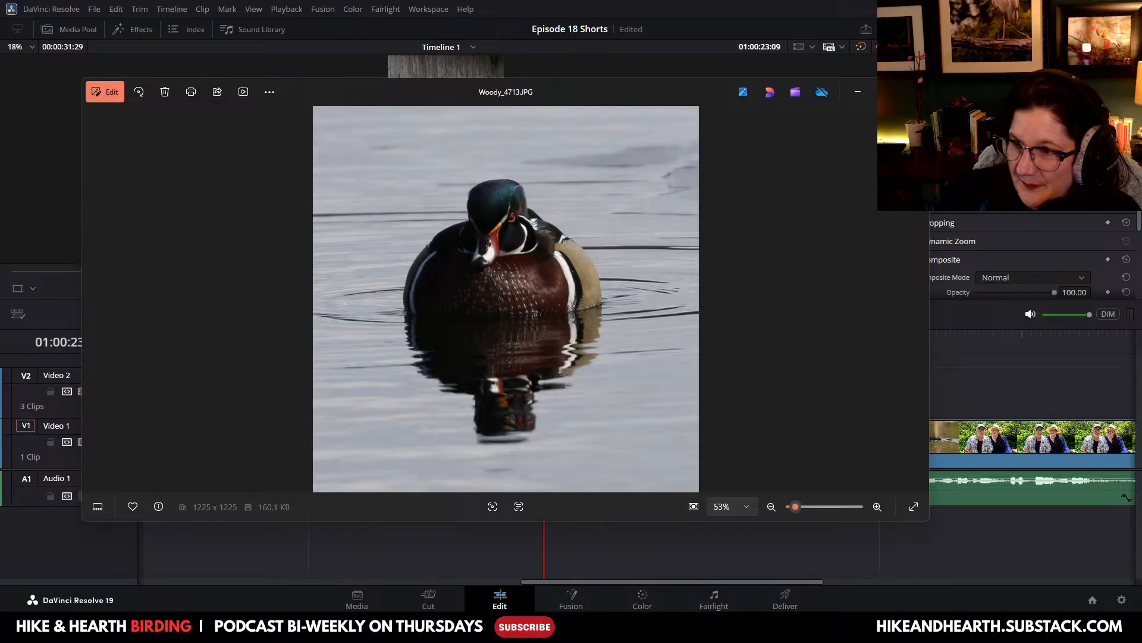
Step: Switch to the photo viewer and examine the wood duck and nest-box duckling photos for a replacement image
key(alt+F4)
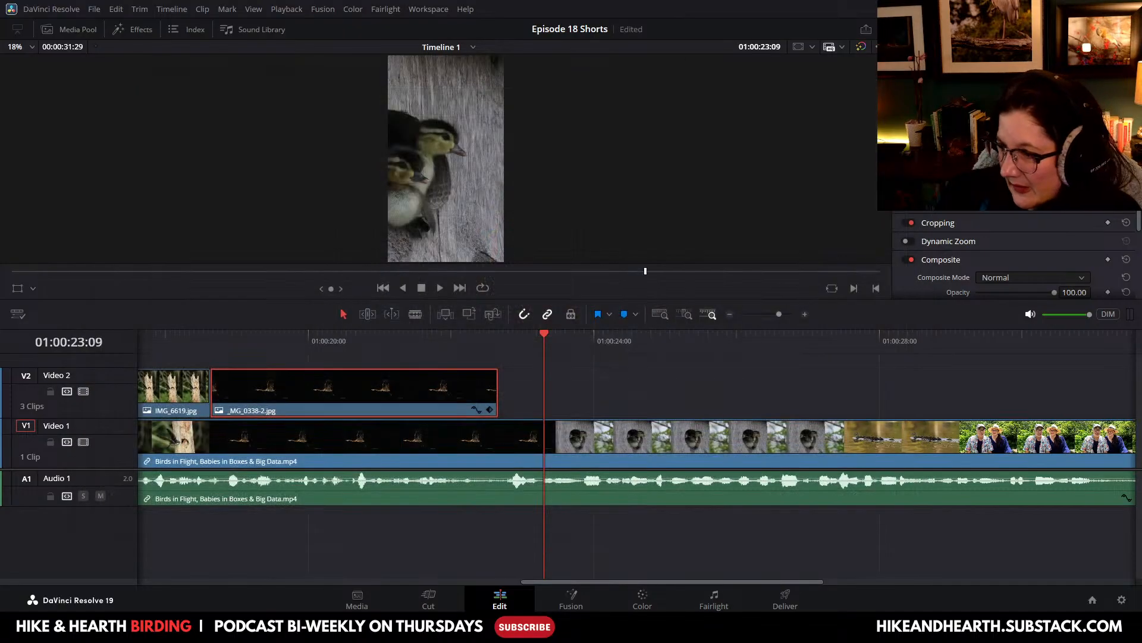
key(alt+Tab)
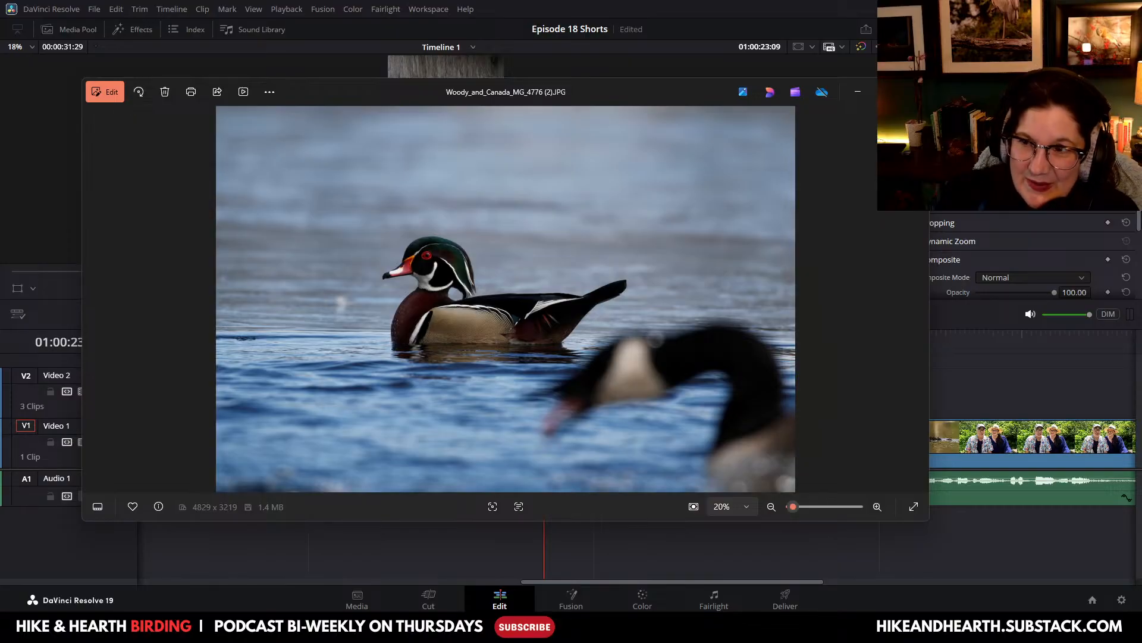
key(alt+F4)
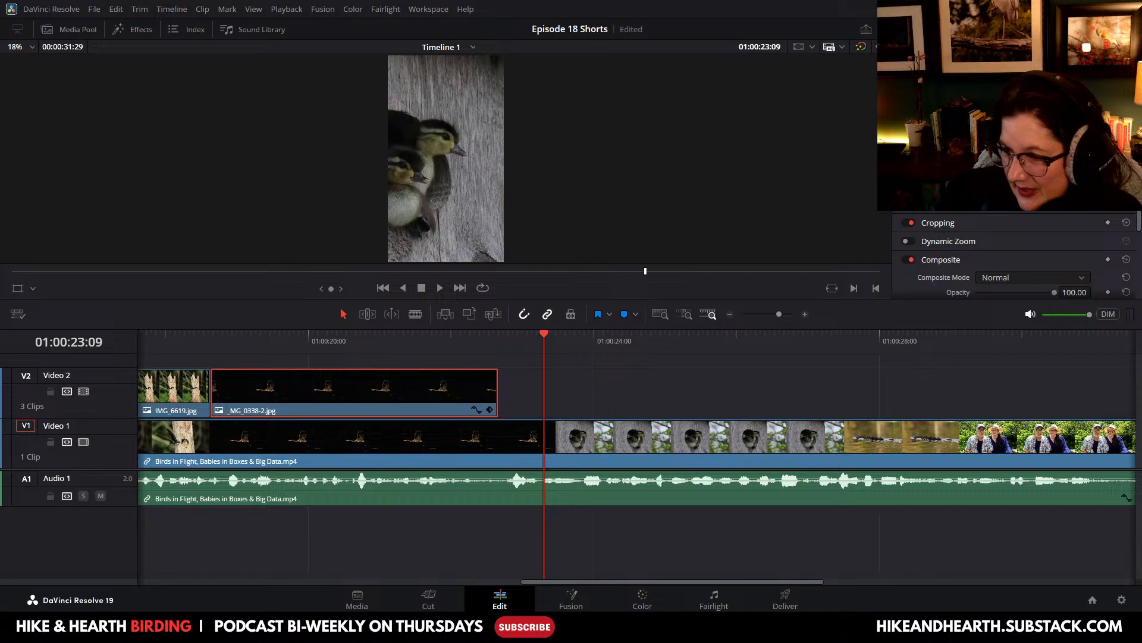
key(alt+Tab)
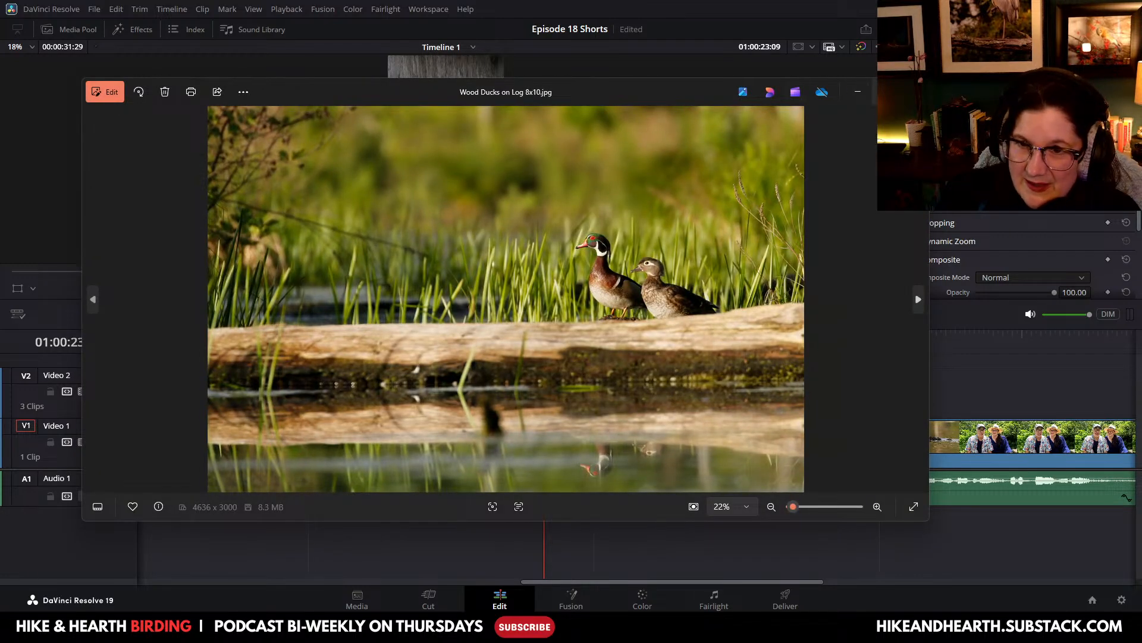
key(super+Up)
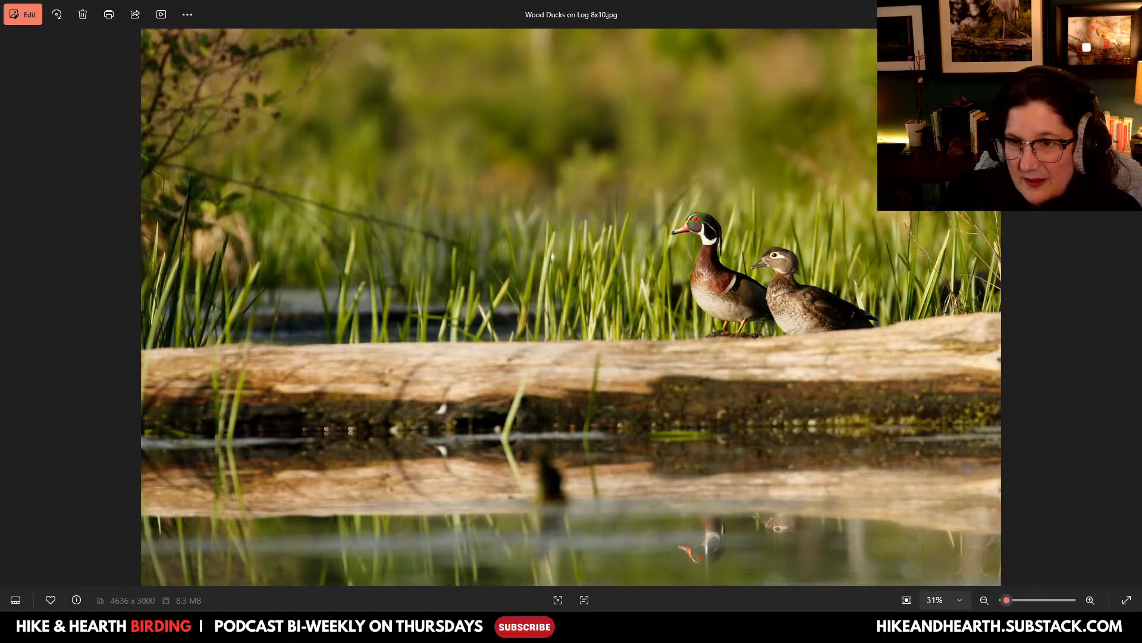
key(alt+Tab)
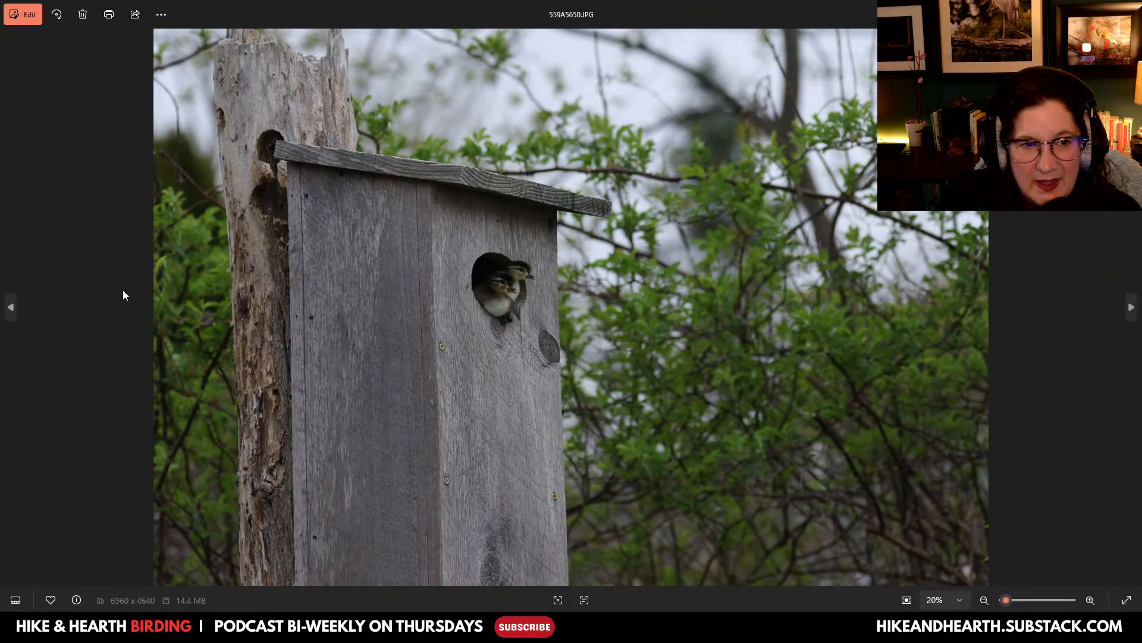
click(11, 307)
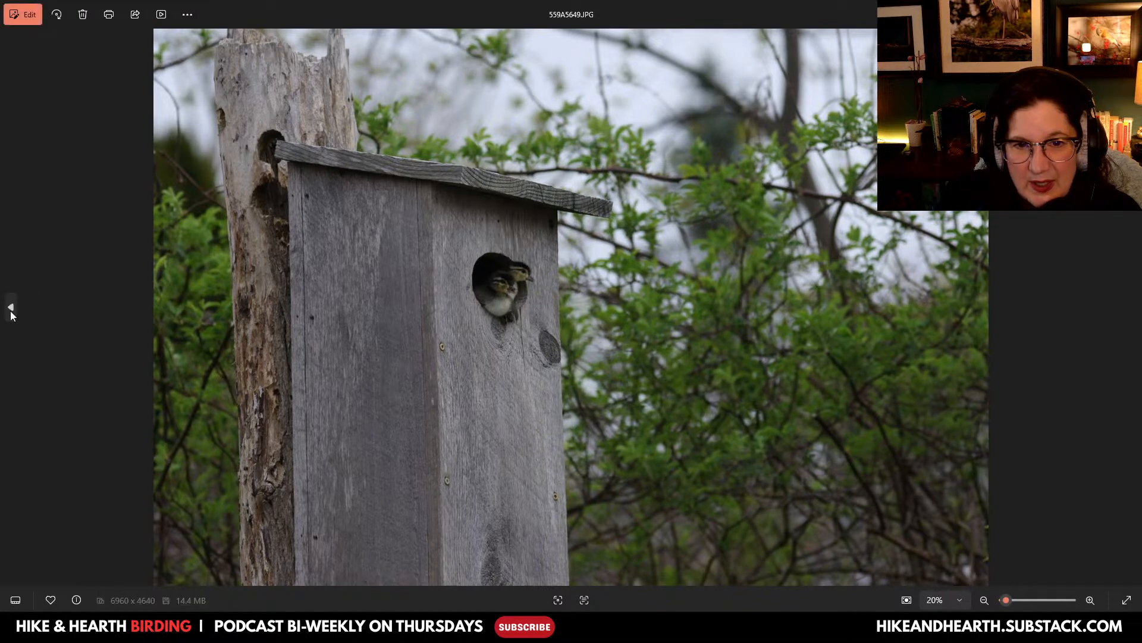
click(1134, 309)
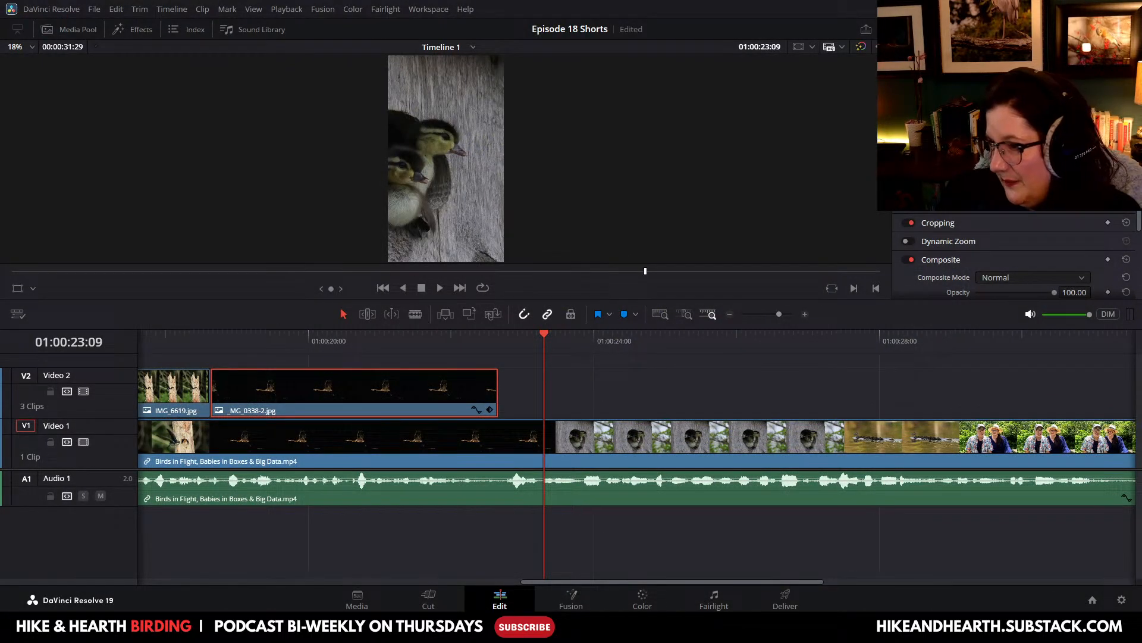
Step: Add the nest-box image 559A5650.JPG to Video 2 directly after _MG_0338-2.jpg, starting at about 01:00:22:20
drag(952, 202, 565, 387)
click(637, 391)
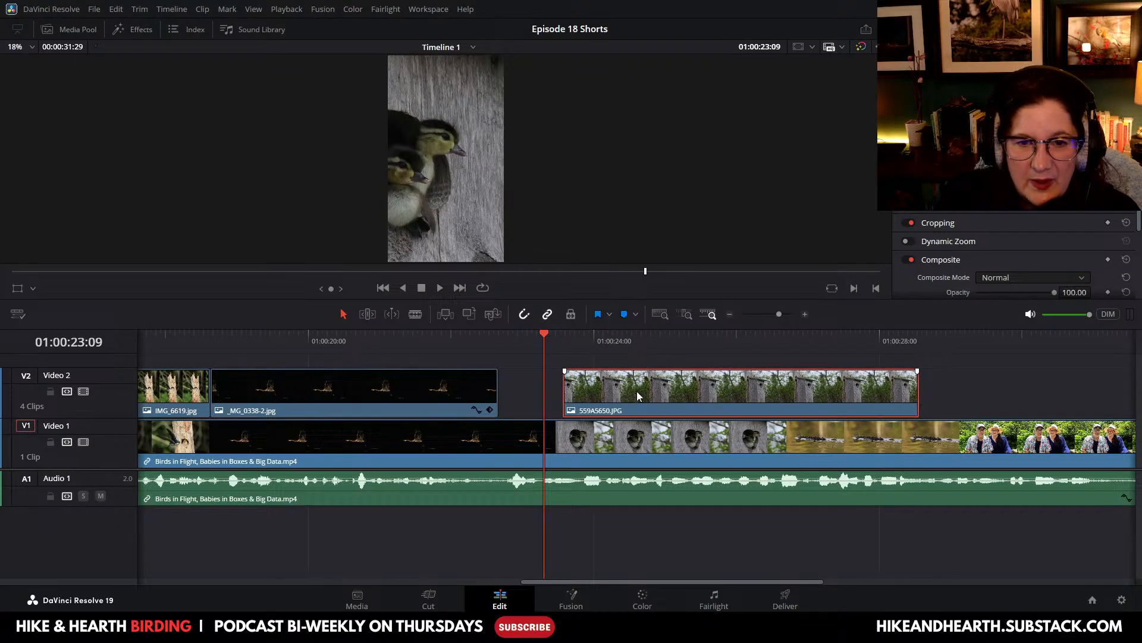
click(535, 338)
drag(535, 338, 494, 344)
drag(648, 388, 584, 388)
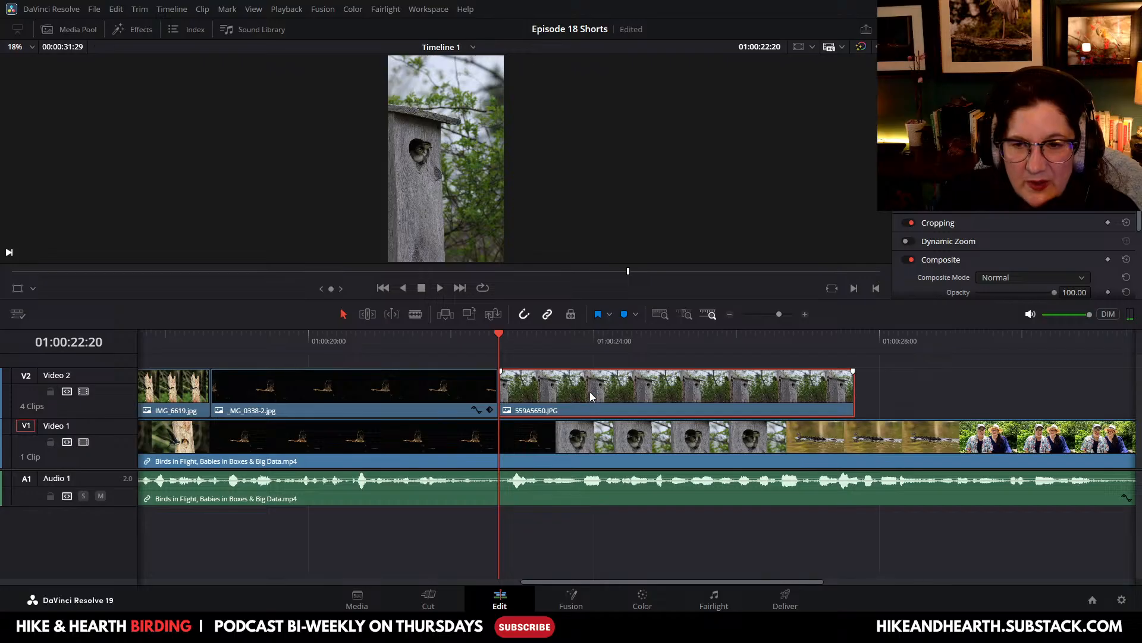
Step: Play back the 559A5650.JPG clip and check the swimming-ducklings shot that follows on Video 1
click(441, 288)
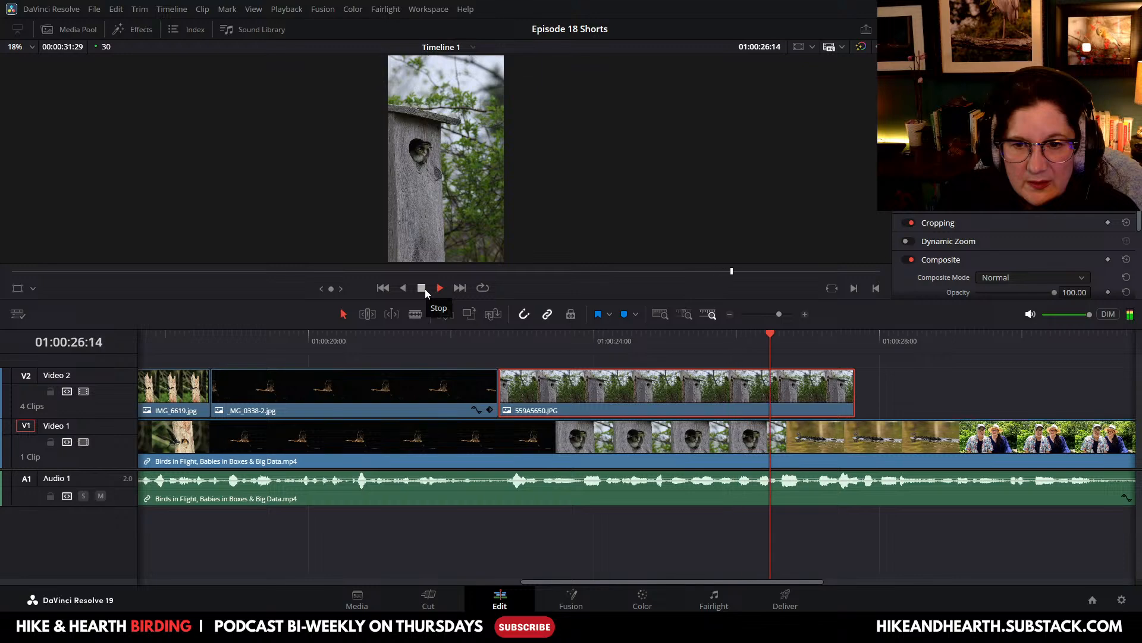
click(424, 288)
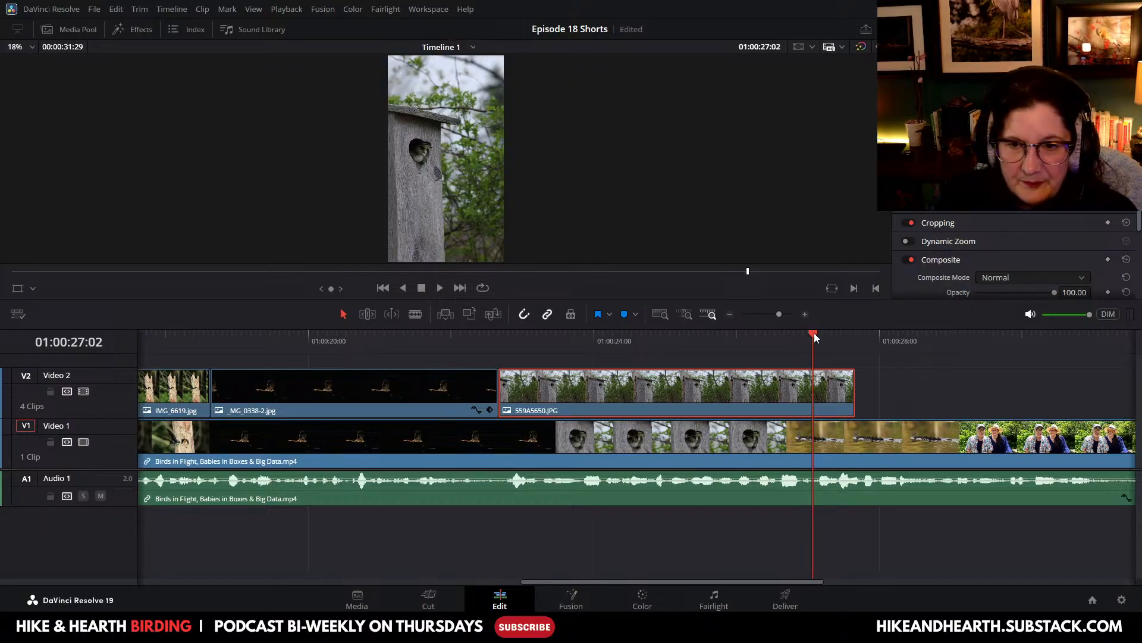
drag(813, 333, 879, 344)
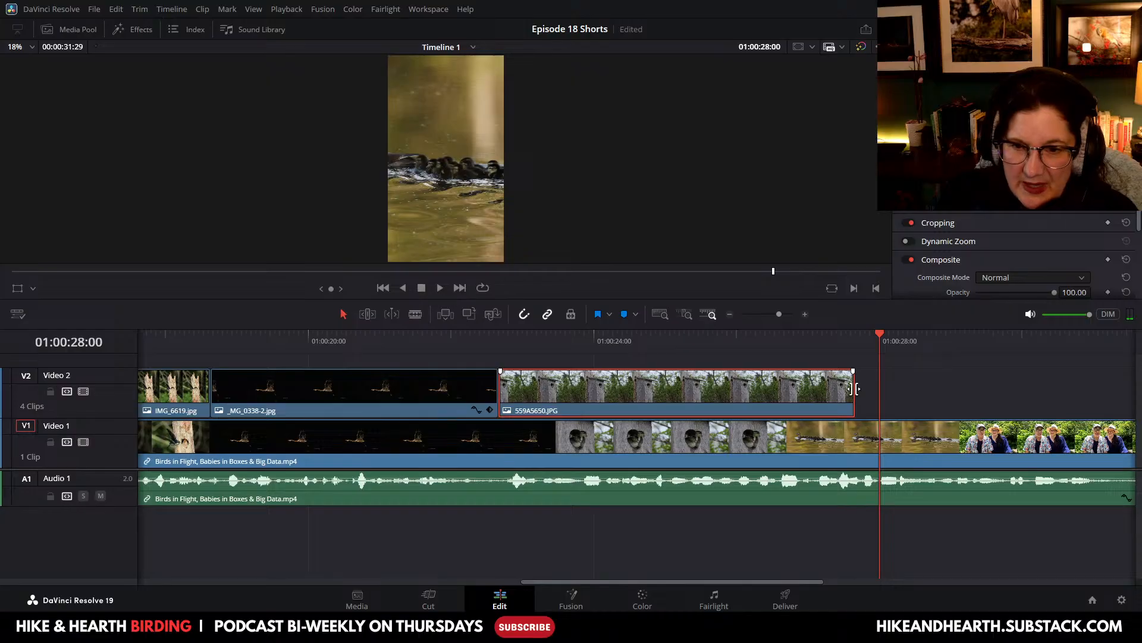
Step: Split 559A5650.JPG where the swimming-ducklings shot begins on Video 1, delete the part after the cut, and save the project
click(415, 315)
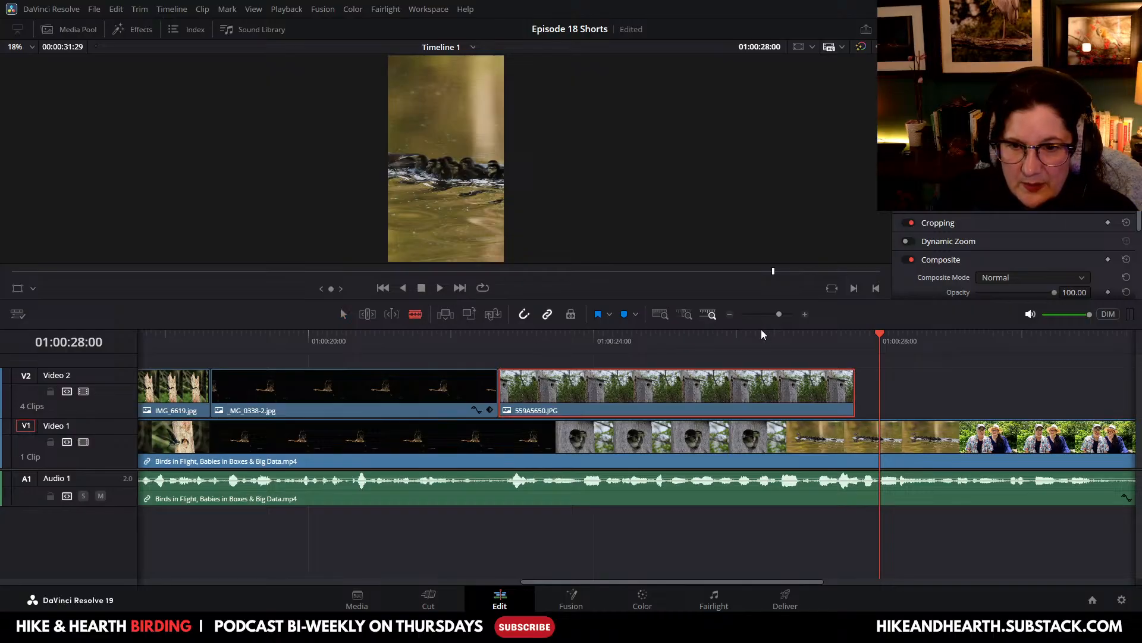
click(789, 394)
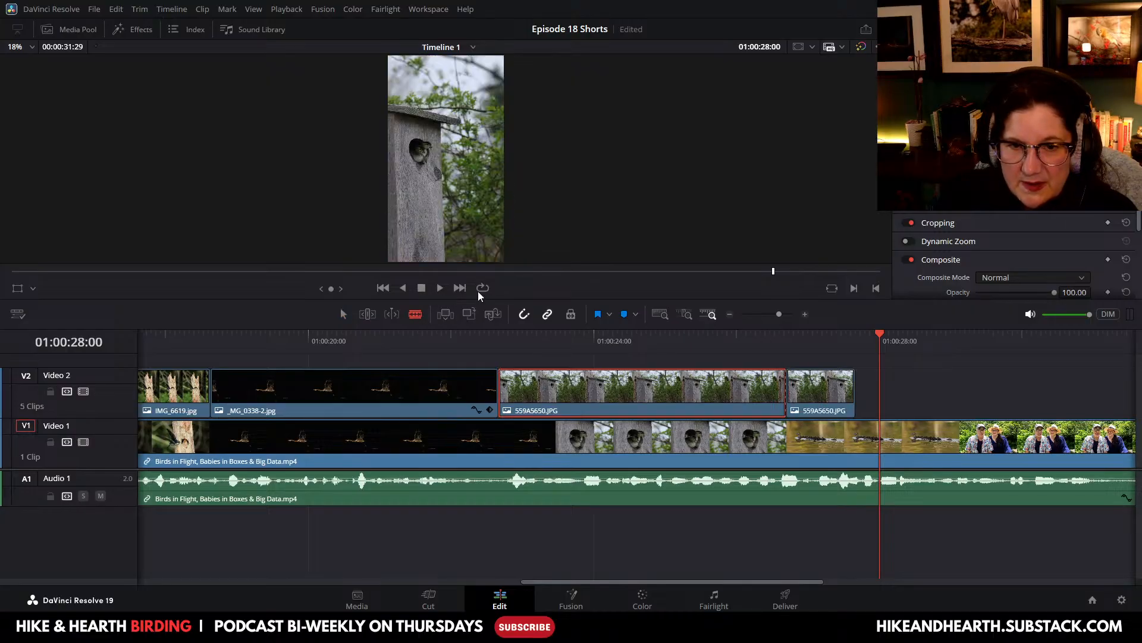
key(a)
click(820, 387)
right_click(819, 388)
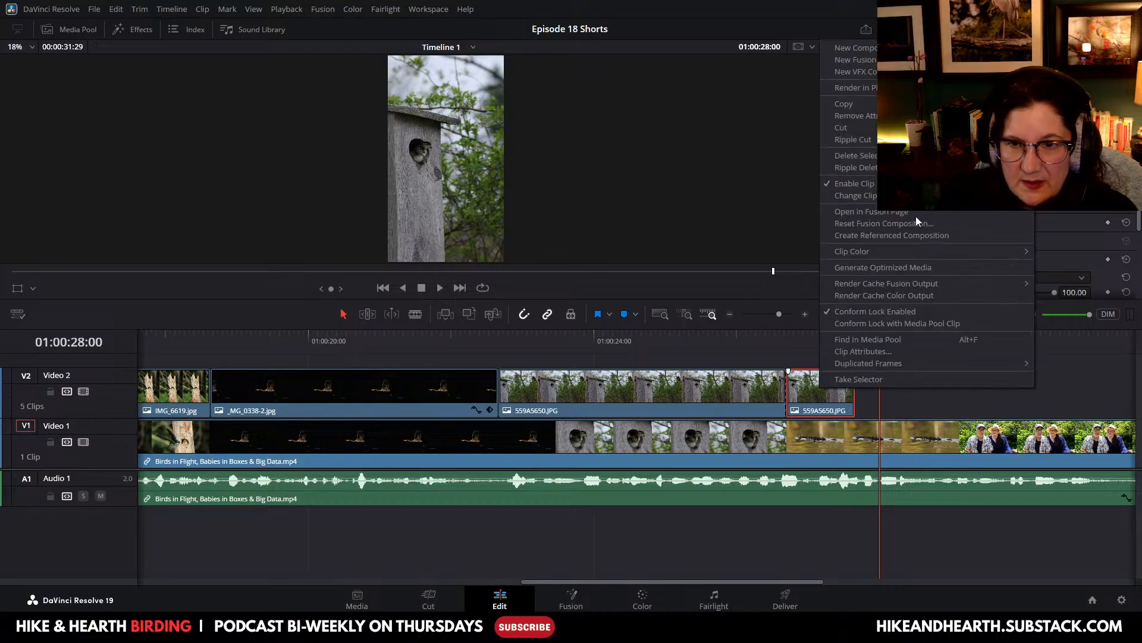
click(889, 325)
drag(885, 331, 786, 360)
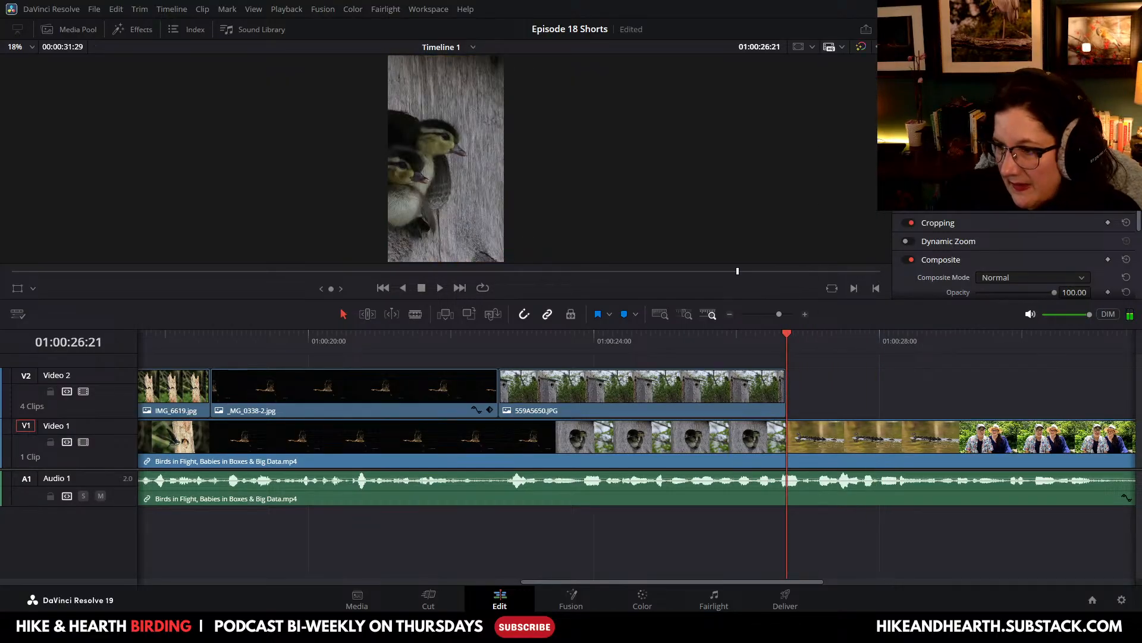
key(ctrl+s)
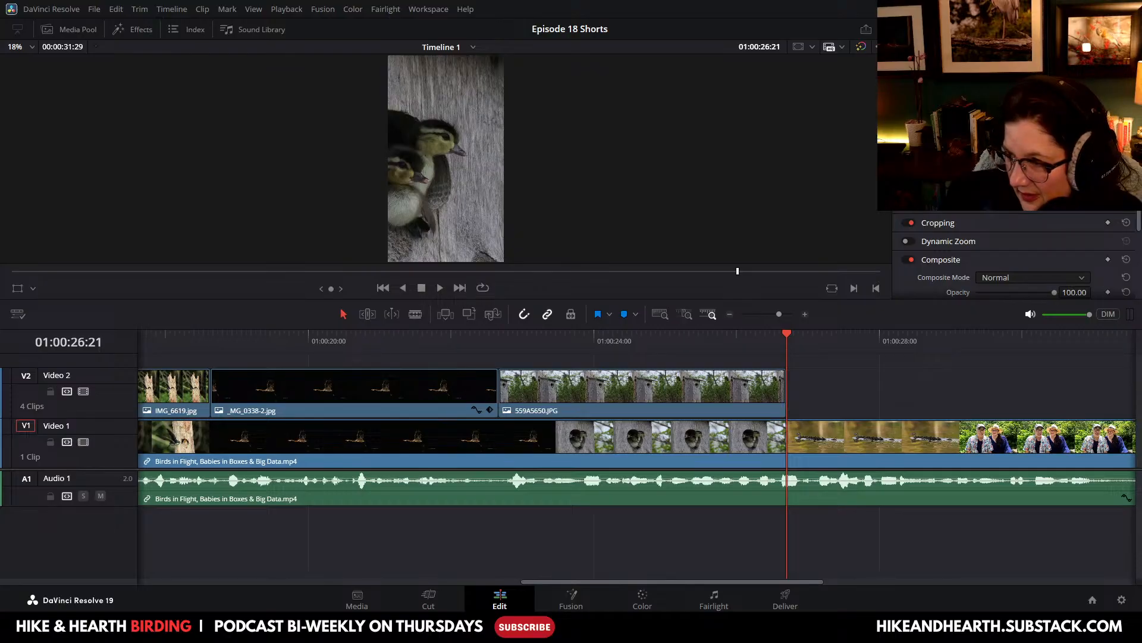
Step: Add the jumping-duckling image 559A5722_B.JPG to Video 2 at 01:00:26:21 and shift it left with a keyframe to center the duckling
drag(1012, 178, 849, 396)
drag(997, 398, 936, 397)
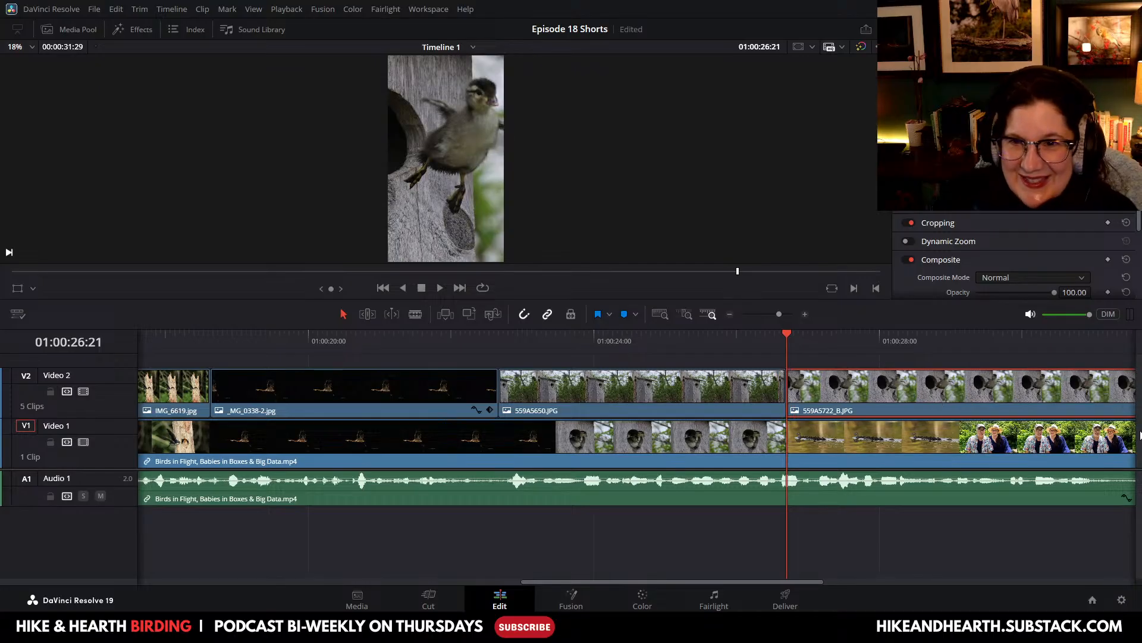
drag(1005, 125, 982, 126)
click(1108, 125)
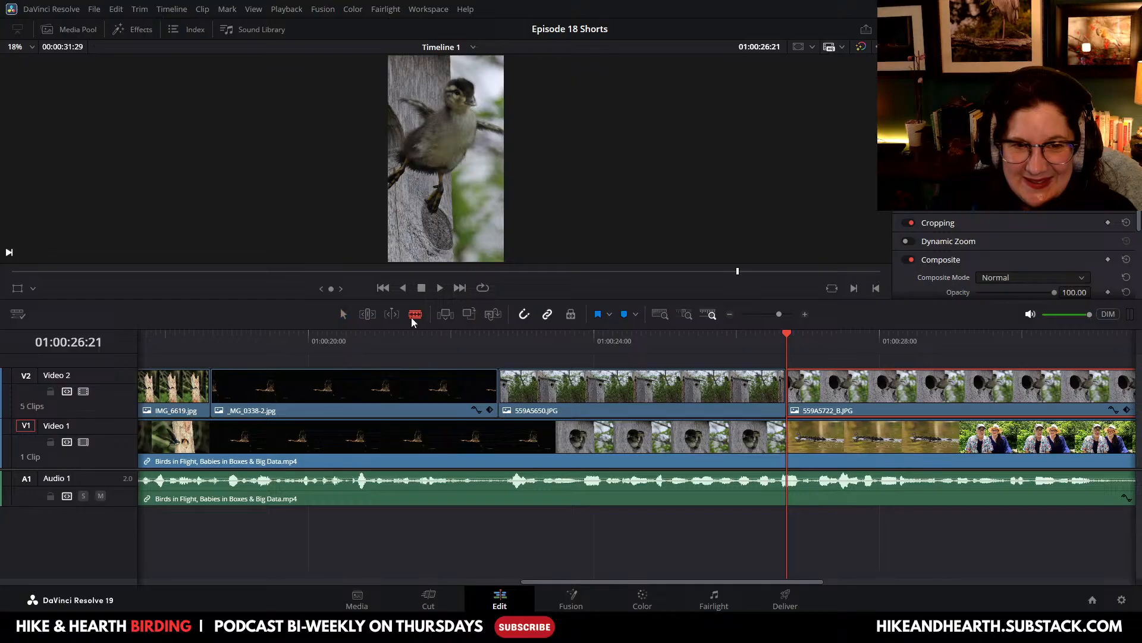
Step: Split the 559A5722_B.JPG clip where the couple's shot begins on Video 1 and delete the part after the cut
click(956, 387)
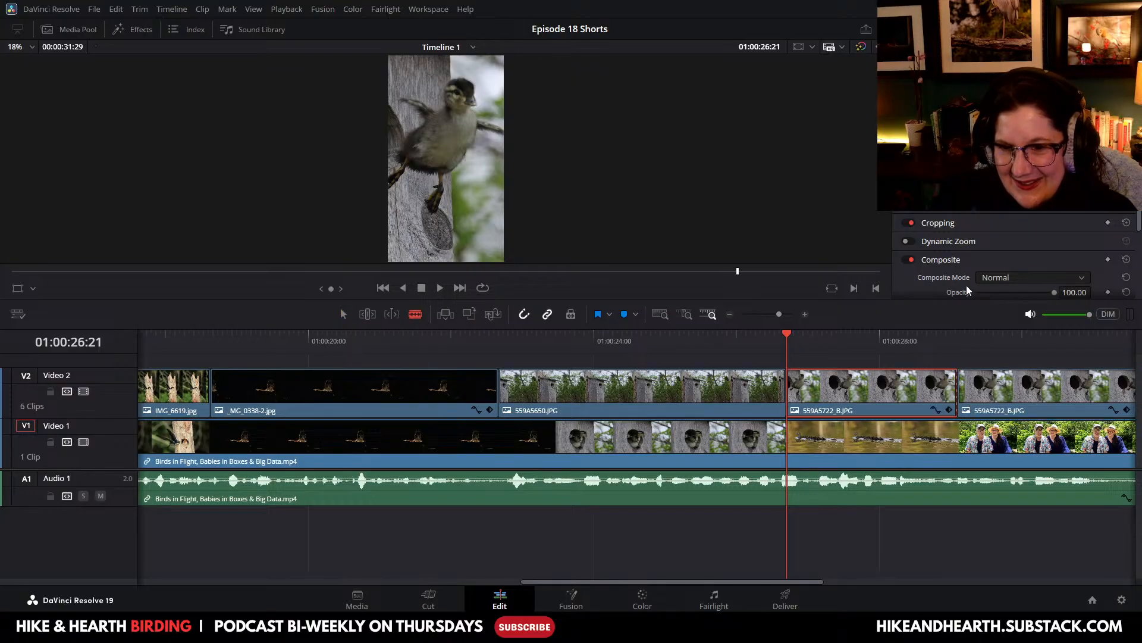
click(344, 315)
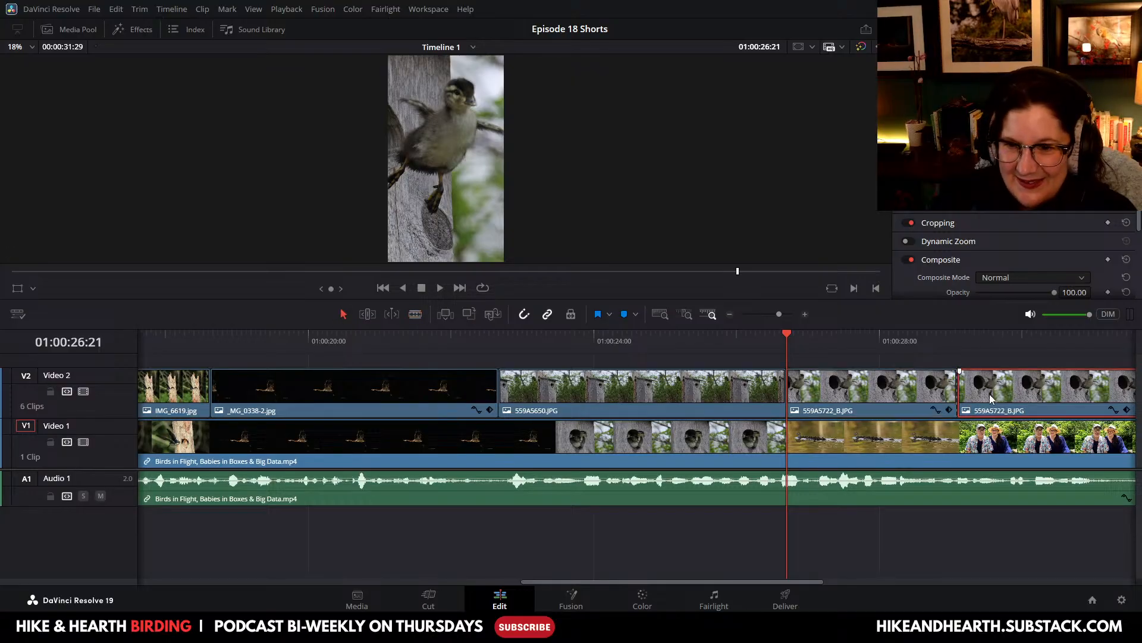
right_click(994, 394)
key(Delete)
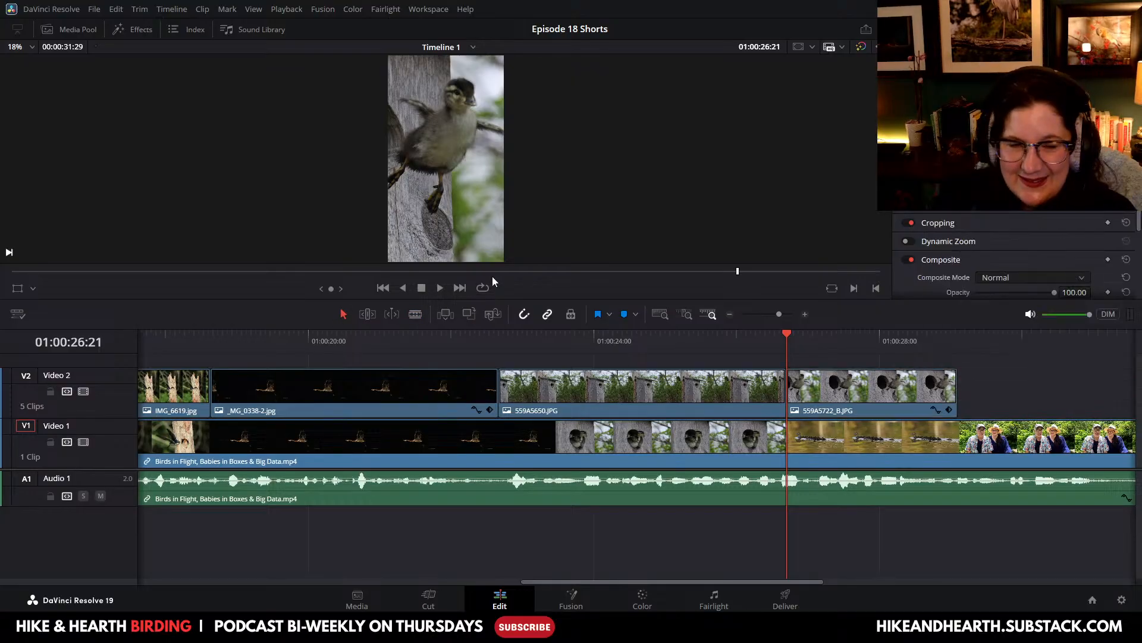
Step: Play back from the start of the 559A5722_B.JPG clip through the couple's shot to the end of the short
click(440, 288)
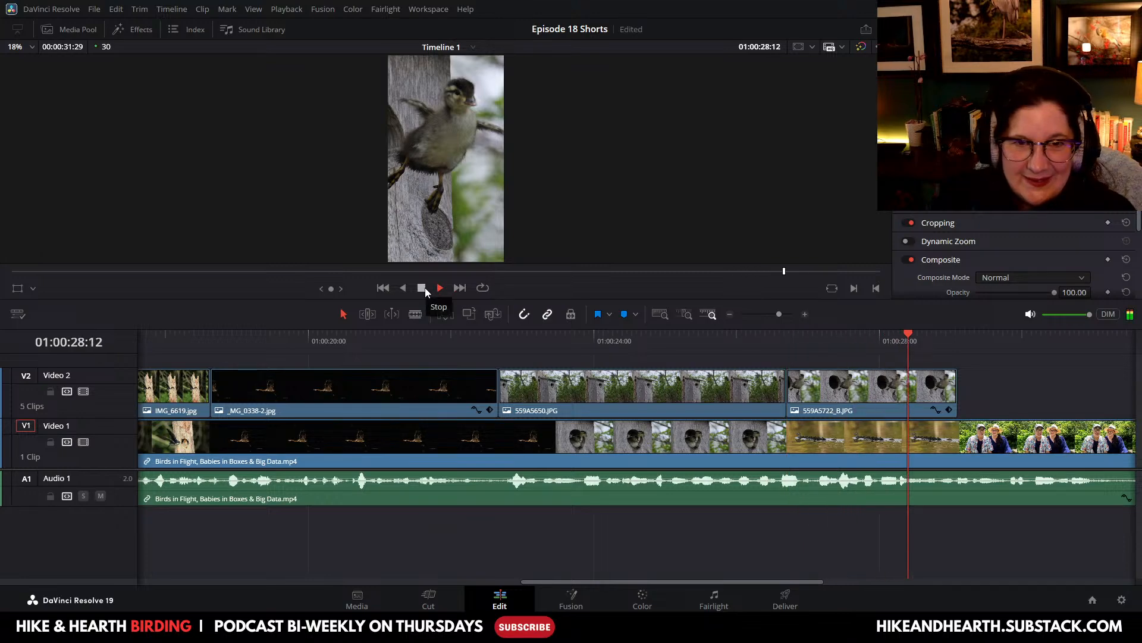
click(422, 288)
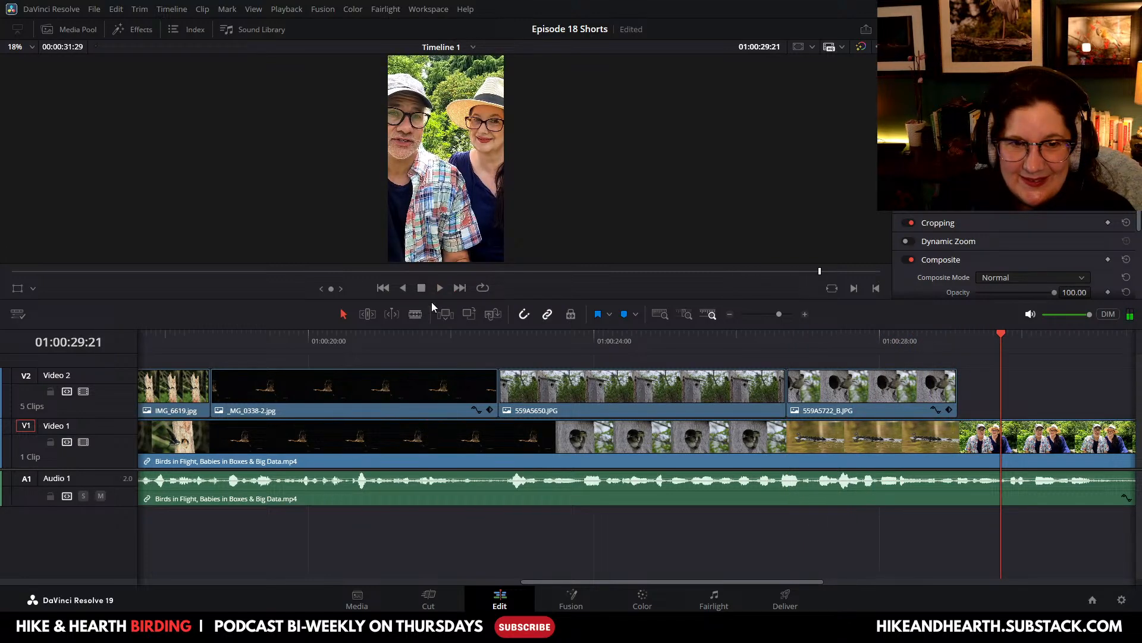
click(440, 288)
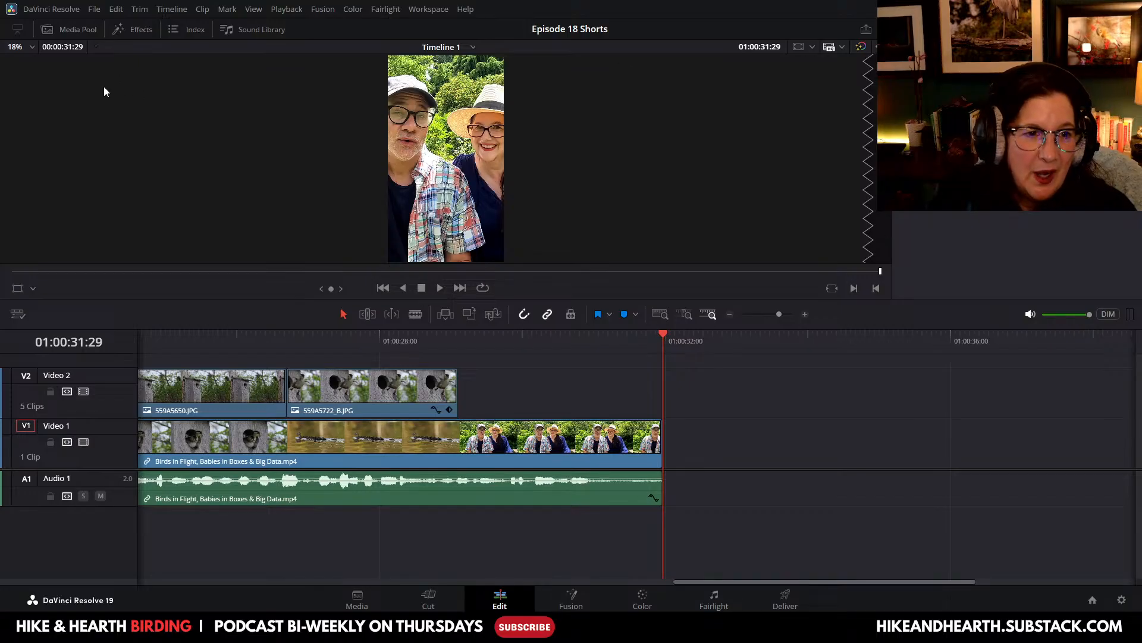
Step: Open the Media Pool and select the podcast item in the Master bin
click(71, 29)
click(127, 136)
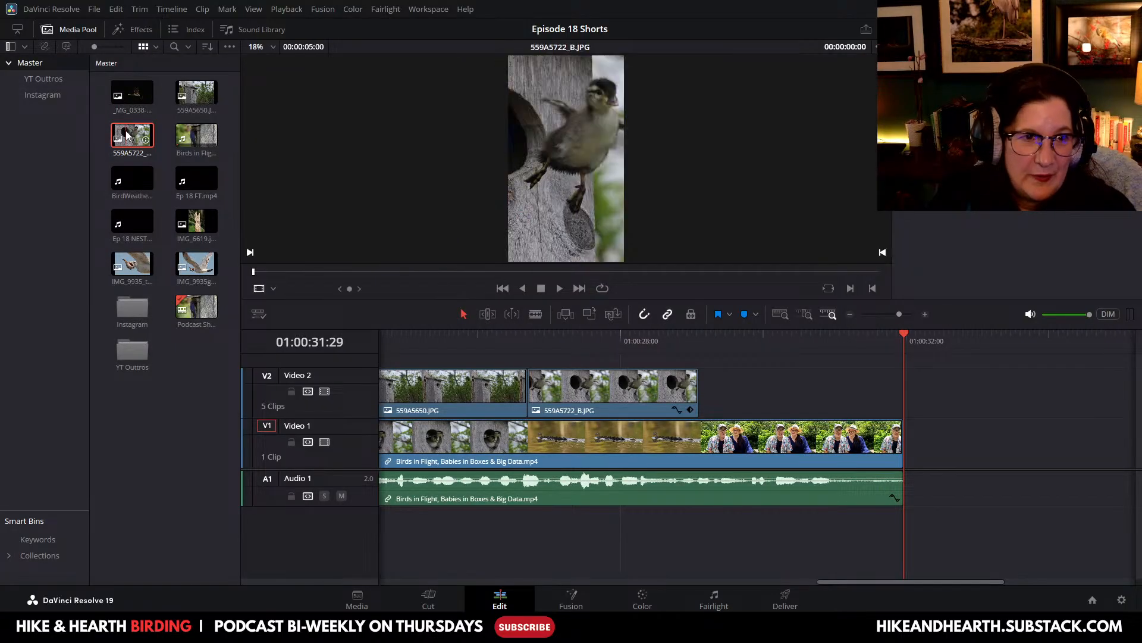
key(q)
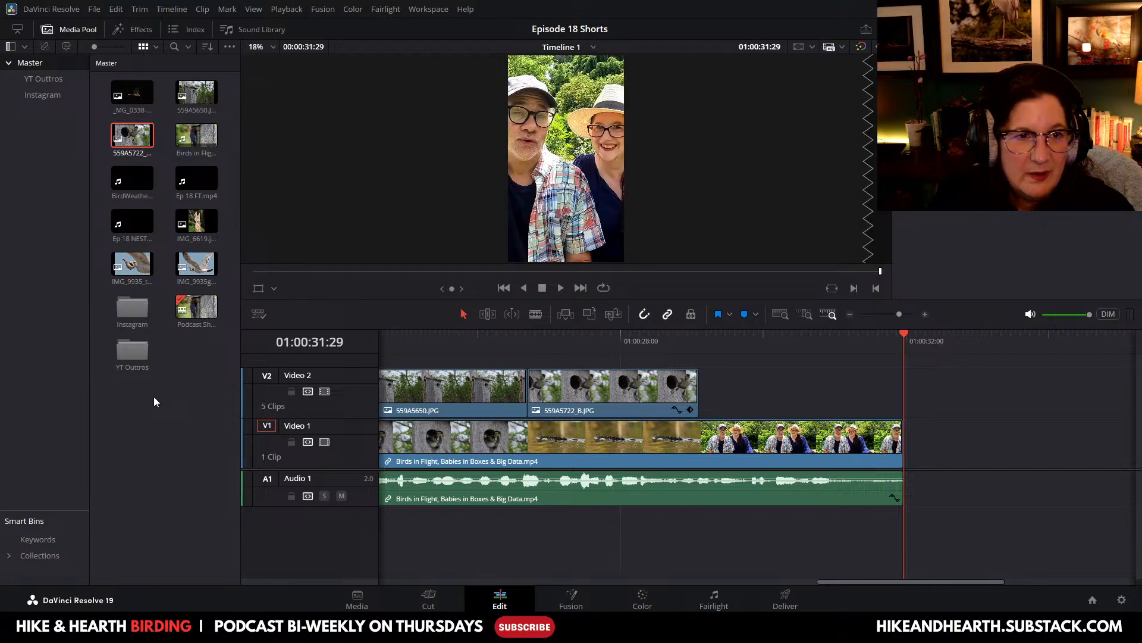
click(196, 306)
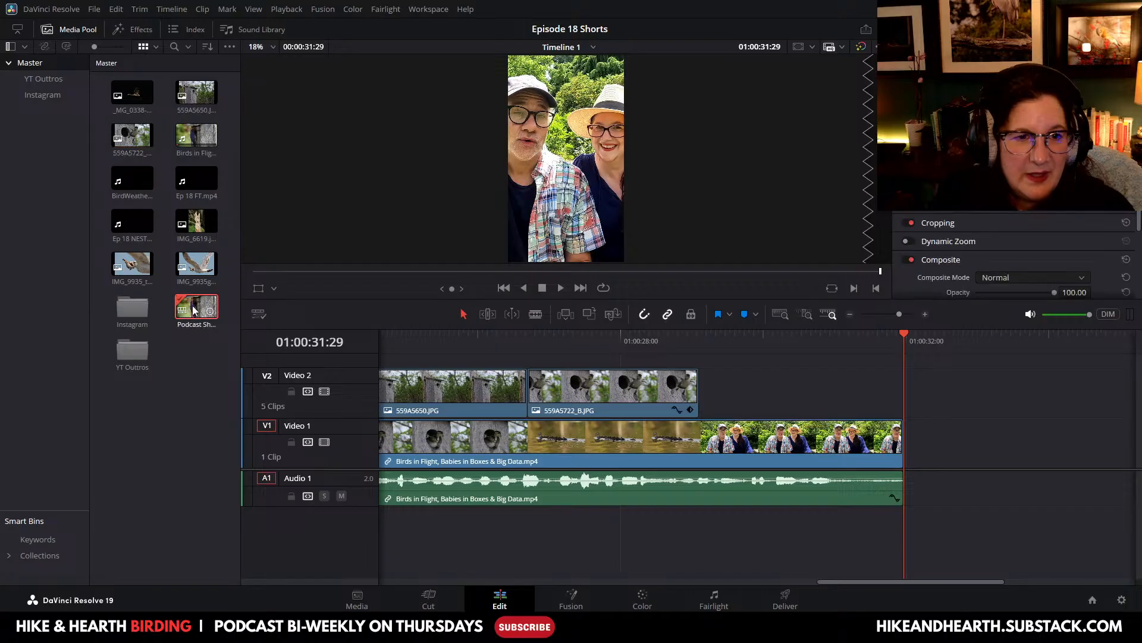
scroll(1045, 250, down, 5)
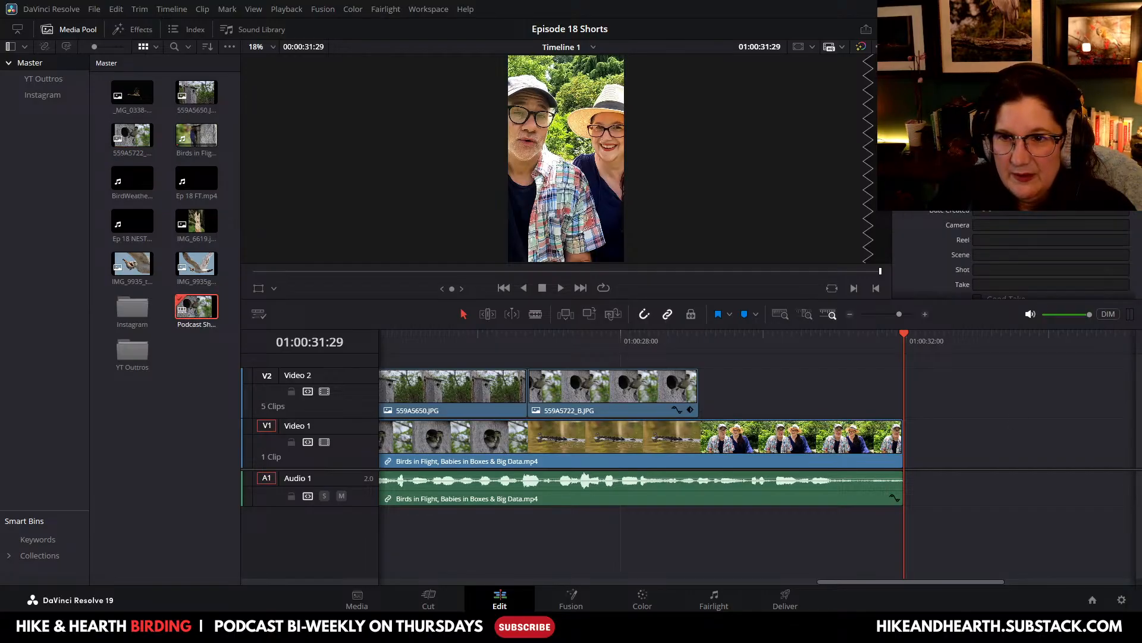
scroll(947, 220, down, 6)
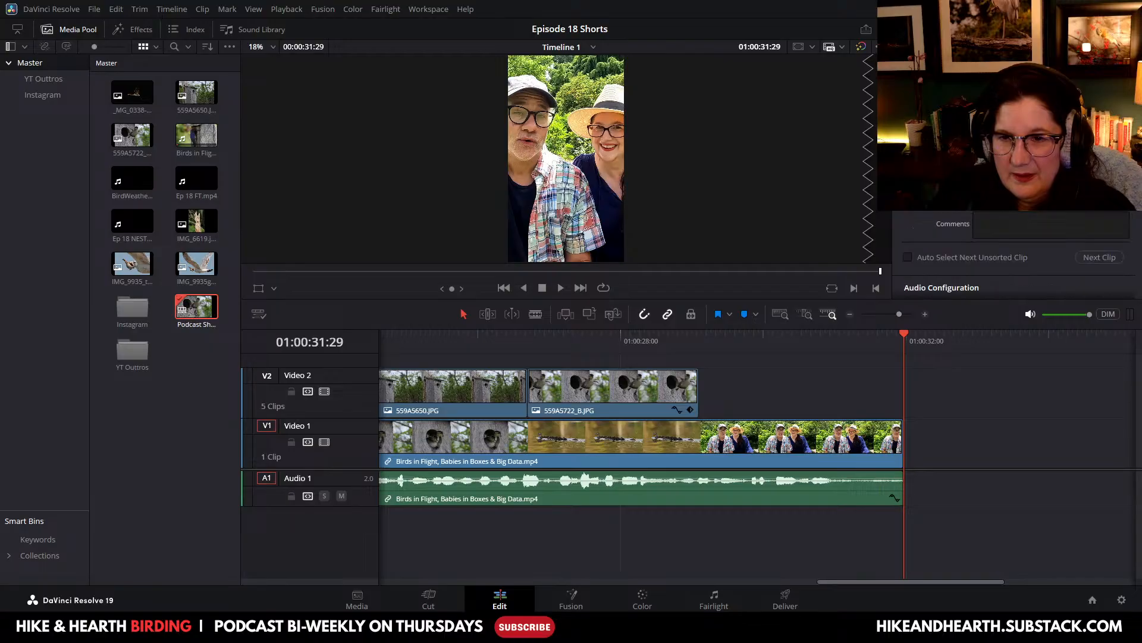
scroll(947, 220, up, 4)
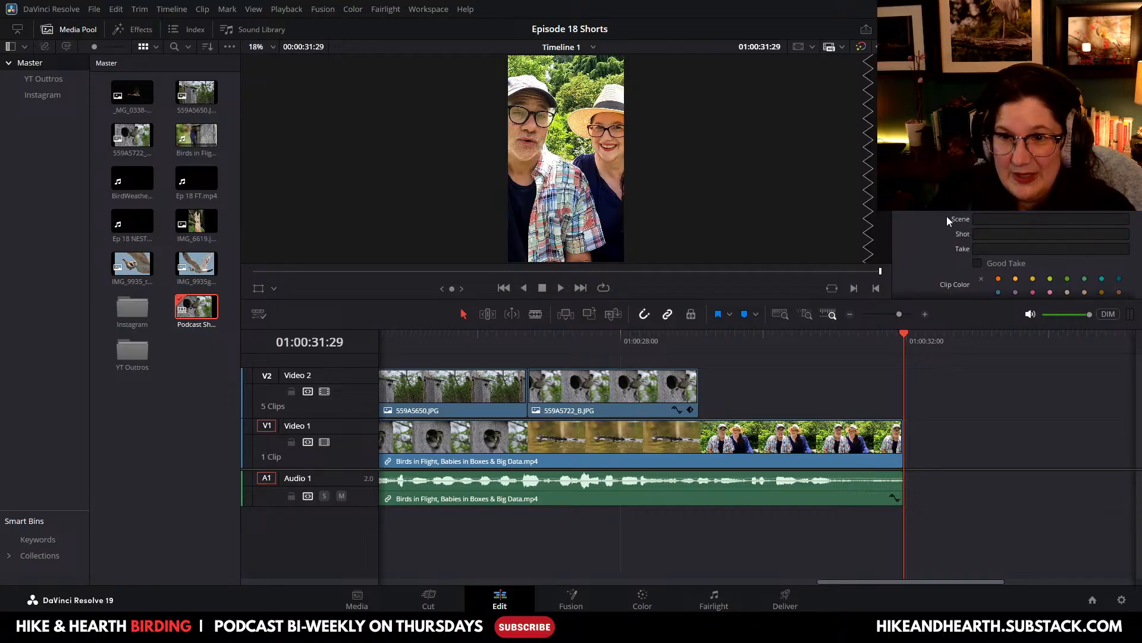
scroll(948, 219, down, 4)
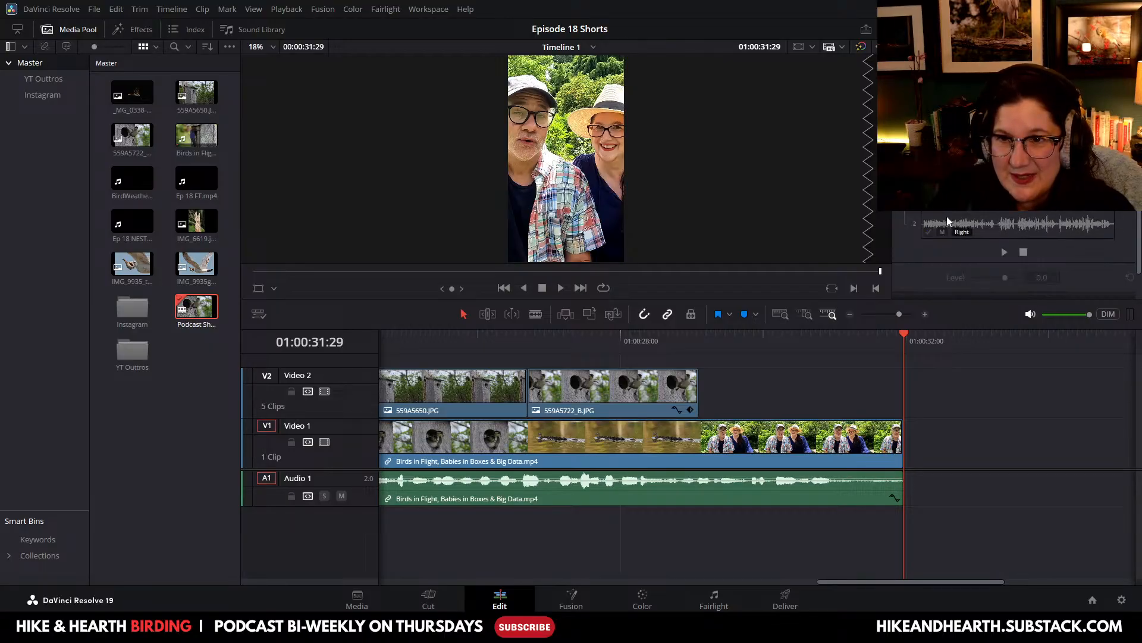
scroll(948, 219, up, 1)
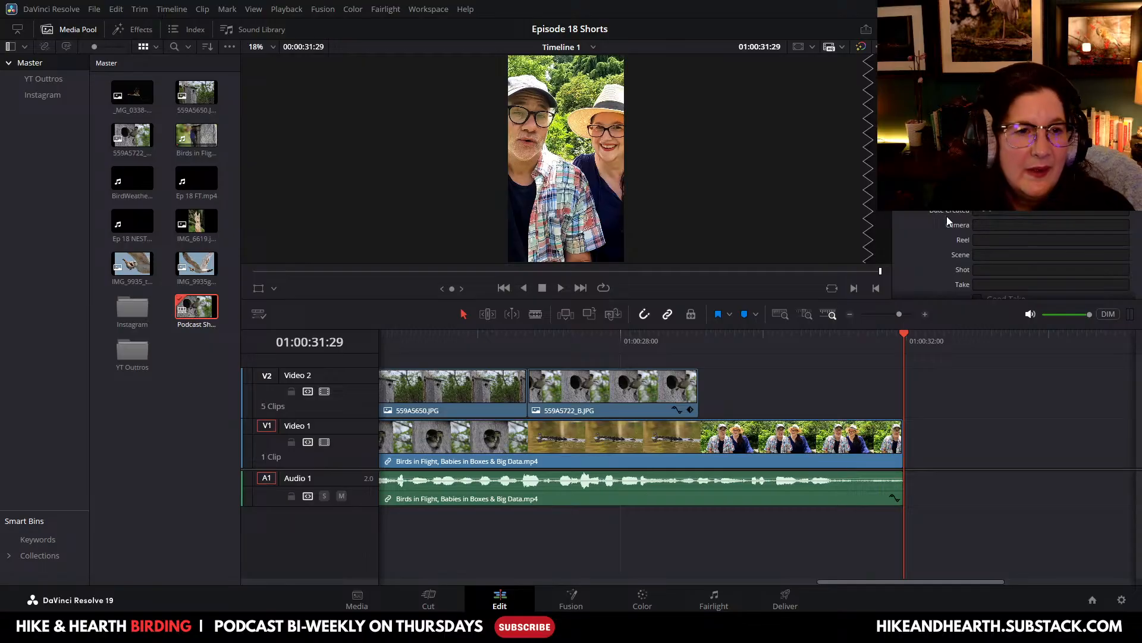
Step: Open the YT Outtros bin and add HH Shorts Outtro 1.mp4 to Video 1 directly after the podcast clip
click(180, 301)
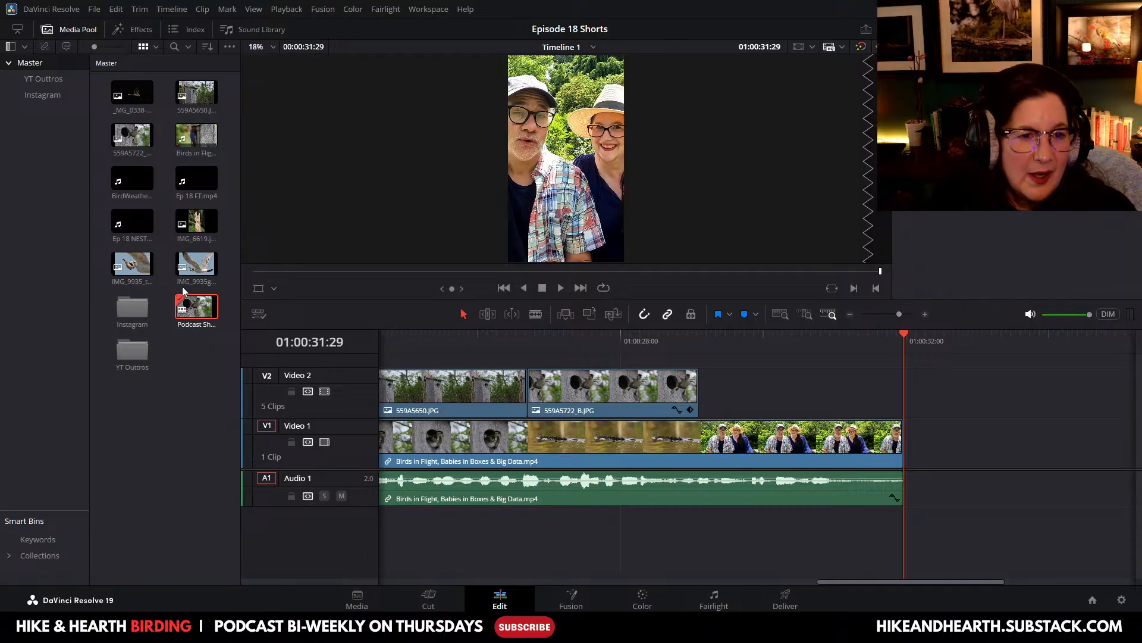
double_click(132, 351)
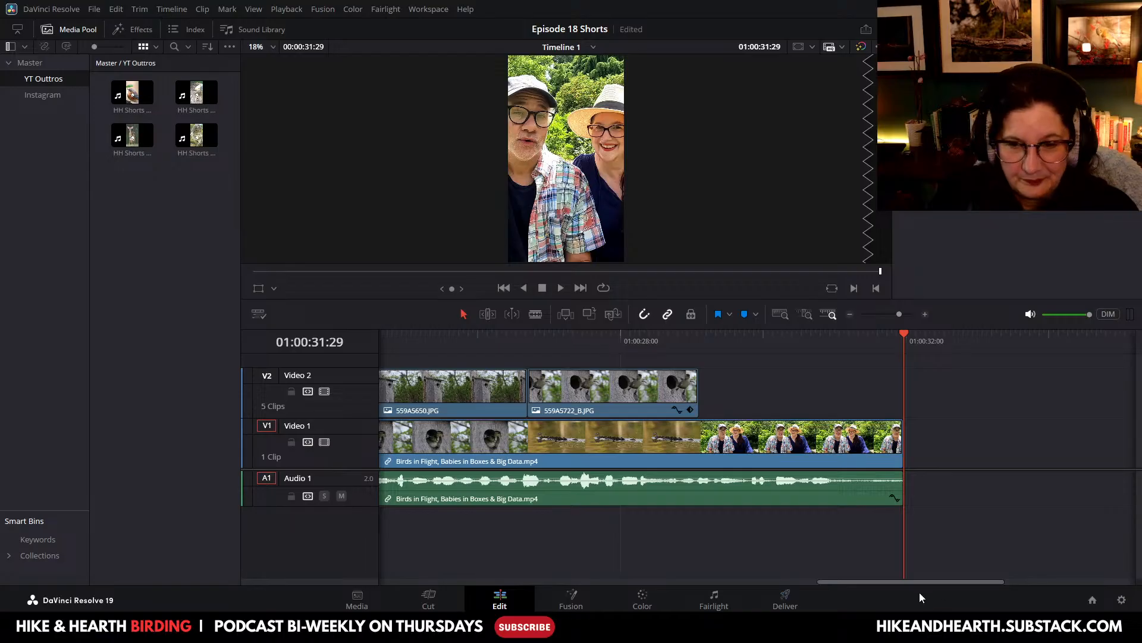
drag(875, 582, 947, 584)
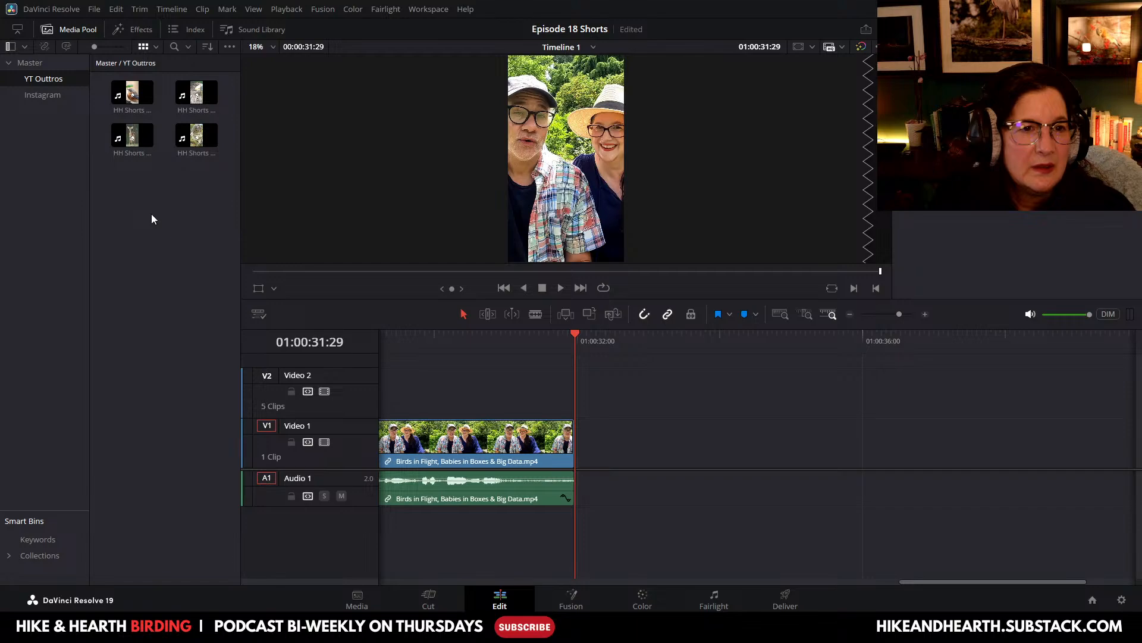
click(132, 93)
drag(132, 93, 642, 450)
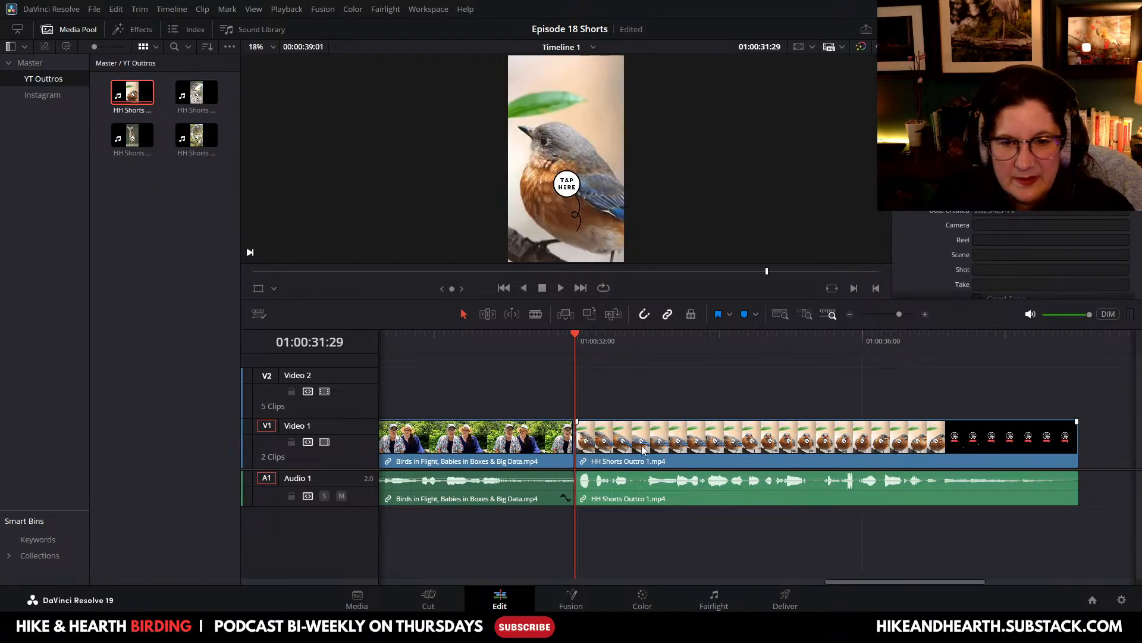
Step: Lower the outro clip's audio level on the timeline and play the outro through to its end
click(661, 450)
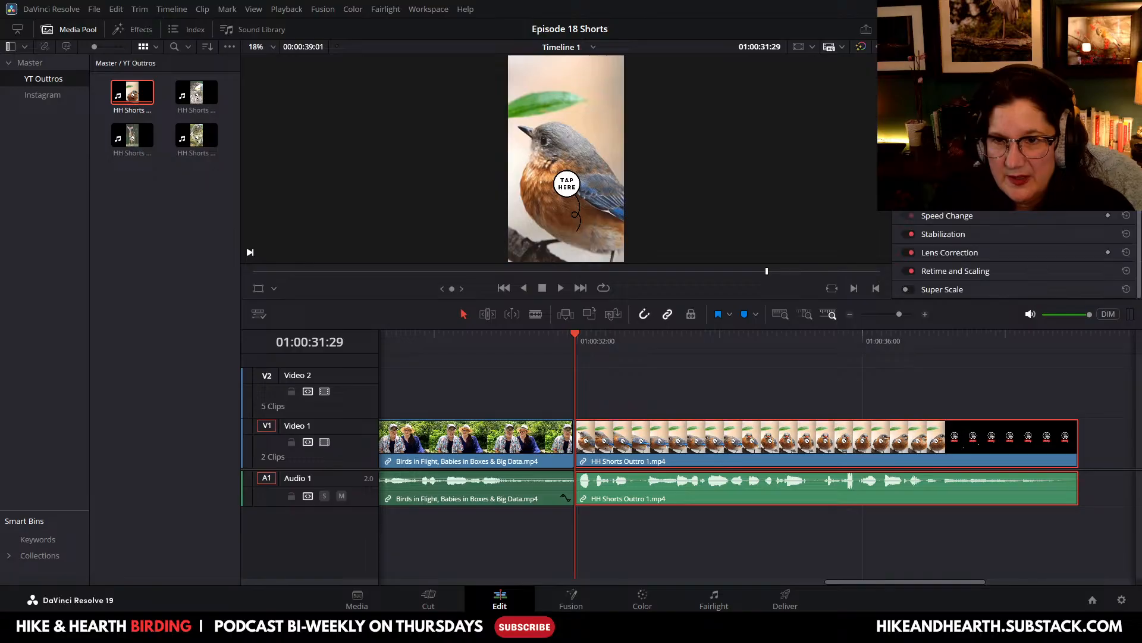
scroll(1012, 255, up, 2)
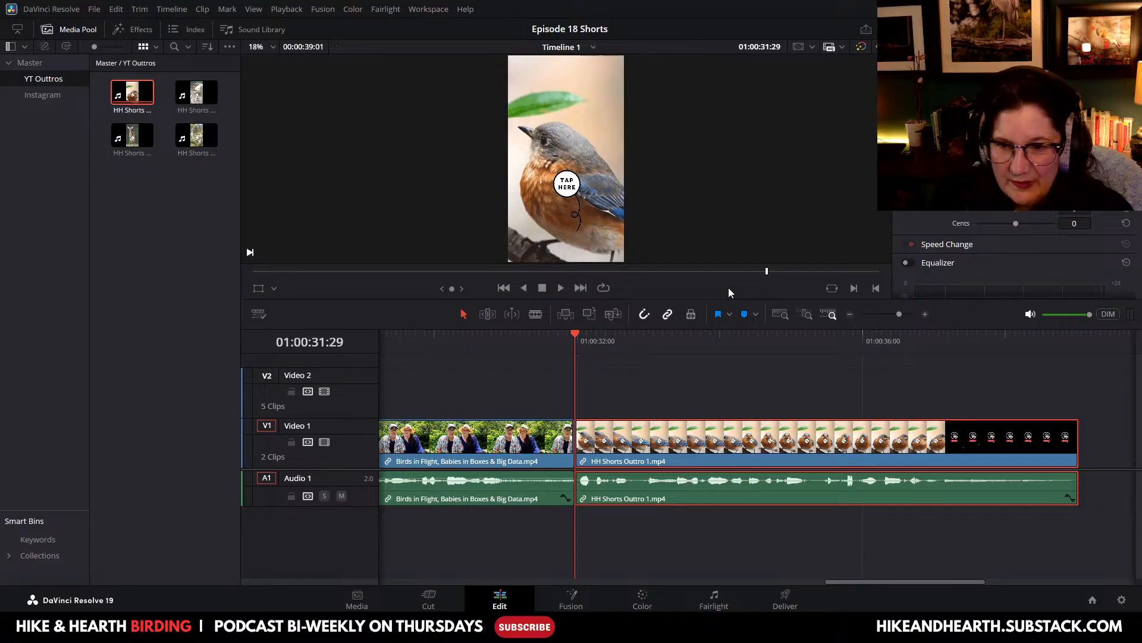
click(561, 288)
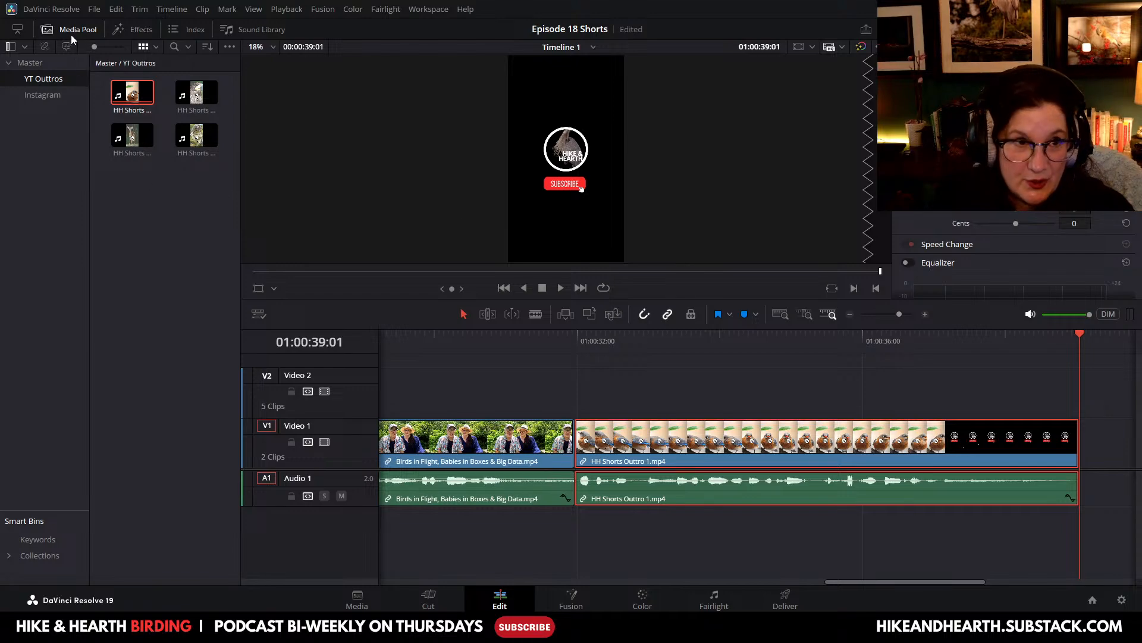
Step: Select all timeline clips and normalize their audio levels using the YouTube mode with Relative level setting
click(27, 63)
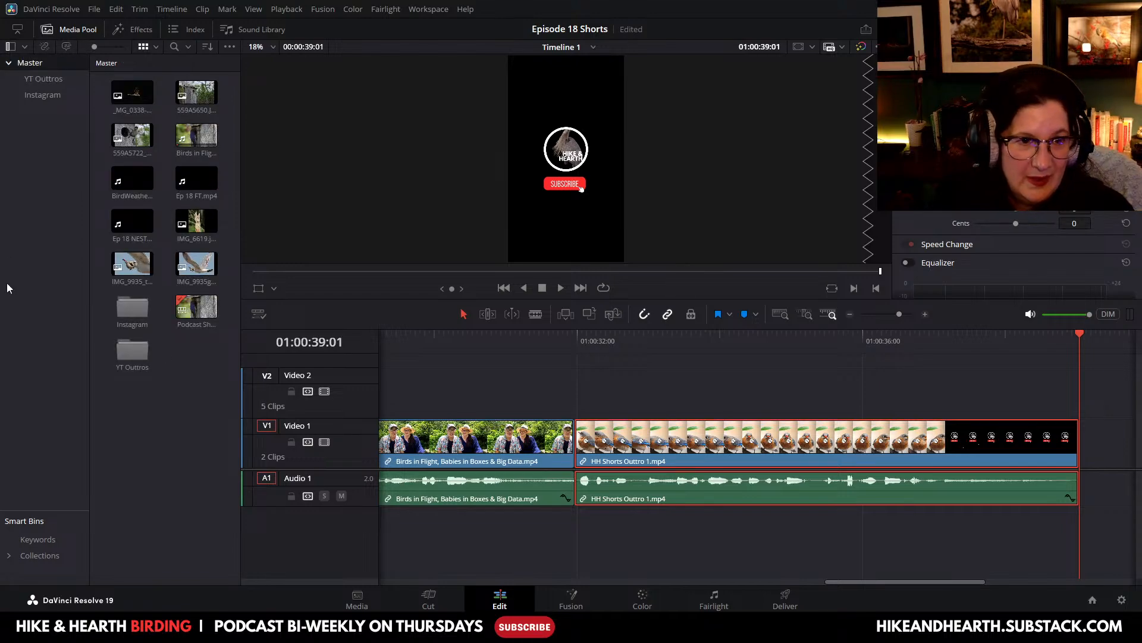
click(72, 31)
click(116, 10)
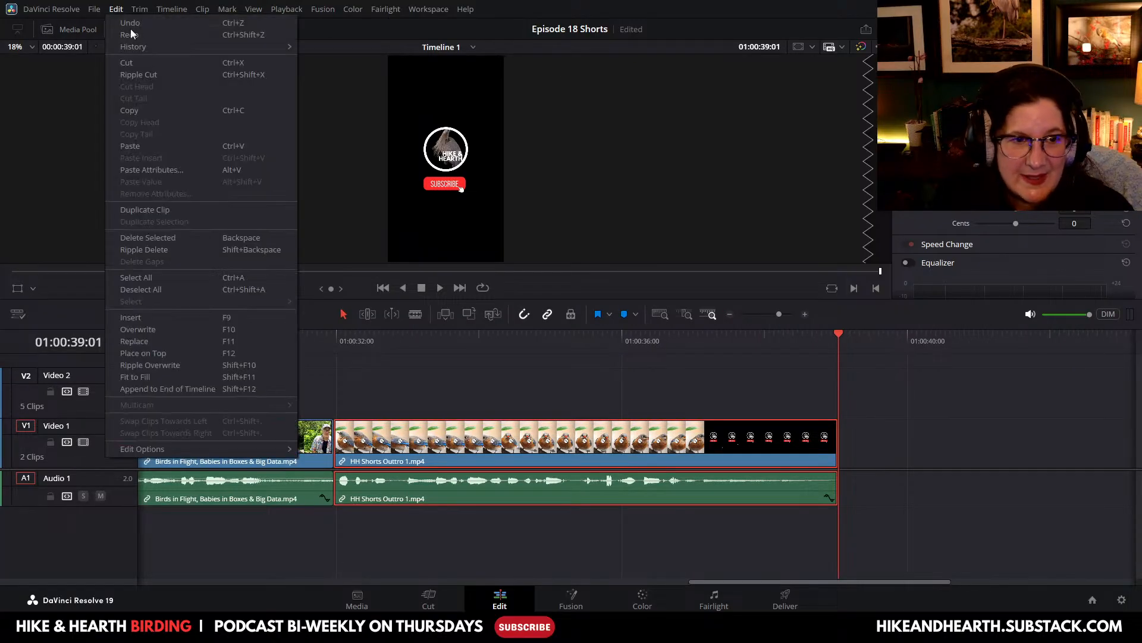
click(166, 278)
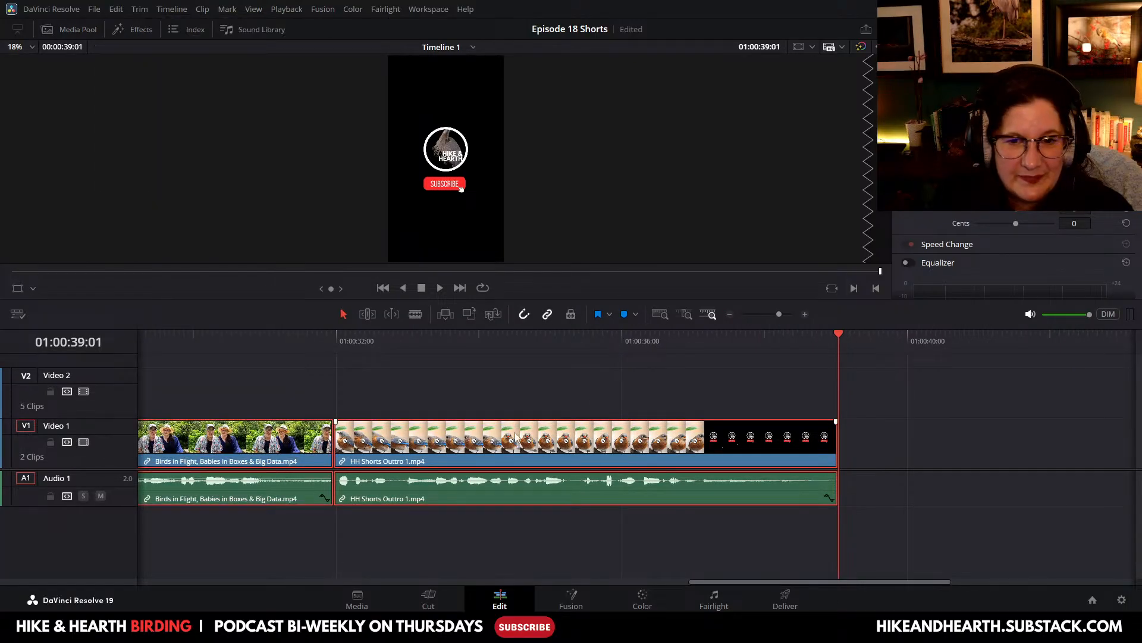
right_click(482, 455)
click(529, 268)
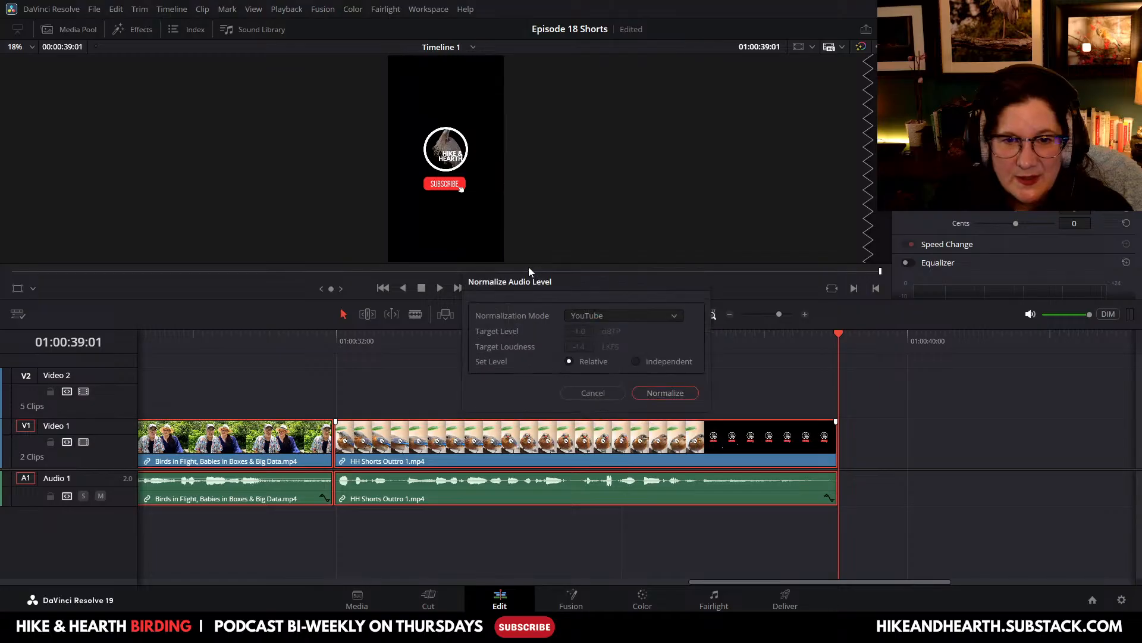
click(685, 393)
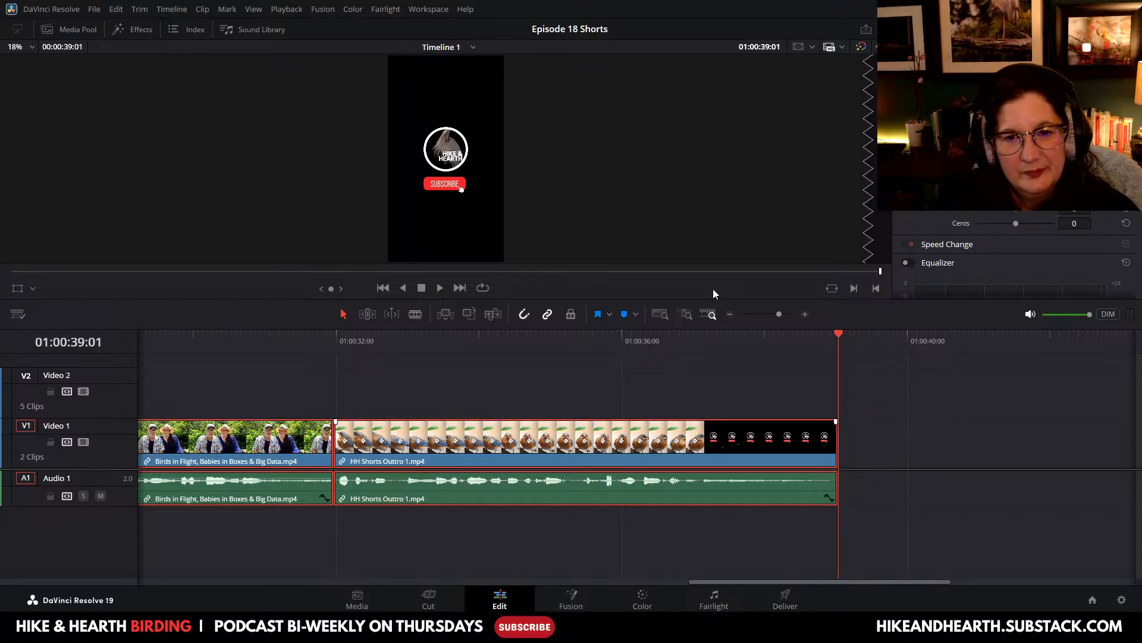
Step: Combine all selected timeline clips into one compound clip, keeping the default name
click(204, 11)
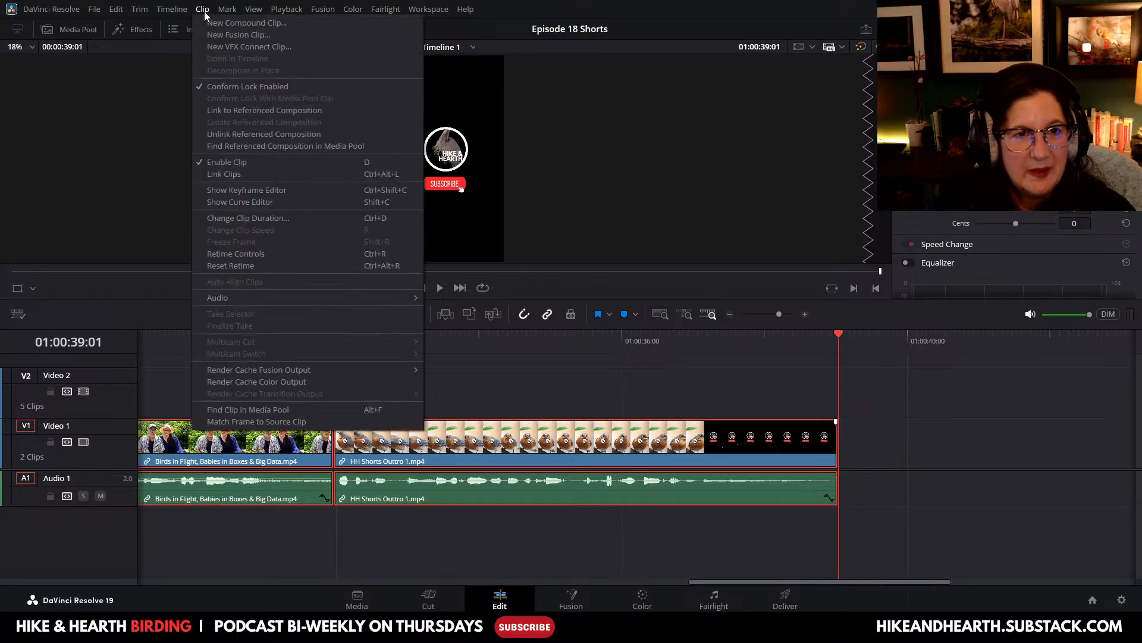
click(223, 28)
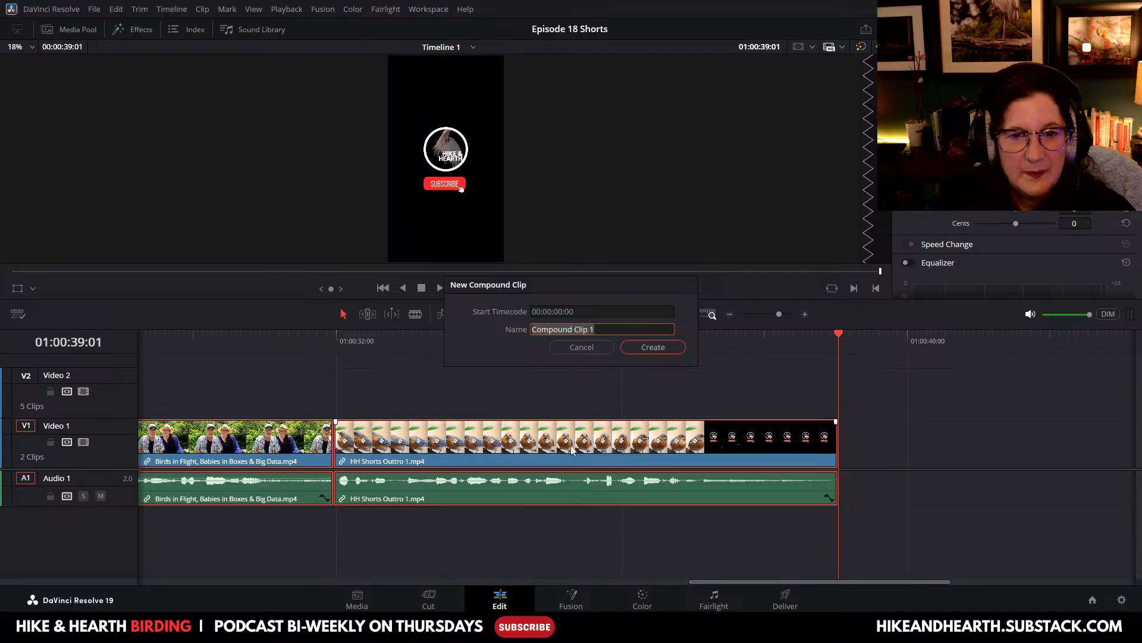
click(653, 347)
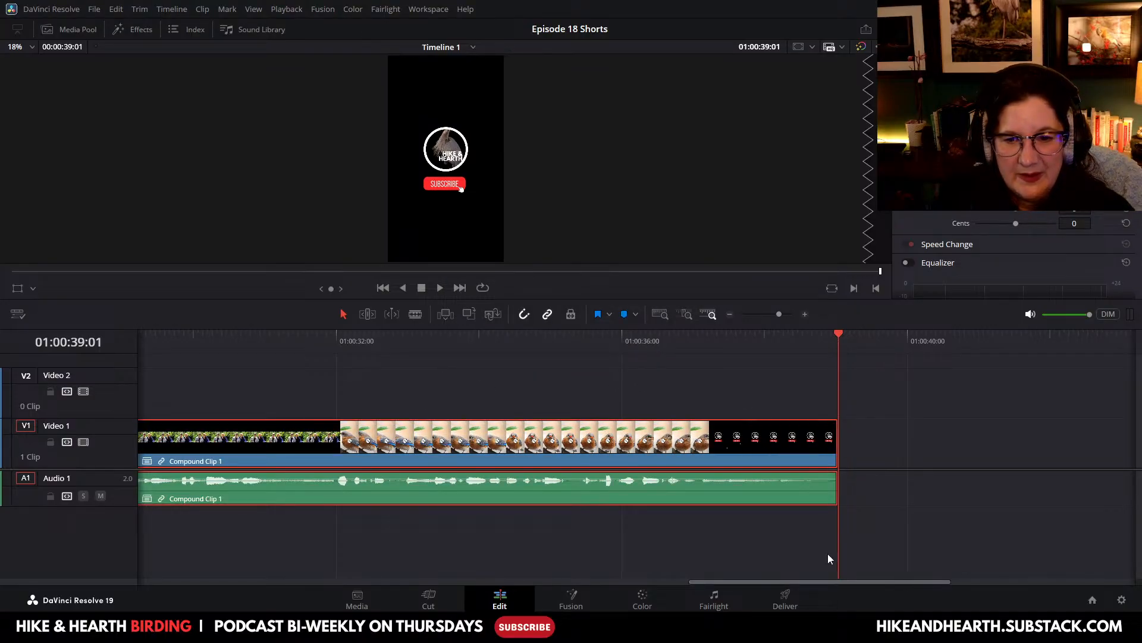
Step: Return the playhead to the start of the timeline, enlarge the viewer, and play the whole compound clip
drag(813, 582, 205, 570)
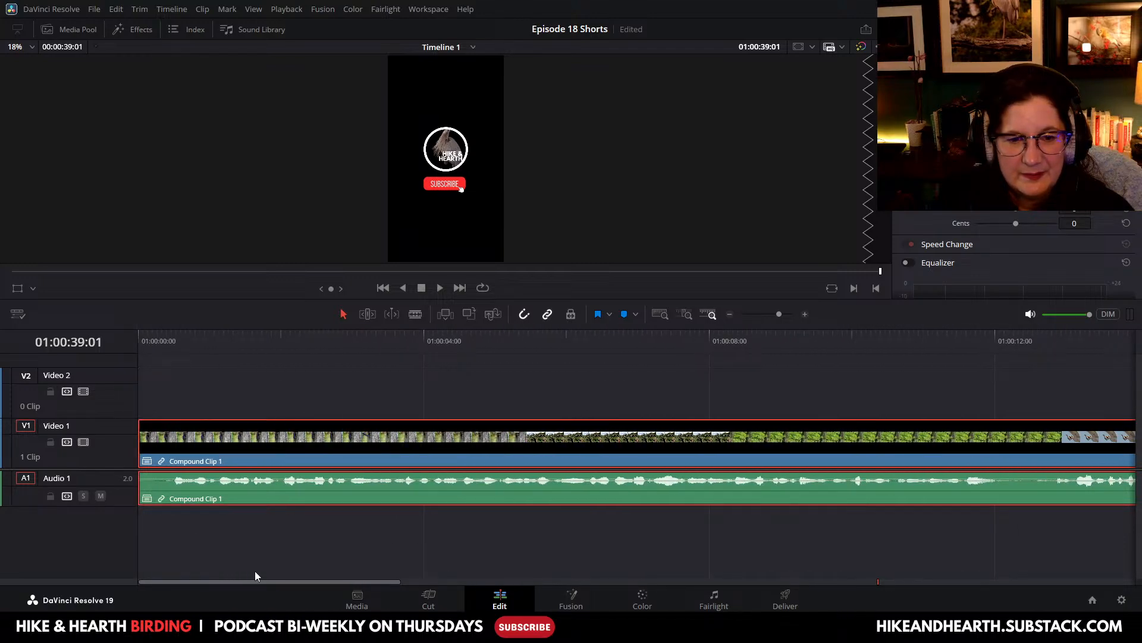
drag(248, 581, 620, 587)
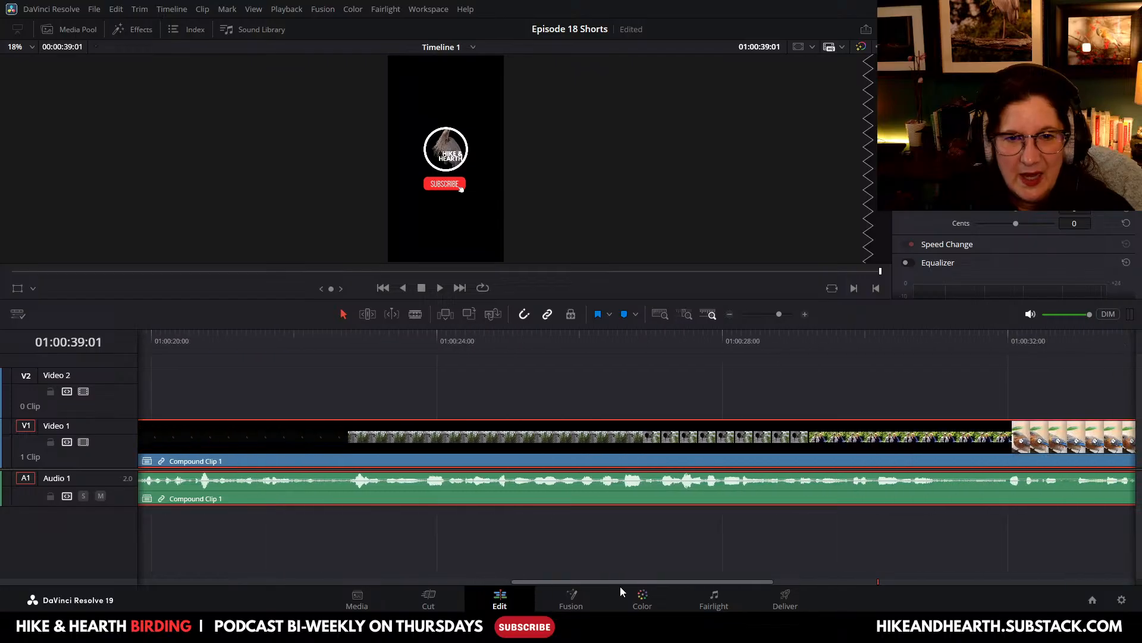
drag(881, 274, 2, 280)
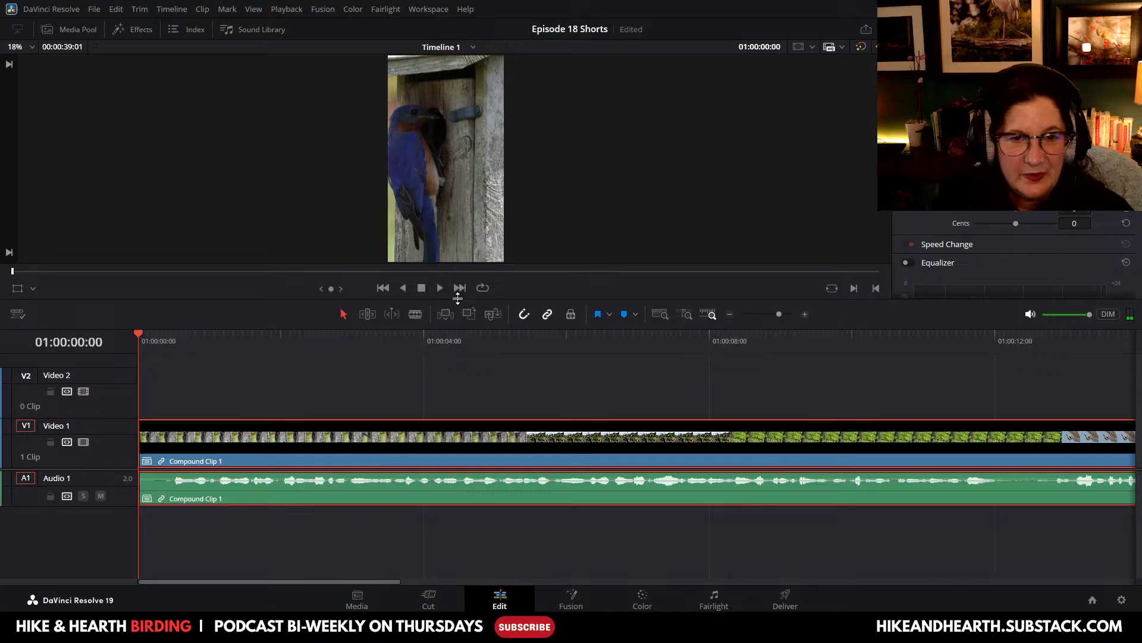
drag(457, 298, 463, 487)
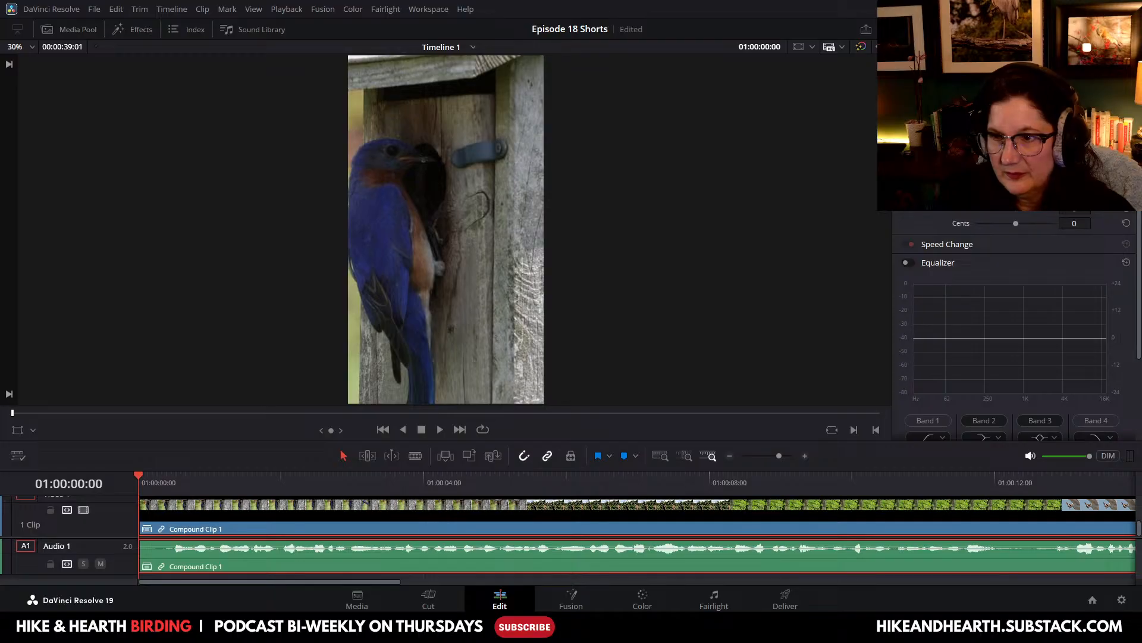
click(441, 429)
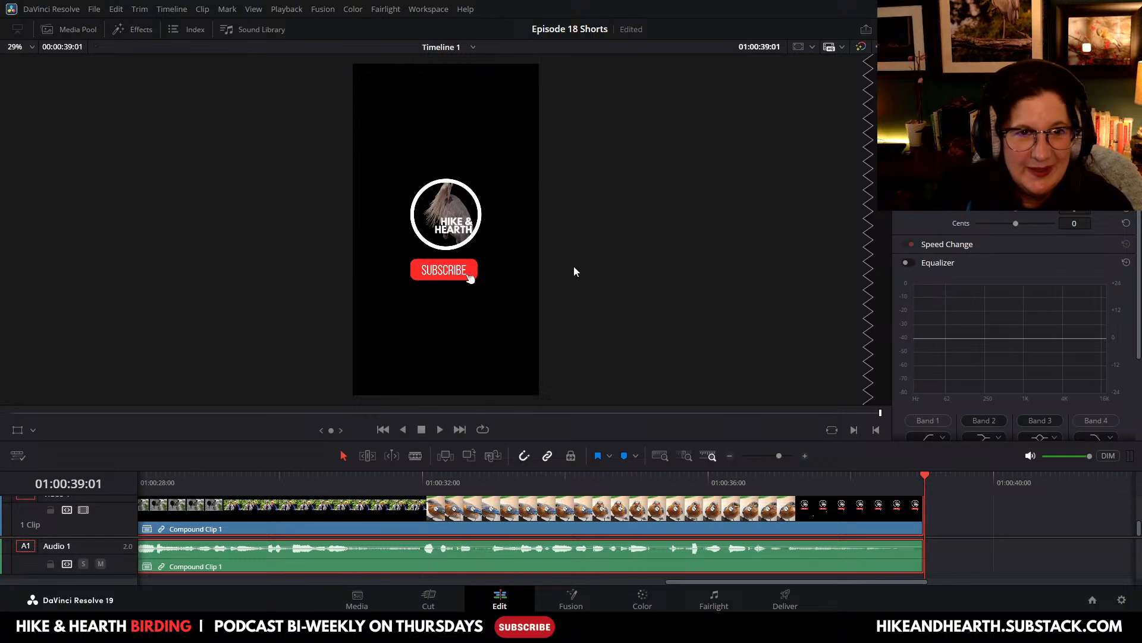
Step: Queue the entire timeline for rendering as Ep 18 Podcast Short in the E:\Hike and Hearth\Final Videos\2025\05 folder
click(800, 601)
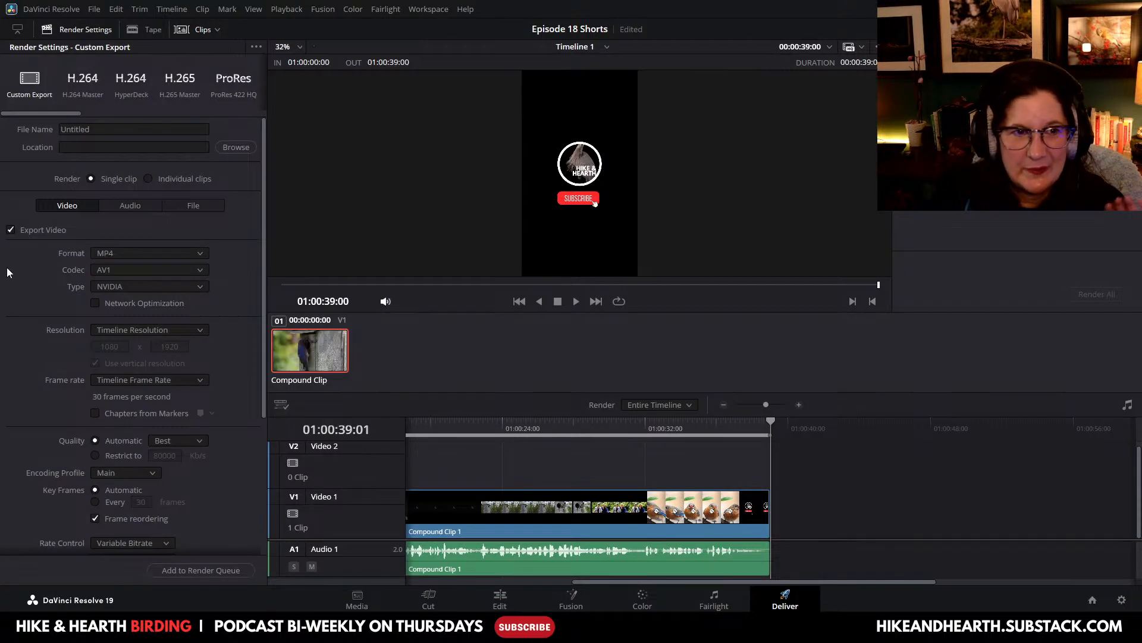
drag(93, 129, 36, 131)
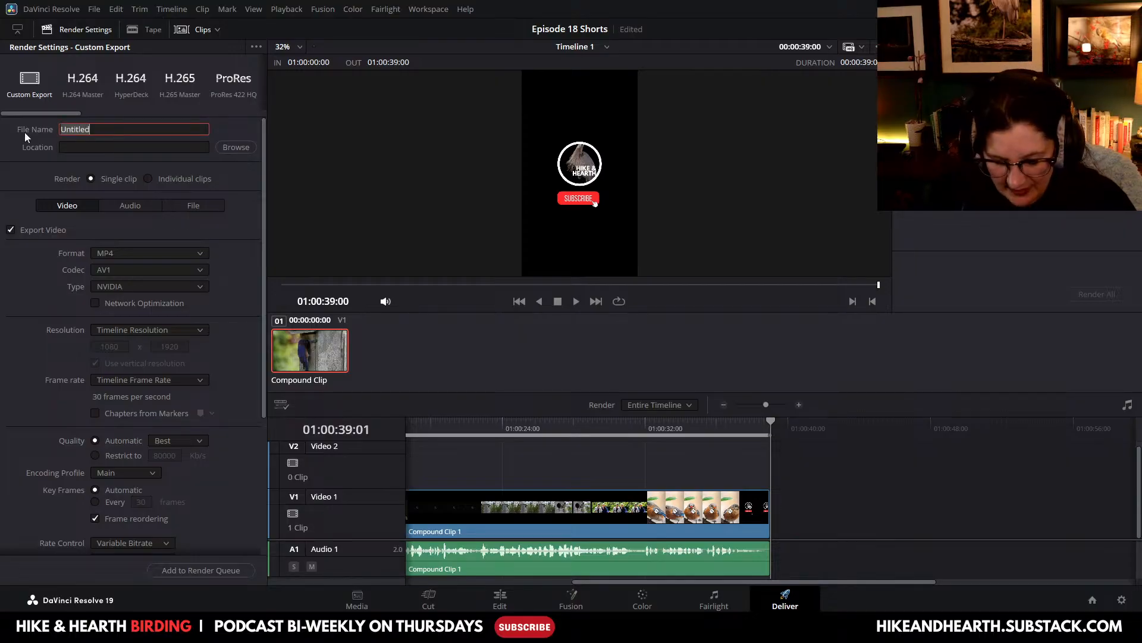
text(Ep 1)
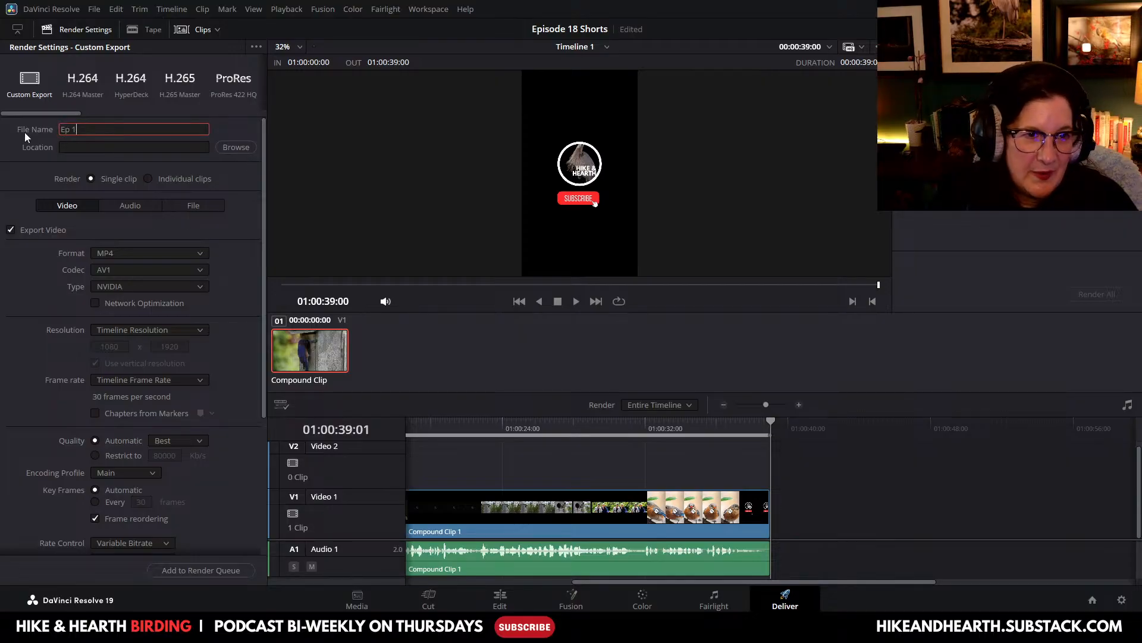
text(8 Podcast)
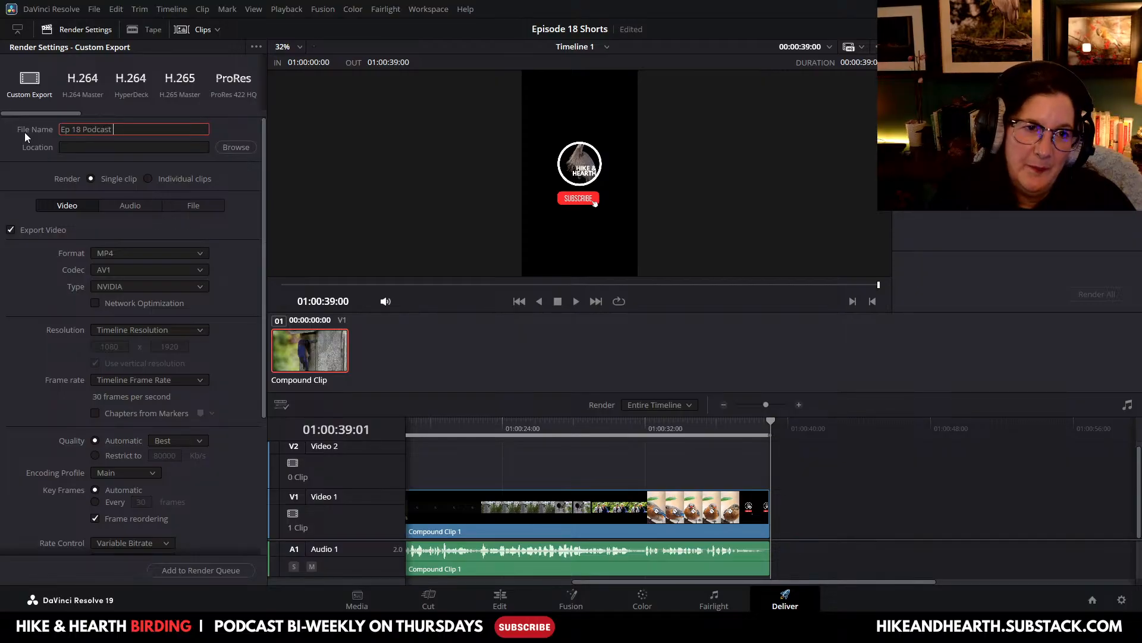
text( Short)
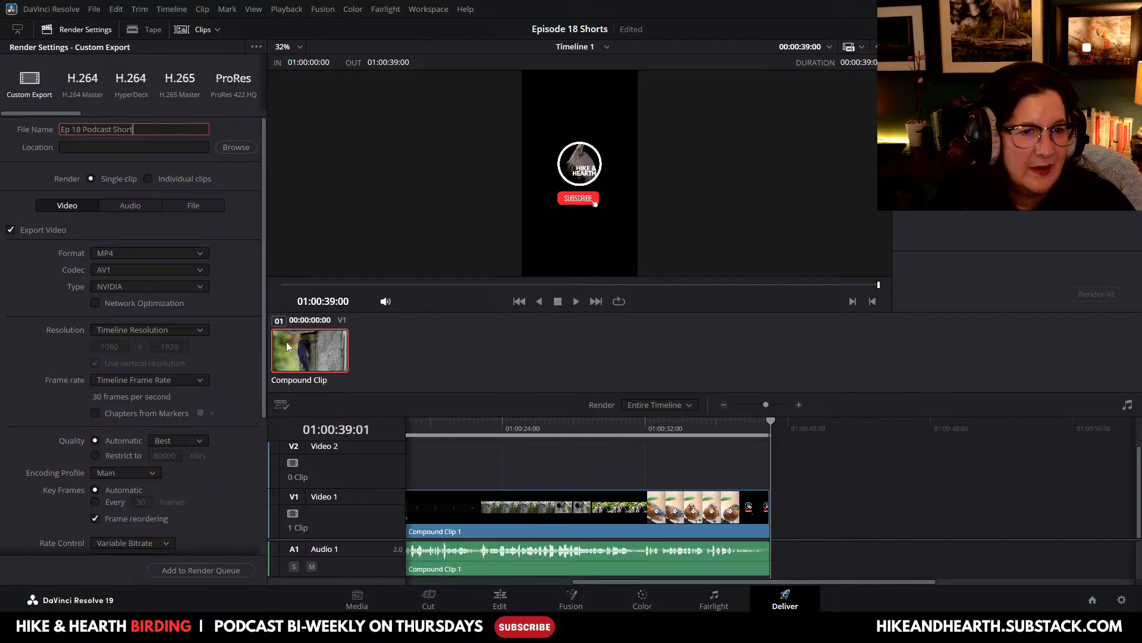
click(244, 313)
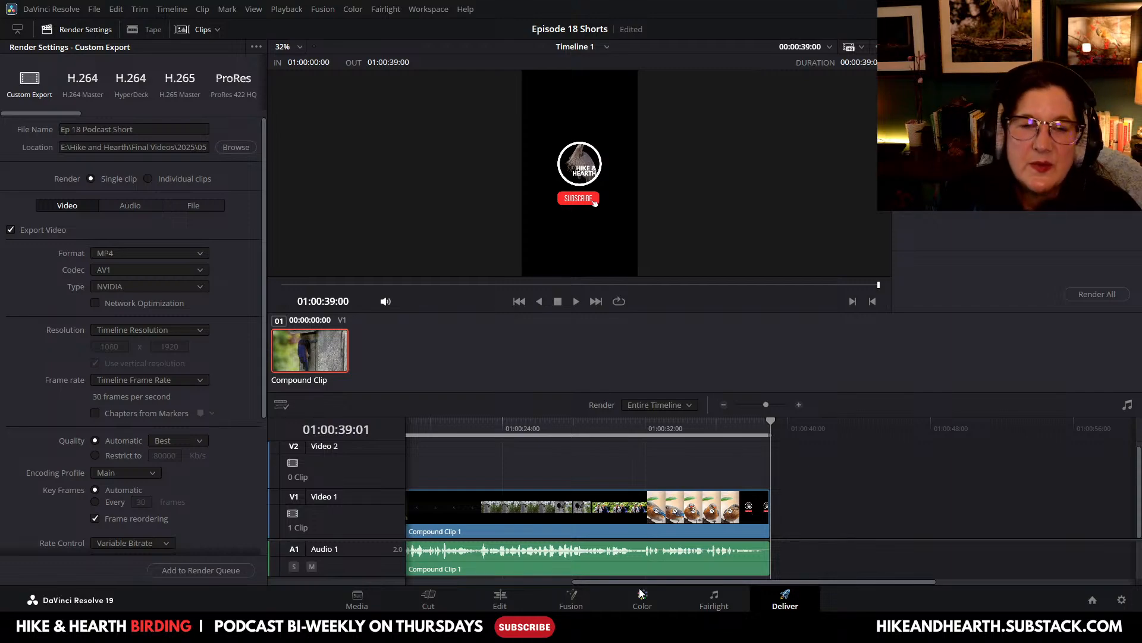
Step: Return to the Edit page, show the media pool, and create a bin named Assets in the Master bin
click(508, 608)
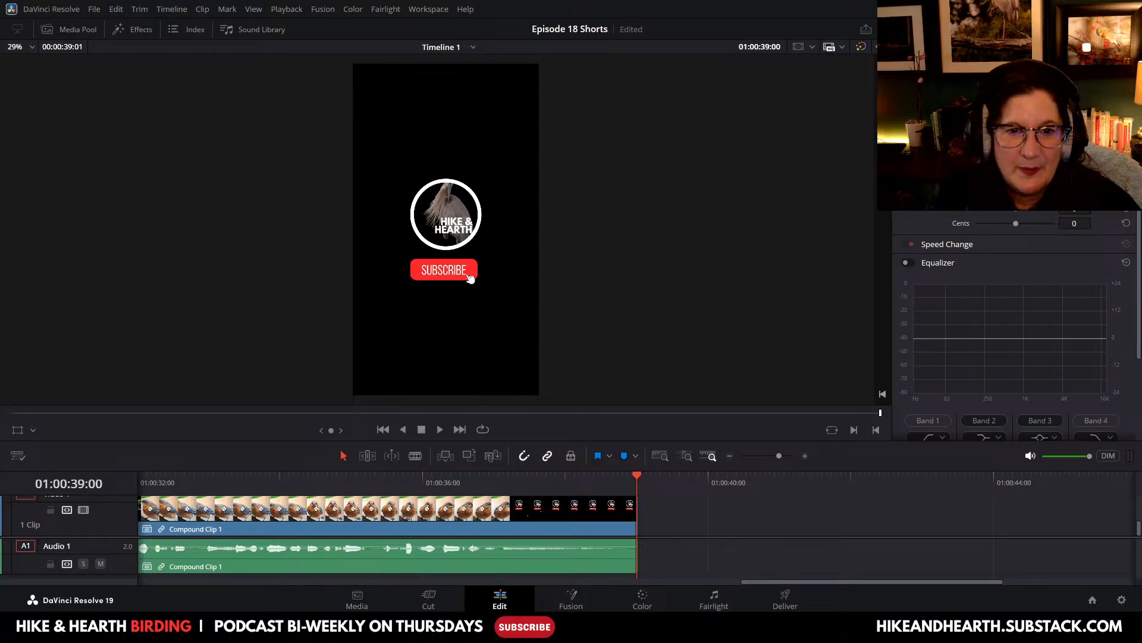
click(68, 33)
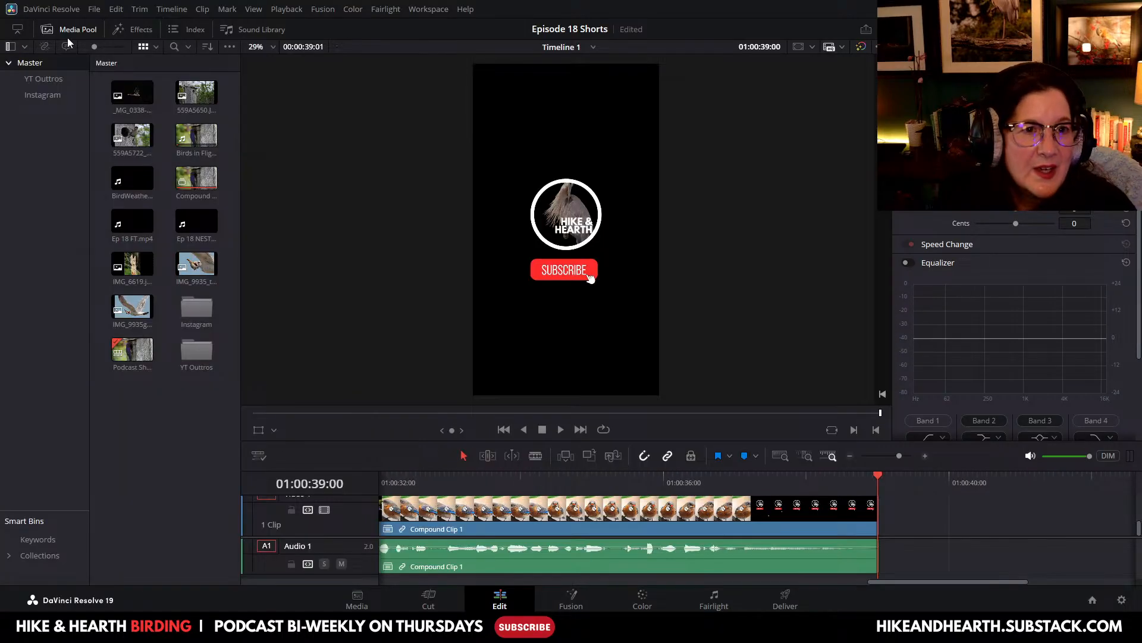
click(209, 517)
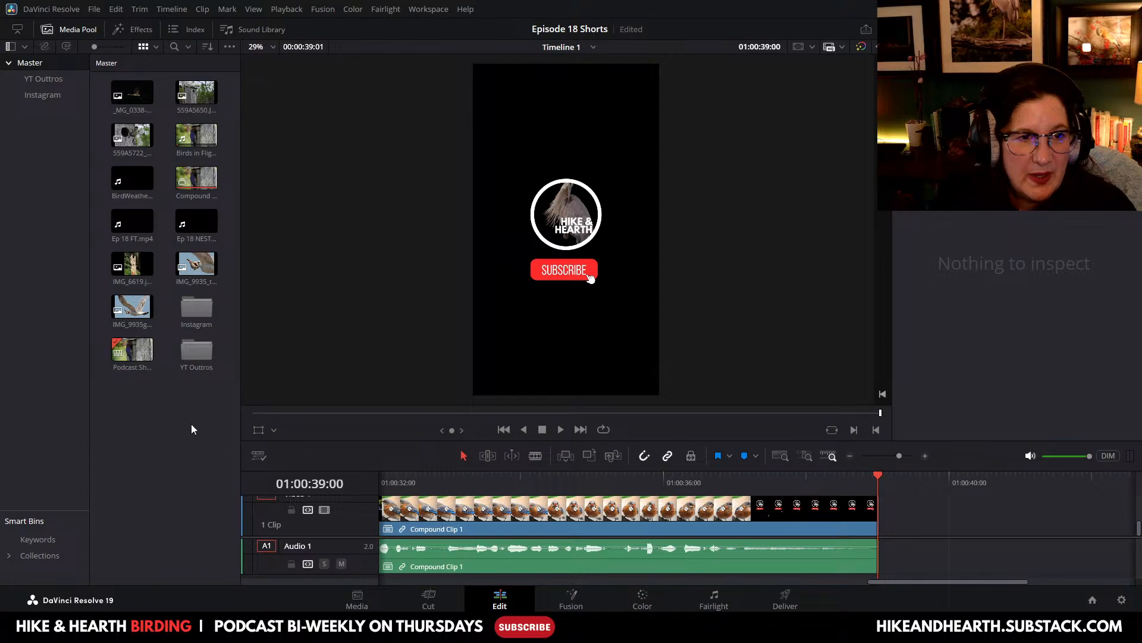
right_click(173, 433)
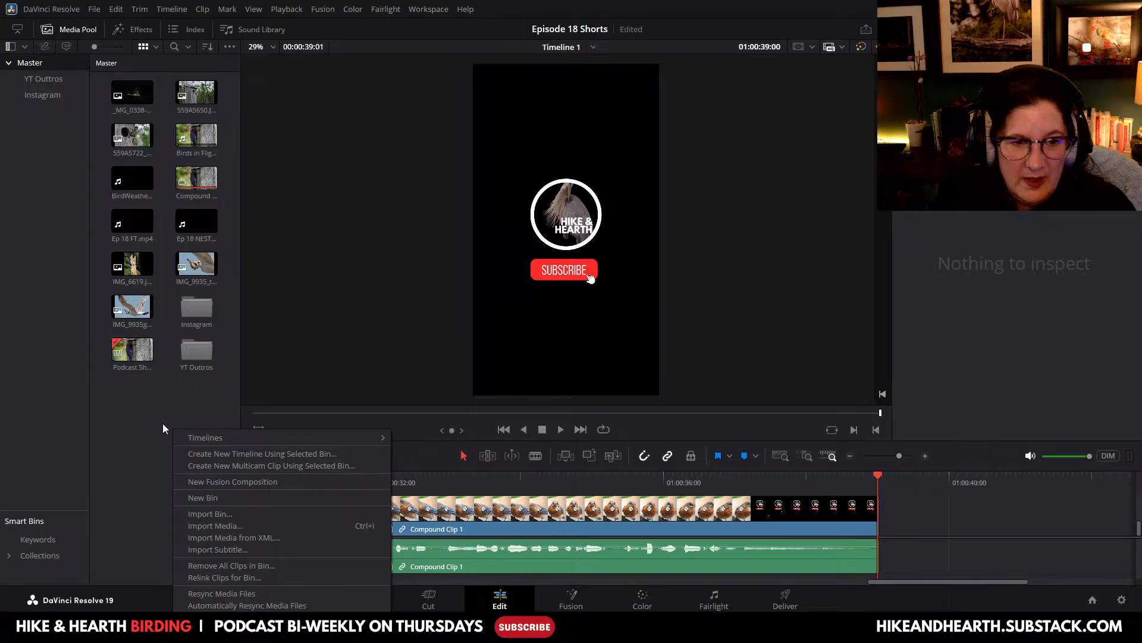
click(220, 500)
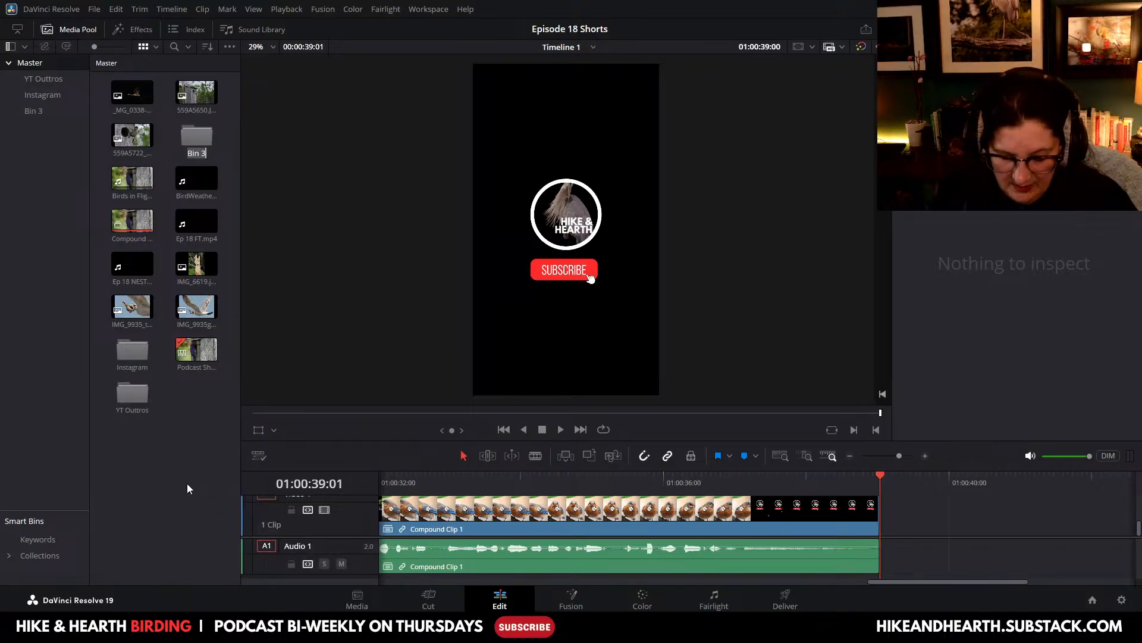
text(Assets)
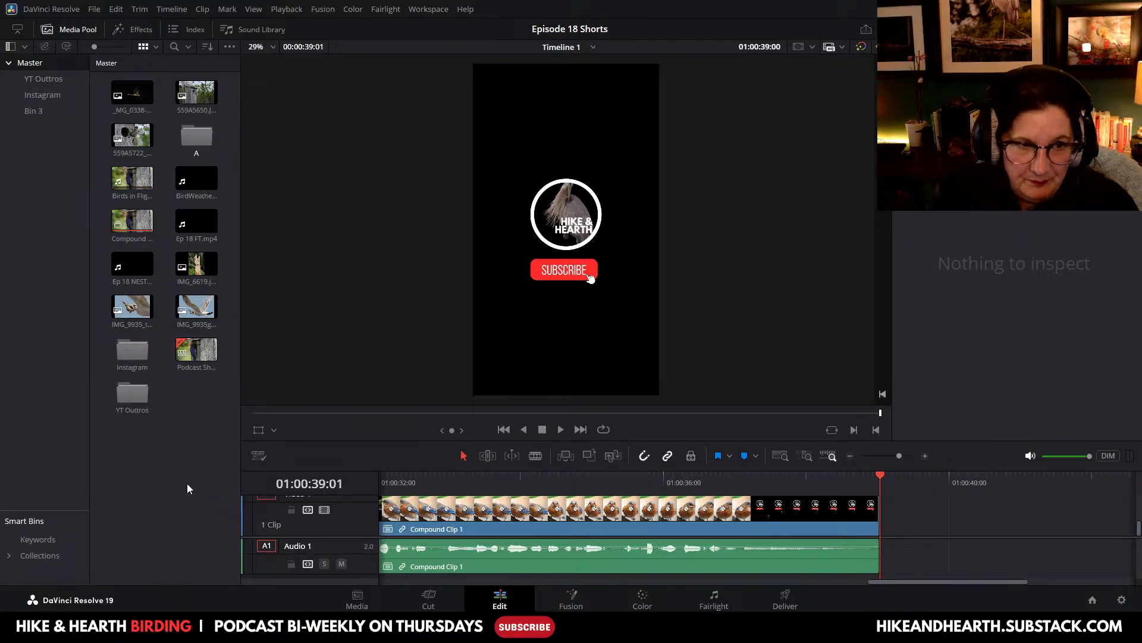
key(Return)
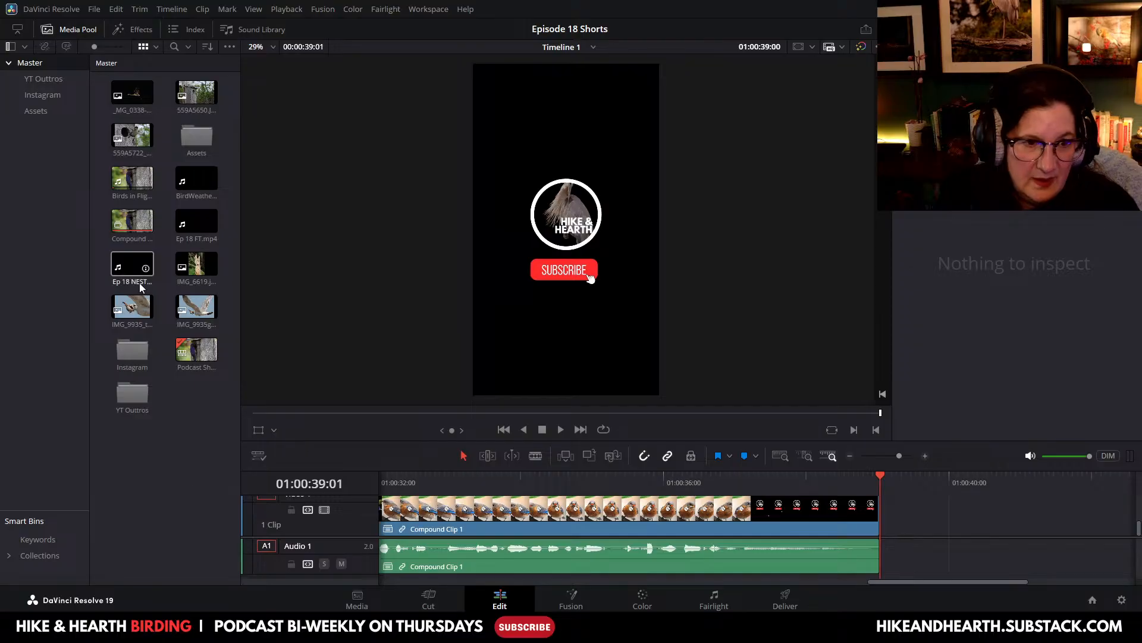
Step: Move the two IMG_9935 bird images from the Master bin into the Assets bin
click(132, 309)
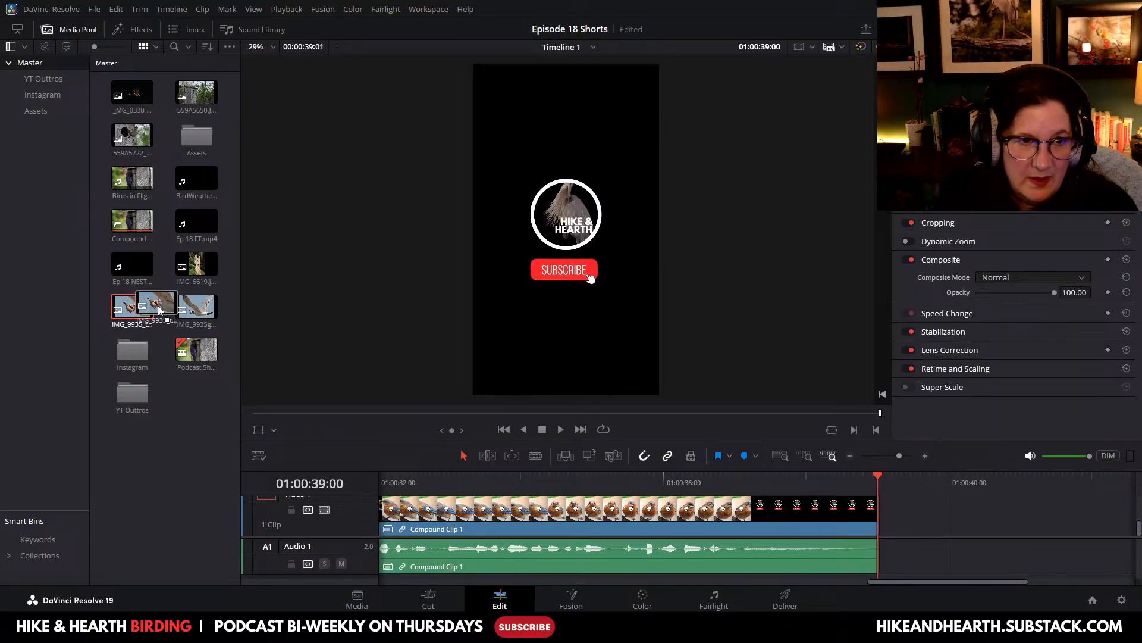
drag(132, 314, 197, 142)
click(132, 327)
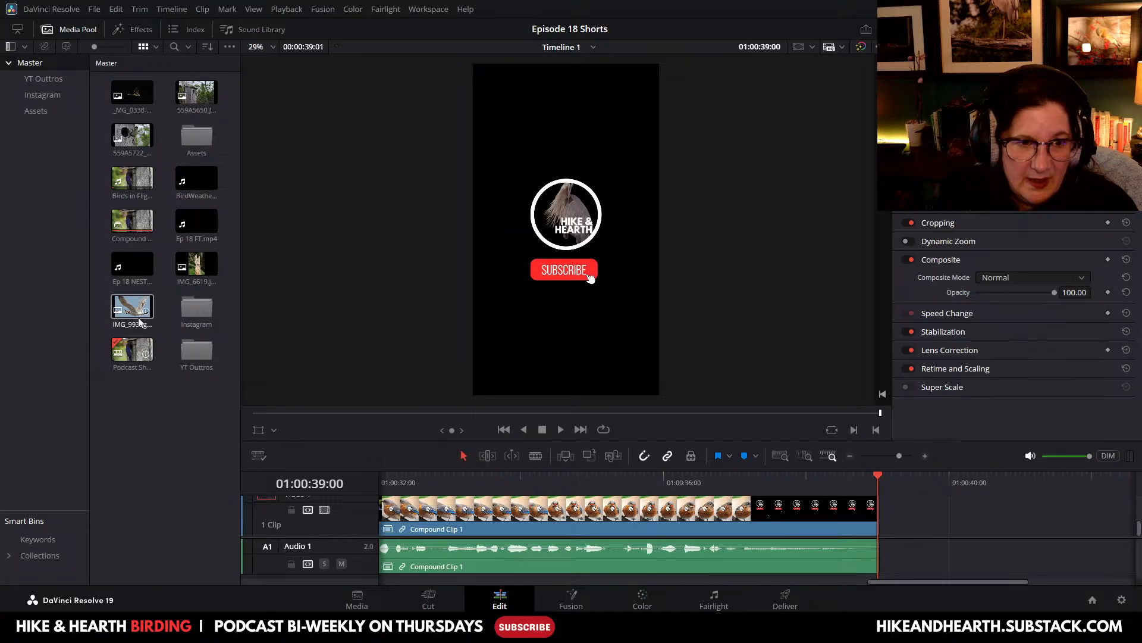
drag(131, 307, 196, 141)
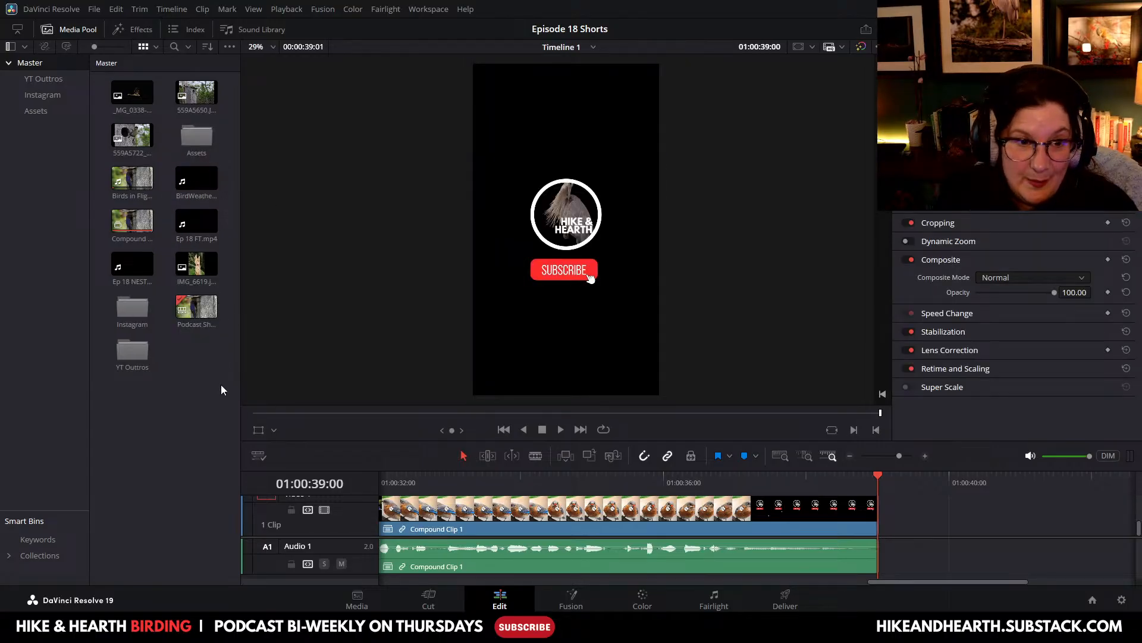
Step: Move the 559A5650.JPG, 559A5722 and _MG_0338 images from the Master bin into the Assets bin
click(202, 93)
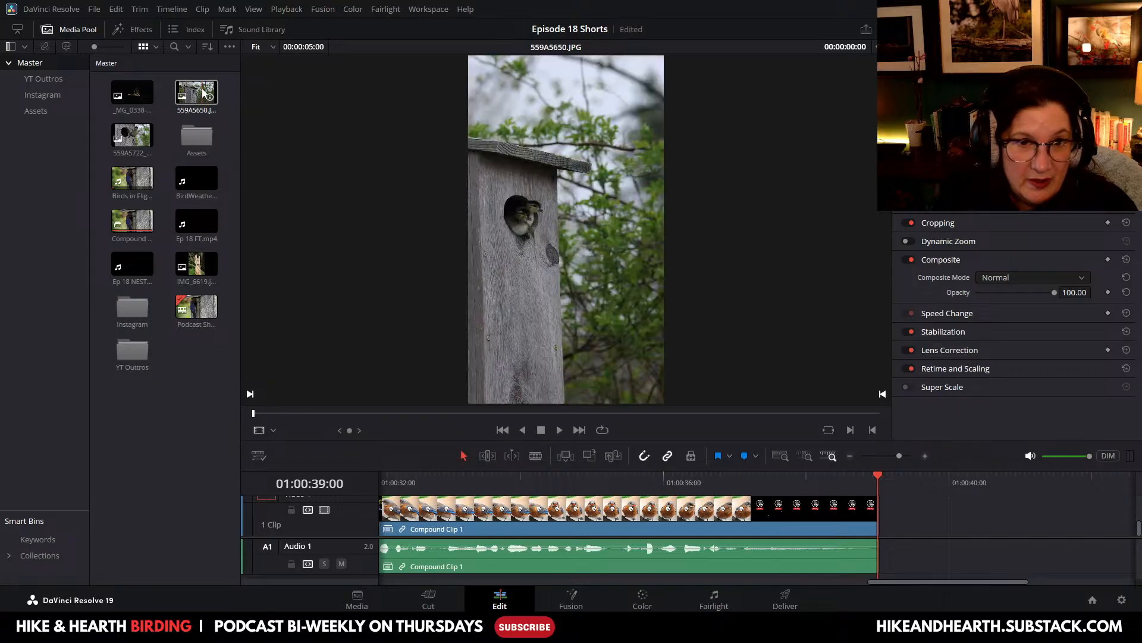
drag(203, 92, 213, 98)
drag(191, 141, 191, 141)
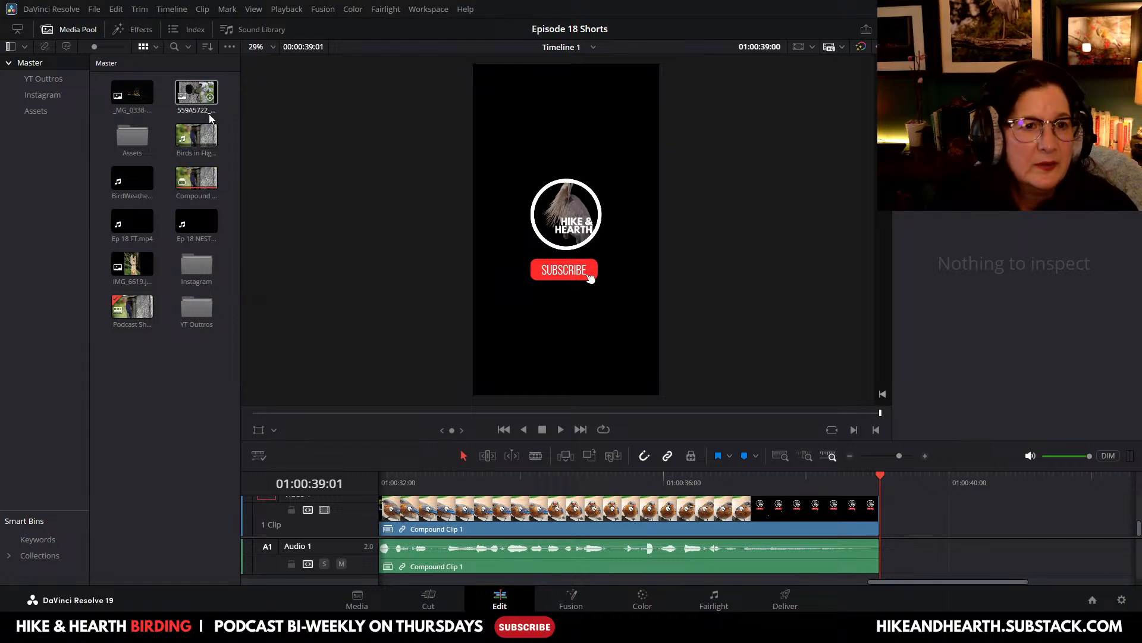
key(Left)
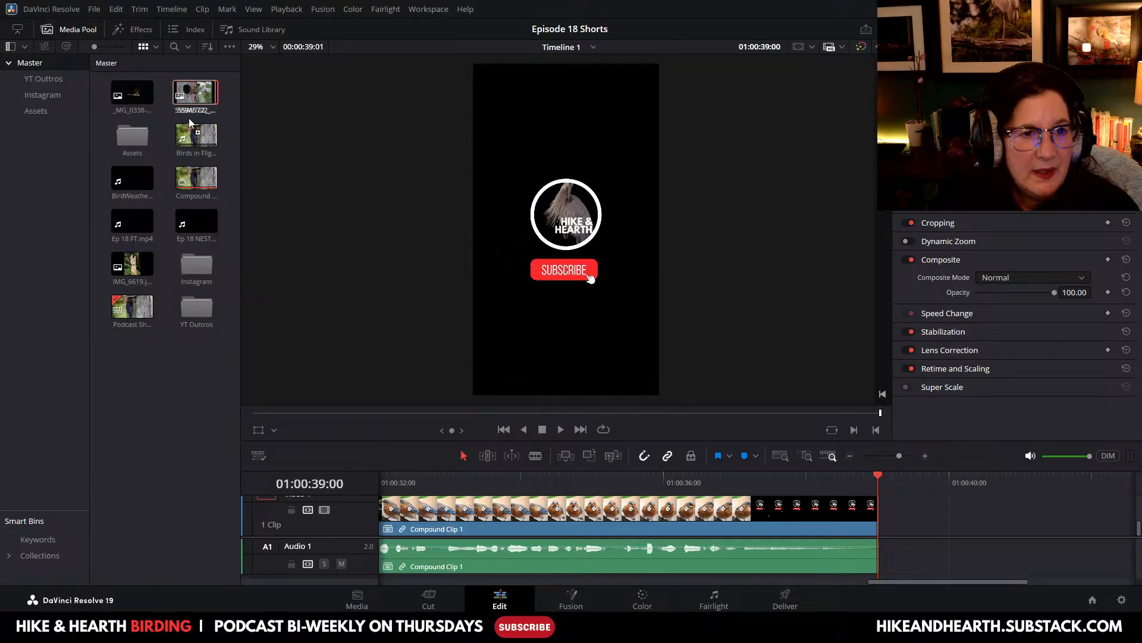
click(195, 93)
key(Delete)
key(Left)
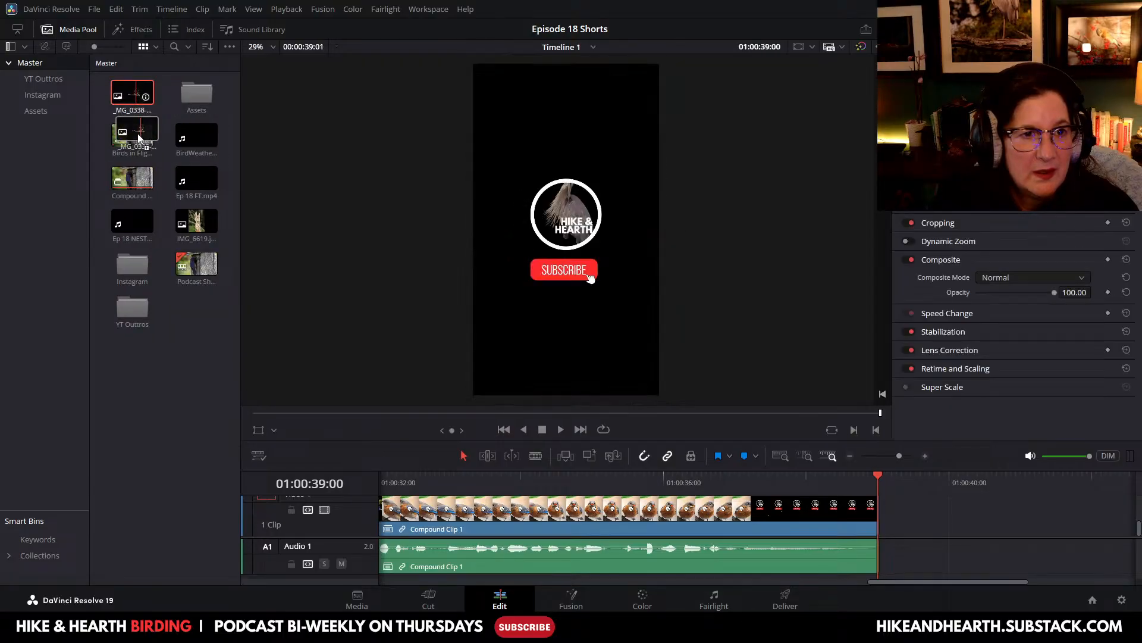
drag(133, 97, 209, 94)
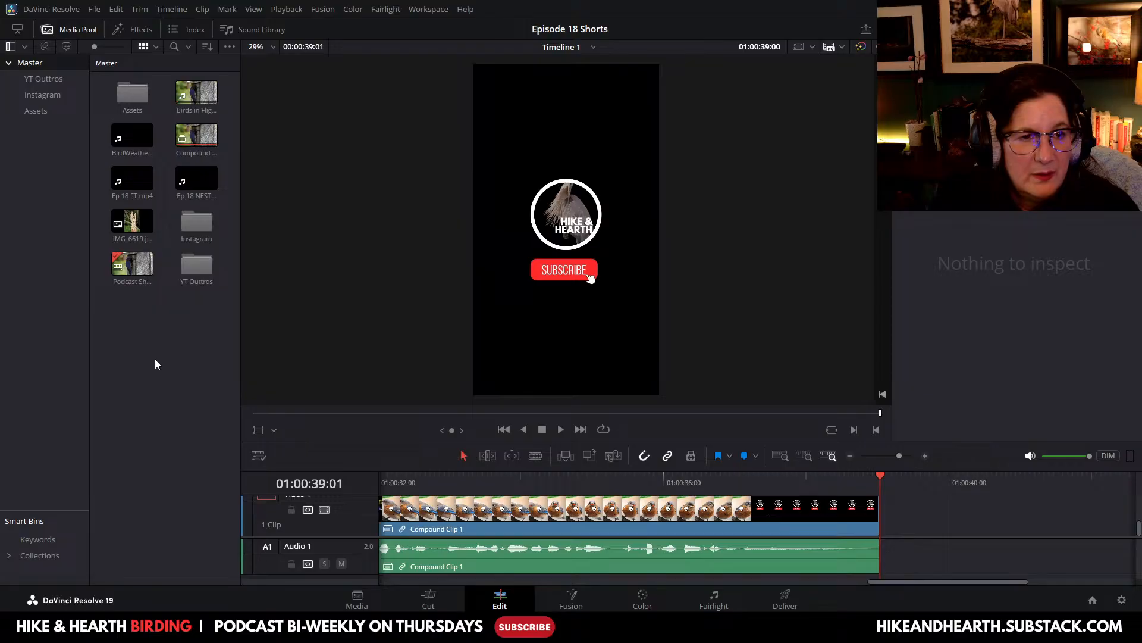
click(133, 137)
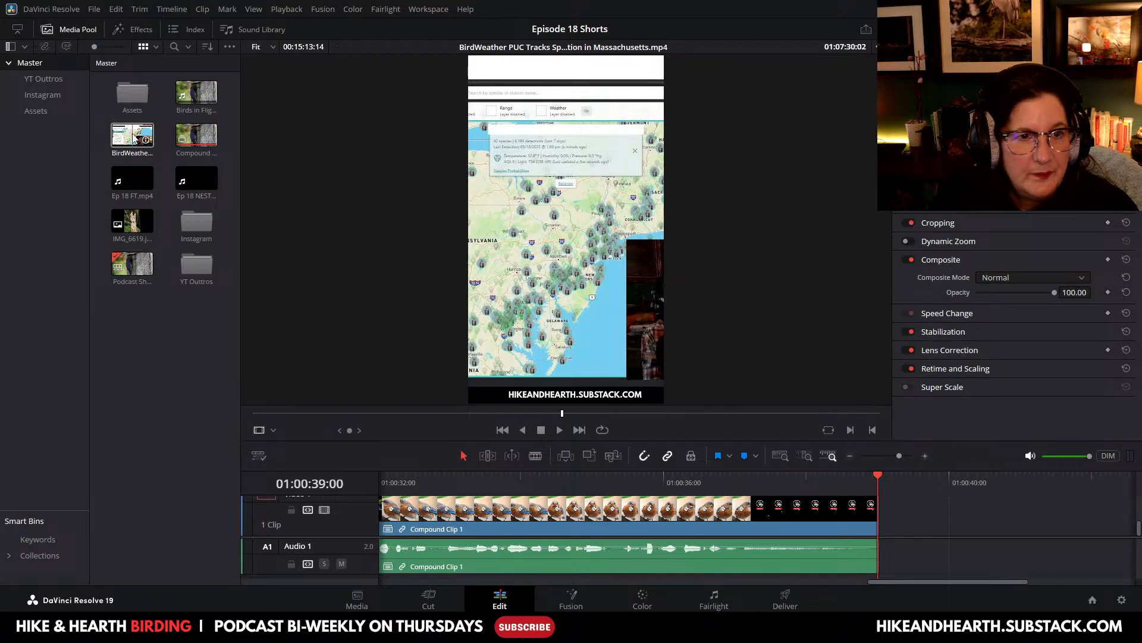
click(191, 410)
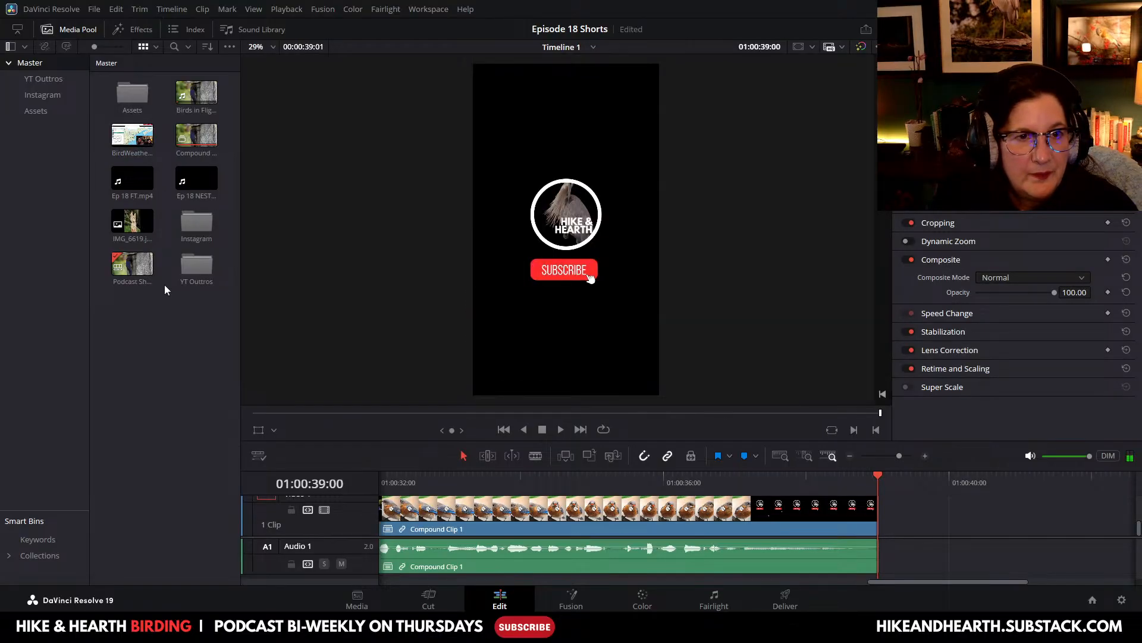
right_click(167, 326)
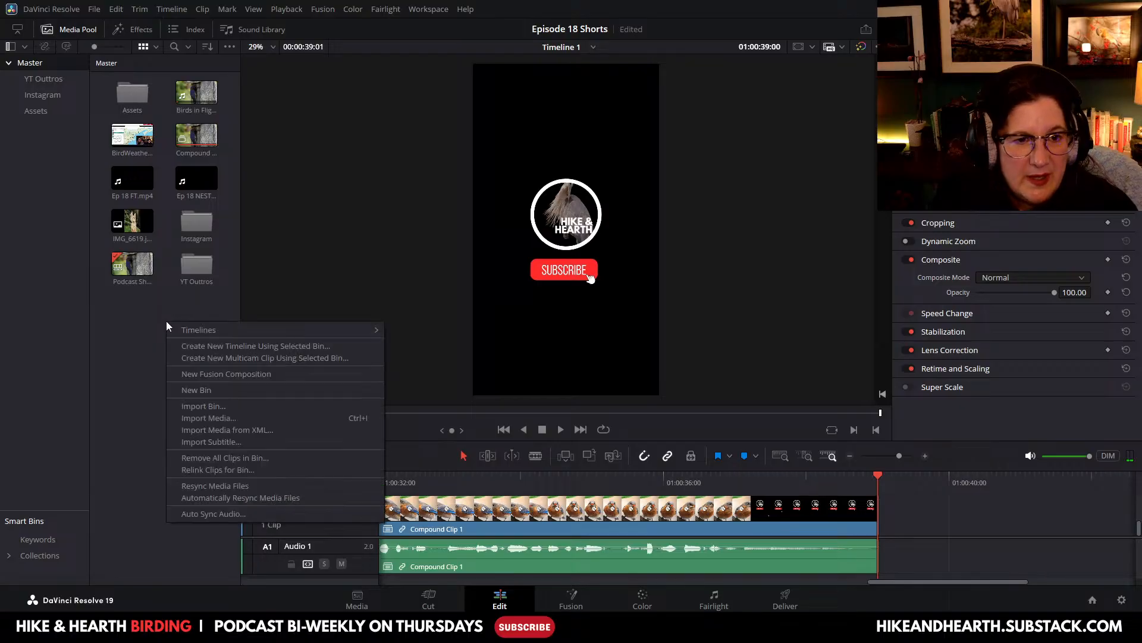
click(148, 365)
click(139, 137)
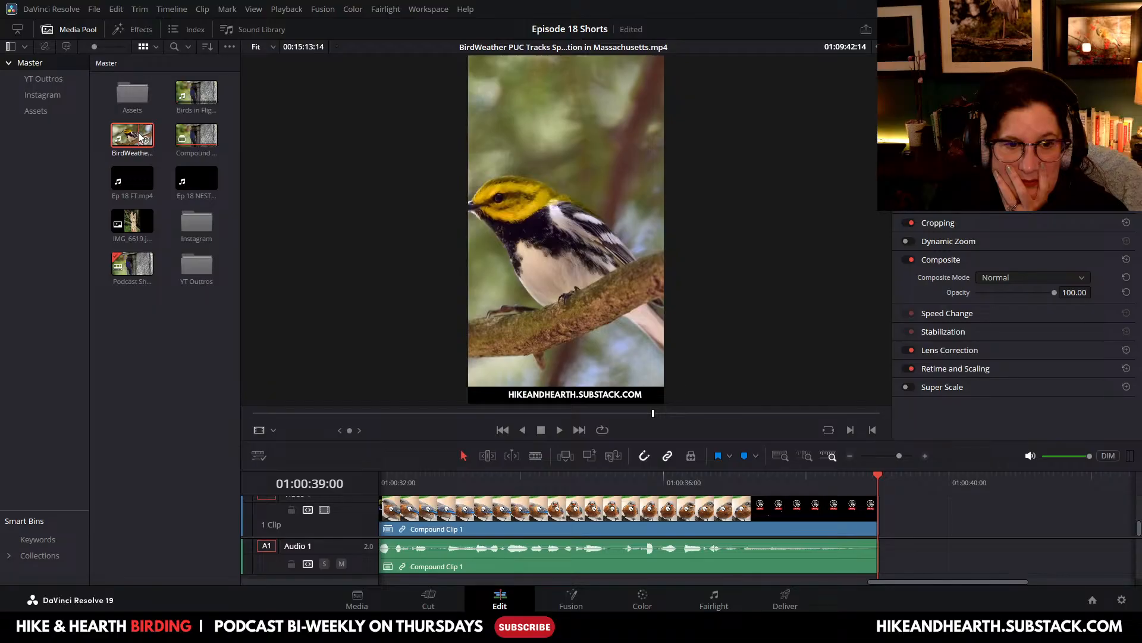
click(143, 381)
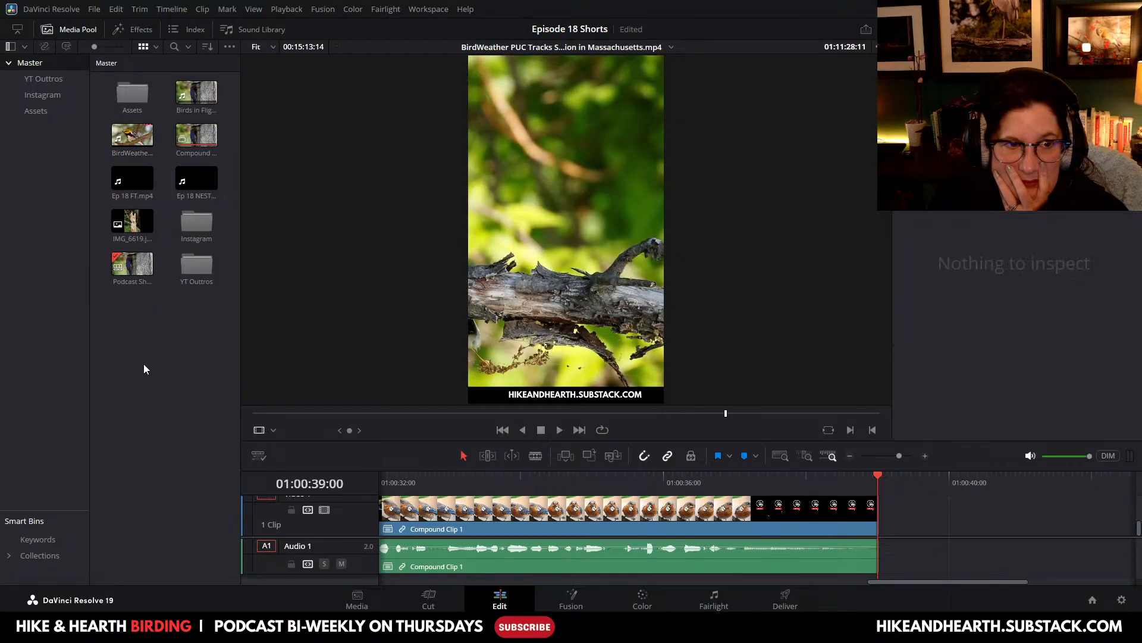
Step: Create a new empty timeline named FT Short, using the project settings
right_click(137, 327)
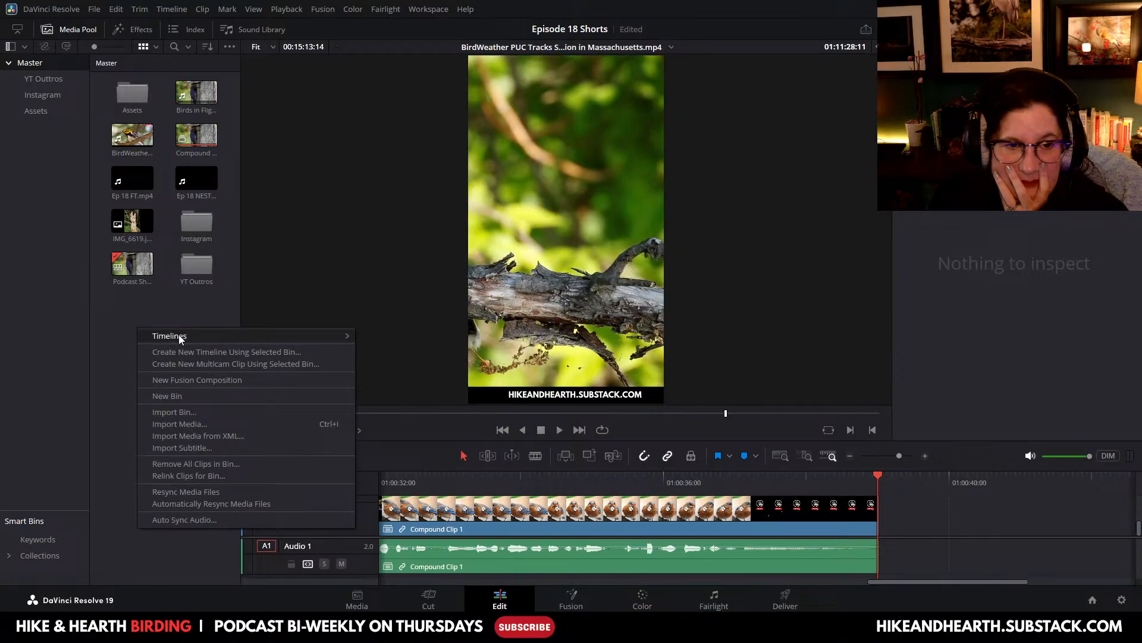
mouse_move(179, 337)
click(393, 337)
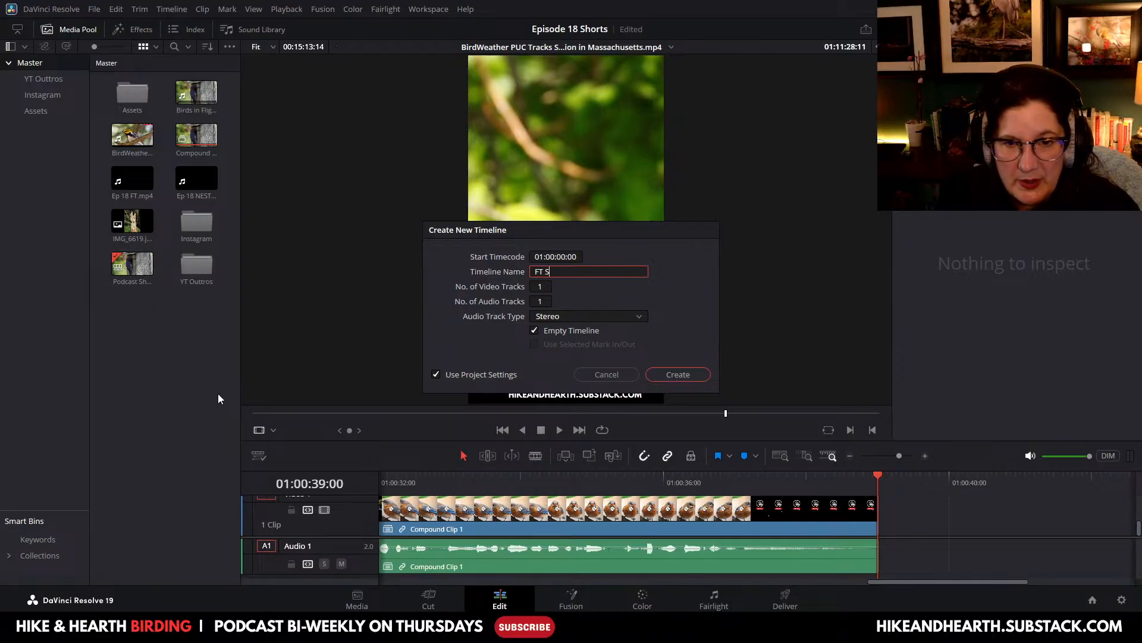
click(688, 374)
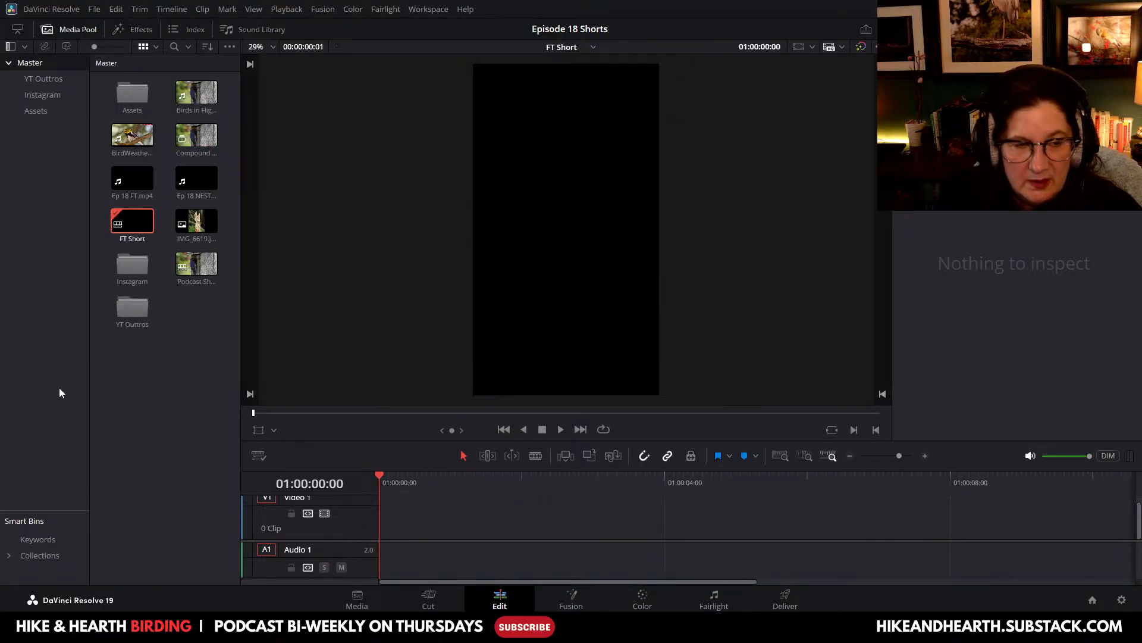
Step: Place the Ep 18 FT.mp4 clip on Video 2 at the start of the FT Short timeline and hide the media pool
click(133, 180)
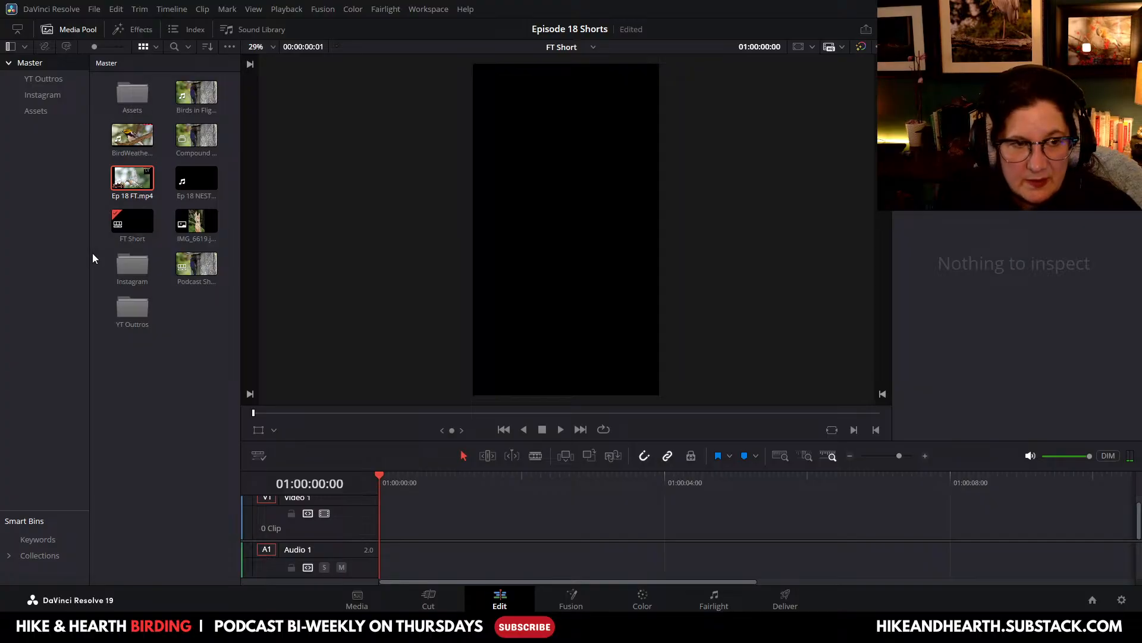
click(135, 213)
drag(132, 179, 376, 521)
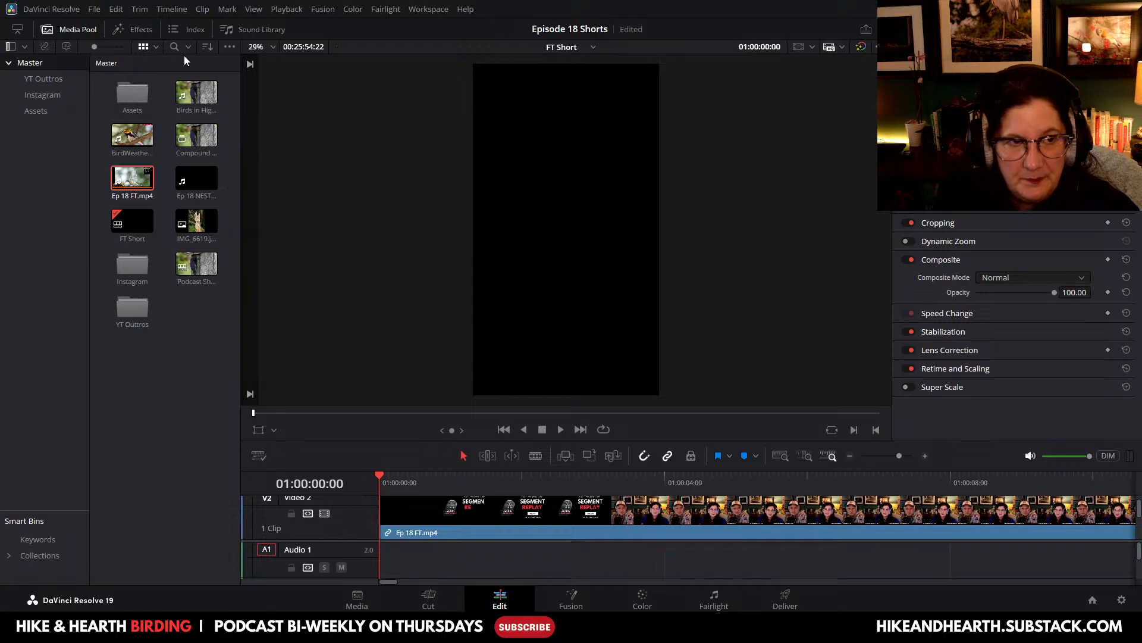
click(48, 29)
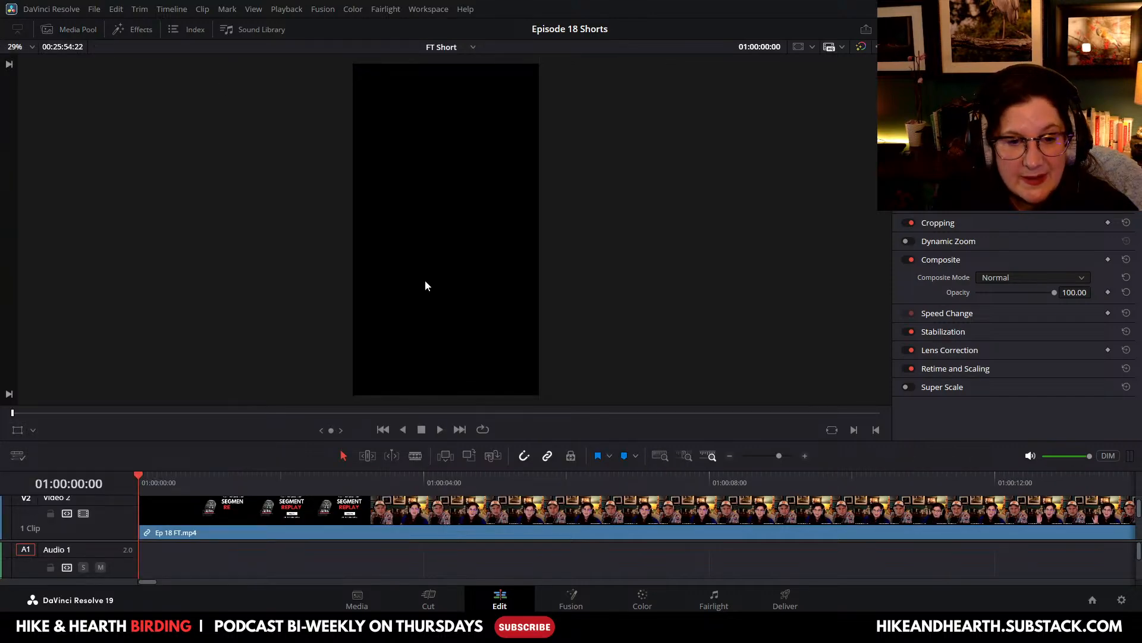
Step: Skim and play the opening conversation of Ep 18 FT.mp4, stopping where the first bird photo appears at 01:00:24:07
drag(403, 441, 399, 289)
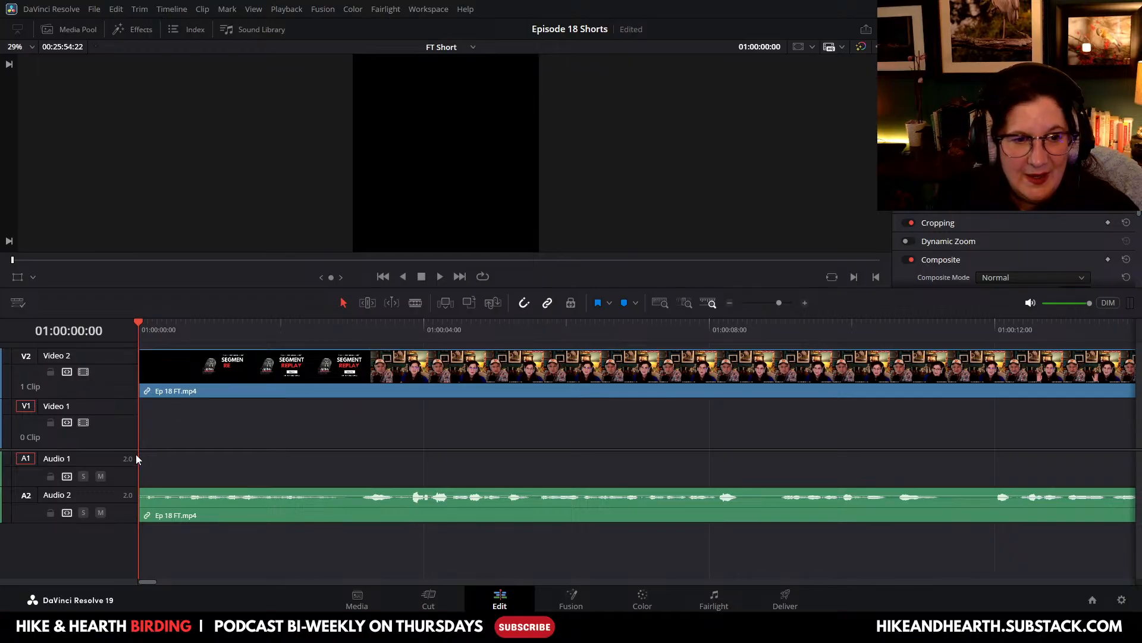
drag(138, 324, 412, 374)
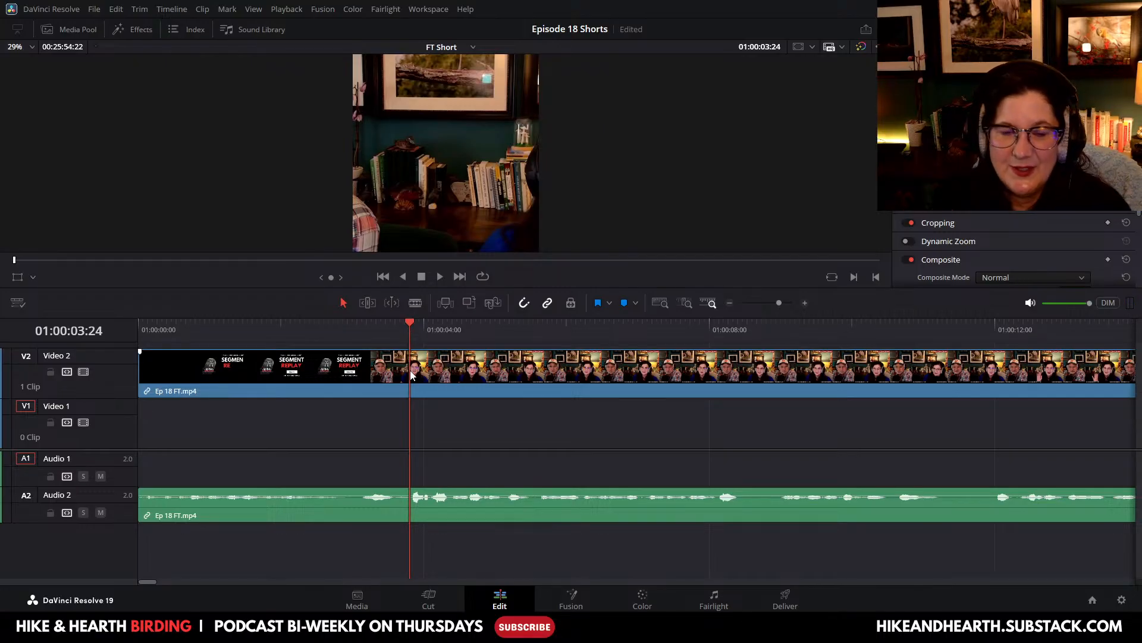
click(412, 324)
drag(412, 325, 772, 324)
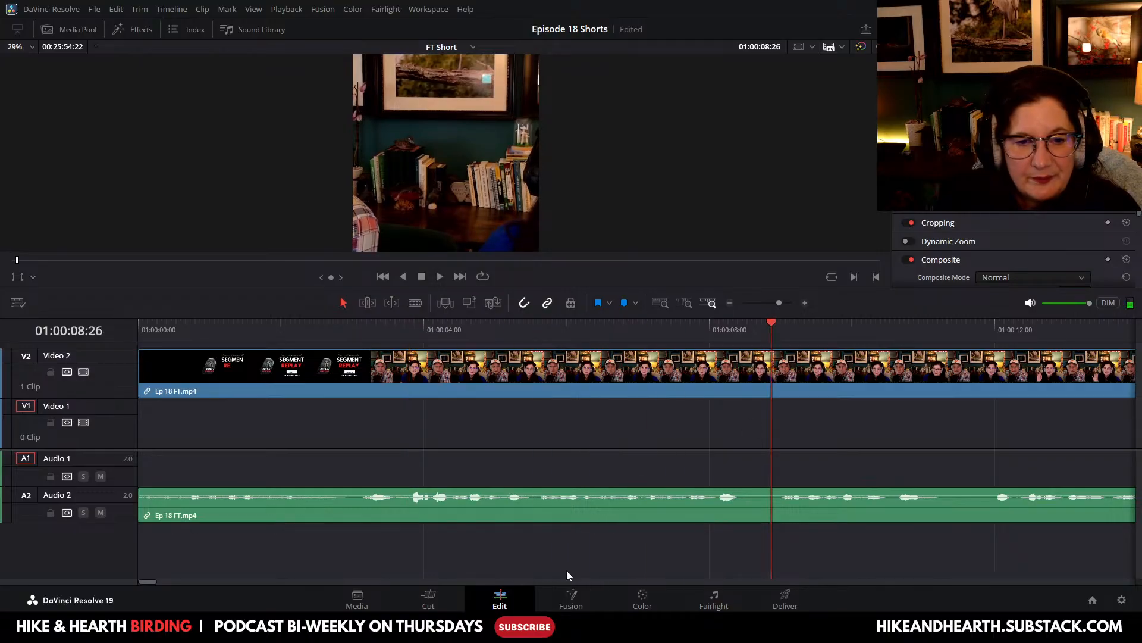
drag(151, 582, 155, 583)
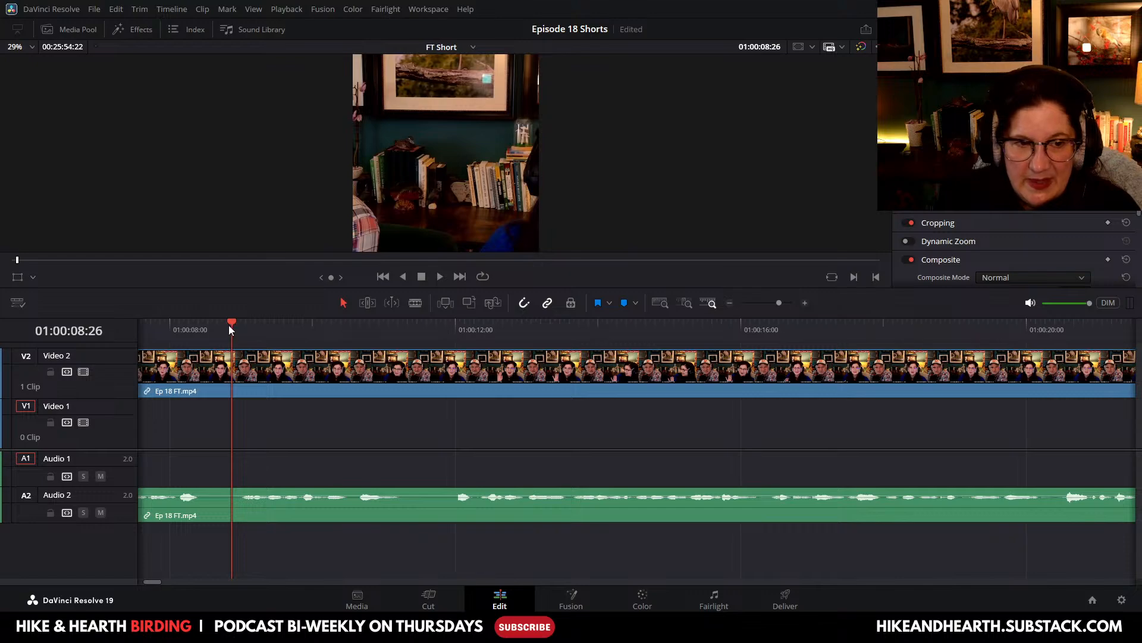
drag(233, 325, 570, 374)
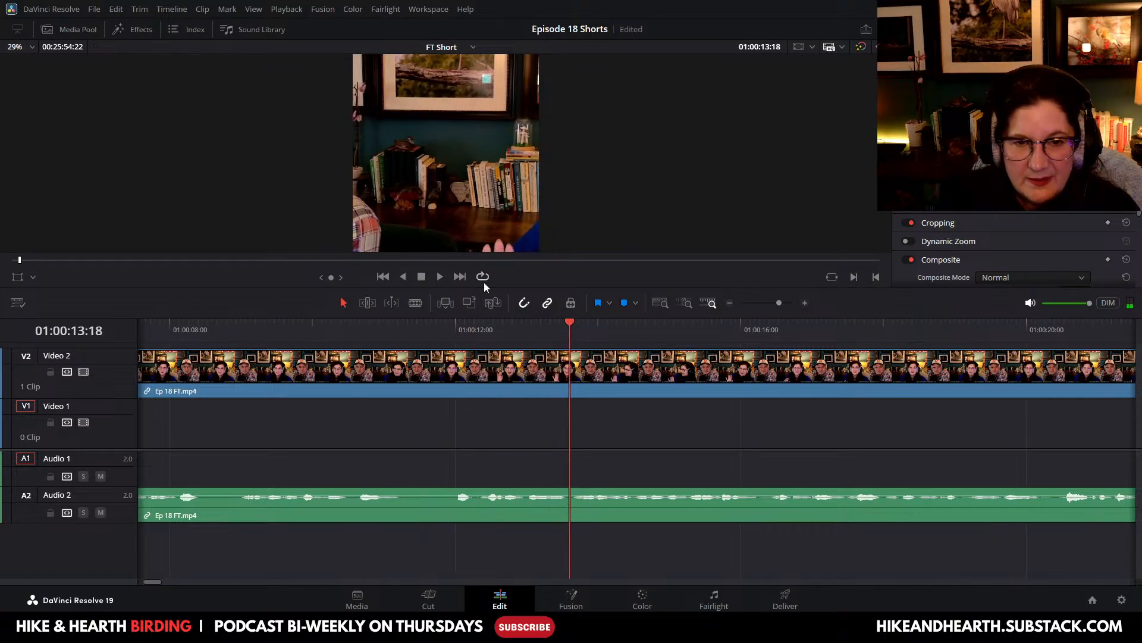
drag(492, 289, 502, 357)
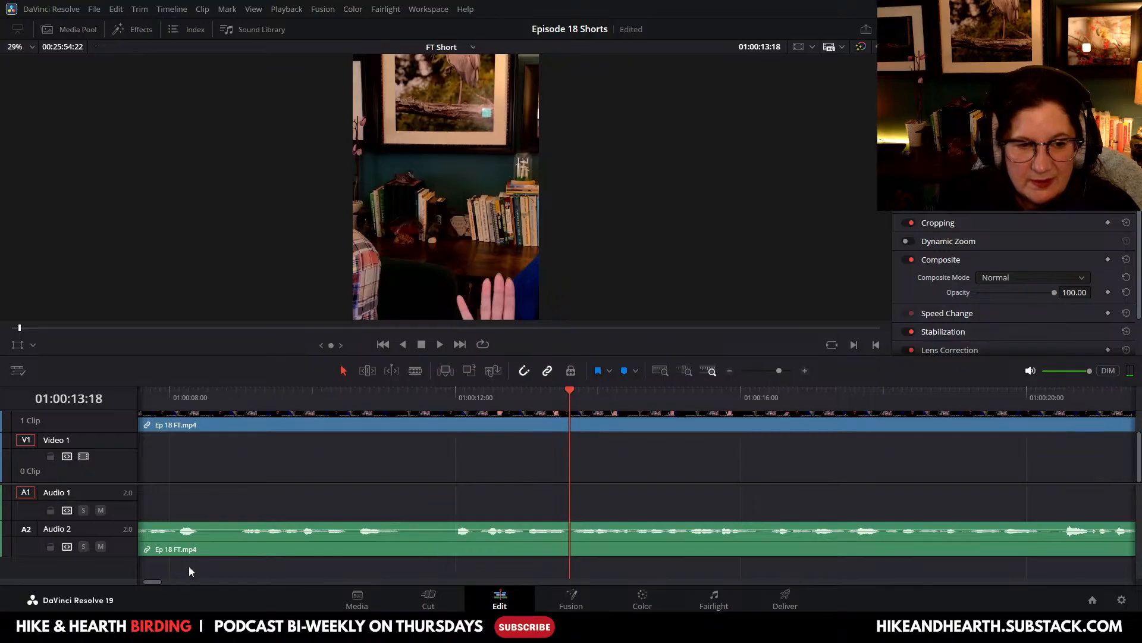
click(441, 342)
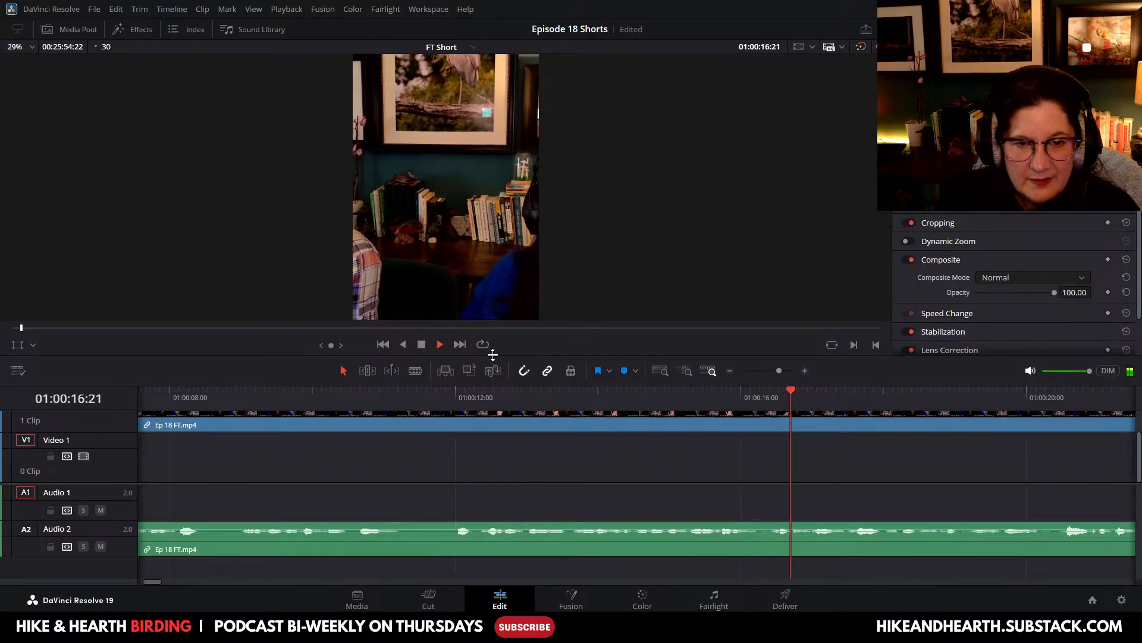
drag(492, 356, 508, 265)
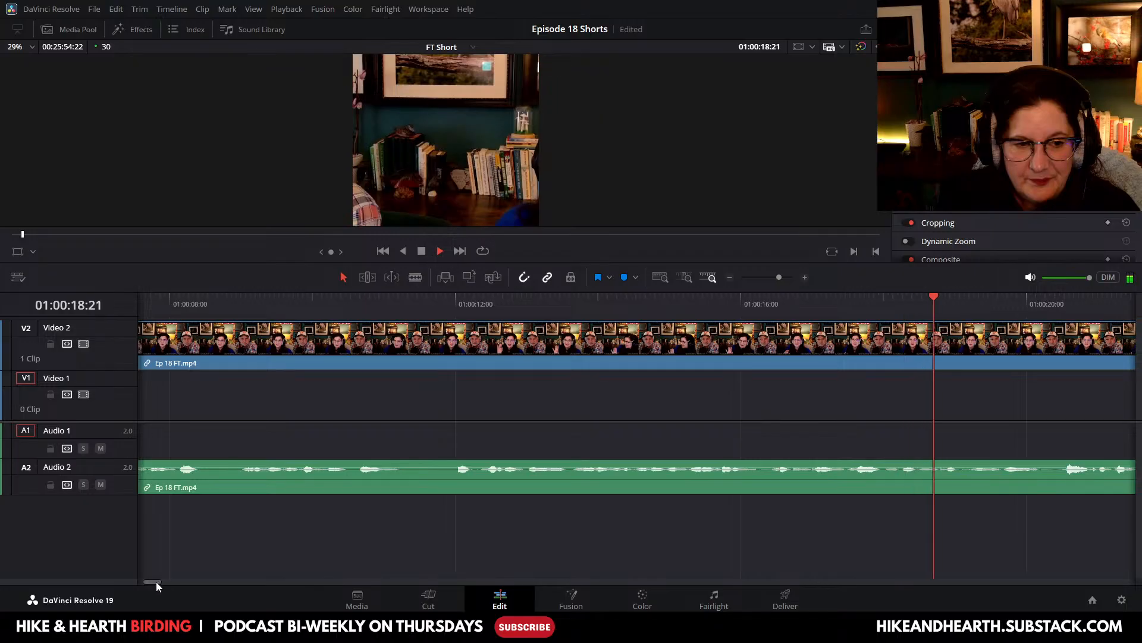
drag(149, 582, 154, 582)
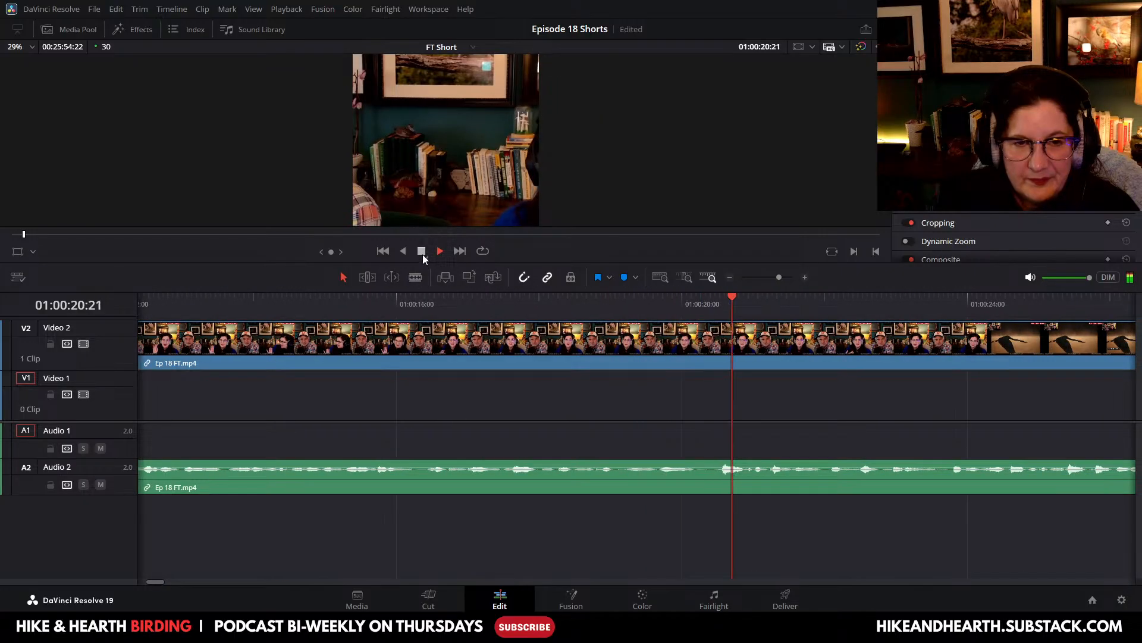
click(423, 255)
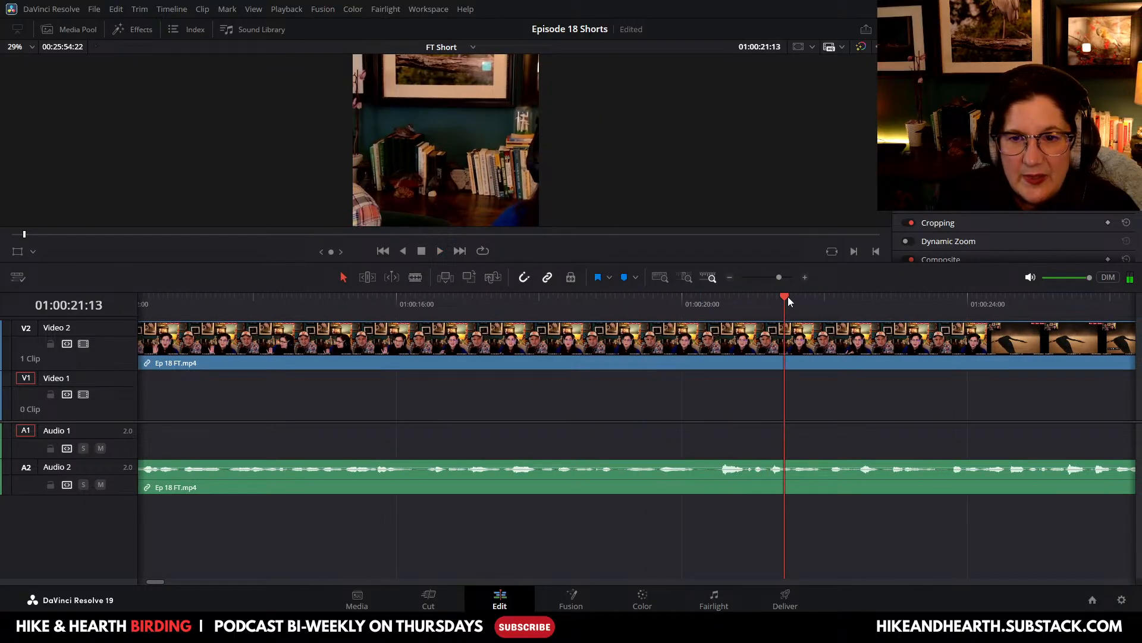
drag(790, 302, 984, 307)
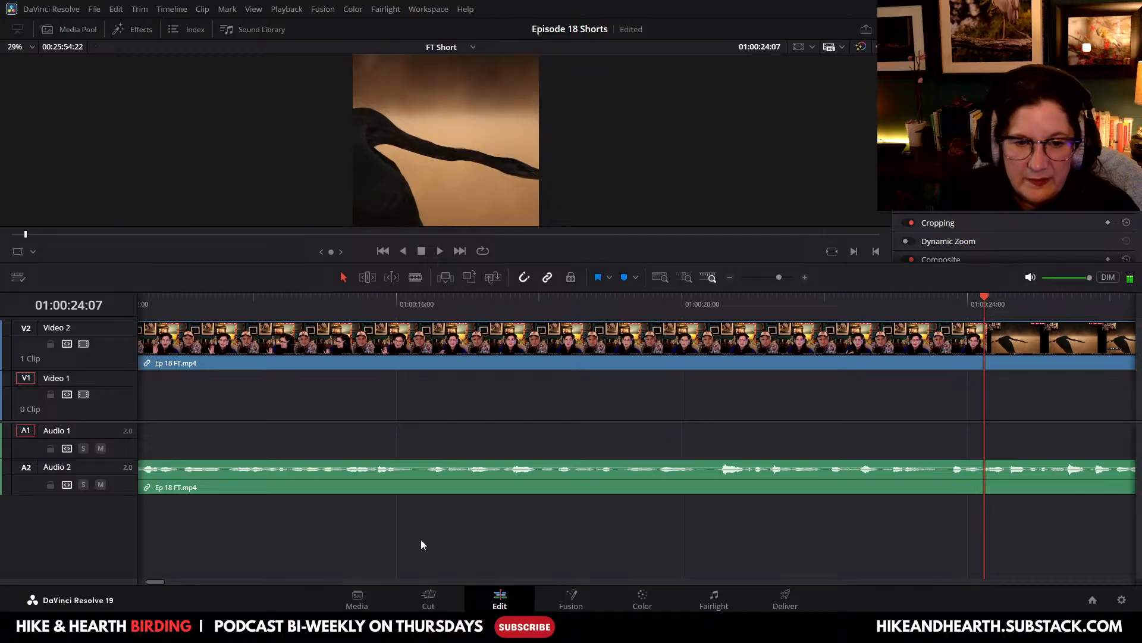
Step: Review the first bird photo's segment, playing its introduction and skimming to the photo's end at 01:02:48:16
scroll(164, 583, right, 10)
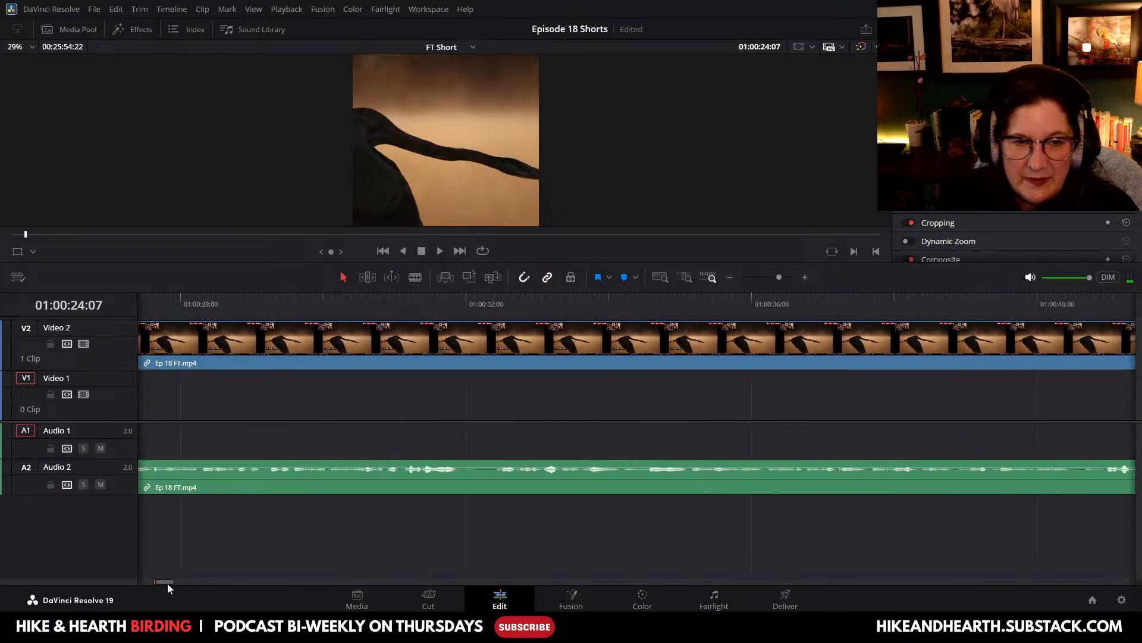
scroll(164, 584, left, 1)
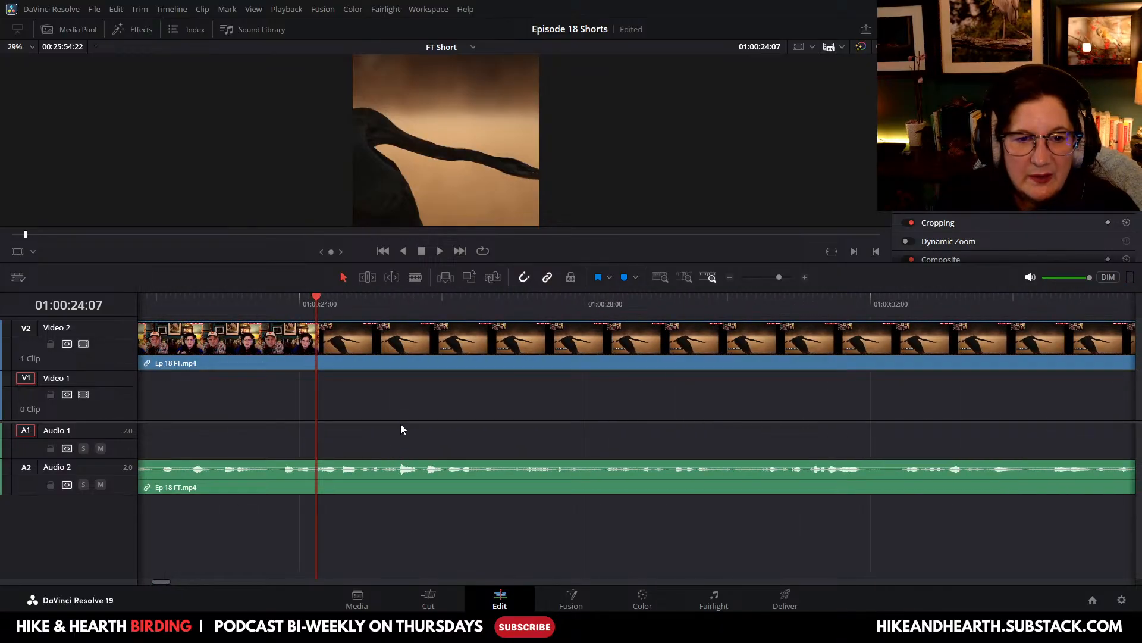
scroll(403, 424, up, 3)
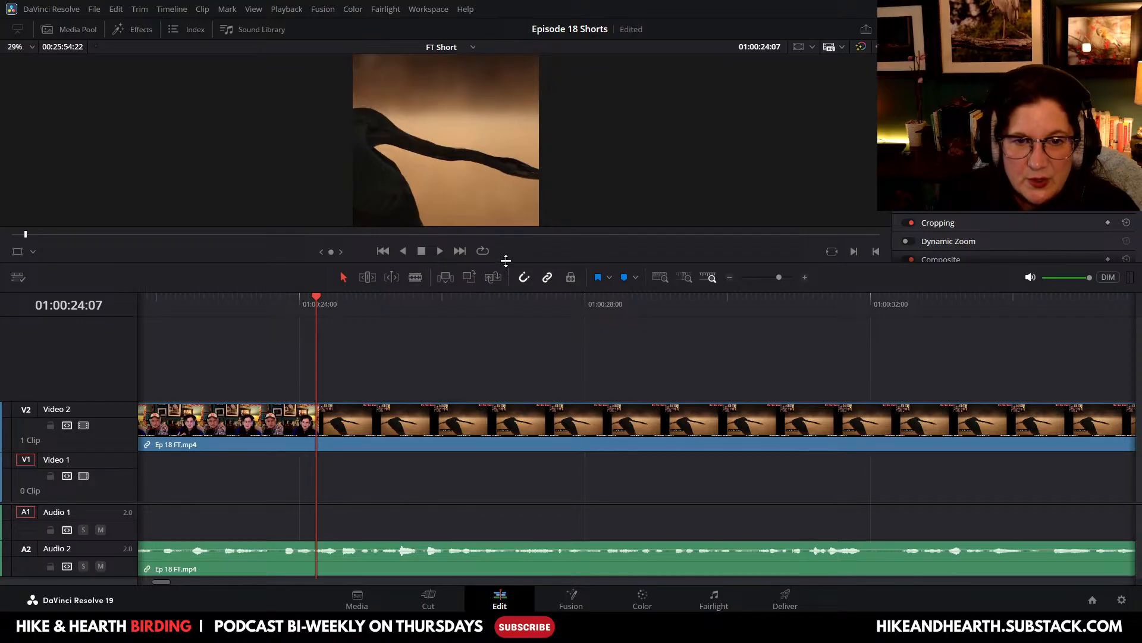
drag(506, 260, 527, 342)
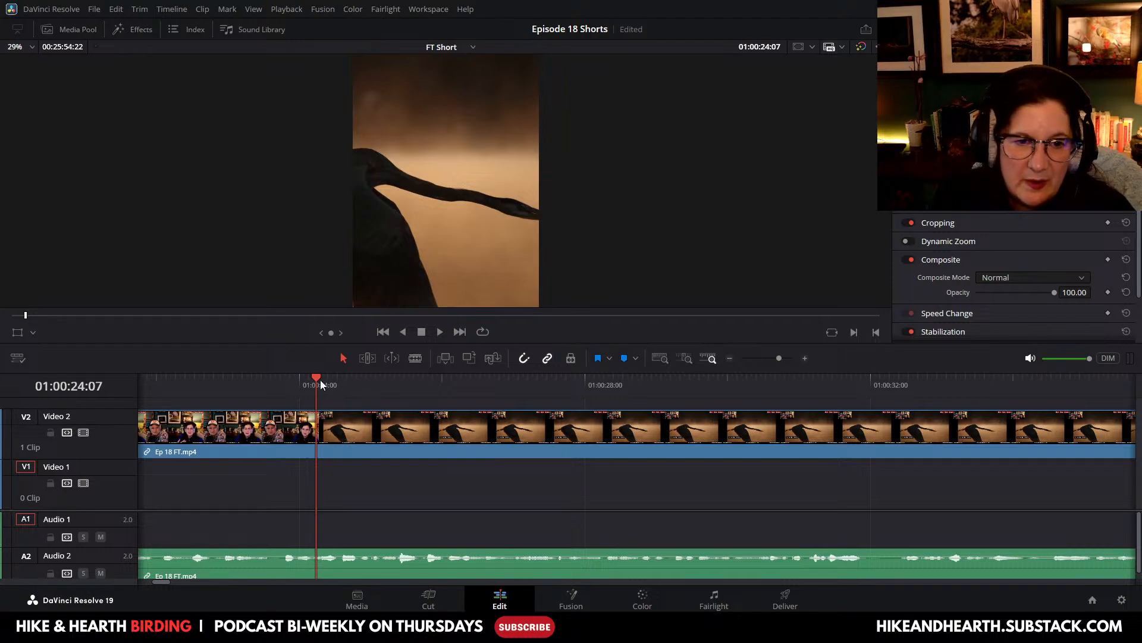
drag(320, 385, 278, 387)
click(440, 332)
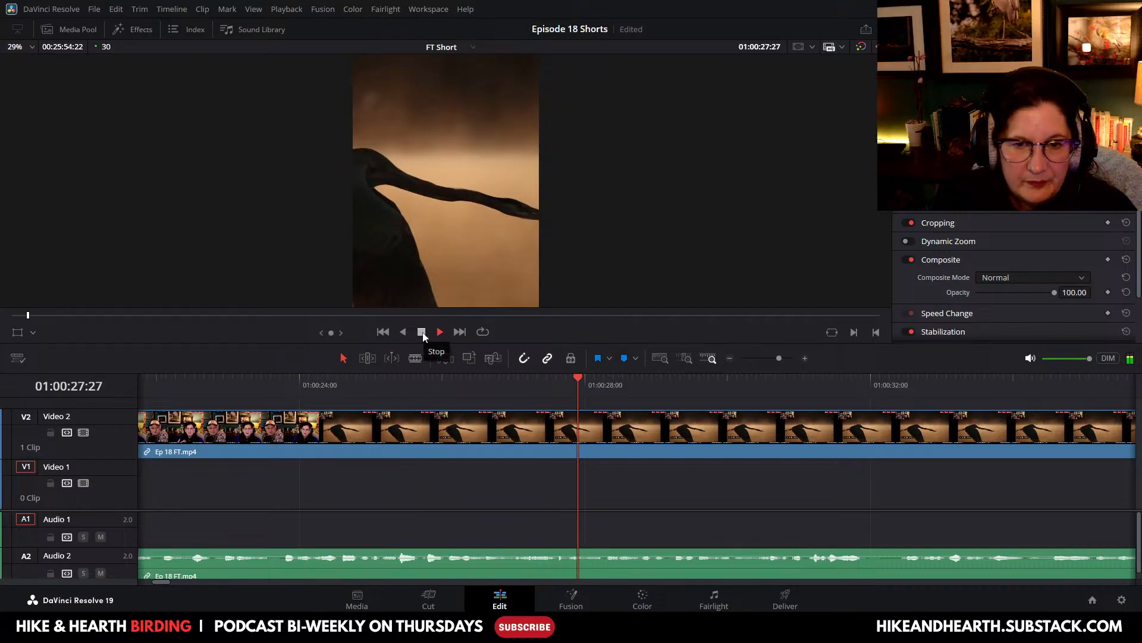
click(422, 332)
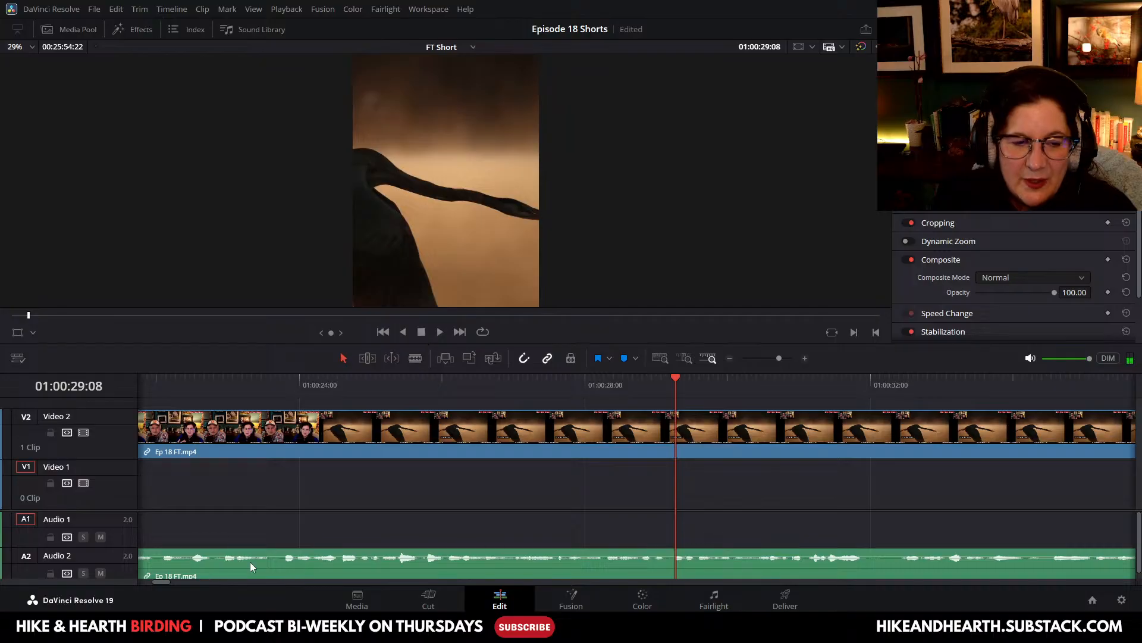
click(730, 358)
click(731, 358)
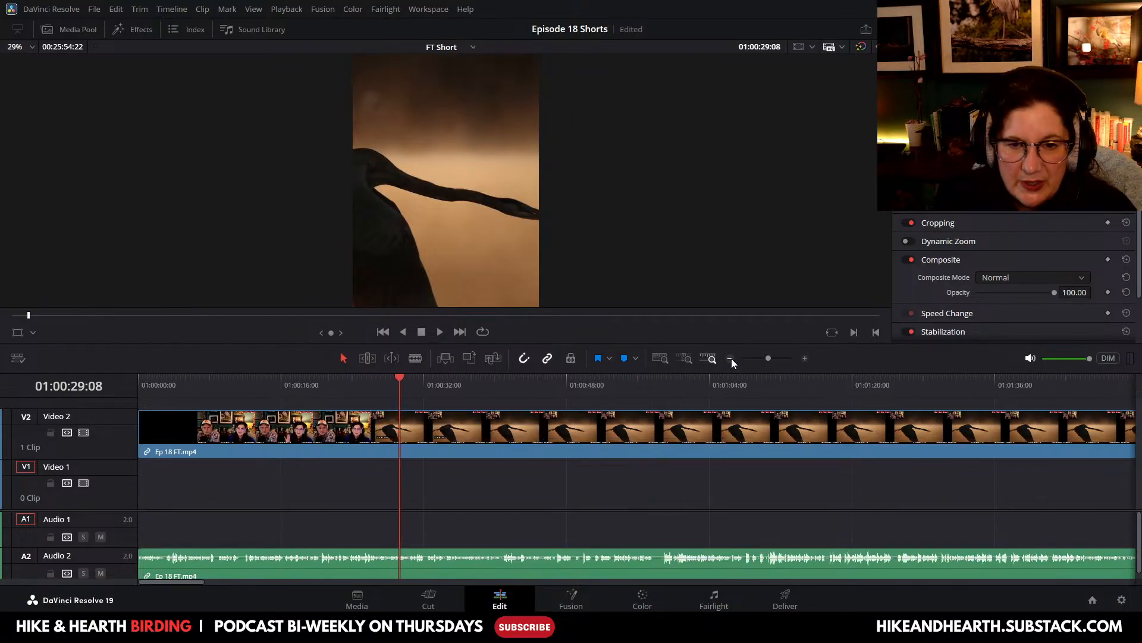
click(731, 358)
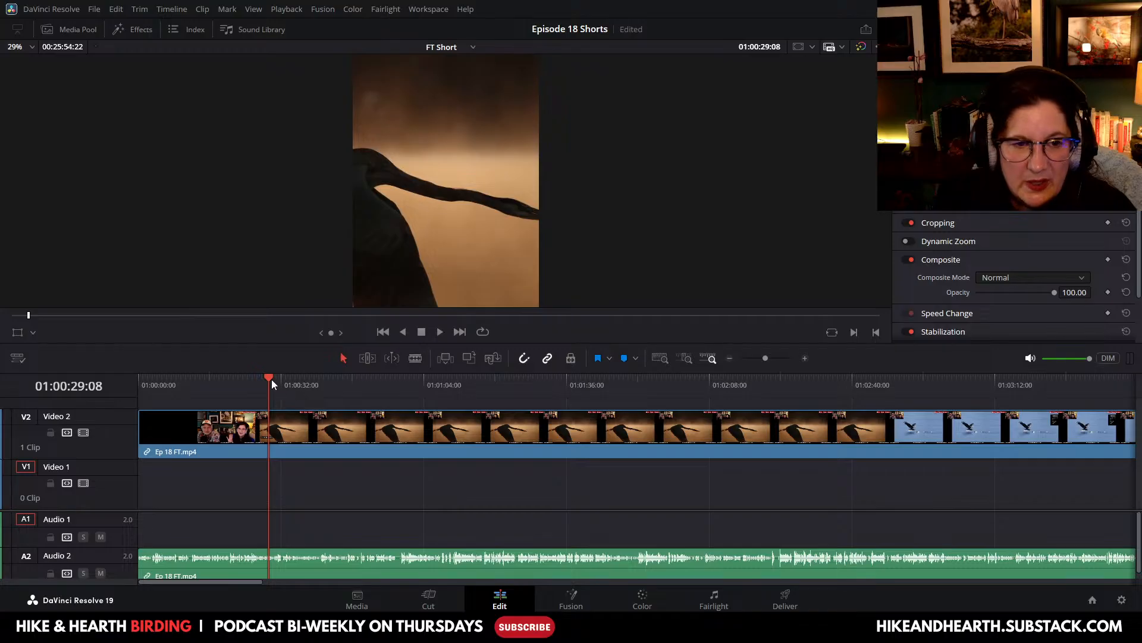
drag(272, 379, 794, 397)
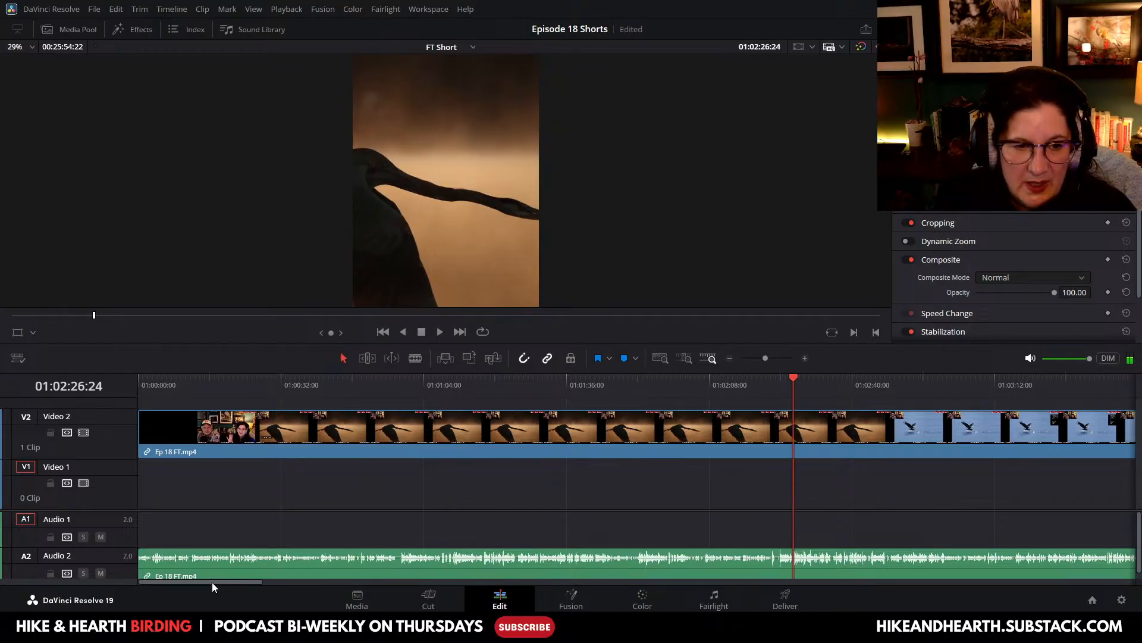
drag(212, 582, 278, 587)
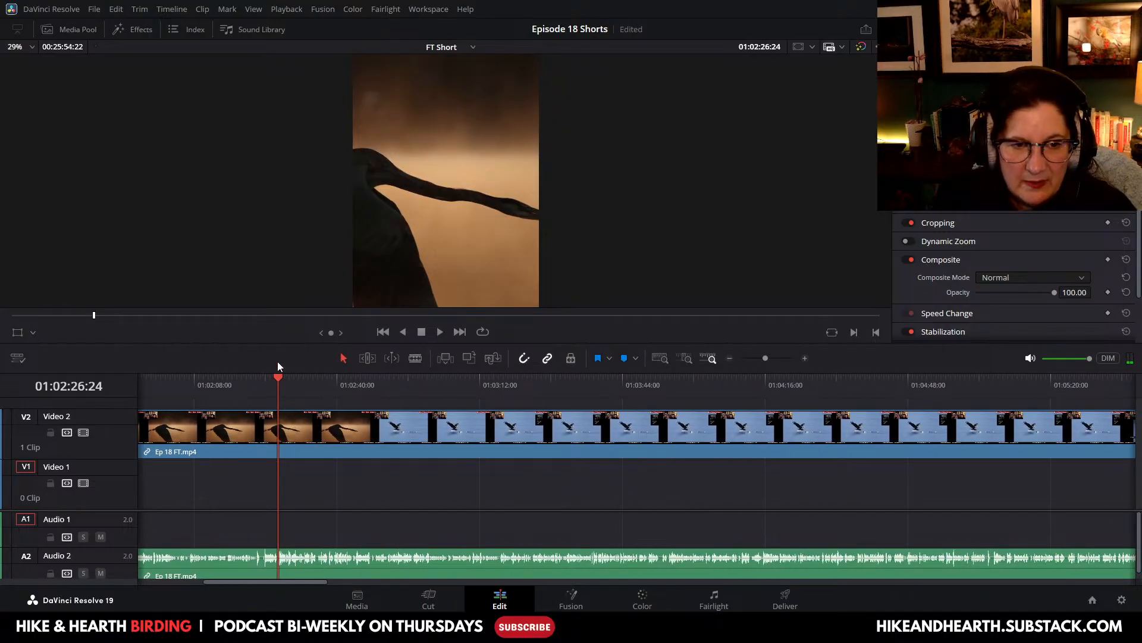
drag(279, 376, 375, 391)
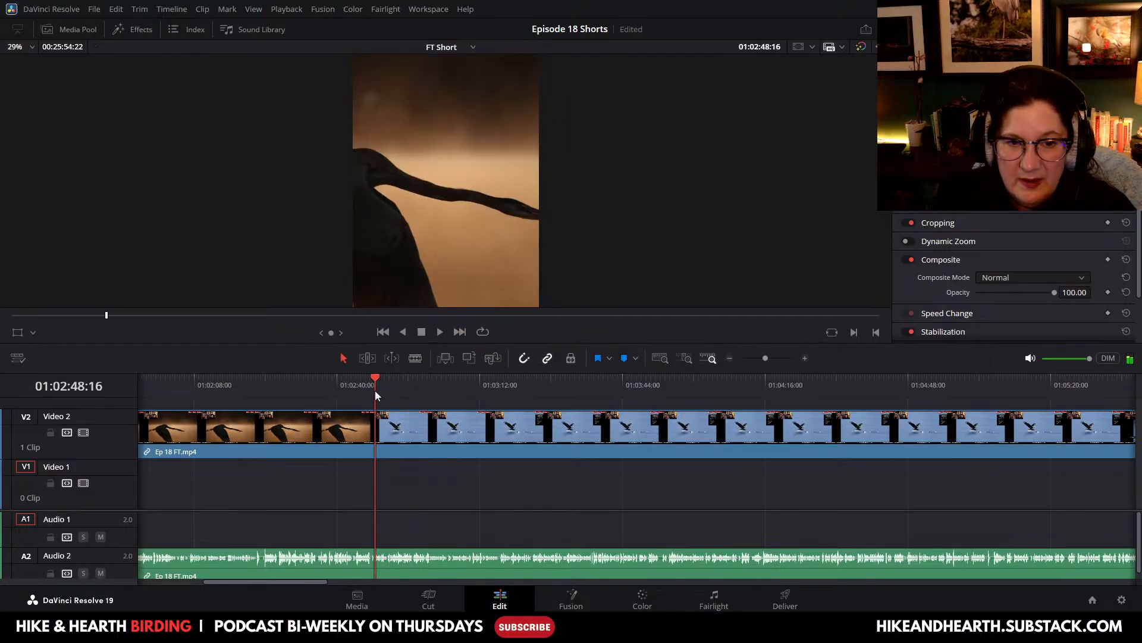
Step: Skim the footage from the eagle photo at 01:03:06:20 to the bluebird photo at 01:07:44:20
mouse_move(500, 343)
mouse_down()
mouse_move(502, 367)
mouse_move(504, 334)
mouse_up()
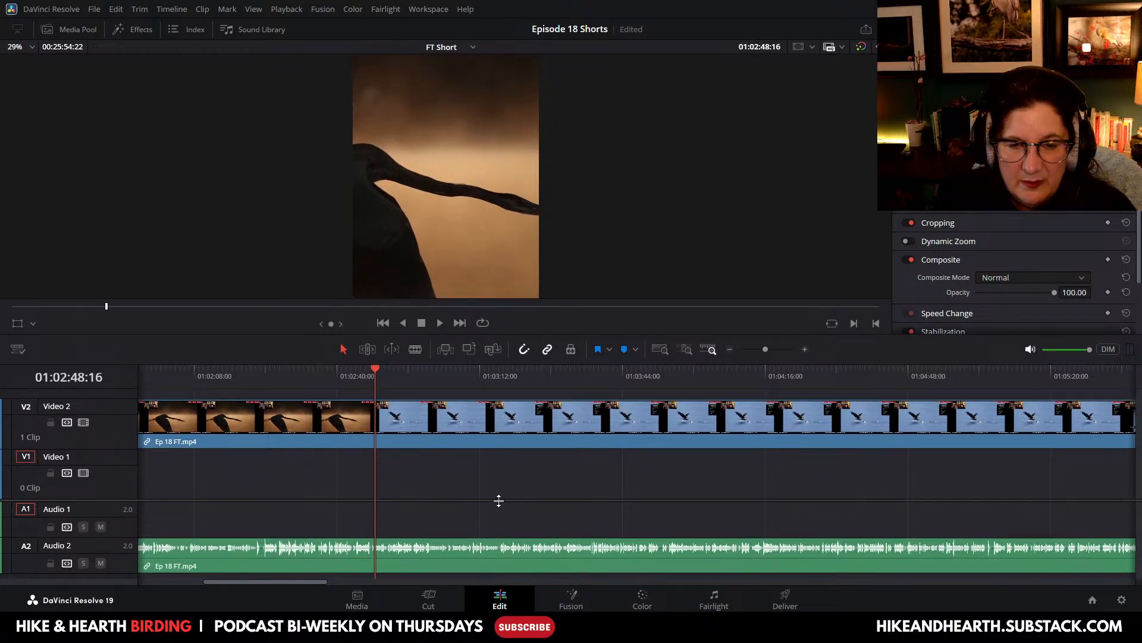
drag(499, 501, 501, 525)
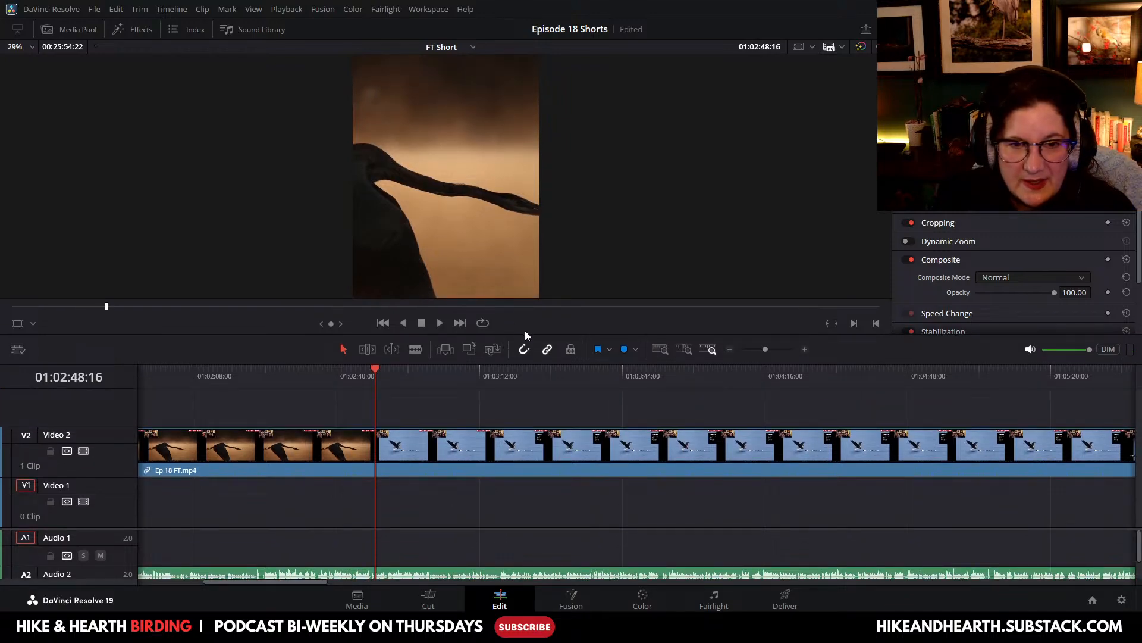
drag(528, 335, 532, 360)
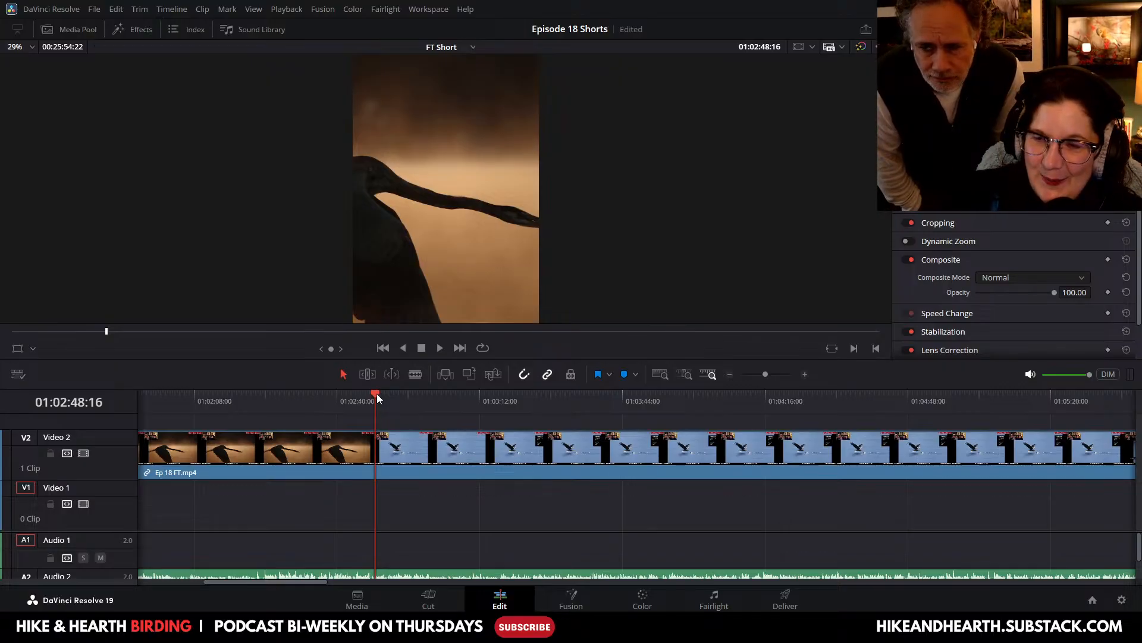
drag(377, 394, 456, 401)
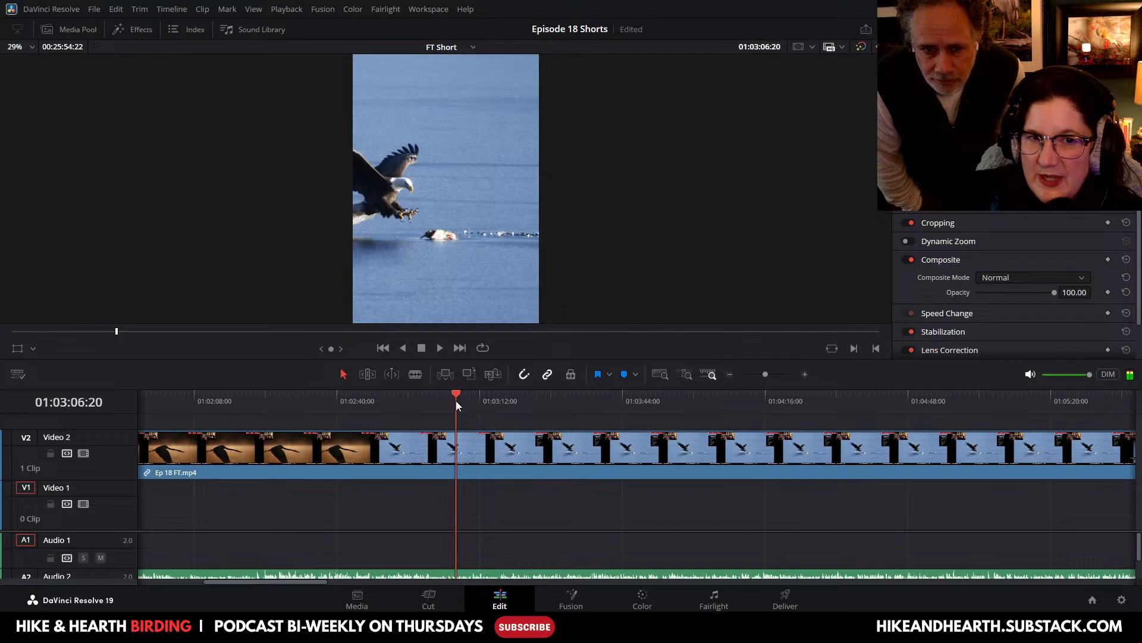
drag(575, 360, 580, 414)
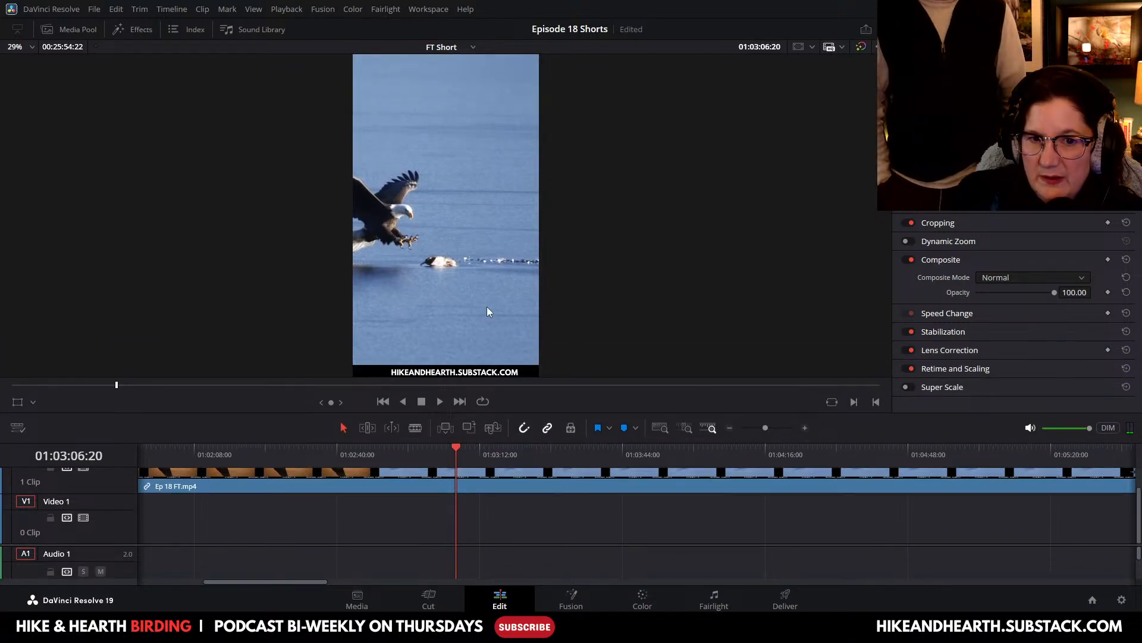
drag(564, 410, 565, 304)
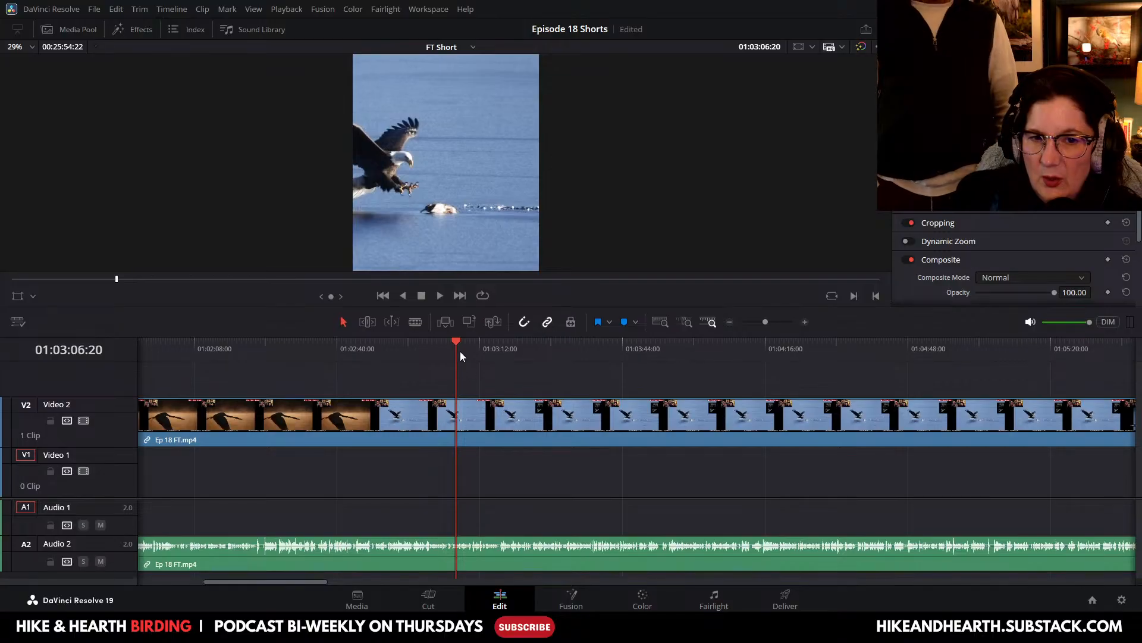
drag(456, 341, 956, 365)
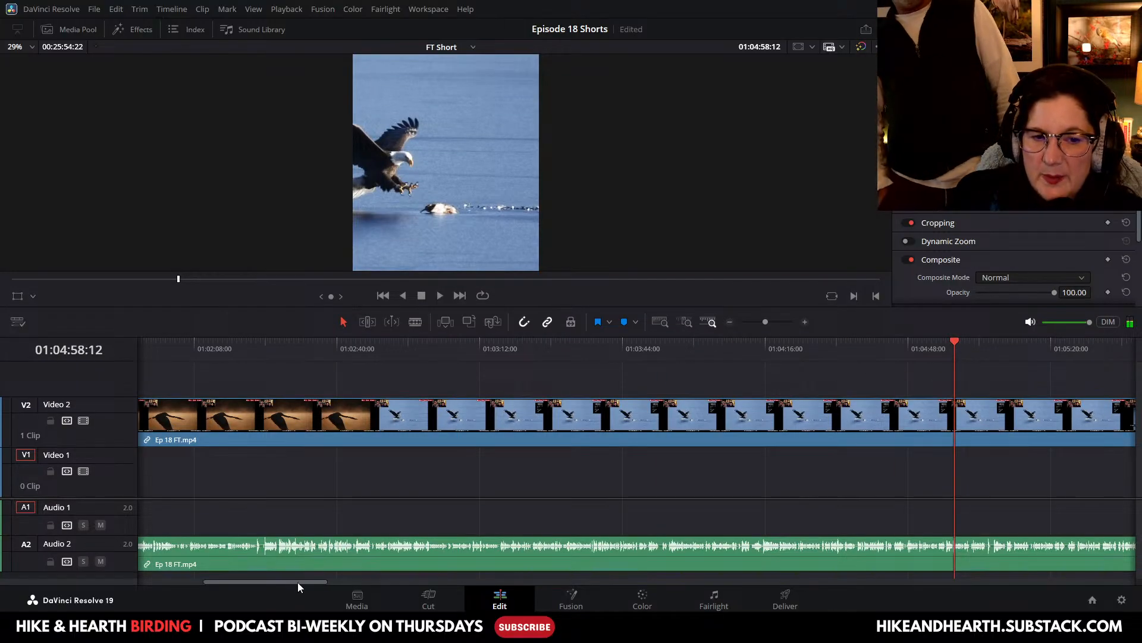
drag(298, 582, 397, 588)
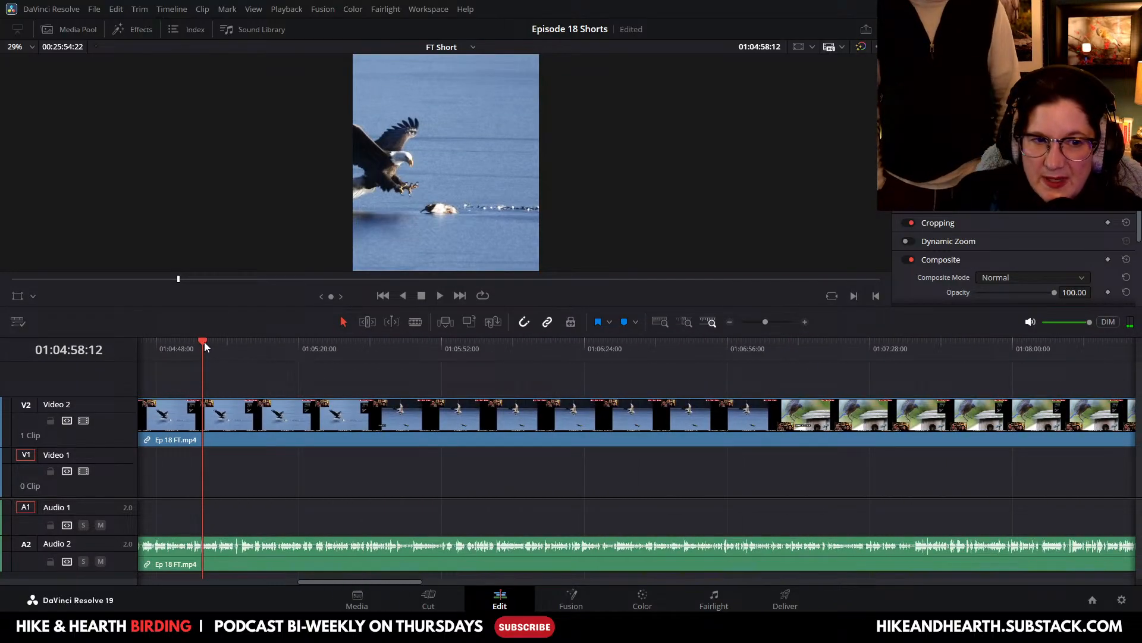
drag(204, 341, 945, 369)
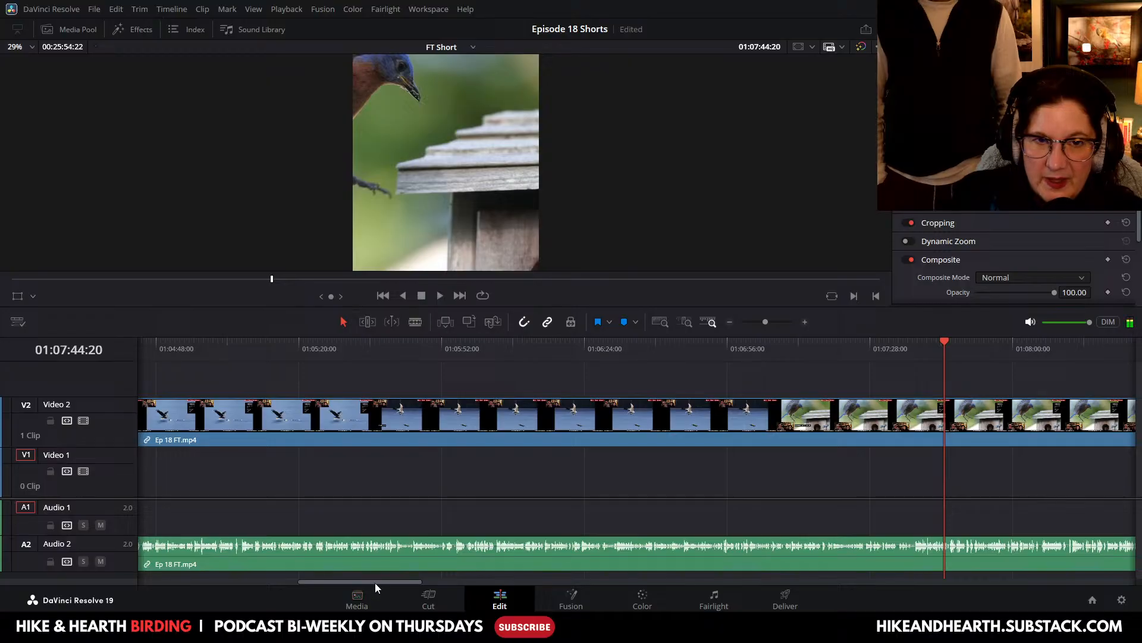
drag(375, 583, 457, 585)
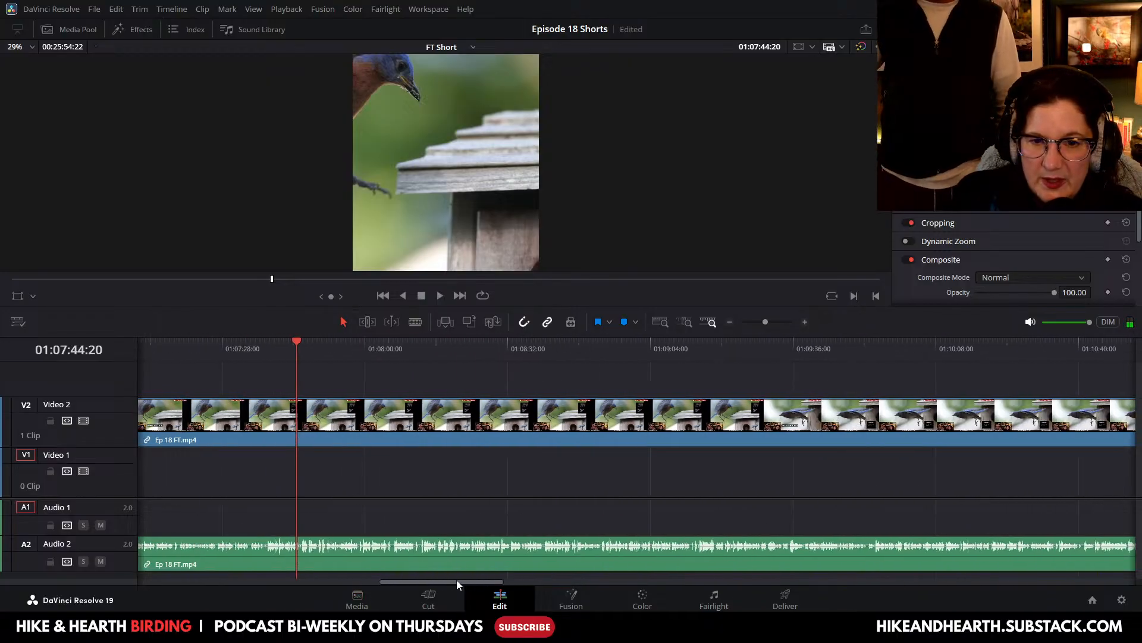
Step: Survey the whole Ep 18 FT.mp4 clip and locate the heron-on-black photo at 01:18:04:24, viewing its full vertical frame
click(731, 323)
click(731, 323)
click(731, 324)
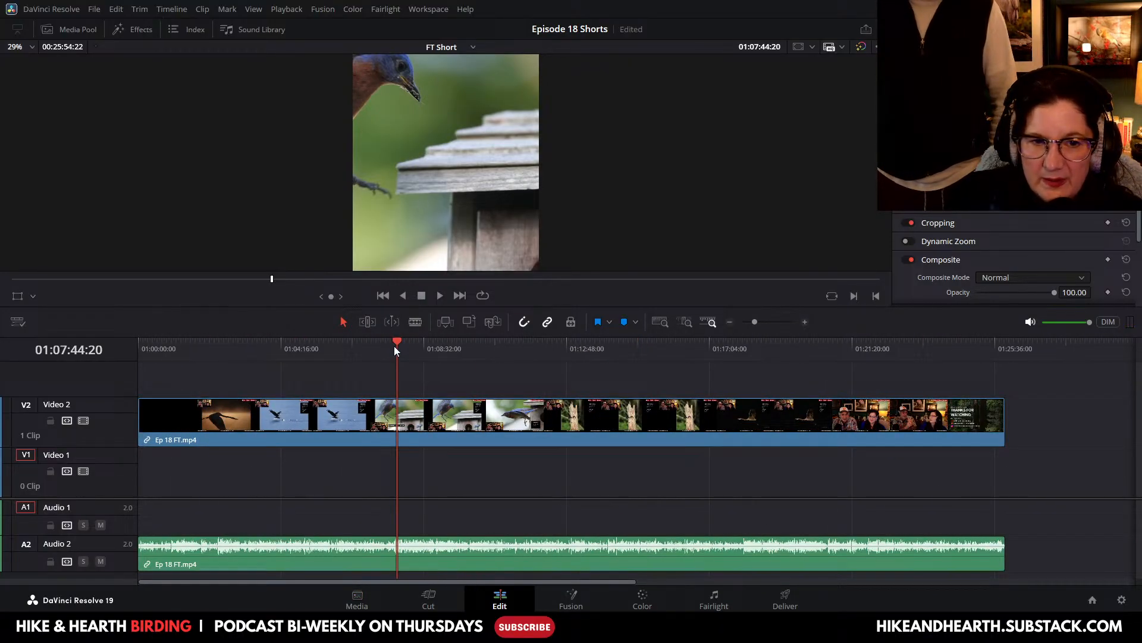
drag(394, 350, 744, 370)
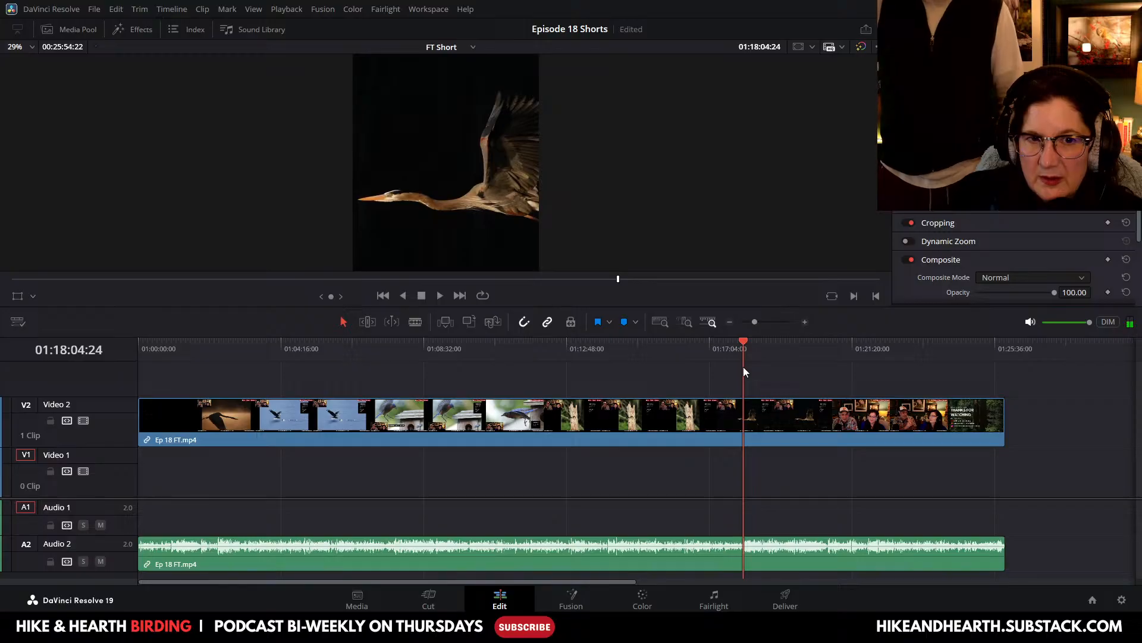
drag(532, 309, 558, 446)
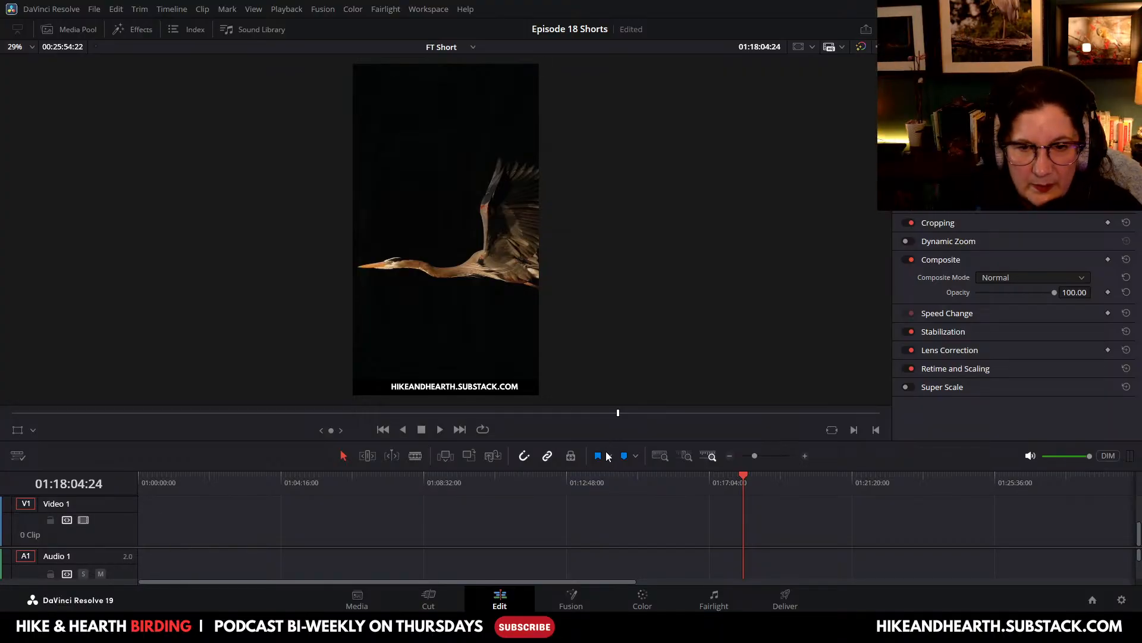
Step: Skim and play Ep 18 FT.mp4 around 01:17:24 to find where the nest-hole photo changes to the heron-on-black photo
drag(602, 440, 616, 214)
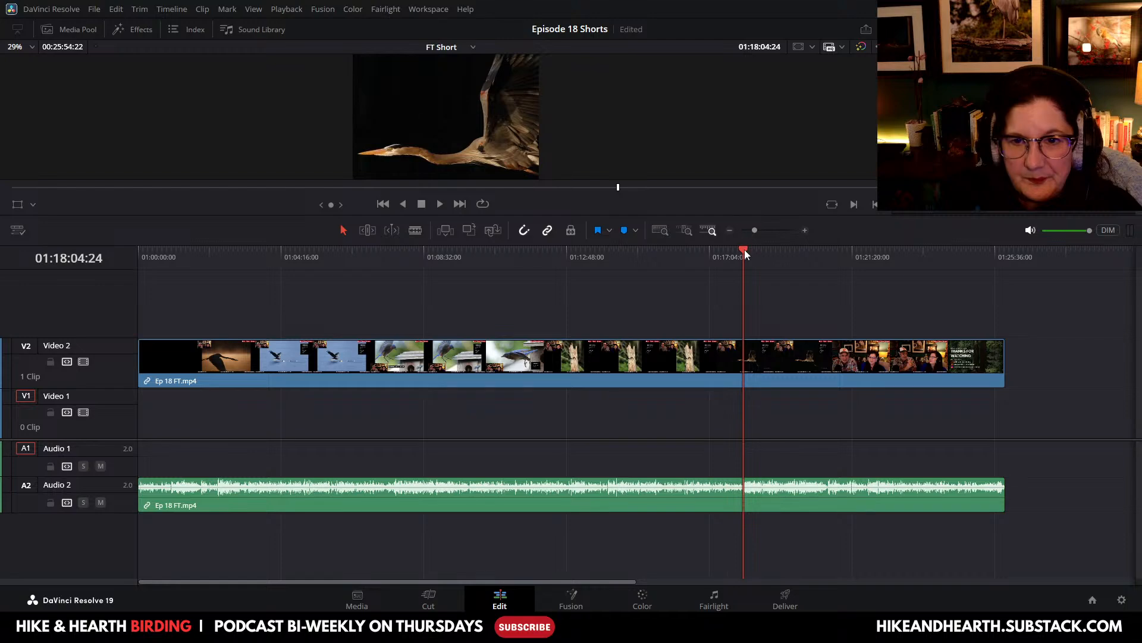
drag(745, 250, 712, 281)
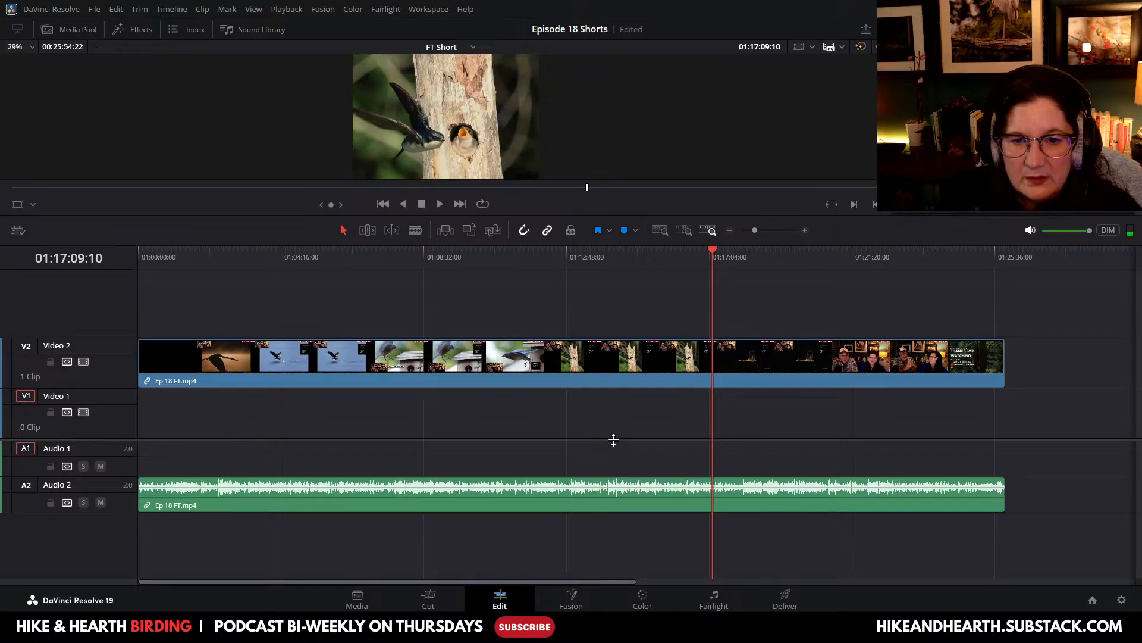
drag(614, 440, 618, 513)
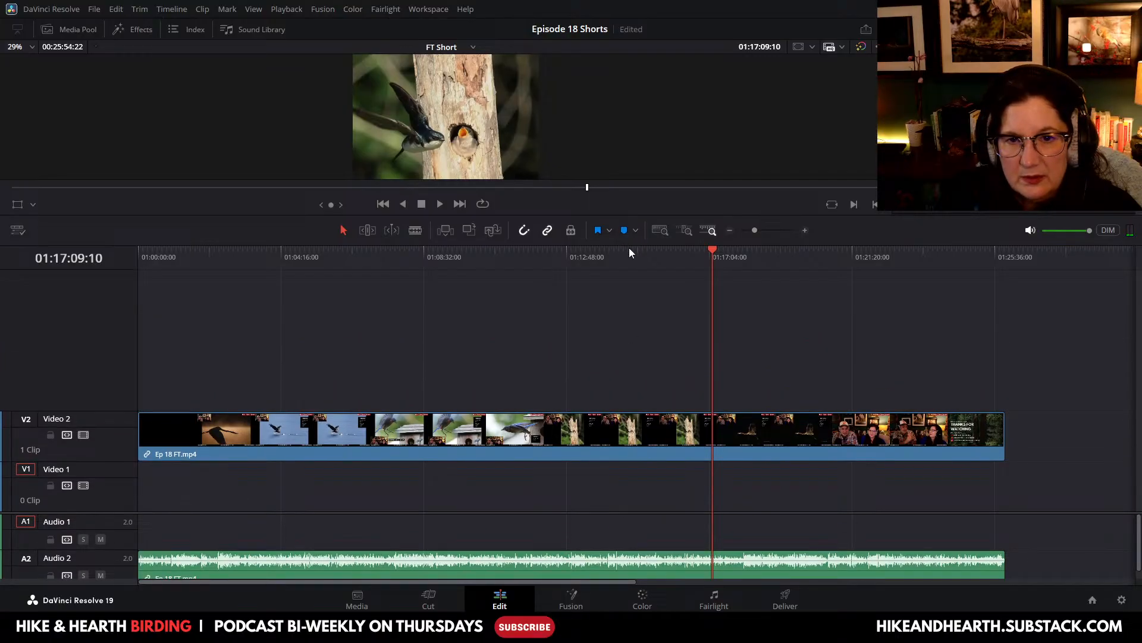
click(627, 252)
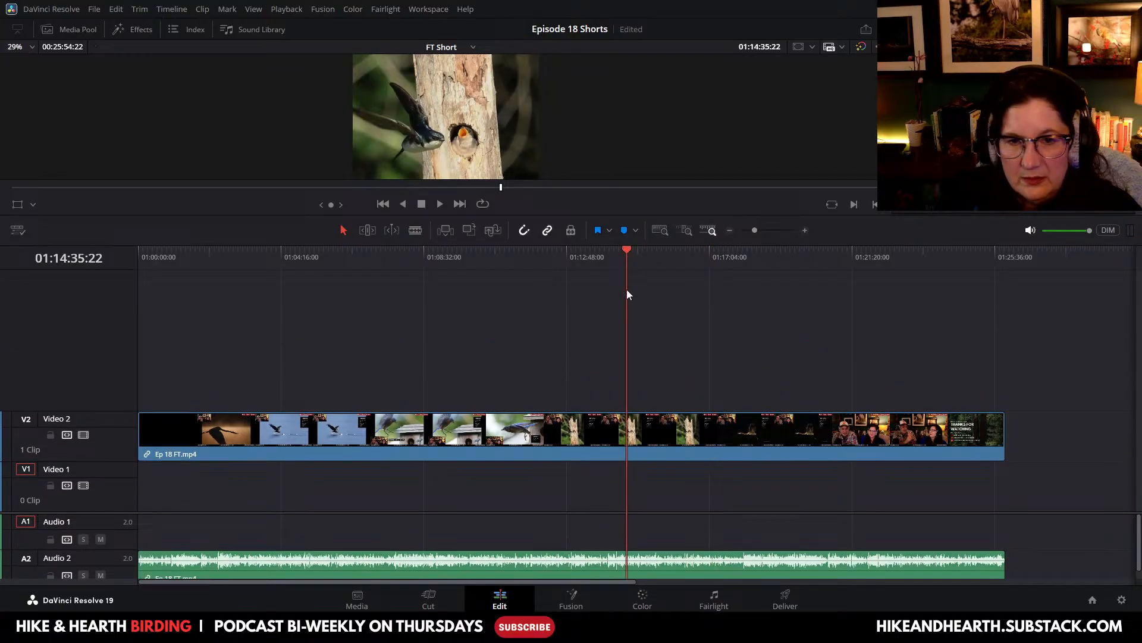
drag(624, 249, 719, 277)
drag(629, 220, 641, 344)
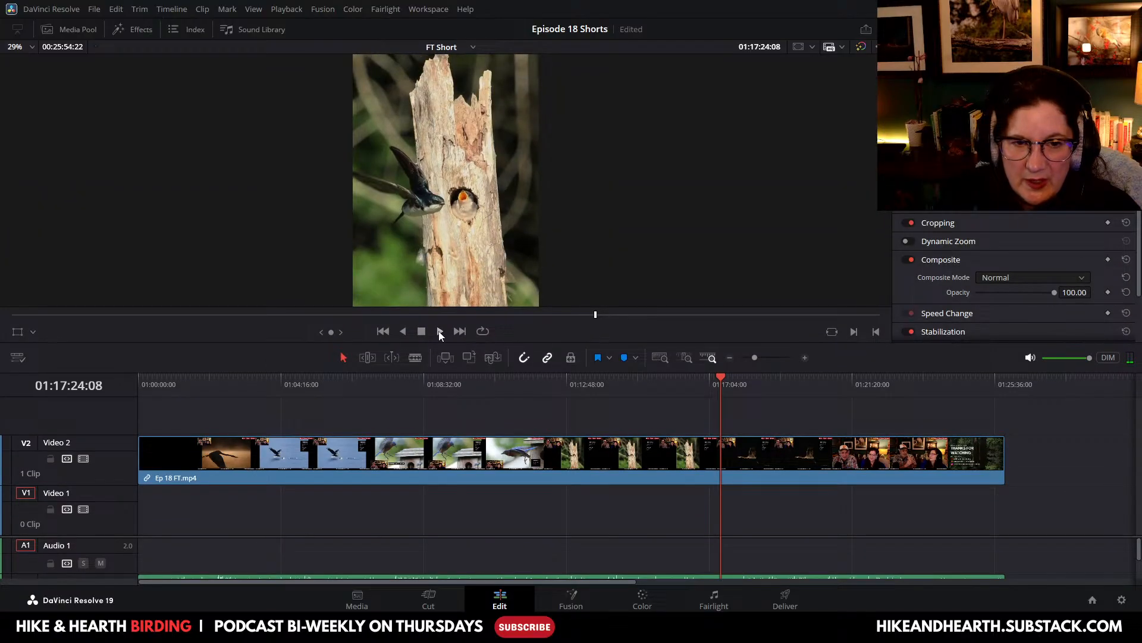
click(440, 333)
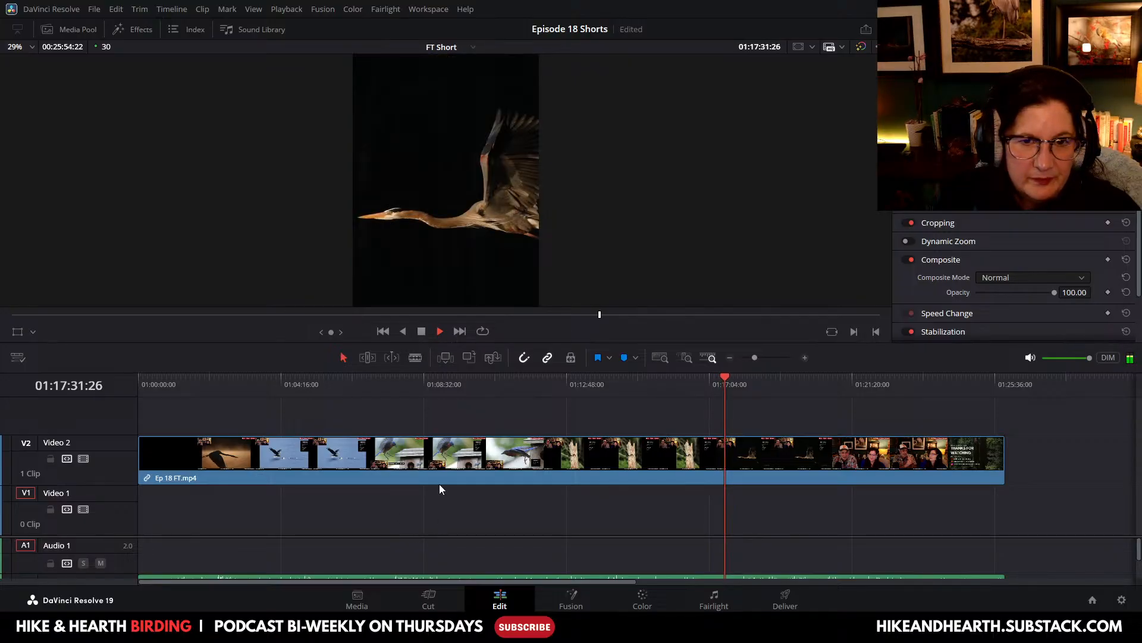
click(421, 331)
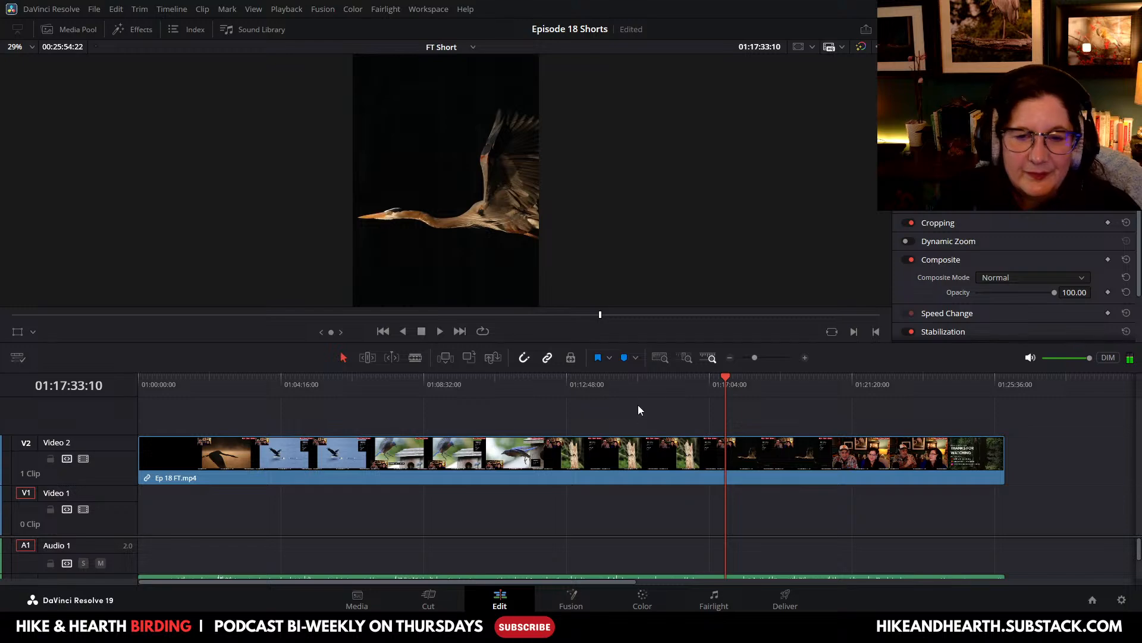
Step: Examine the footage closely between 01:17:31 and 01:17:33, replaying it to pinpoint where the heron introduction starts
drag(657, 343, 641, 202)
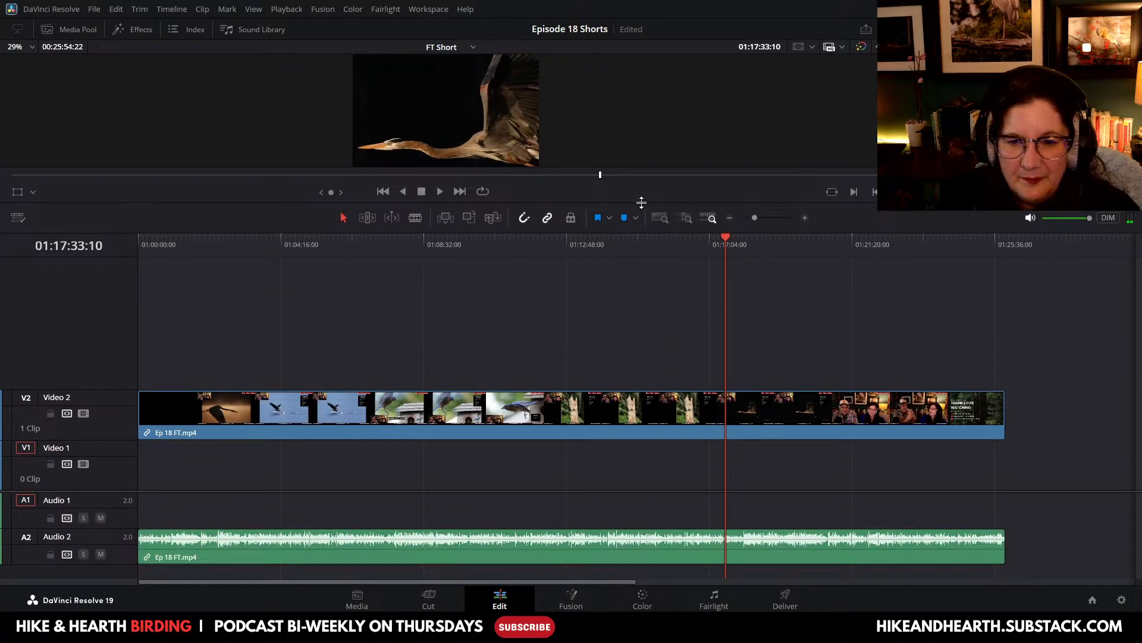
click(805, 218)
click(805, 218)
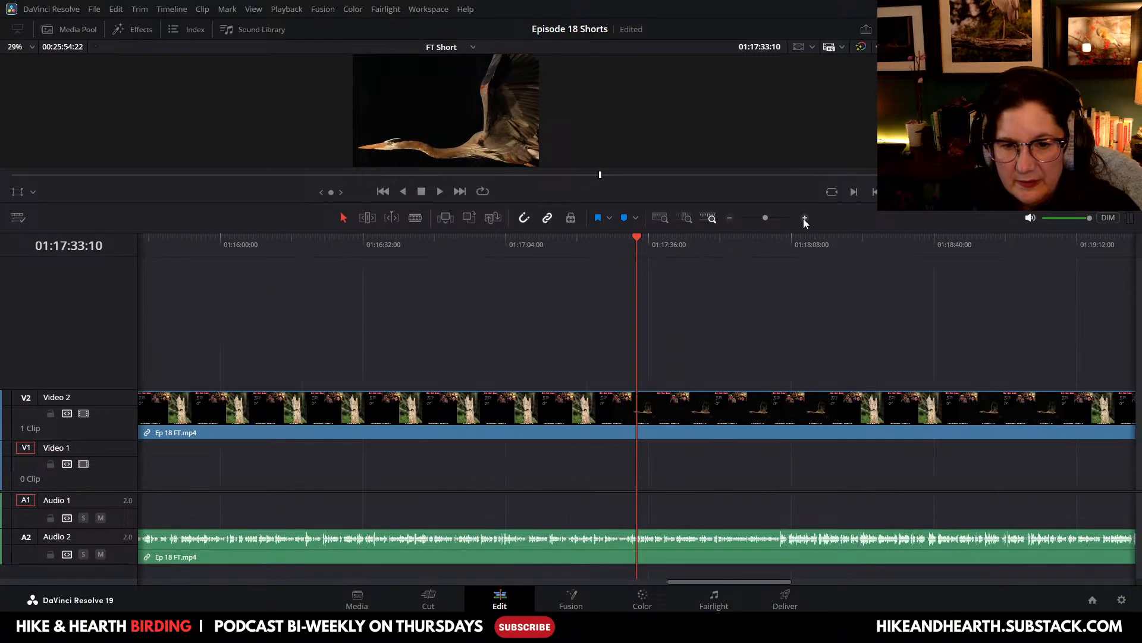
click(805, 218)
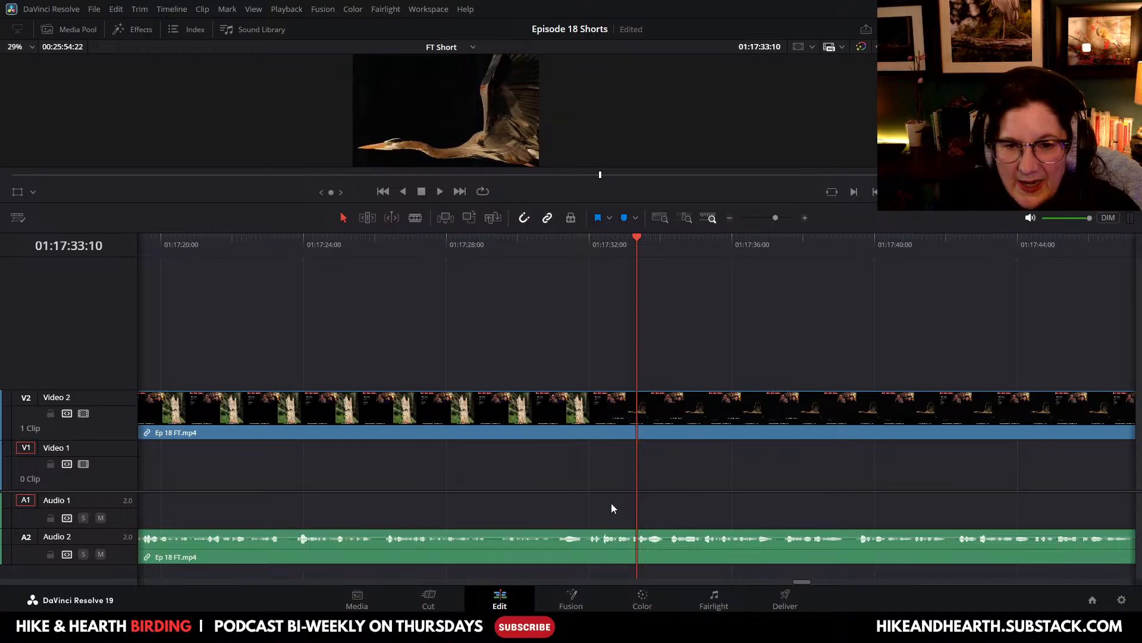
drag(643, 490, 637, 402)
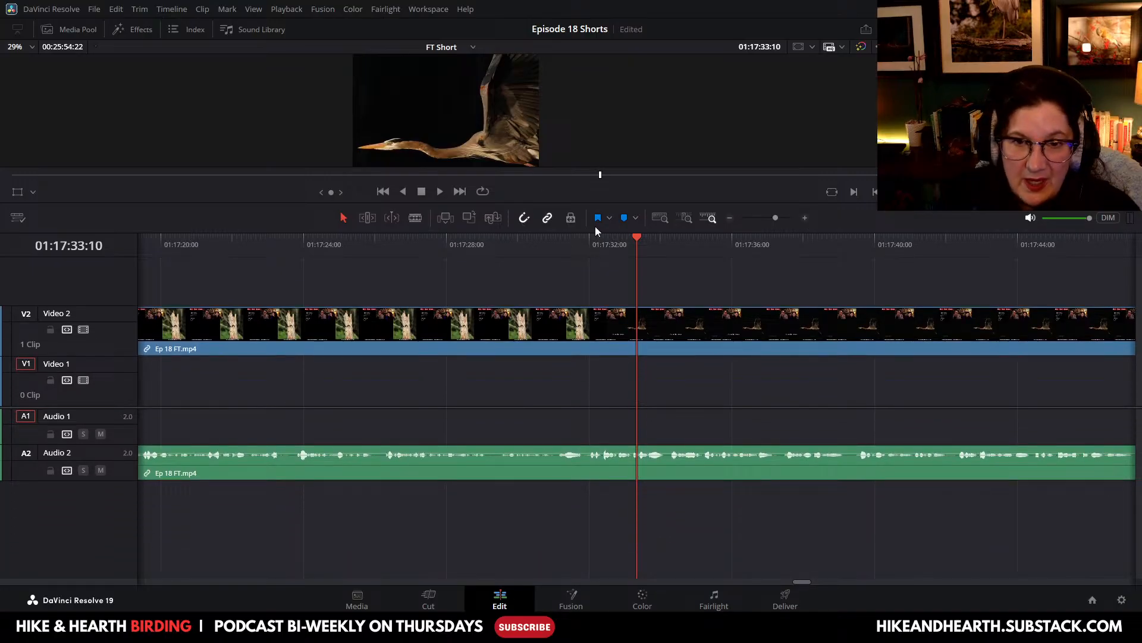
drag(638, 240, 586, 247)
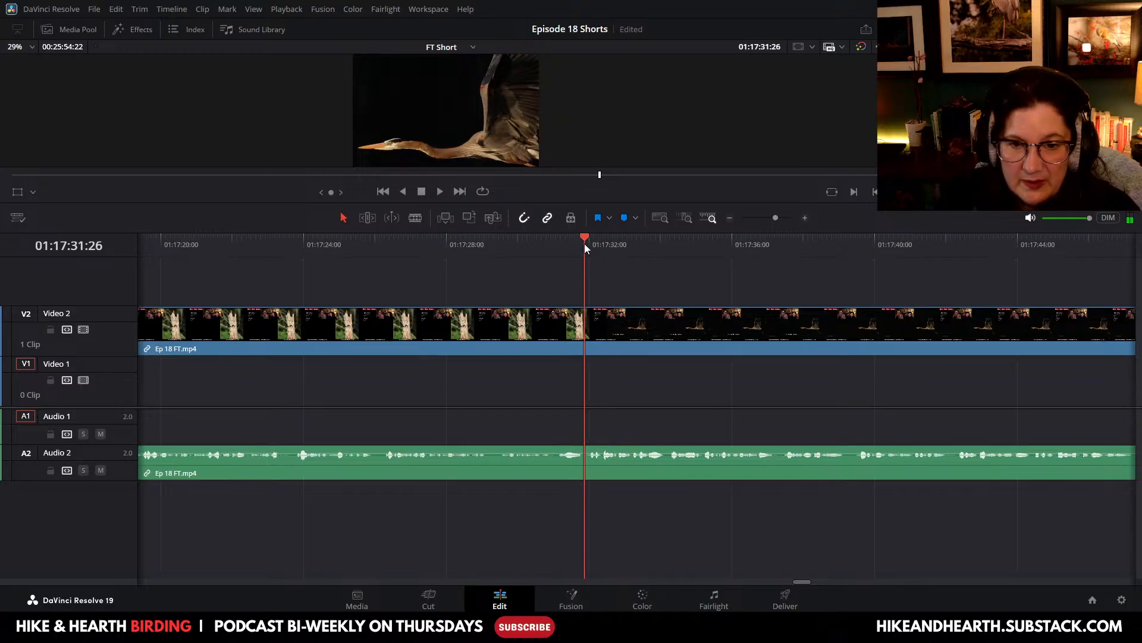
click(439, 191)
click(422, 192)
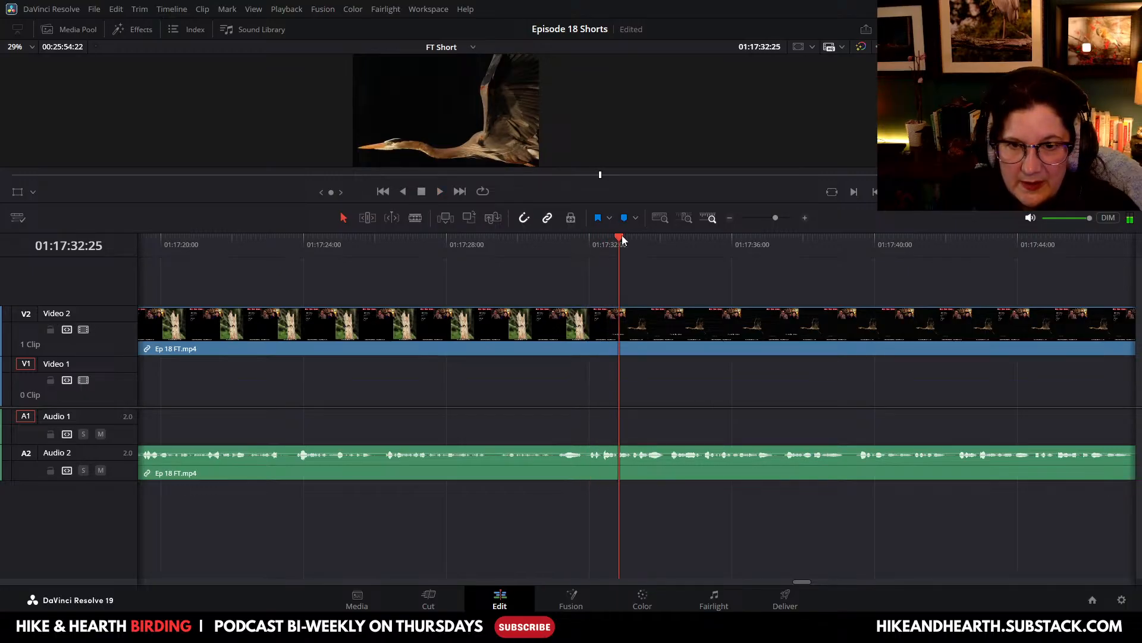
drag(623, 238, 554, 256)
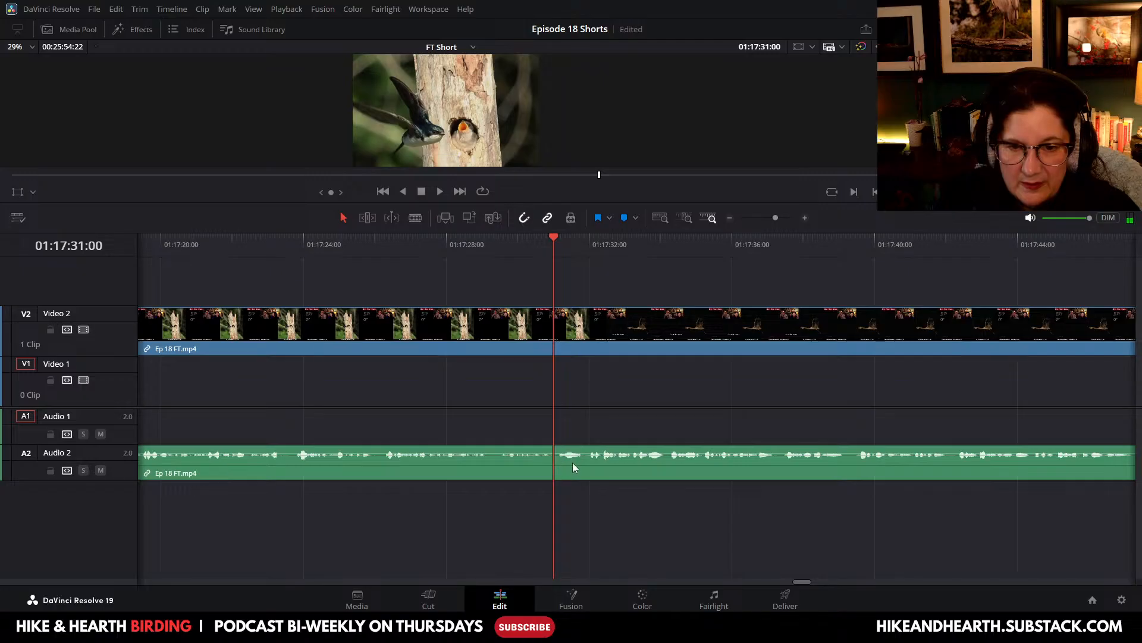
click(438, 192)
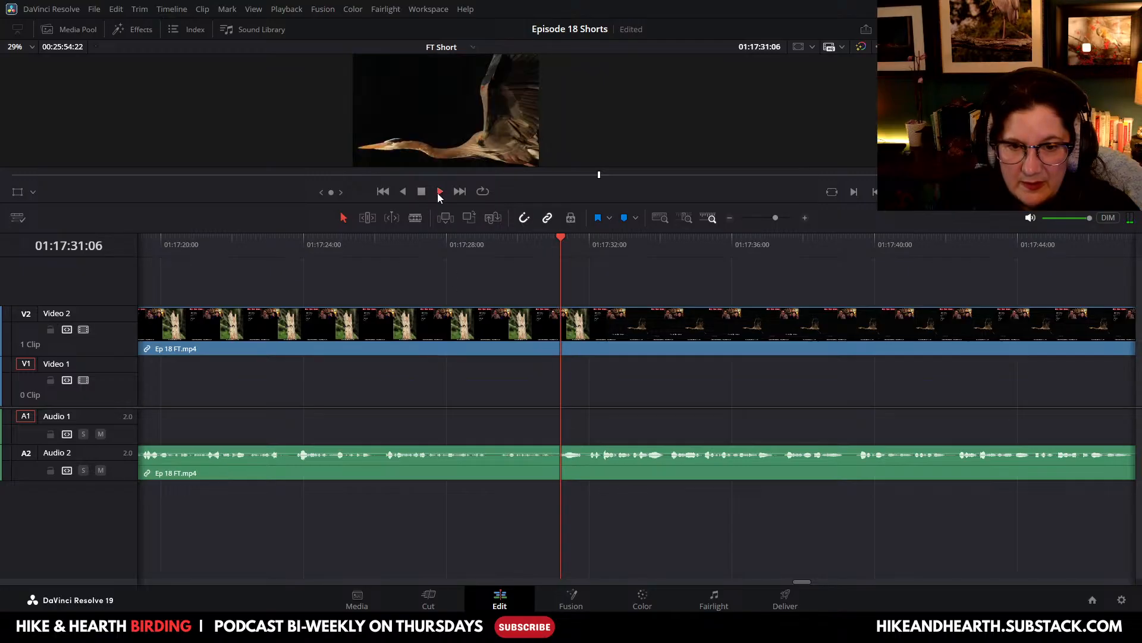
click(422, 191)
Step: Split Ep 18 FT.mp4 at about 01:17:31, where the heron introduction starts, and ripple delete everything before the cut
click(416, 218)
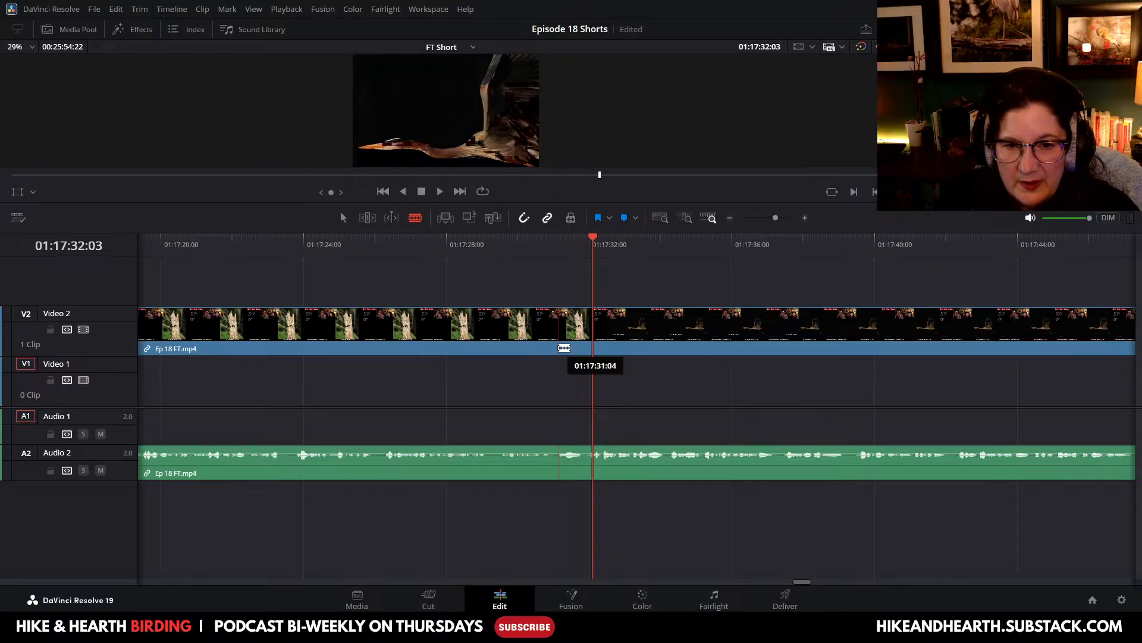
click(560, 346)
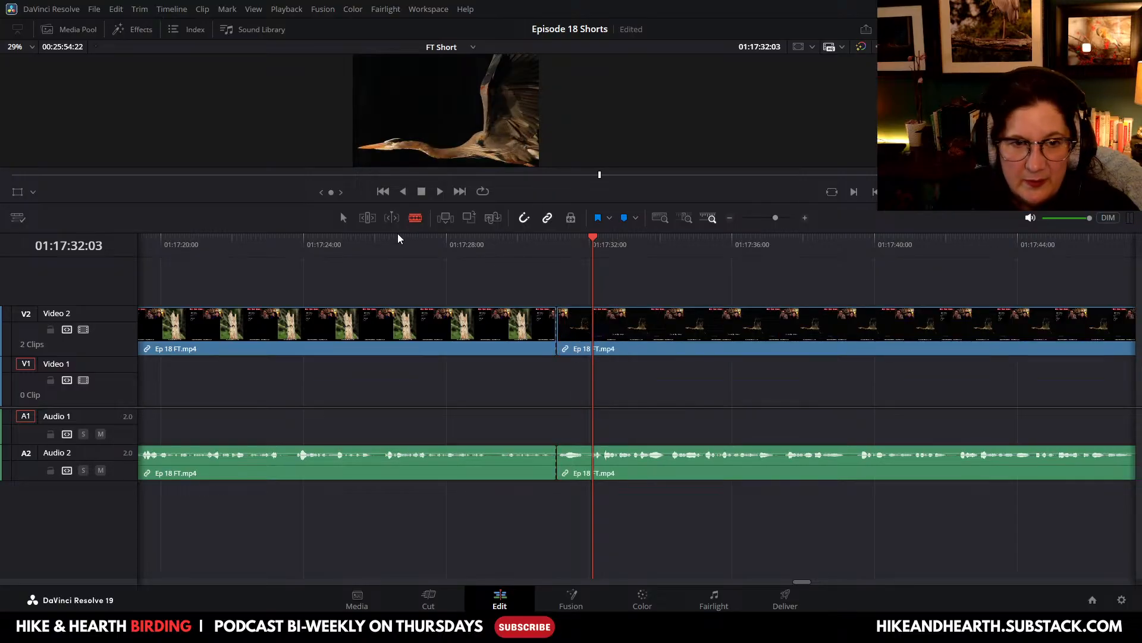
right_click(416, 326)
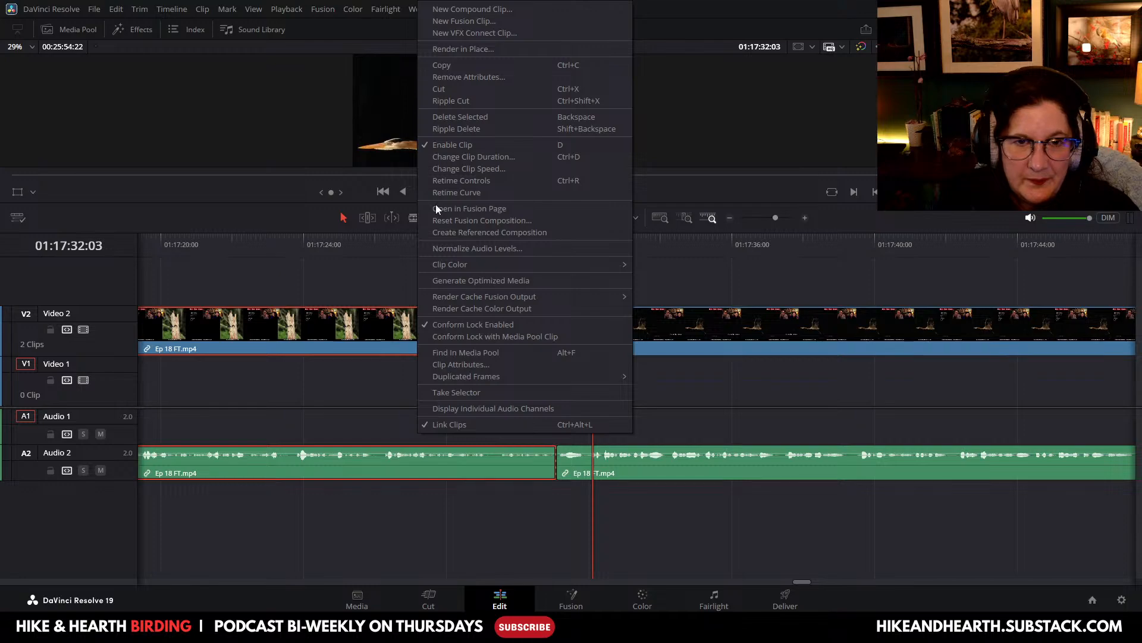
click(449, 128)
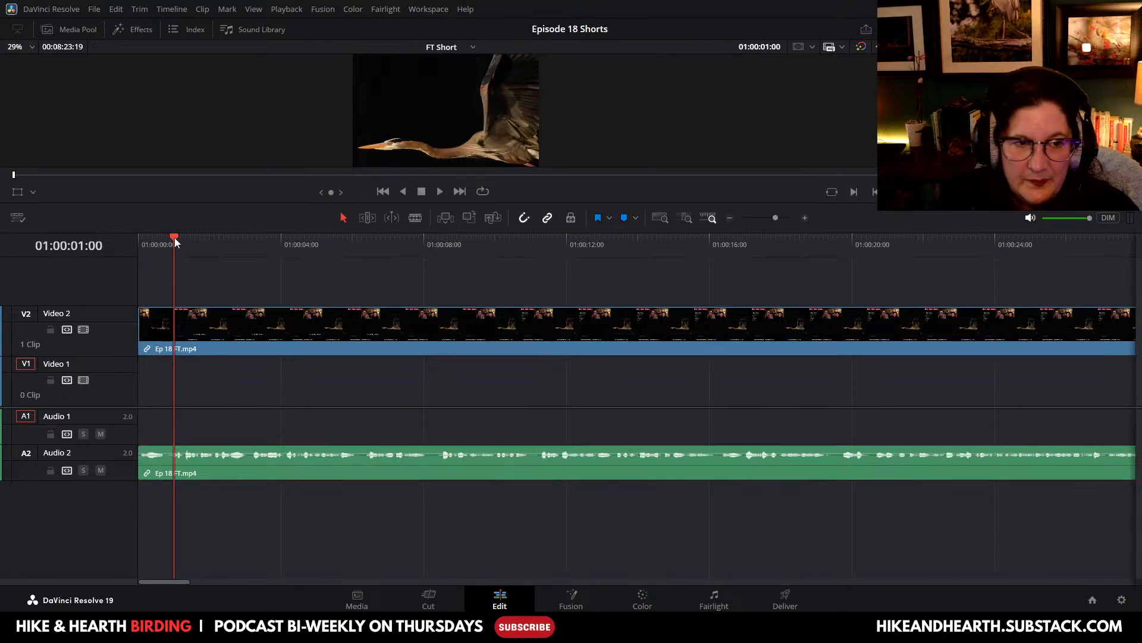
Step: Move the remaining Ep 18 FT.mp4 clip with its audio from Video 2 and Audio 2 down to Video 1 and Audio 1
drag(562, 238, 622, 256)
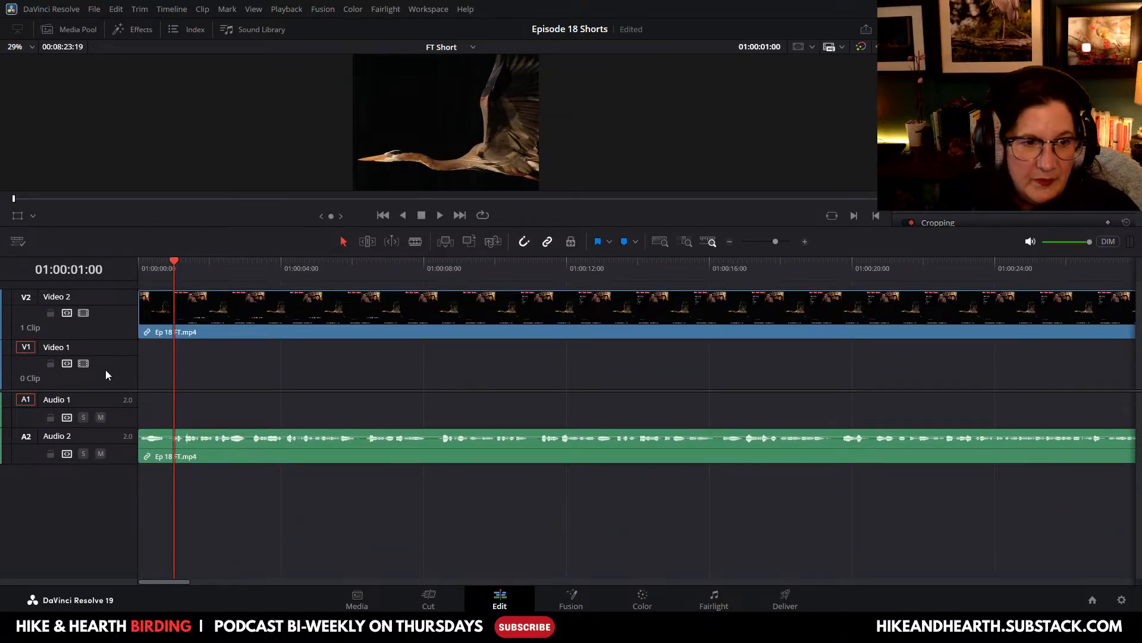
click(258, 309)
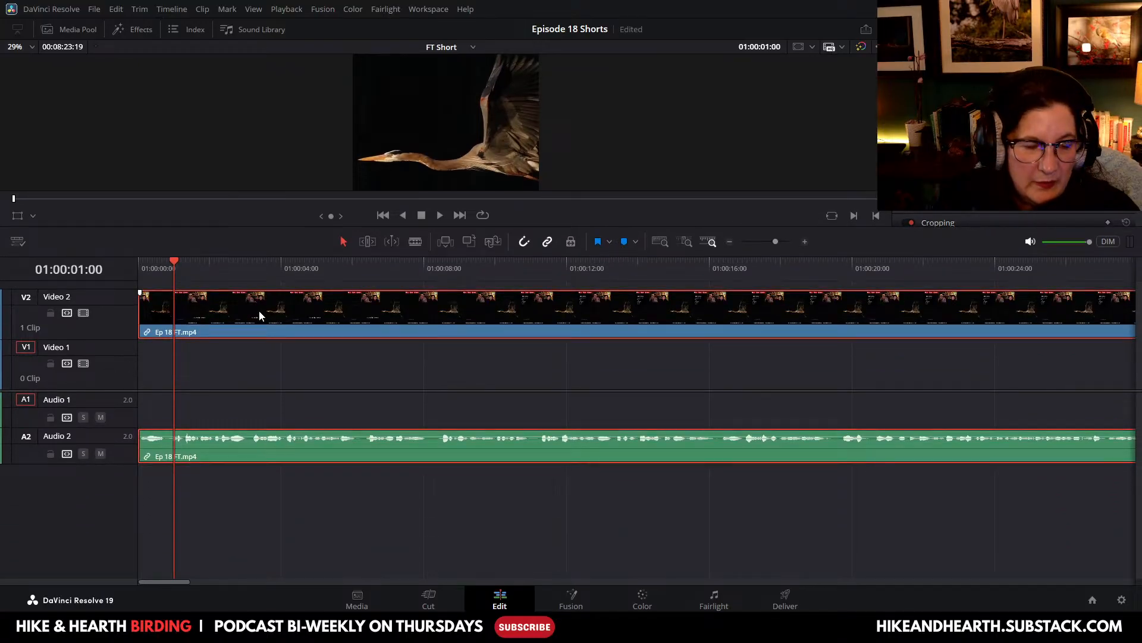
drag(259, 309, 259, 356)
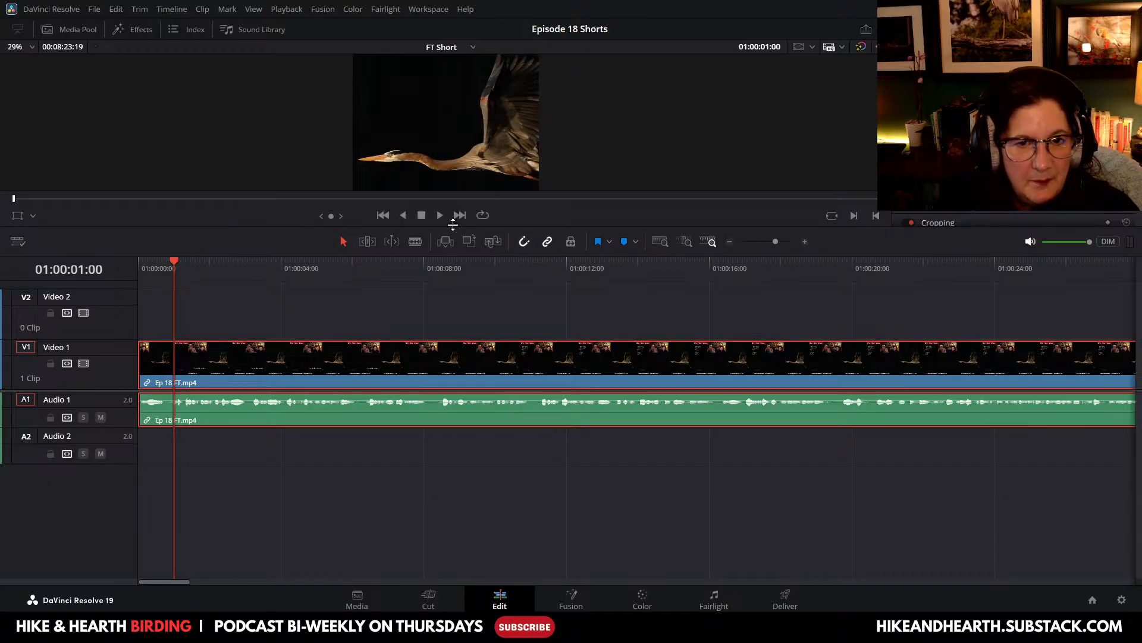
drag(453, 225, 466, 321)
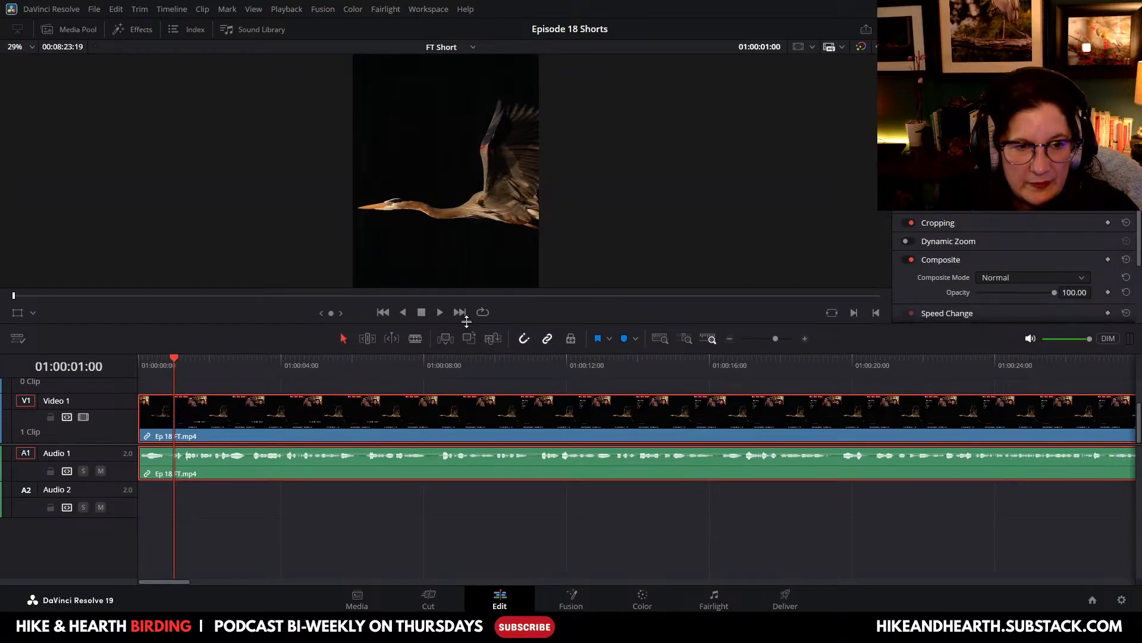
scroll(116, 471, up, 2)
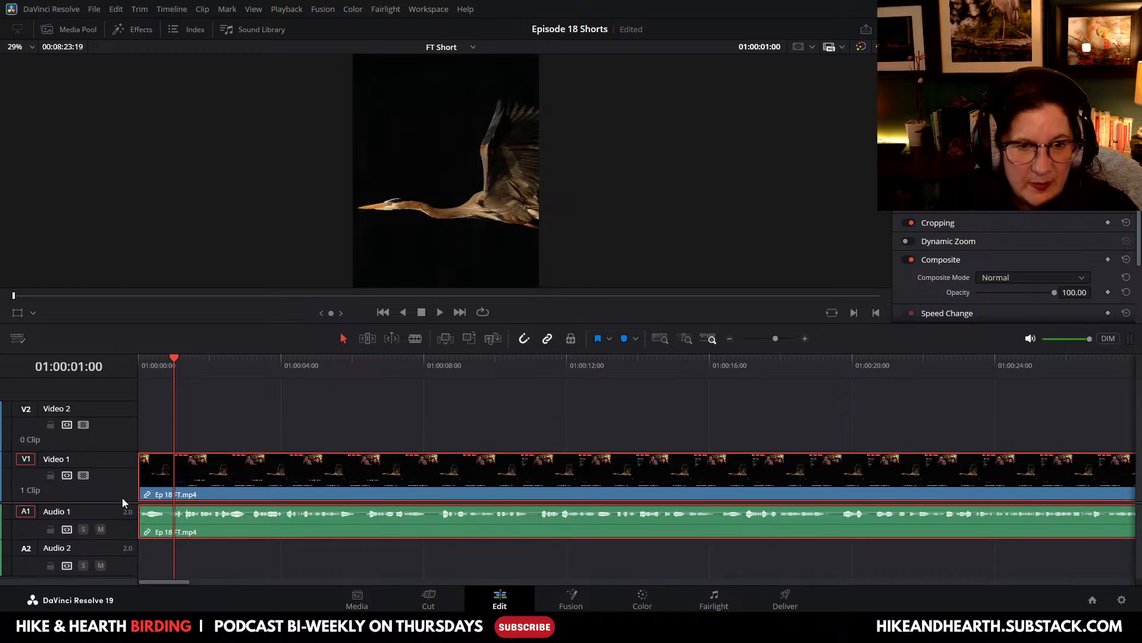
drag(480, 325, 511, 323)
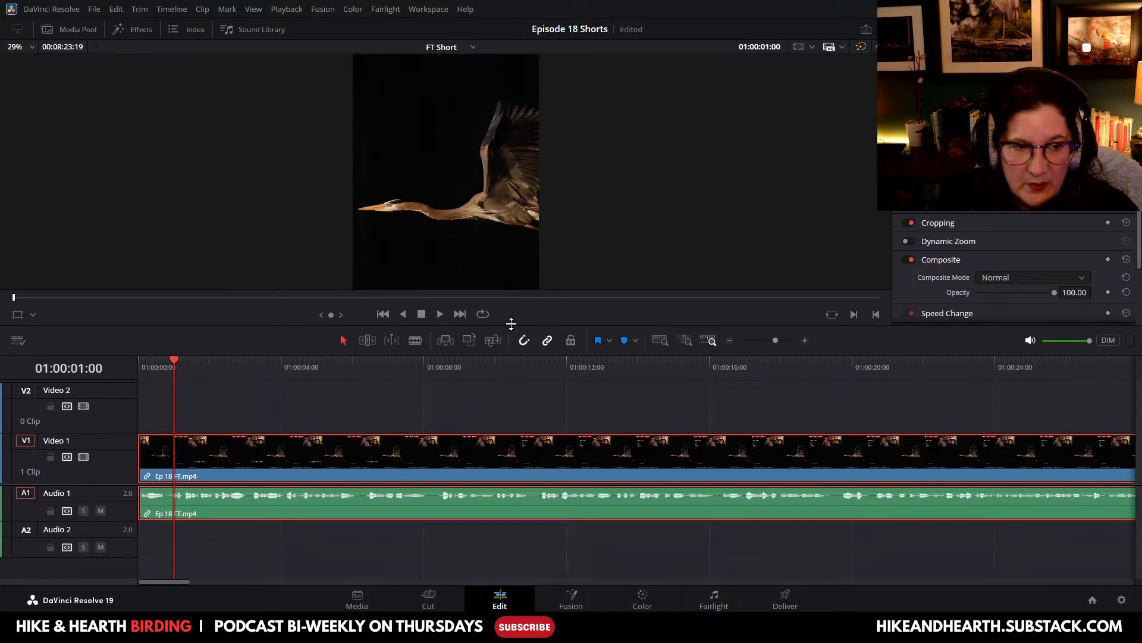
Step: Place the heron photo _MG_0338-2.jpg from the Assets bin on Video 2 at the start of the timeline
click(68, 29)
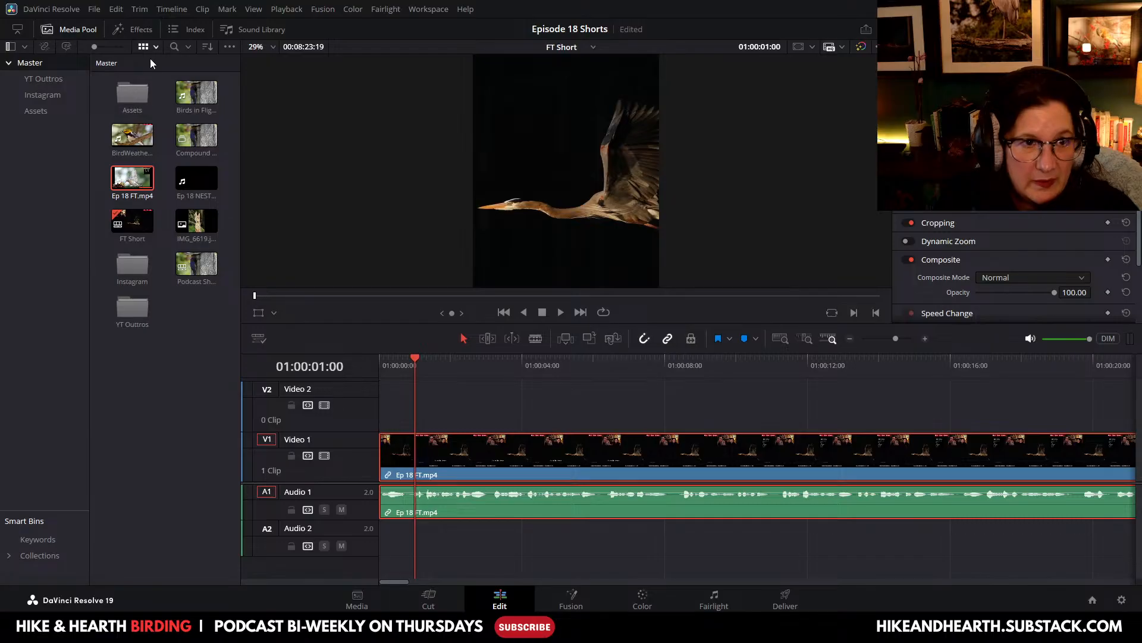
double_click(132, 96)
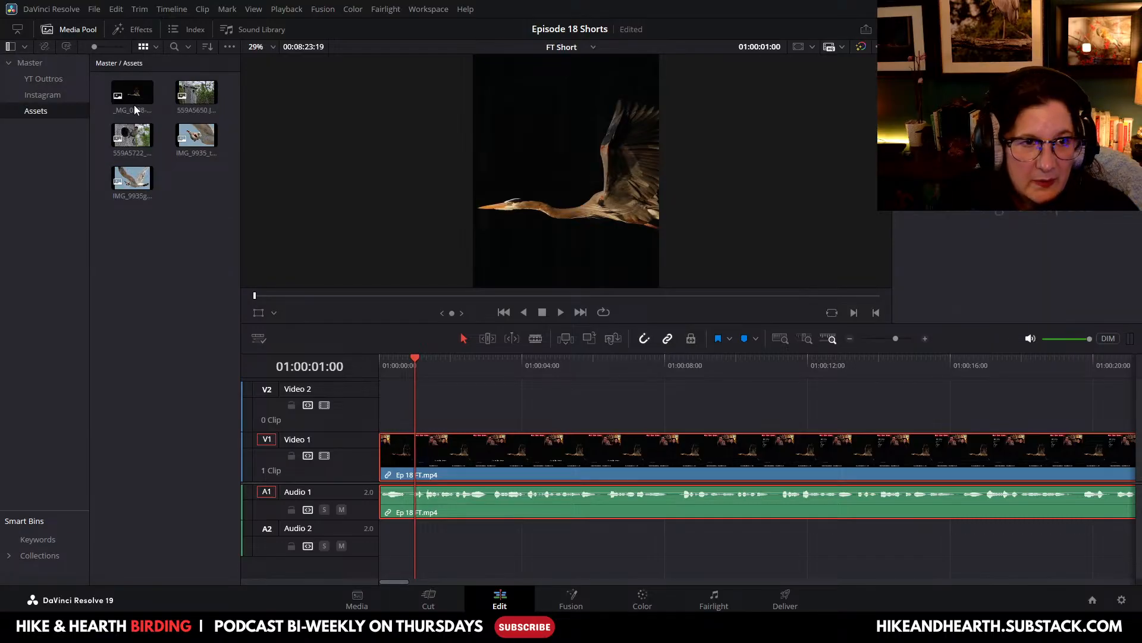
drag(504, 323, 504, 249)
drag(133, 94, 381, 360)
Step: Scale down and reposition _MG_0338-2.jpg at 01:00:00:15 so the whole heron fits inside the vertical frame
drag(424, 296, 396, 309)
click(455, 351)
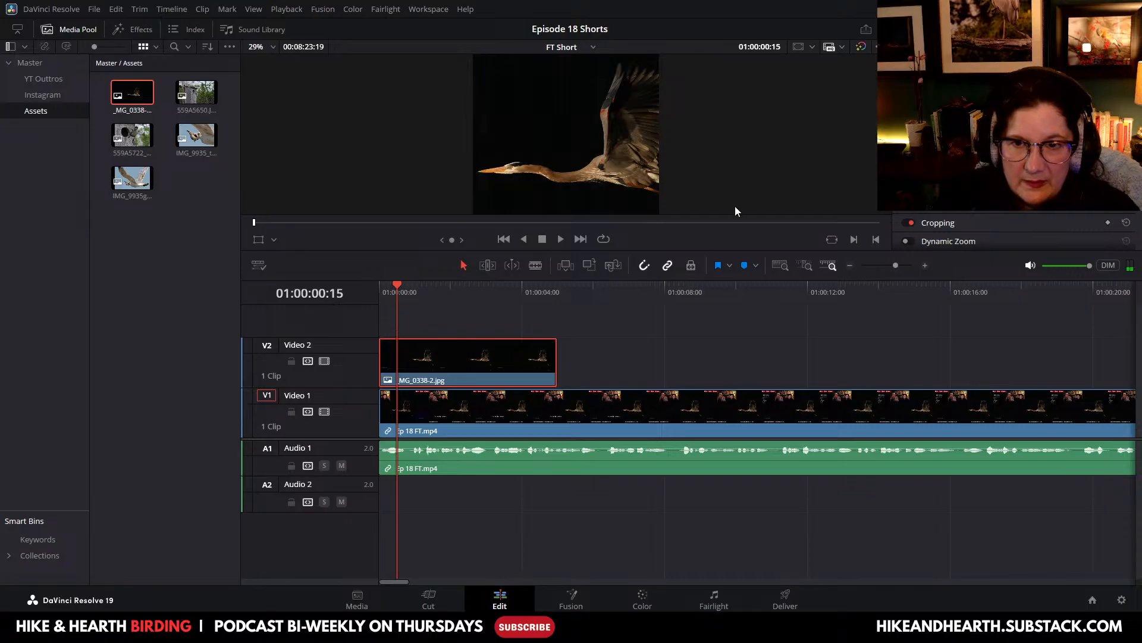
drag(693, 252, 701, 442)
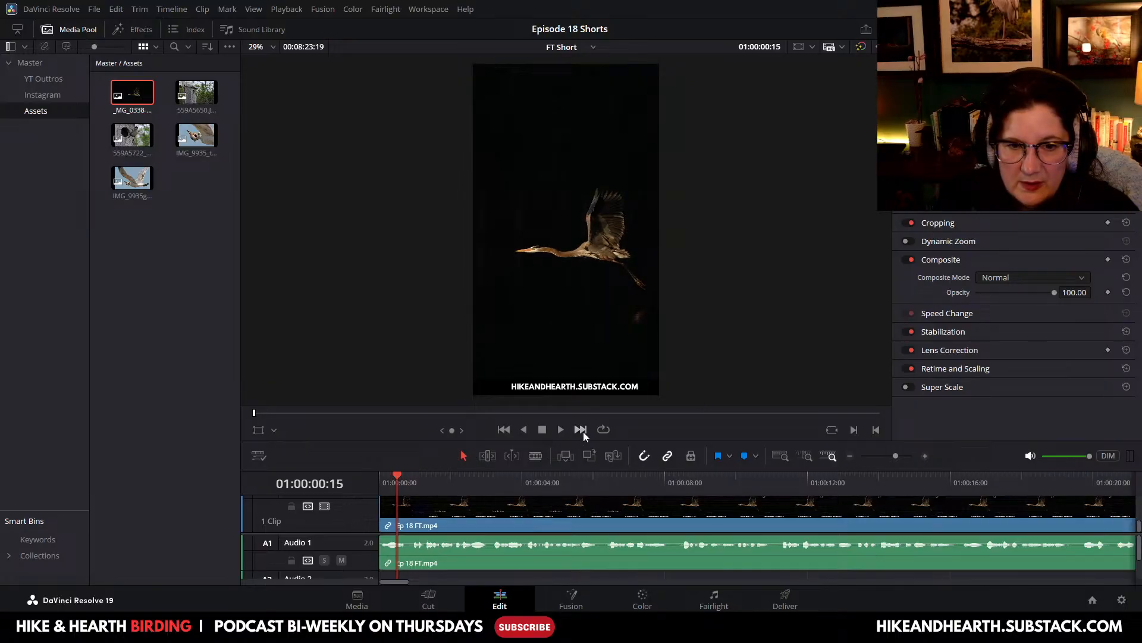
drag(607, 438, 629, 455)
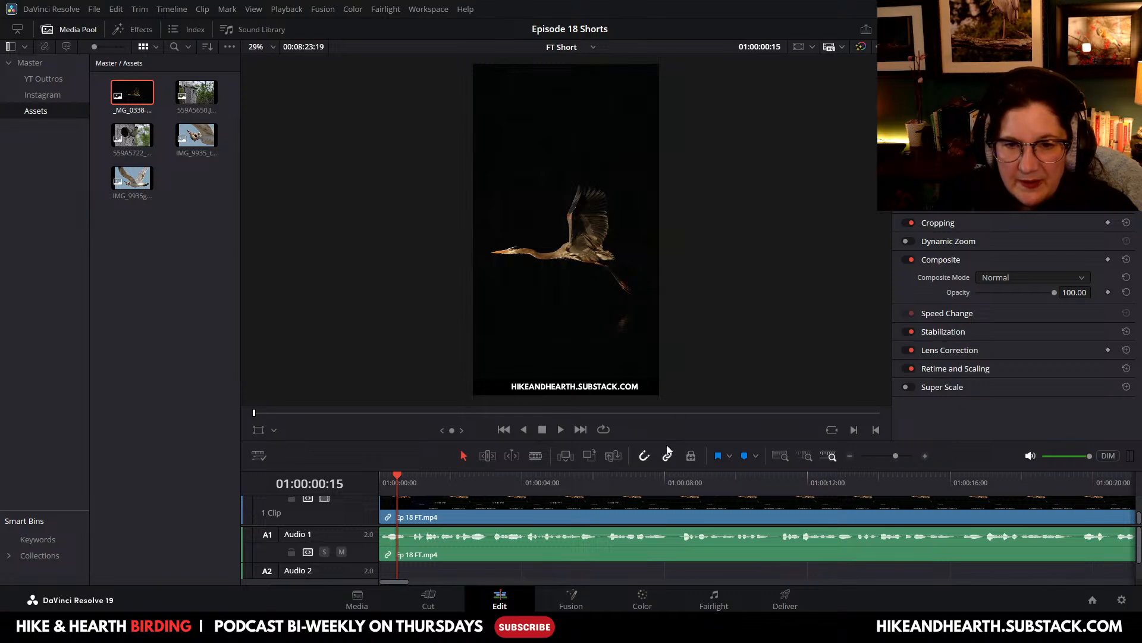
Step: Extend the end of _MG_0338-2.jpg on Video 2 to about 01:00:36 over the Ep 18 FT.mp4 footage
drag(665, 441, 666, 208)
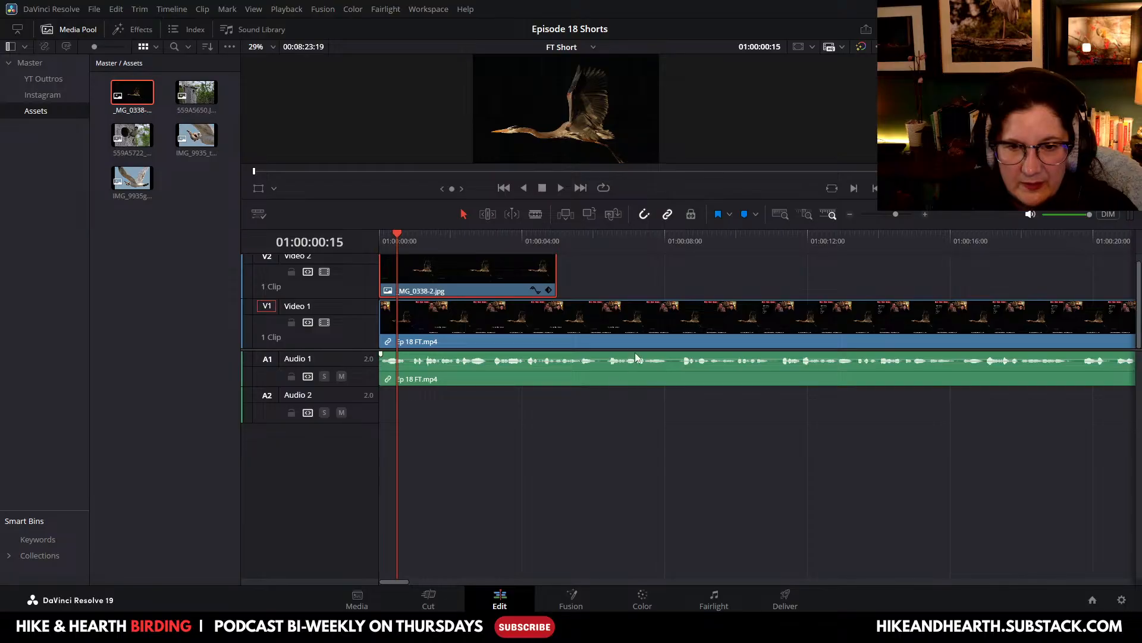
scroll(635, 358, up, 5)
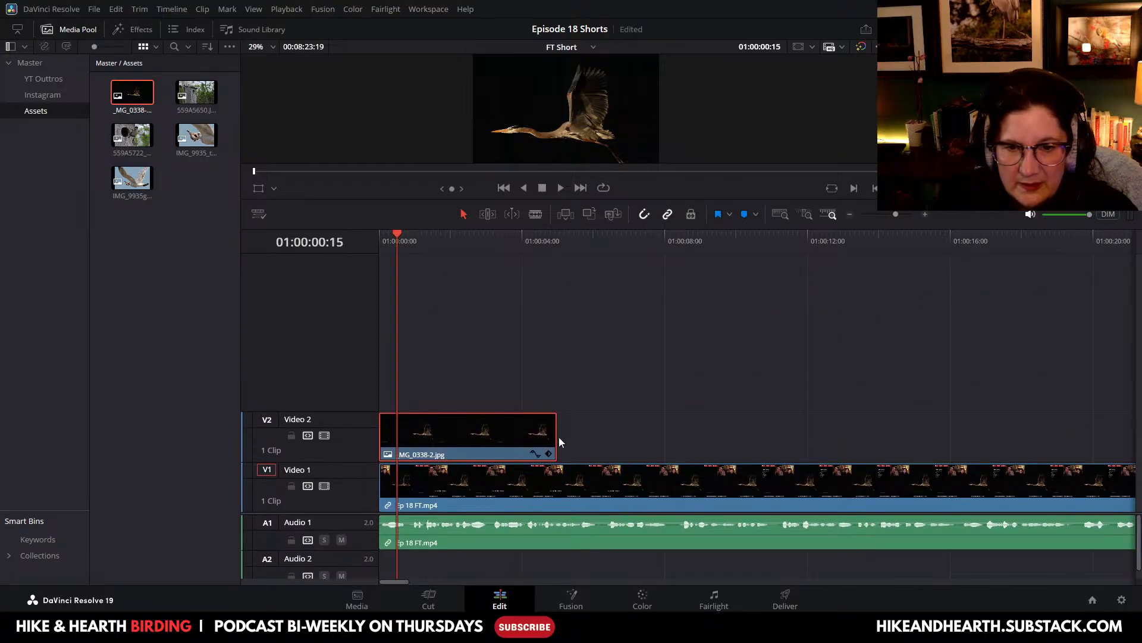
drag(557, 436, 1097, 418)
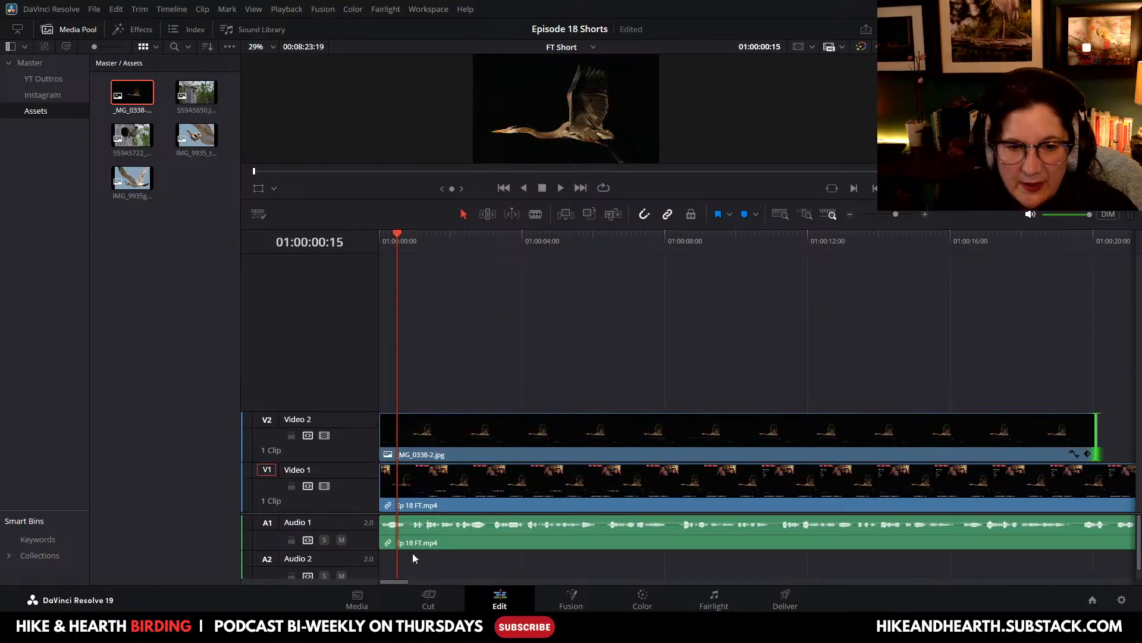
drag(403, 585, 428, 585)
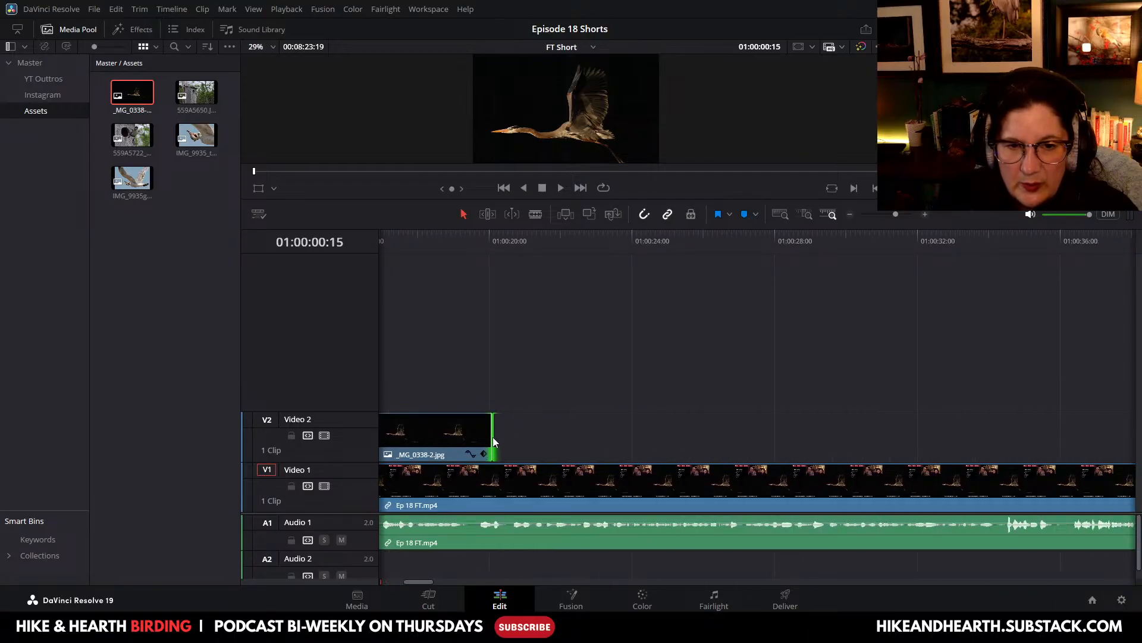
drag(491, 437, 1077, 428)
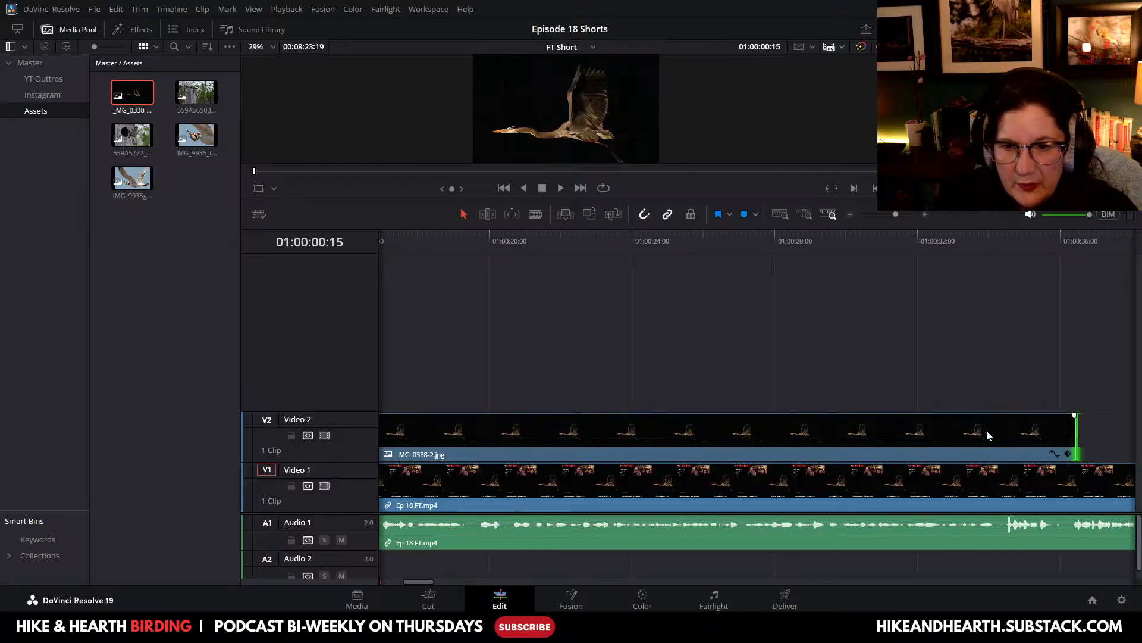
Step: Extend the end of _MG_0338-2.jpg on Video 2 to about 01:04:01, where the heron-on-black footage on Video 1 ends
drag(428, 585, 450, 586)
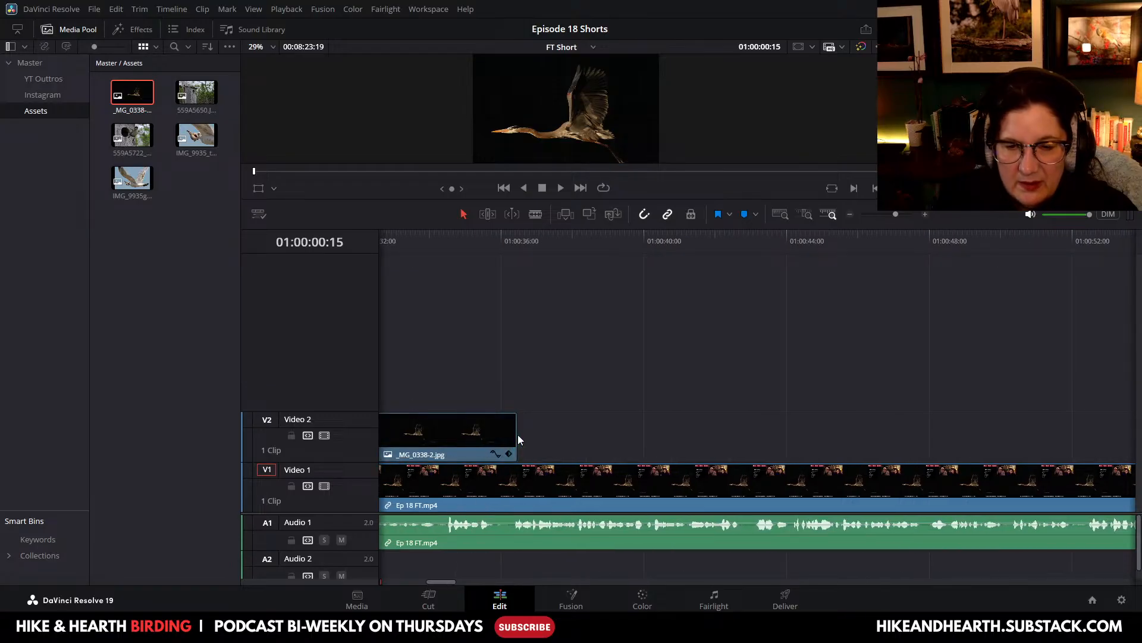
drag(516, 434, 1023, 429)
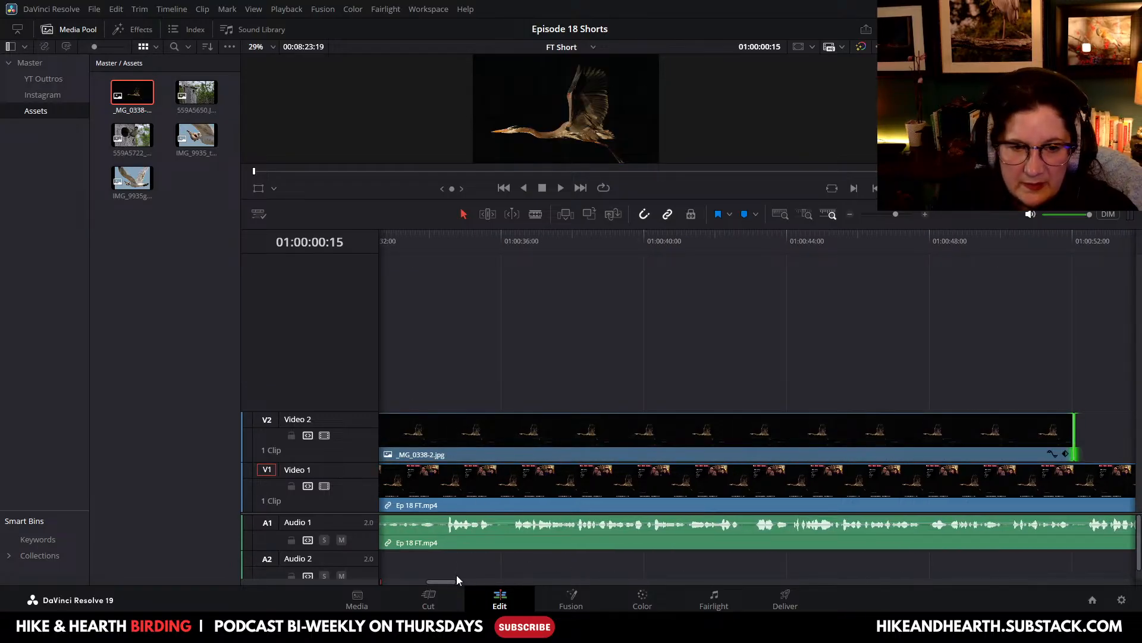
drag(447, 583, 466, 587)
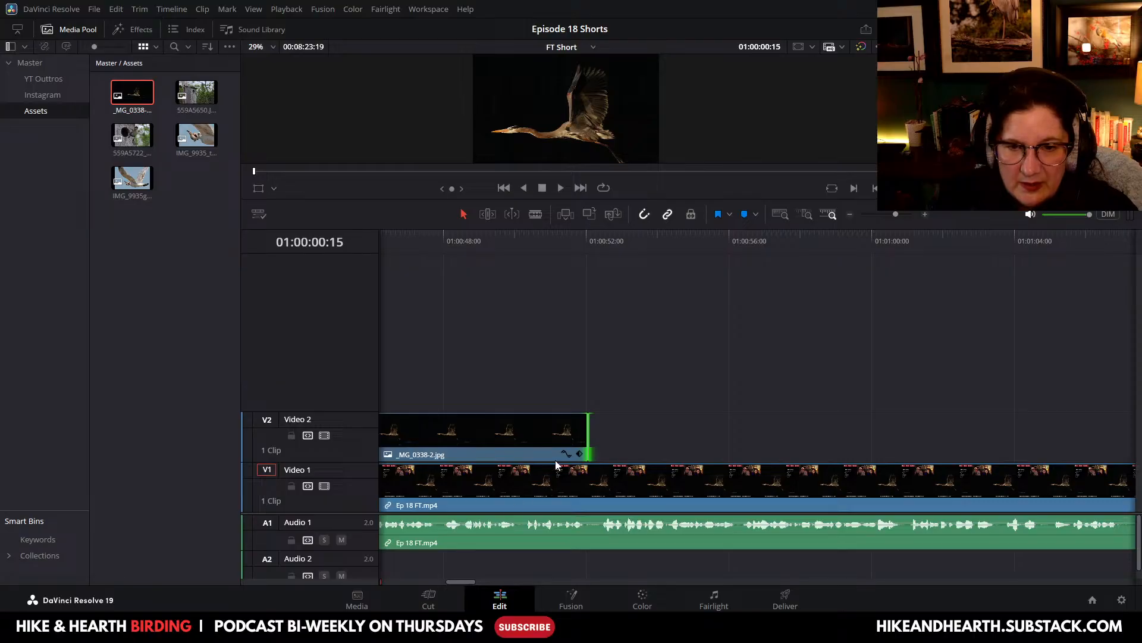
drag(586, 439, 1068, 440)
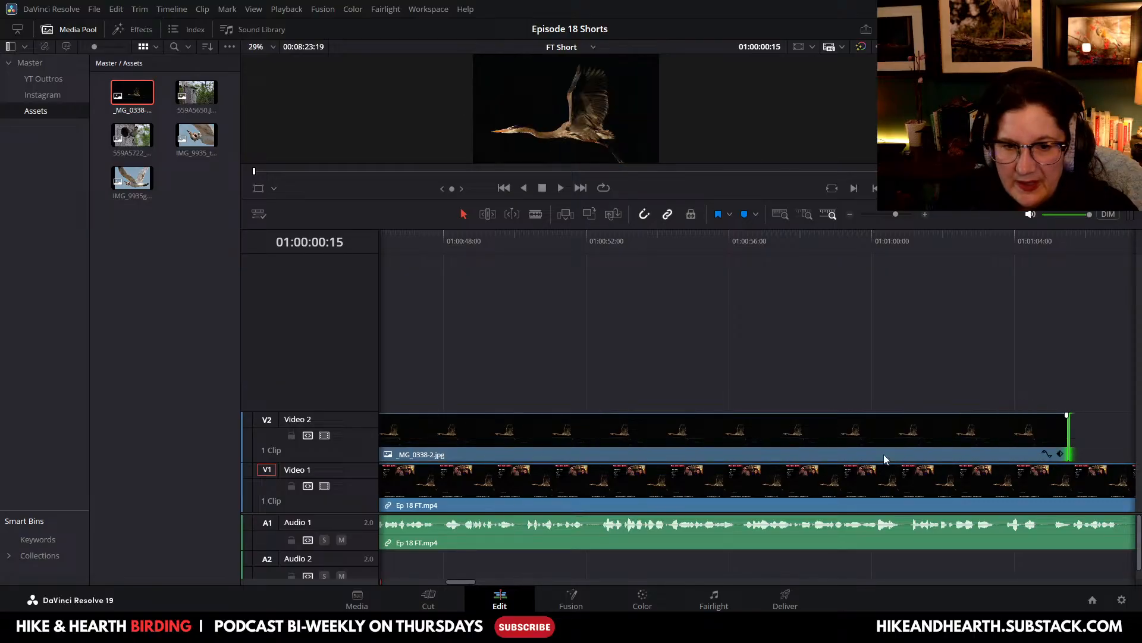
drag(467, 586, 491, 585)
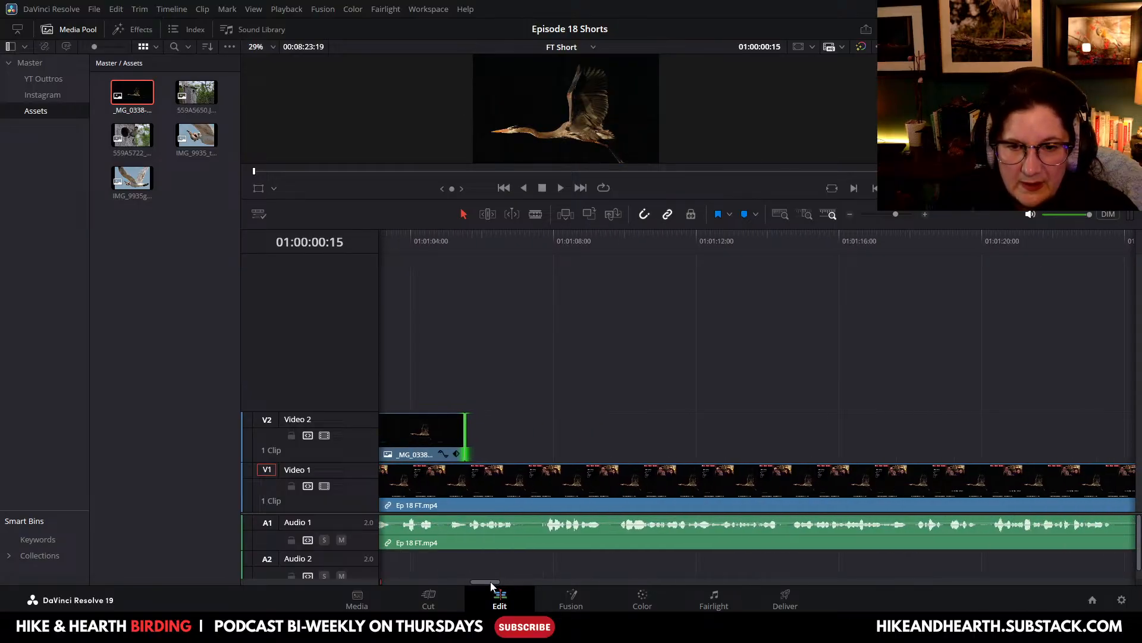
drag(466, 441, 1074, 441)
drag(498, 582, 518, 583)
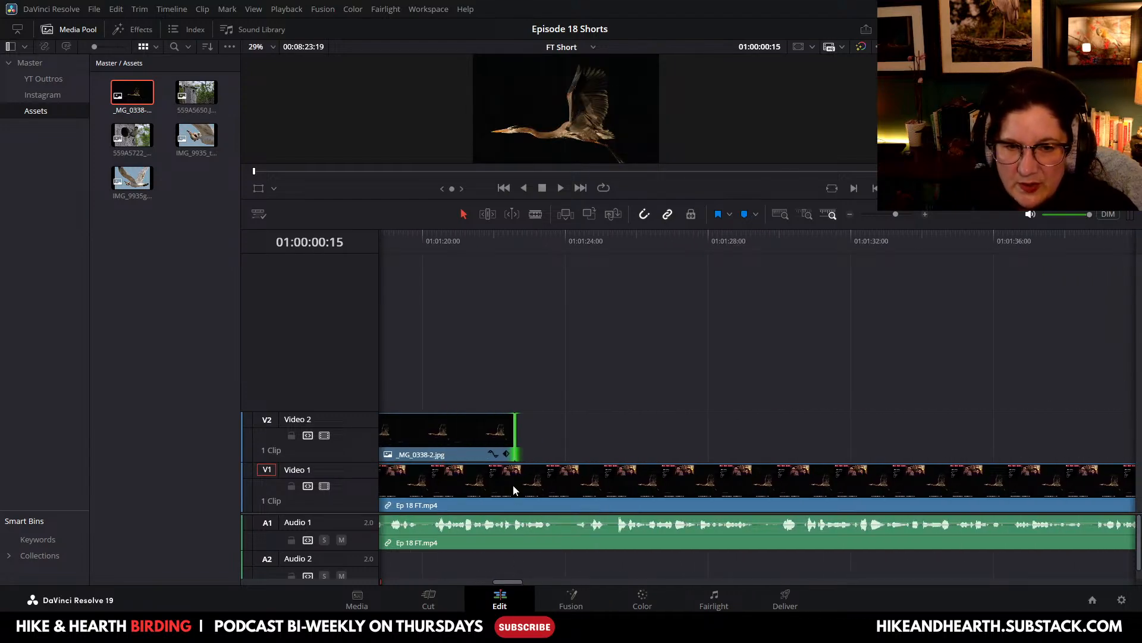
drag(515, 450, 1098, 446)
drag(513, 581, 534, 578)
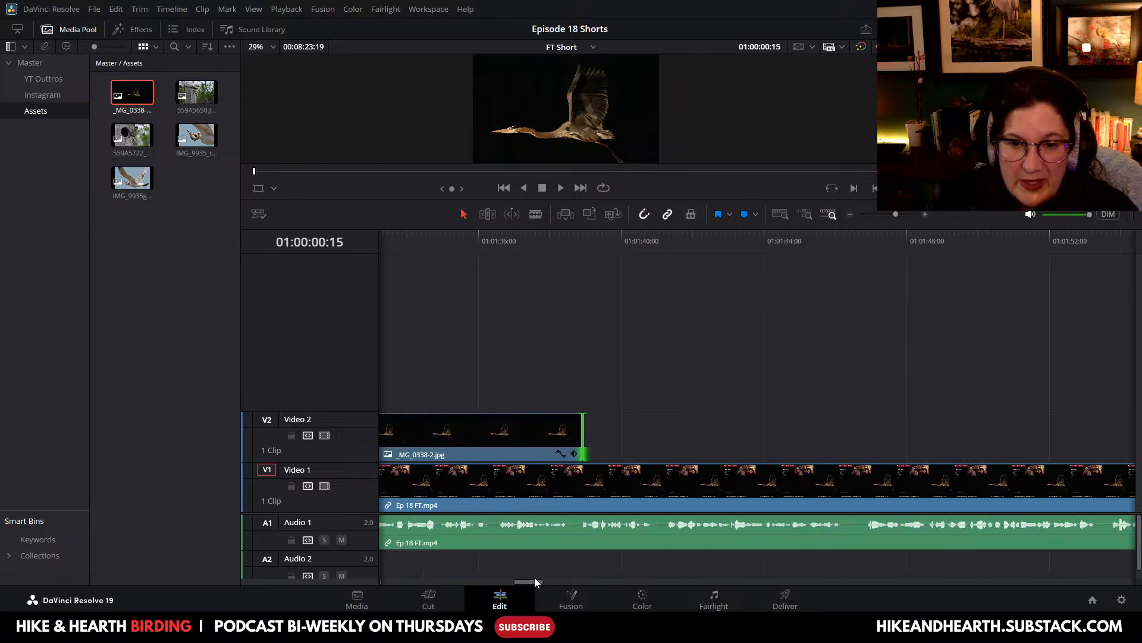
drag(584, 439, 1101, 413)
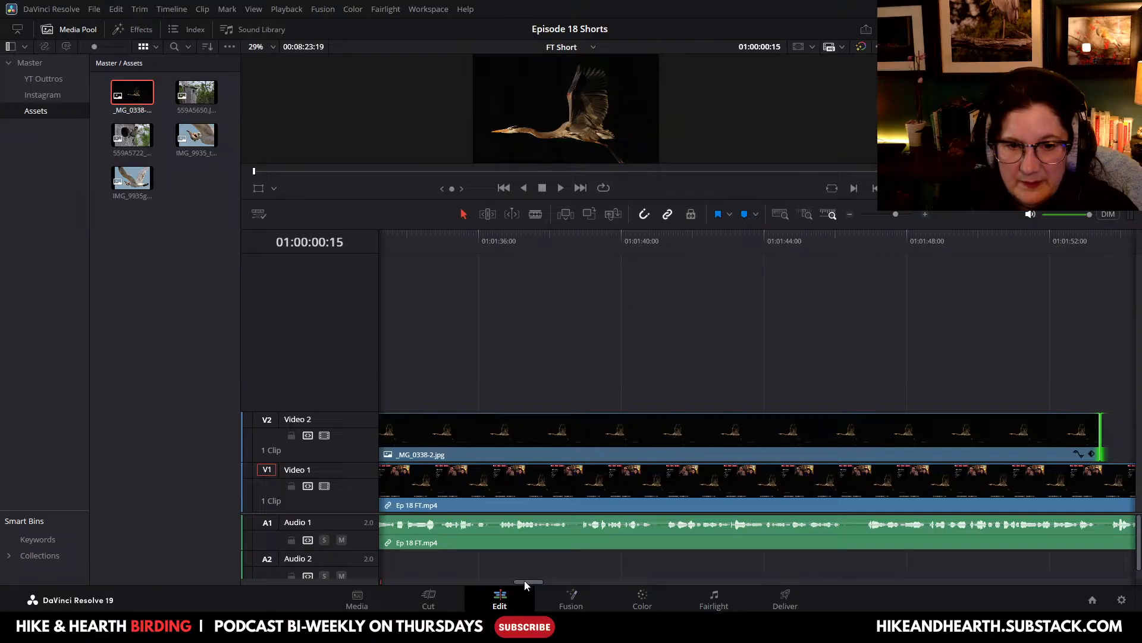
drag(525, 581, 552, 581)
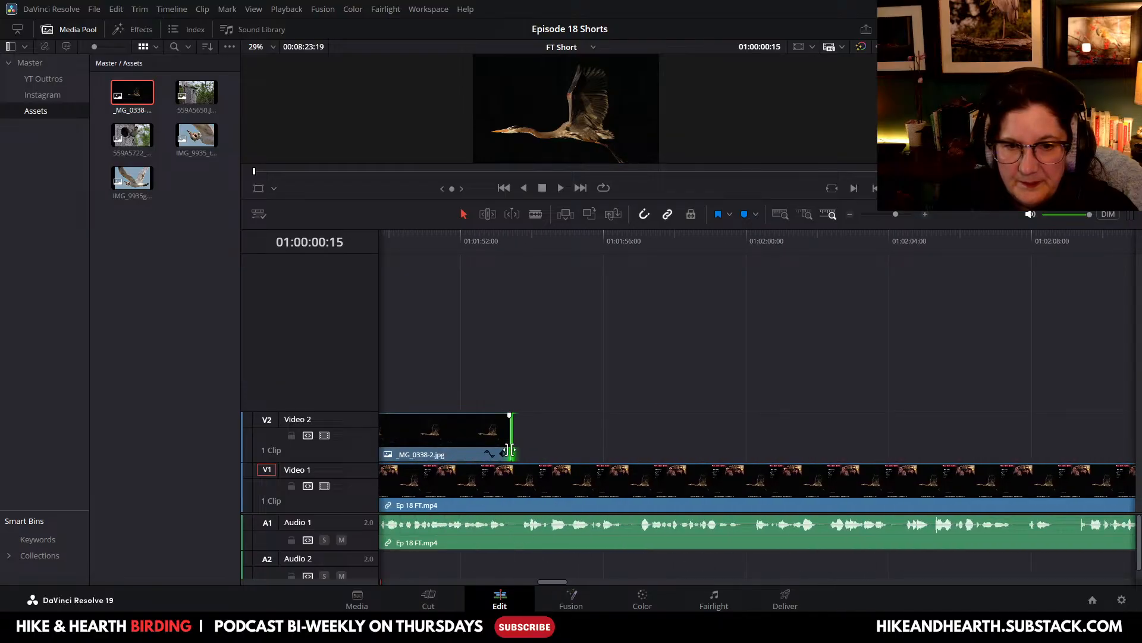
drag(512, 447, 390, 432)
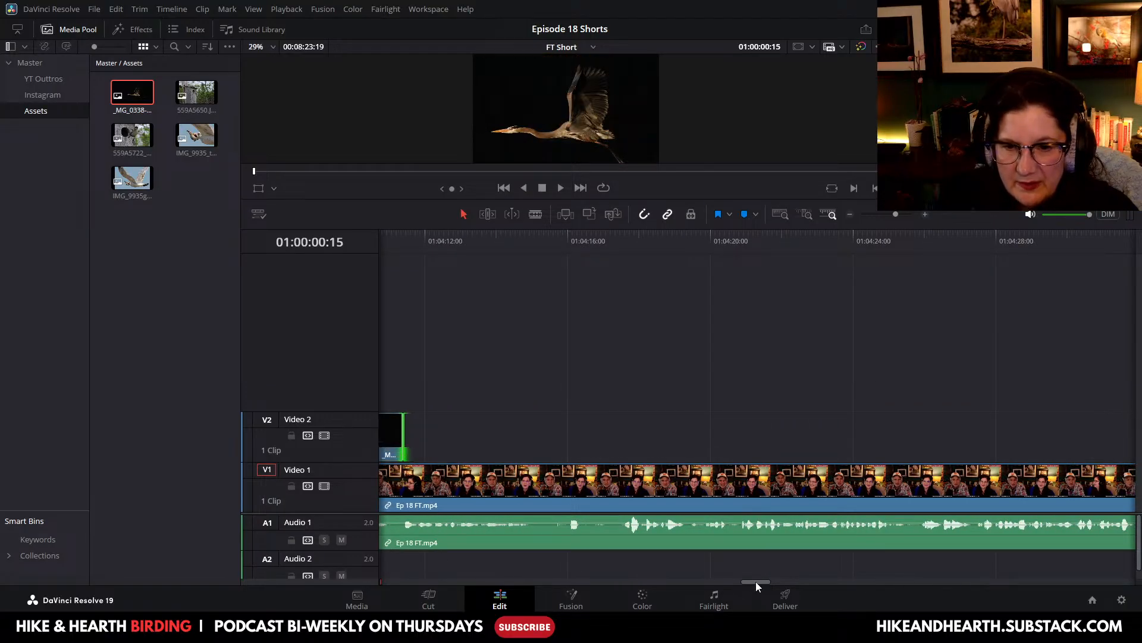
drag(756, 582, 734, 584)
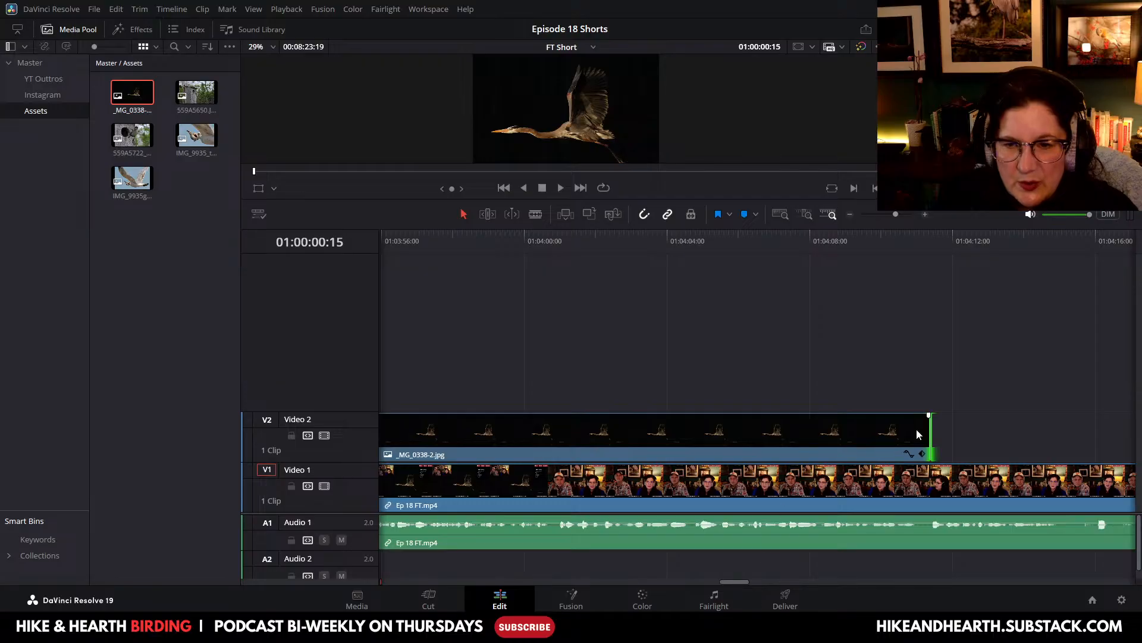
drag(930, 430, 552, 434)
click(540, 439)
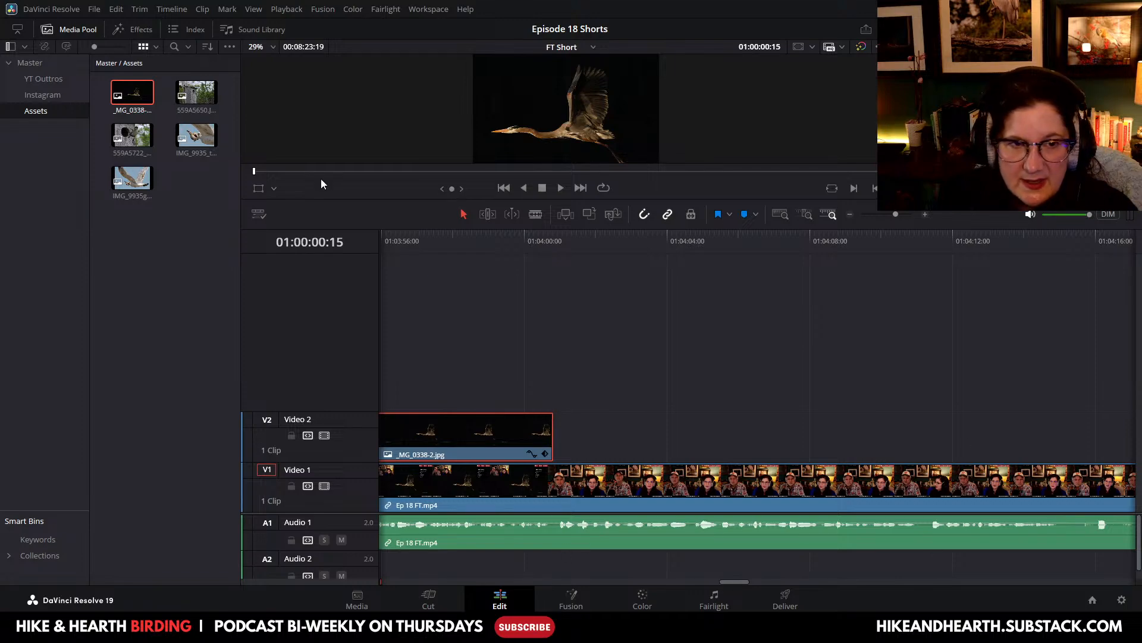
Step: Return to the start of the timeline, hide the Media Pool and enlarge the viewer to show the full vertical frame
click(254, 172)
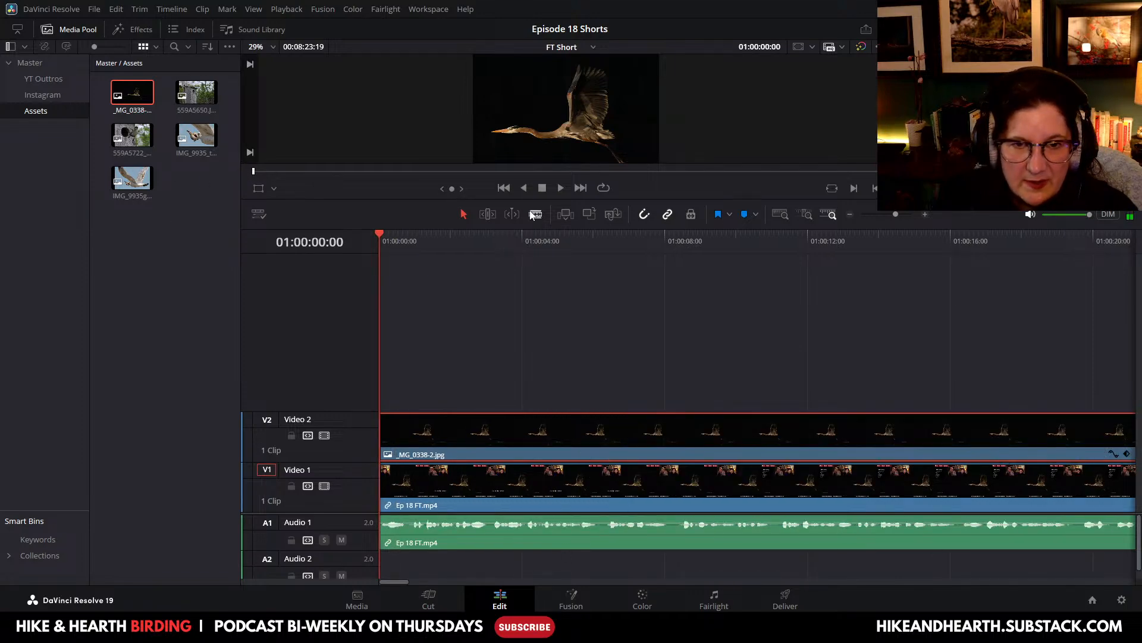
drag(533, 201, 535, 484)
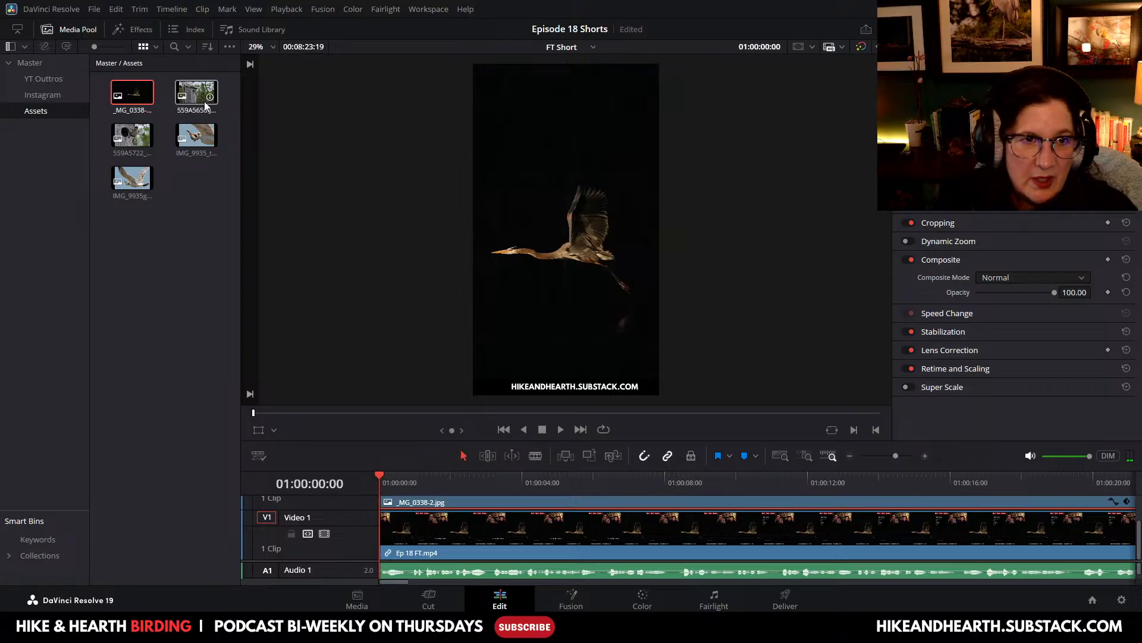
click(74, 29)
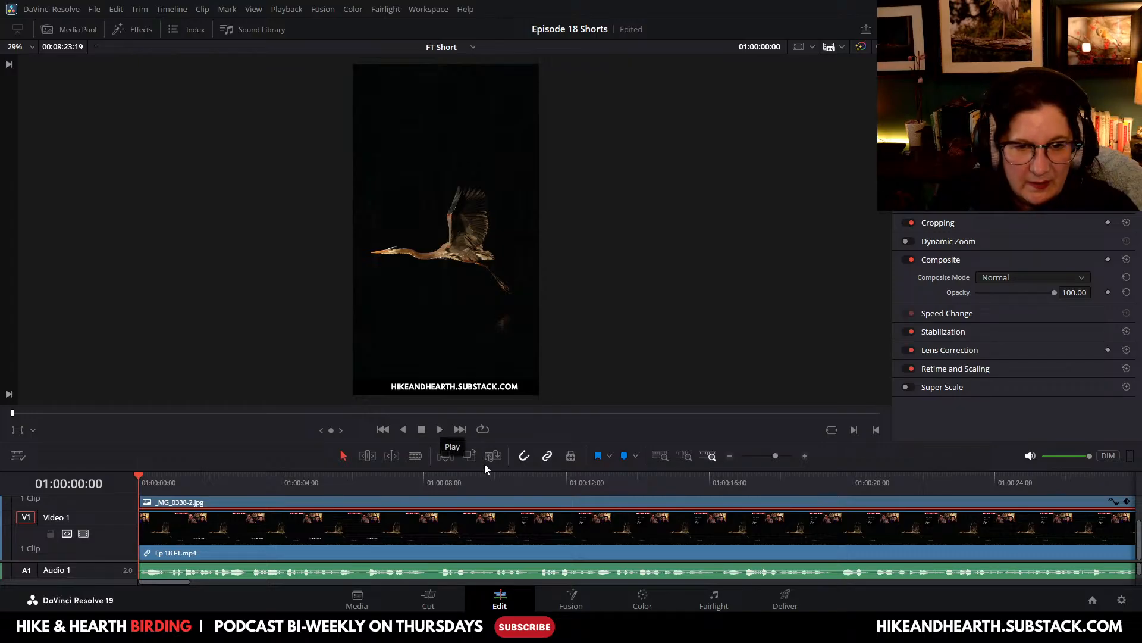
drag(494, 440, 530, 275)
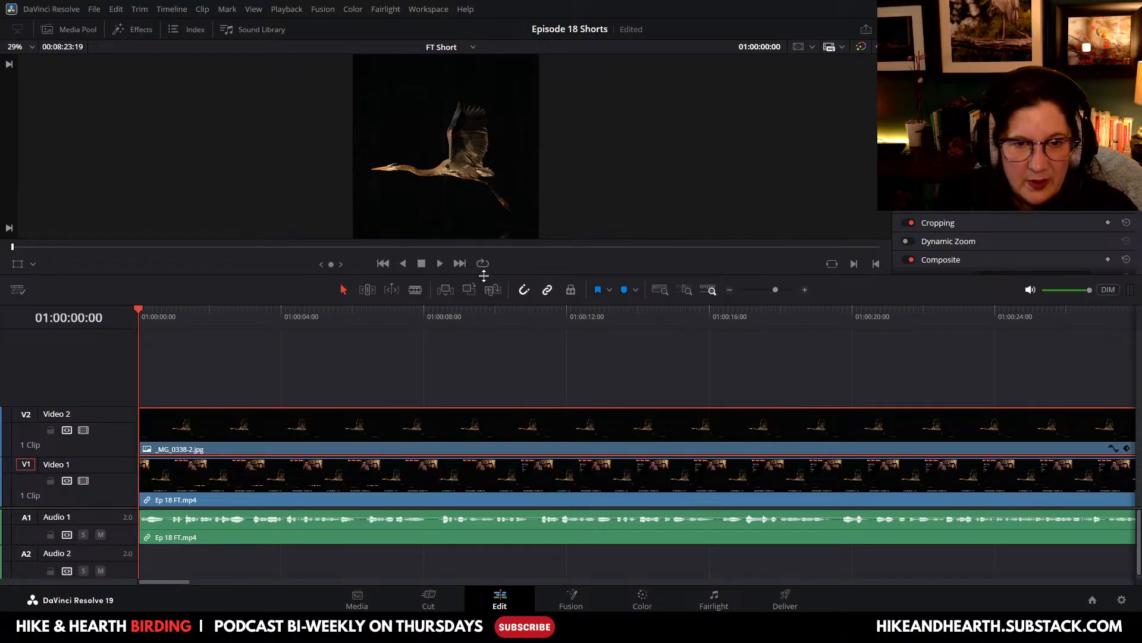
drag(483, 275, 487, 441)
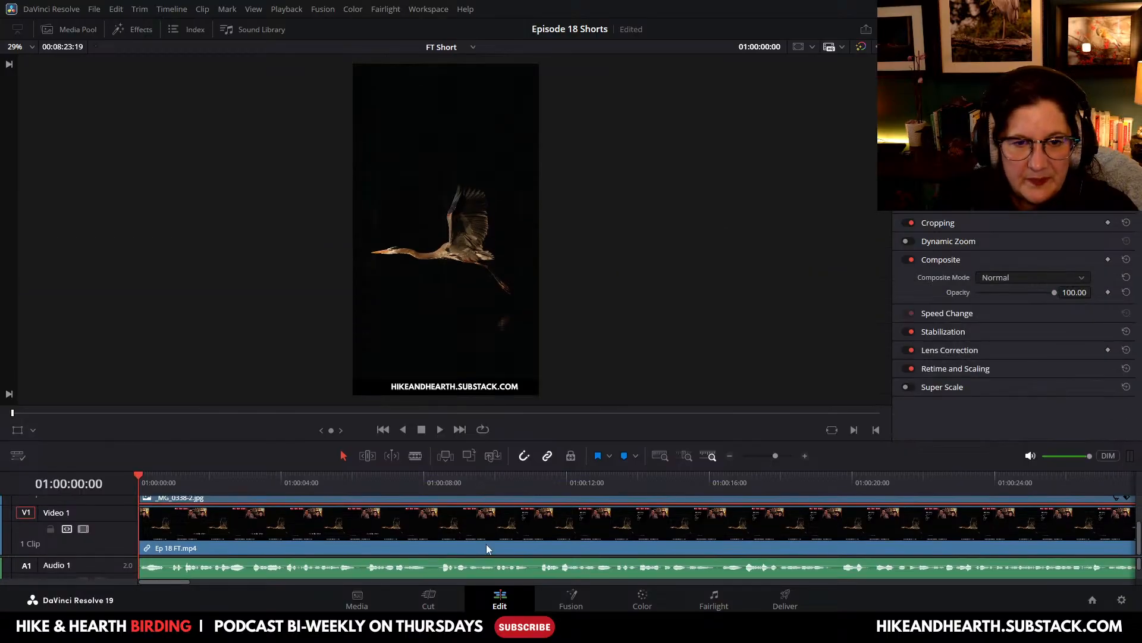
Step: Play the opening seconds and add a marker to _MG_0338-2.jpg at 01:00:03:25
click(438, 430)
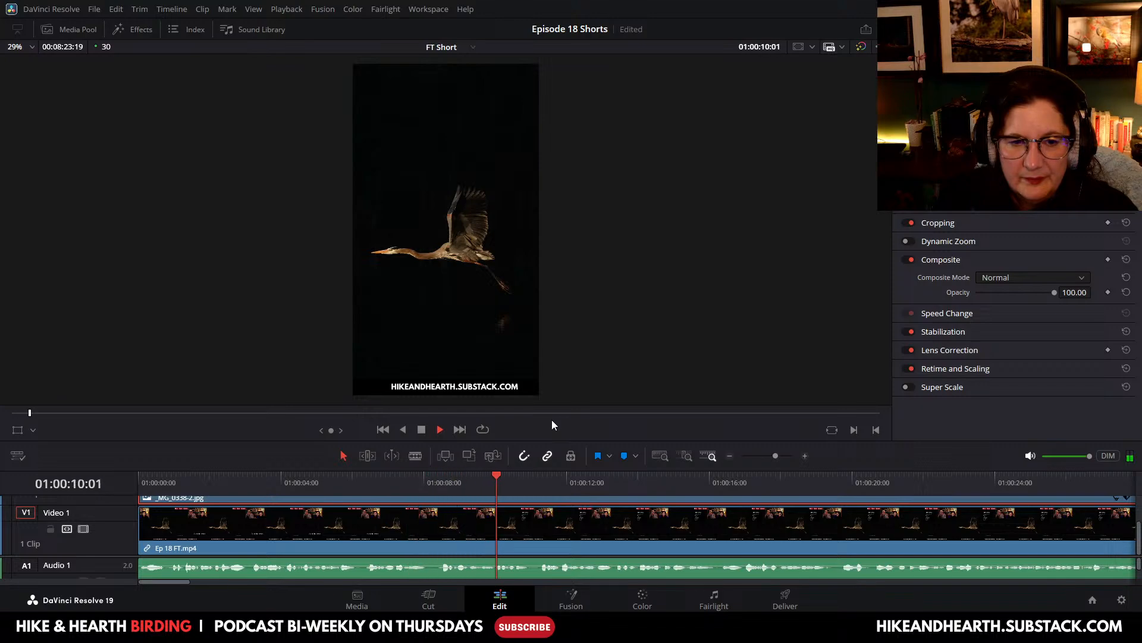
click(421, 429)
drag(527, 480, 253, 503)
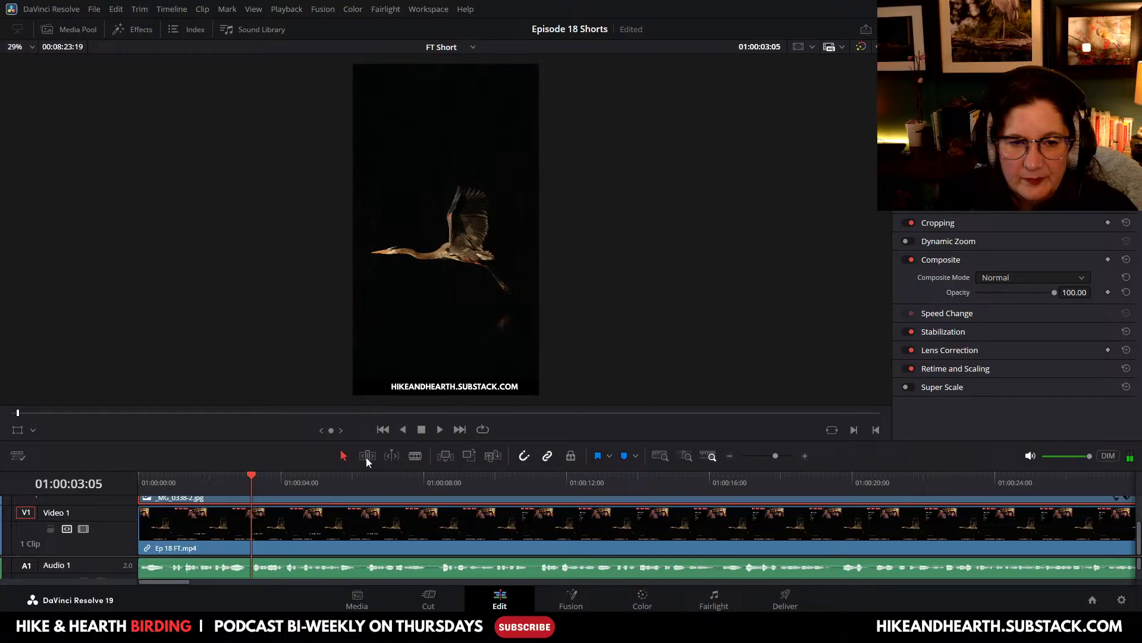
click(440, 429)
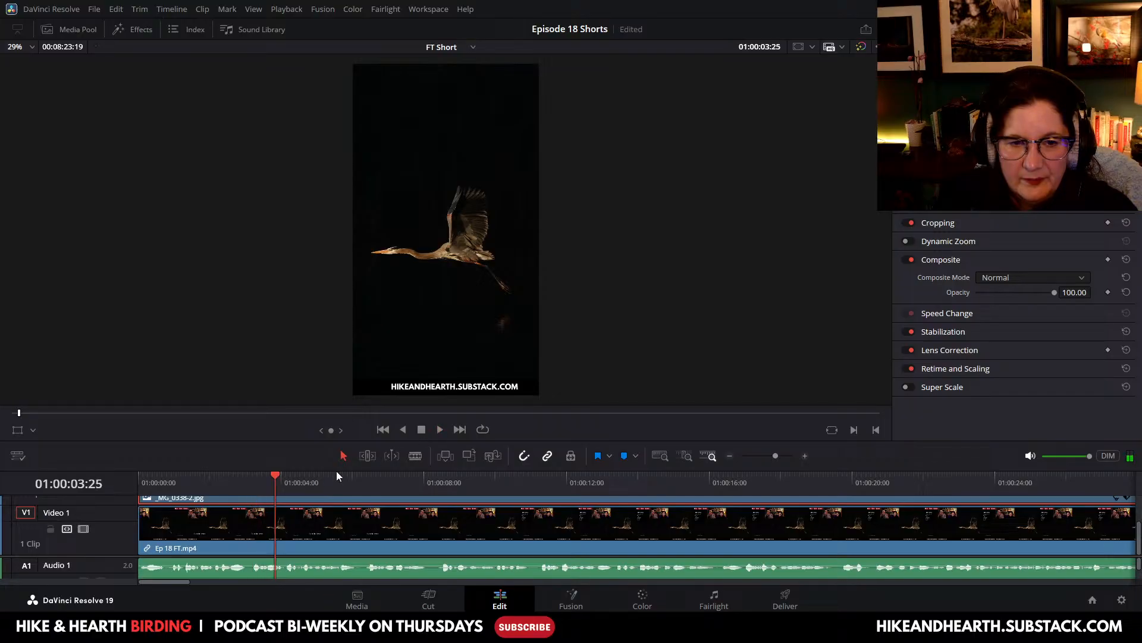
click(624, 456)
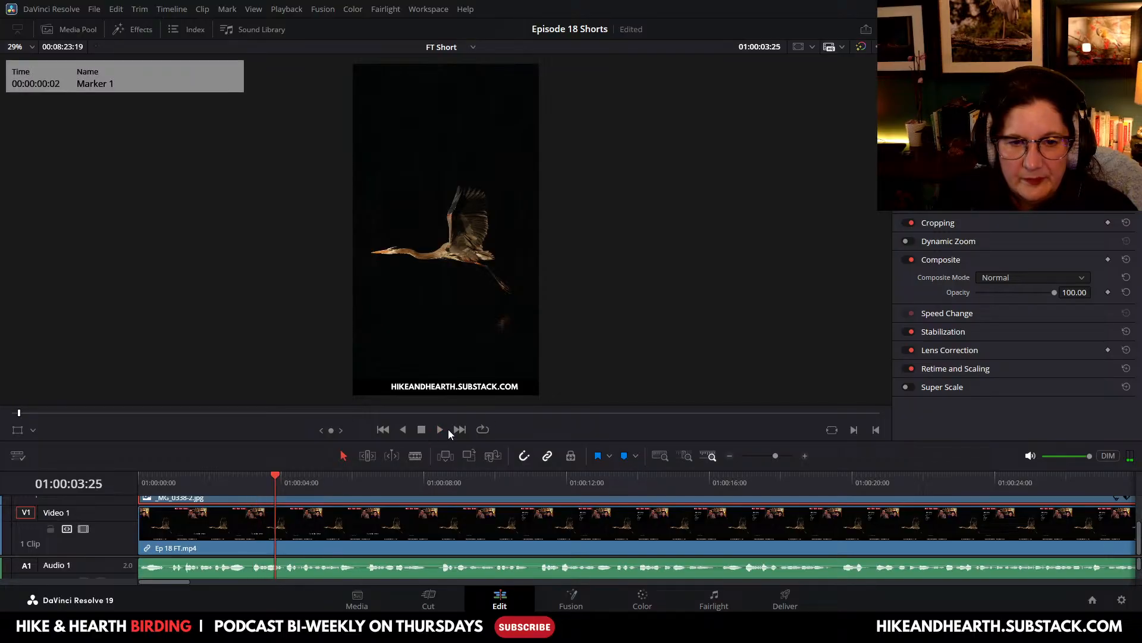
Step: Listen to the timeline from 01:00:03:25 to about 01:00:33, and return to the start with all tracks in view
click(437, 430)
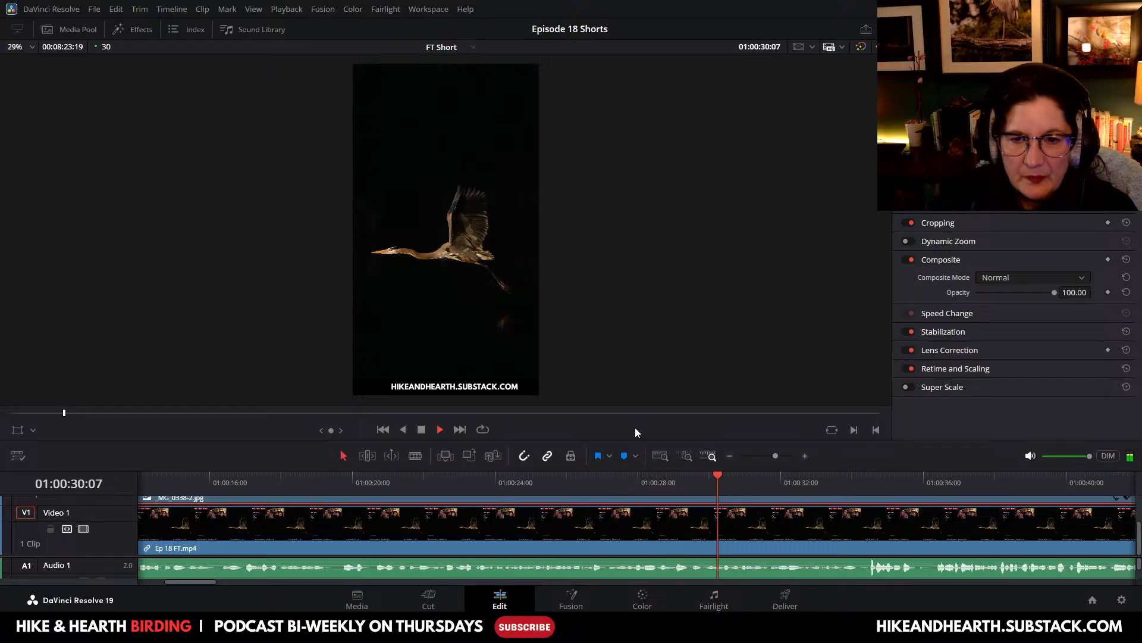
click(423, 428)
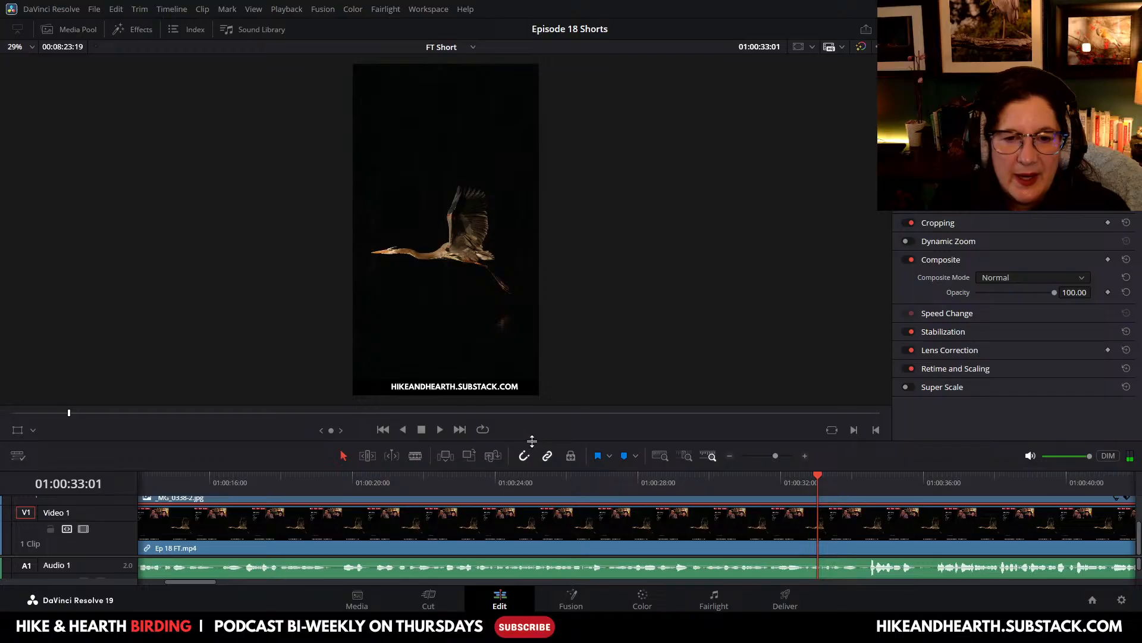
drag(532, 440, 547, 226)
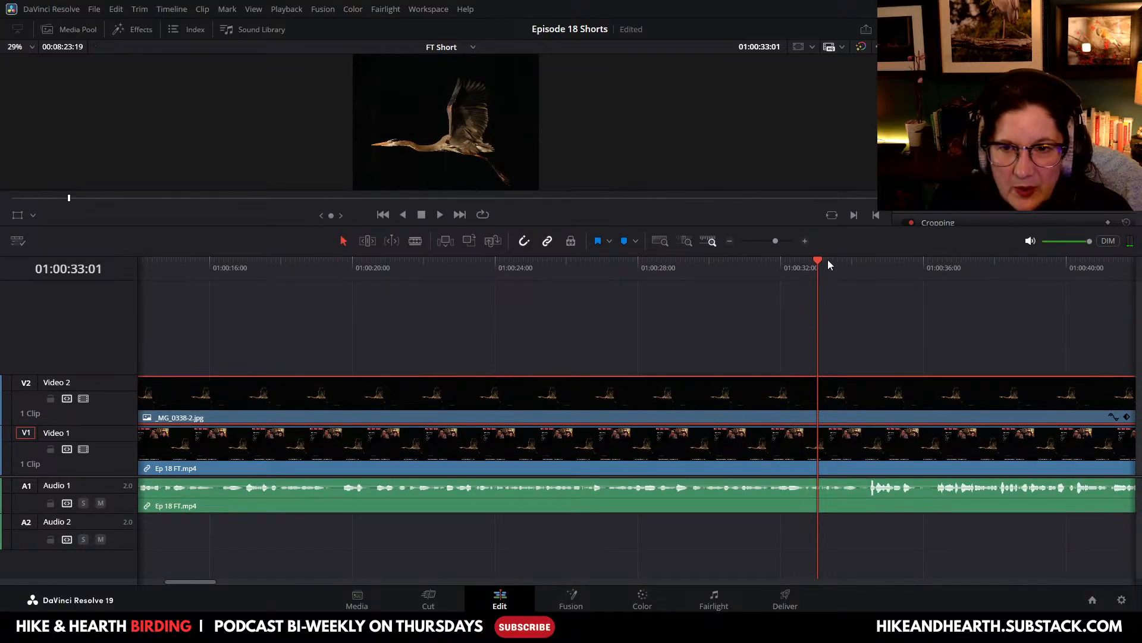
key(Home)
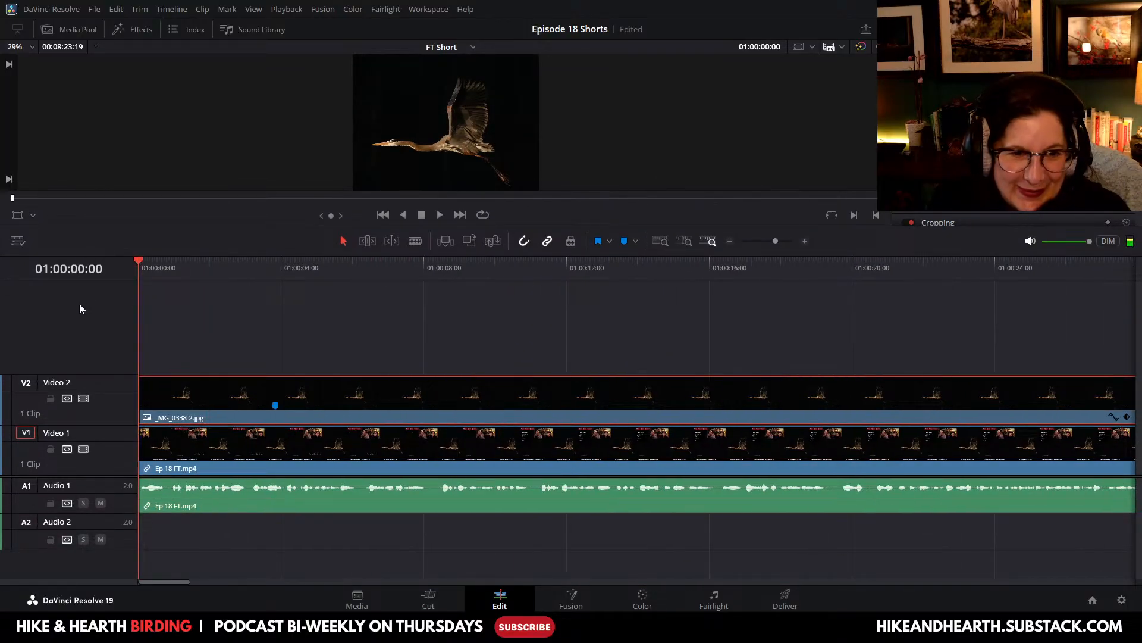
Step: Remove the marker from _MG_0338-2.jpg on Video 2
click(276, 406)
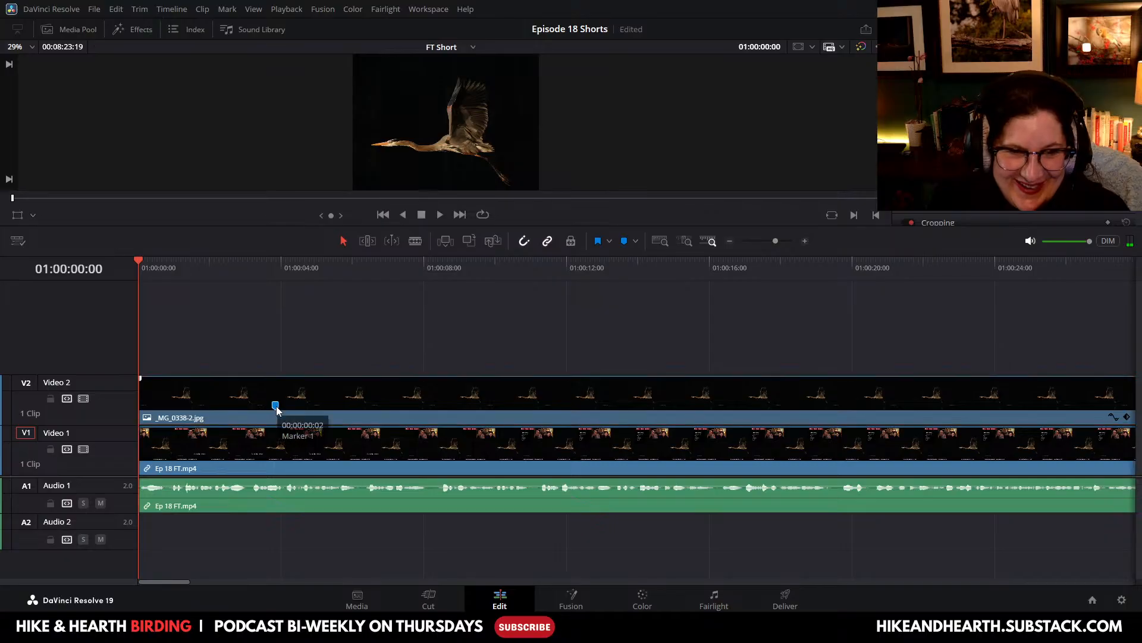
right_click(276, 405)
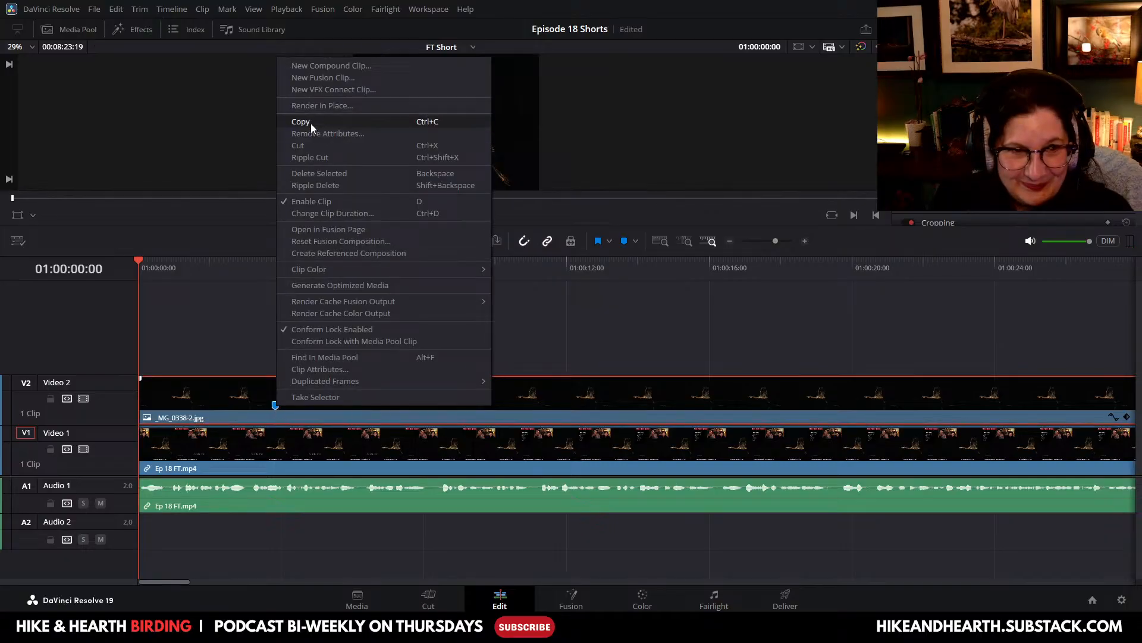
key(Escape)
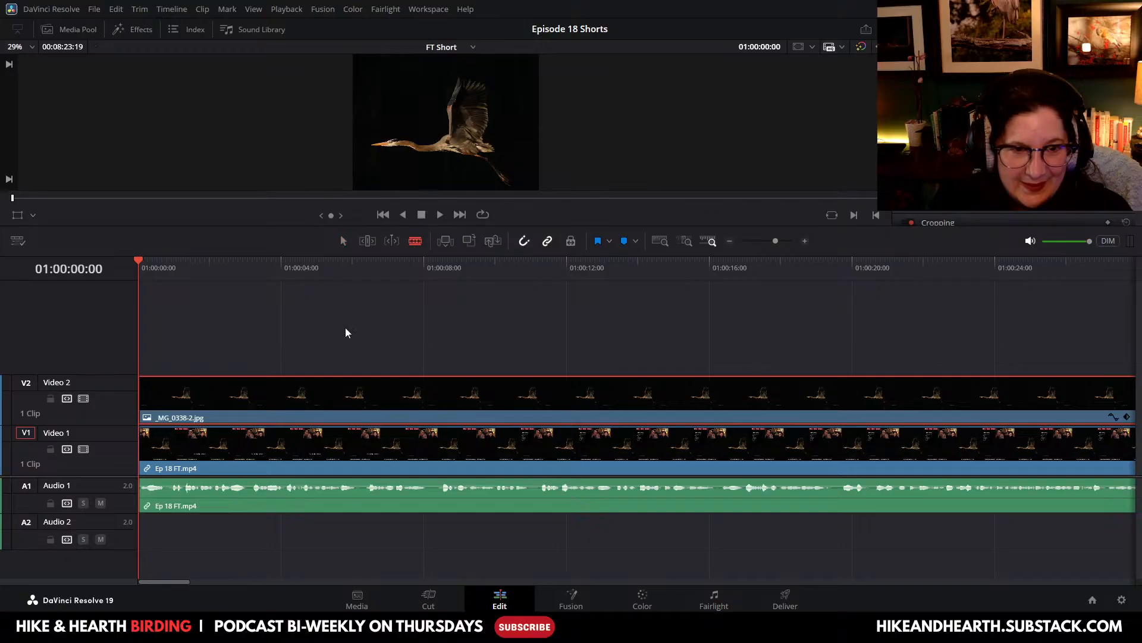
Step: Split _MG_0338-2.jpg and Ep 18 FT.mp4 at 01:00:03:05 and ripple delete the opening pieces before the cut
click(252, 443)
click(252, 410)
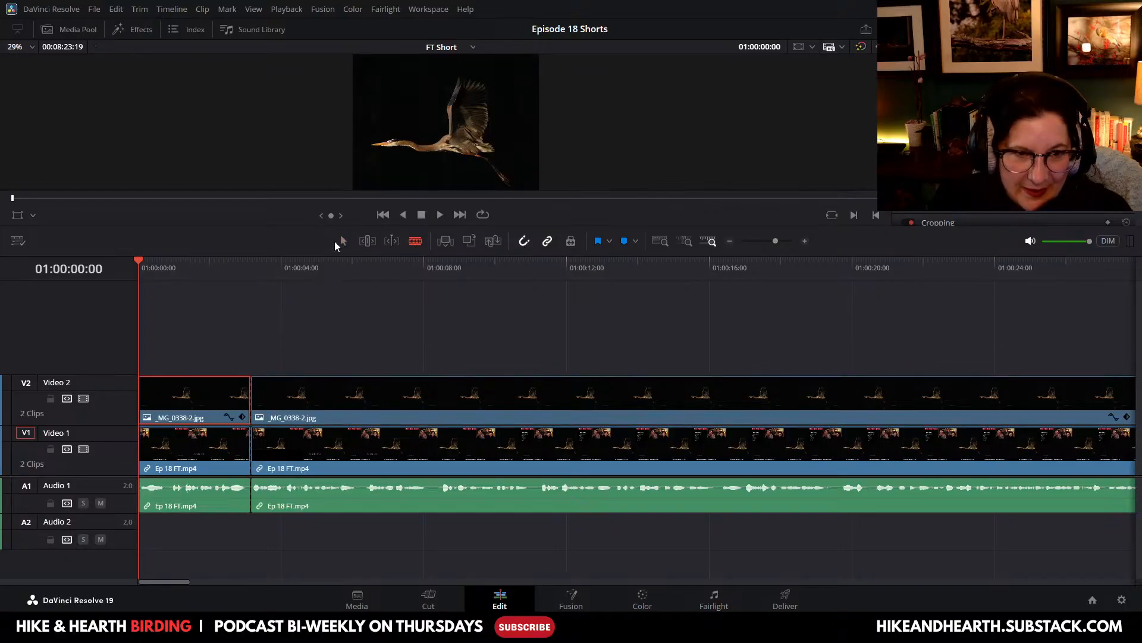
click(220, 451)
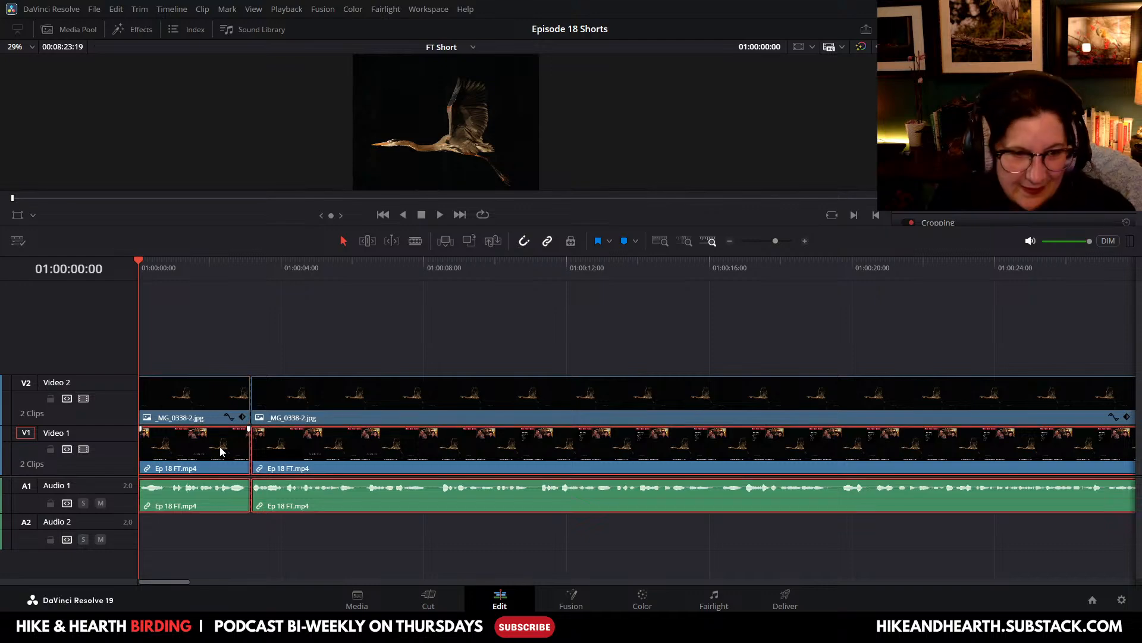
click(217, 402)
click(222, 467)
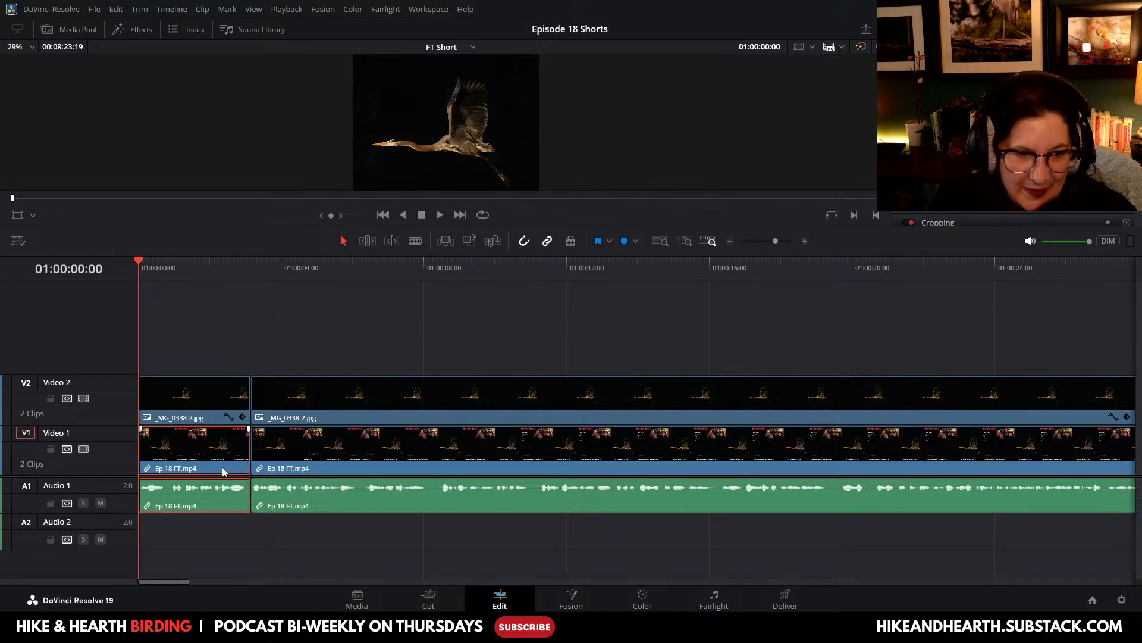
ctrl+click(222, 408)
right_click(223, 408)
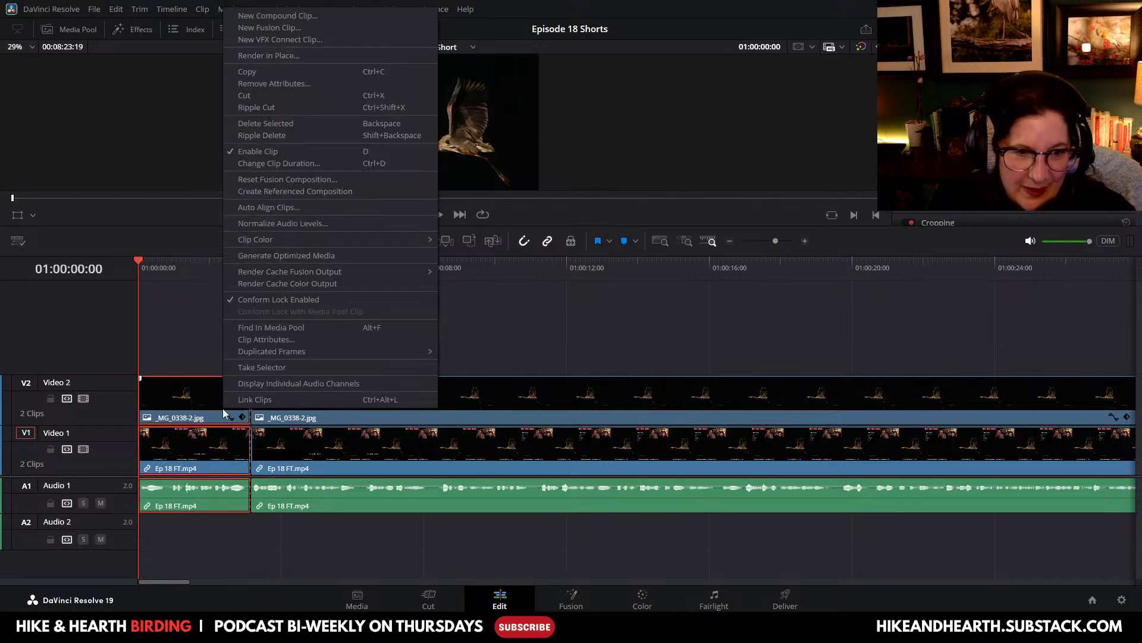
click(262, 135)
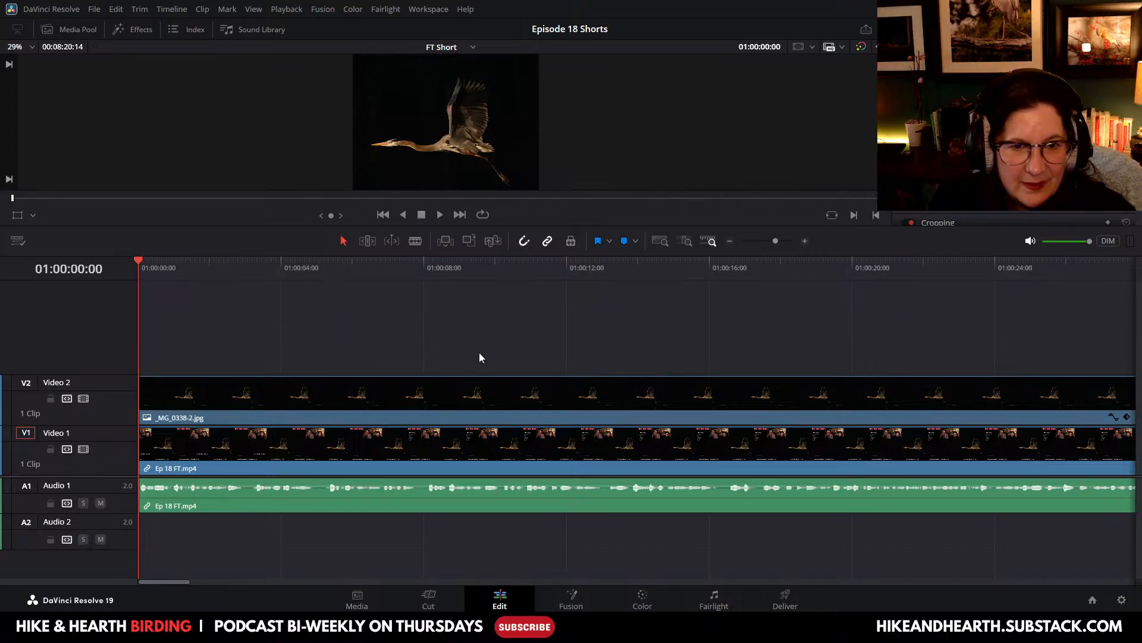
Step: Play the trimmed opening from the start to about 01:00:08
click(442, 213)
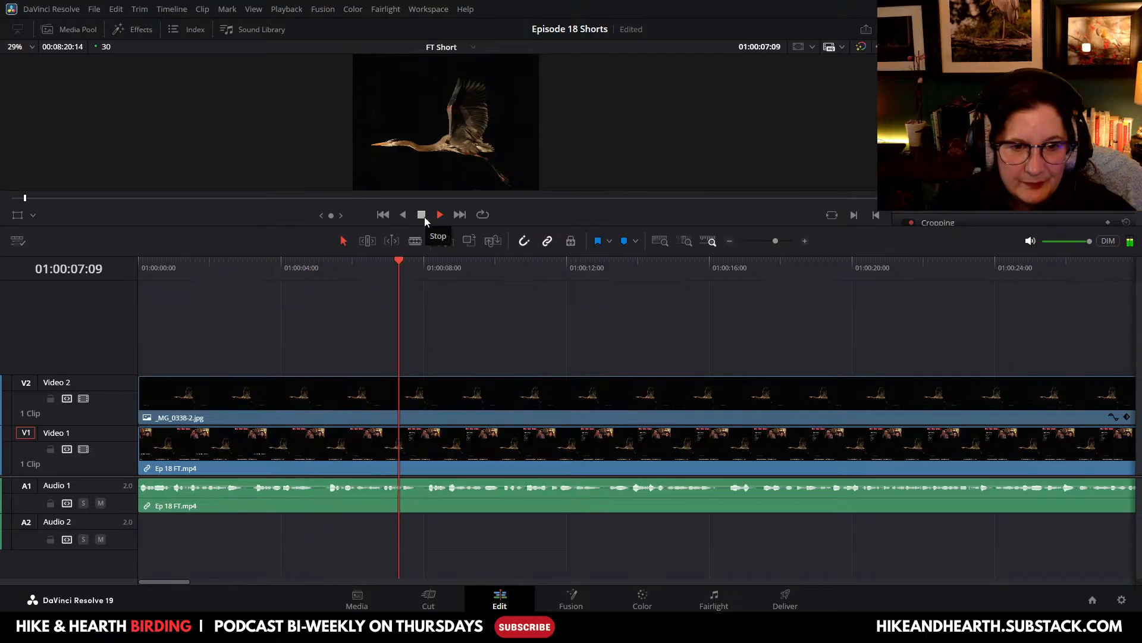
click(423, 217)
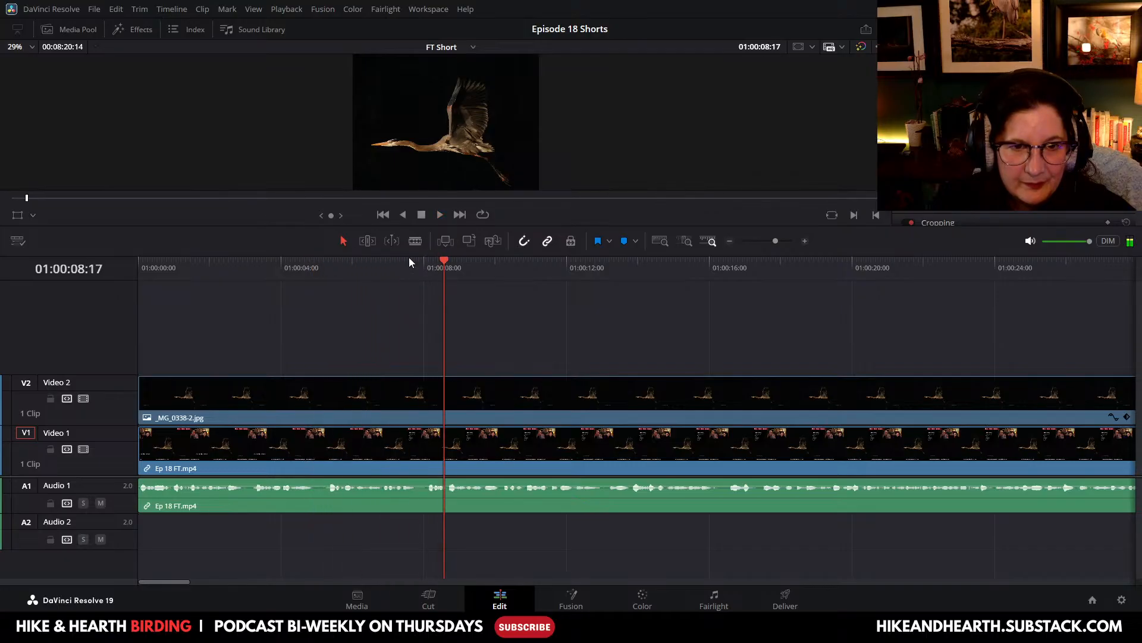
Step: Split _MG_0338-2.jpg and Ep 18 FT.mp4 just before 01:00:08:00 and again at 01:00:23:29
click(425, 465)
click(424, 405)
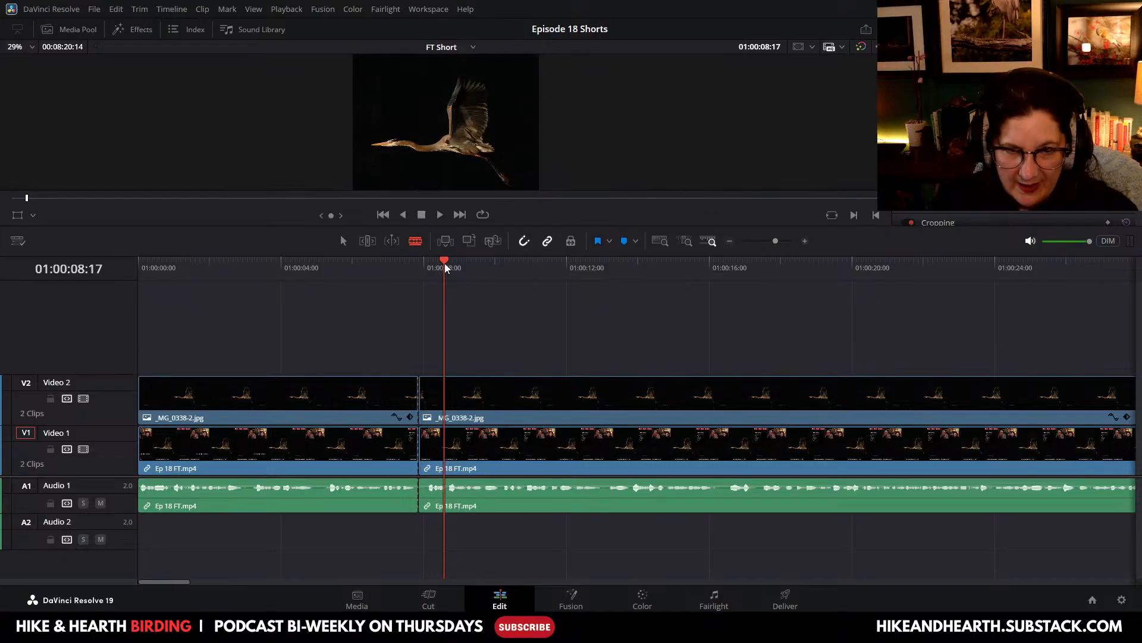
drag(443, 259, 725, 299)
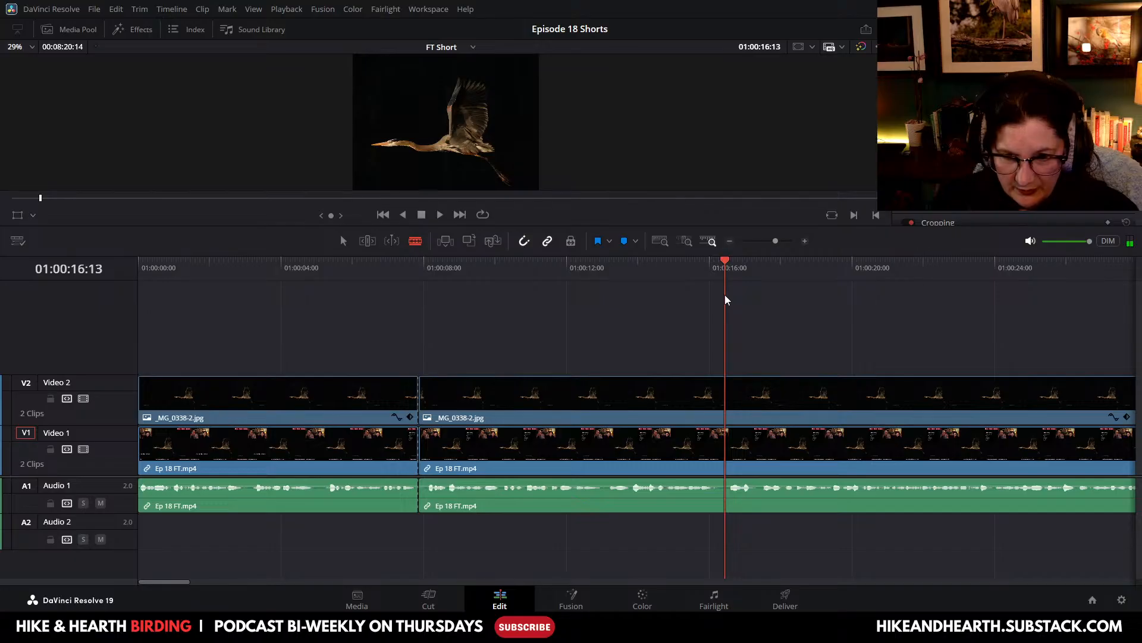
click(438, 216)
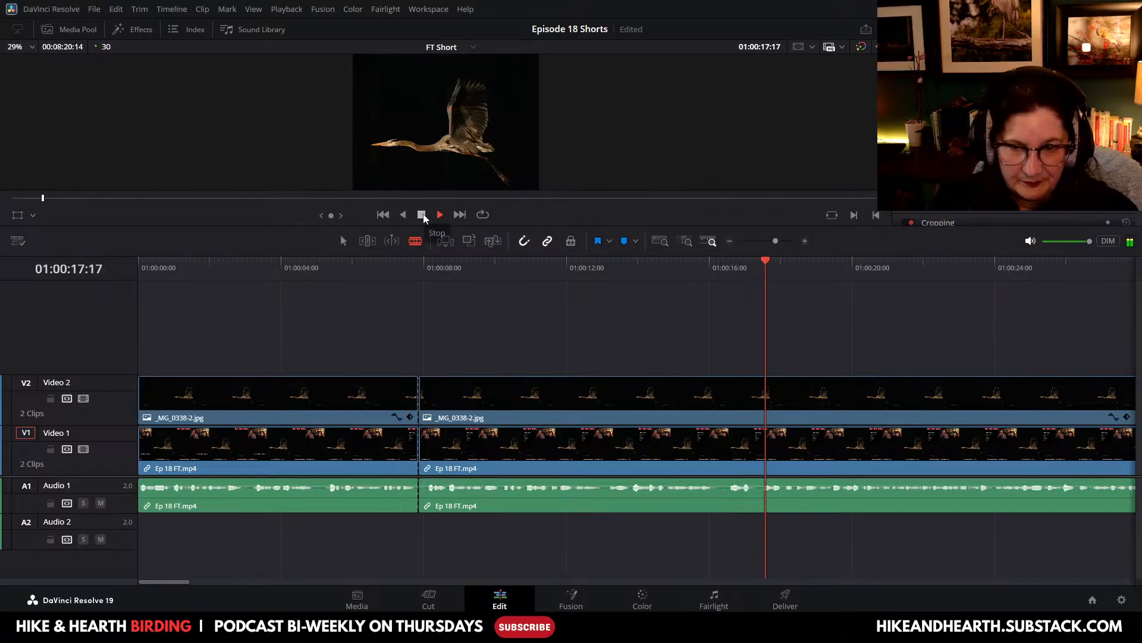
click(422, 214)
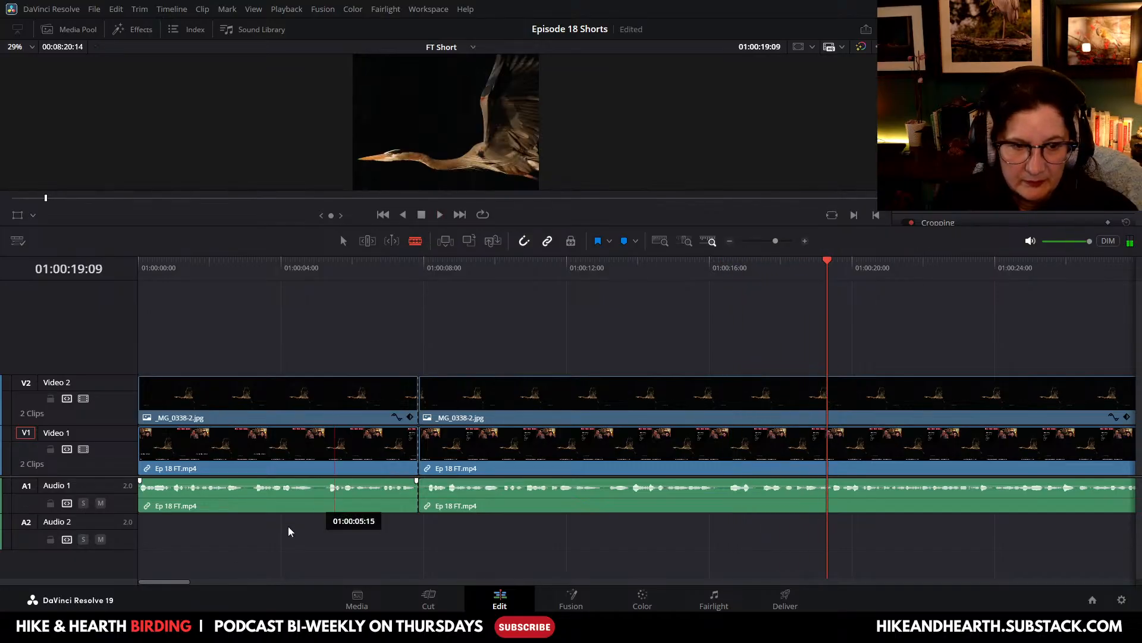
drag(163, 582, 174, 582)
drag(583, 225, 585, 277)
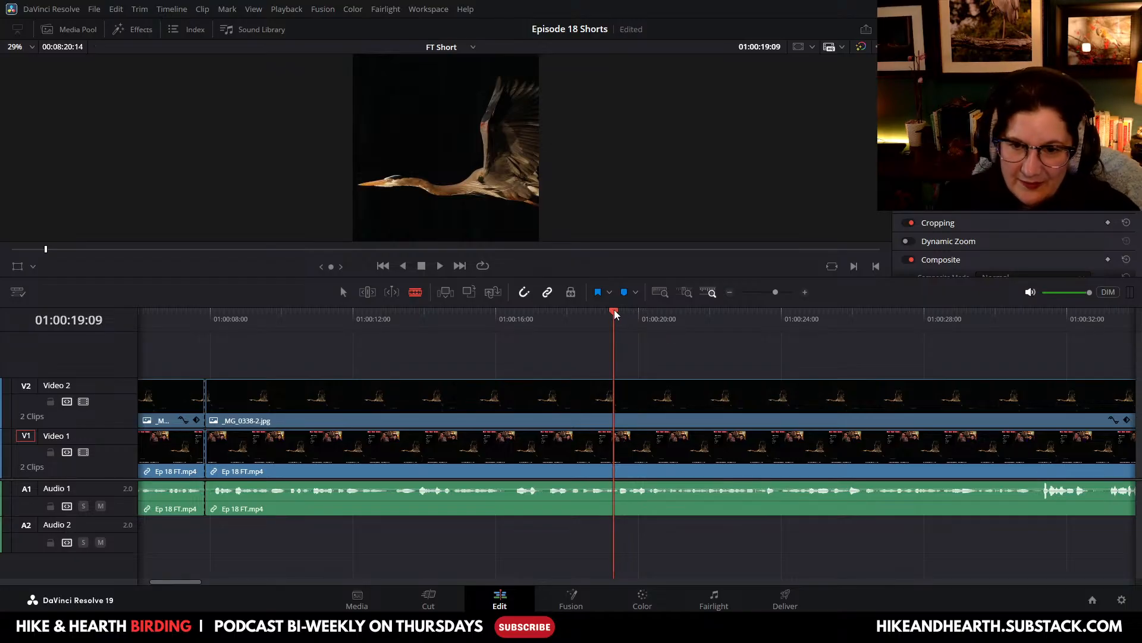
drag(614, 310, 766, 337)
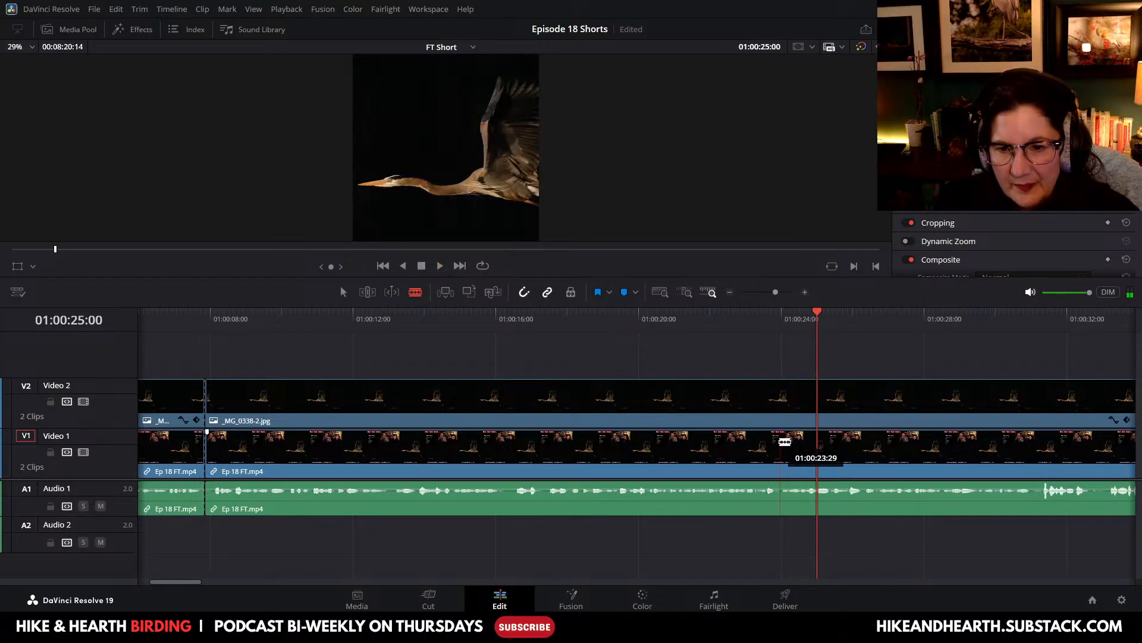
click(786, 460)
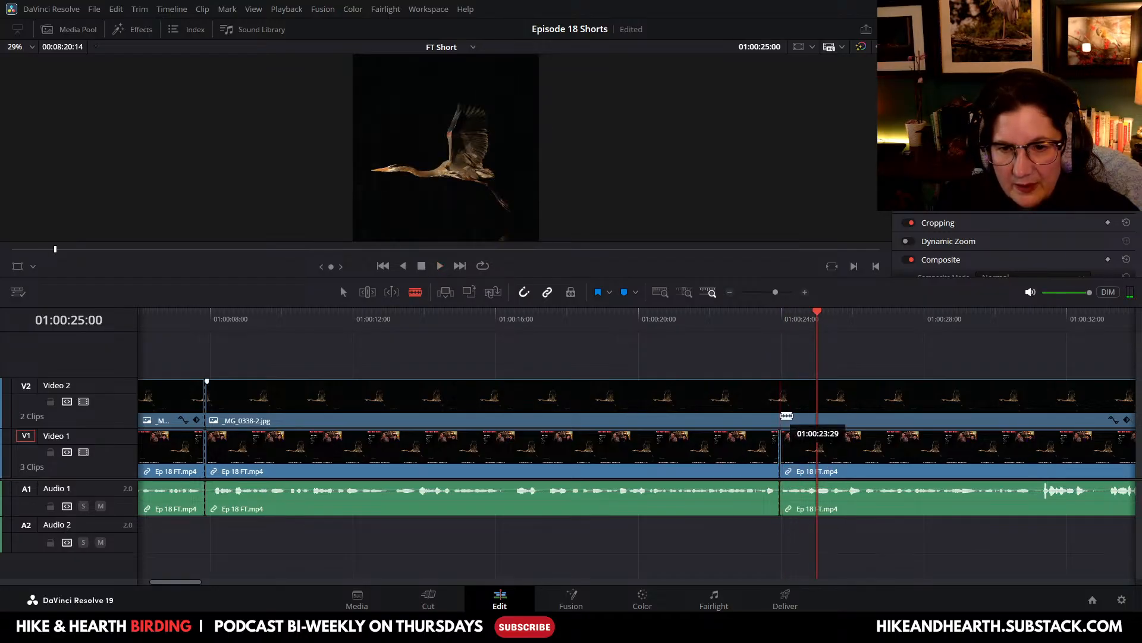
click(786, 416)
Step: Ripple delete the middle pieces of _MG_0338-2.jpg and Ep 18 FT.mp4 between the two cuts
click(342, 291)
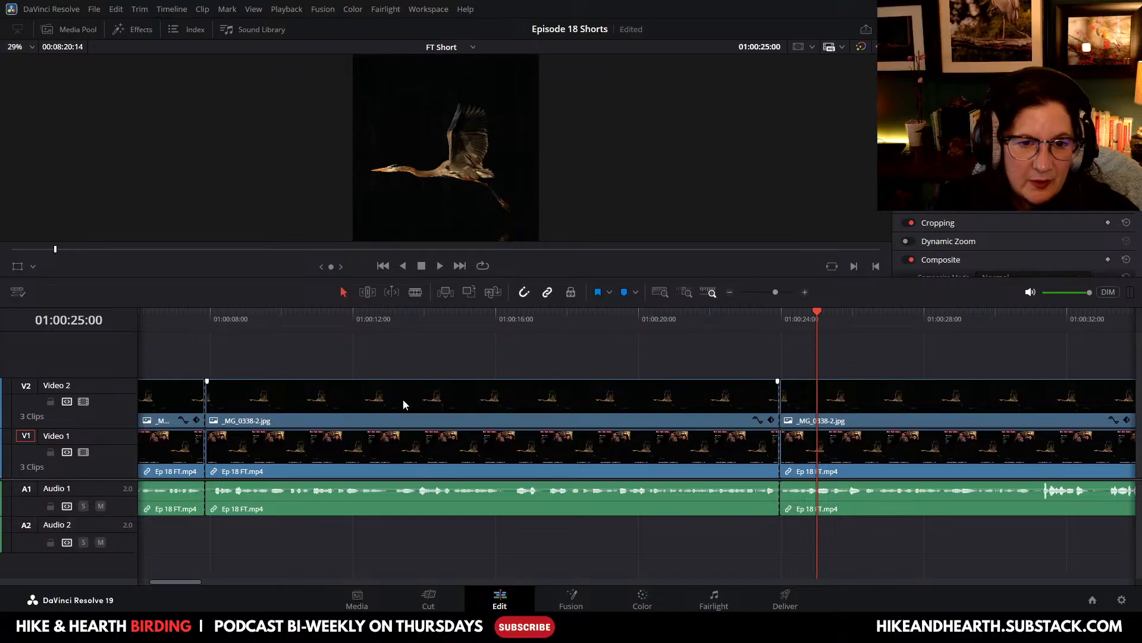
click(402, 398)
ctrl+click(402, 460)
right_click(402, 460)
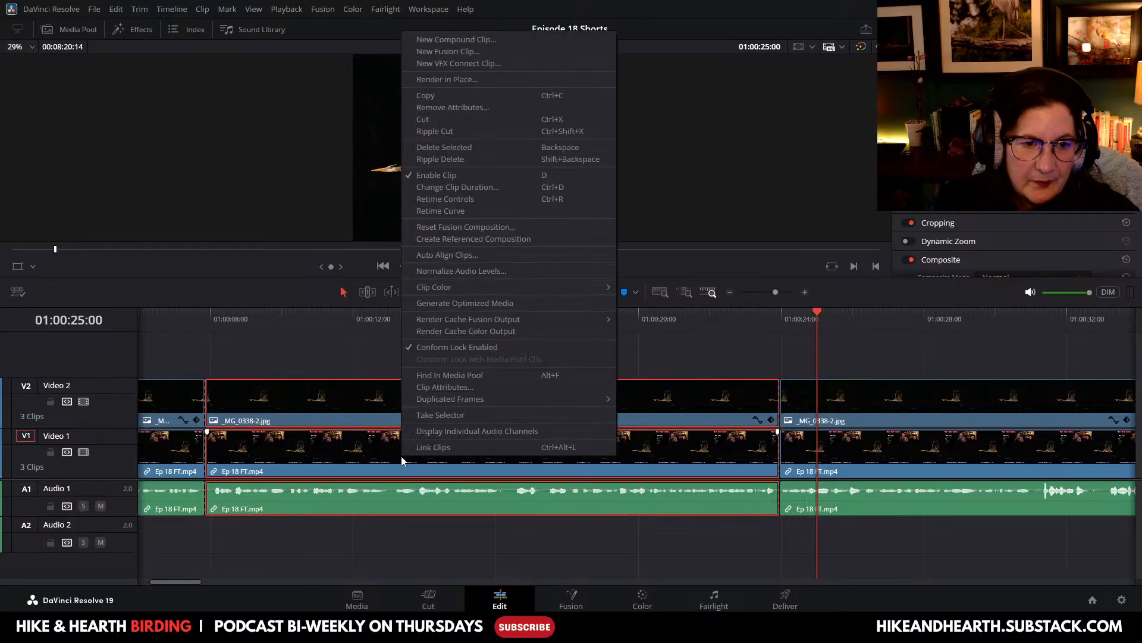
click(427, 161)
Step: Play the edited timeline from the start to 01:00:59:00 and return to the opening clips with all tracks in view
drag(242, 315, 123, 351)
click(440, 266)
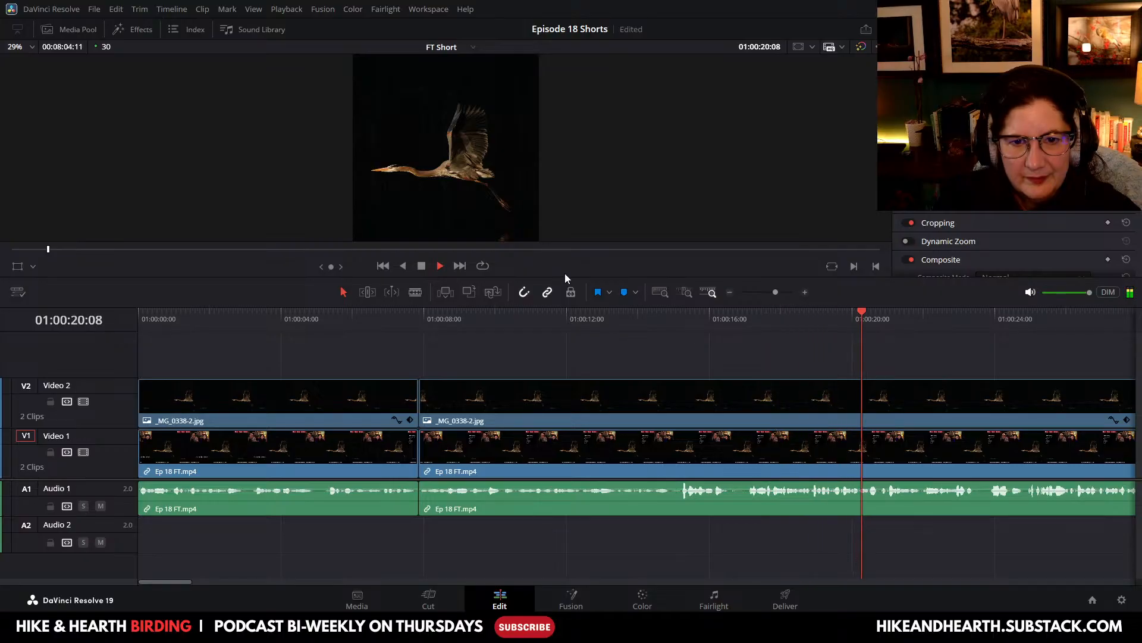
drag(565, 275, 589, 443)
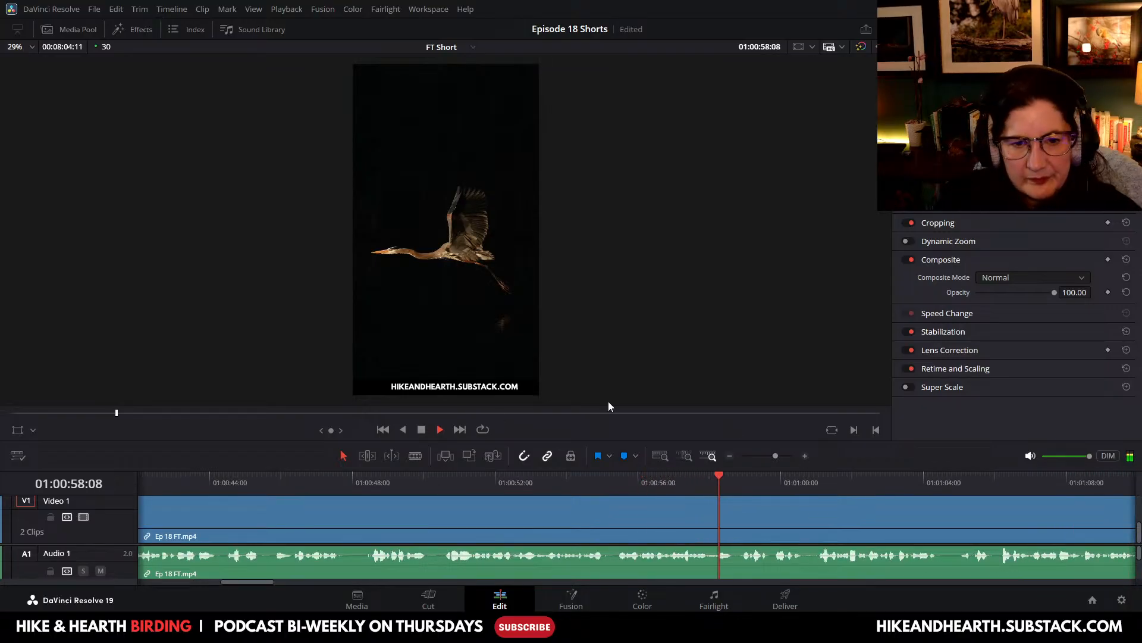
click(423, 430)
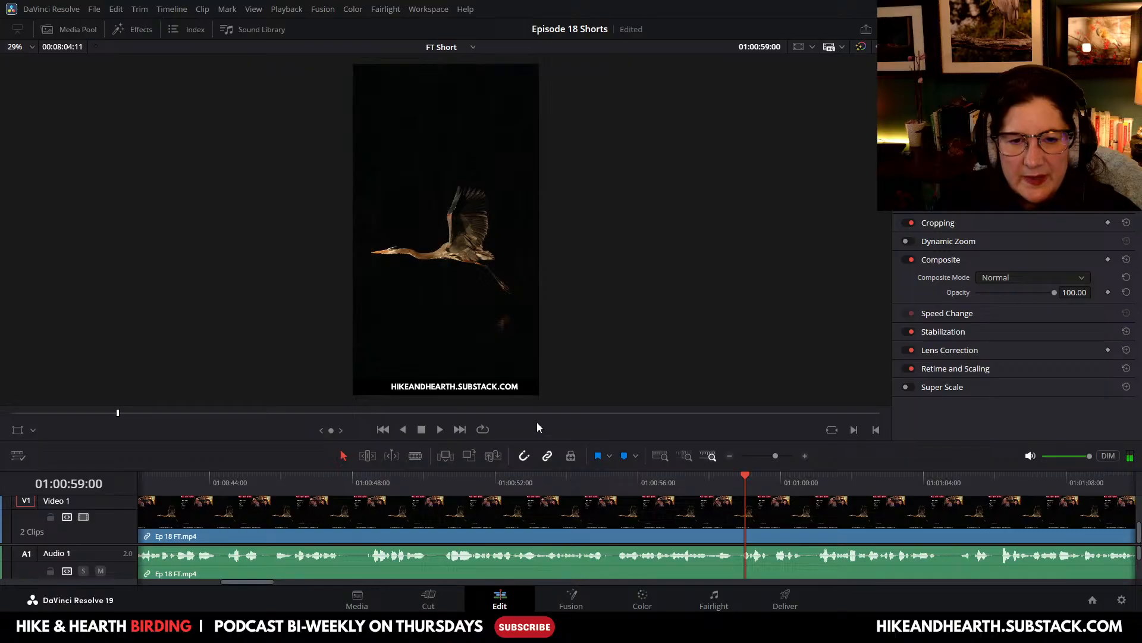
drag(548, 439, 546, 234)
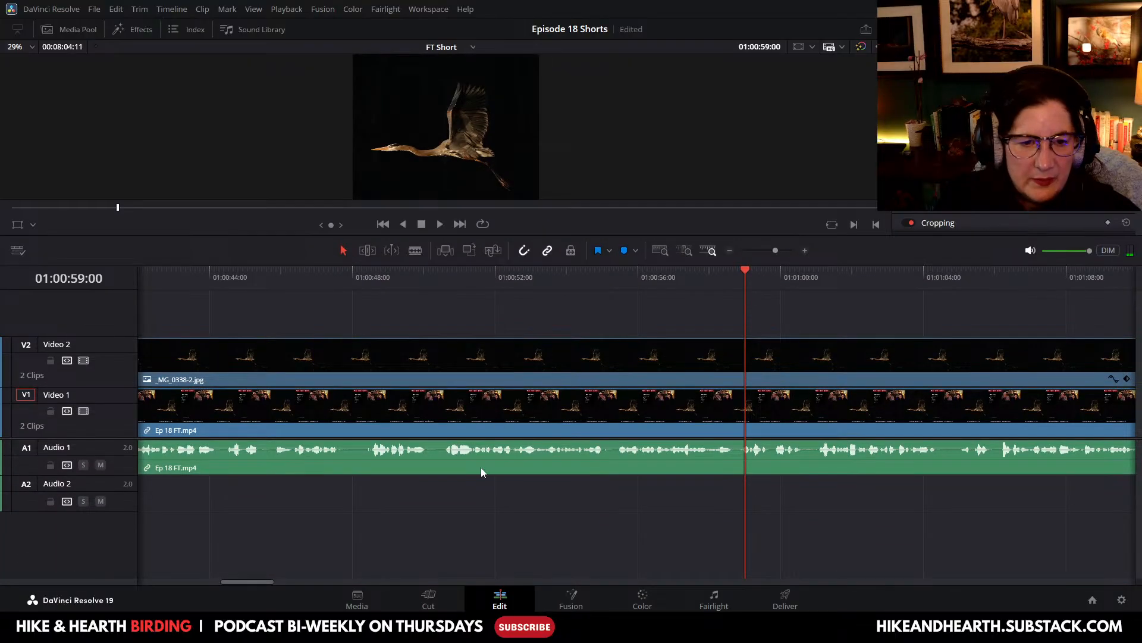
drag(252, 581, 159, 587)
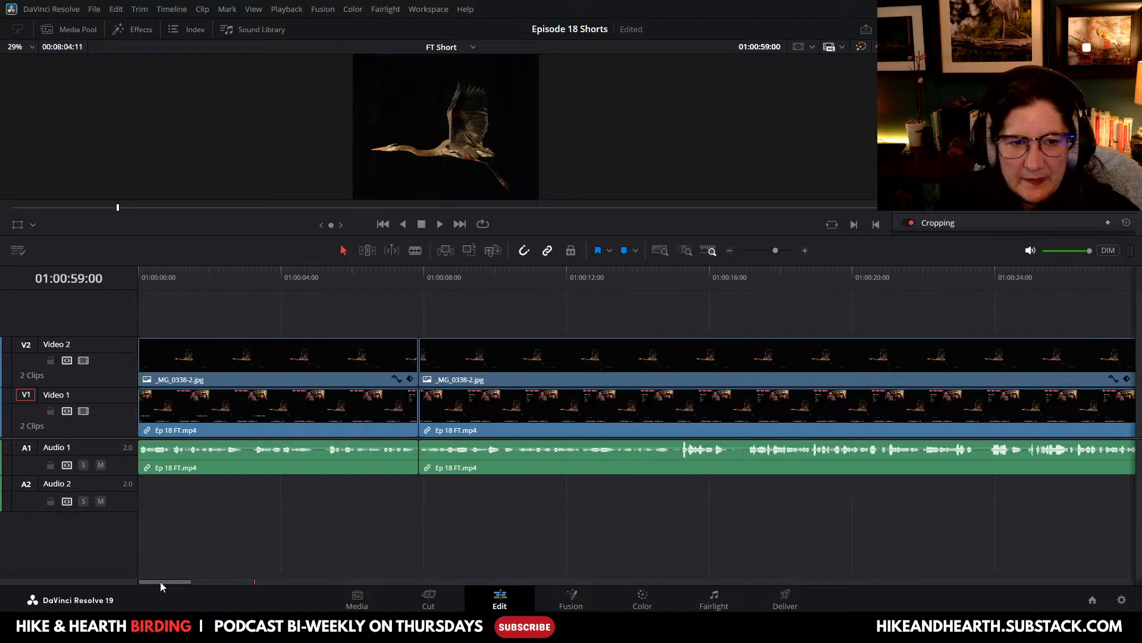
click(250, 421)
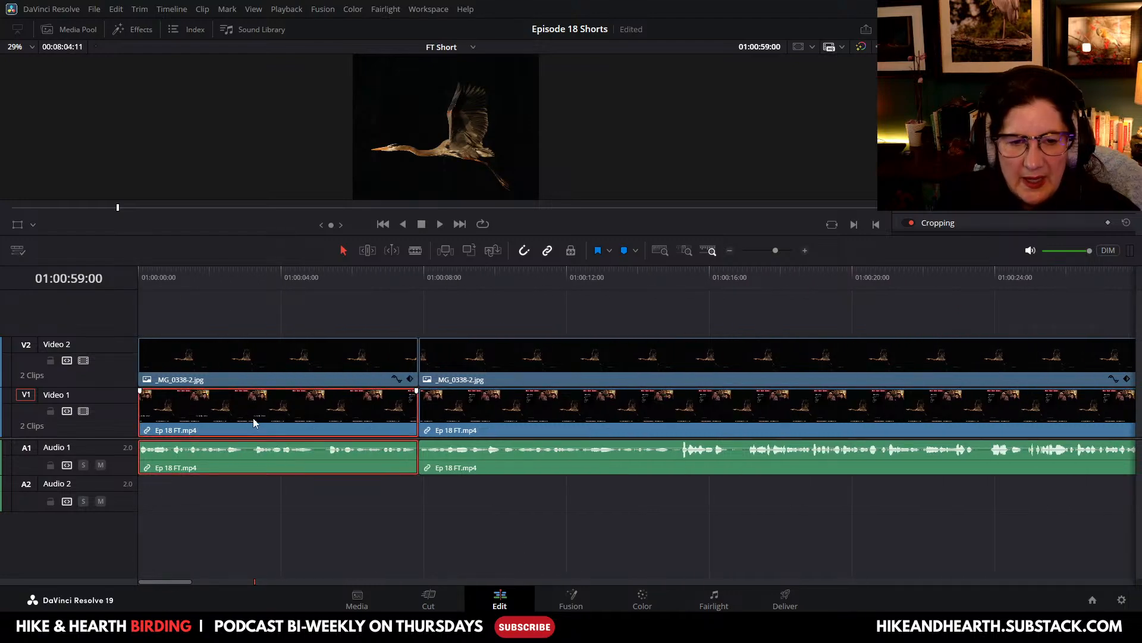
drag(563, 236, 565, 462)
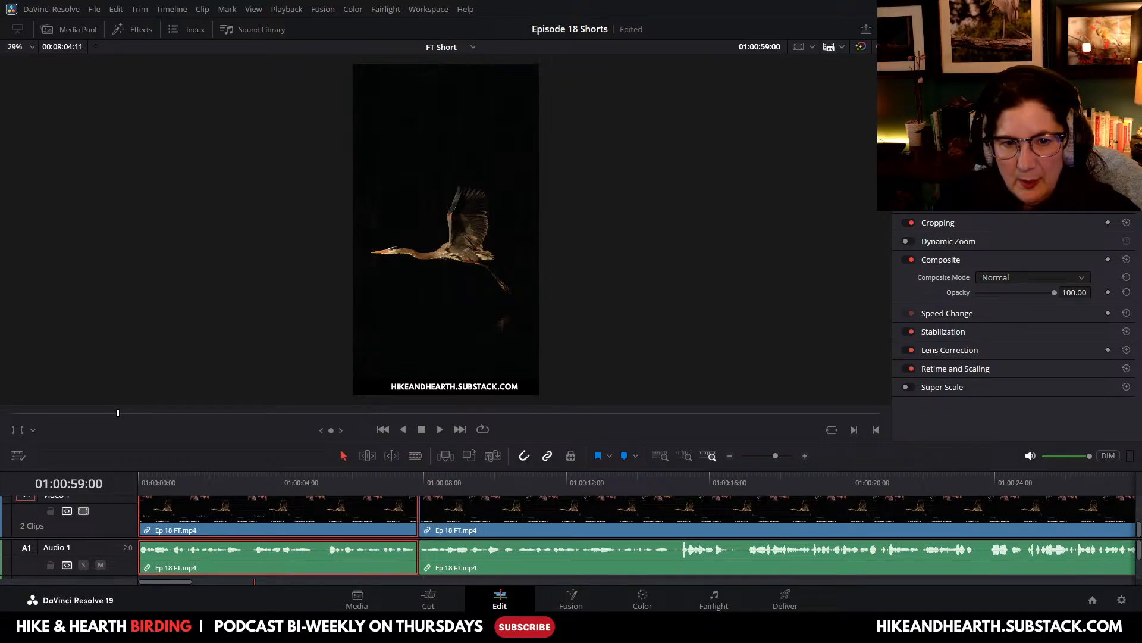
click(1108, 110)
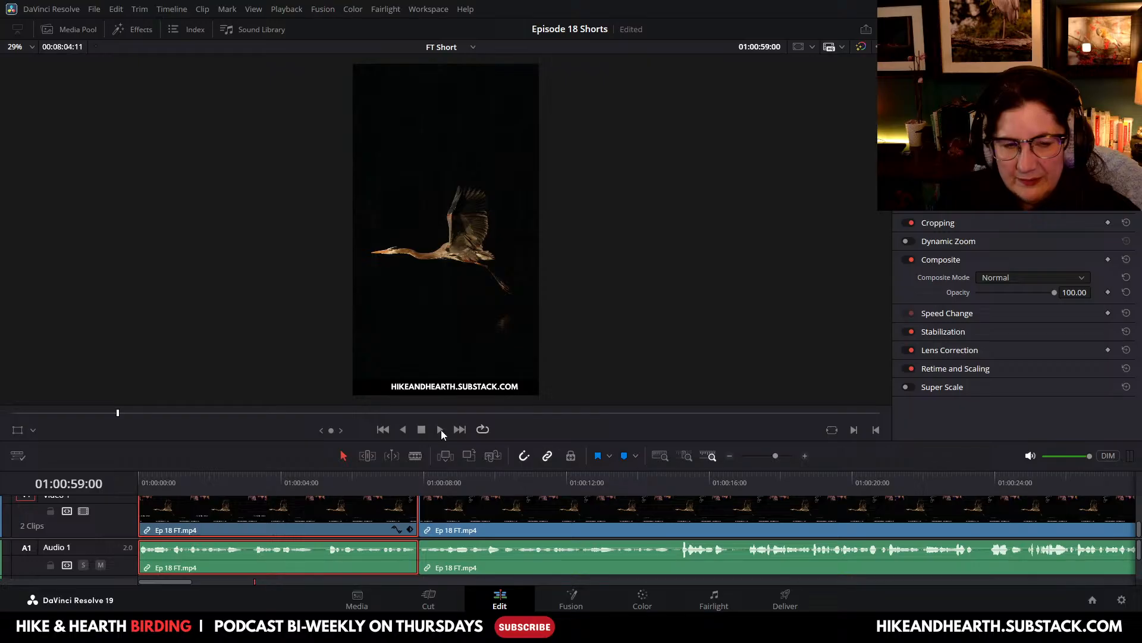
drag(117, 415, 1, 423)
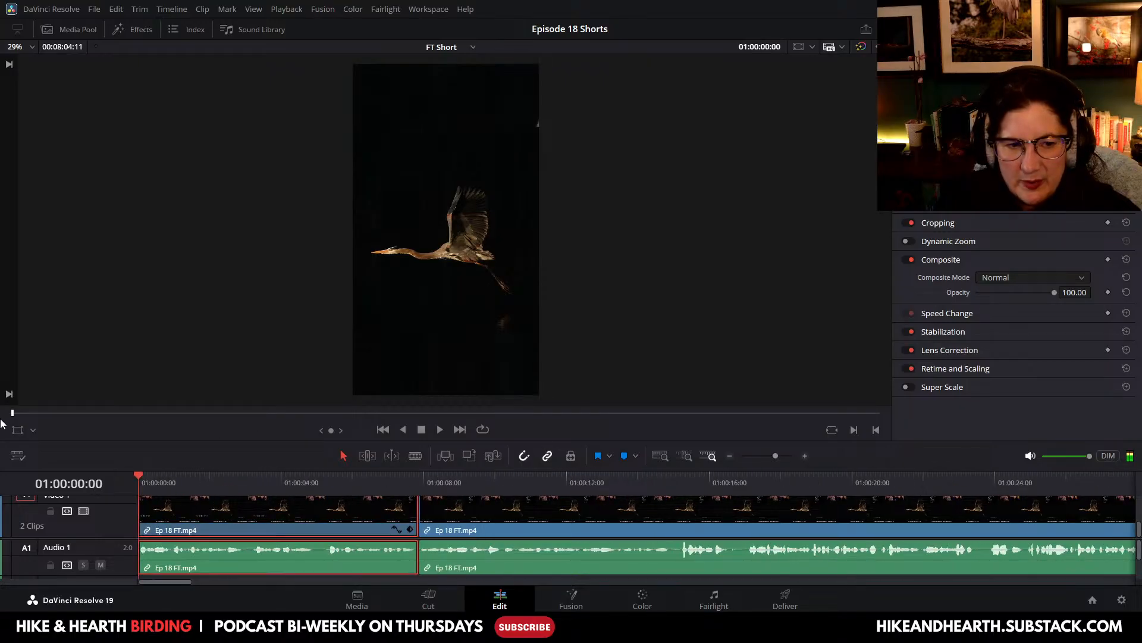
drag(136, 477, 555, 496)
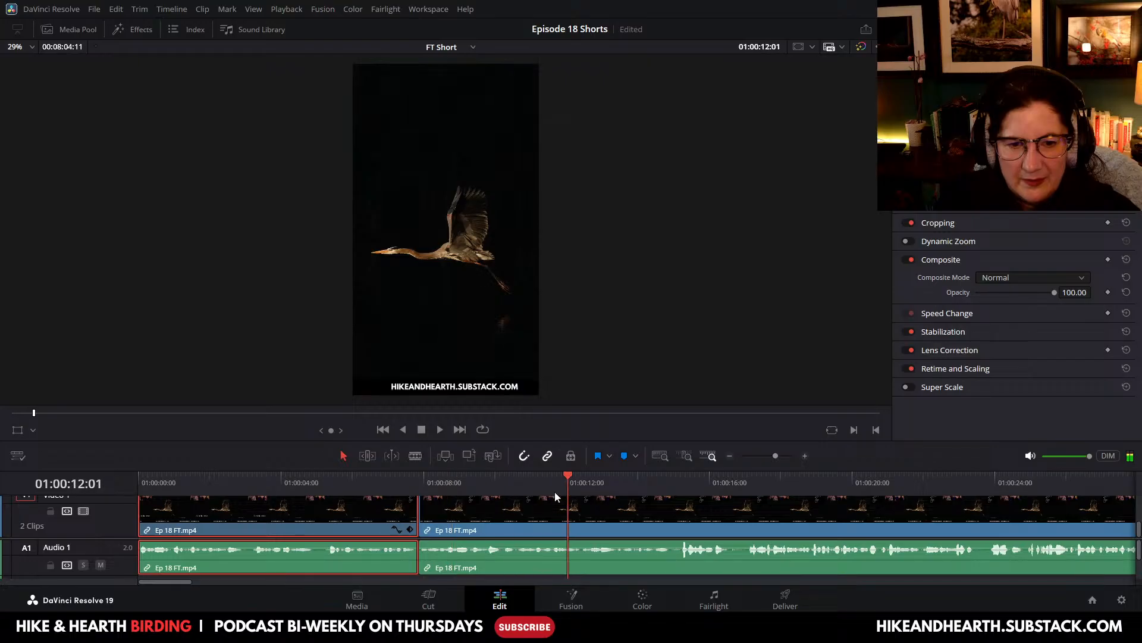
drag(520, 441, 525, 350)
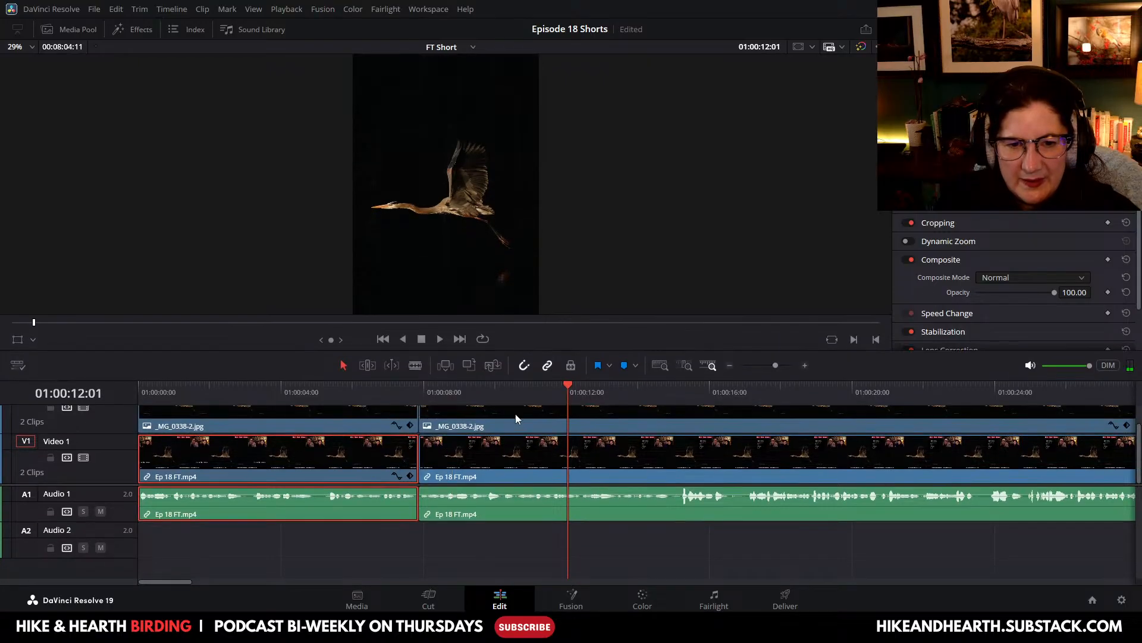
click(531, 460)
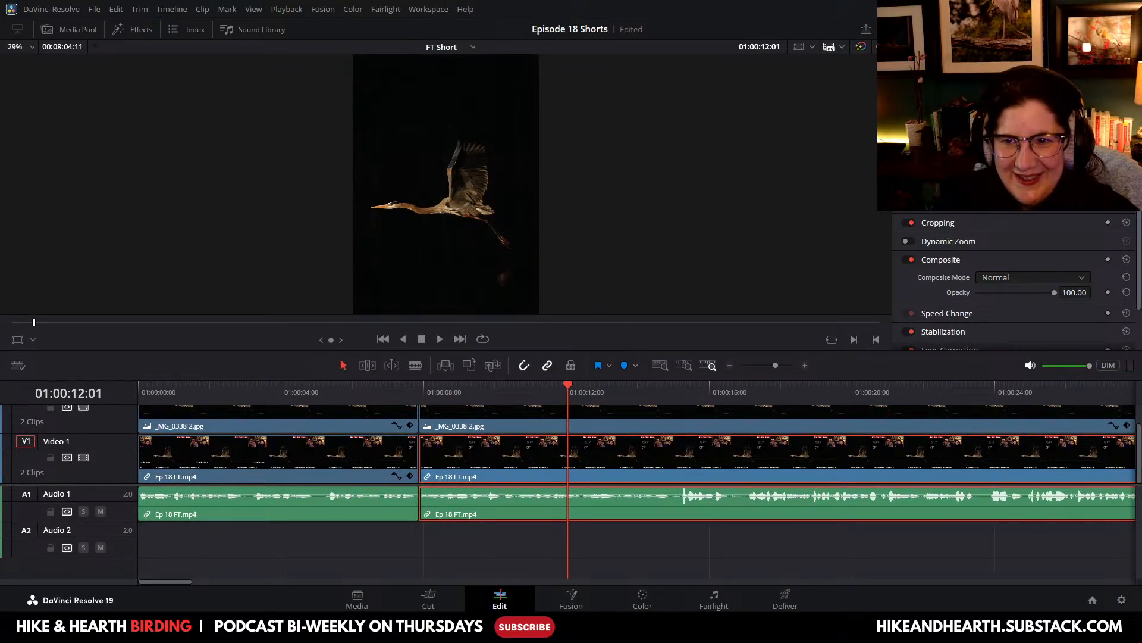
drag(655, 350, 655, 441)
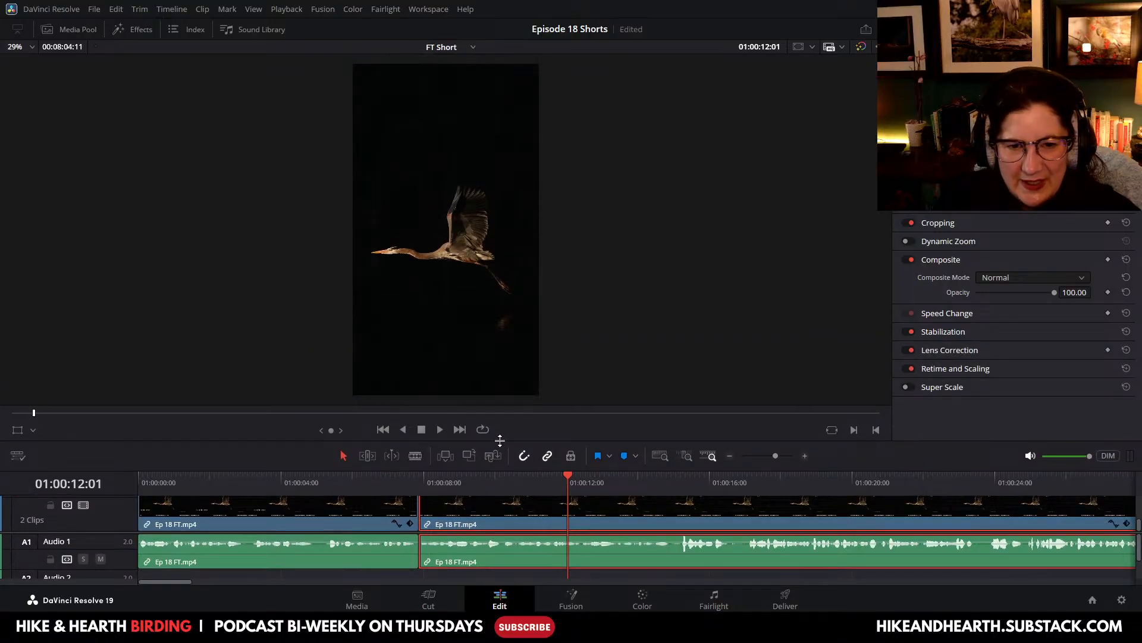
drag(500, 441, 501, 340)
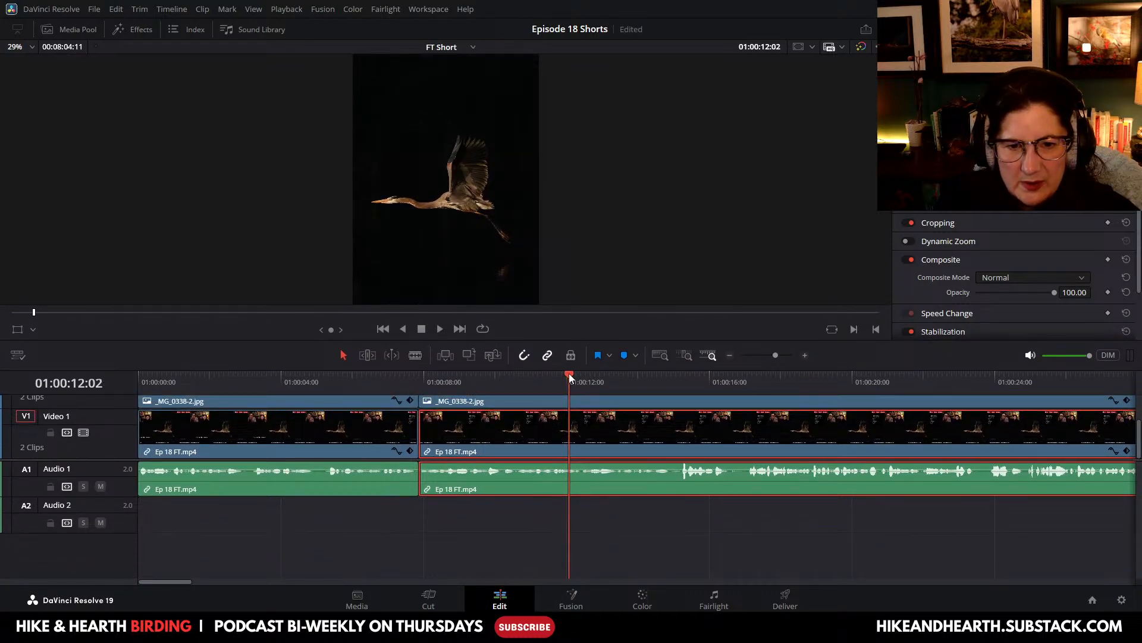
Step: Listen to the conversation from 01:00:23:23 to 01:00:34:13 to find the next cut point
drag(569, 378, 677, 380)
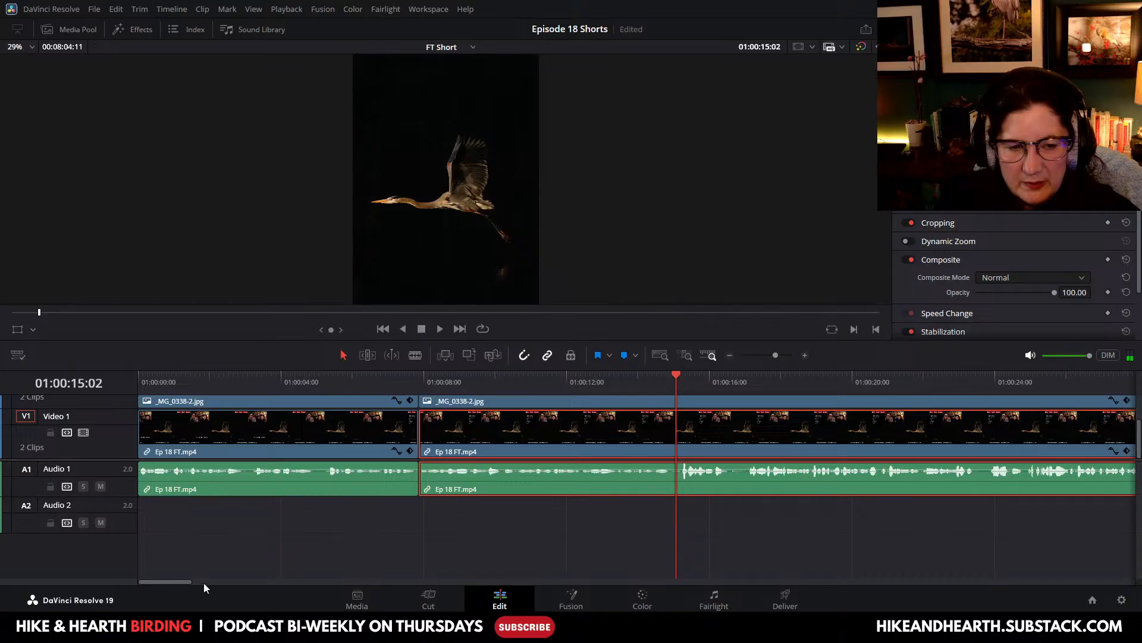
drag(176, 581, 201, 582)
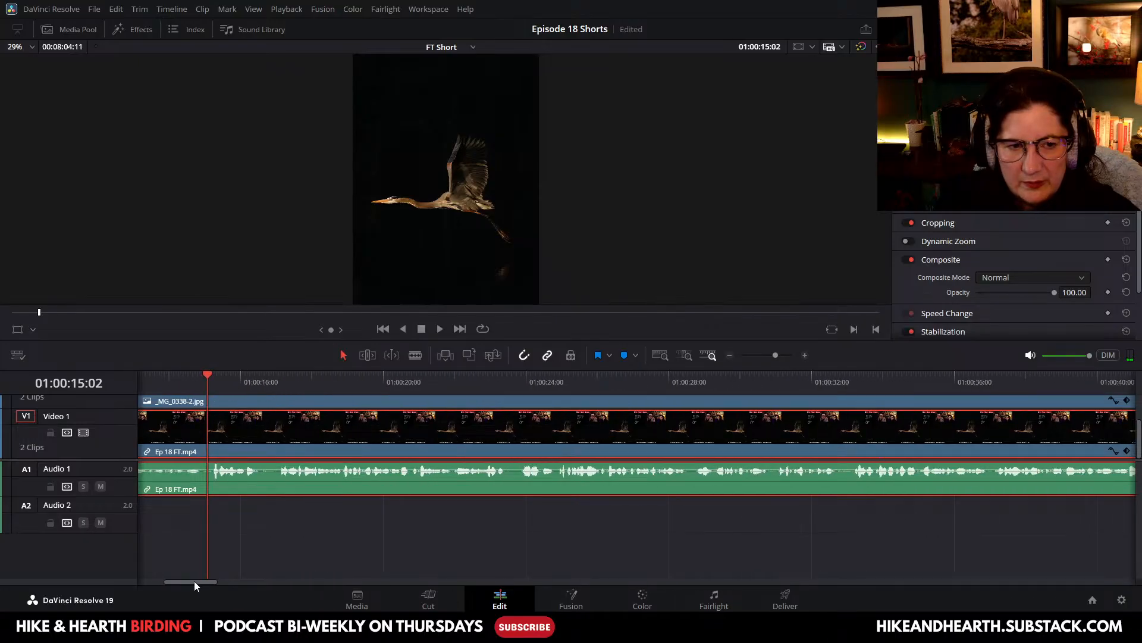
drag(210, 376, 519, 411)
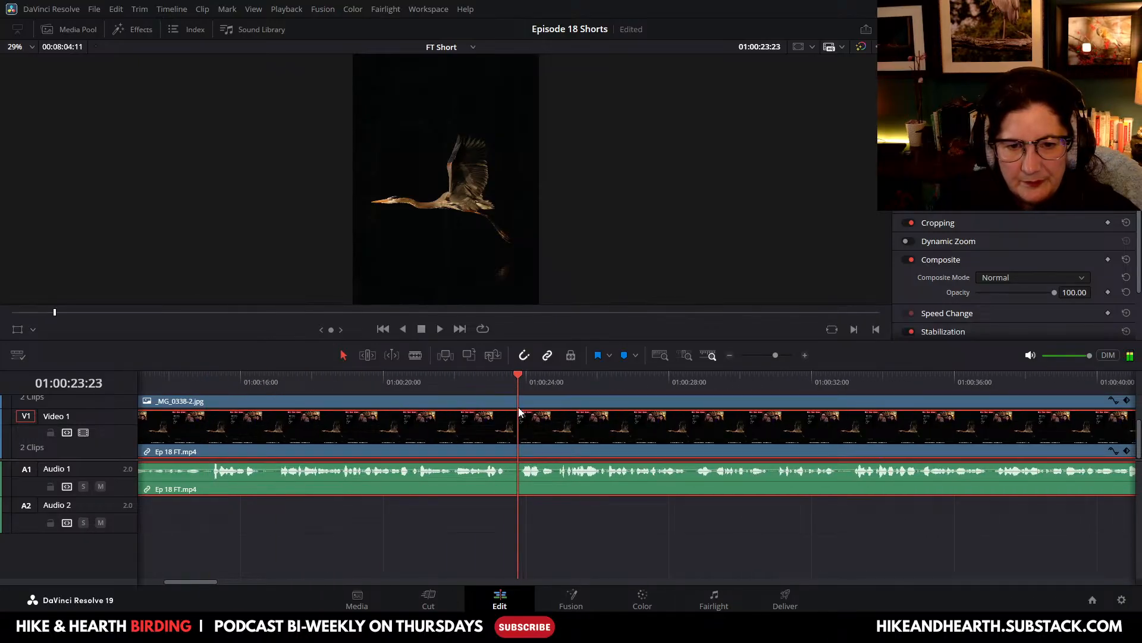
click(438, 330)
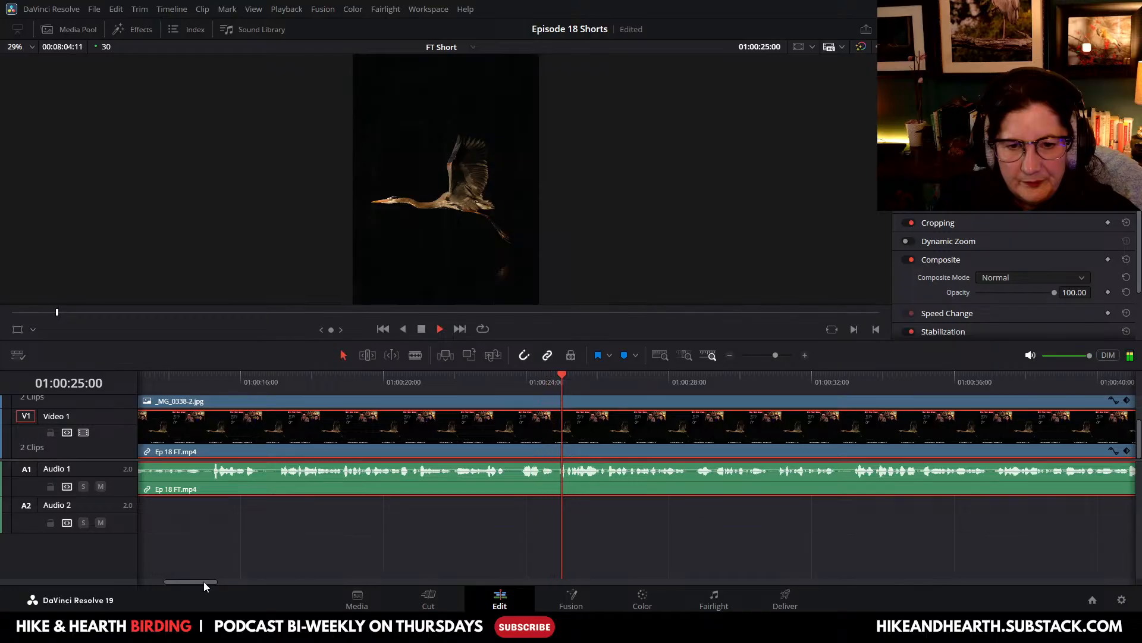
click(422, 329)
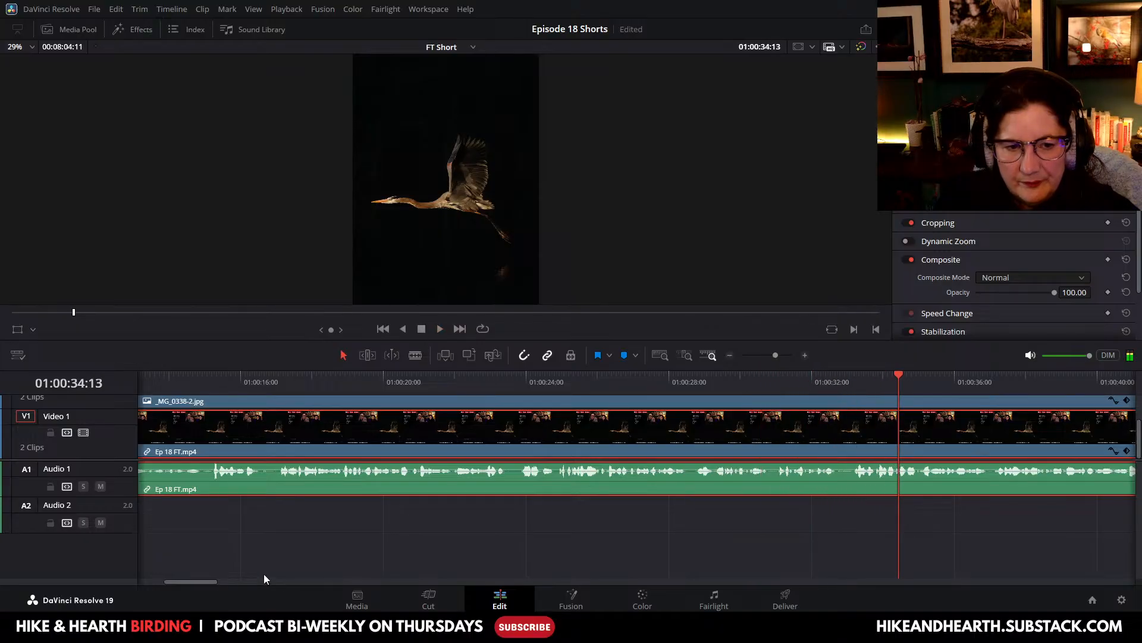
Step: Split _MG_0338-2.jpg and Ep 18 FT.mp4 at about 01:00:33, where the speech pauses
drag(202, 580, 232, 585)
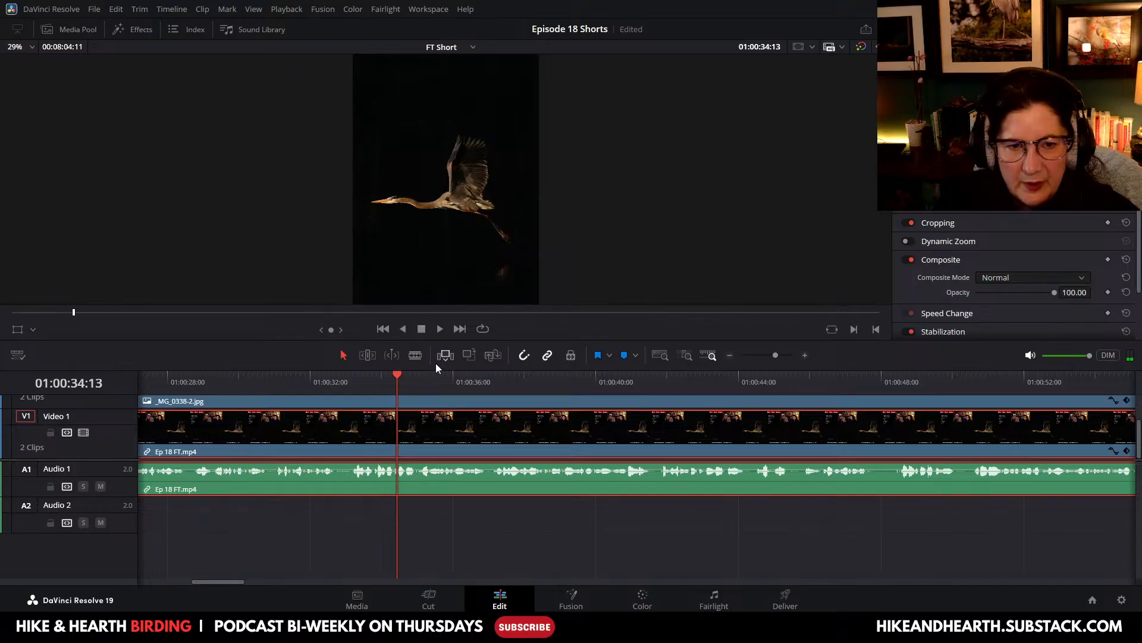
click(415, 355)
click(350, 449)
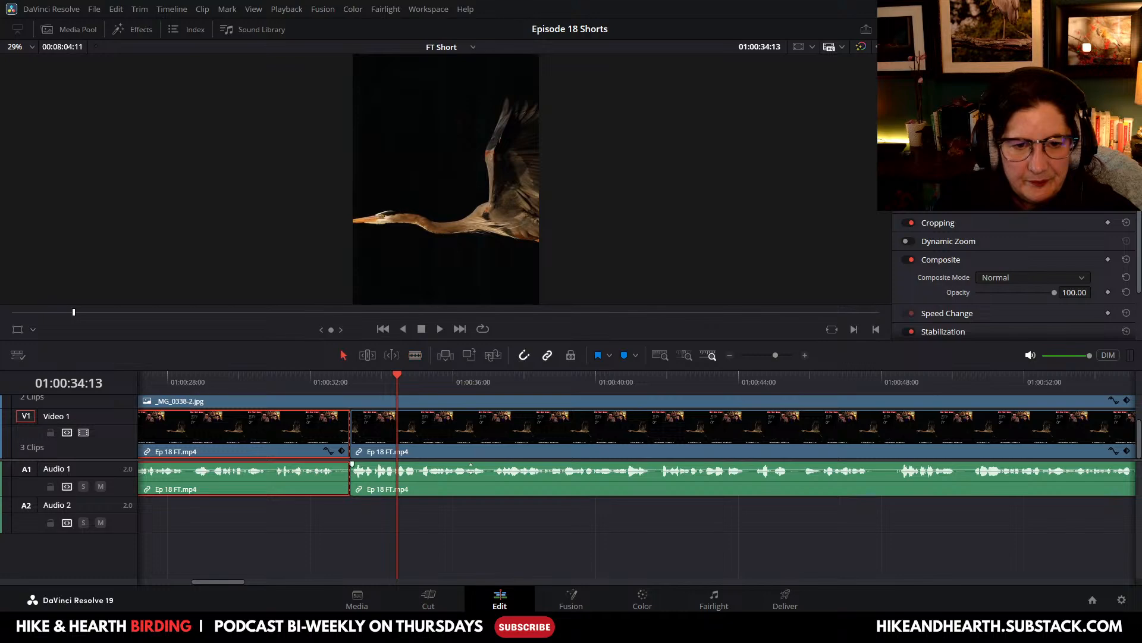
drag(469, 460, 472, 523)
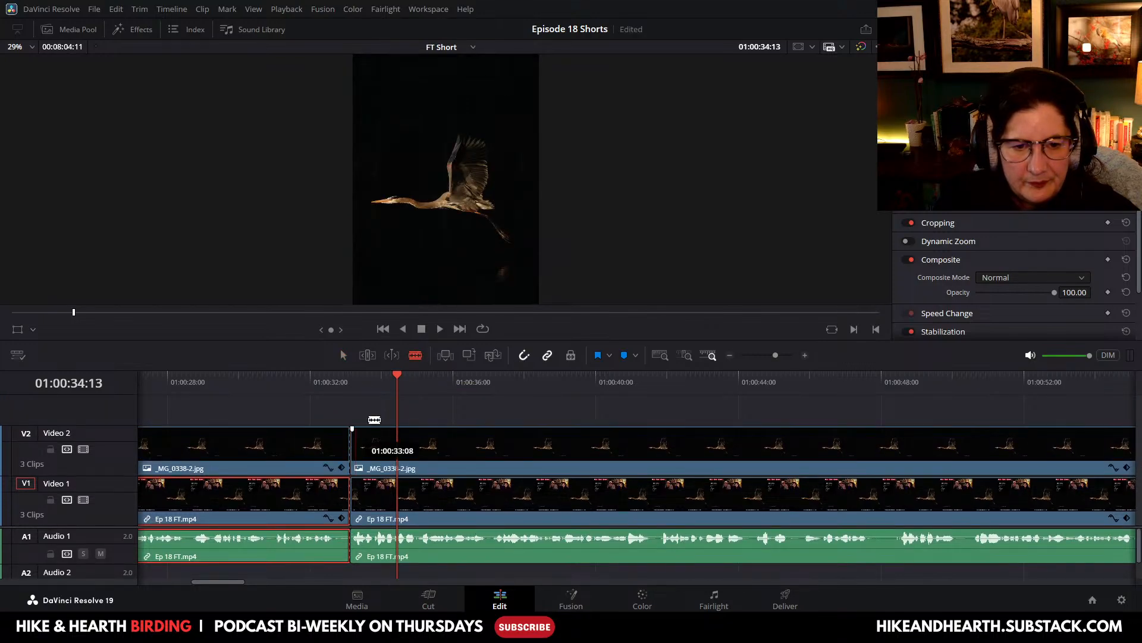
Step: Listen to the conversation from 01:00:34:13 to 01:01:09:28, replaying from 01:01:00:26, to find where the unneeded section ends
click(439, 330)
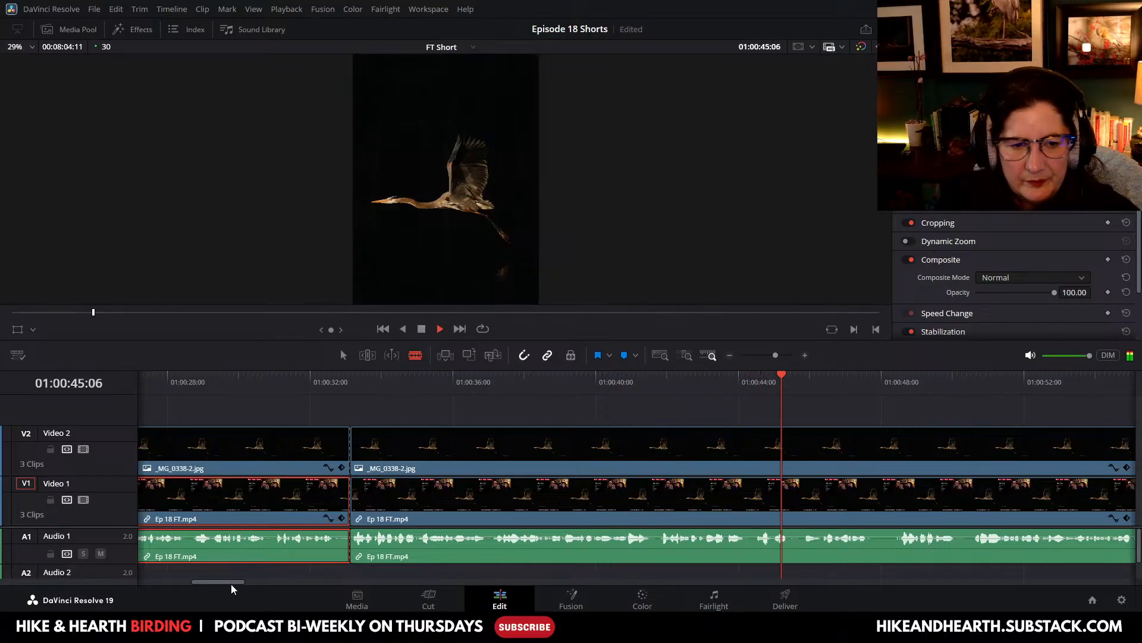
drag(231, 581, 252, 582)
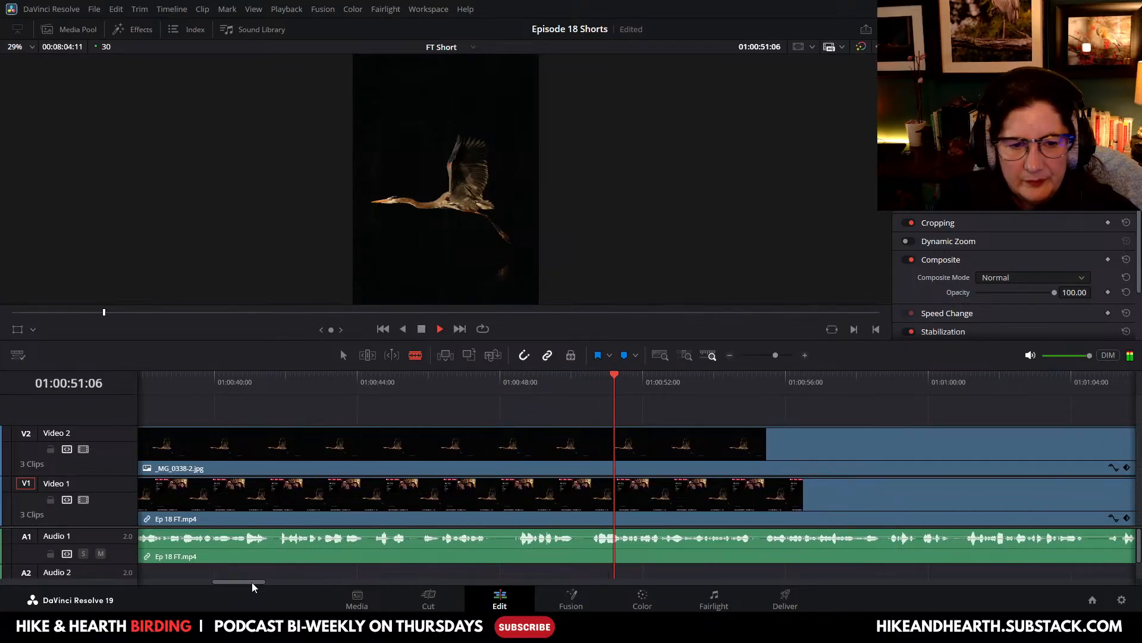
drag(252, 582, 273, 584)
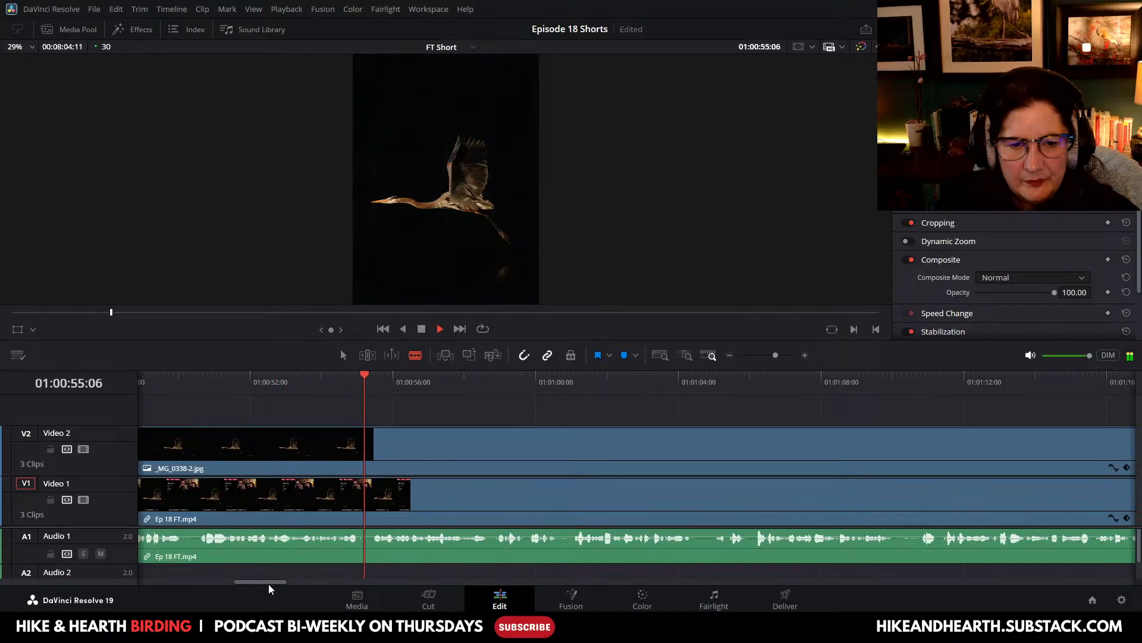
drag(255, 582, 260, 582)
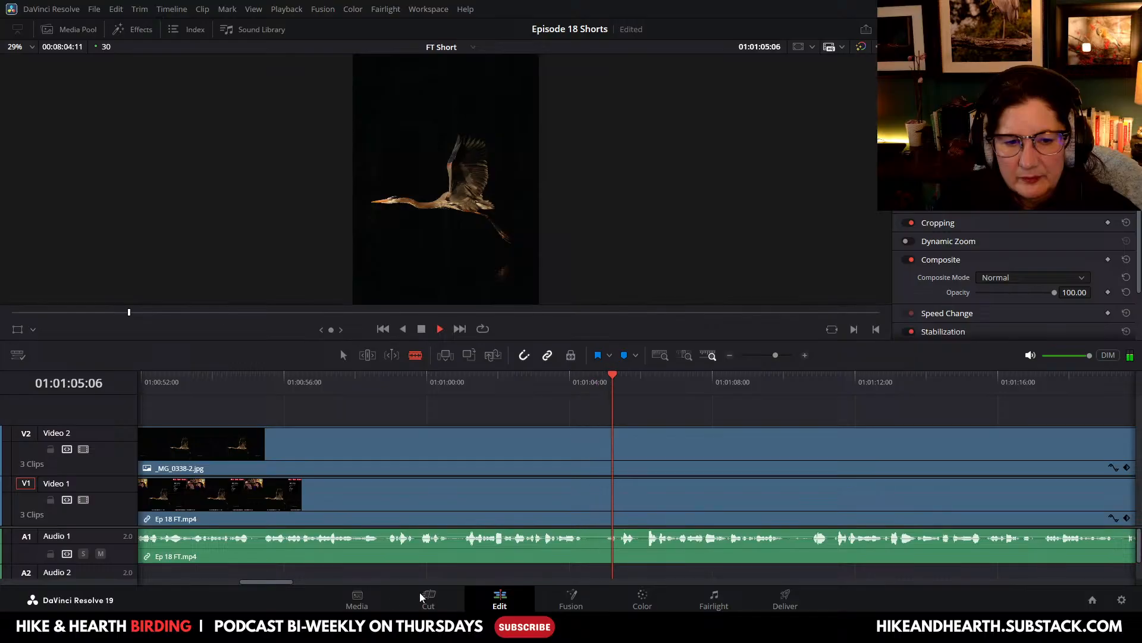
click(422, 330)
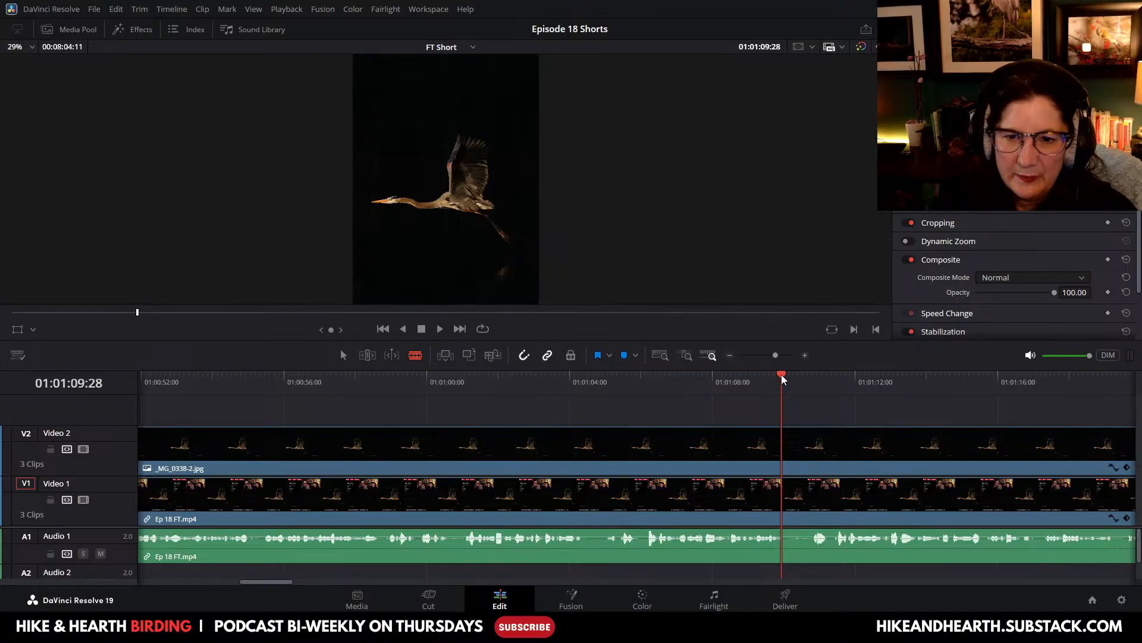
drag(782, 378, 458, 409)
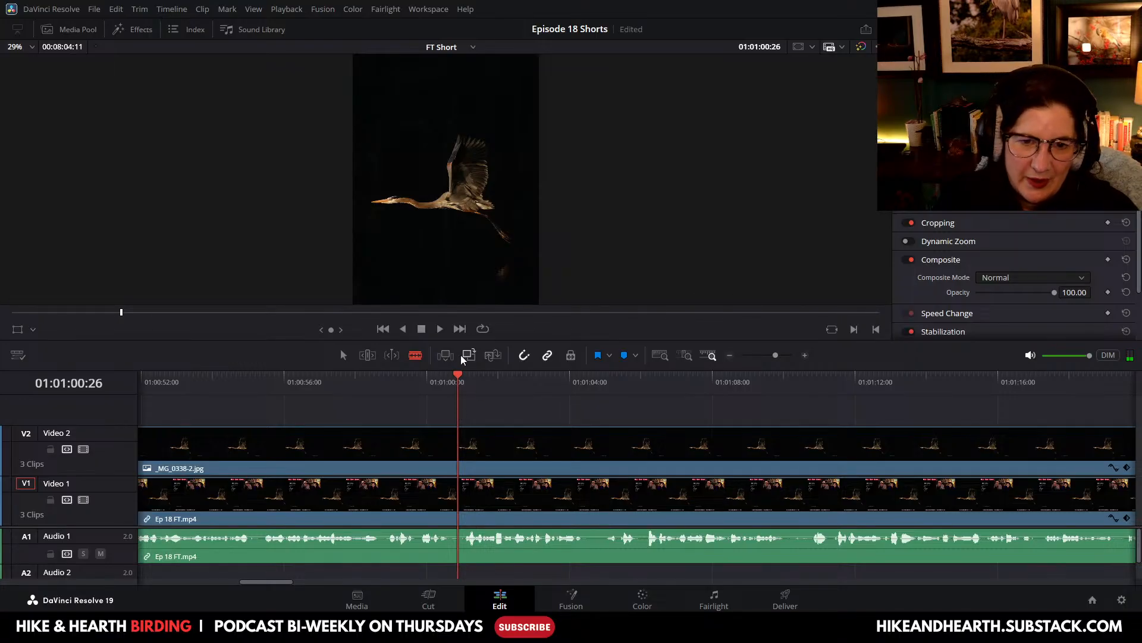
click(441, 331)
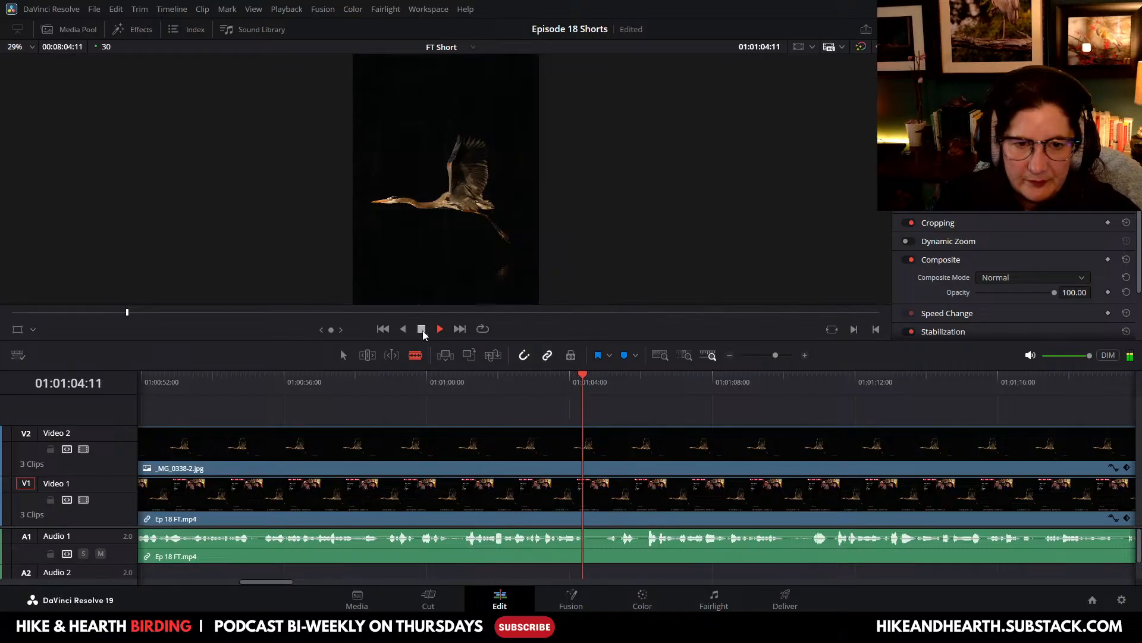
click(422, 329)
Step: Split _MG_0338-2.jpg and Ep 18 FT.mp4 at about 01:01:01 and ripple delete the pieces between that cut and the one at 01:00:33
click(464, 507)
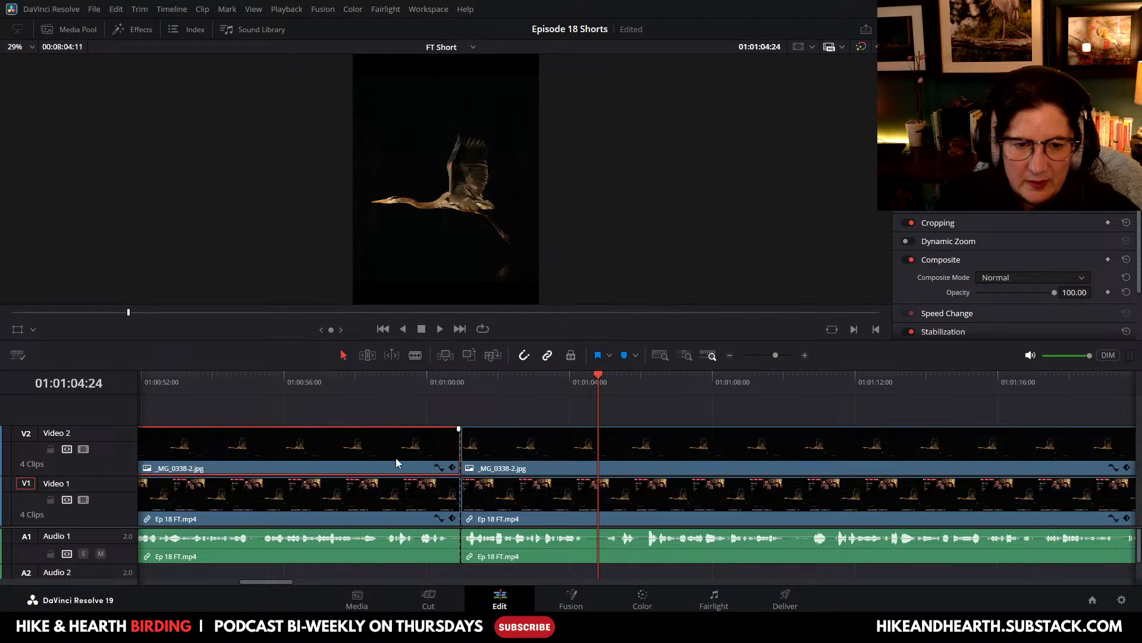
right_click(392, 498)
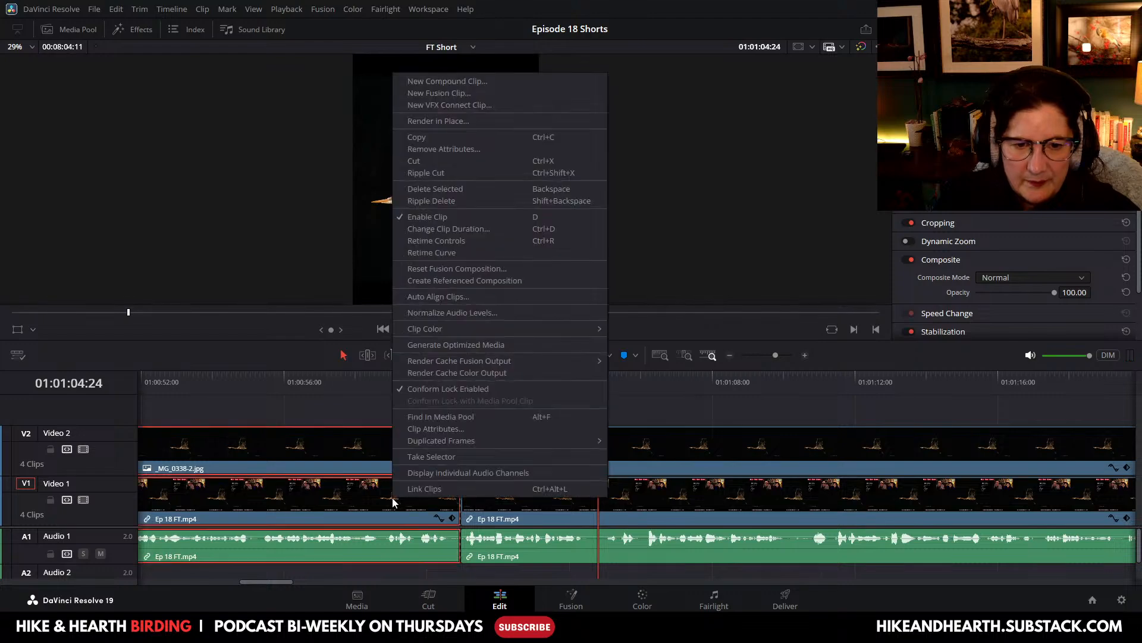
click(431, 205)
Step: Play the timeline across the new join near 01:00:33 and keep listening through 01:01:22:23
drag(637, 376, 391, 384)
click(440, 328)
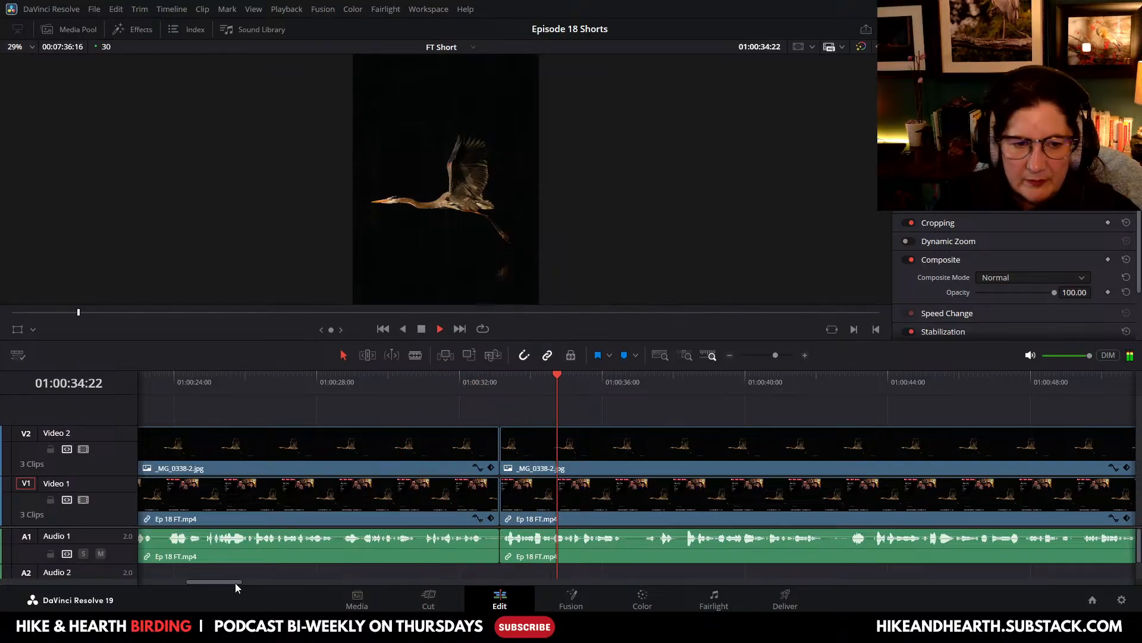
drag(234, 583, 252, 580)
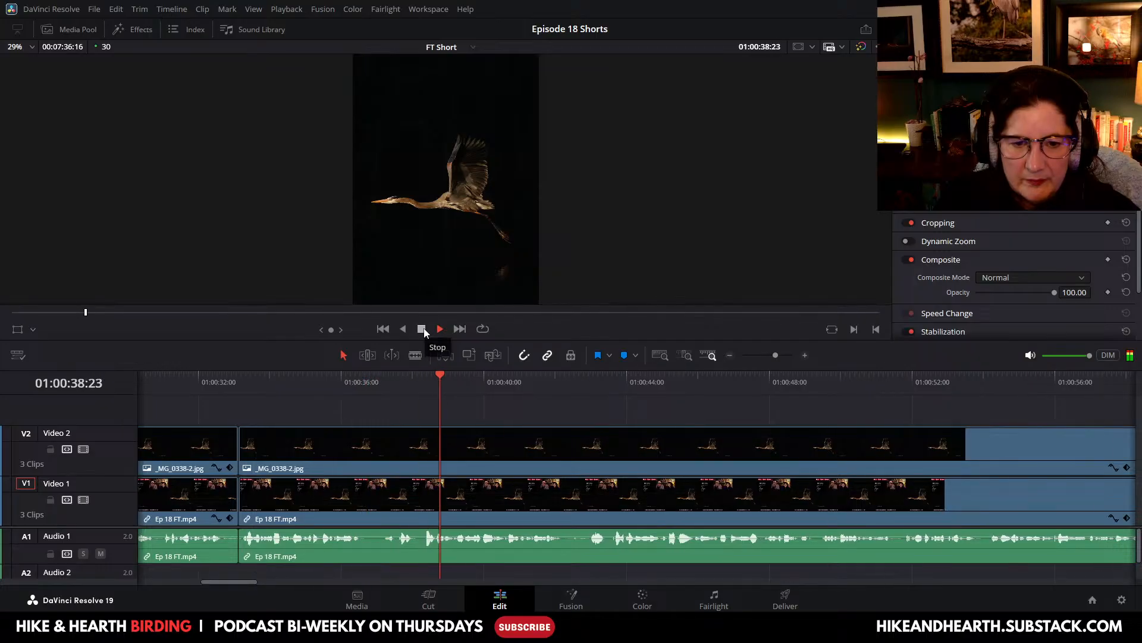
drag(251, 584, 263, 584)
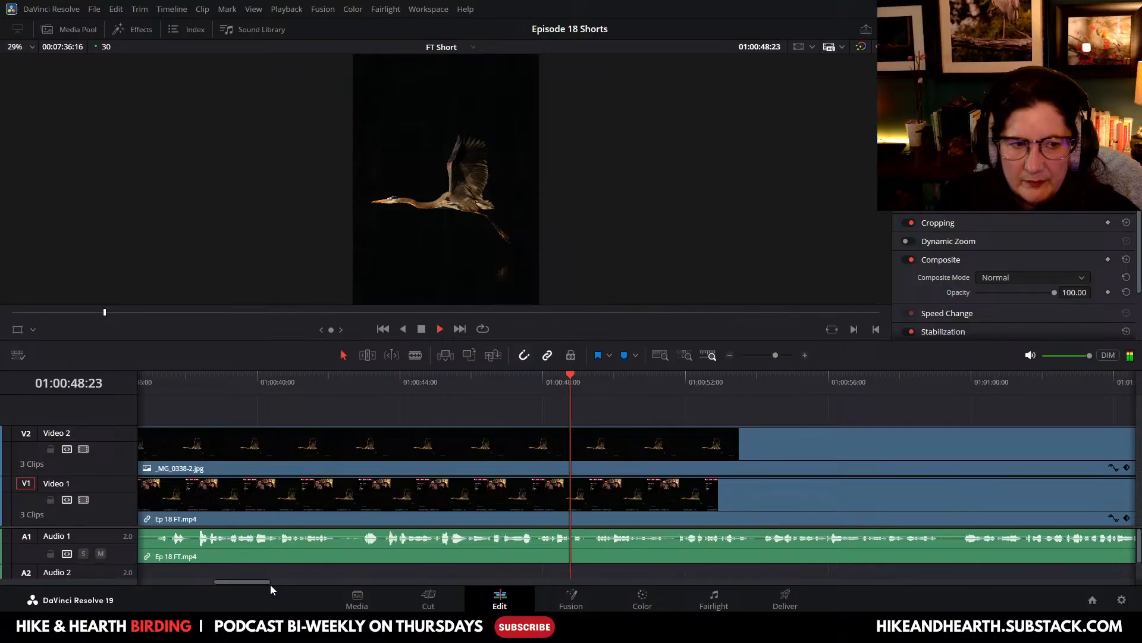
drag(259, 581, 276, 580)
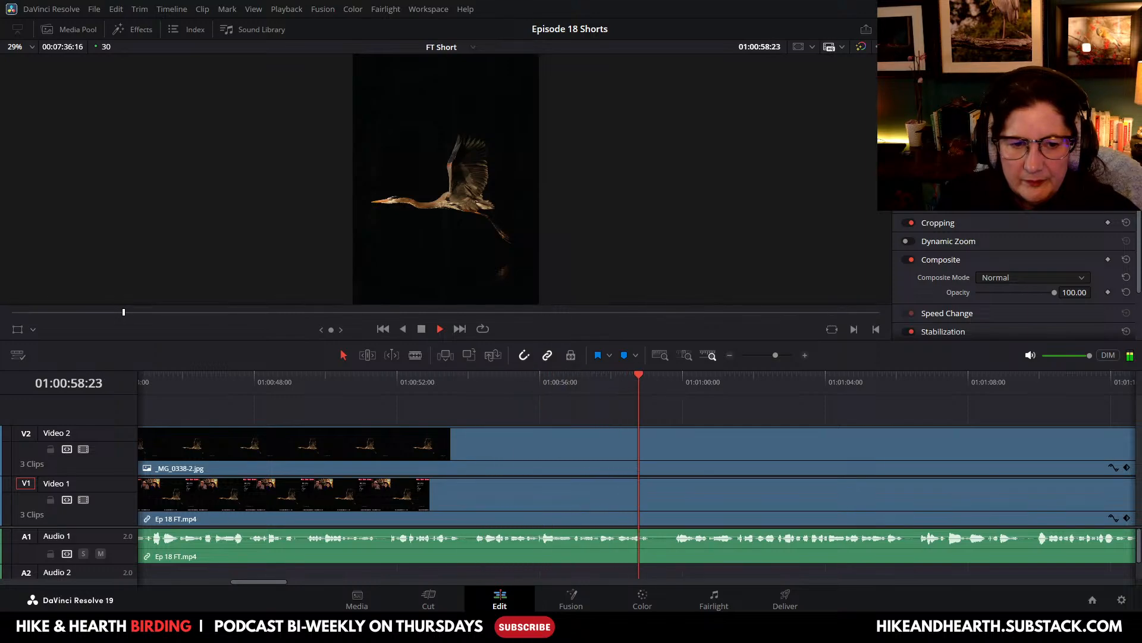
drag(269, 582, 298, 580)
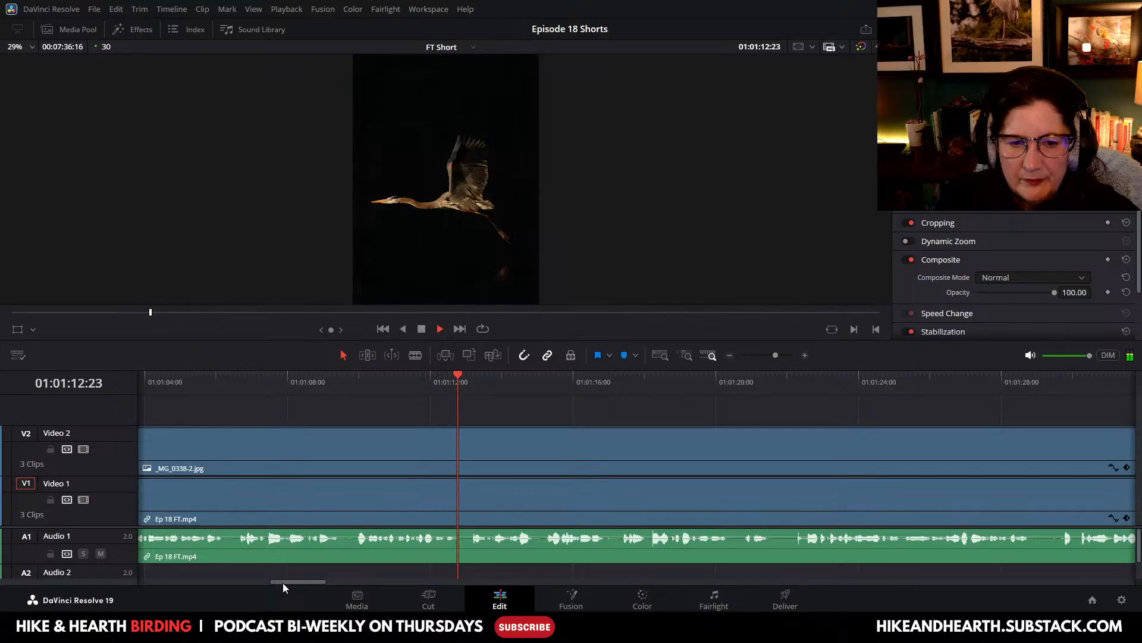
drag(283, 583, 287, 584)
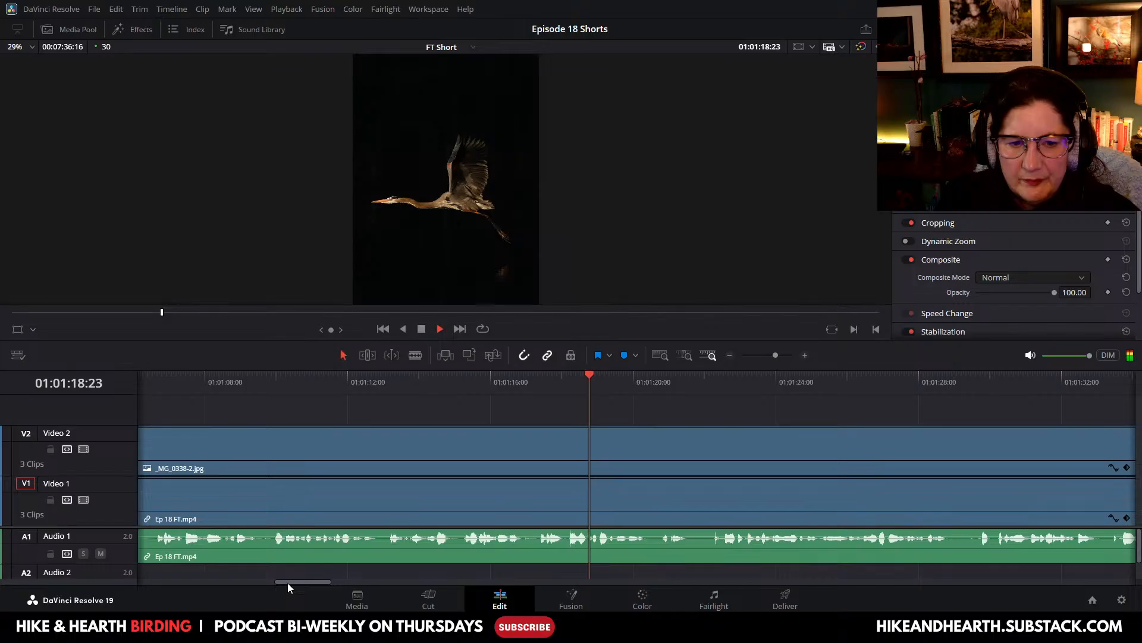
drag(287, 583, 298, 576)
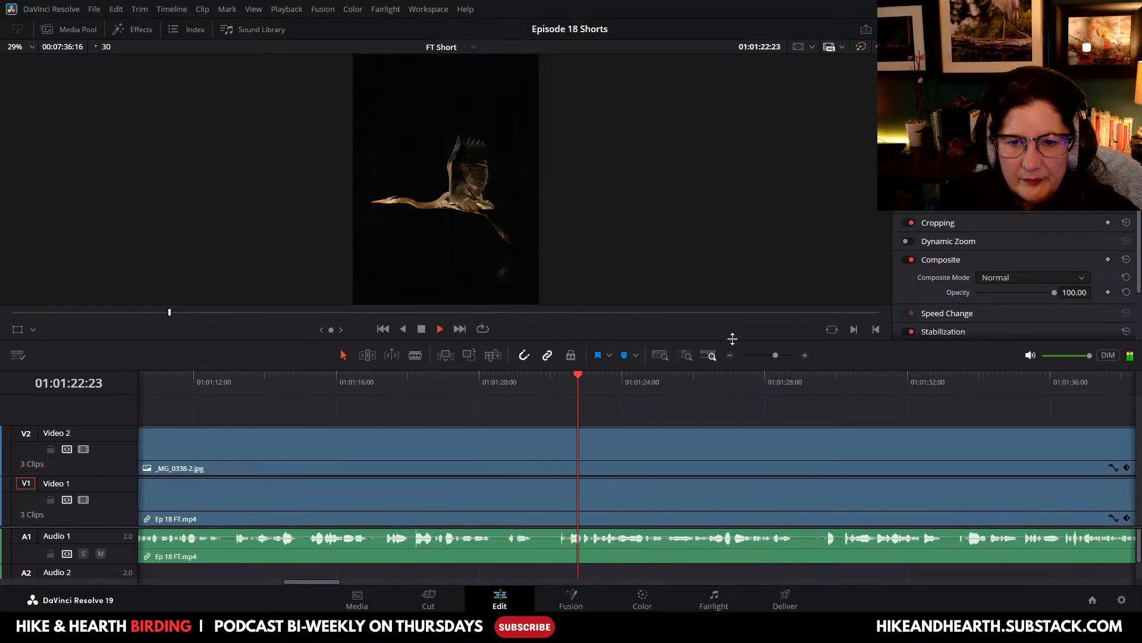
Step: Reduce the heights of the Video 1 and Video 2 tracks and stop playback at 01:01:35:07
drag(733, 339, 737, 388)
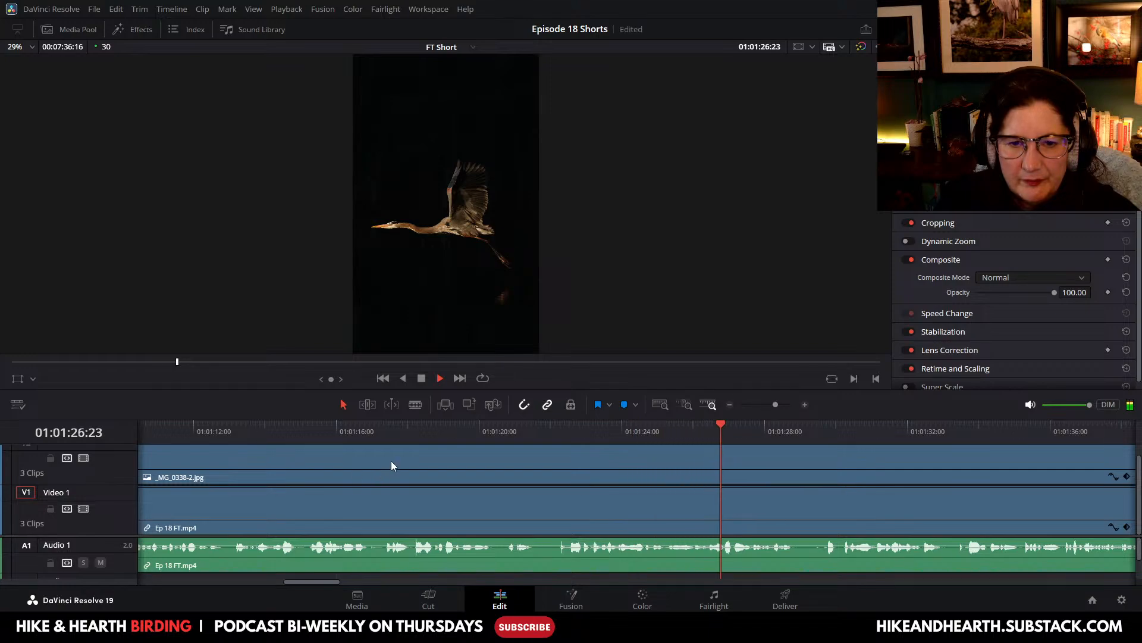
drag(530, 391, 537, 351)
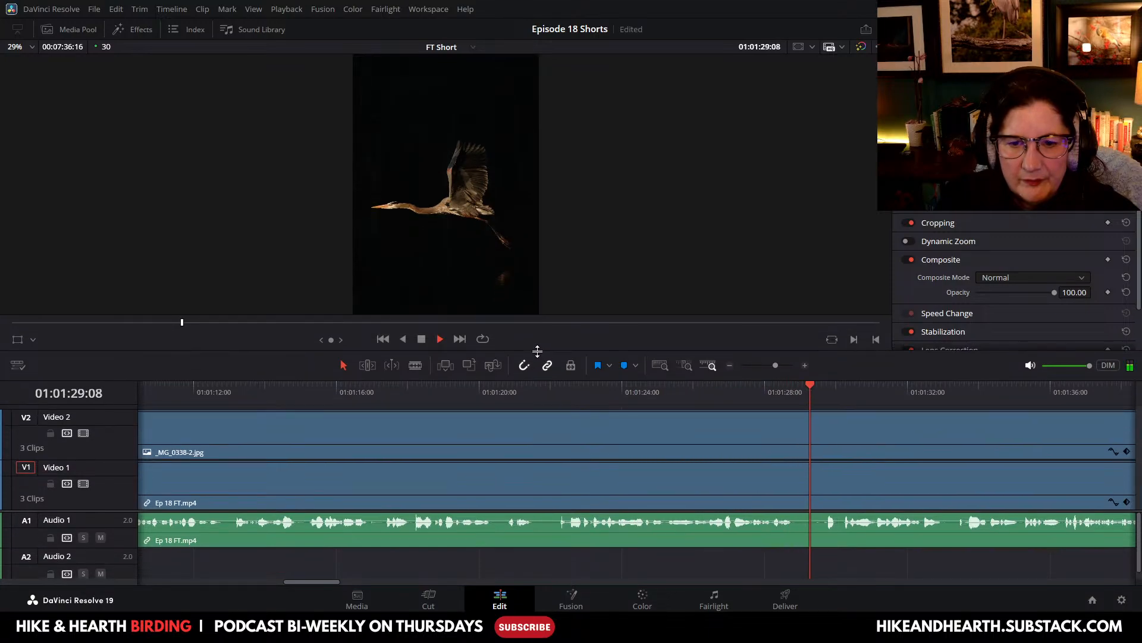
double_click(107, 415)
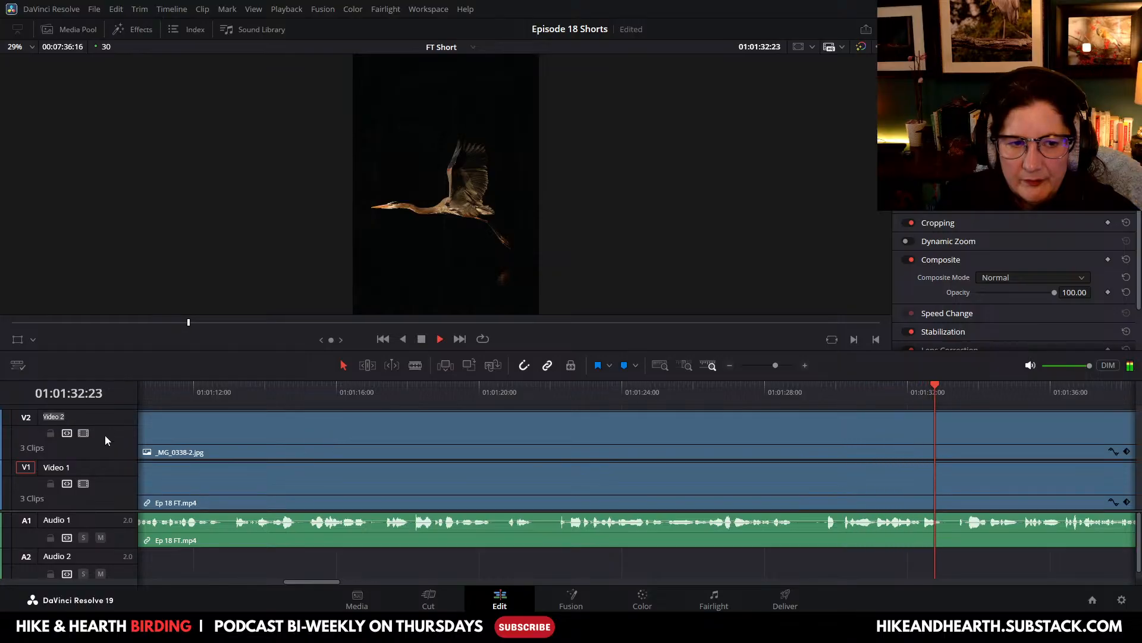
click(422, 342)
drag(121, 460, 119, 478)
drag(118, 428, 118, 446)
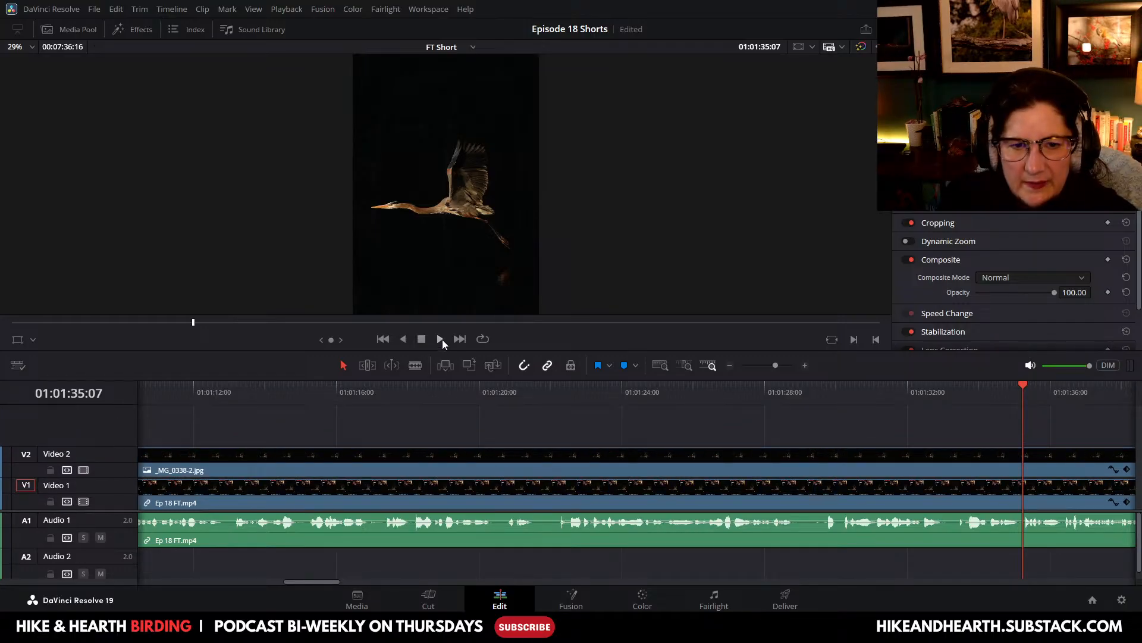
Step: Listen from 01:01:35:07 to 01:01:56:15 for a point to end the short, with the blade tool ready
click(441, 339)
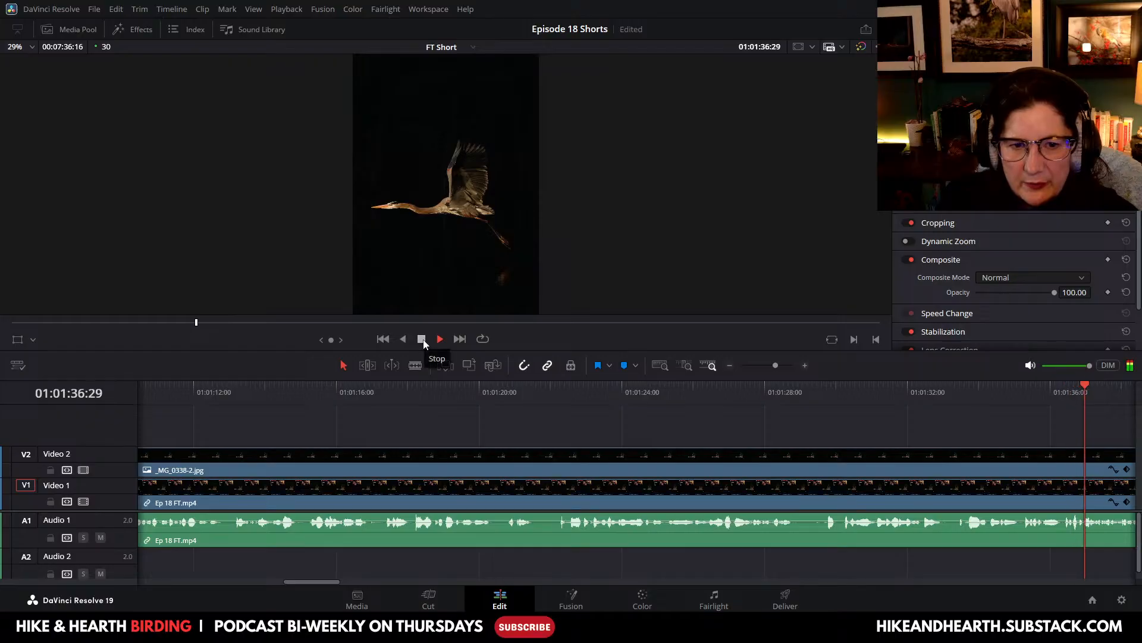
drag(532, 349, 530, 378)
click(415, 395)
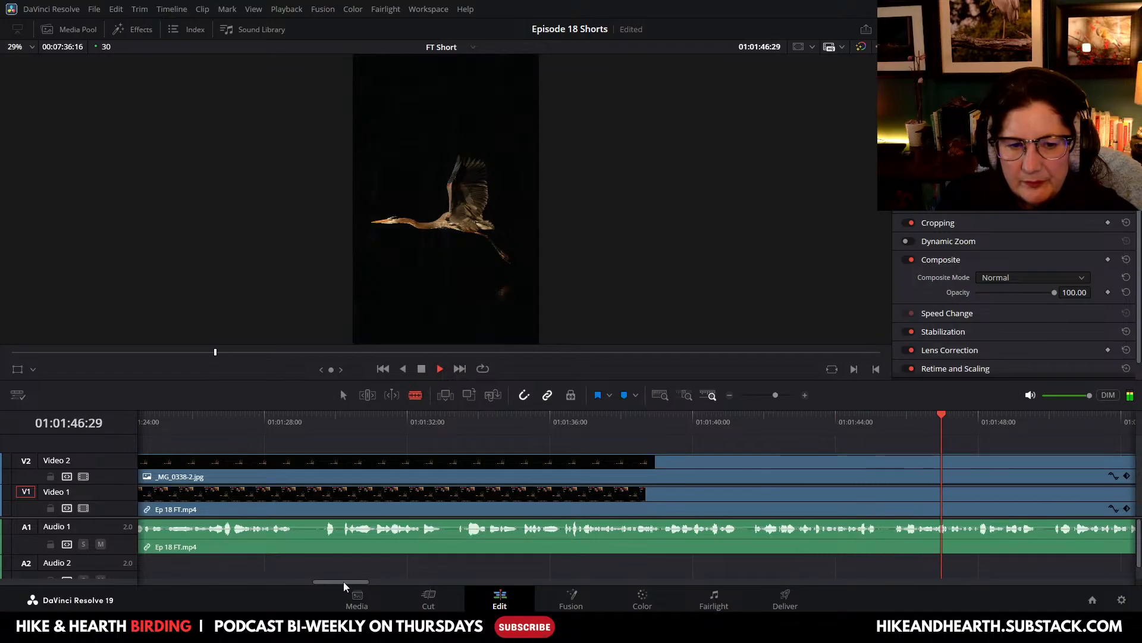
drag(344, 581, 363, 581)
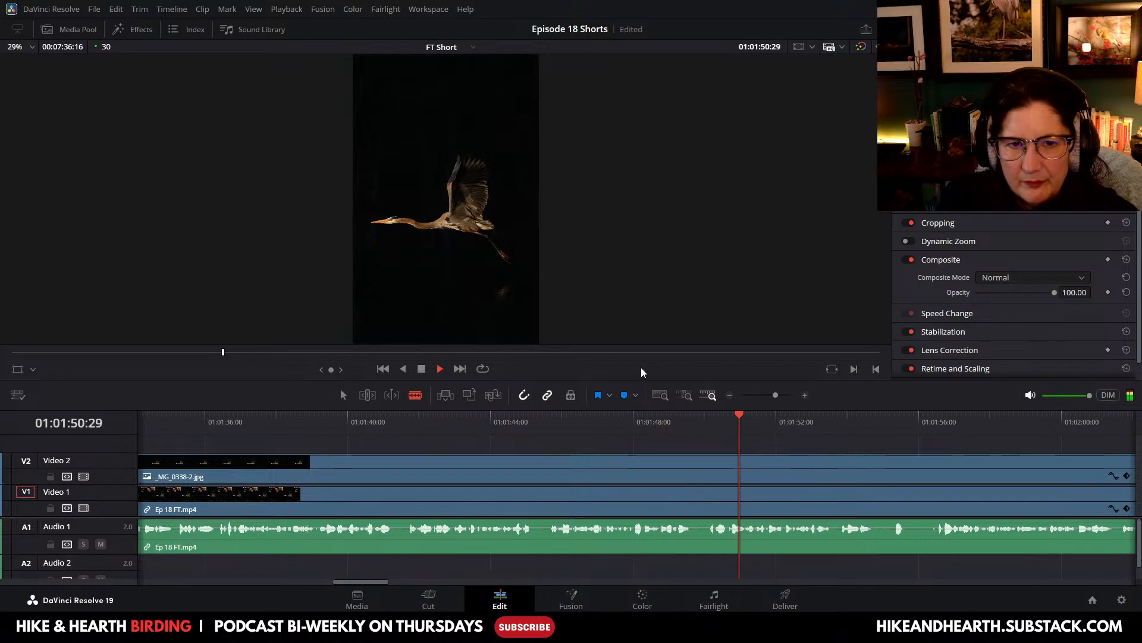
click(422, 369)
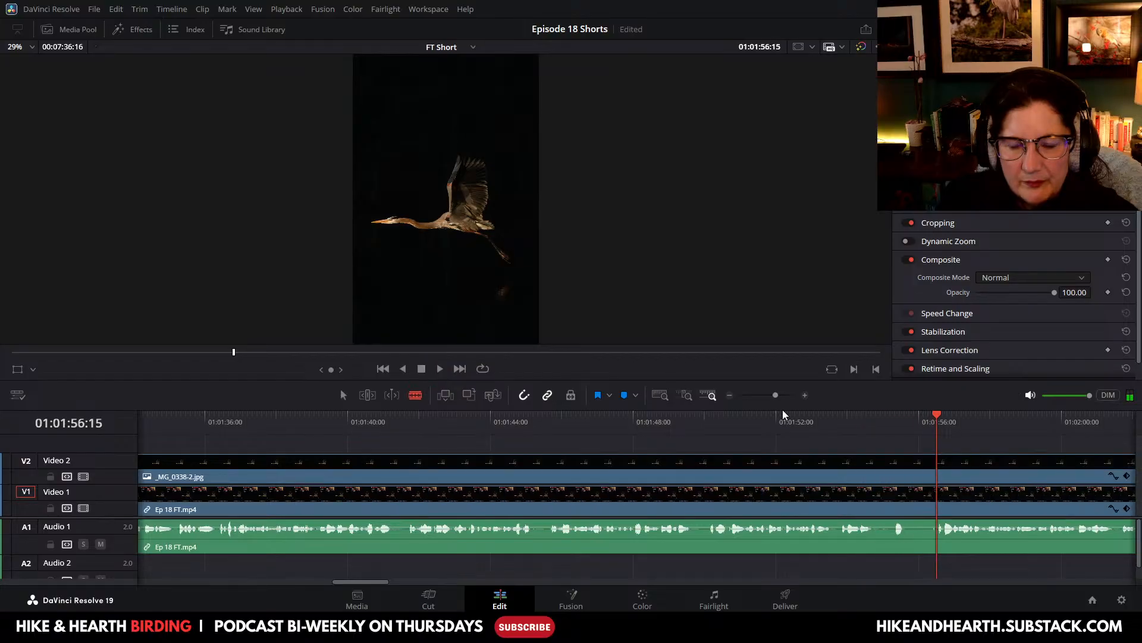
Step: Replay the passage from 01:01:45:16 to 01:01:51:16 to pinpoint the closing pause in the speech
drag(933, 421, 551, 457)
click(440, 369)
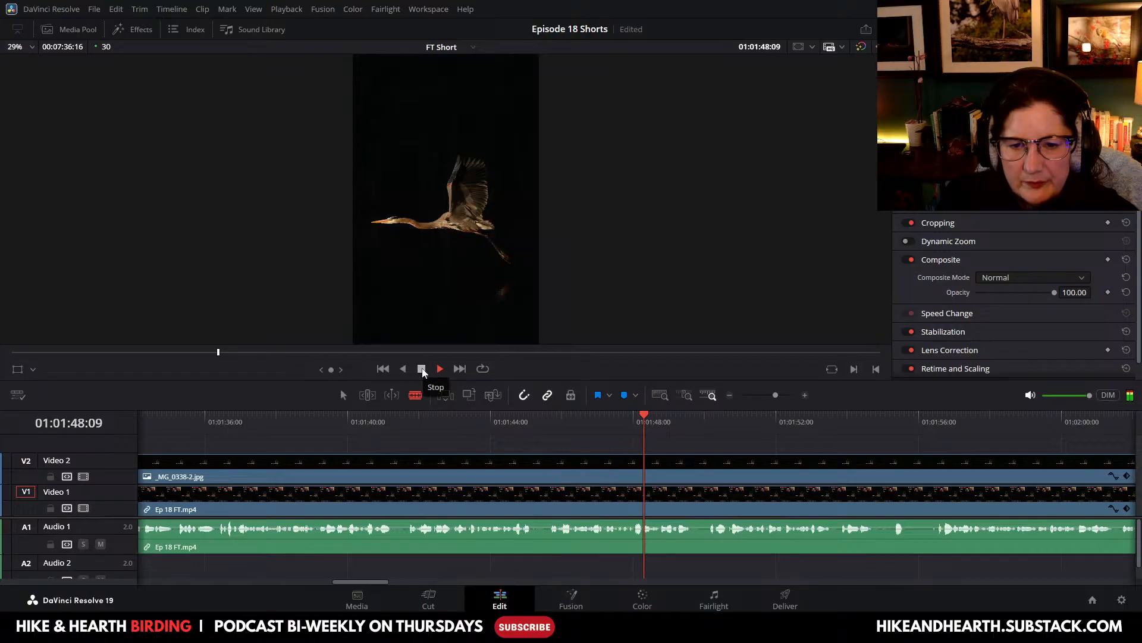
click(422, 369)
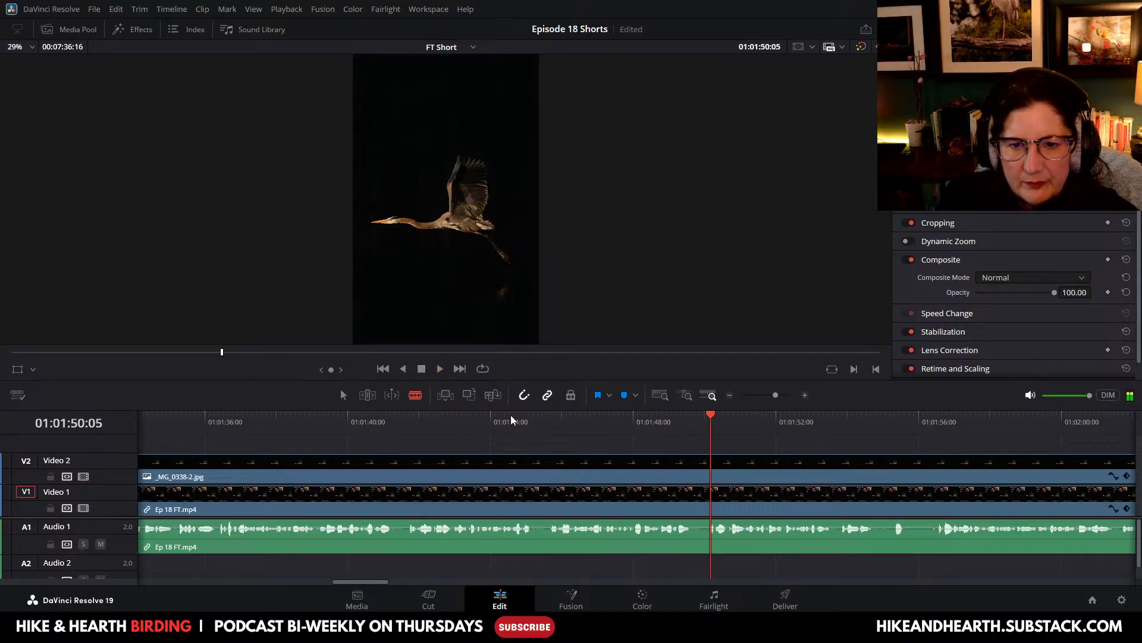
drag(709, 419, 545, 453)
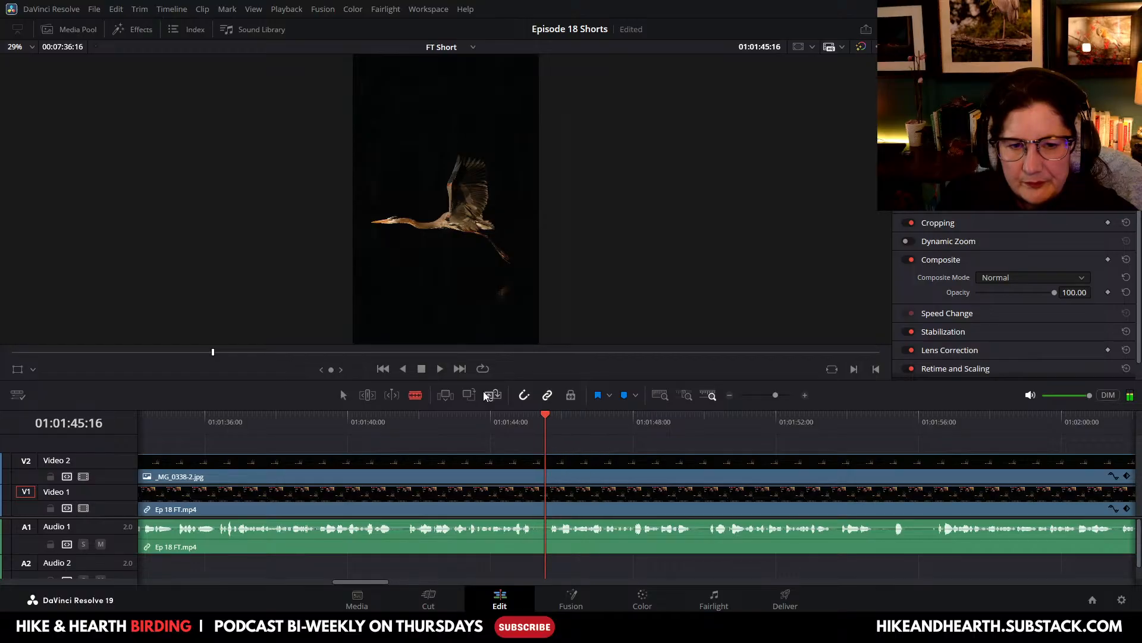
click(440, 369)
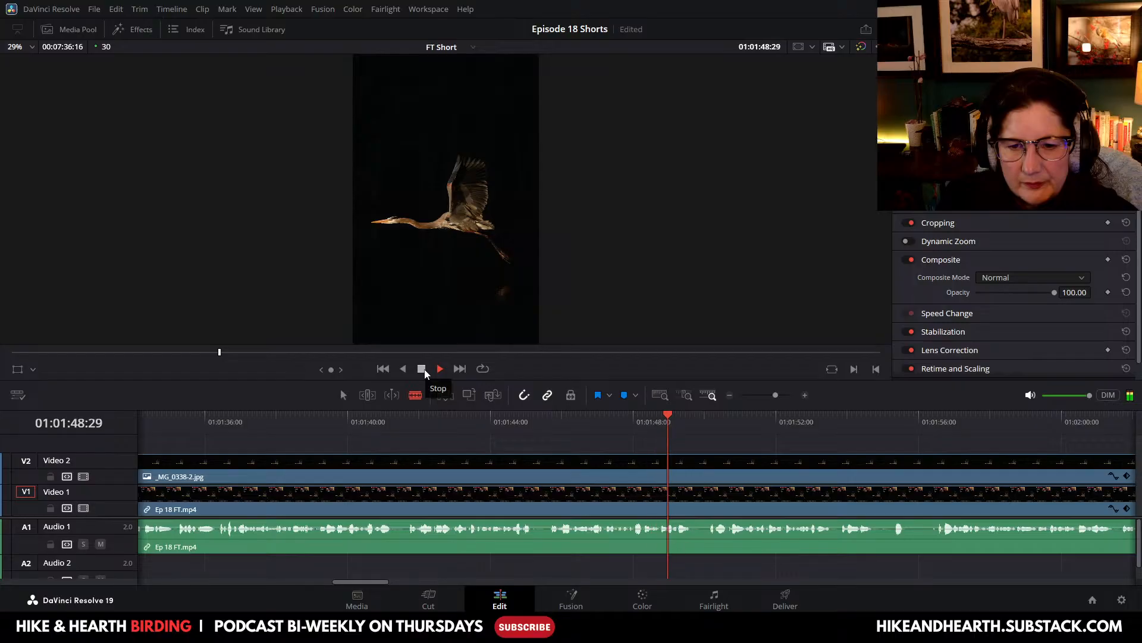
click(422, 369)
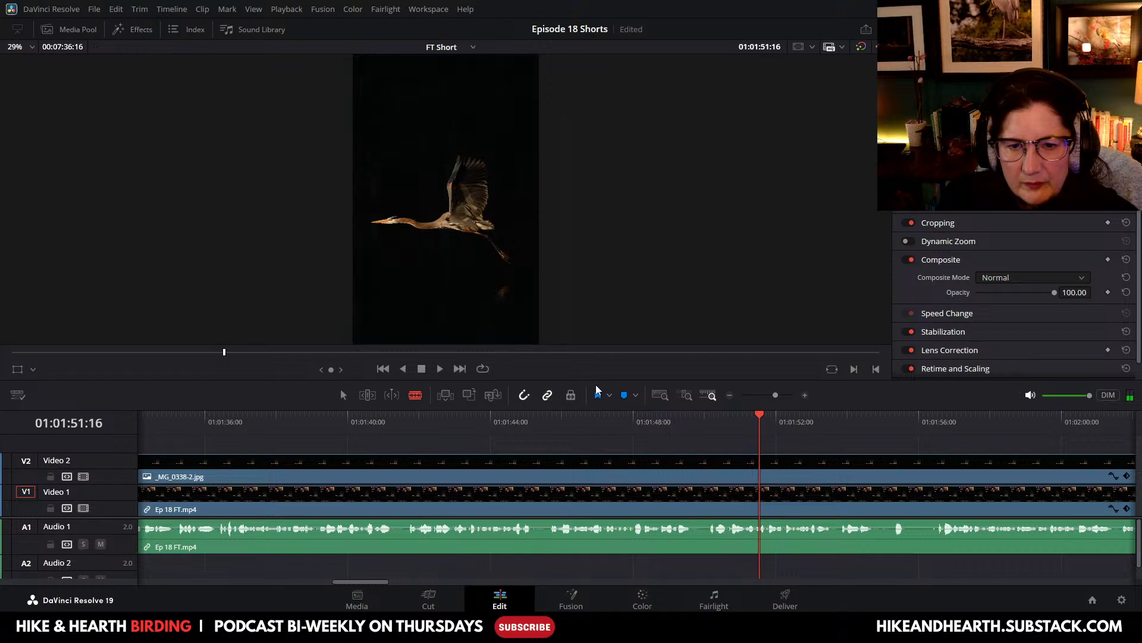
Step: Recheck the audio from 01:01:50:00 and split Ep 18 FT.mp4 and _MG_0338-2.jpg at about 01:01:51
drag(596, 381, 595, 322)
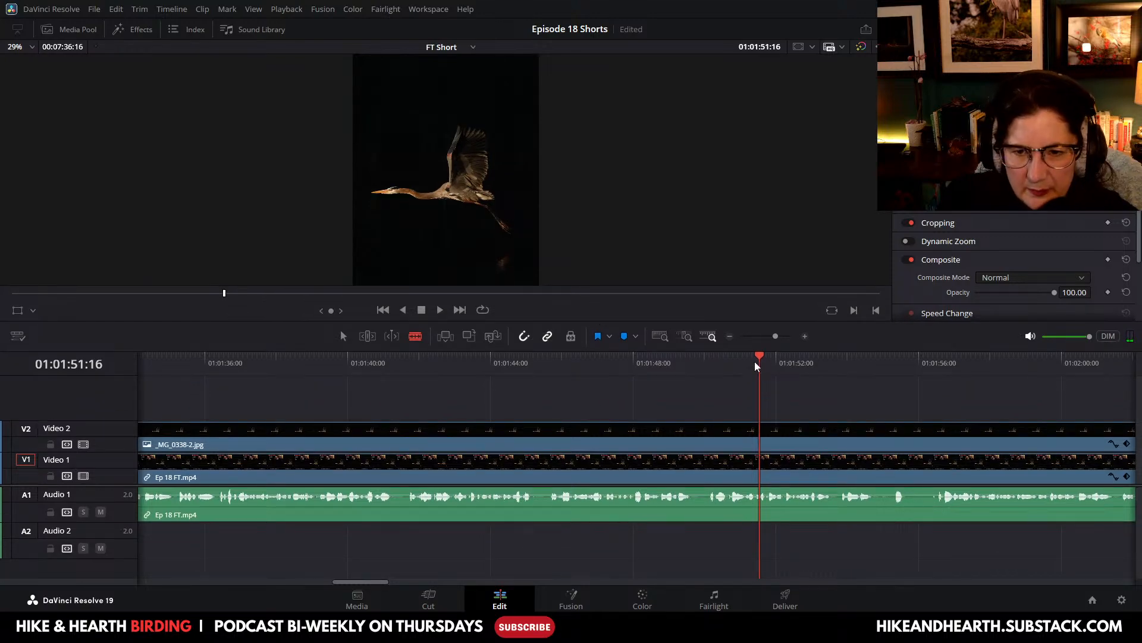
click(756, 360)
drag(757, 361, 705, 377)
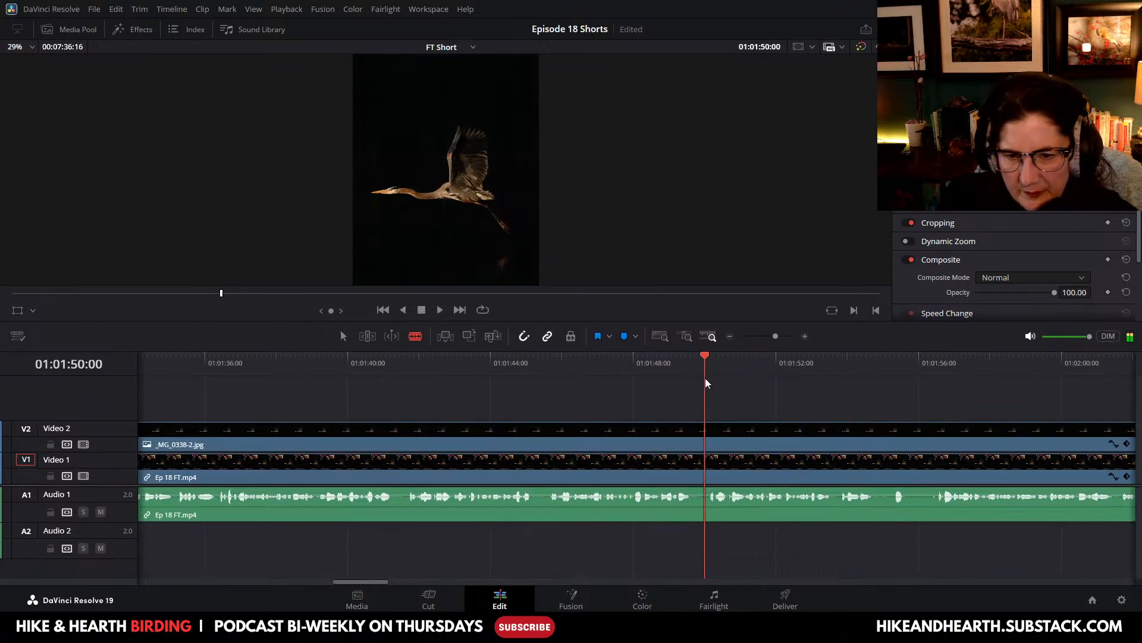
click(441, 310)
click(423, 310)
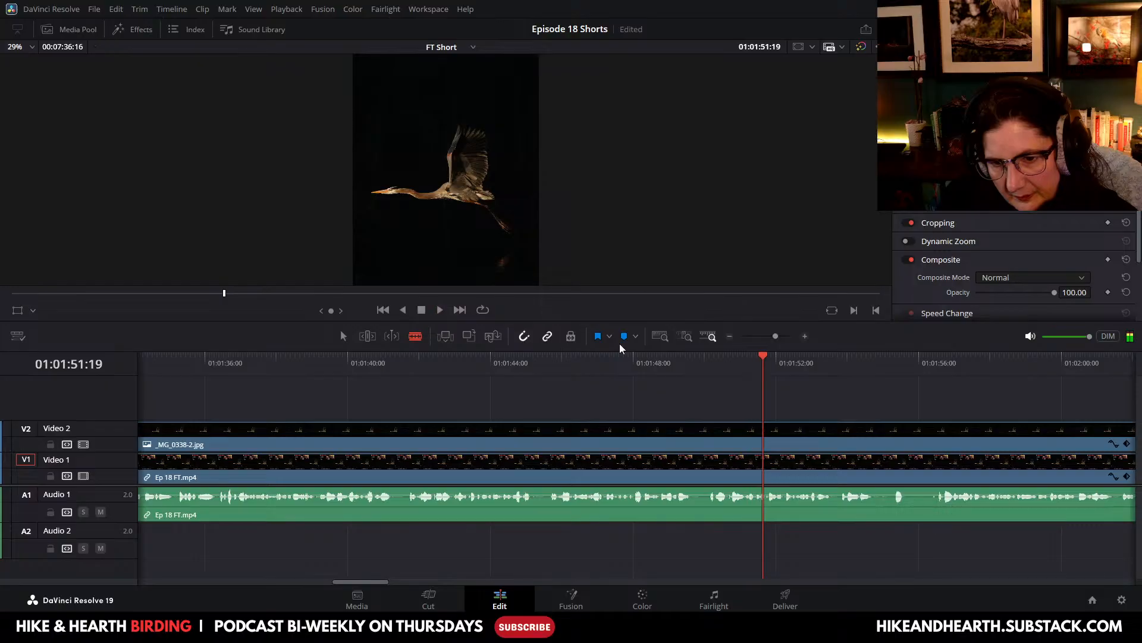
click(745, 476)
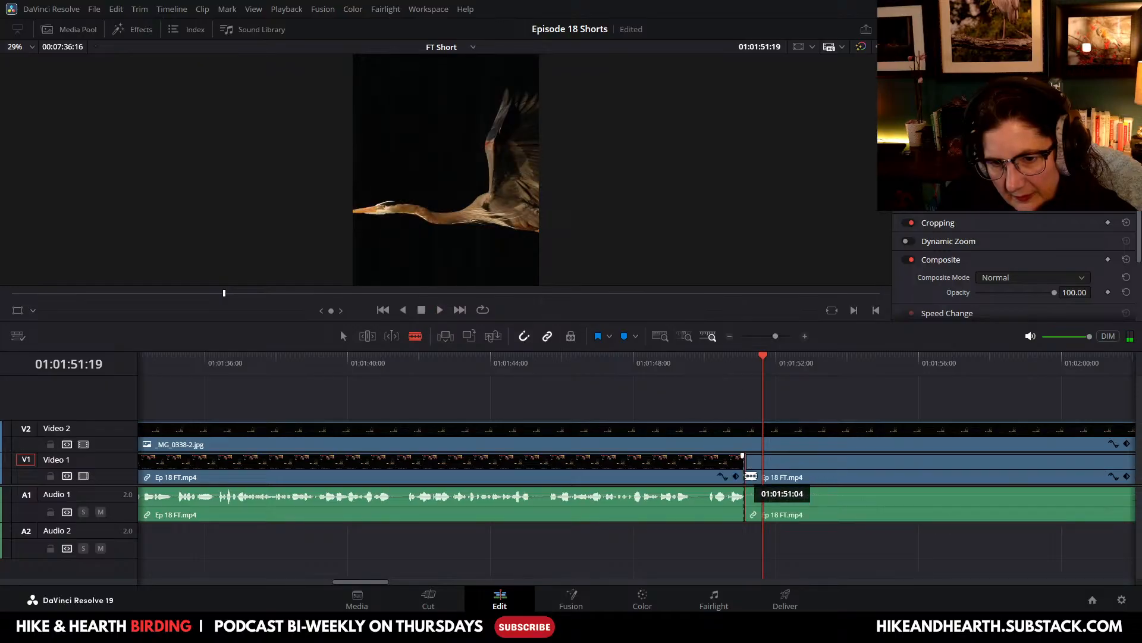
click(745, 444)
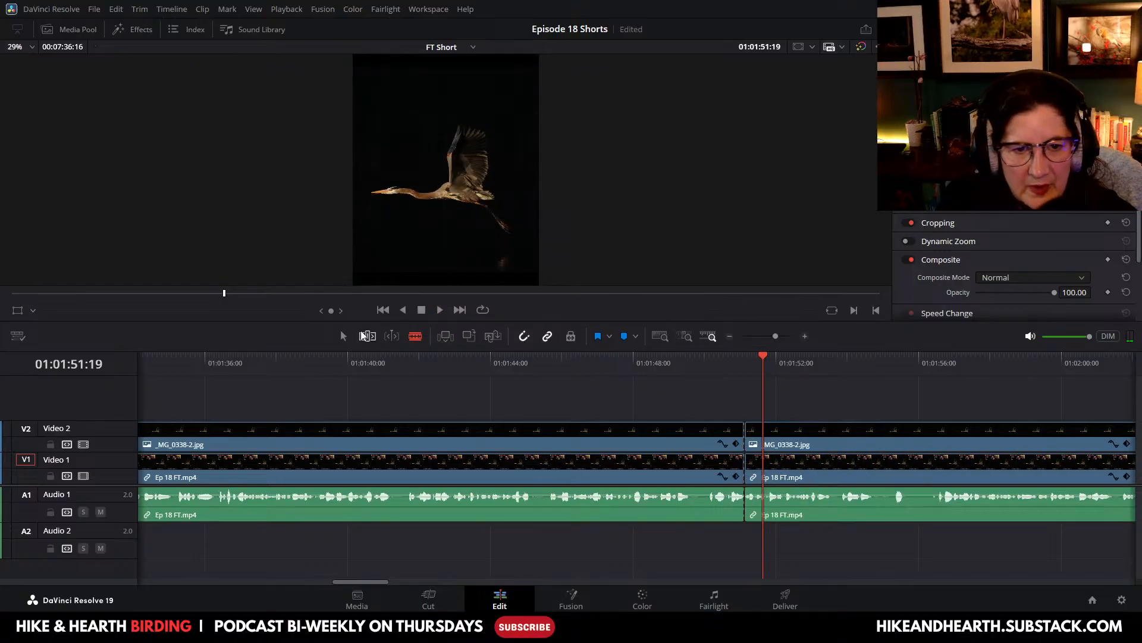
Step: Delete the Ep 18 FT.mp4 and _MG_0338-2.jpg segments after the final cut and park the playhead at 01:01:51:04
click(345, 337)
click(842, 445)
right_click(837, 473)
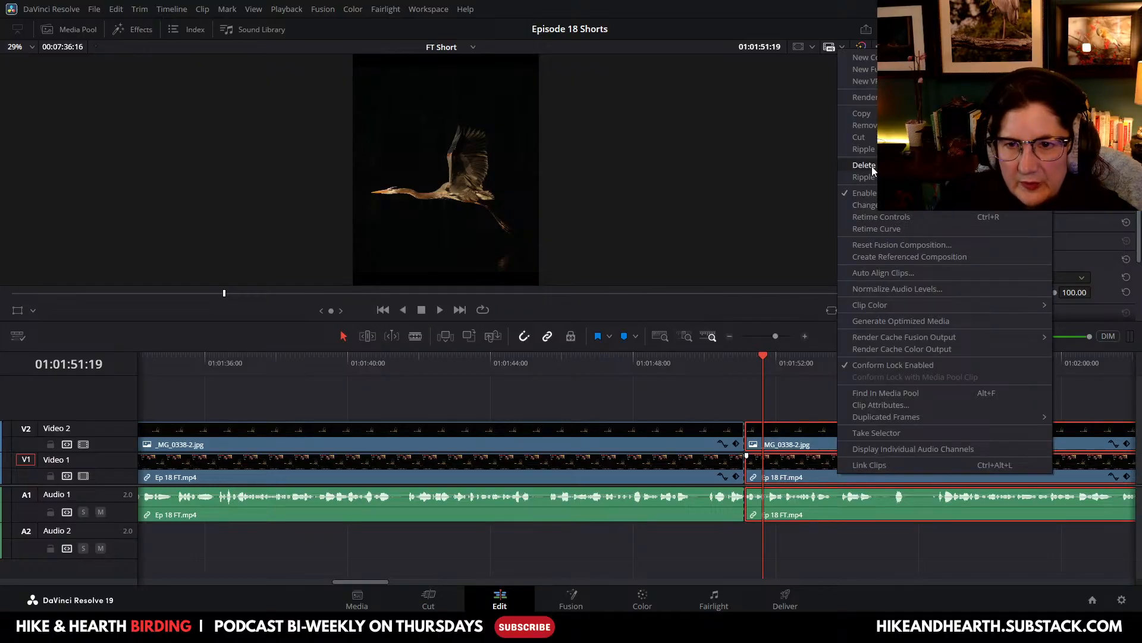
click(870, 166)
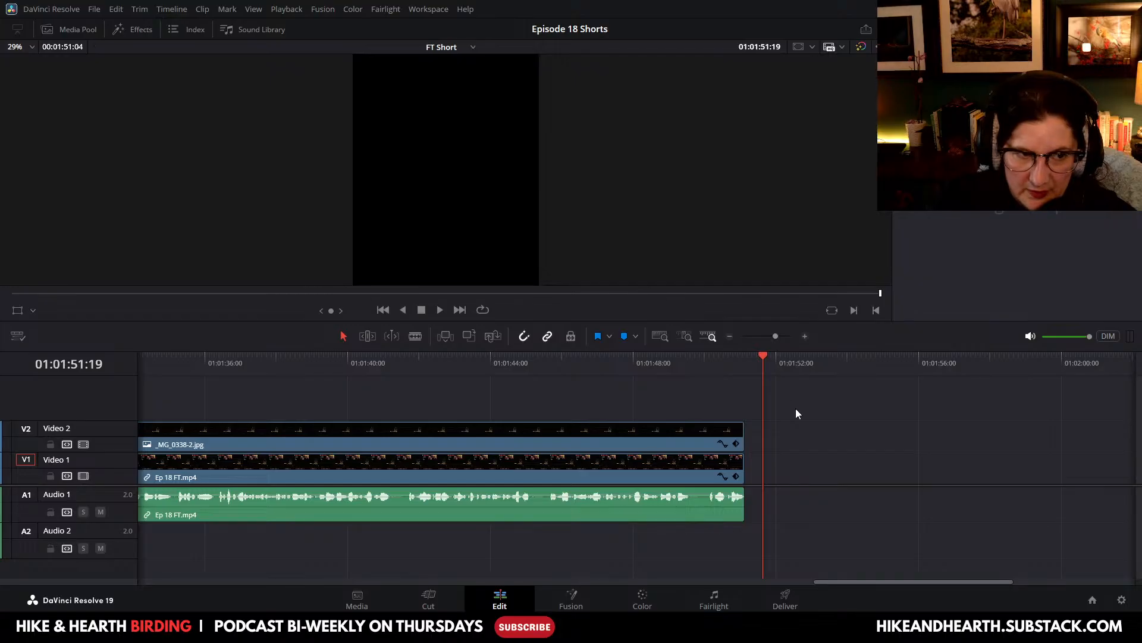
drag(761, 359, 745, 364)
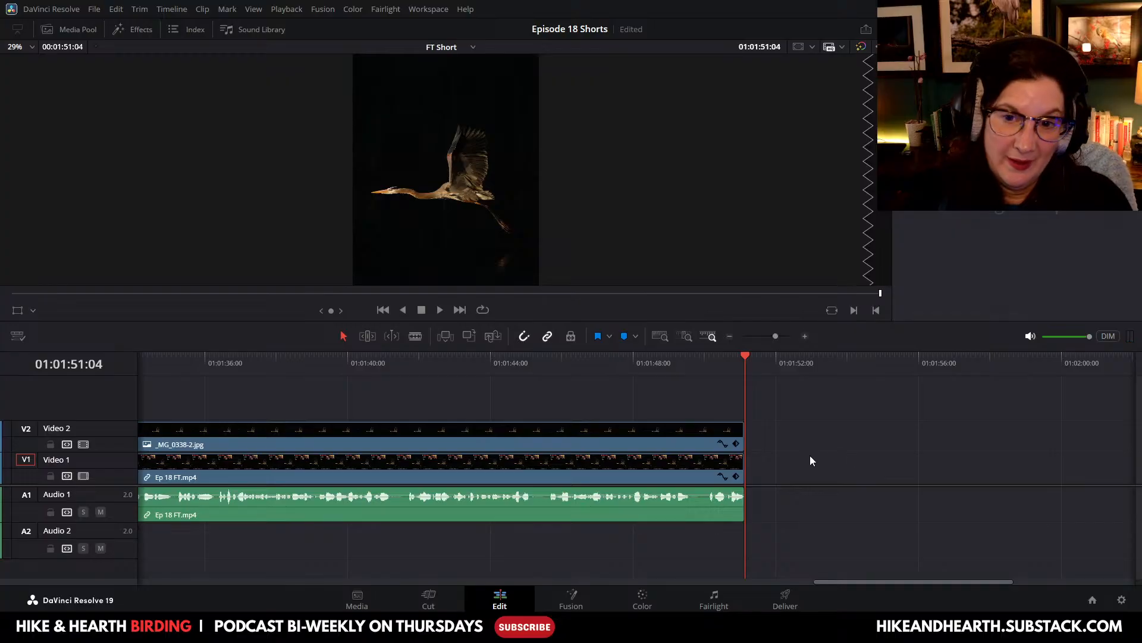
Step: Return the playhead to 01:00:00:00 and ripple delete the short opening segments of _MG_0338-2.jpg and Ep 18 FT.mp4
drag(747, 356, 165, 394)
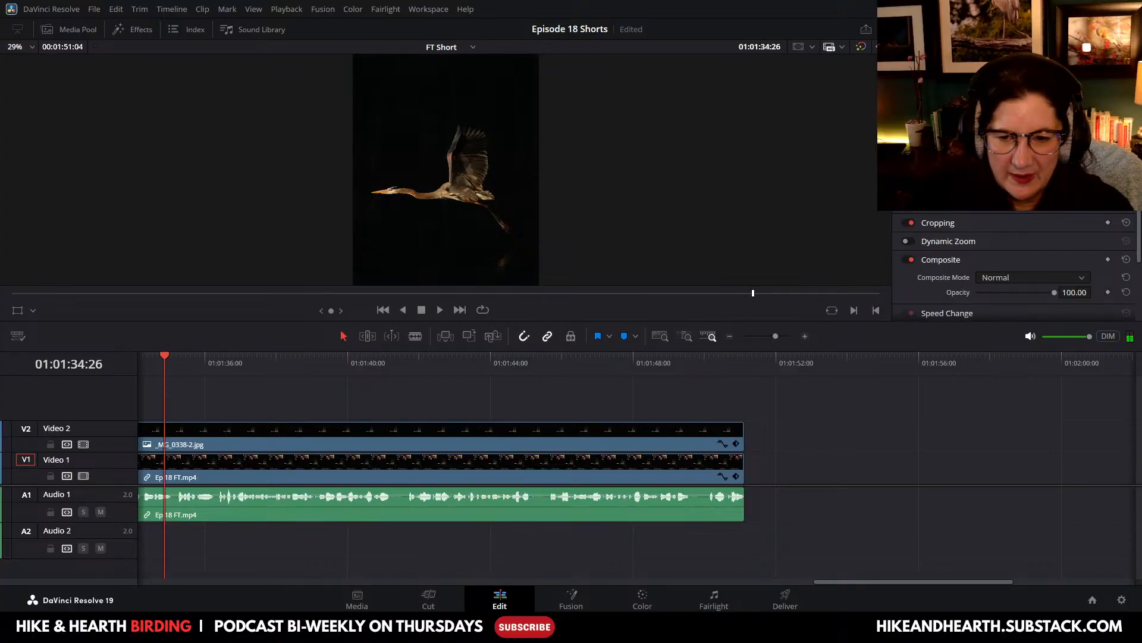
drag(862, 580, 717, 587)
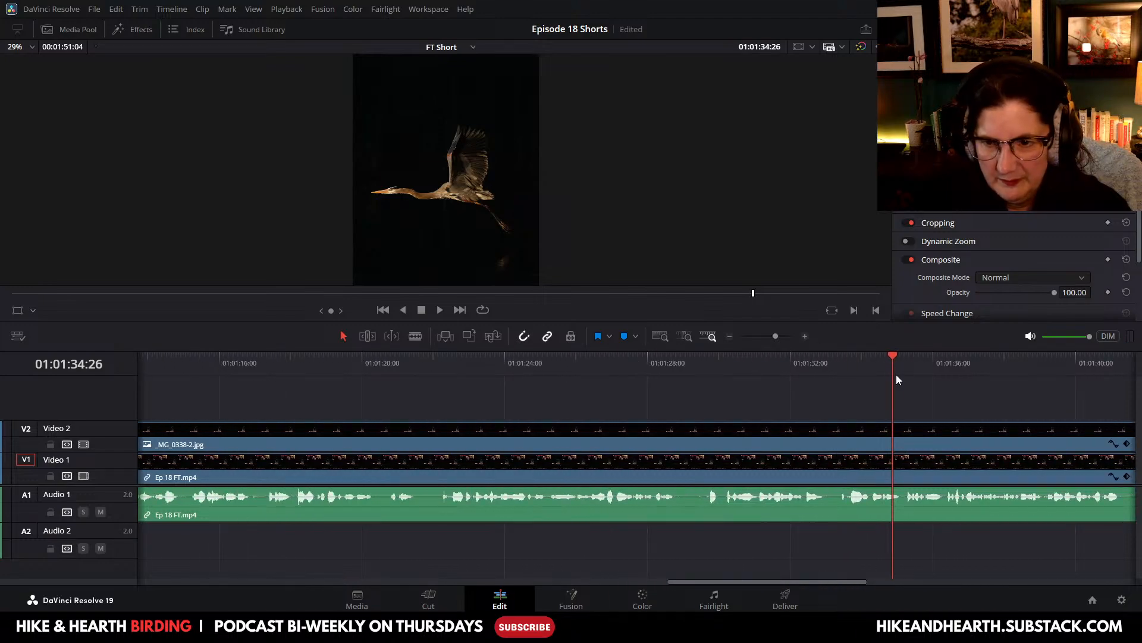
drag(893, 356, 492, 399)
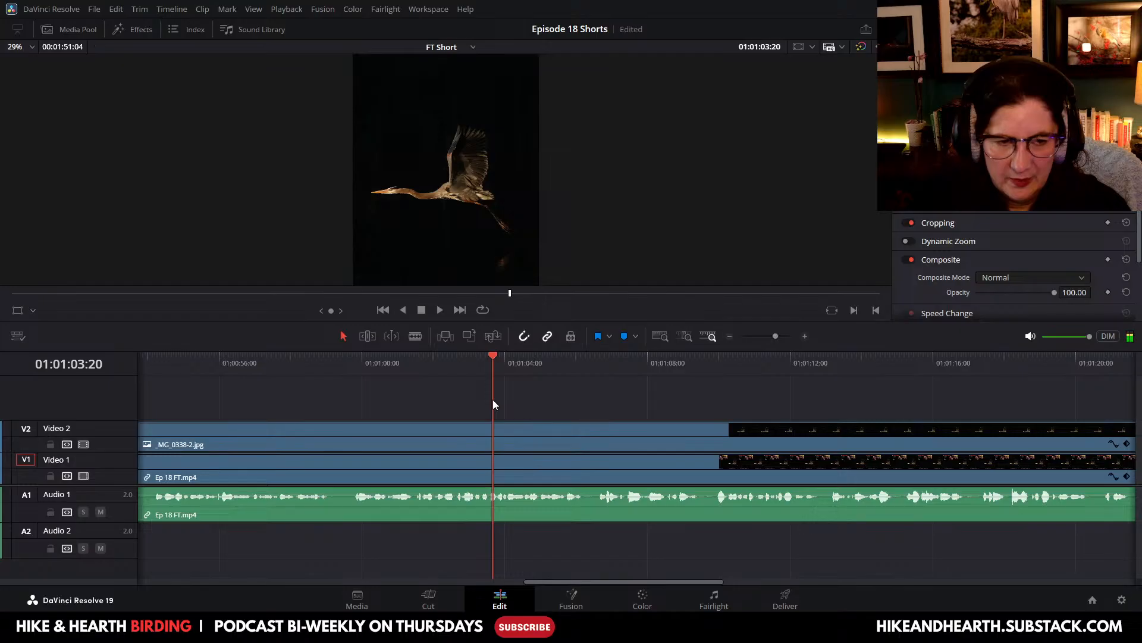
drag(578, 582, 474, 588)
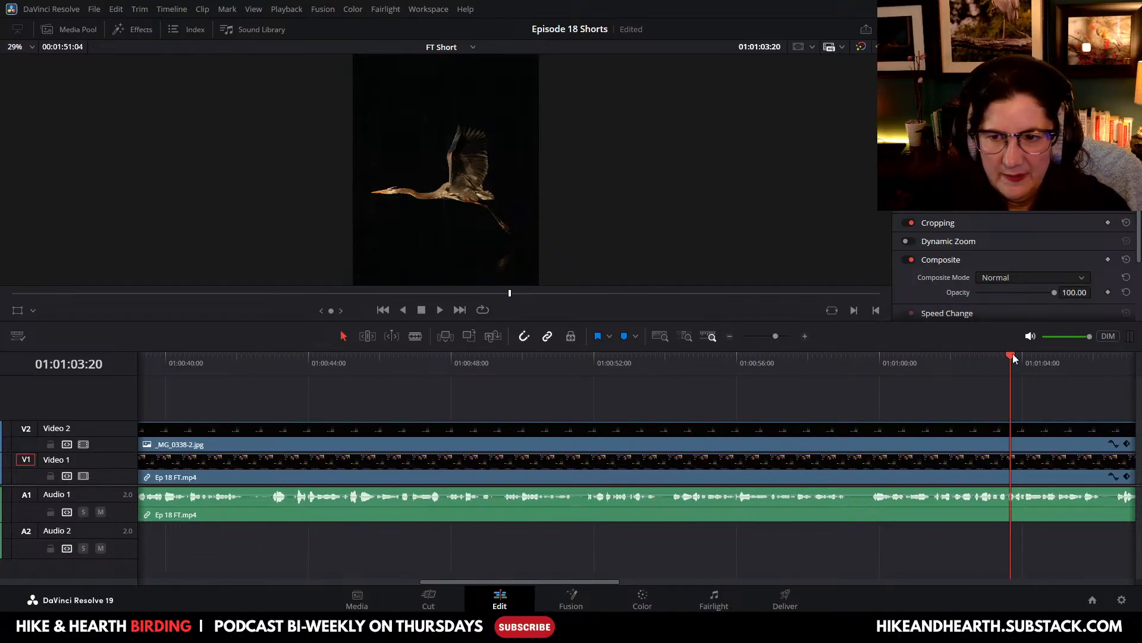
drag(1011, 362, 57, 404)
drag(320, 416, 327, 474)
right_click(326, 475)
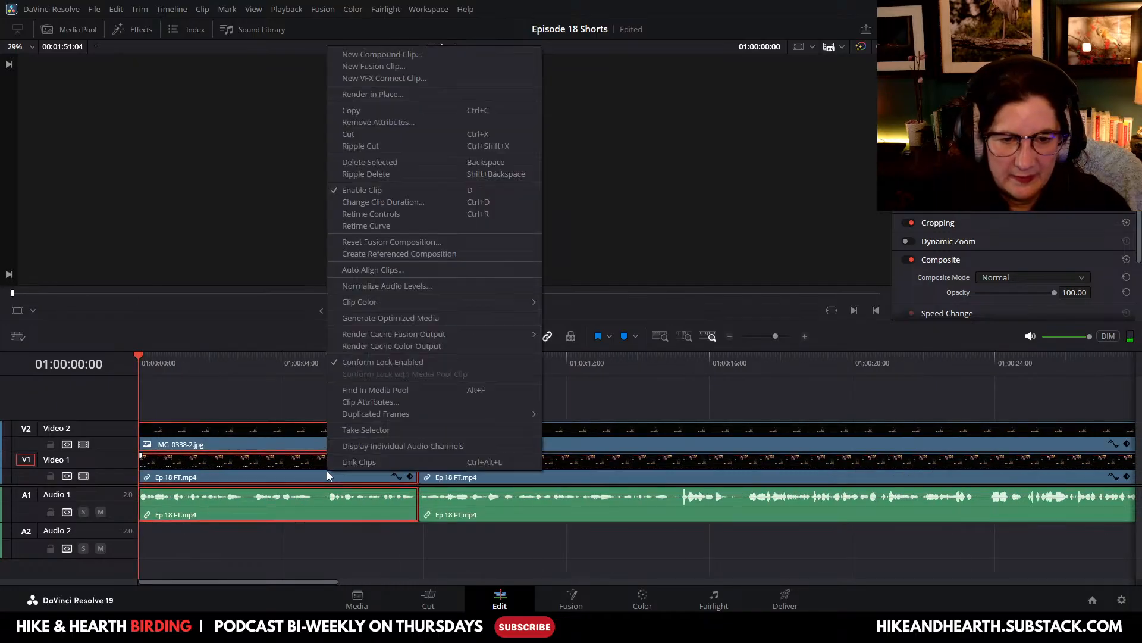
click(374, 174)
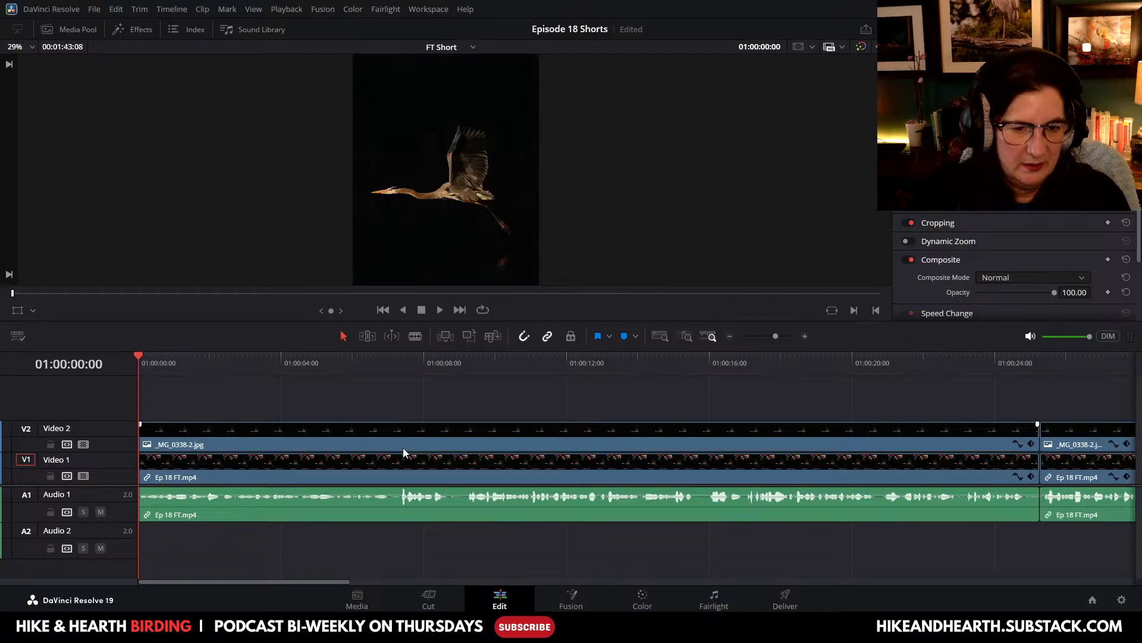
Step: Listen from the start to 01:00:10:23, split both clips at about 01:00:09, and ripple delete the portion before the cut
click(437, 312)
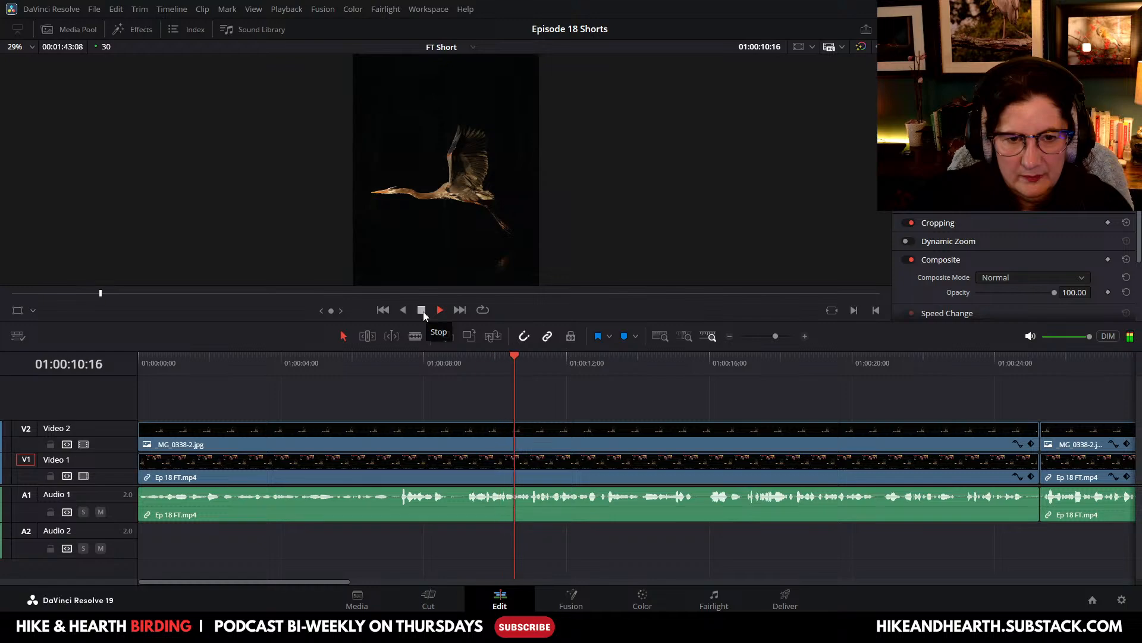
click(422, 310)
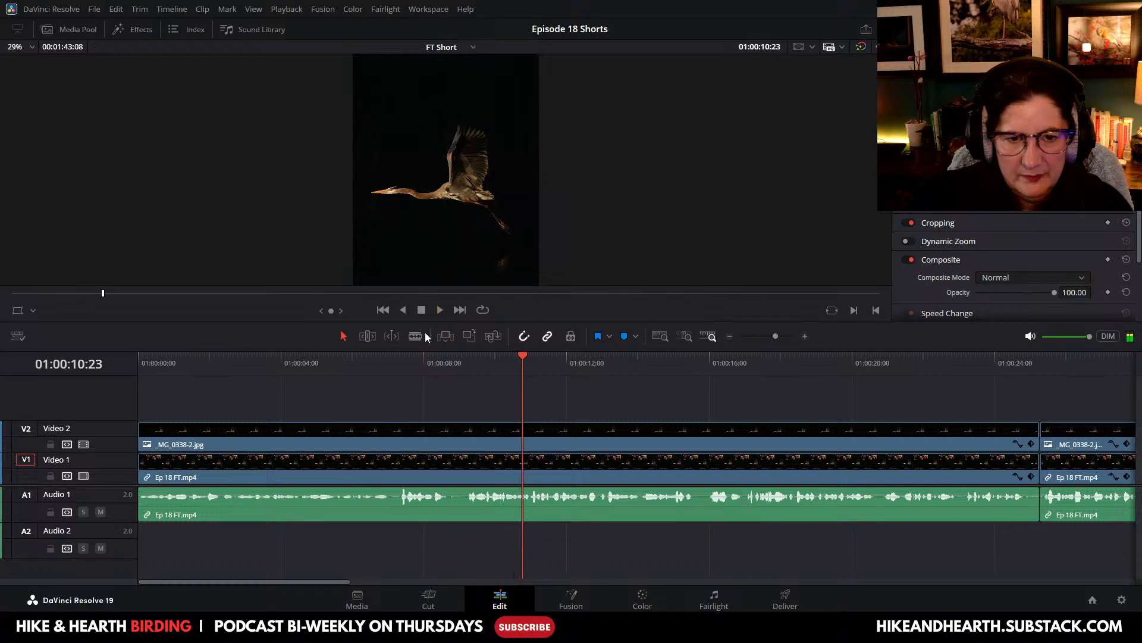
click(465, 447)
click(343, 337)
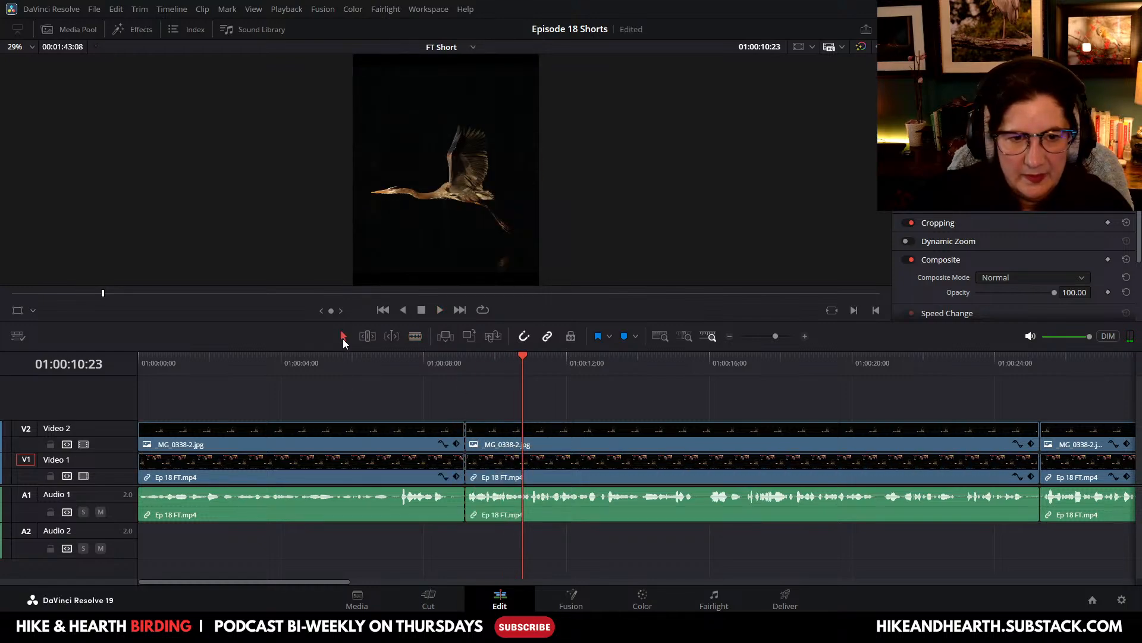
click(356, 433)
ctrl+click(363, 476)
right_click(363, 476)
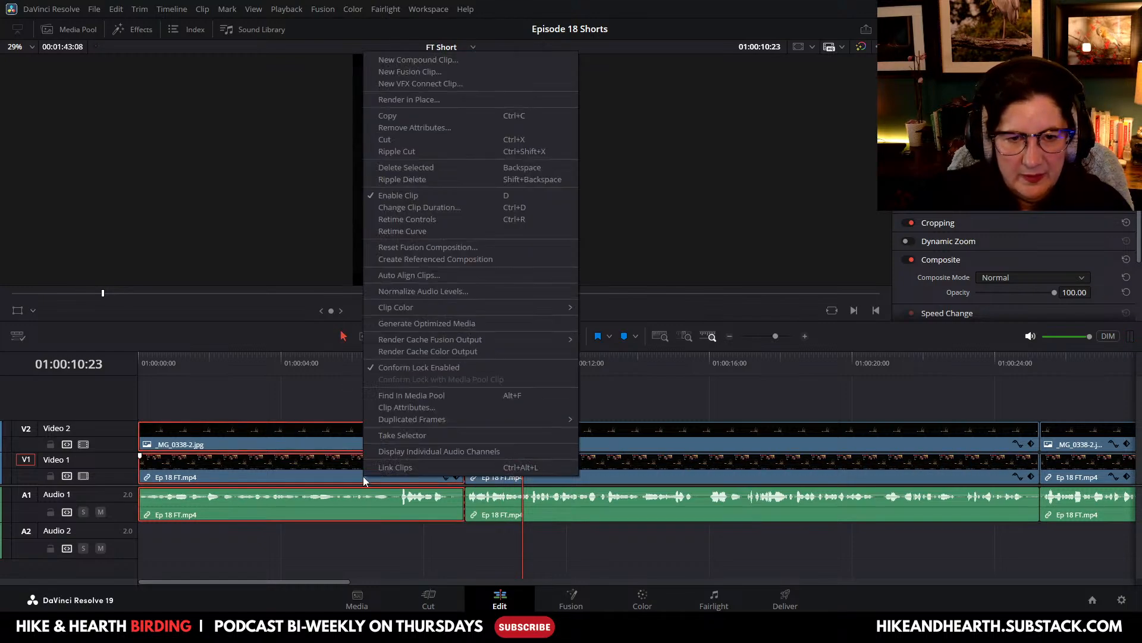
click(393, 179)
Step: Listen from 01:00:00:00 to 01:00:31:26 and split the photo and Ep 18 FT.mp4 at about 01:00:25
drag(194, 361, 134, 372)
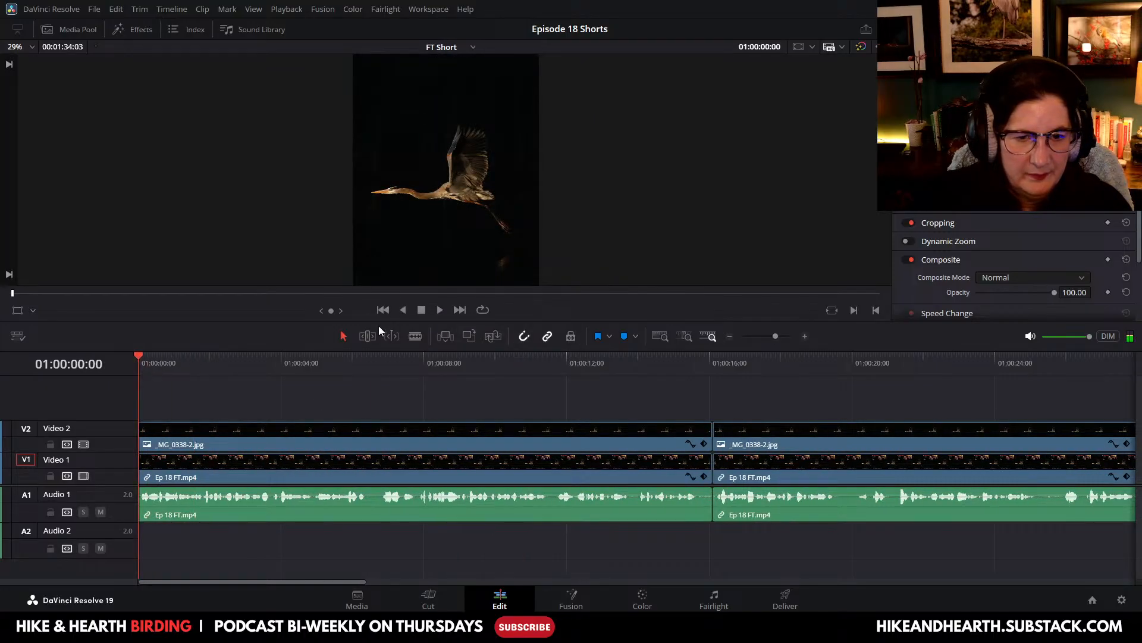
click(442, 309)
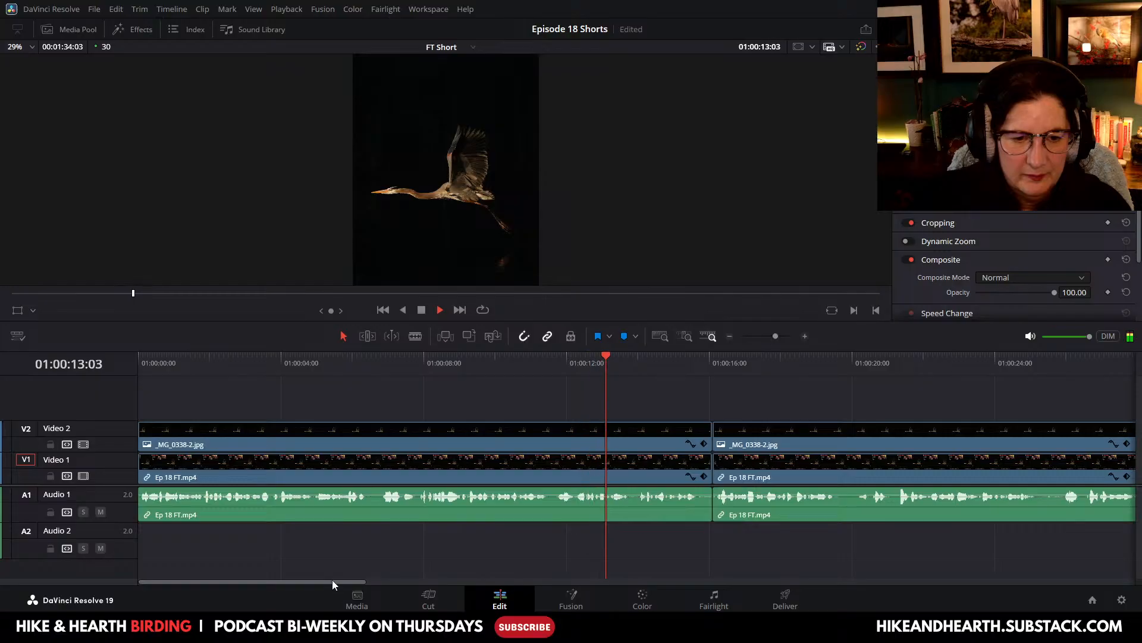
drag(332, 579, 436, 587)
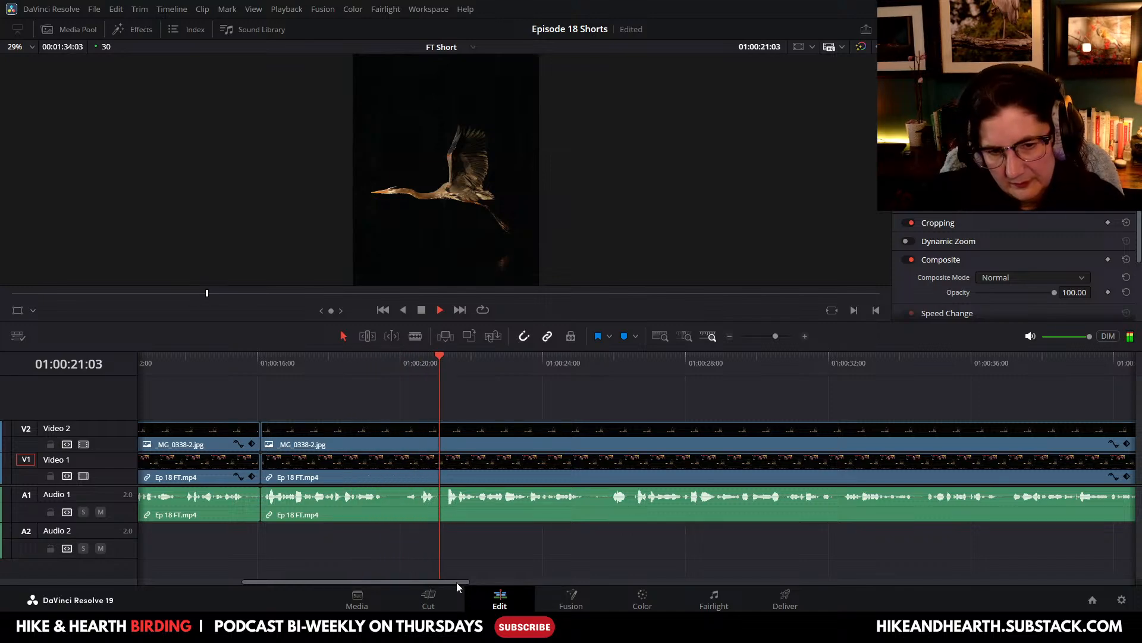
drag(455, 582, 489, 582)
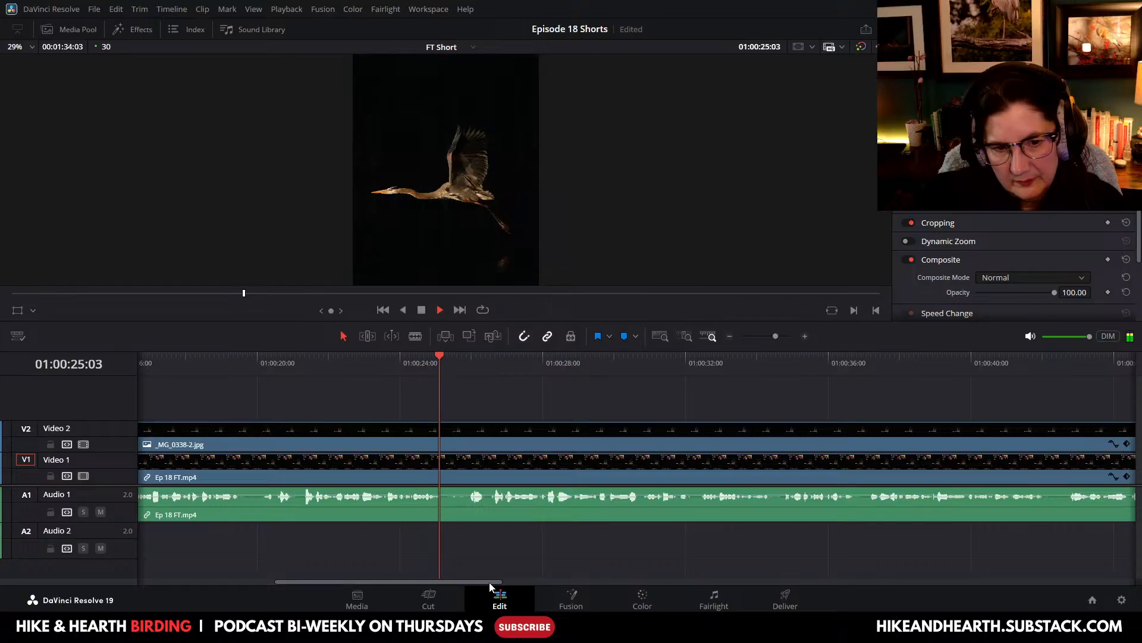
click(422, 310)
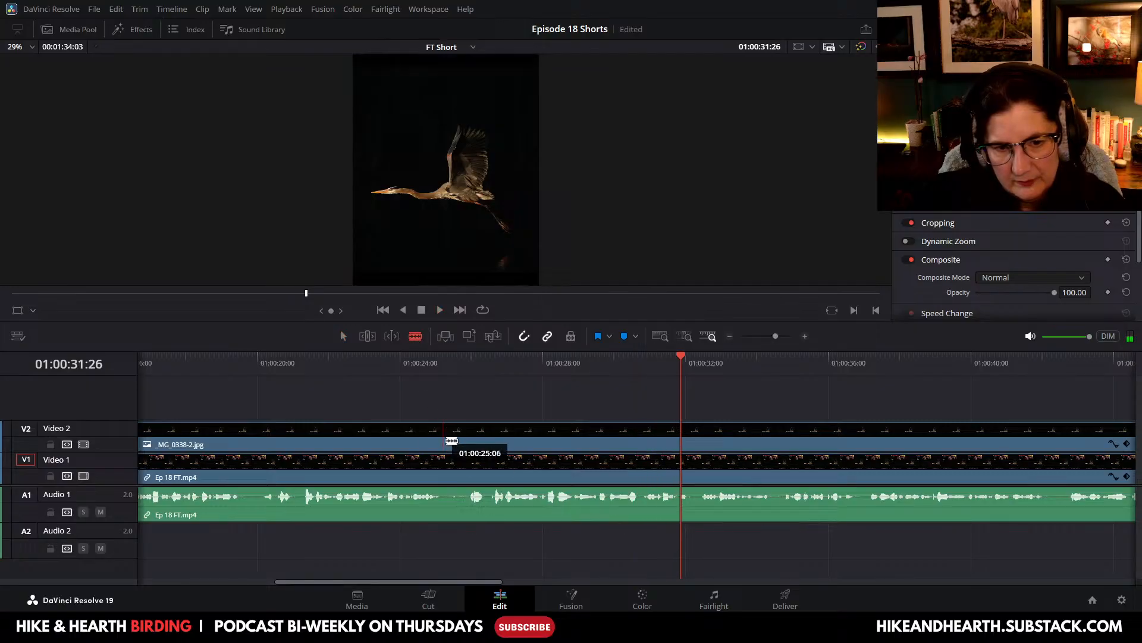
click(445, 475)
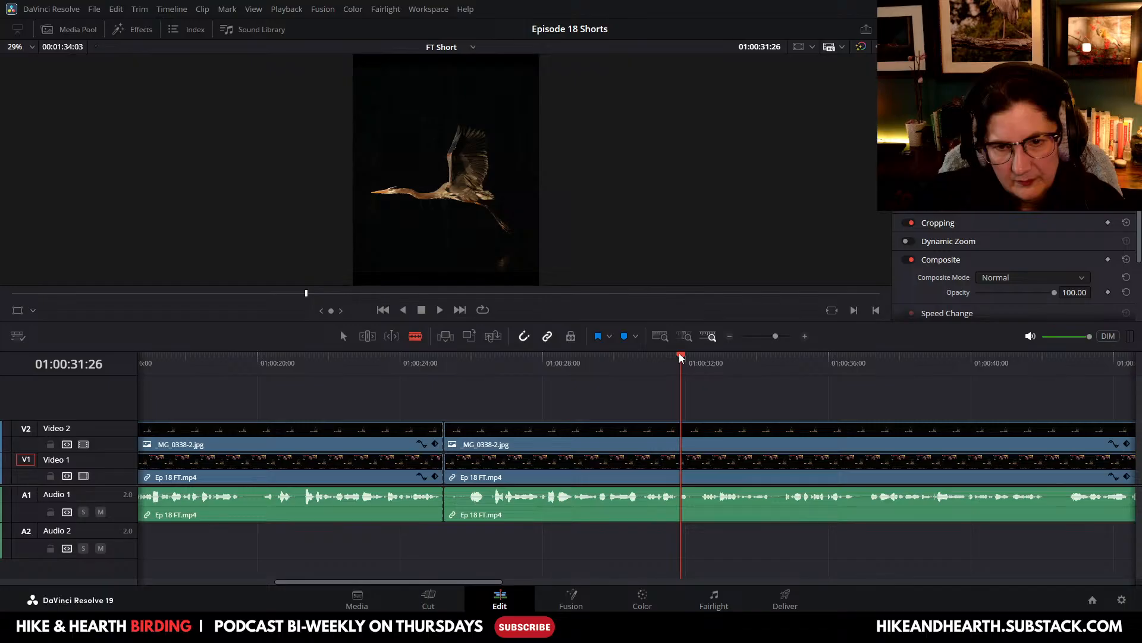
Step: Replay the audio from 01:00:30:22 to 01:00:32:23 and split both clips just before 01:00:31
drag(682, 357, 642, 366)
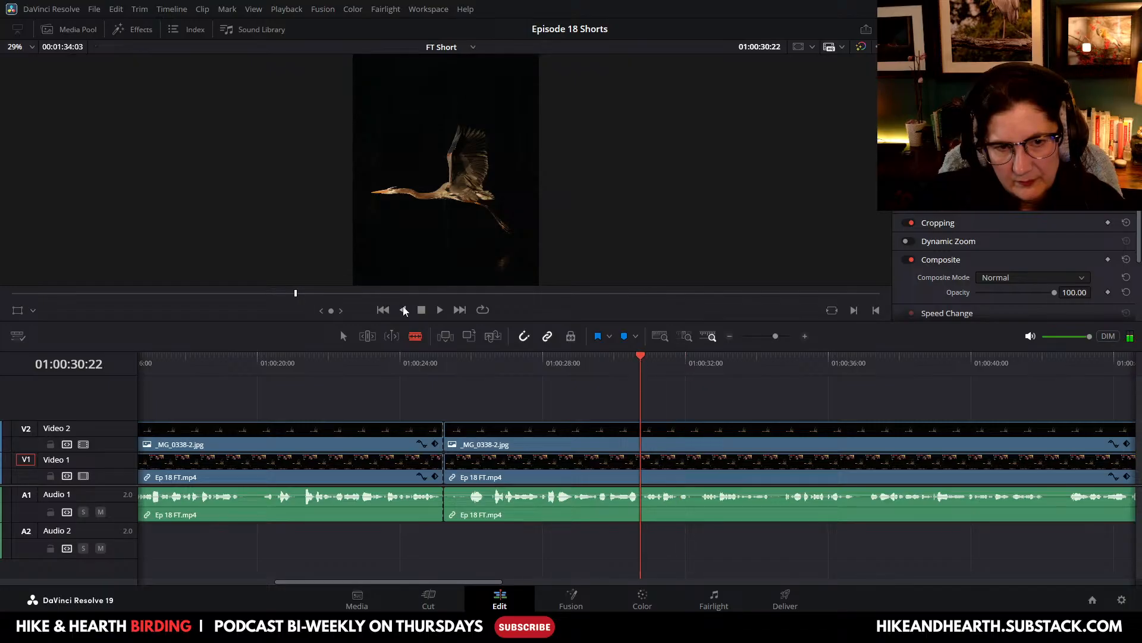
click(441, 311)
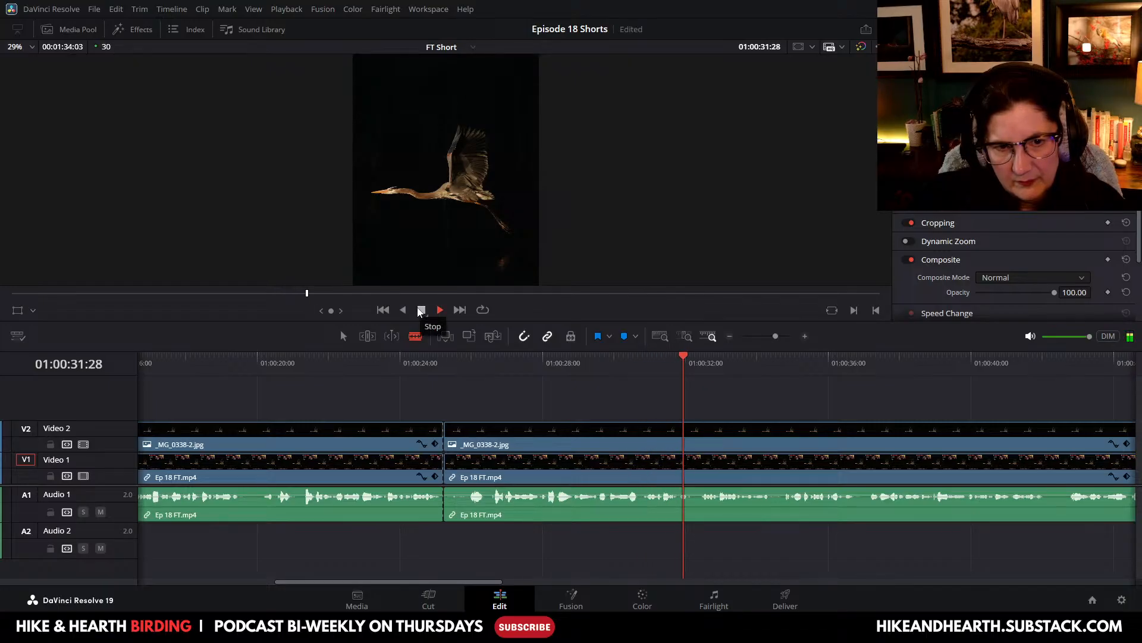
click(420, 310)
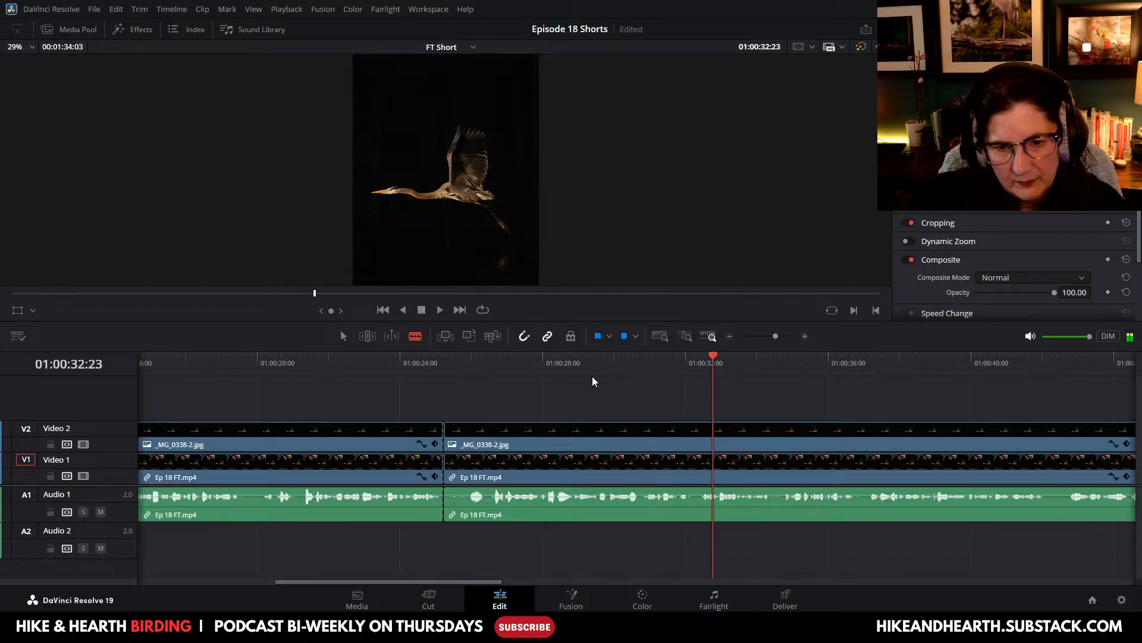
click(643, 477)
click(643, 440)
key(a)
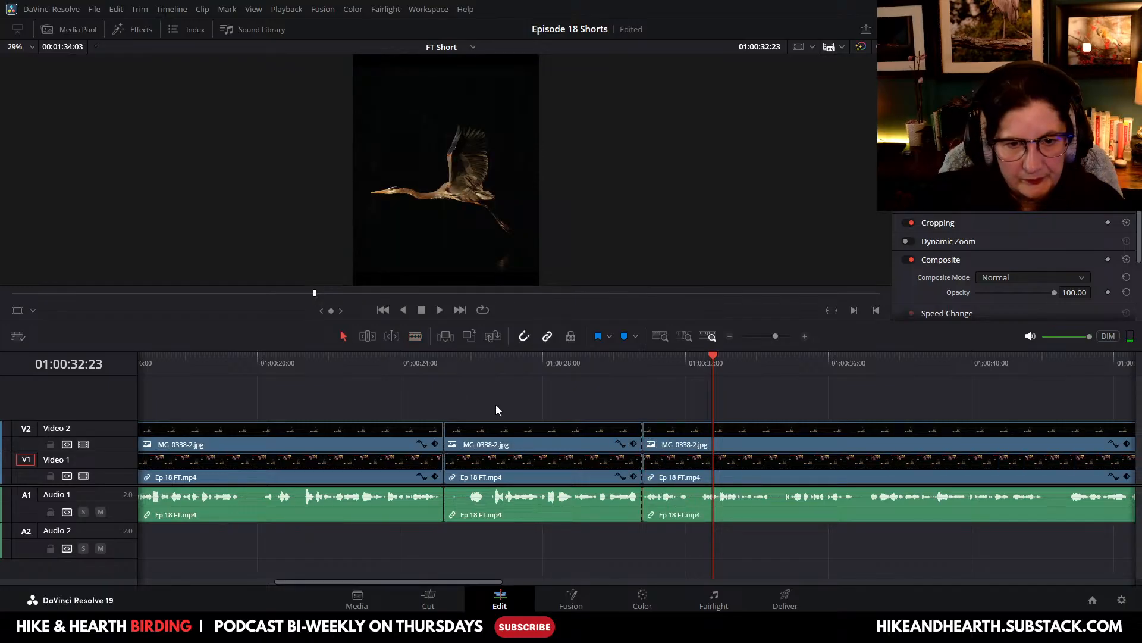
Step: Ripple delete the photo and video segments between about 01:00:25 and 01:00:31
click(510, 438)
ctrl+click(516, 474)
right_click(515, 473)
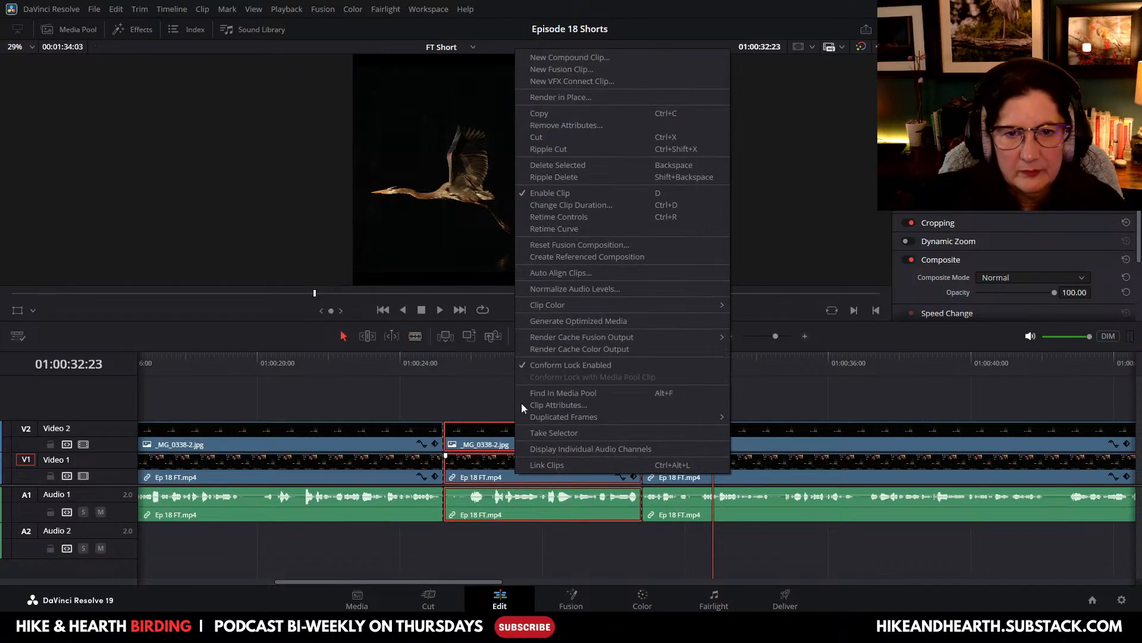
click(547, 178)
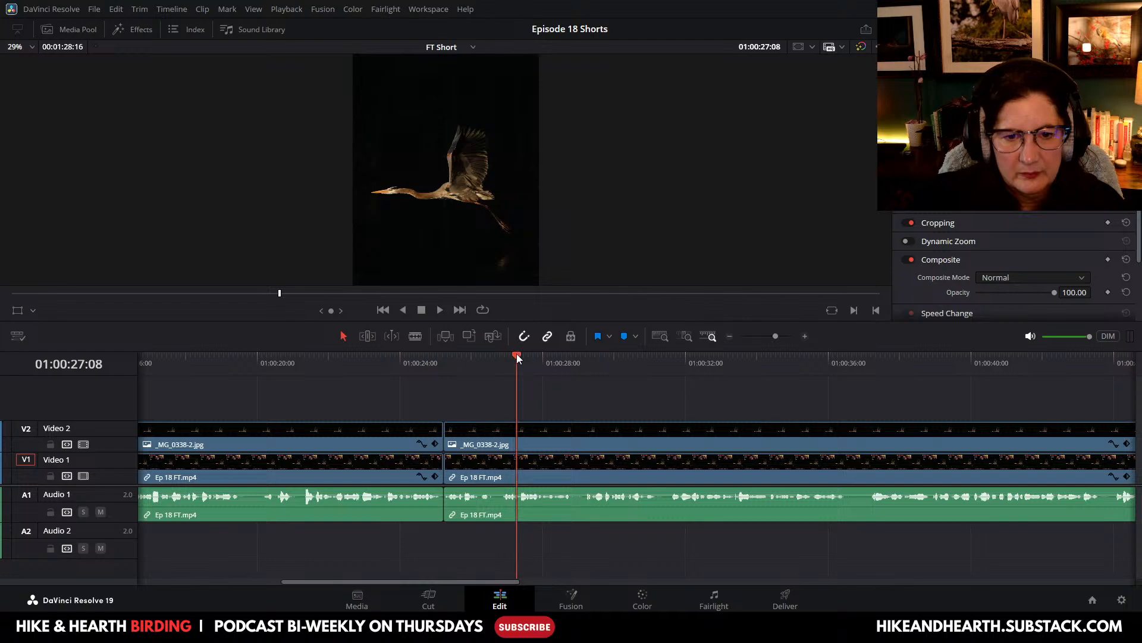
Step: Listen from 01:00:27:08 to 01:00:54:29, split both clips at about 01:00:54:13, and delete everything after the cut
click(441, 310)
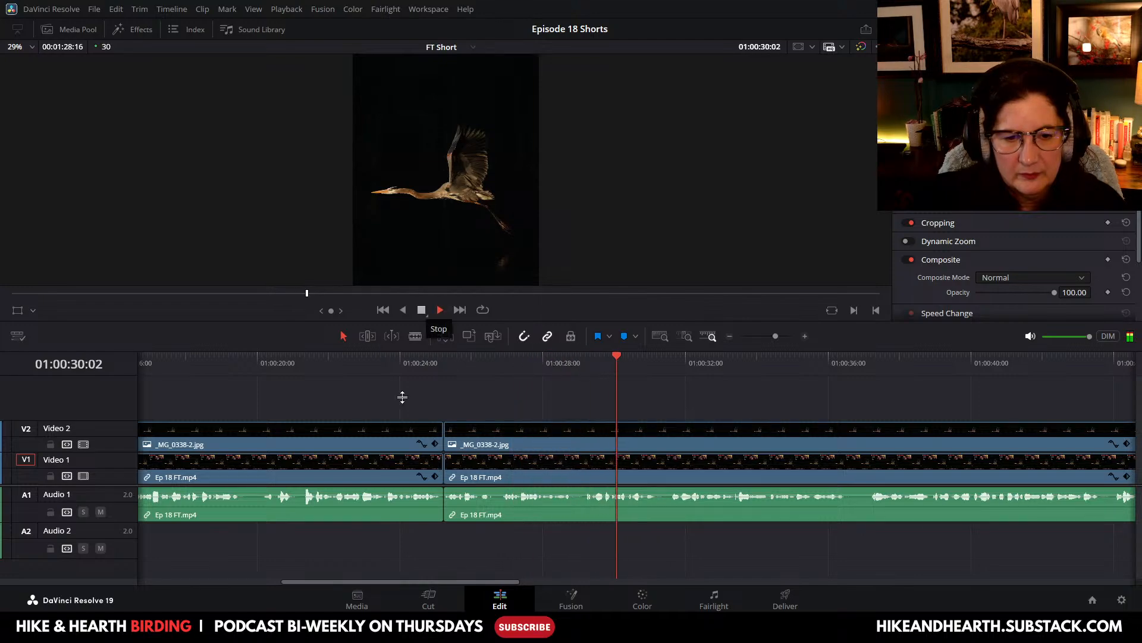
drag(396, 581, 507, 586)
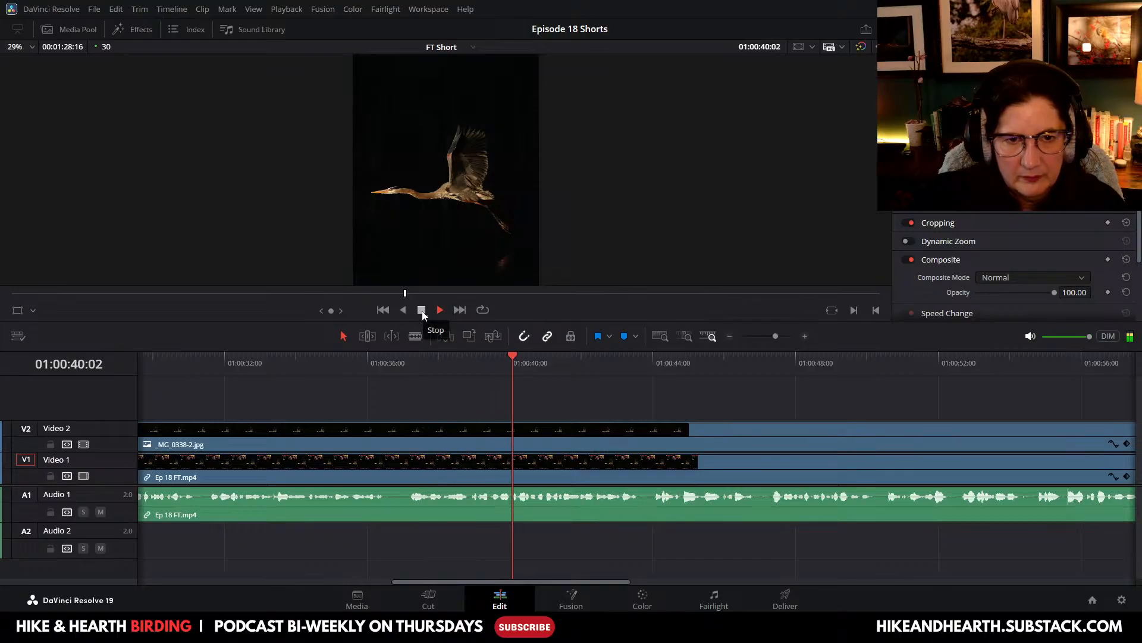
drag(497, 582, 561, 583)
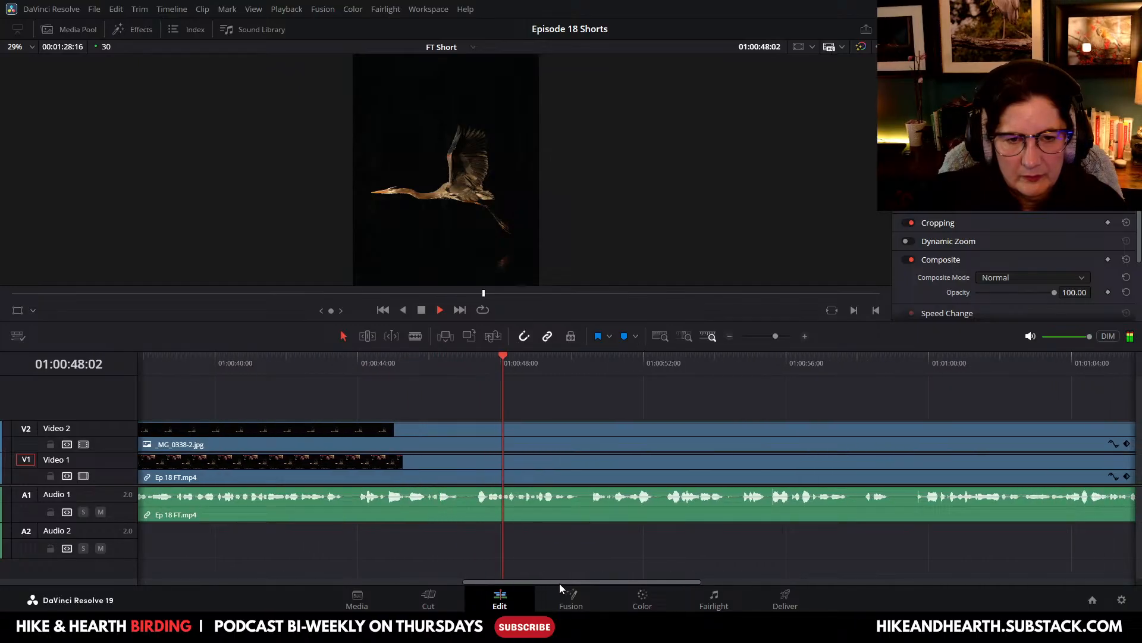
click(422, 310)
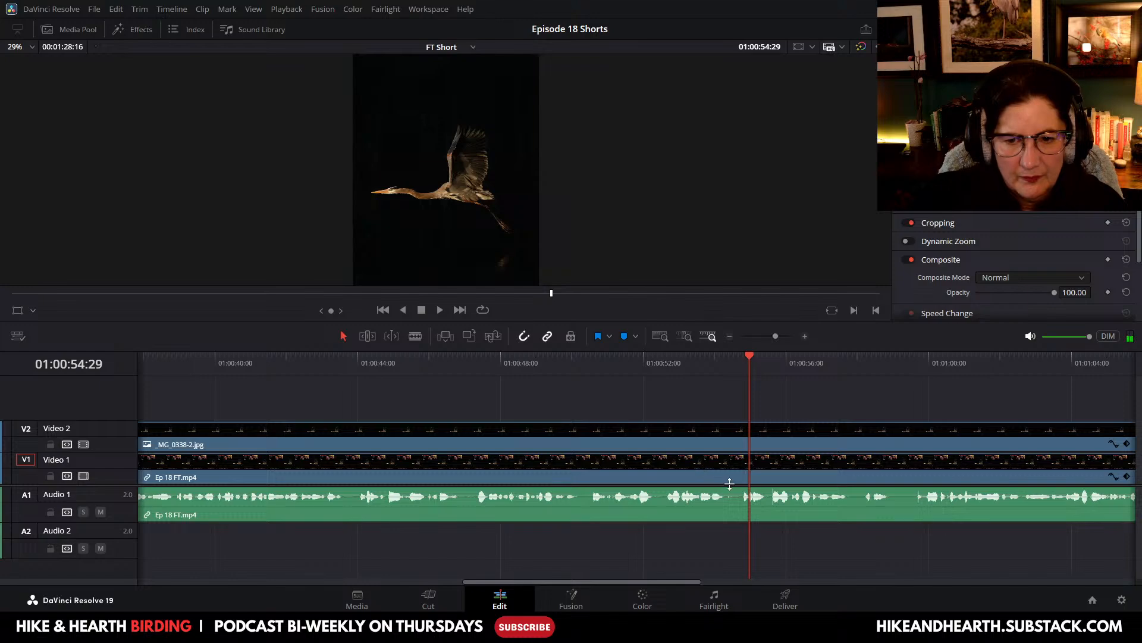
click(731, 446)
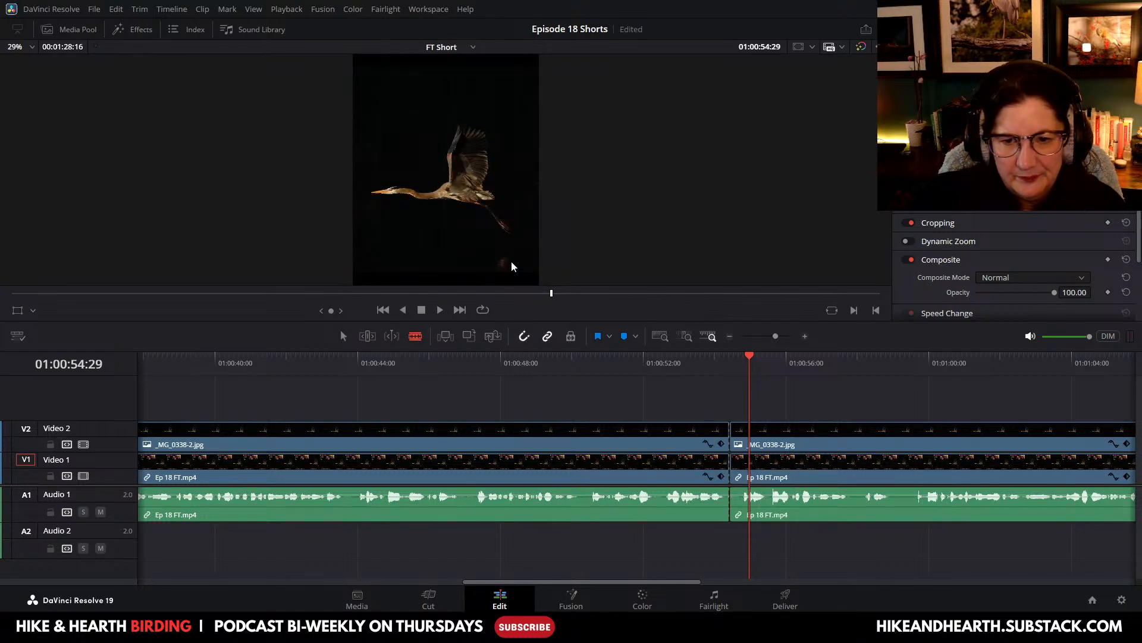
right_click(819, 466)
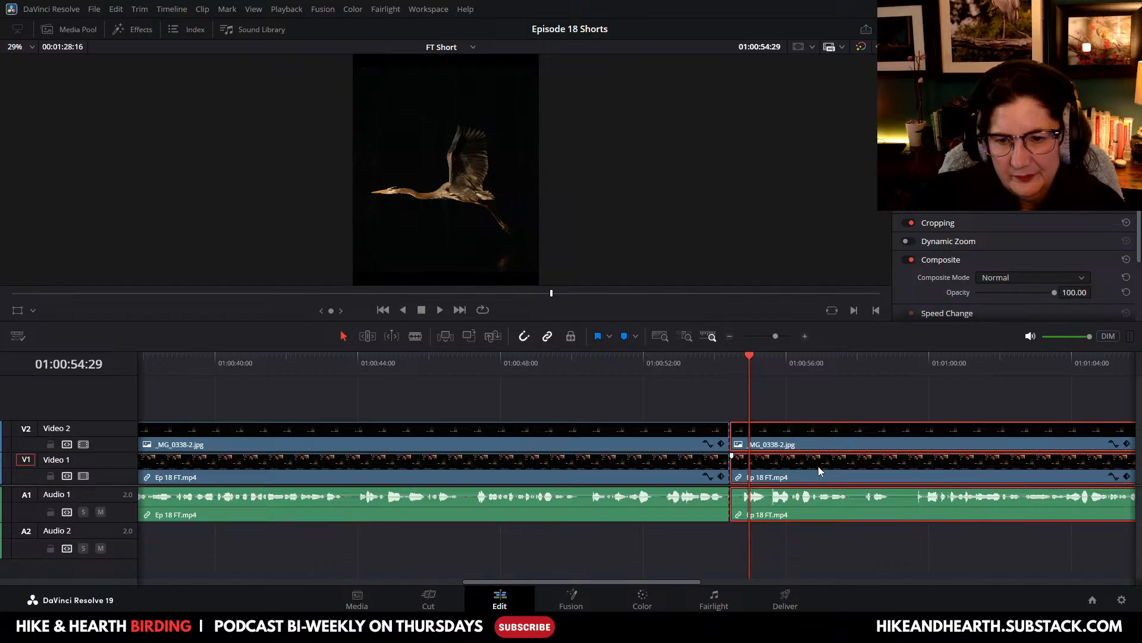
click(844, 172)
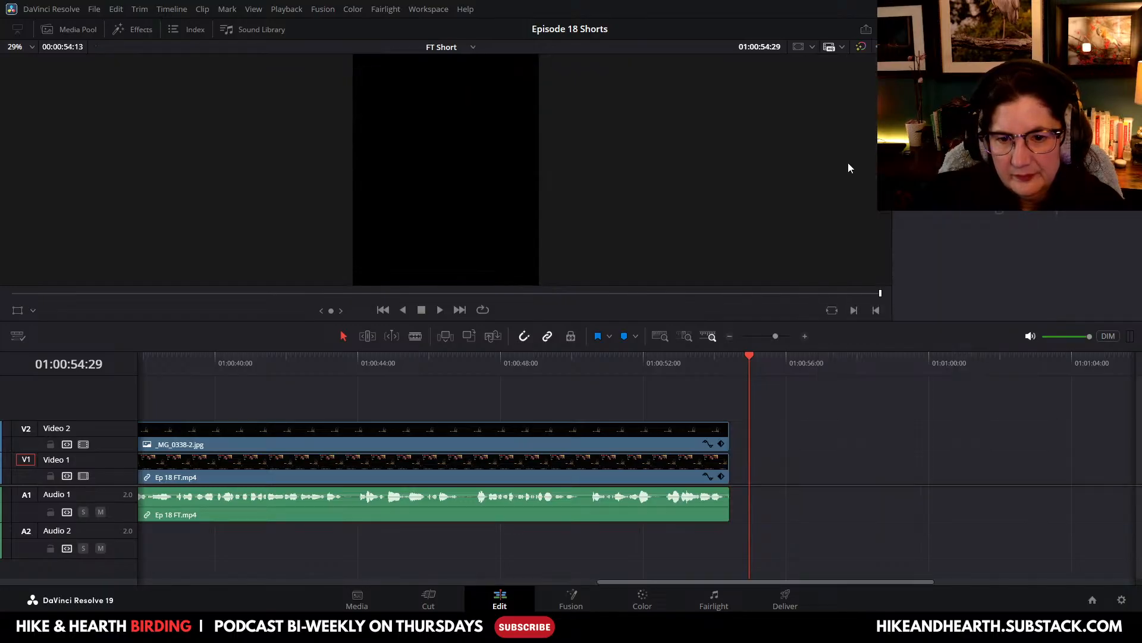
Step: Play the trimmed short from 01:00:00:00 and enlarge the viewer area to review it
drag(748, 355, 44, 379)
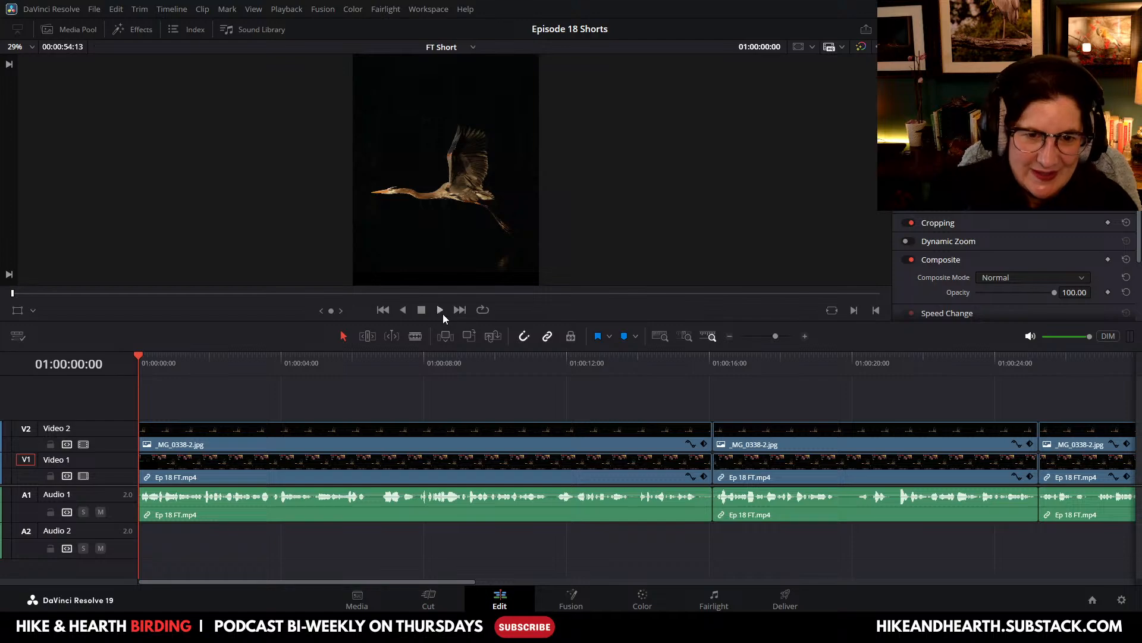
click(441, 311)
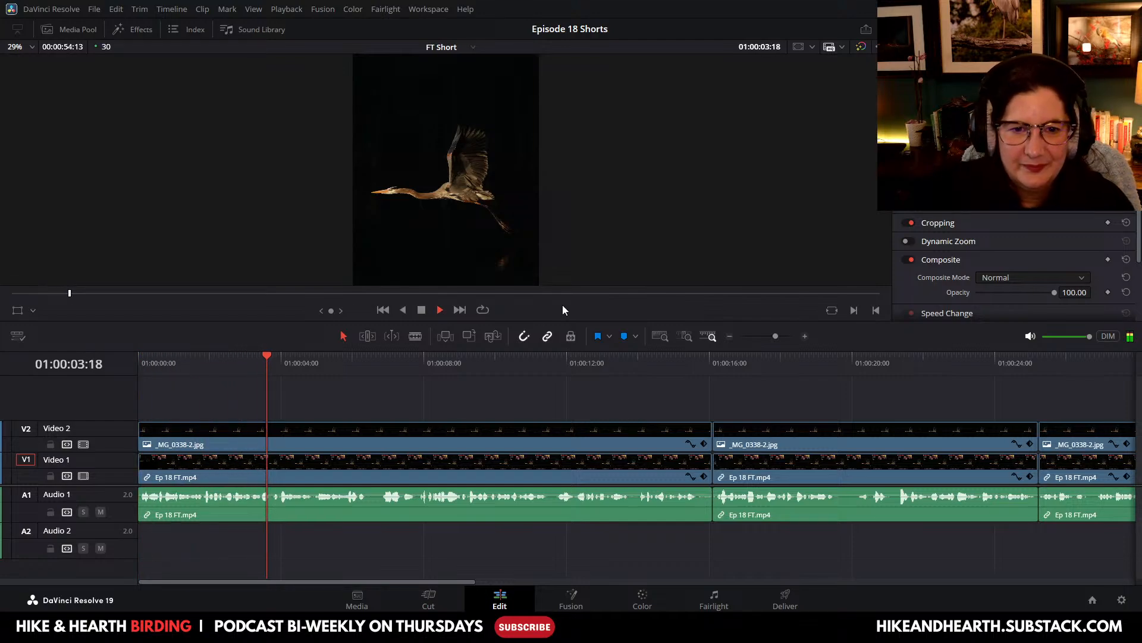
drag(572, 323, 563, 525)
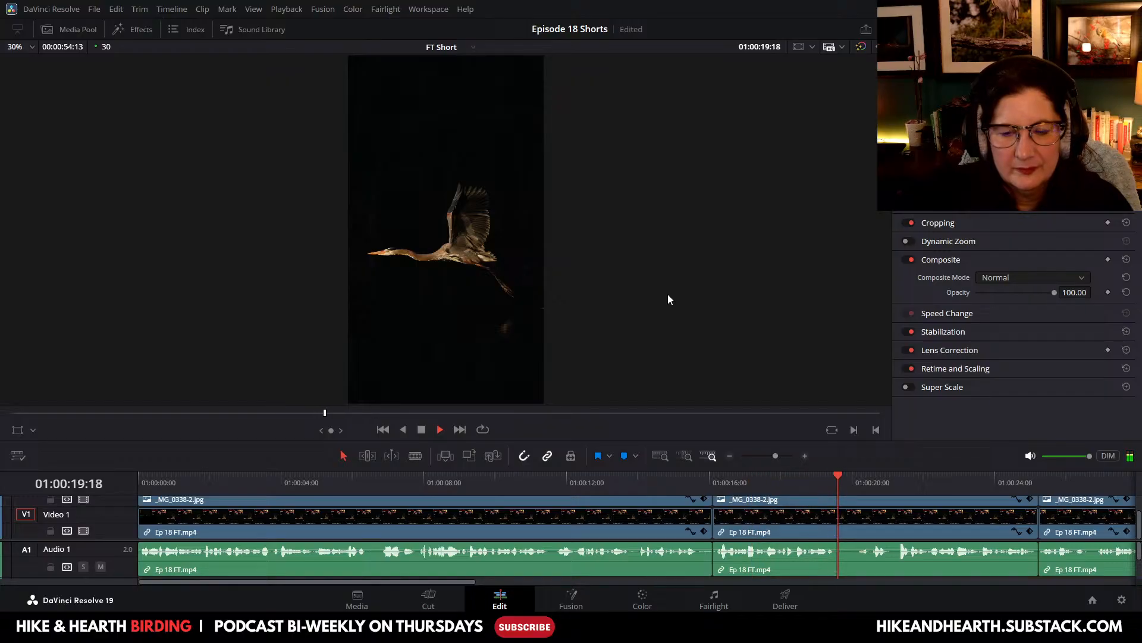
Step: Append HH Shorts Outtro 2.mp4 from the YT Outtros bin to the end of the short on Video 1, at 01:00:54:13
click(730, 455)
click(730, 455)
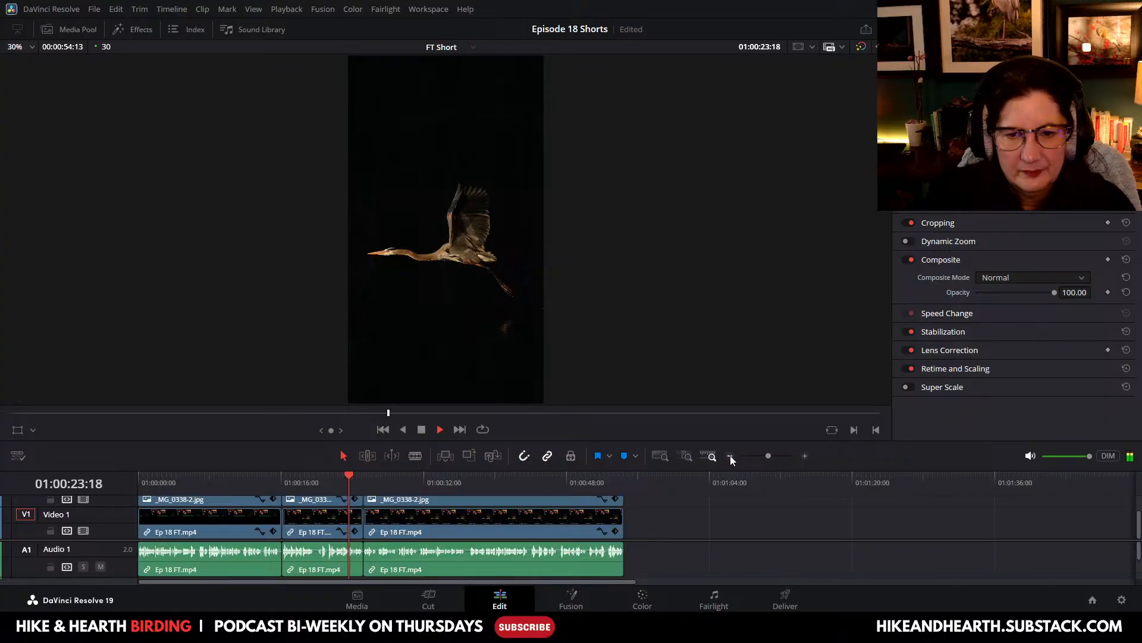
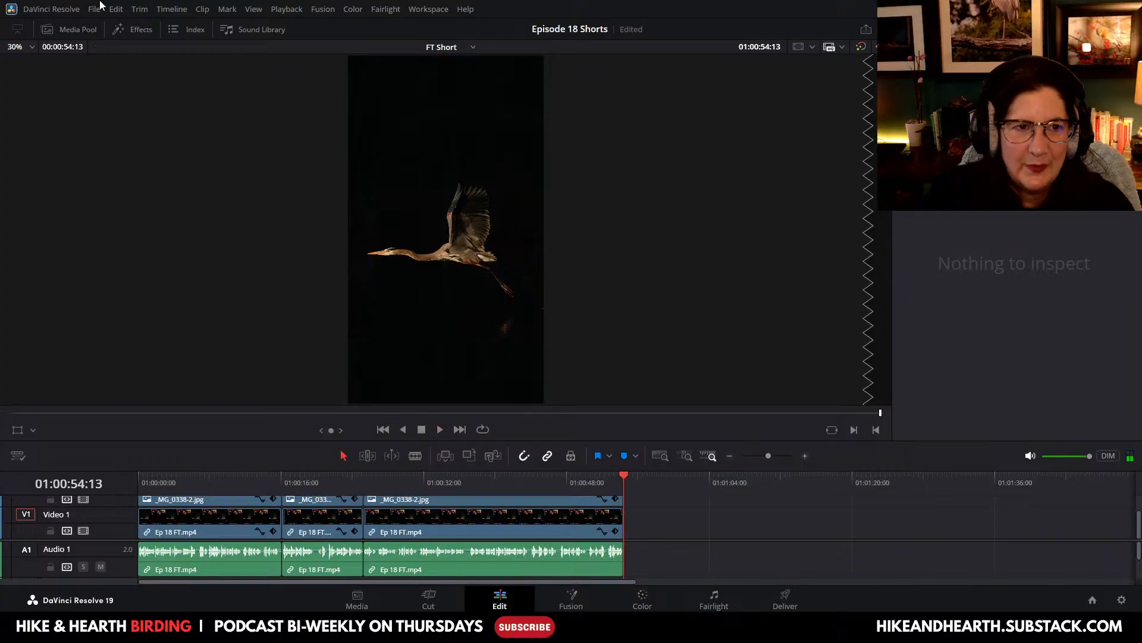
click(85, 29)
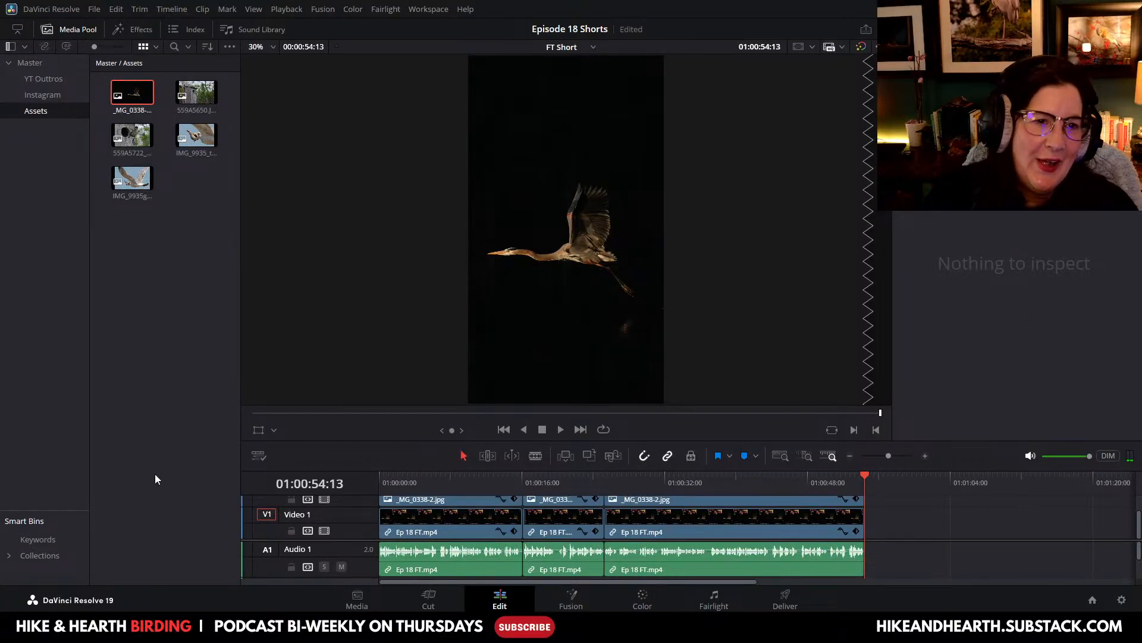
click(54, 79)
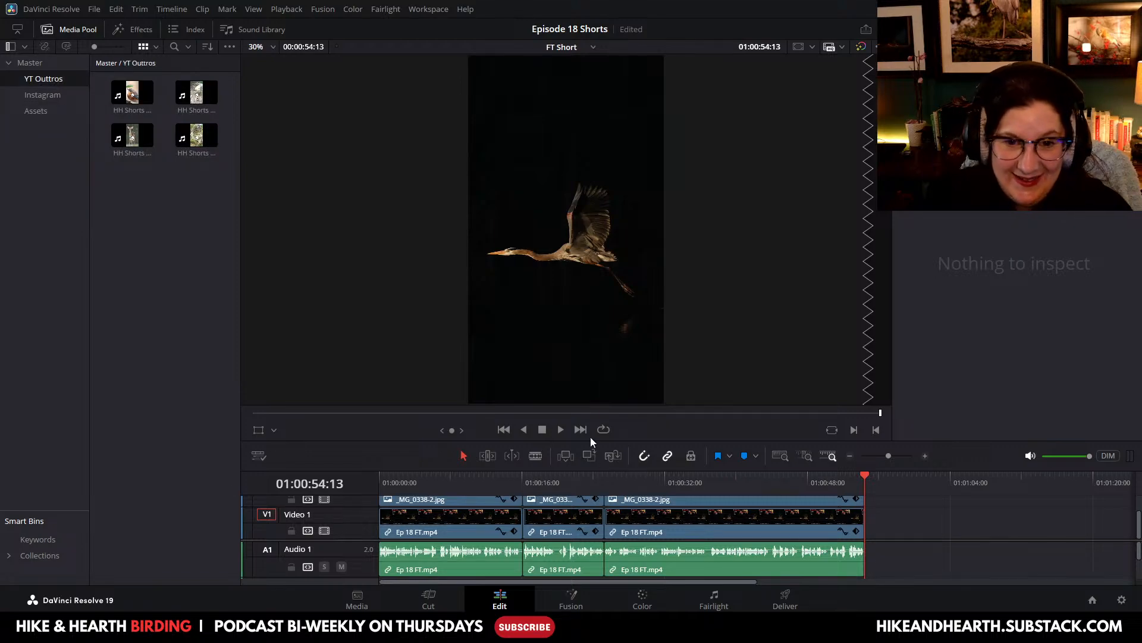
drag(591, 442, 554, 295)
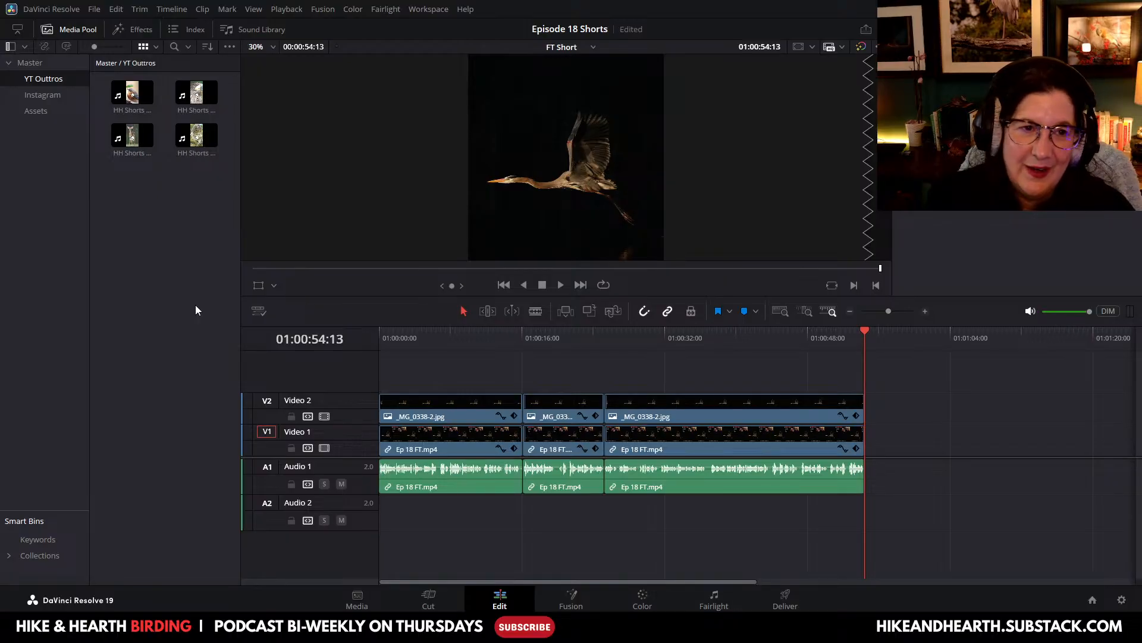
click(197, 94)
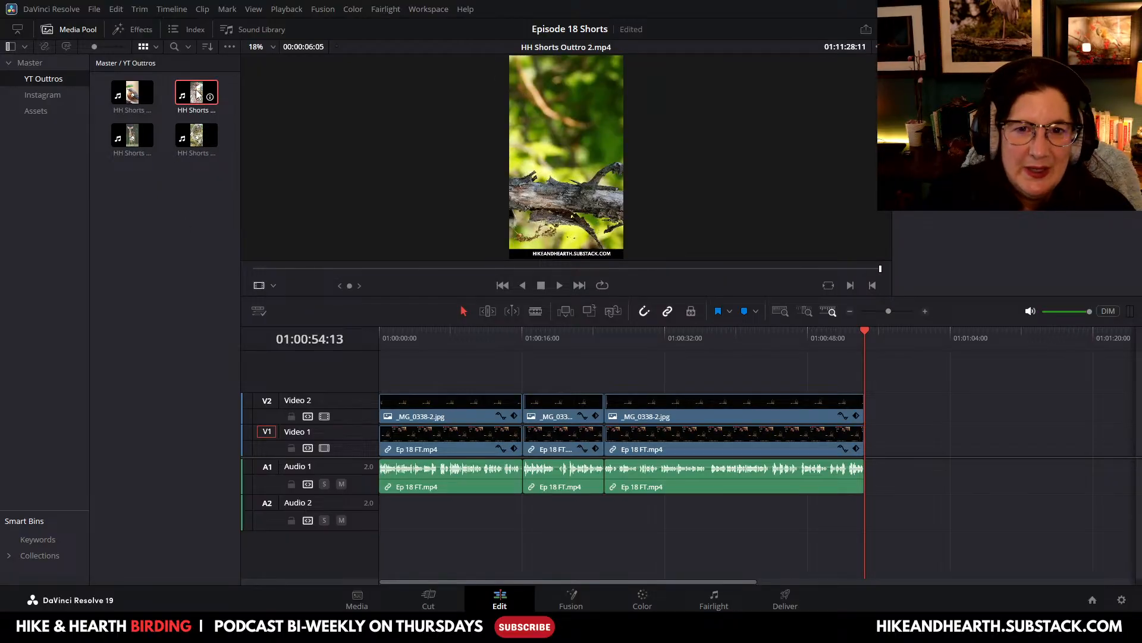
drag(197, 94, 870, 418)
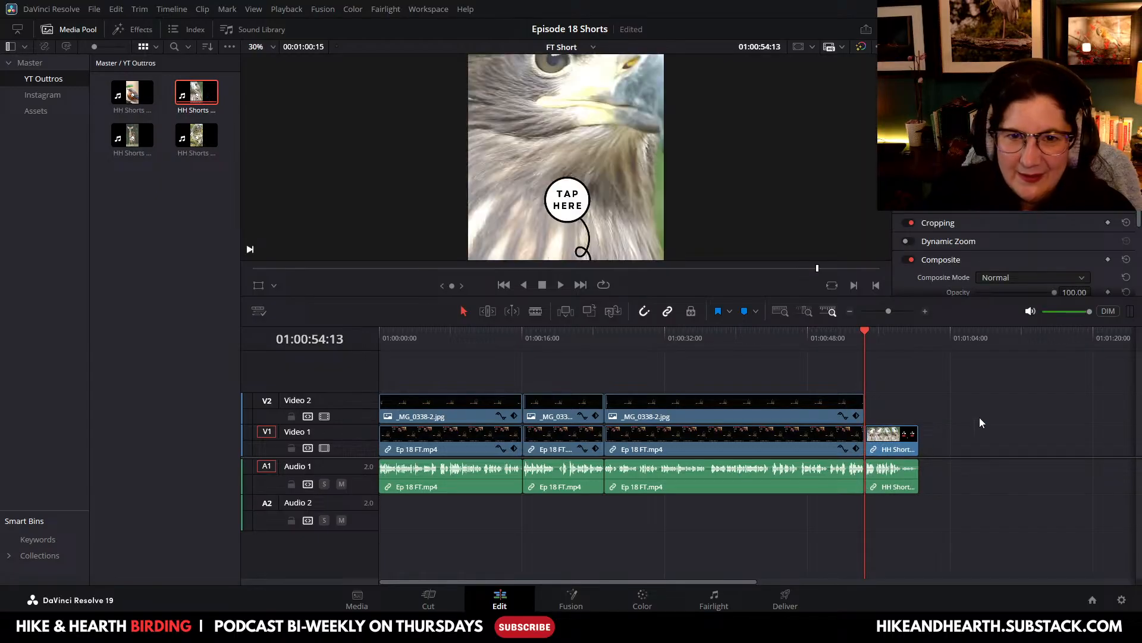
Step: Play the outro from 01:00:54:13 to its end in an enlarged viewer, then restore the larger timeline area
drag(570, 298, 591, 483)
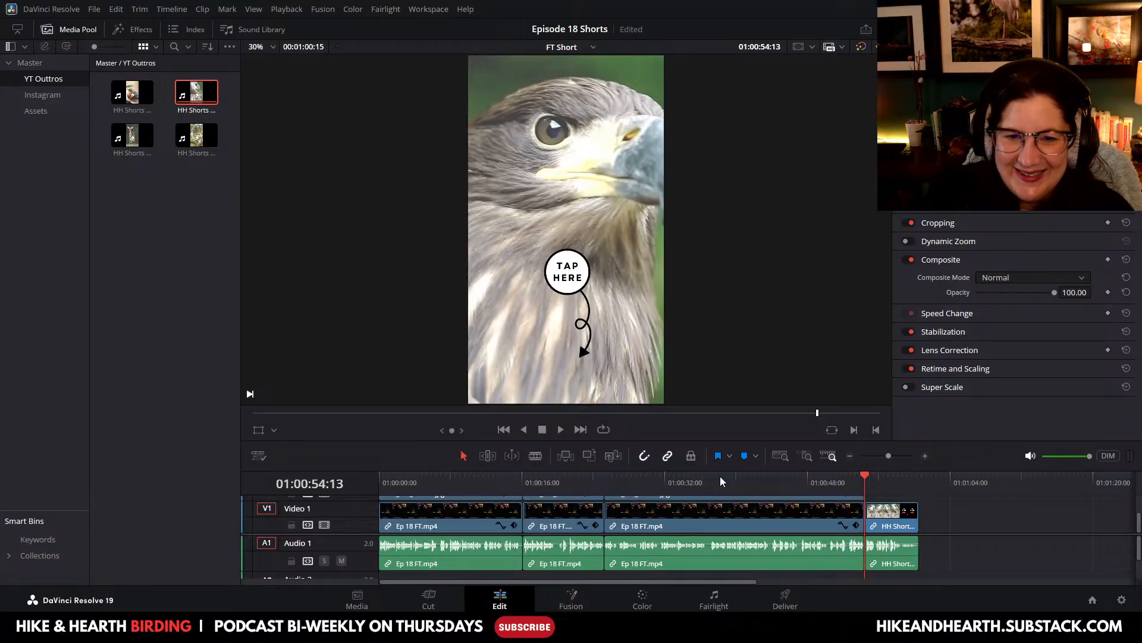
click(561, 431)
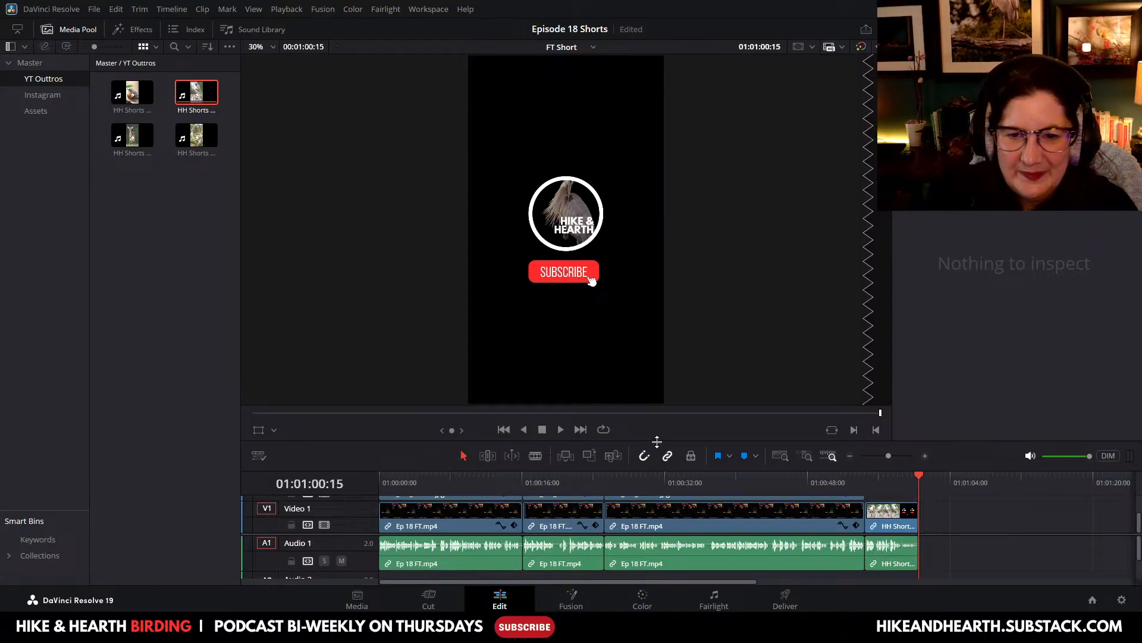
drag(656, 441, 657, 243)
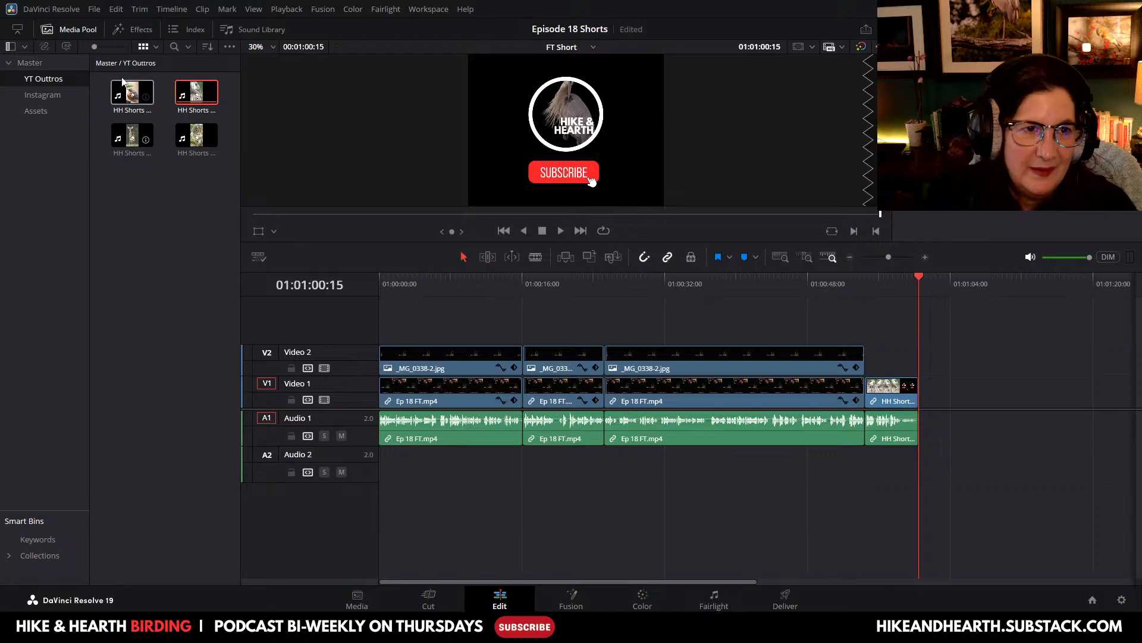
Step: Select all clips in the FT Short timeline and normalize their audio levels with the YouTube mode, set to Relative
click(48, 29)
click(115, 9)
mouse_move(140, 9)
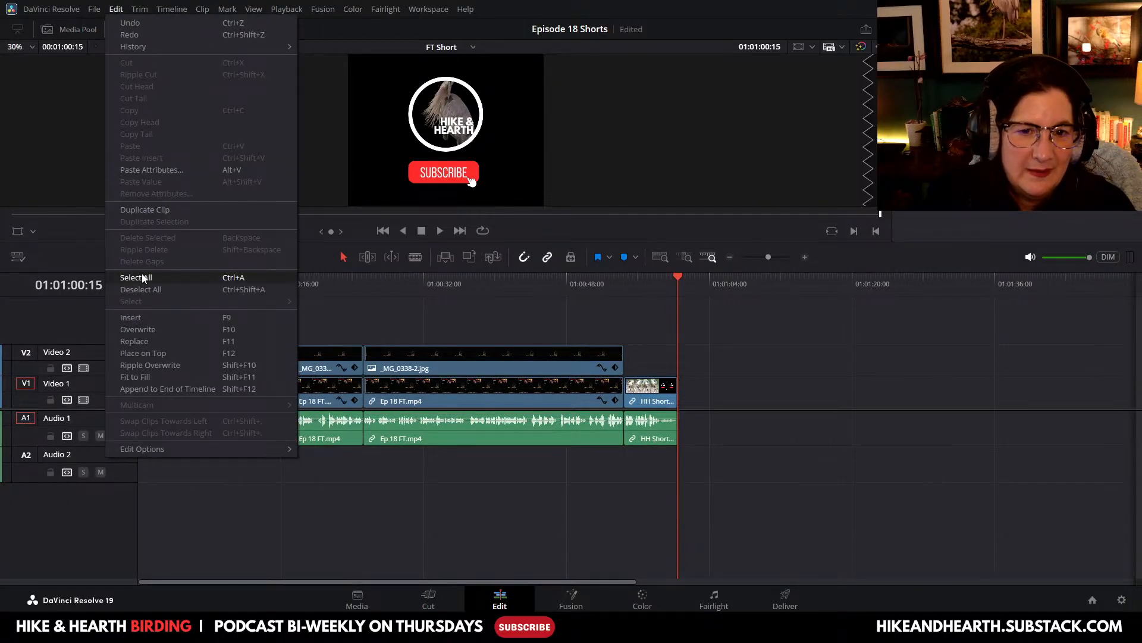
click(141, 275)
right_click(469, 355)
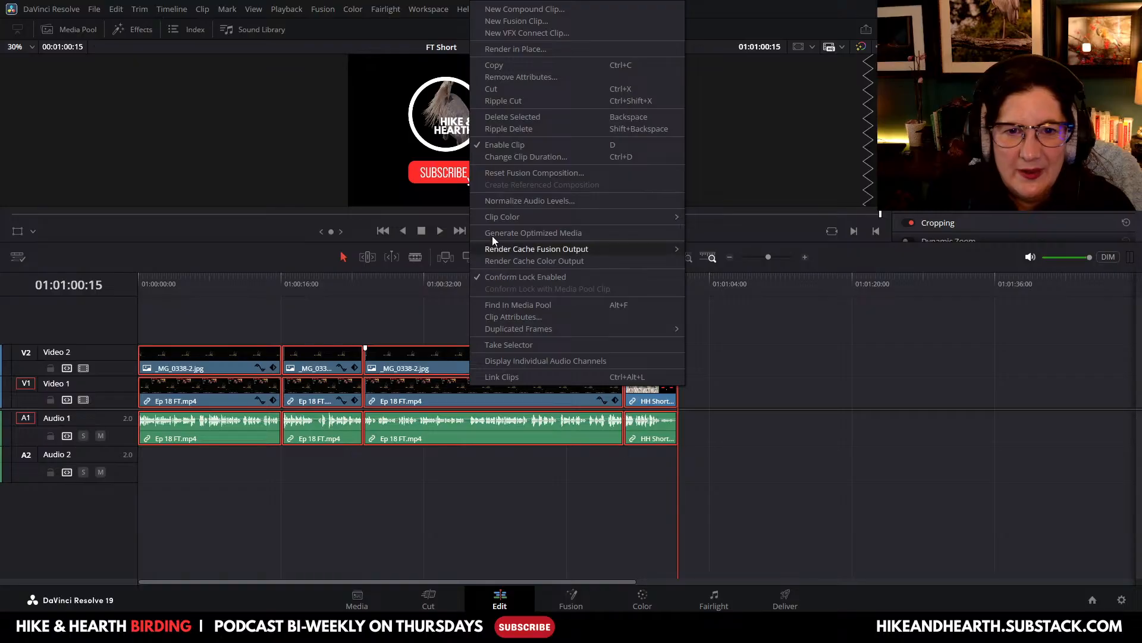
mouse_move(547, 243)
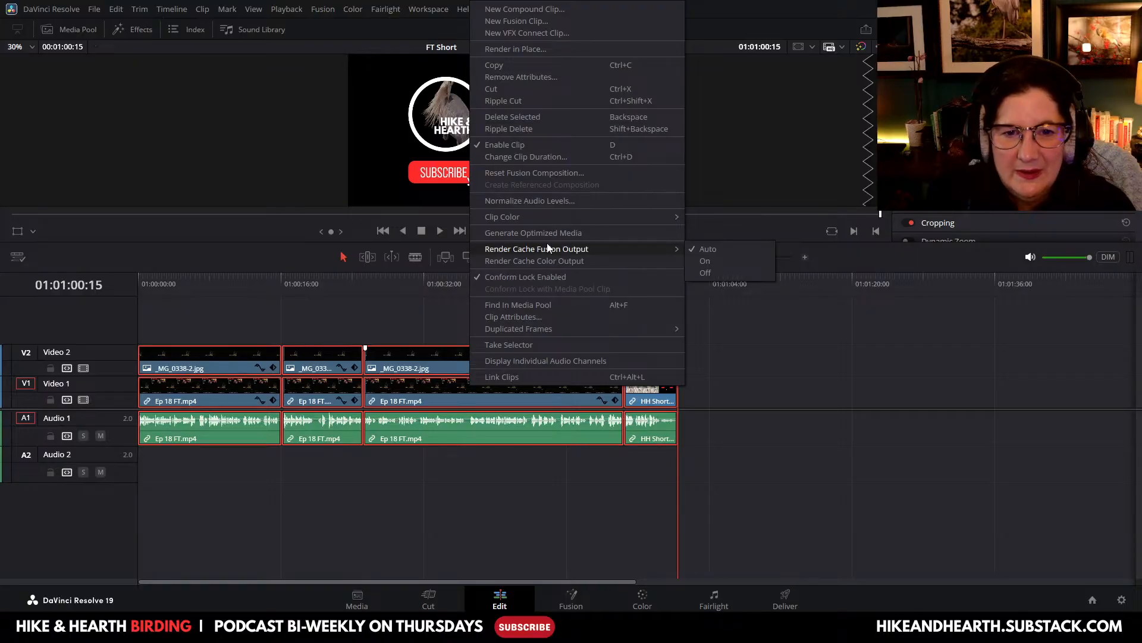
right_click(480, 426)
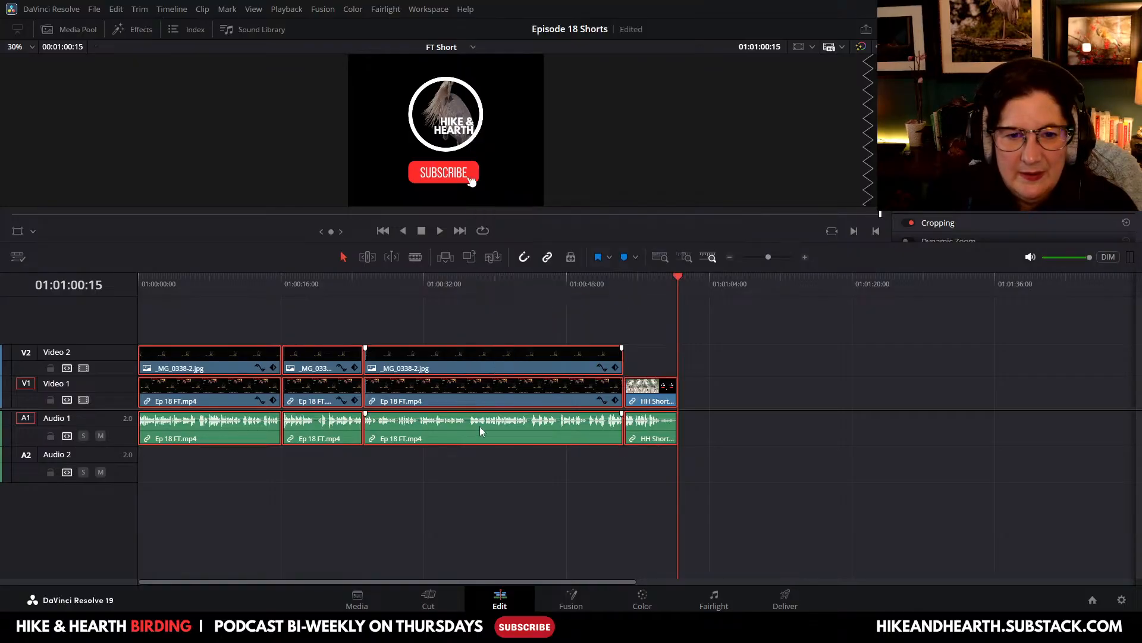
click(528, 287)
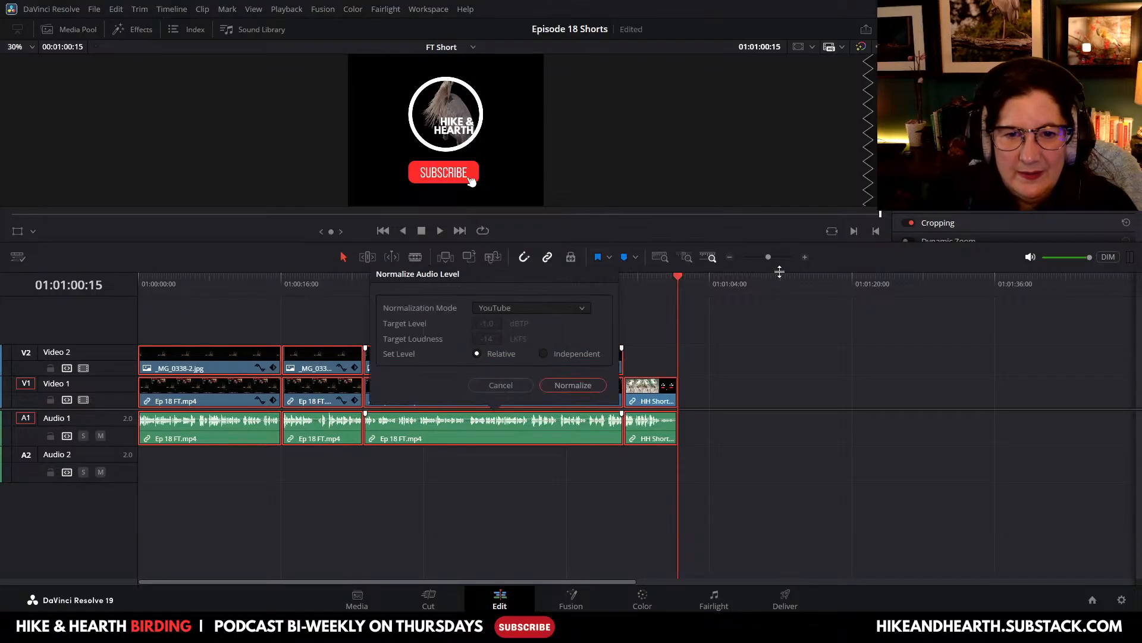
click(599, 384)
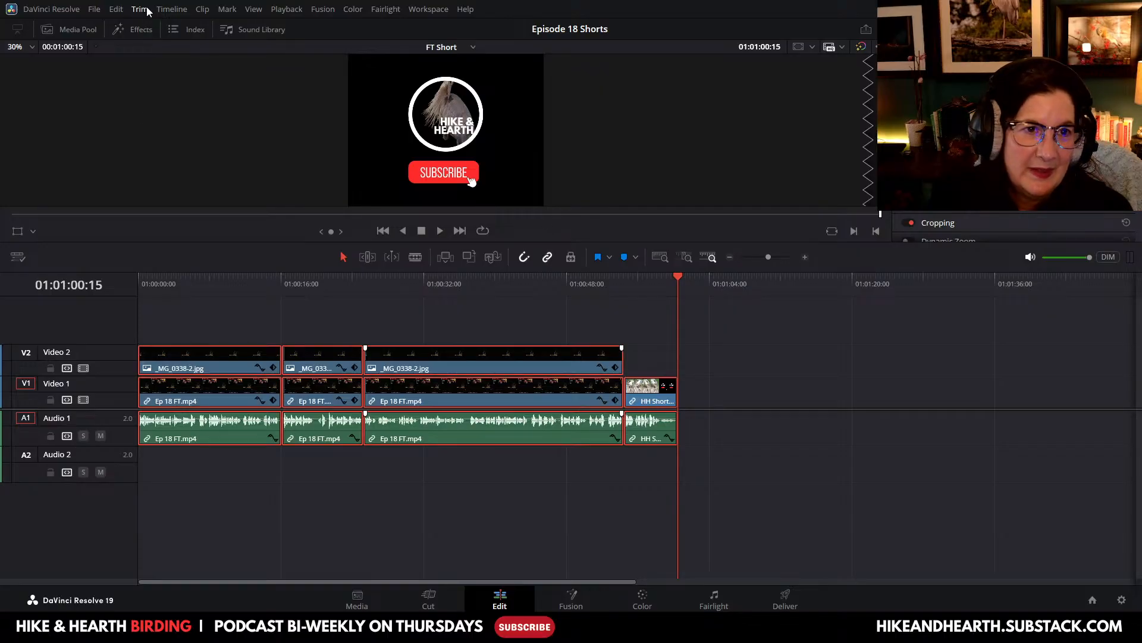
Step: Return the playhead to 01:00:00:00 and combine all selected clips into a compound clip named Compound Clip 2
drag(682, 282, 87, 310)
click(202, 9)
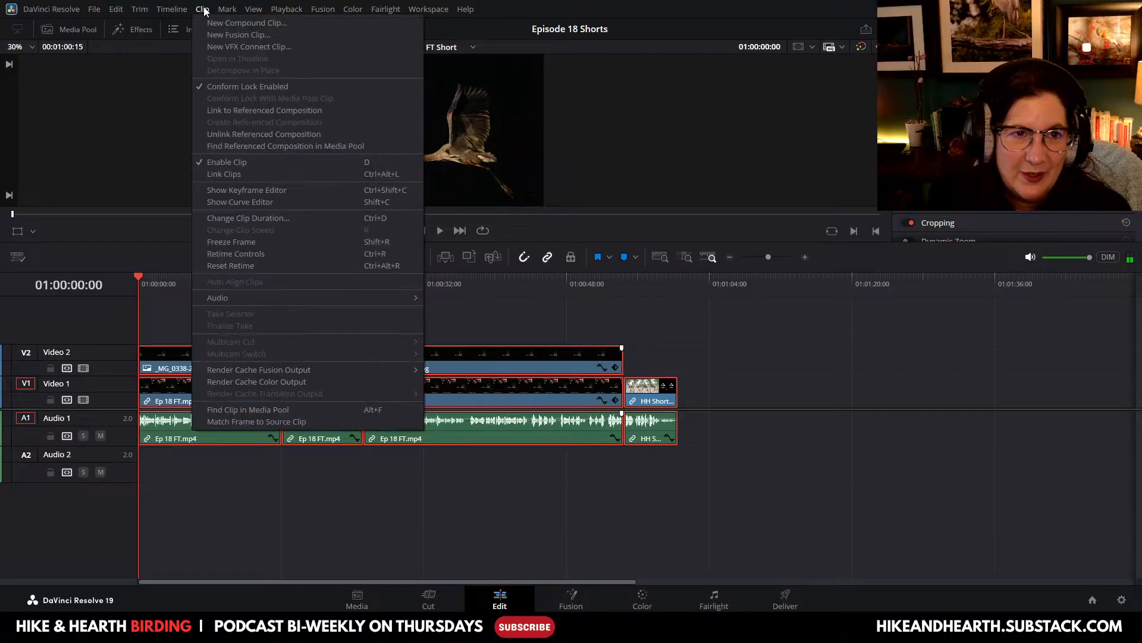
click(213, 23)
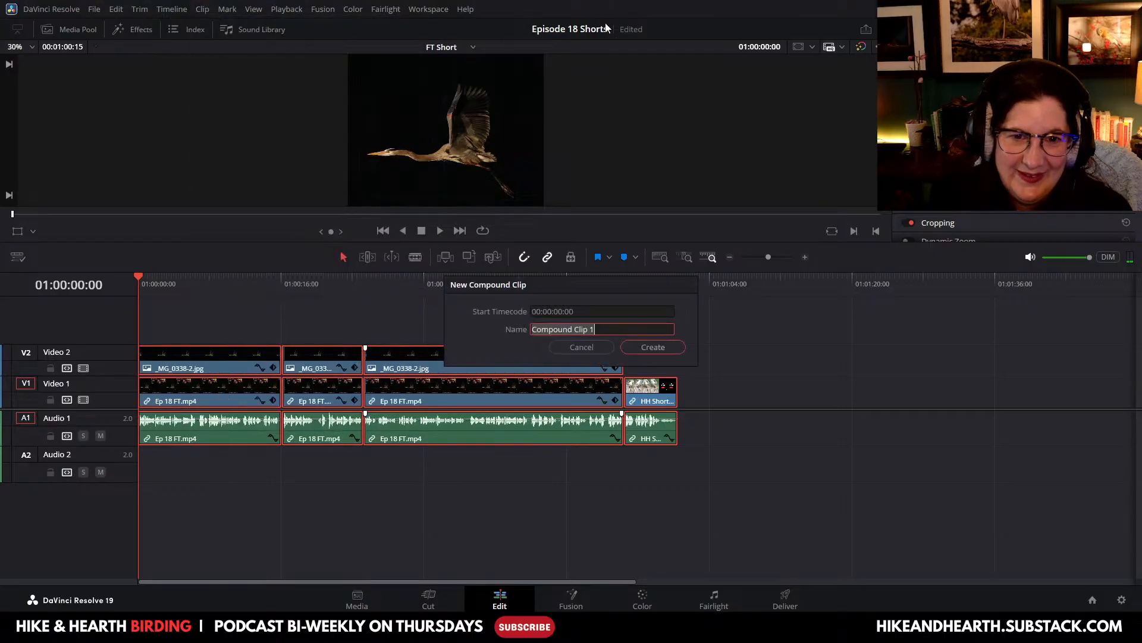
click(599, 330)
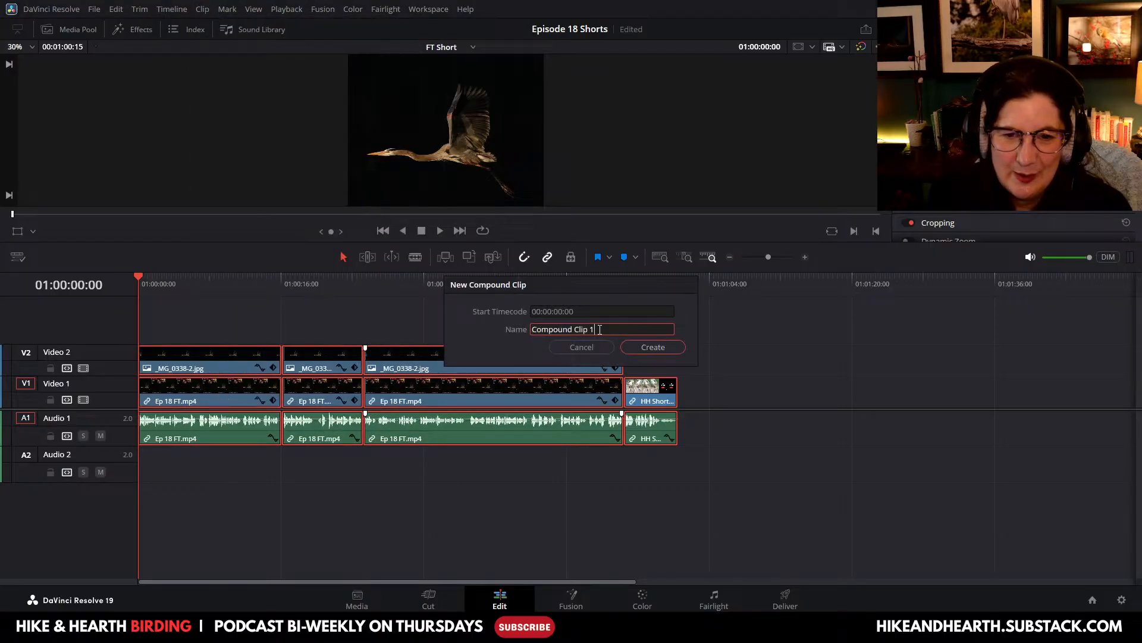
click(652, 348)
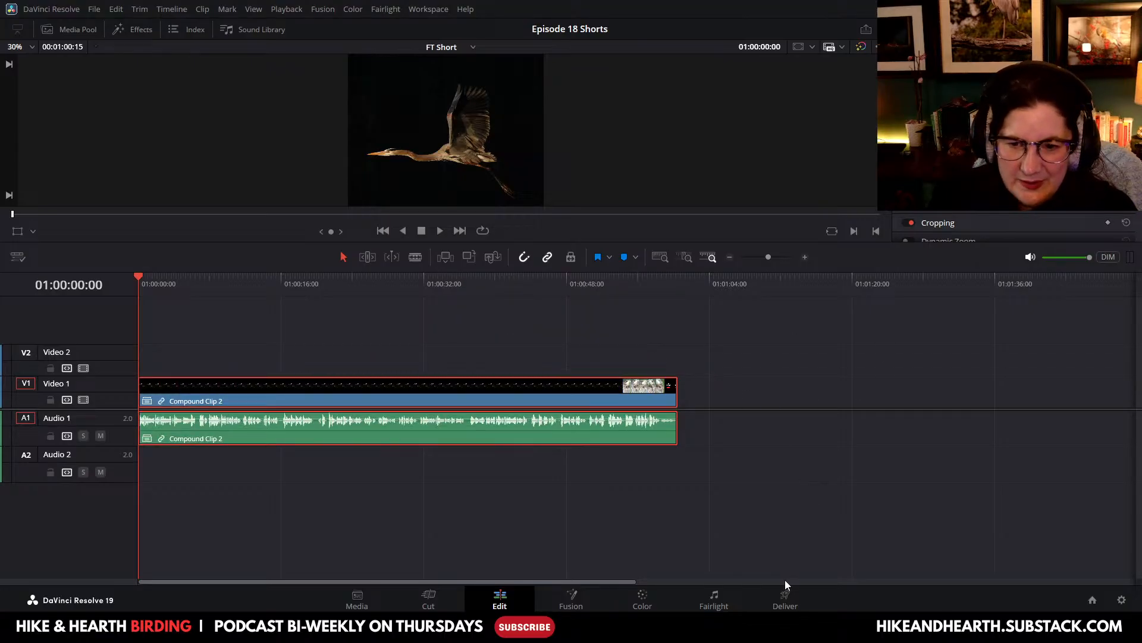
Step: Name the export file Ep 18 FT Short and add it to the render queue with the current MP4 settings
click(790, 598)
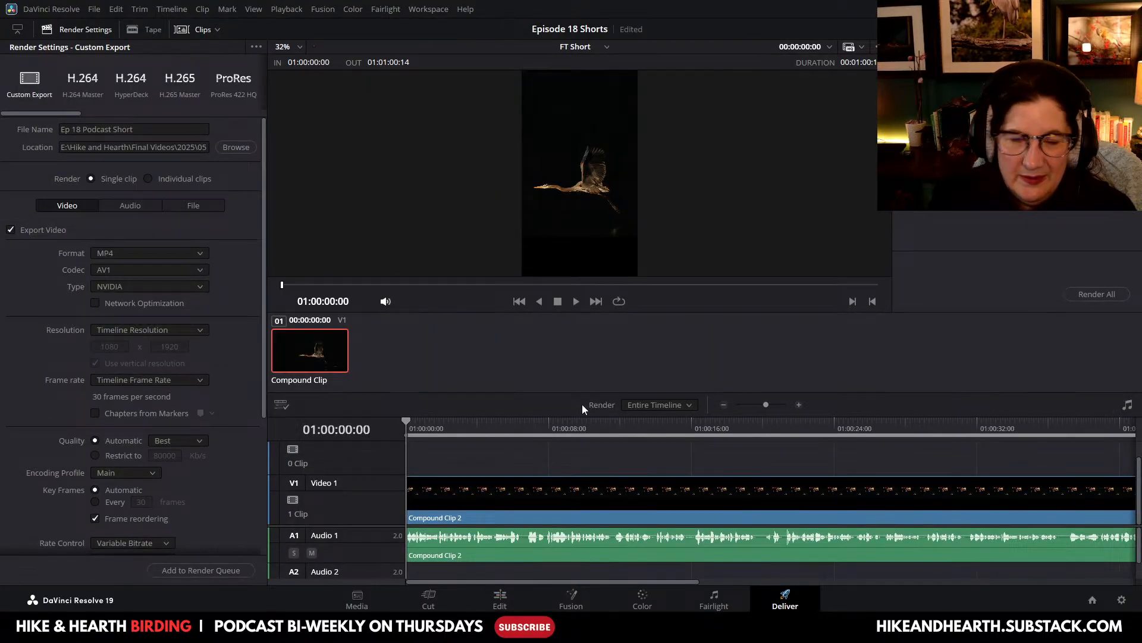
drag(83, 129, 135, 132)
text(FT)
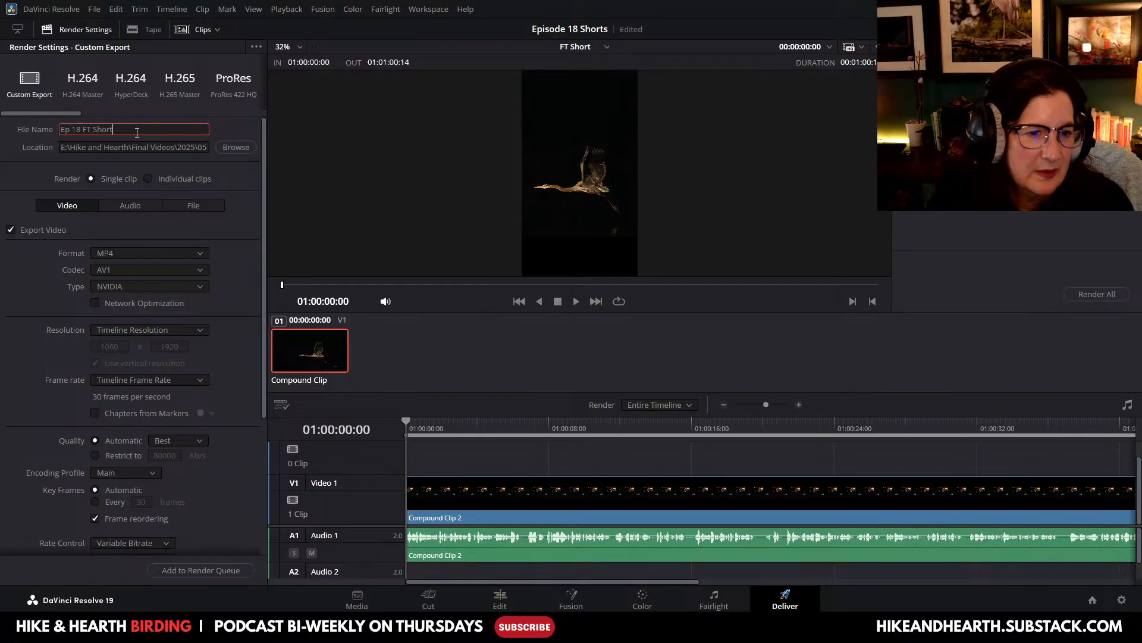
click(232, 570)
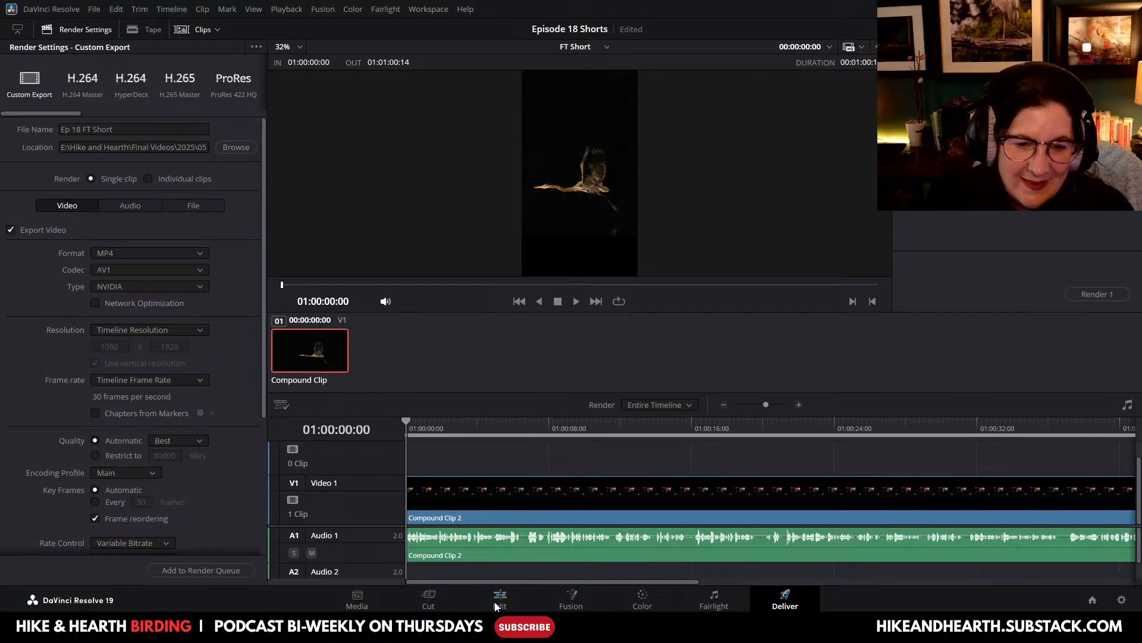
Step: Return to editing and create an empty timeline named NC Short in the Master bin, using the project settings
key(shift+4)
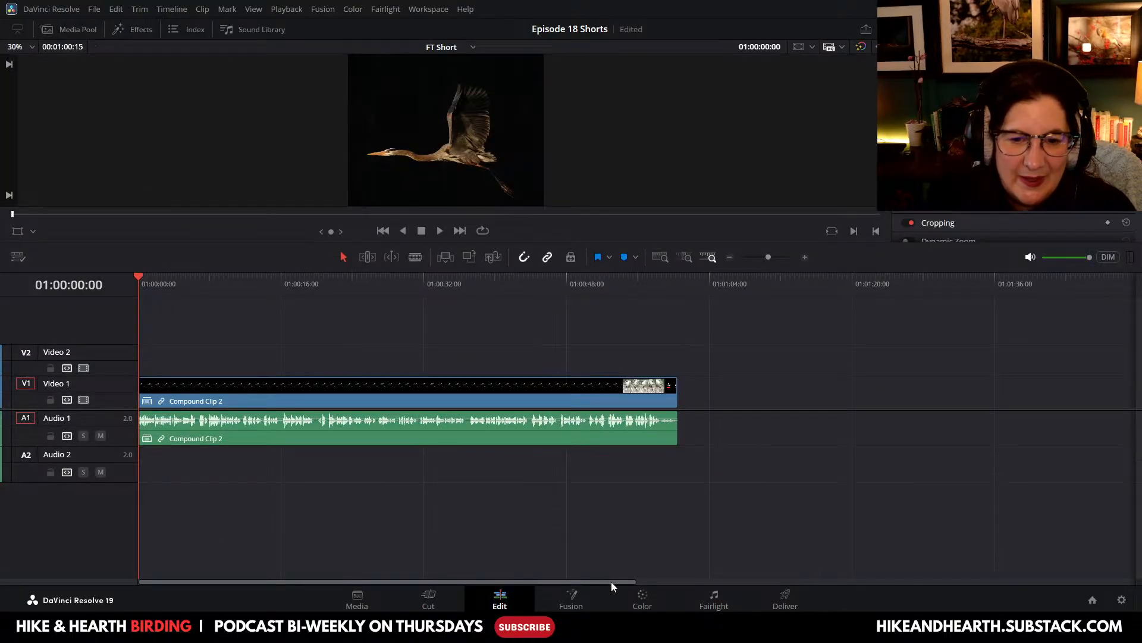
click(74, 29)
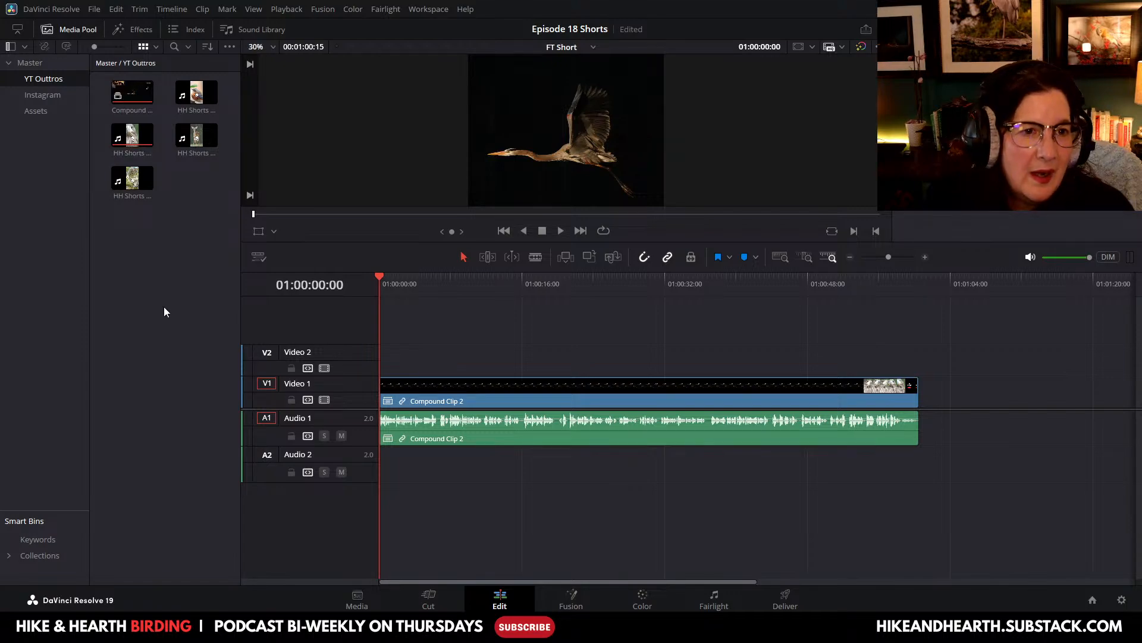
click(26, 64)
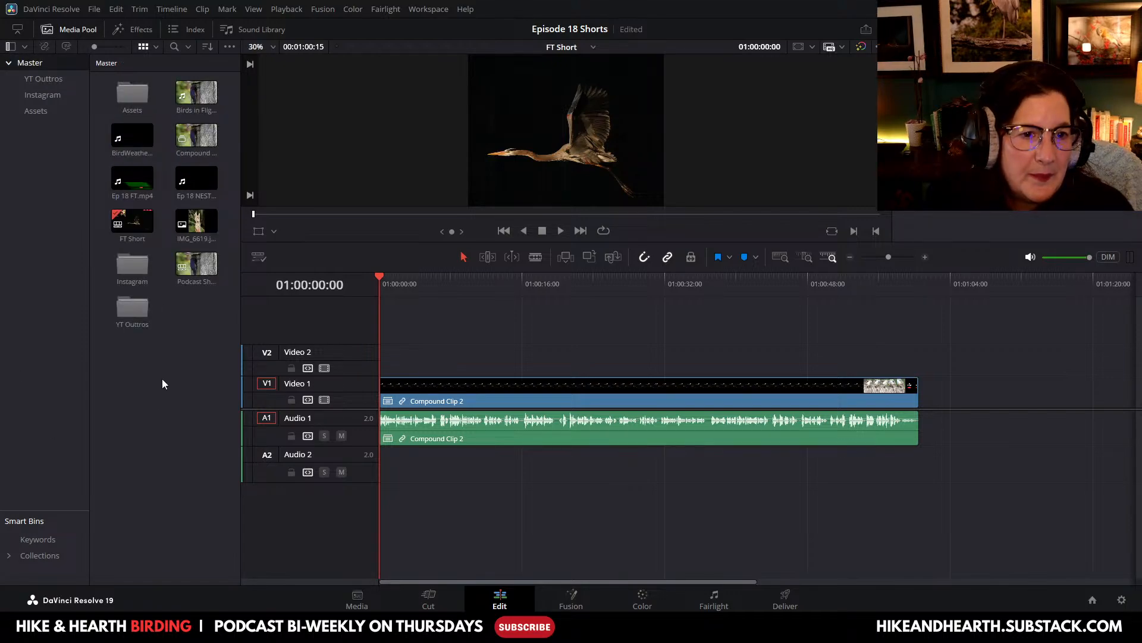
right_click(180, 396)
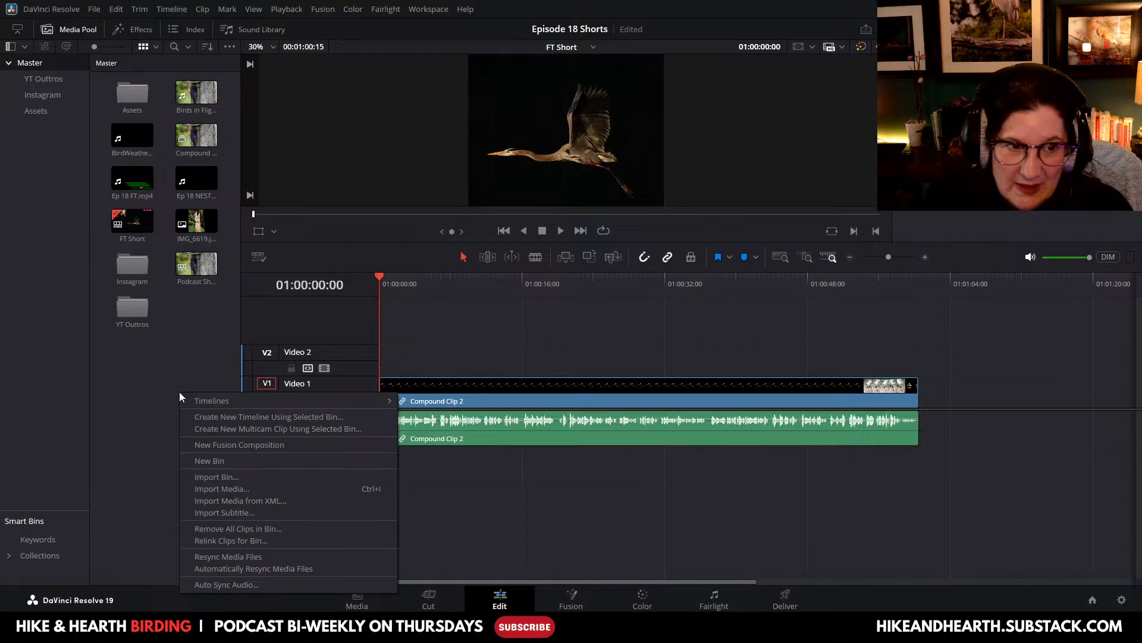
mouse_move(206, 403)
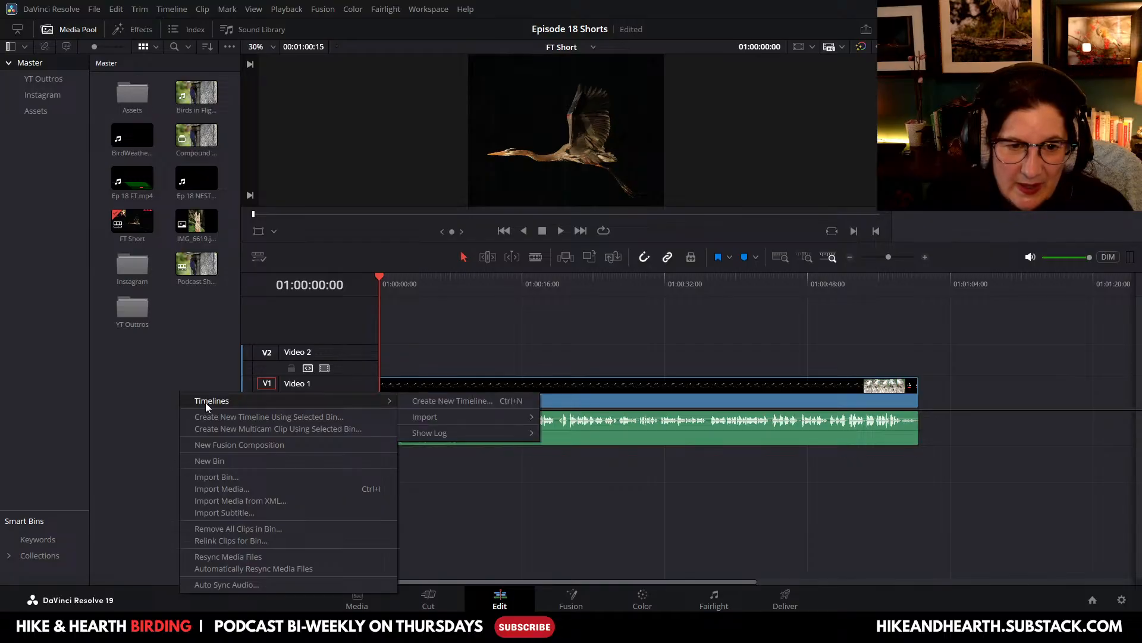
click(454, 404)
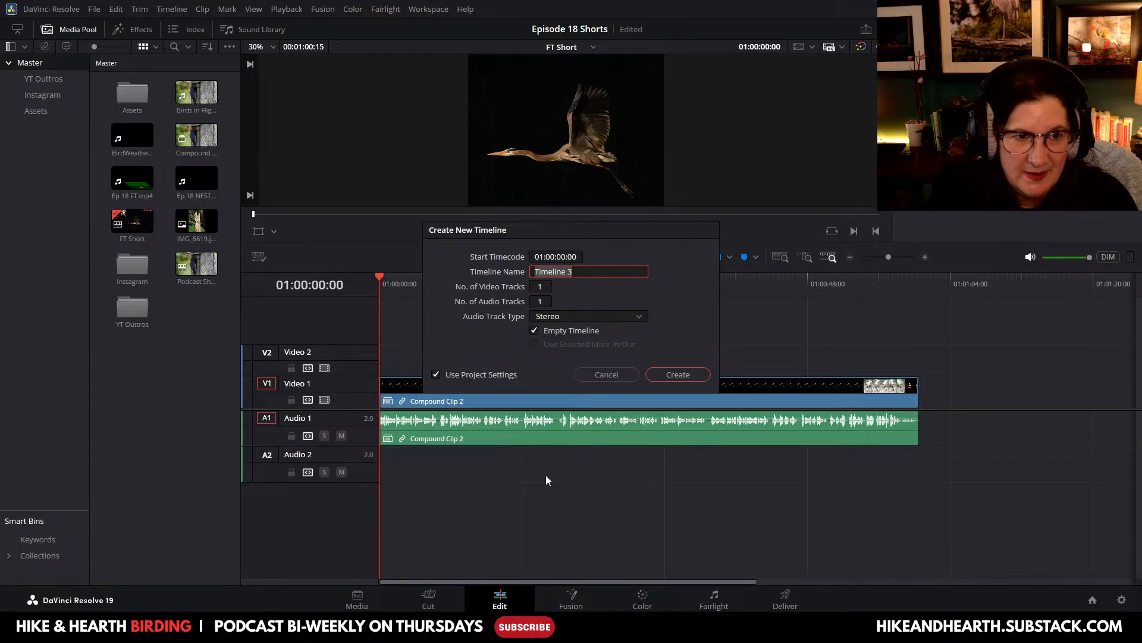
text(NC Short)
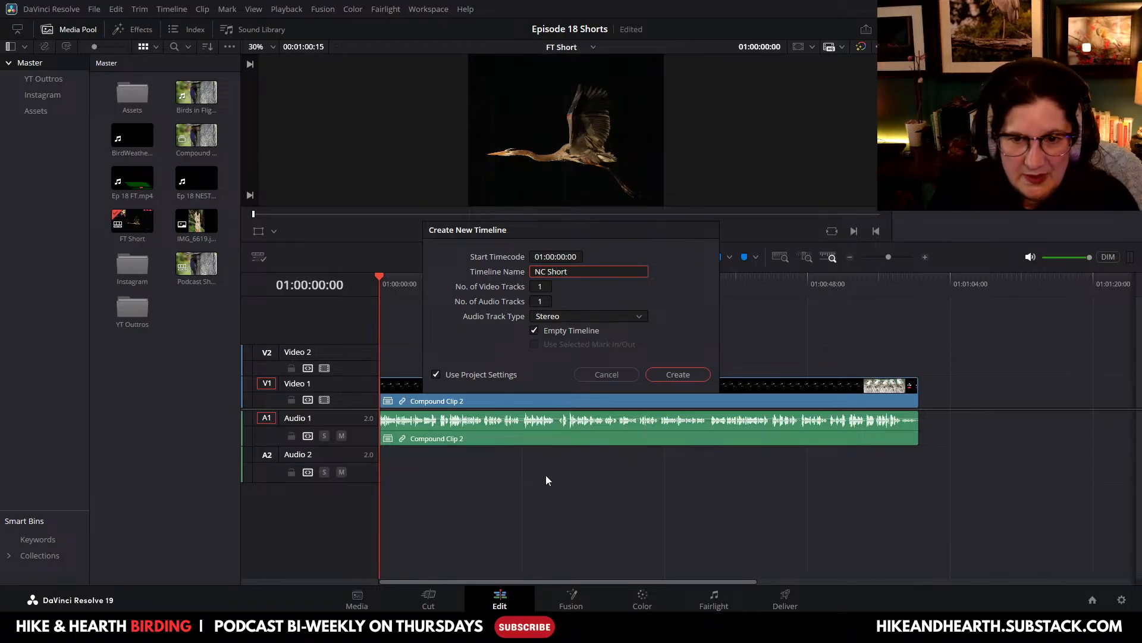
click(681, 374)
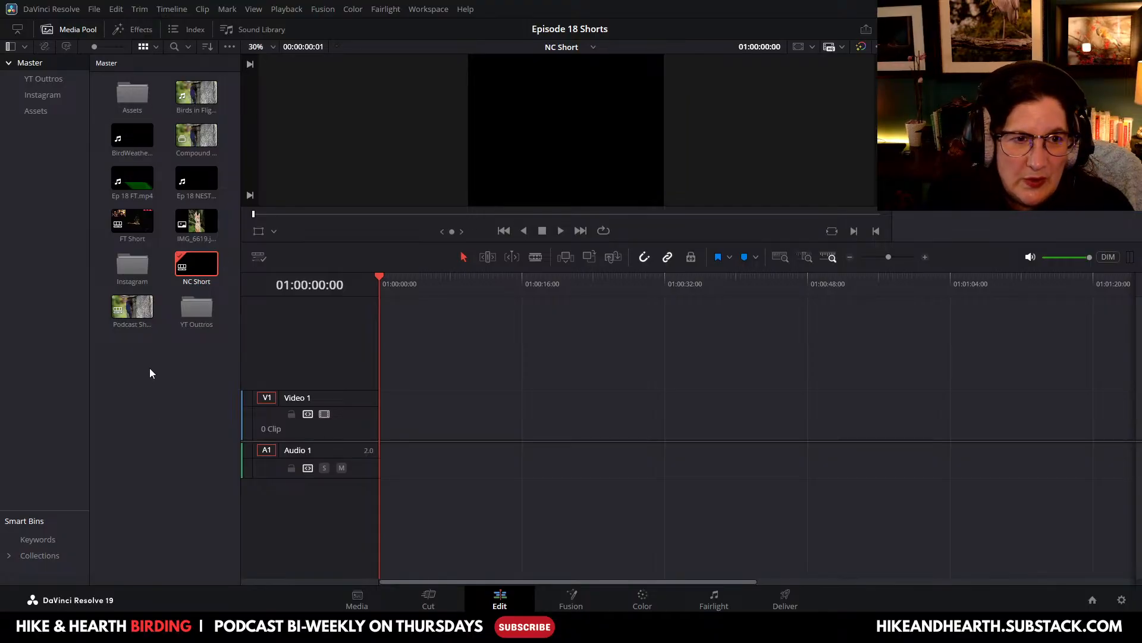
Step: Place Ep 18 NEST.mp4 at the start of the NC Short timeline and hide the media list
drag(196, 178, 380, 426)
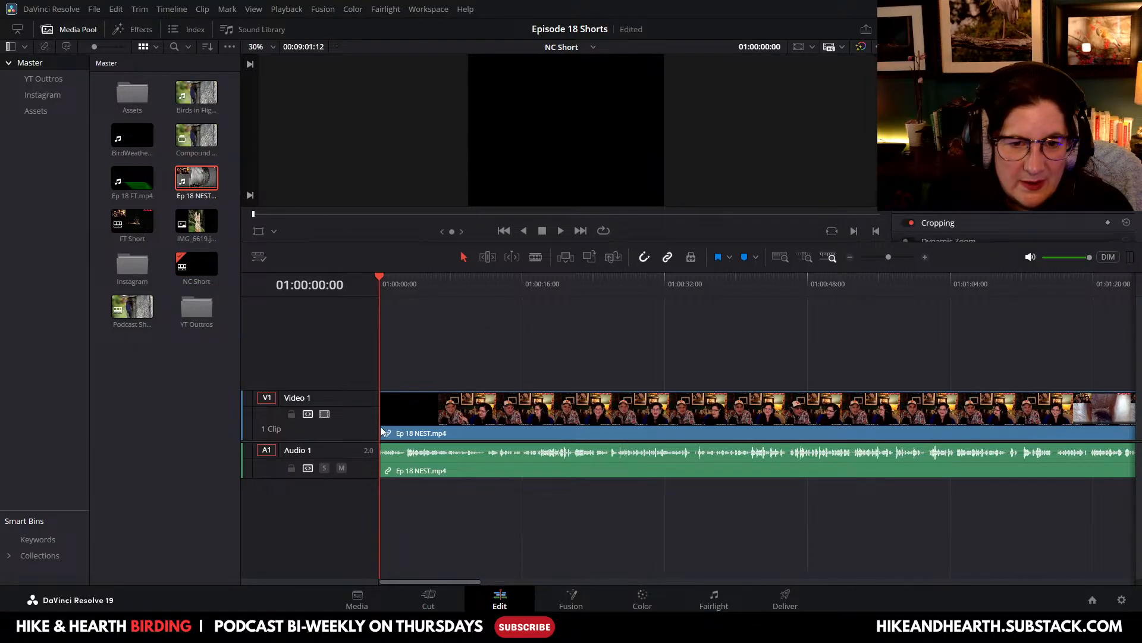
click(62, 32)
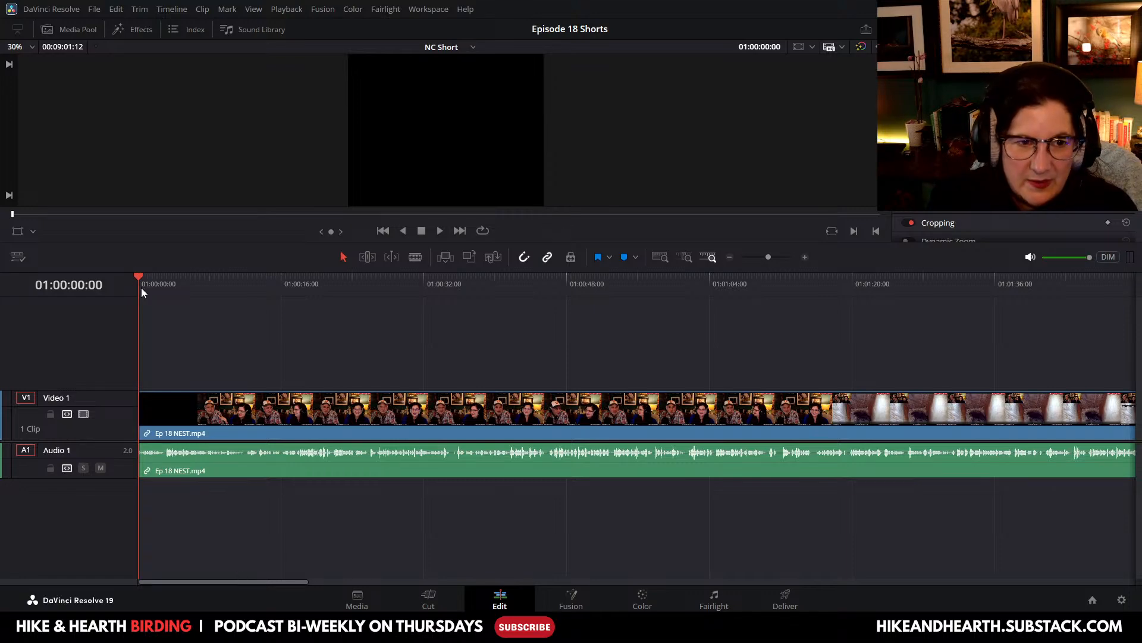
Step: Skim Ep 18 NEST.mp4 to about 01:01:34 and enlarge the preview to watch the nest box footage
drag(138, 275, 830, 362)
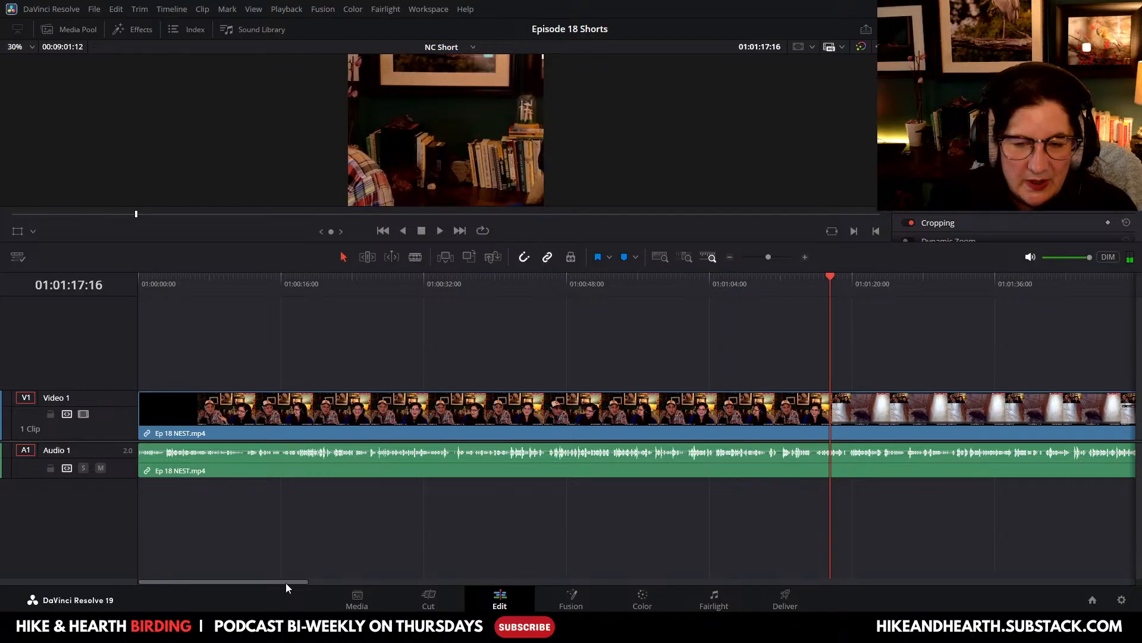
drag(285, 583, 441, 587)
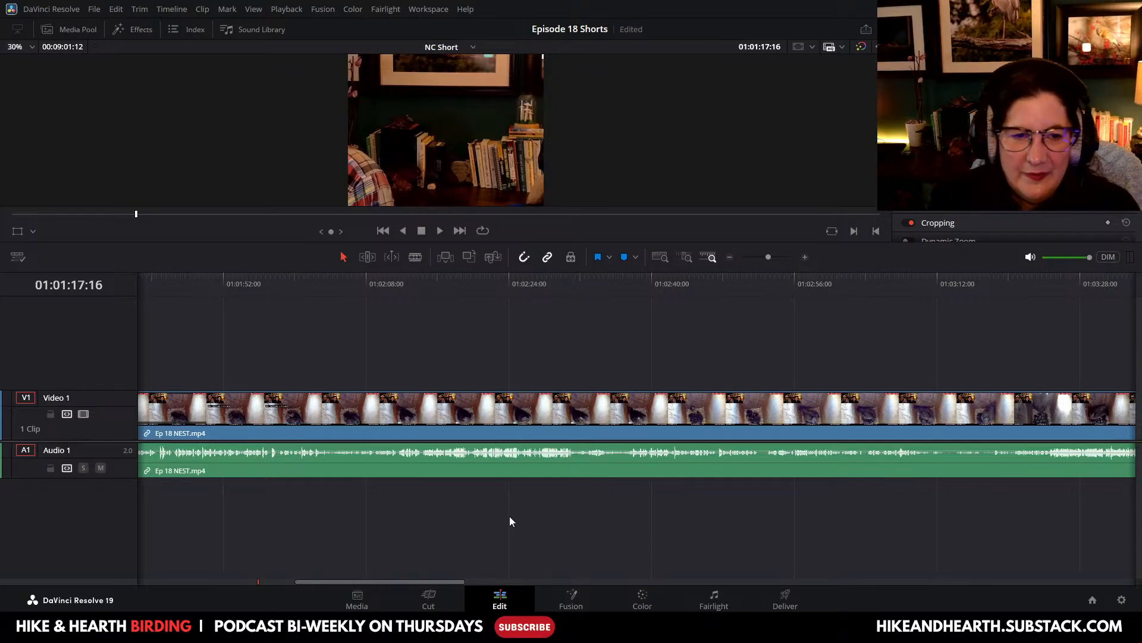
drag(355, 580, 293, 583)
drag(288, 286, 443, 308)
drag(480, 241, 503, 513)
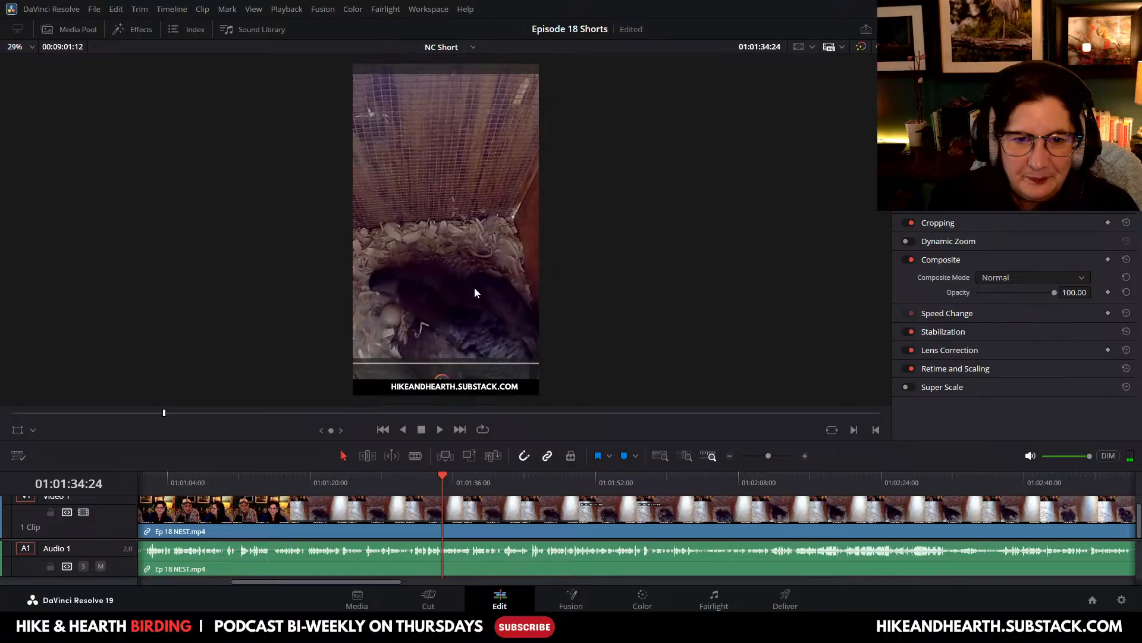
scroll(475, 291, up, 3)
scroll(474, 292, up, 1)
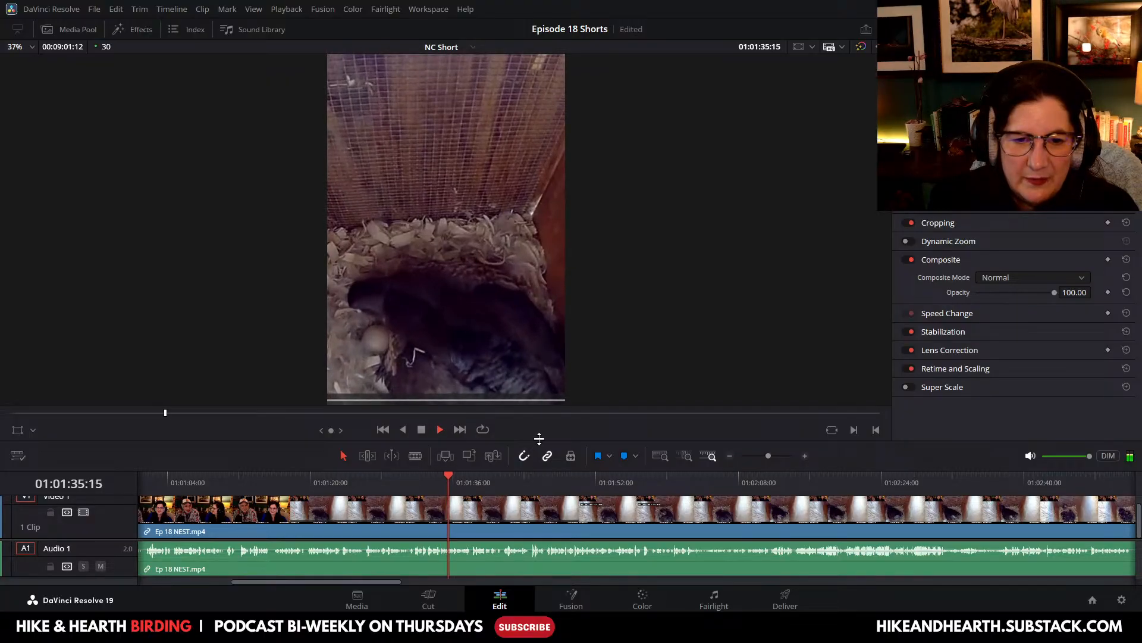
scroll(606, 262, down, 4)
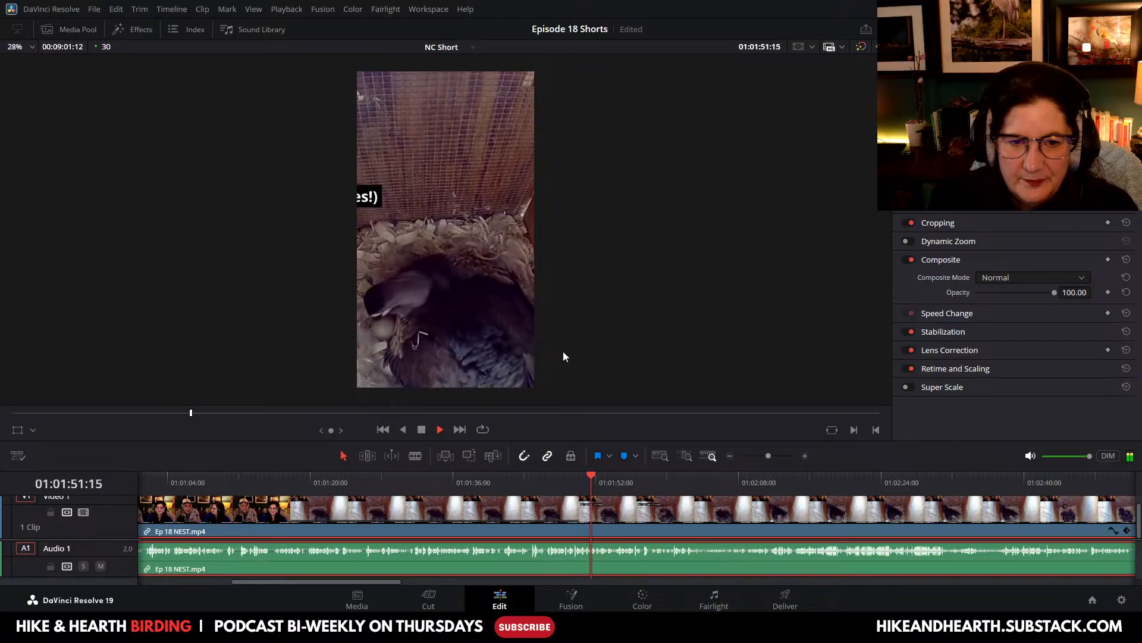
Step: Review the nest box footage through to 01:04:11:14, skipping ahead where needed, to find a passage for the short
click(748, 488)
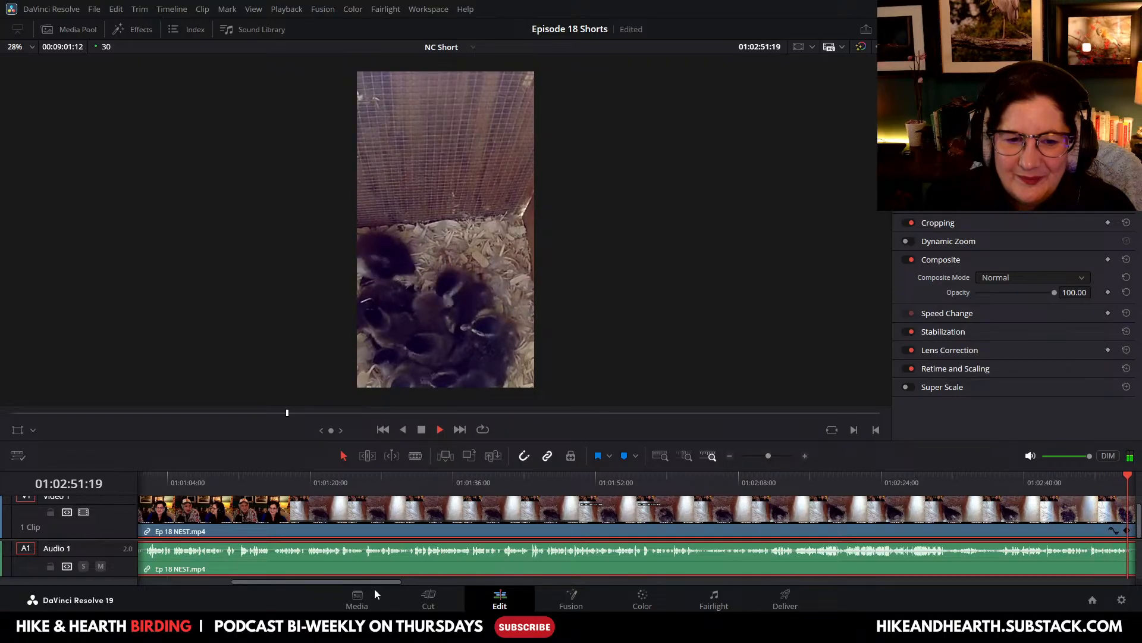
drag(373, 580, 514, 584)
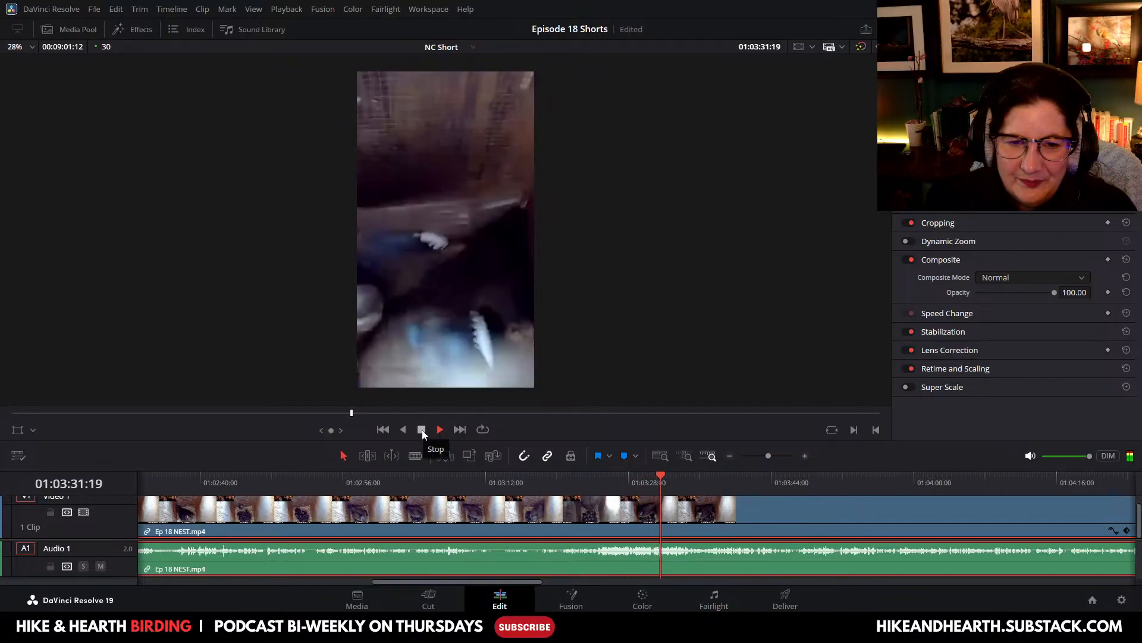
drag(670, 475, 779, 482)
key(space)
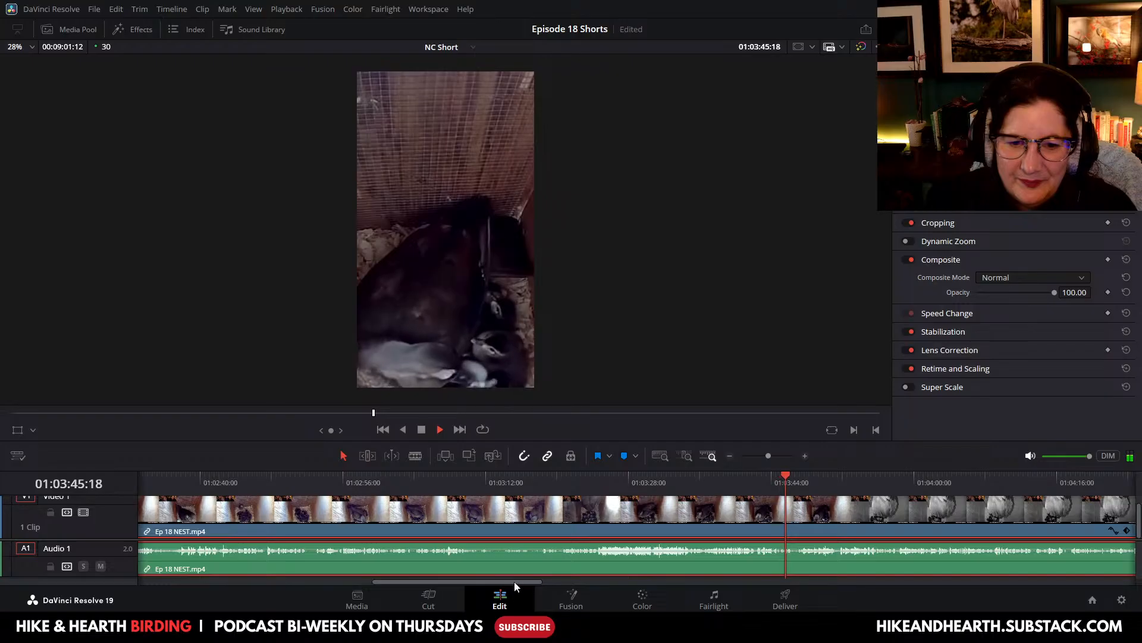
drag(522, 581, 560, 585)
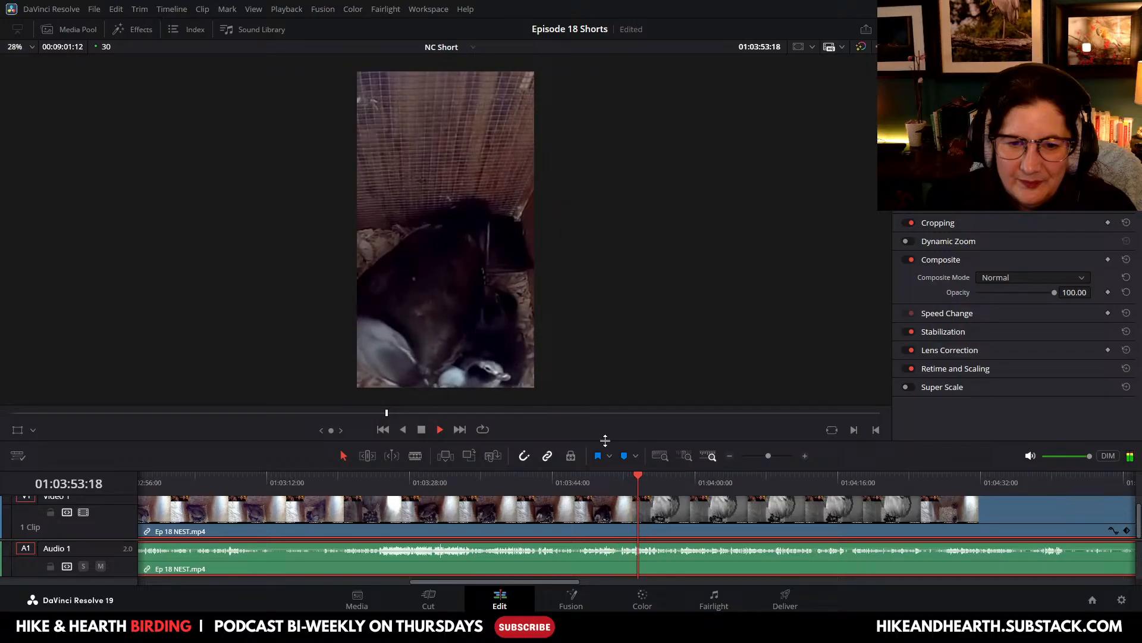
drag(606, 439, 612, 398)
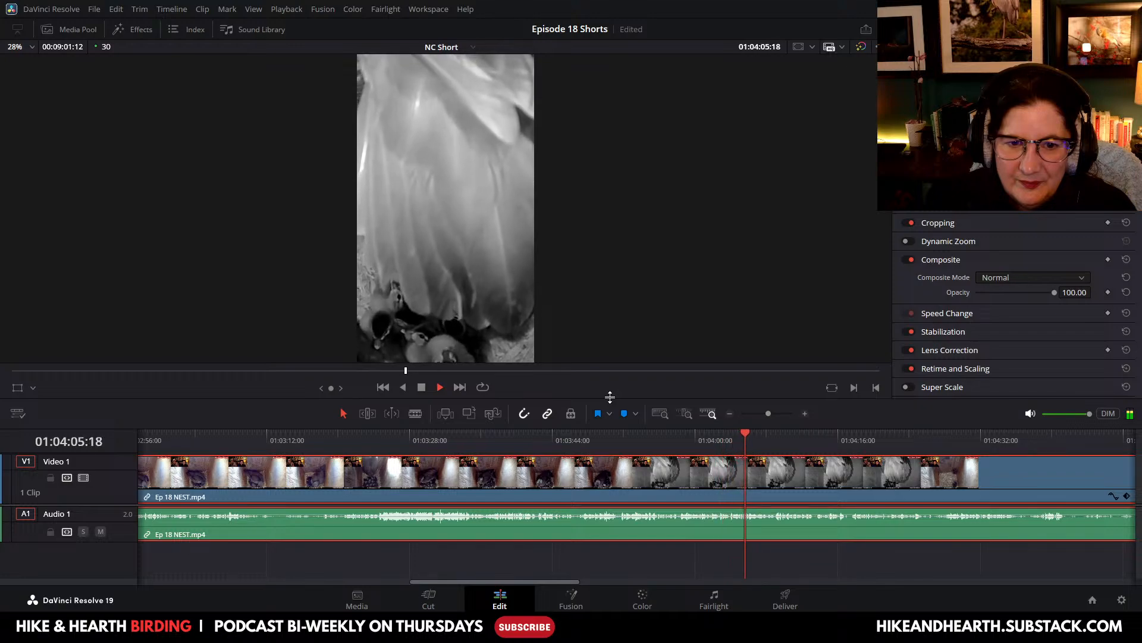
mouse_move(610, 397)
mouse_down()
mouse_move(625, 462)
mouse_move(620, 397)
mouse_up()
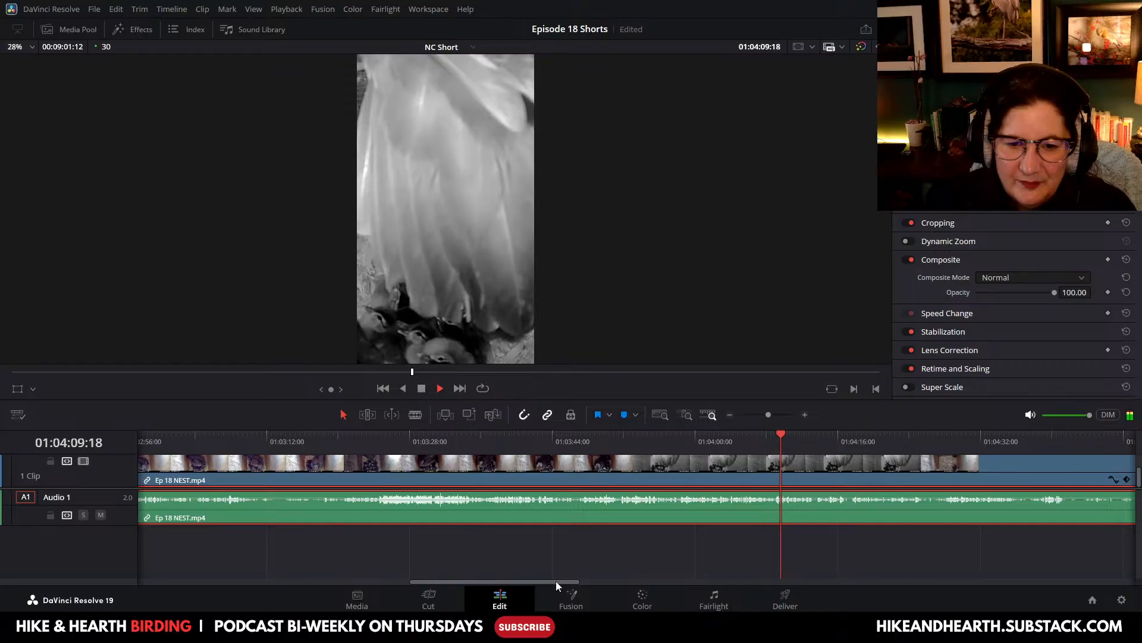
drag(558, 586, 608, 584)
click(424, 391)
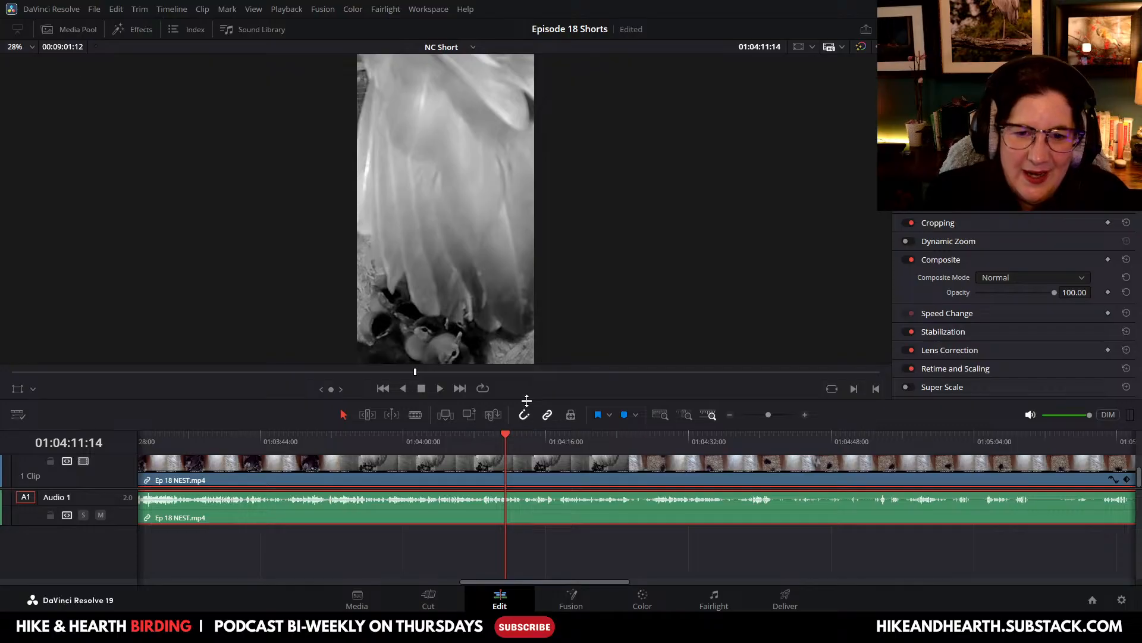
Step: Rebalance the preview and timeline heights so the full Video 1 and Audio 1 tracks fit below a large preview
drag(527, 401, 545, 246)
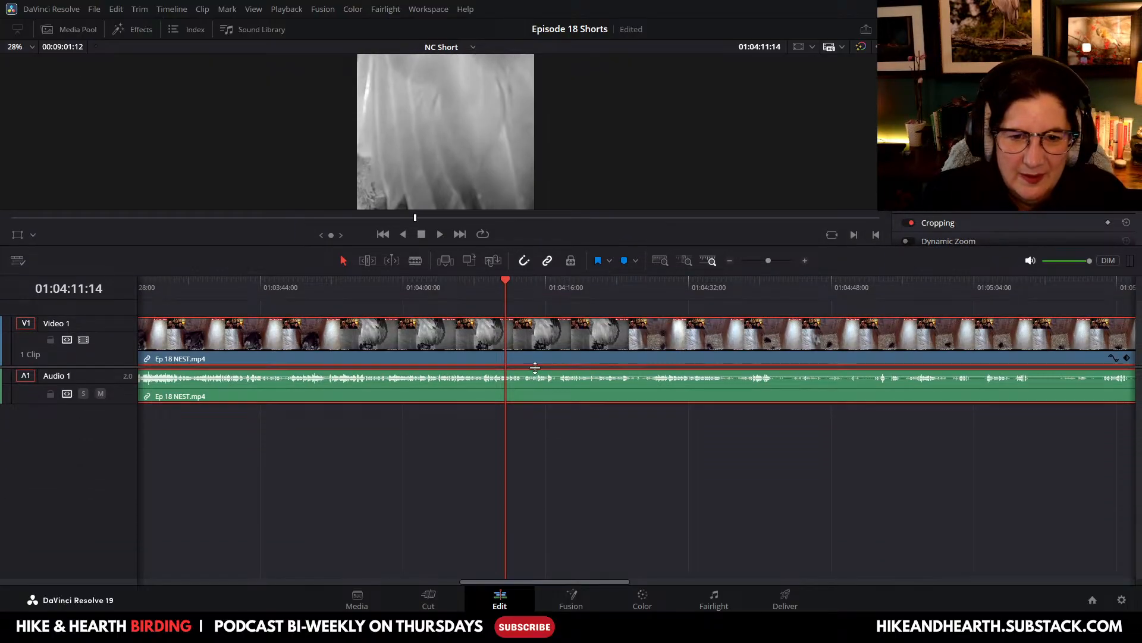
drag(121, 367, 121, 498)
drag(517, 245, 524, 388)
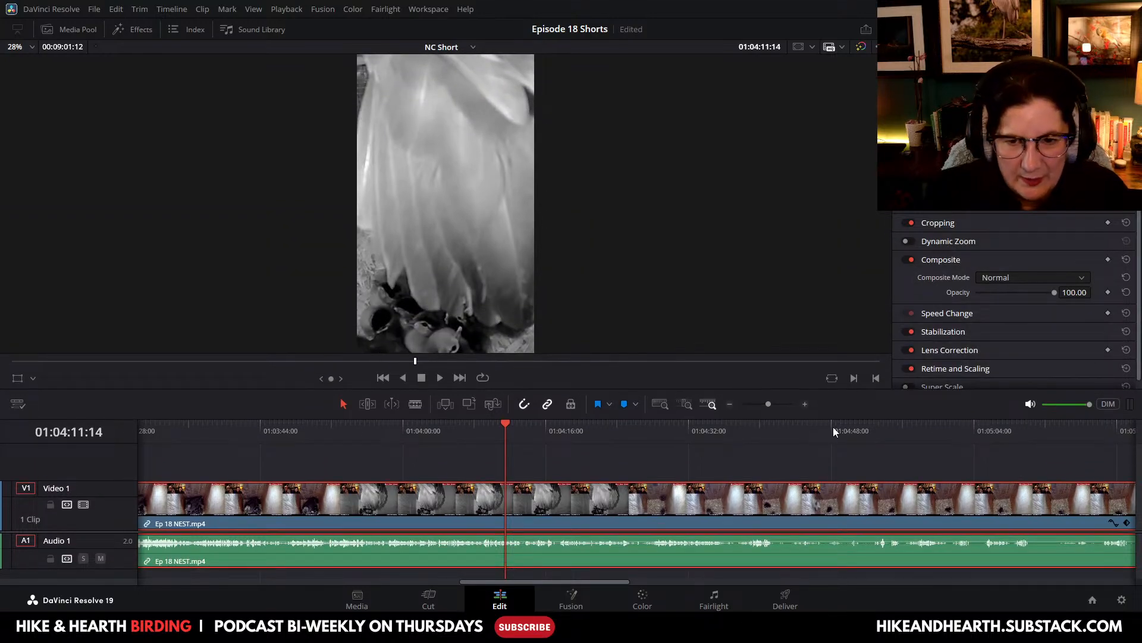
Step: Replay the black-and-white nest passage between 01:04:00:20 and 01:04:07:00 at closer timeline zoom to locate the short's starting point
click(805, 405)
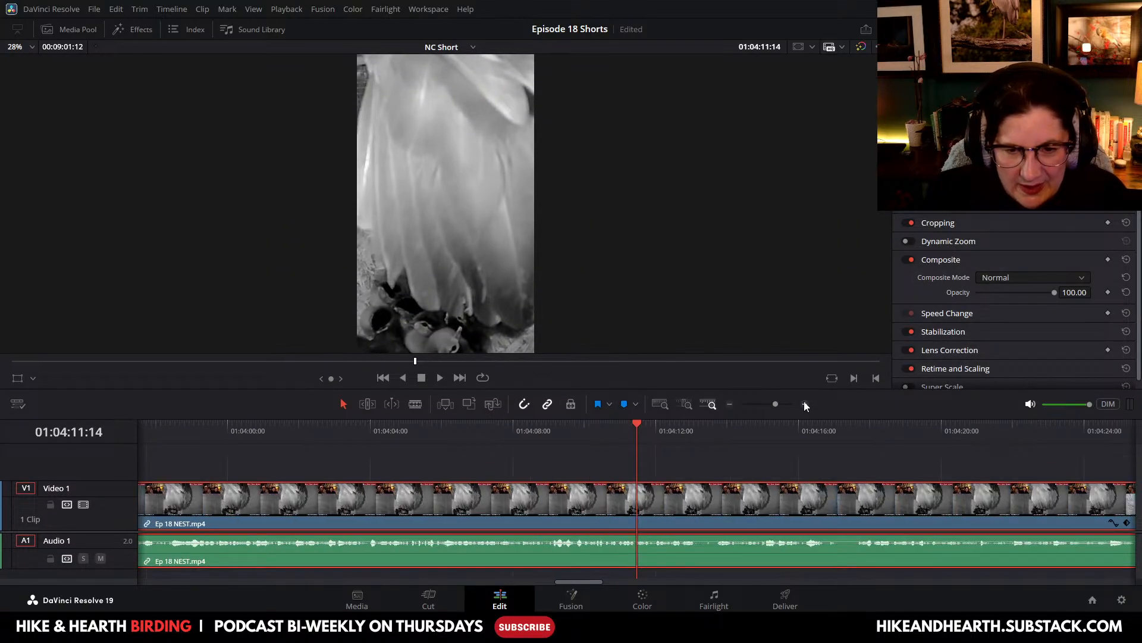
drag(637, 427, 367, 468)
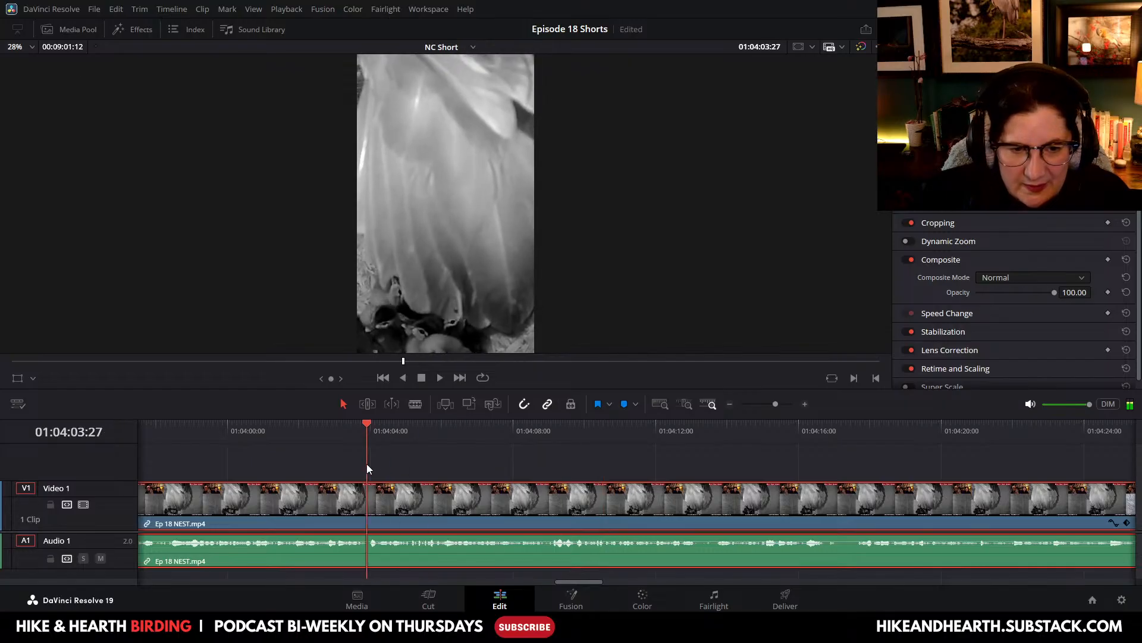
click(440, 378)
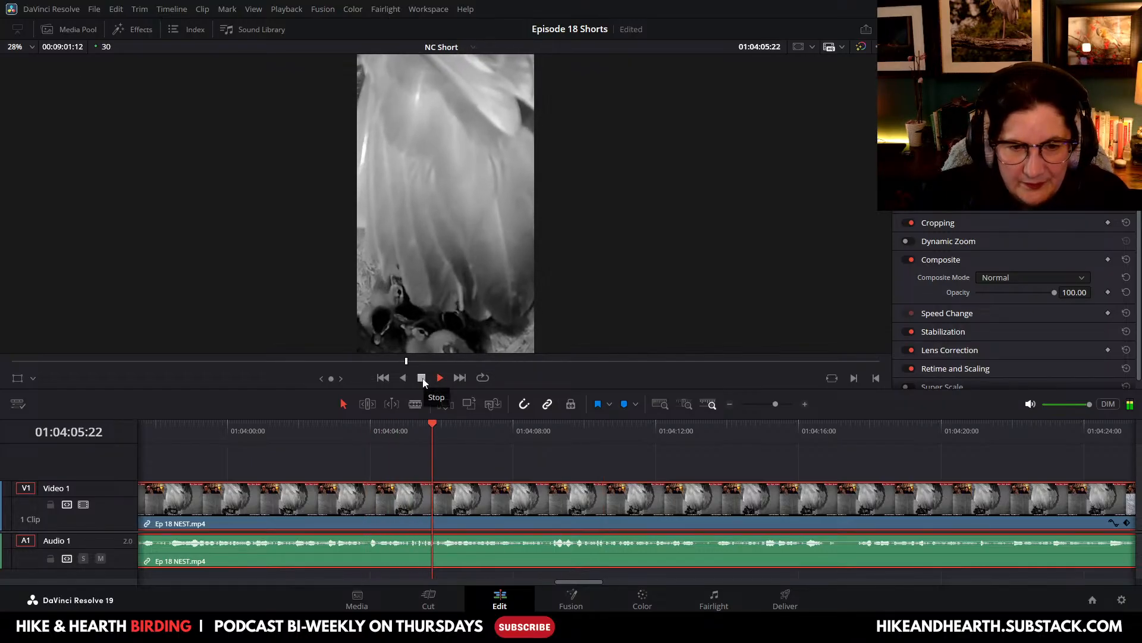
click(423, 381)
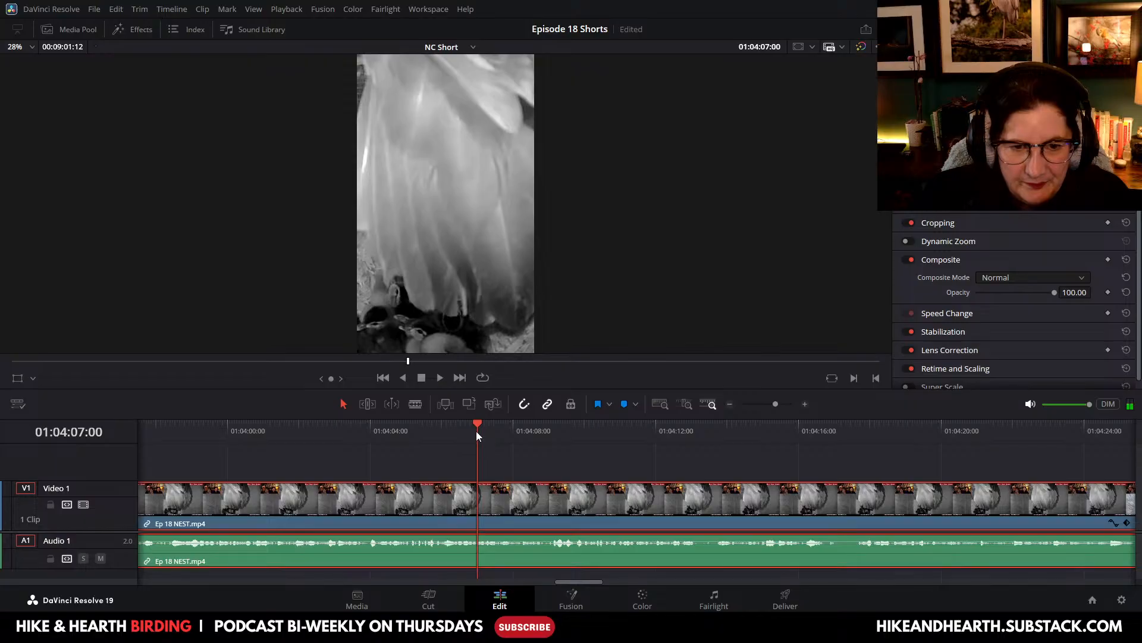
drag(477, 432, 272, 459)
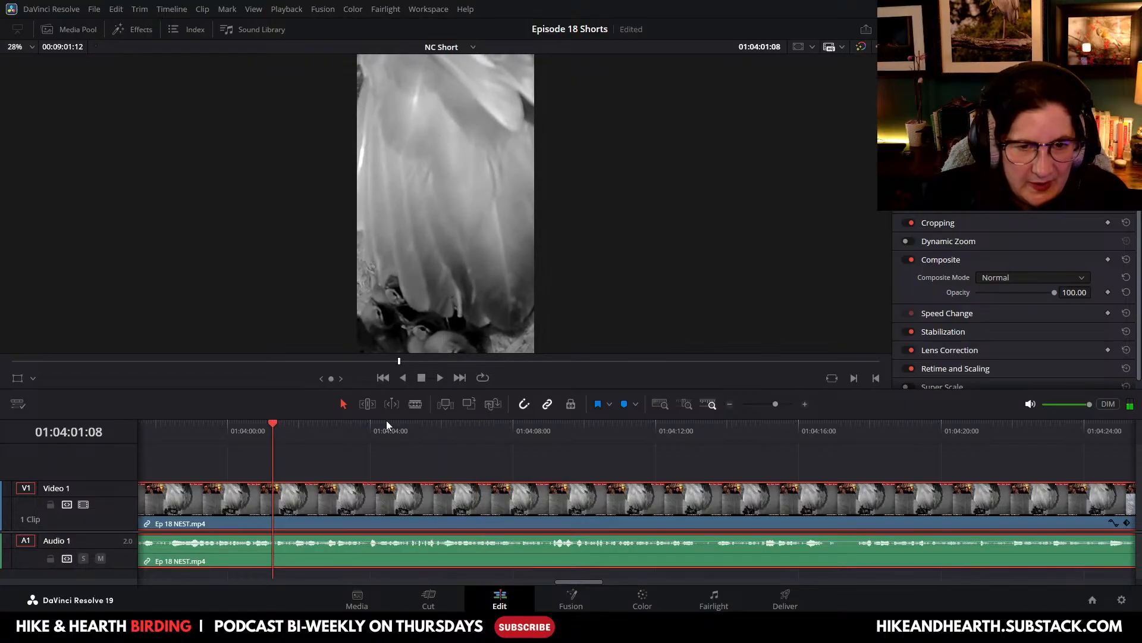
click(441, 378)
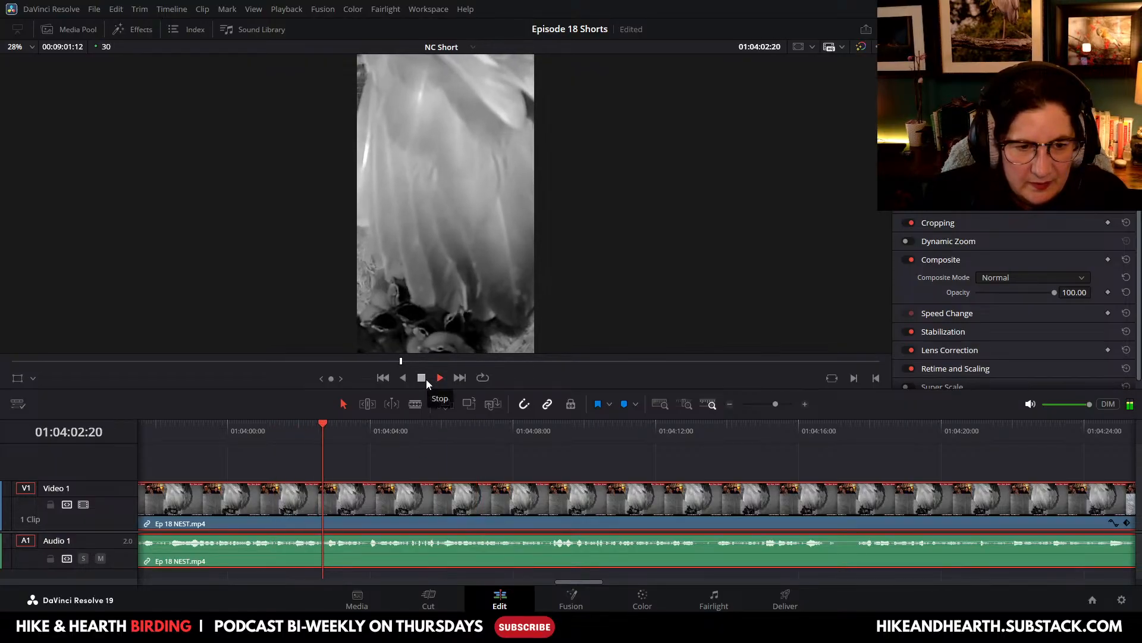
click(426, 380)
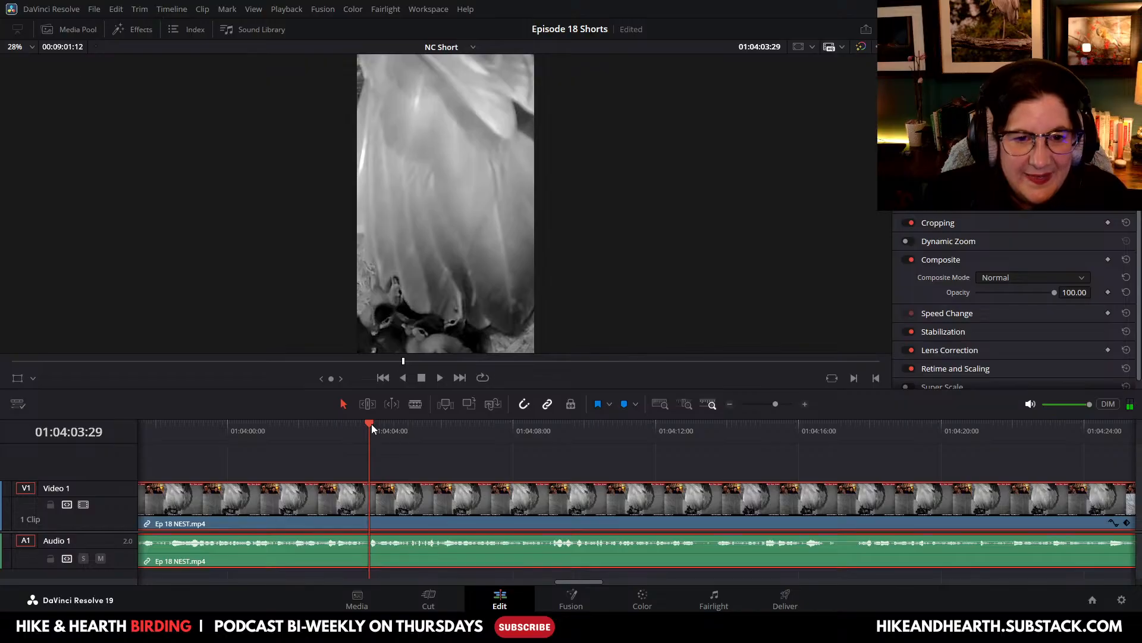
drag(371, 424, 291, 438)
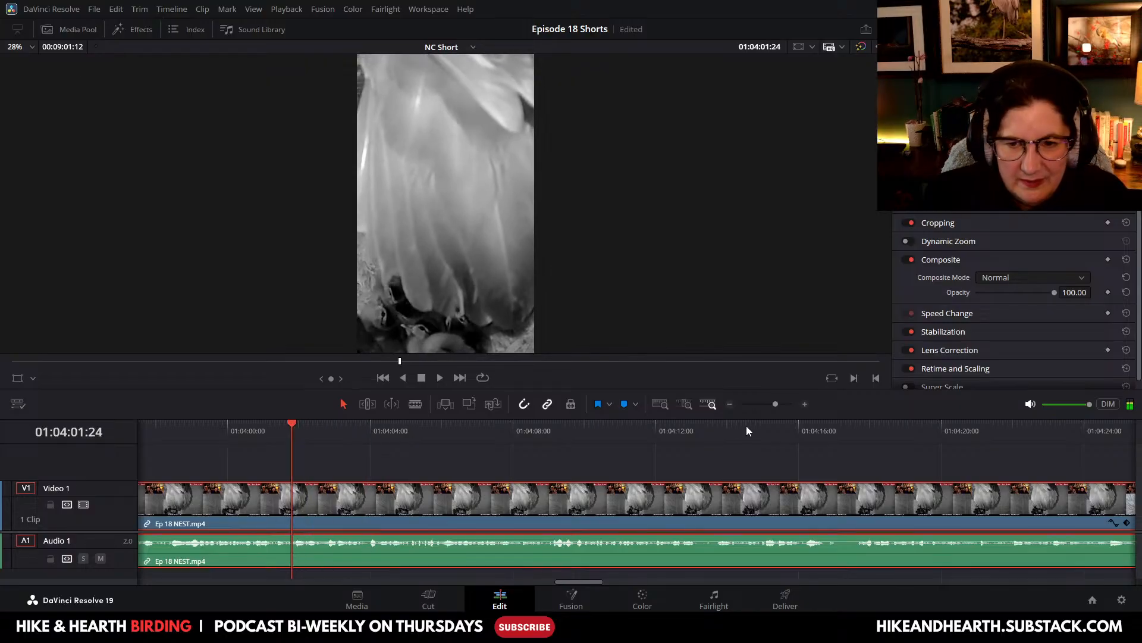
click(805, 404)
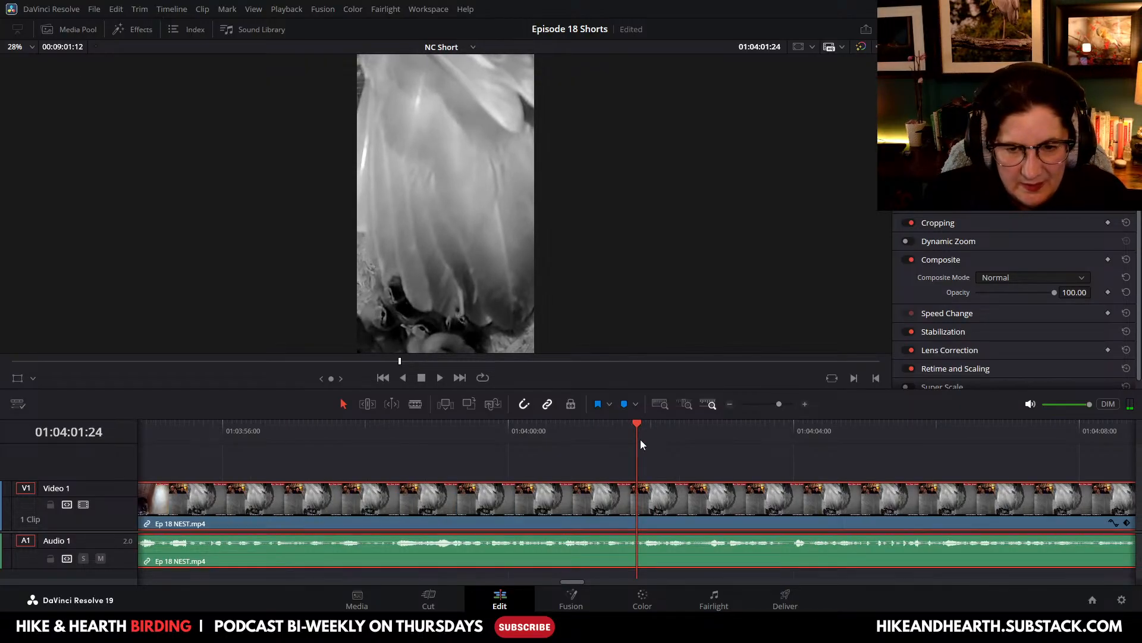
drag(636, 423, 555, 440)
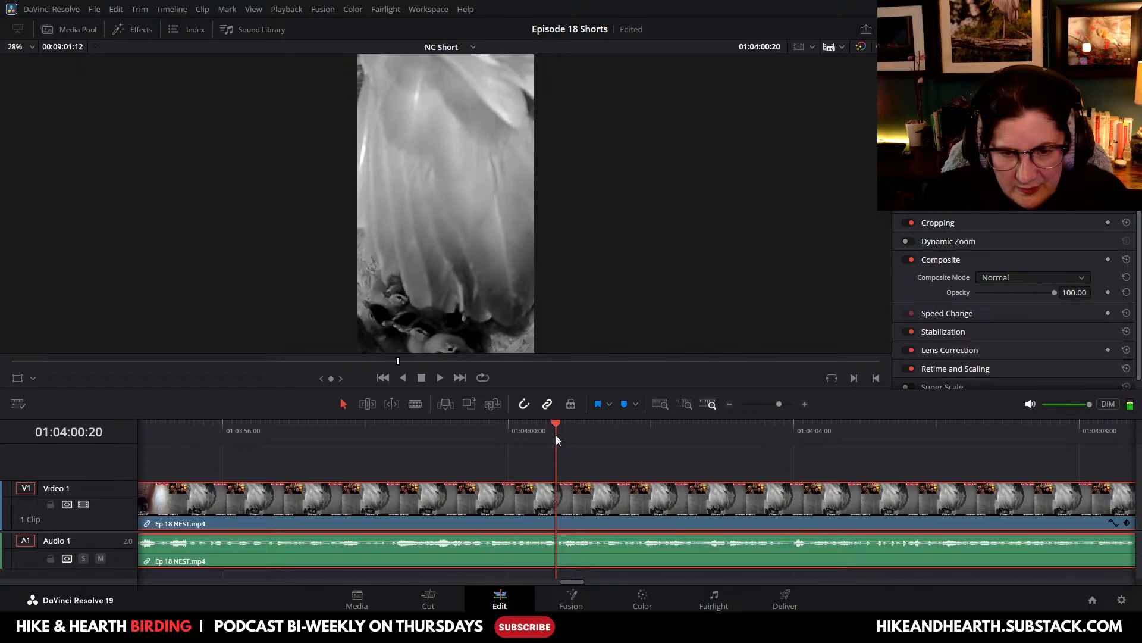
click(440, 378)
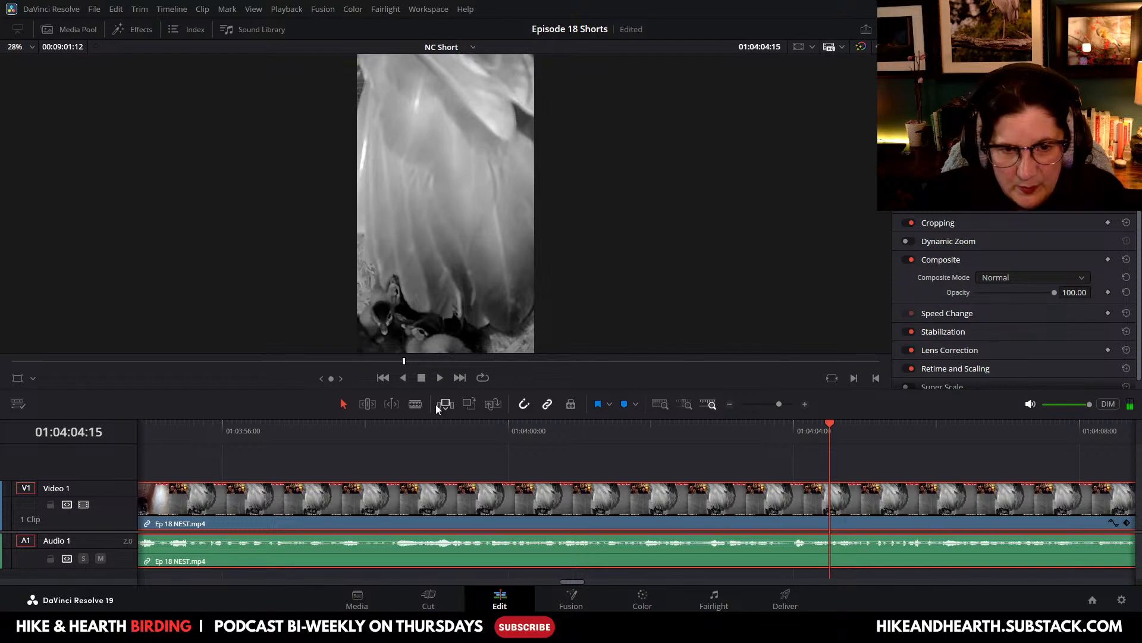
Step: Split Ep 18 NEST.mp4 just after 01:04:02 and ripple delete everything before the cut
click(695, 492)
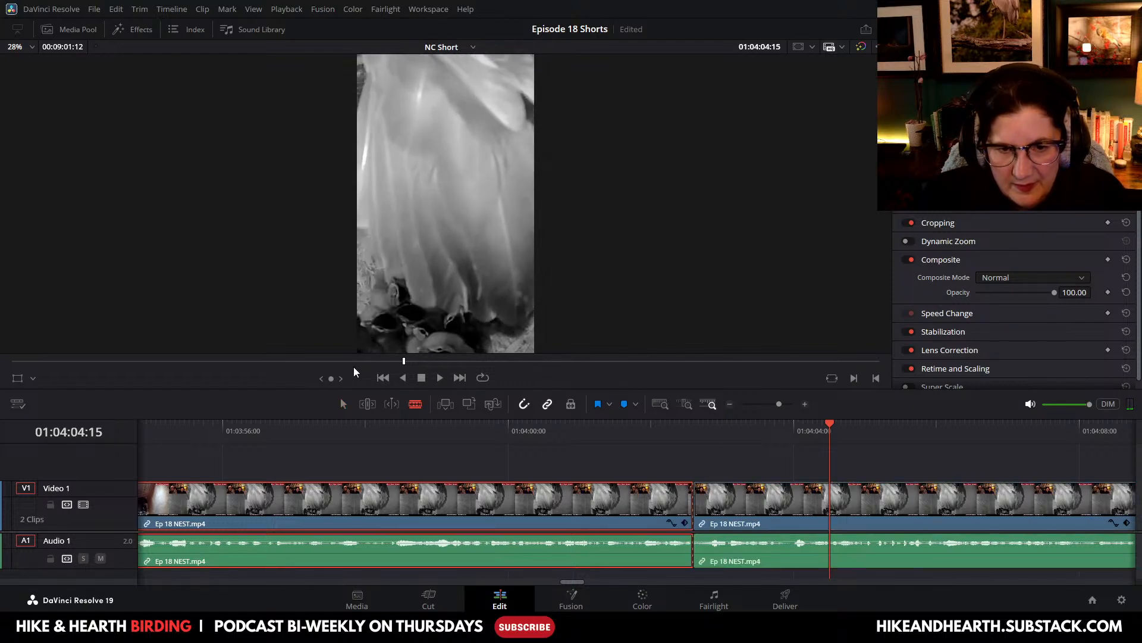
right_click(490, 505)
click(530, 196)
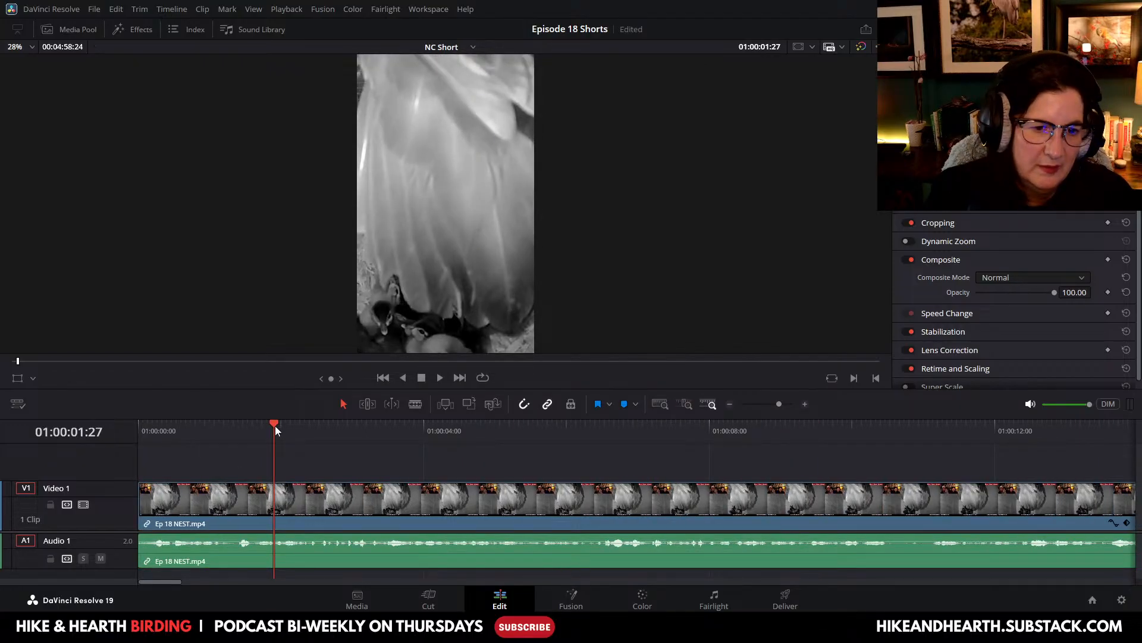
Step: Play the trimmed clip from 01:00:00:00 to check its new opening
drag(275, 426, 119, 451)
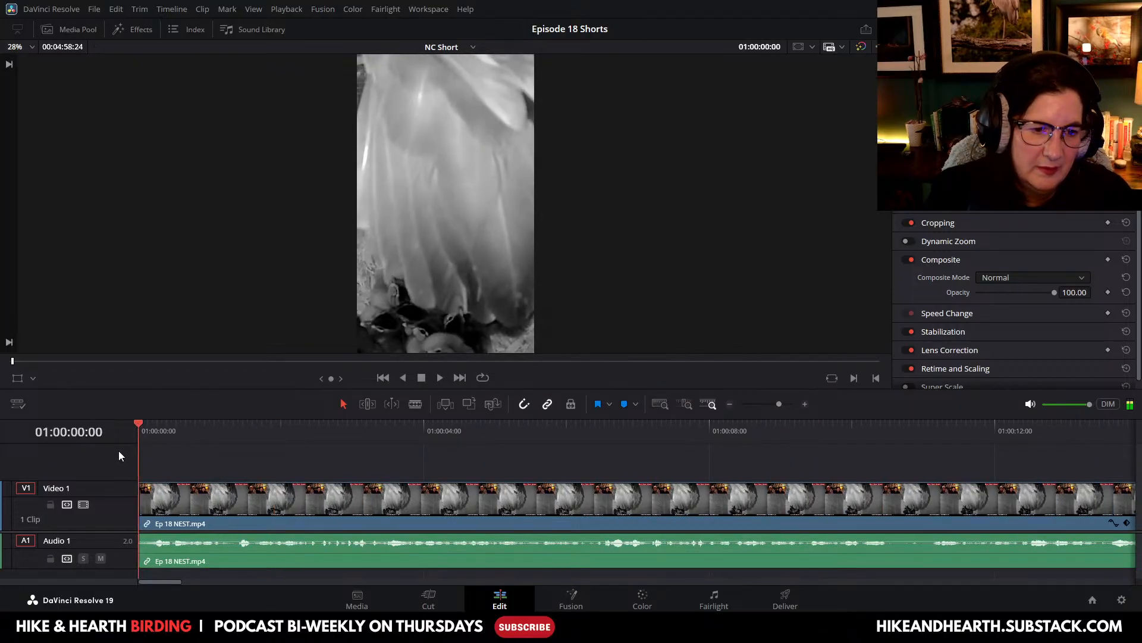
click(440, 376)
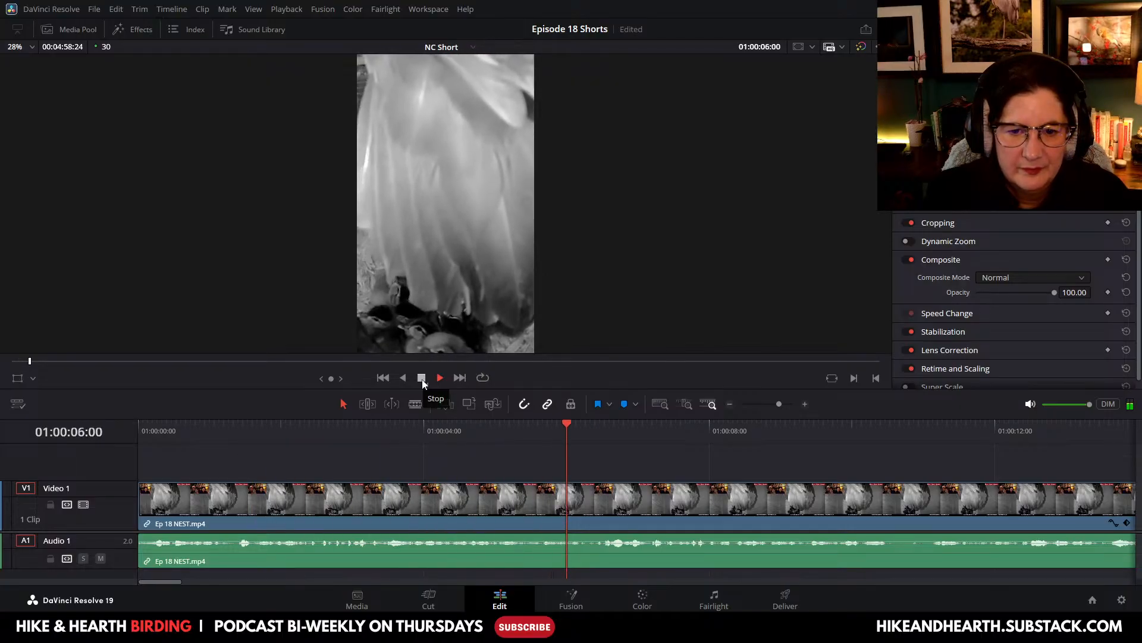
drag(163, 582, 181, 583)
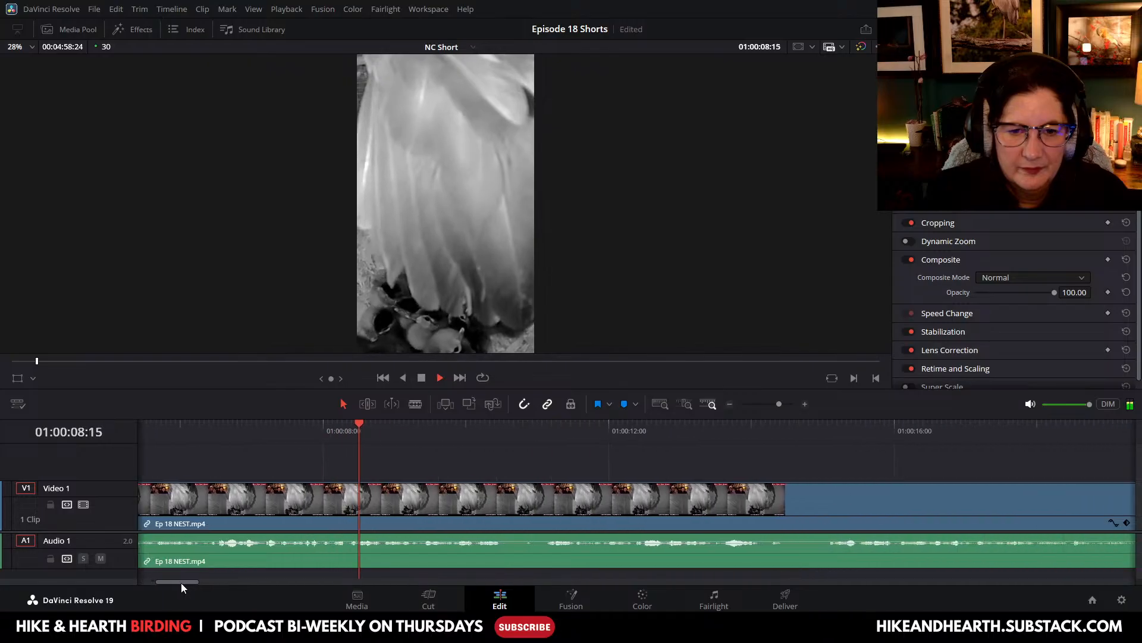
click(422, 379)
Step: Replay the black-and-white nest footage between 01:00:06:12 and 01:00:09:05 and split Ep 18 NEST.mp4 at 01:00:07:12
drag(580, 424, 156, 455)
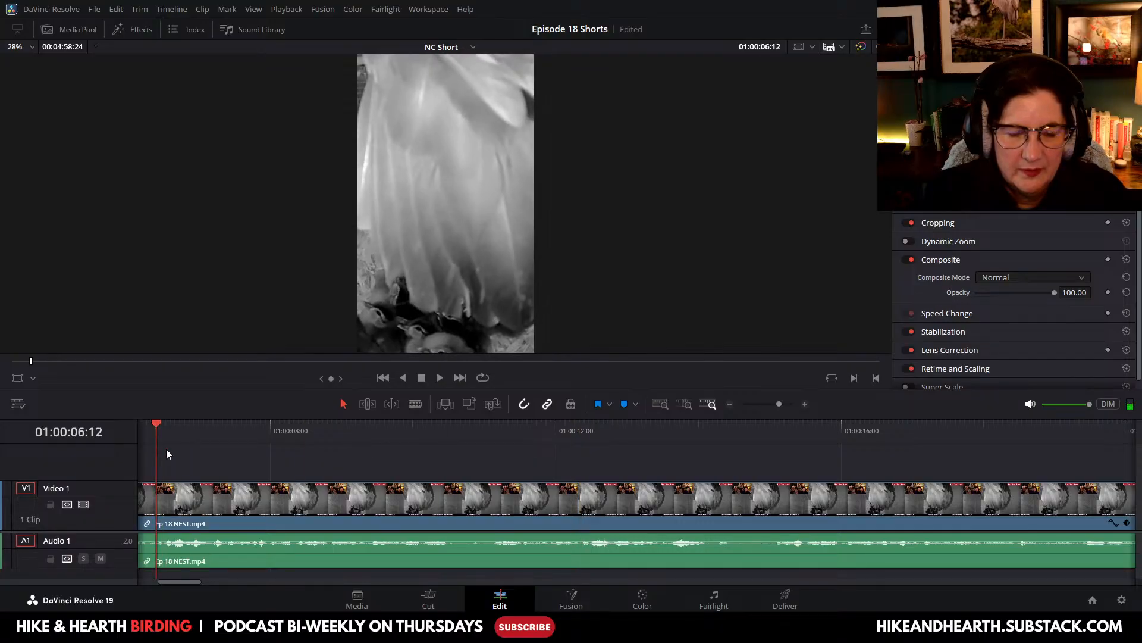
click(440, 379)
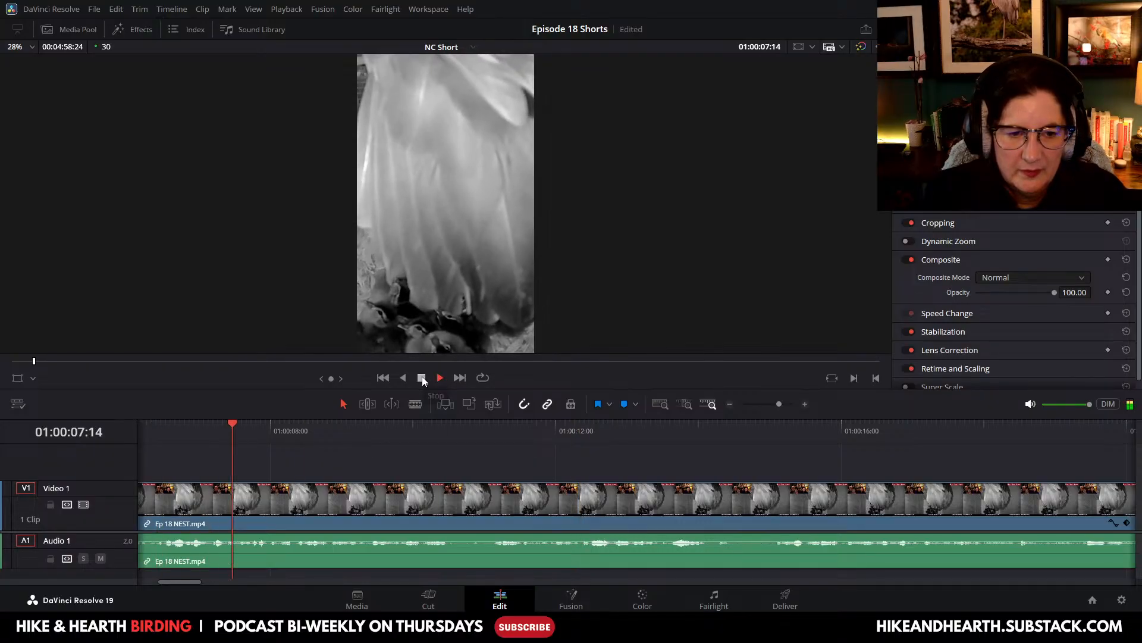
click(421, 378)
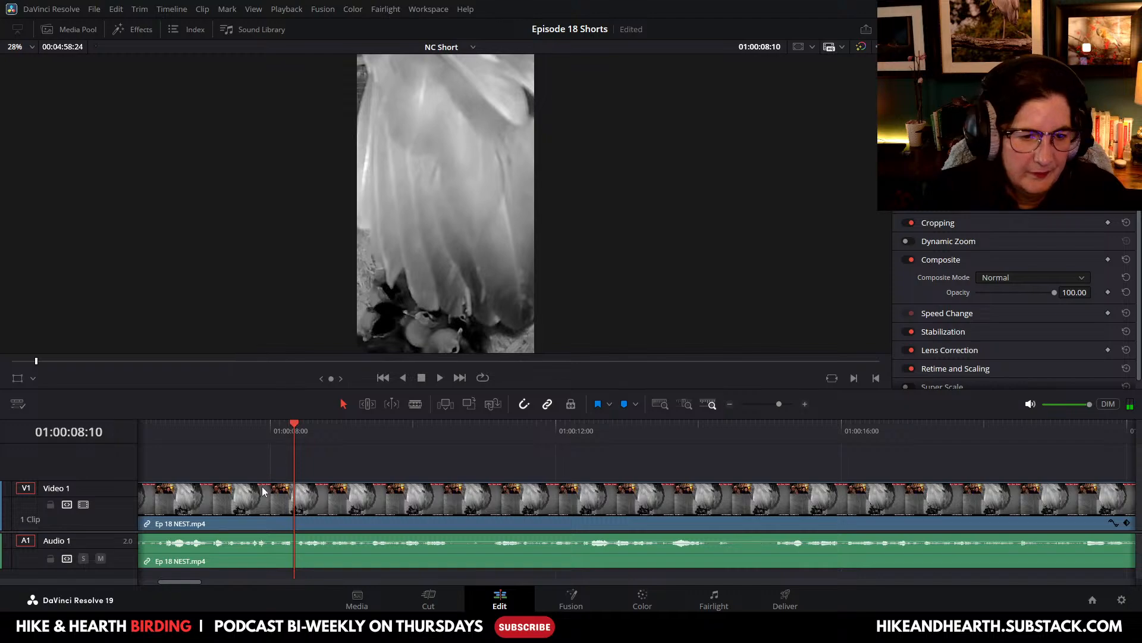
click(416, 405)
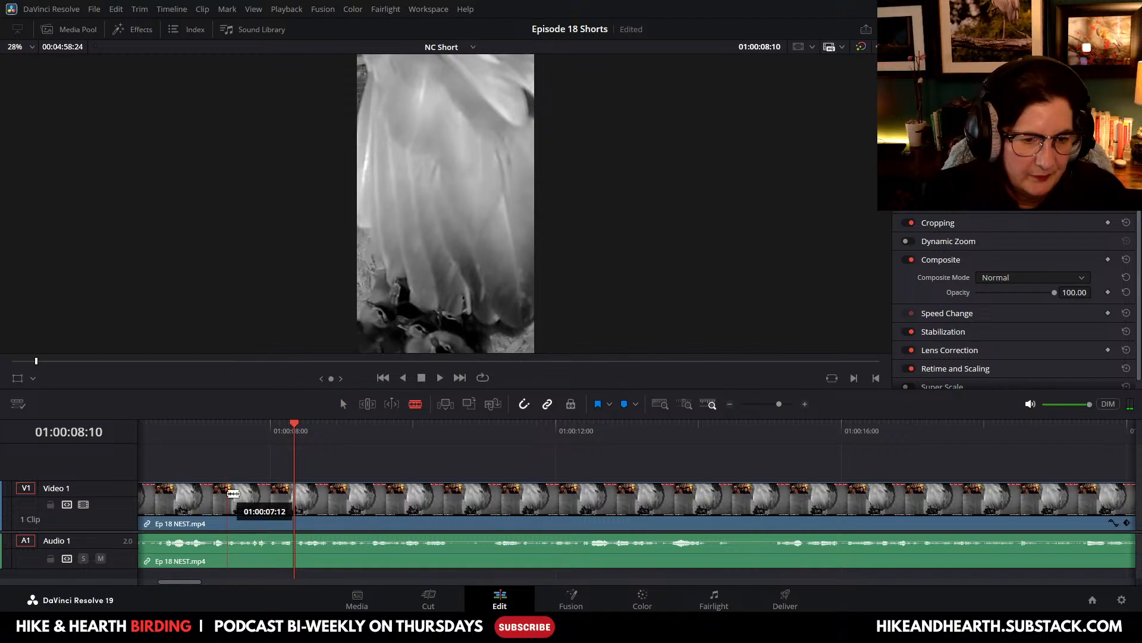
drag(294, 424, 212, 438)
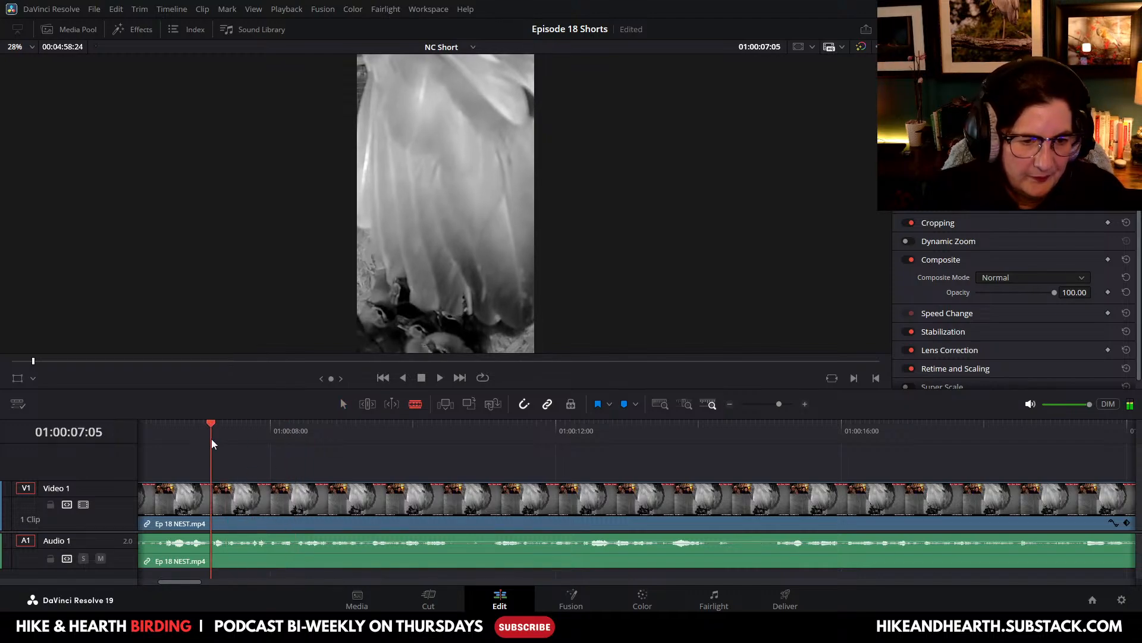
click(440, 377)
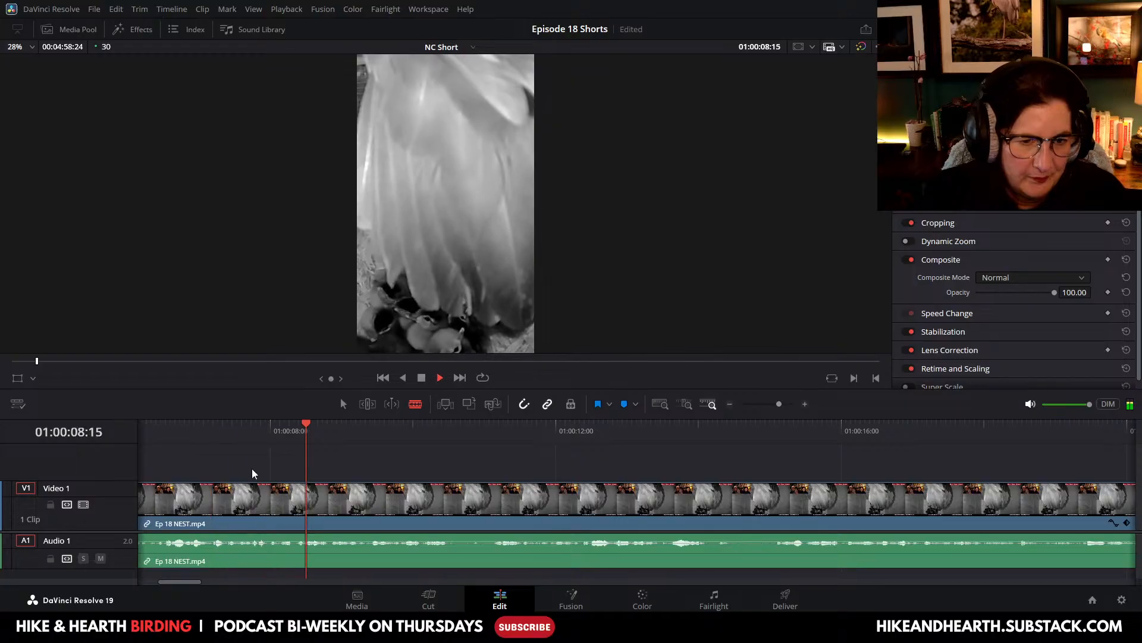
click(422, 379)
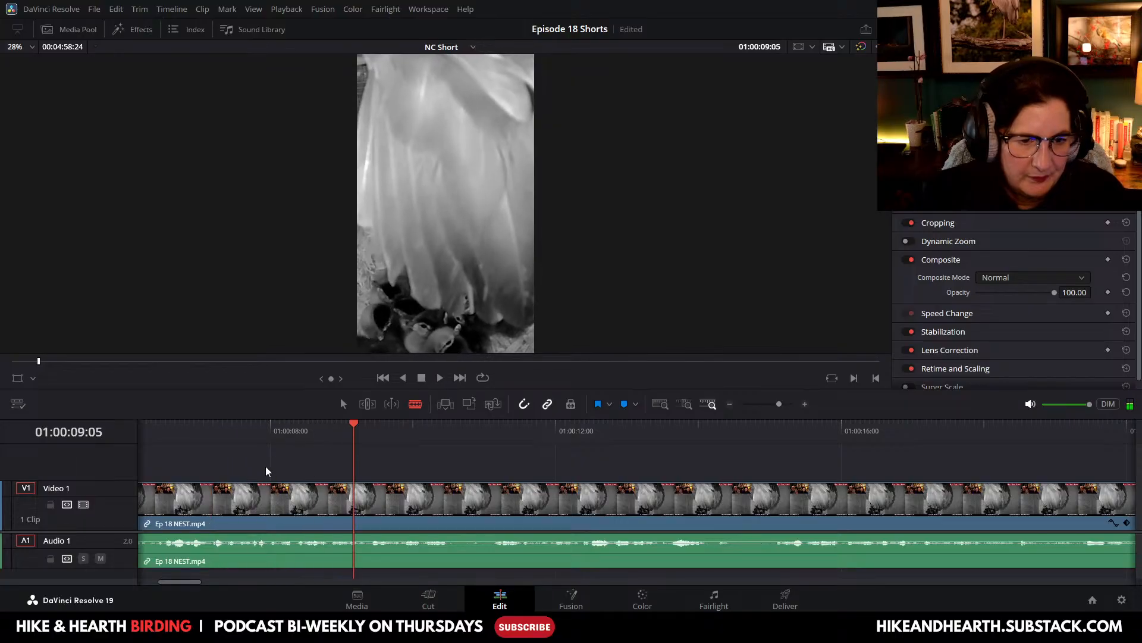
click(228, 501)
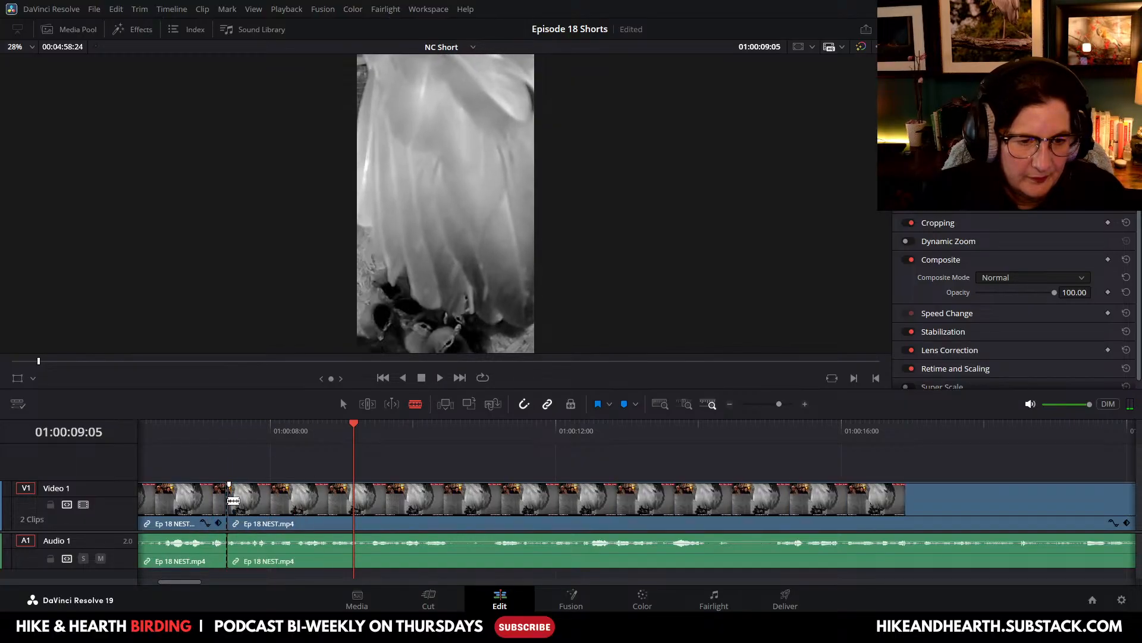
Step: Play on to the start of the nest box footage, split the clip at 01:00:22:26 and ripple delete the section between the two cuts
click(437, 378)
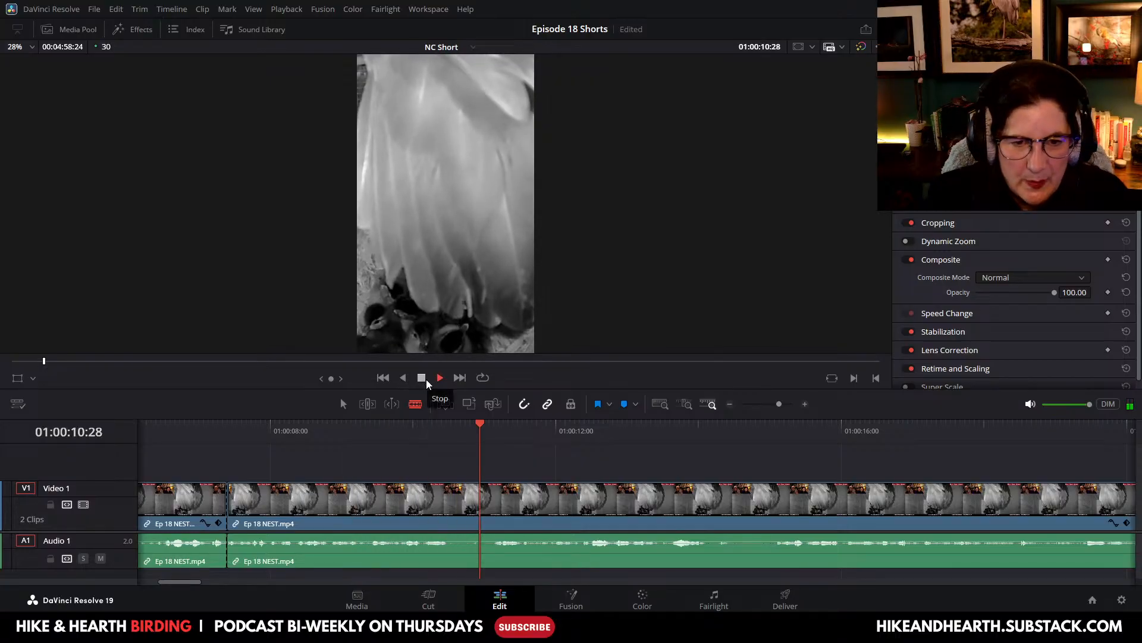
click(426, 379)
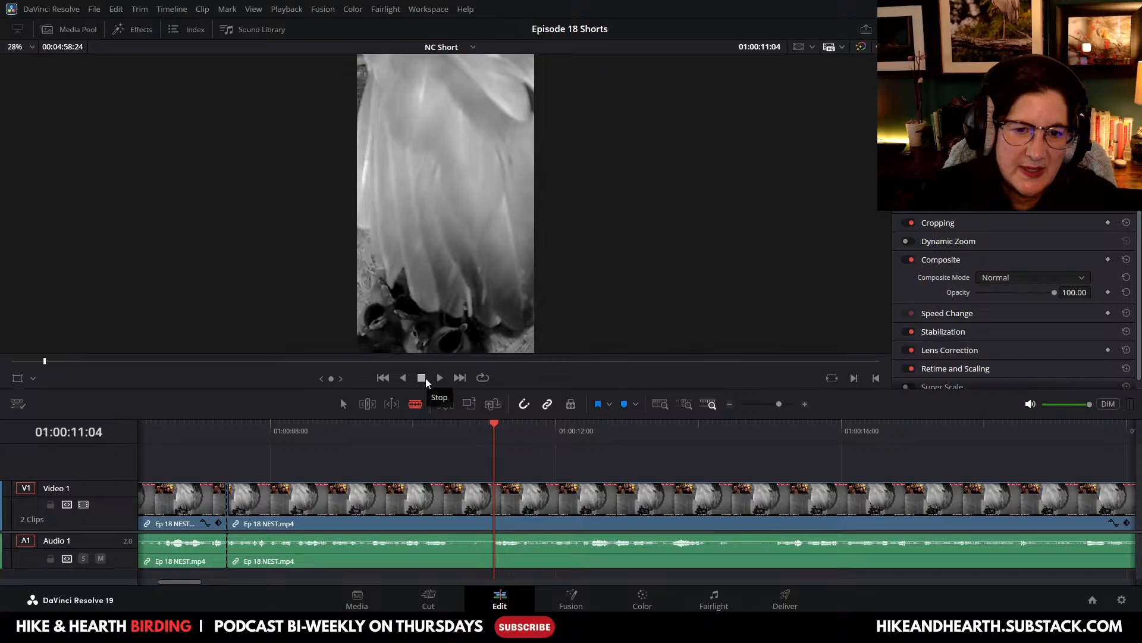
click(438, 378)
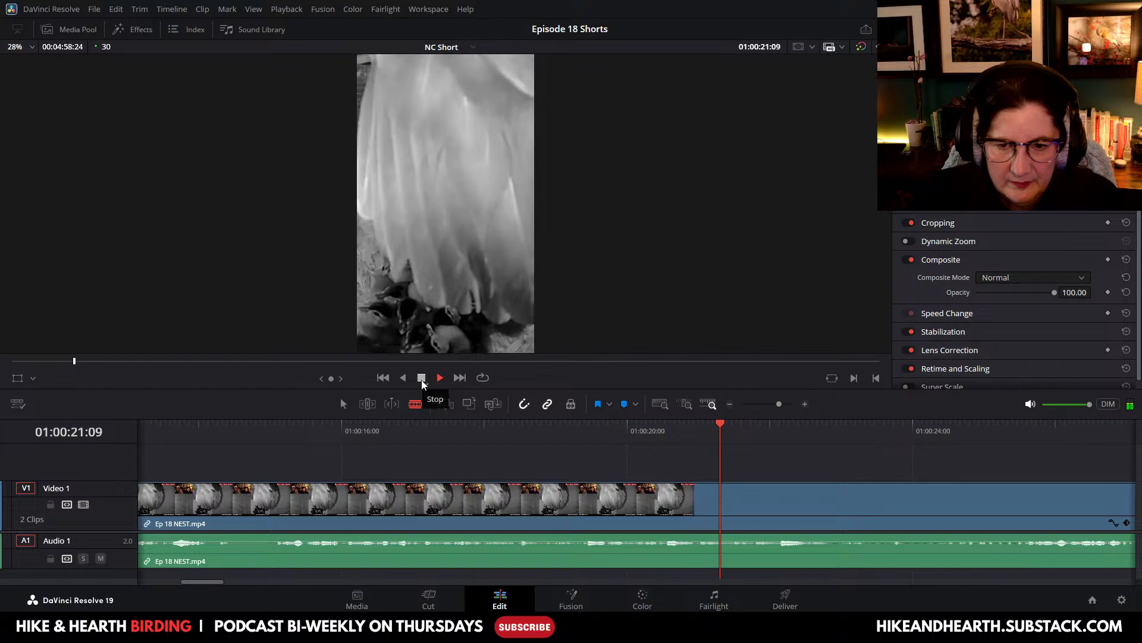
click(422, 379)
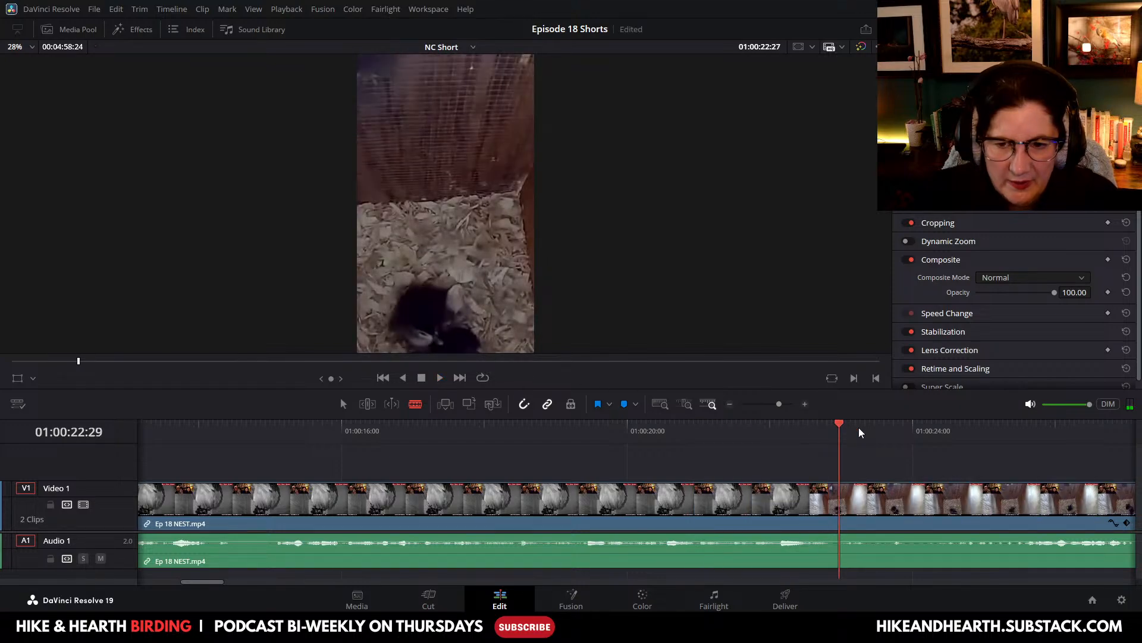
click(885, 428)
click(833, 492)
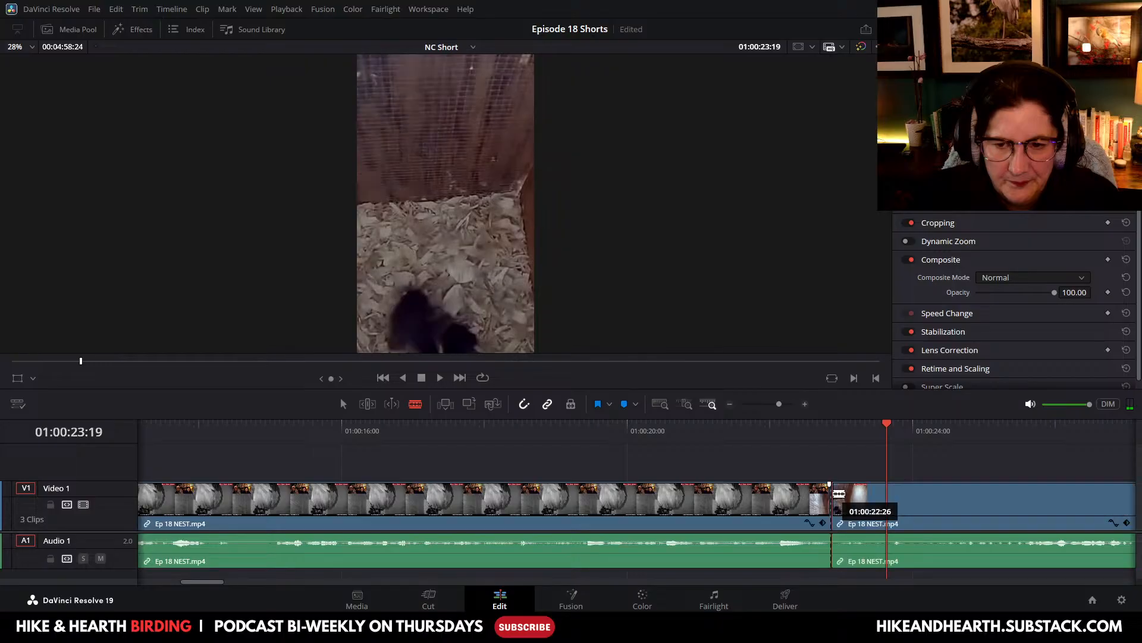
right_click(377, 495)
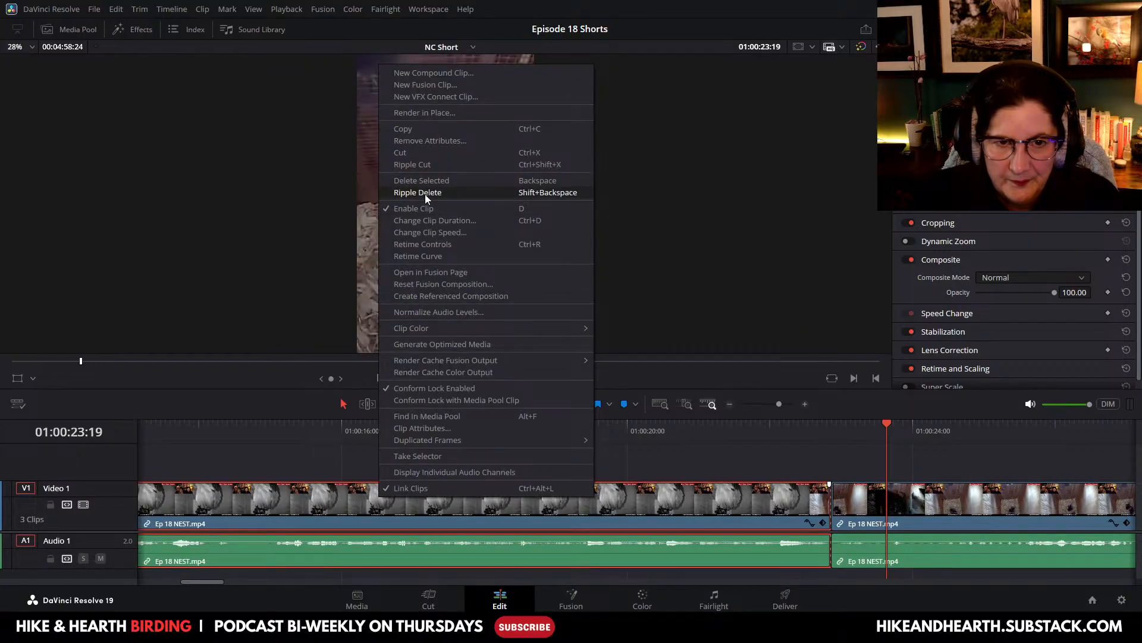
click(424, 194)
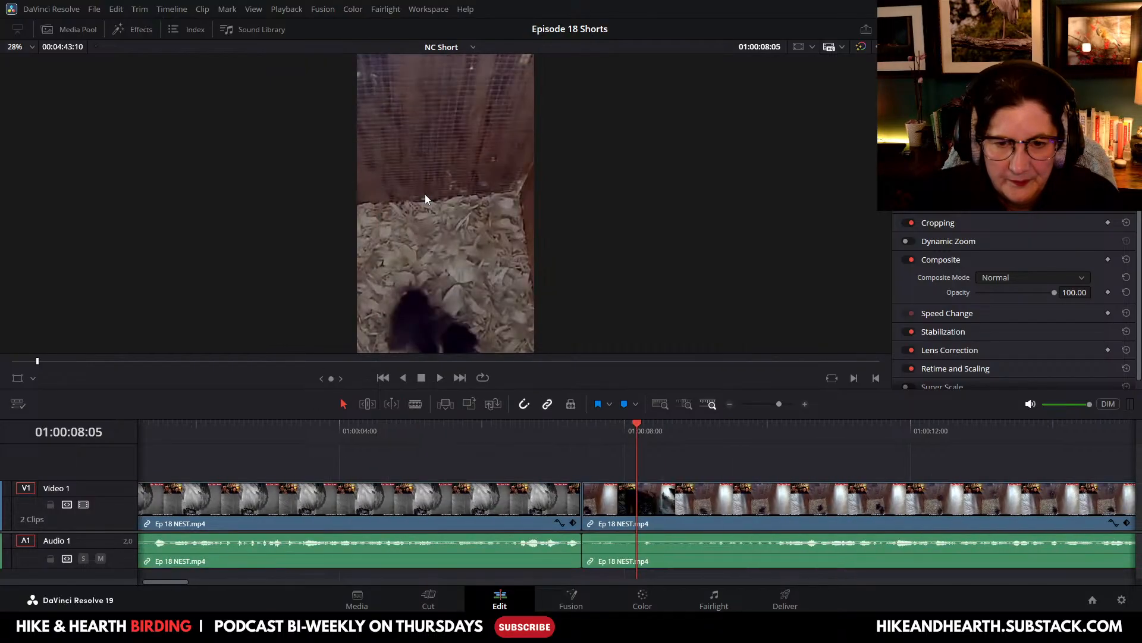
Step: Play the nest box footage to 01:00:17:25, split it at 01:00:17:17 and delete everything after the cut
click(438, 379)
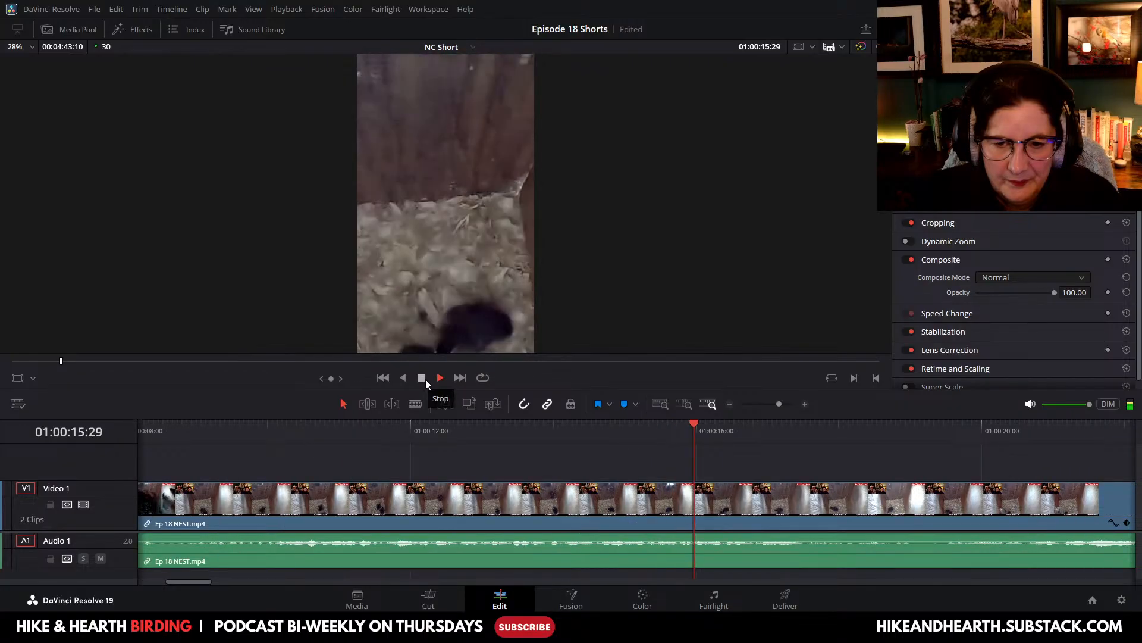
click(425, 381)
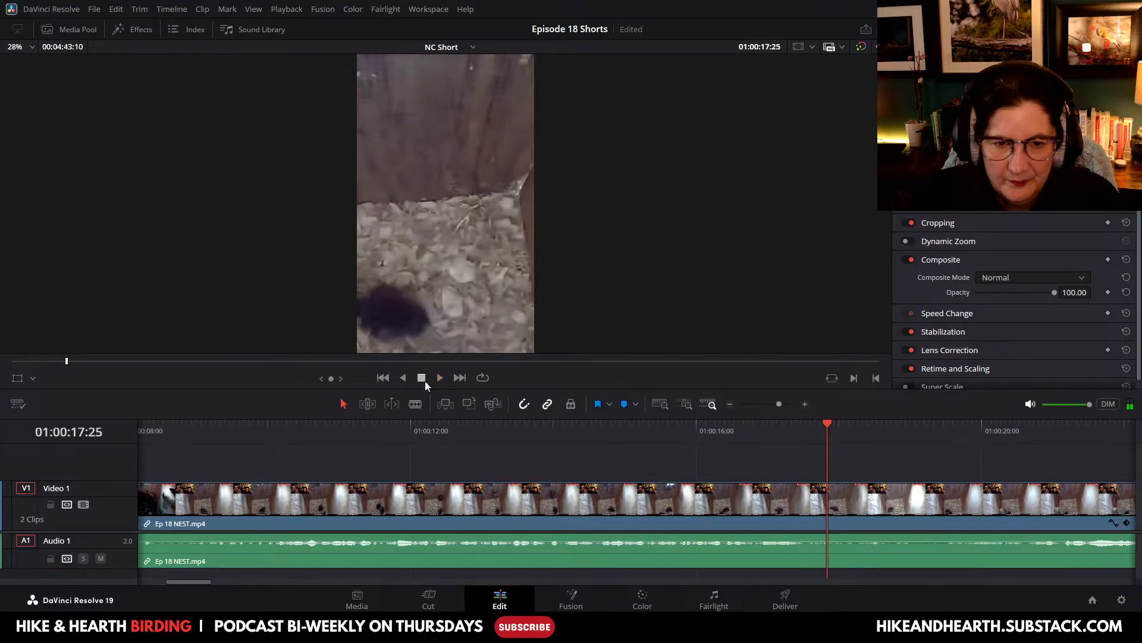
click(415, 410)
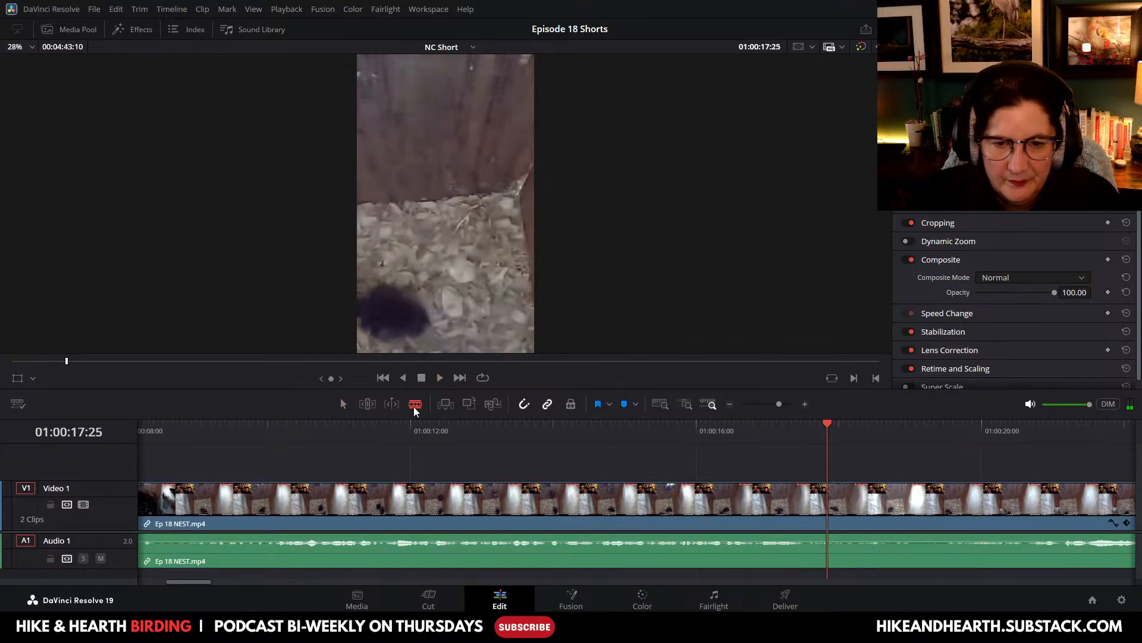
click(808, 516)
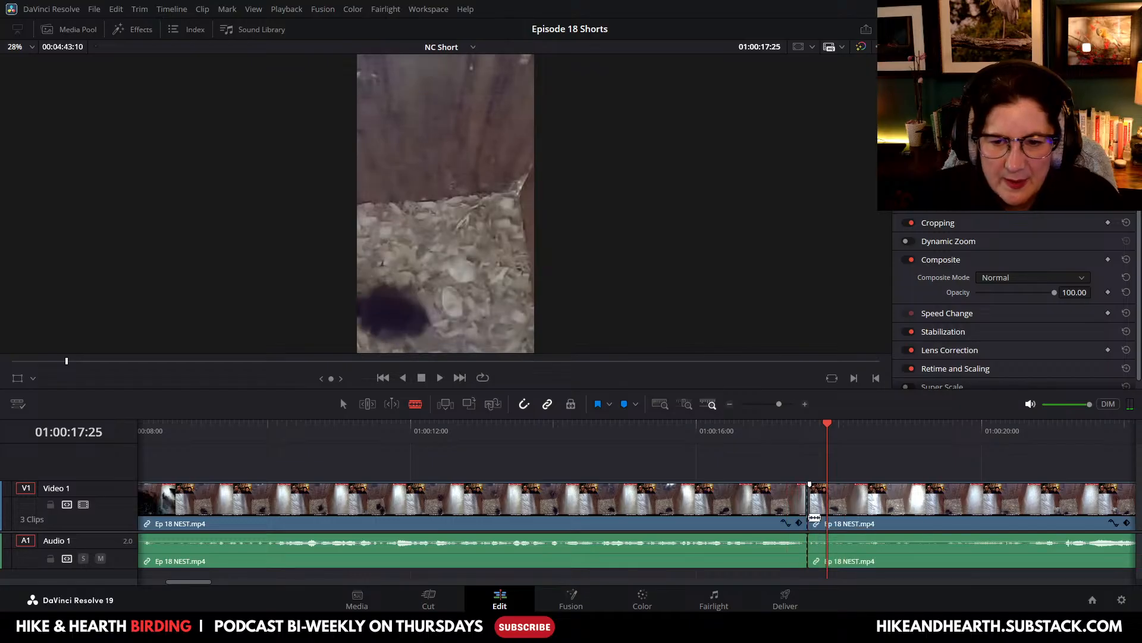
right_click(868, 497)
key(Delete)
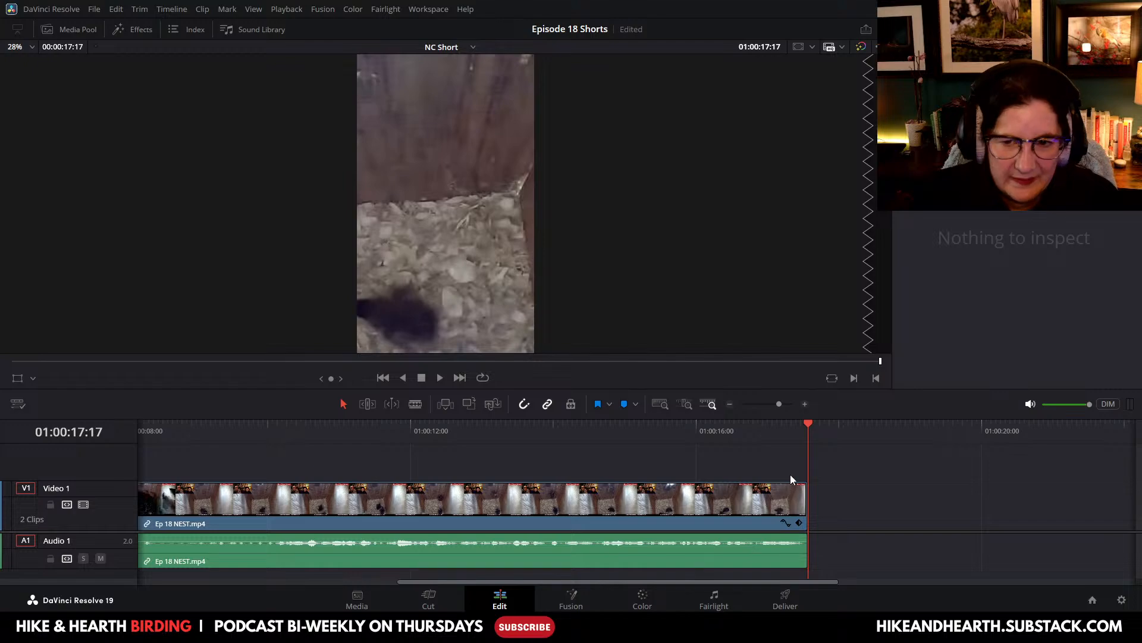
drag(808, 424, 770, 431)
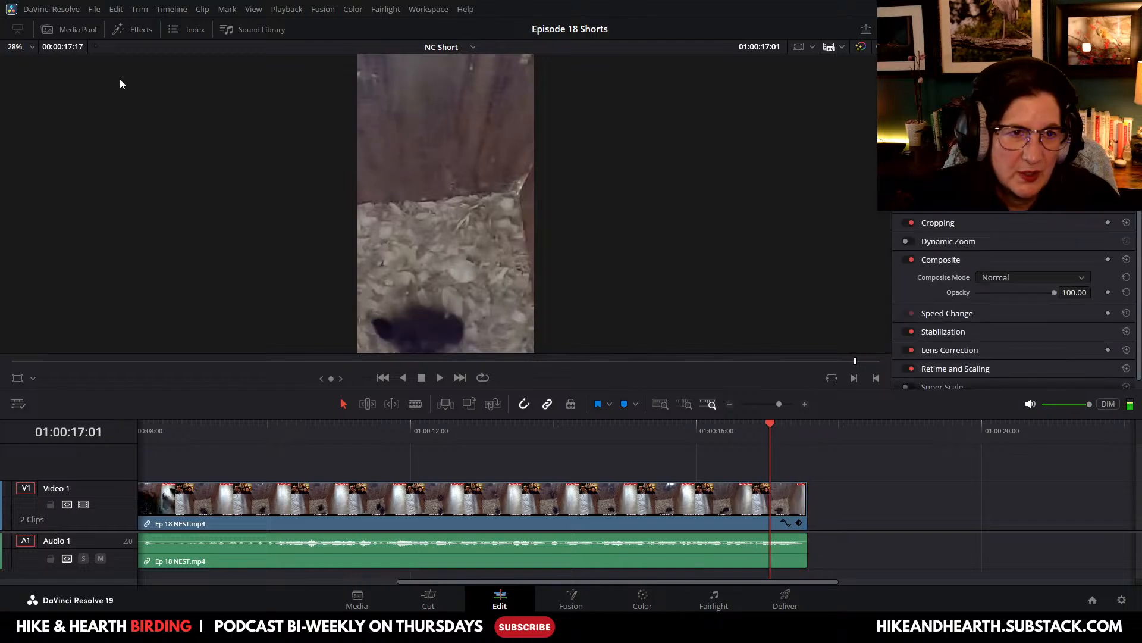
Step: Open the Media Pool, look through the Assets bin and return to the Master bin
click(75, 27)
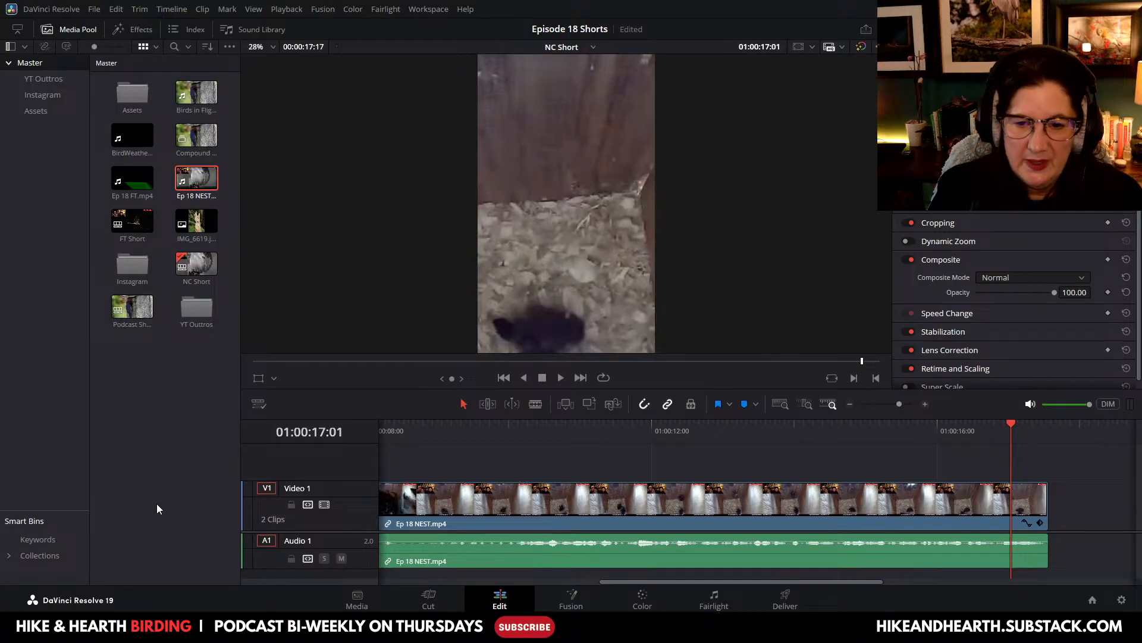
drag(721, 582, 873, 585)
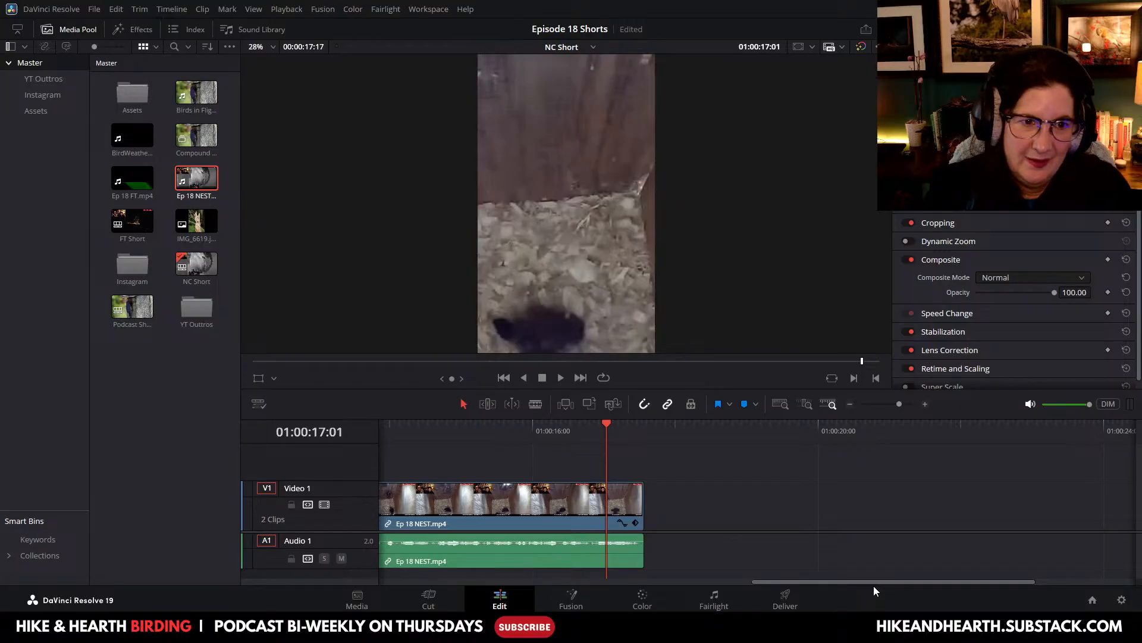
double_click(140, 93)
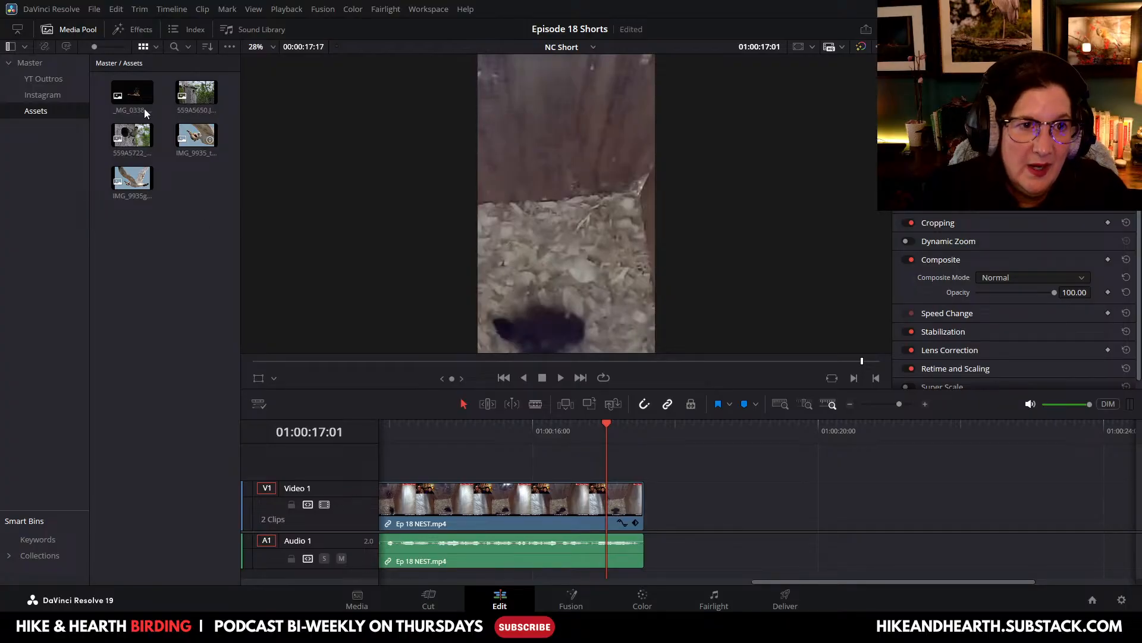
click(28, 62)
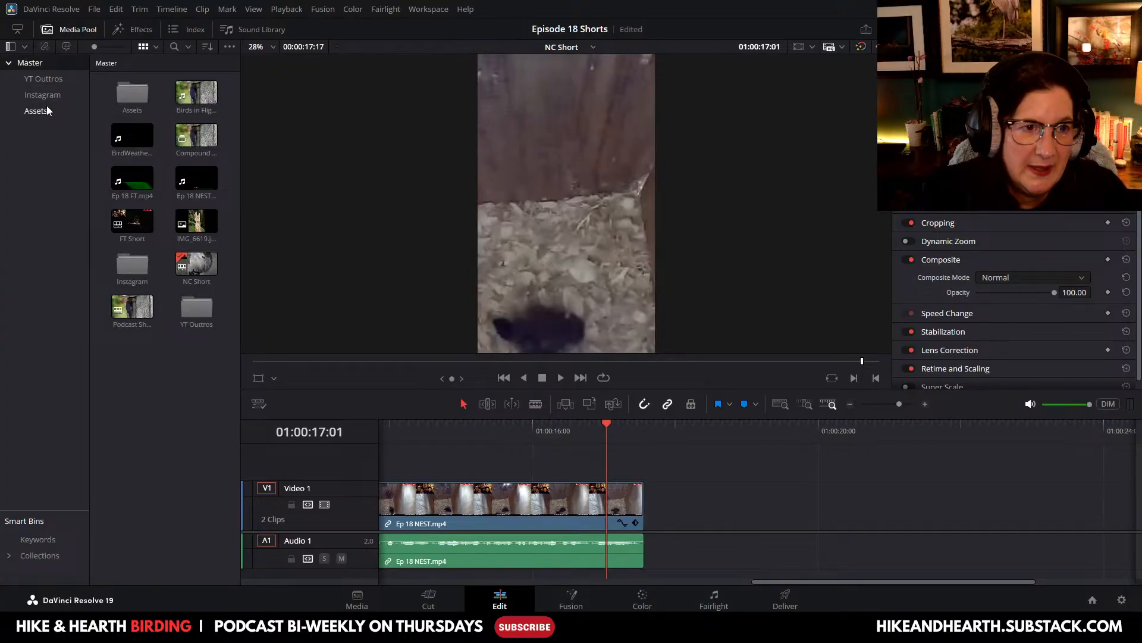
Step: Append HH Shorts Outro 3.mp4 from the YT Outtros bin directly after the last Ep 18 NEST.mp4 clip and play it back
double_click(196, 311)
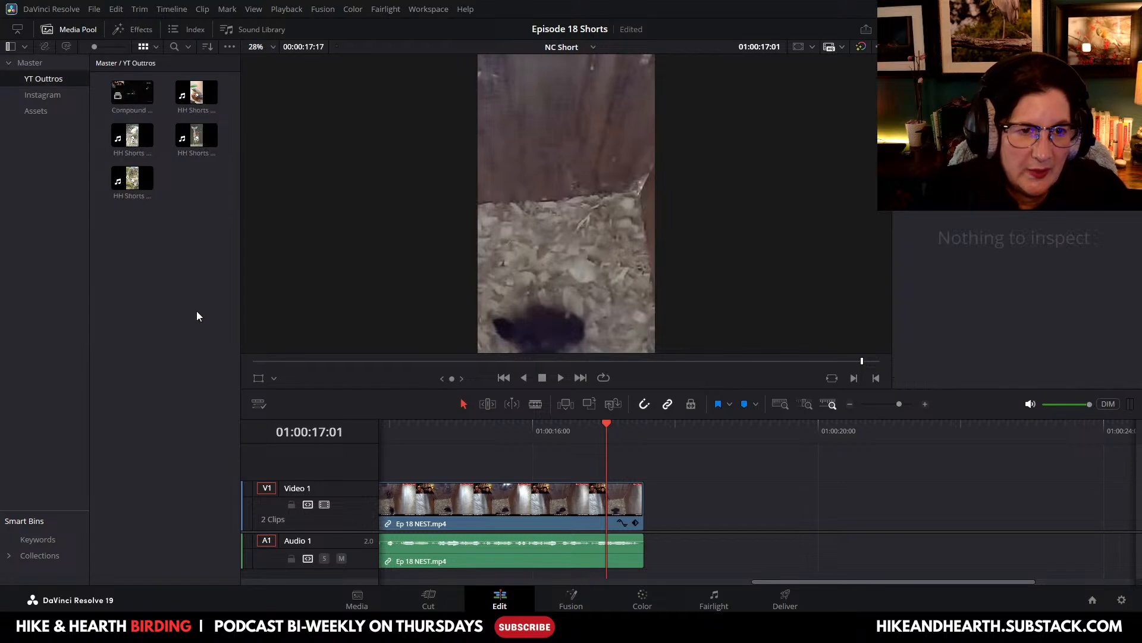
drag(196, 137, 655, 512)
click(558, 380)
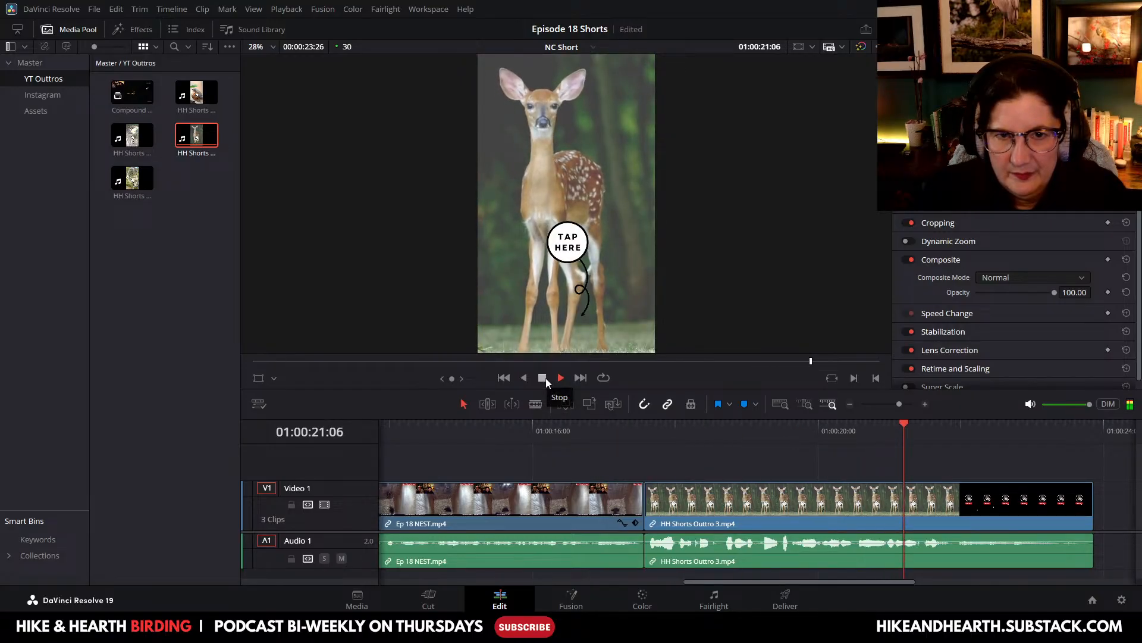
click(546, 380)
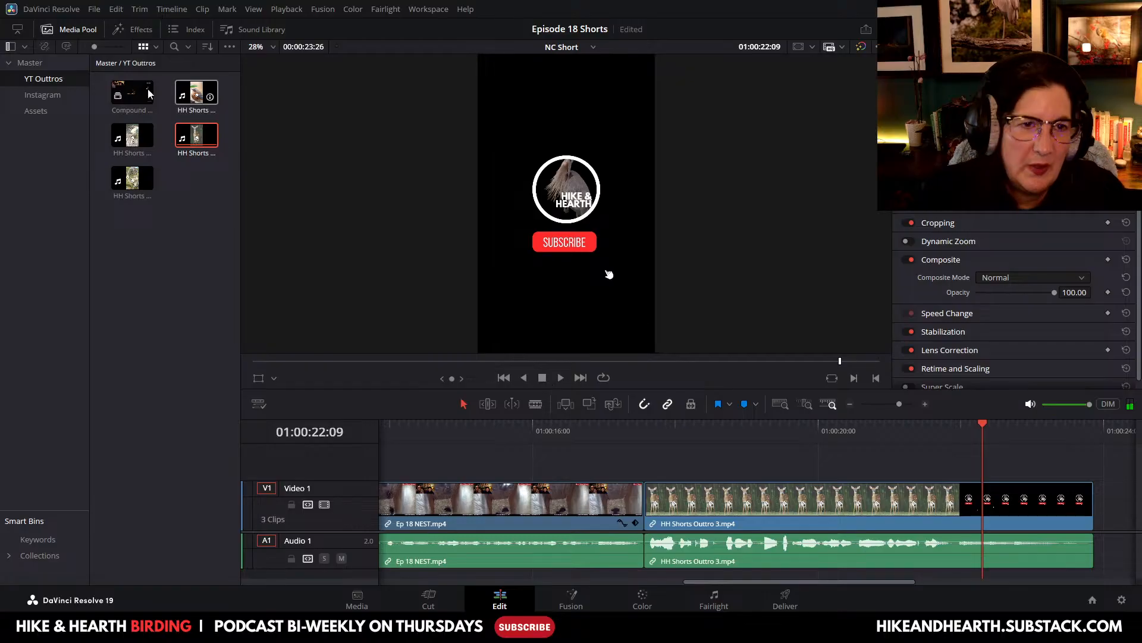
Step: Hide the media pool and raise the audio volume of the Ep 18 NEST.mp4 clip just before the outro
click(79, 29)
click(293, 488)
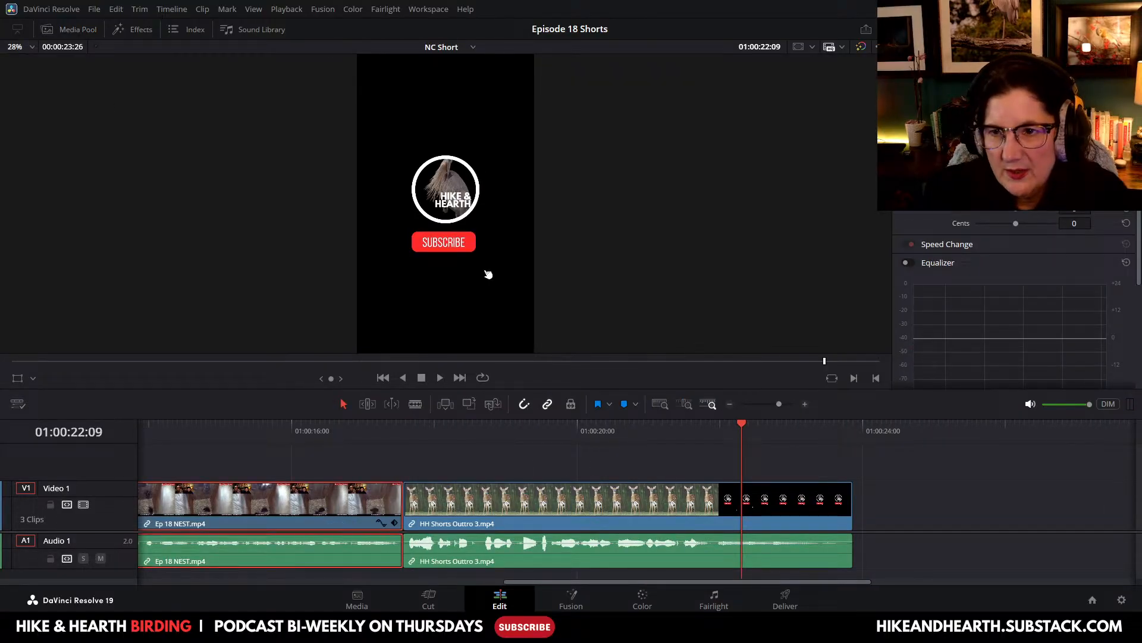
key(ctrl+alt+Up)
key(ctrl+alt+Up)
key(ctrl+alt+Up)
key(ctrl+alt+Up)
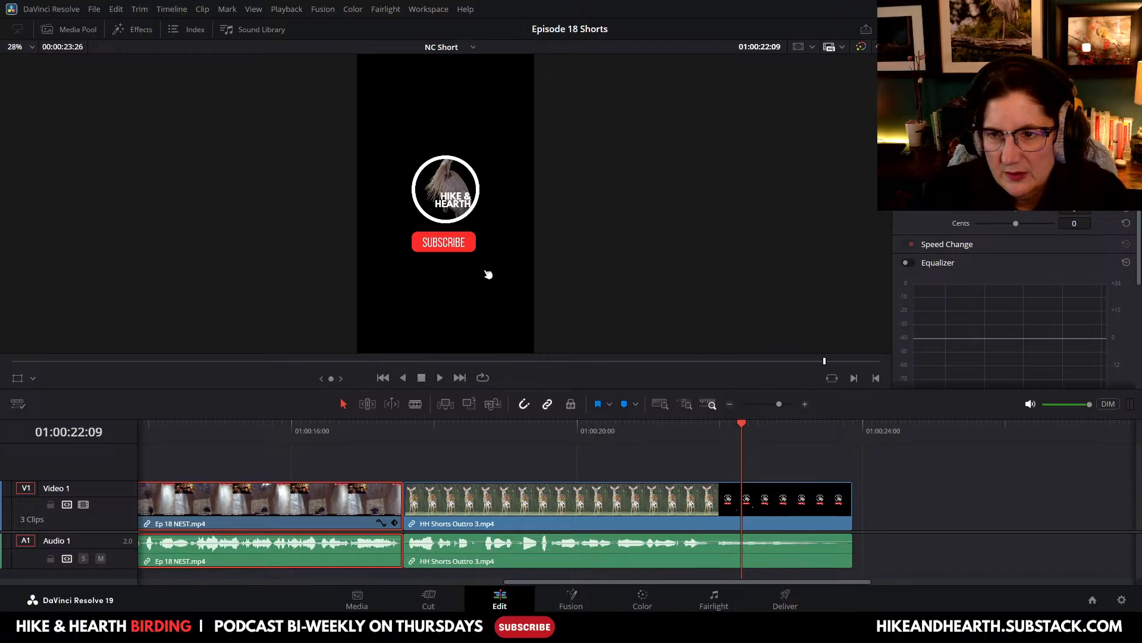
Step: Boost the audio volume of the first Ep 18 NEST.mp4 clip on the timeline, easing it back slightly
click(730, 403)
click(730, 402)
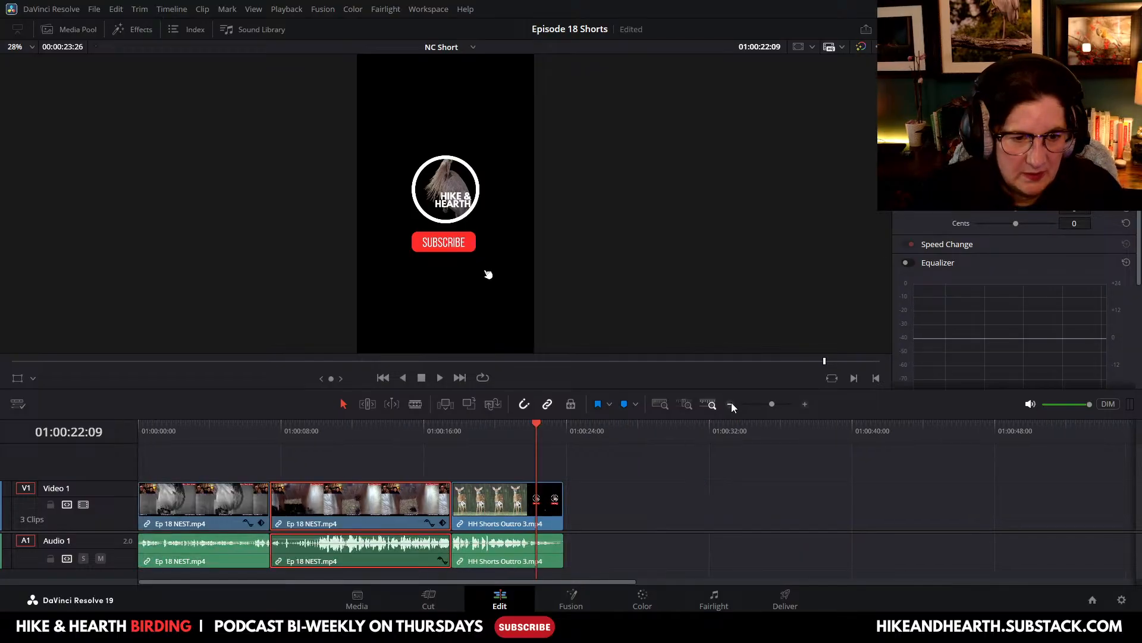
click(177, 516)
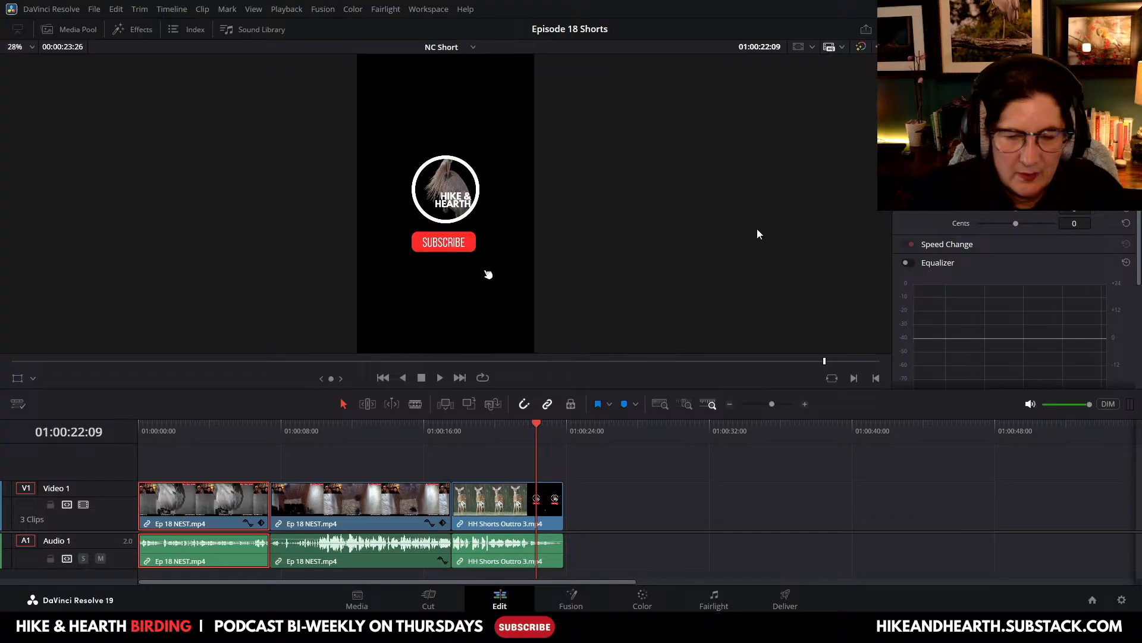
key(ctrl+alt+equal)
key(ctrl+alt+equal)
key(ctrl+alt+equal)
key(ctrl+alt+equal)
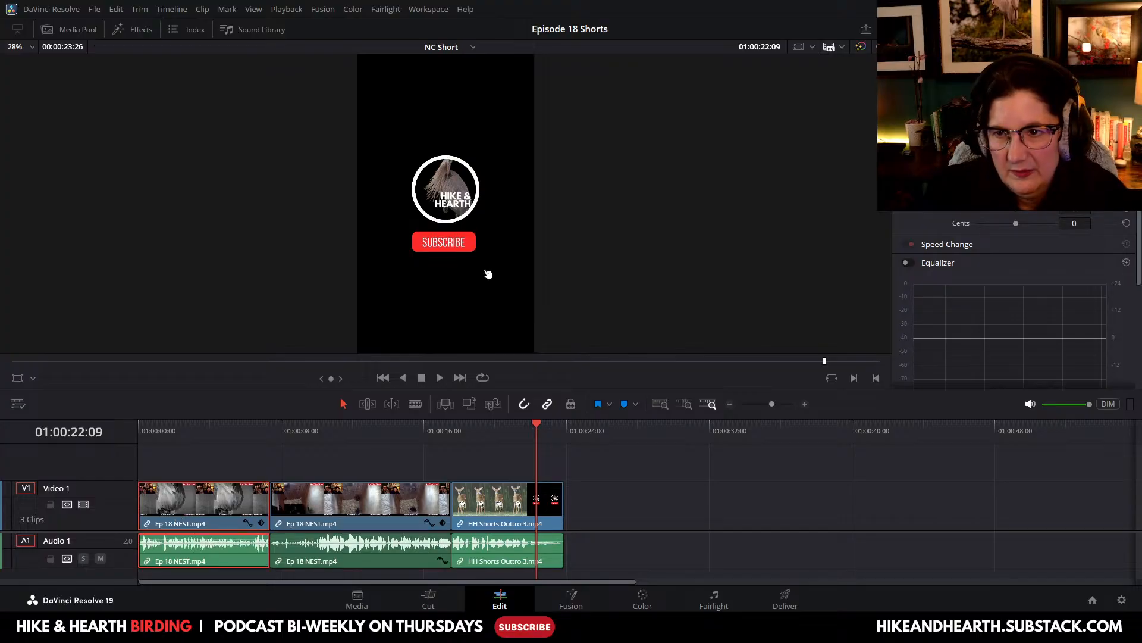
key(ctrl+alt+minus)
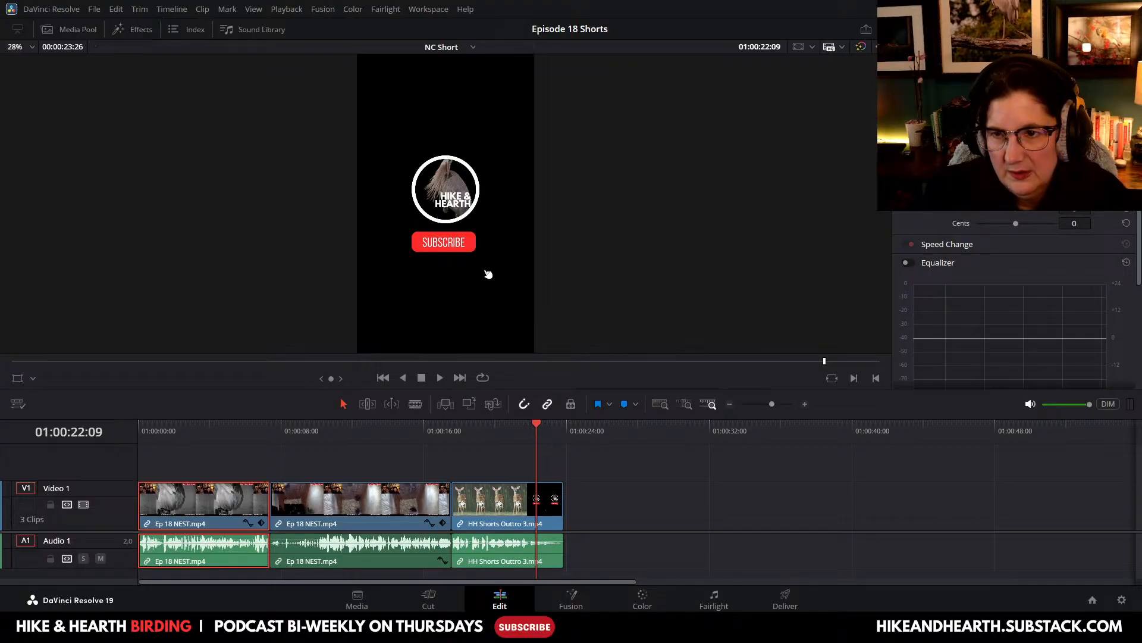
key(ctrl+alt+minus)
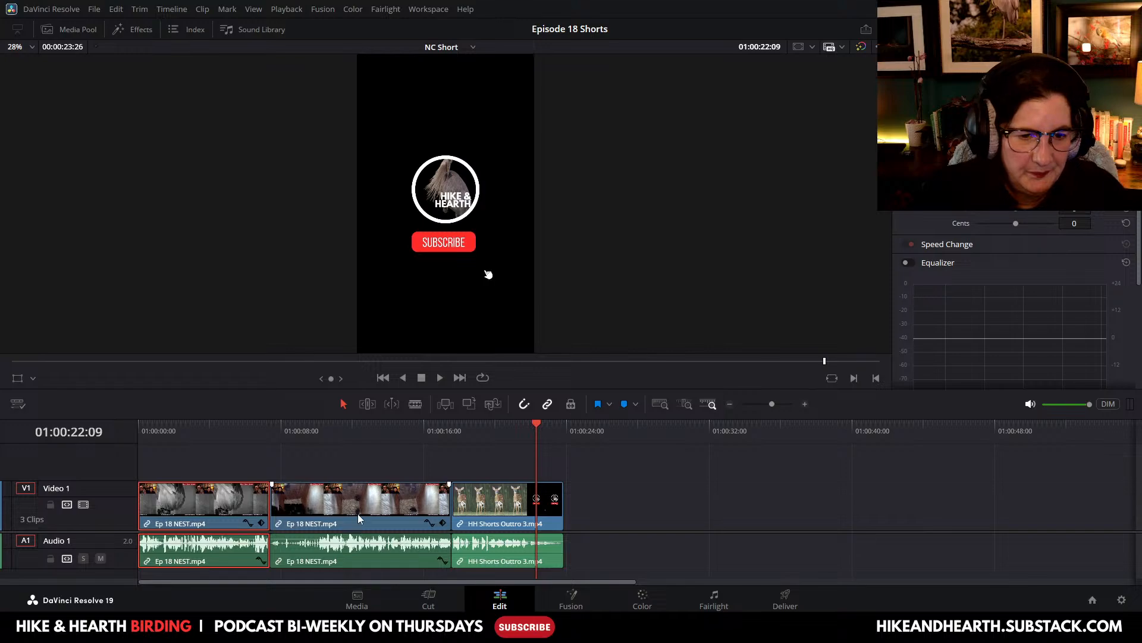
Step: Normalize the audio levels of all three timeline clips using the YouTube mode with relative level setting
ctrl+click(359, 518)
ctrl+click(486, 514)
right_click(484, 512)
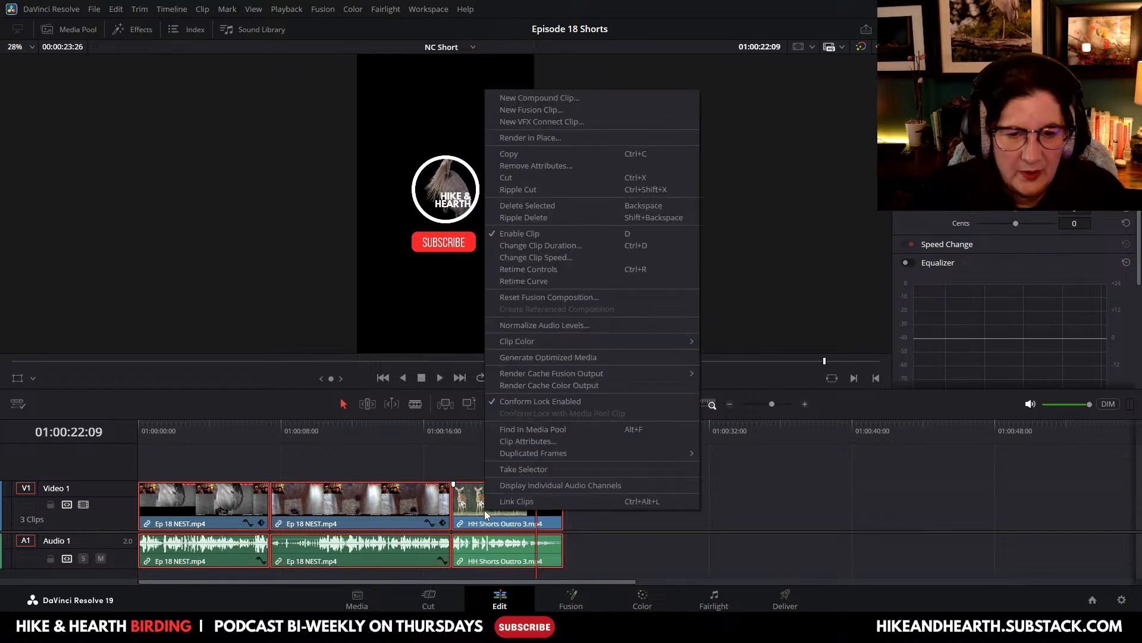
right_click(502, 544)
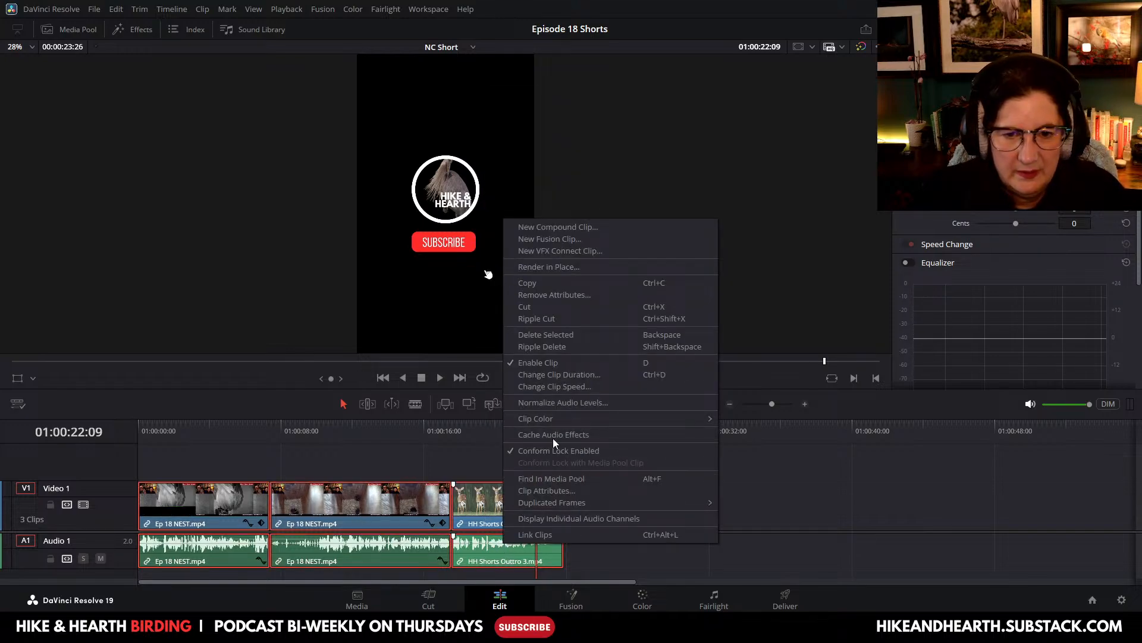
click(556, 403)
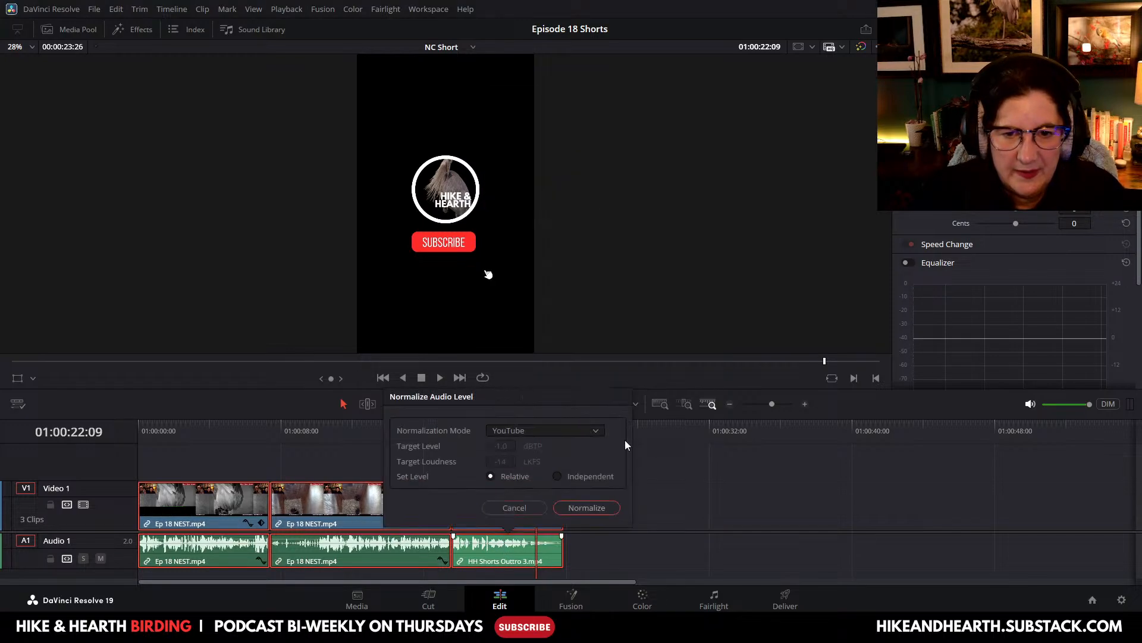
click(584, 507)
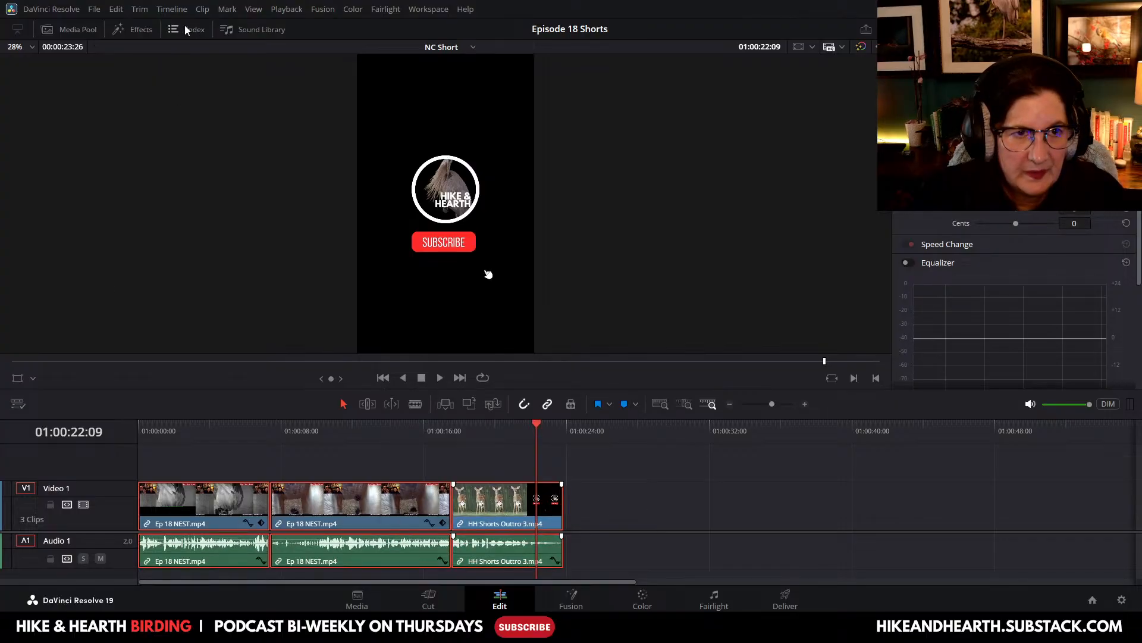
Step: Combine the three selected clips into a compound clip named Compound Clip 3
click(202, 9)
click(238, 19)
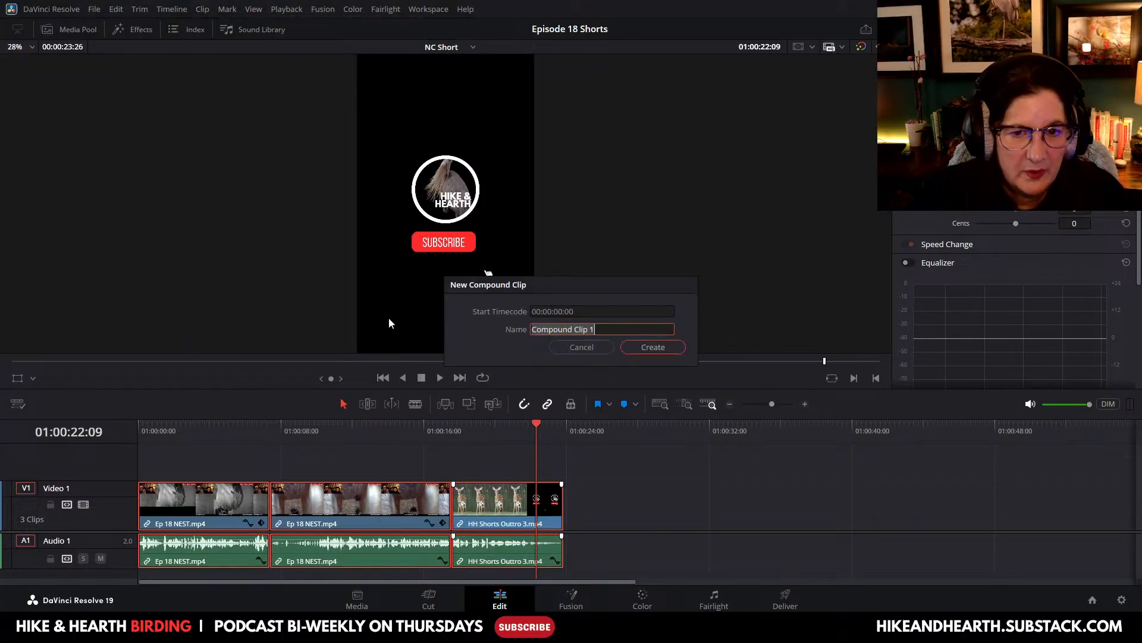
click(604, 327)
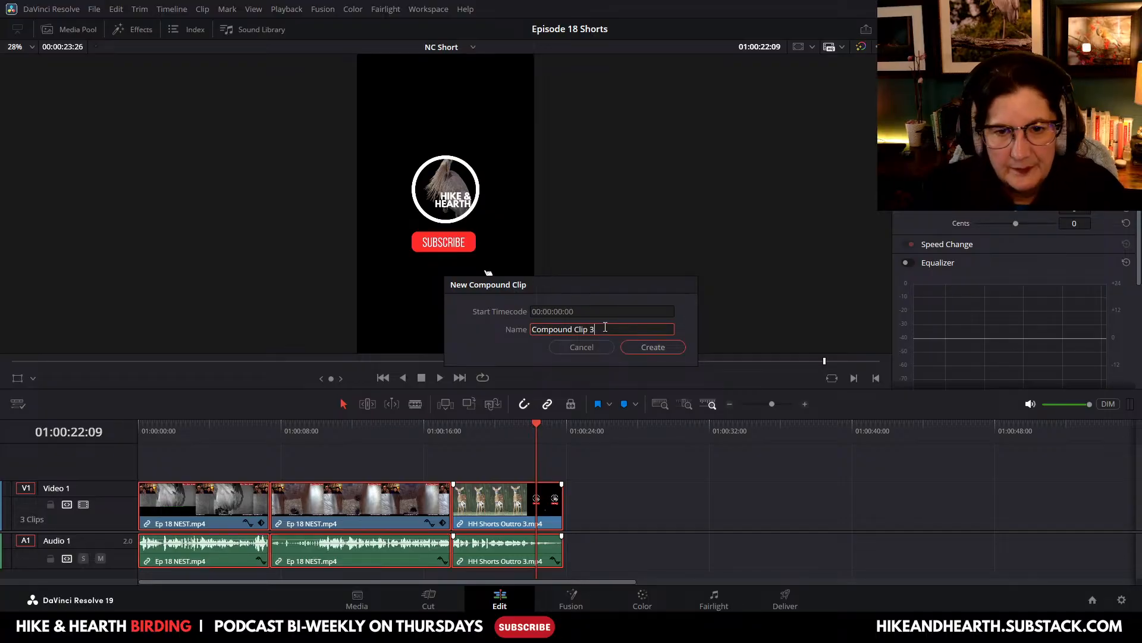
click(655, 347)
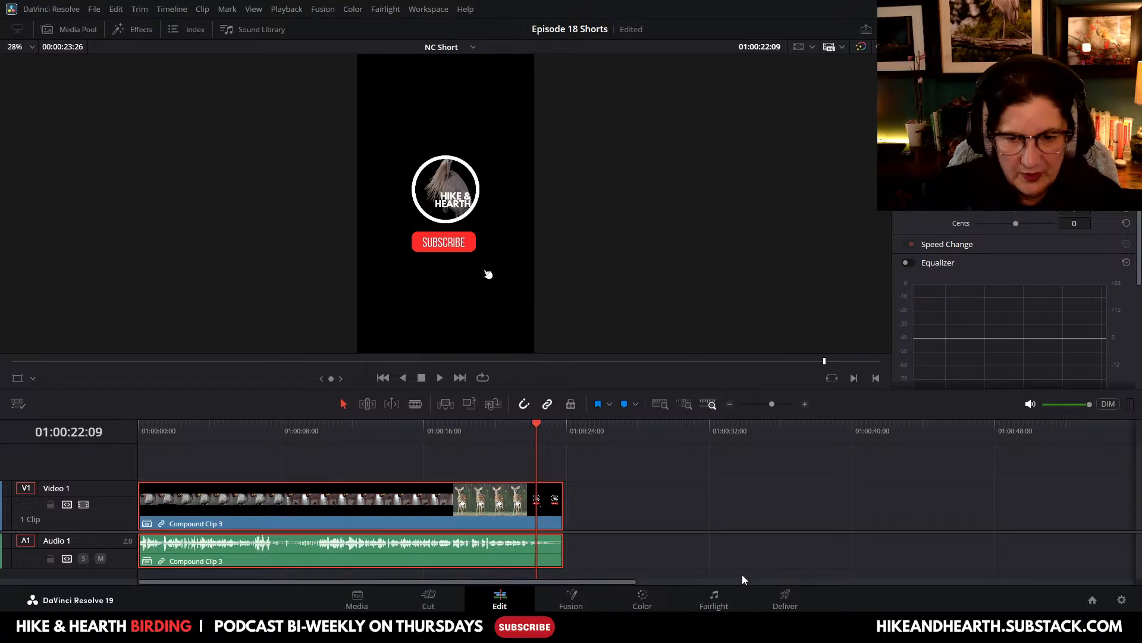
Step: Name the render file Ep 18 NC Nestbox Short and add the job to the render queue
key(shift+8)
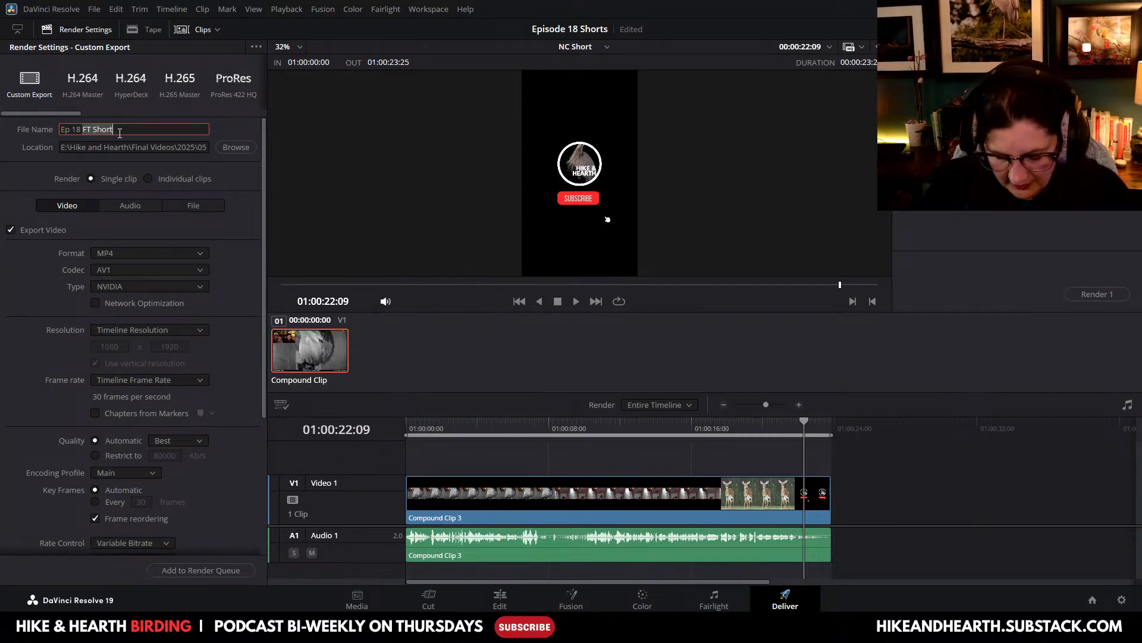
text(NC Nes)
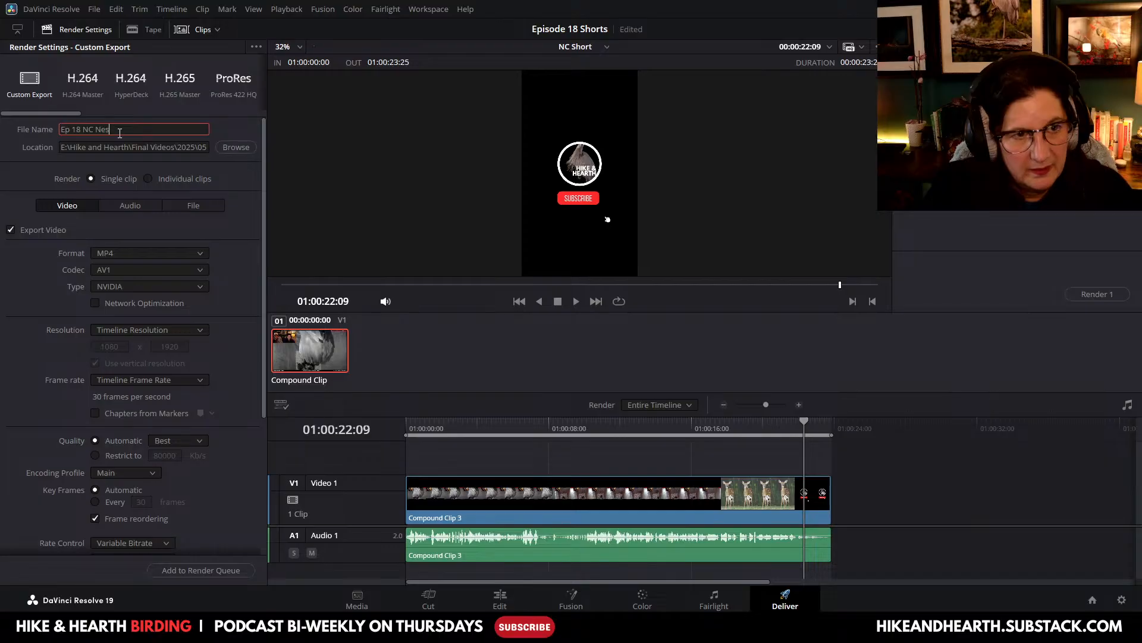
text(tbox Short)
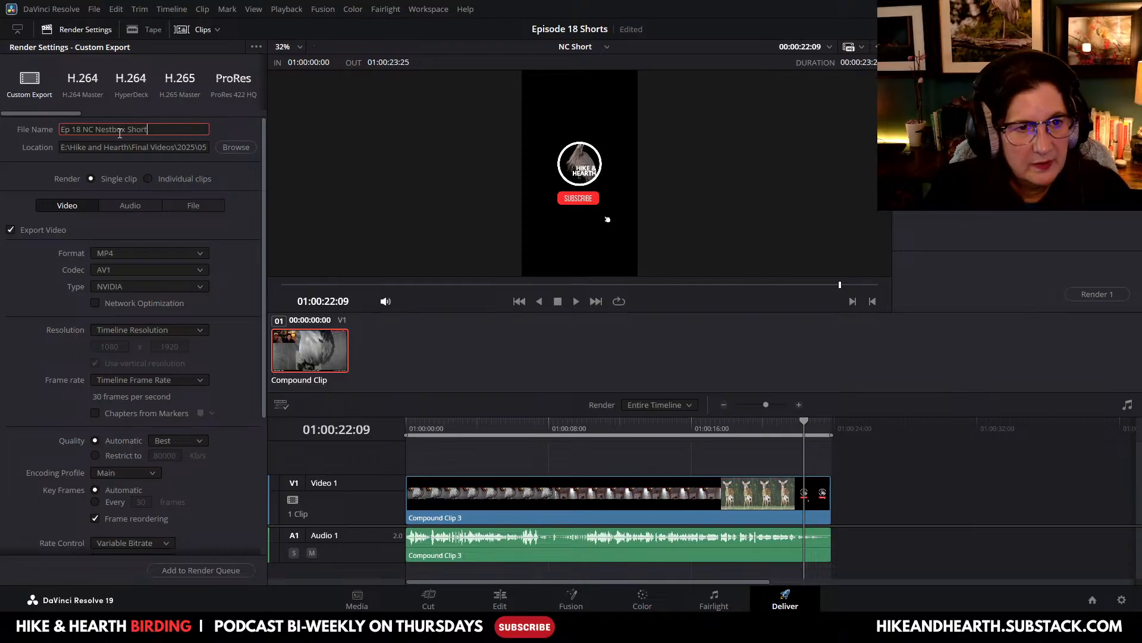
key(Return)
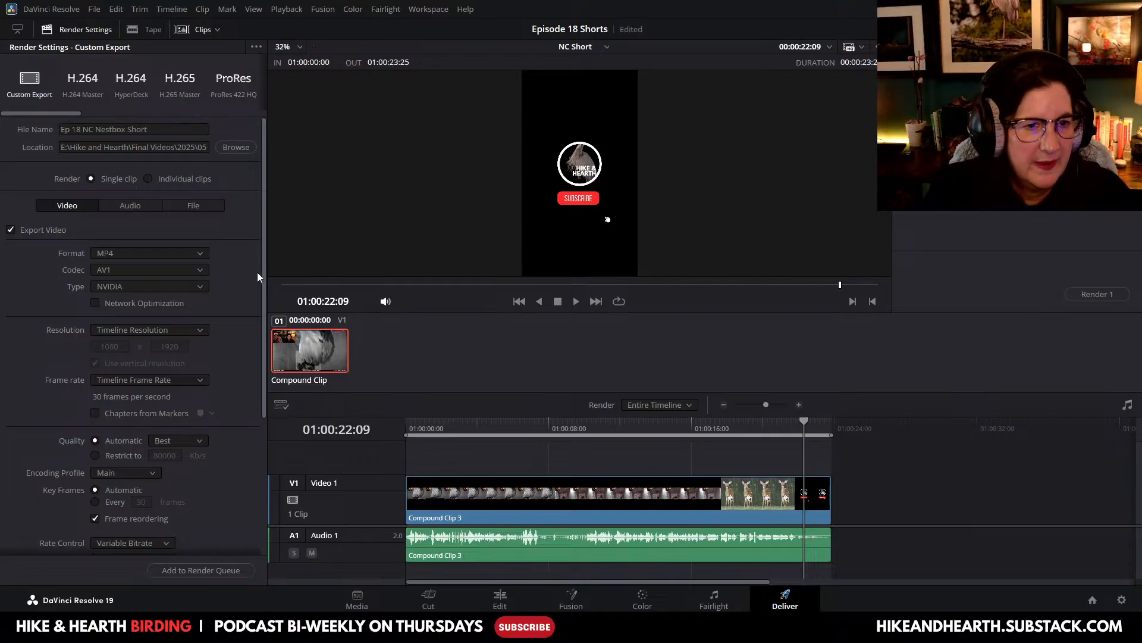
click(213, 570)
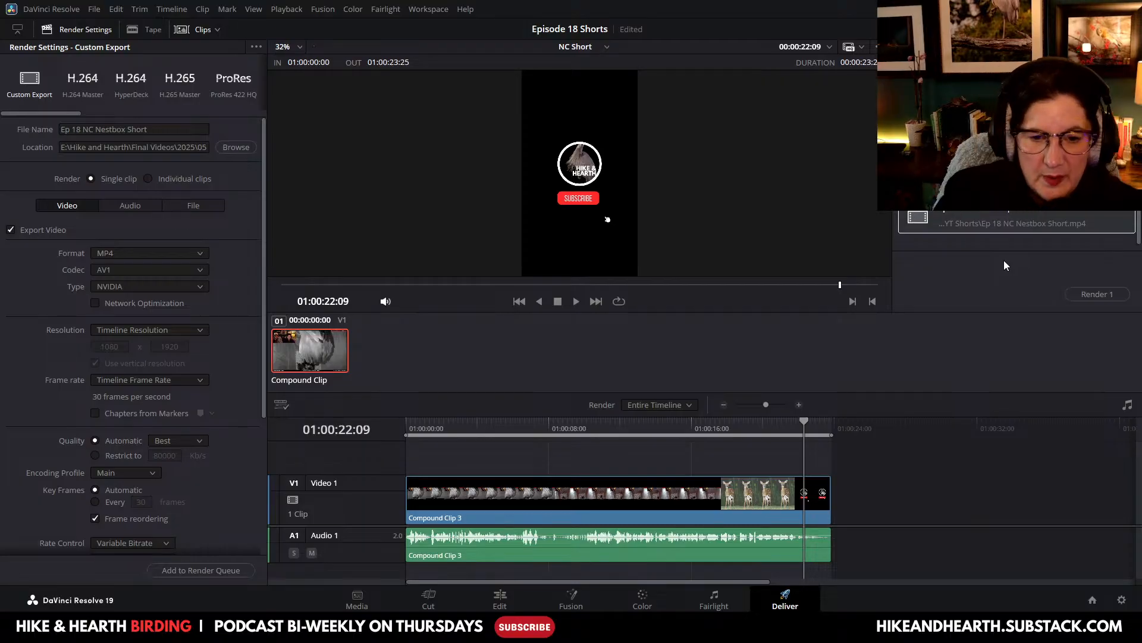
Step: Return to the Edit page with the media pool's Master bin shown, briefly checking the queued render job
key(shift+4)
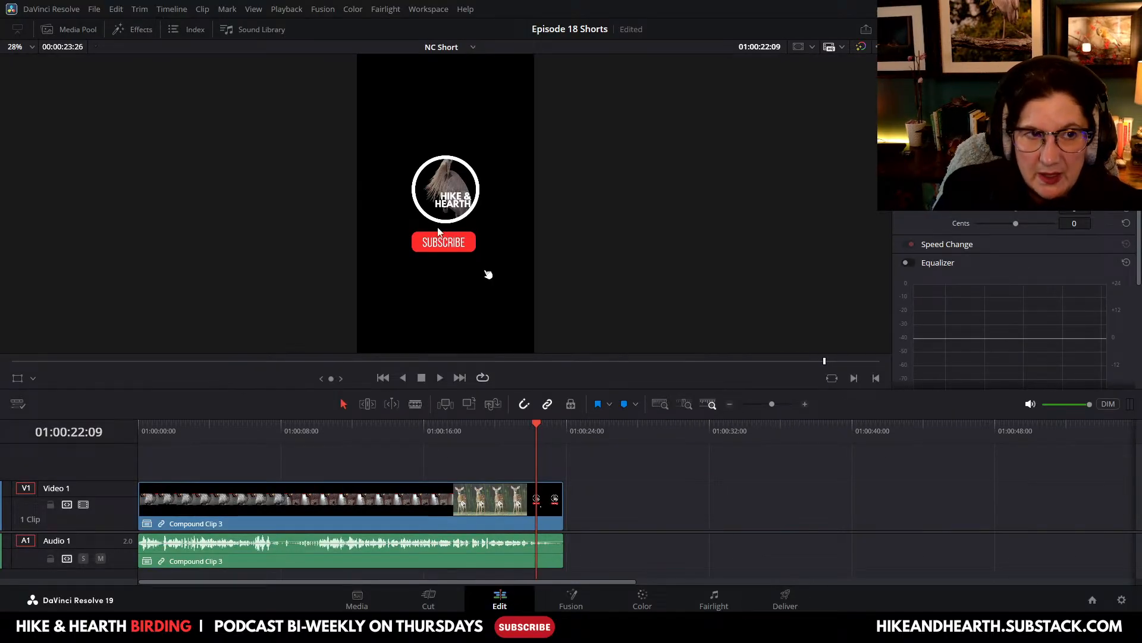
click(78, 32)
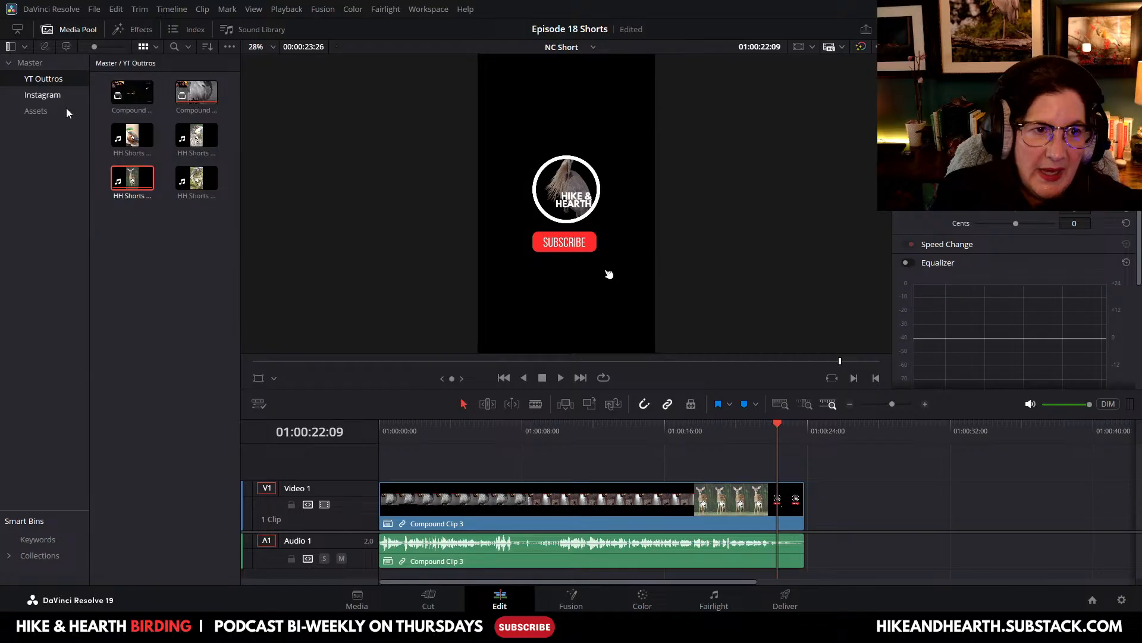
click(30, 62)
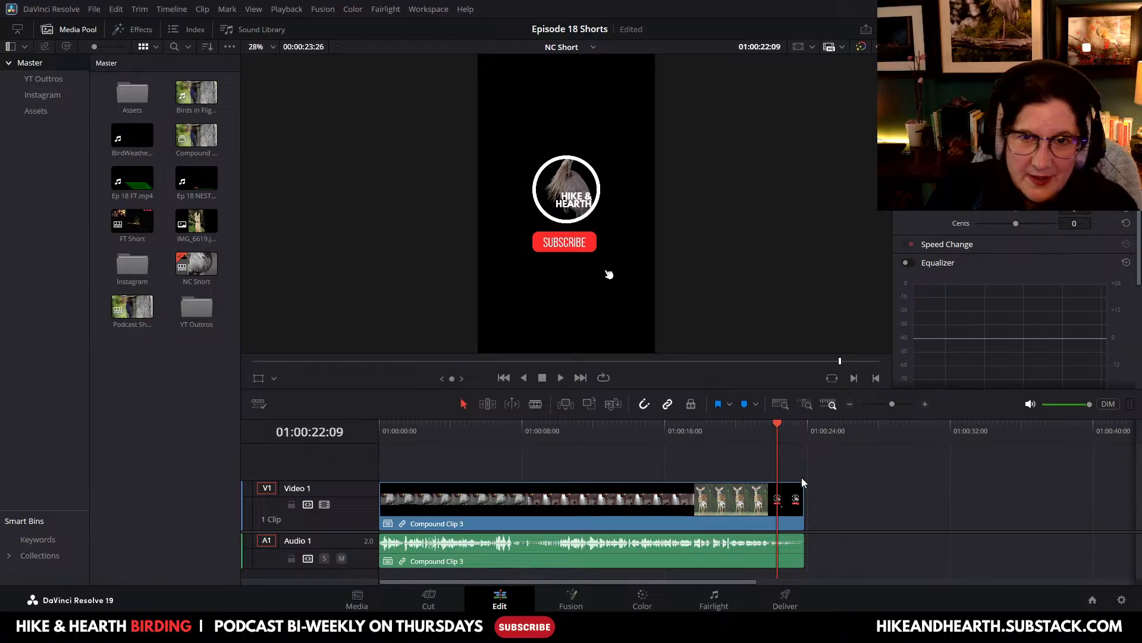
click(785, 596)
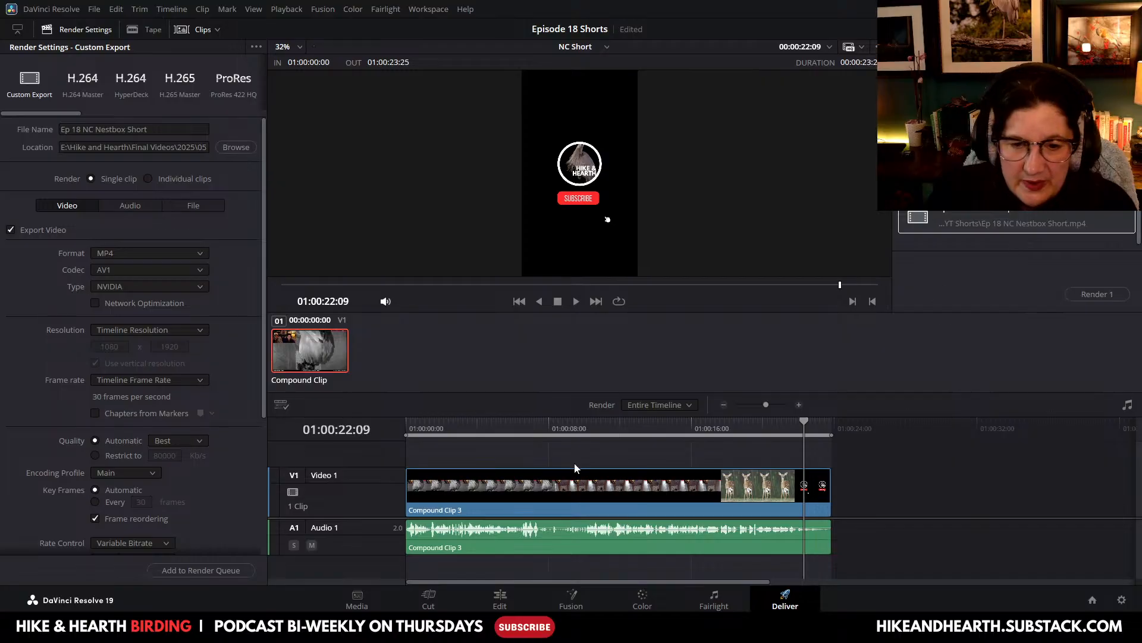
click(500, 598)
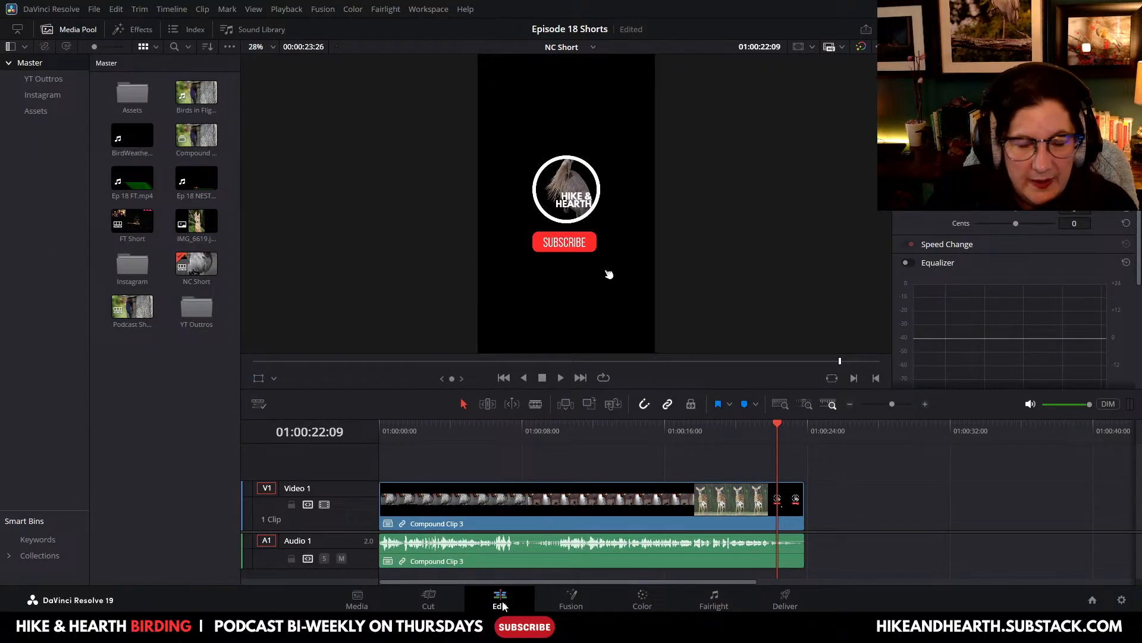
Step: Create an empty timeline named Ep 18 QOTW Short in the Master bin using the project settings
right_click(131, 470)
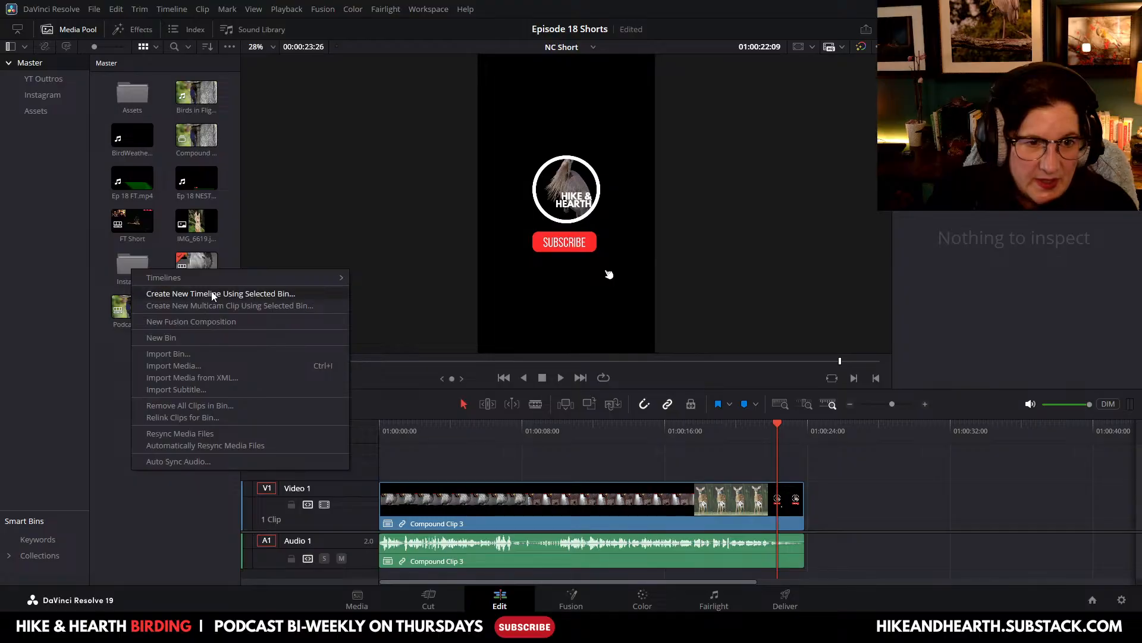
mouse_move(217, 279)
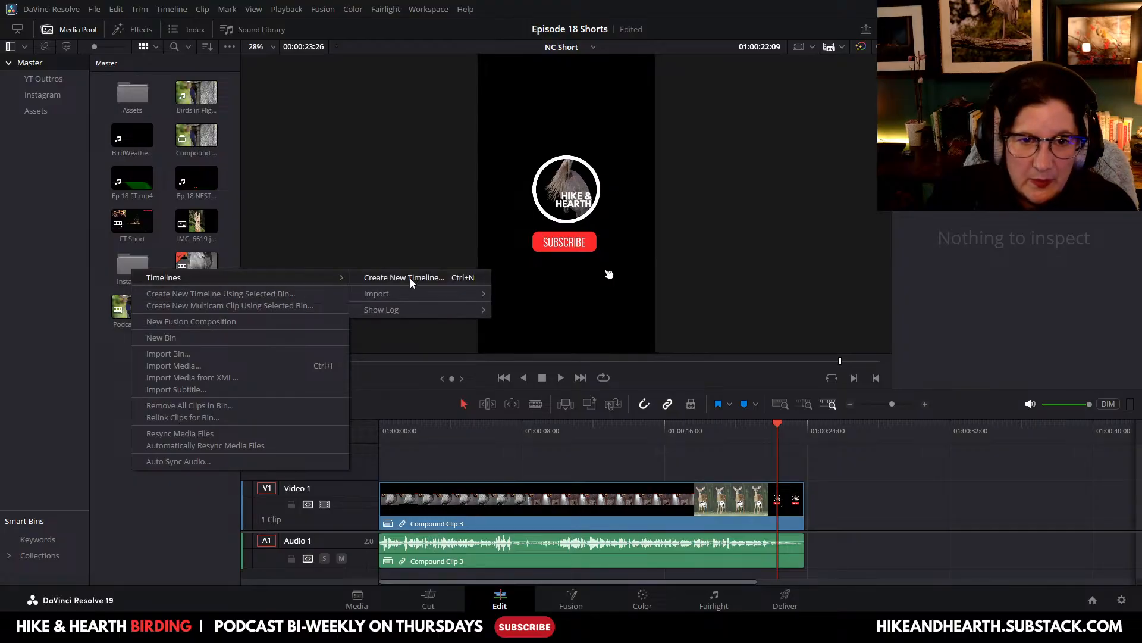
click(409, 277)
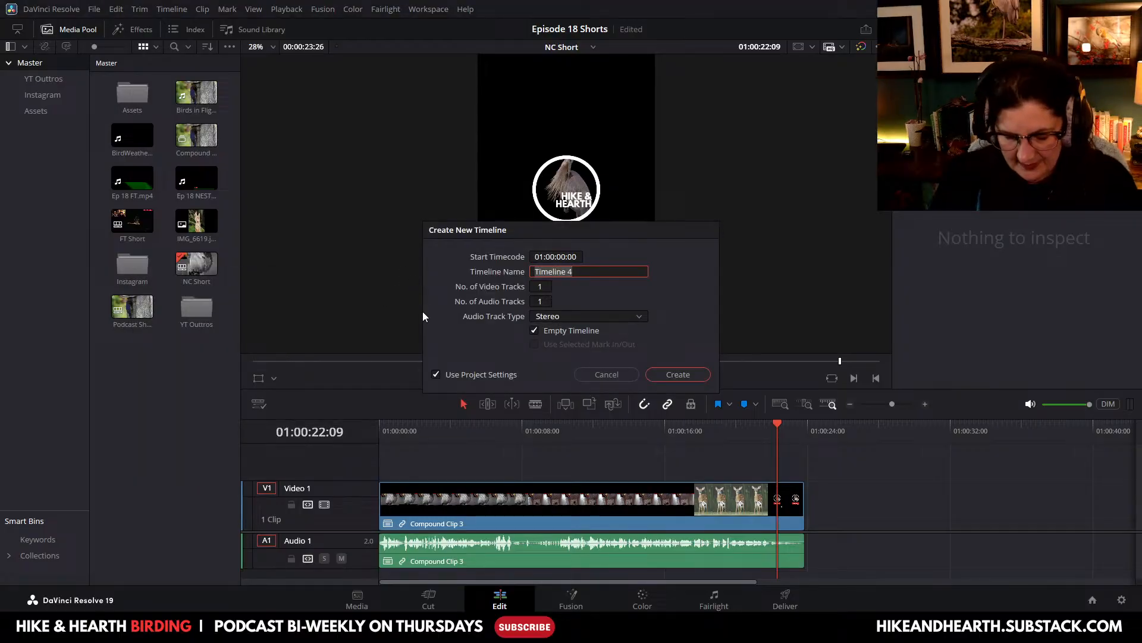
text(Ep)
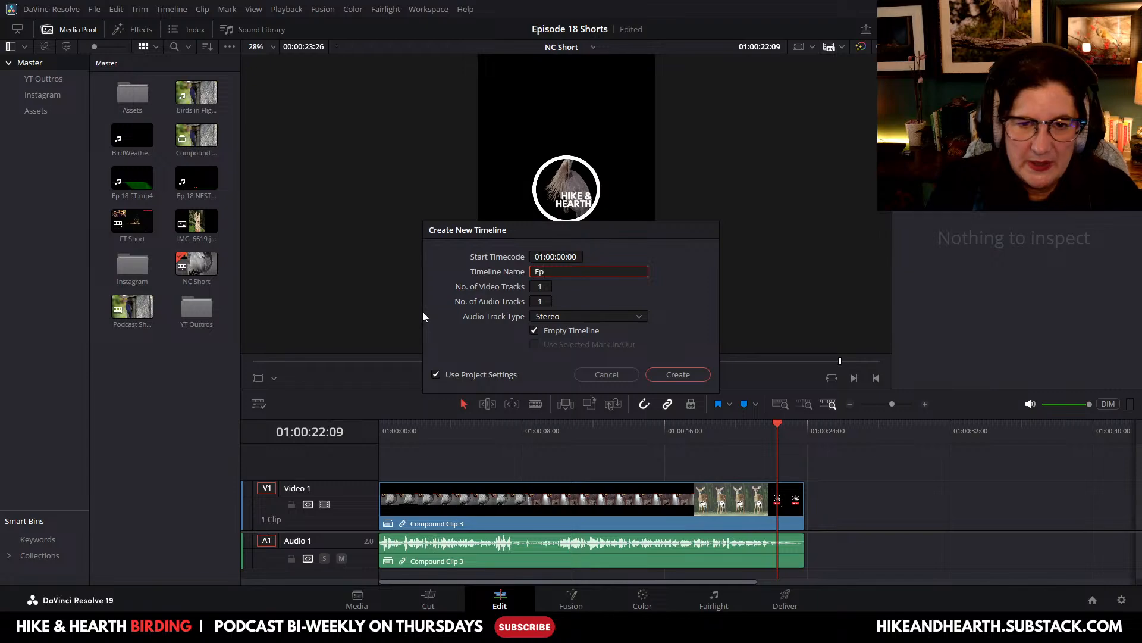
text( 18 QOTW)
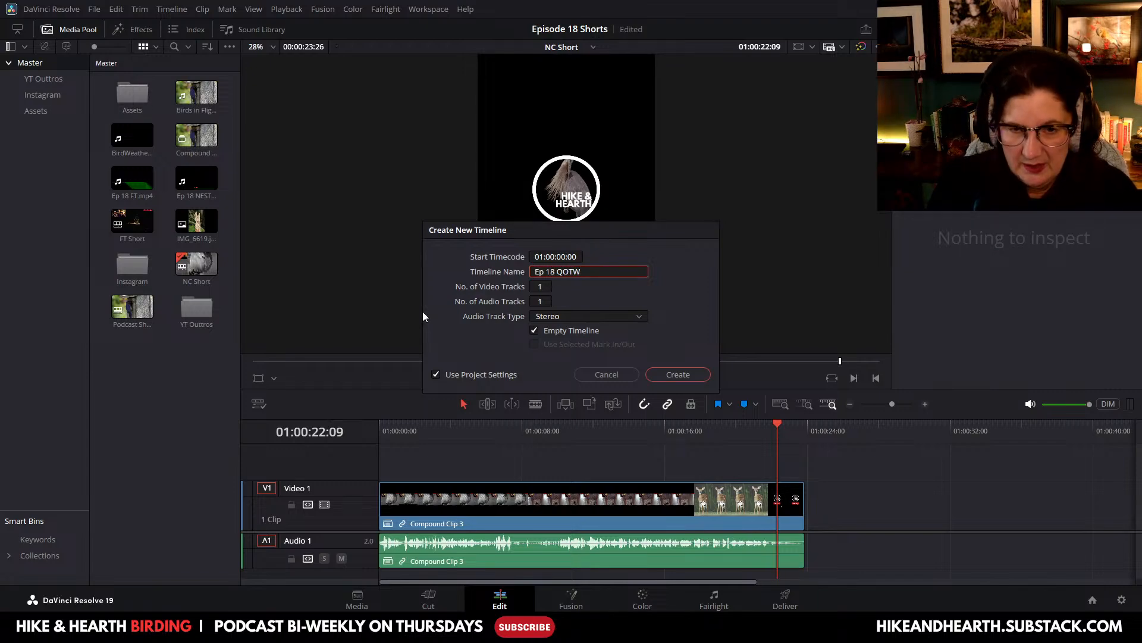
text( Short)
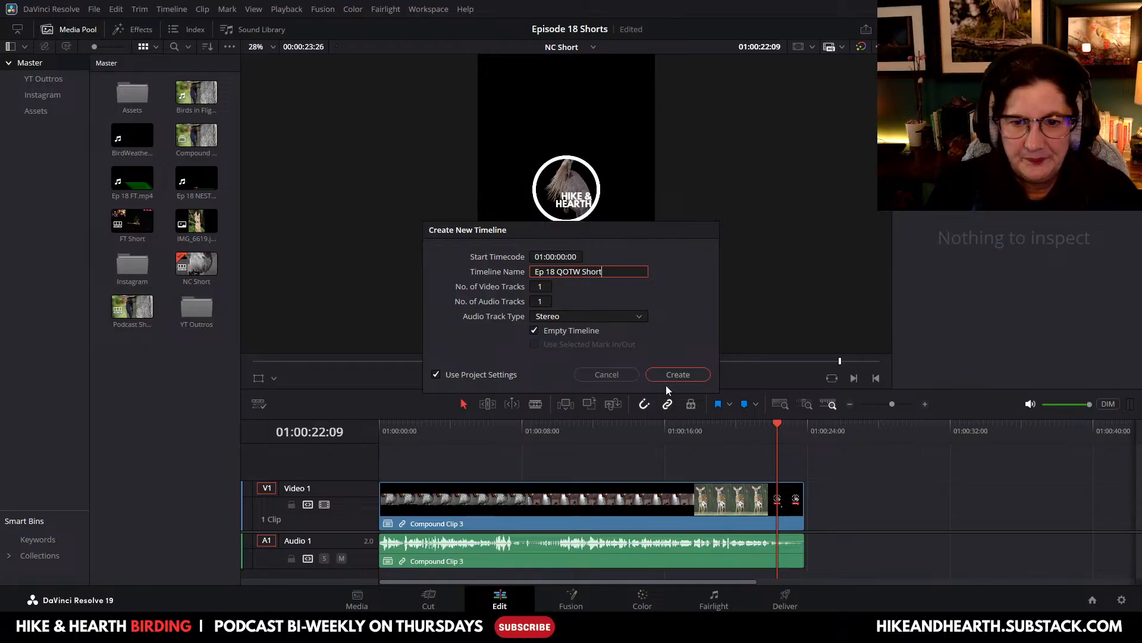
click(667, 377)
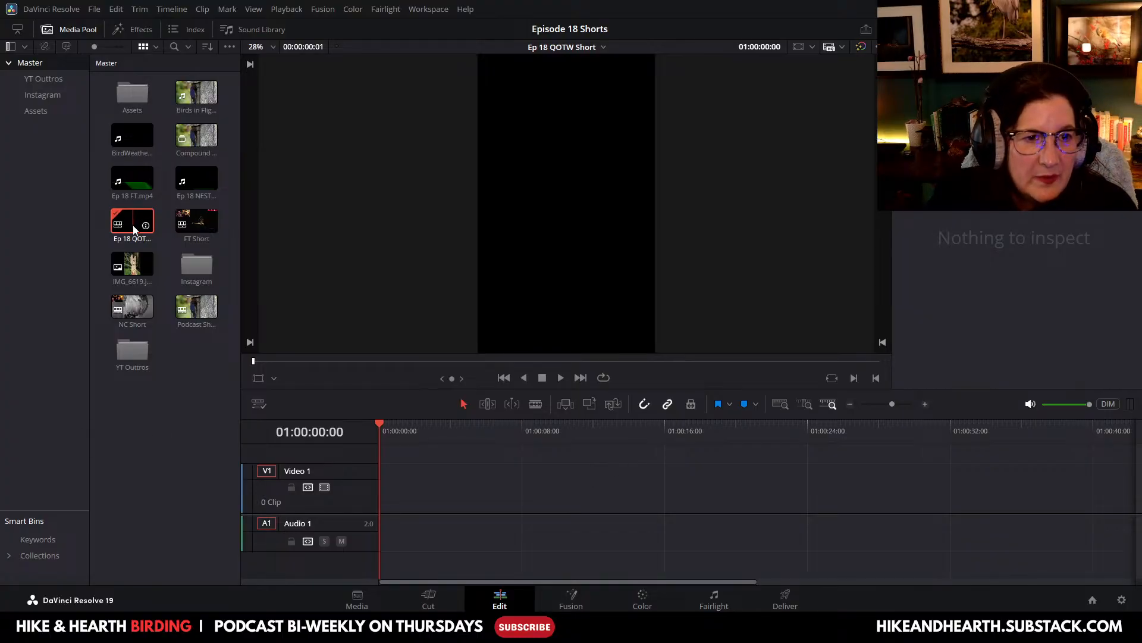
Step: Place the BirdWeather PUC video at the start of the Ep 18 QOTW Short timeline, reduce the video track height and hide the media pool
click(131, 135)
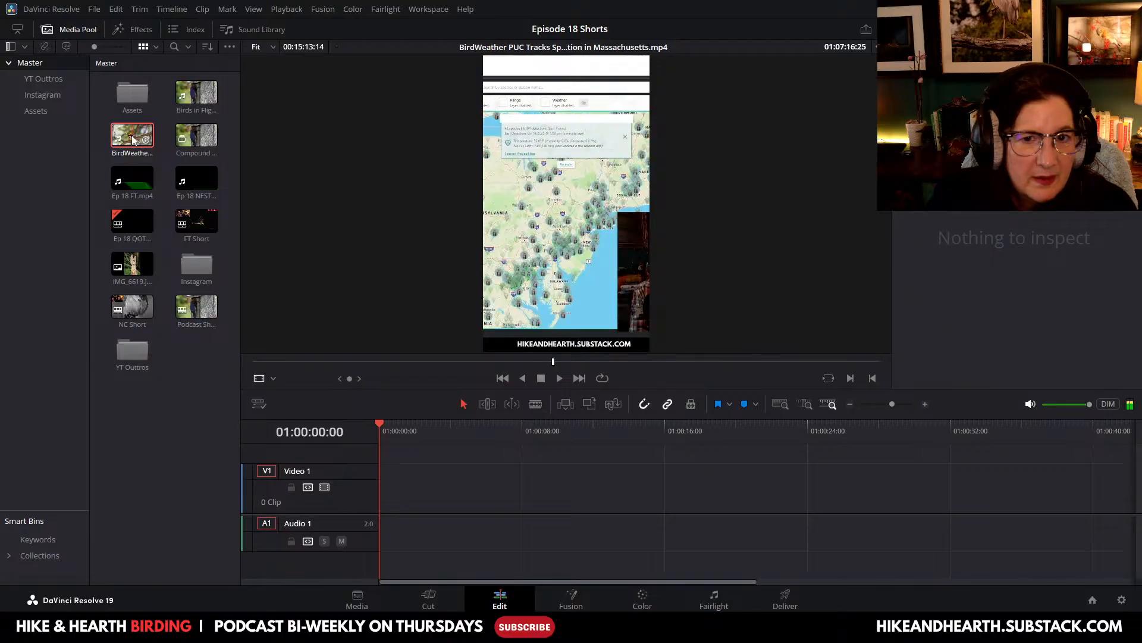
drag(131, 134, 444, 479)
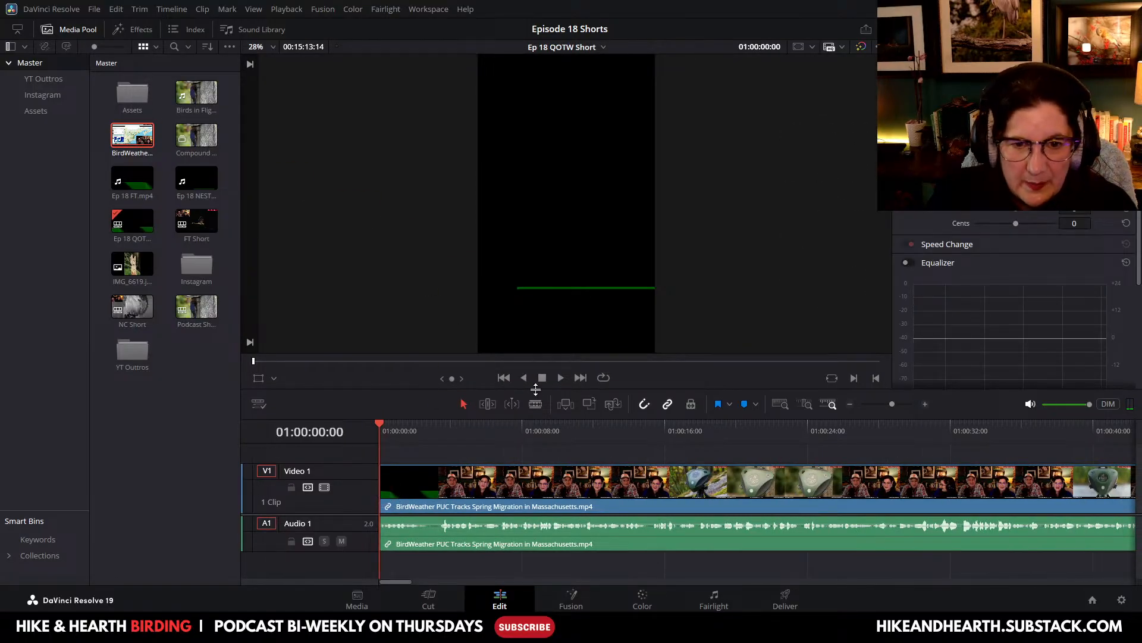
mouse_move(531, 390)
mouse_down()
mouse_move(527, 440)
mouse_move(524, 373)
mouse_up()
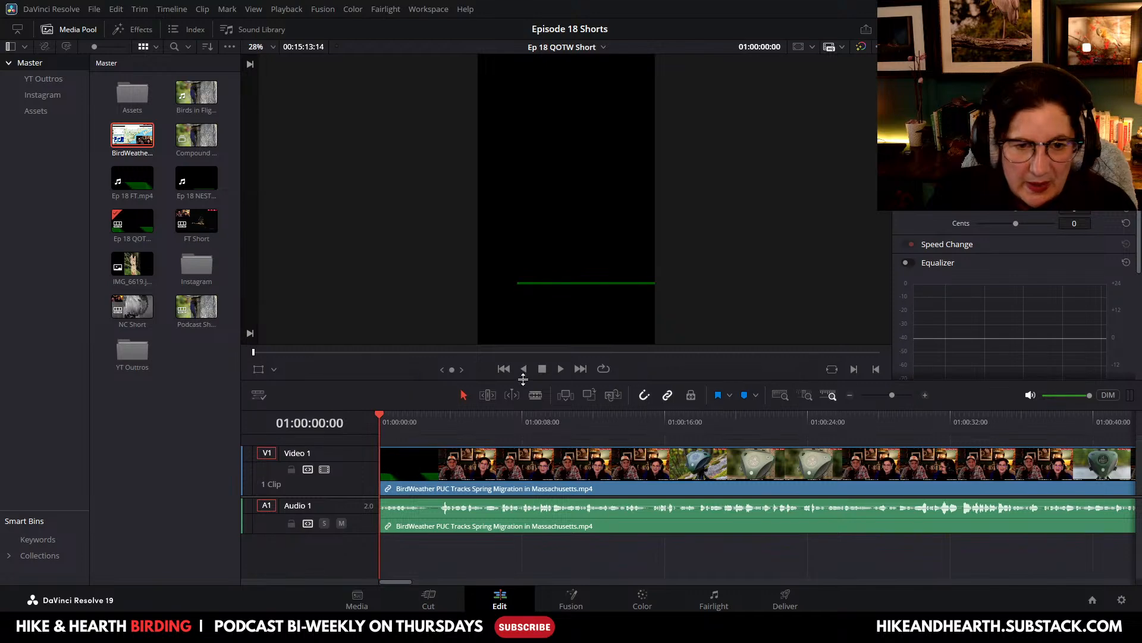
drag(352, 446, 356, 464)
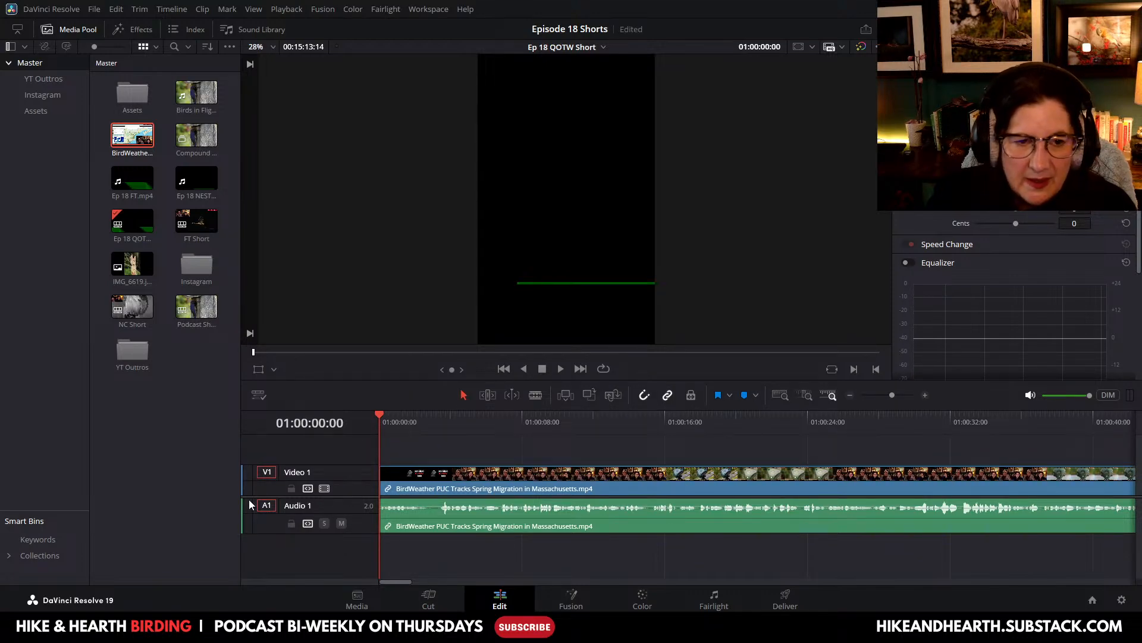
click(74, 31)
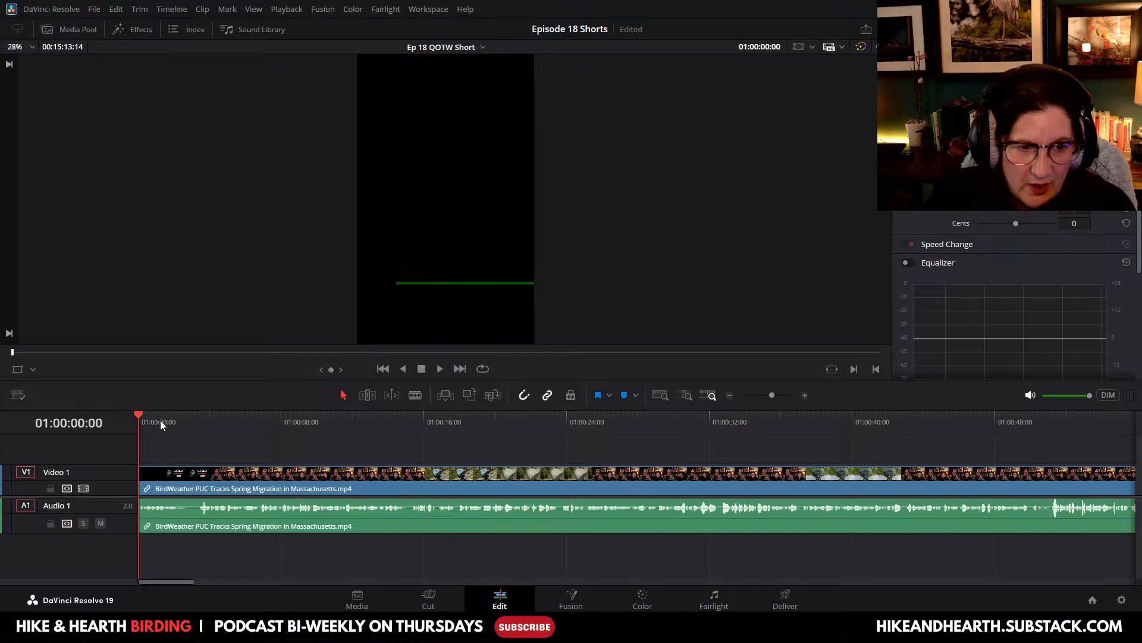
Step: Split the clip at about 01:00:15:04 and ripple delete the intro before it, returning the playhead to the timeline start
drag(140, 412, 408, 468)
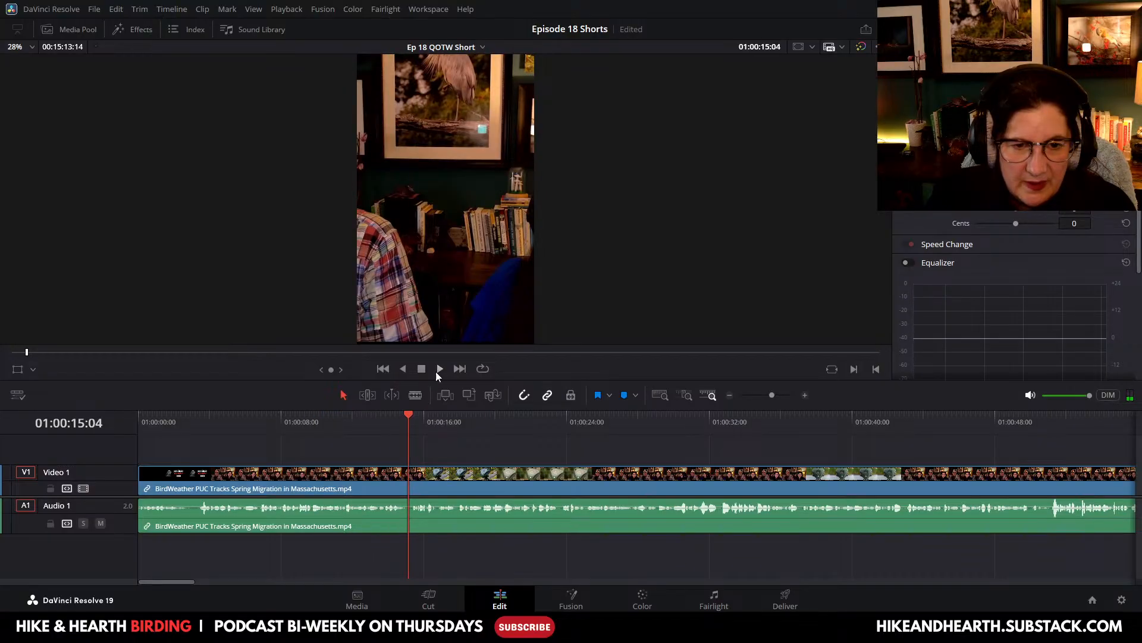
click(441, 369)
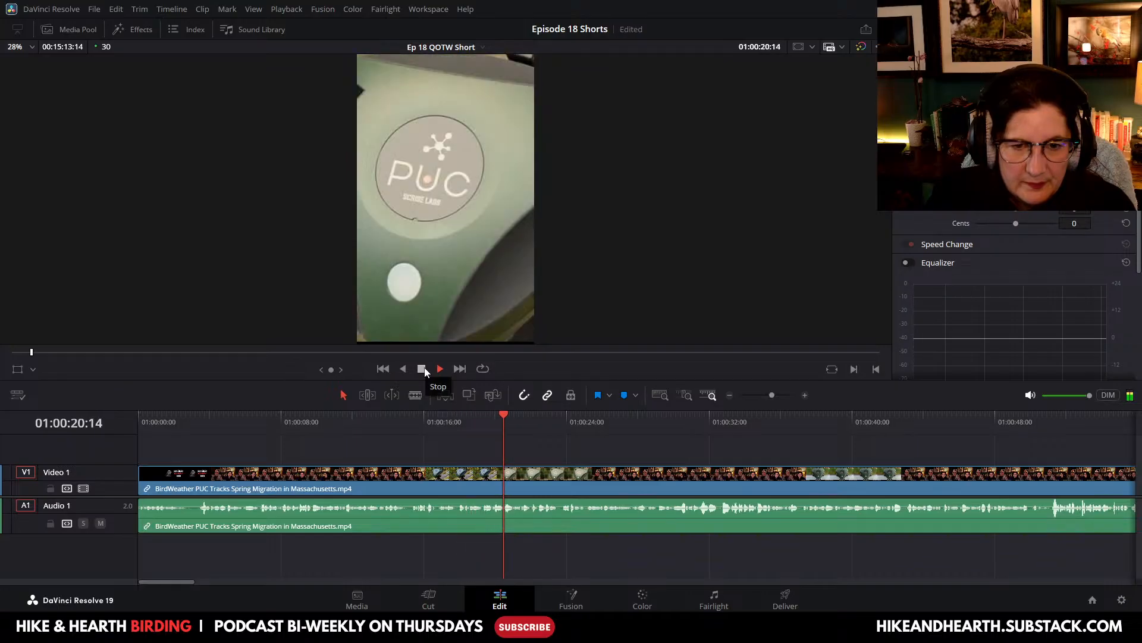
click(425, 370)
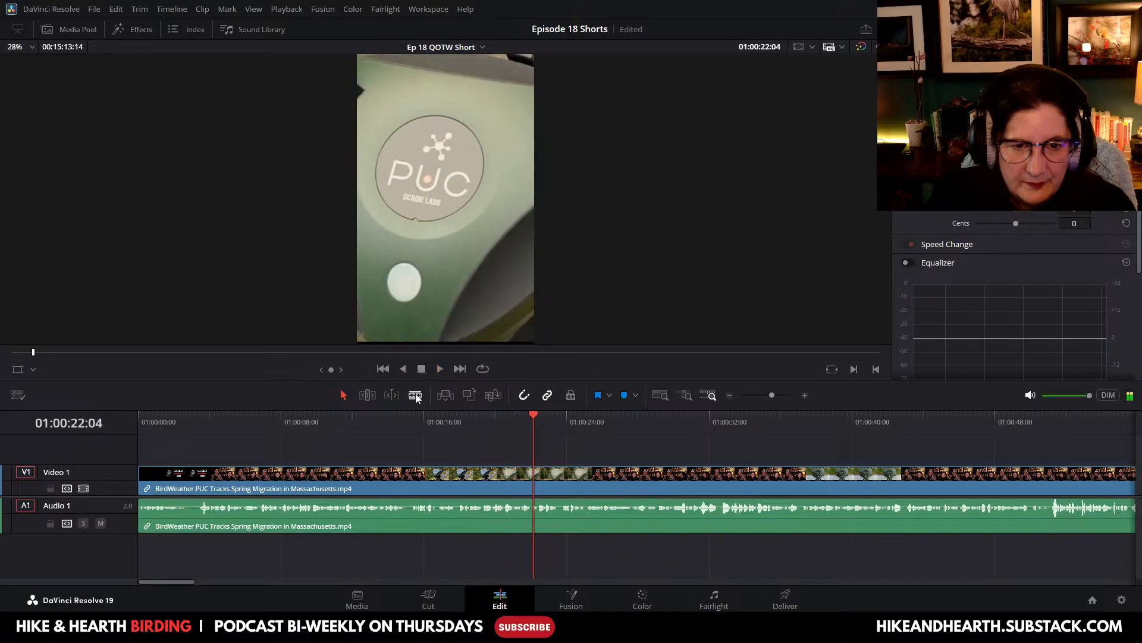
click(410, 482)
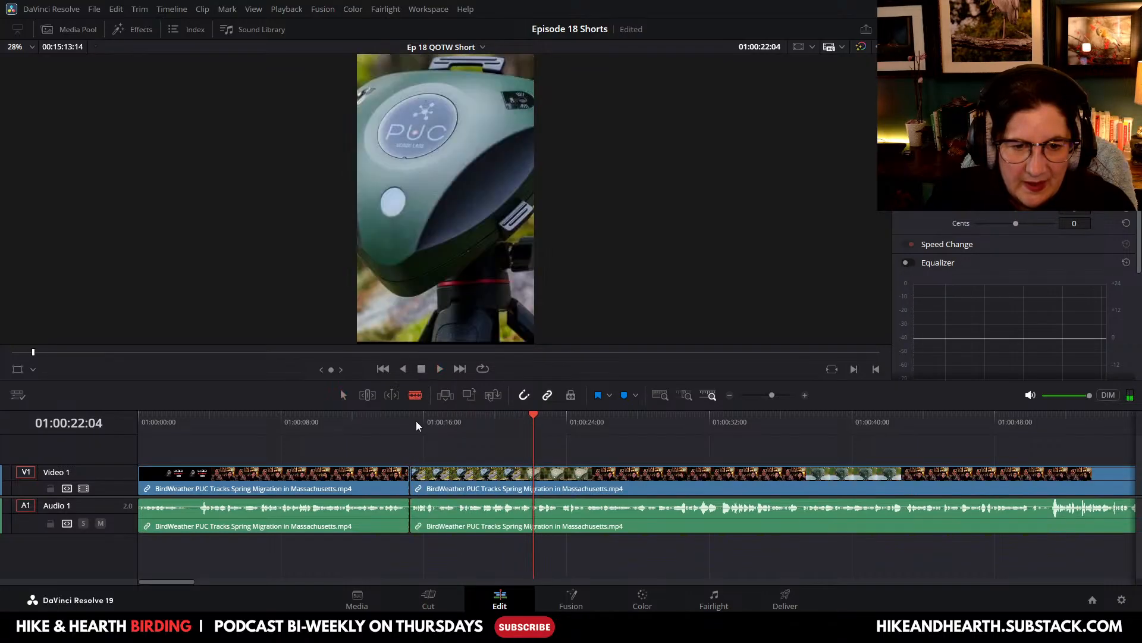
click(343, 396)
click(338, 477)
right_click(337, 477)
click(372, 173)
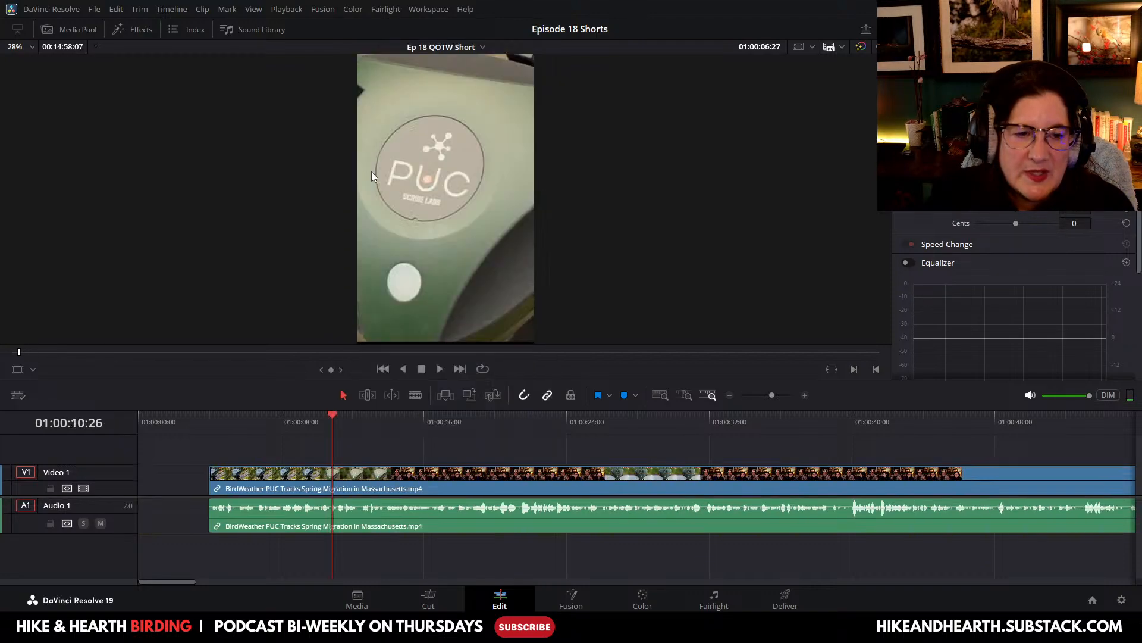
drag(263, 430, 132, 433)
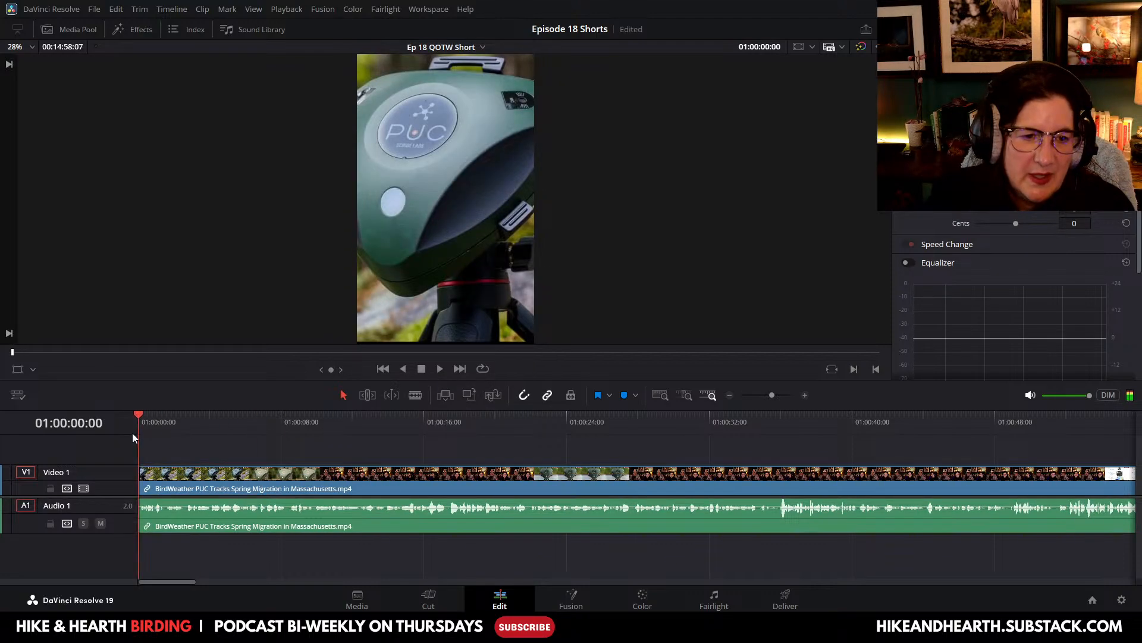
Step: Enlarge the viewer area, play the trimmed clip's opening 18 seconds and set the preview zoom to 25%
drag(459, 381, 460, 417)
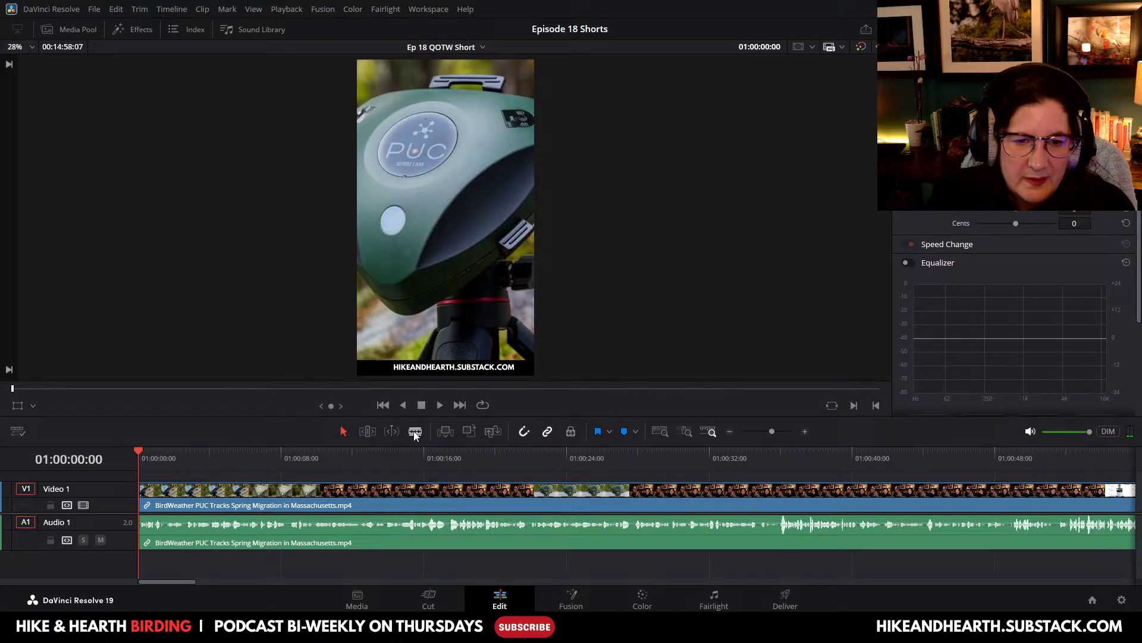
click(438, 408)
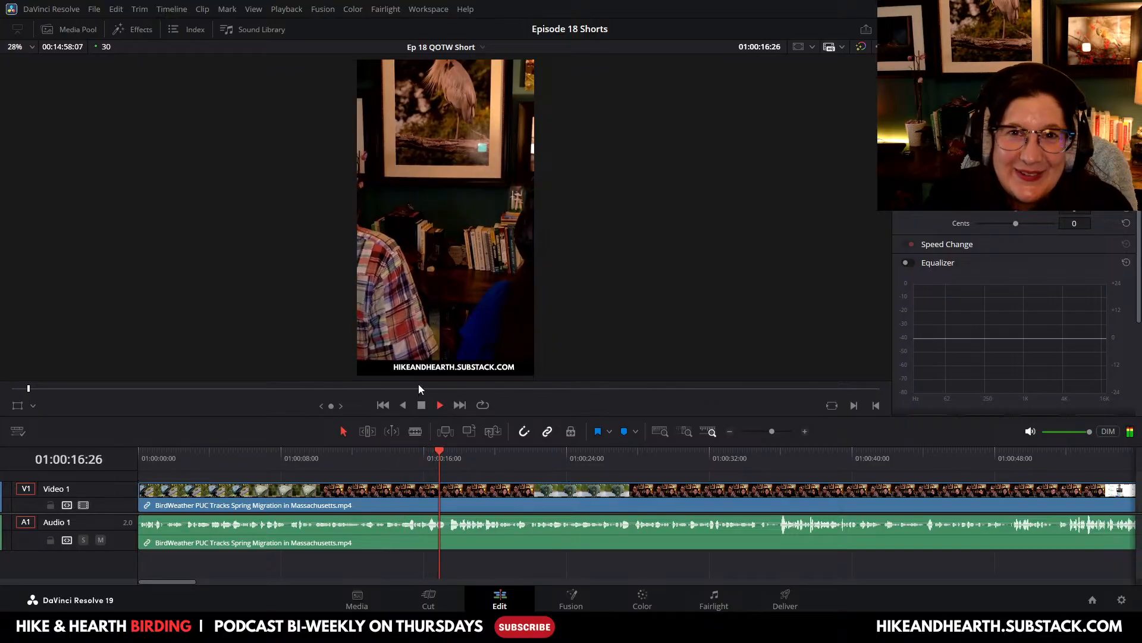
click(421, 405)
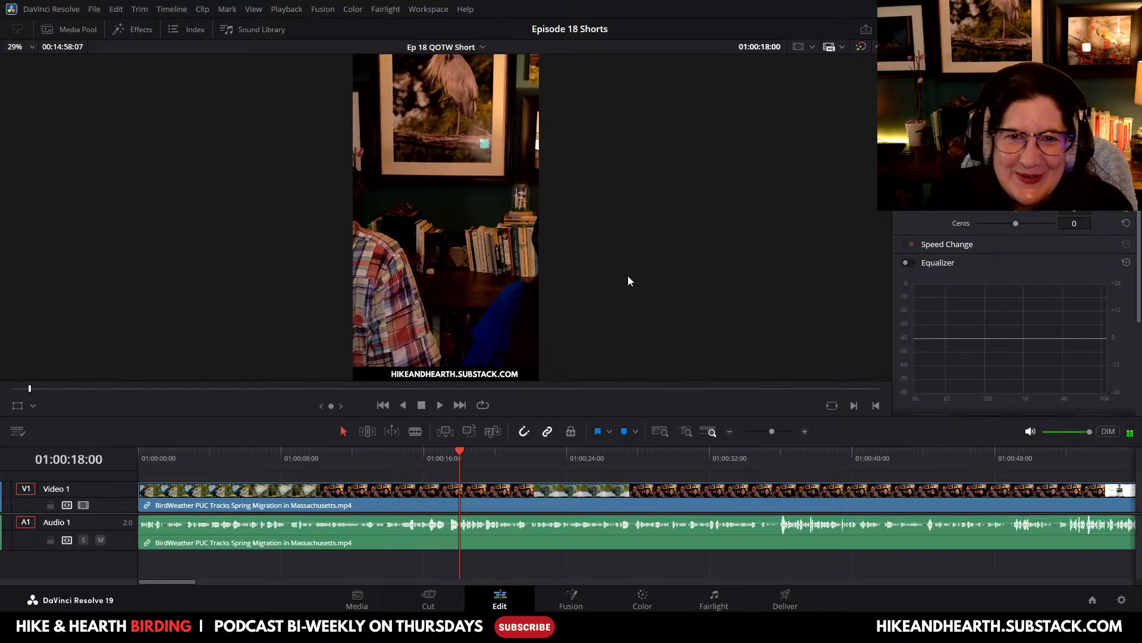
scroll(628, 277, down, 1)
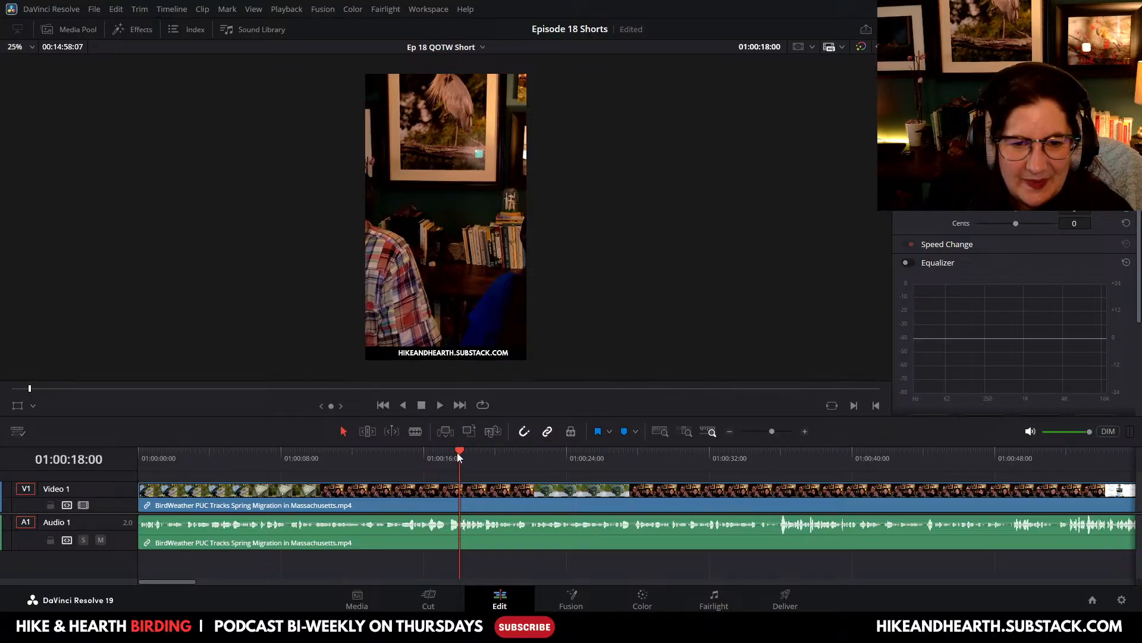
Step: Review the PUC close-up from about 01:00:08:13 and split the clip there, just before the shot of the hosts
drag(457, 452, 289, 462)
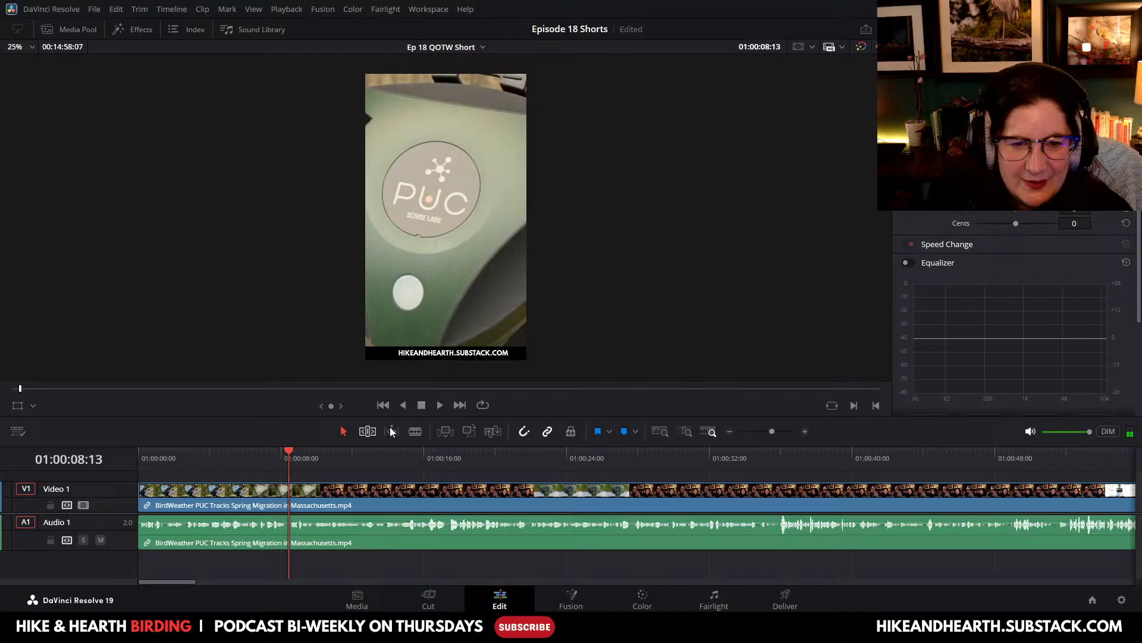
click(441, 404)
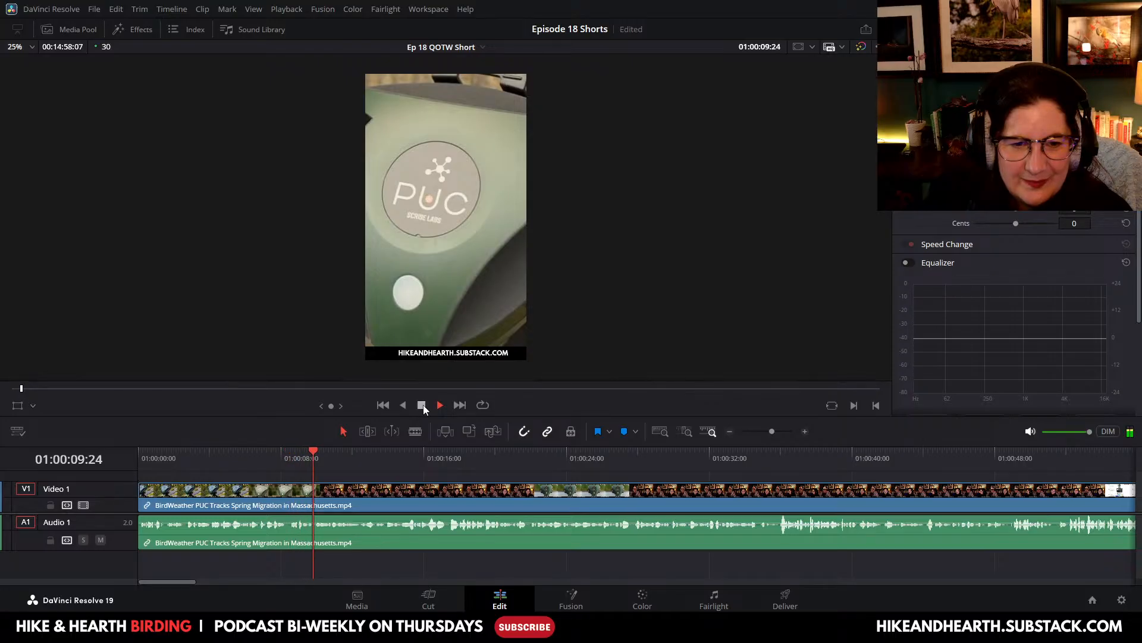
click(423, 406)
click(416, 432)
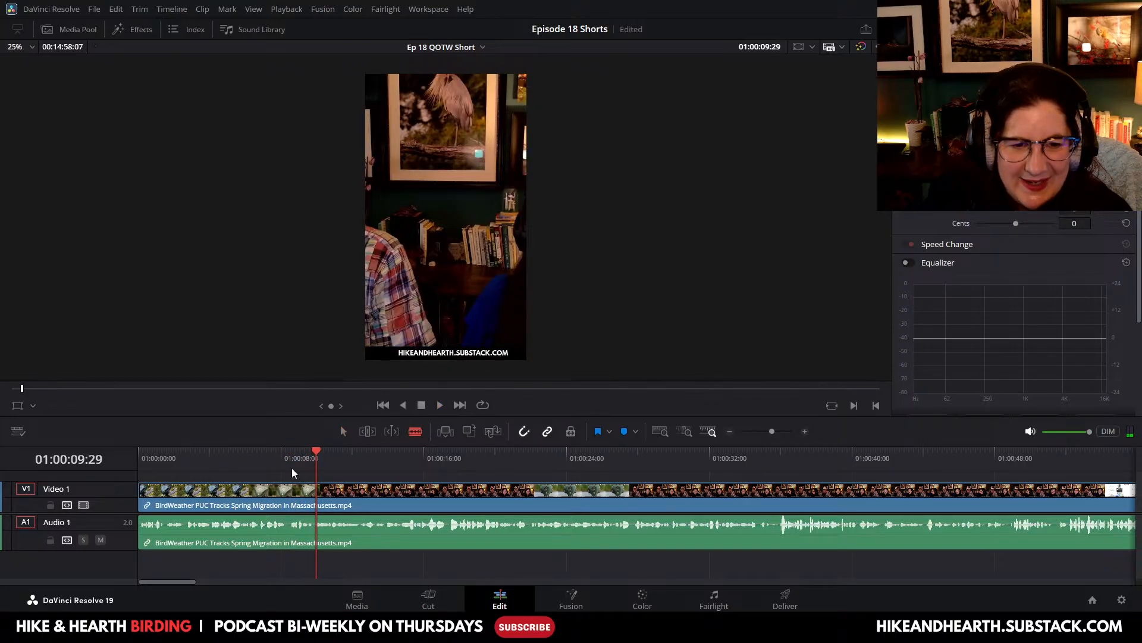
click(290, 490)
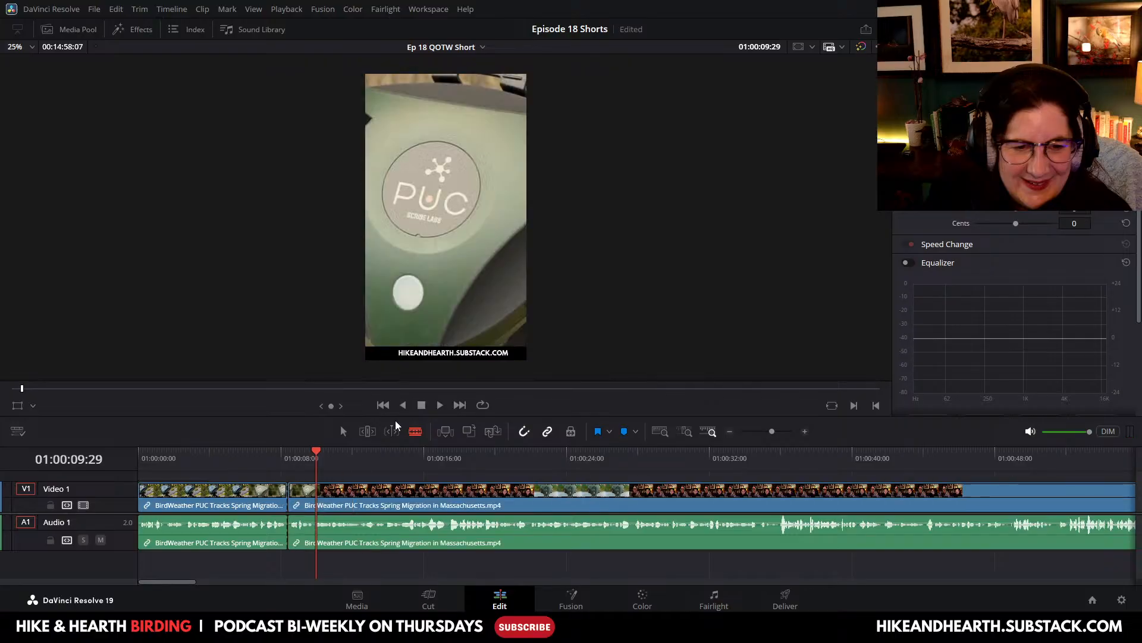
Step: Review the footage after the split from about 01:00:36 to 01:01:11 for the next passage to keep
drag(315, 456, 777, 482)
click(440, 405)
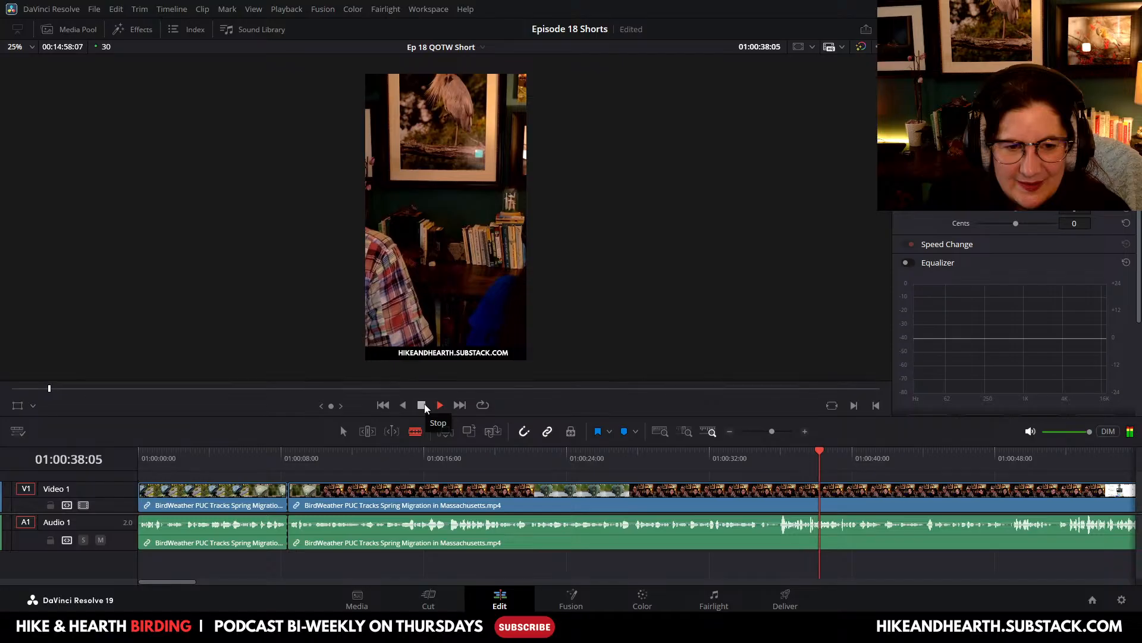
drag(183, 583, 212, 580)
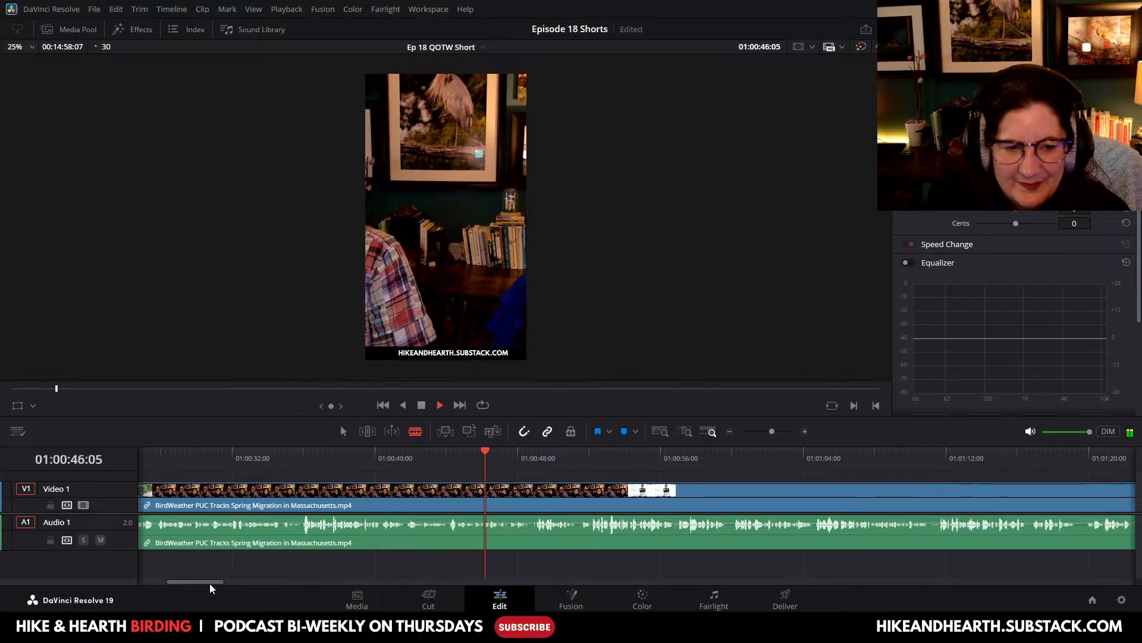
drag(209, 583, 217, 581)
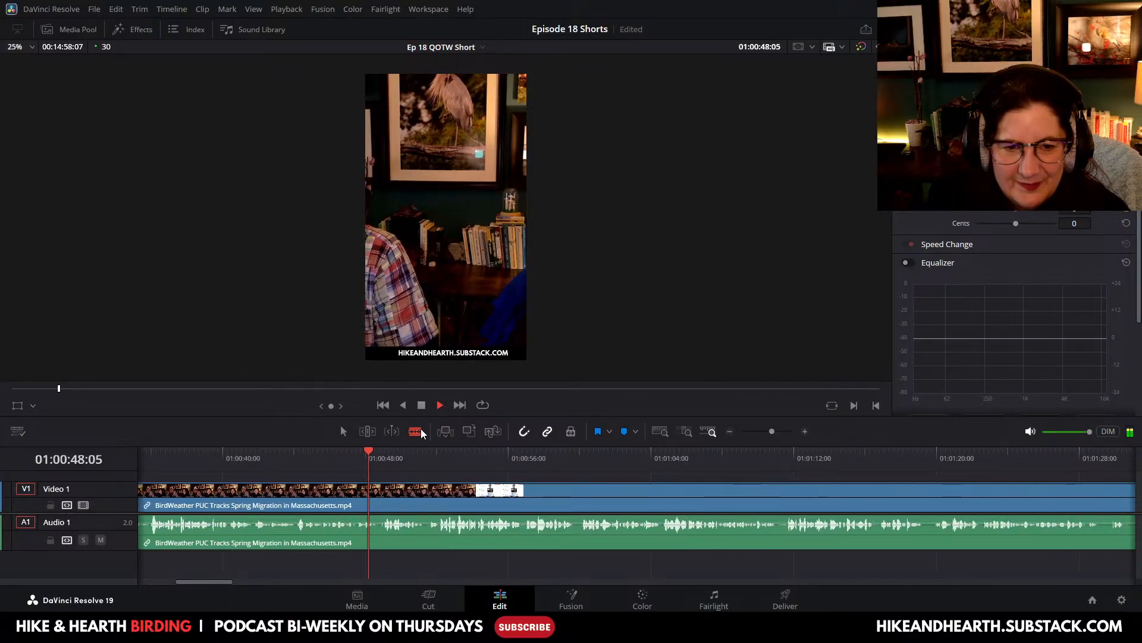
click(381, 450)
drag(381, 450, 783, 458)
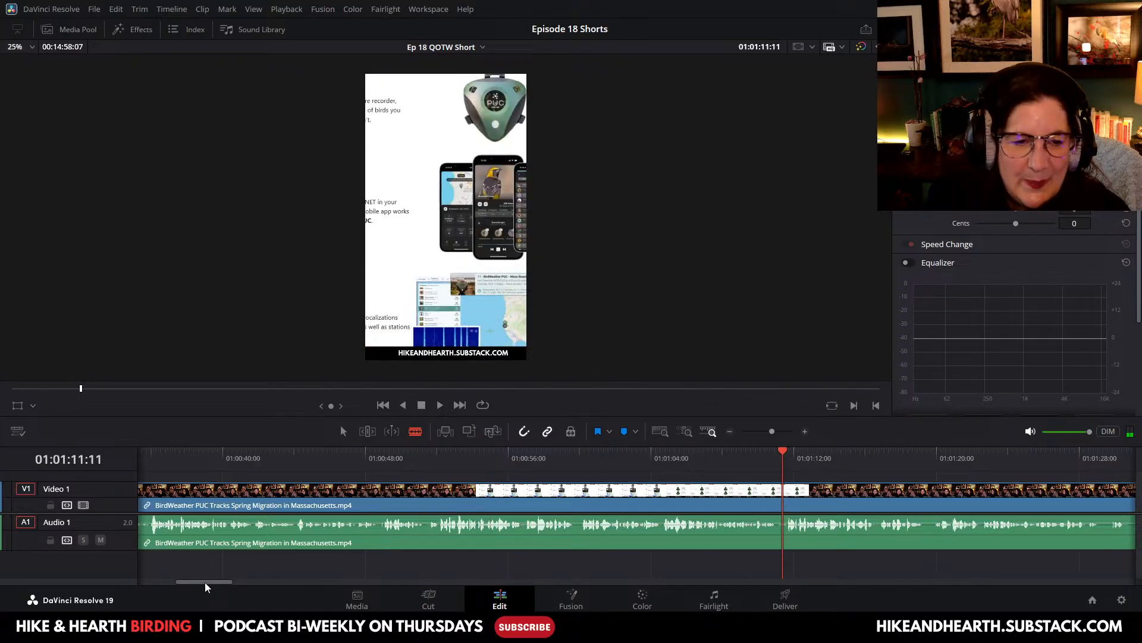
Step: Sample the footage between about 01:01:11 and 01:02:12, playing short passages near 01:01:31 and 01:02:10
drag(205, 582, 237, 586)
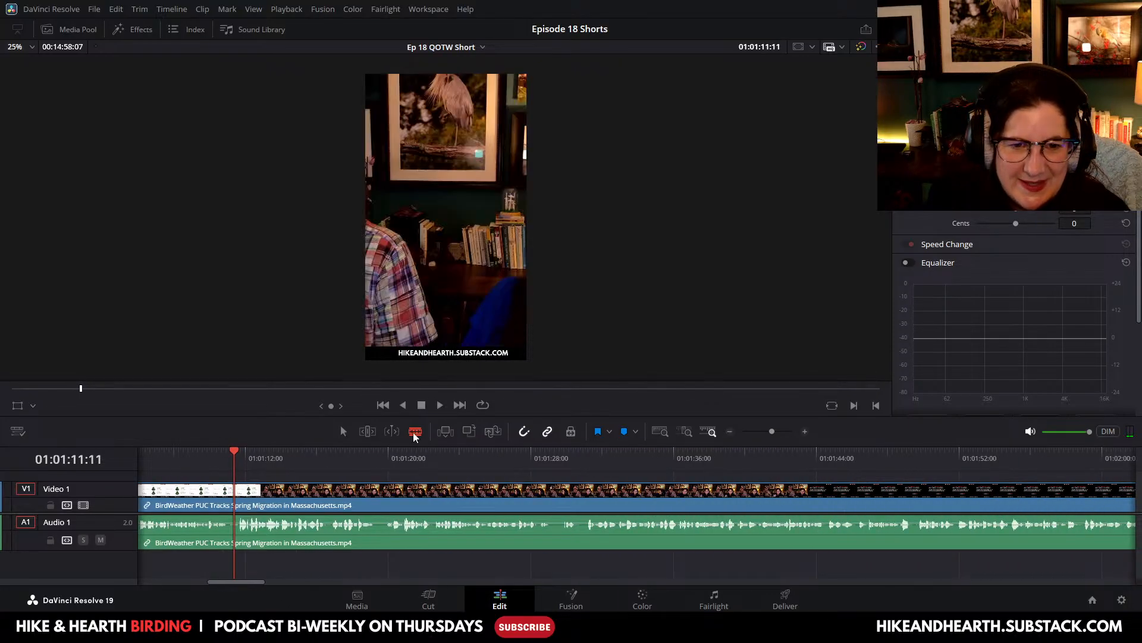
mouse_move(233, 457)
mouse_down()
mouse_move(569, 469)
mouse_move(583, 480)
mouse_up()
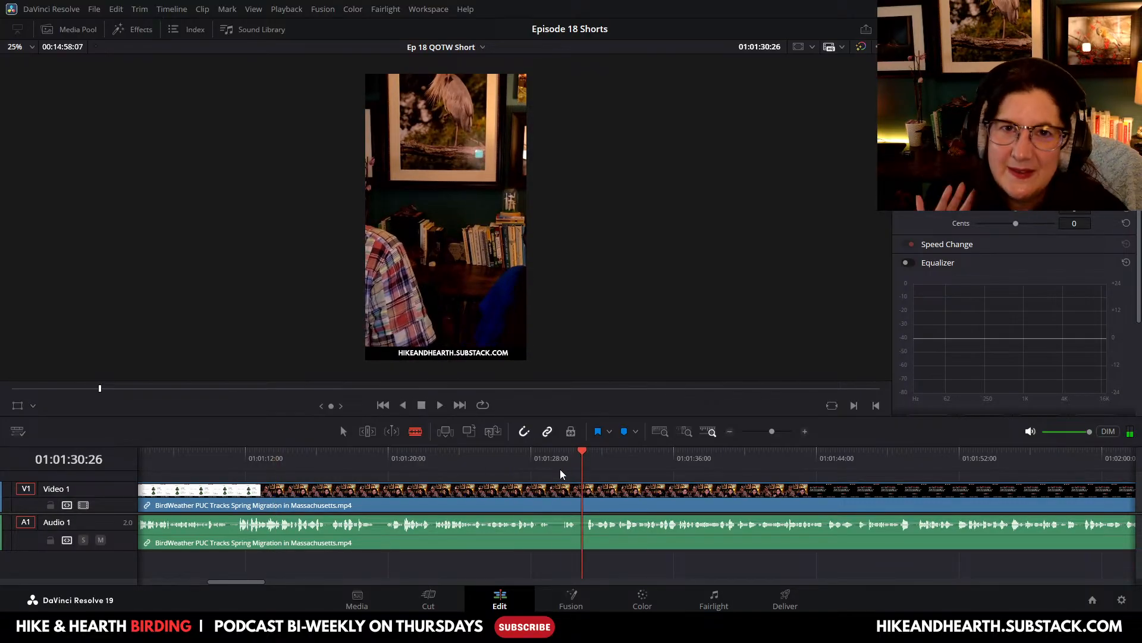
click(440, 410)
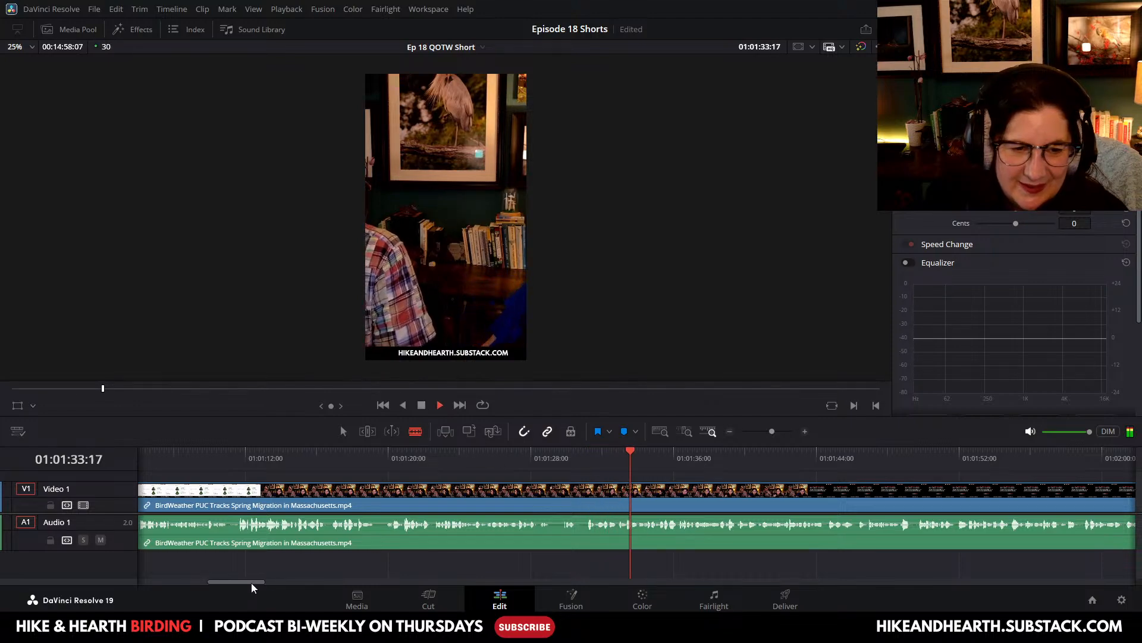
drag(251, 582, 275, 582)
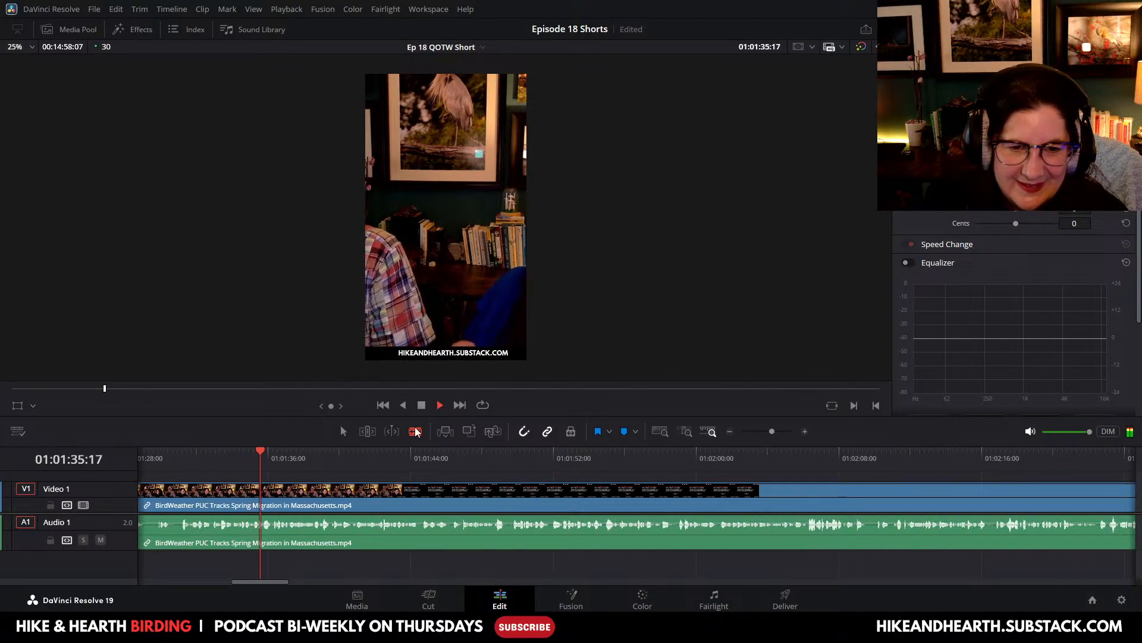
click(287, 458)
drag(331, 456, 868, 465)
key(space)
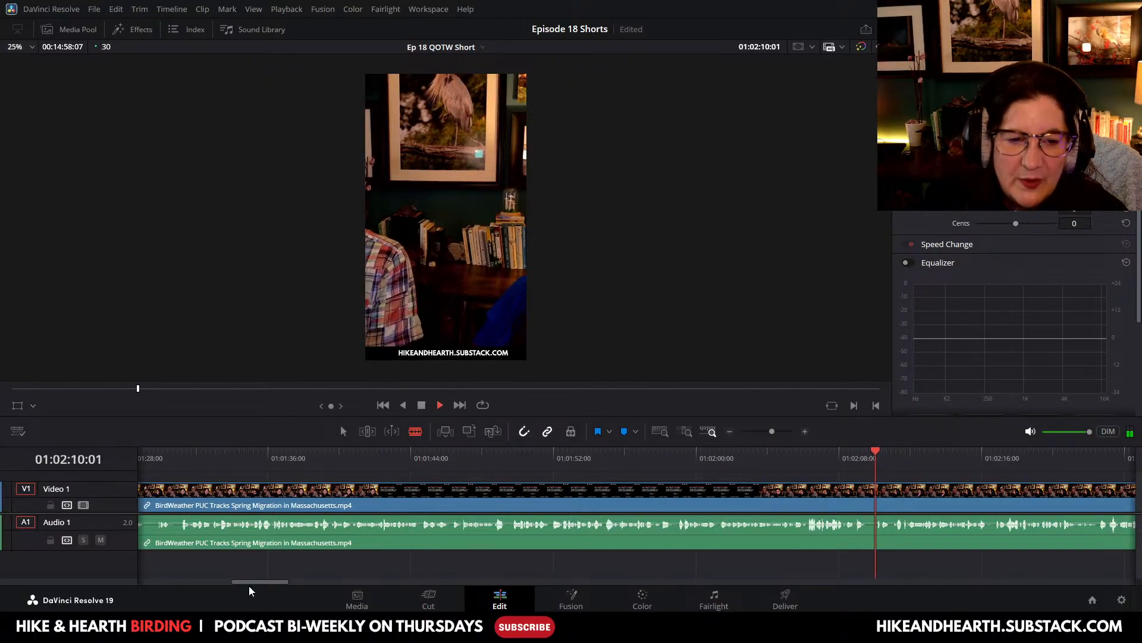
click(419, 405)
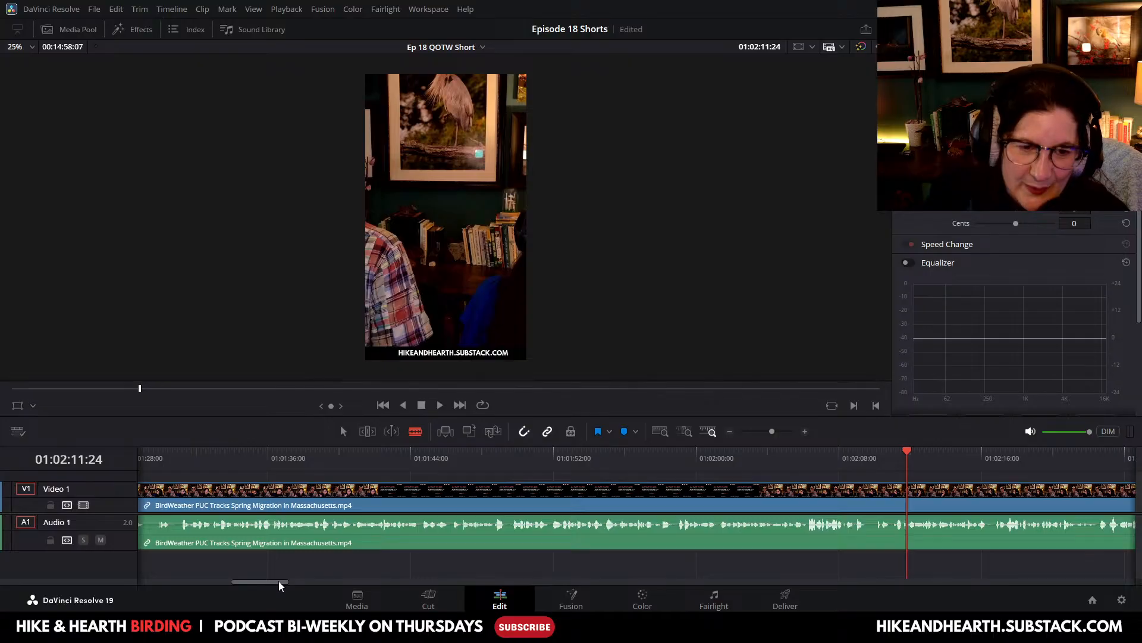
Step: Sample the footage between about 01:02:12 and 01:02:56, playing short passages near 01:02:21 and from 01:02:43:14
drag(279, 581, 312, 580)
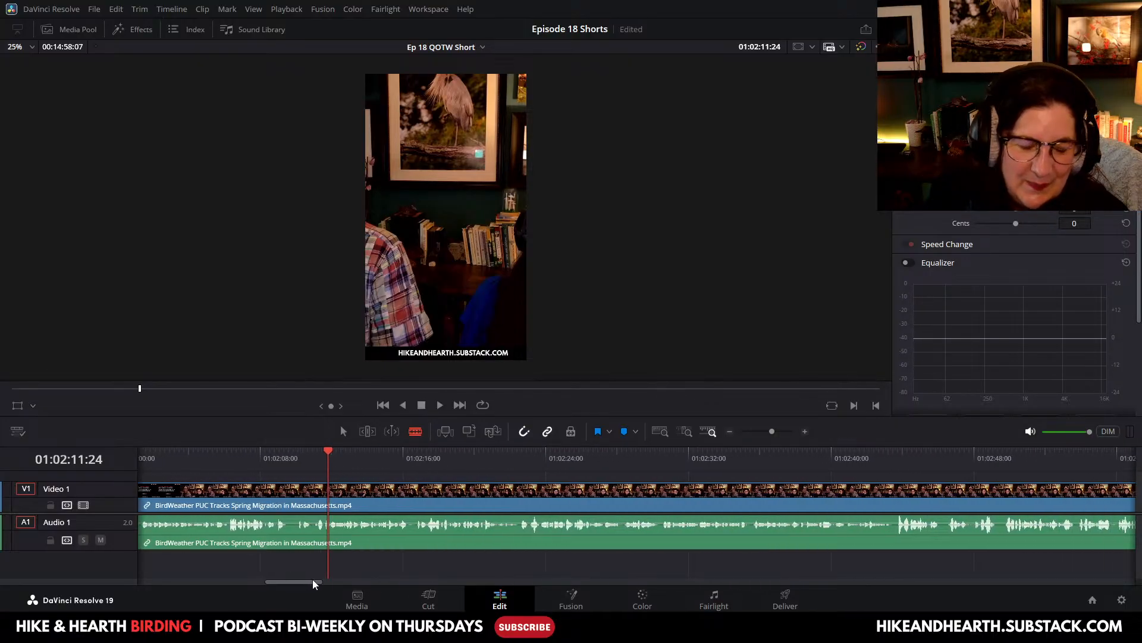
drag(333, 452, 506, 460)
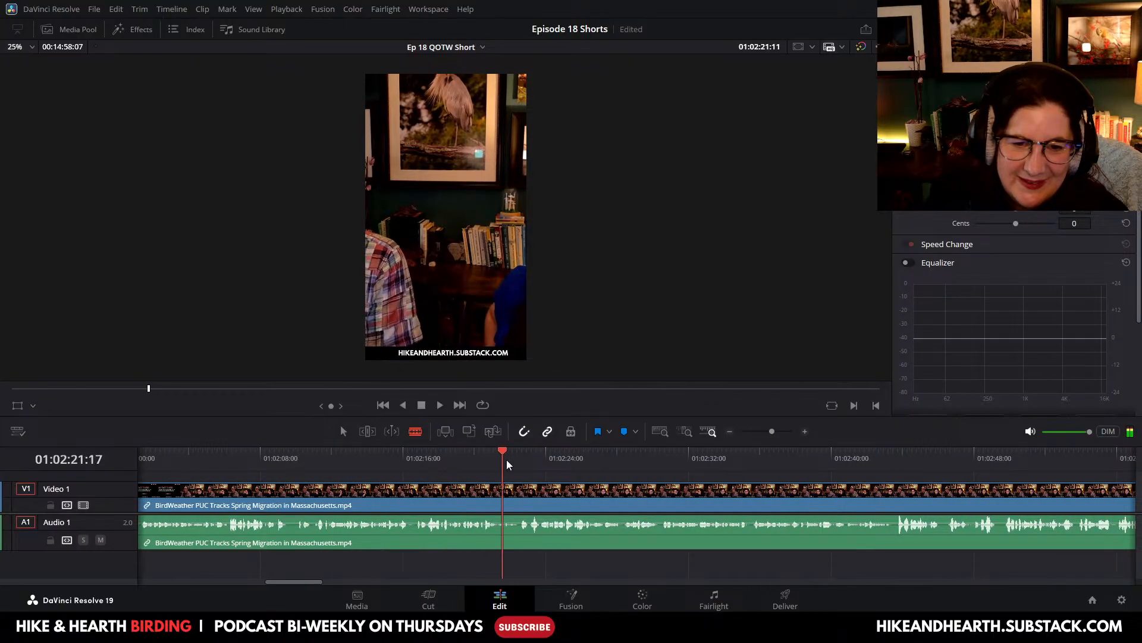
key(space)
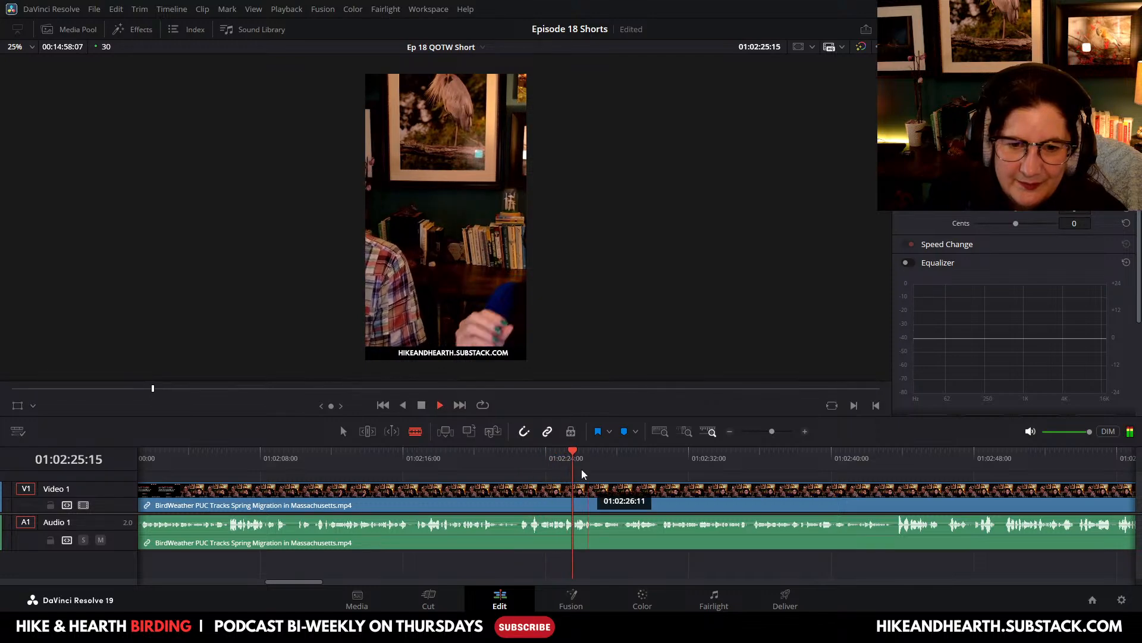
drag(583, 451, 893, 473)
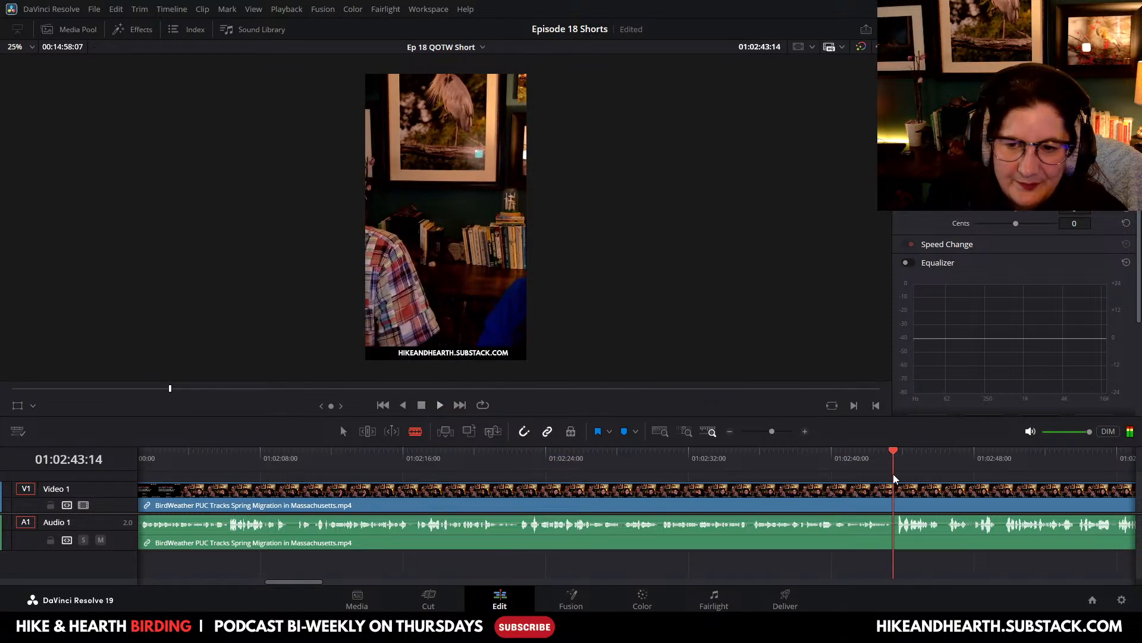
key(space)
drag(291, 582, 330, 584)
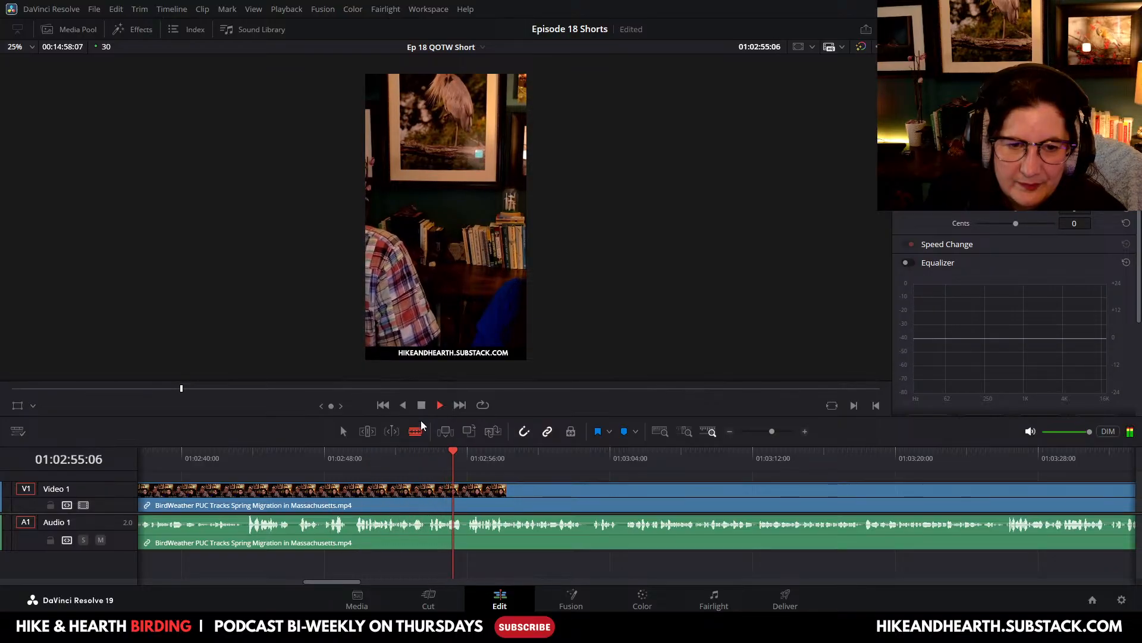
click(421, 405)
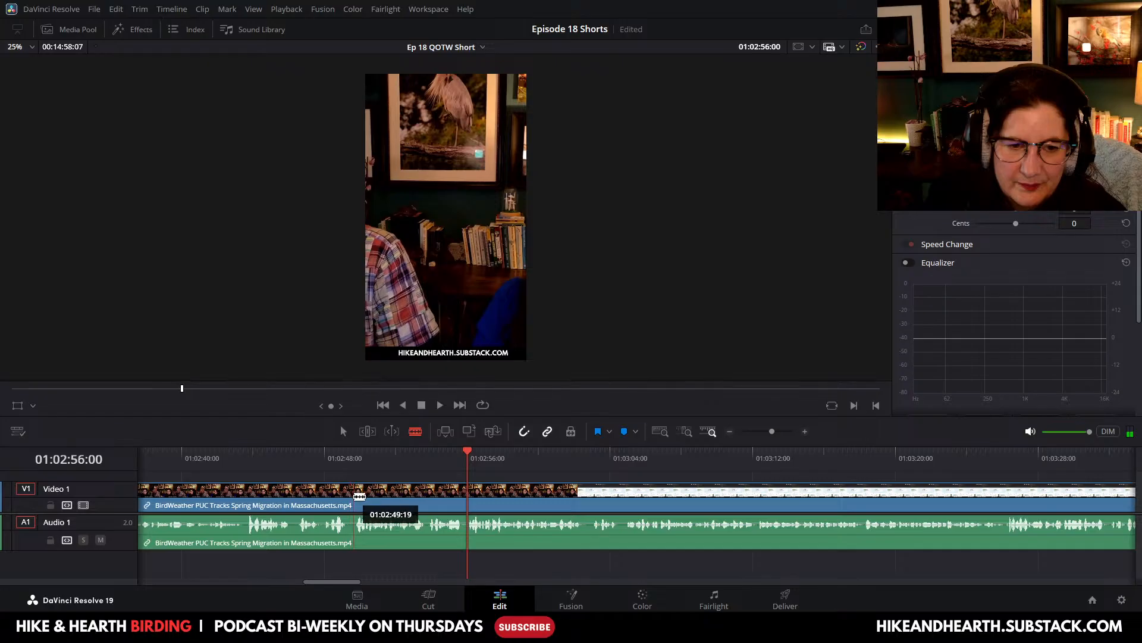
Step: Split the clip at about 01:02:49:19 and ripple delete the section between the PUC close-up and this cut
click(360, 495)
click(303, 513)
right_click(303, 513)
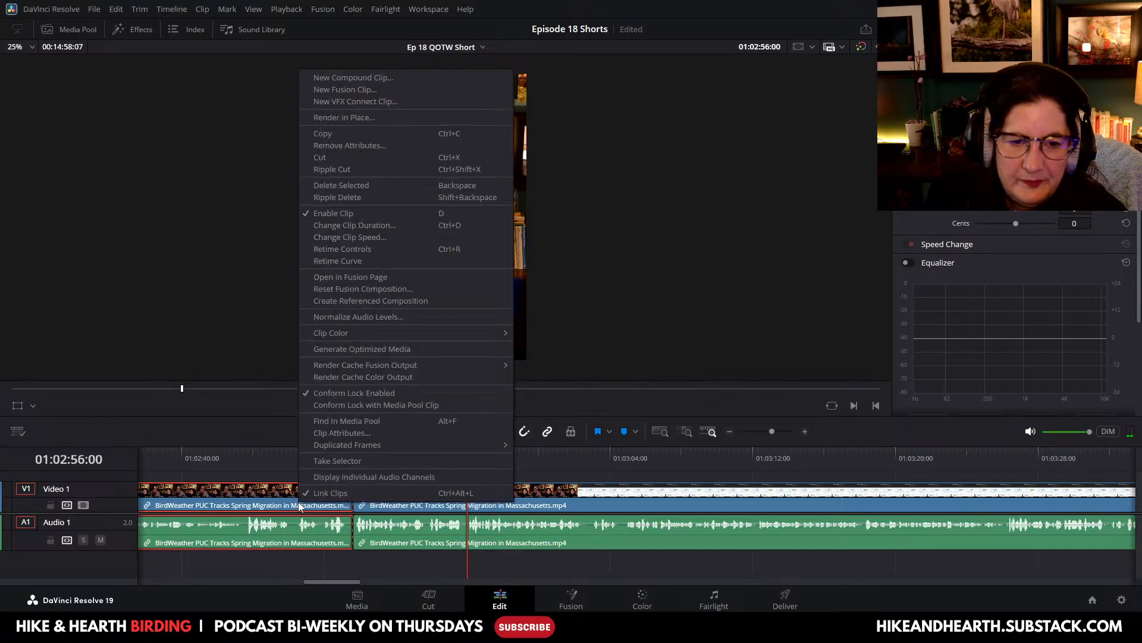
click(337, 197)
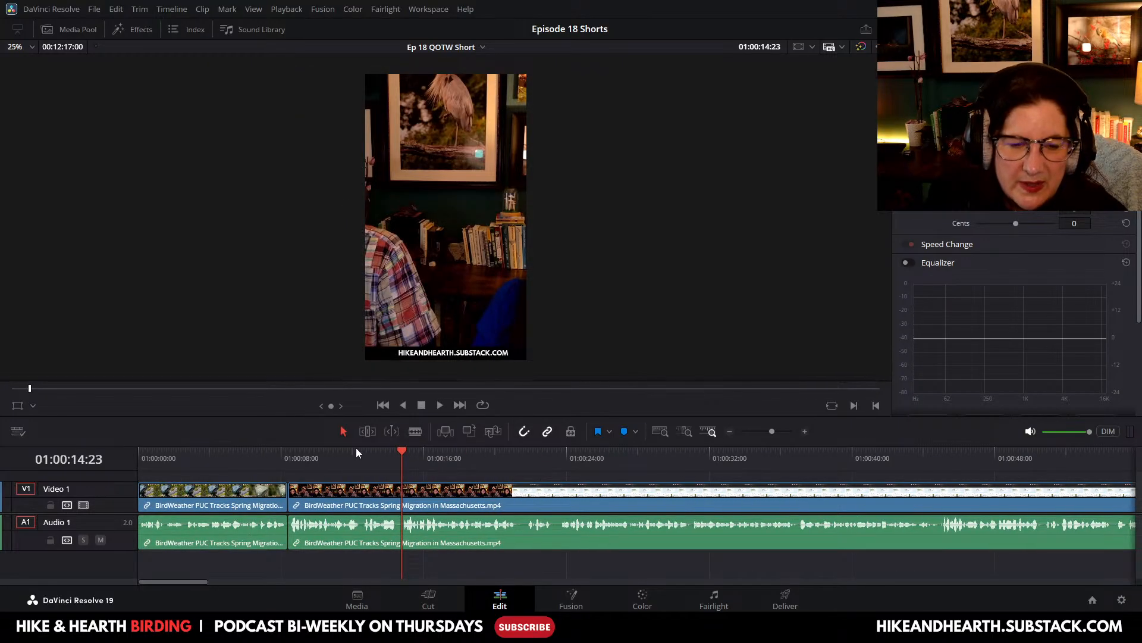
Step: Play the passage after the new join from 01:00:14:23 to about 01:00:25, where the migration traffic page is shown
click(440, 405)
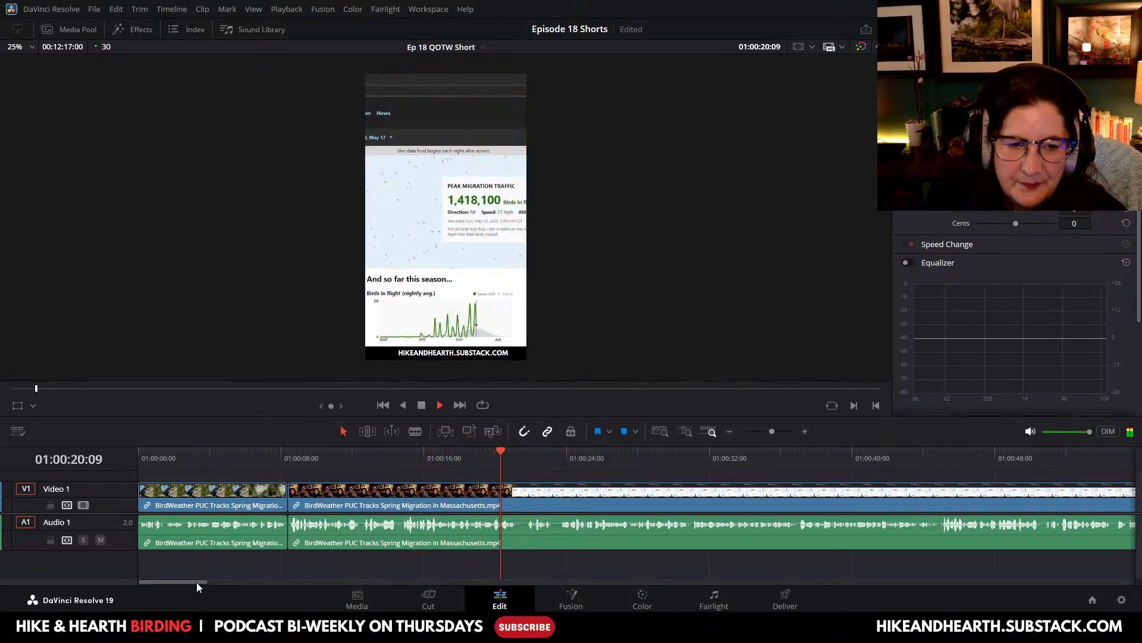
drag(197, 582, 208, 580)
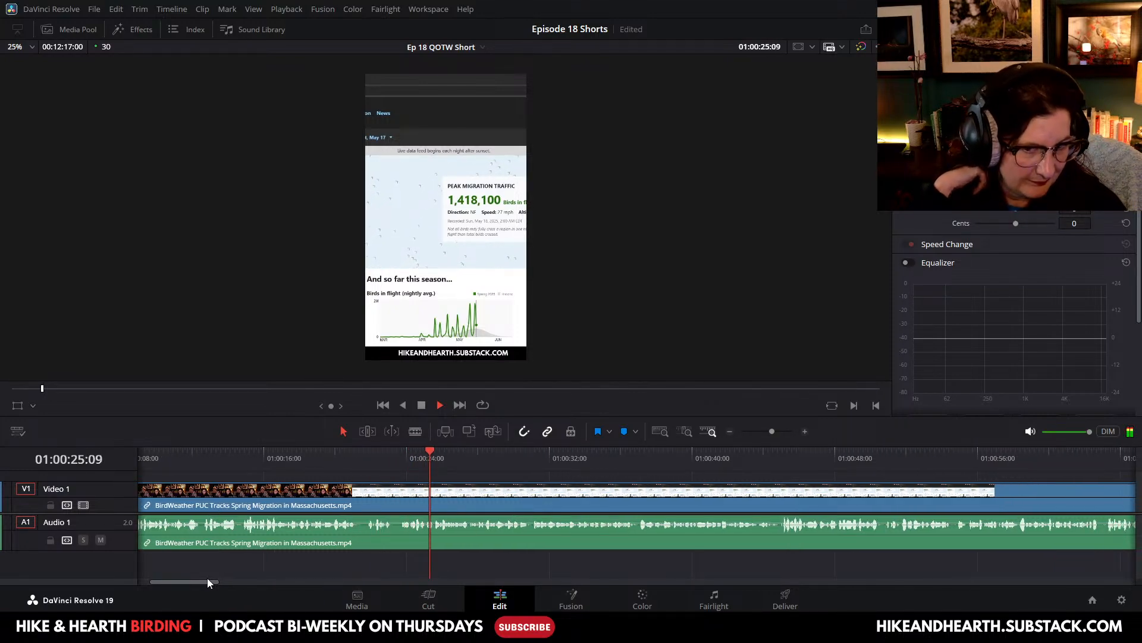
click(420, 406)
drag(472, 455, 440, 490)
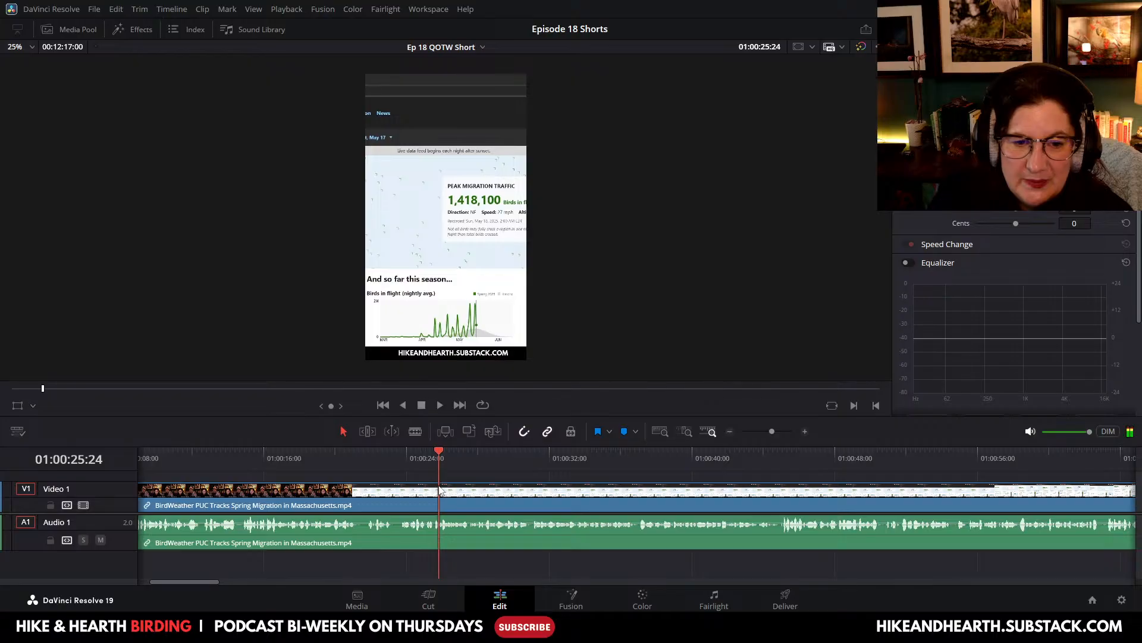
Step: Replay the hosts' passage after the join from about 01:00:09 up to the migration traffic page near 01:00:20
drag(194, 582, 182, 583)
drag(596, 452, 401, 483)
click(437, 406)
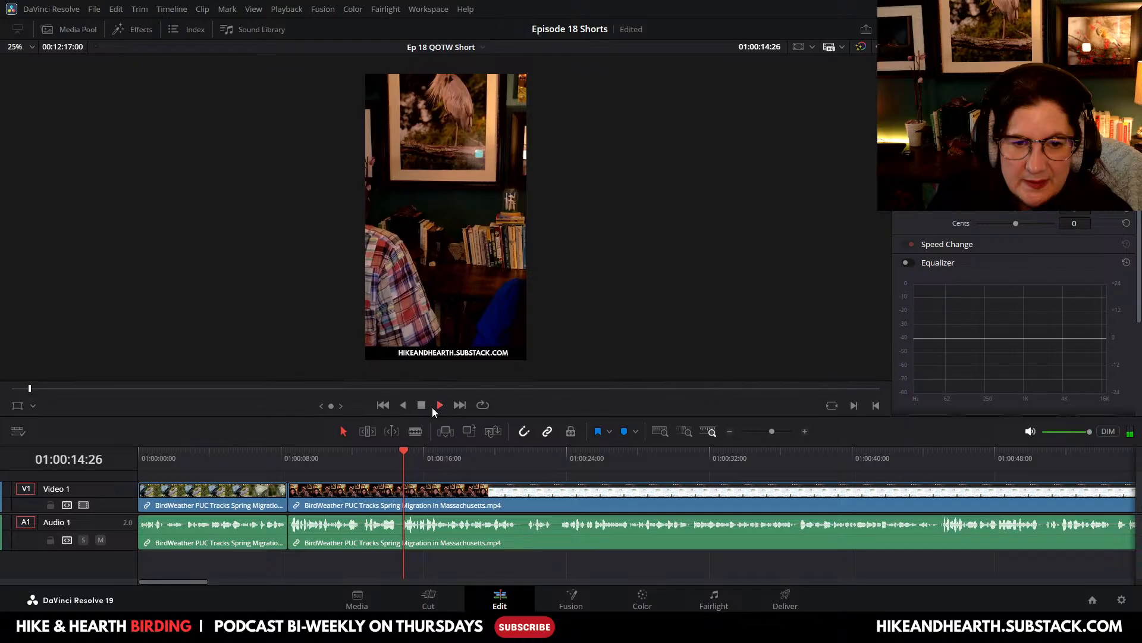
drag(424, 451, 310, 476)
key(space)
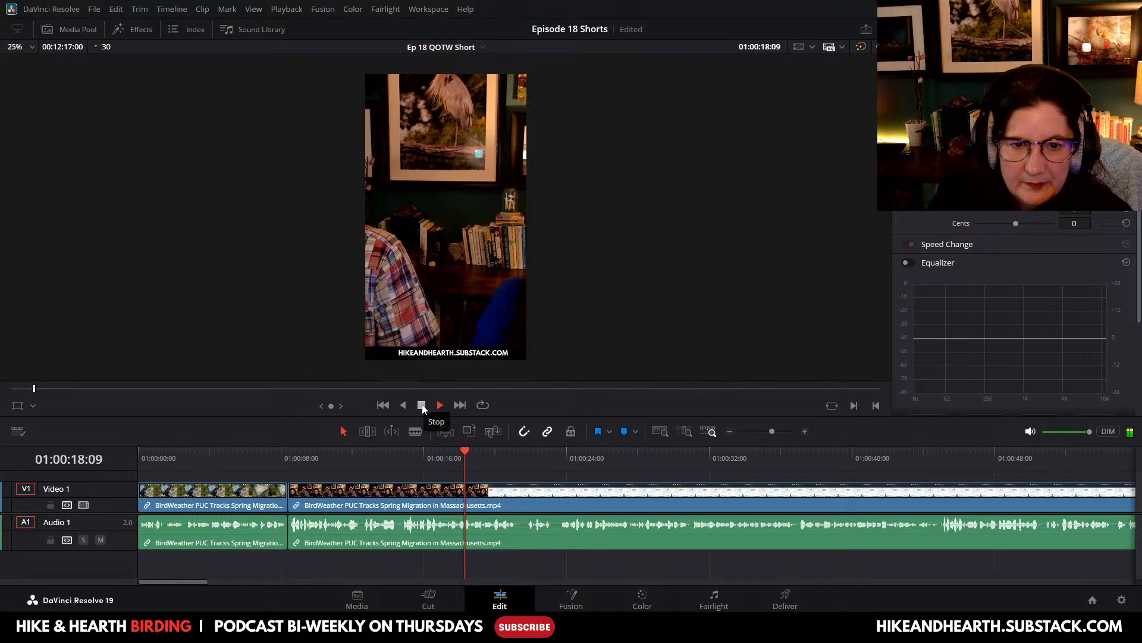
click(421, 405)
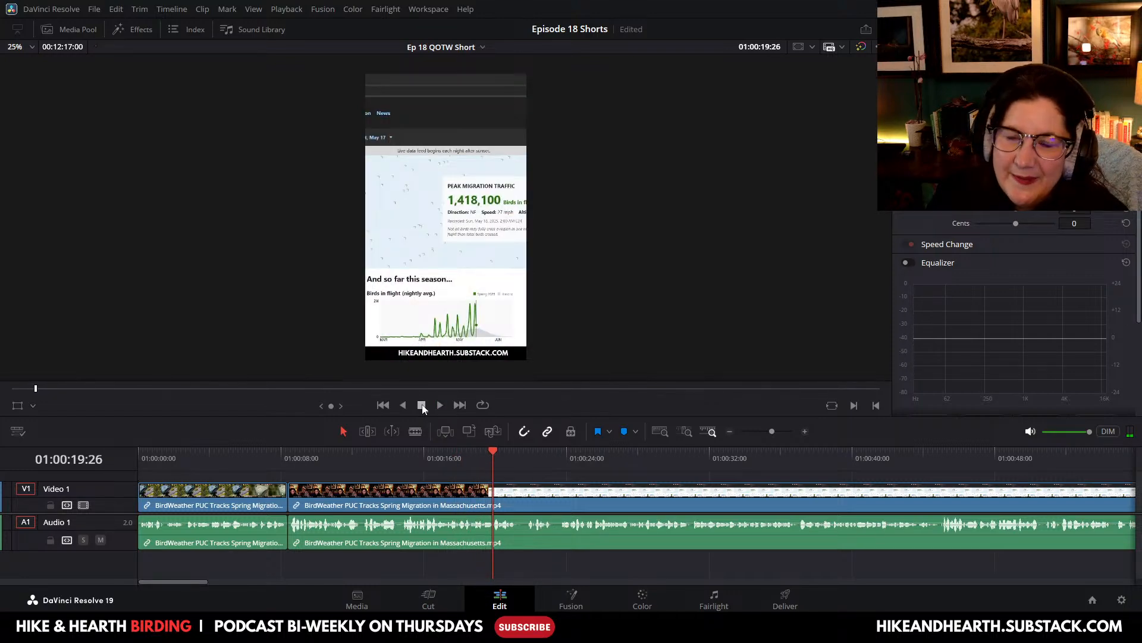
Step: Set the preview zoom to 32% and give the timeline area more height
drag(189, 583, 198, 583)
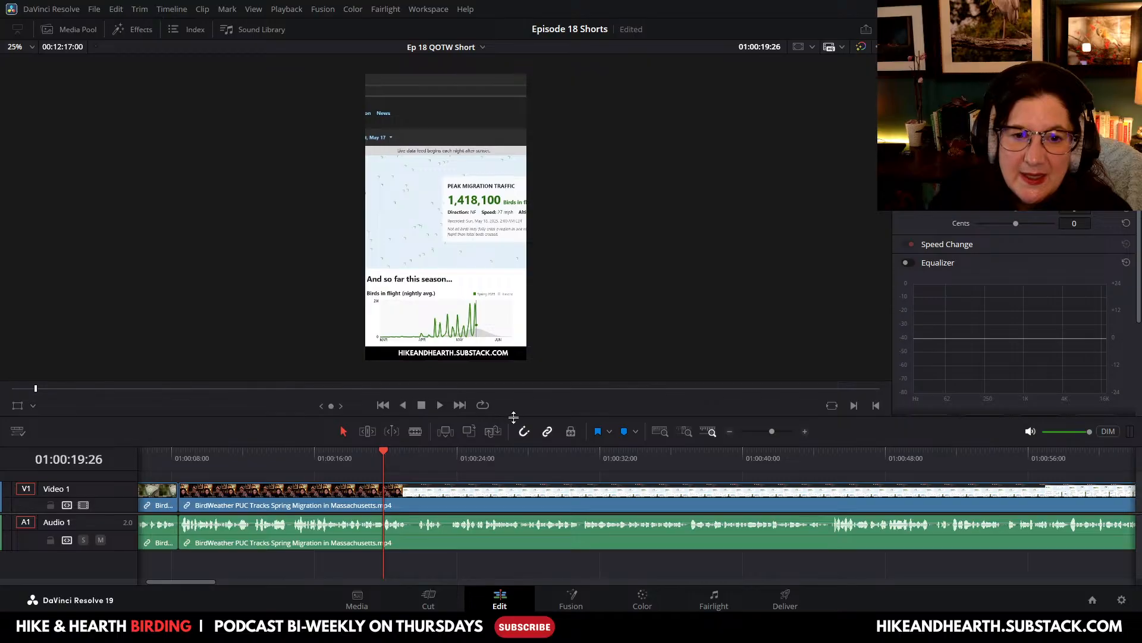
drag(513, 417, 512, 457)
scroll(492, 279, up, 3)
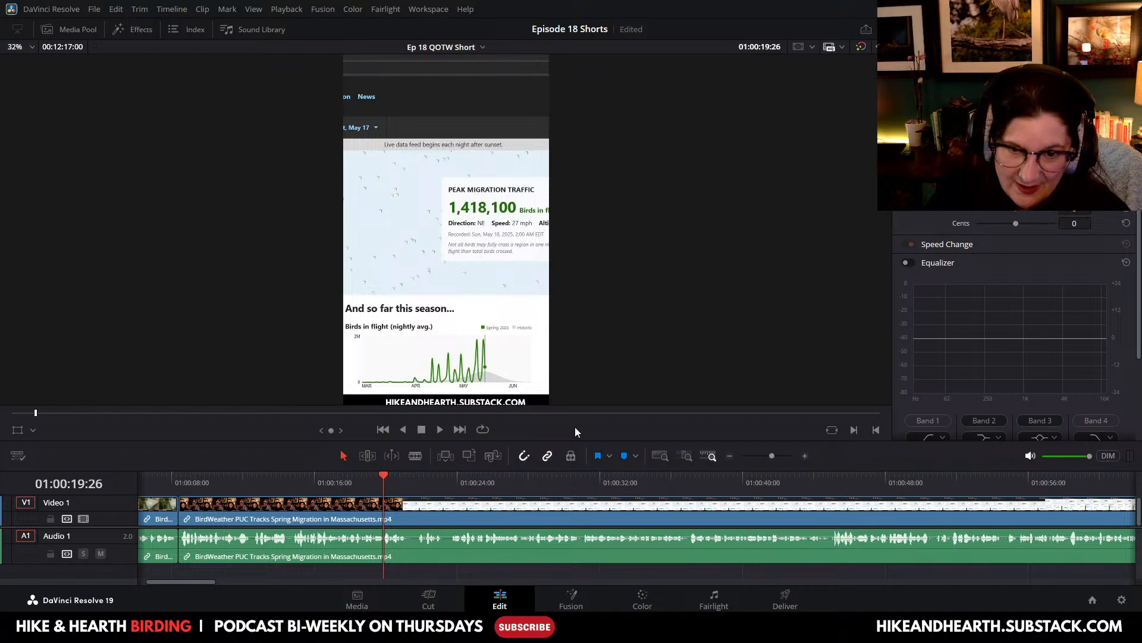
drag(569, 440, 572, 260)
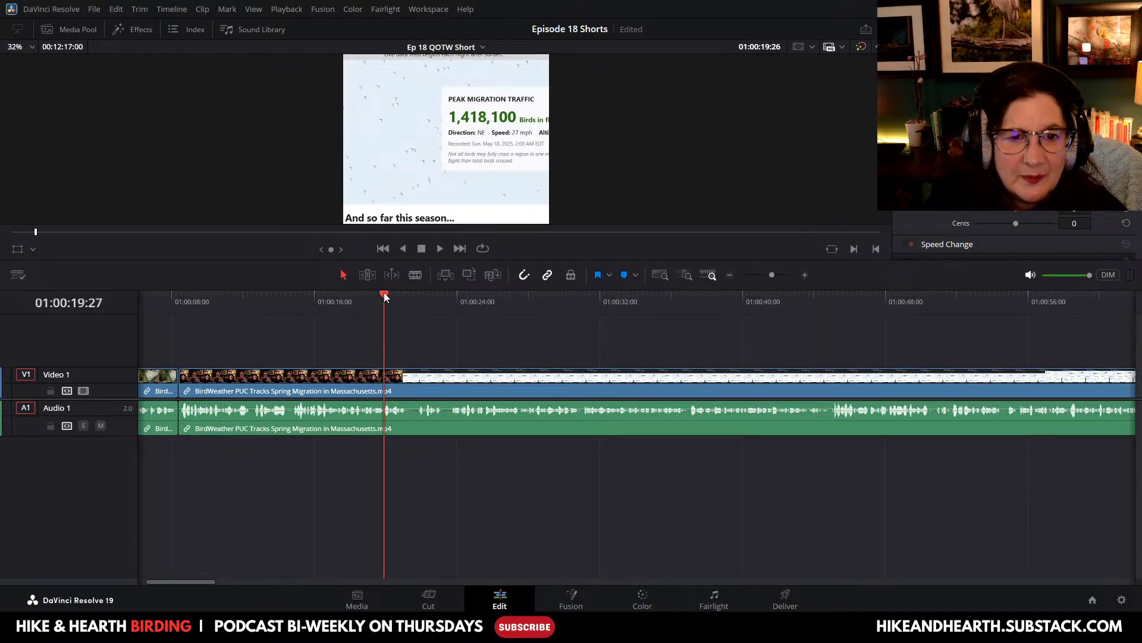
Step: Scrub through the migration traffic footage to 01:00:45:00 and play a short passage from there
drag(384, 292, 833, 313)
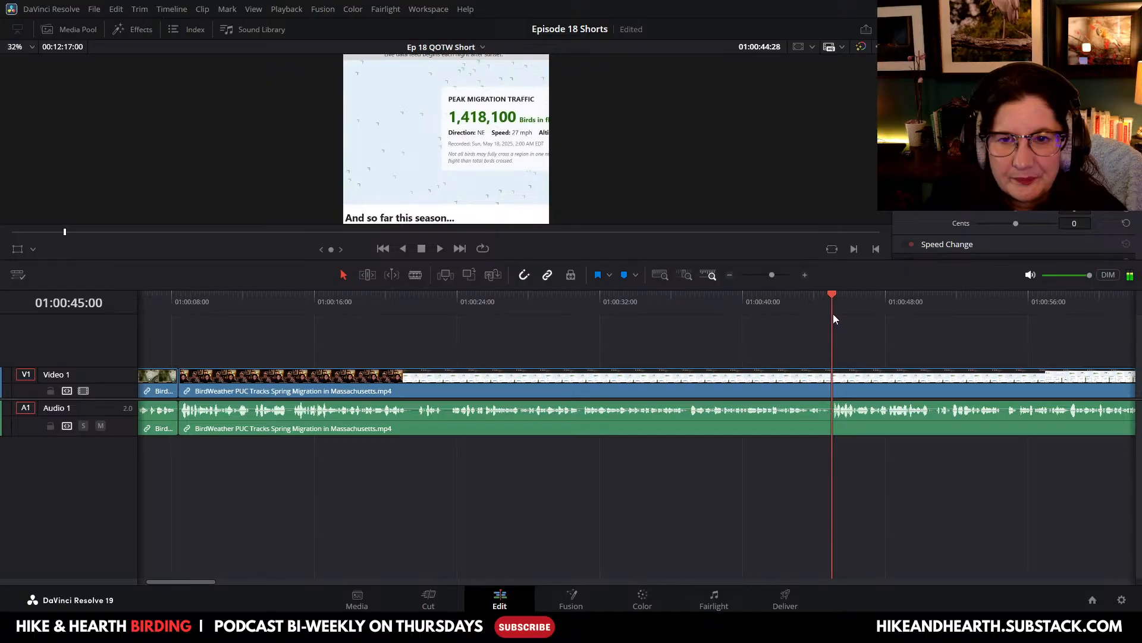
key(space)
drag(203, 581, 249, 583)
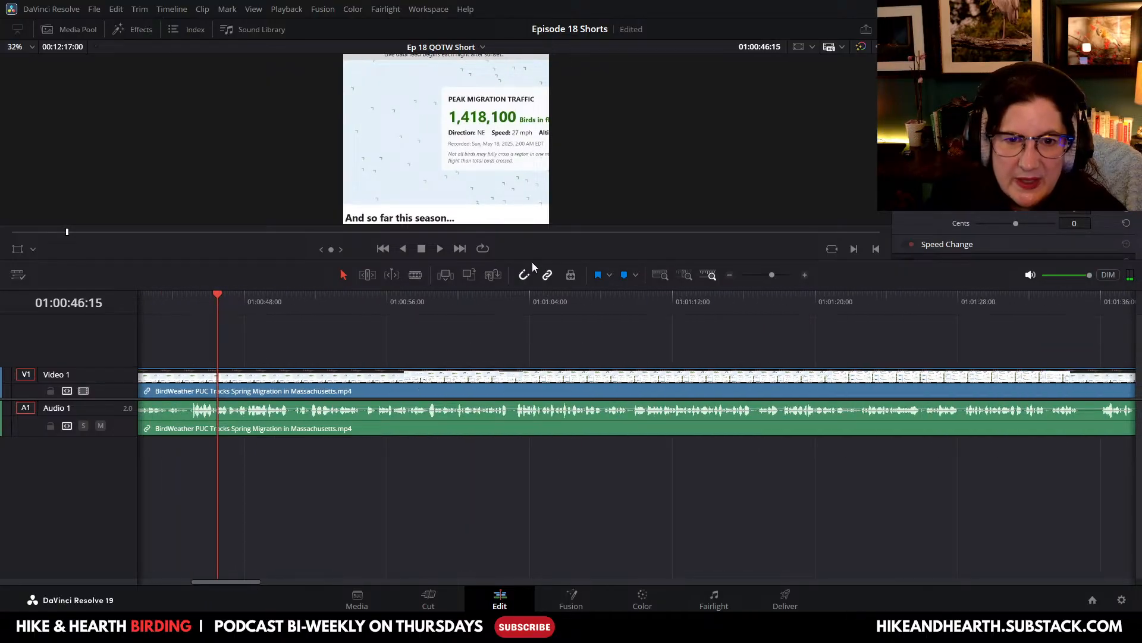
Step: Enlarge the viewer area again while keeping both the video and audio tracks in view below it
drag(530, 259, 543, 359)
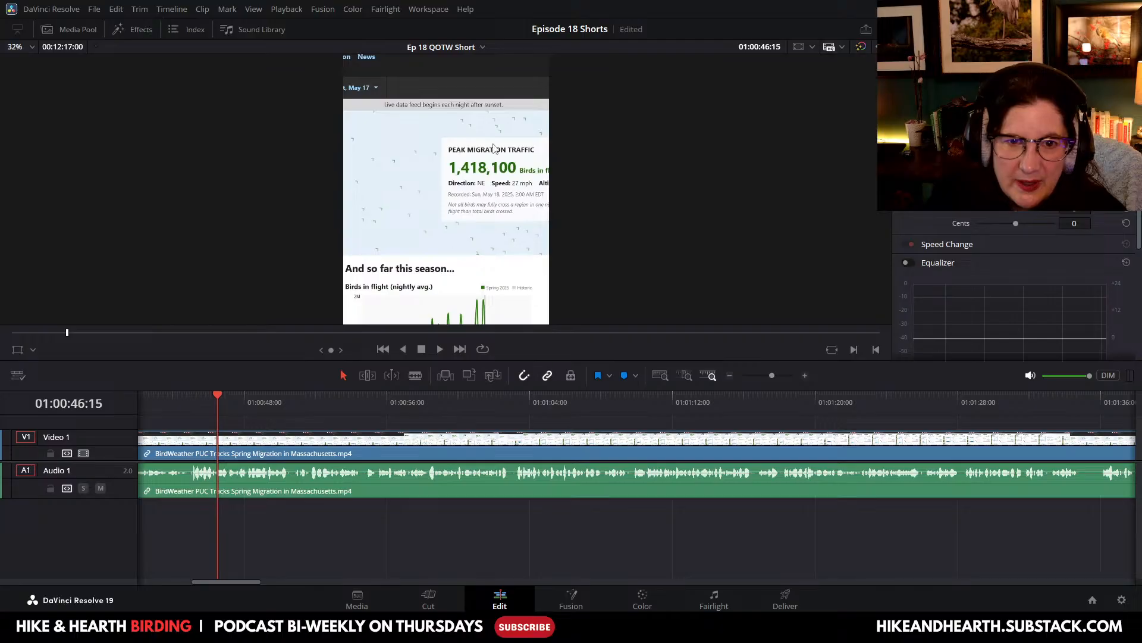
scroll(422, 459, up, 2)
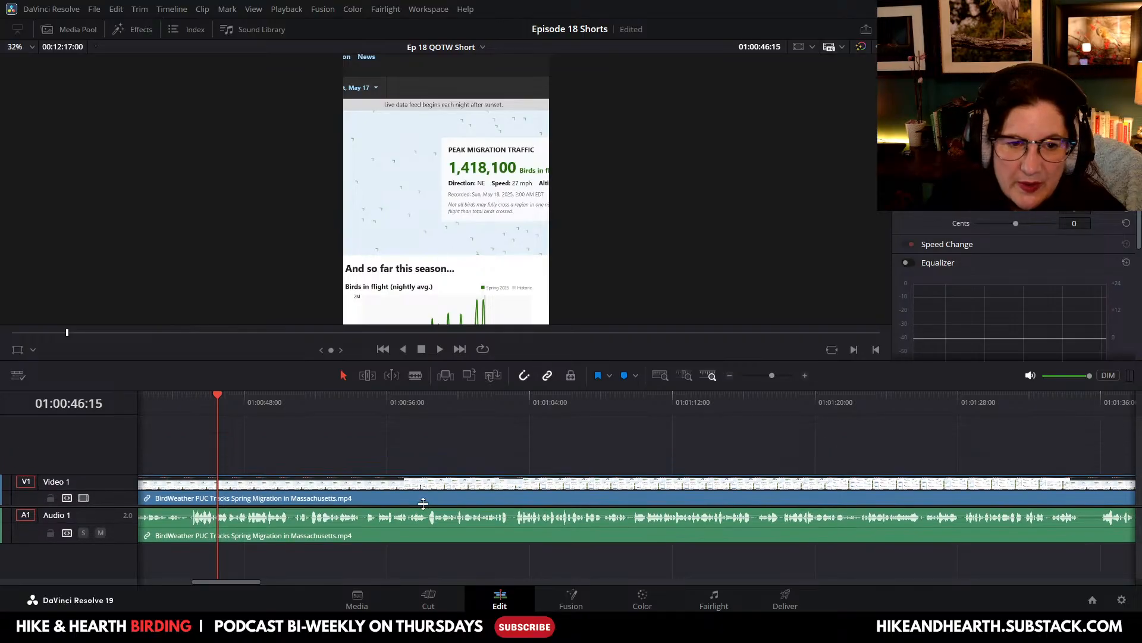
drag(475, 359, 474, 374)
Step: Scan the footage between about 01:00:46 and 01:02:01, through the migration charts and the detection map, for the next passage to keep
drag(215, 413, 1059, 425)
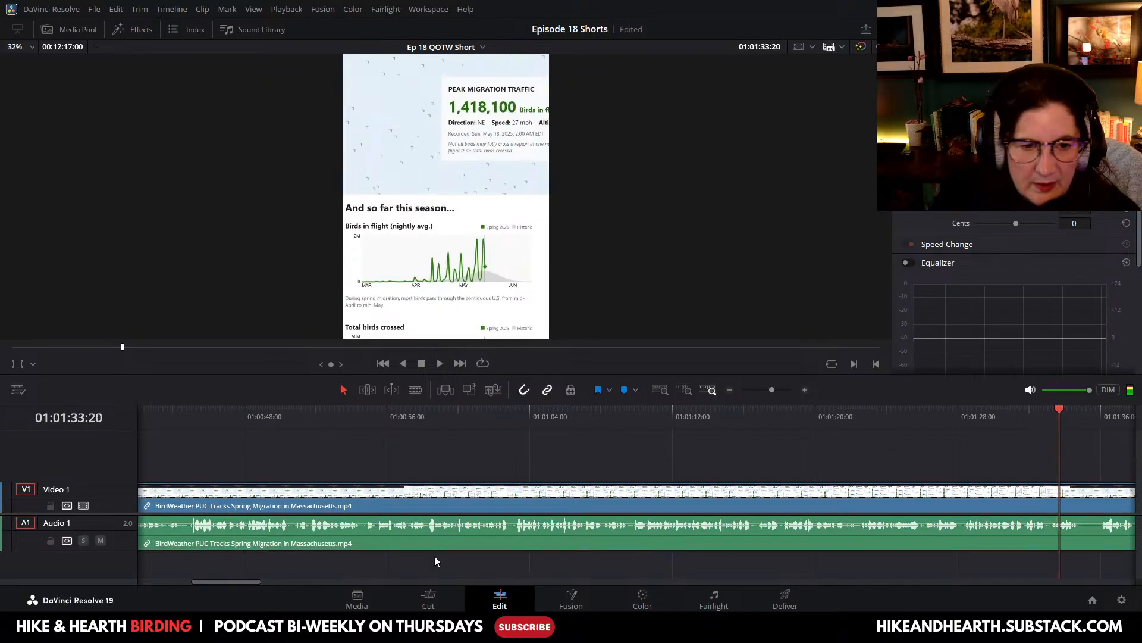
drag(241, 581, 294, 584)
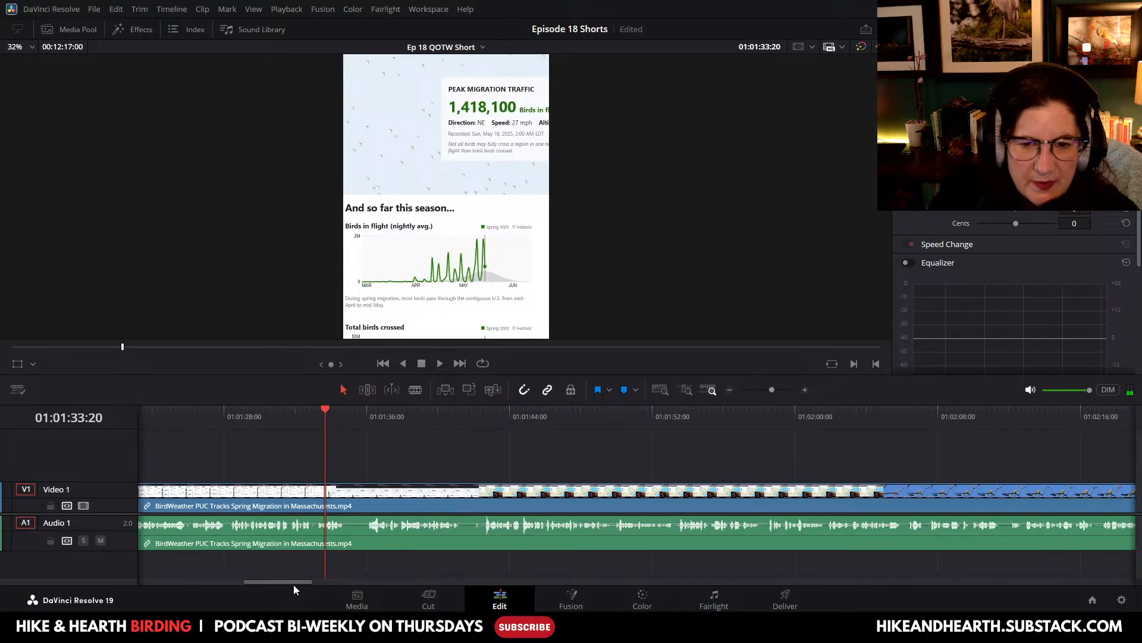
drag(472, 430, 636, 433)
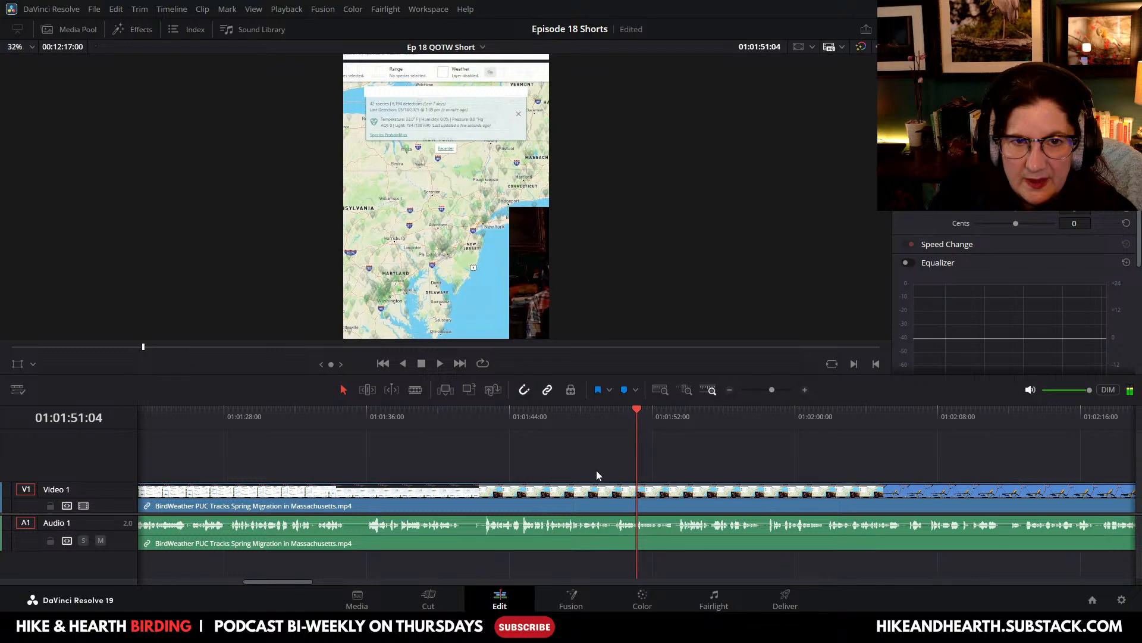
drag(284, 583, 310, 587)
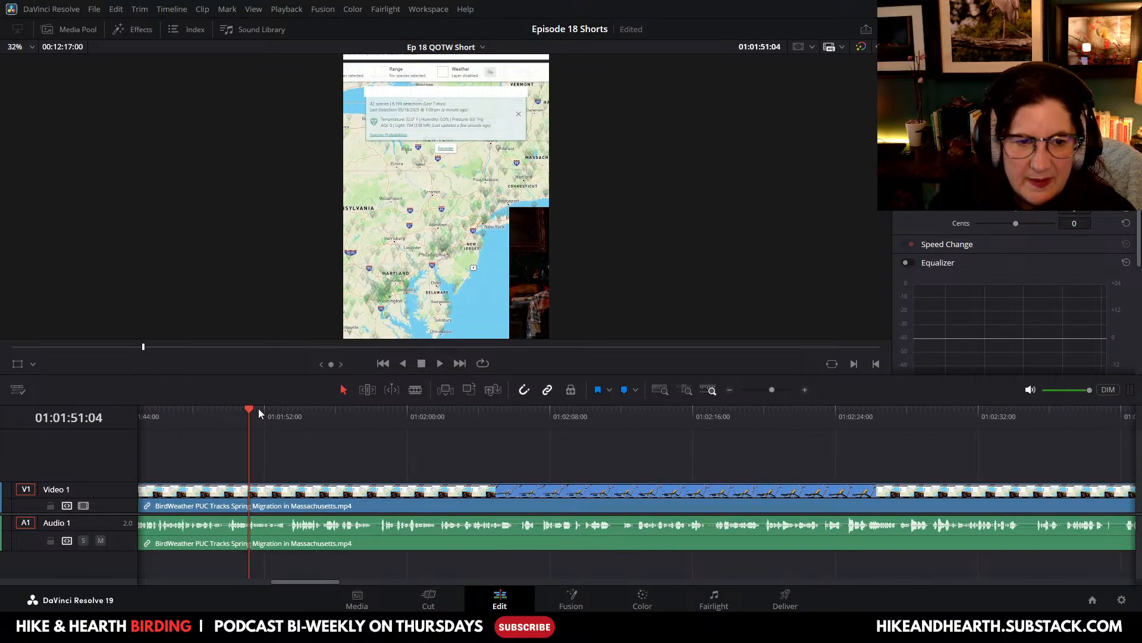
drag(258, 409, 437, 438)
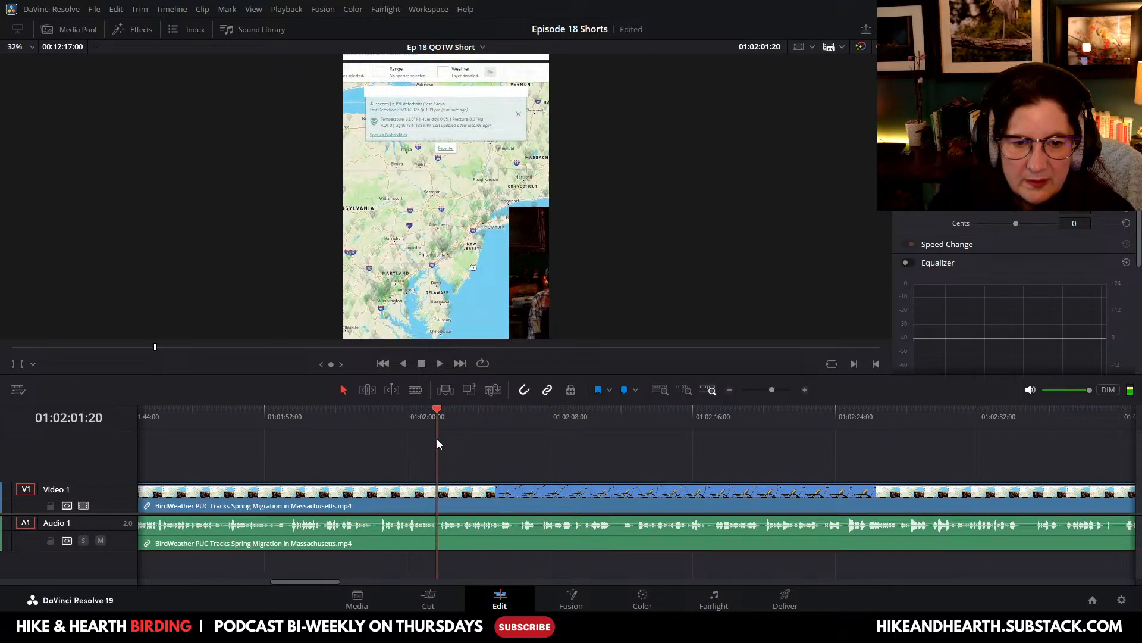
Step: Play the lead-in to the bird close-up from 01:02:01:20 and again from 01:01:58:07 to find the cut point
click(440, 363)
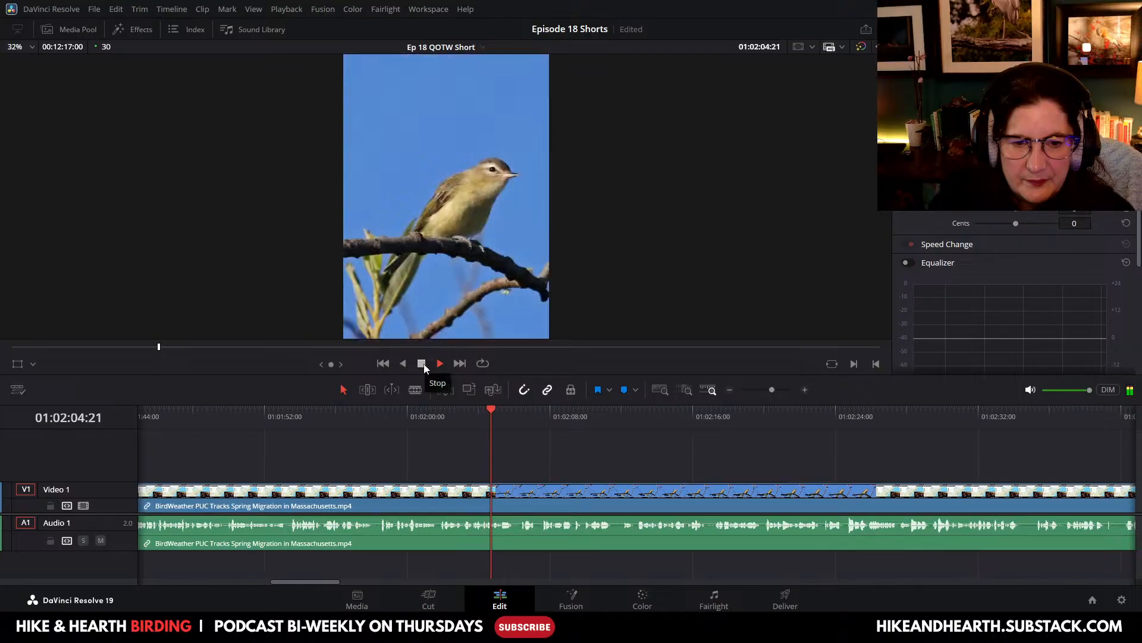
click(422, 365)
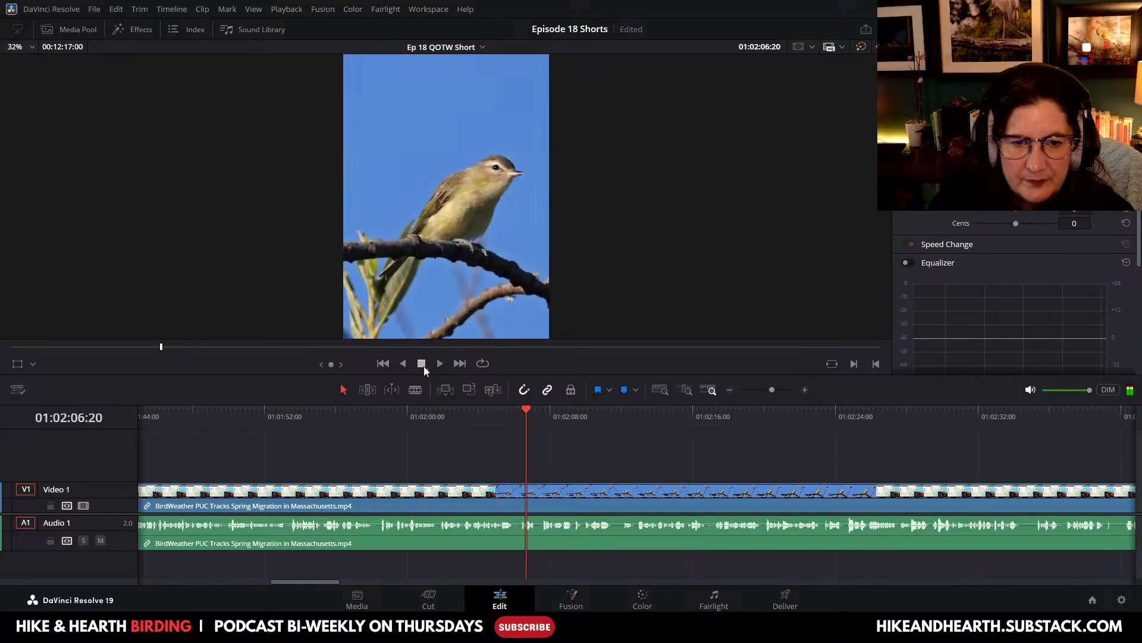
drag(527, 412, 376, 445)
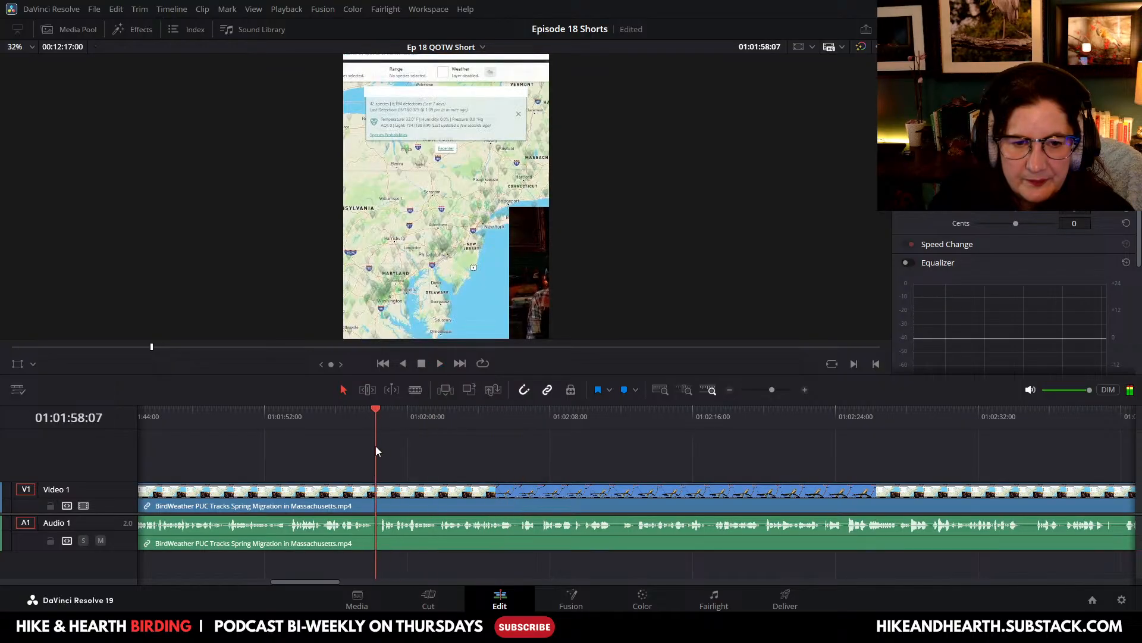
click(439, 363)
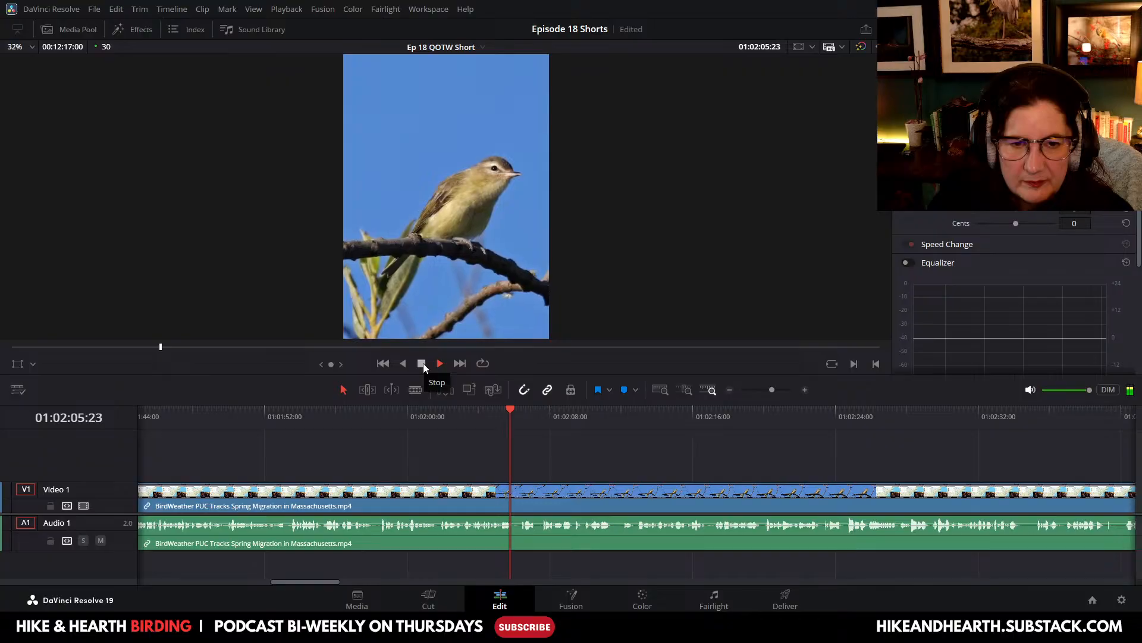
click(422, 364)
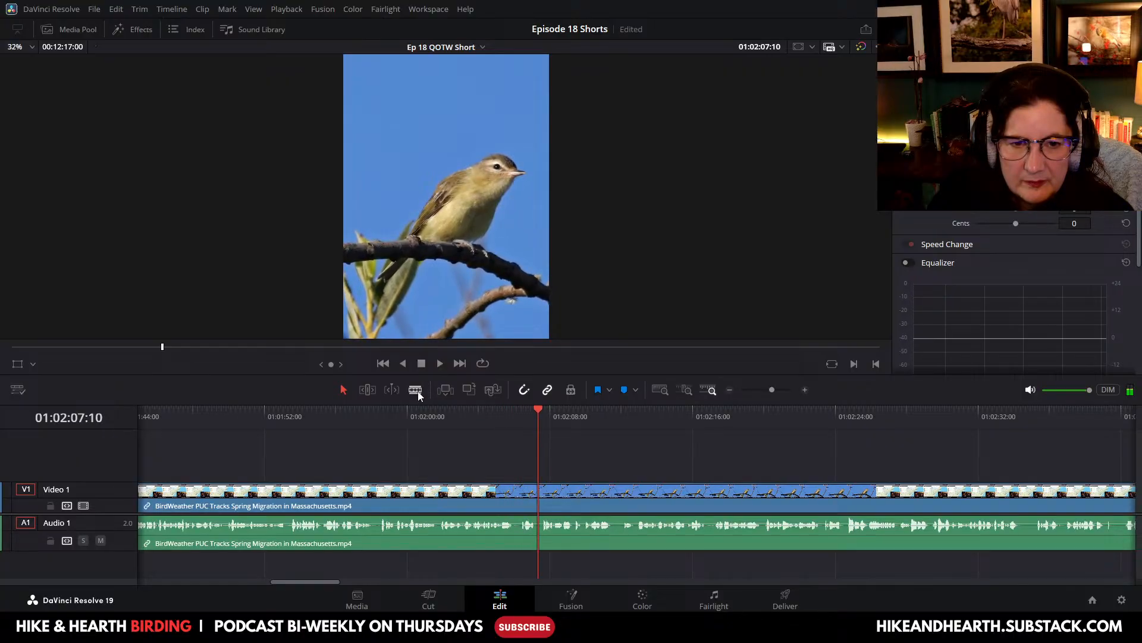
Step: Split the clip at about 01:01:58:13, in the map footage, and ripple delete the section between the PUC close-up and this cut
click(416, 391)
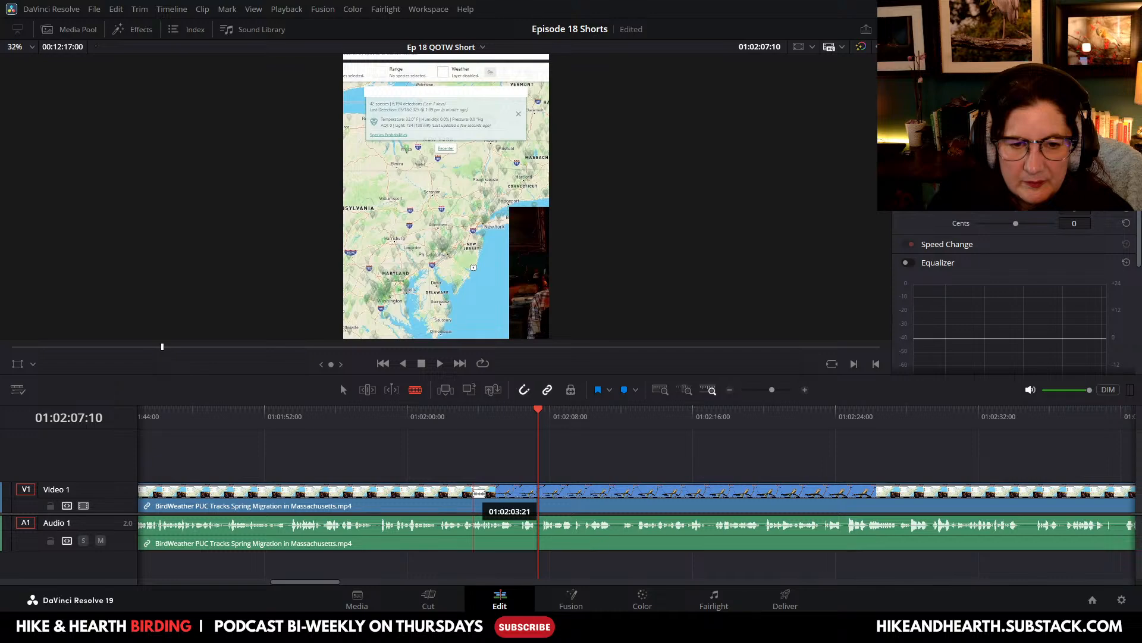
click(379, 493)
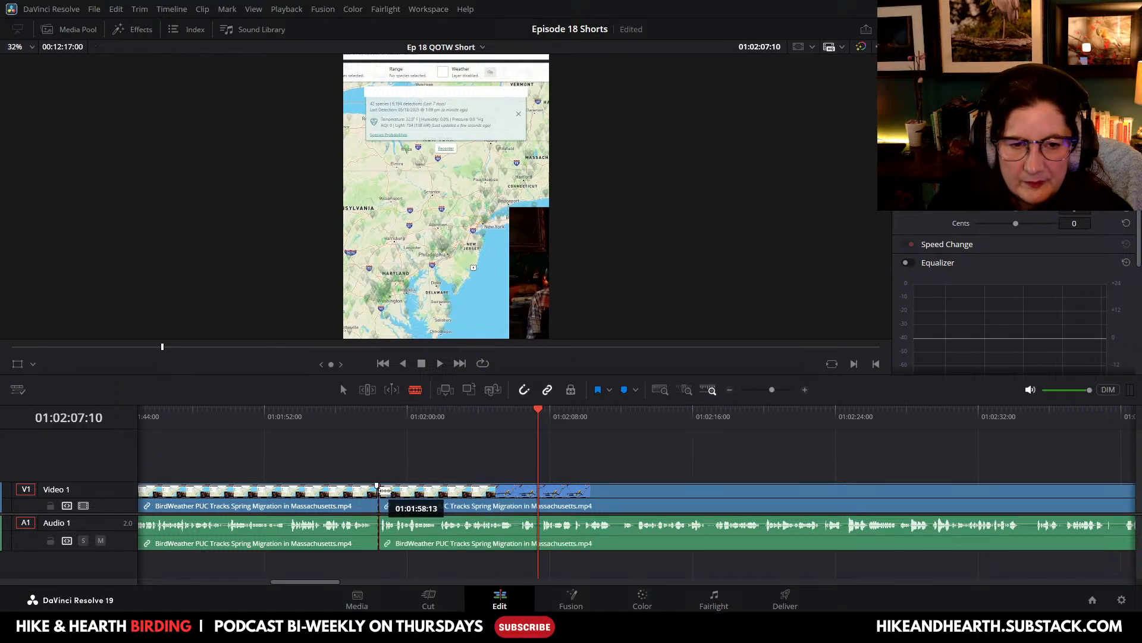
click(344, 389)
click(348, 496)
right_click(348, 499)
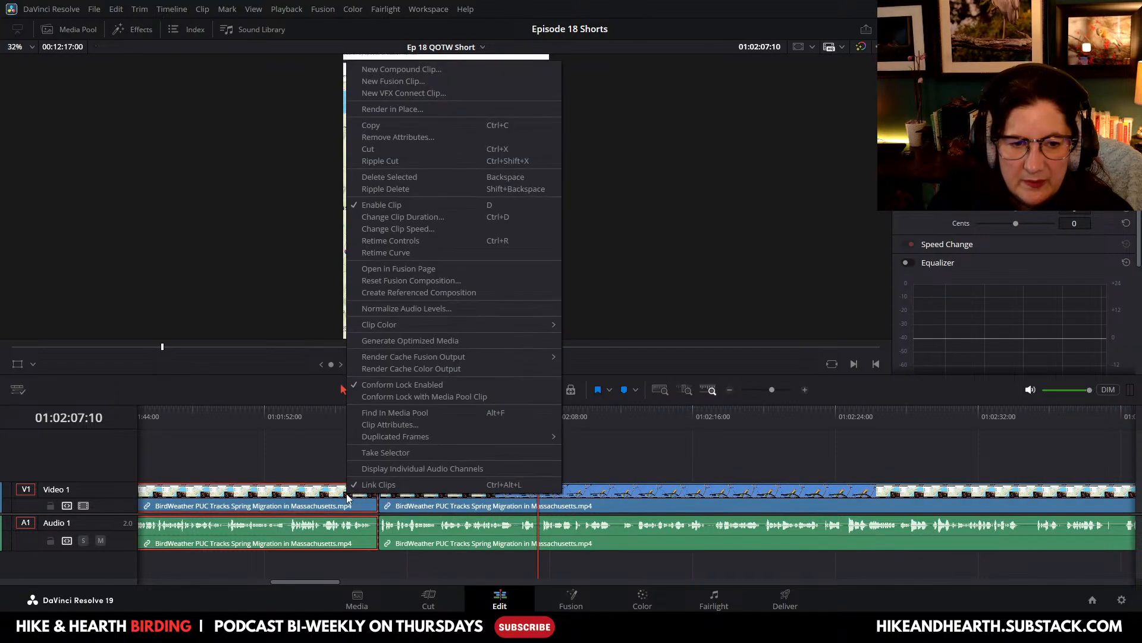
click(416, 189)
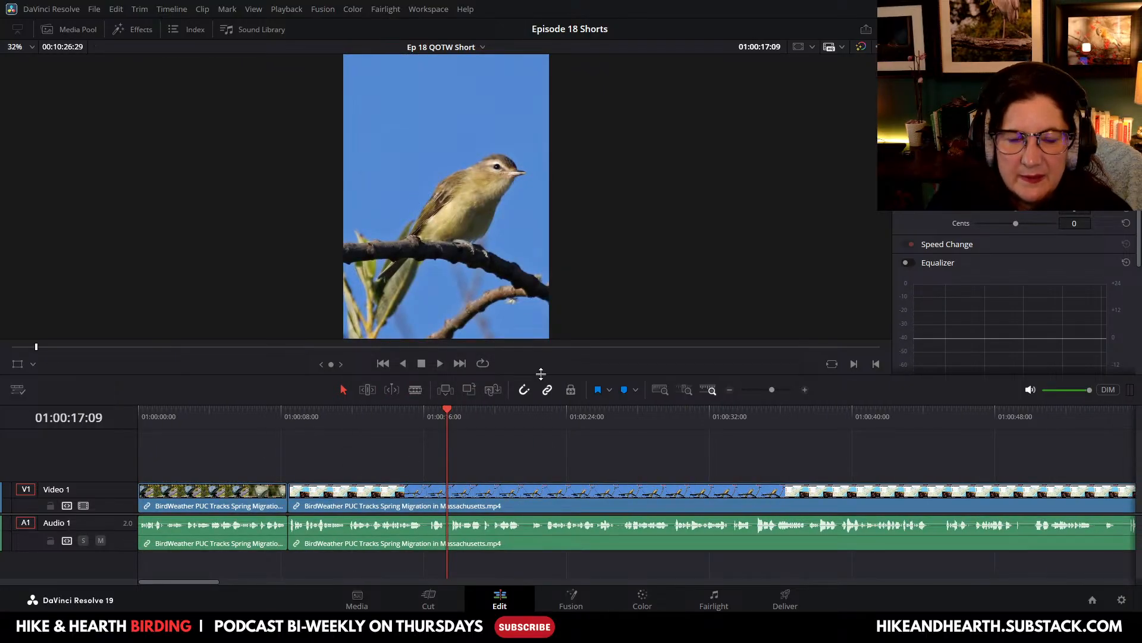
Step: Enlarge the viewer and play the footage from 01:00:17:09, through the bird close-up and into the map, to about 01:00:50
drag(540, 374, 541, 439)
click(440, 429)
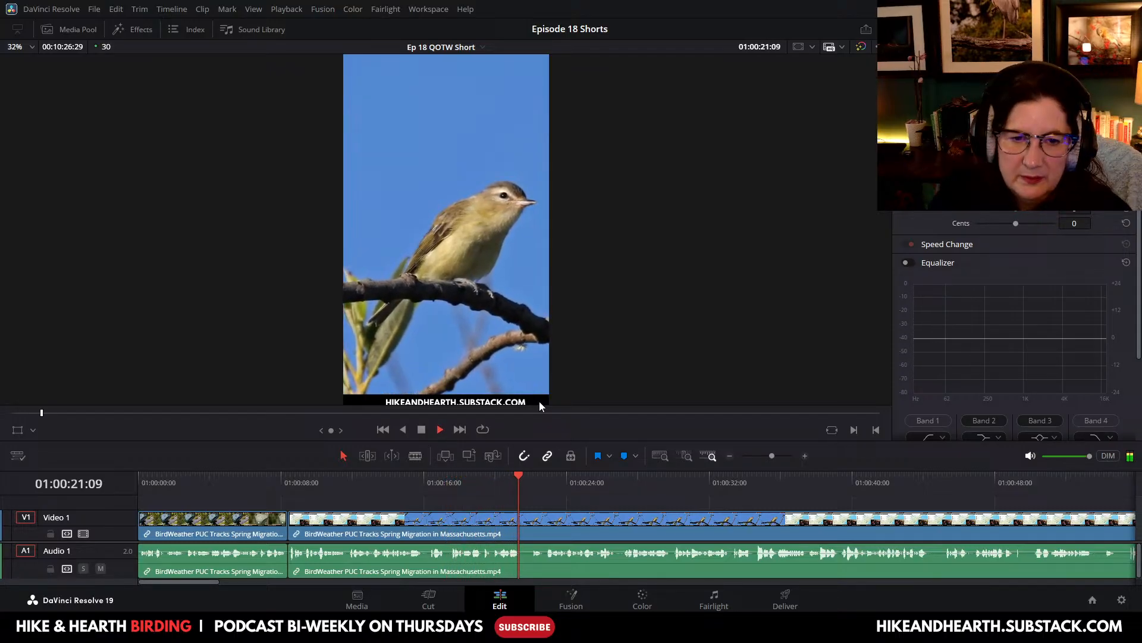
click(421, 429)
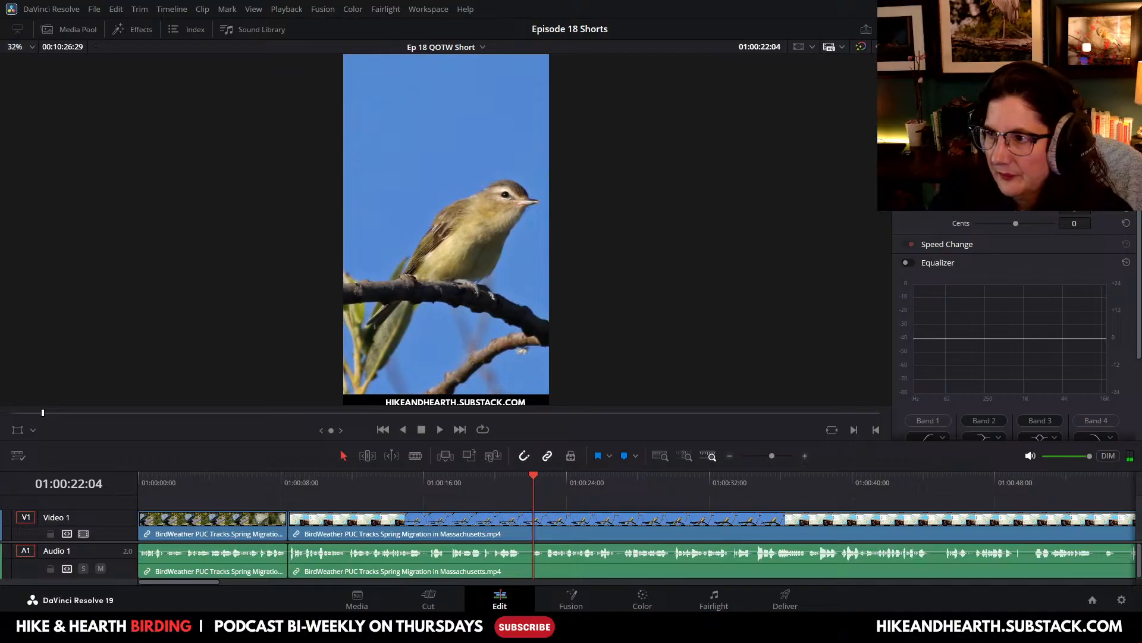
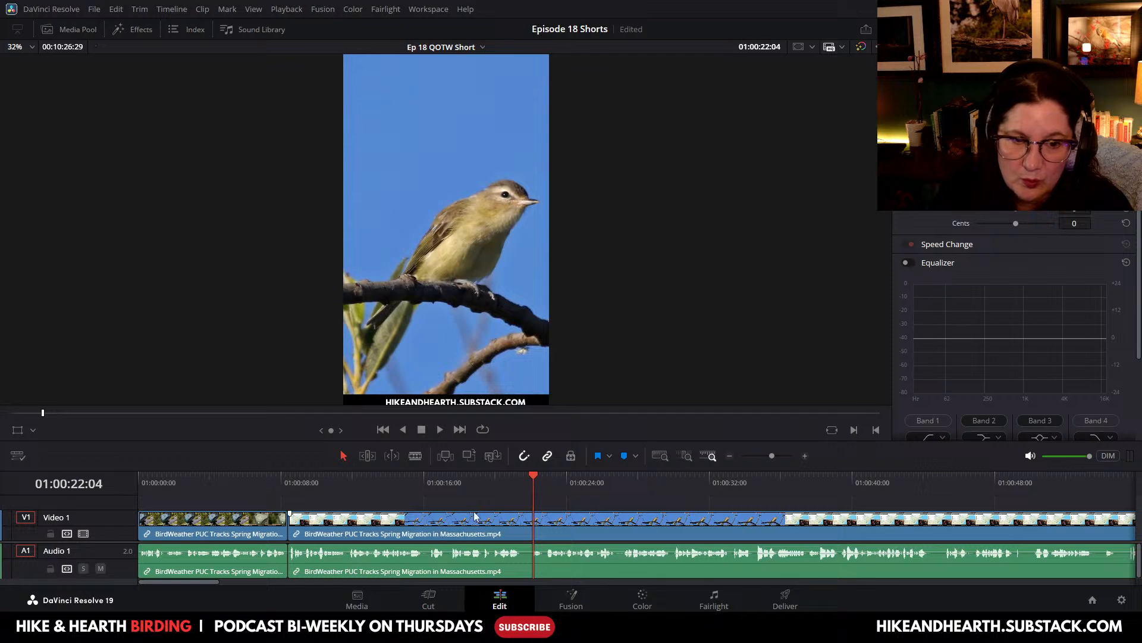
click(441, 429)
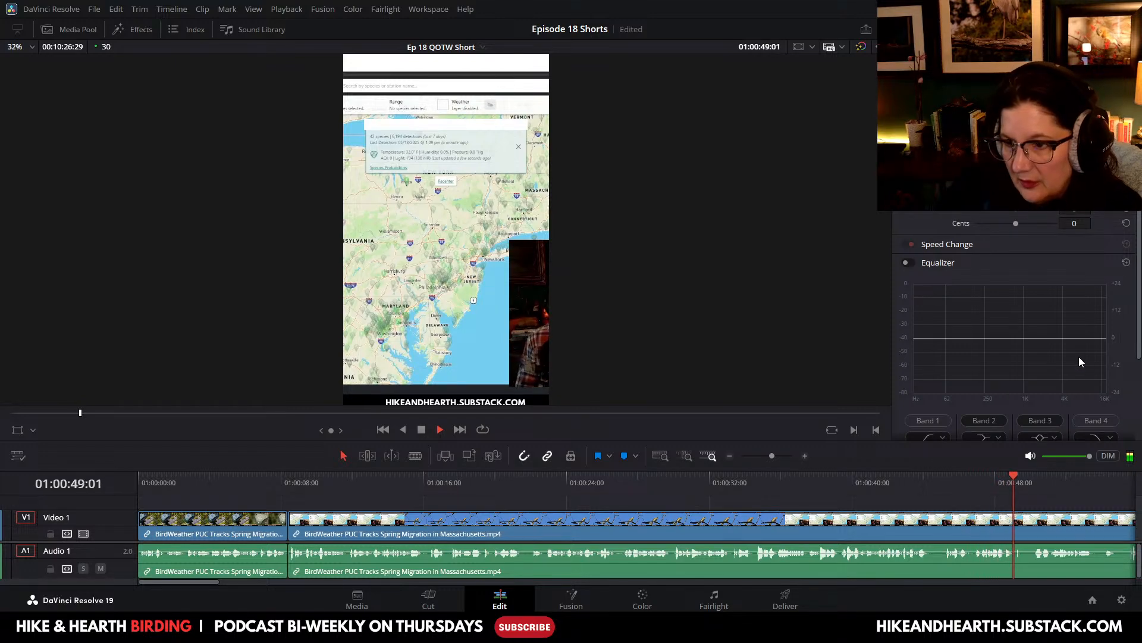
click(422, 429)
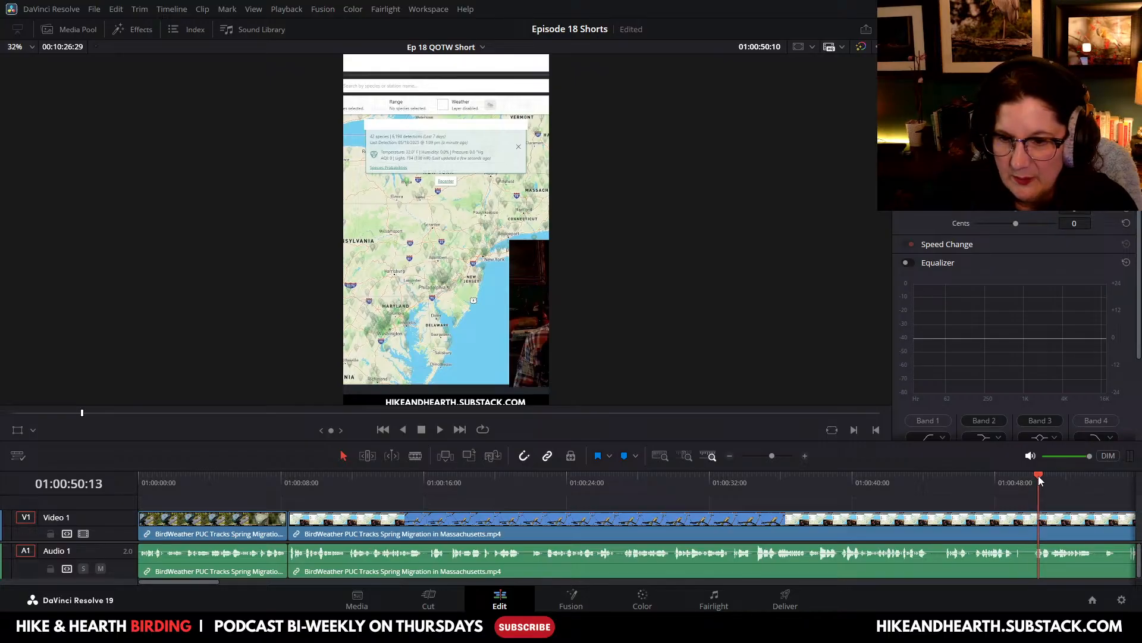
Step: Replay the footage from the cut at 01:00:08:12 and again from the timeline start to find where the bird close-up begins
click(652, 485)
drag(357, 486, 288, 489)
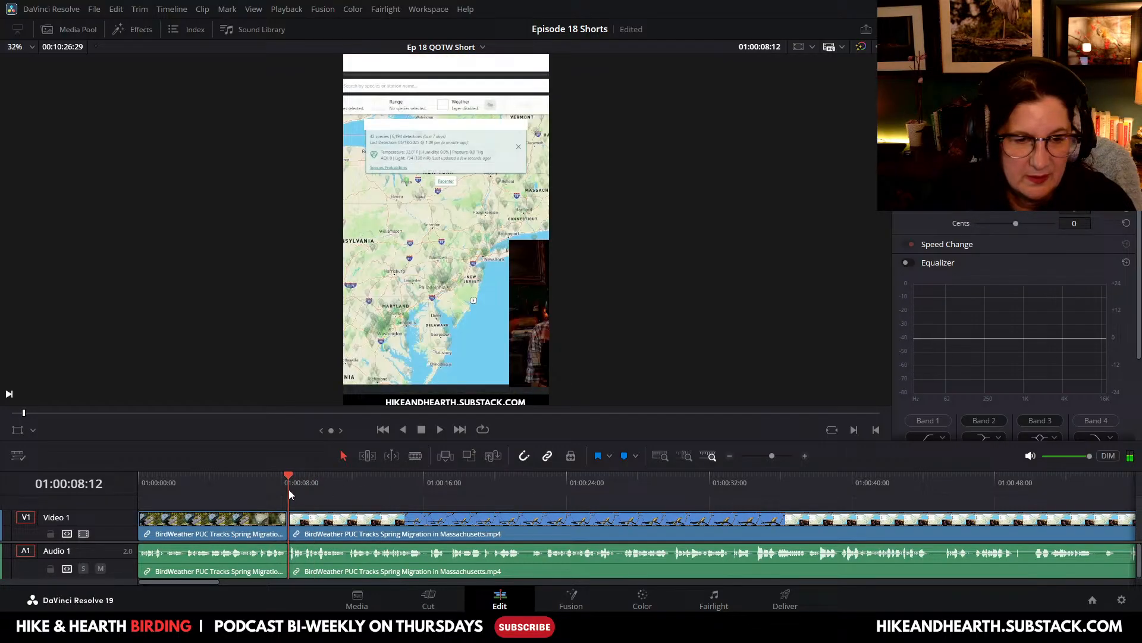
click(437, 430)
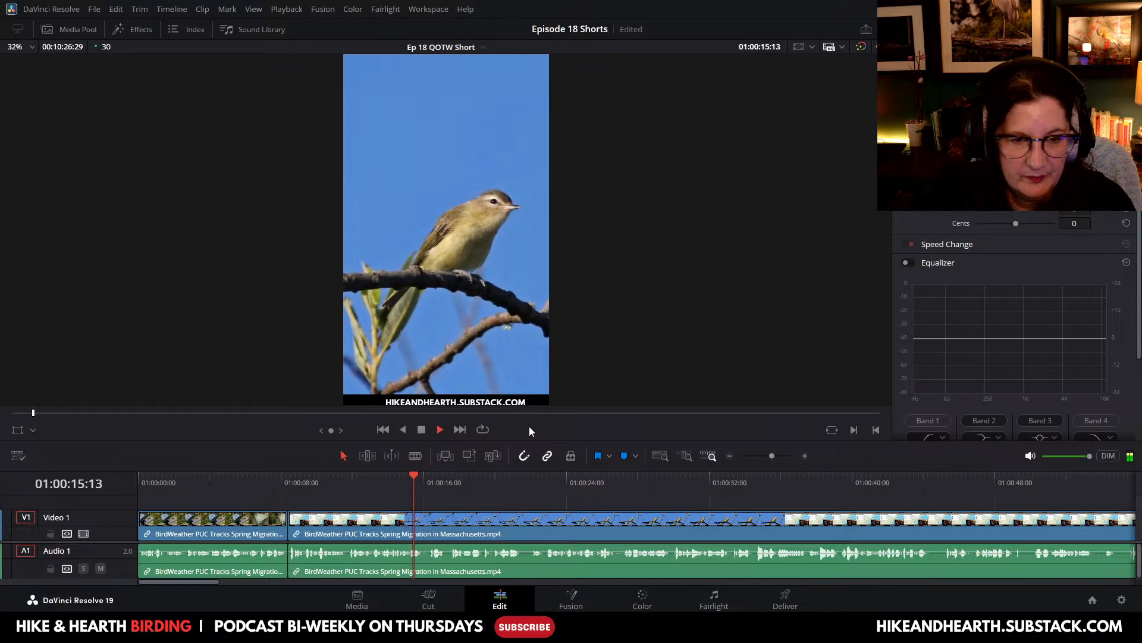
click(423, 430)
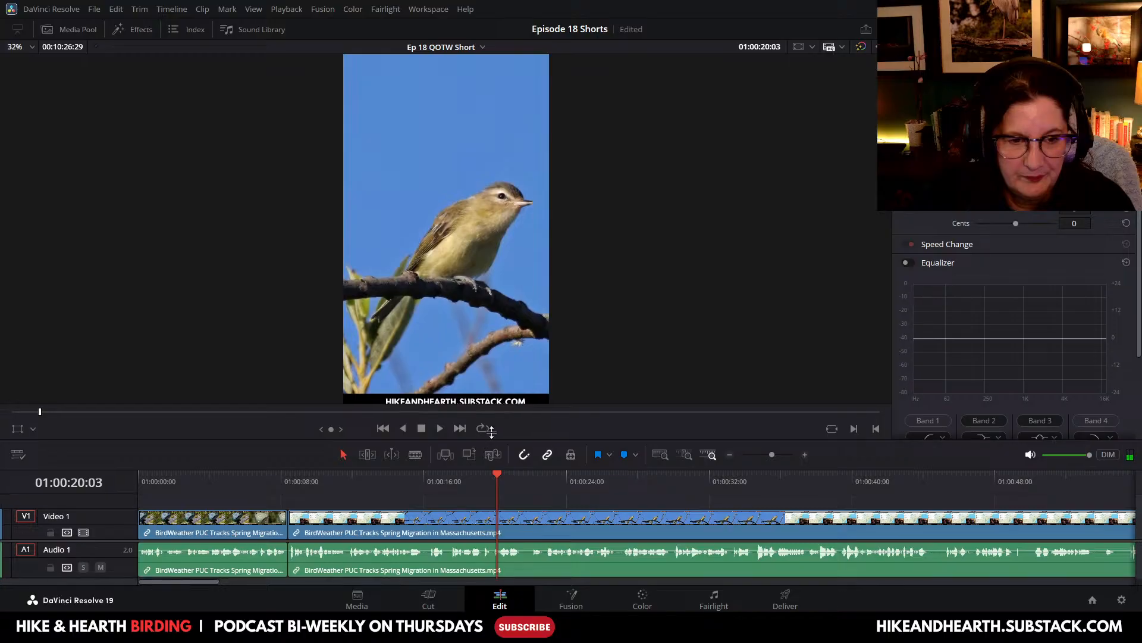
drag(486, 442, 501, 420)
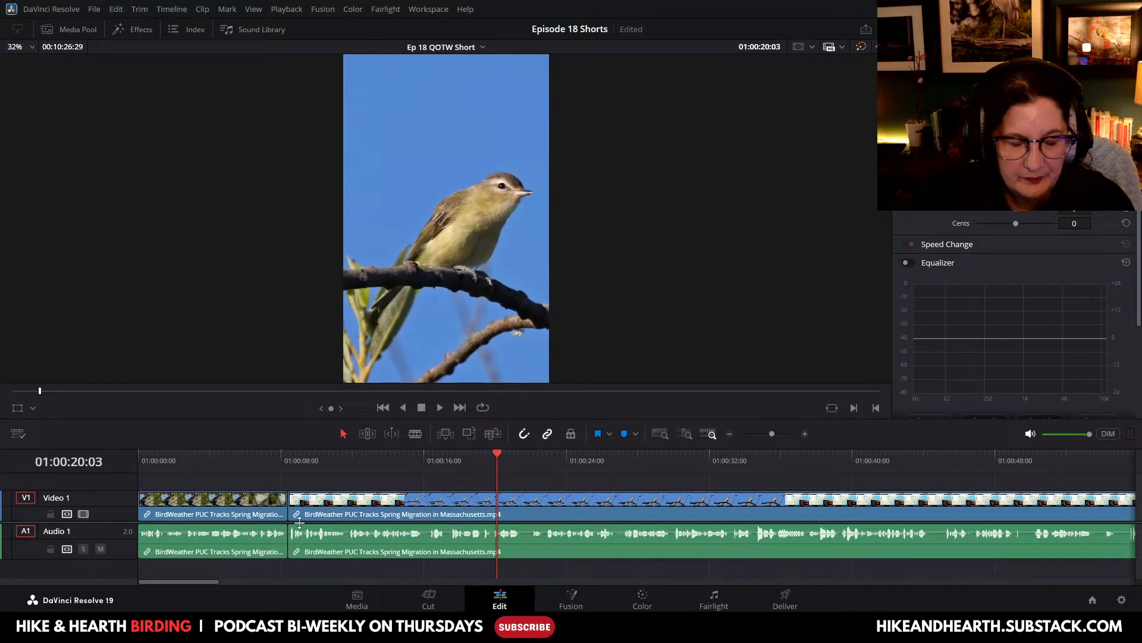
scroll(299, 521, up, 1)
drag(487, 455, 121, 471)
click(440, 407)
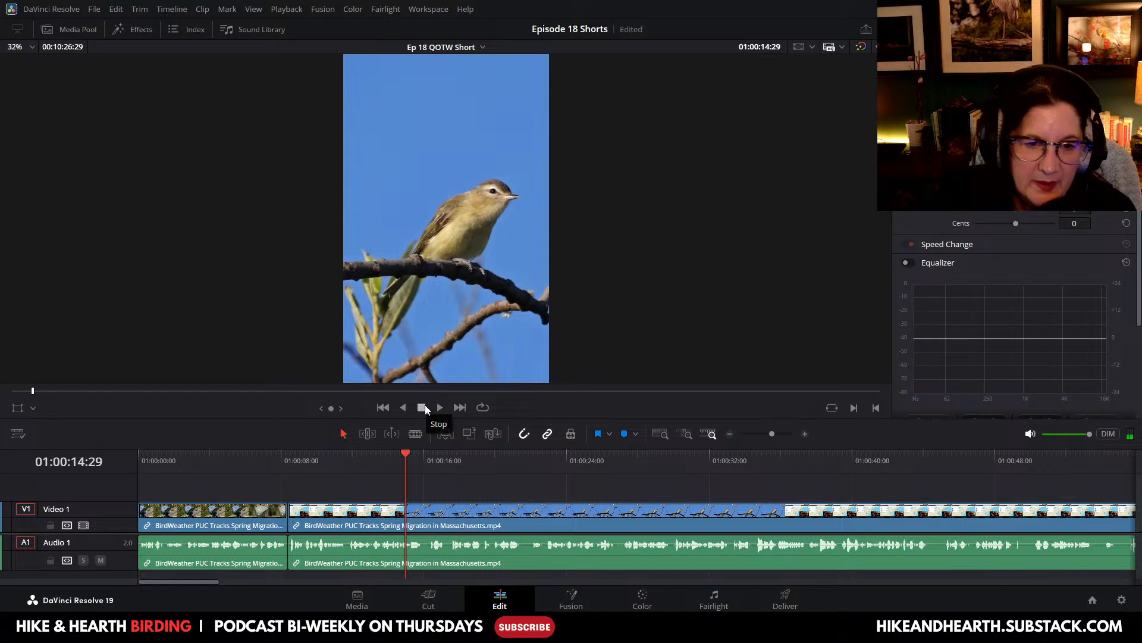
Step: Zoom the viewer out to 25% to show the whole vertical frame, and resize the timeline area to fit both tracks
mouse_move(505, 418)
mouse_down()
mouse_move(504, 307)
mouse_move(505, 439)
mouse_up()
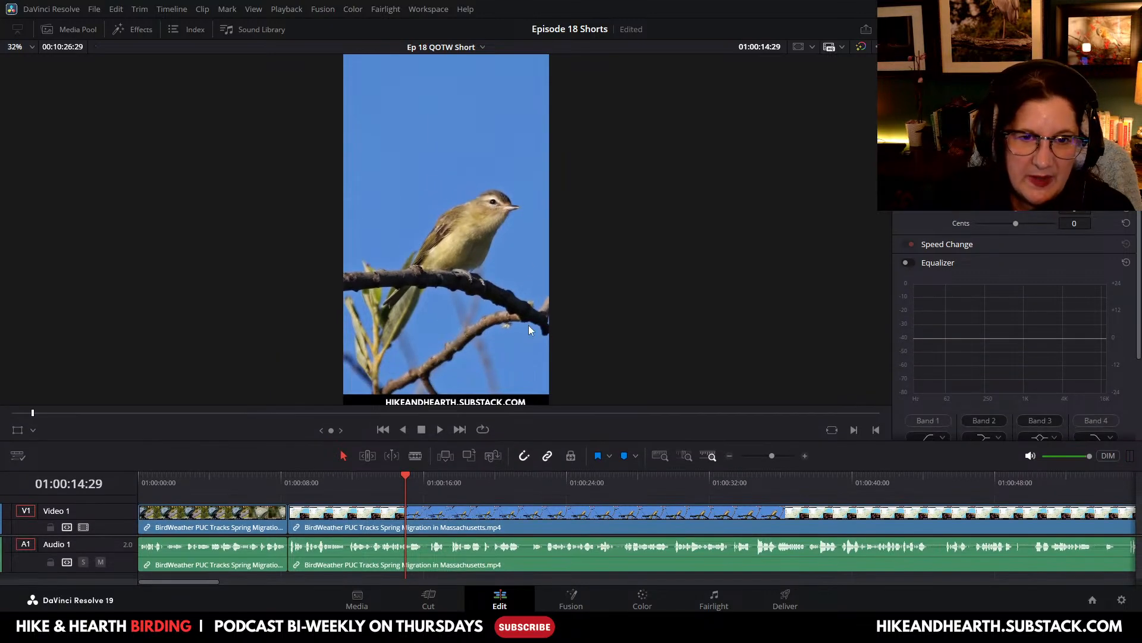
scroll(484, 329, down, 2)
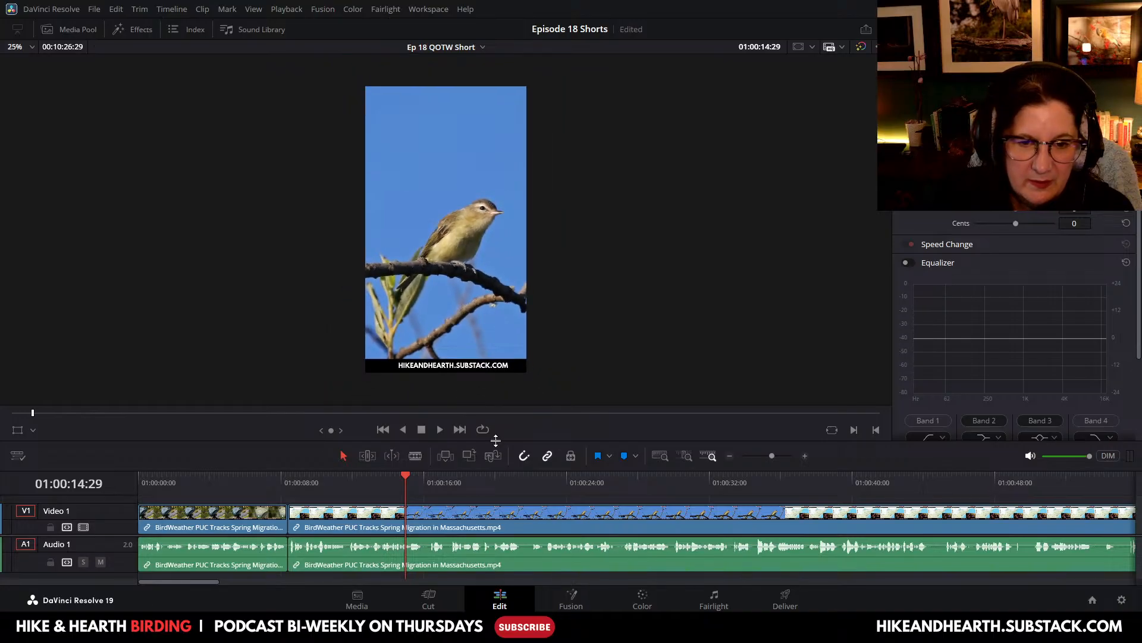
drag(496, 440, 496, 407)
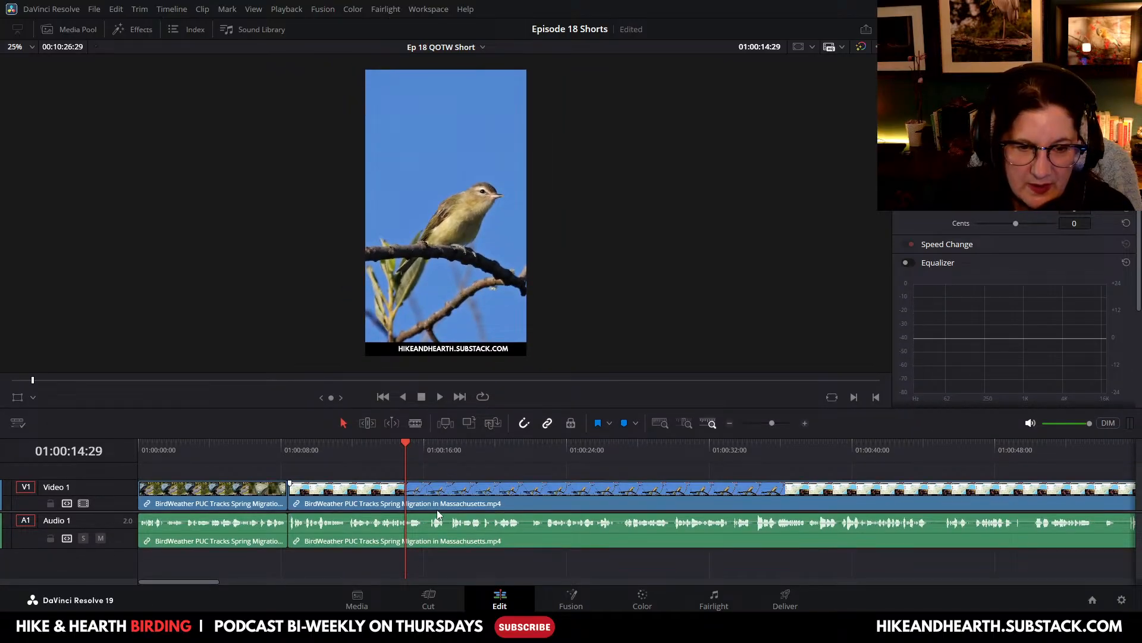
drag(439, 512, 439, 521)
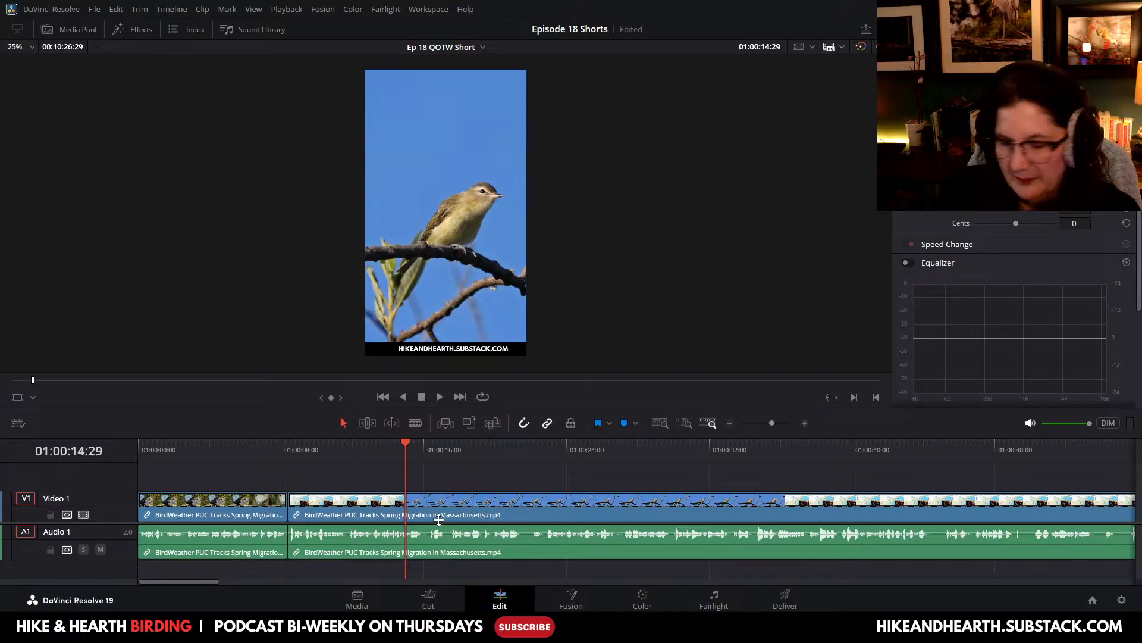
Step: Split the clip at 01:00:14:19, where the map footage changes to the bird close-up
drag(408, 446, 392, 448)
click(805, 424)
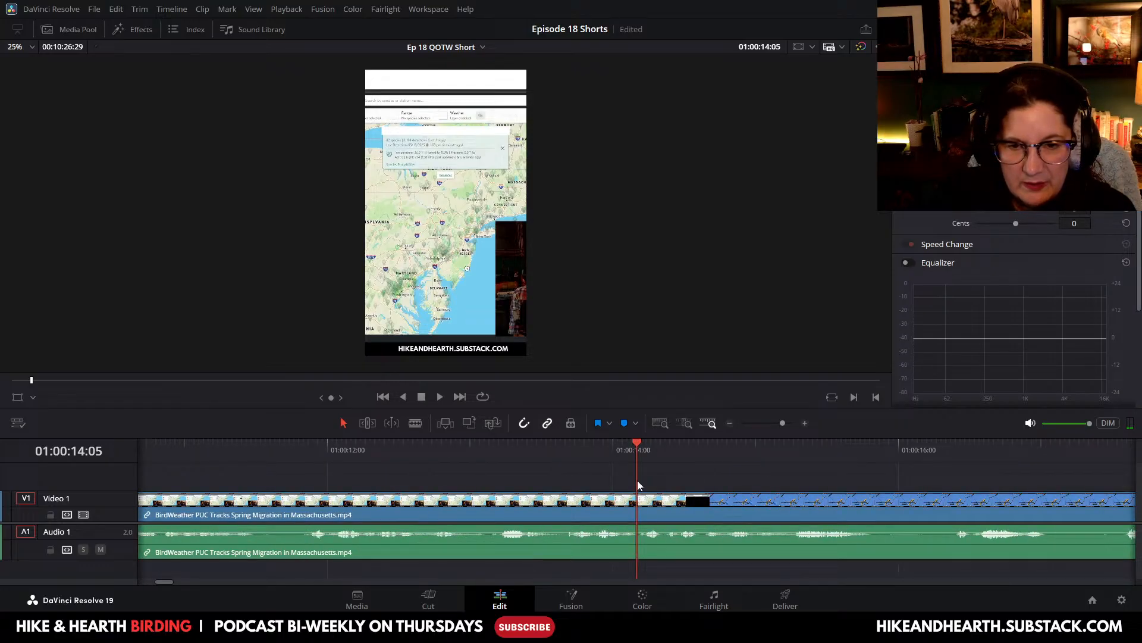
drag(635, 440, 706, 455)
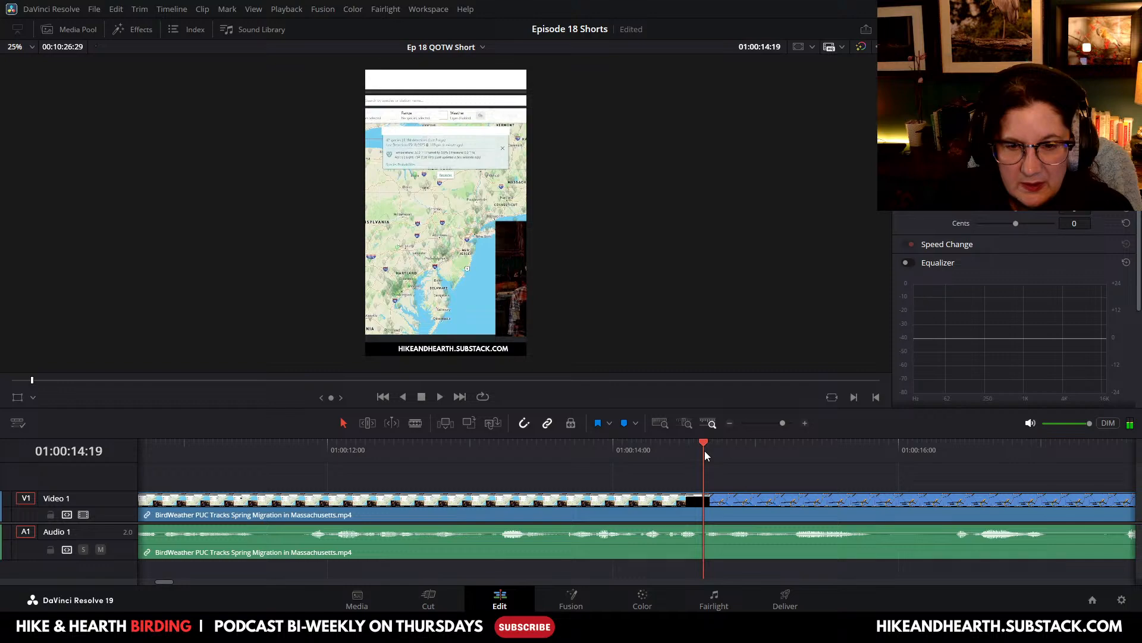
key(Right)
key(Left)
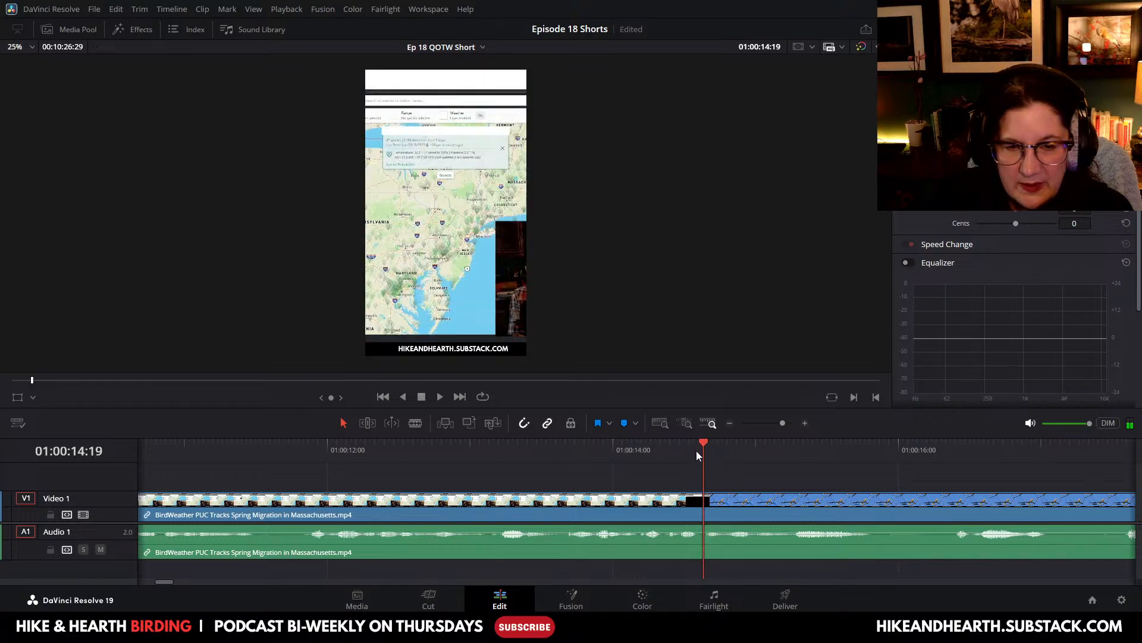
key(ctrl+b)
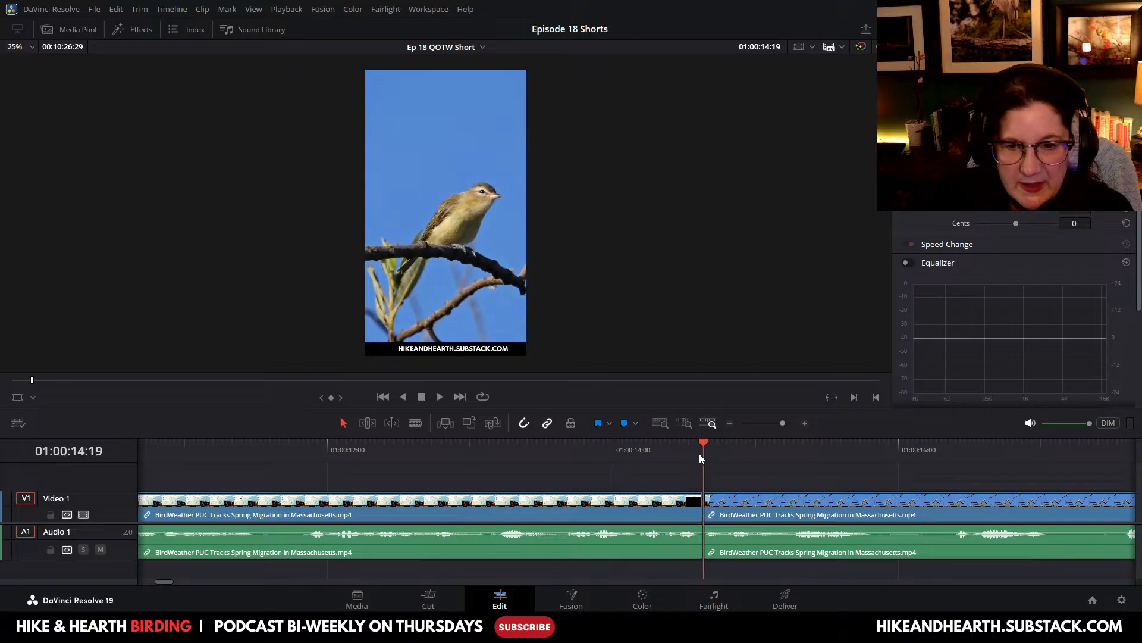
Step: Shift and enlarge the map clip before the bird close-up so the Top Species list fills the vertical frame
mouse_move(705, 444)
mouse_down()
mouse_move(715, 445)
mouse_move(694, 445)
mouse_up()
click(570, 516)
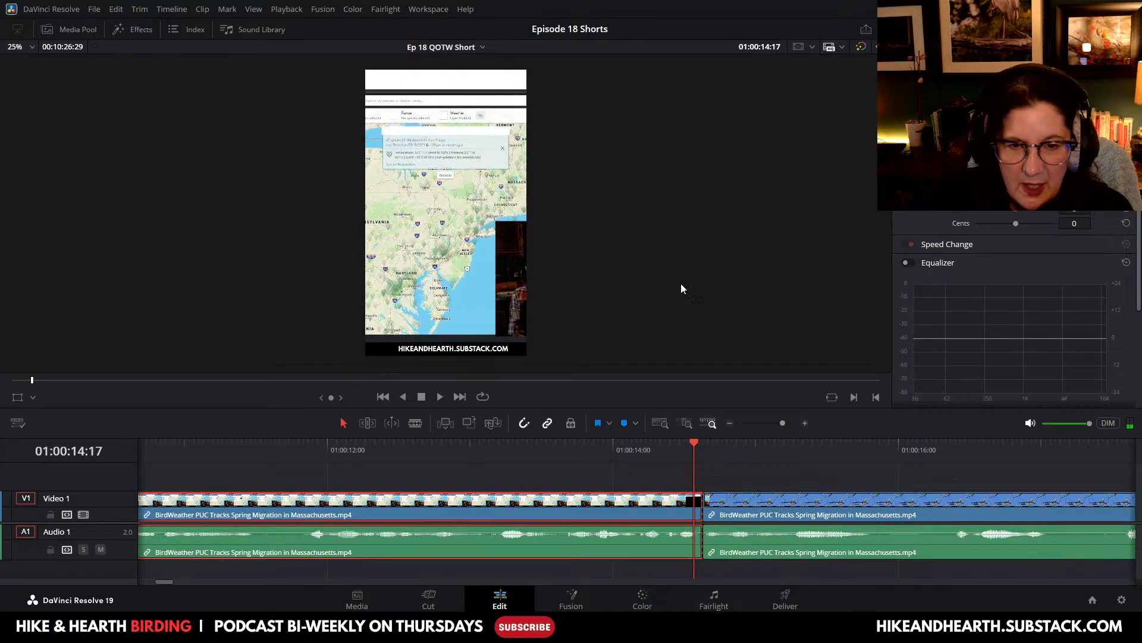
drag(635, 408, 634, 493)
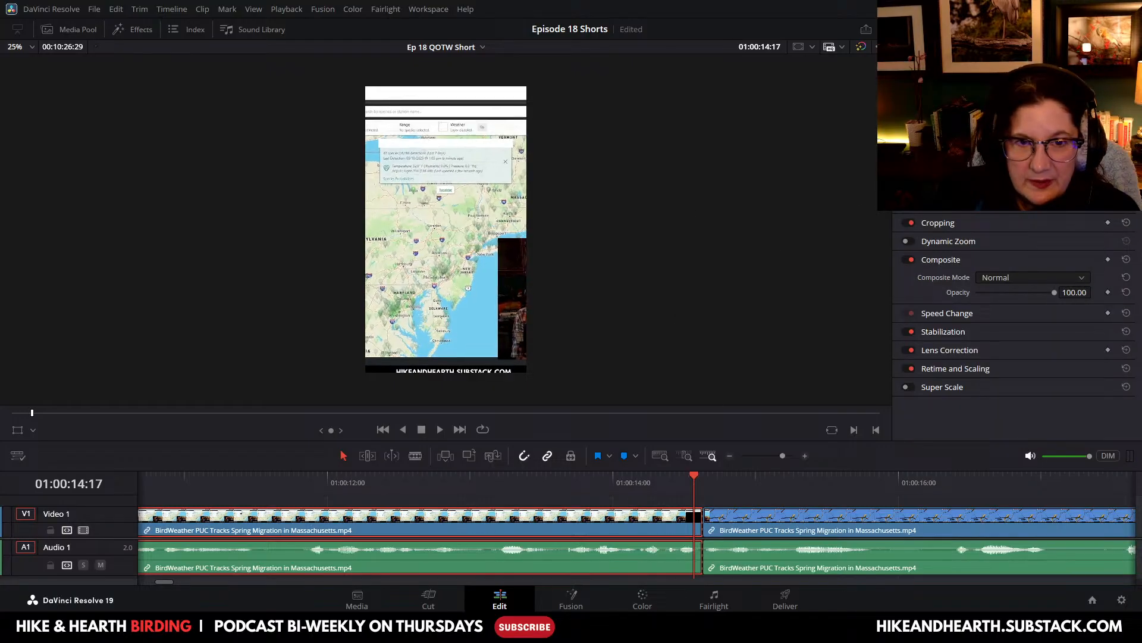
drag(1006, 127, 1122, 128)
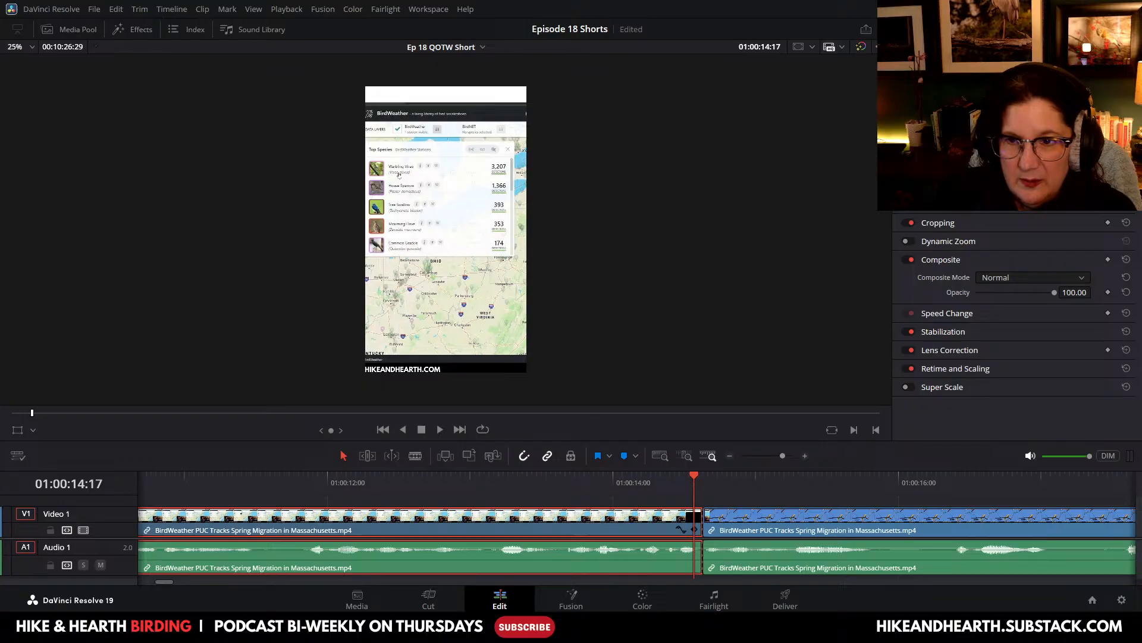
drag(1006, 113, 1053, 128)
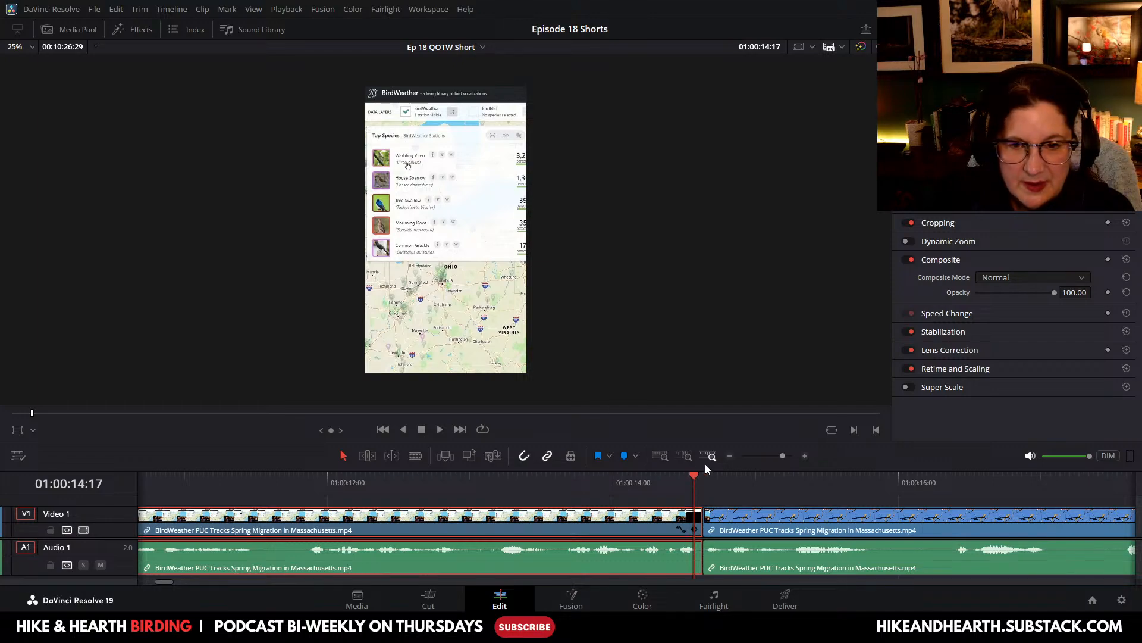
Step: Zoom out the timeline and play the reframed Top Species clip from just before its start to check the framing
click(730, 455)
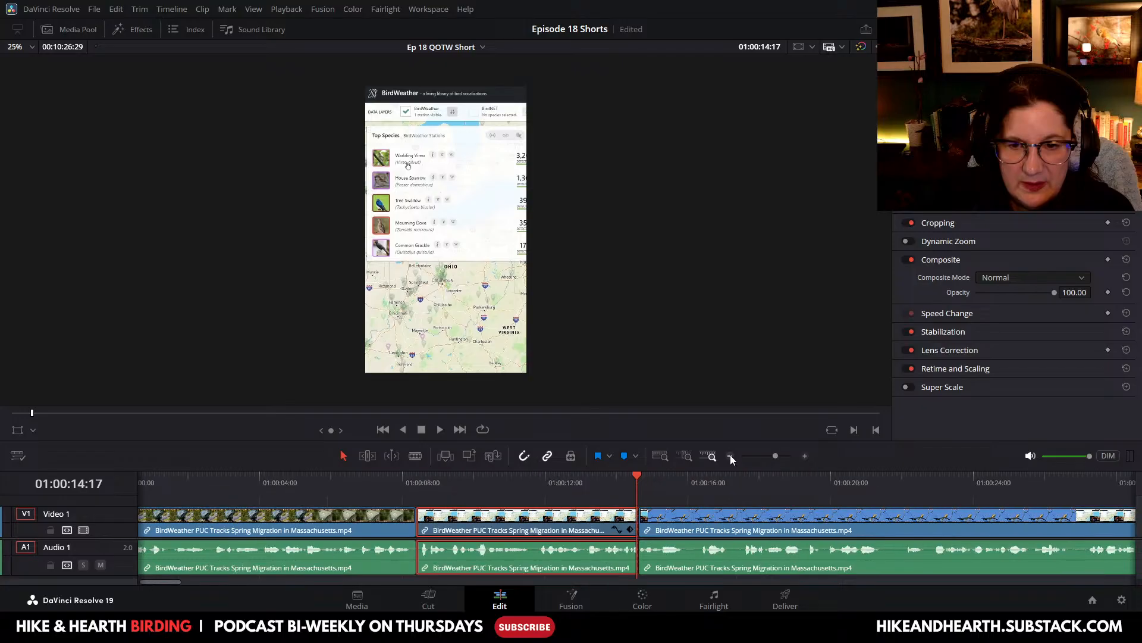
drag(638, 479, 403, 498)
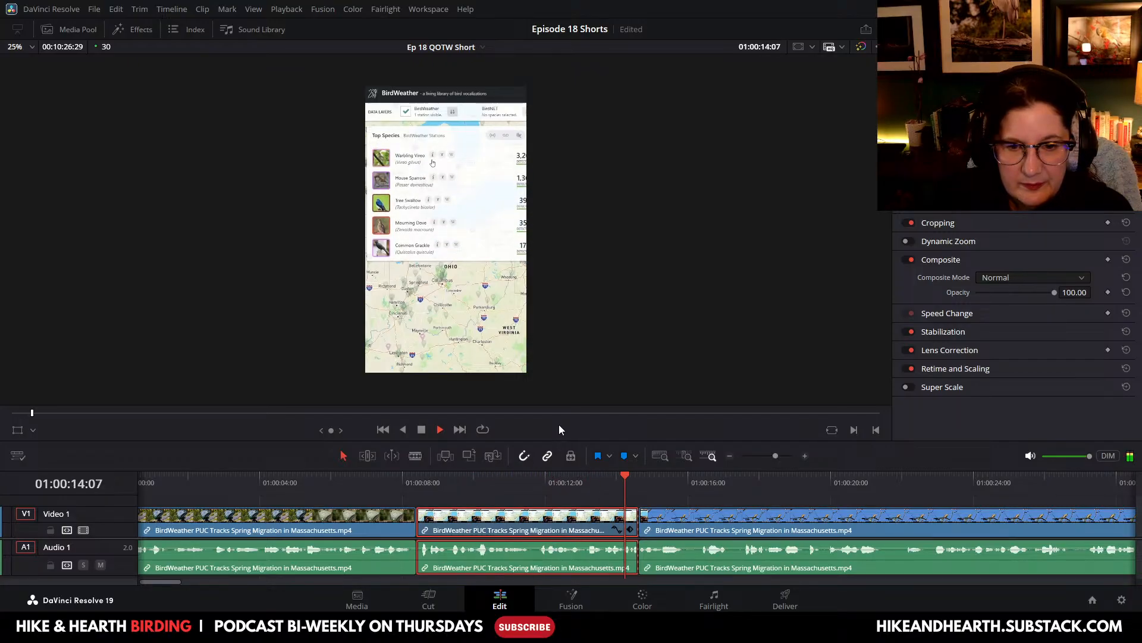
click(422, 429)
Step: Enlarge and reposition the bird close-up clip to fill the vertical frame, and play it through into the following map footage
click(670, 519)
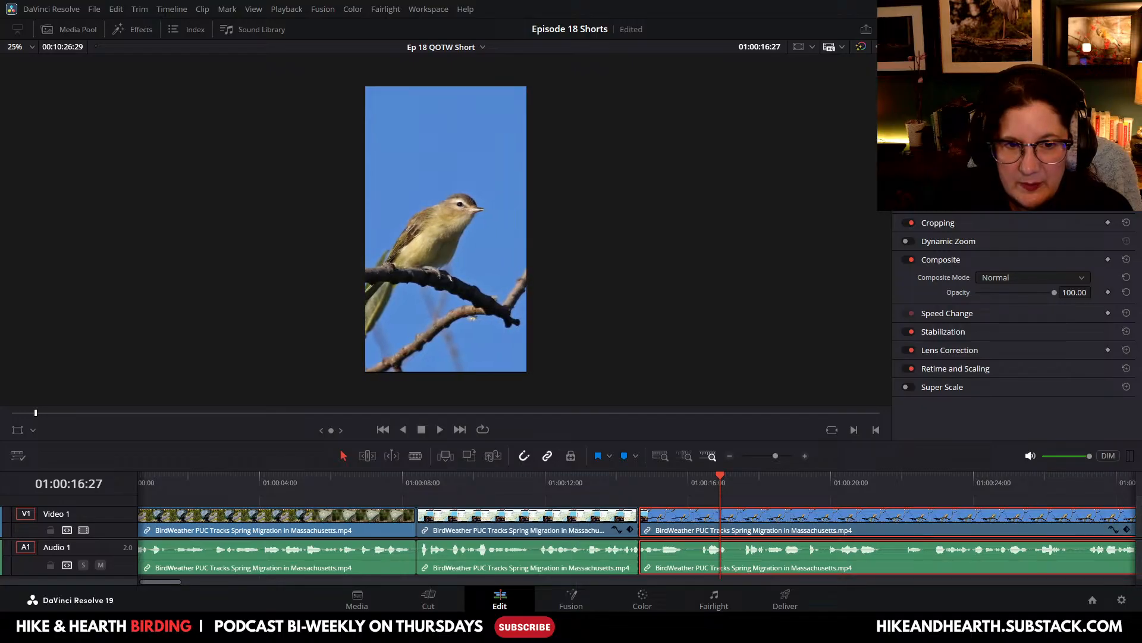
click(440, 434)
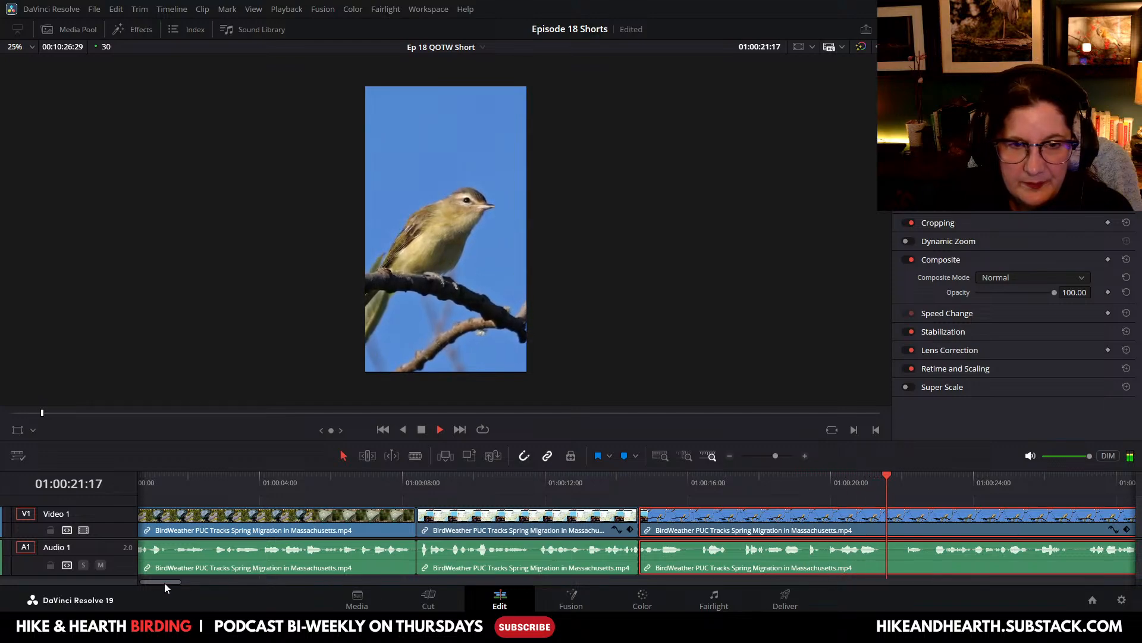
drag(164, 583, 192, 582)
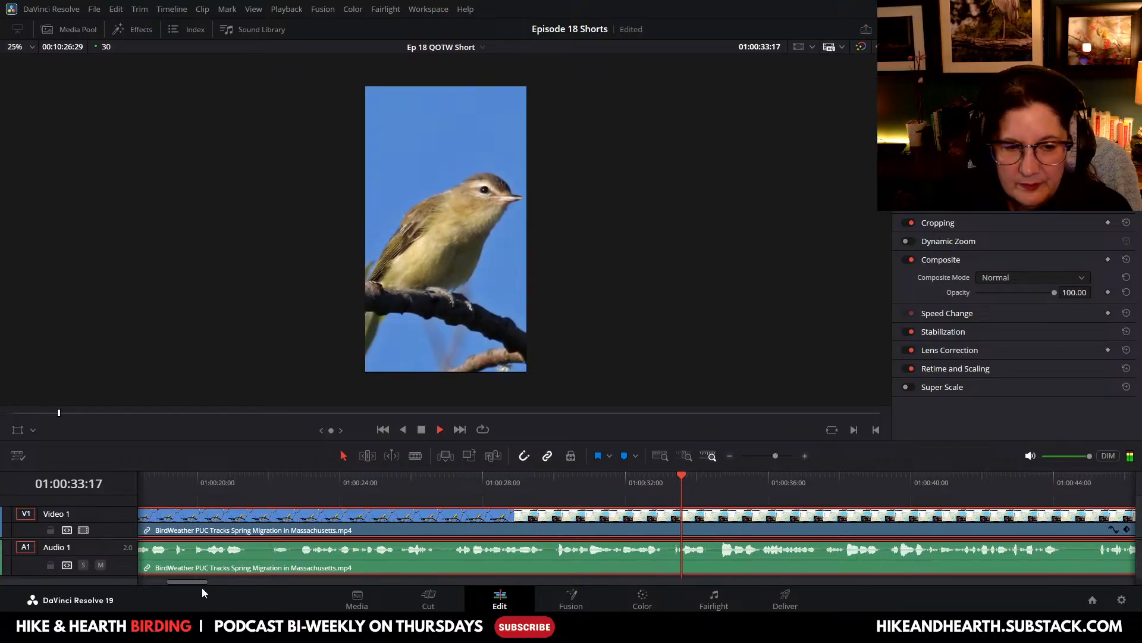
drag(202, 585, 205, 582)
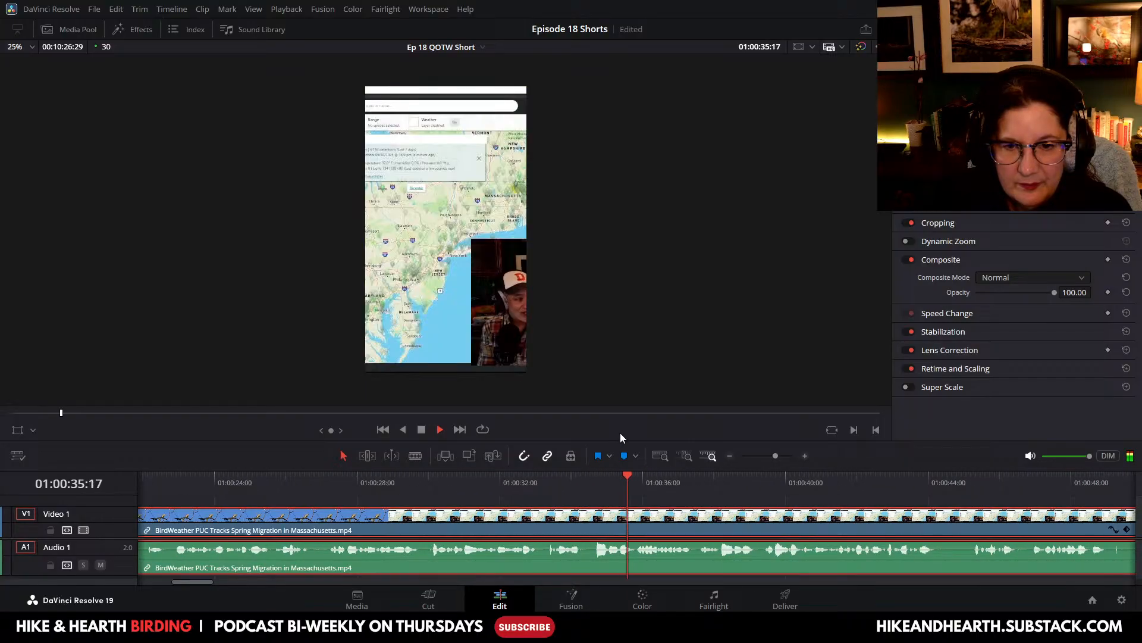
Step: Replay the change from the bird close-up to the map and split the clip at about 01:00:35:23
click(421, 431)
drag(710, 475, 548, 497)
click(440, 429)
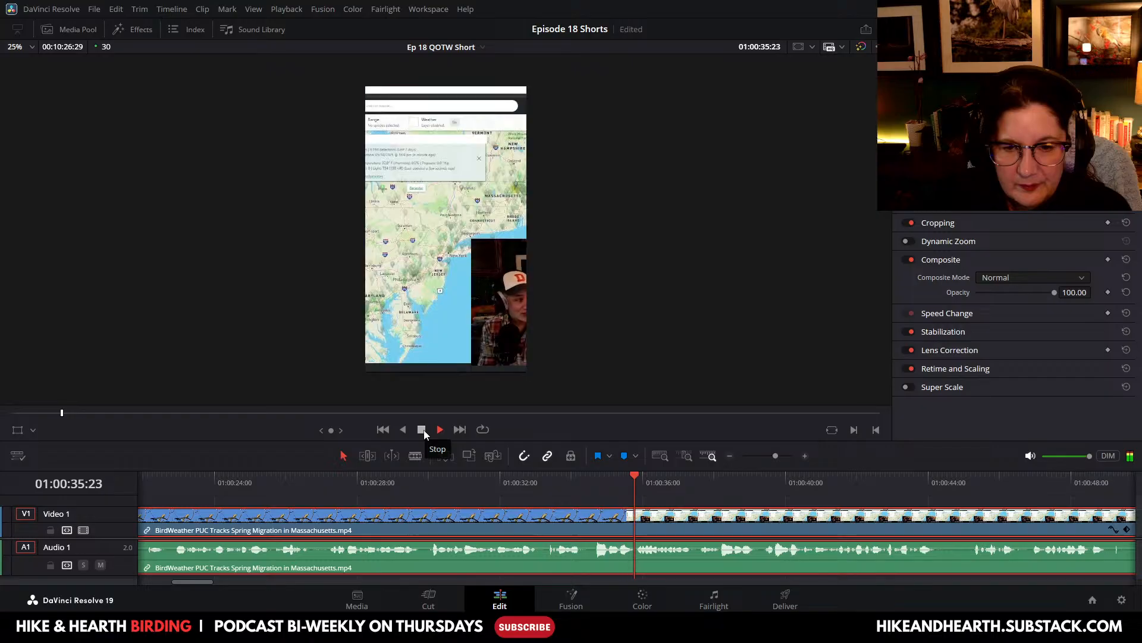
click(424, 429)
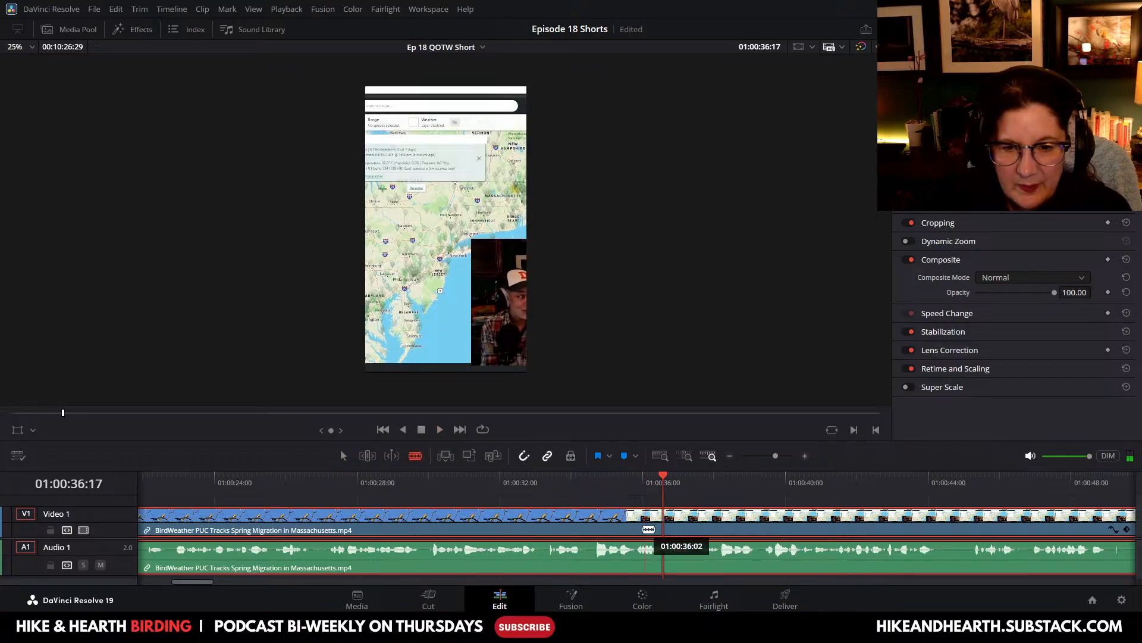
click(637, 517)
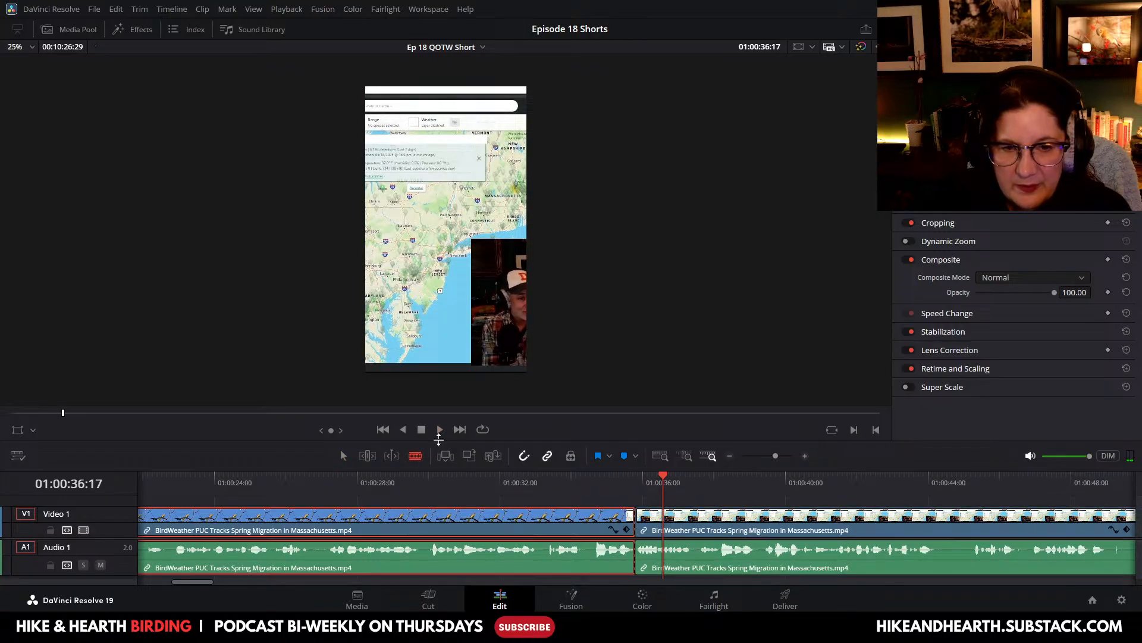
Step: Play through the map footage after the 01:00:35:23 cut, split it at 01:01:01:16 and ripple delete the passage in between
click(439, 429)
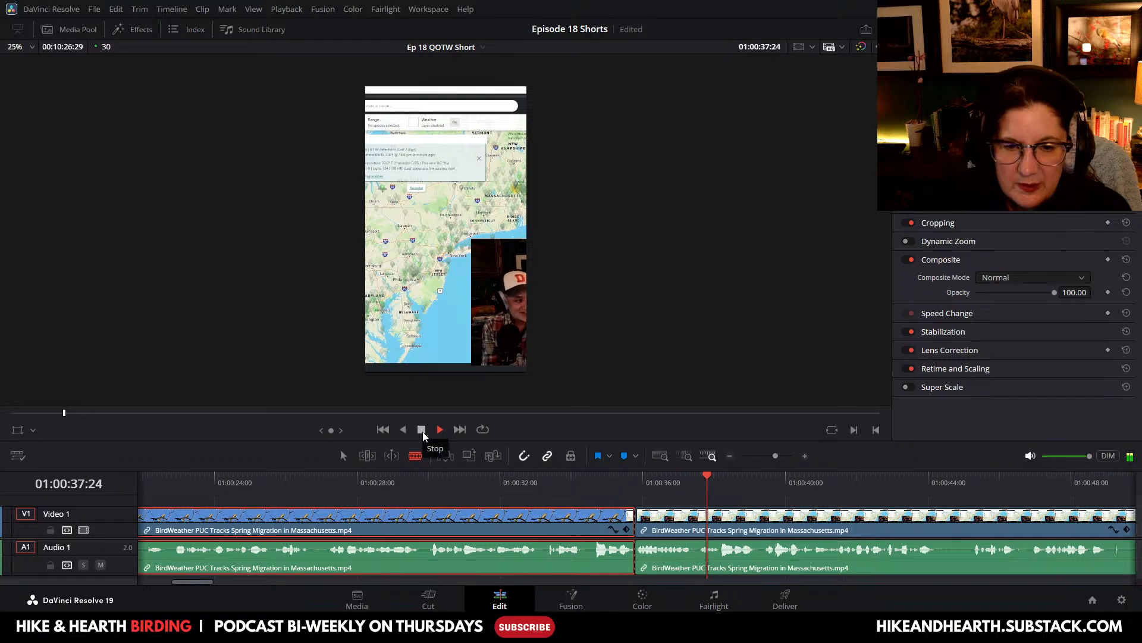
drag(187, 584, 195, 584)
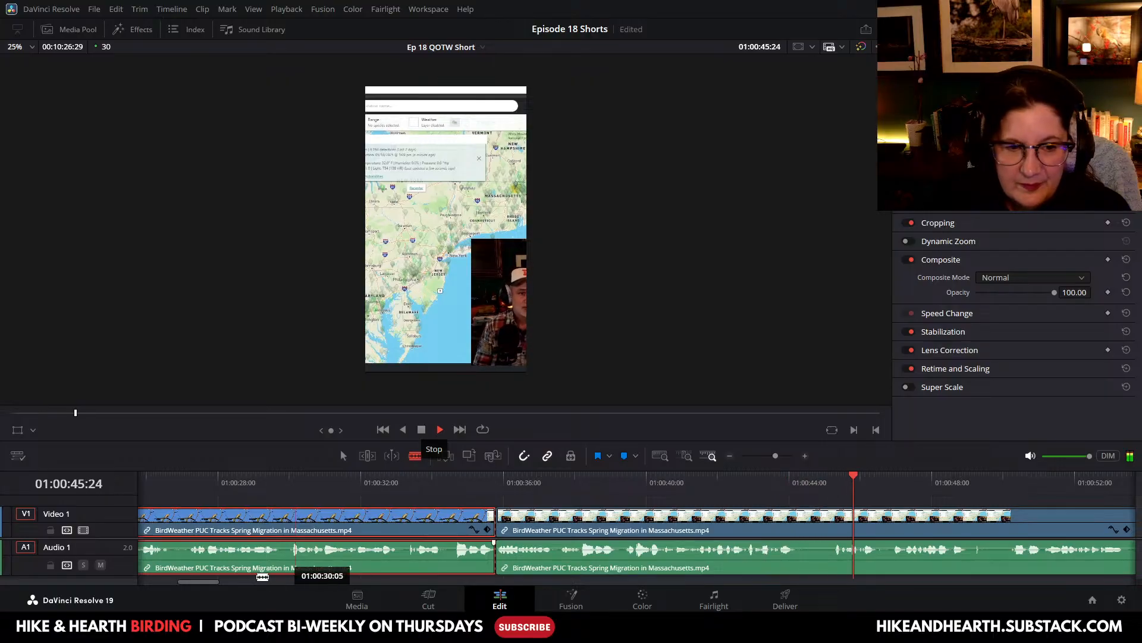
drag(190, 583, 214, 582)
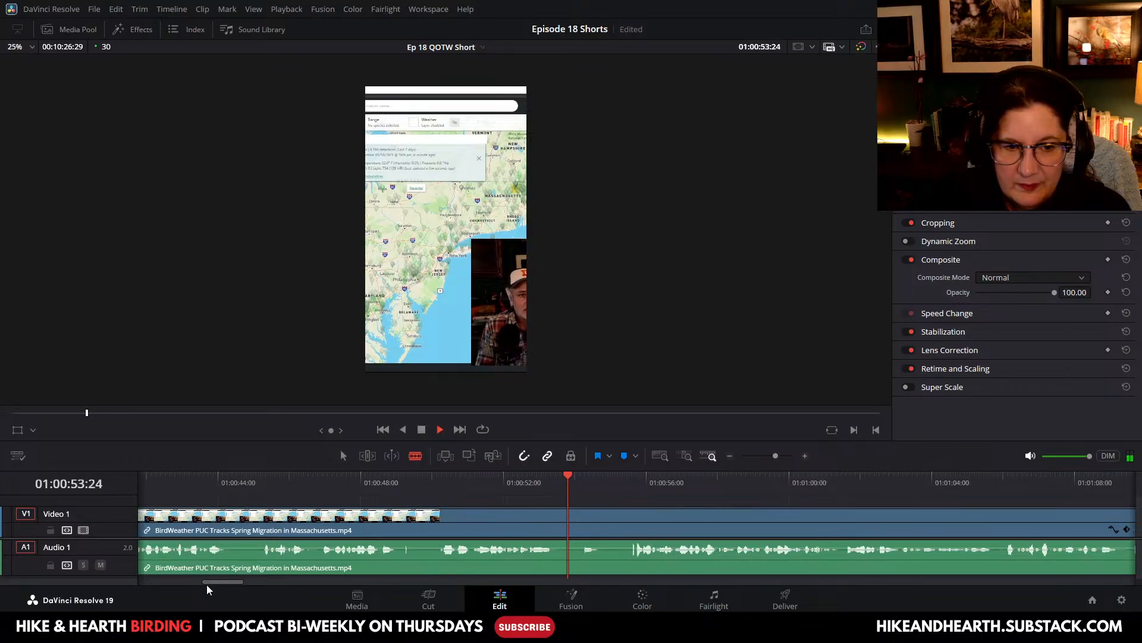
drag(219, 580, 234, 580)
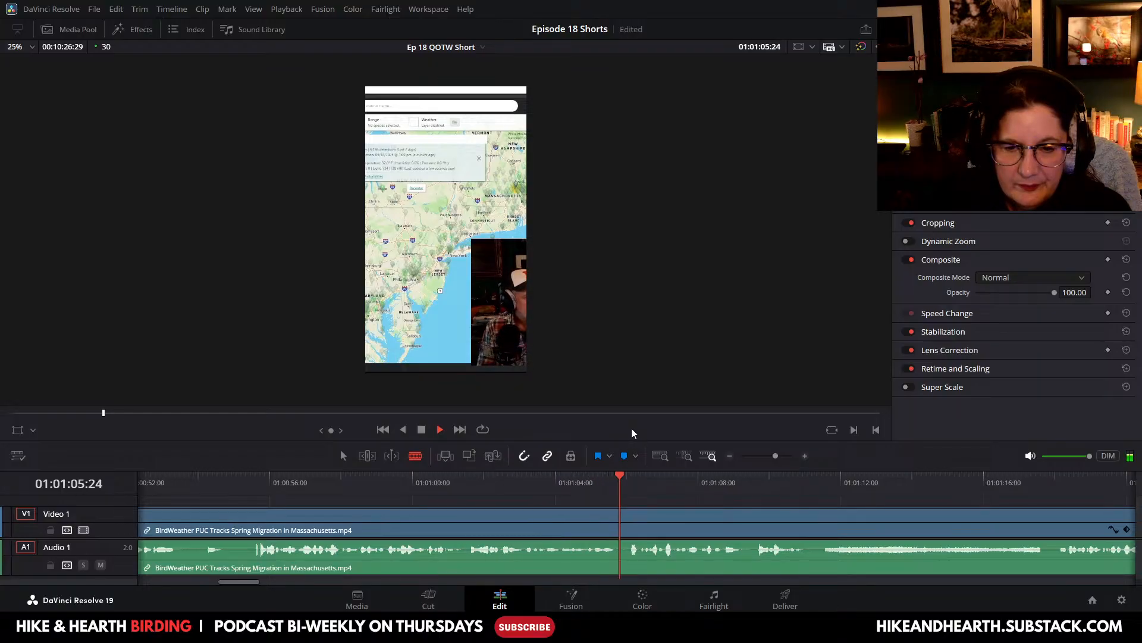
click(422, 430)
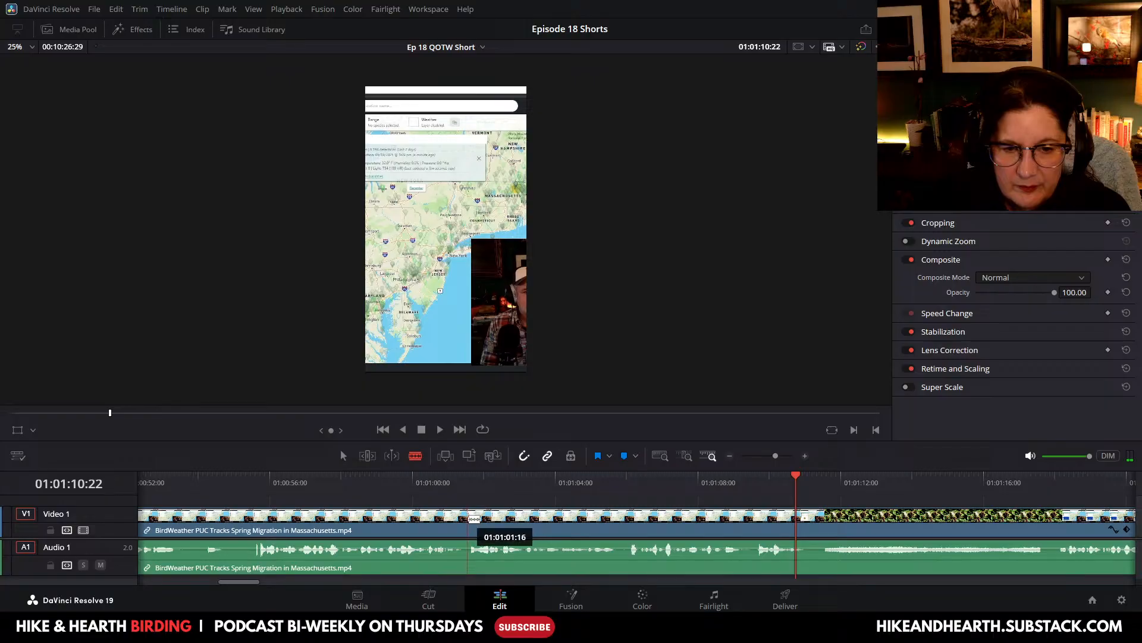
click(468, 517)
click(344, 457)
click(423, 511)
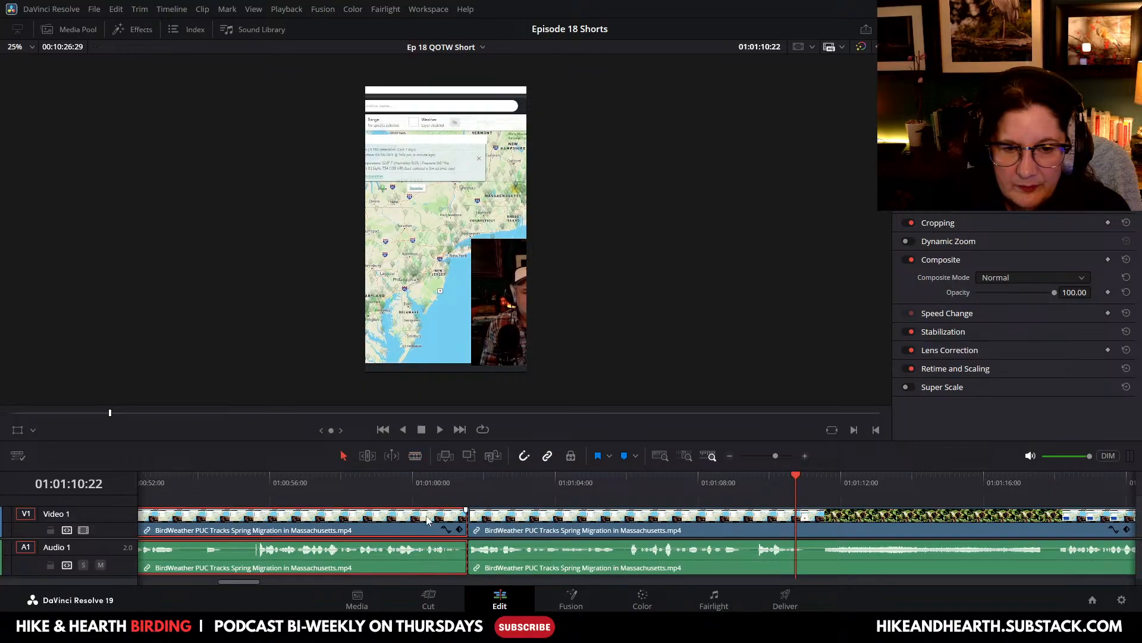
right_click(426, 512)
click(500, 211)
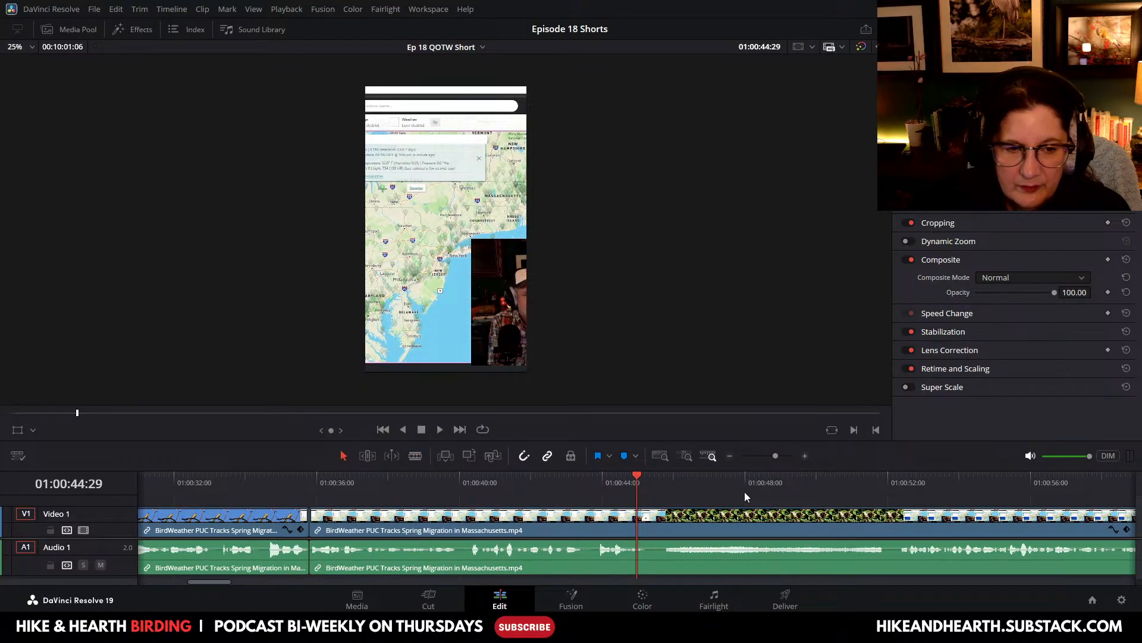
Step: Play the map clip from its start at 01:00:35:24 and split it at 01:00:45:05, just before the bird photo
drag(637, 475, 307, 481)
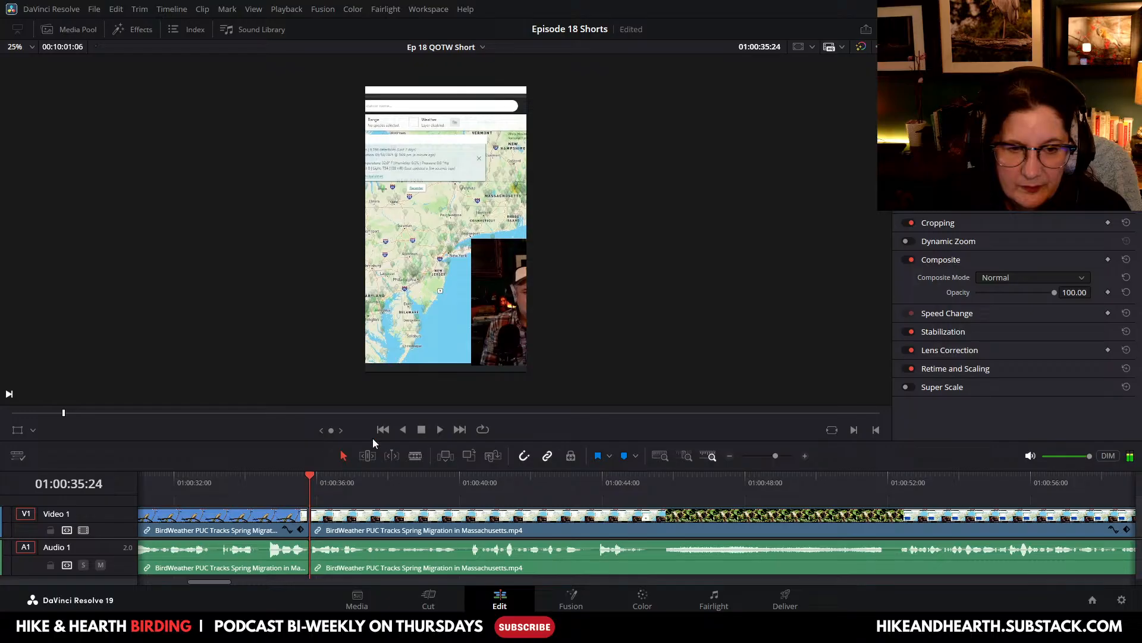
click(441, 429)
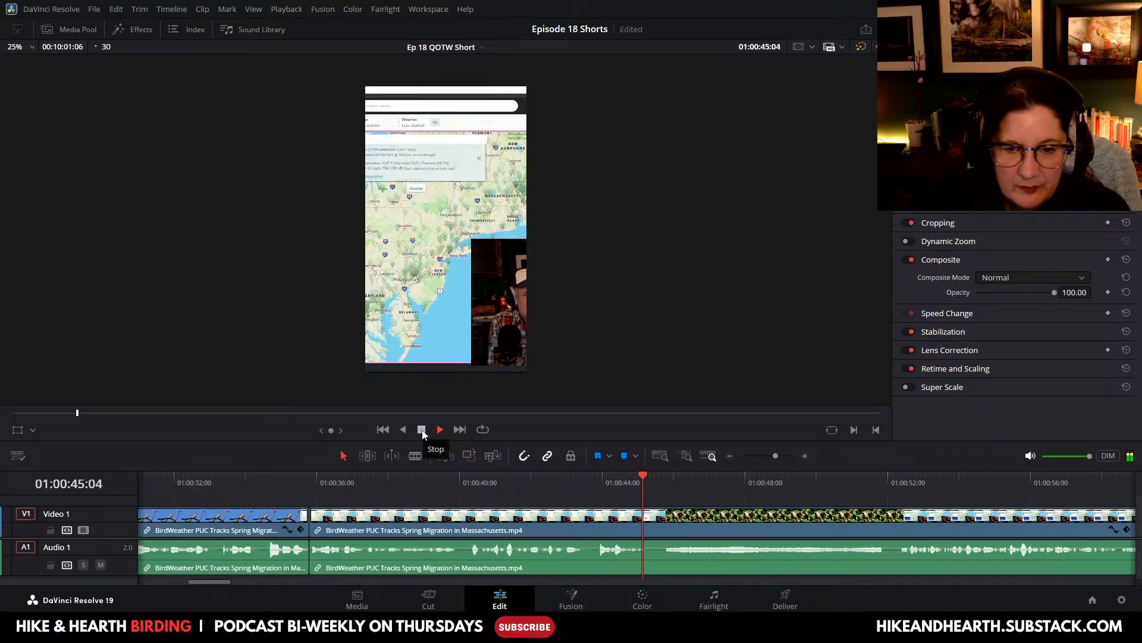
click(422, 430)
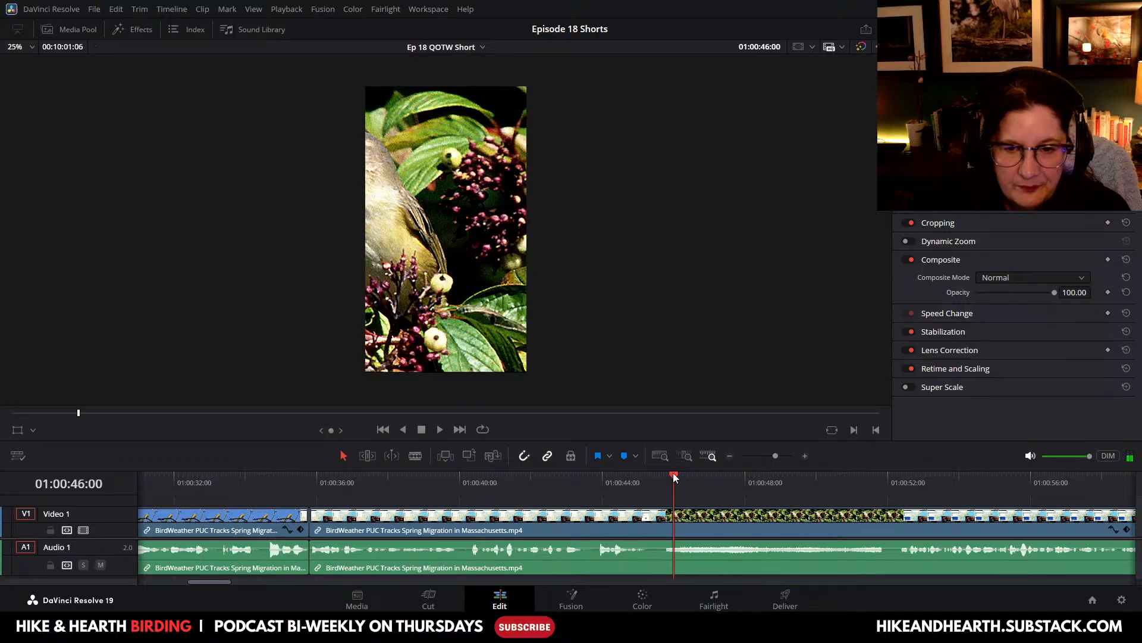
drag(673, 478, 644, 487)
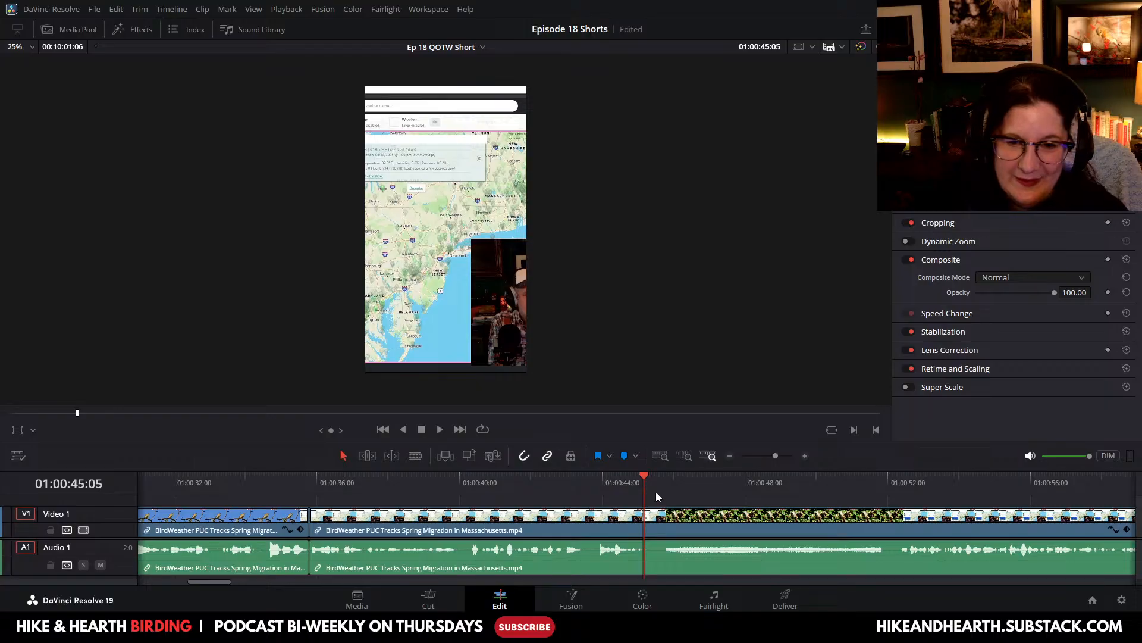
drag(643, 478, 644, 476)
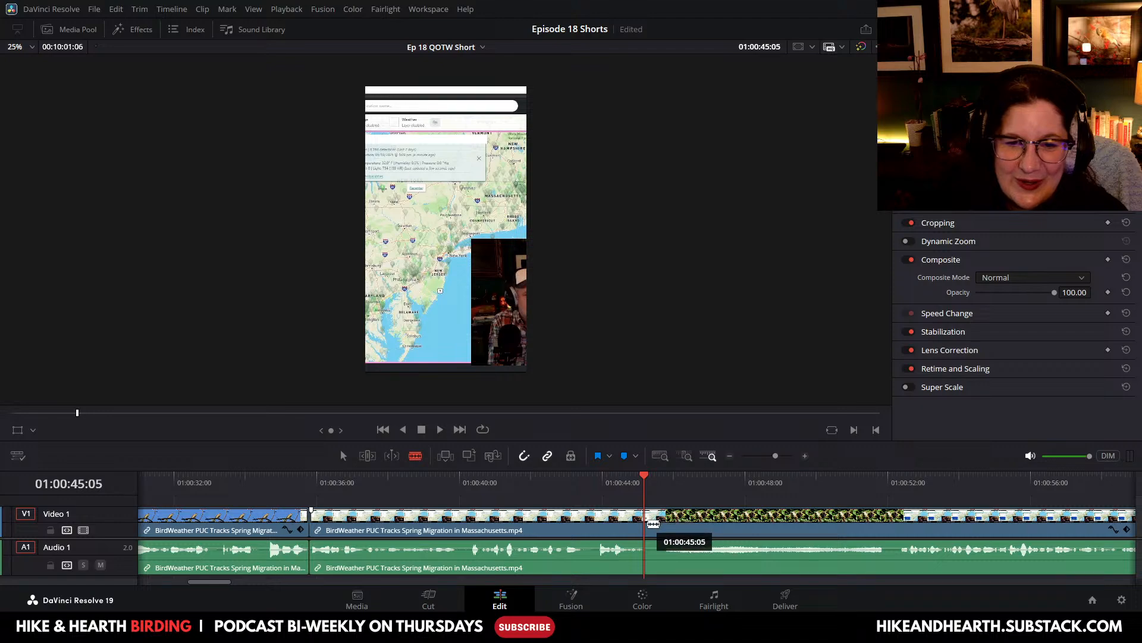
key(ctrl+b)
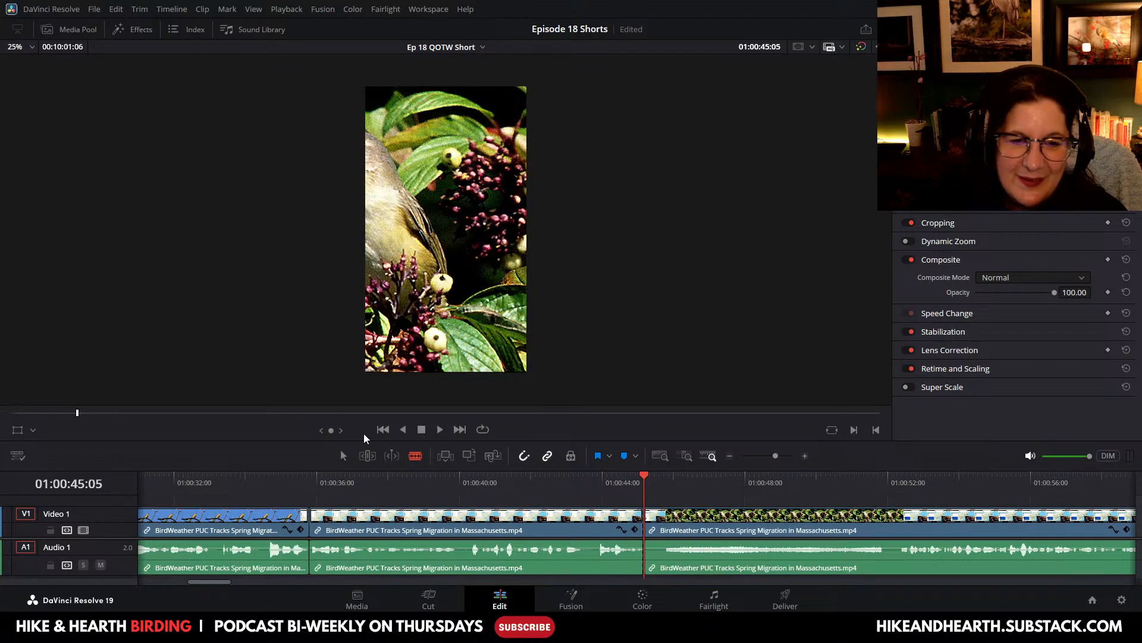
click(349, 459)
Step: Reposition the map clip before the 01:00:45:05 cut to frame the Top Species list, and play it into the bird close-up
drag(645, 475, 604, 476)
click(506, 527)
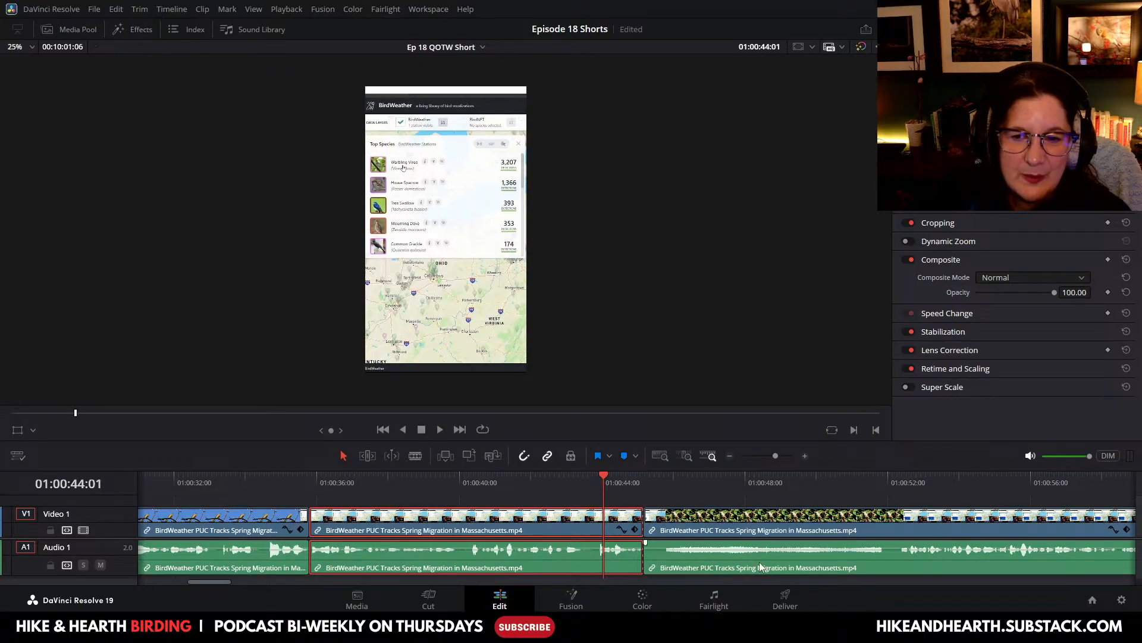
drag(604, 473, 523, 486)
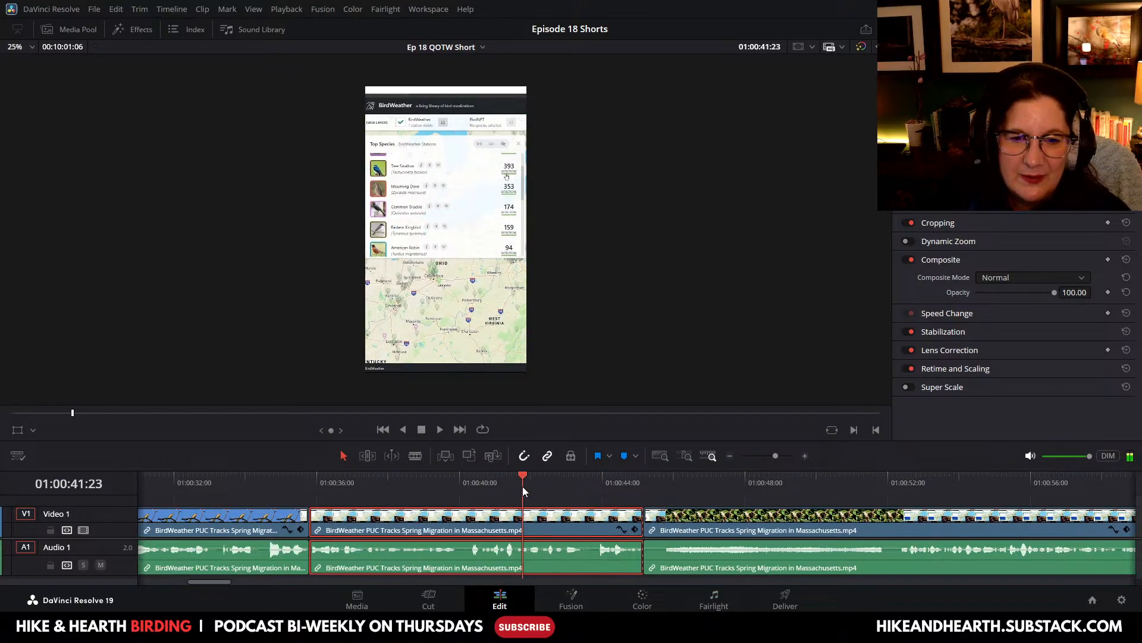
click(440, 429)
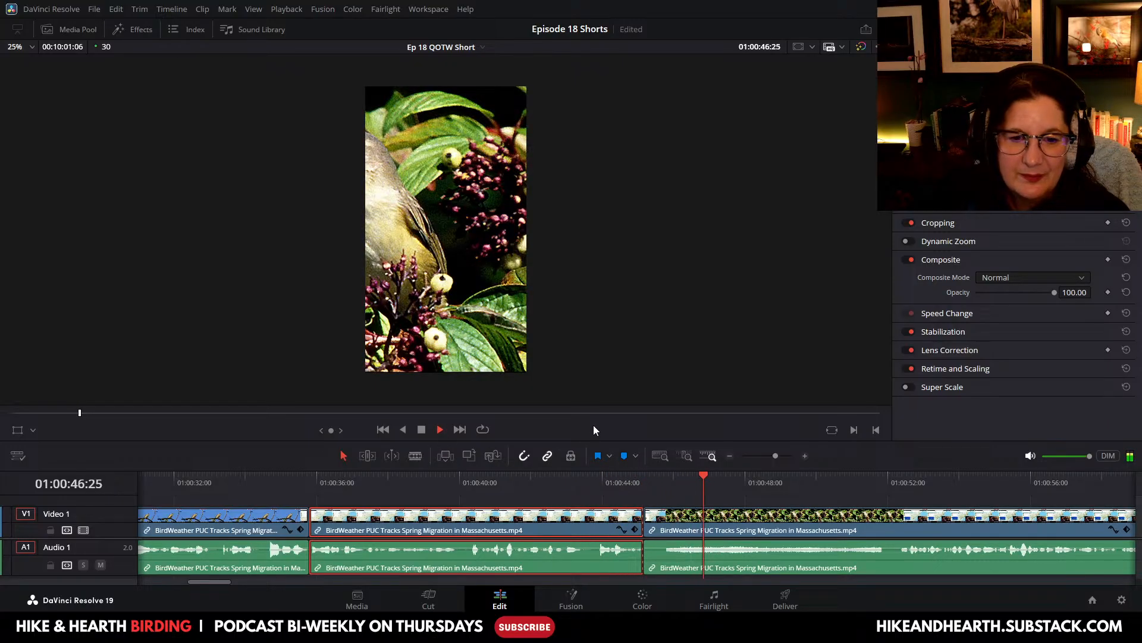
click(422, 429)
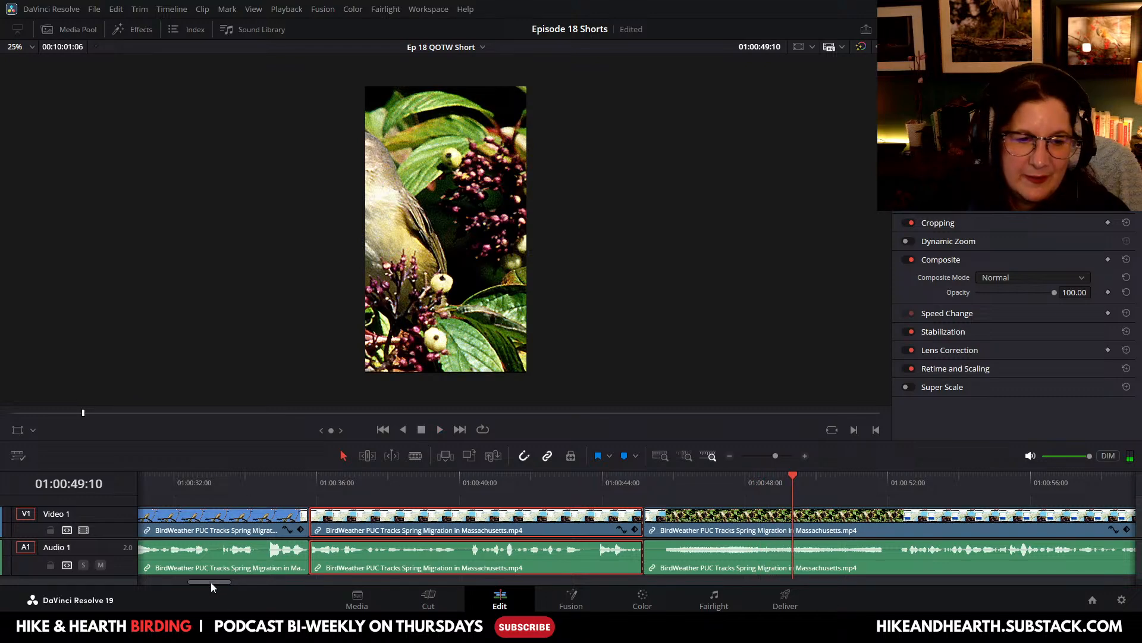
Step: Split the footage at 01:00:52:04, where the bird photo changes back to the map
drag(212, 583, 230, 585)
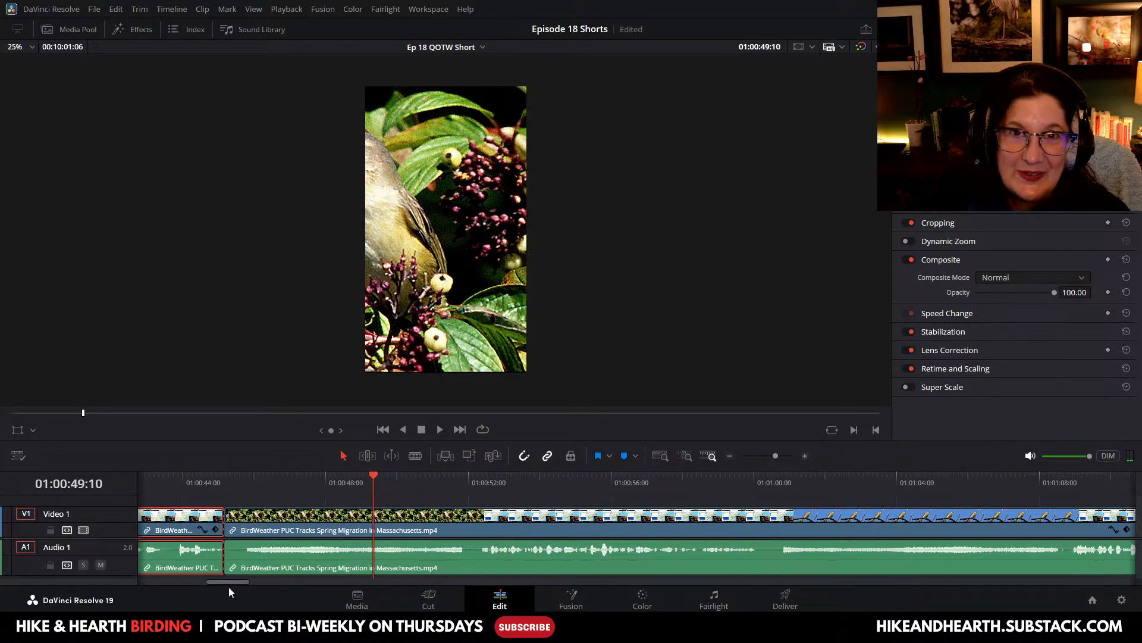
drag(374, 476, 473, 482)
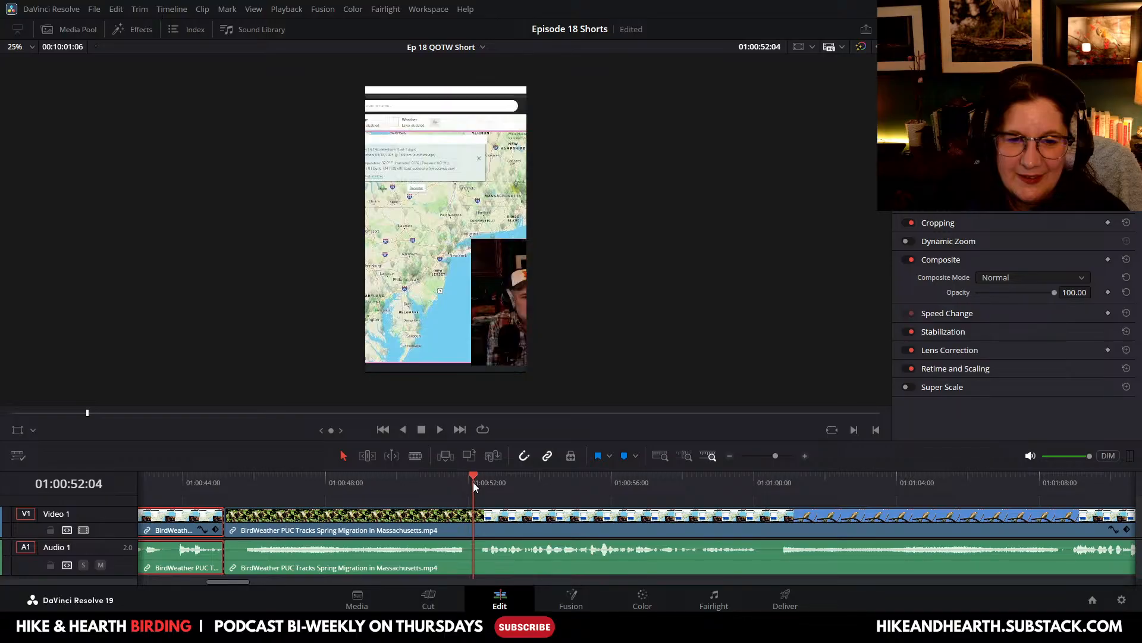
click(415, 455)
click(473, 516)
click(344, 455)
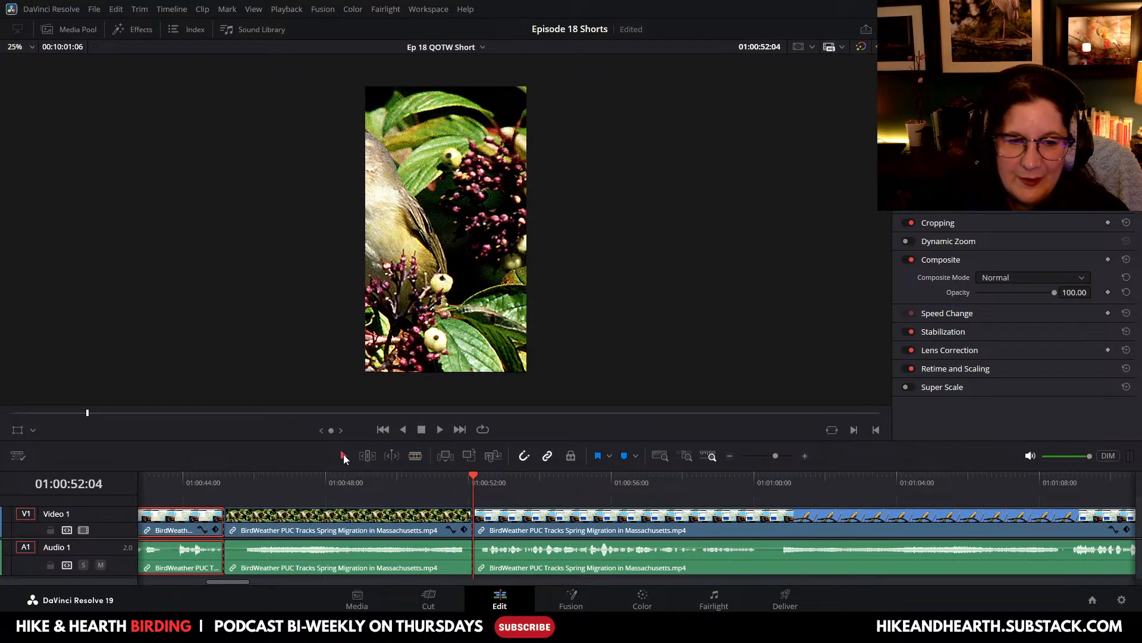
Step: Reposition the bird photo clip so the whole head and body sit in the vertical frame, and play it through into the map footage
click(393, 516)
drag(473, 475, 439, 479)
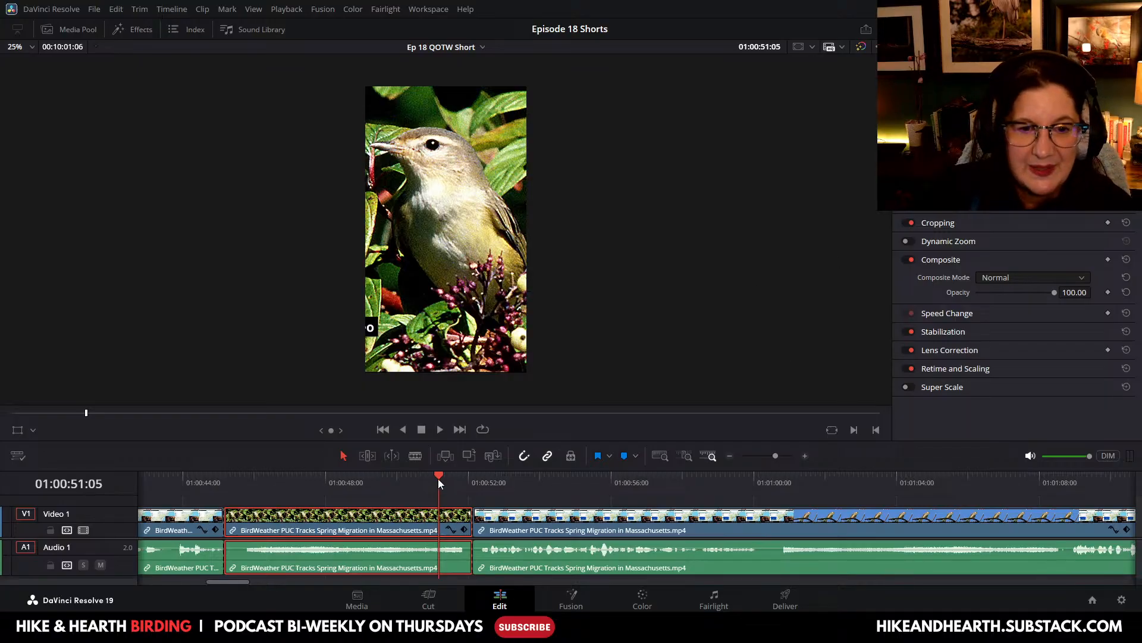
drag(437, 479, 207, 510)
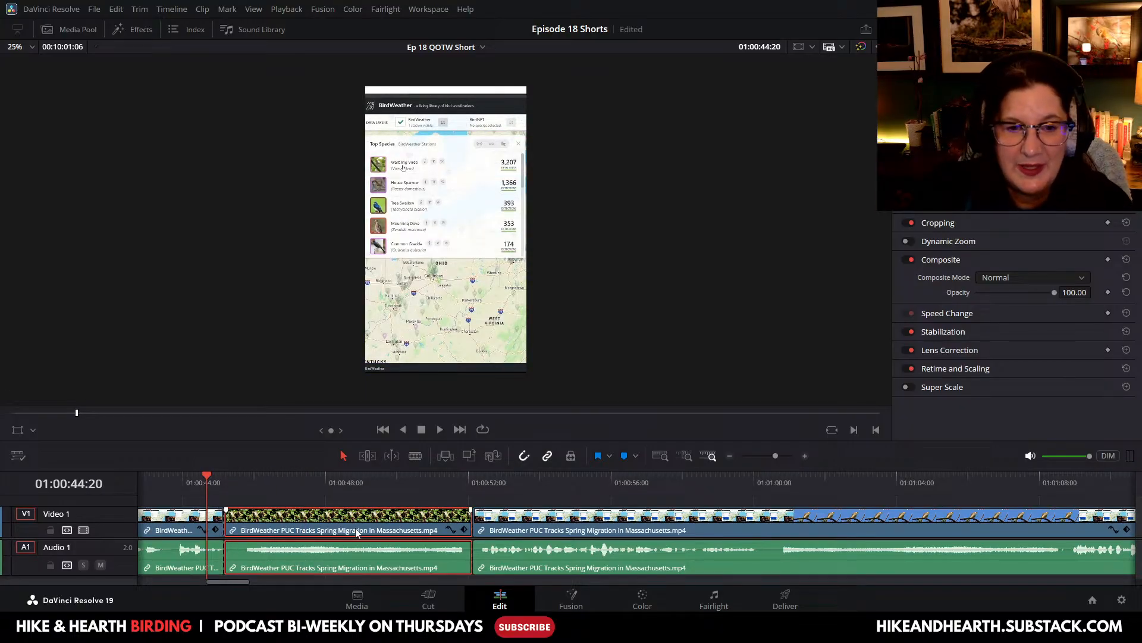
click(437, 432)
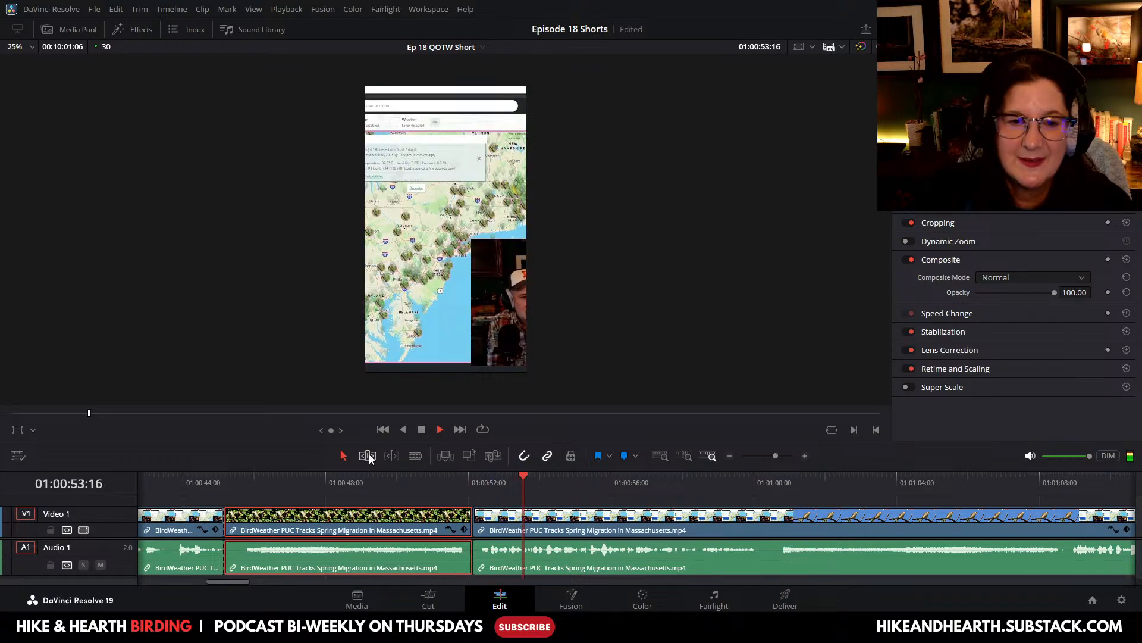
key(space)
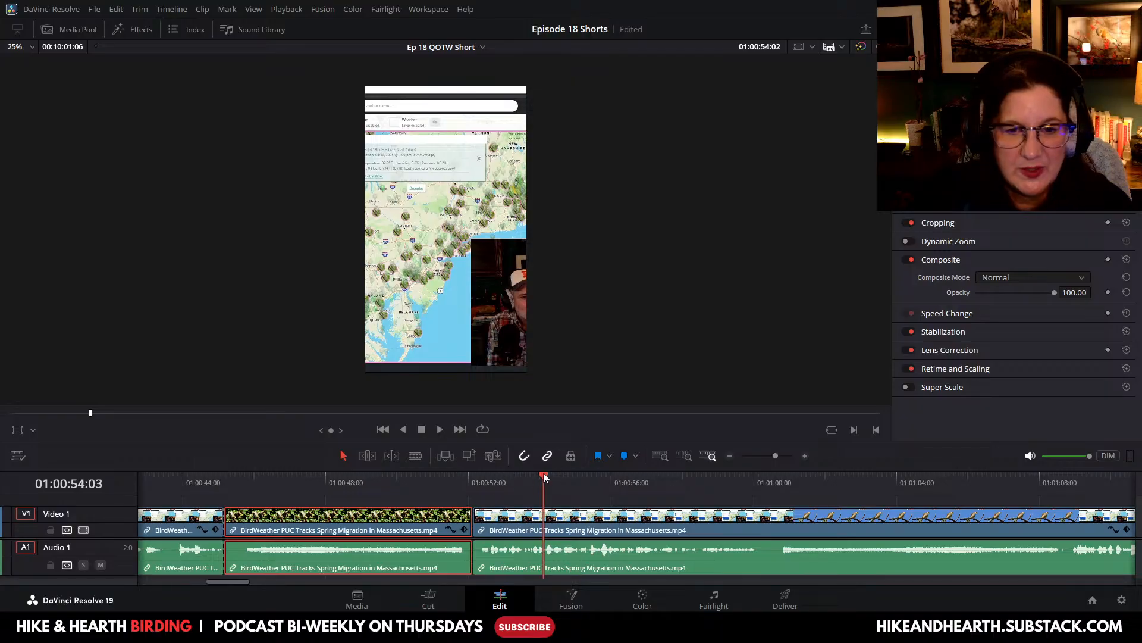
Step: Ripple delete all the remaining footage after the bird photo clip, from 01:00:52:04 onward
drag(543, 474, 478, 489)
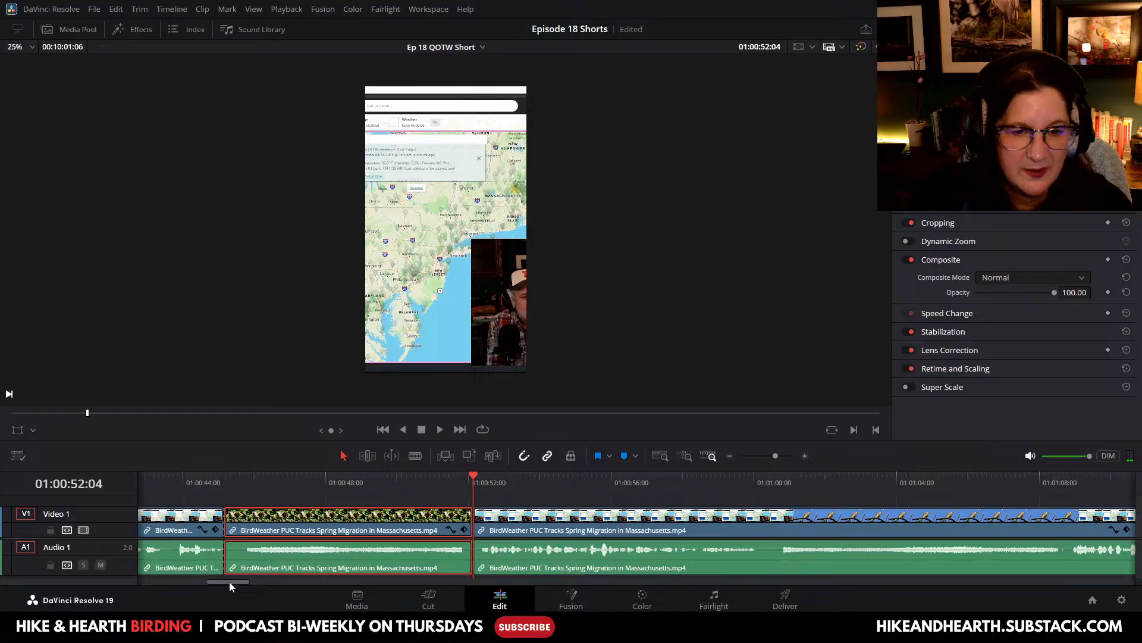
drag(230, 581, 159, 582)
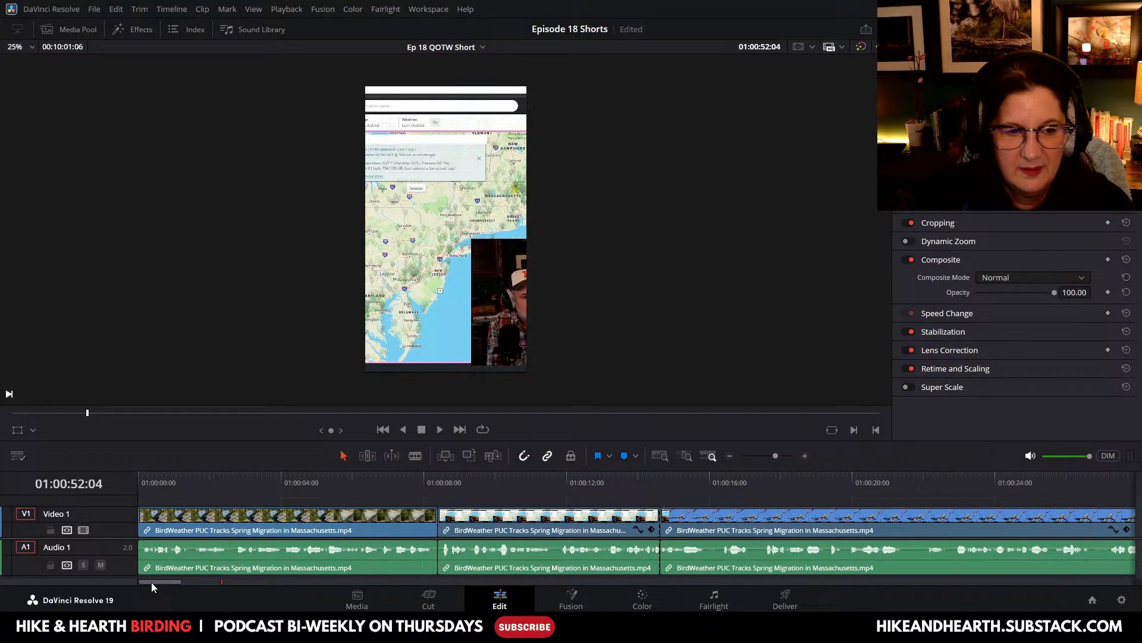
drag(159, 580, 228, 576)
right_click(528, 530)
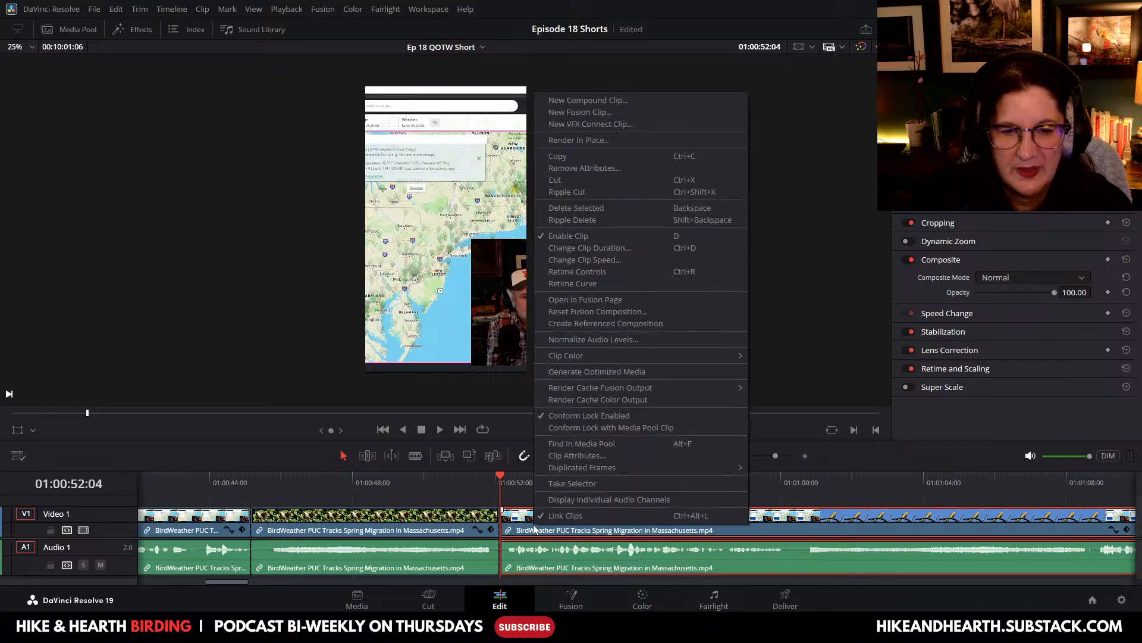
click(576, 222)
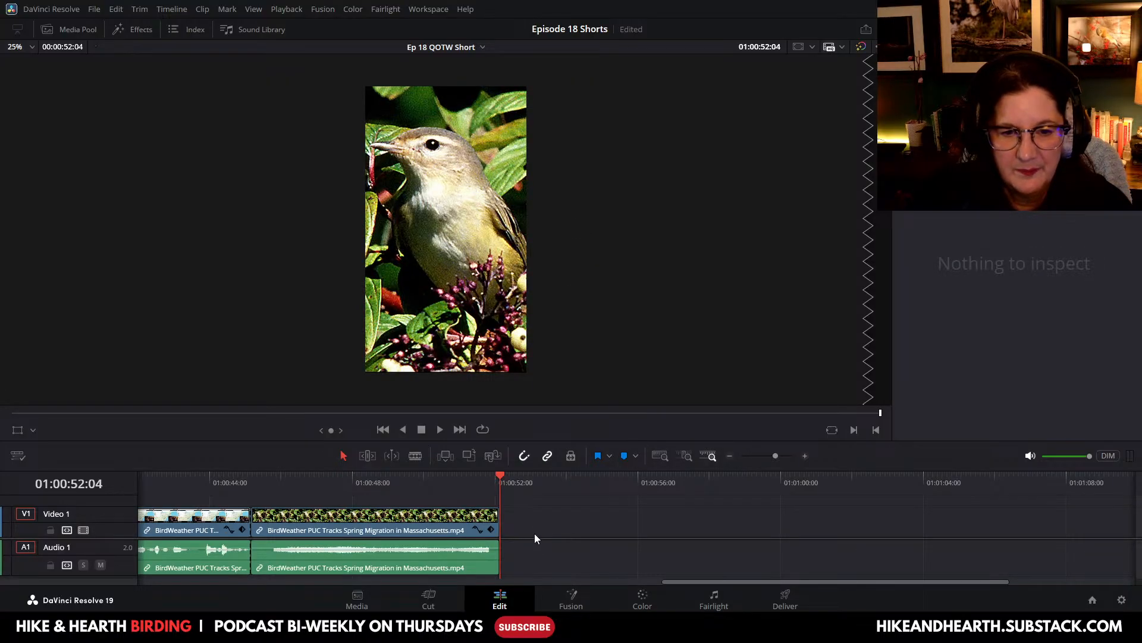
Step: Return to the start of the timeline and enlarge the opening PUC device clip so the website banner is cropped out of frame
drag(497, 475, 38, 469)
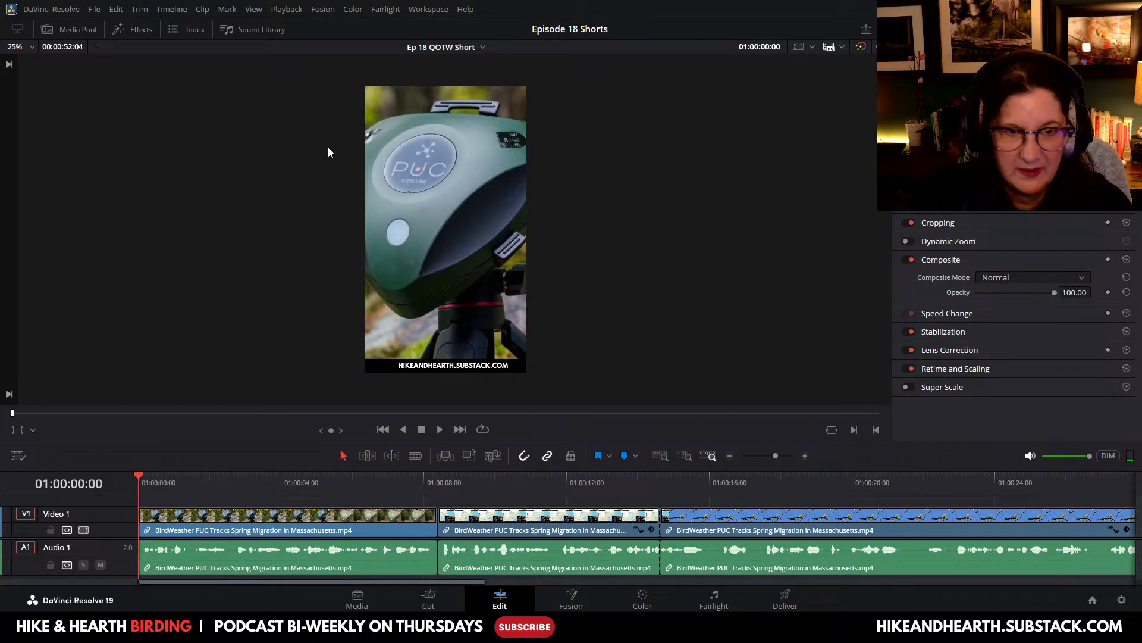
click(301, 531)
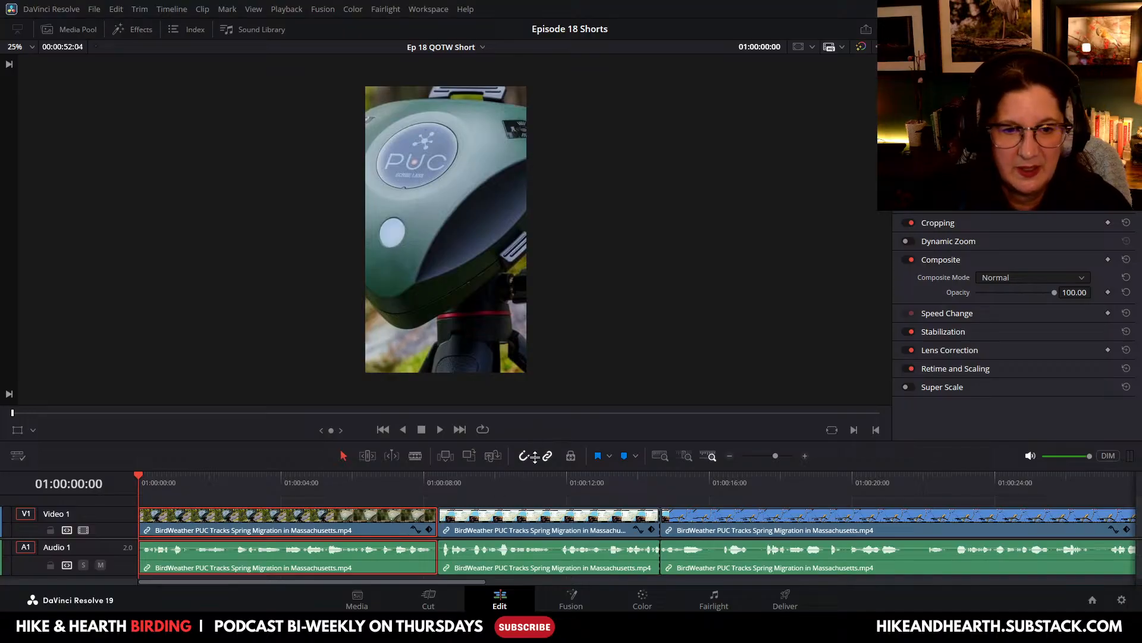
Step: Enlarge the preview and play the whole short from the start to its end at 01:00:52:04
scroll(614, 309, up, 3)
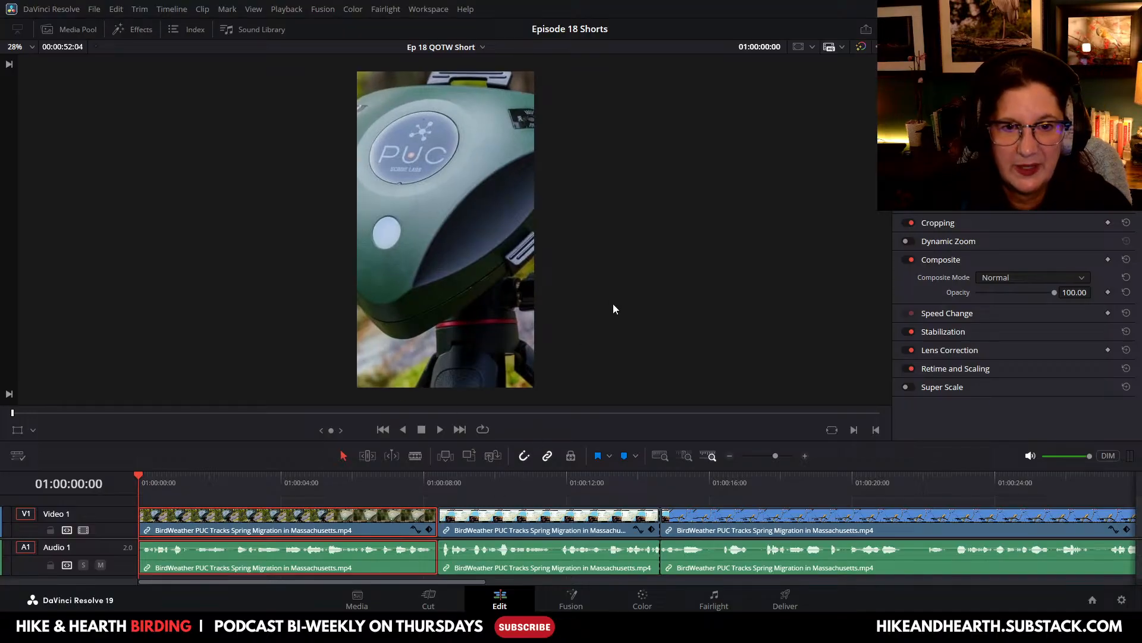
scroll(614, 309, up, 1)
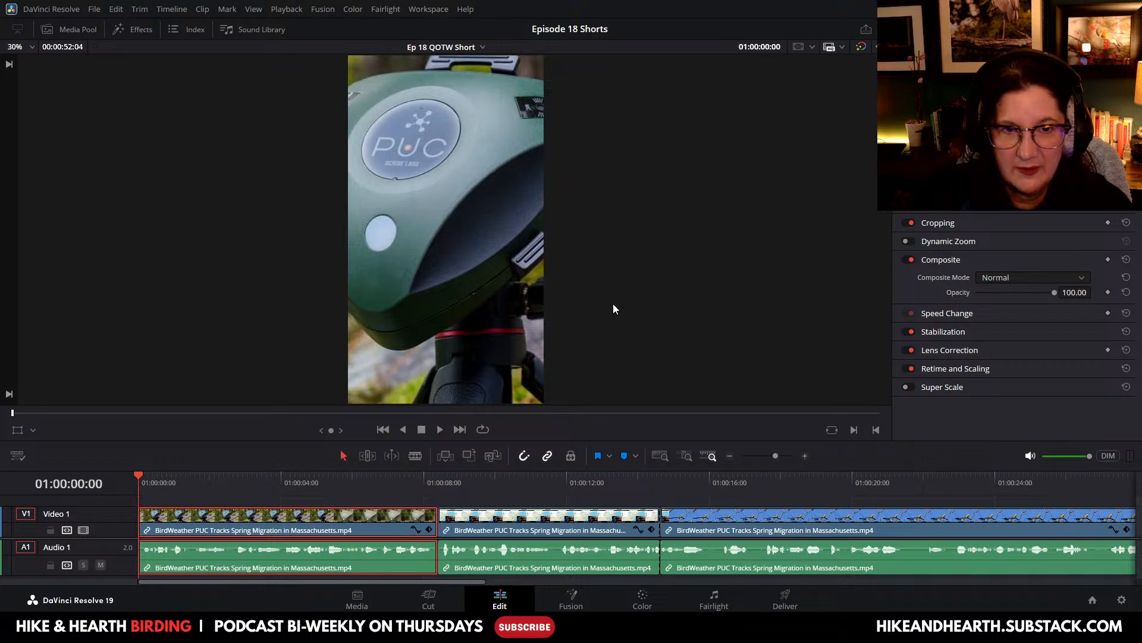
scroll(614, 309, down, 1)
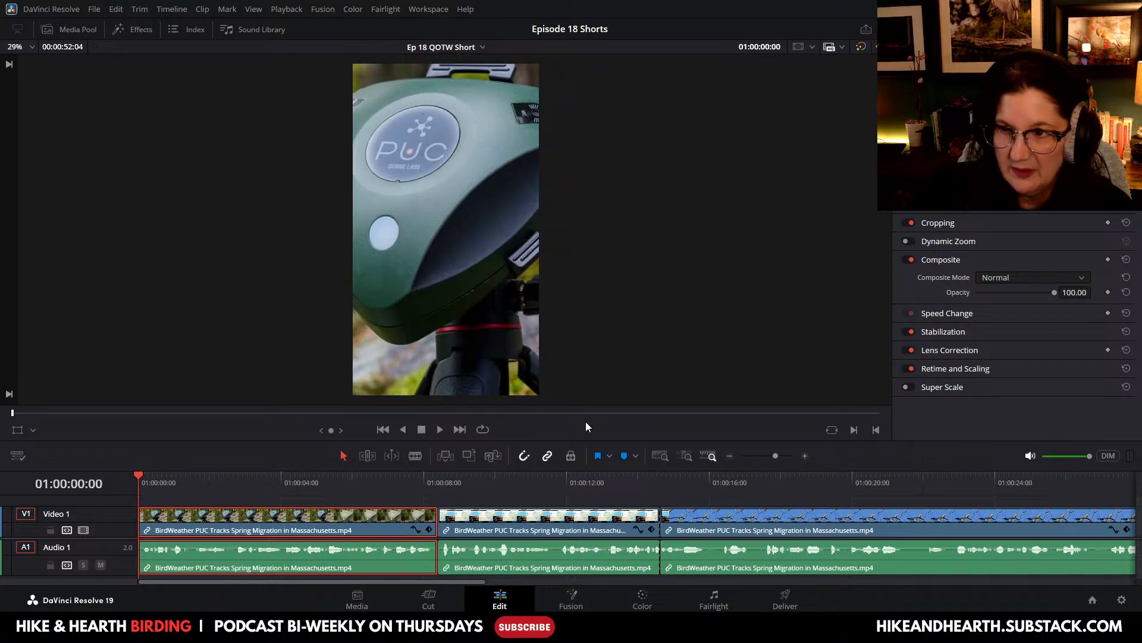
click(440, 429)
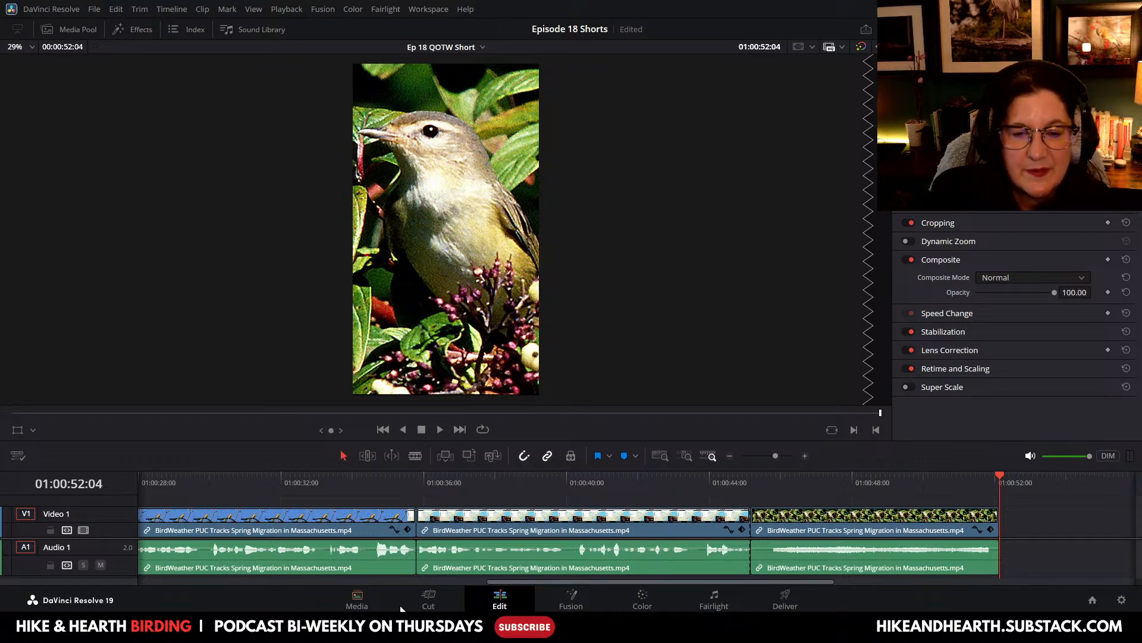
drag(607, 583, 788, 588)
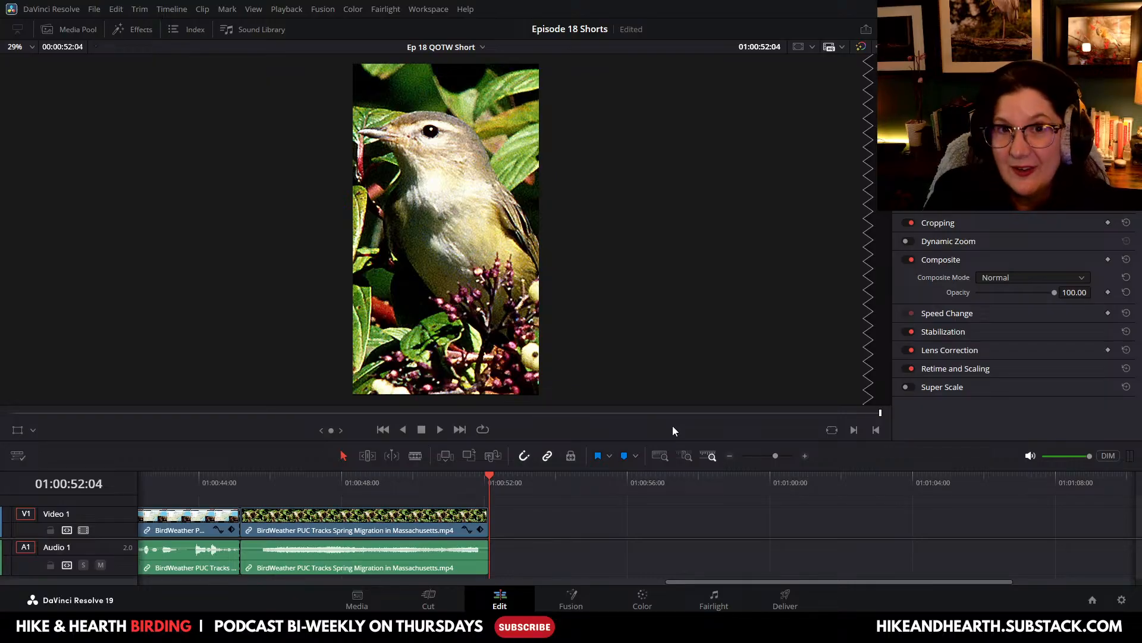
Step: Append HH Shorts Outtro 4.mp4 from the YT Outtros bin to the timeline directly after the last bird clip
click(70, 29)
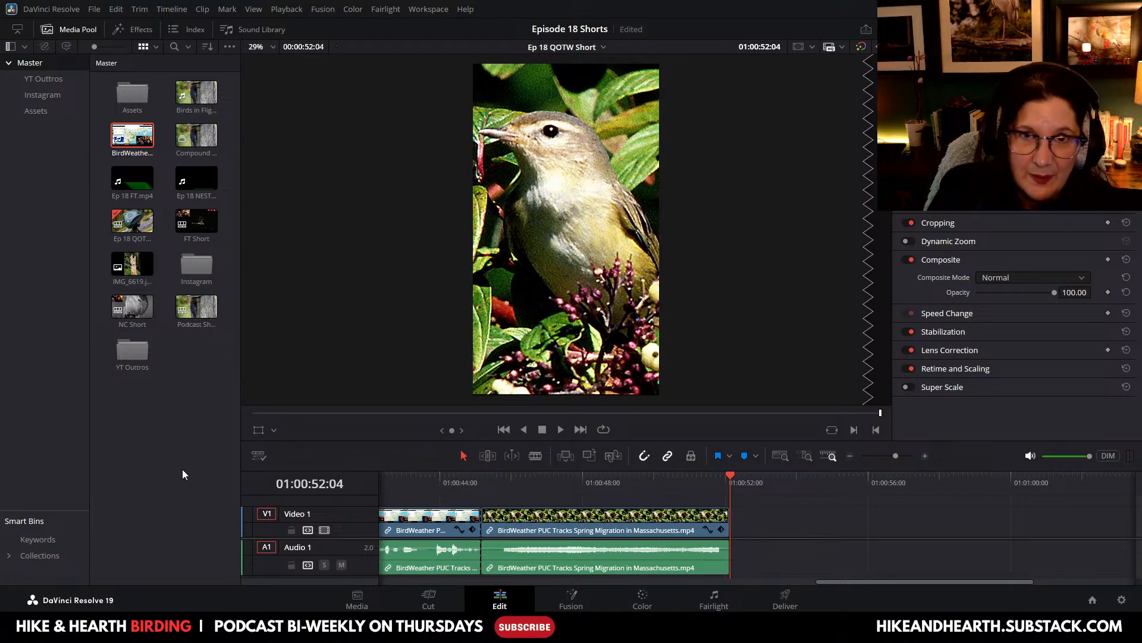
double_click(137, 98)
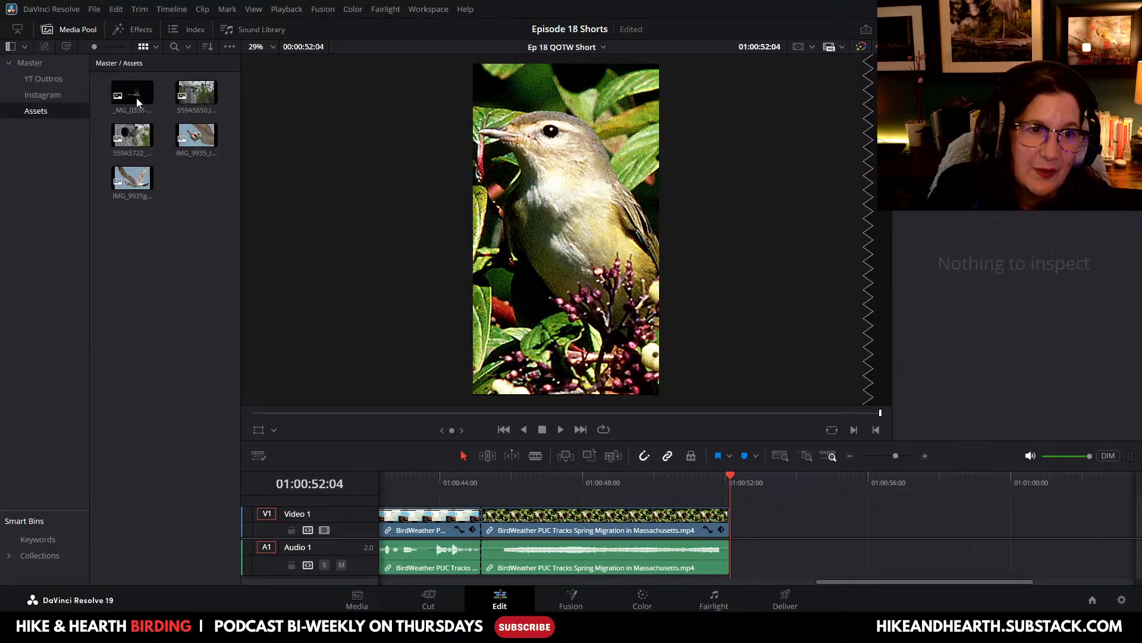
click(45, 84)
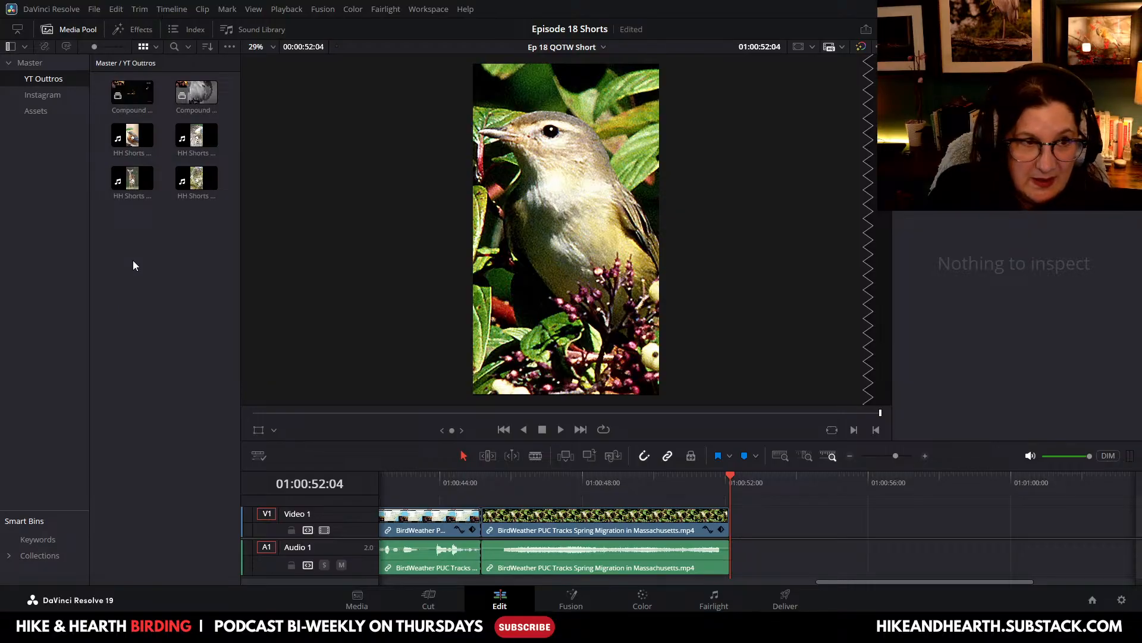
click(193, 181)
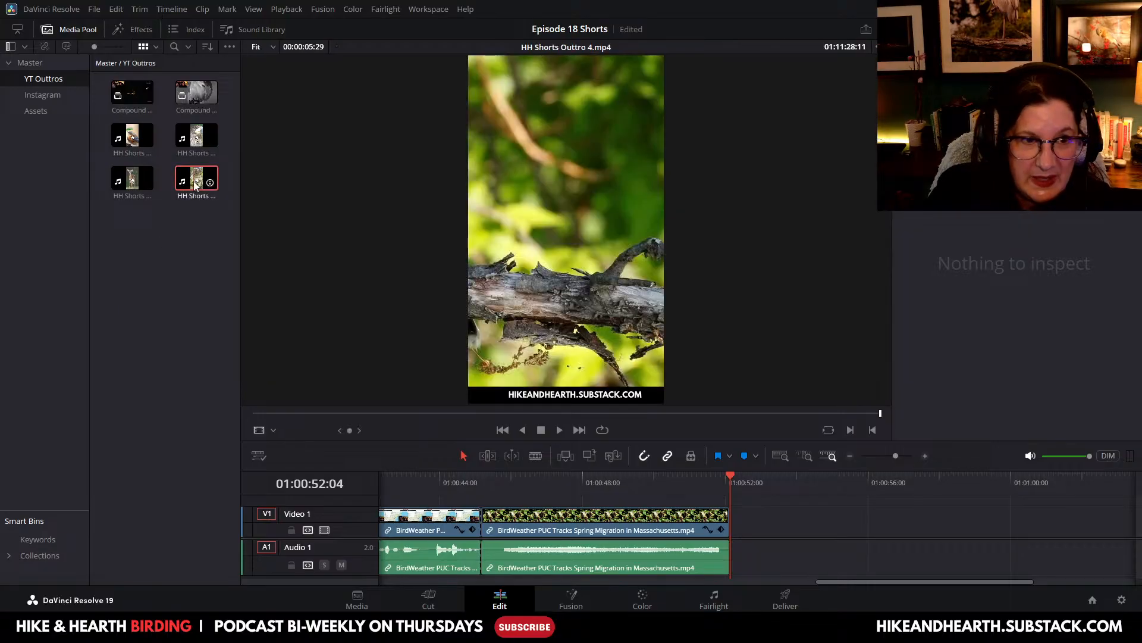
drag(195, 186, 729, 524)
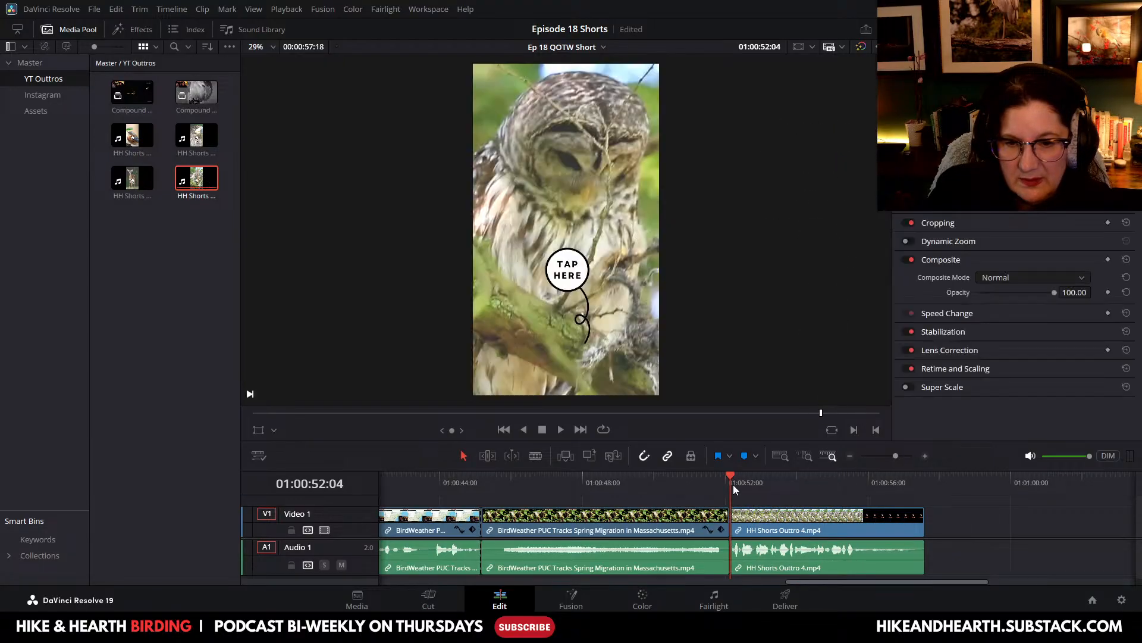
Step: Play from shortly before the outro cut to the end of the timeline and hide the media pool
drag(733, 485, 665, 488)
click(560, 428)
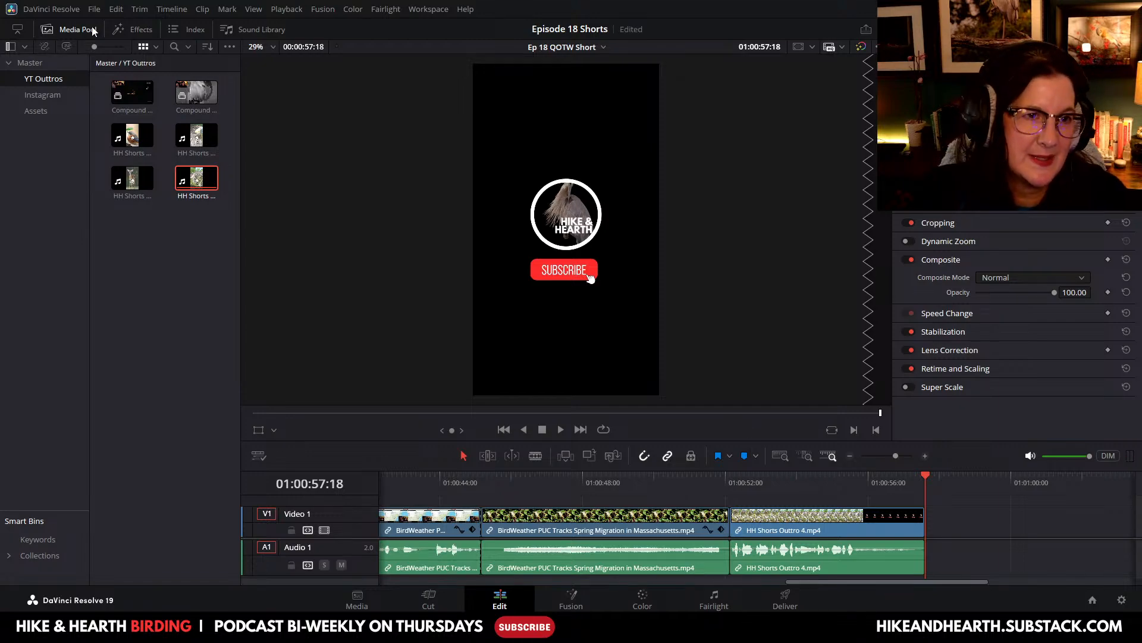
click(66, 29)
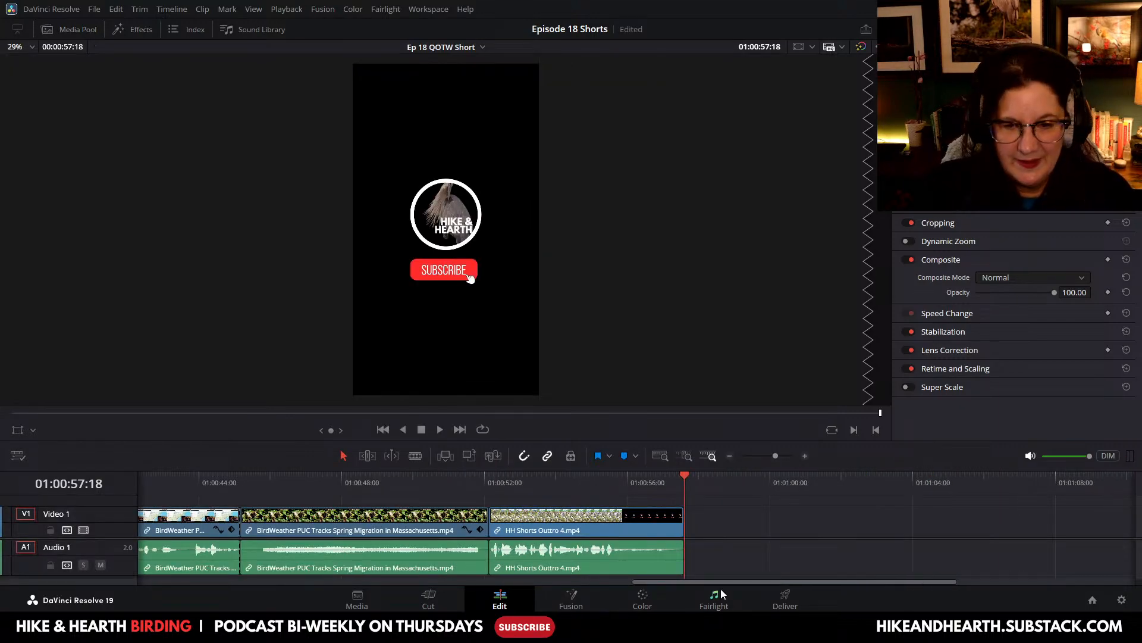
Step: Select all clips on the timeline and normalize their audio levels with the YouTube mode set to Relative
drag(721, 582, 191, 570)
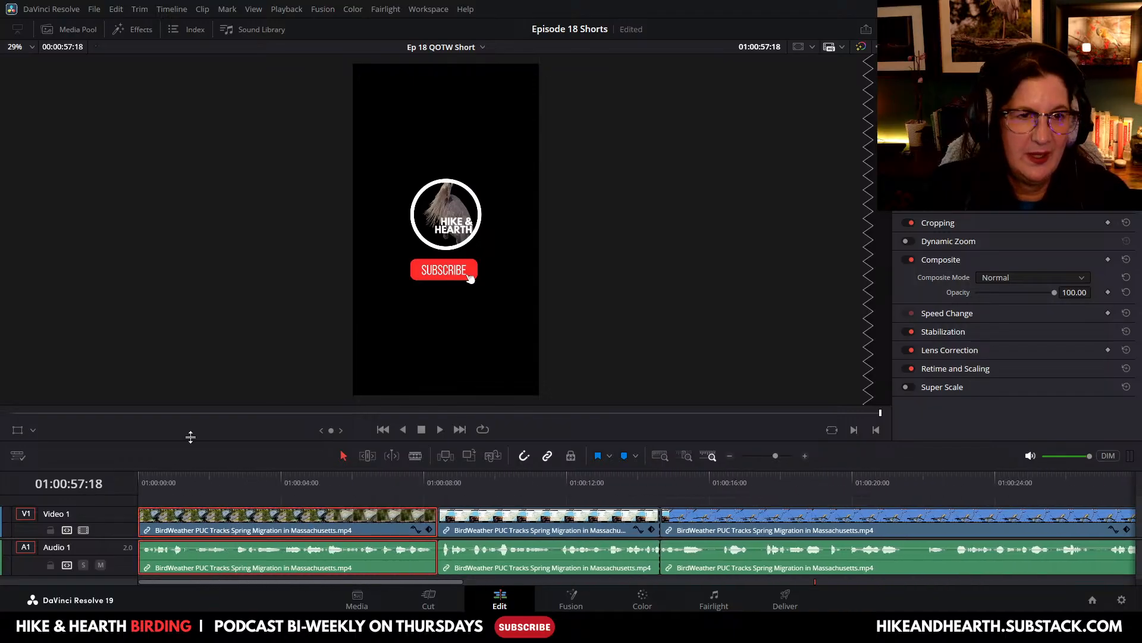
click(130, 9)
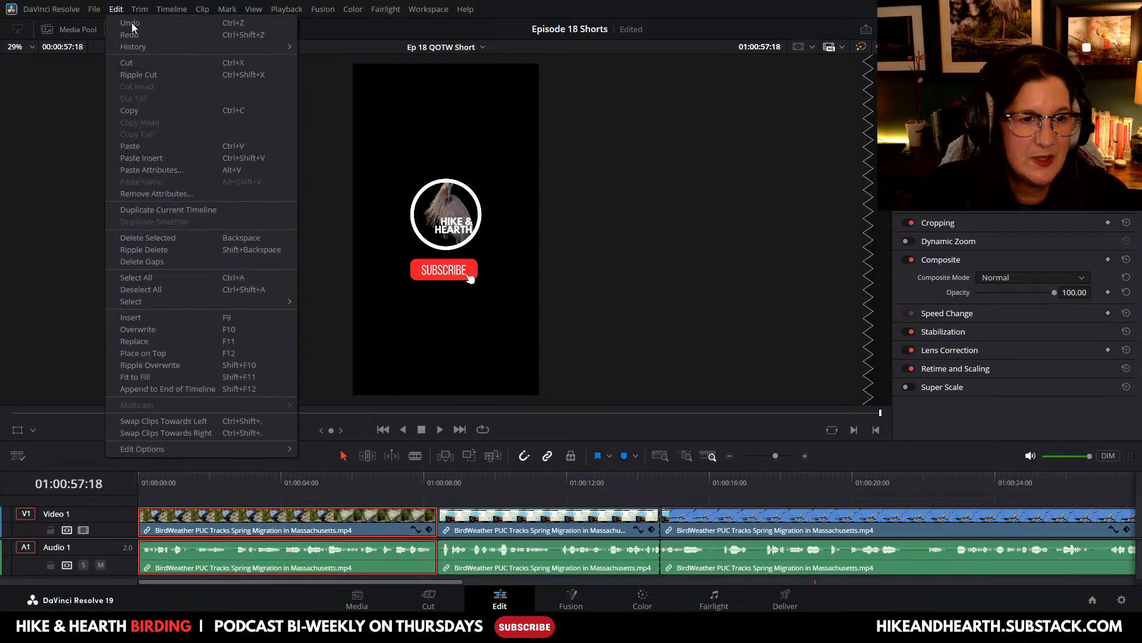
click(152, 278)
right_click(385, 566)
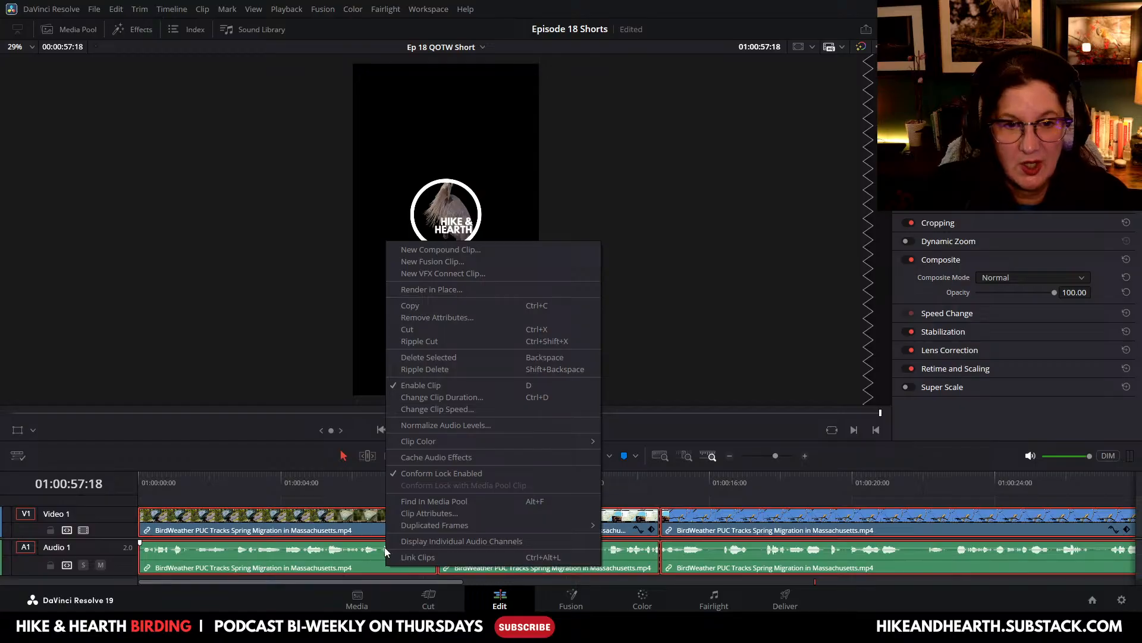
click(445, 434)
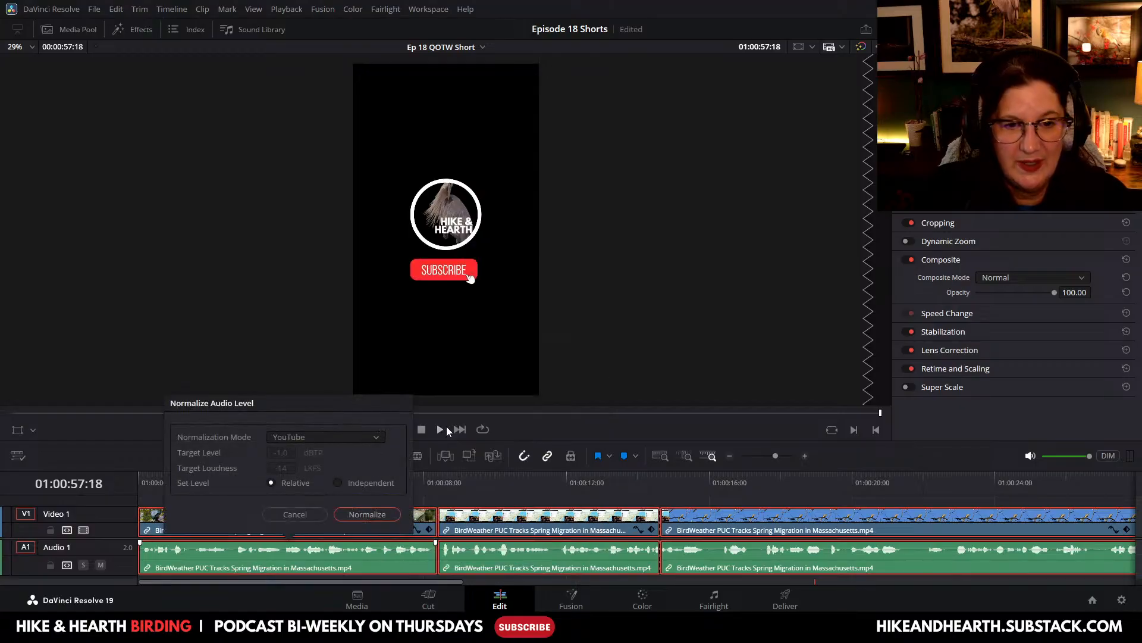
click(374, 515)
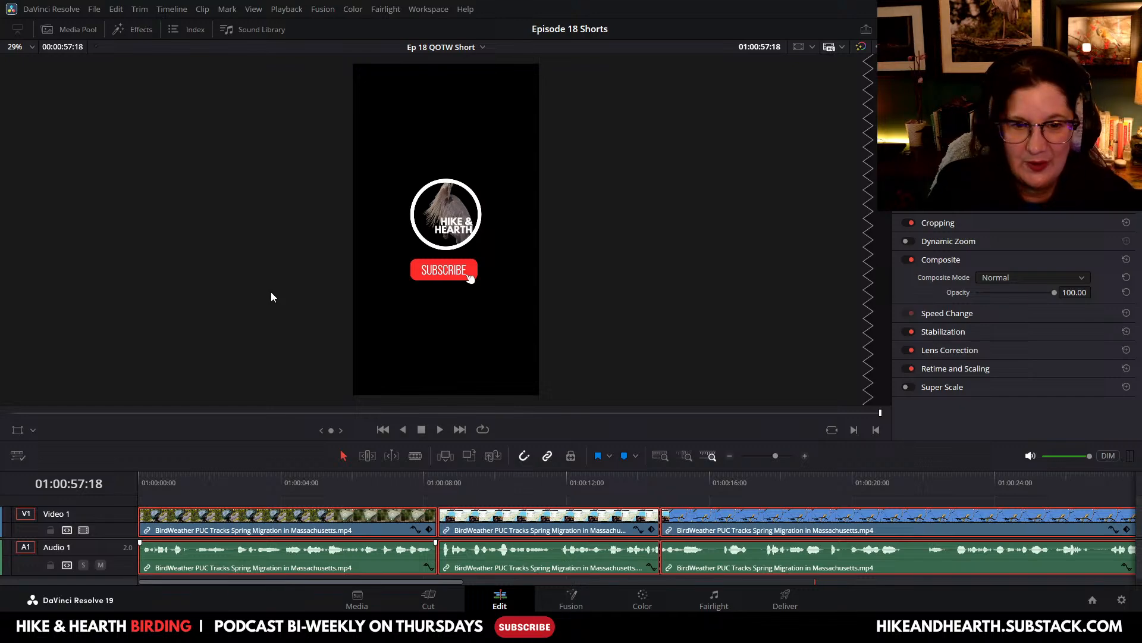
Step: Combine all selected timeline clips into a compound clip named Compound Clip 4
click(202, 9)
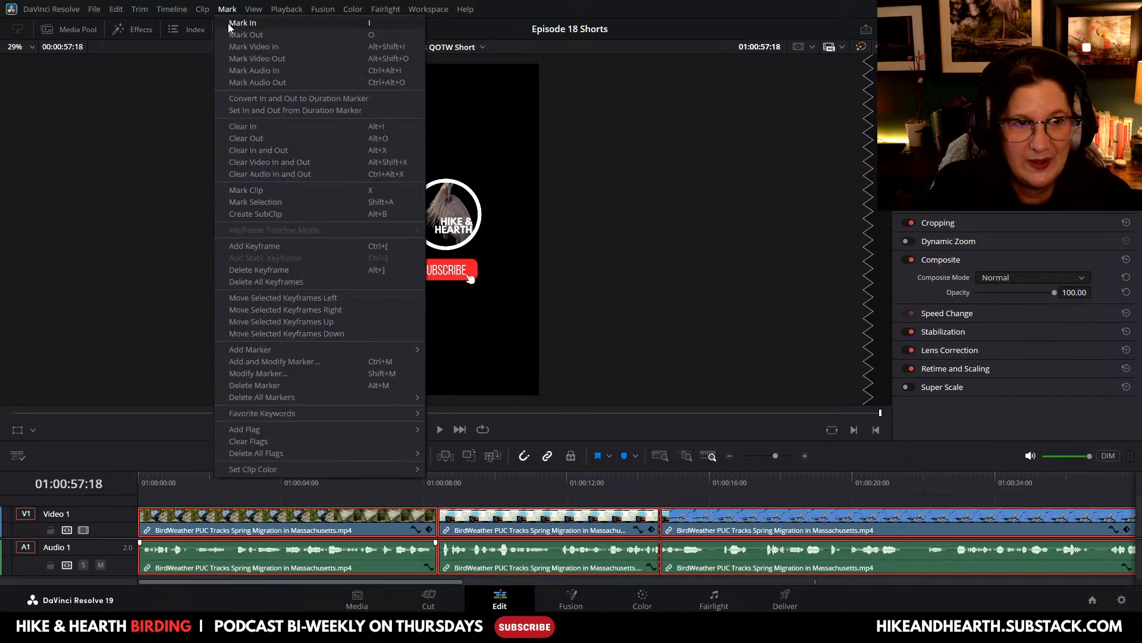
click(208, 24)
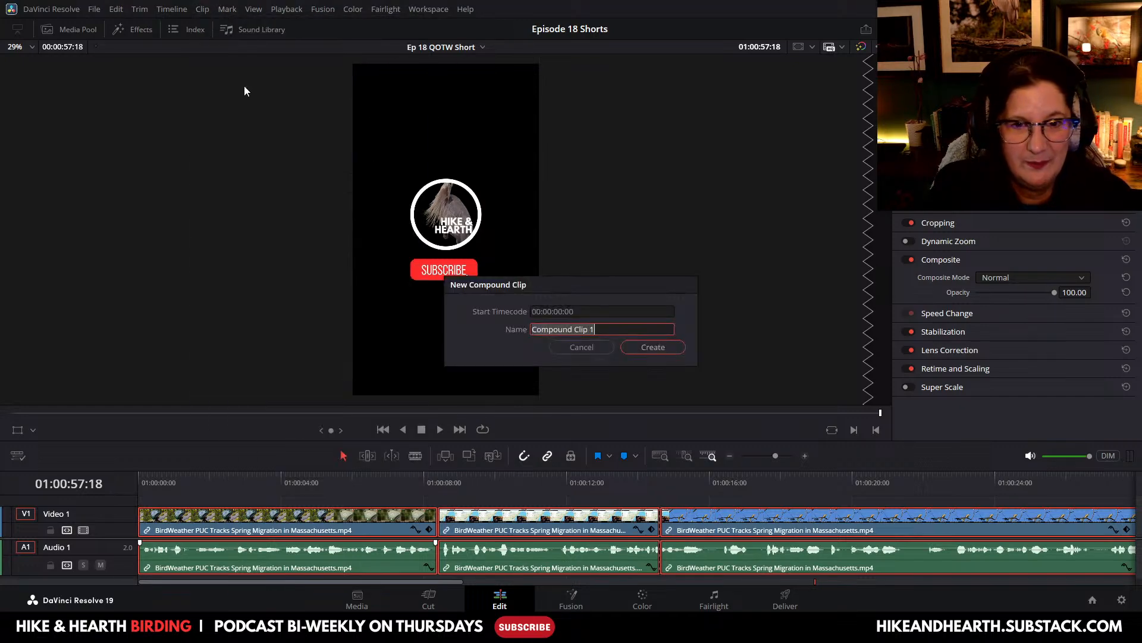
click(598, 331)
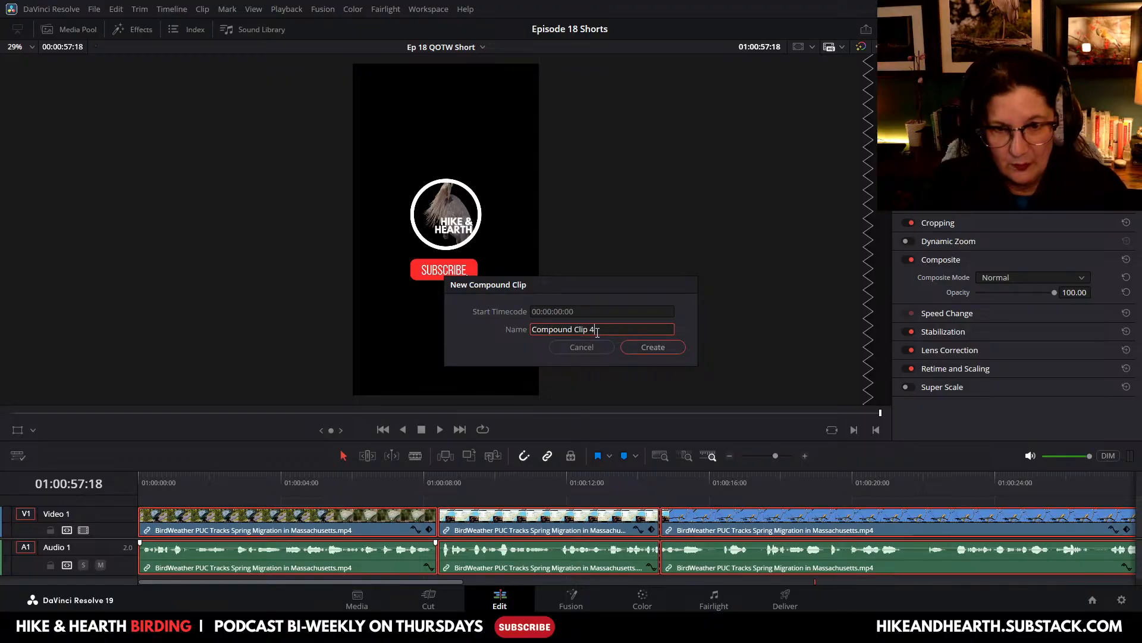
click(642, 347)
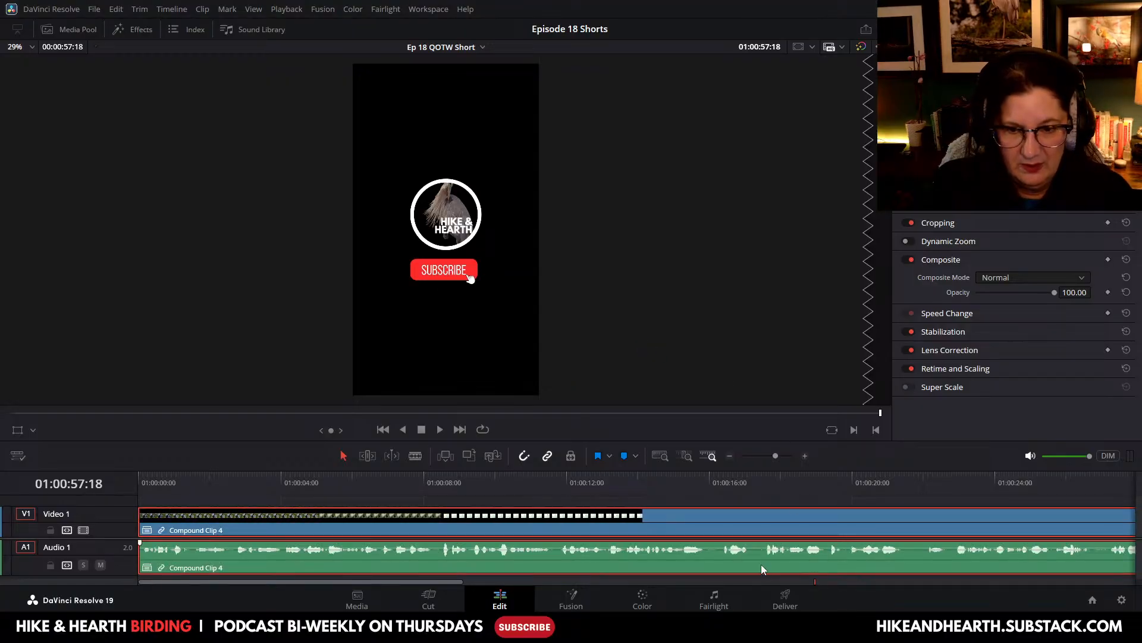
Step: Set the export file name to Ep 18 QOTW Short on the Deliver page and add the short to the render queue
click(778, 608)
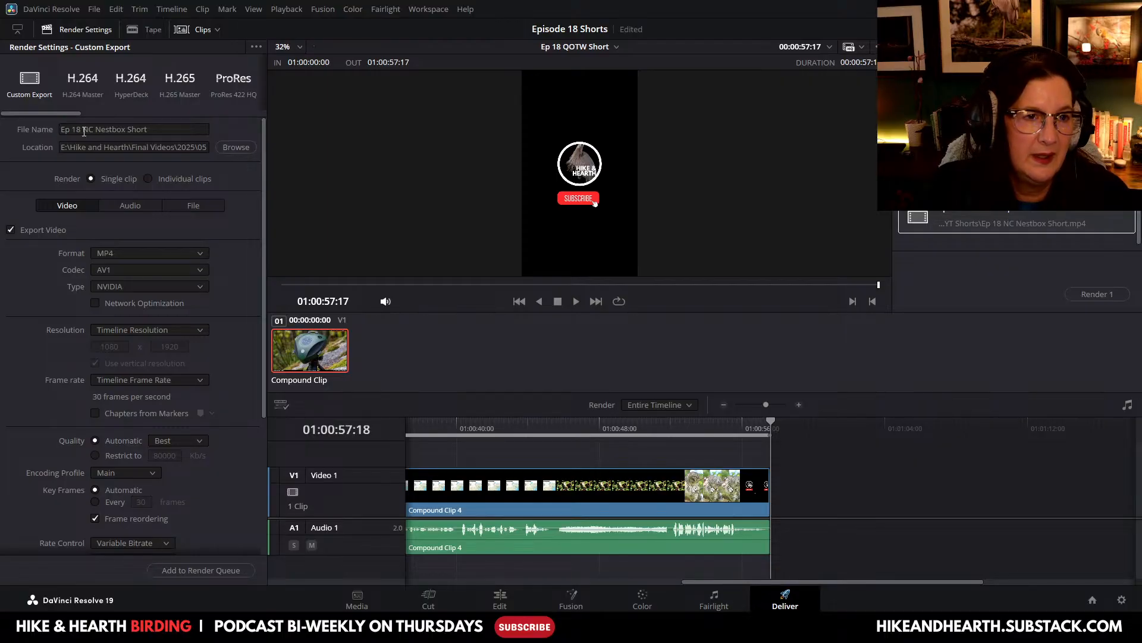
drag(84, 130, 159, 131)
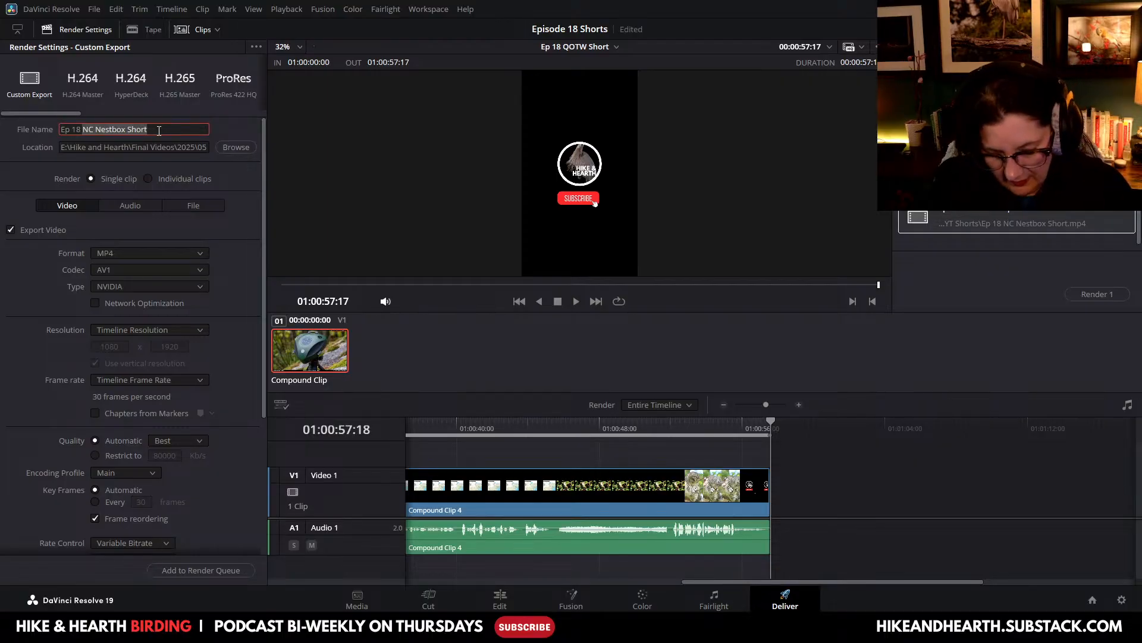
text(QOW)
key(BackSpace)
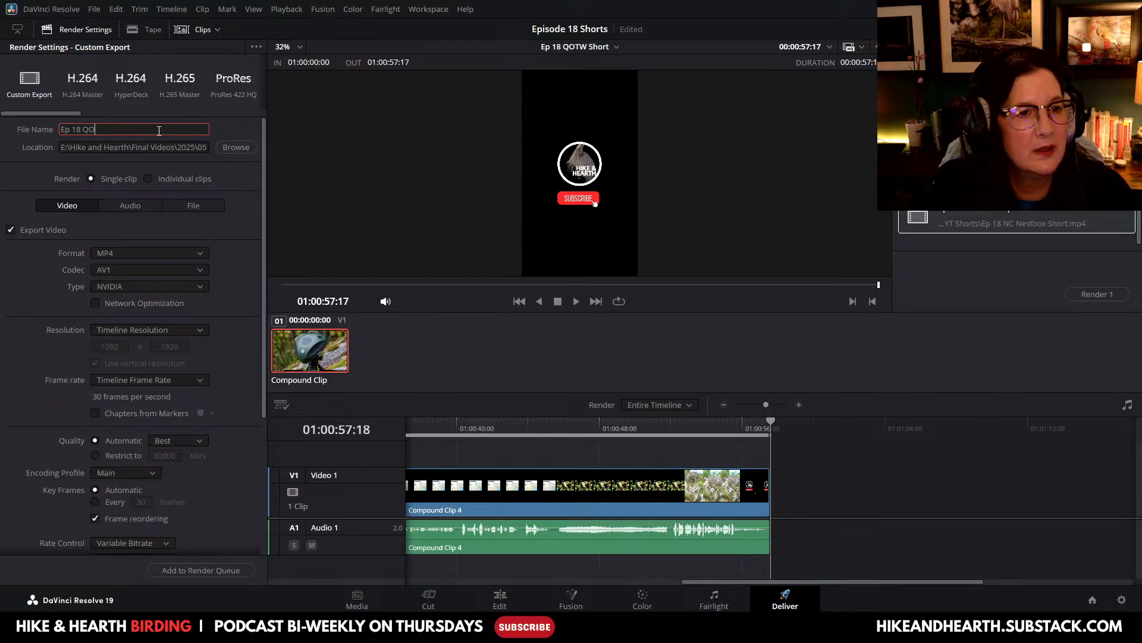
text(TW Short)
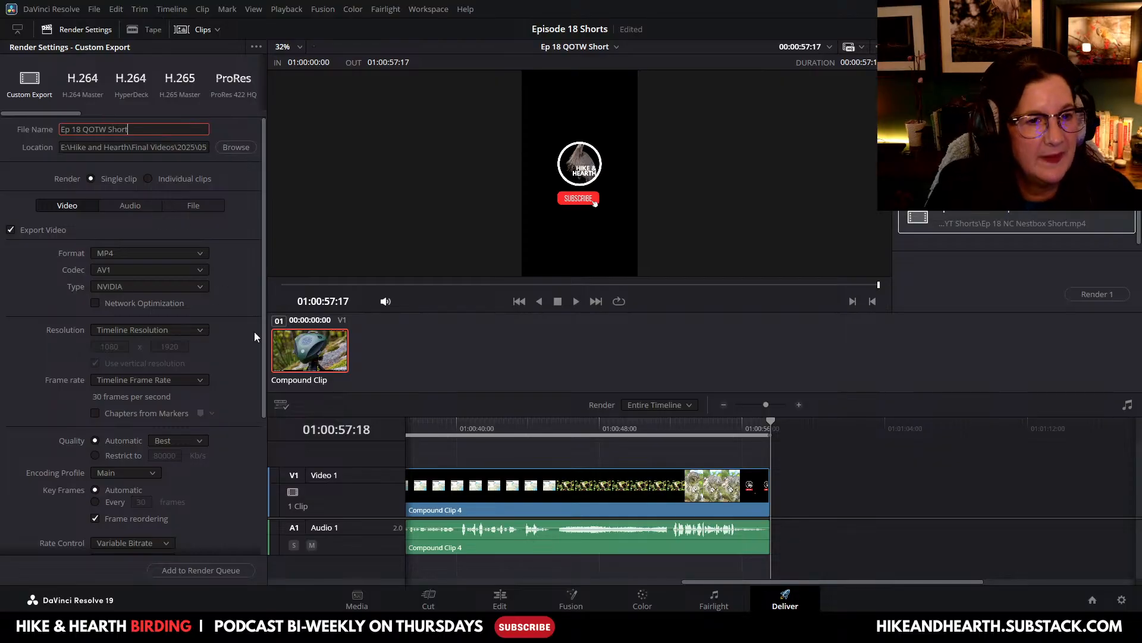
click(245, 295)
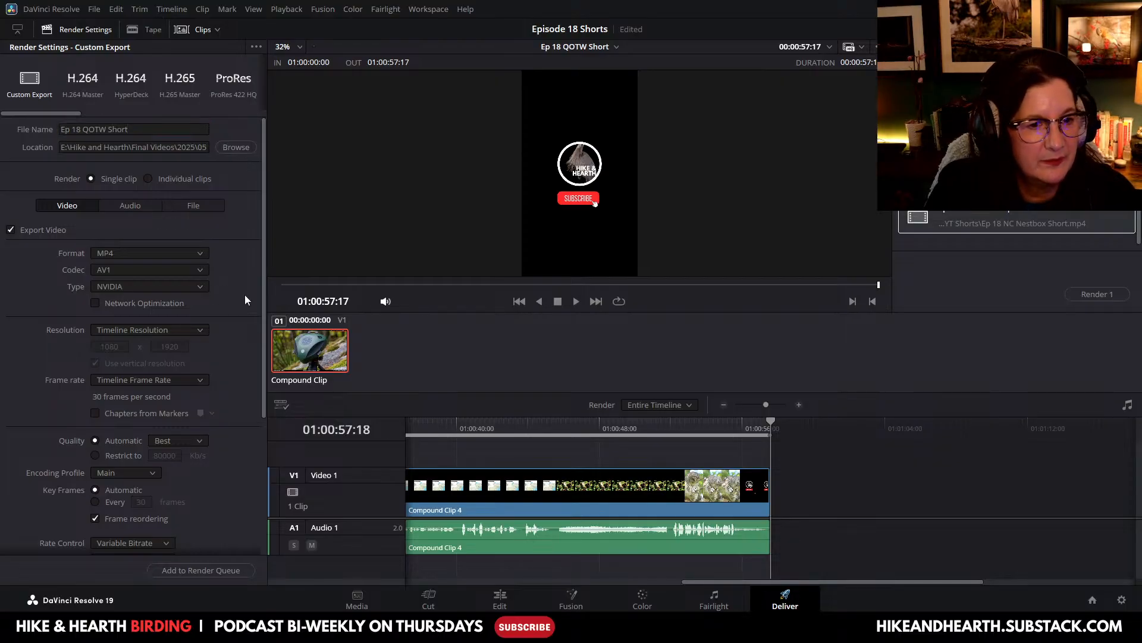
click(213, 575)
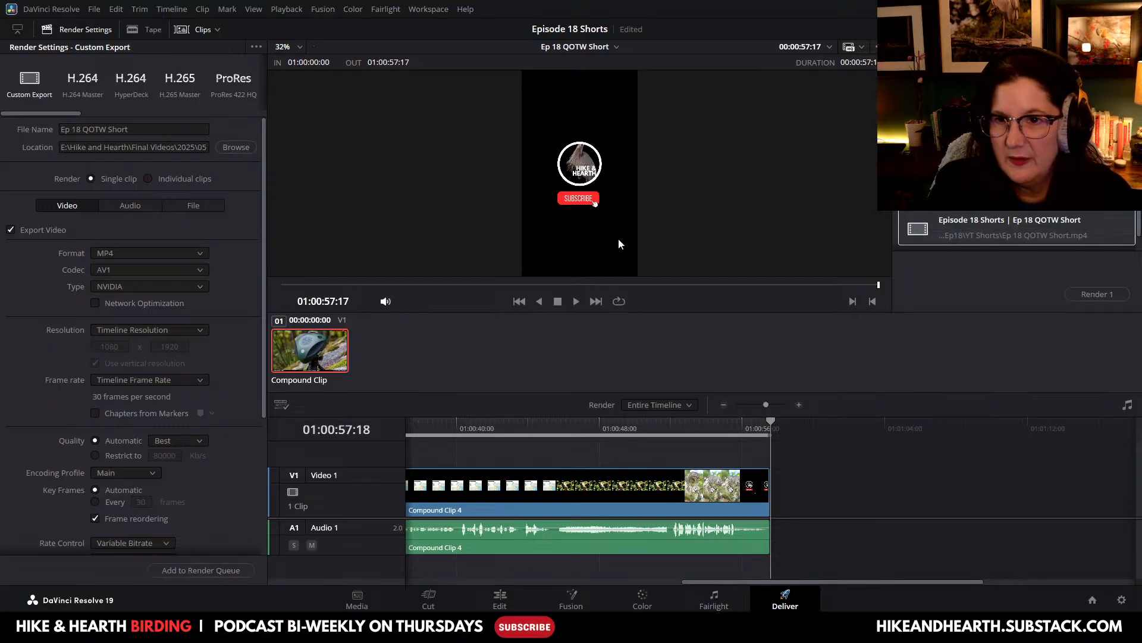
Step: Enlarge the render queue area, select all queued jobs and render them all
drag(983, 313, 988, 386)
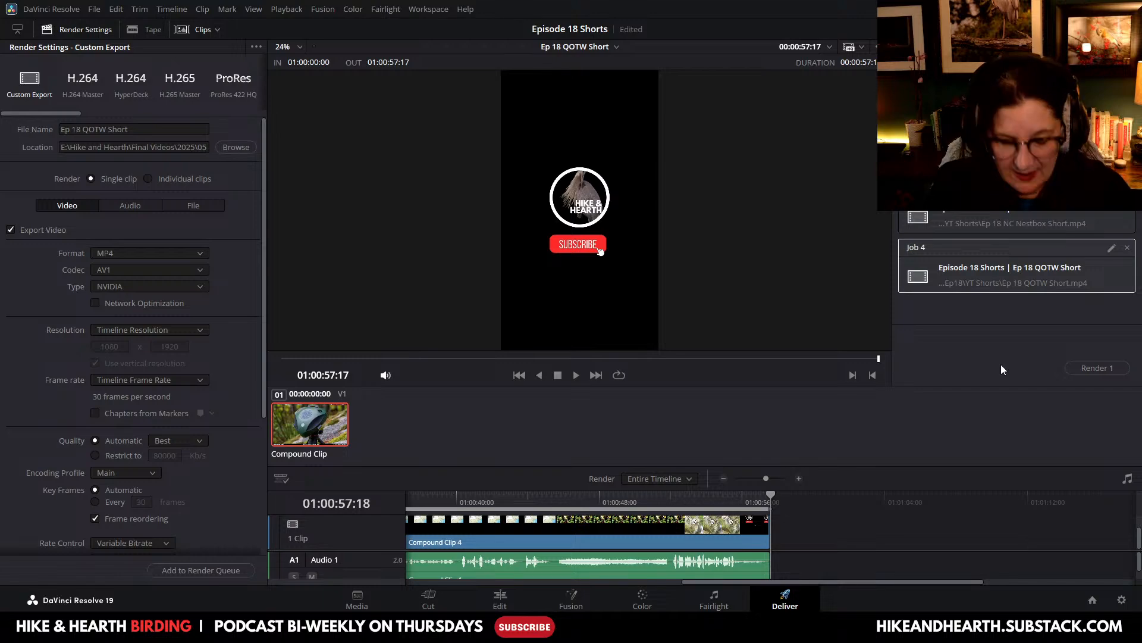
shift+click(1017, 90)
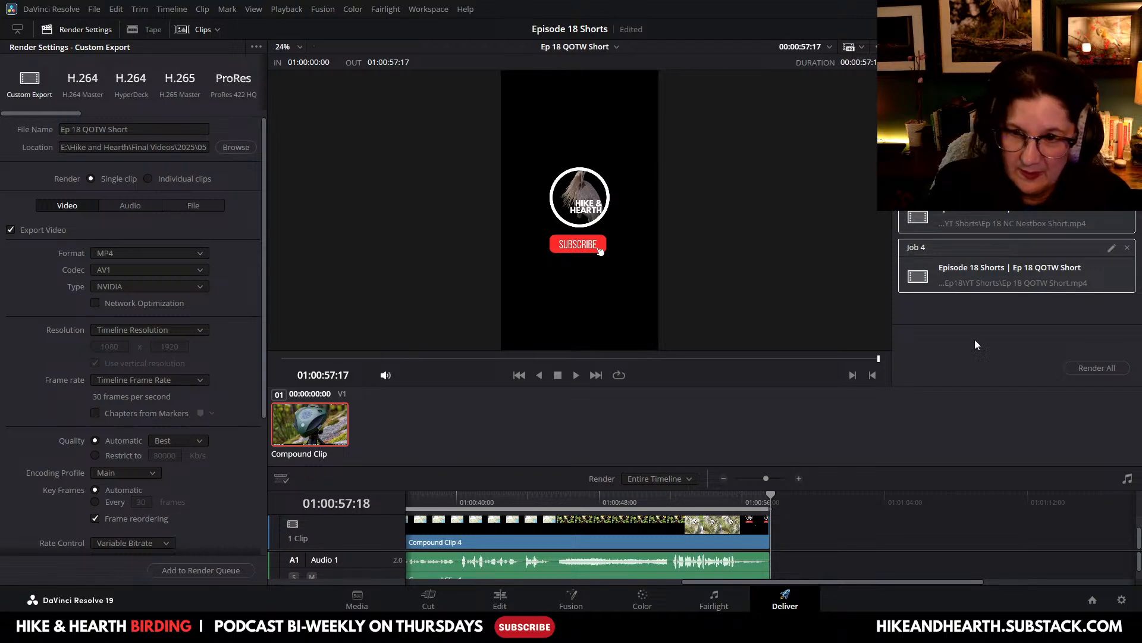
click(1102, 368)
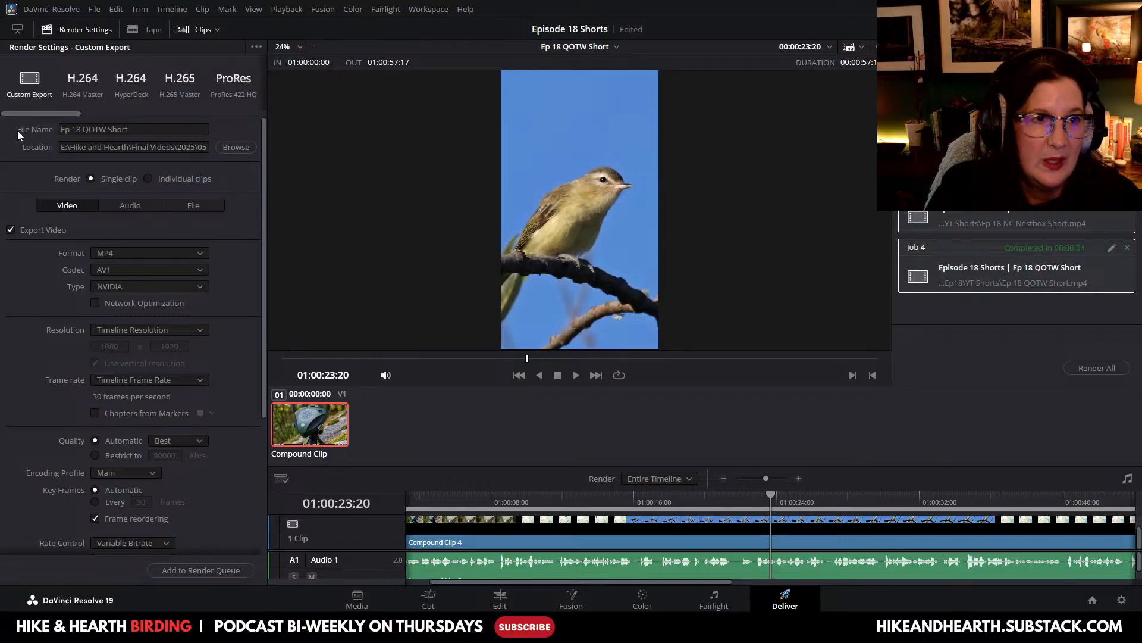
Step: Close the Episode 18 Shorts project, dismiss the project manager and leave DaVinci Resolve for the desktop
click(94, 10)
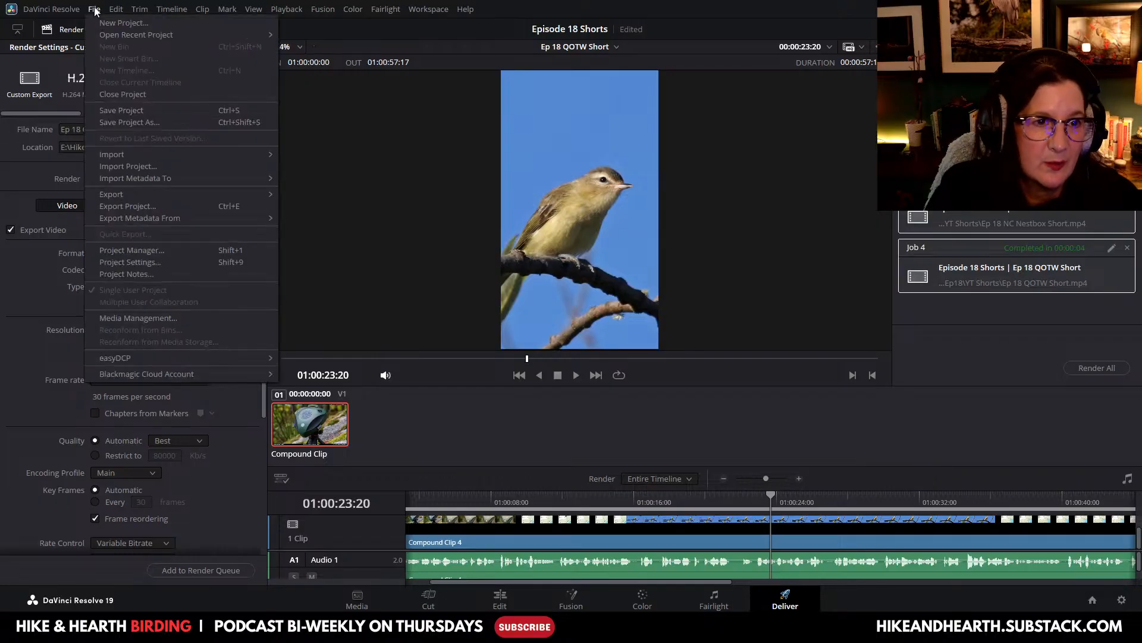
click(138, 94)
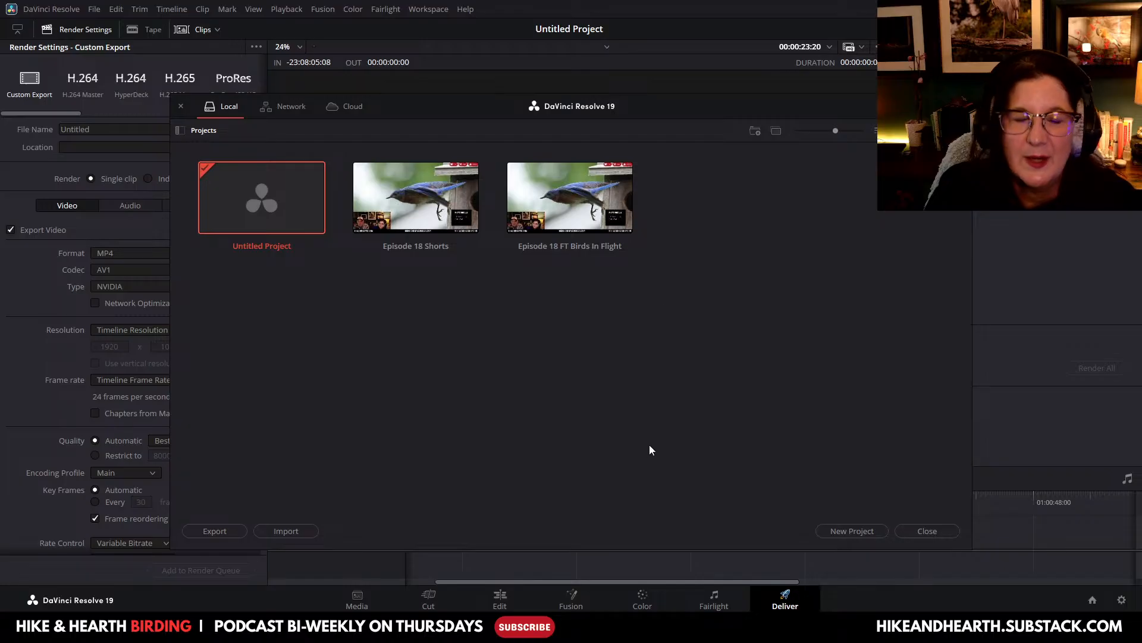
click(931, 533)
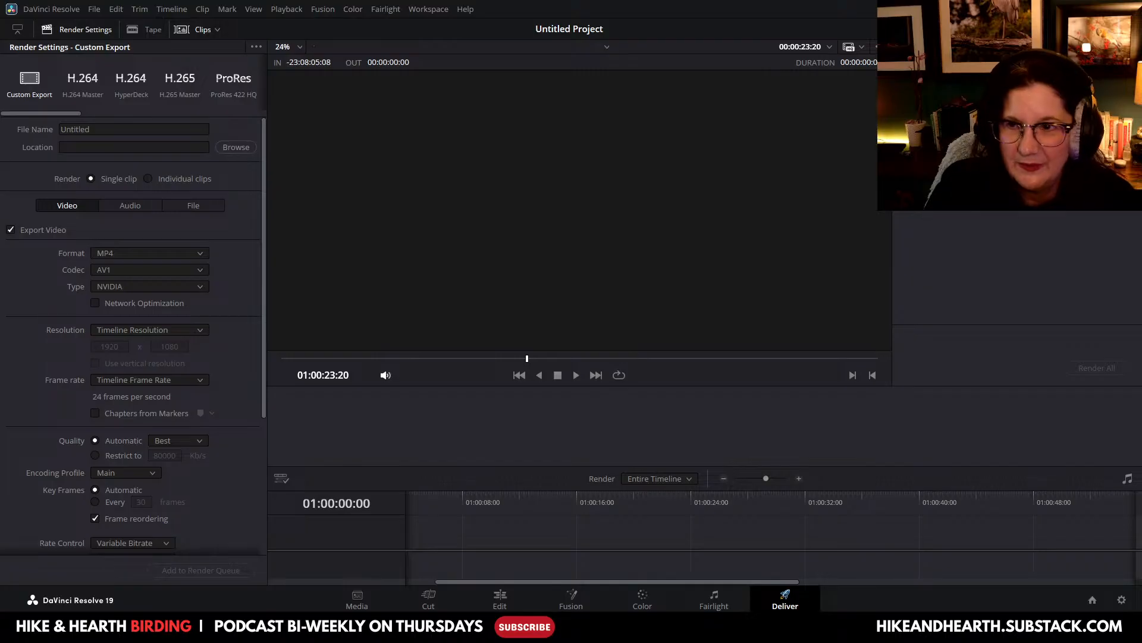
click(1073, 9)
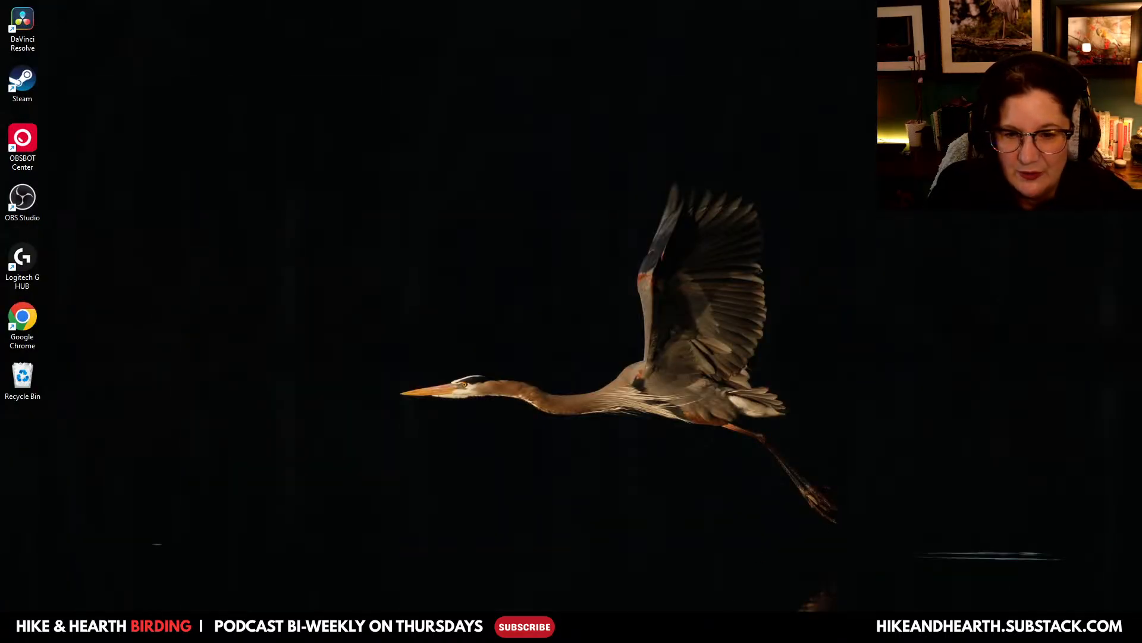
Step: Switch to YouTube Studio's audio library in Chrome, preview the track Broken Circuits and look through the filtered lo-fi tracks
mouse_move(717, 629)
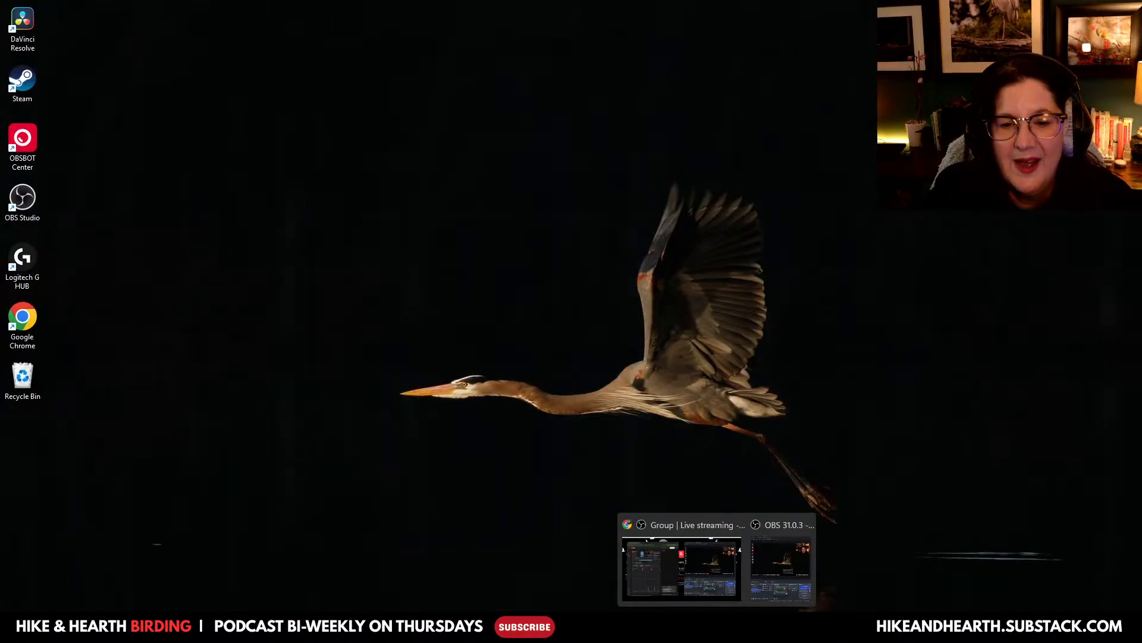
click(708, 574)
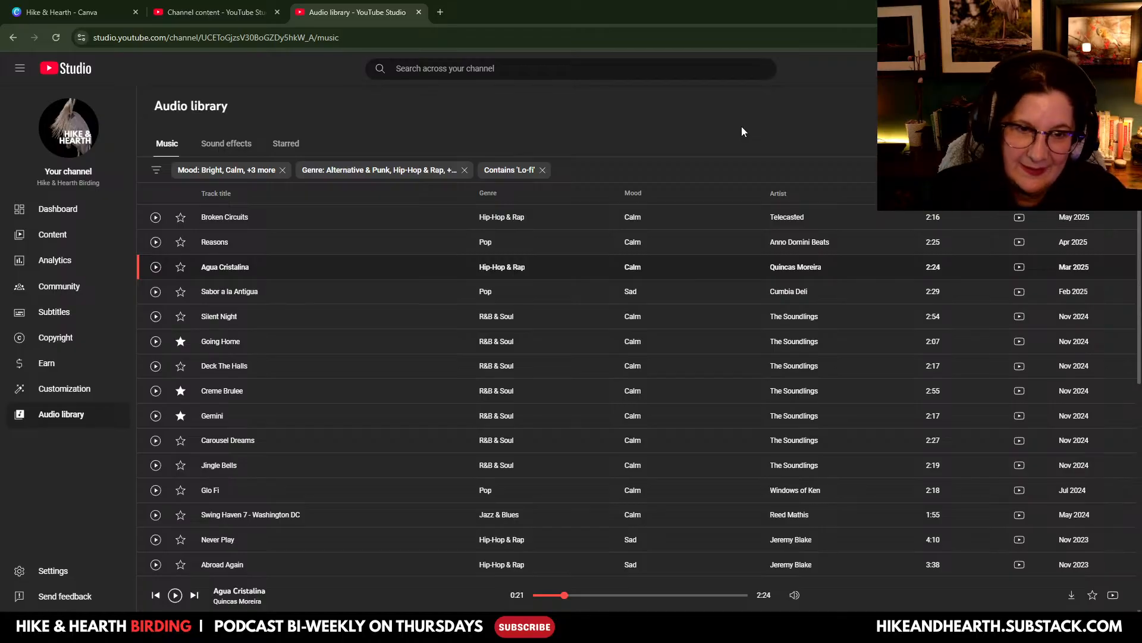
click(155, 218)
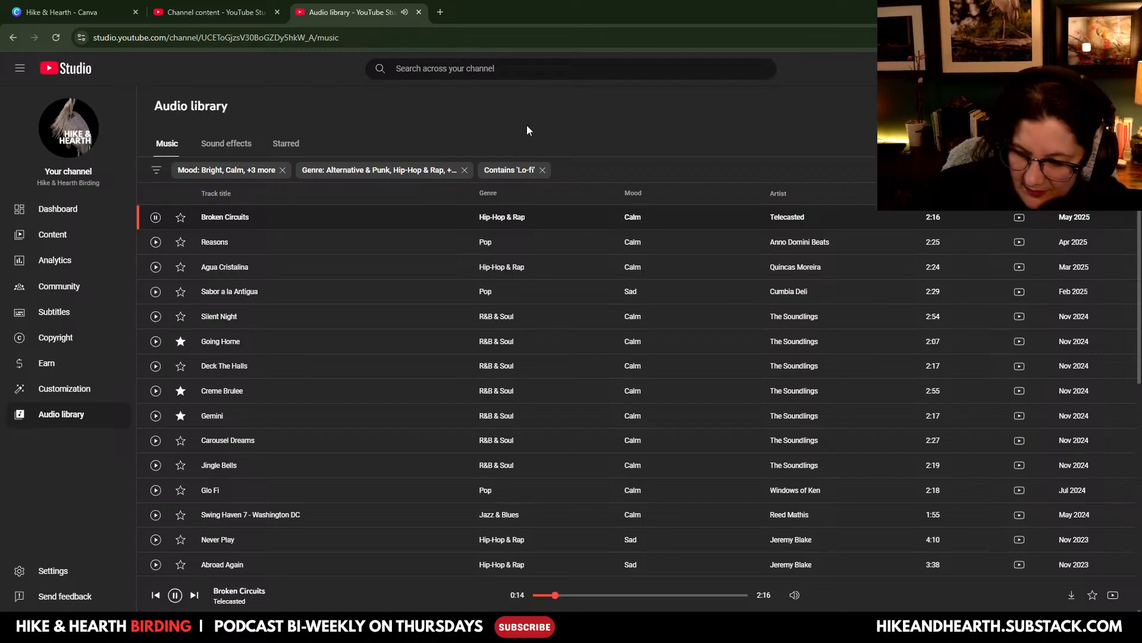
scroll(526, 130, down, 10)
scroll(527, 129, up, 8)
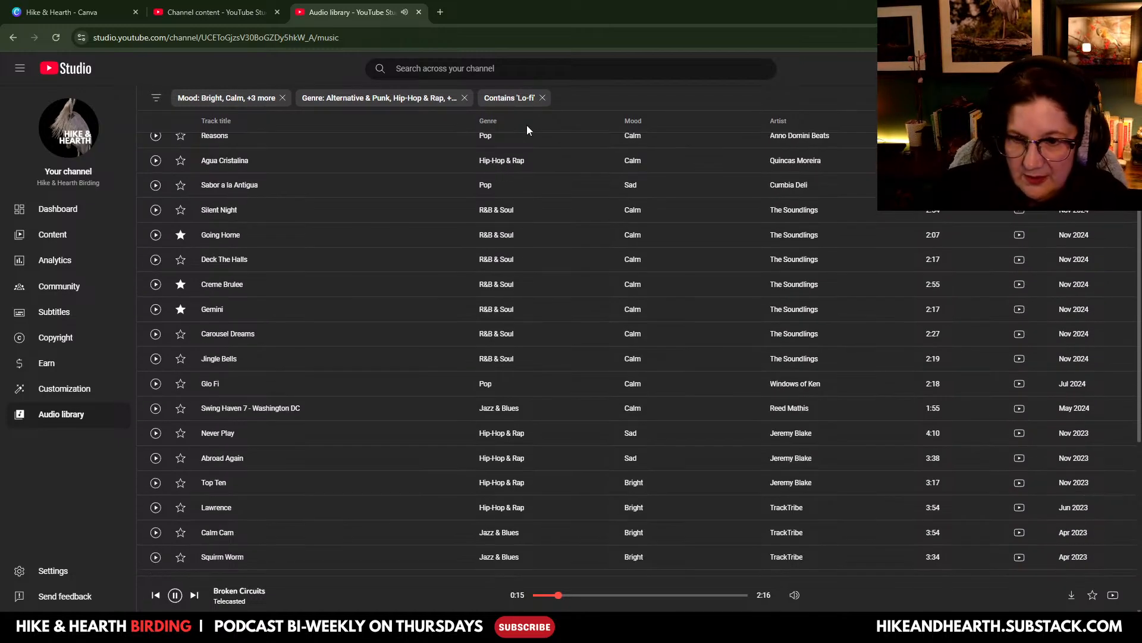
scroll(526, 125, up, 3)
scroll(527, 125, down, 8)
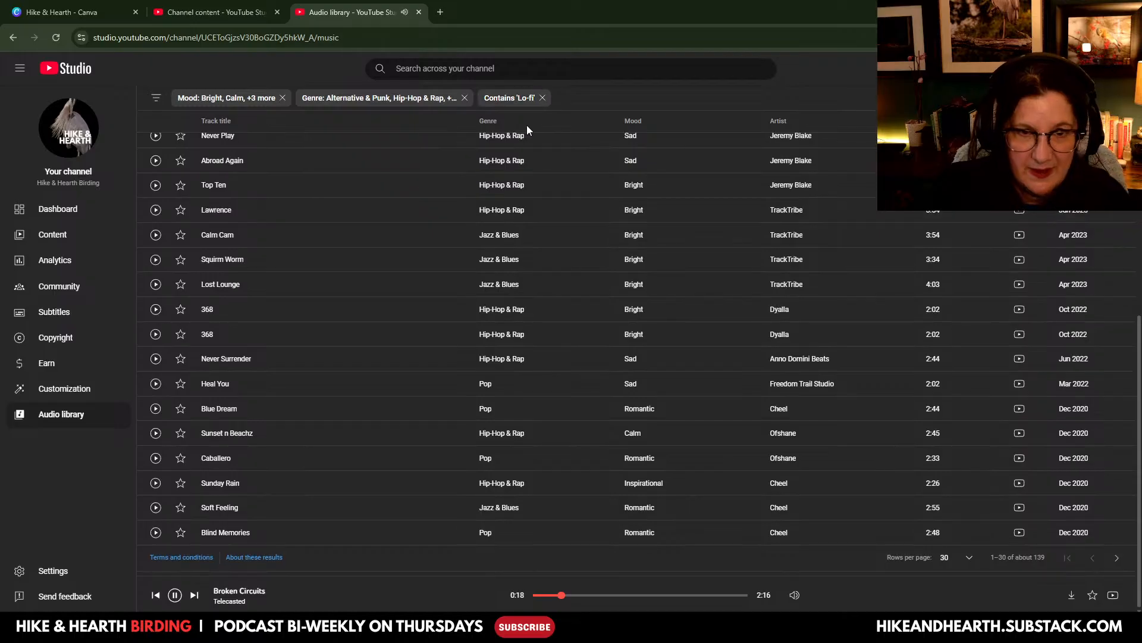
scroll(629, 121, up, 10)
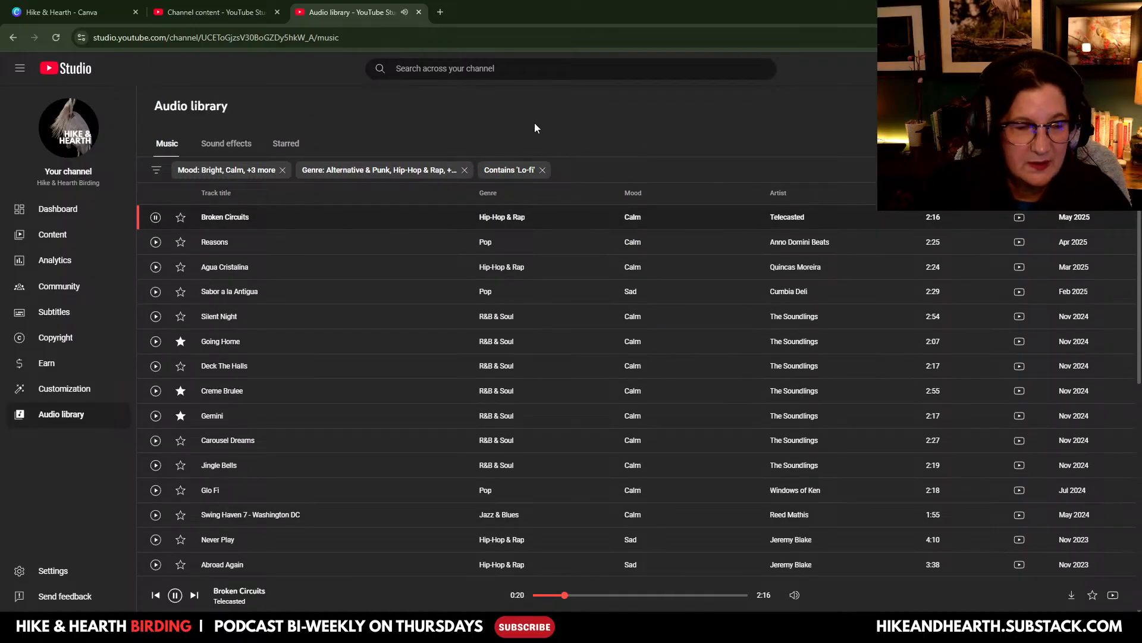
Step: Switch to Canva, look at the edge birds design in the Hike & Hearth folder and lower the computer's volume to about 47
click(98, 17)
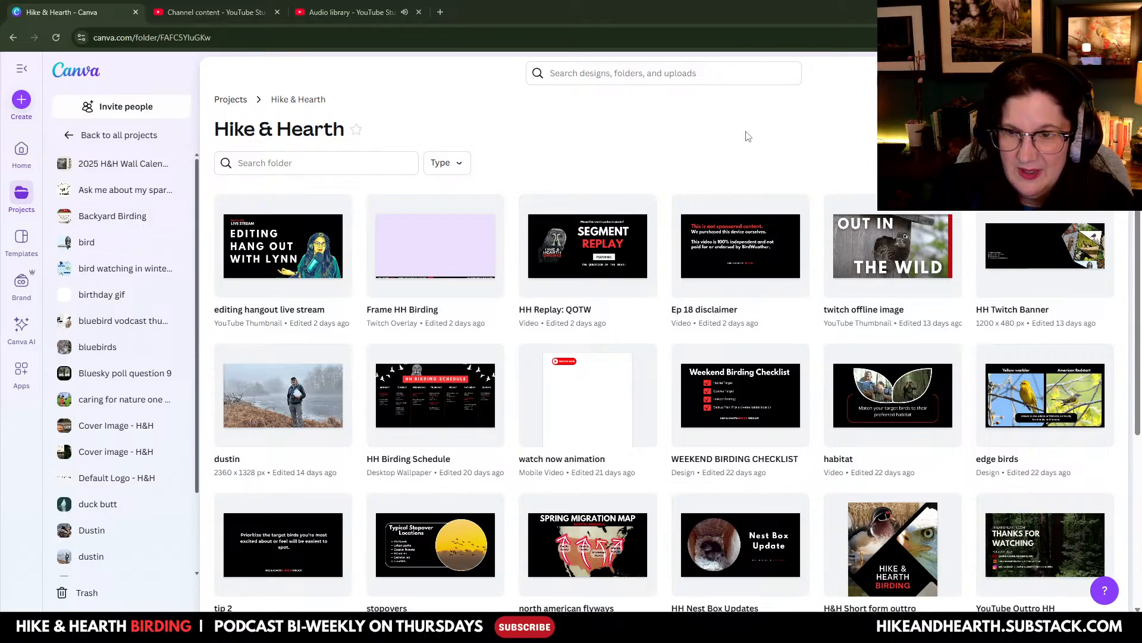
click(1050, 397)
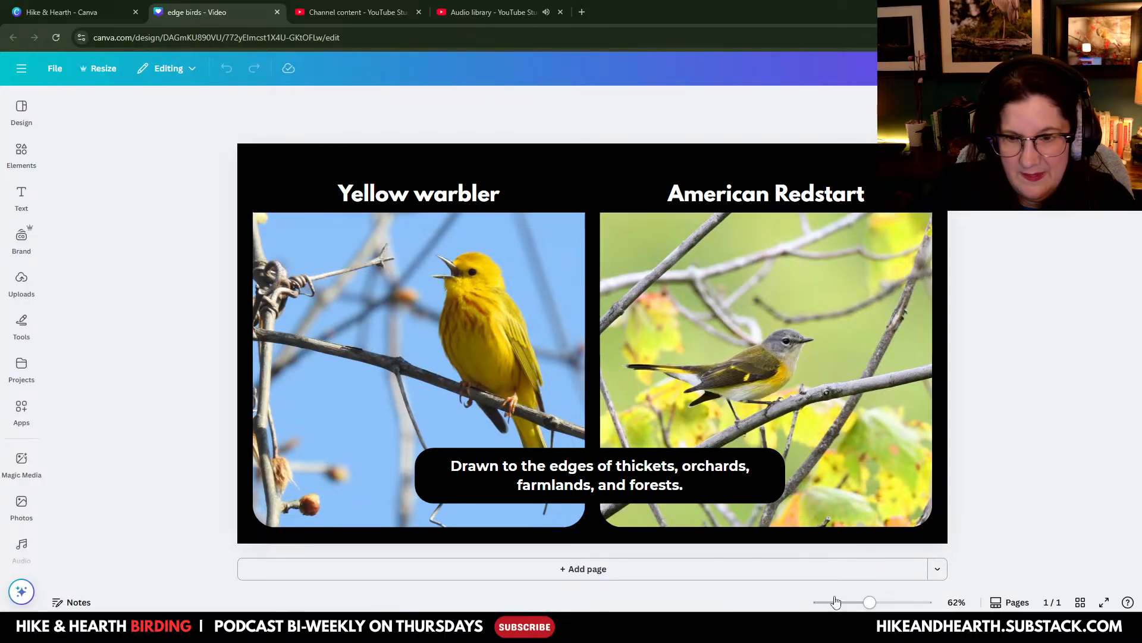
key(super+a)
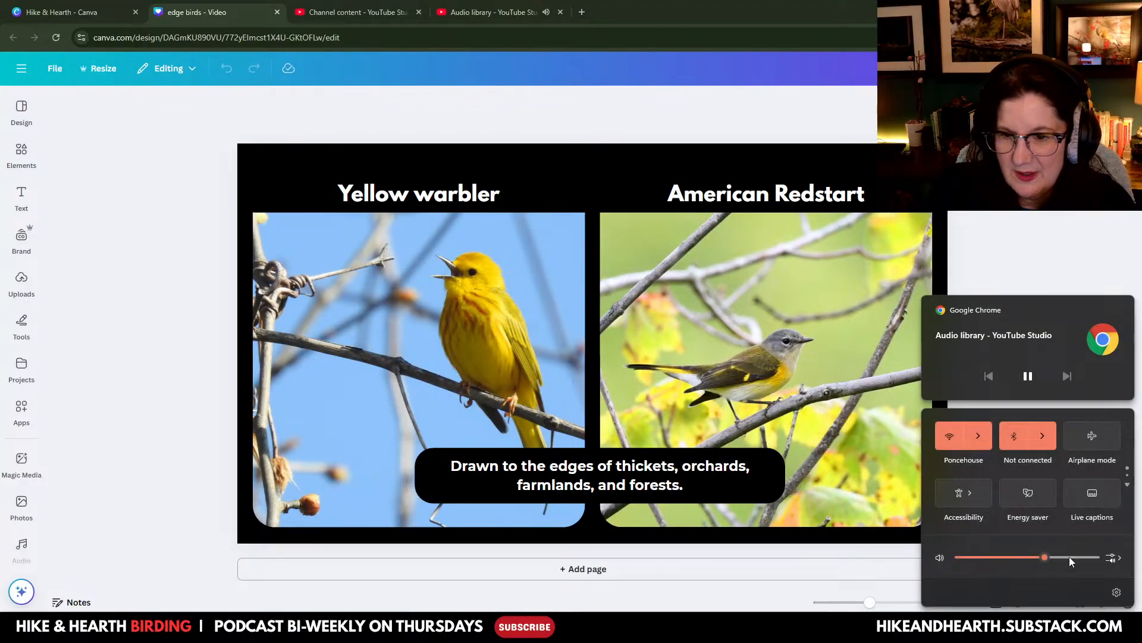
drag(1044, 557, 1030, 559)
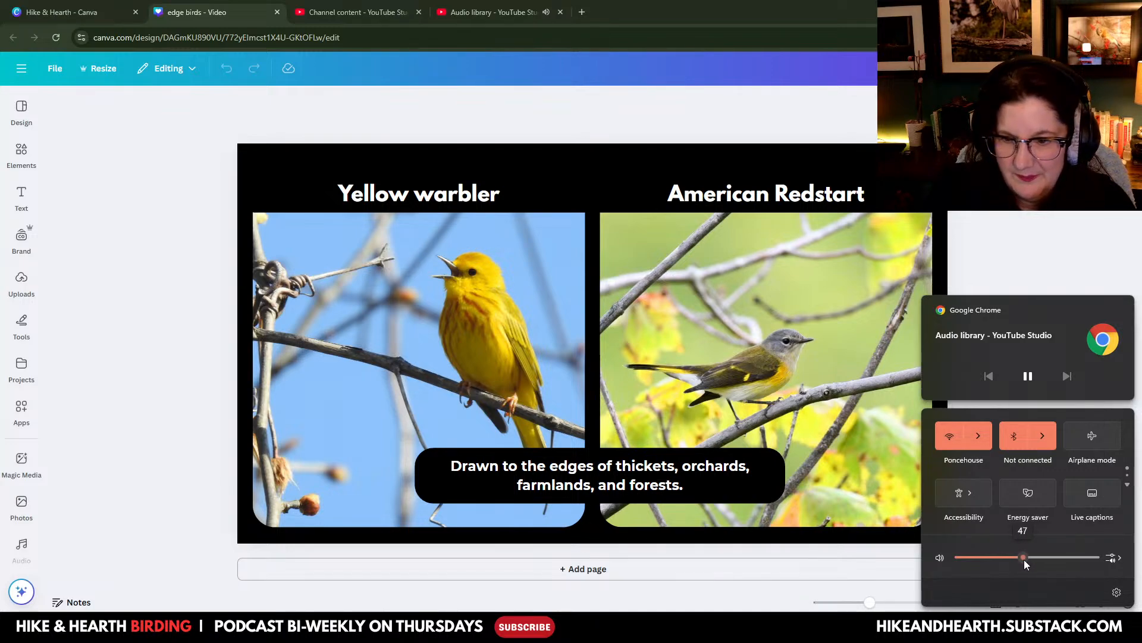
key(Escape)
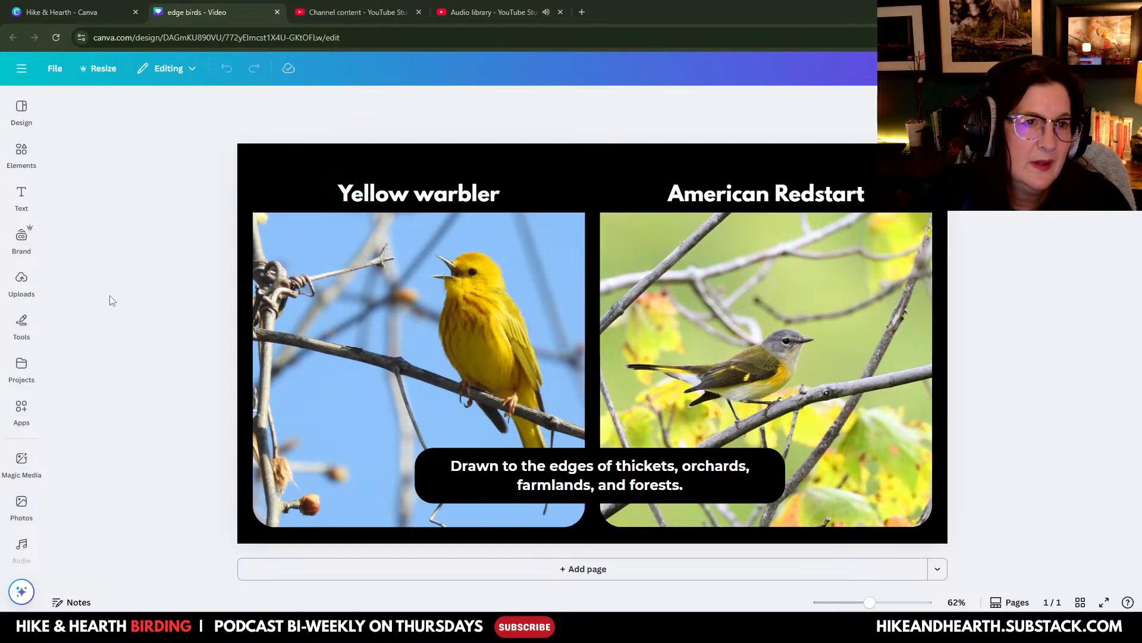
click(277, 12)
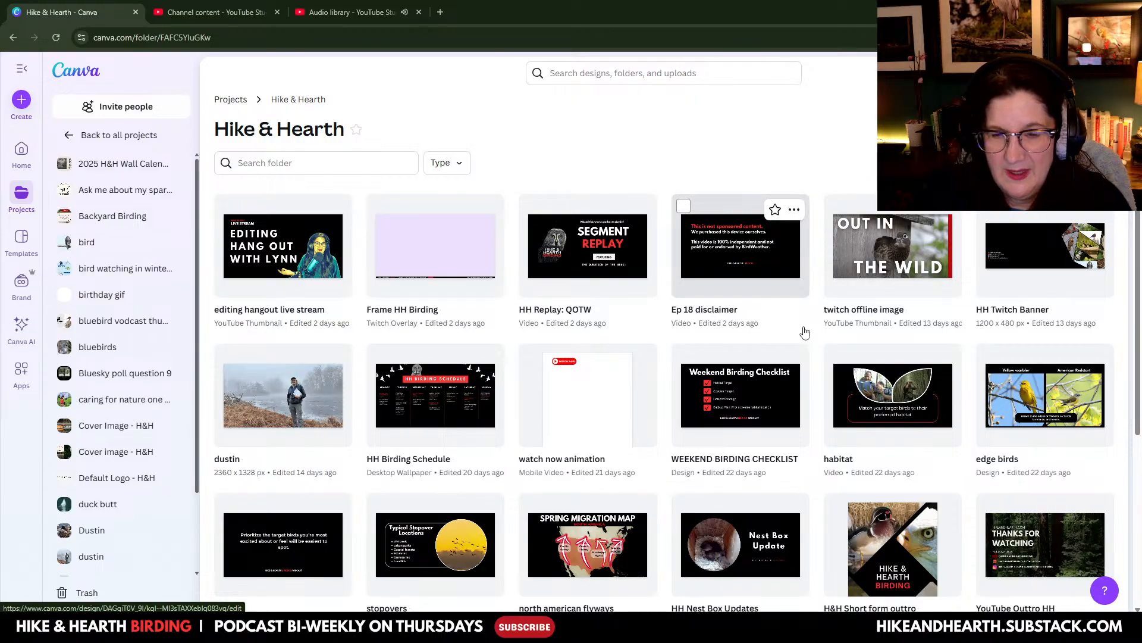
Step: Open the twitch offline image design, make a copy of it and close the original
click(857, 268)
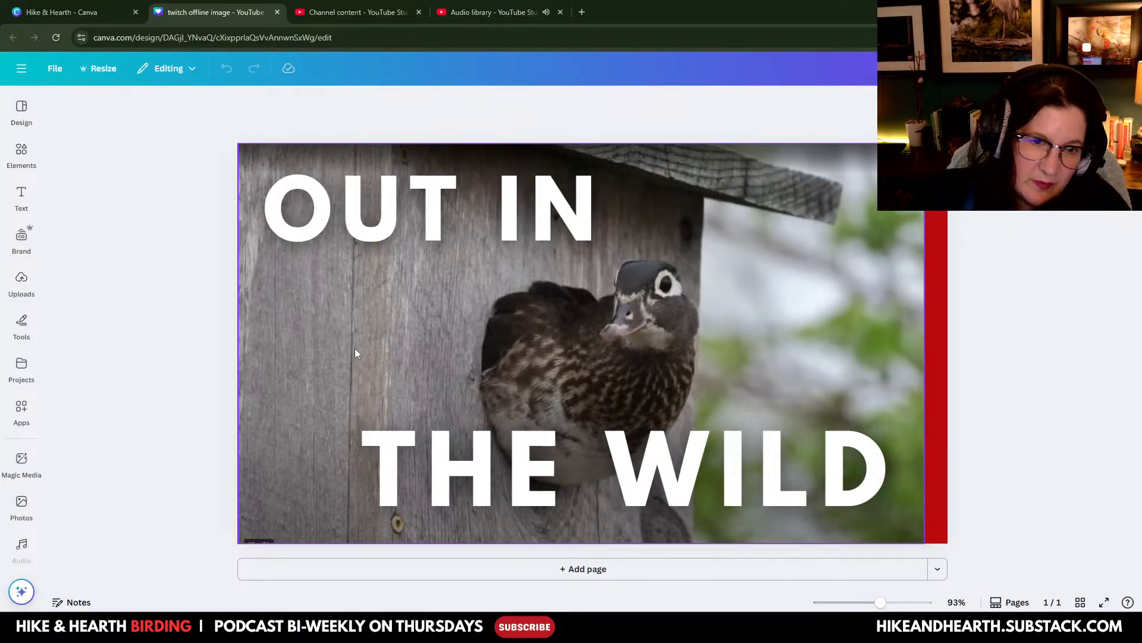
click(487, 358)
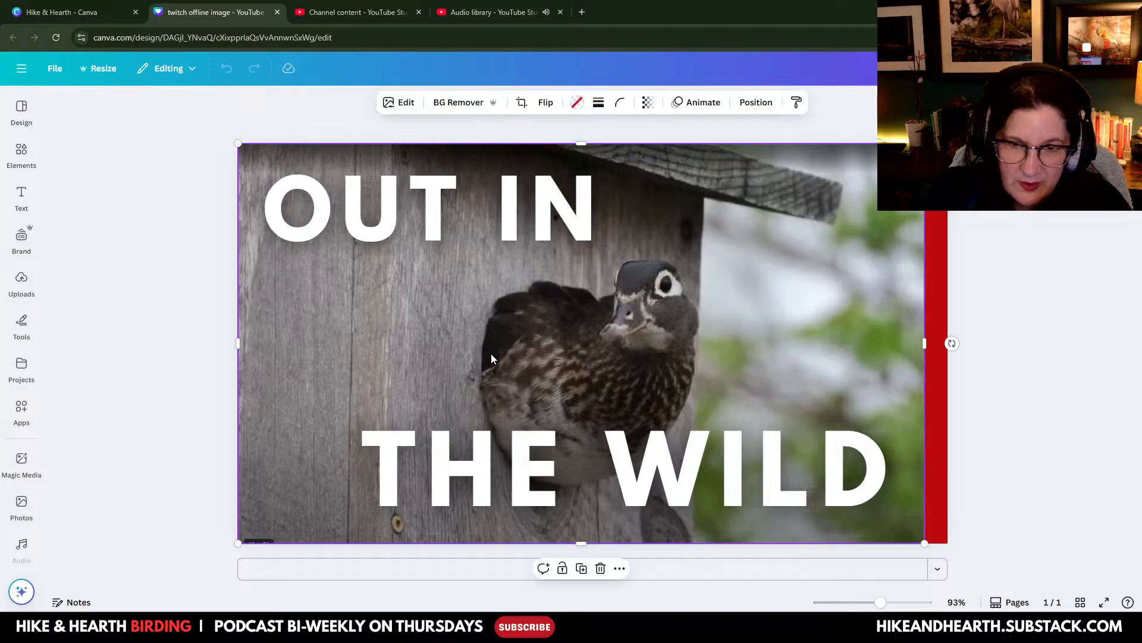
click(53, 69)
click(112, 325)
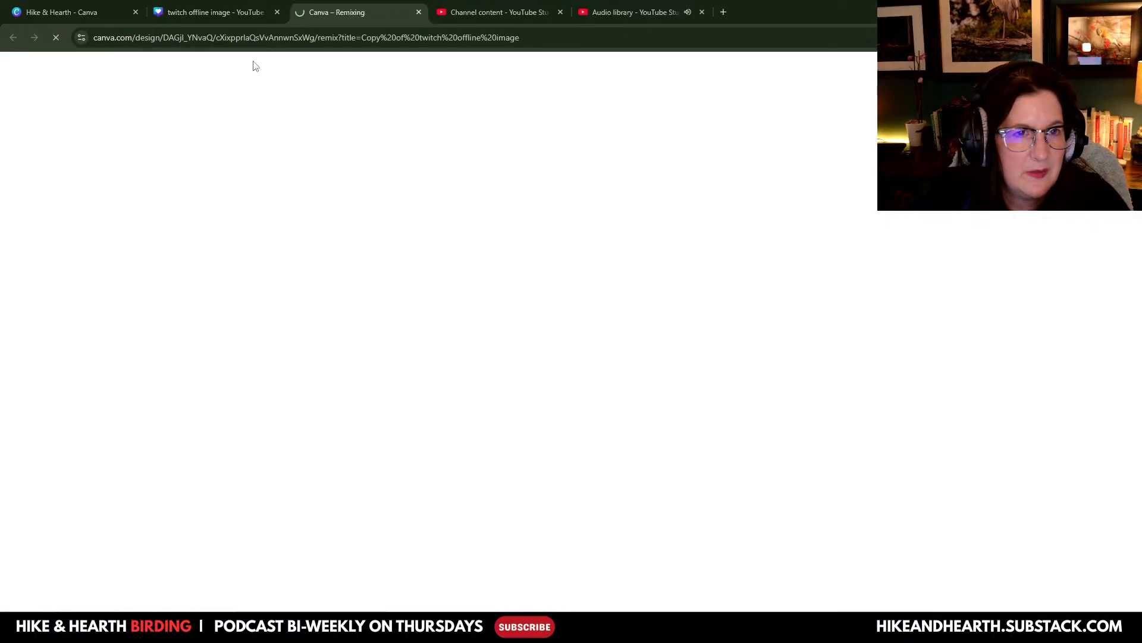
click(277, 12)
Step: Detach the wood duck photo from its frame in the copied design and delete the photo
click(477, 369)
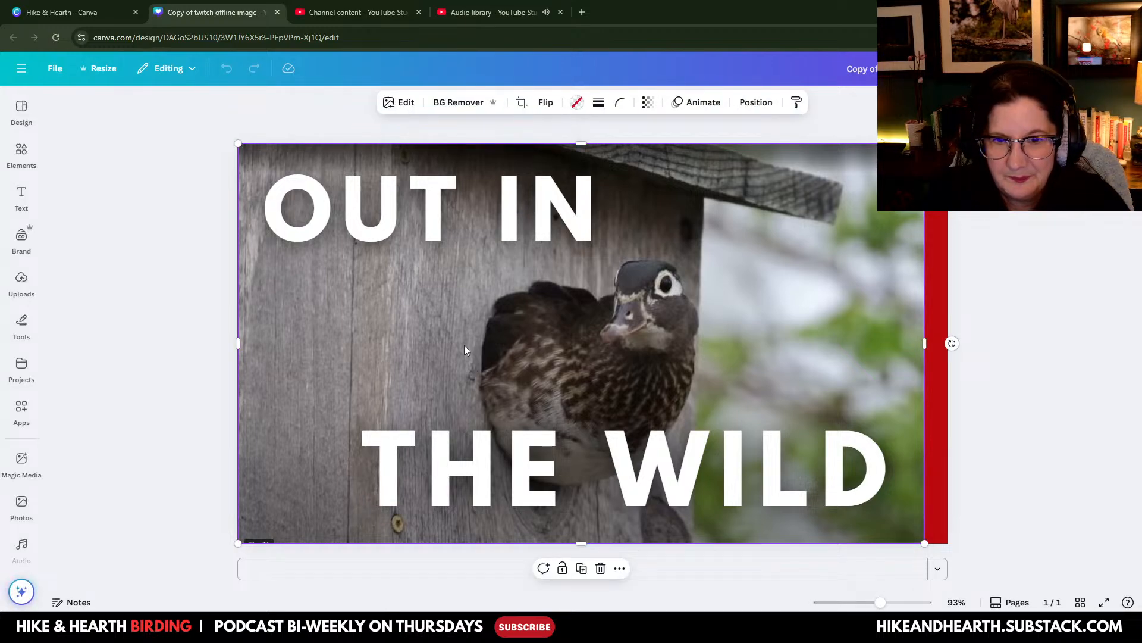
right_click(464, 345)
click(514, 545)
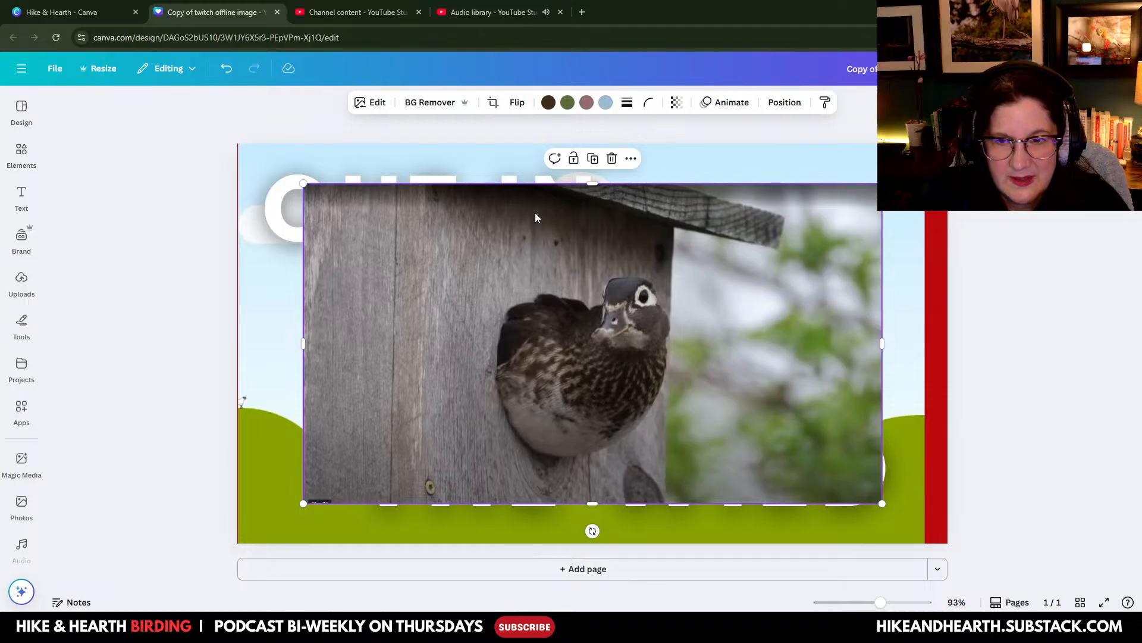
click(611, 158)
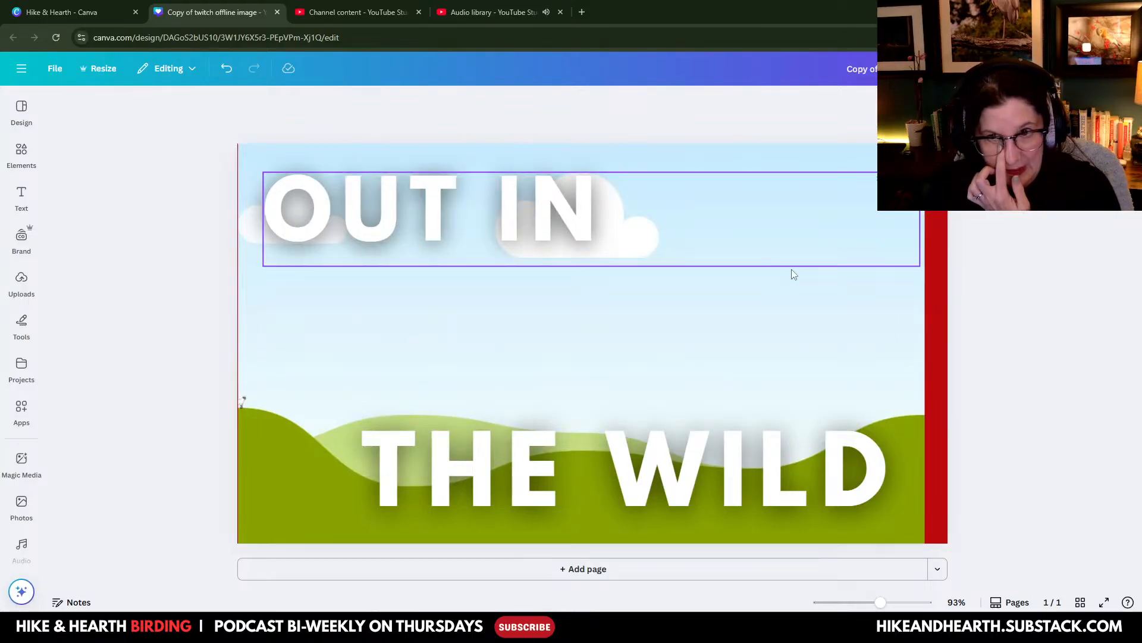
Step: Delete the empty sky-and-hills frame behind the OUT IN THE WILD text
click(791, 316)
mouse_move(791, 316)
mouse_down()
mouse_move(712, 400)
mouse_move(755, 370)
mouse_move(818, 291)
mouse_move(795, 309)
mouse_up()
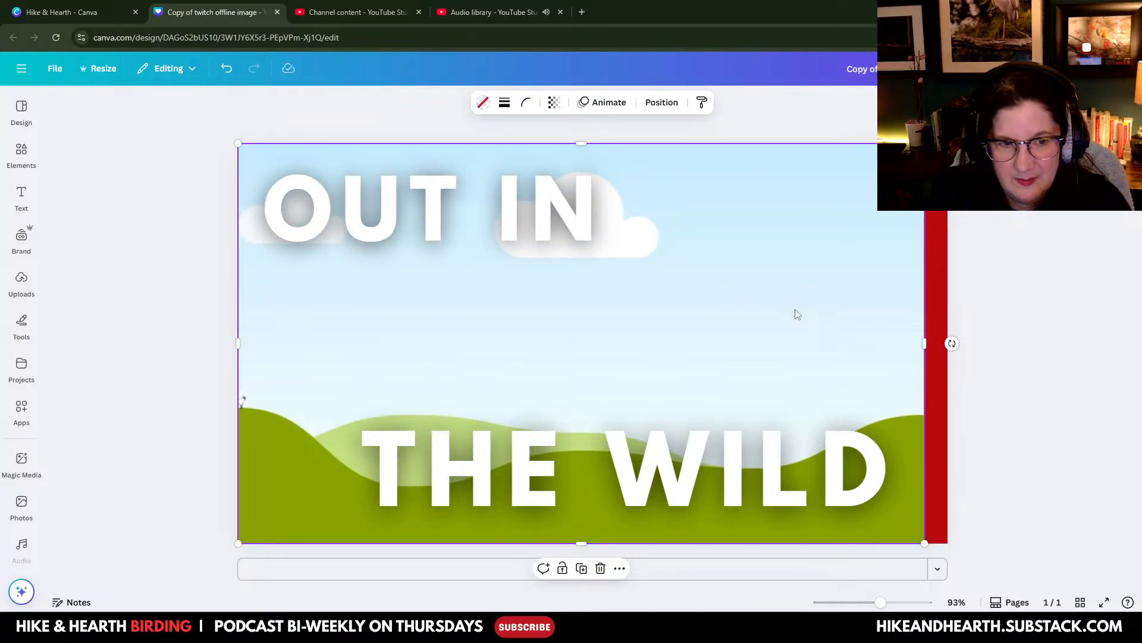
right_click(796, 310)
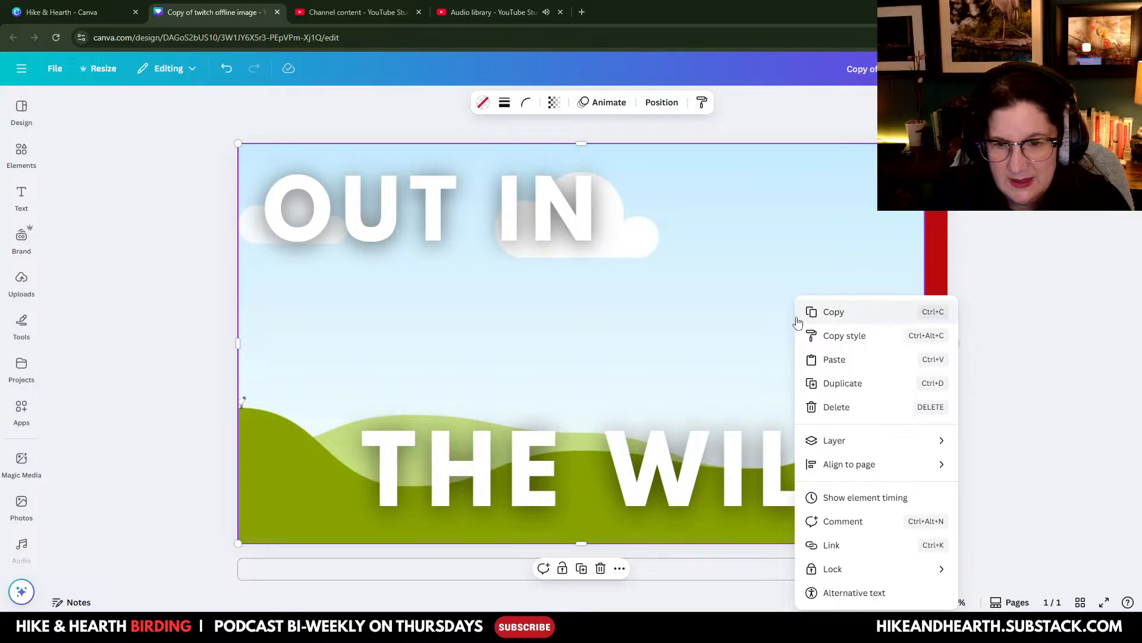
click(853, 416)
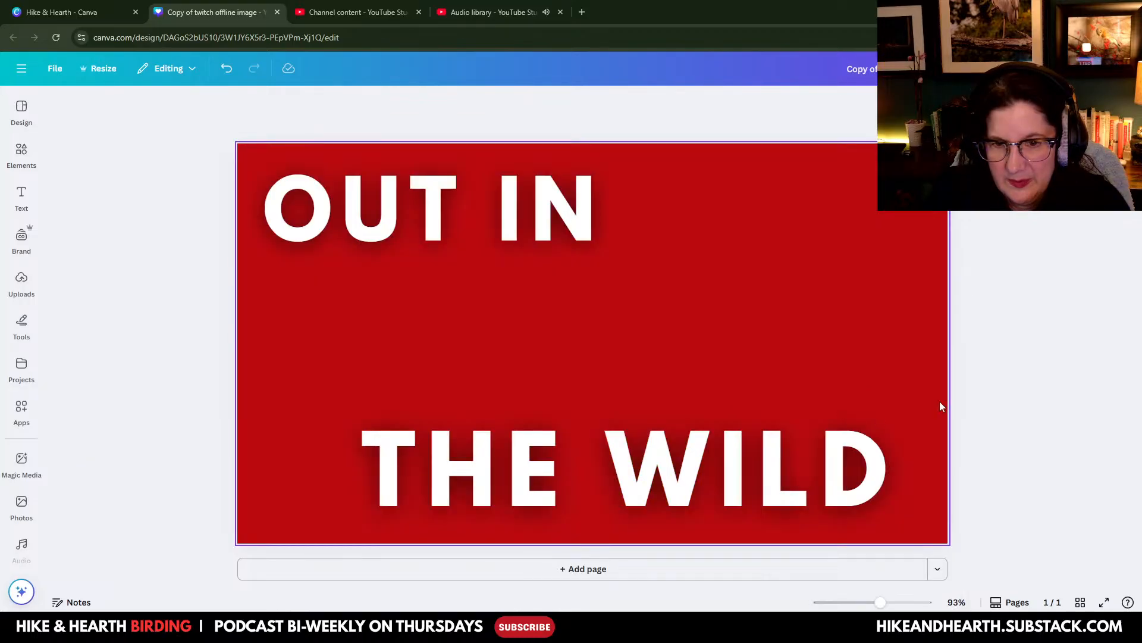
Step: Change the page background color to black
click(708, 328)
click(534, 106)
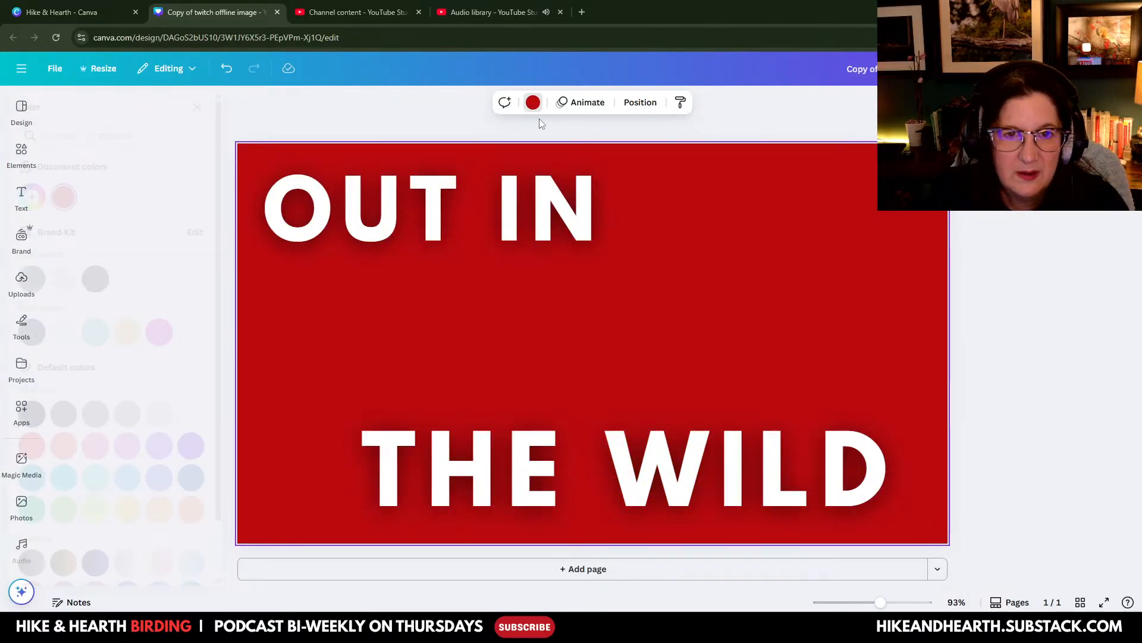
click(62, 414)
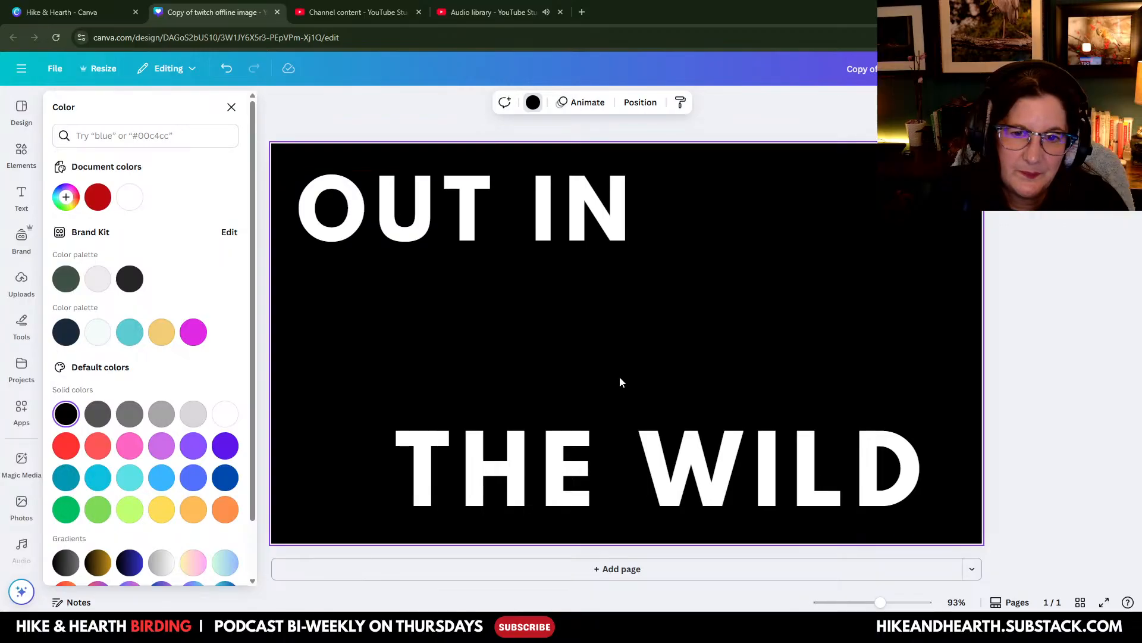
click(232, 107)
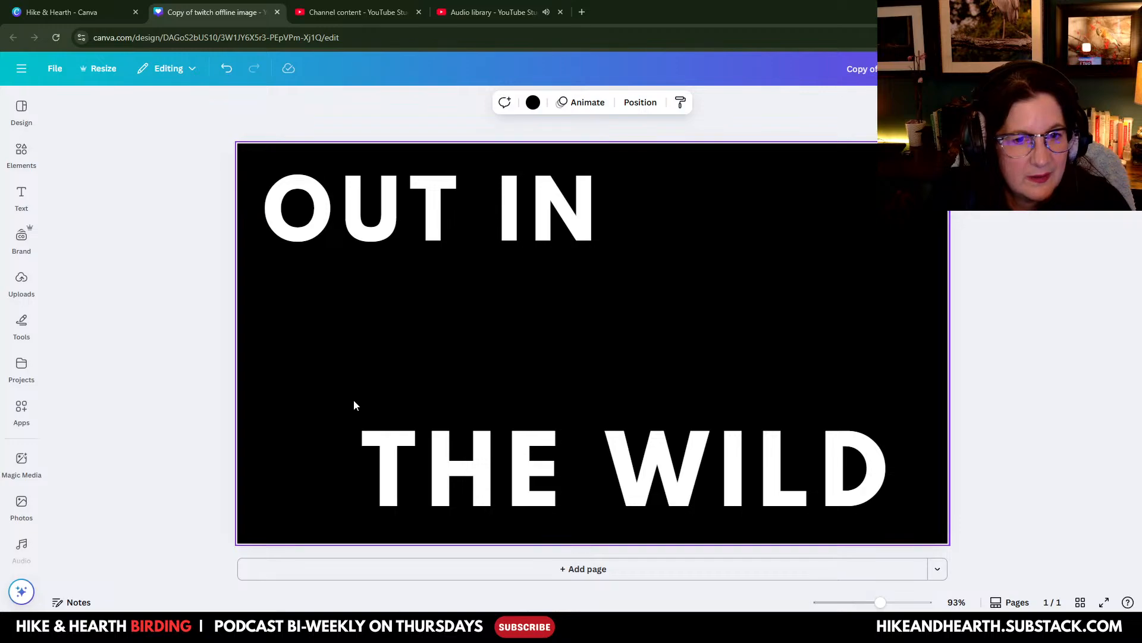
Step: Add a square shape to the page and fill it with bright red
click(22, 153)
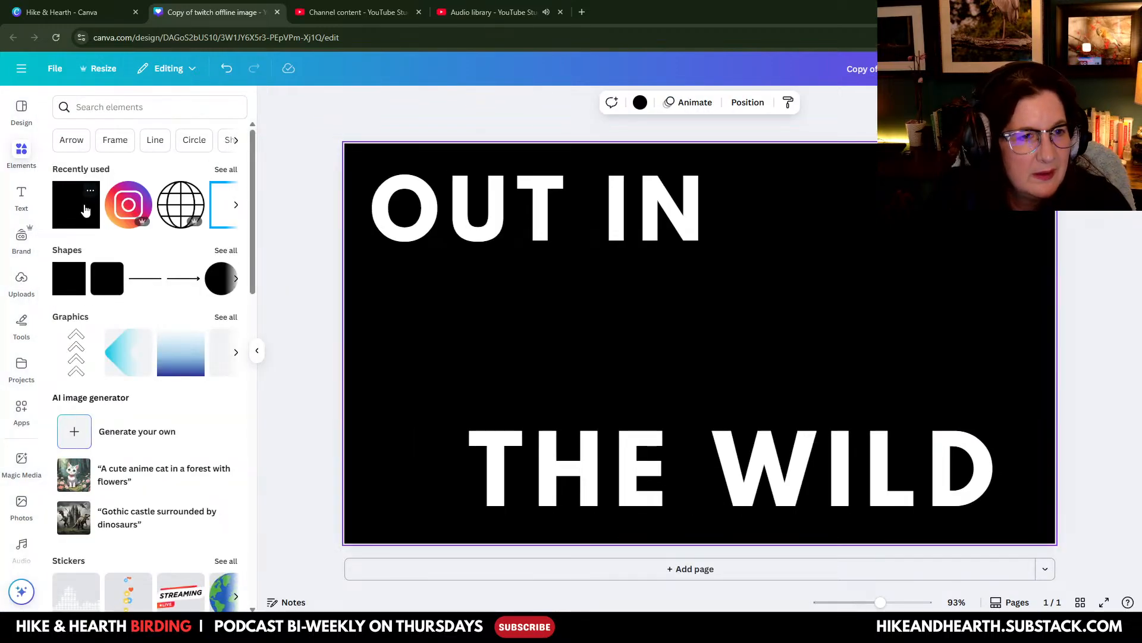
click(84, 209)
click(428, 104)
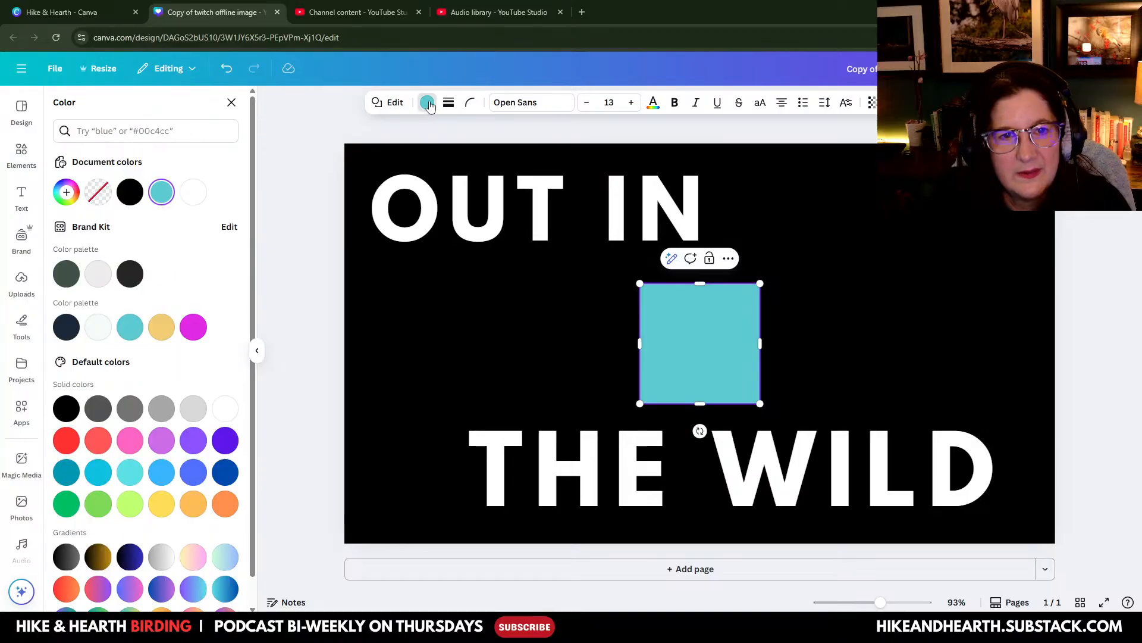
click(66, 440)
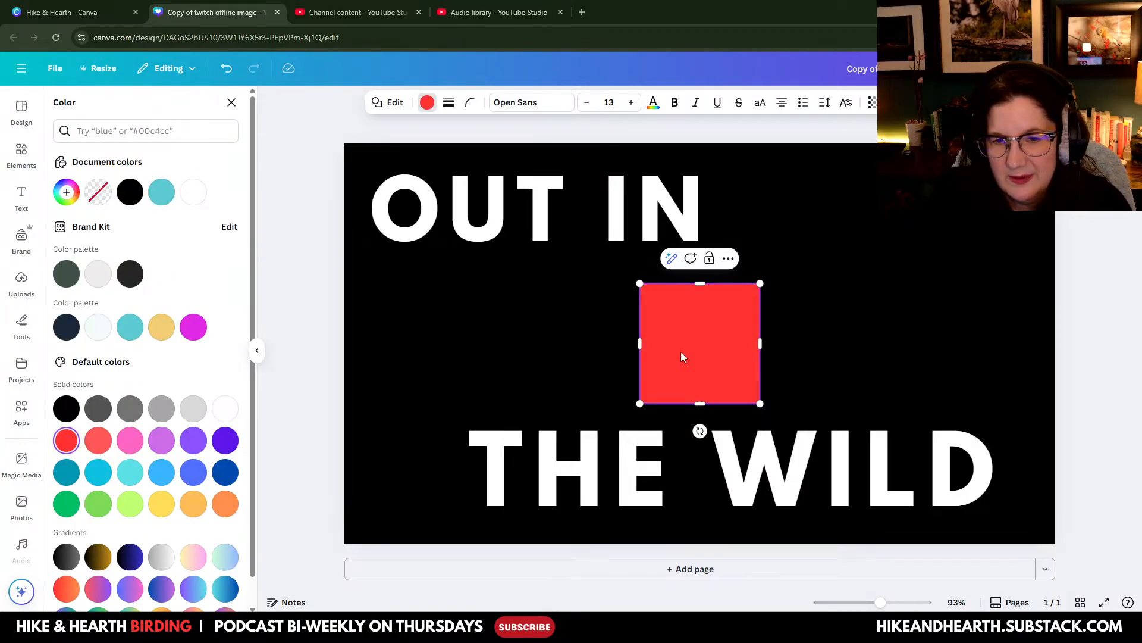
Step: Reshape the red square into a narrow strip covering the full height of the page's right edge
drag(640, 343, 1063, 179)
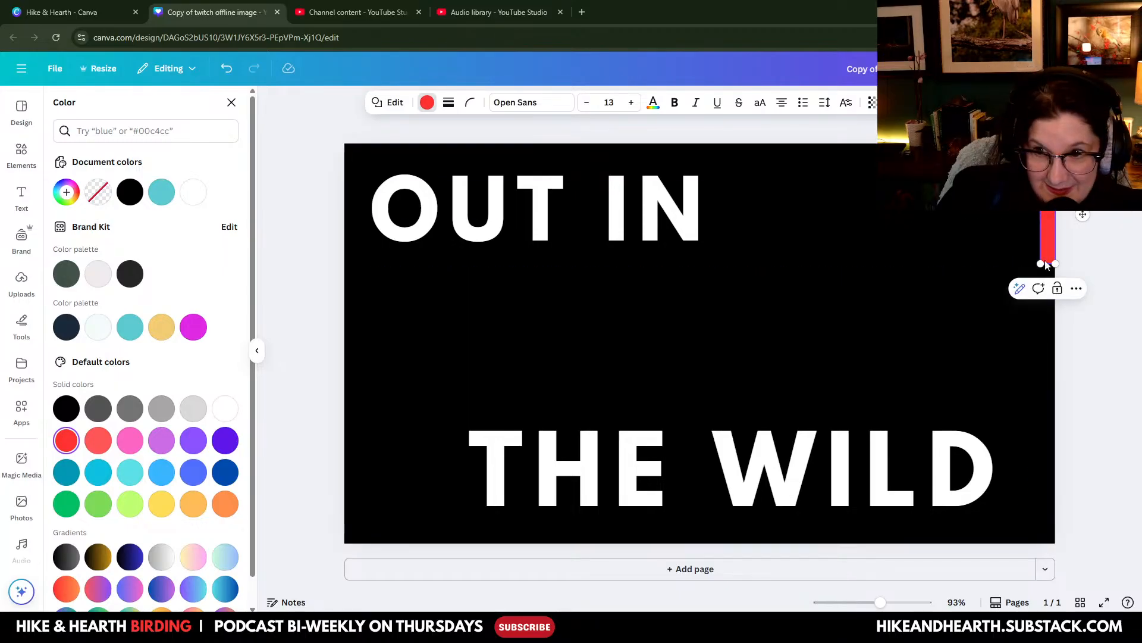
drag(1040, 263, 1045, 547)
drag(1040, 344, 1038, 344)
click(1035, 384)
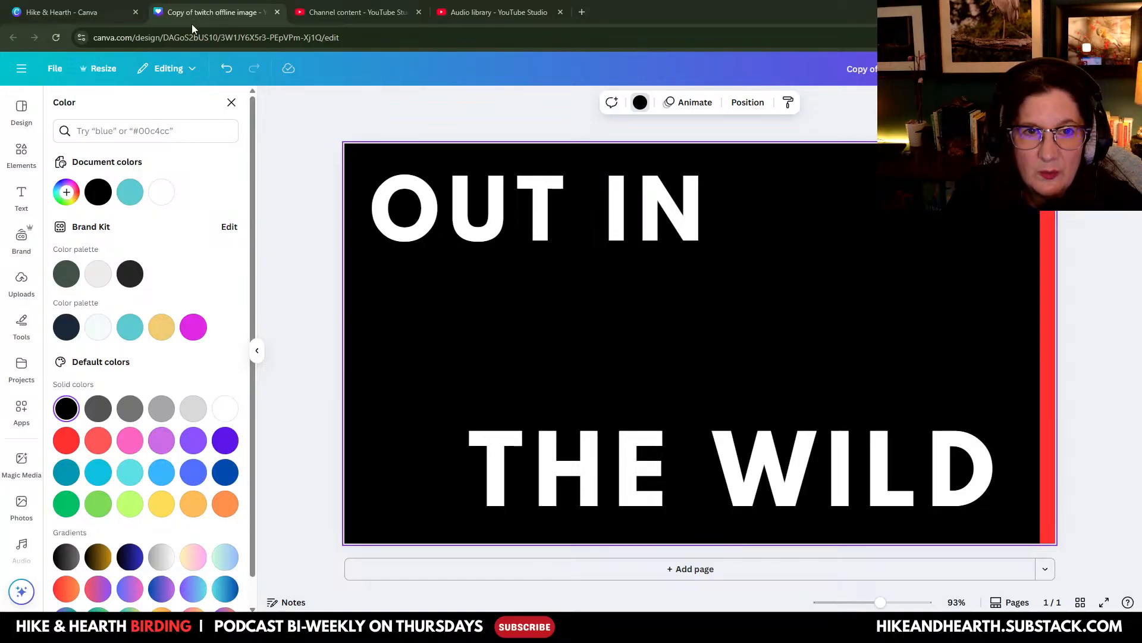
Step: Check the track playing in YouTube Studio's audio library, then return to the copied Canva design
click(469, 13)
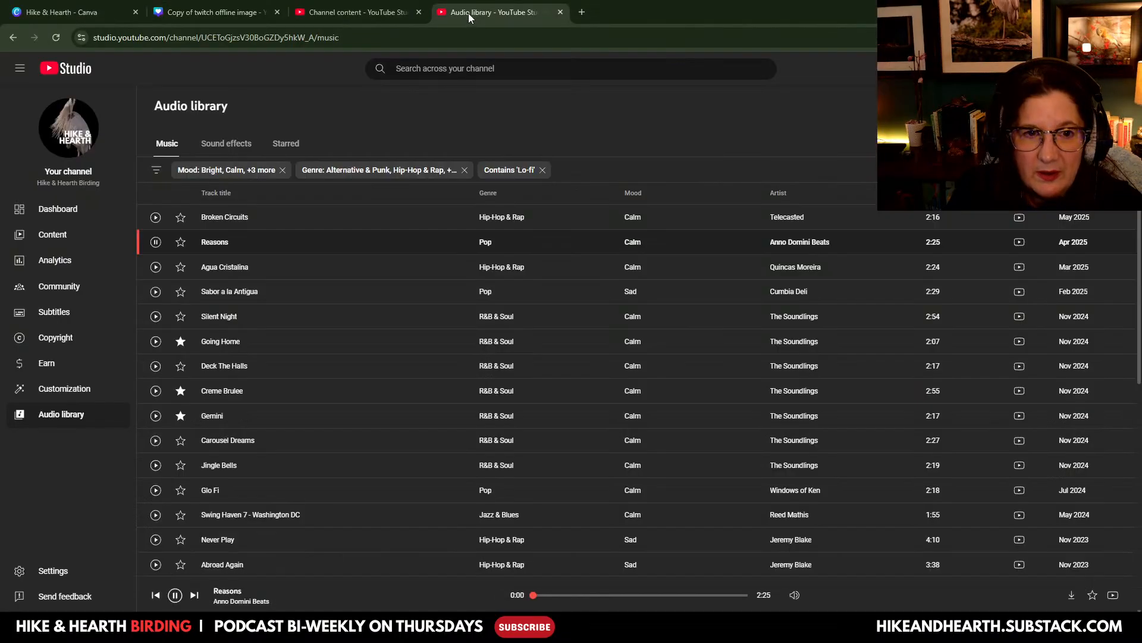
click(218, 14)
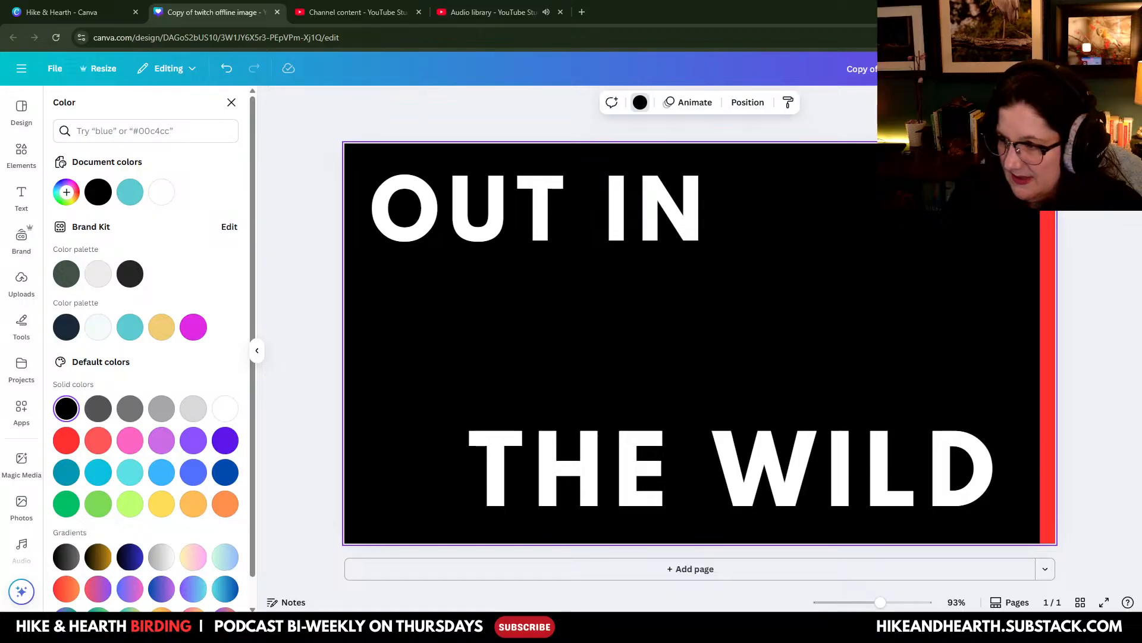
Step: Replace the first pasted duckling photo with another shot of the two ducklings and place it slightly right of the page's center
key(ctrl+v)
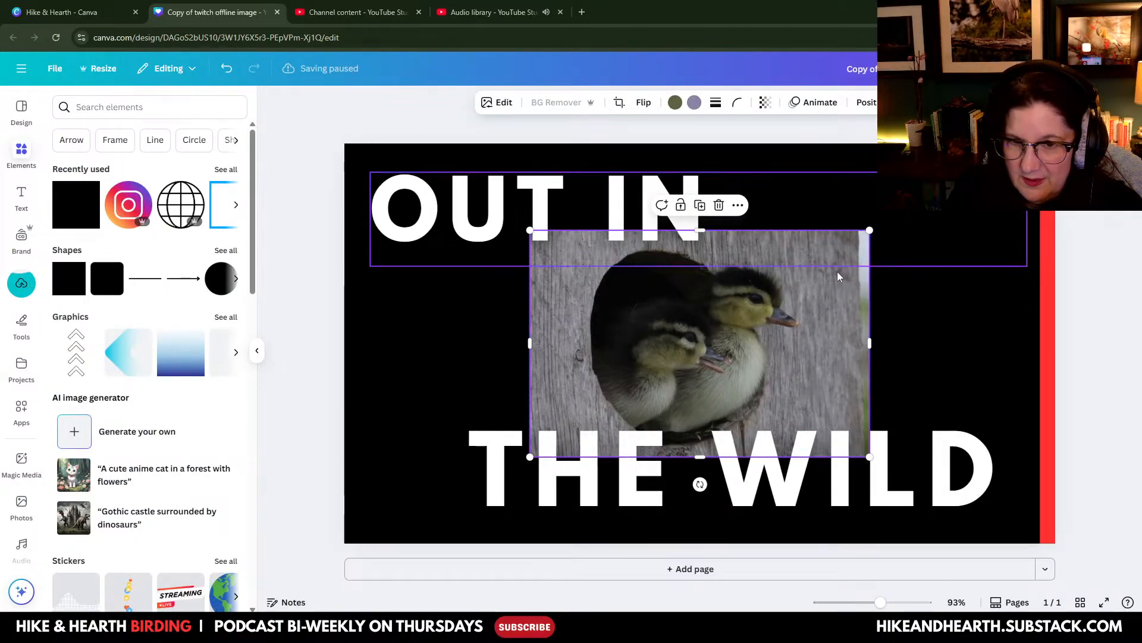
click(719, 205)
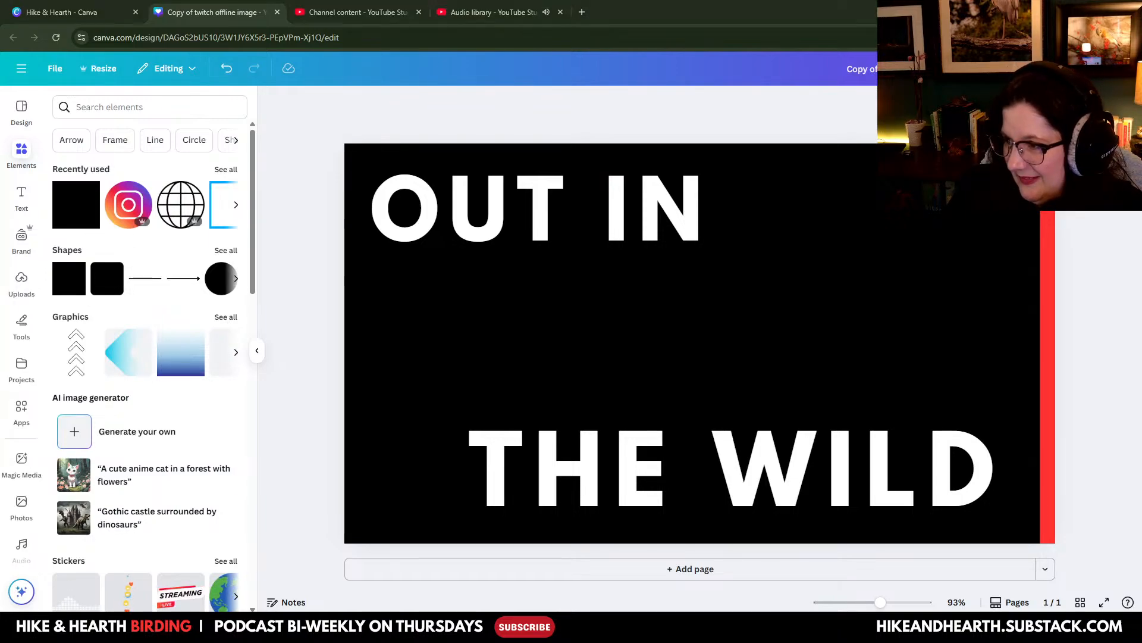
drag(875, 333, 777, 376)
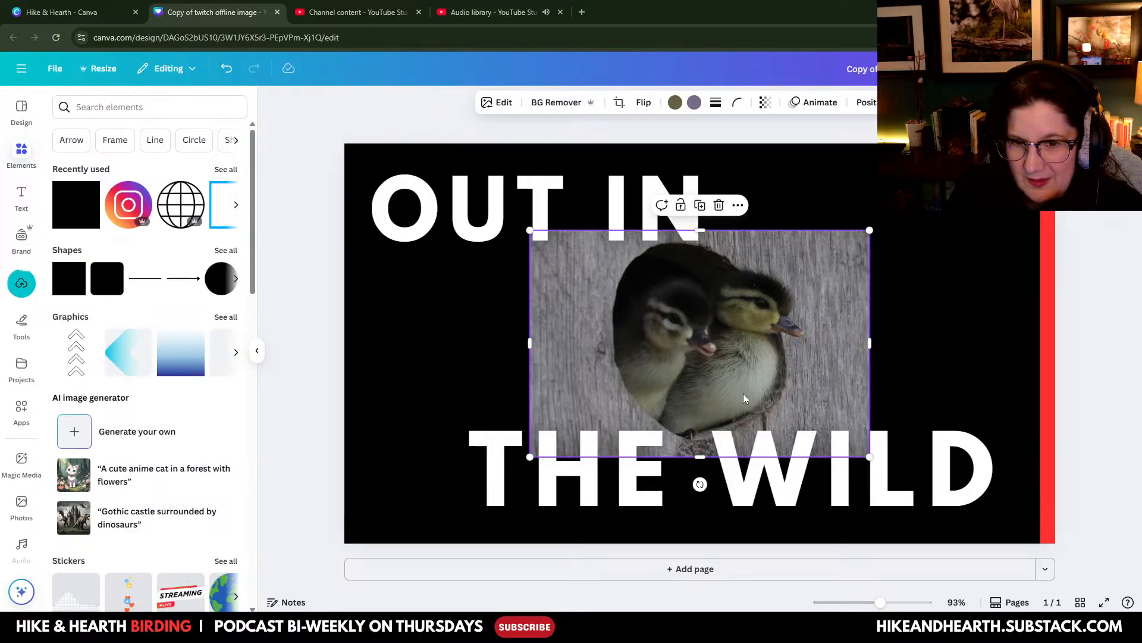
drag(755, 386, 820, 359)
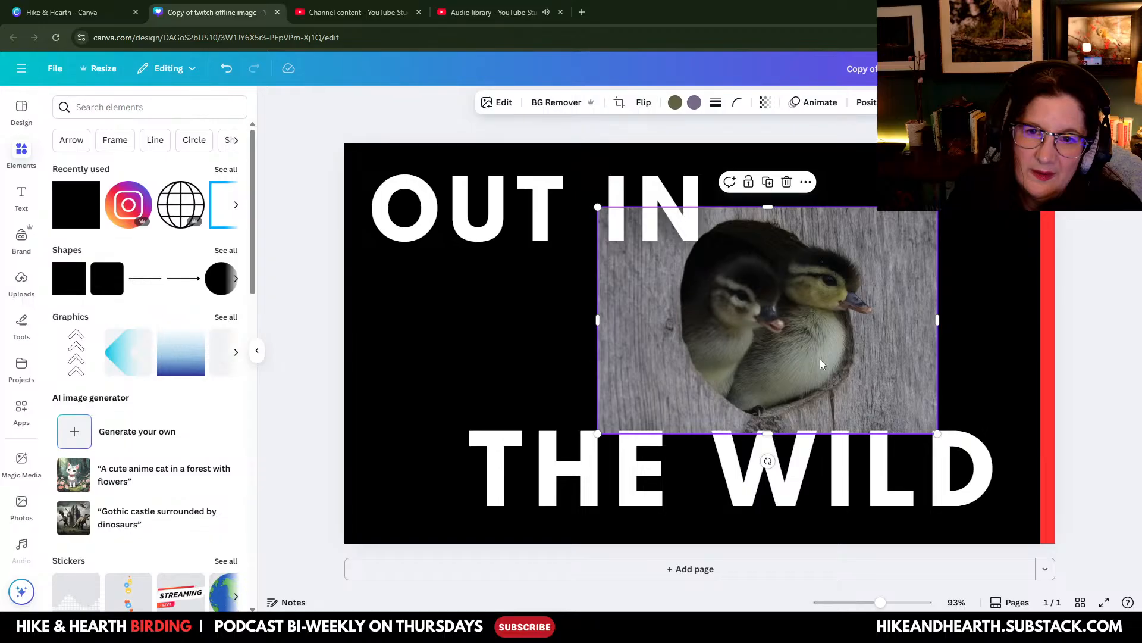
Step: Use Magic Grab to separate the two ducklings and nest hole from the photo's wood background
click(504, 110)
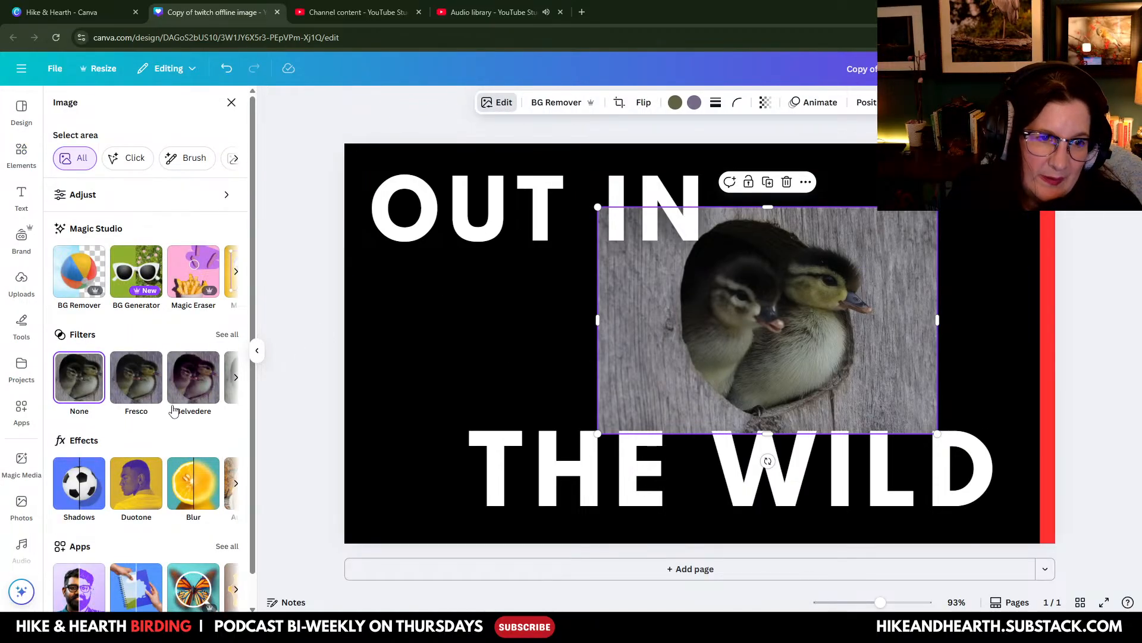
click(236, 273)
click(89, 279)
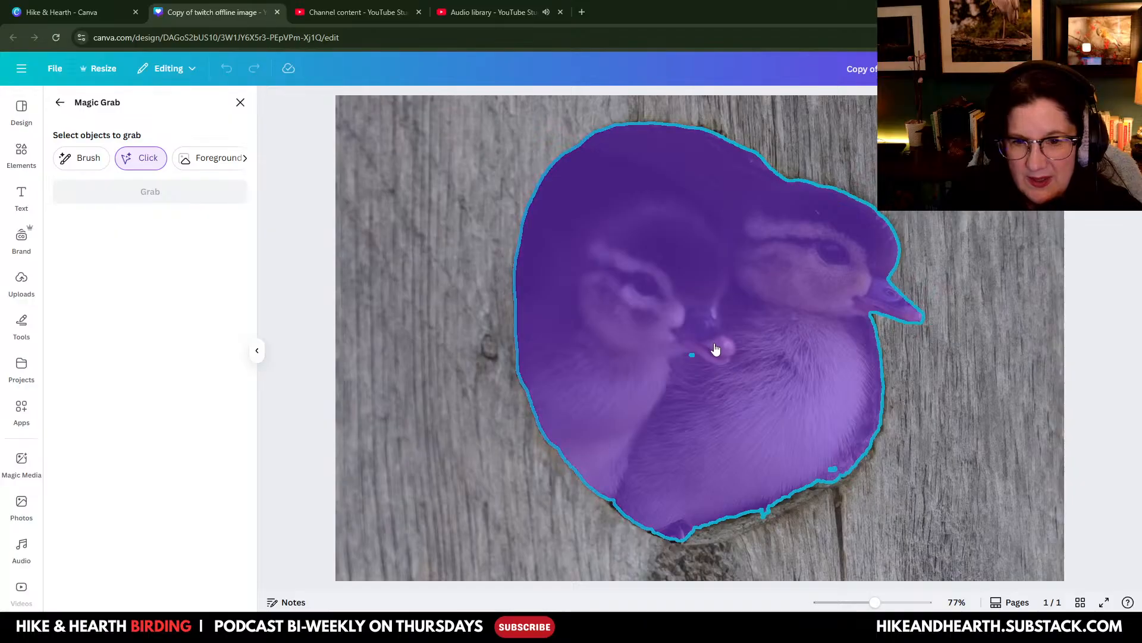
click(716, 349)
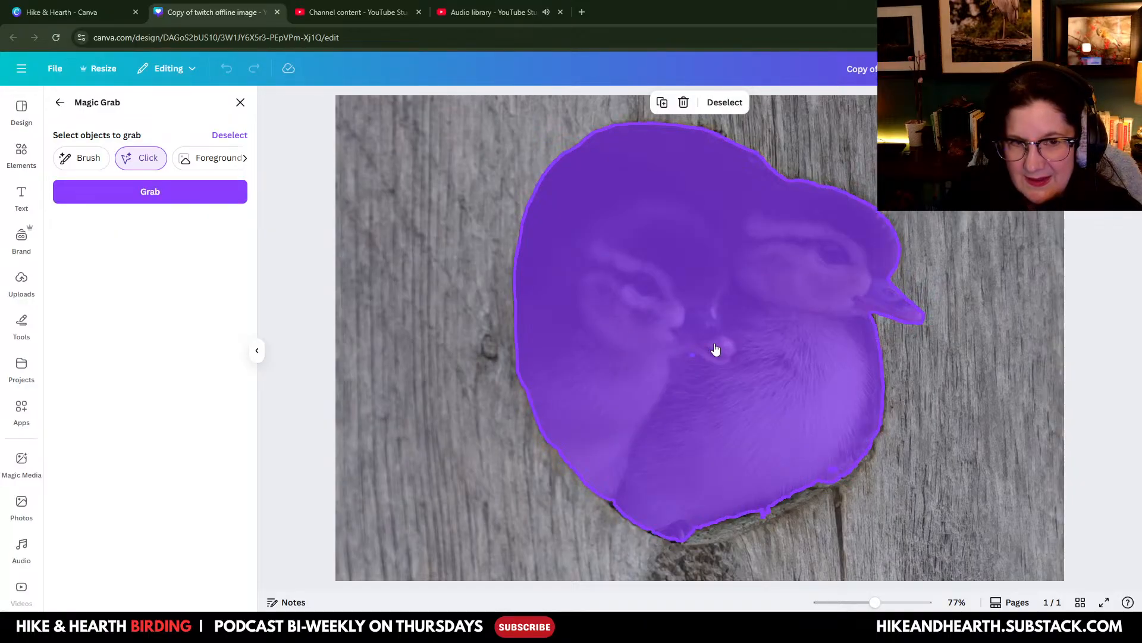
click(190, 191)
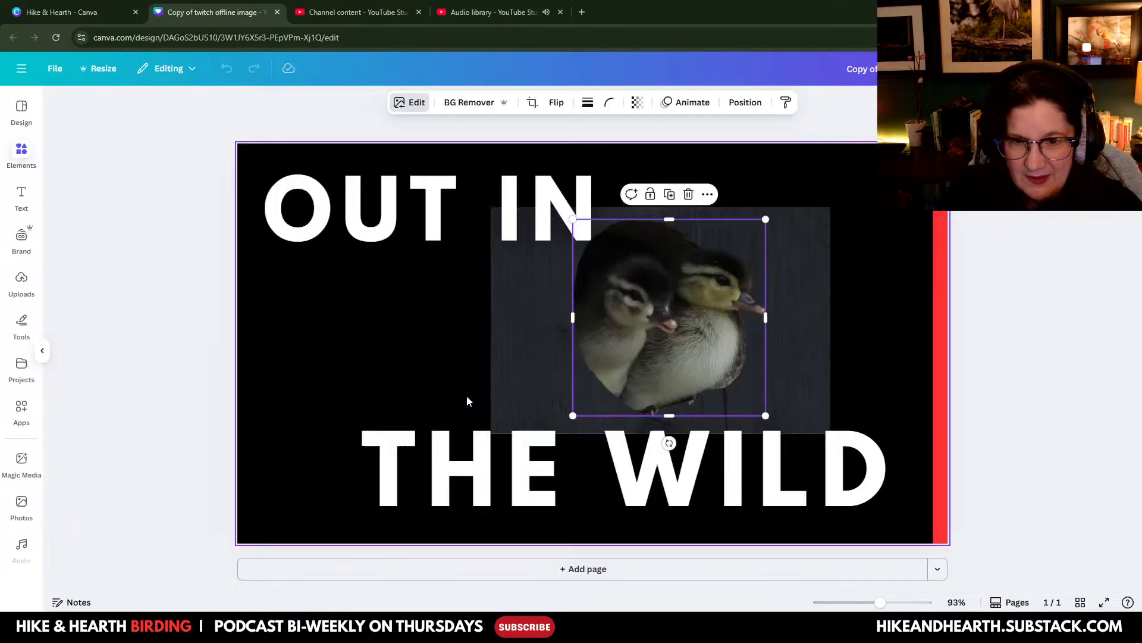
Step: Move the two-duckling cutout to the page's left side and delete the leftover wood background image
drag(790, 338, 472, 341)
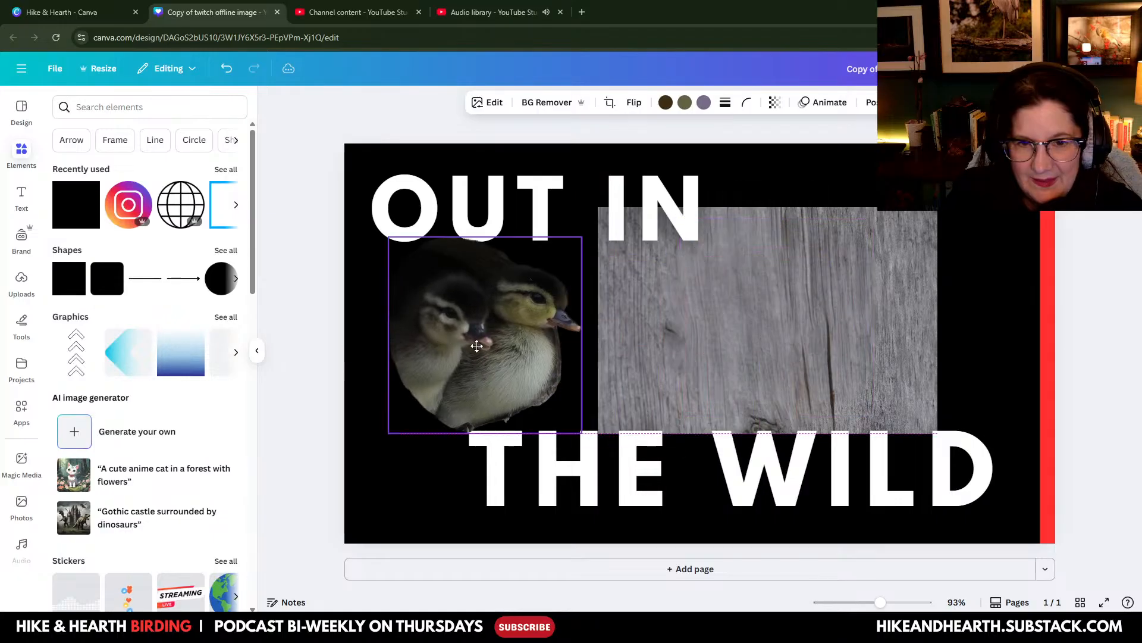
click(772, 316)
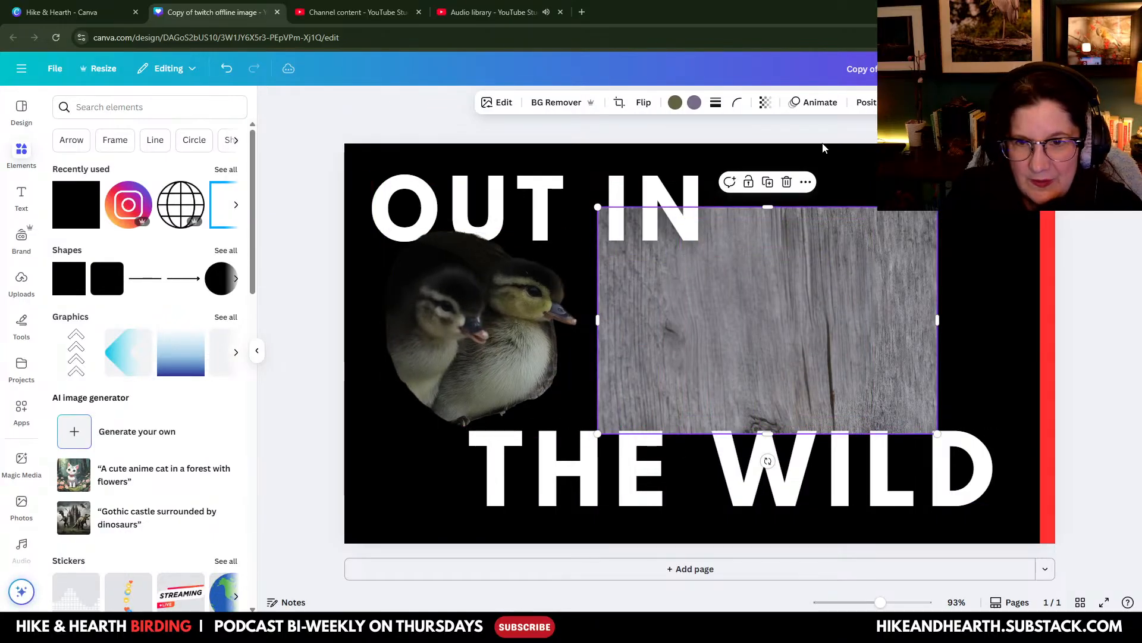
click(786, 181)
click(535, 360)
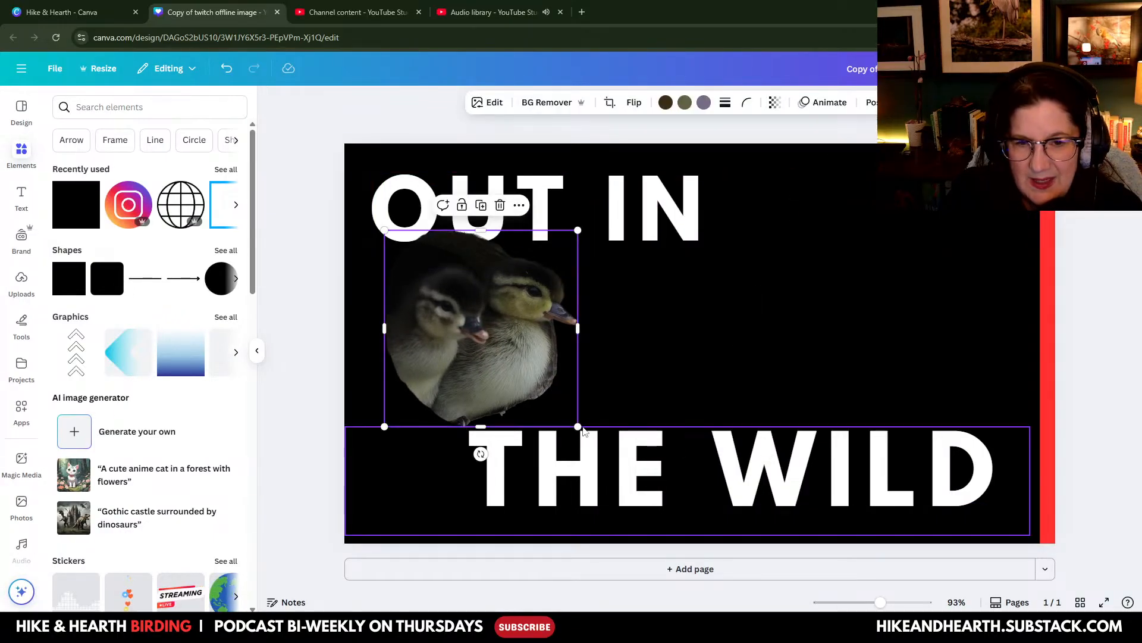
Step: Delete the "OUT IN" title and lower "THE WILD" to the page's bottom edge
click(645, 237)
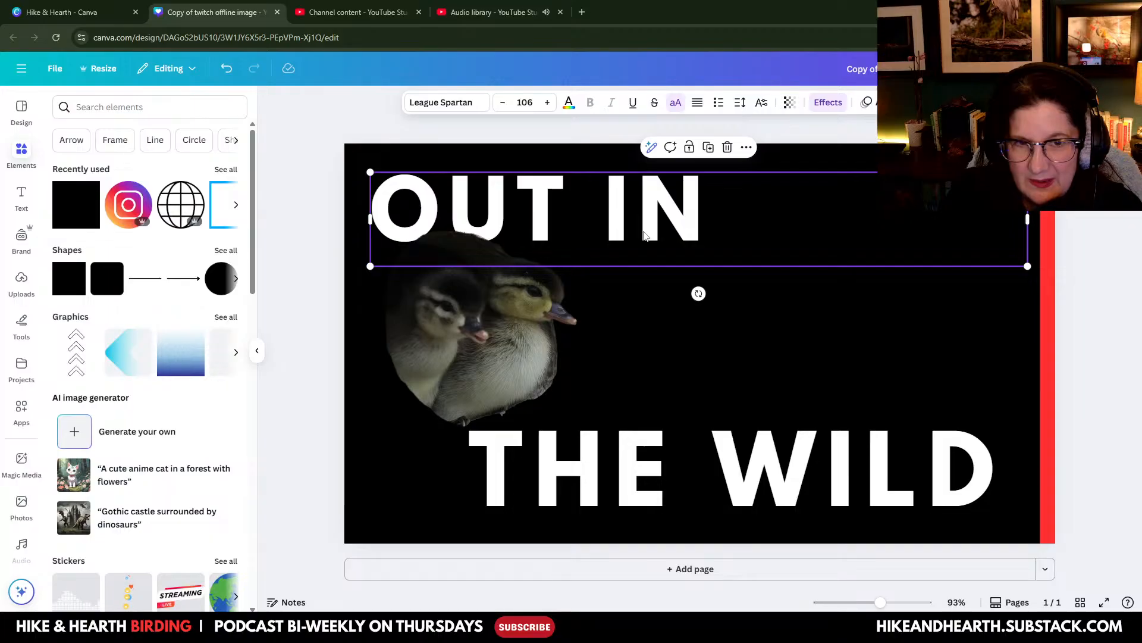
click(727, 147)
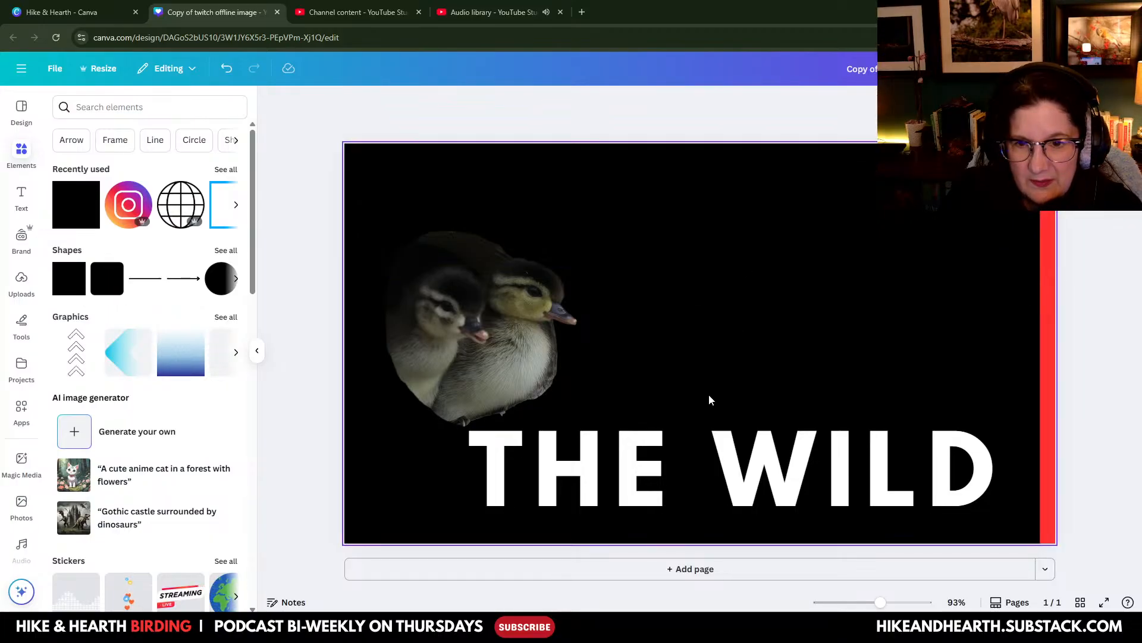
drag(727, 461, 729, 510)
Step: Enlarge the two-duckling cutout and center it horizontally on the page, overlapping the "THE WILD" title
click(533, 348)
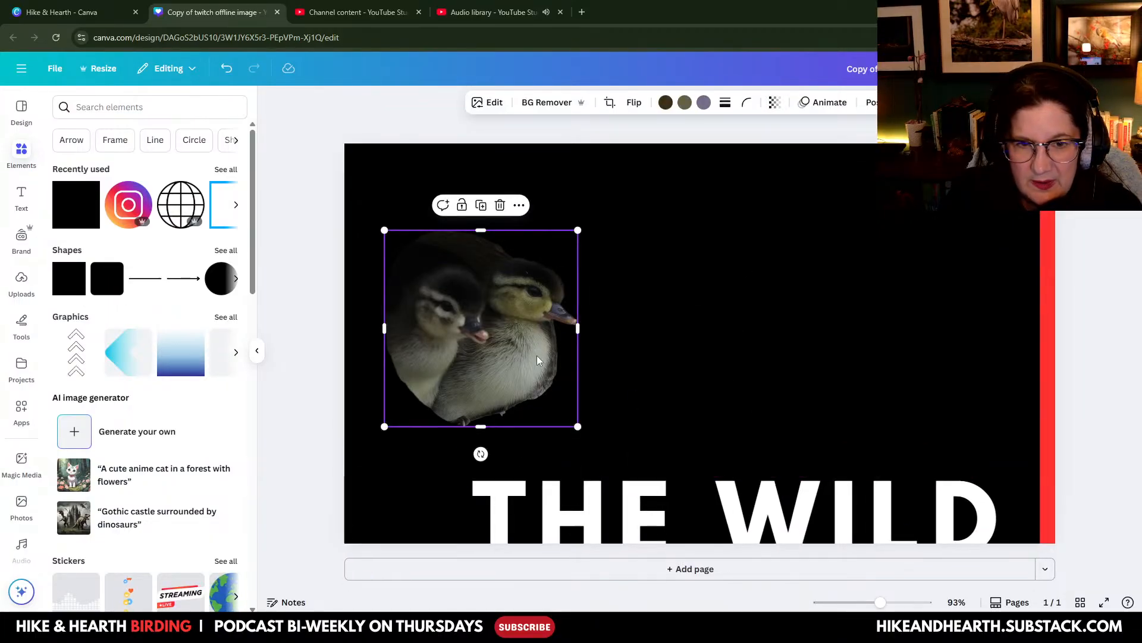
drag(577, 230, 691, 176)
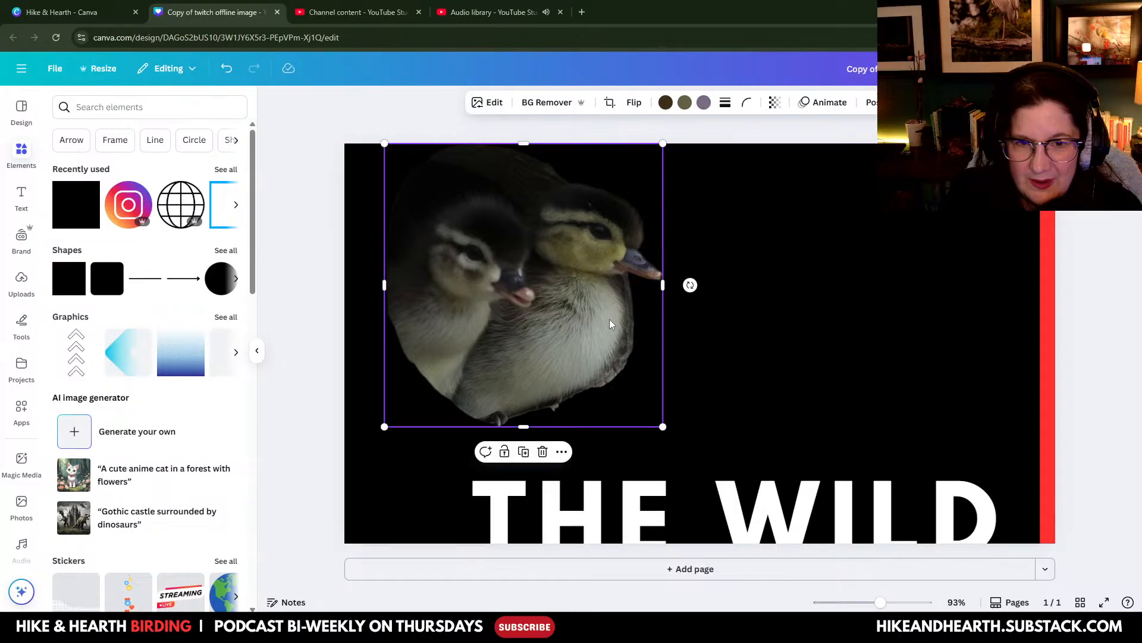
drag(609, 319, 757, 428)
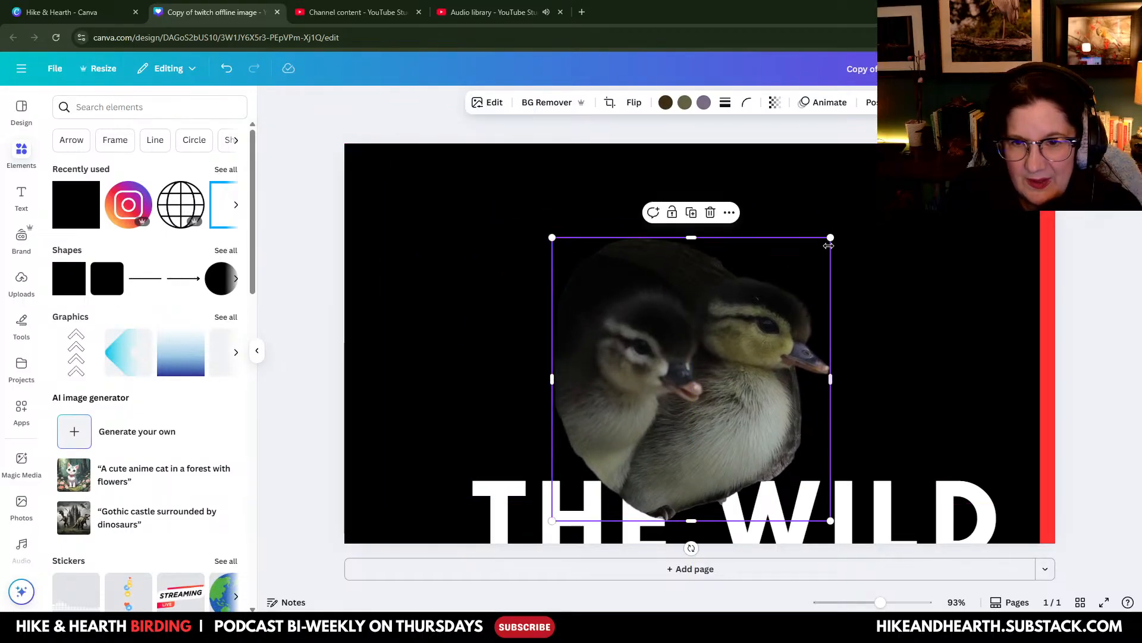
drag(831, 237, 824, 244)
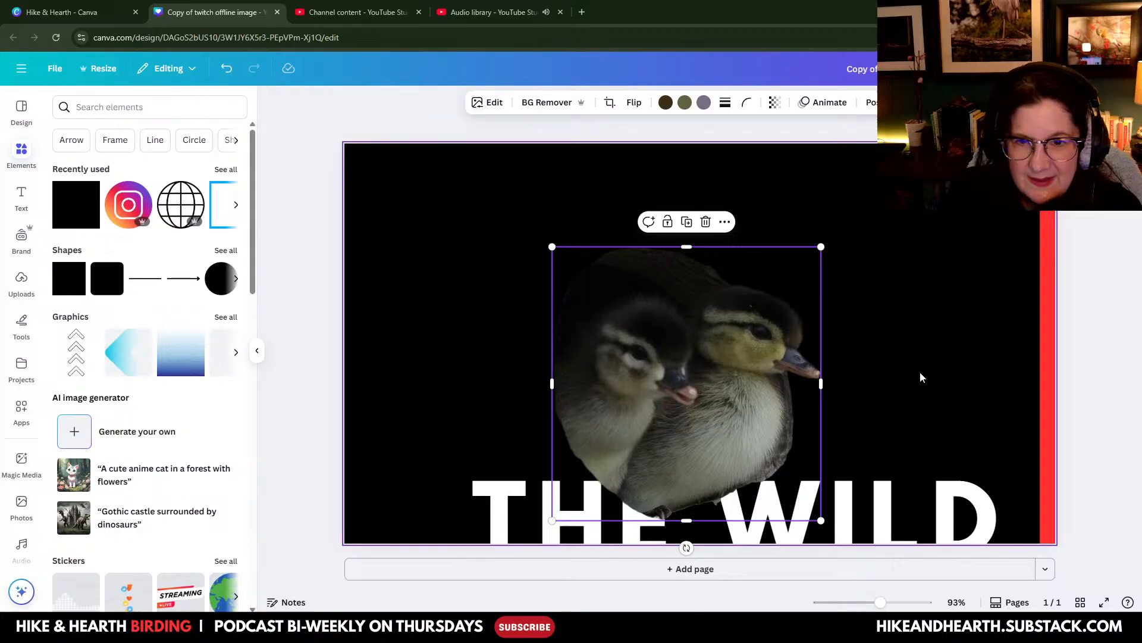
click(949, 343)
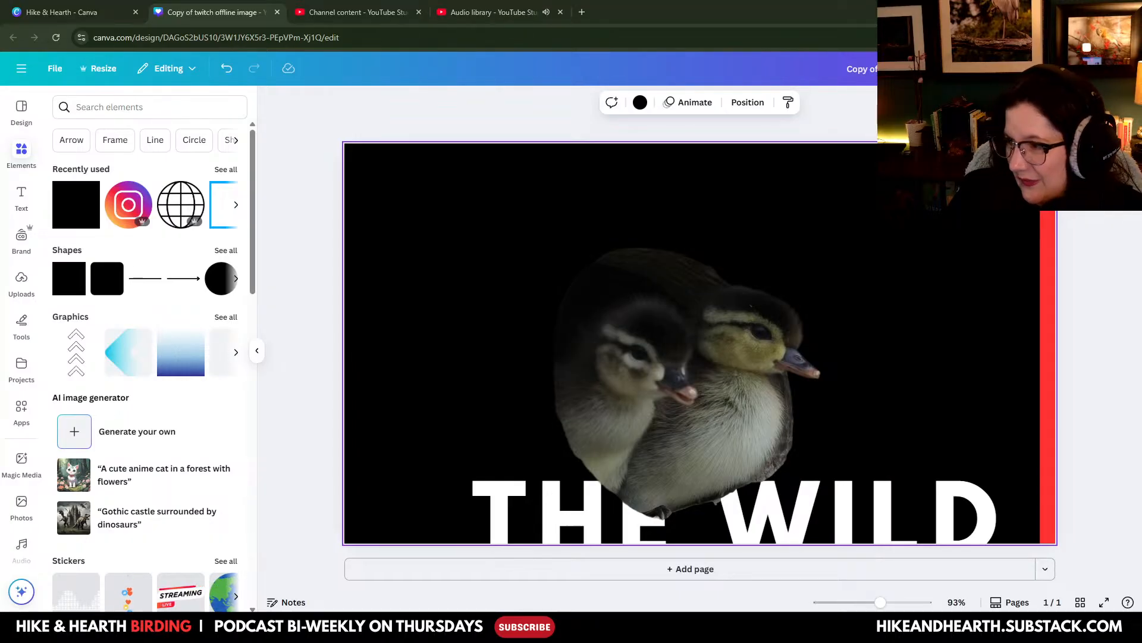
Step: Add the photo of the leaping duckling on the page's right half and shift the two-duckling cutout to the upper-left corner
drag(952, 280, 909, 282)
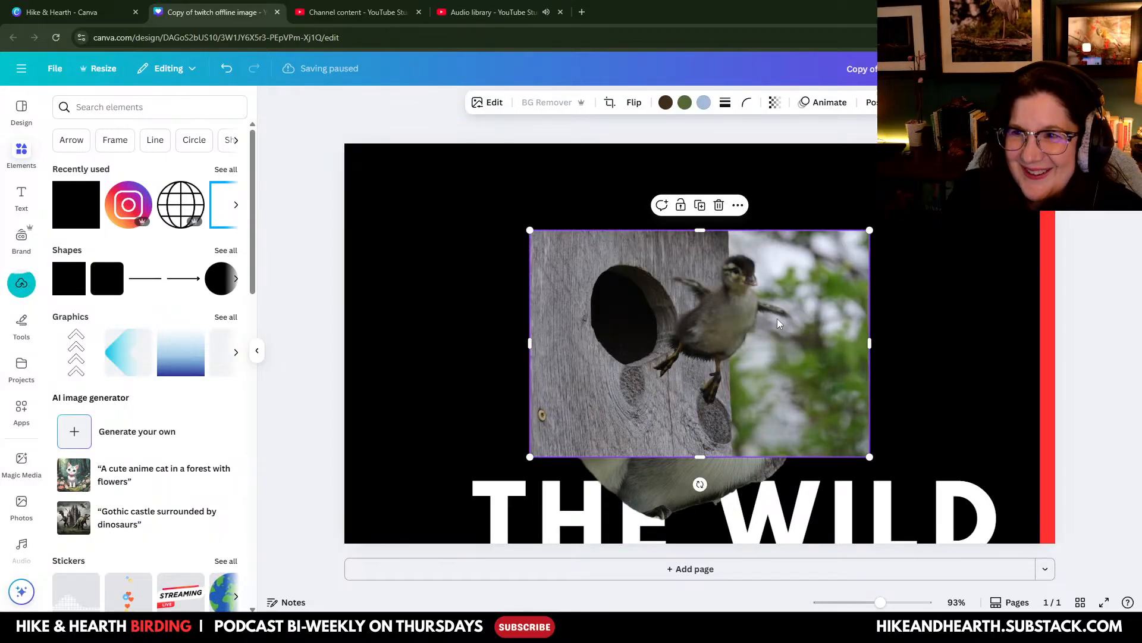
drag(779, 318, 882, 284)
click(605, 401)
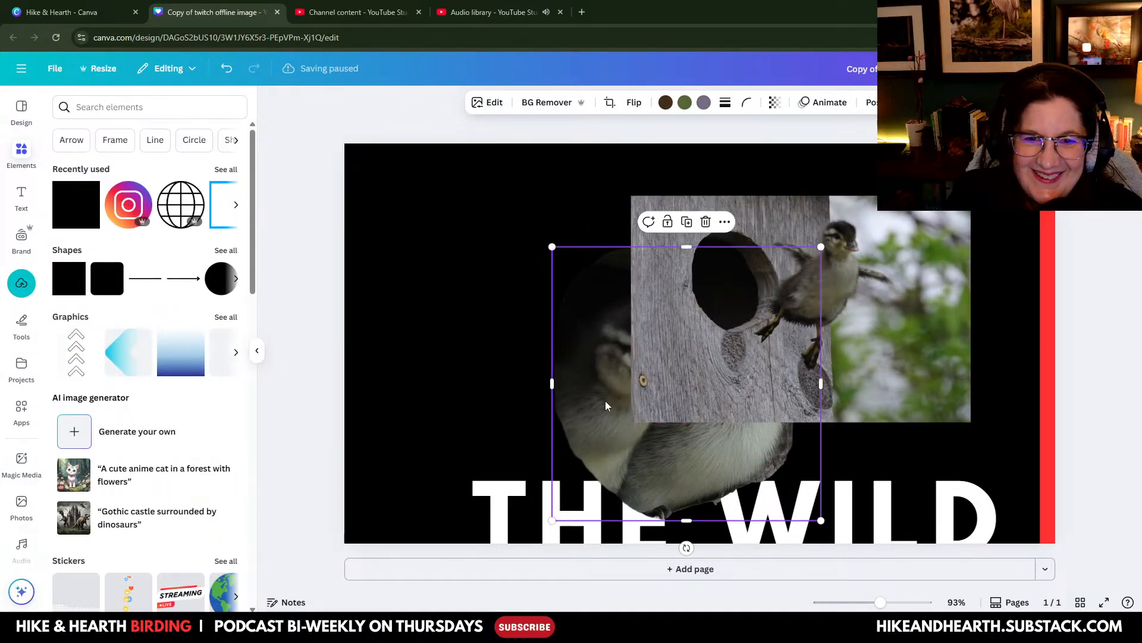
drag(605, 401, 398, 298)
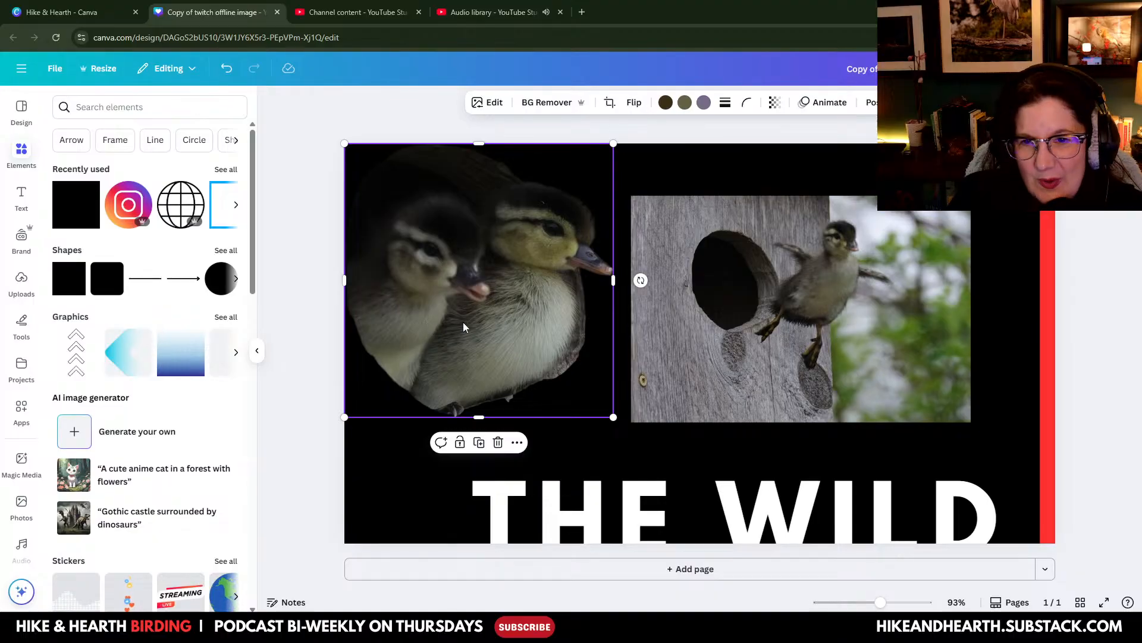
Step: Use Magic Grab to separate the leaping duckling from its nest box photo
click(745, 323)
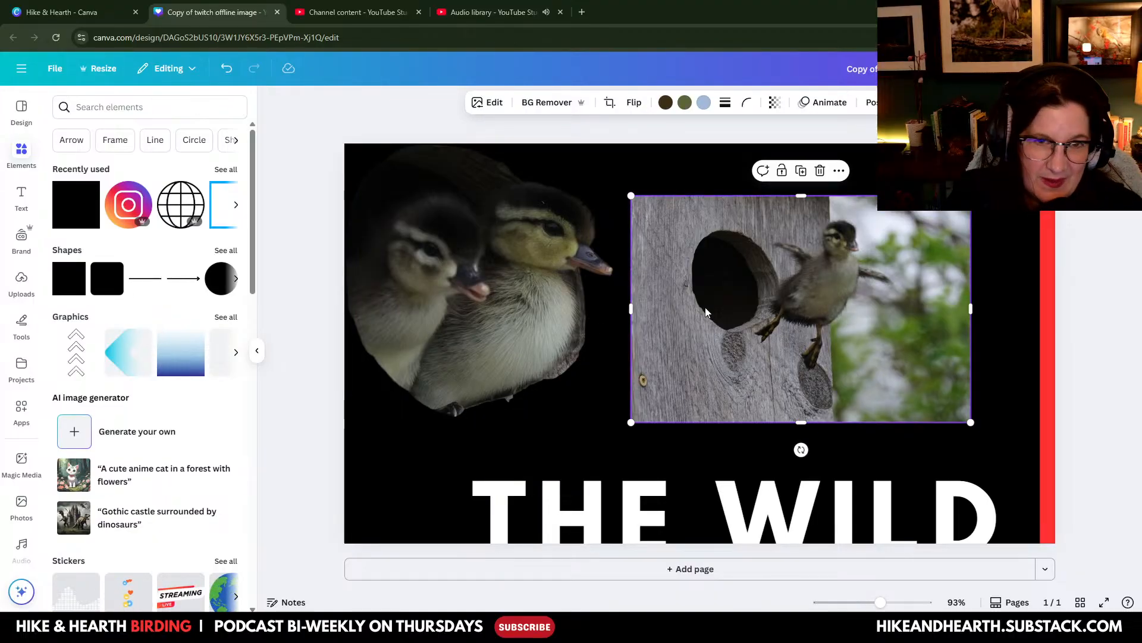
click(488, 102)
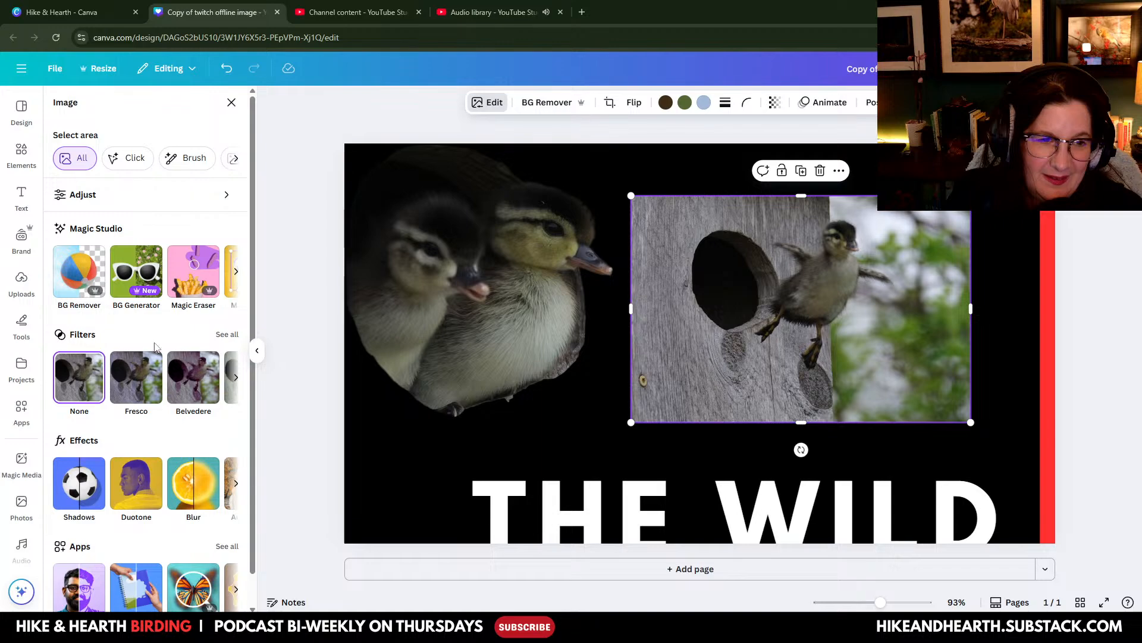
click(236, 271)
click(79, 271)
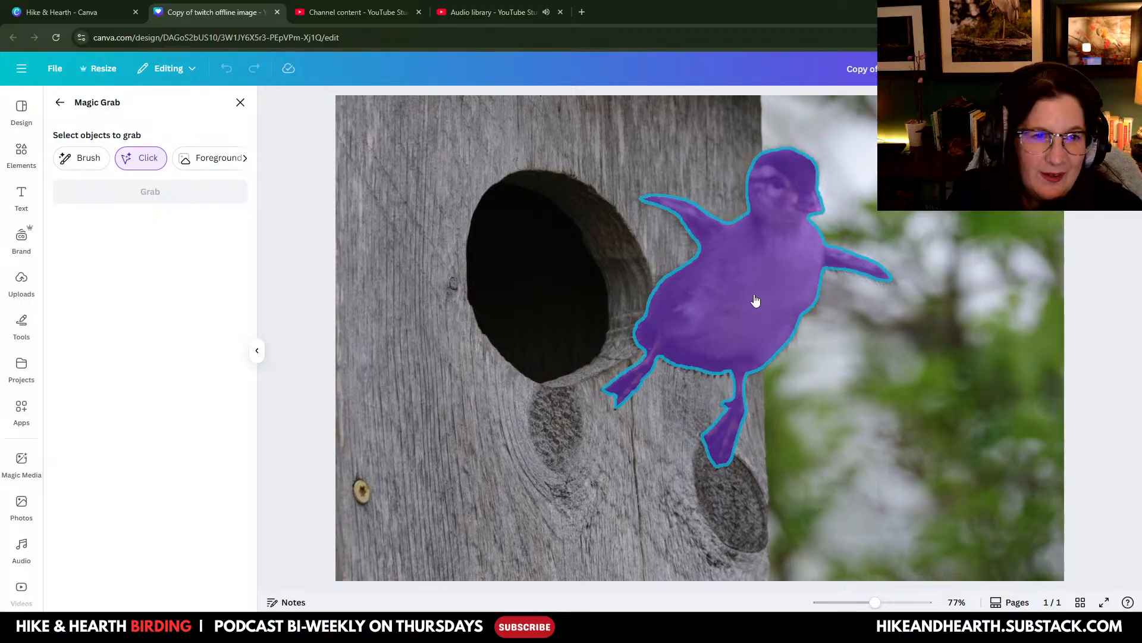
click(722, 307)
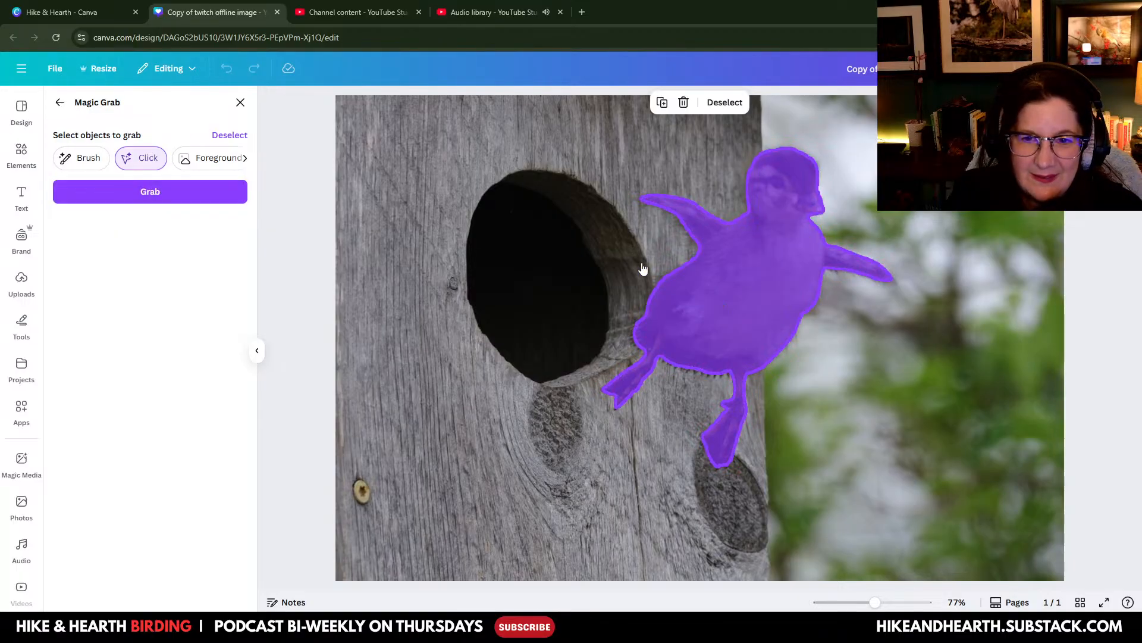
click(201, 196)
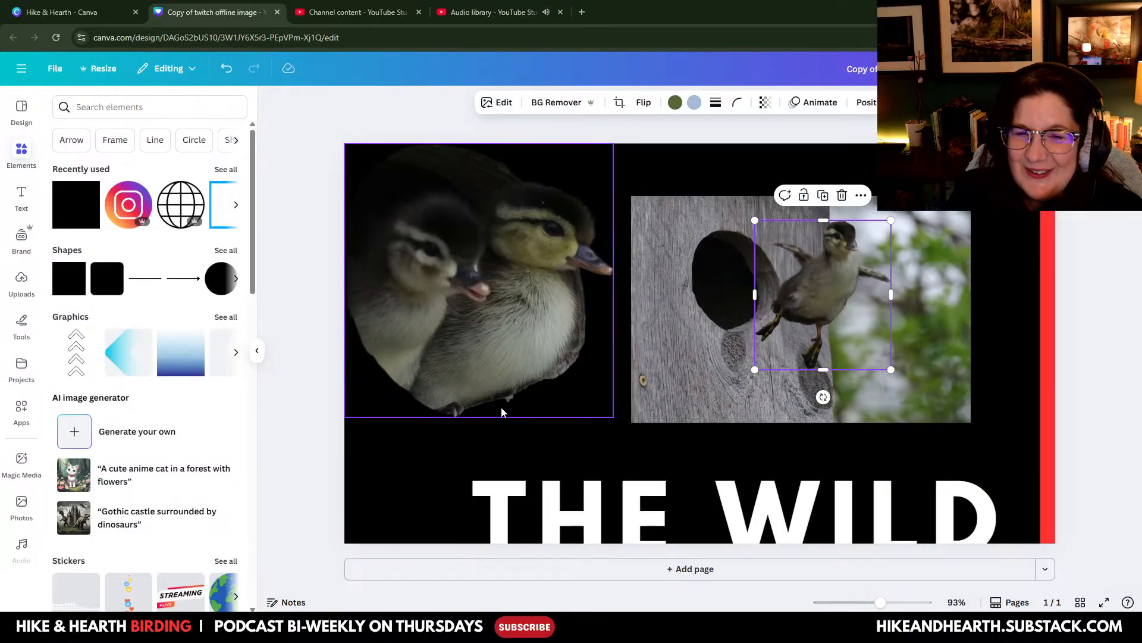
Step: Move the leaping duckling cutout off its photo and delete the remaining nest box background
drag(835, 295, 577, 433)
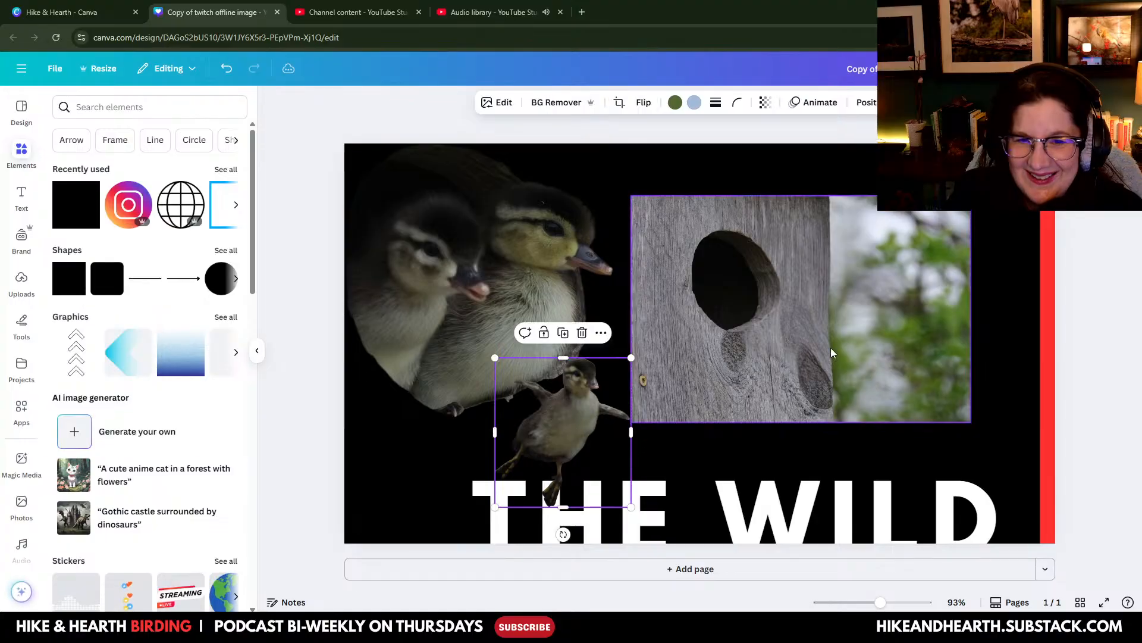
click(852, 313)
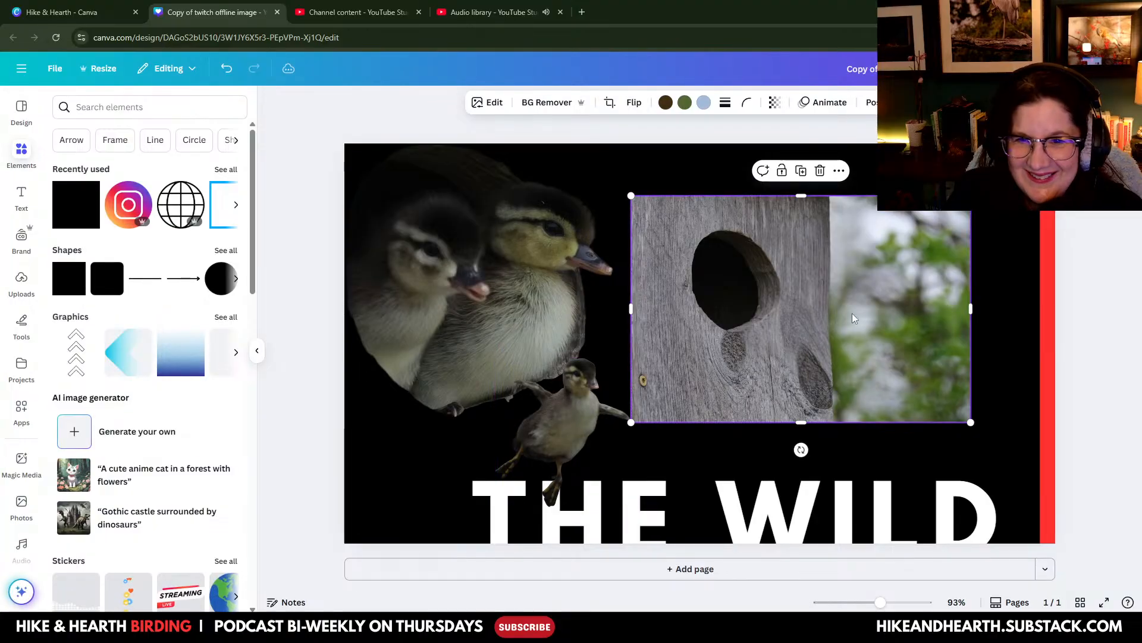
click(820, 170)
Step: Enlarge the leaping duckling and place it at the page's lower right, overlapping the end of "THE WILD"
drag(552, 442, 935, 327)
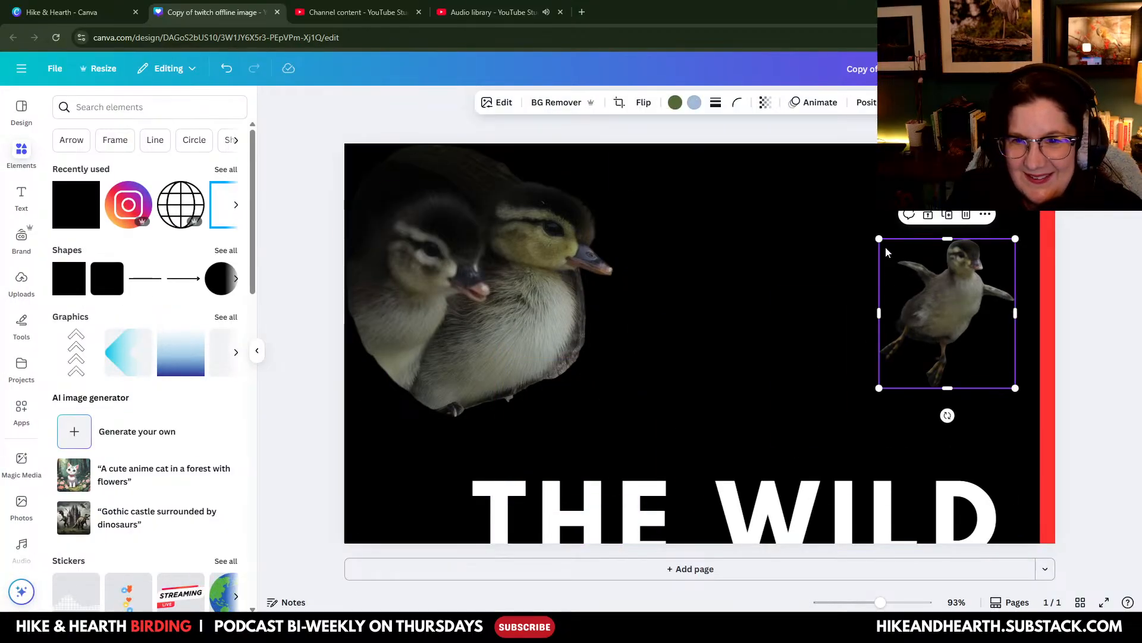
drag(881, 239, 782, 131)
drag(946, 259, 960, 404)
Step: Move the two-duckling cutout beside the leaping duckling and shrink it to less than half its size
drag(582, 313, 756, 343)
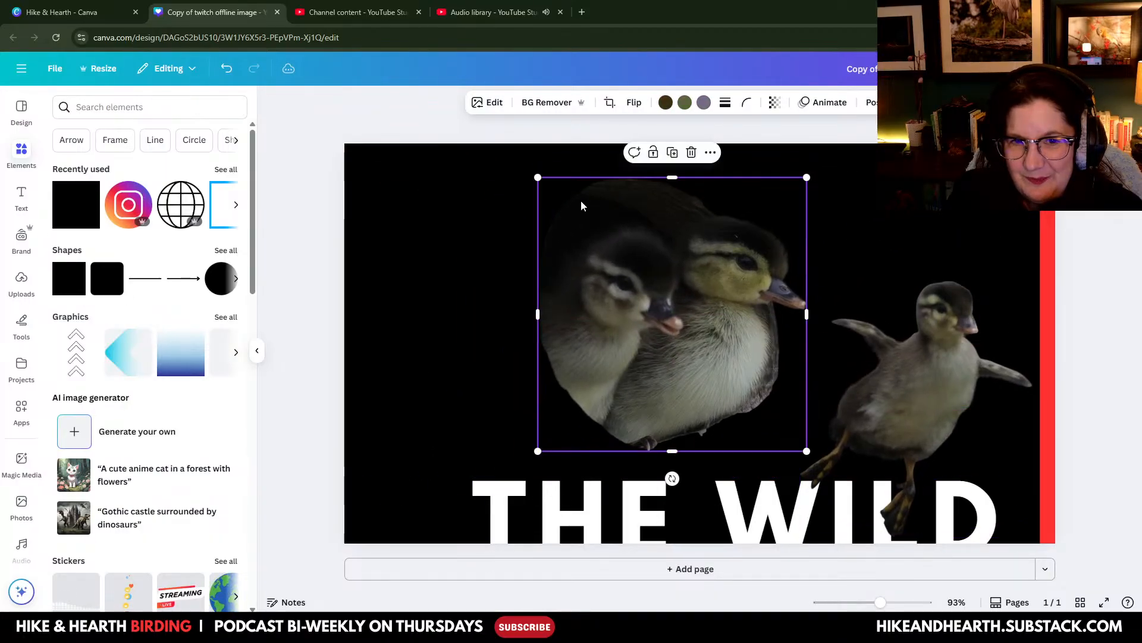
drag(531, 184, 652, 314)
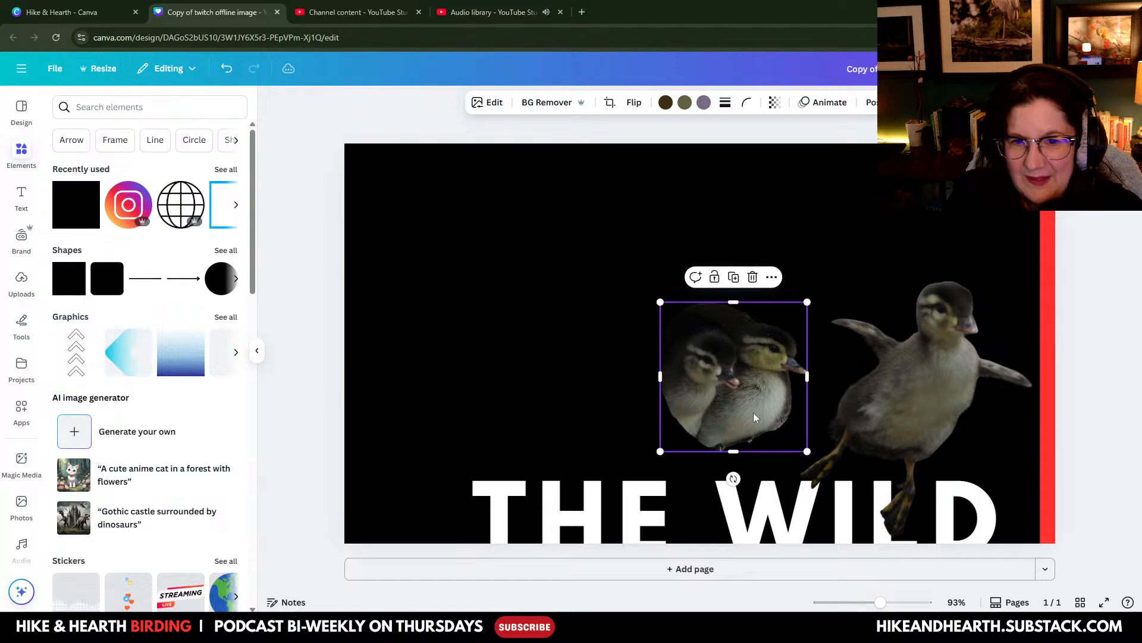
drag(753, 413, 707, 391)
drag(625, 289, 639, 306)
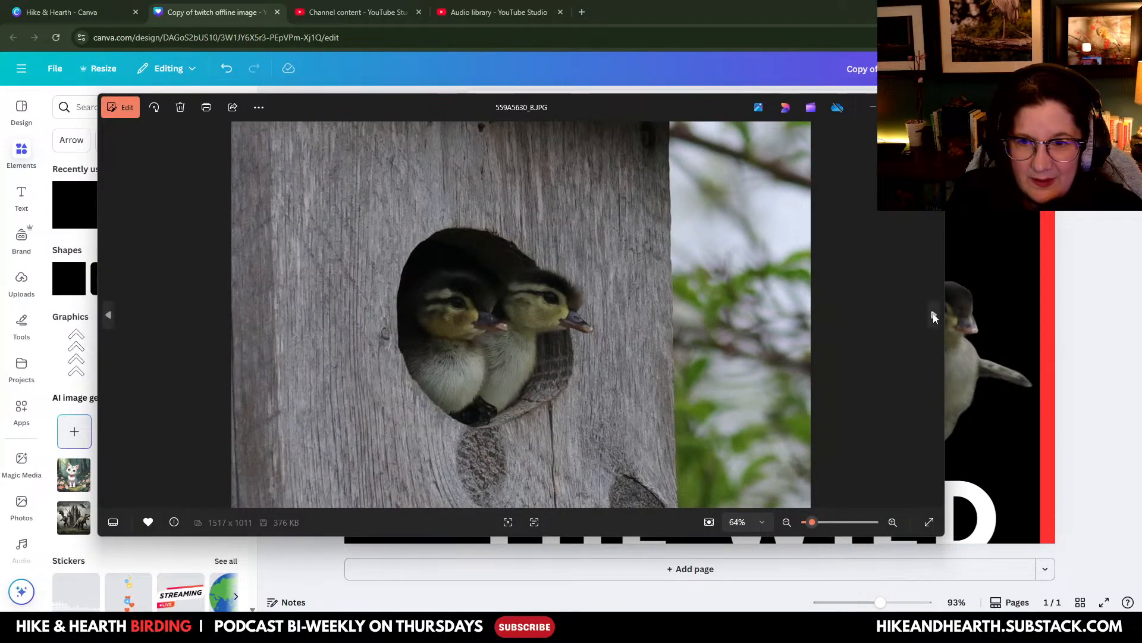
Step: Browse the duckling photos to the full nest box shot 559A5631.JPG and delete the two-duckling cutout from the design
click(933, 315)
click(933, 316)
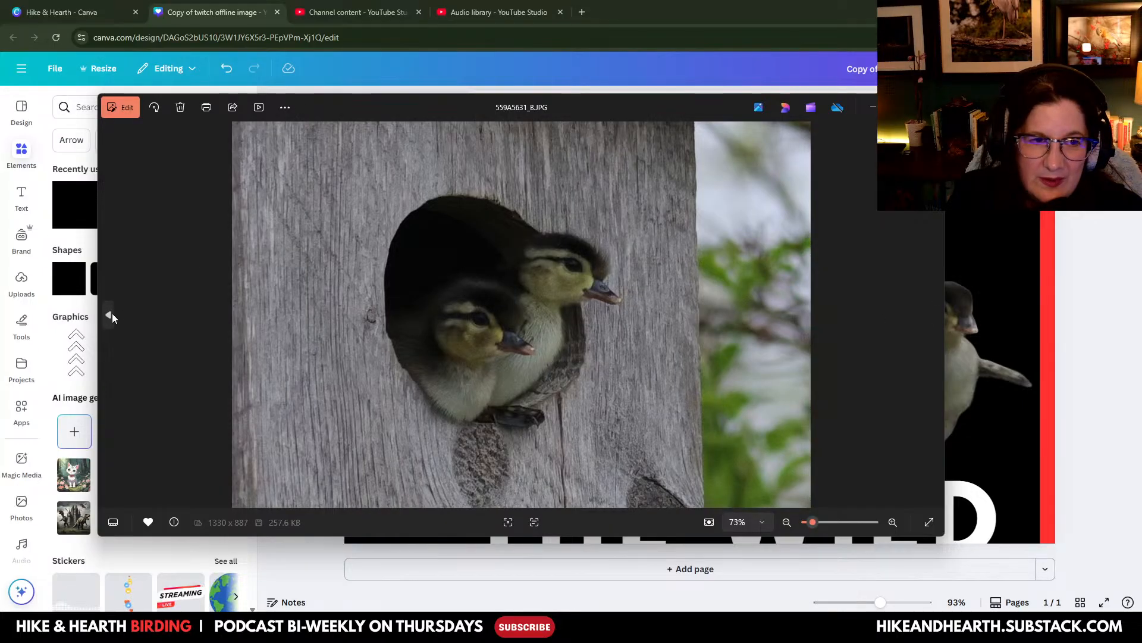
click(111, 314)
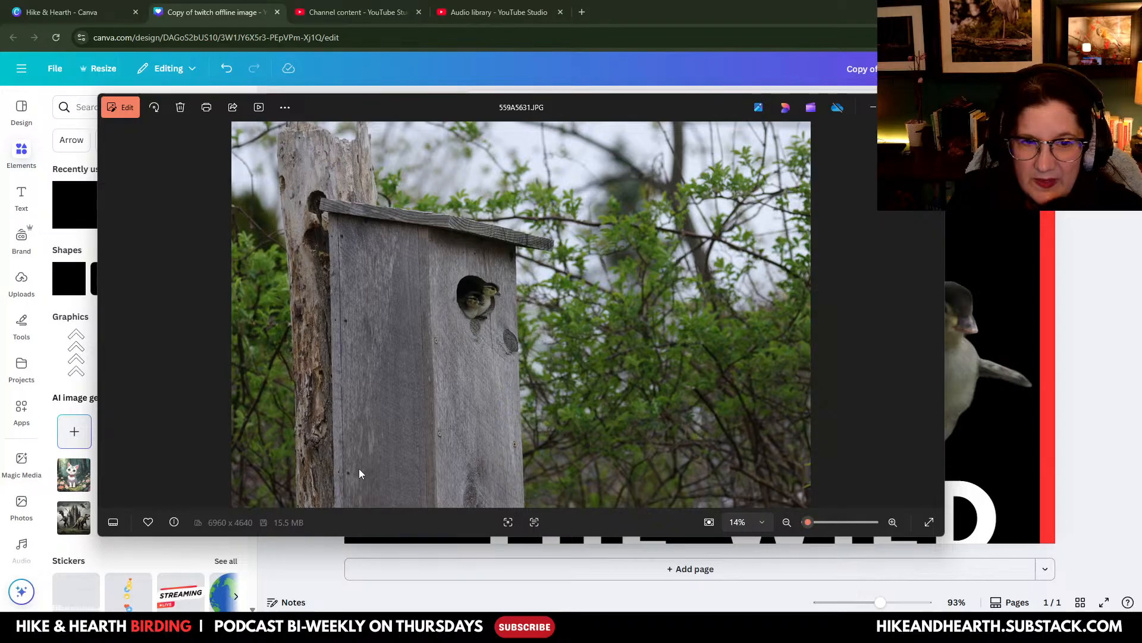
drag(596, 108, 503, 466)
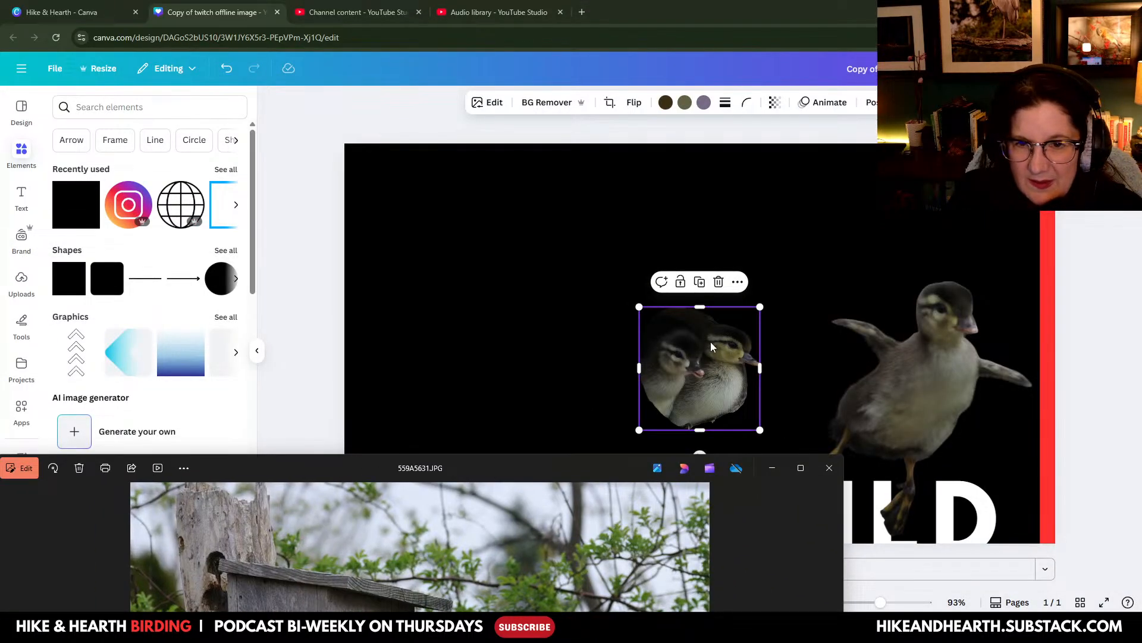
click(718, 281)
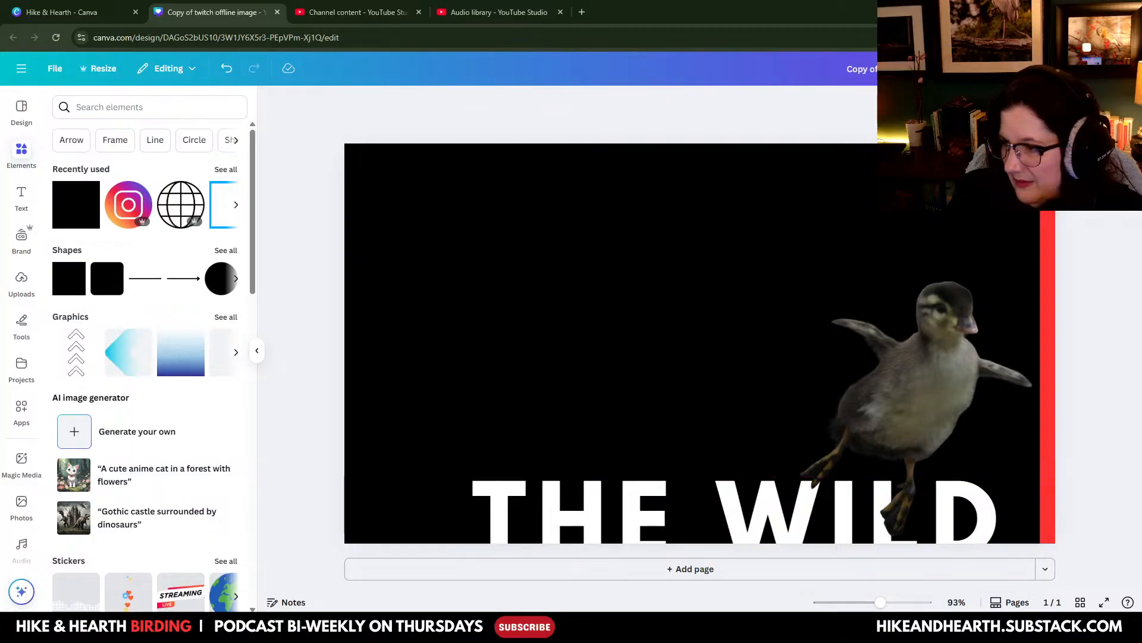
Step: Add the nest box photo 559A5631.JPG to the Canva page from the computer's files
key(alt+Tab)
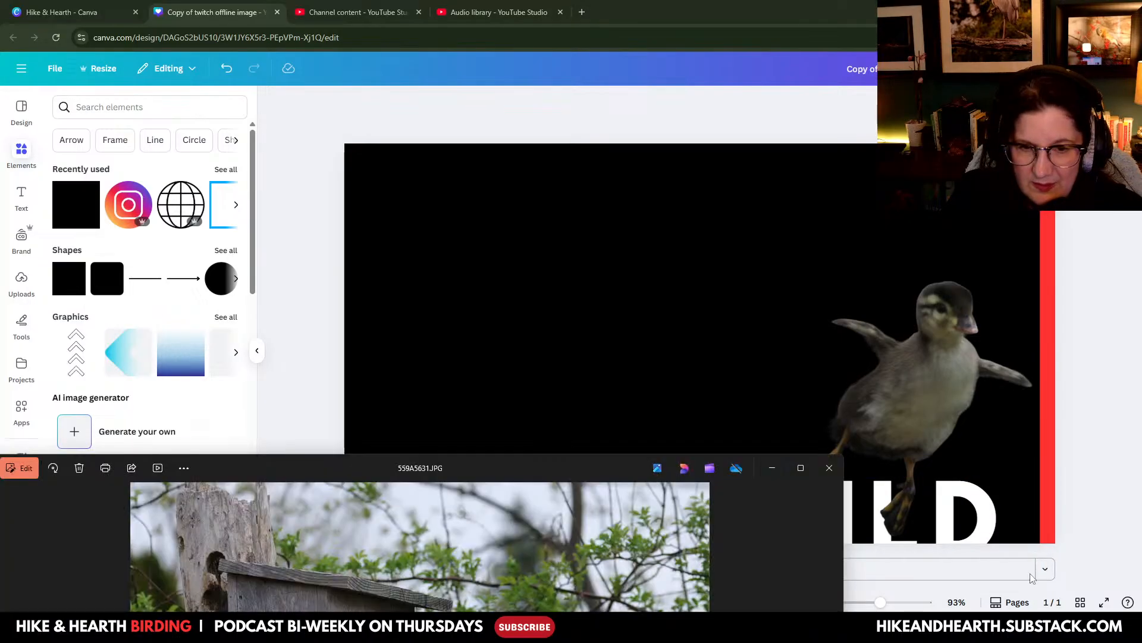
drag(417, 467, 645, 133)
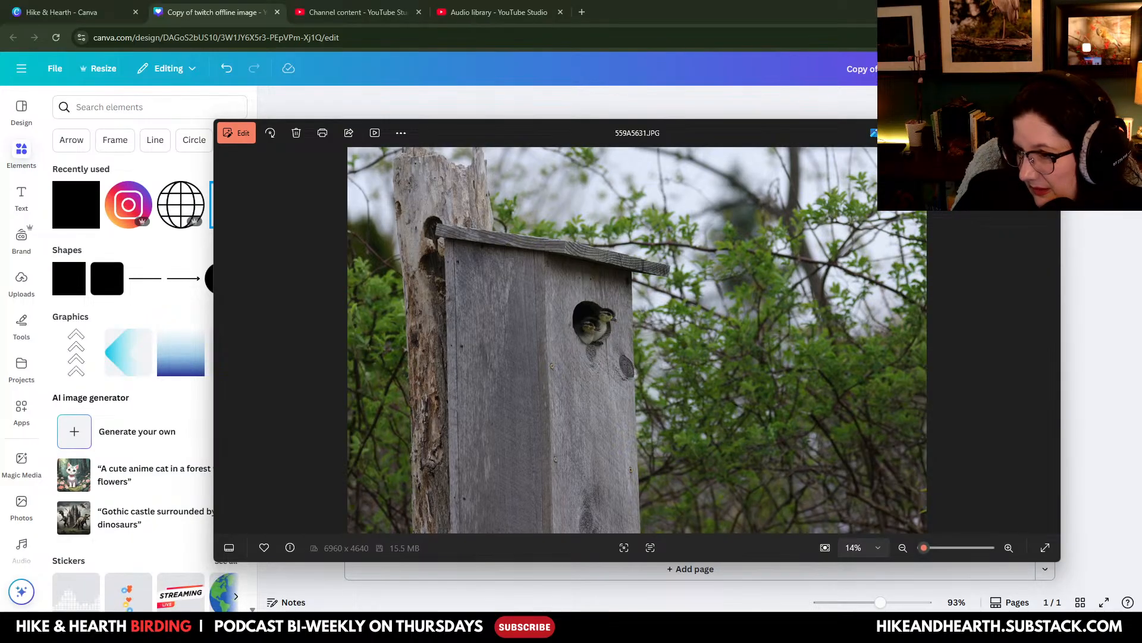
key(alt+Tab)
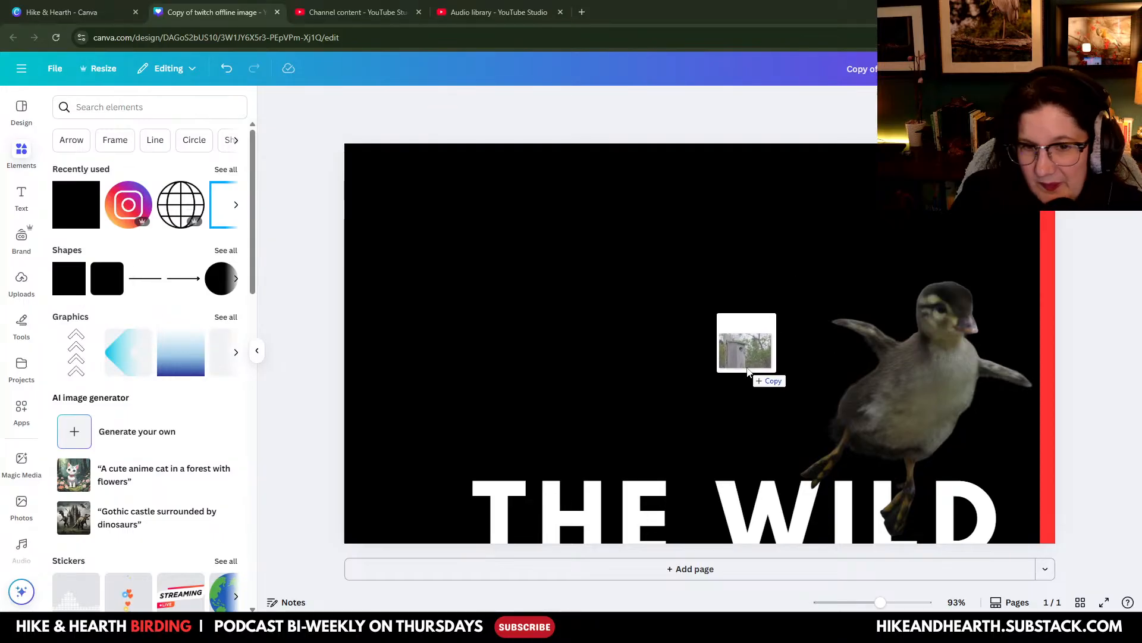
drag(748, 375, 705, 341)
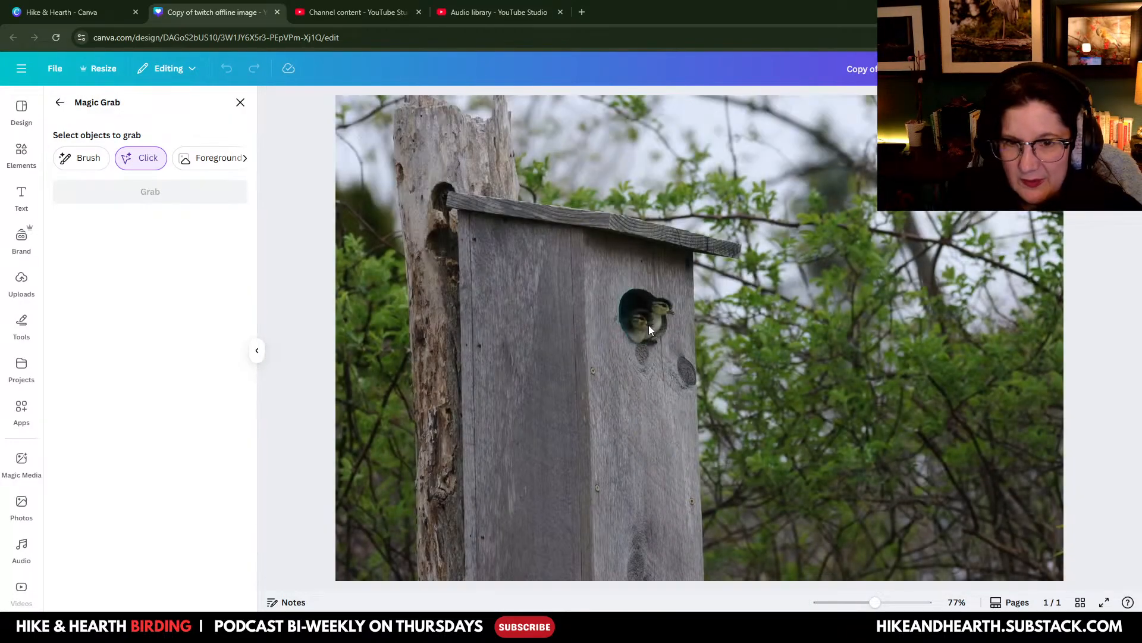
Step: Use Magic Grab to separate the nest box, its ducklings and the weathered trunk behind it from the photo
click(651, 329)
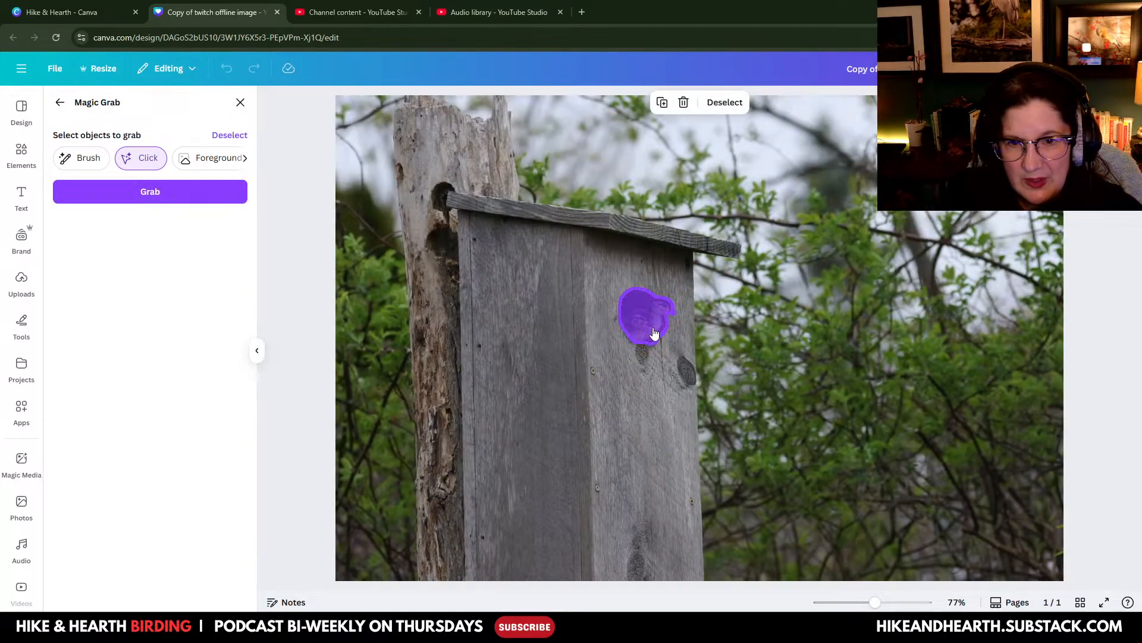
click(642, 375)
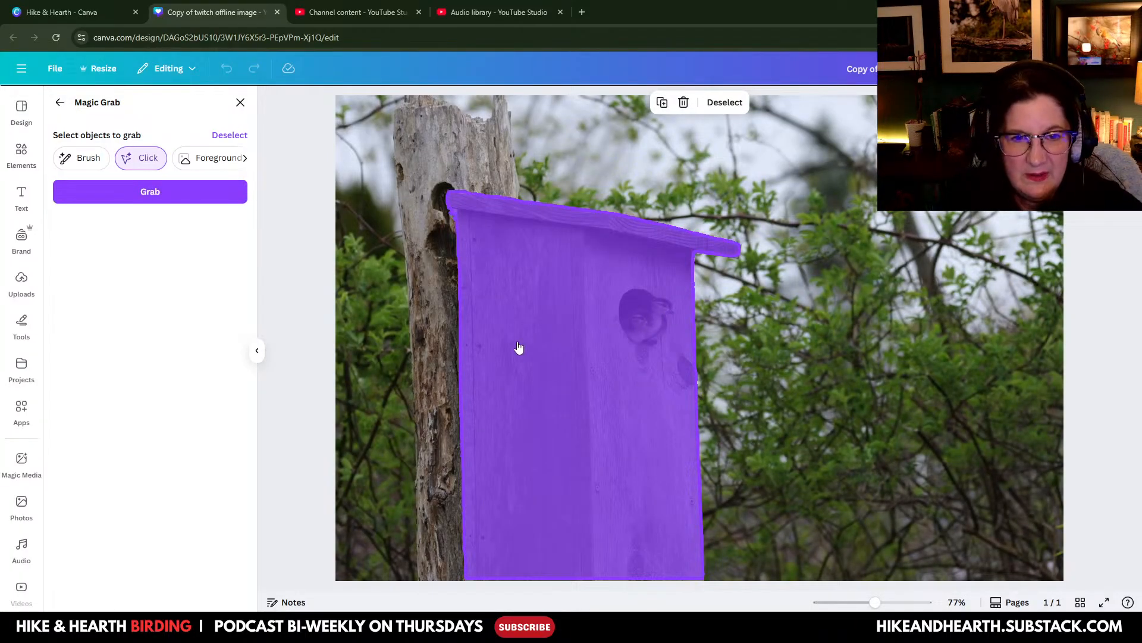
click(441, 299)
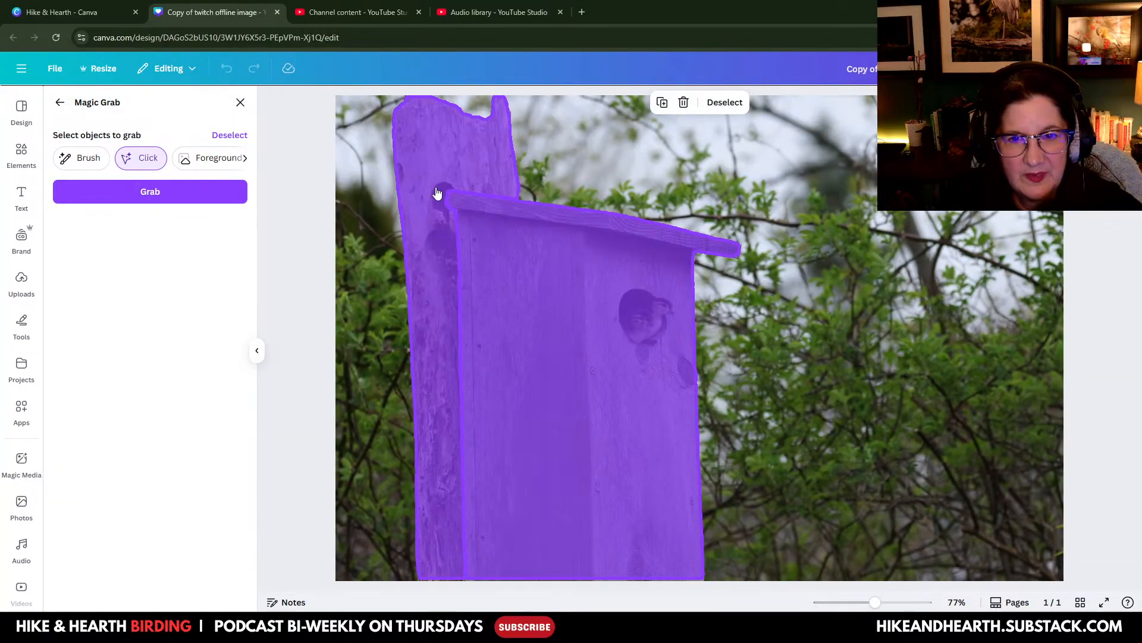
click(150, 191)
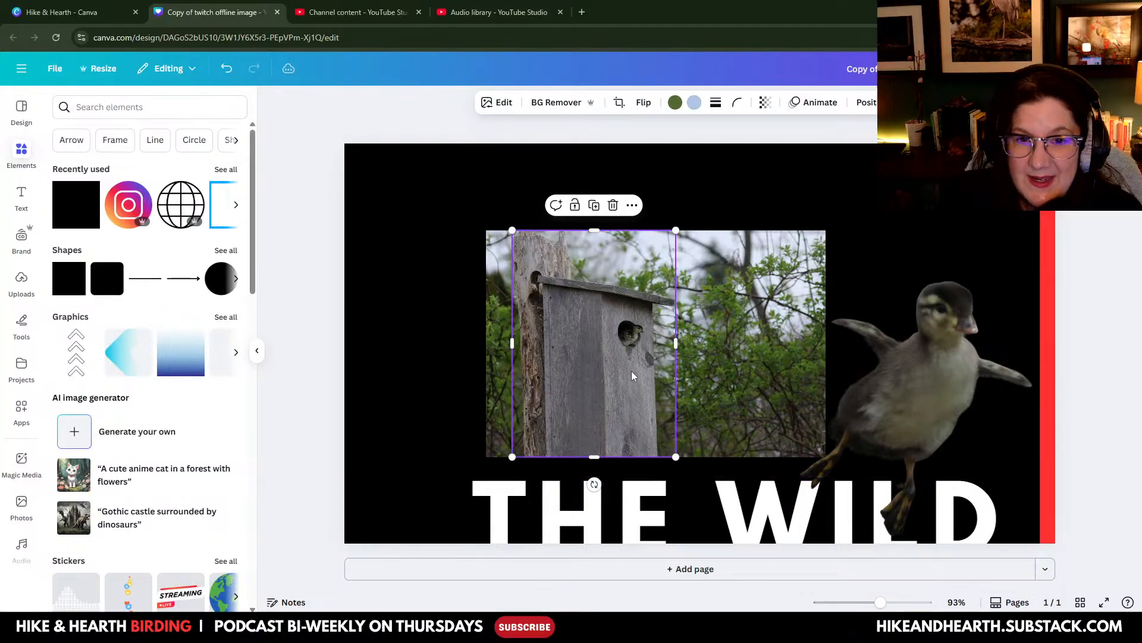
Step: Move the nest box cutout down to the page's bottom edge and delete the leftover background photo
drag(623, 373, 496, 478)
click(723, 352)
key(Delete)
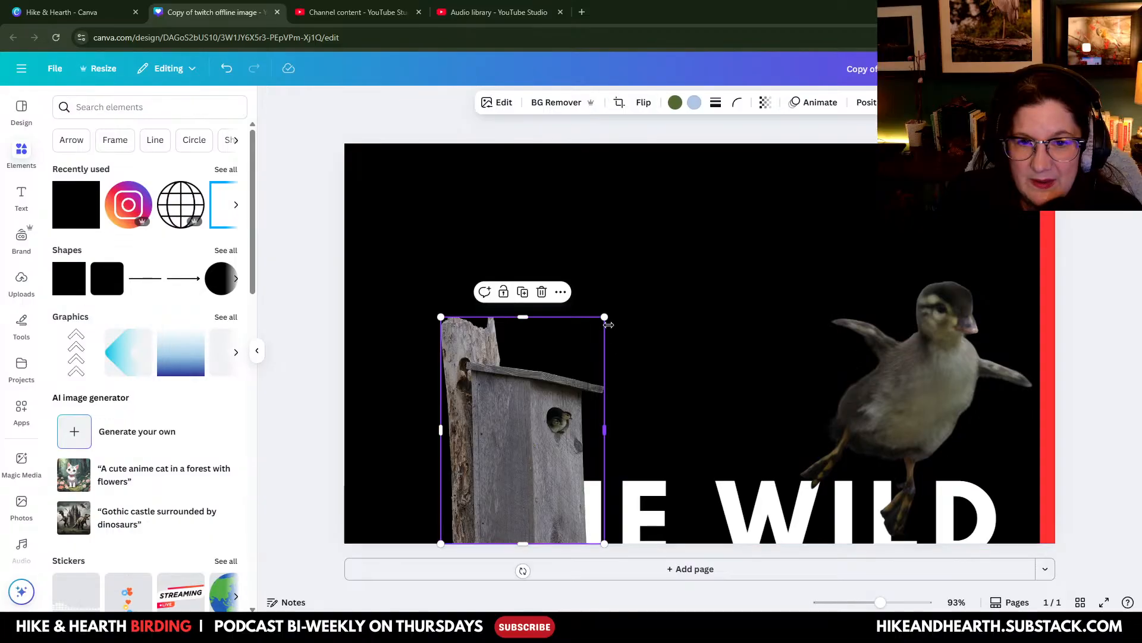
Step: Enlarge the nest box cutout to slightly more than the page height and place it near the page's left edge
drag(605, 317, 769, 172)
drag(600, 384, 552, 382)
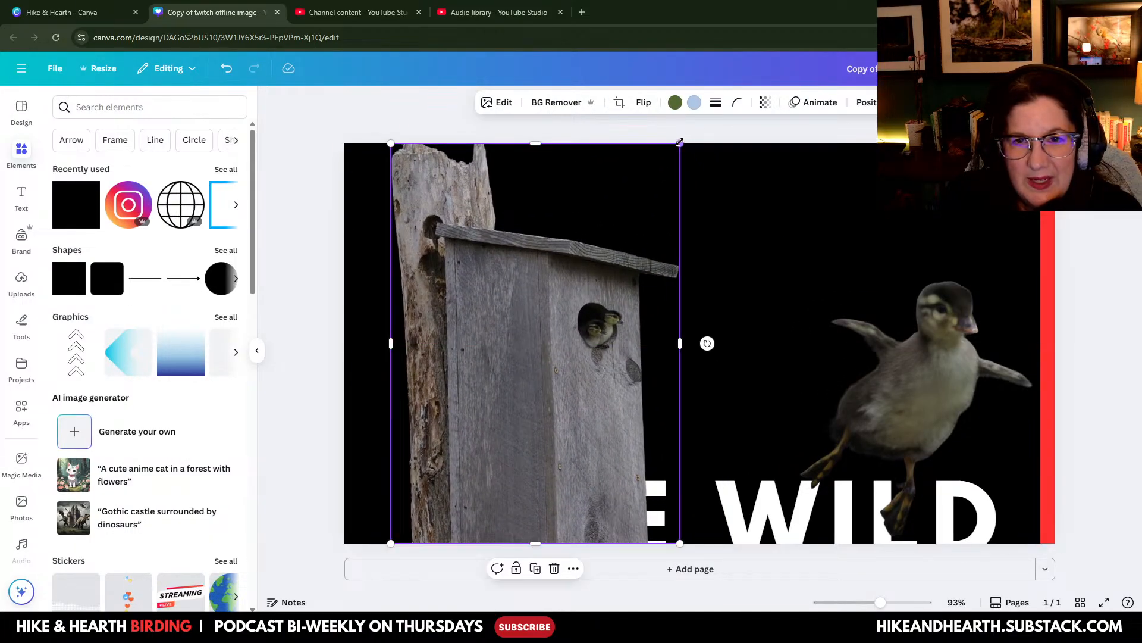
drag(680, 144, 696, 127)
drag(557, 449, 516, 453)
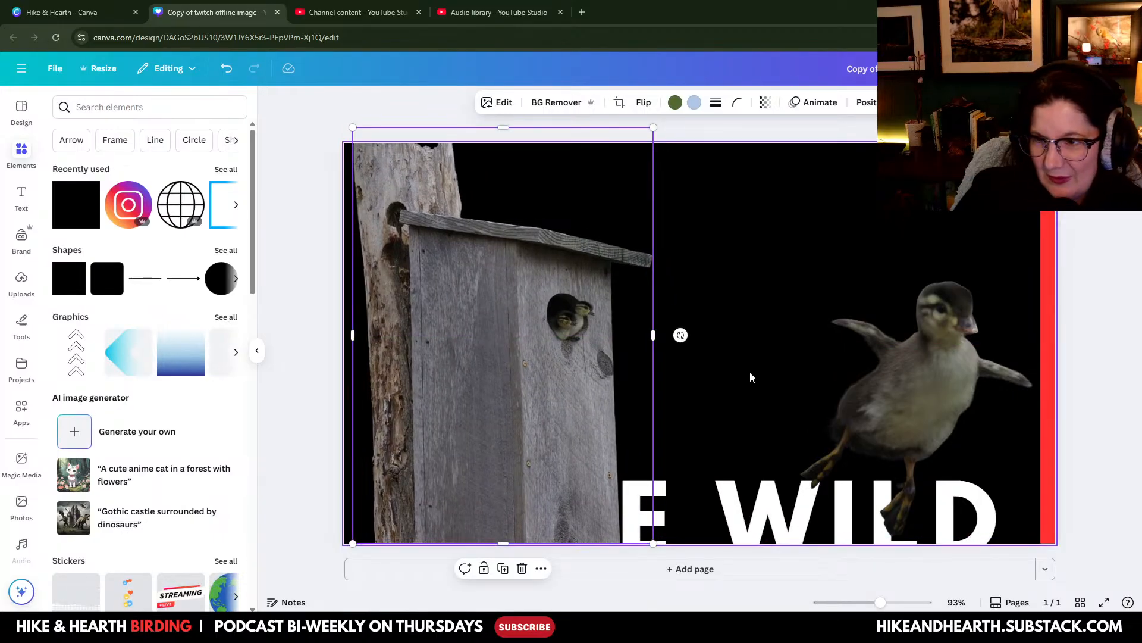
Step: Shrink the leaping duckling to about two thirds and place it near the page's top, just right of the nest box roof
drag(873, 400, 789, 299)
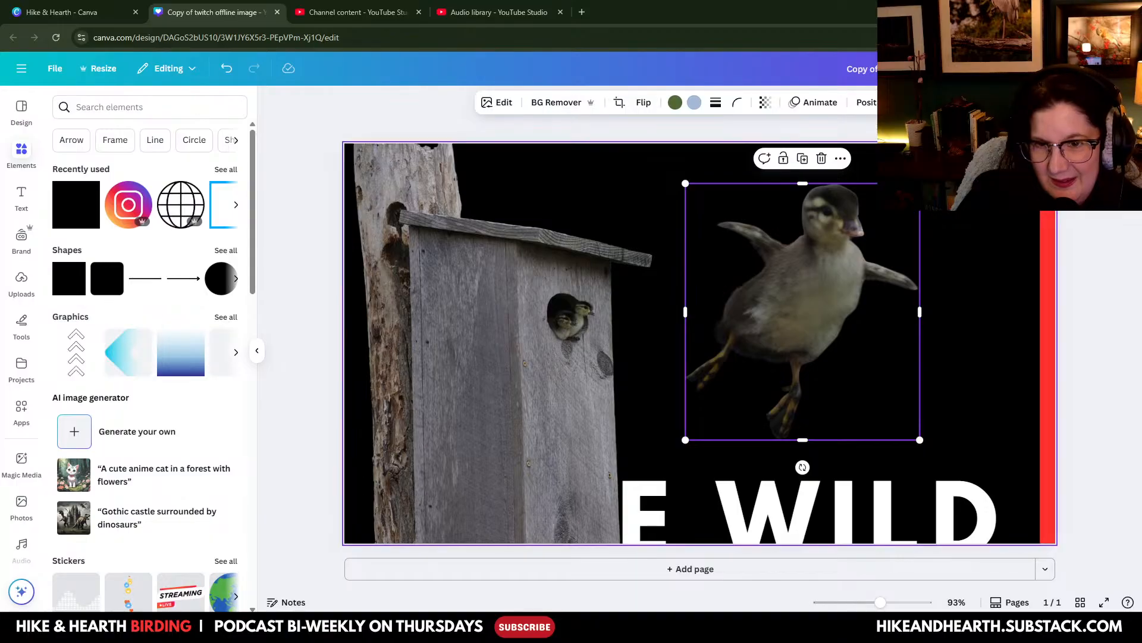
drag(920, 183, 839, 280)
drag(734, 361, 702, 251)
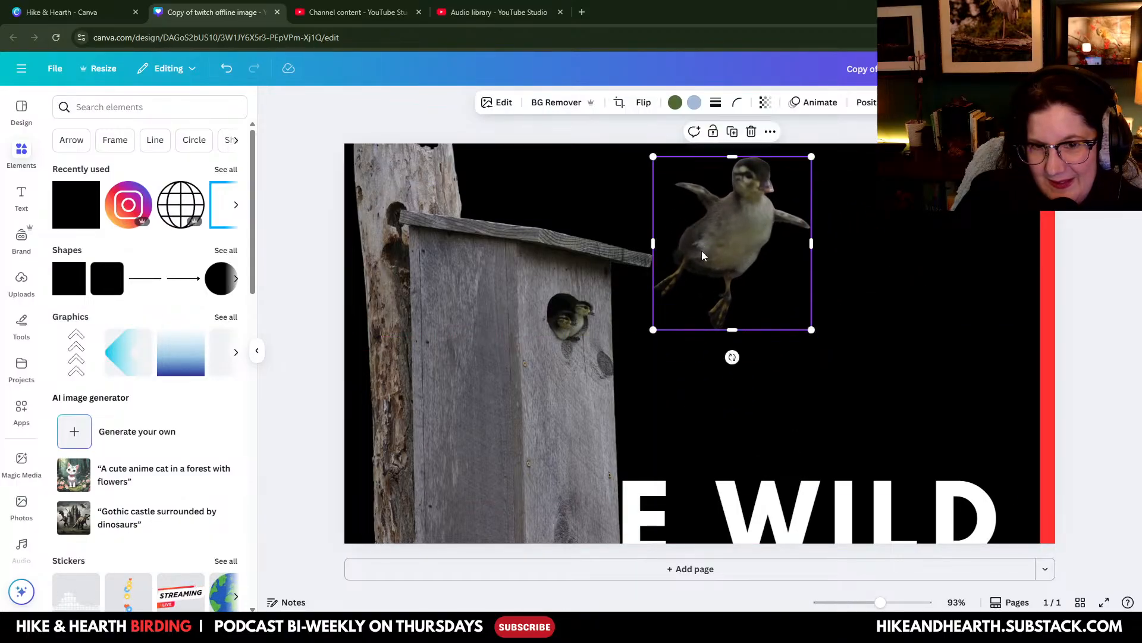
click(952, 341)
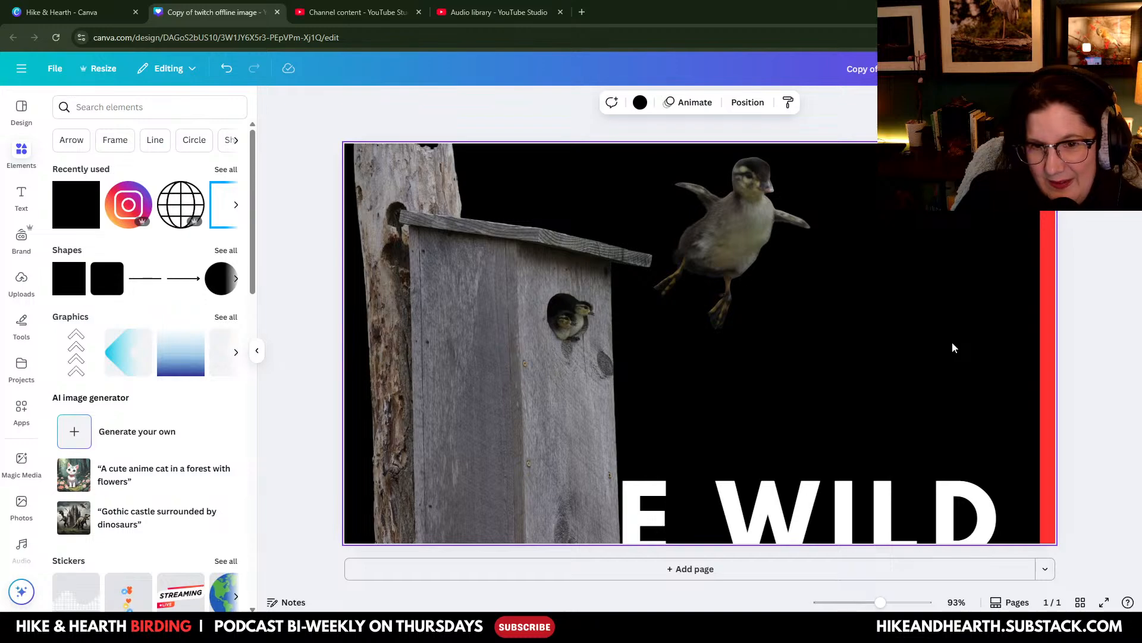
Step: Move the "THE WILD" title up and slightly right so it sits fully on the page beneath the duckling
drag(856, 502, 880, 403)
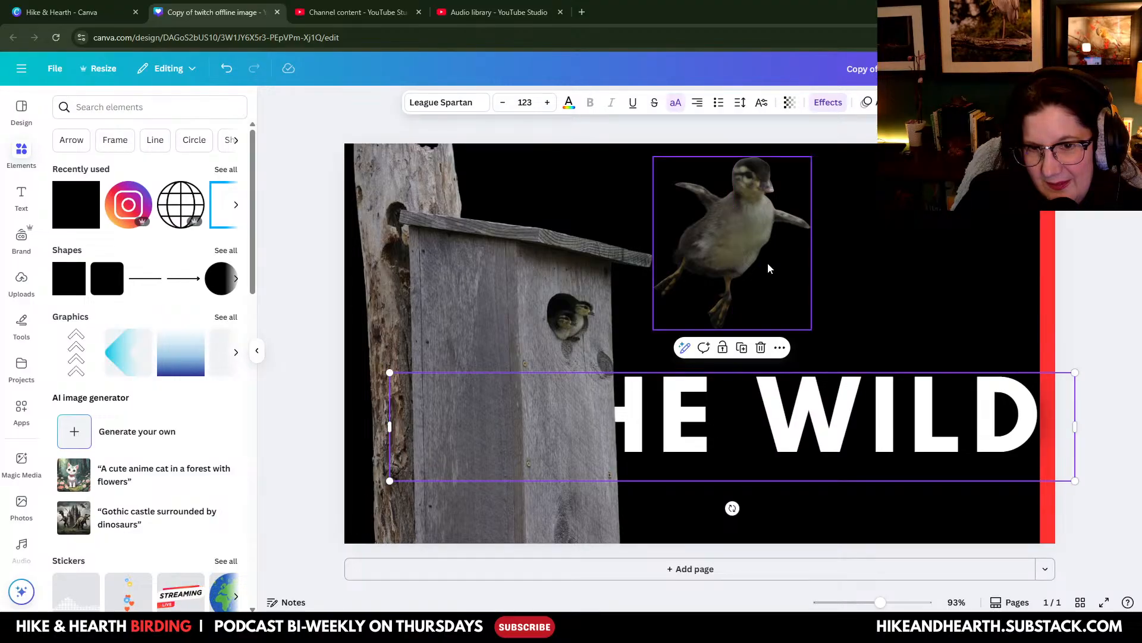
click(954, 302)
click(736, 416)
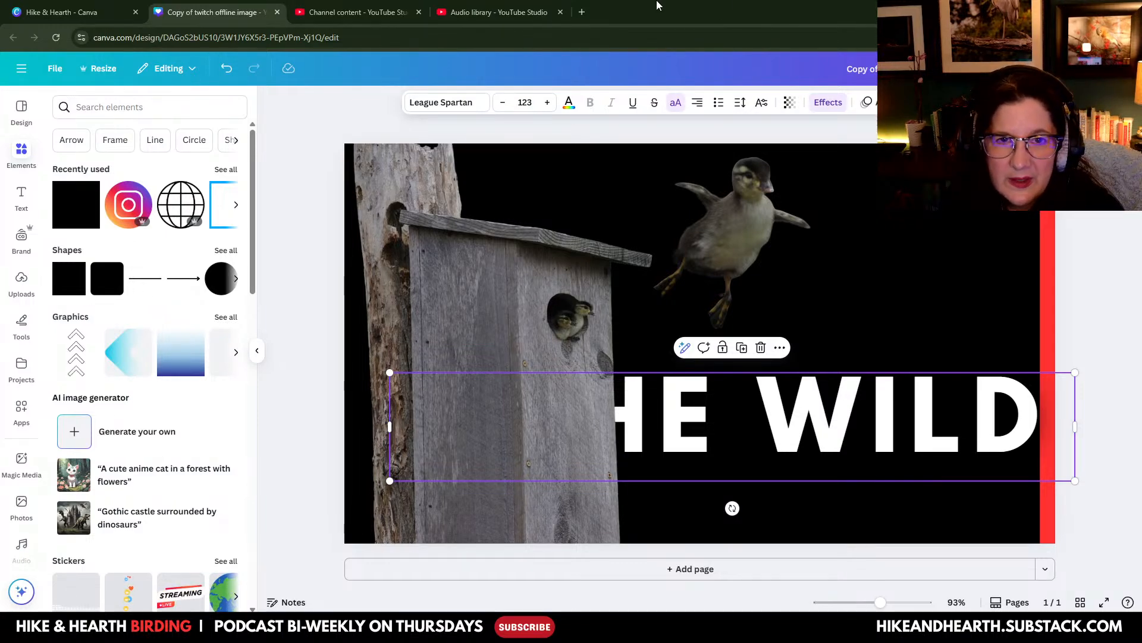
click(461, 13)
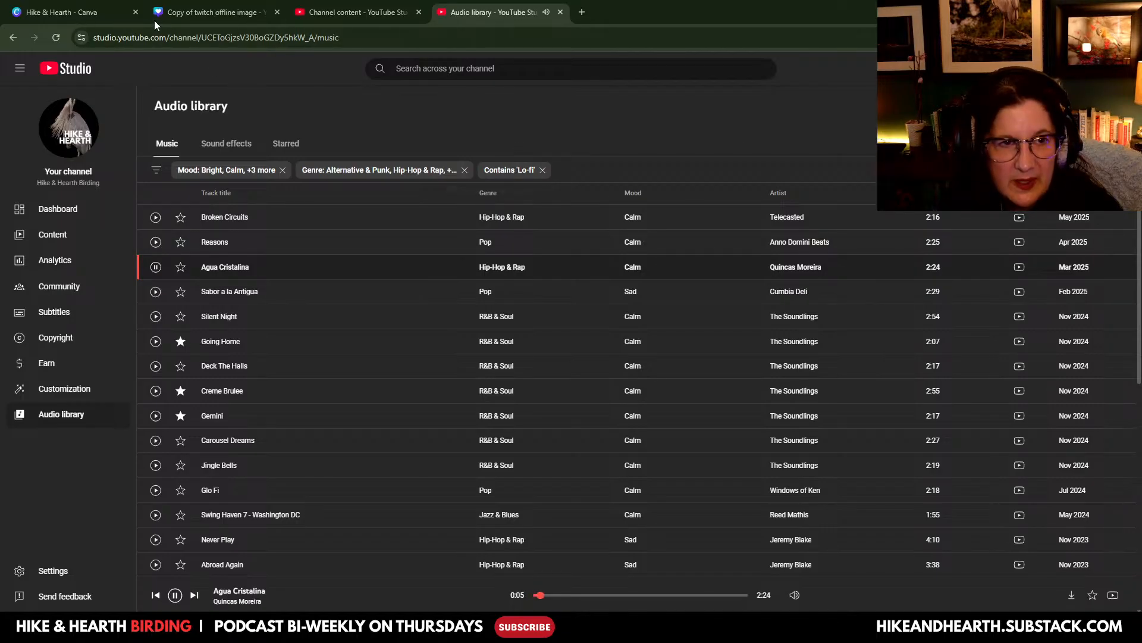
click(189, 13)
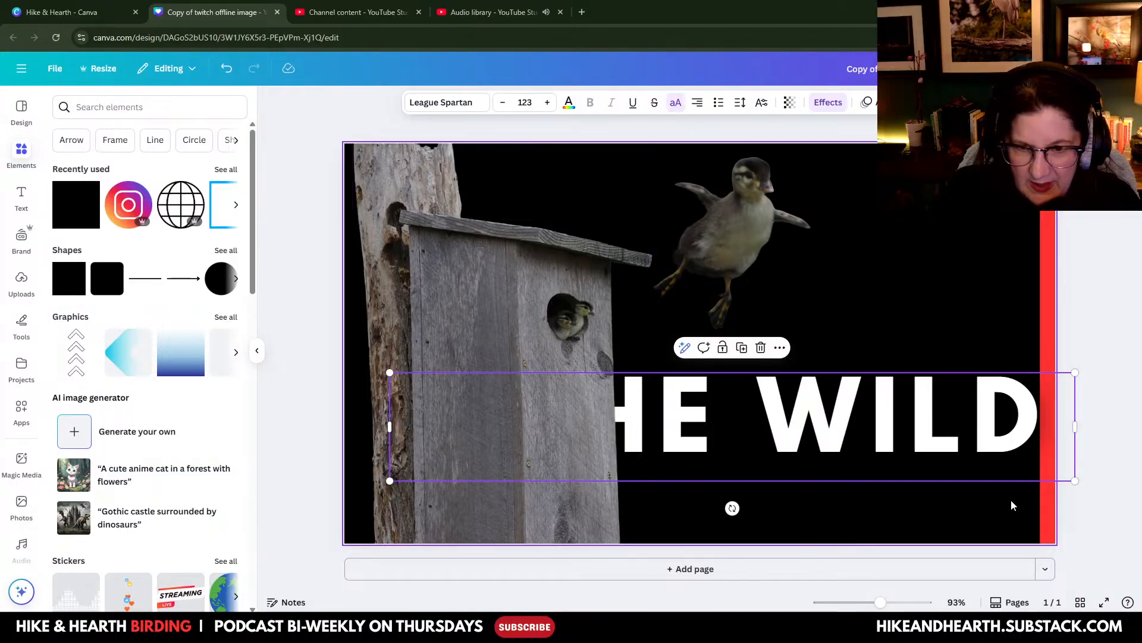
Step: Replace the title text "THE WILD" with "LEAP OF FAITH"
click(676, 422)
drag(513, 421, 1023, 433)
text(LEA)
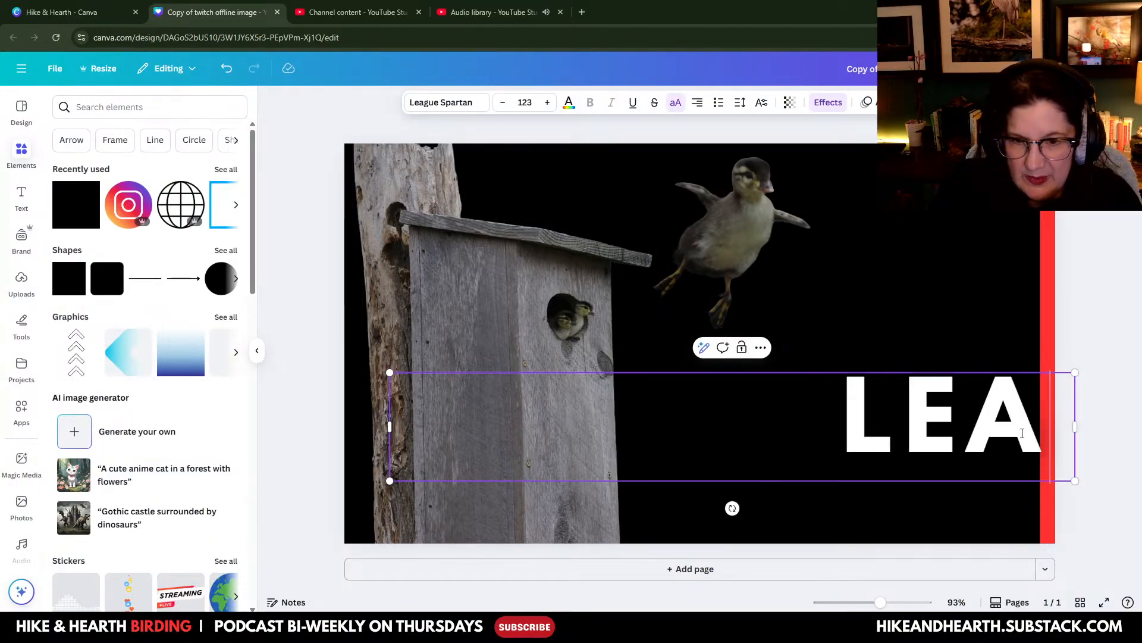
text(P OF FAITH)
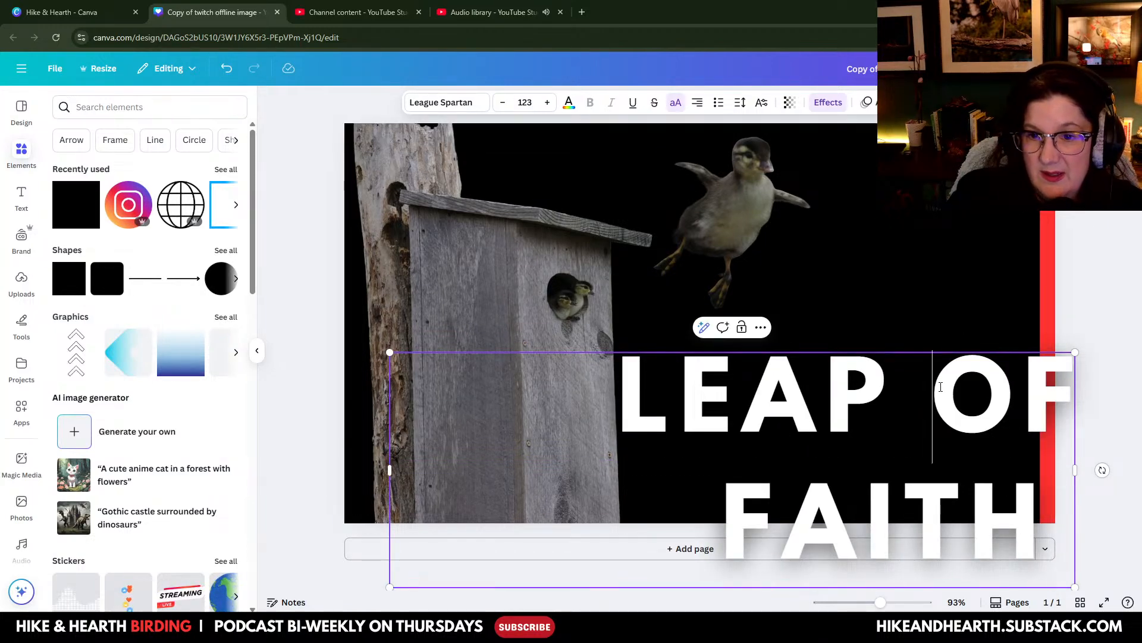
Step: Move the title up so both lines fit on the page, and cycle through its text alignments back to right-aligned
click(901, 290)
drag(839, 420, 810, 359)
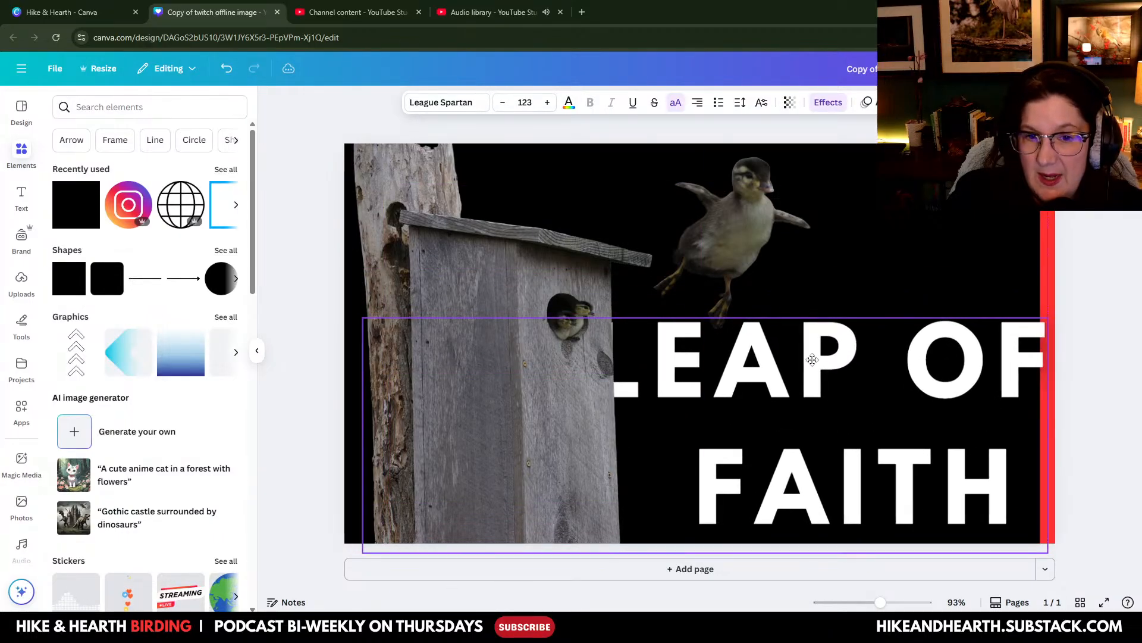
click(699, 111)
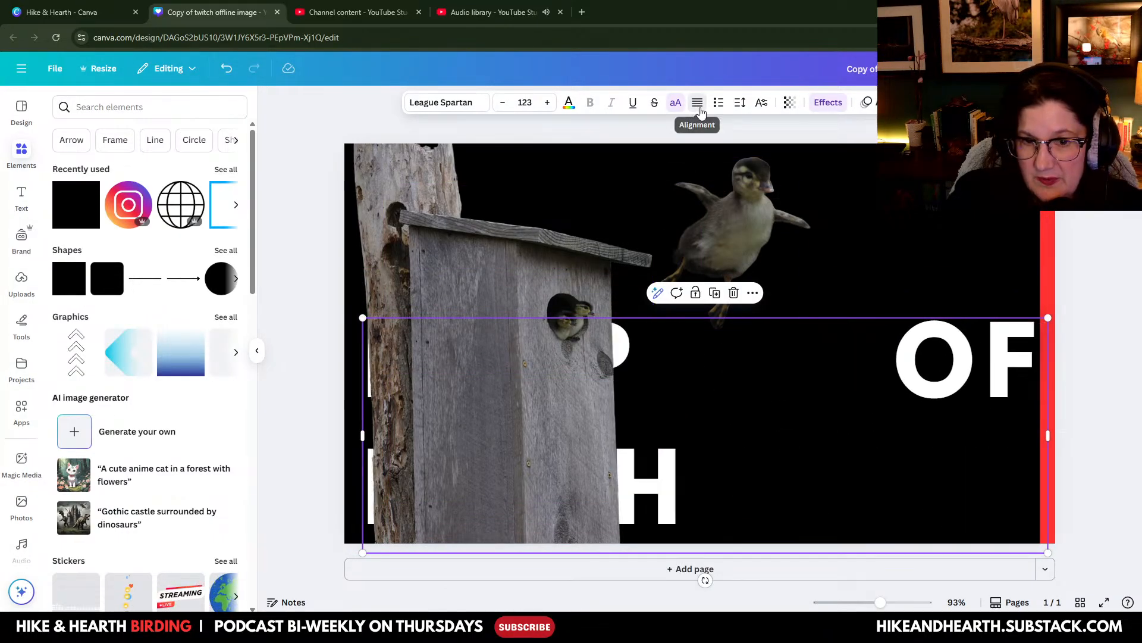
click(699, 111)
click(699, 111)
click(700, 111)
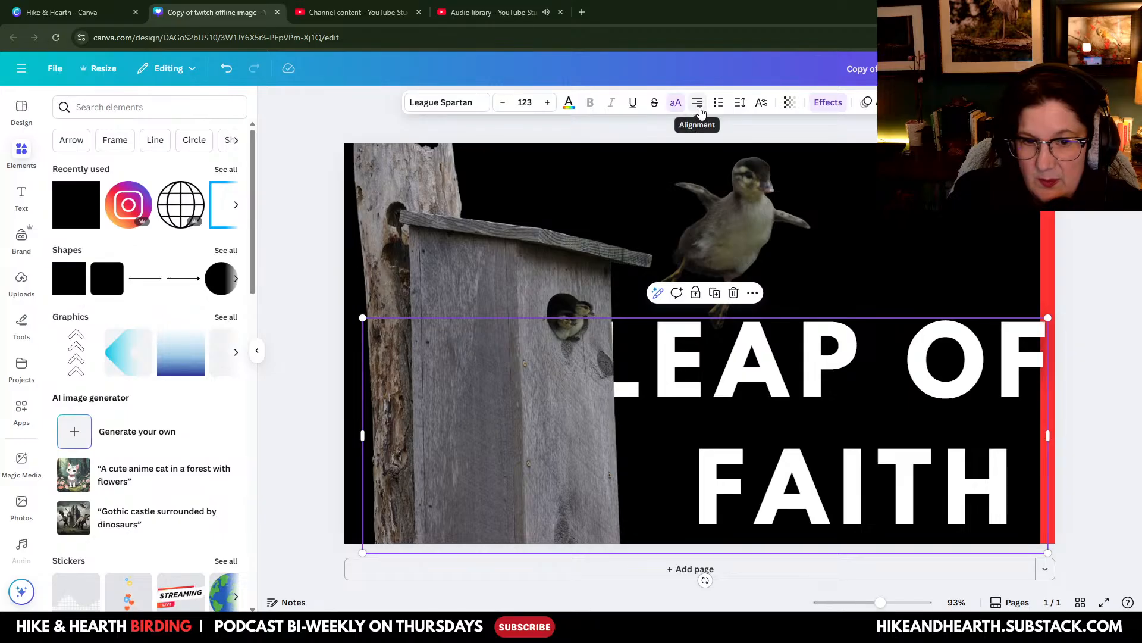
Step: Send the nest box cutout backward so that it lies behind the "LEAP OF FAITH" title
click(544, 283)
right_click(544, 283)
mouse_move(595, 359)
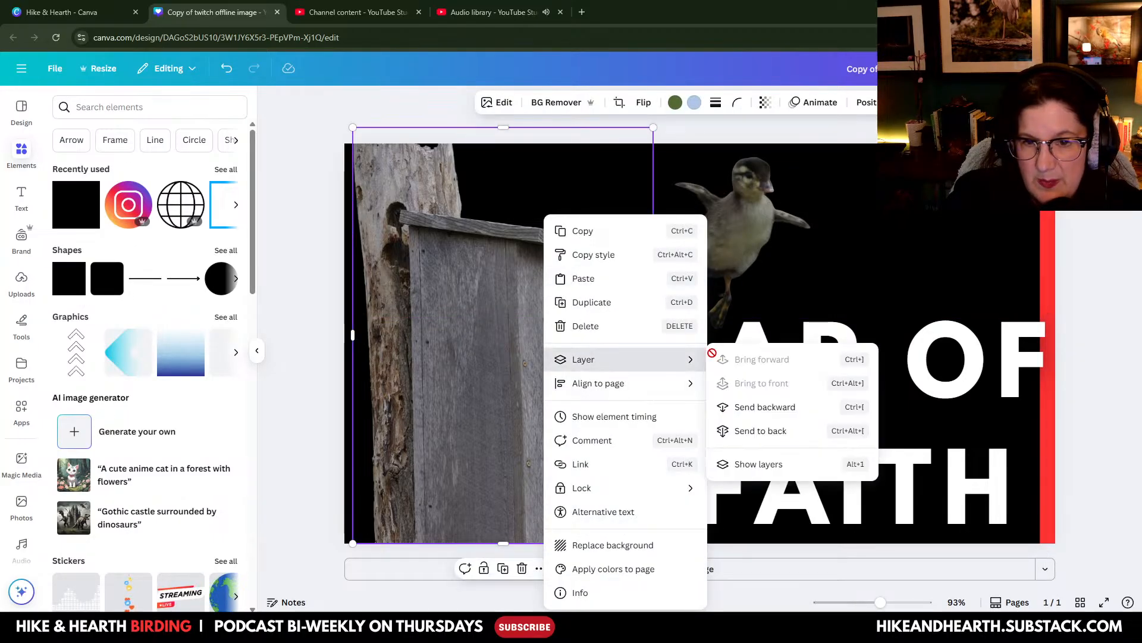
click(772, 420)
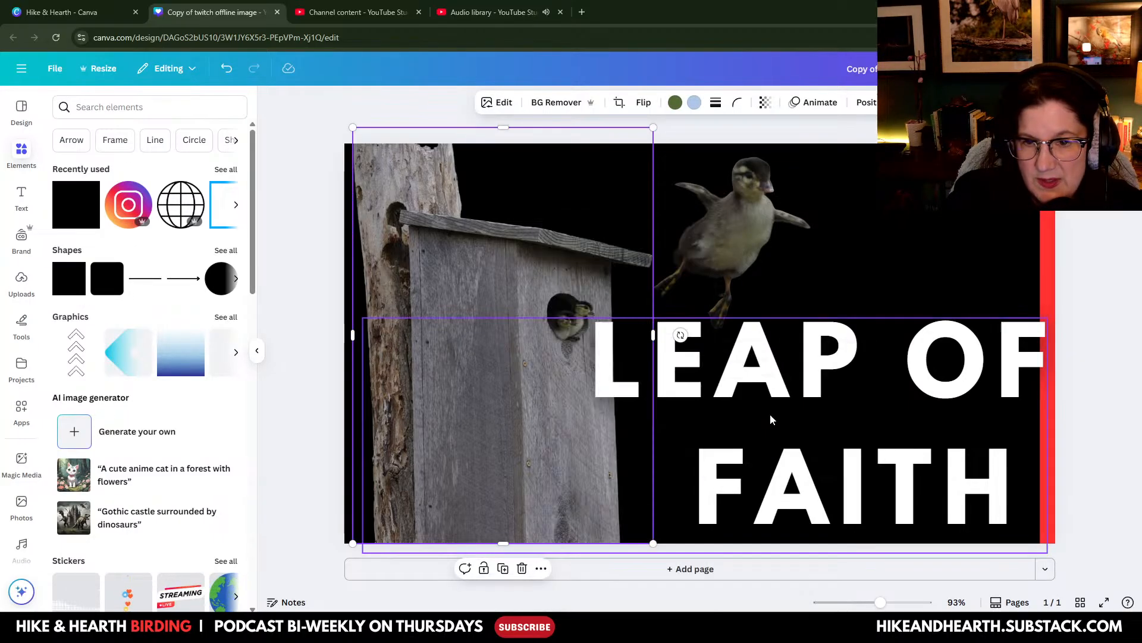
Step: Shift the "LEAP OF FAITH" title slightly down and left so its right side meets the red bar
click(918, 367)
drag(917, 369, 912, 372)
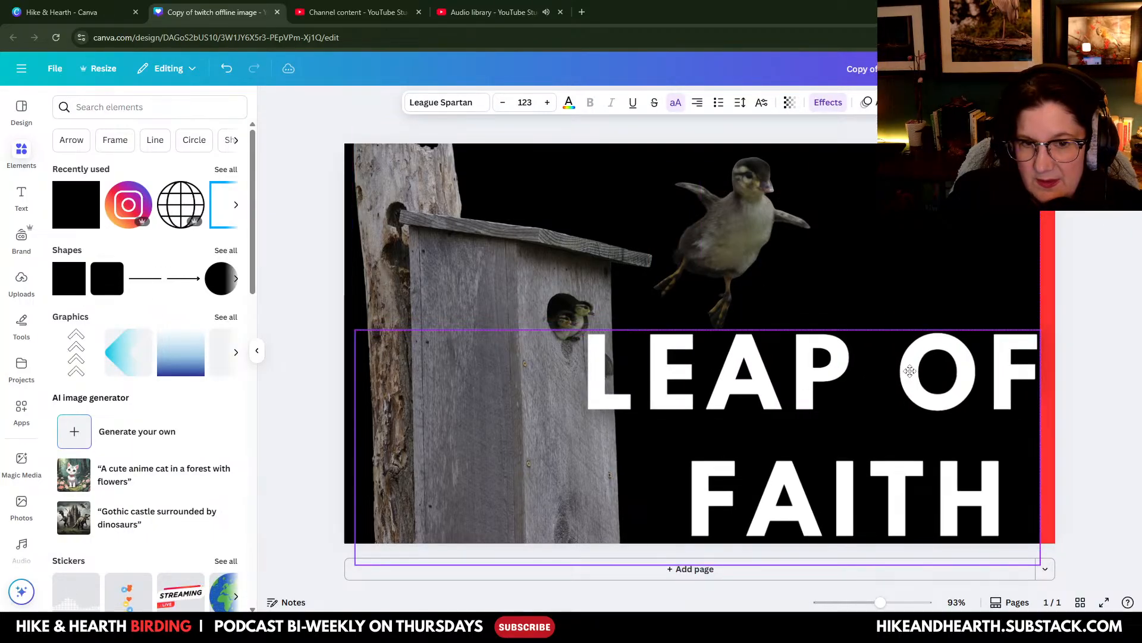
click(1099, 235)
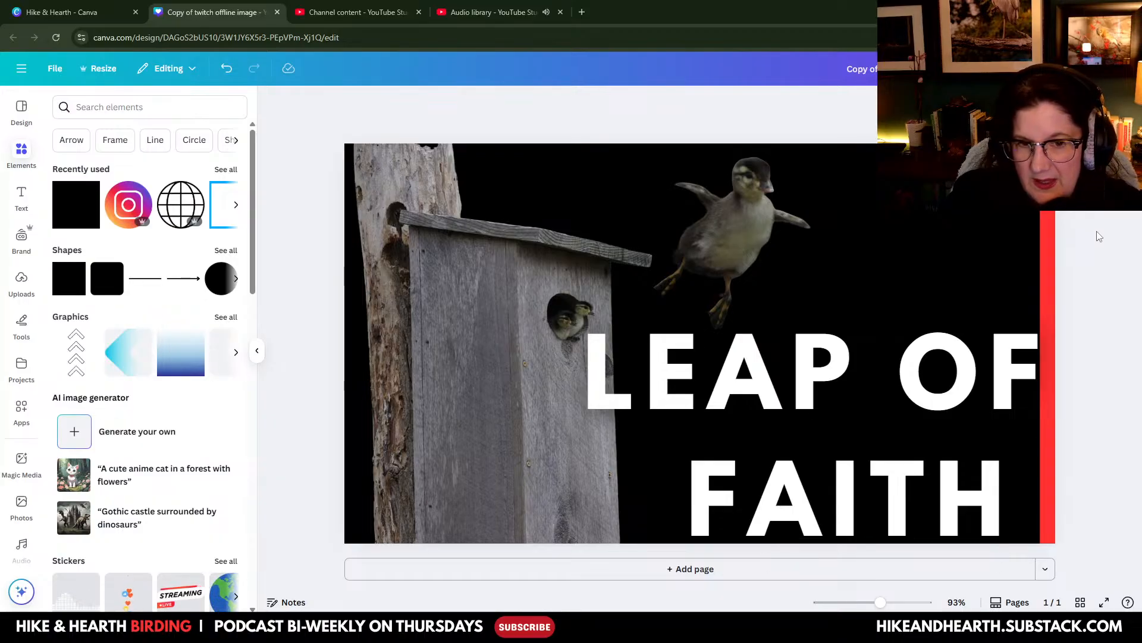
Step: Set the nest box cutout's transparency to 84
click(747, 391)
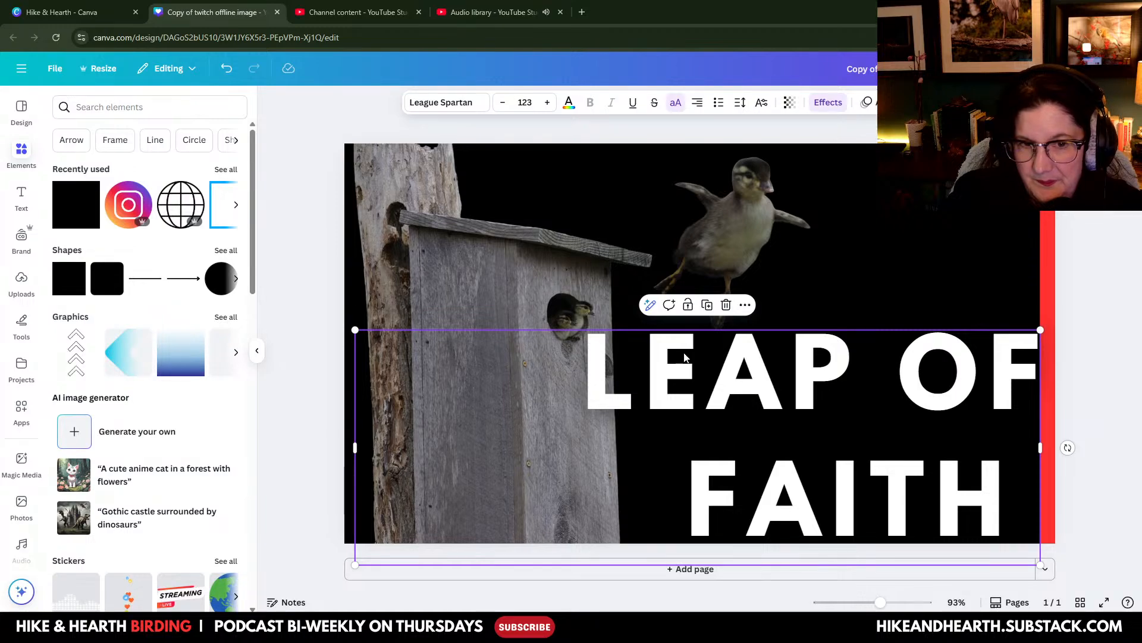
click(466, 293)
click(765, 103)
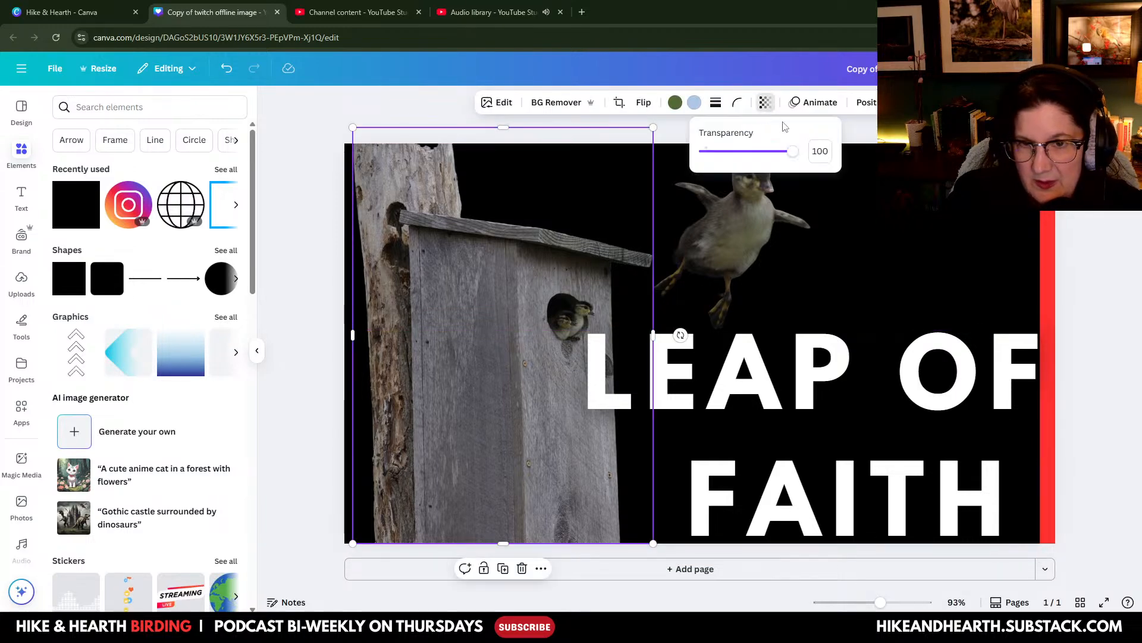
drag(796, 151, 781, 160)
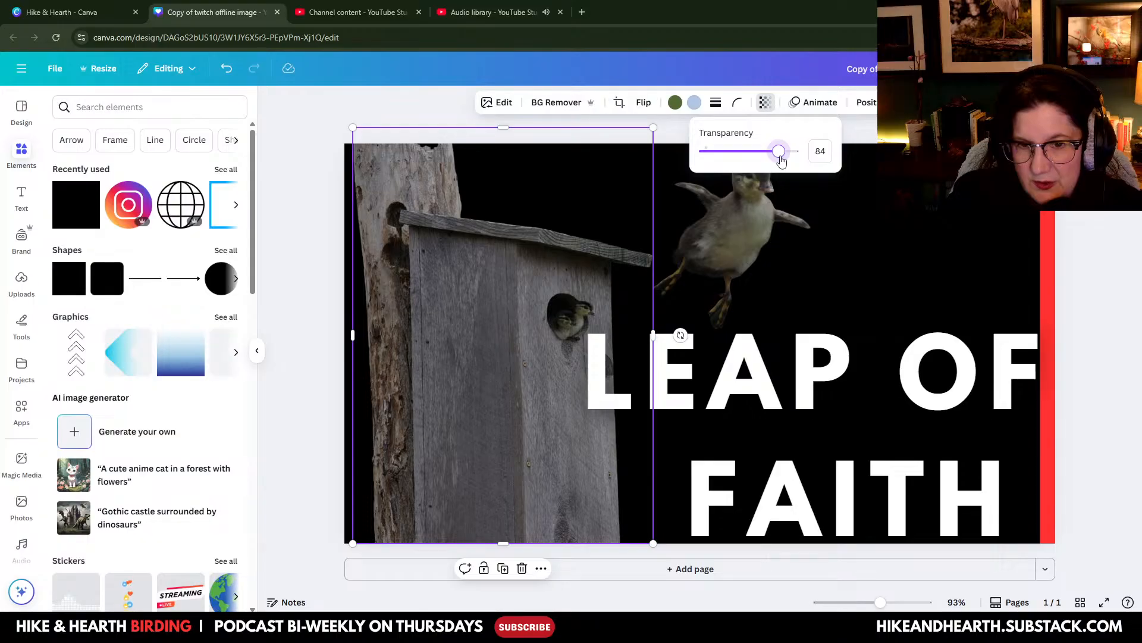
key(Escape)
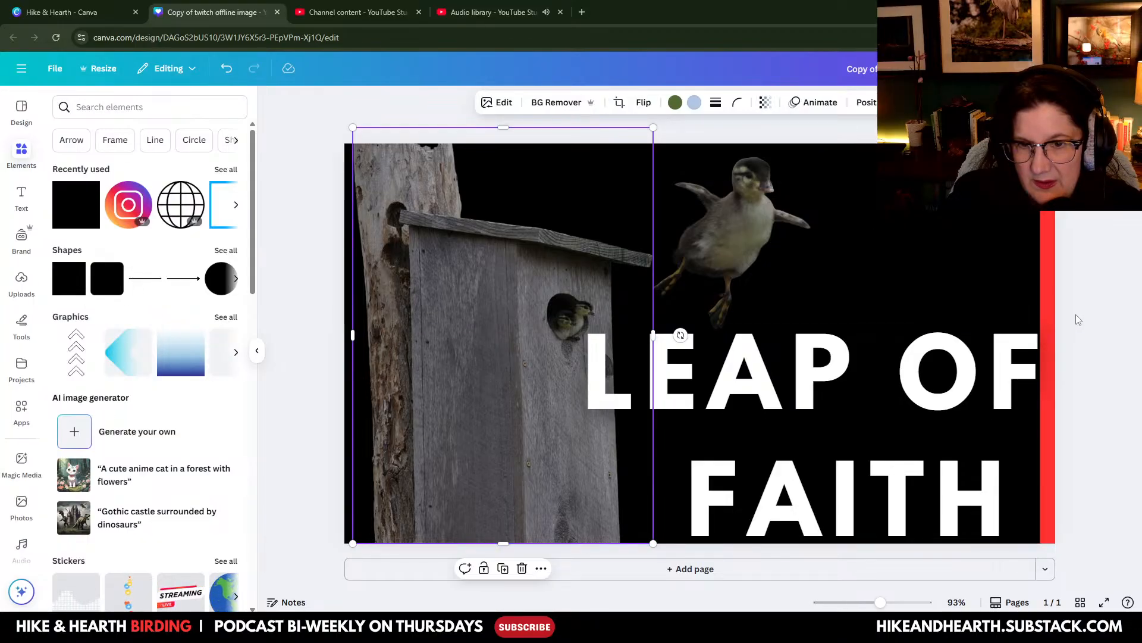
Step: Enlarge the leaping duckling slightly and place it over the gap between "LEAP" and "OF"
click(758, 249)
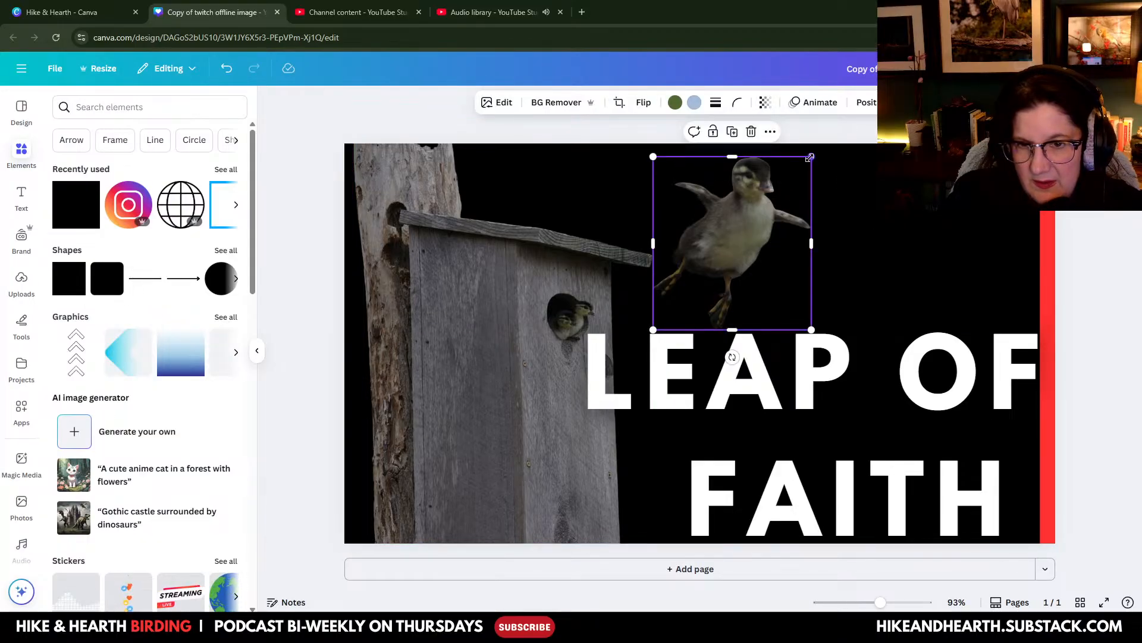
drag(811, 157, 834, 143)
drag(773, 212, 937, 290)
click(732, 233)
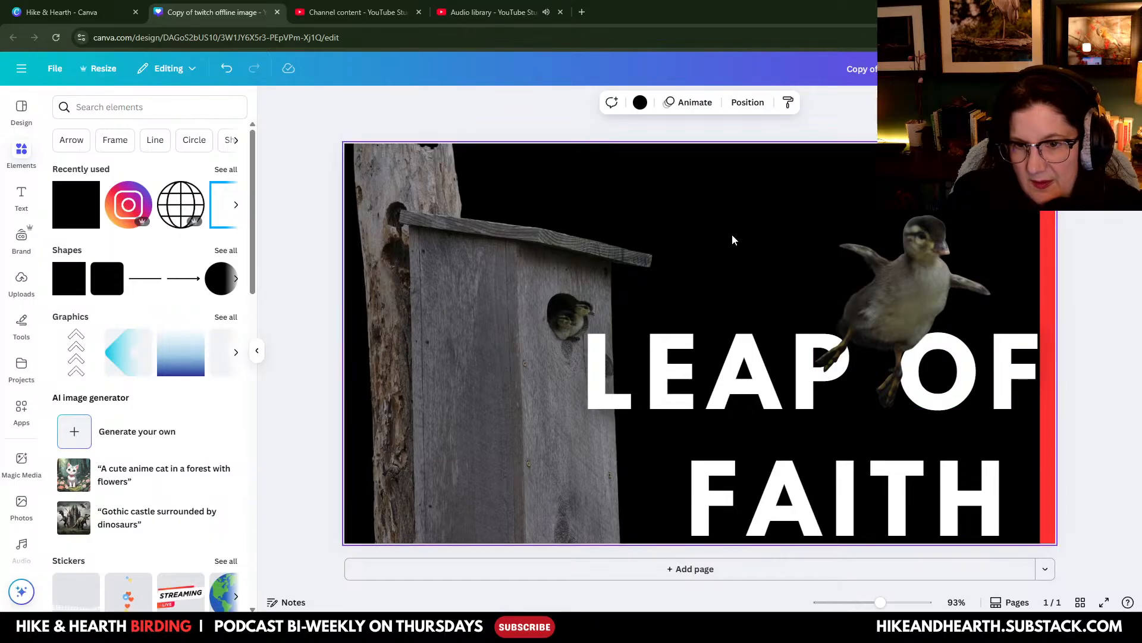
Step: Try a smaller leaping duckling, about two thirds the size, between the title's two lines
drag(908, 326, 880, 408)
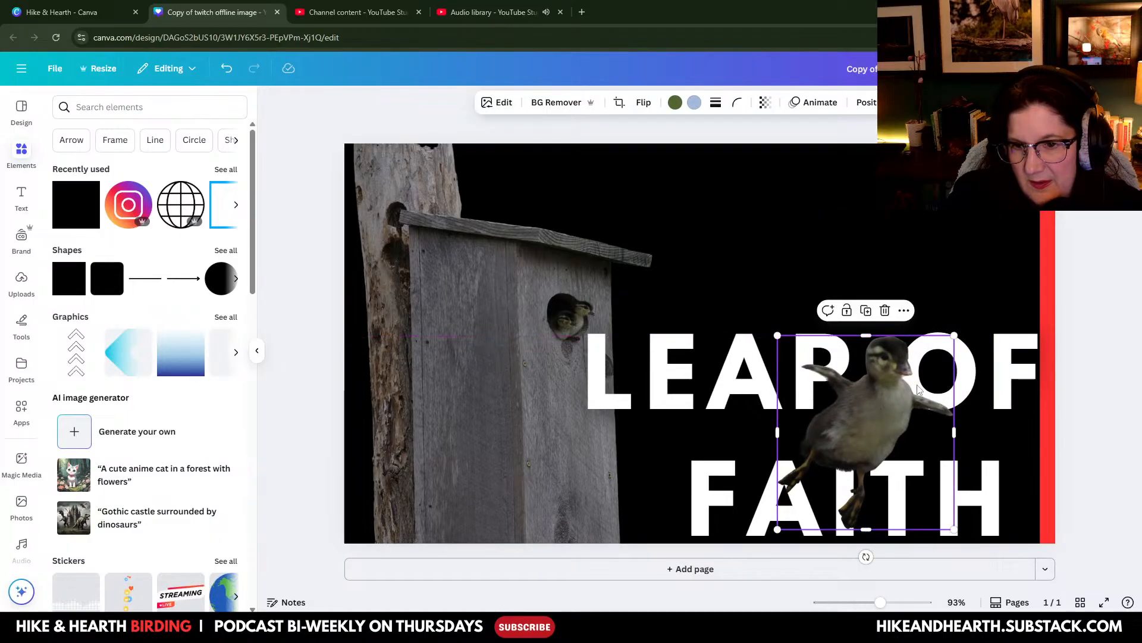
drag(956, 334, 891, 405)
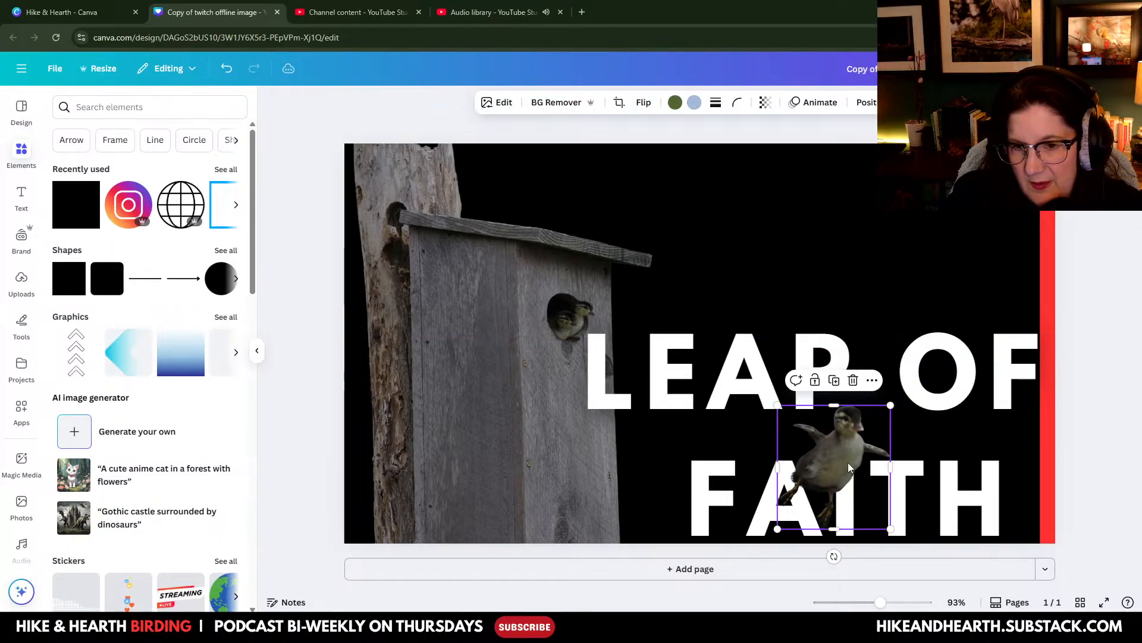
drag(848, 462, 876, 405)
click(931, 250)
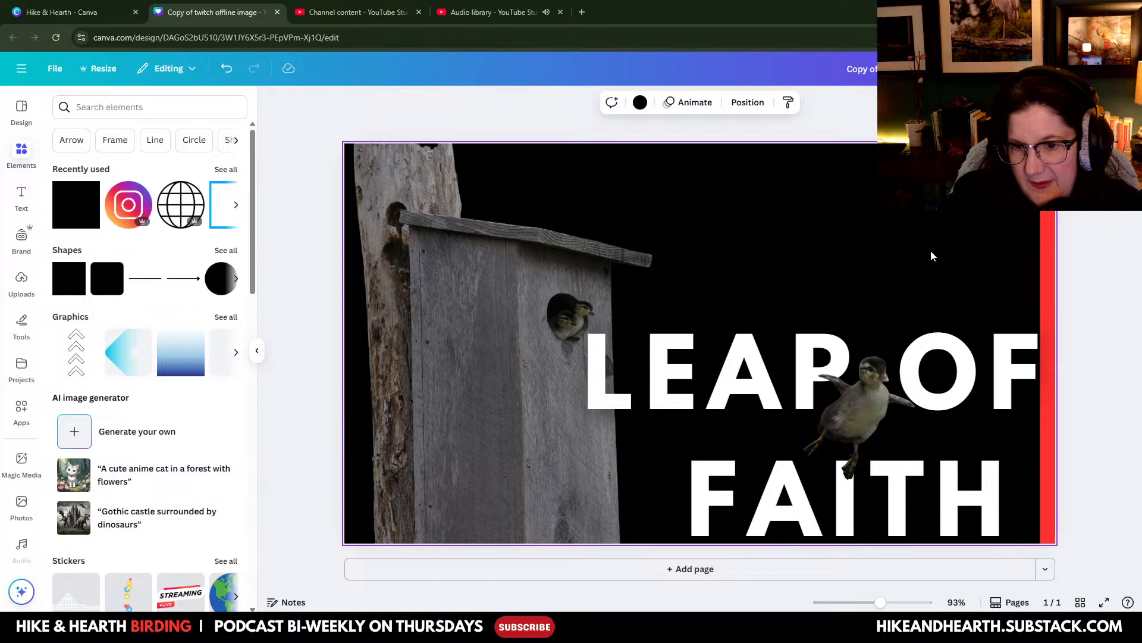
Step: Move the "LEAP OF FAITH" title to the page's top and enlarge the leaping duckling beneath "FAITH"
drag(972, 388, 970, 213)
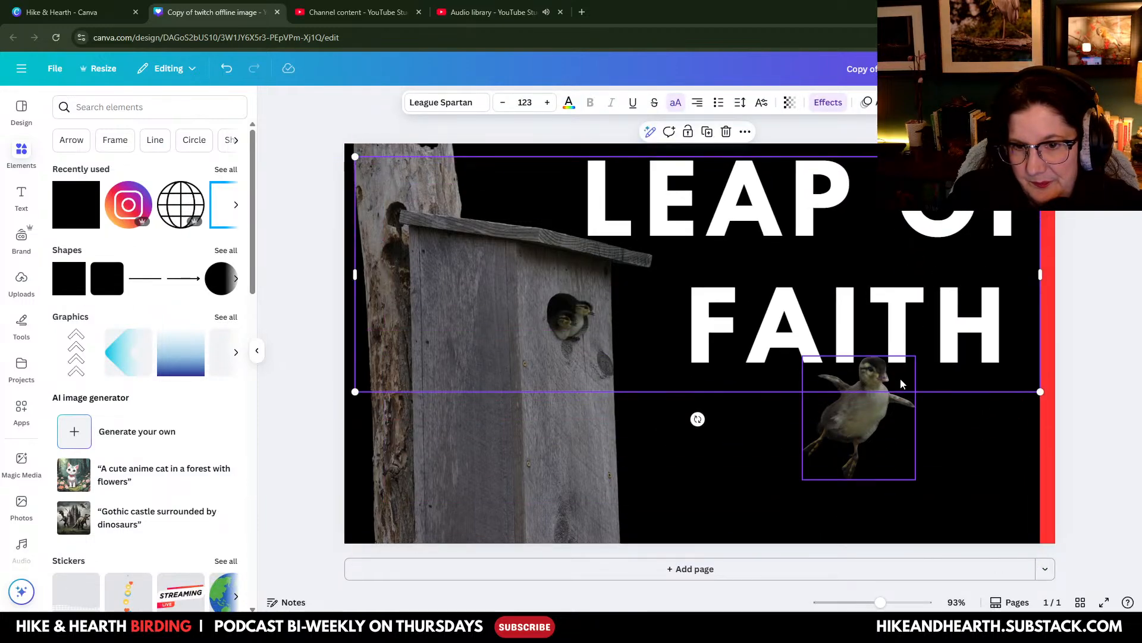
click(874, 416)
drag(873, 416, 862, 438)
drag(790, 375, 753, 335)
drag(911, 500, 940, 543)
mouse_move(869, 469)
mouse_down()
mouse_move(860, 475)
mouse_move(875, 486)
mouse_move(663, 474)
mouse_move(948, 441)
mouse_move(864, 446)
mouse_up()
click(643, 514)
click(904, 494)
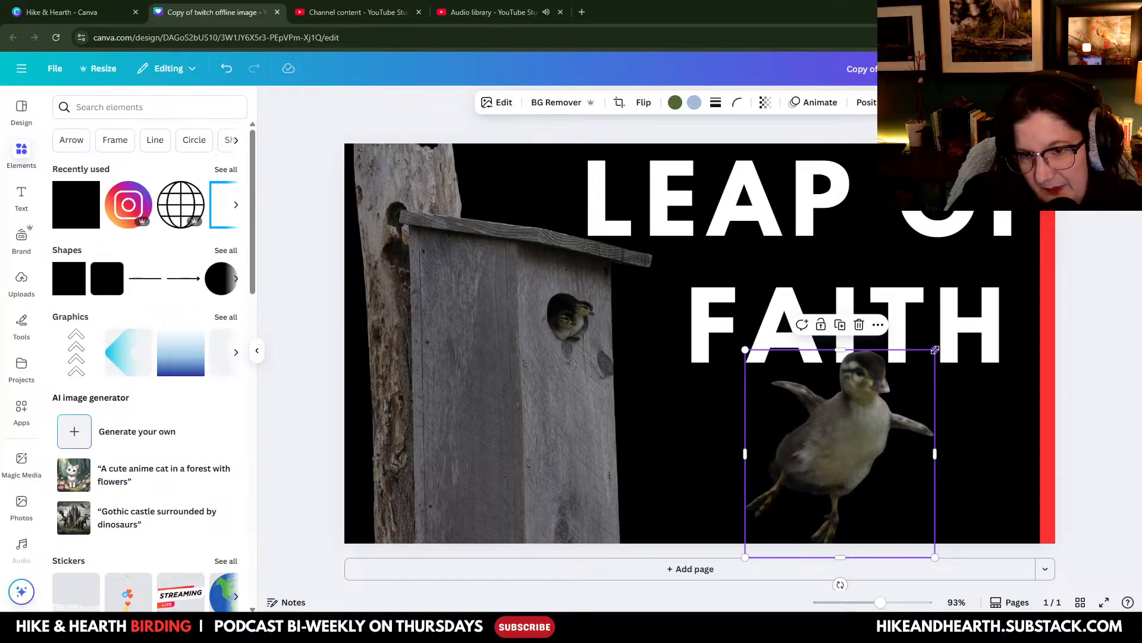
Step: Shrink the leaping duckling and place it over the nest box's right edge, below the entrance hole
drag(931, 355, 892, 399)
drag(832, 470, 675, 422)
click(1105, 398)
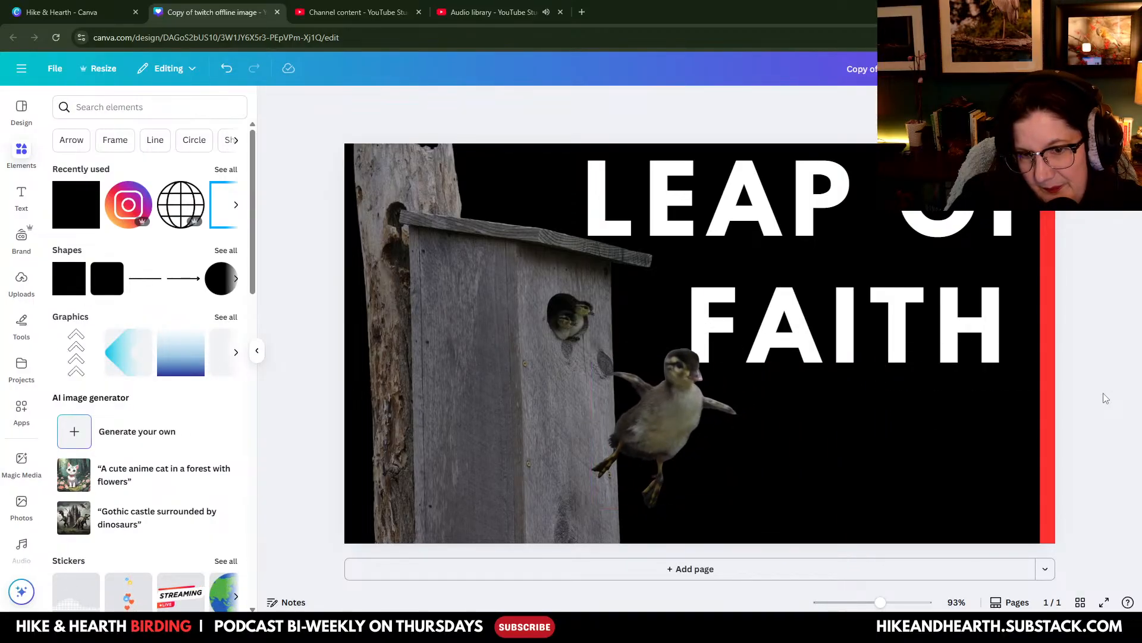
Step: Move the "LEAP OF FAITH" title down to the page's vertical middle, with its text box ending at the red bar
drag(985, 347, 993, 384)
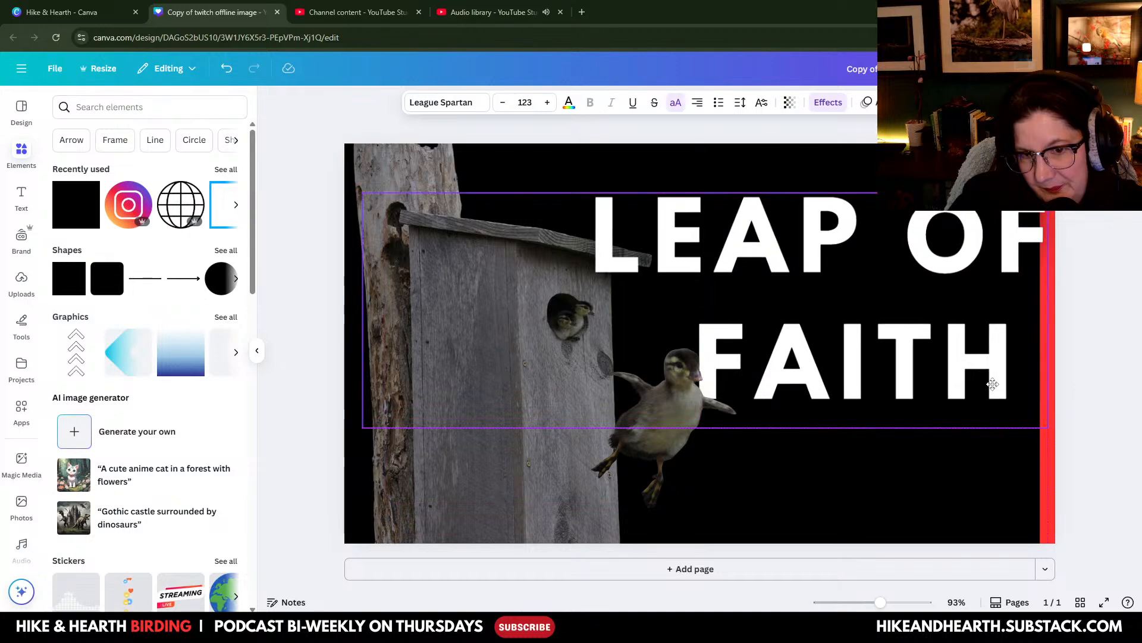
click(1109, 415)
drag(976, 388, 980, 386)
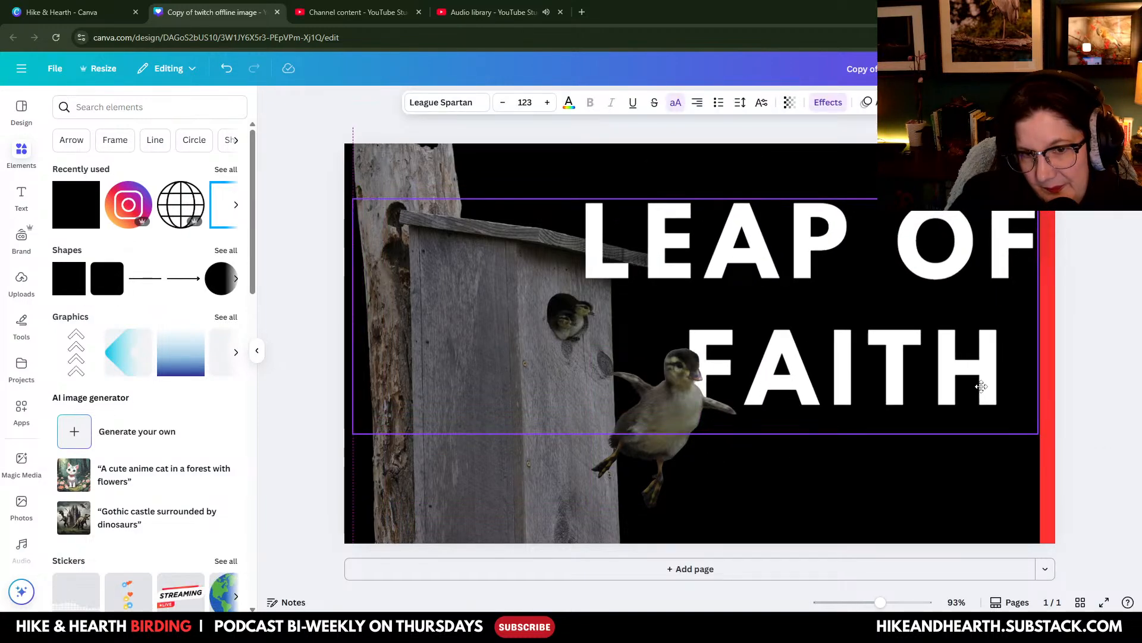
click(1119, 392)
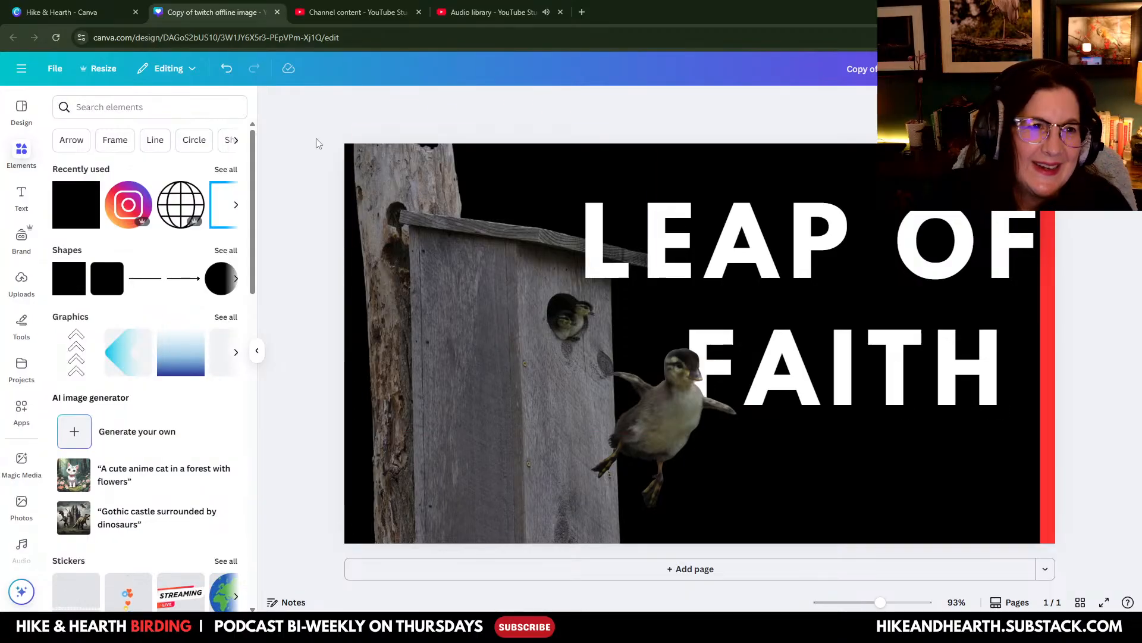
Step: Rename the design as "Ep 18 NB version 1"
click(55, 68)
click(108, 103)
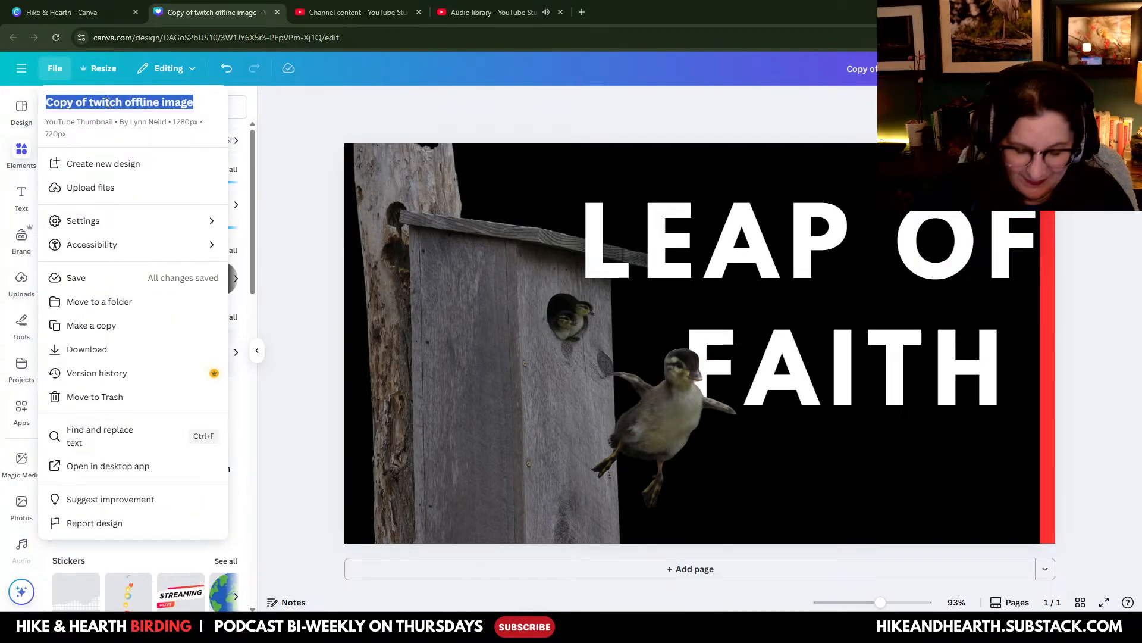
text(Ep 18)
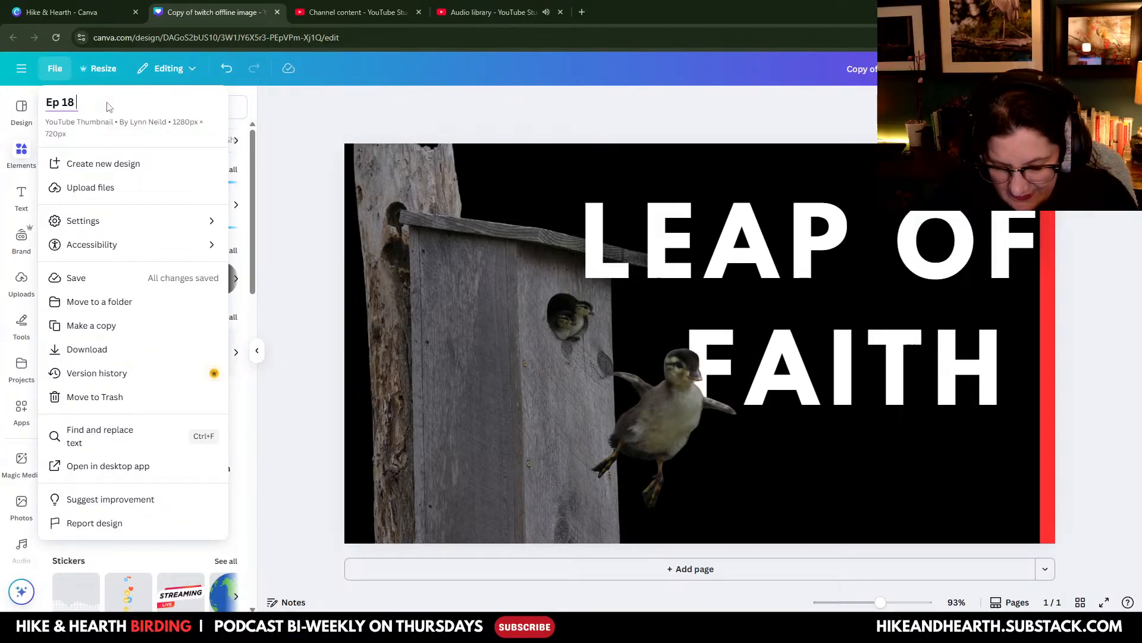
text( N)
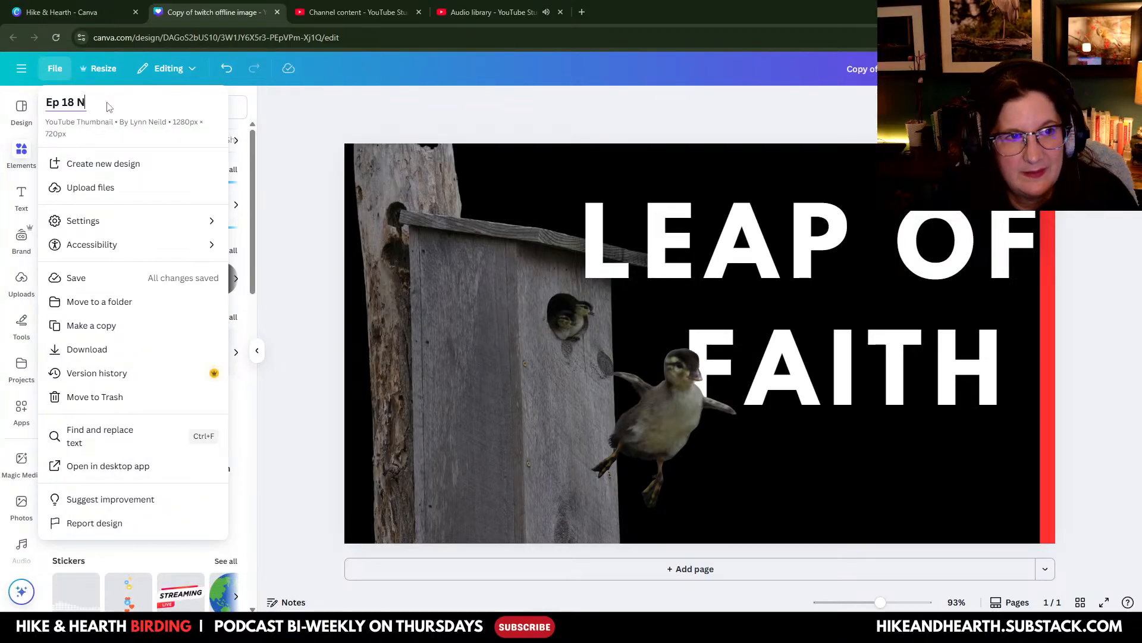
text(B)
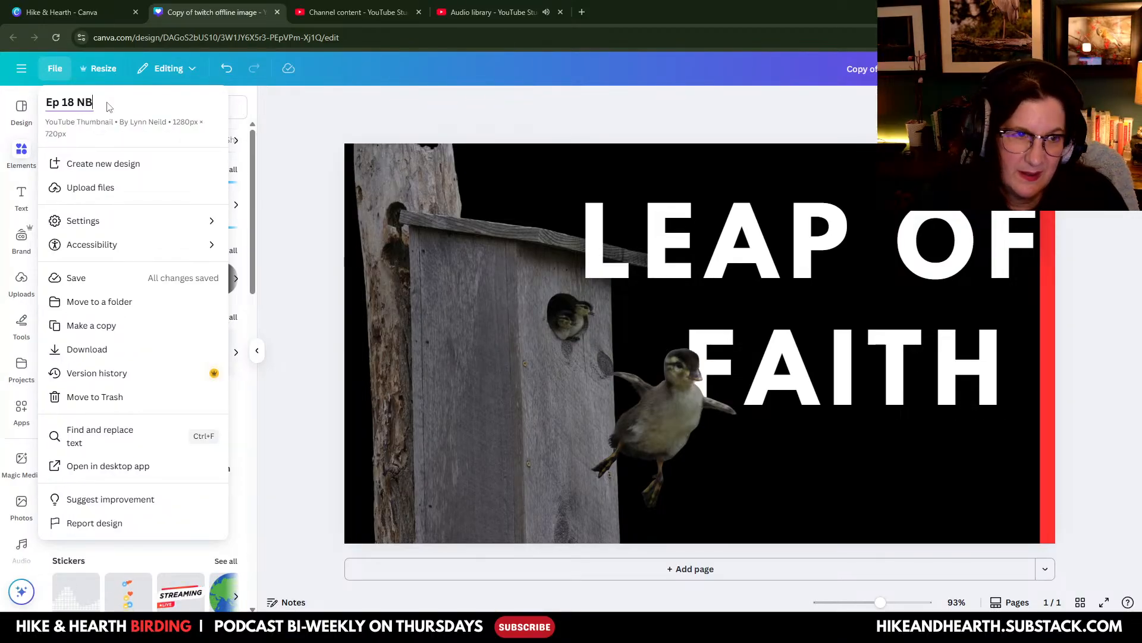
text( version 1)
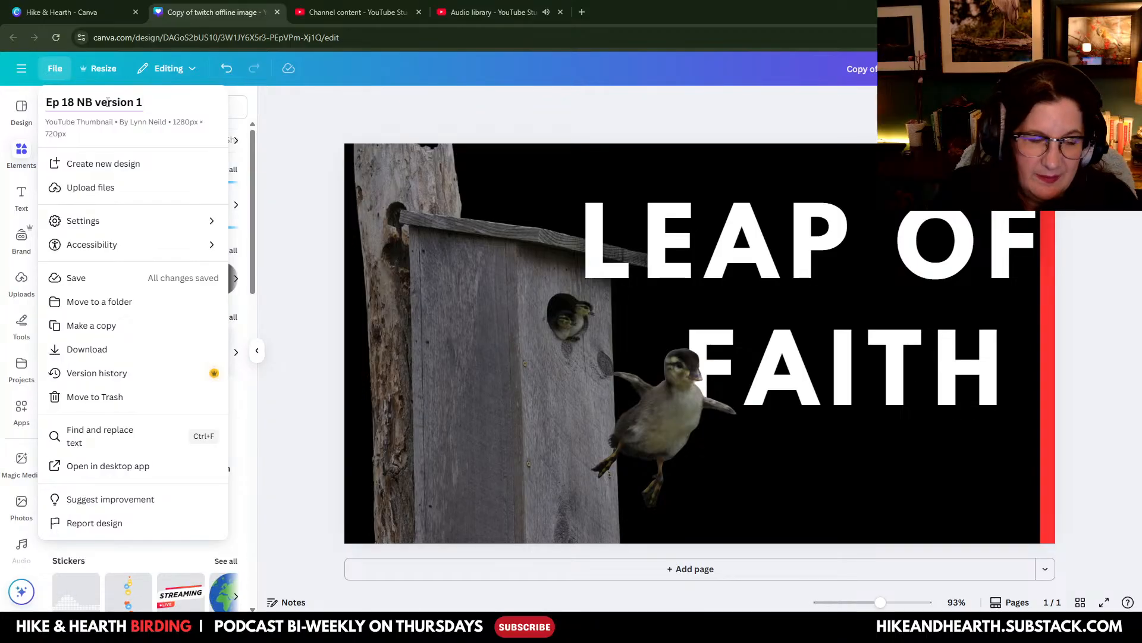
click(128, 269)
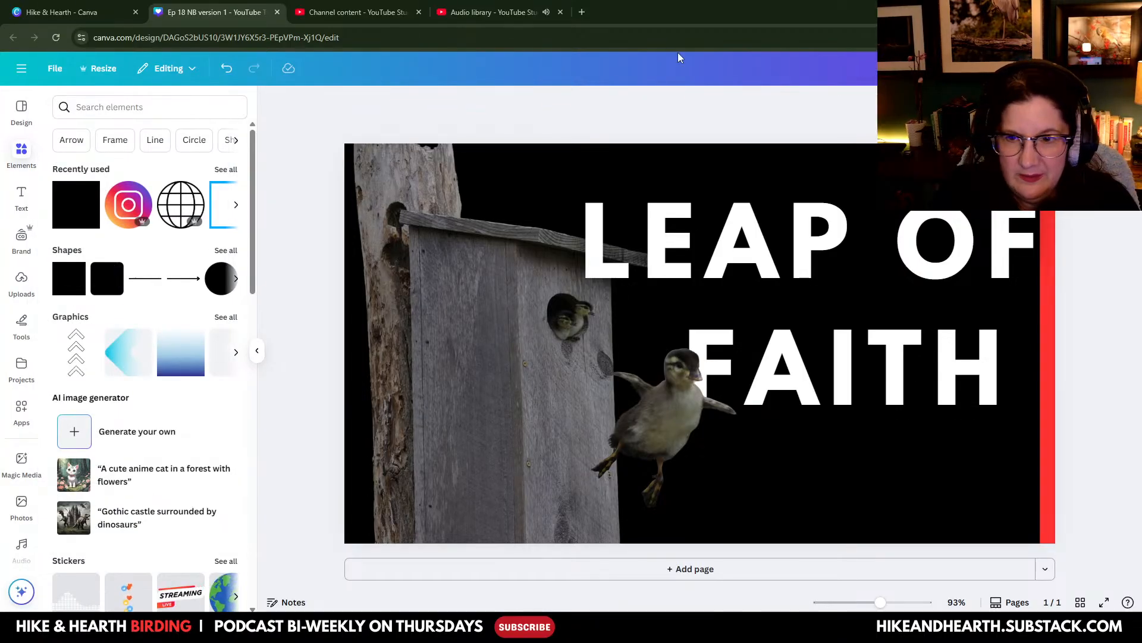
Step: Download the design as a JPG file and dismiss the sharing offer
click(1108, 68)
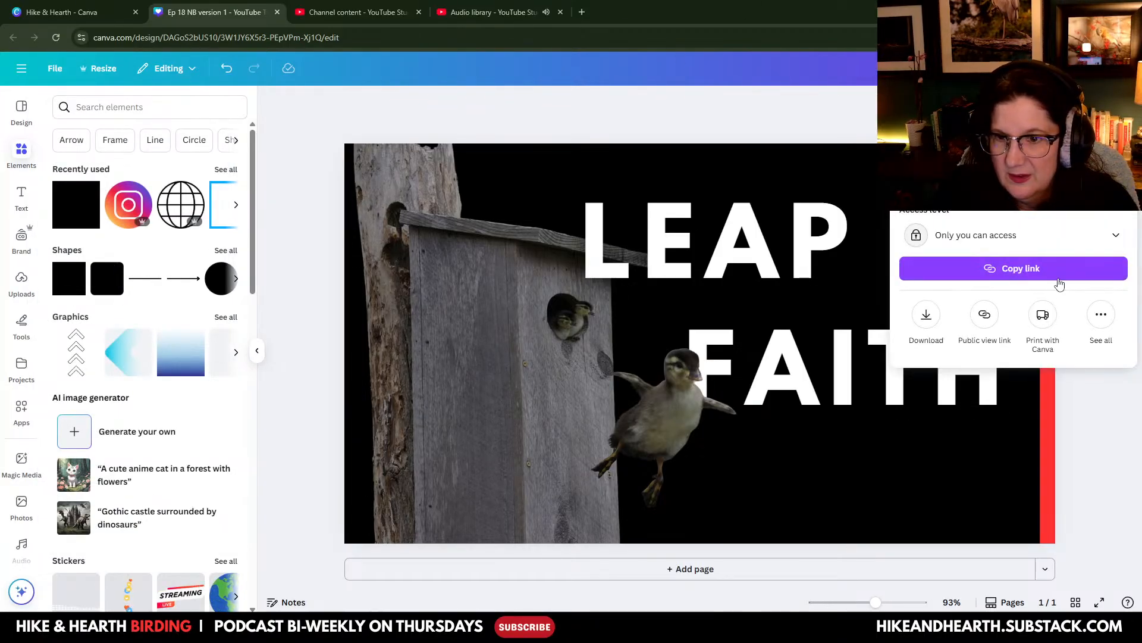
click(924, 320)
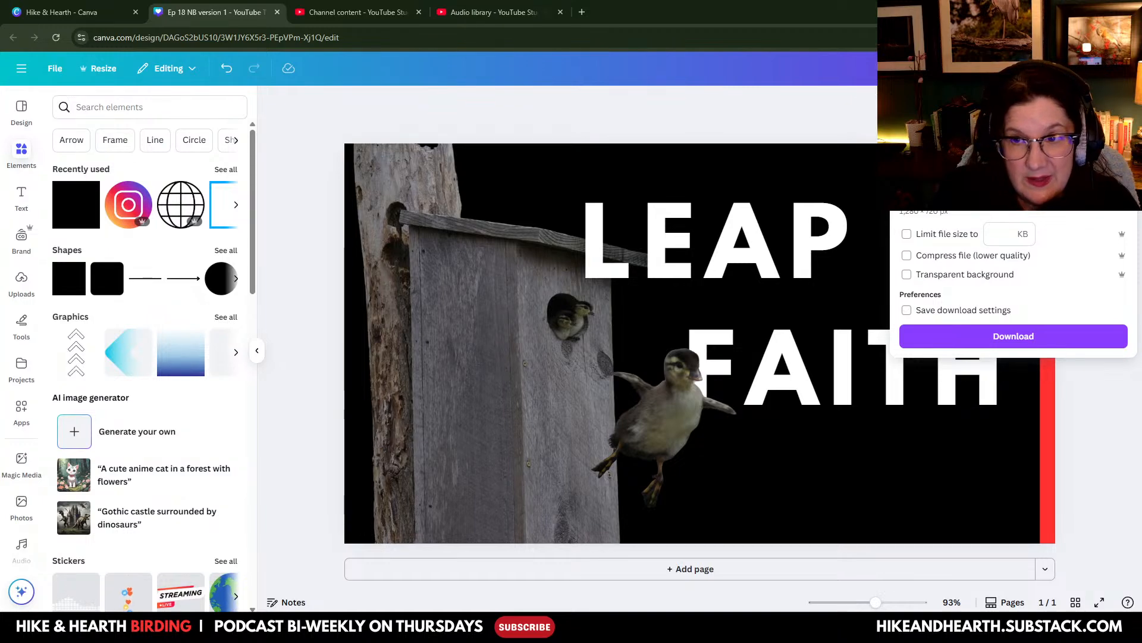
click(988, 147)
click(979, 186)
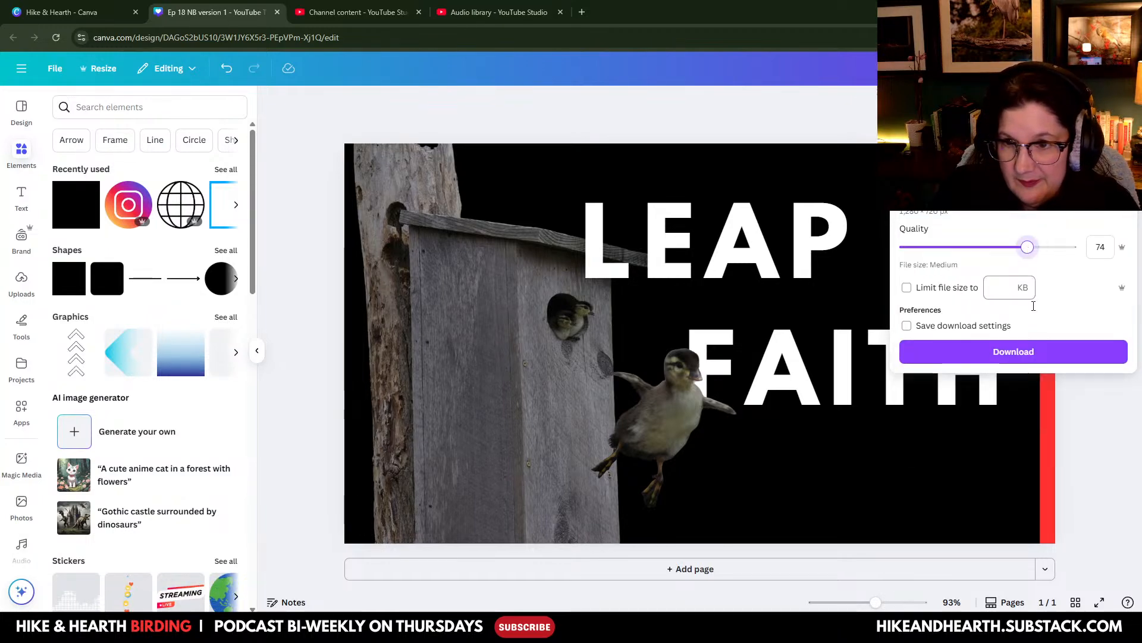
click(1031, 352)
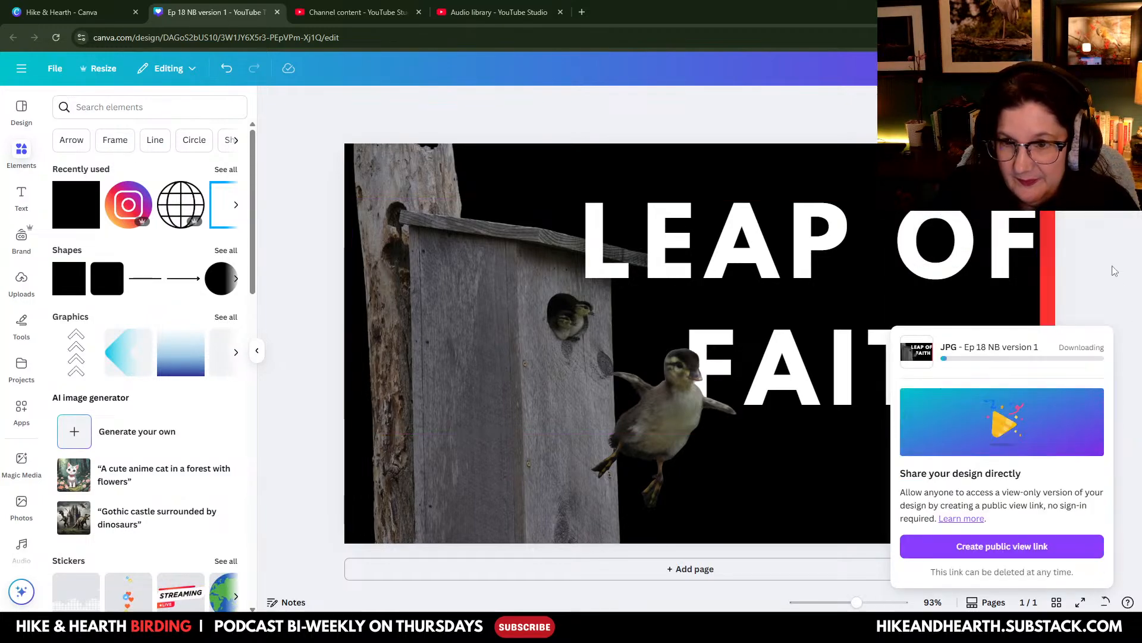
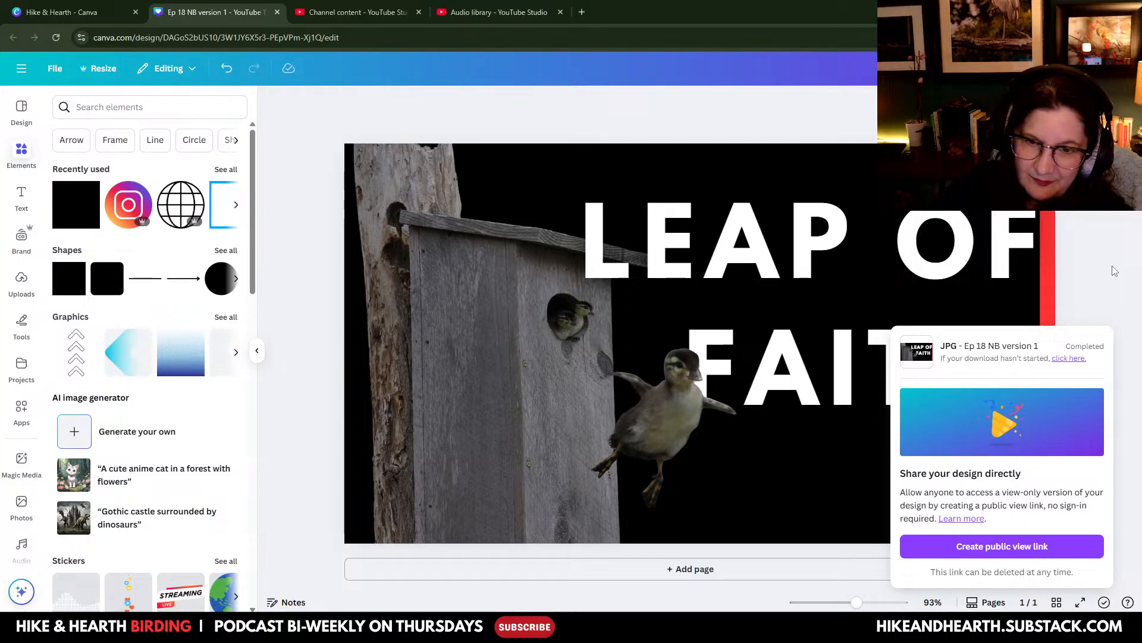
click(1115, 271)
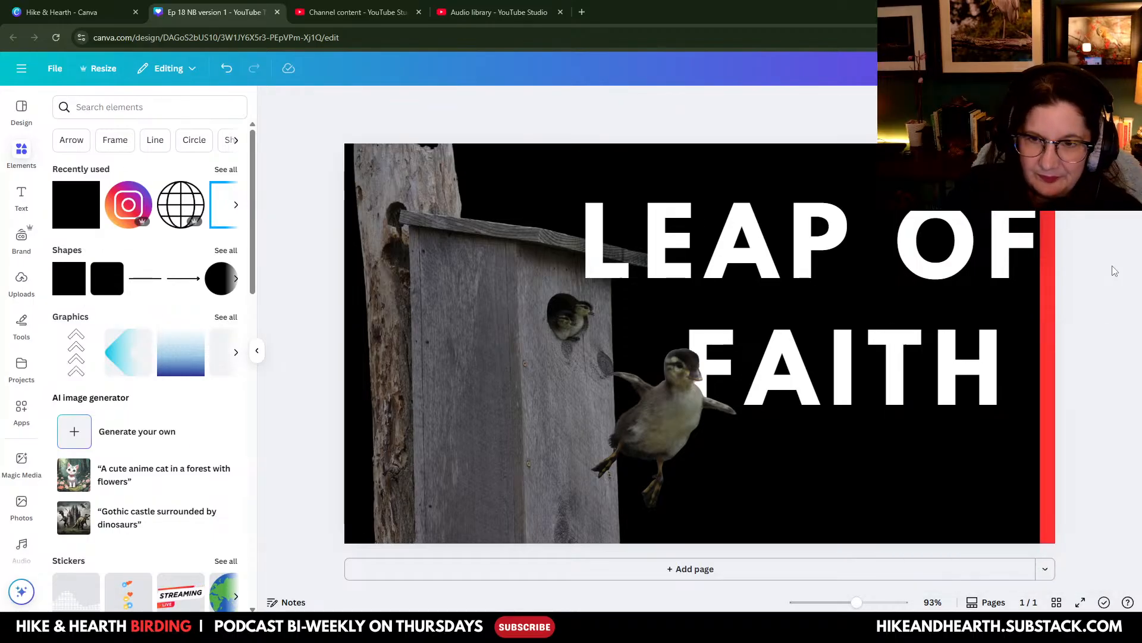
Step: Move the YouTube Studio audio library into its own browser window and return to the Canva design
click(470, 13)
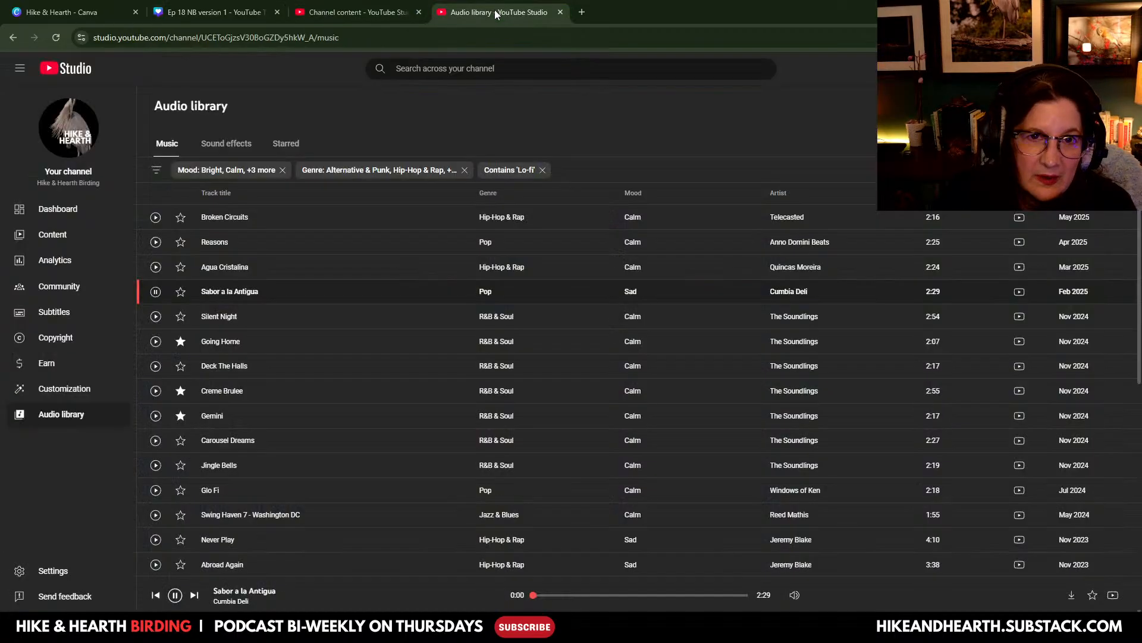
click(237, 13)
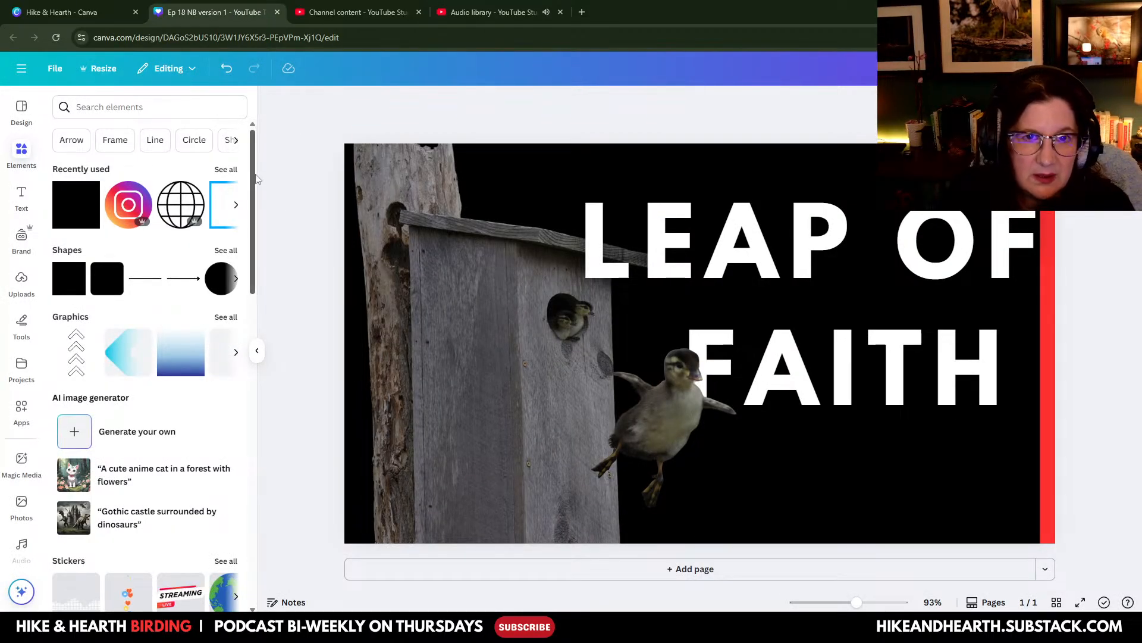
click(491, 12)
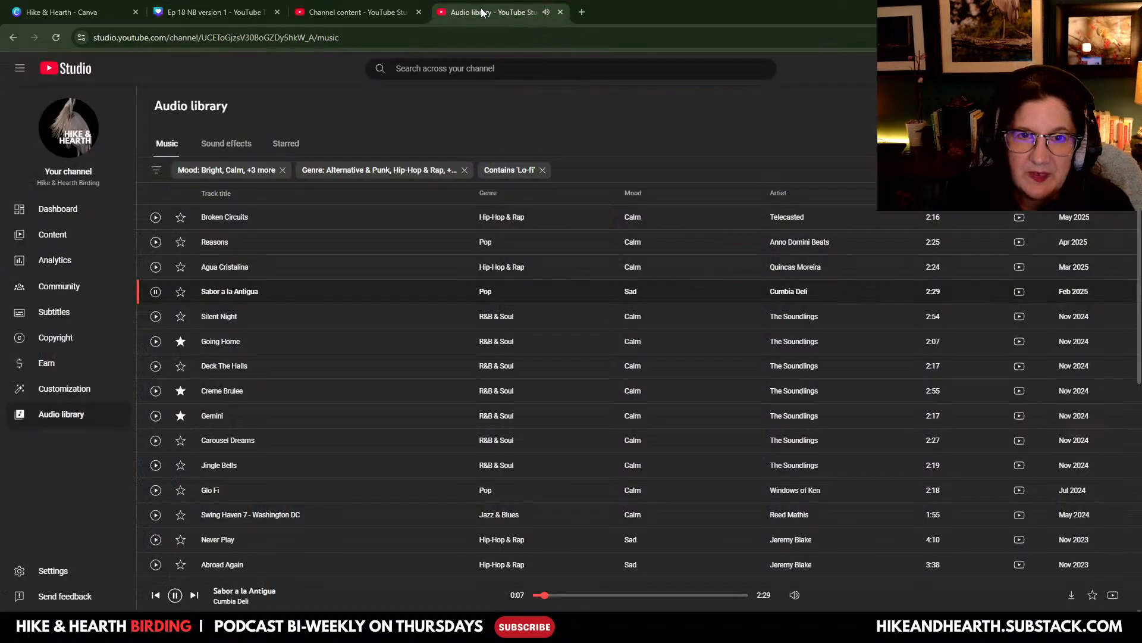
right_click(482, 11)
mouse_move(532, 76)
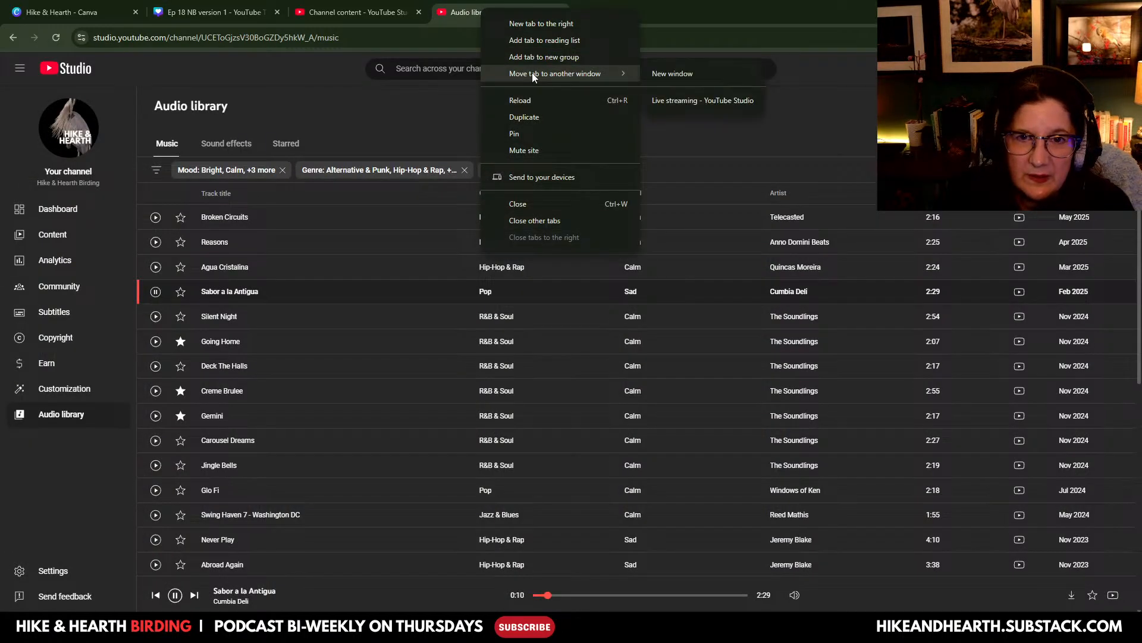
click(649, 73)
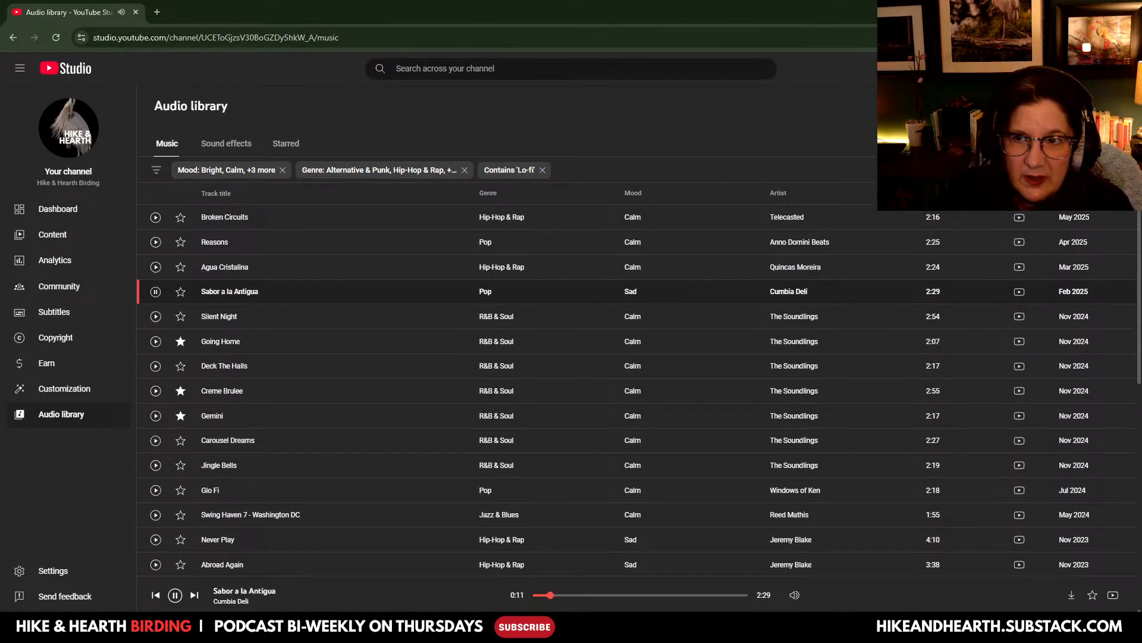
click(1101, 11)
drag(645, 65, 1141, 64)
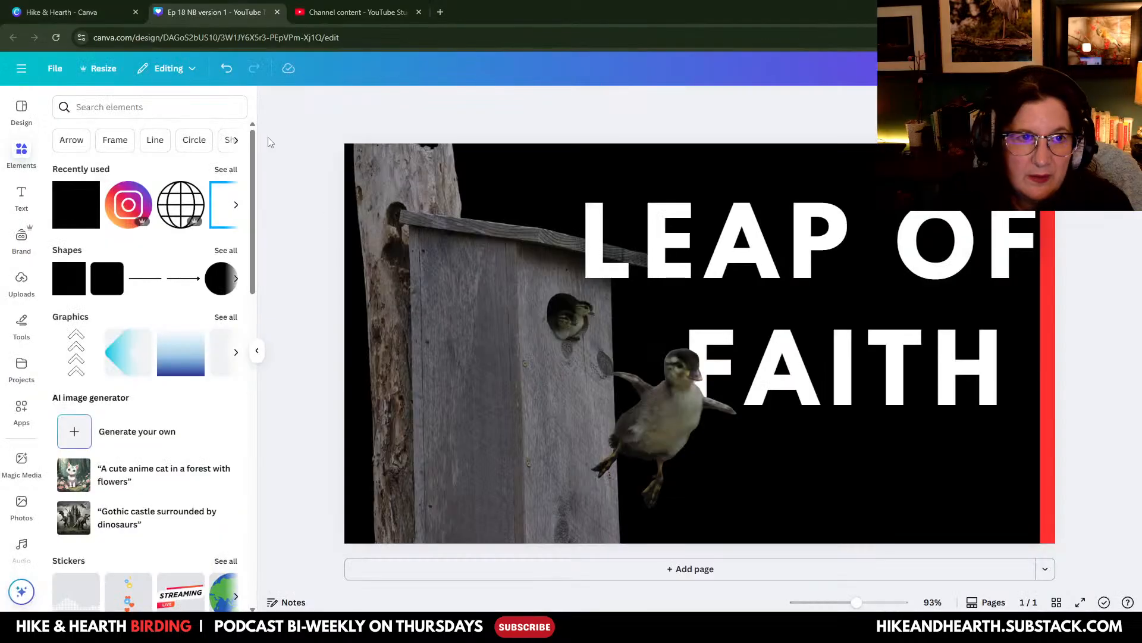
click(191, 13)
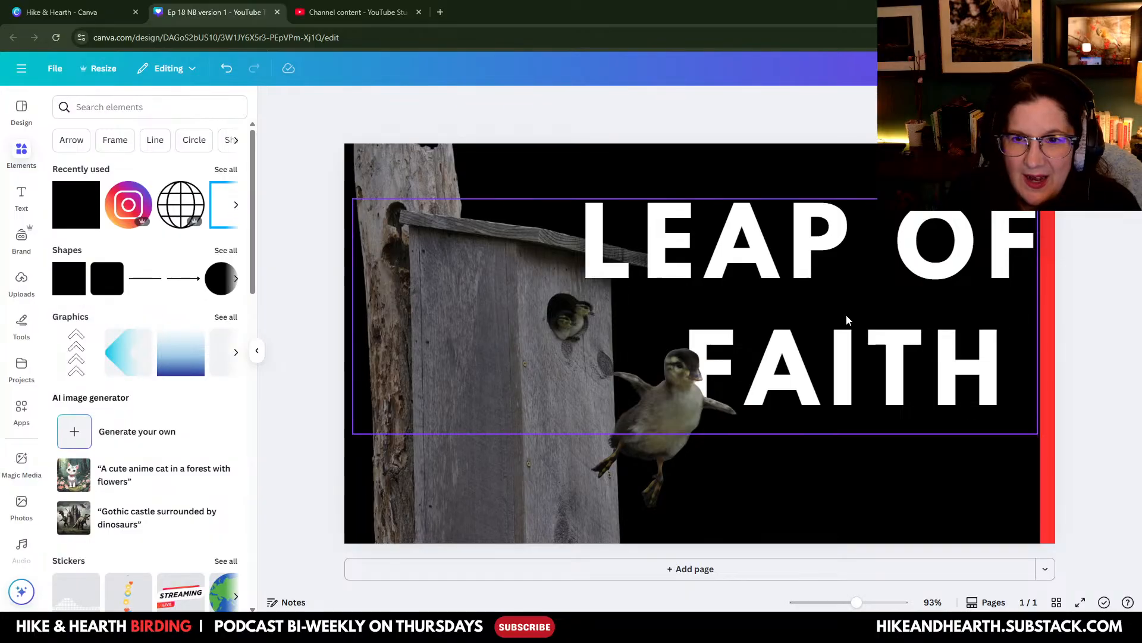
Step: Replace the "LEAP OF FAITH" title text with "FLIGHT SCHOOL"
click(773, 290)
drag(586, 250, 995, 374)
text(FLIG)
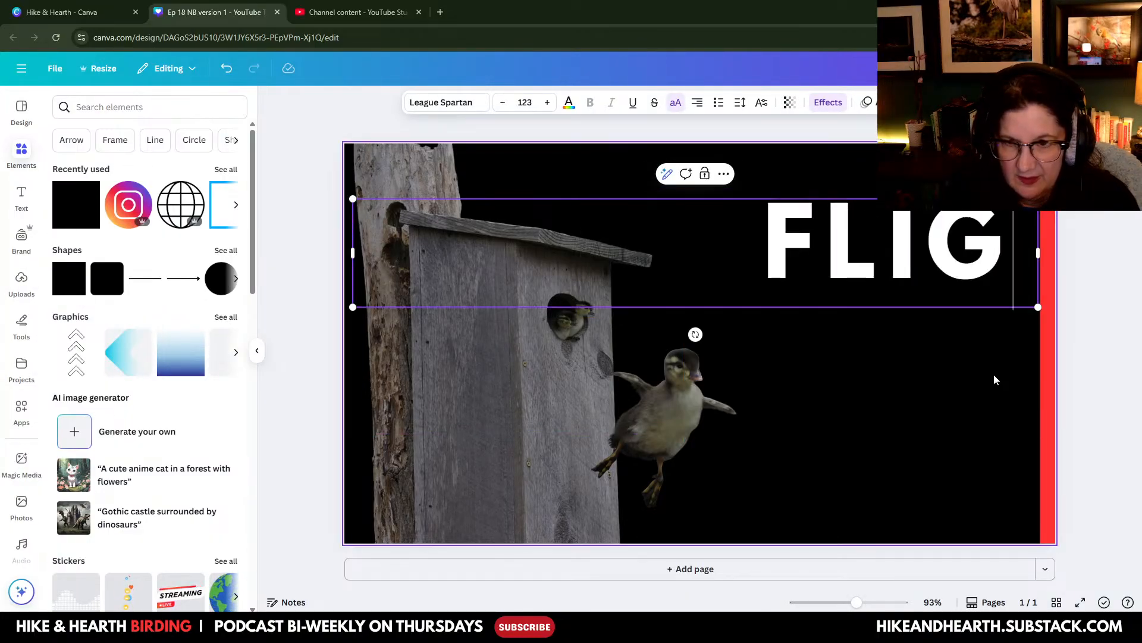
text(HT SCHOOL)
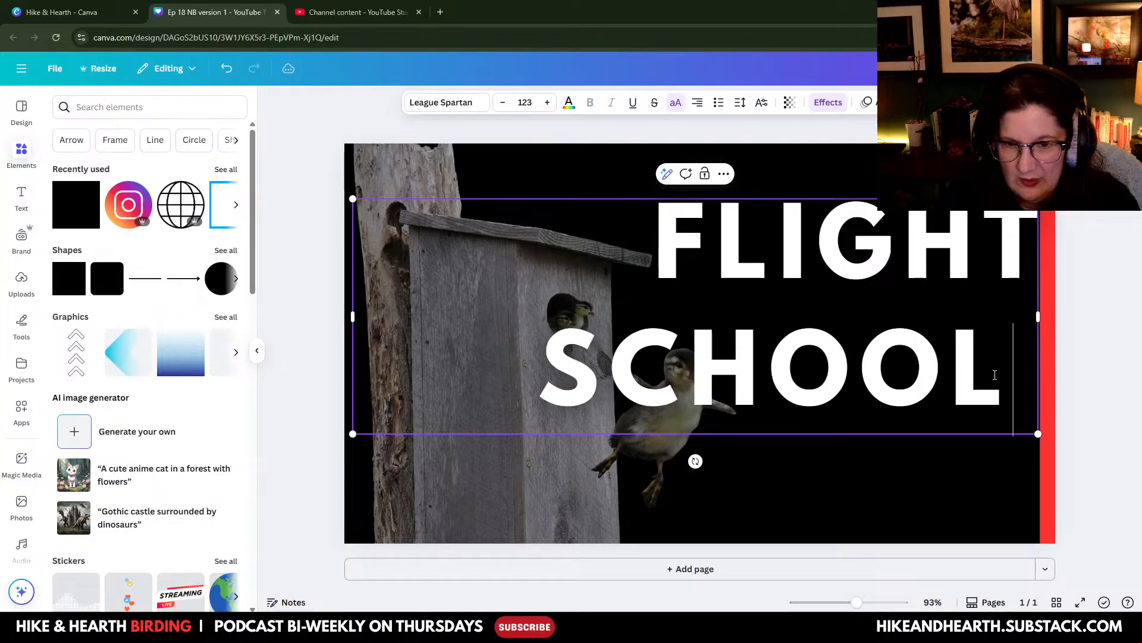
Step: Send the "FLIGHT SCHOOL" title one layer backward and move it slightly down the page
right_click(916, 275)
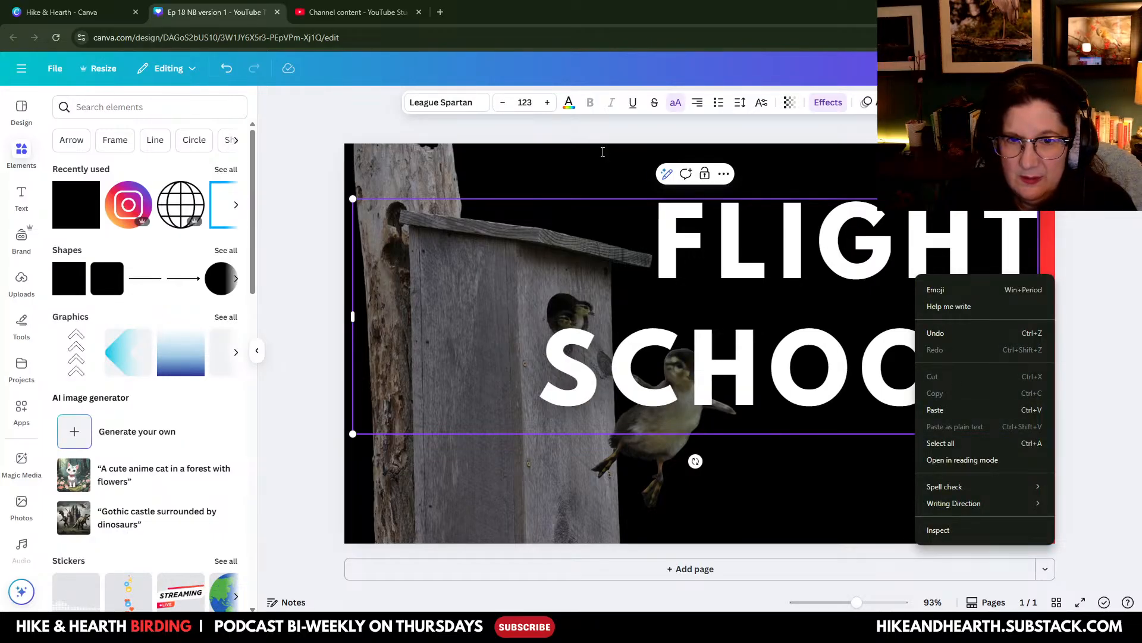
click(698, 219)
click(699, 221)
click(743, 173)
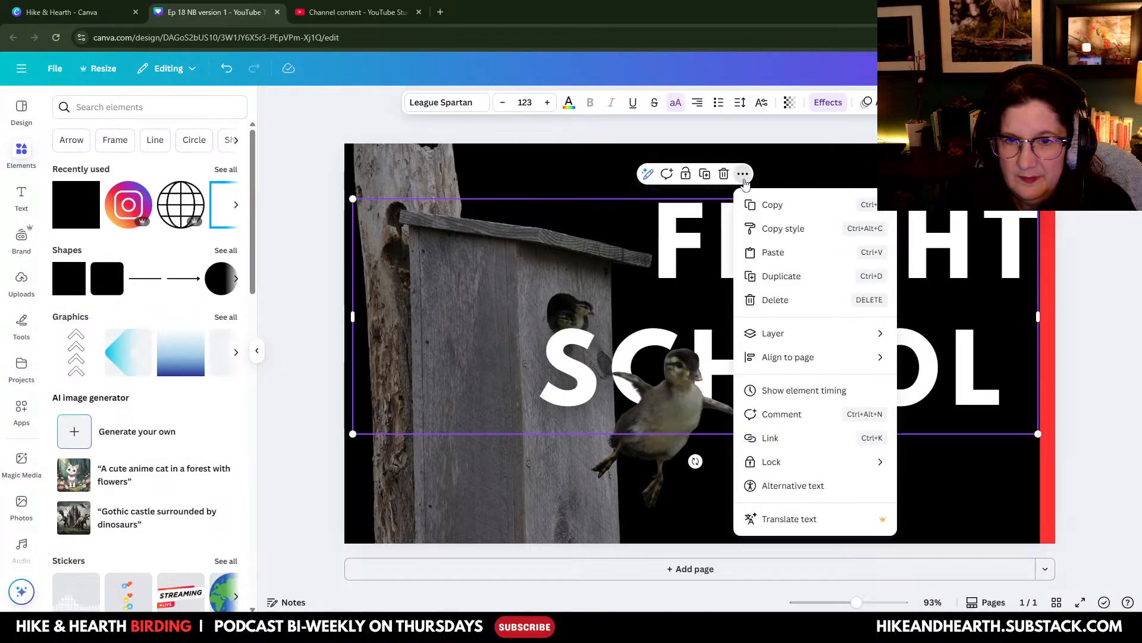
mouse_move(798, 338)
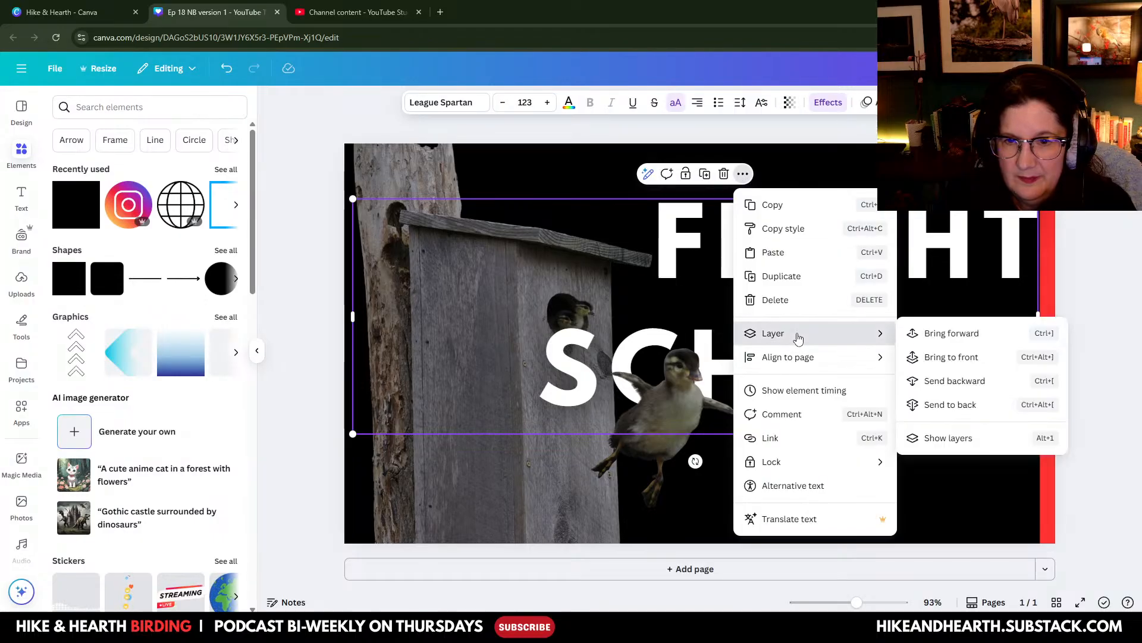
click(939, 384)
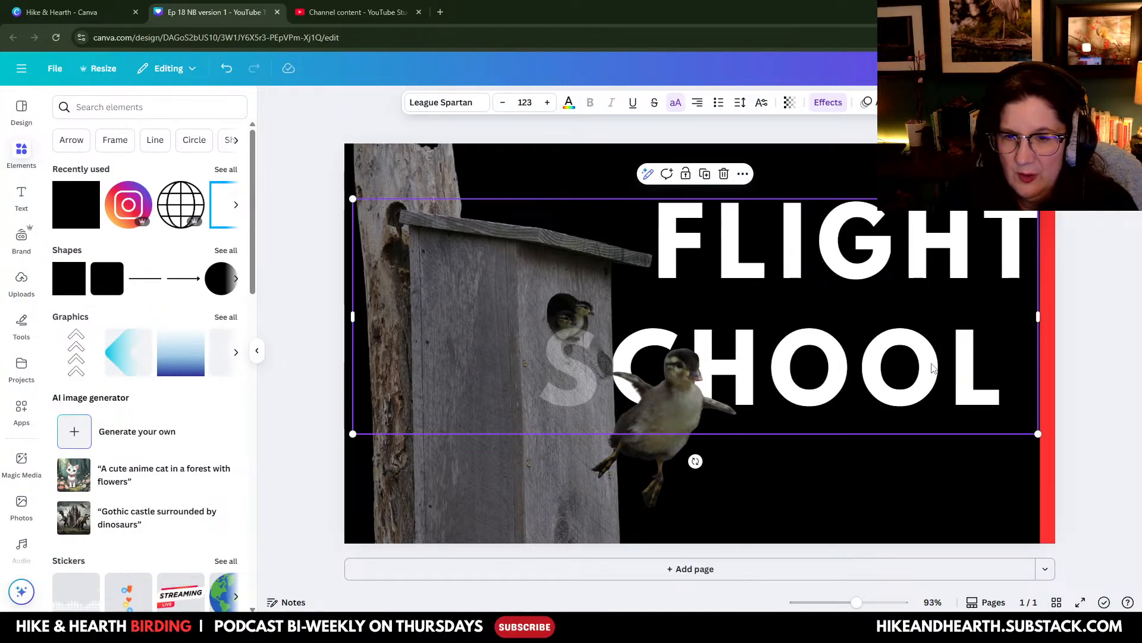
drag(937, 361, 935, 390)
Step: Send the nest box cutout one layer backward, behind the title
click(565, 319)
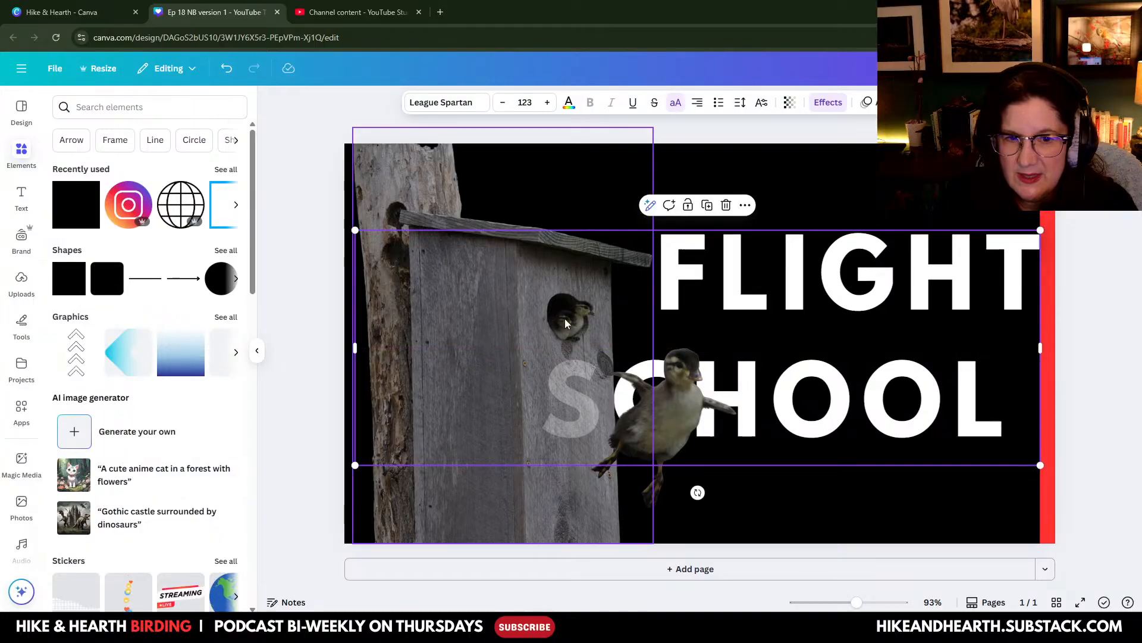
right_click(544, 334)
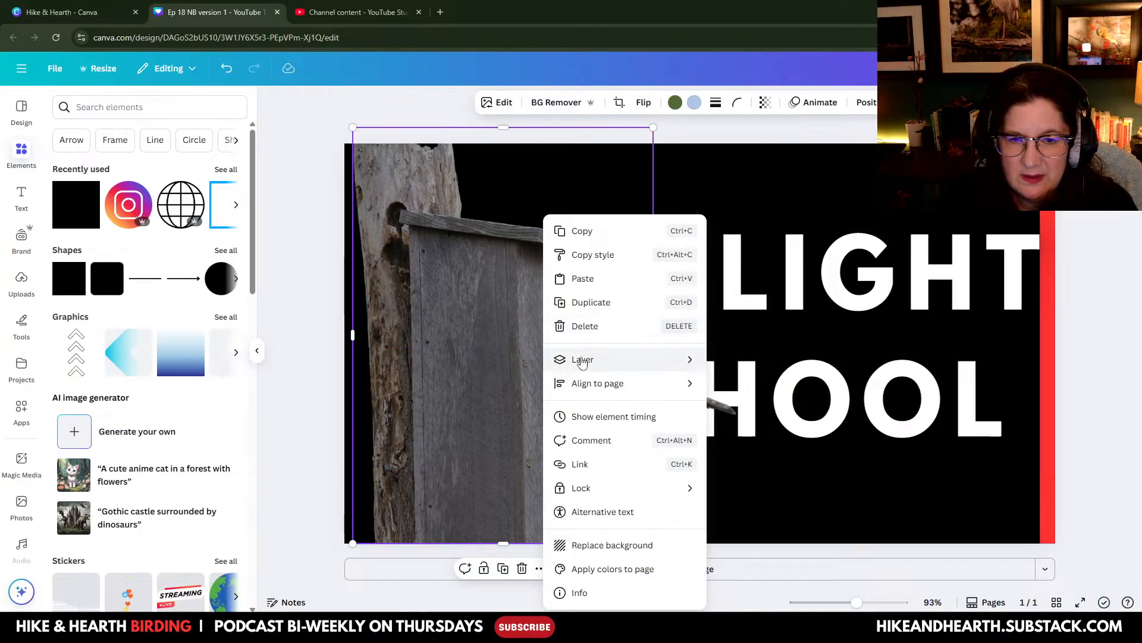
mouse_move(643, 362)
click(786, 410)
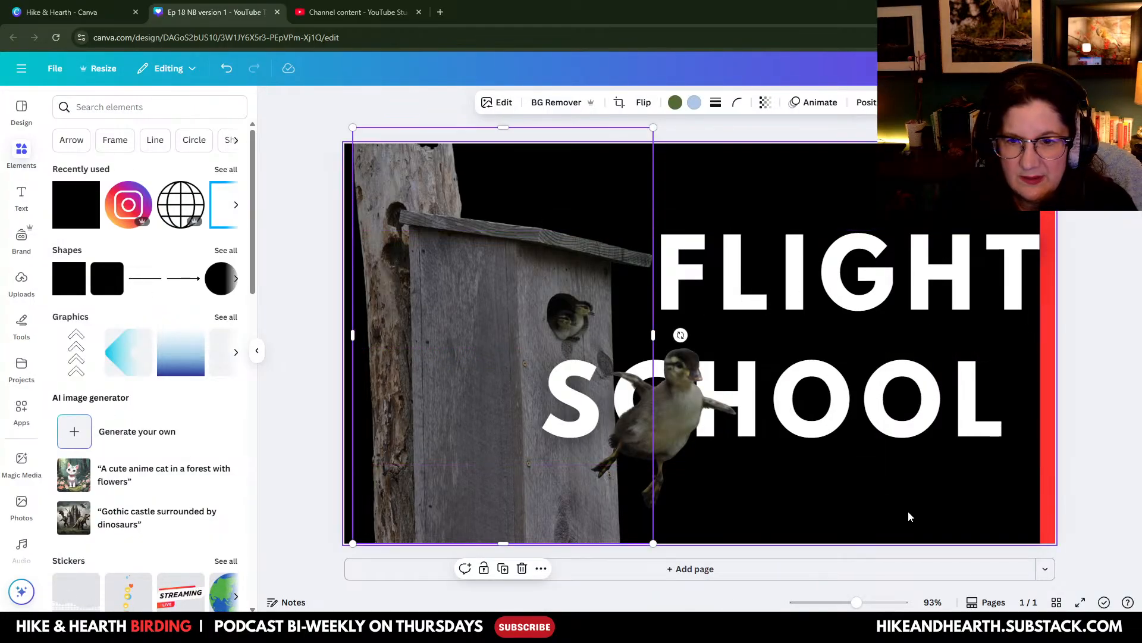
Step: Cycle the title's alignment through left back to right and delete the trailing space after "SCHOOL"
click(926, 398)
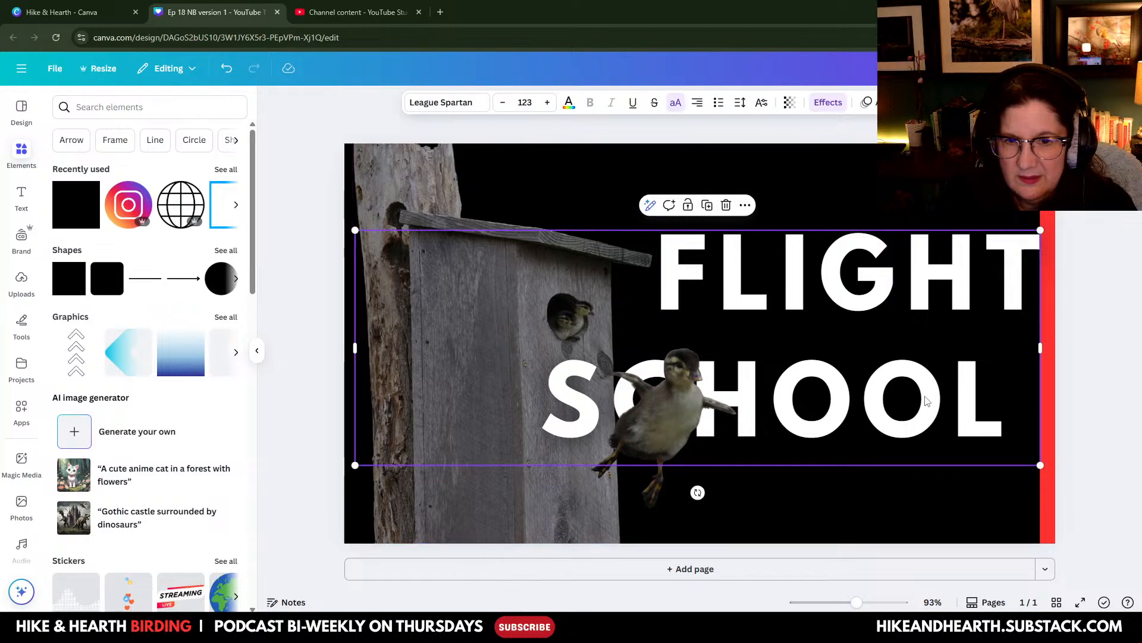
click(697, 102)
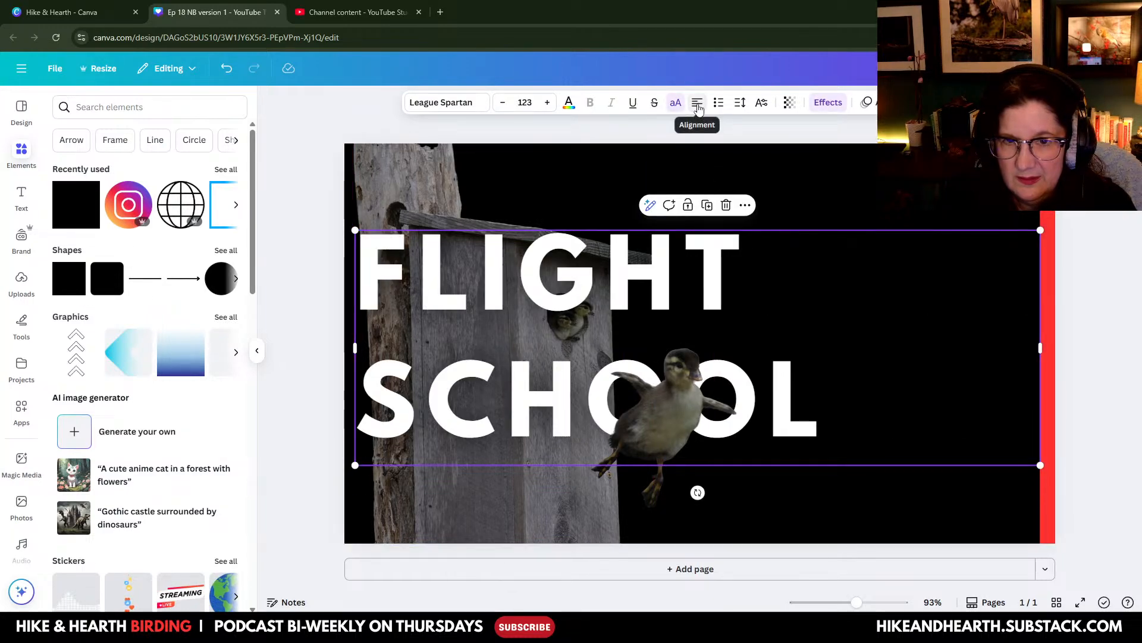
click(697, 103)
click(697, 103)
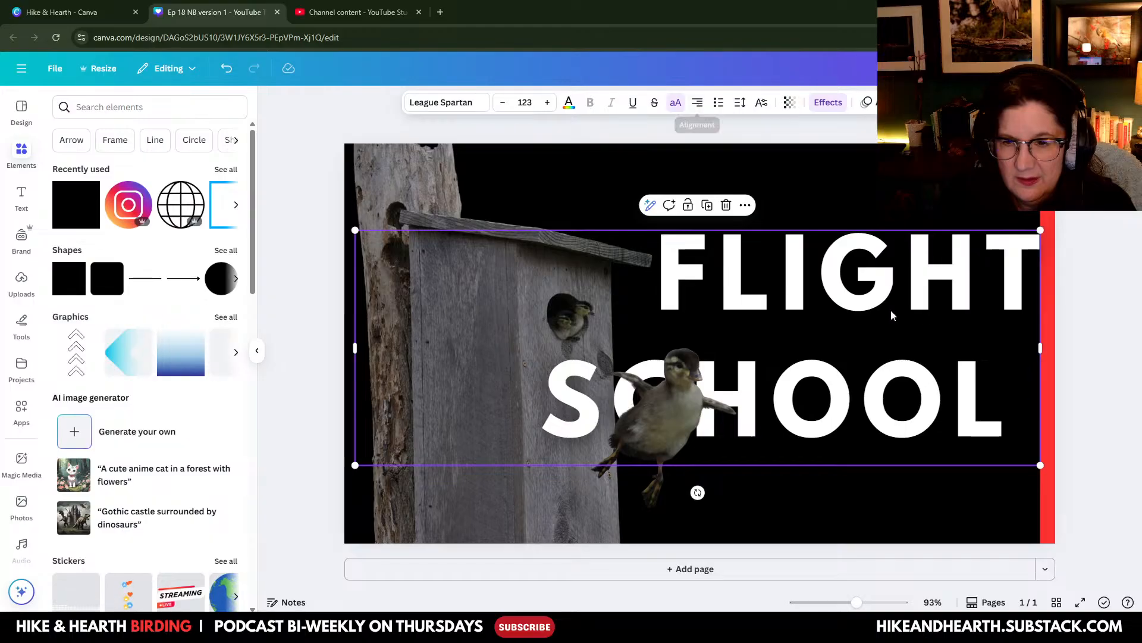
click(1015, 408)
key(BackSpace)
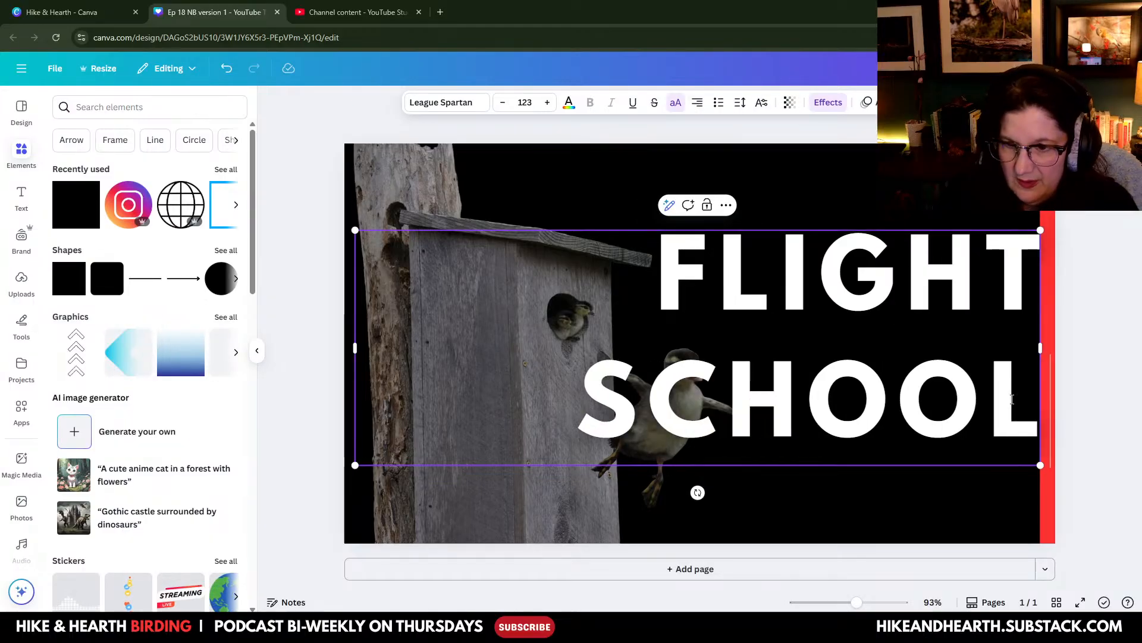
Step: Move the duckling down onto the nest box's front and raise the "FLIGHT SCHOOL" title toward the page's upper right
click(878, 509)
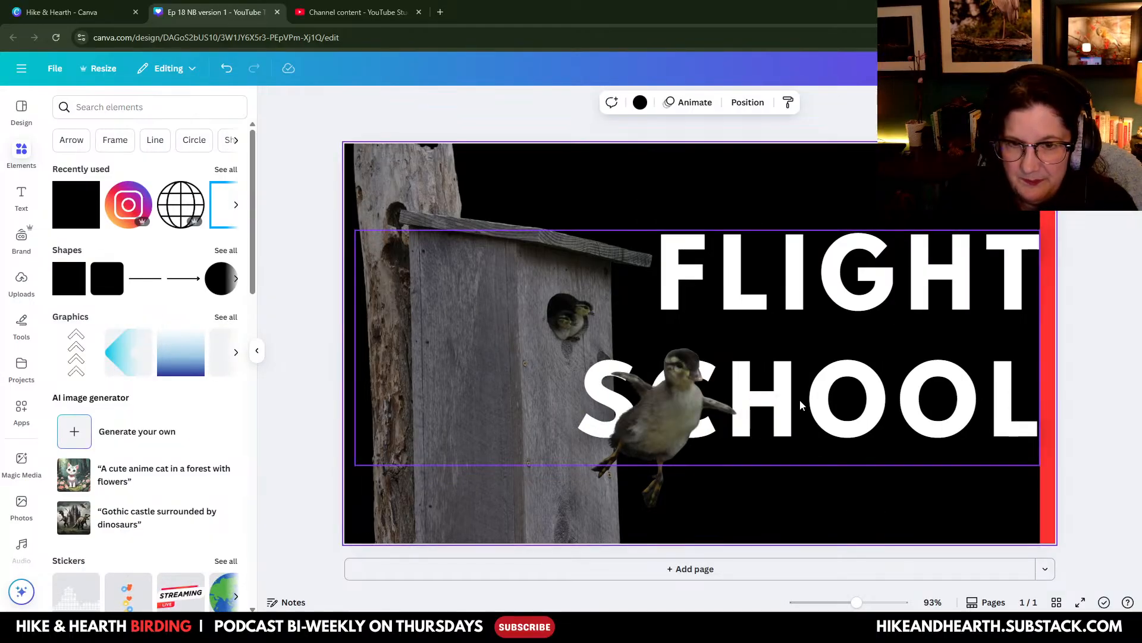
click(655, 433)
drag(655, 434, 587, 452)
click(812, 308)
drag(812, 308, 852, 252)
Step: Shift the nest box cutout to the page's left edge and nudge the title left and the duckling slightly right
click(485, 355)
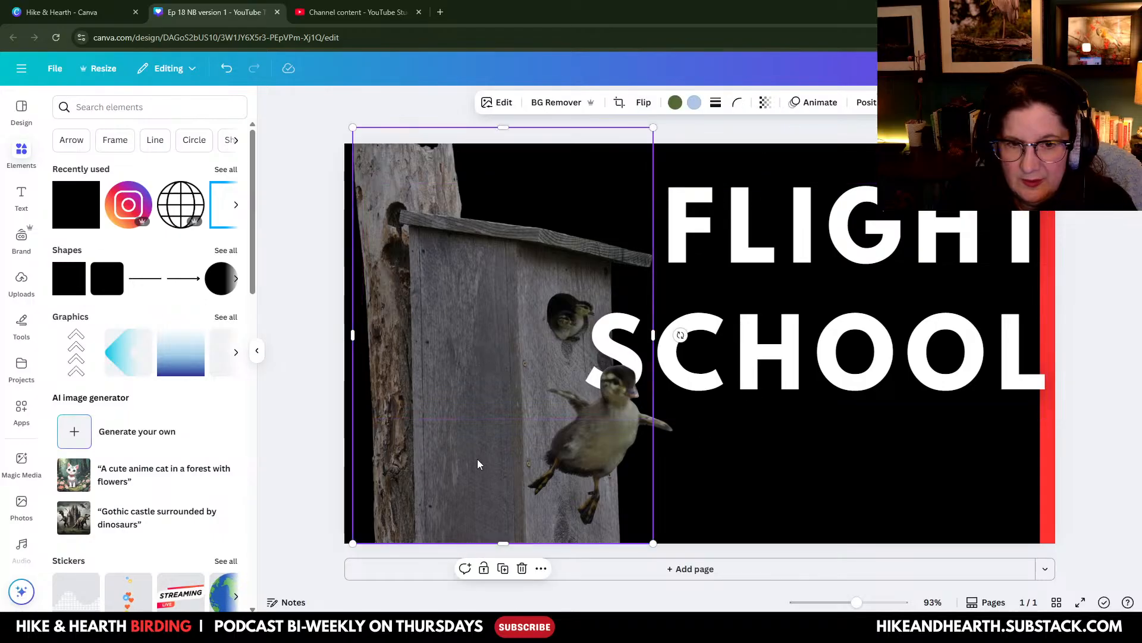
drag(494, 473, 476, 474)
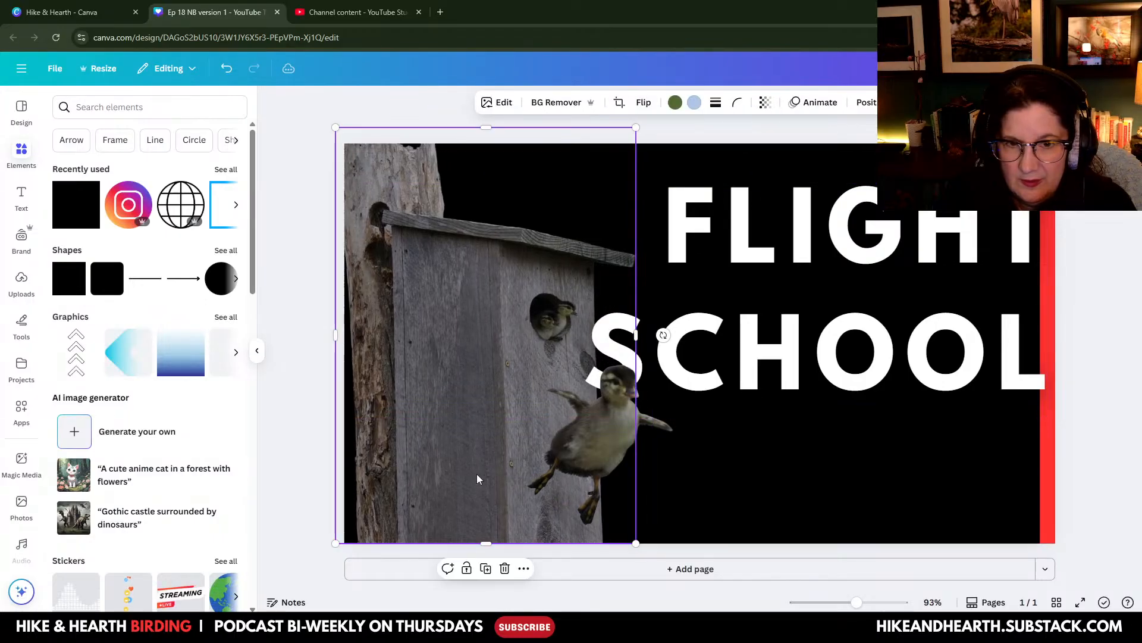
drag(875, 343, 870, 341)
mouse_move(616, 465)
mouse_down()
mouse_move(600, 463)
mouse_move(621, 462)
mouse_up()
click(819, 493)
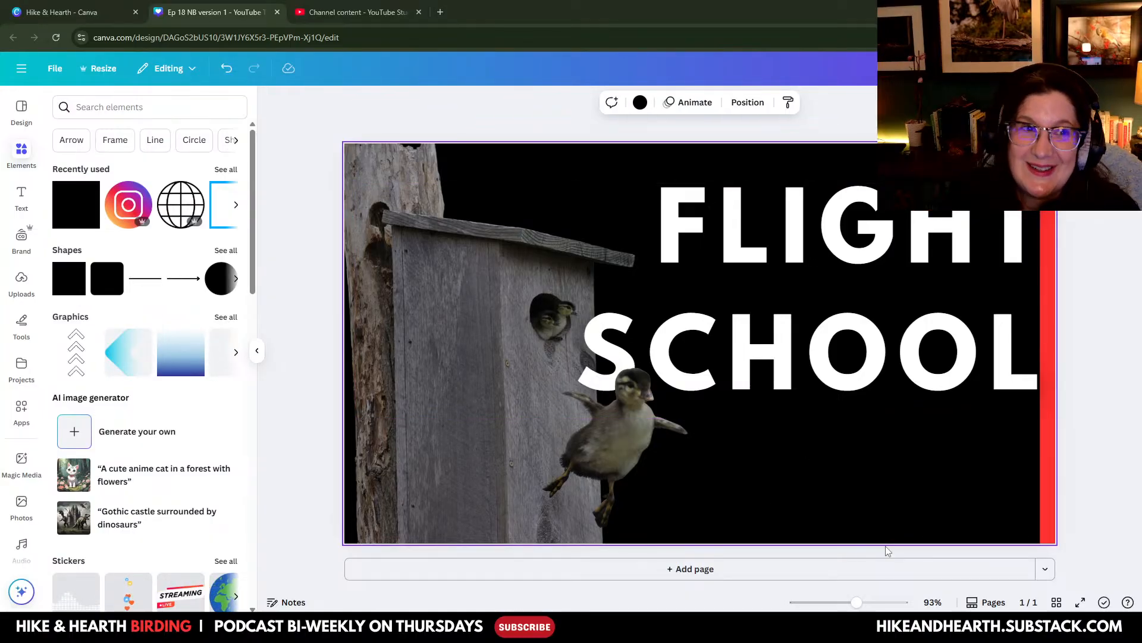
Step: Rename the design as "Ep 18 NB version 2" and save it
click(60, 68)
click(138, 102)
click(137, 102)
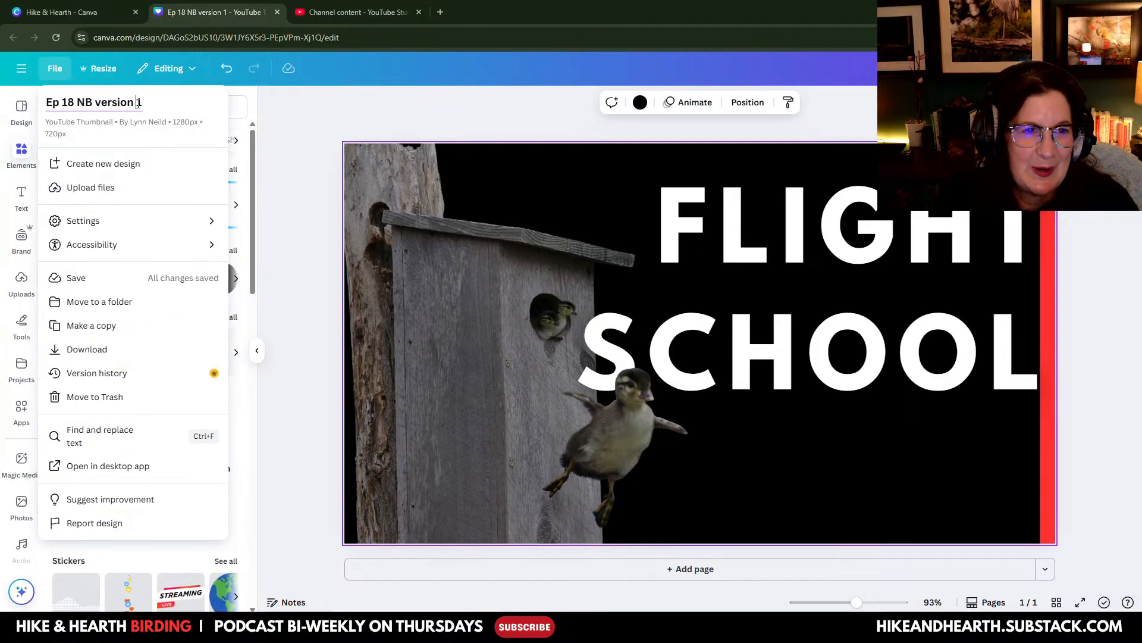
double_click(139, 102)
text(2)
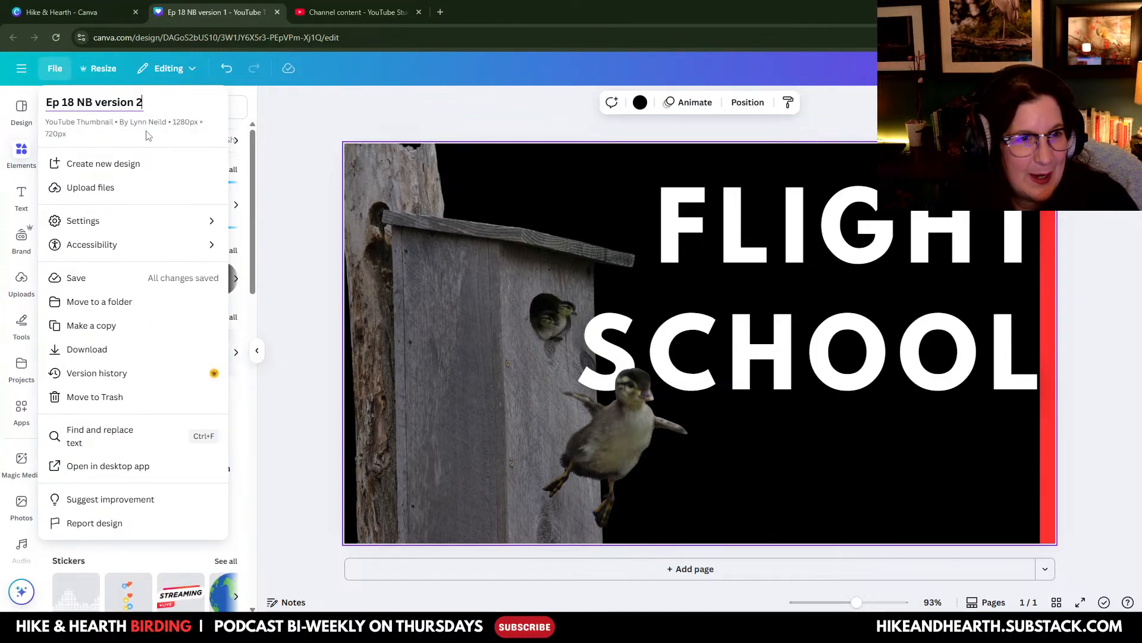
click(84, 279)
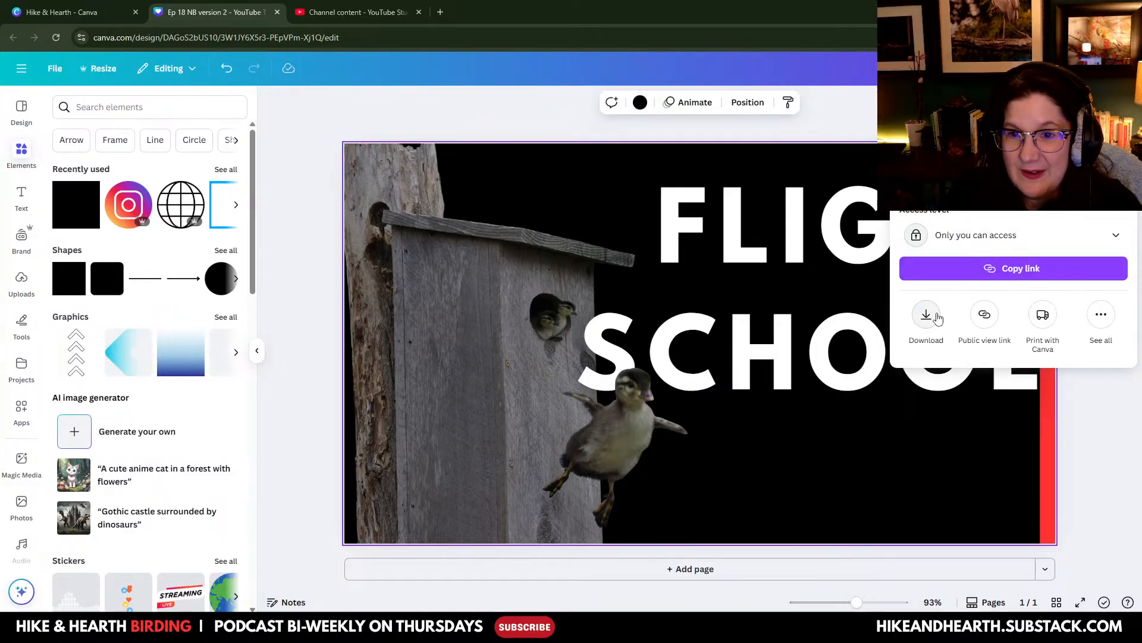
Step: Download the renamed thumbnail with the duckling below the title as a JPG and dismiss the sharing pop-up
click(931, 316)
click(1012, 149)
click(928, 253)
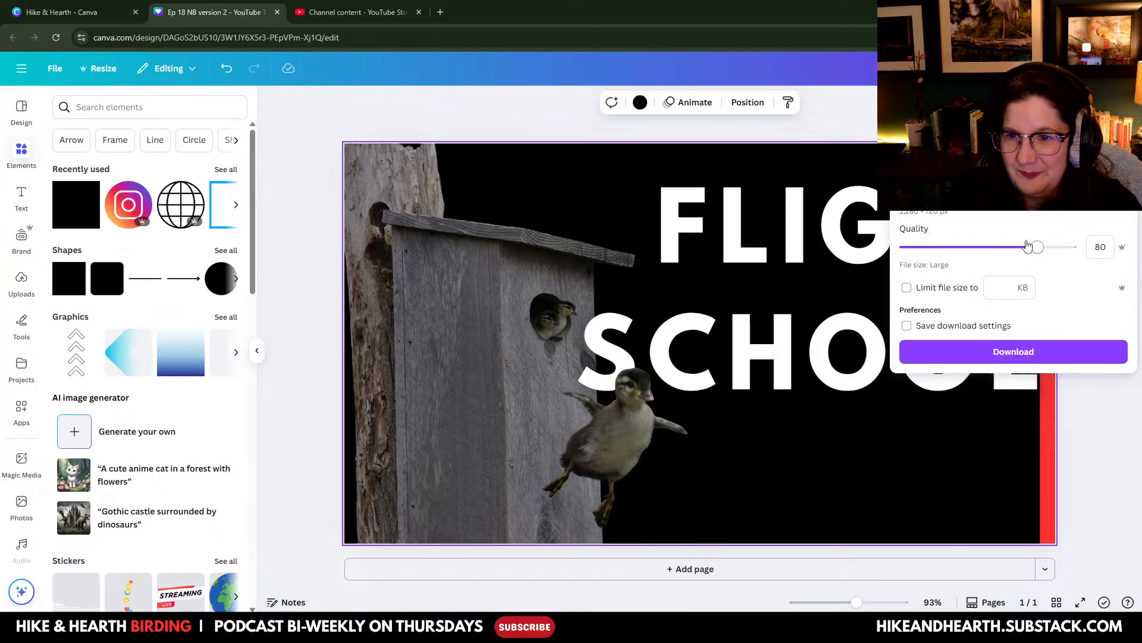
drag(1034, 247, 1026, 247)
click(1038, 352)
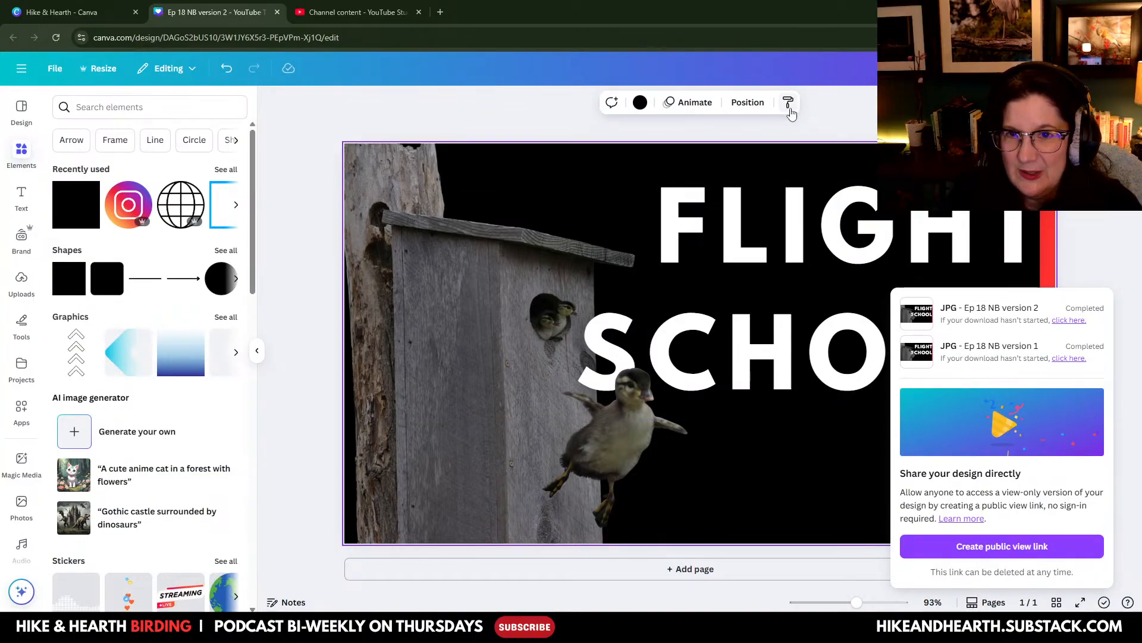
click(833, 123)
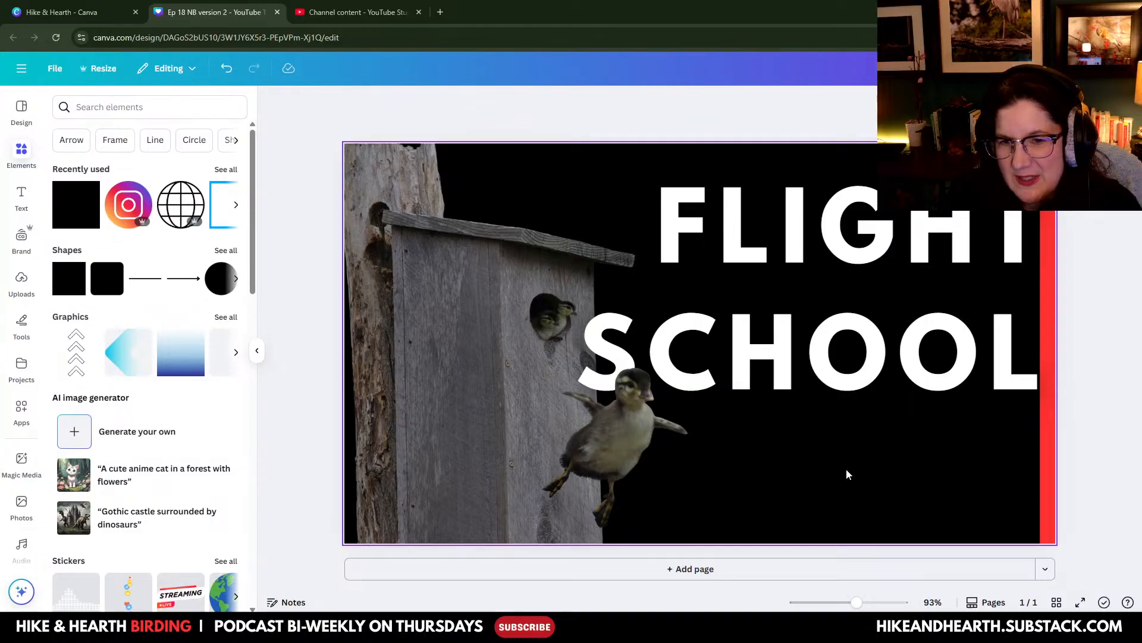
Step: Lower the "FLIGHT SCHOOL" title to the page's vertical middle and place the duckling above the nest box roof's right end
drag(631, 434, 538, 443)
drag(811, 377, 834, 424)
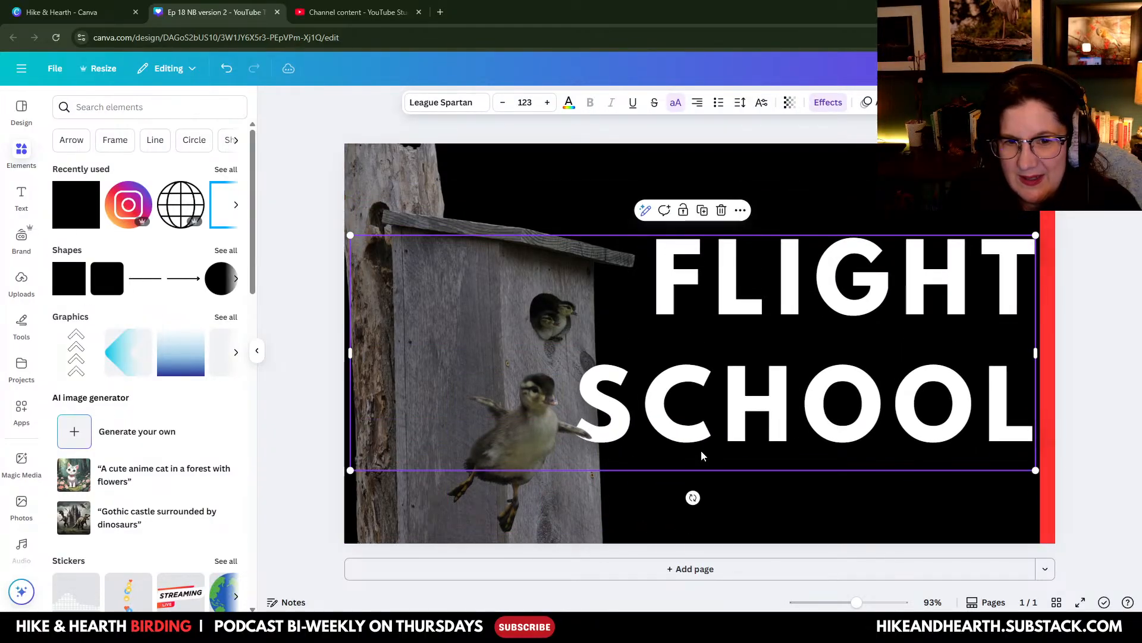
drag(526, 454, 625, 237)
click(785, 526)
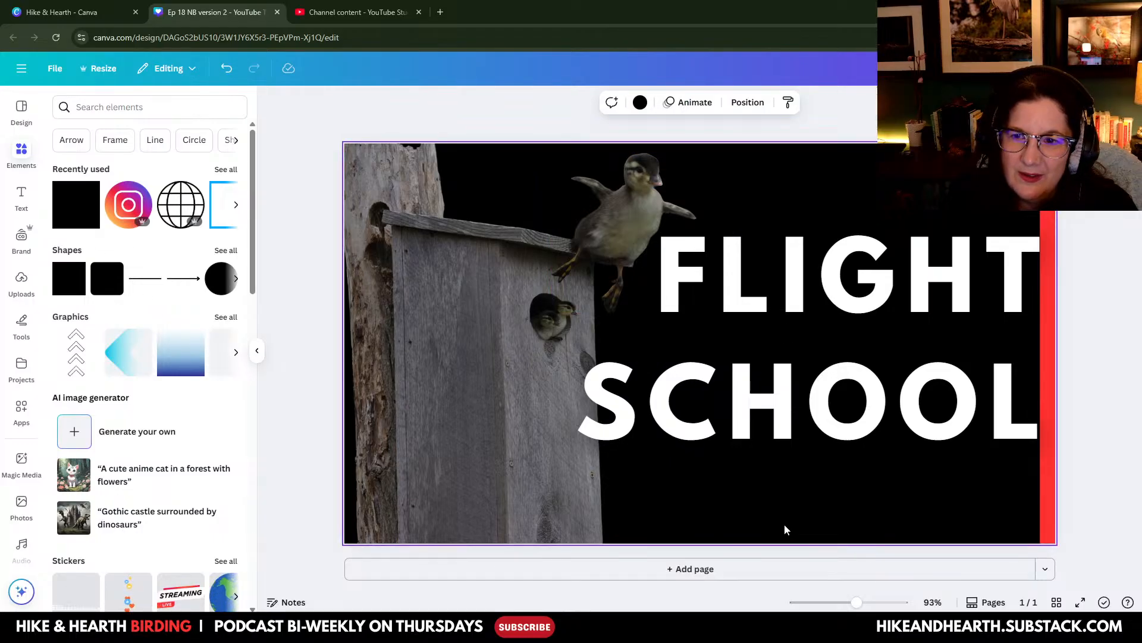
Step: Save the layout with the duckling above the nest box, download it as a JPG and dismiss the sharing pop-up
click(55, 67)
click(108, 280)
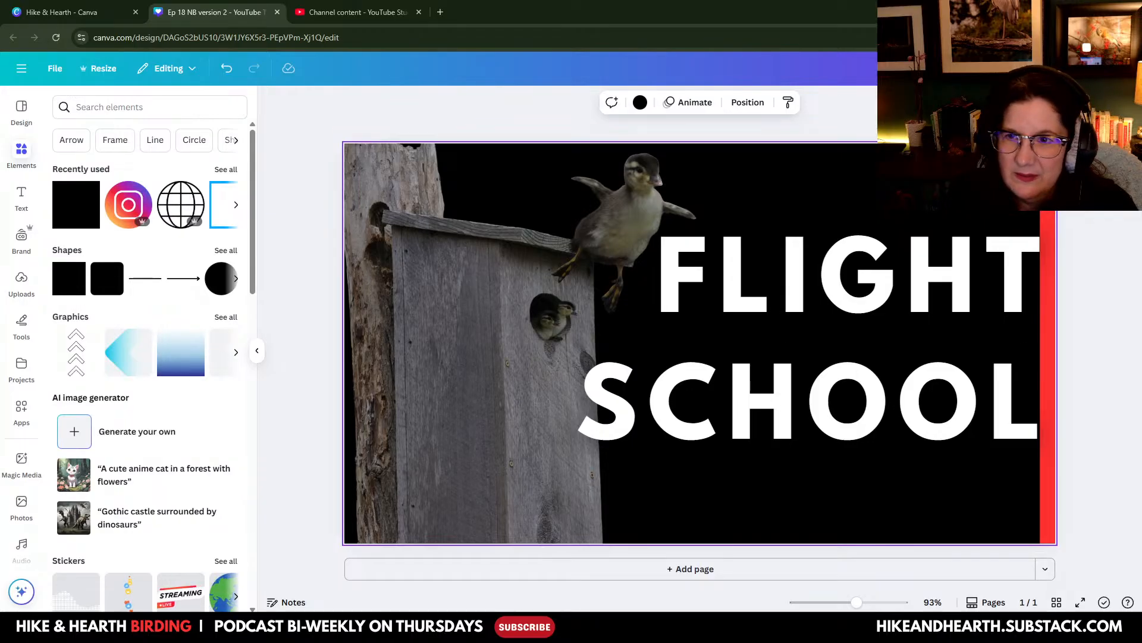
click(1110, 68)
click(932, 319)
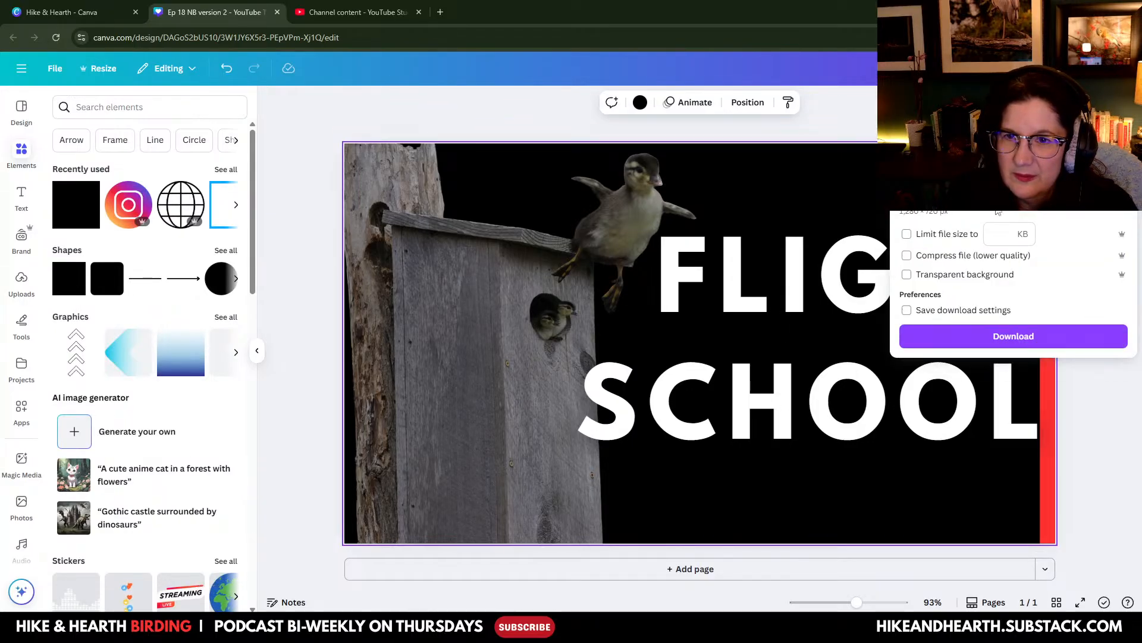
click(1013, 154)
click(1013, 192)
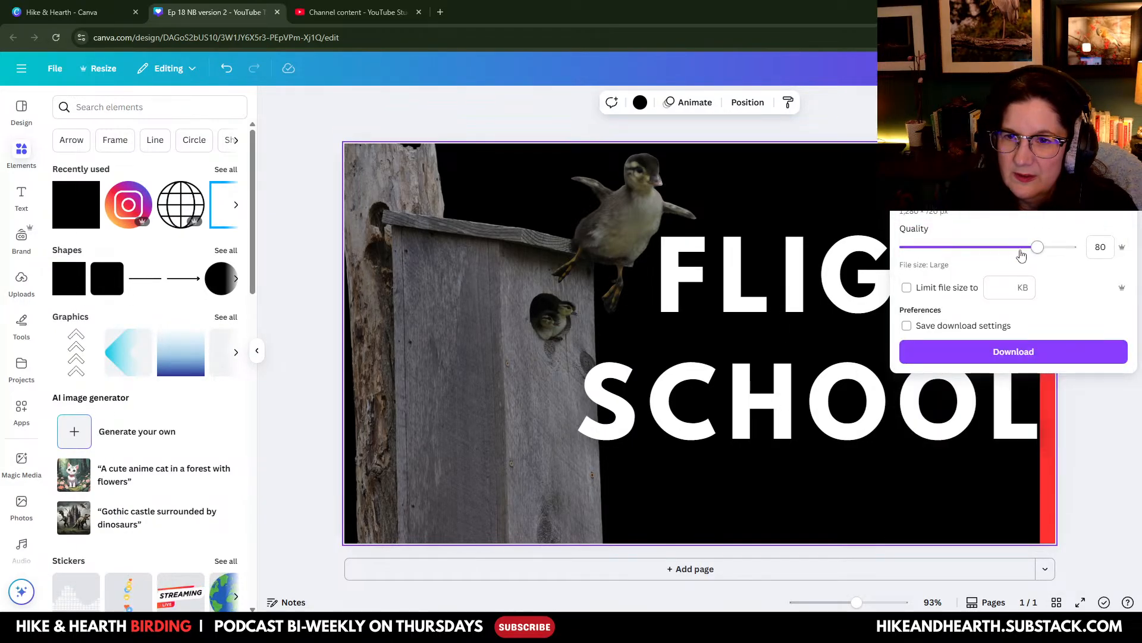
click(1026, 249)
click(1031, 351)
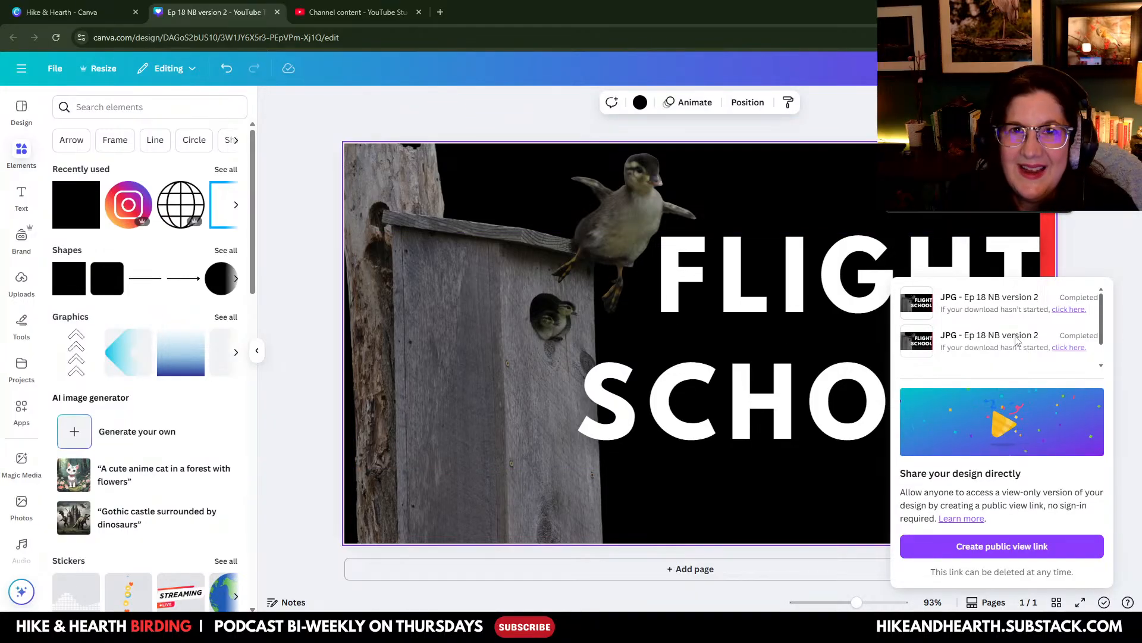
key(Escape)
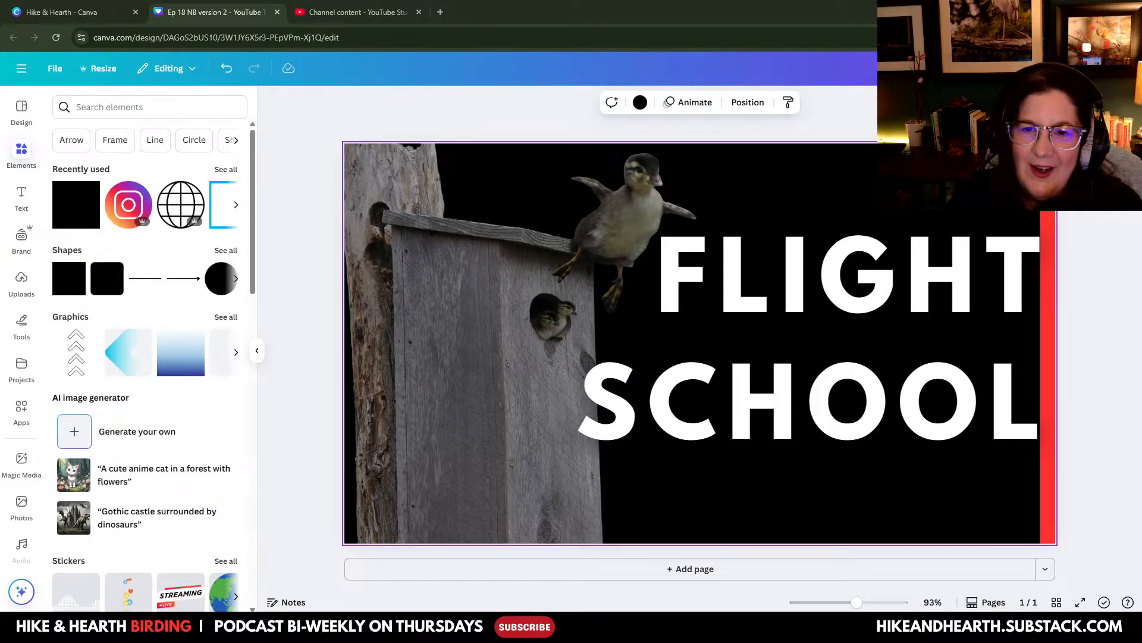
Step: Replace the thumbnail's title text "FLIGHT SCHOOL" with "WINGING IT"
click(770, 280)
click(771, 281)
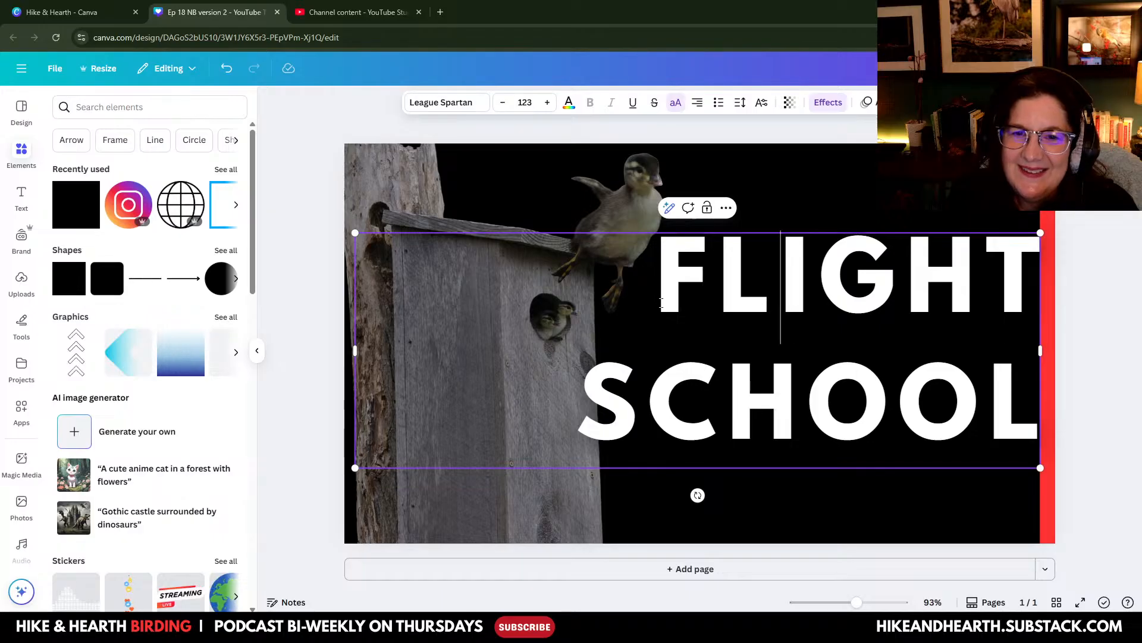
drag(660, 300, 979, 412)
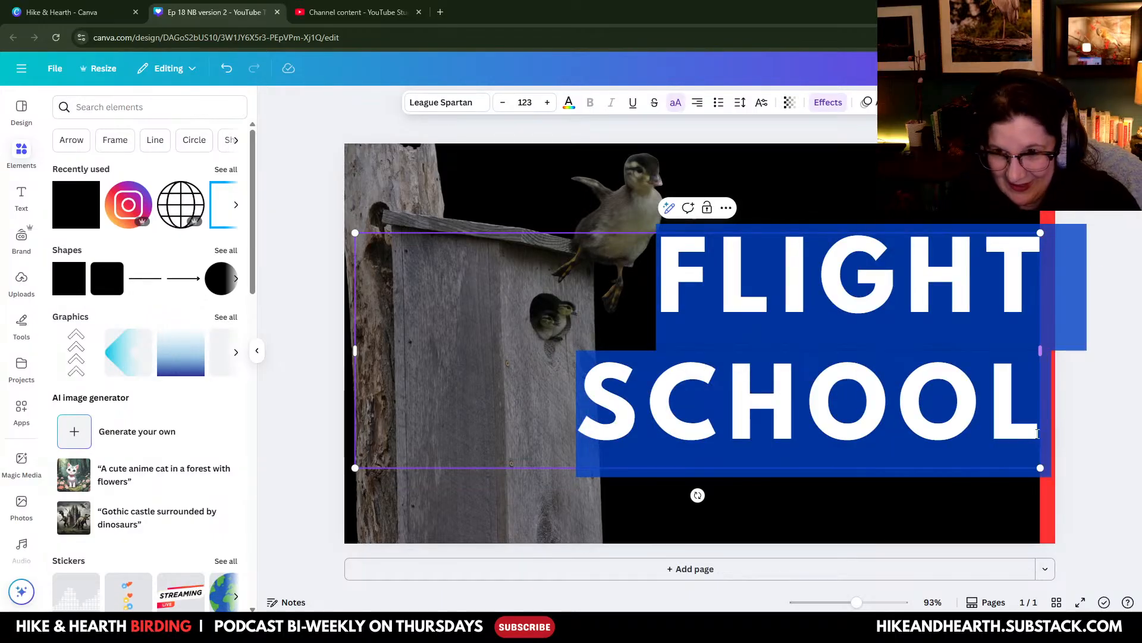
text(WINGING IT)
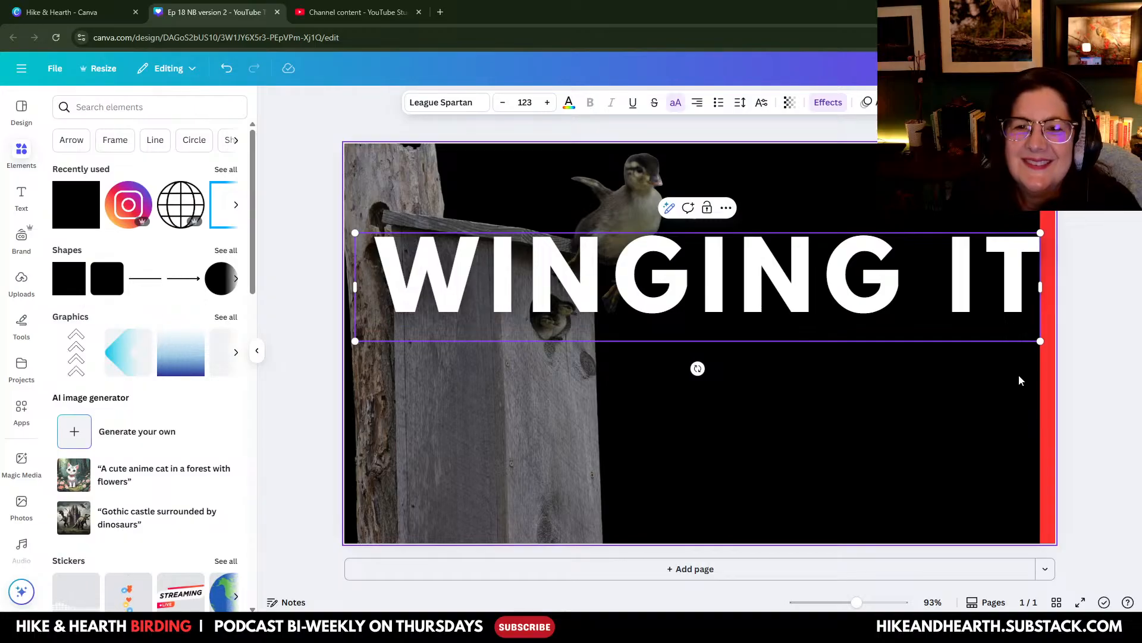
Step: Break the title into two lines before "IT" and remove the trailing space after "WINGING"
click(885, 296)
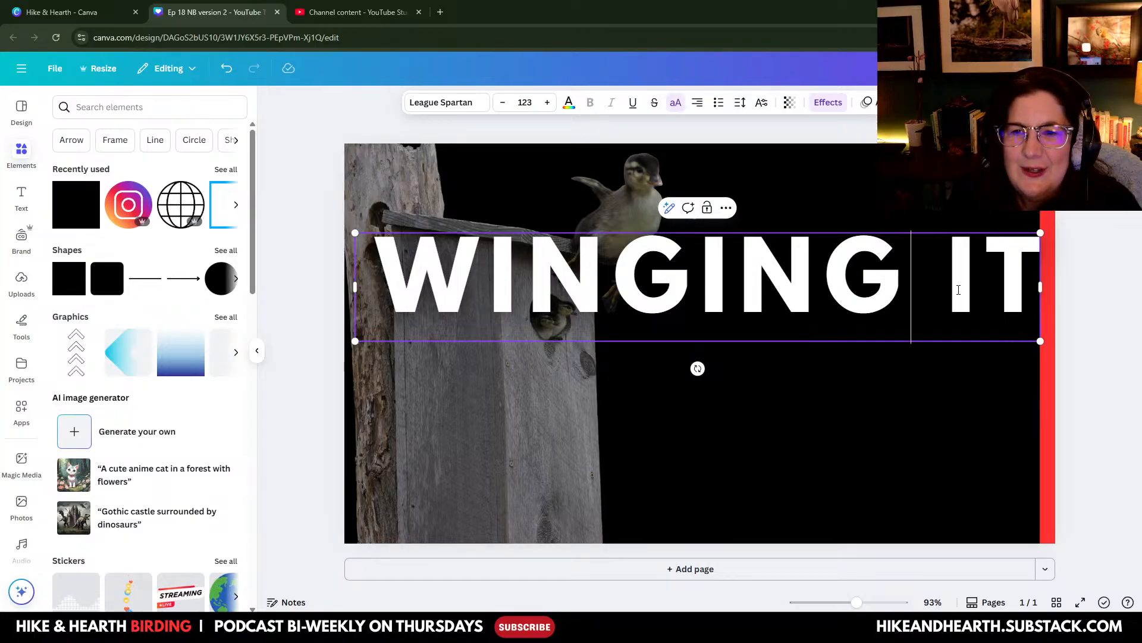
click(950, 285)
key(Return)
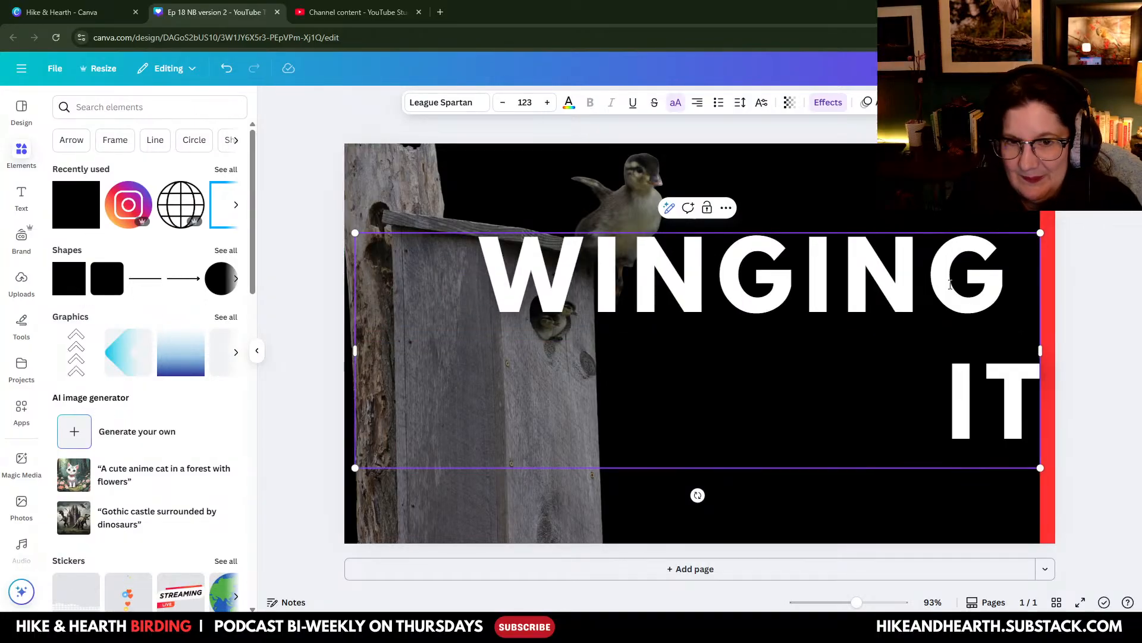
click(1006, 280)
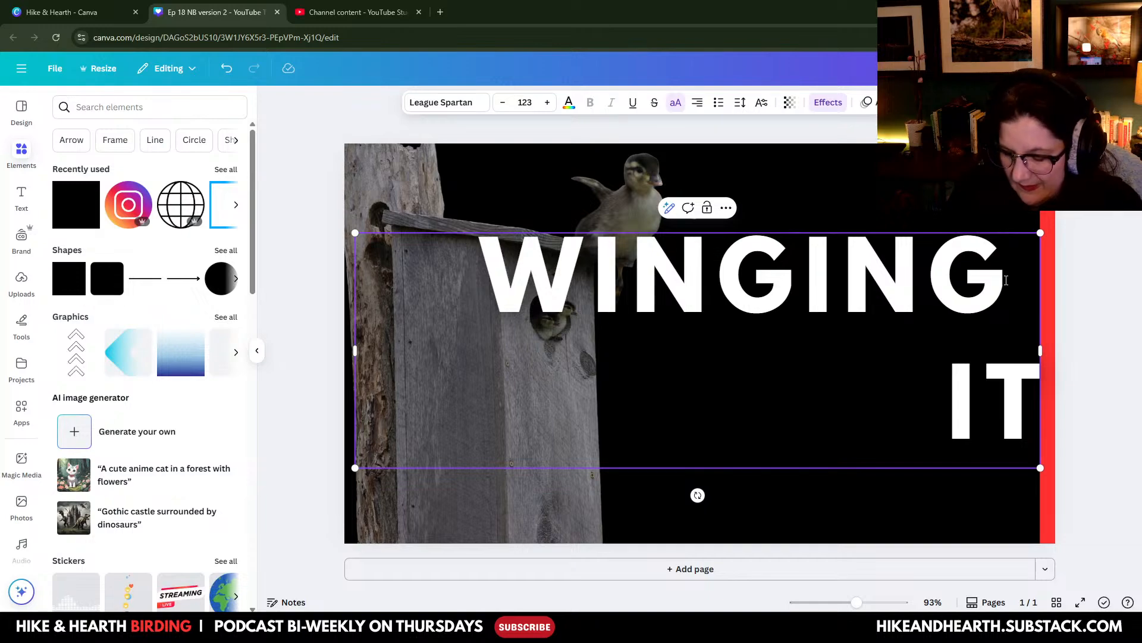
key(Delete)
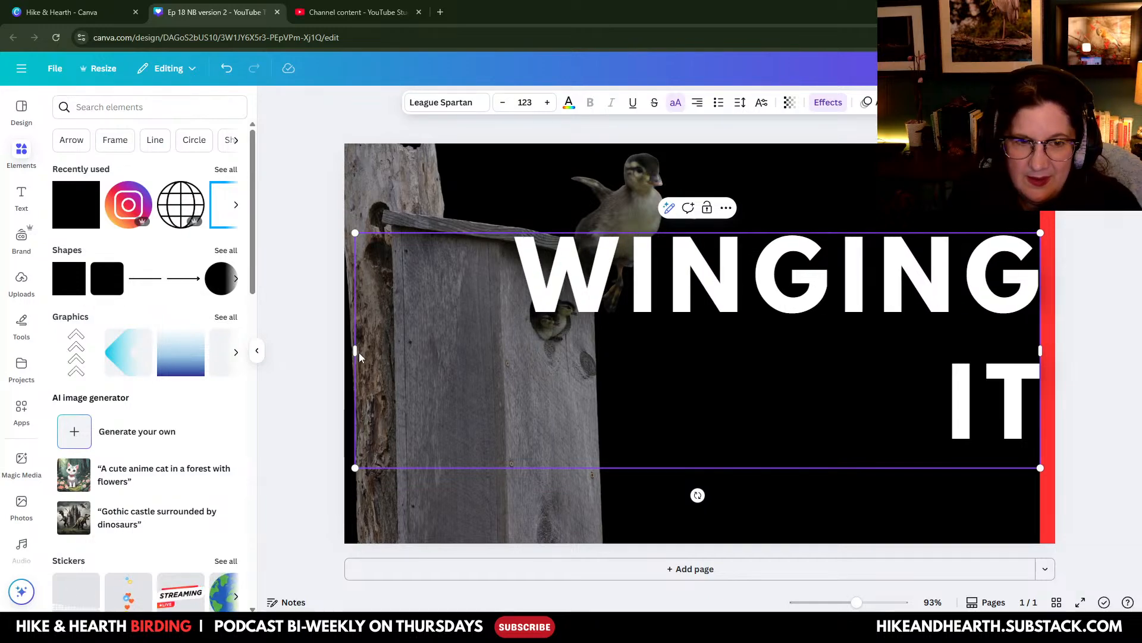
Step: Move the title lower on the thumbnail and extend its text box almost to the canvas's left edge
drag(356, 351, 485, 350)
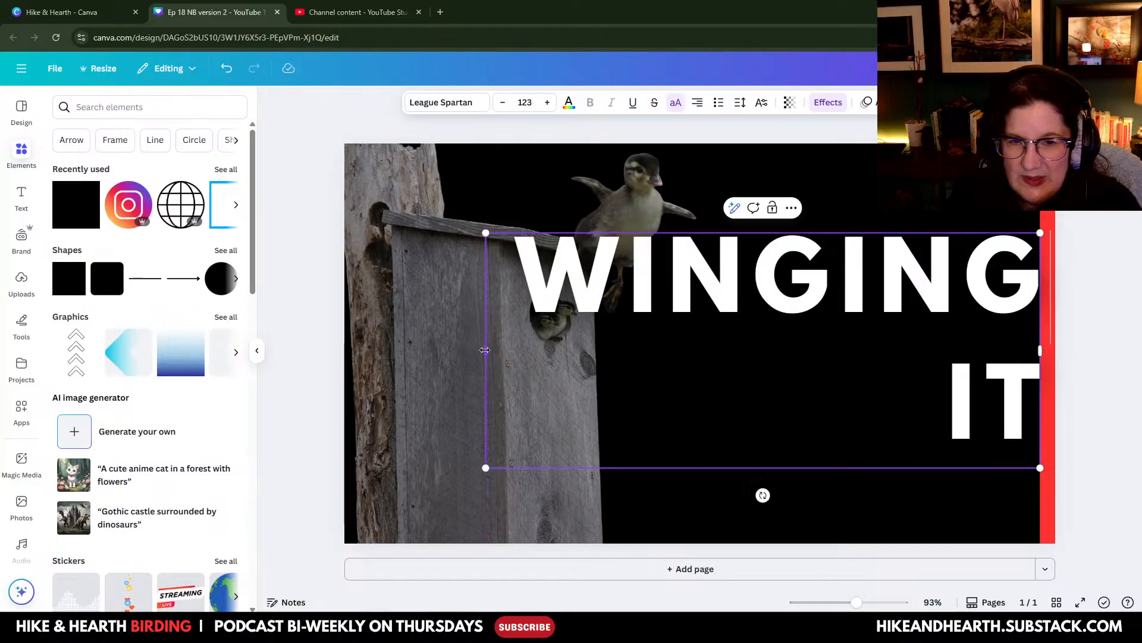
click(896, 274)
click(811, 479)
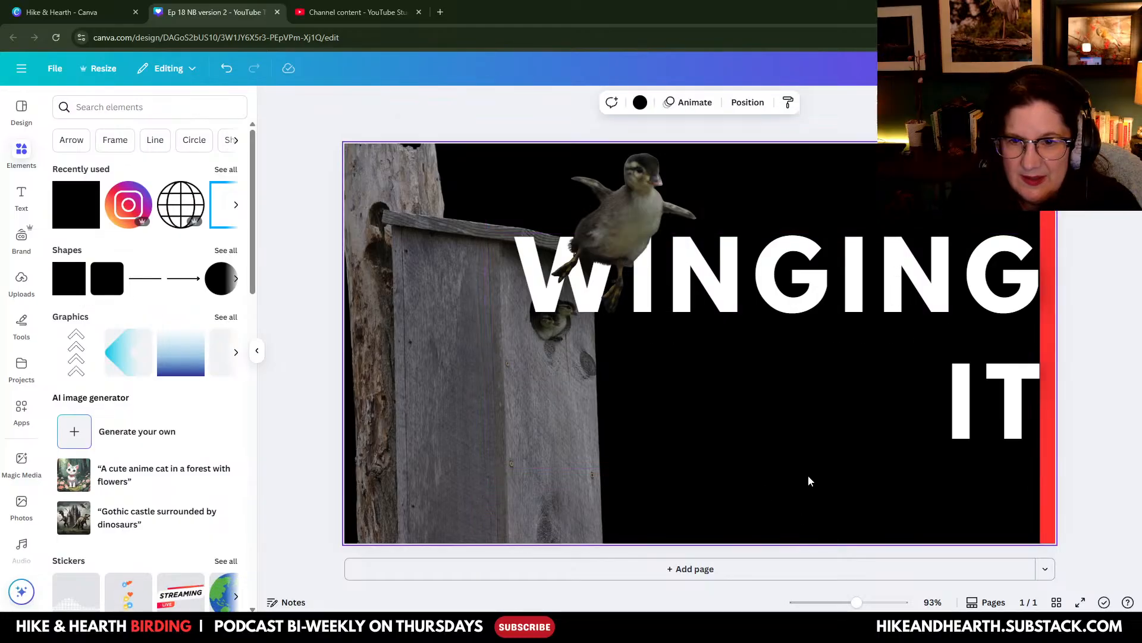
drag(853, 304, 839, 359)
drag(472, 406, 355, 406)
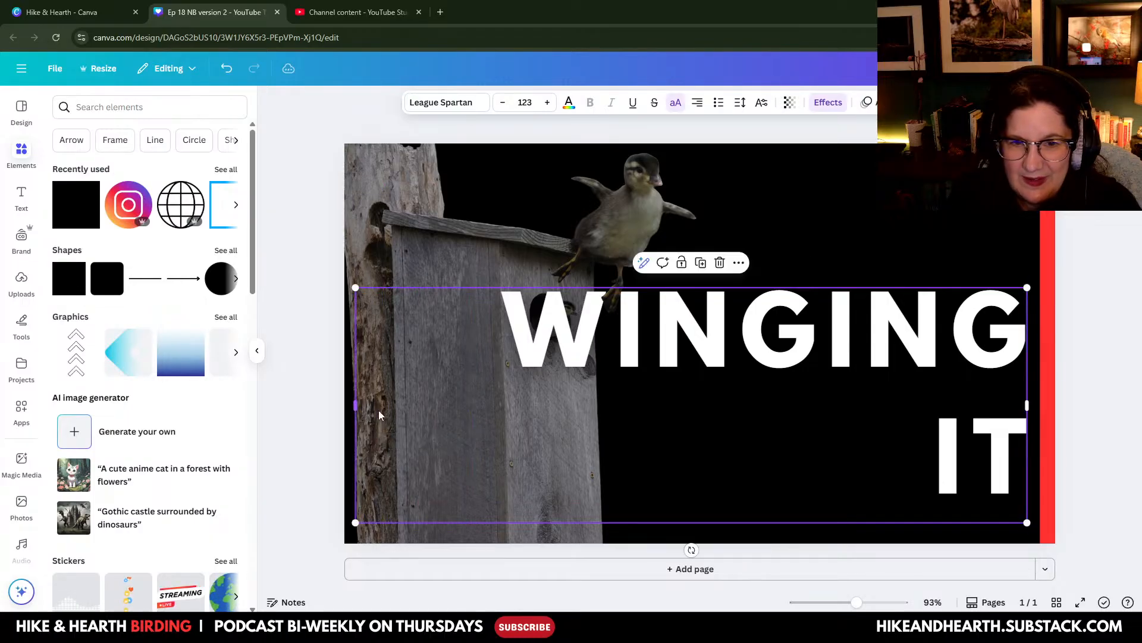
Step: Remove the line break in the title and set its font size to 122 so it fits on one line
click(941, 371)
click(1018, 337)
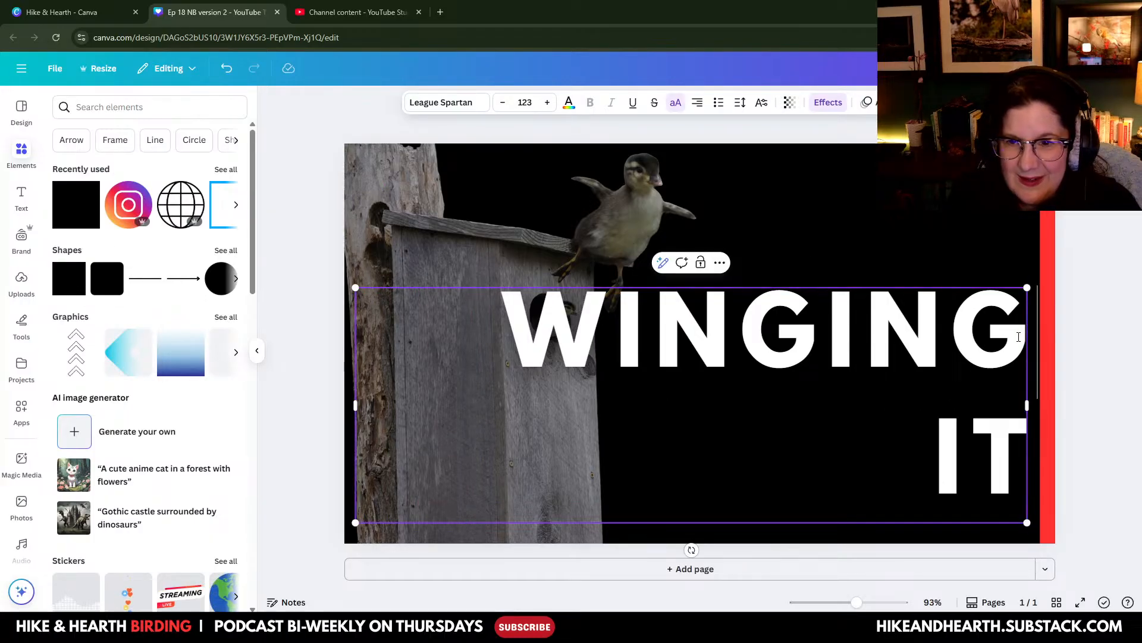
key(Delete)
key(Return)
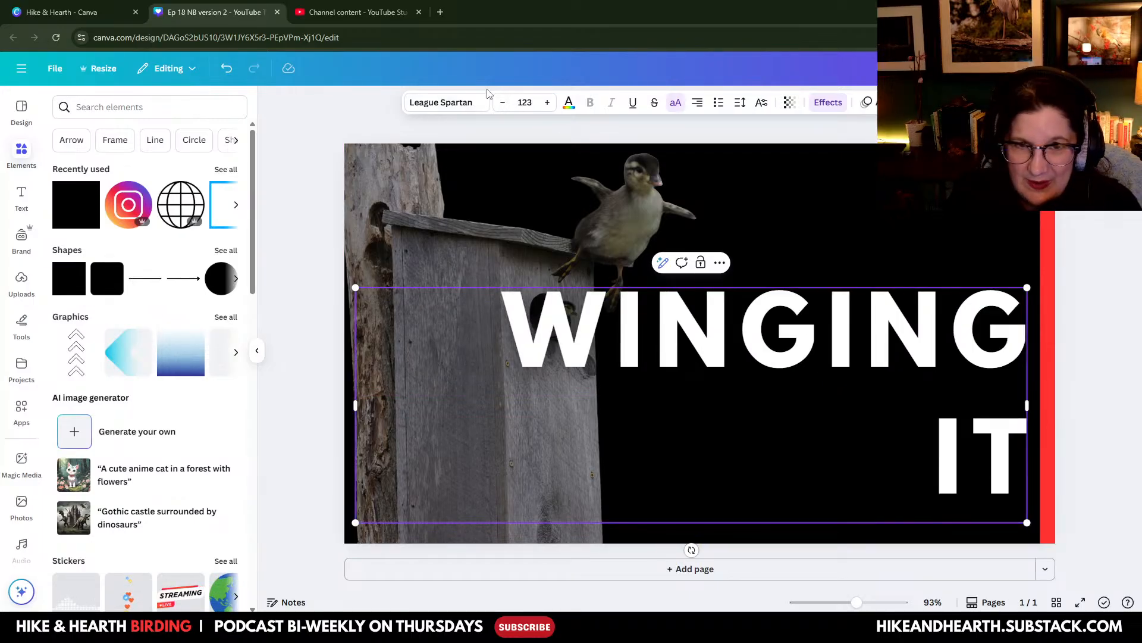
key(ctrl+z)
key(ctrl+z)
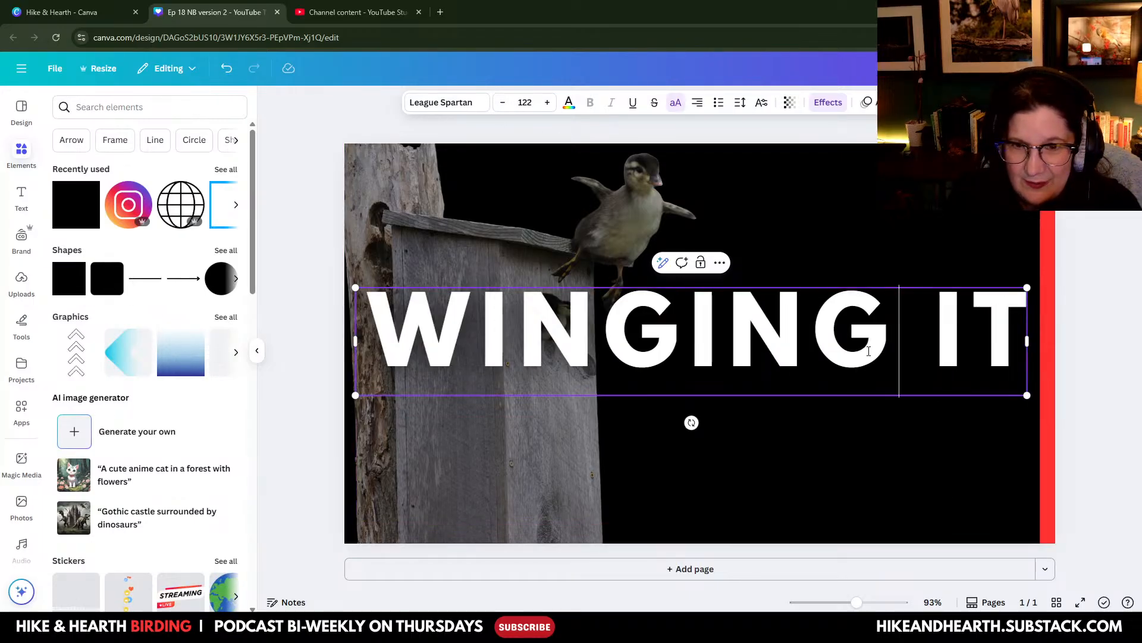
Step: Lower the title and place the flying duckling to the right of the birdhouse, enlarged and tilted clockwise
drag(869, 351, 875, 410)
click(677, 237)
drag(677, 236, 857, 345)
drag(740, 268, 669, 202)
drag(772, 459, 706, 464)
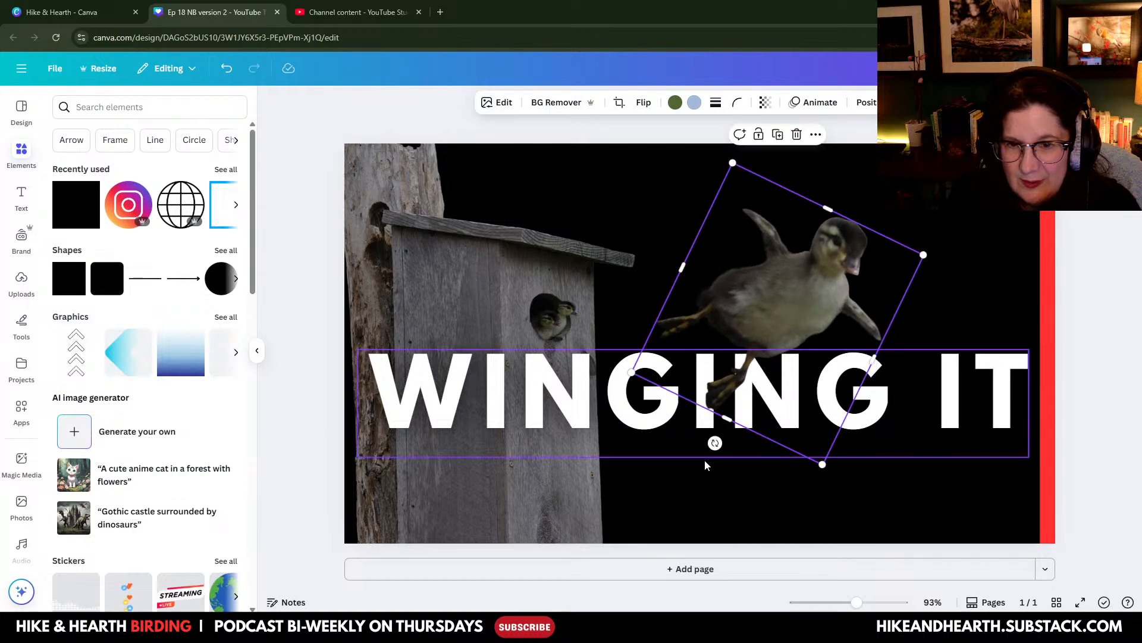
drag(733, 163, 727, 144)
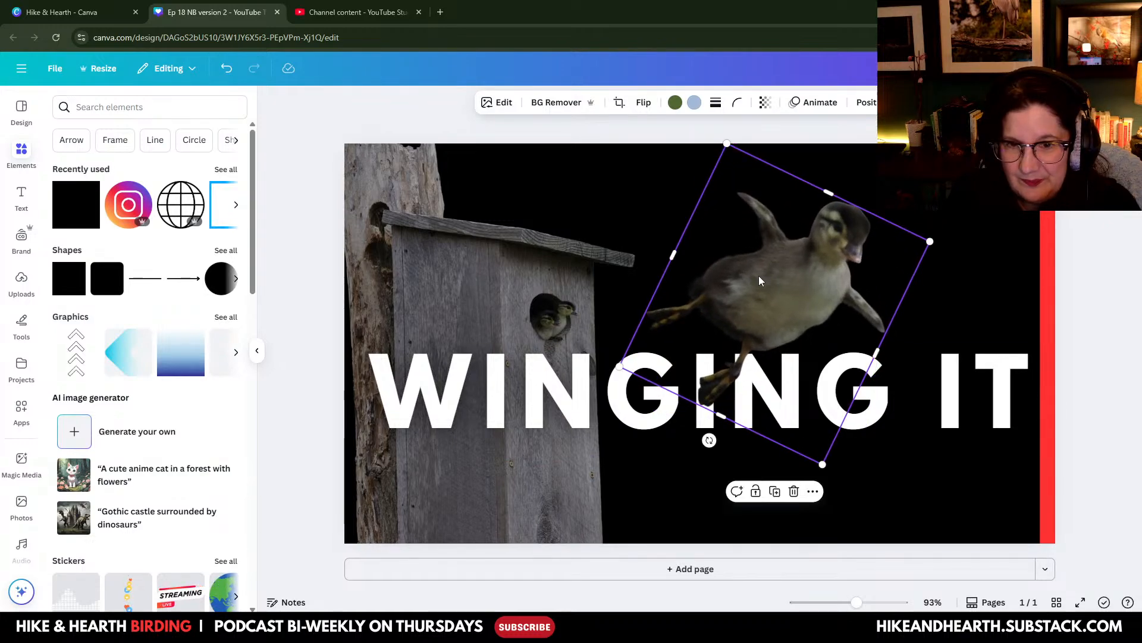
Step: Shift the duckling down over the title and send it backward behind the text
drag(760, 281, 739, 333)
right_click(739, 333)
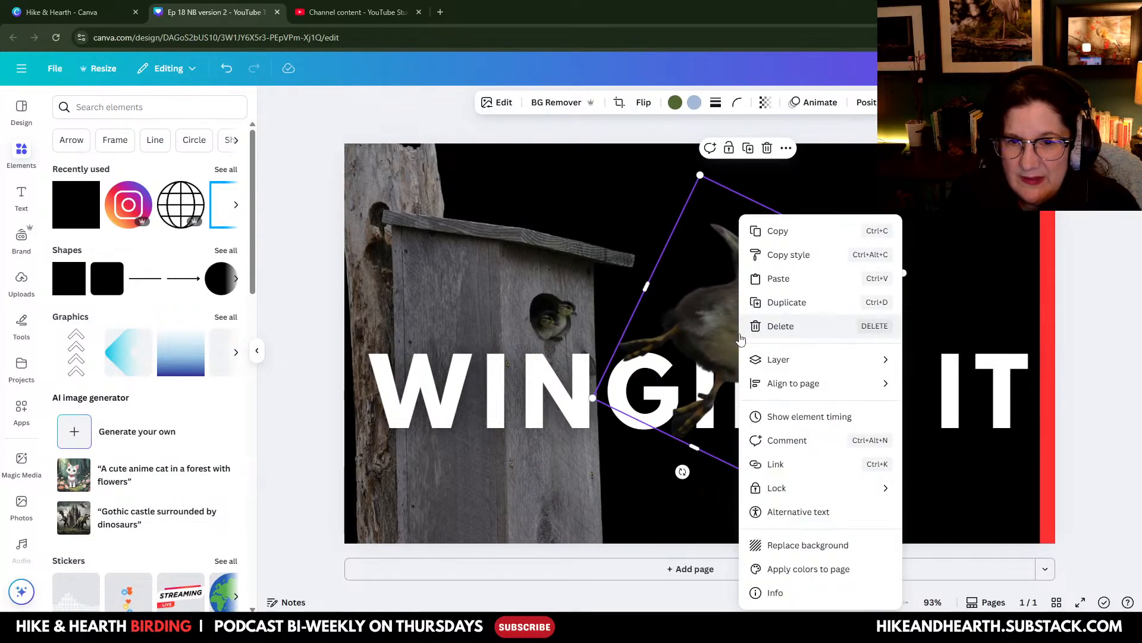
mouse_move(785, 361)
click(975, 407)
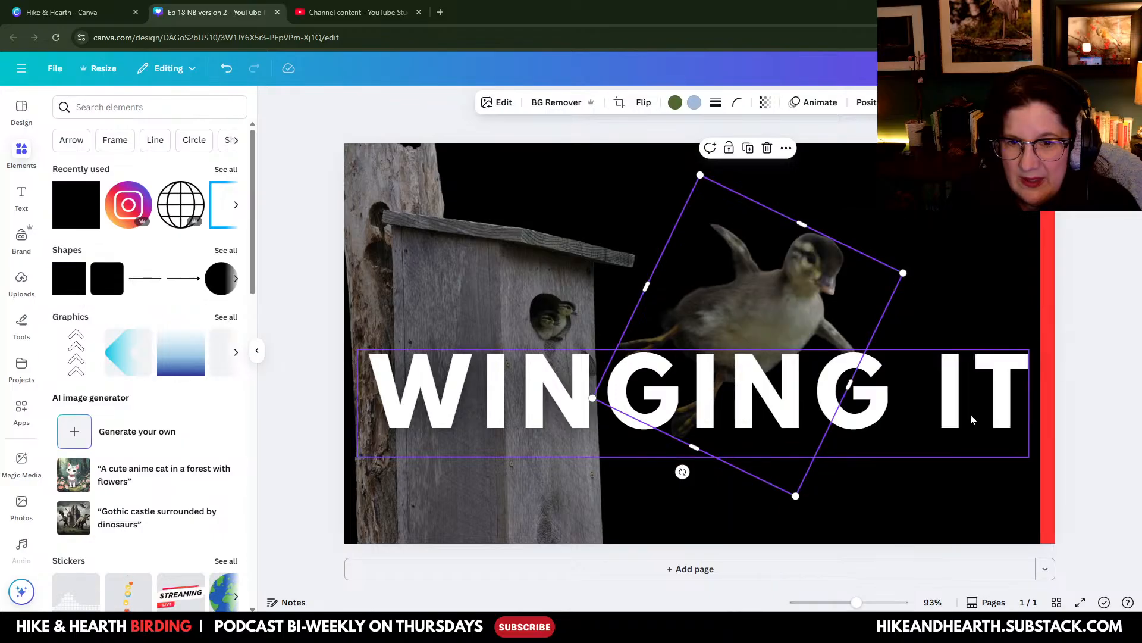
click(1028, 237)
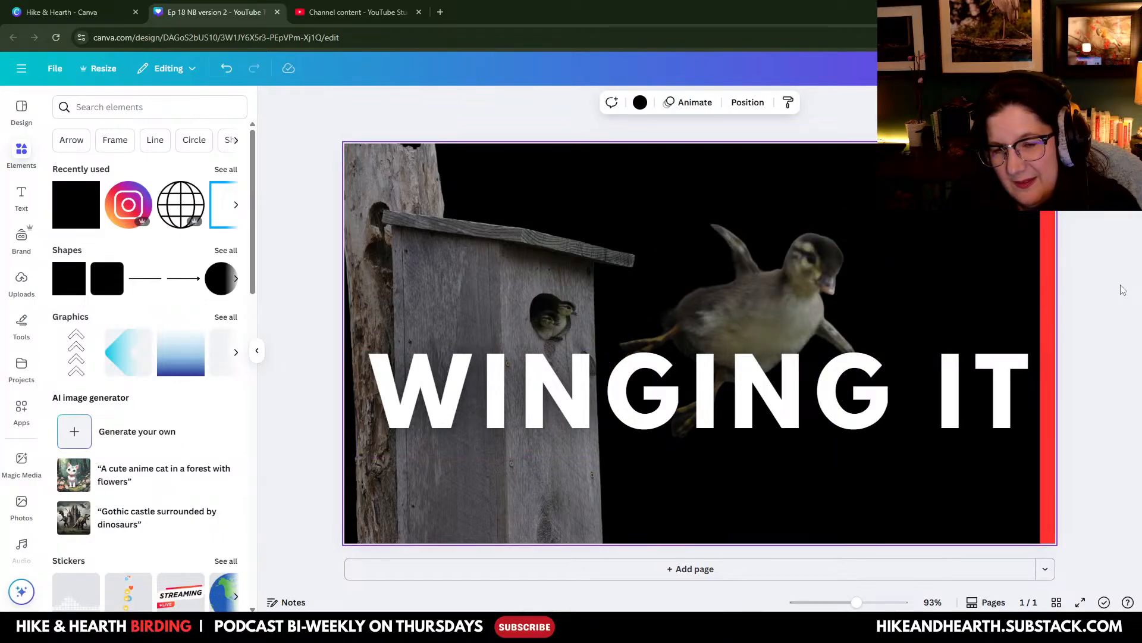
Step: Narrow the title's text box so "IT" wraps to a second line, and center-align the text
click(976, 395)
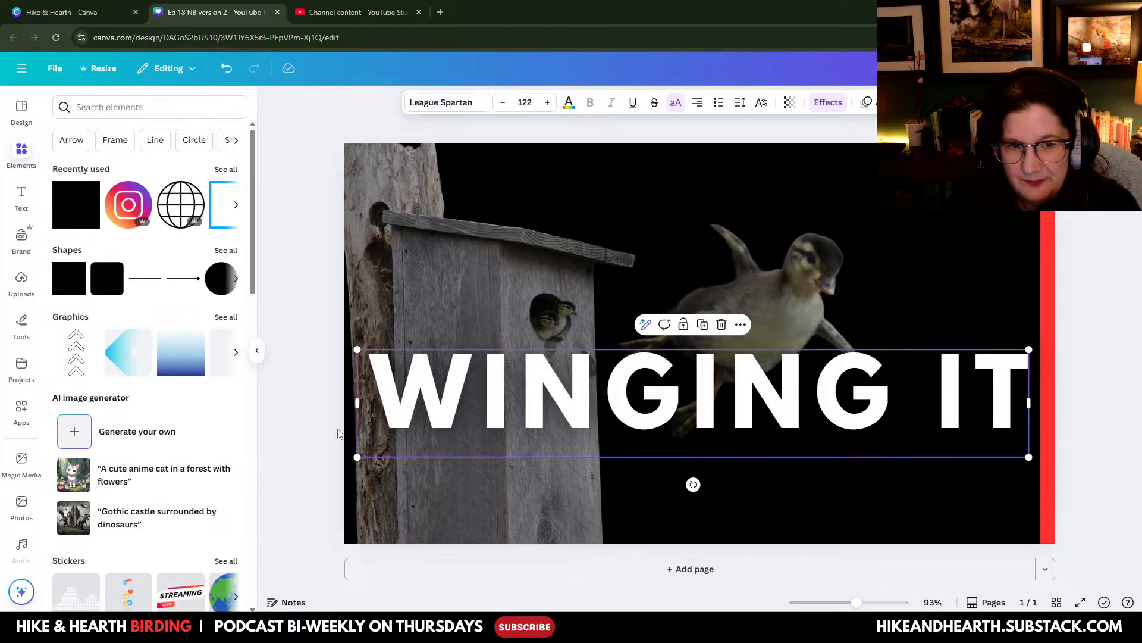
drag(357, 402, 384, 407)
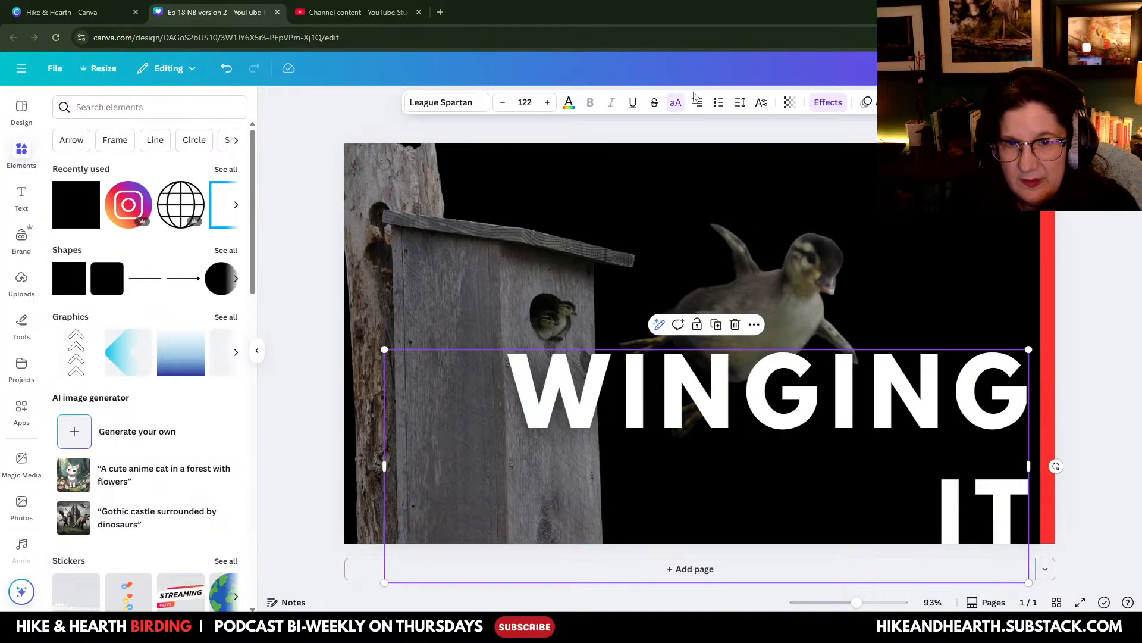
click(695, 106)
click(695, 113)
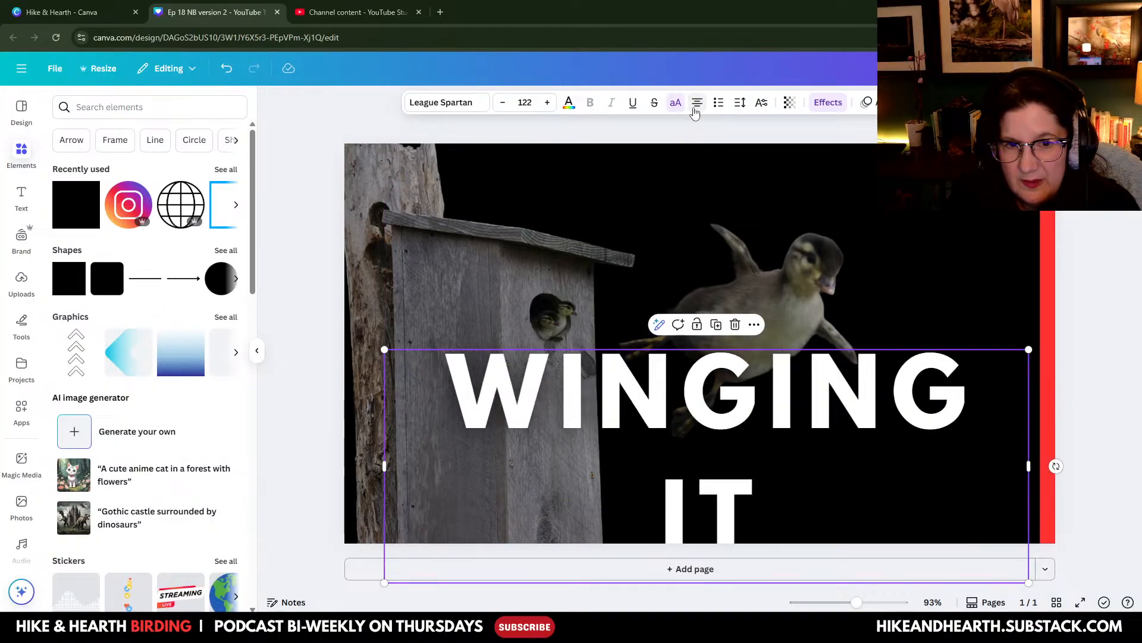
Step: Move the duckling and the two-line title higher on the thumbnail
drag(785, 323, 787, 262)
drag(896, 414, 910, 368)
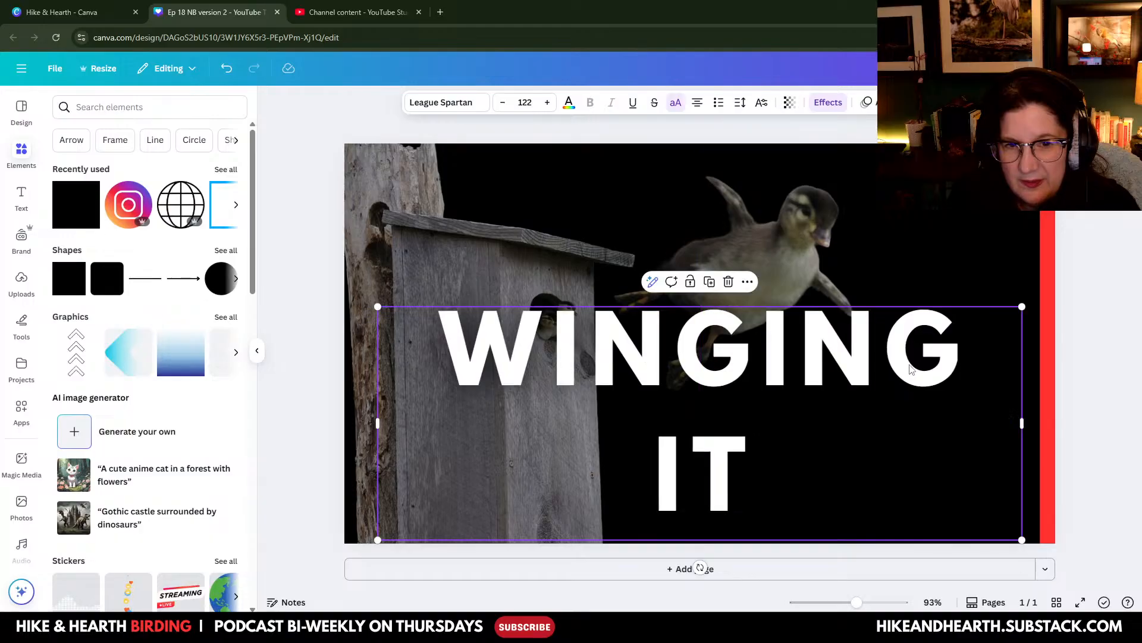
click(496, 269)
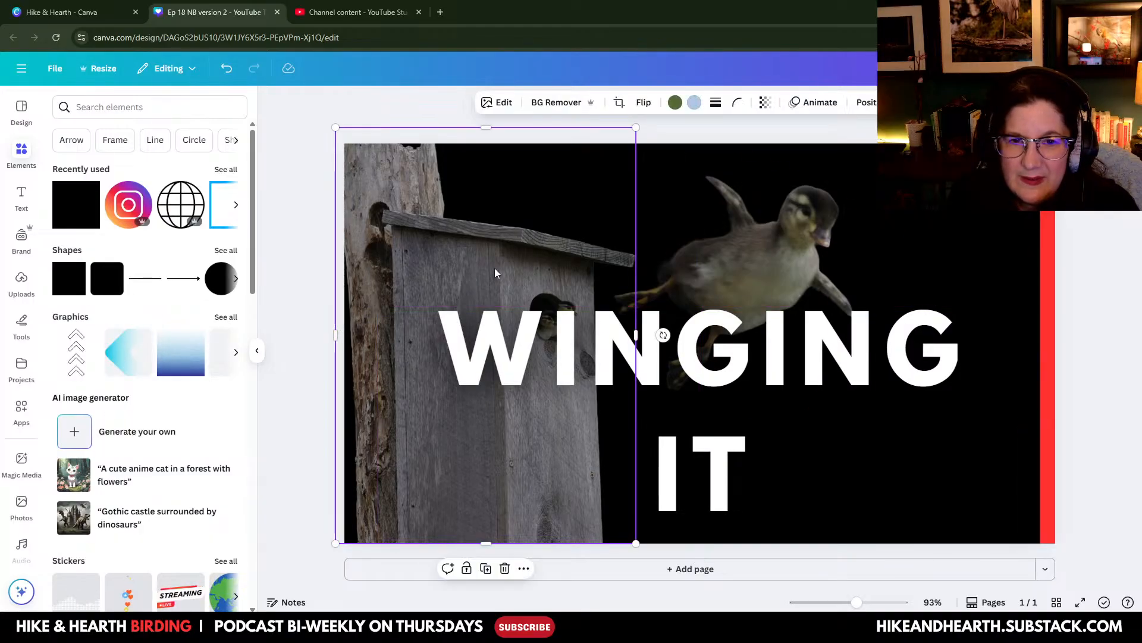
Step: Widen the title back onto one line along the thumbnail's bottom edge and lower the duckling until its feet reach behind the text
click(776, 372)
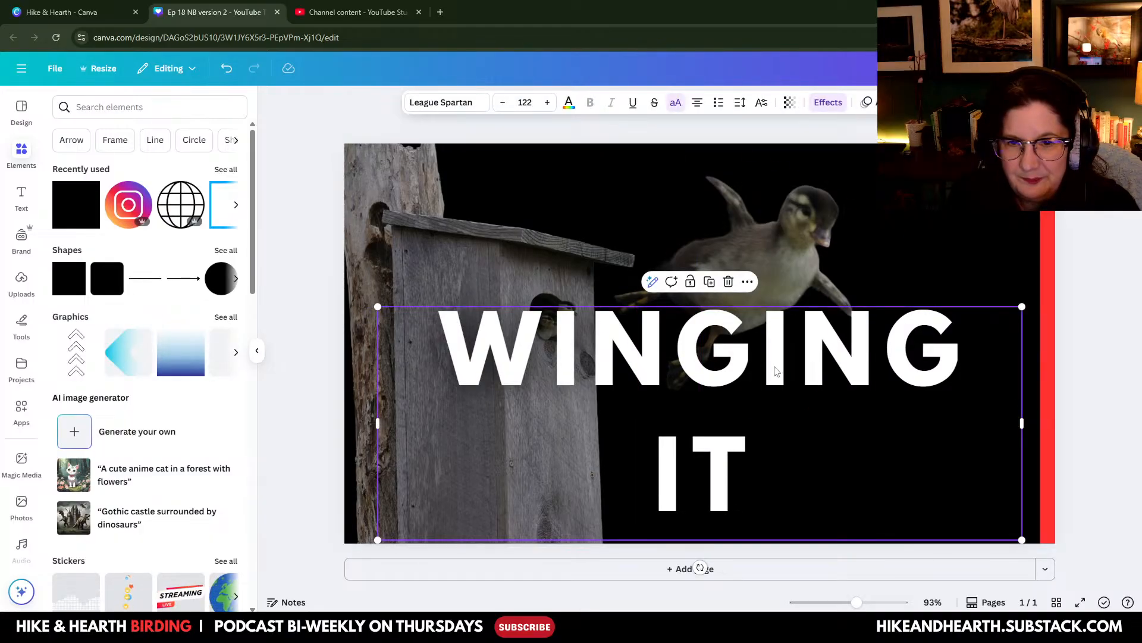
drag(378, 423, 310, 422)
drag(722, 367, 741, 491)
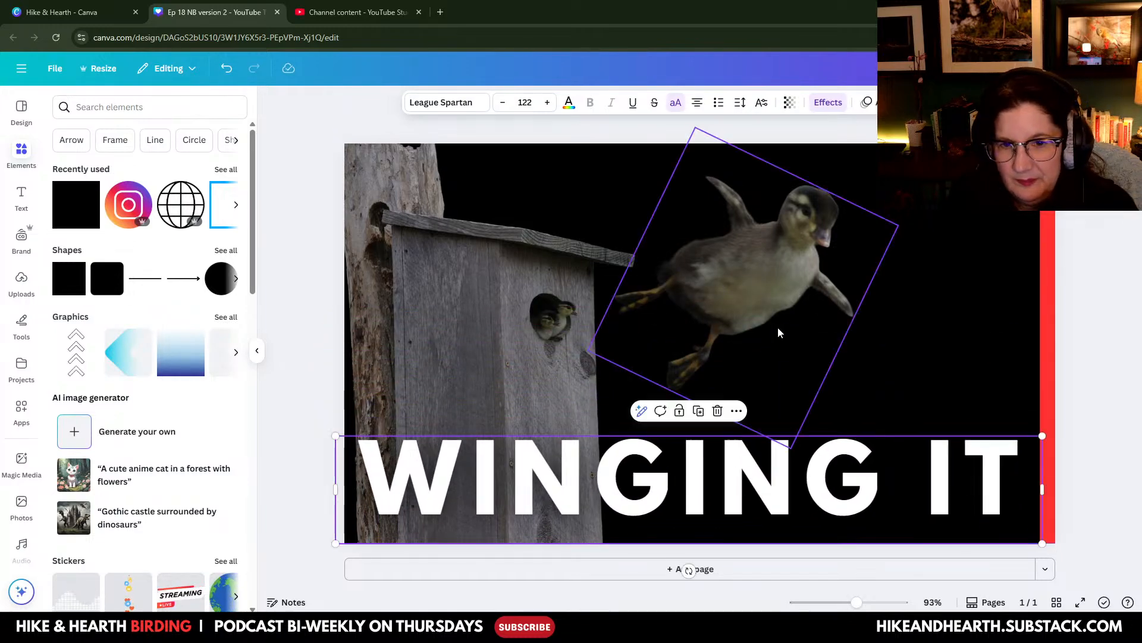
drag(778, 332, 776, 419)
click(930, 245)
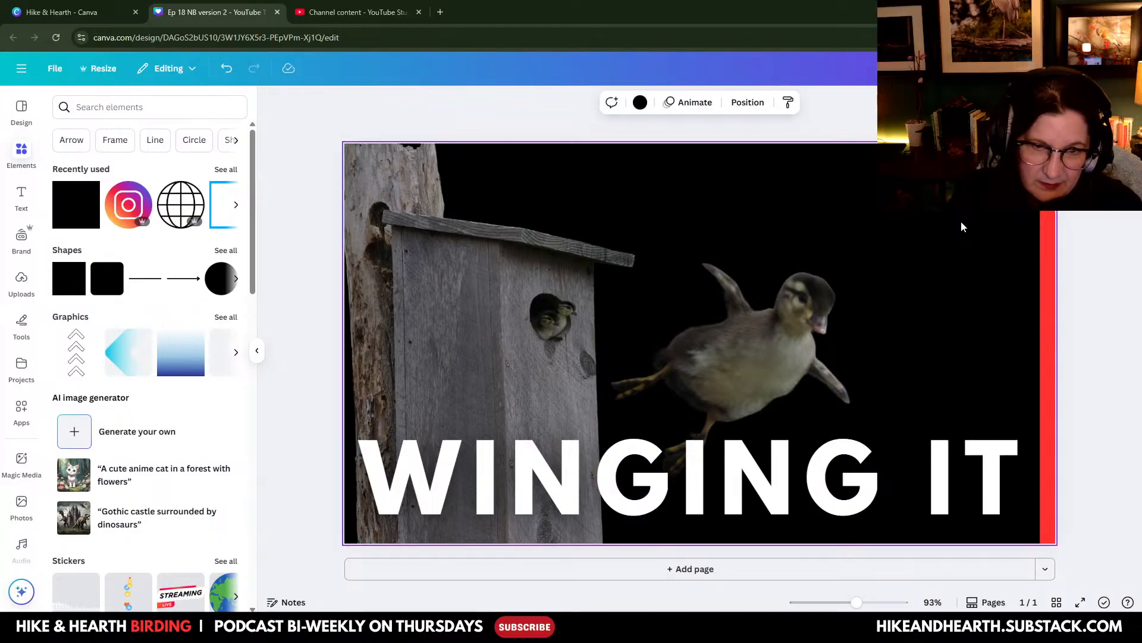
Step: Rename the design as "Ep 18 NB version 3" and save it
click(55, 68)
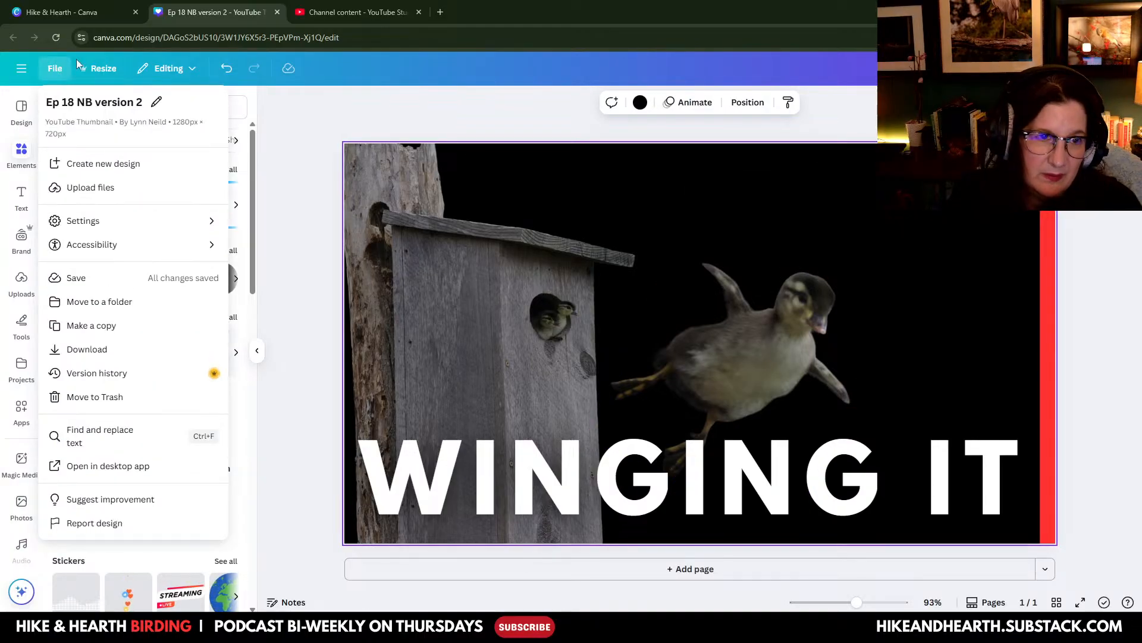
click(142, 104)
click(141, 103)
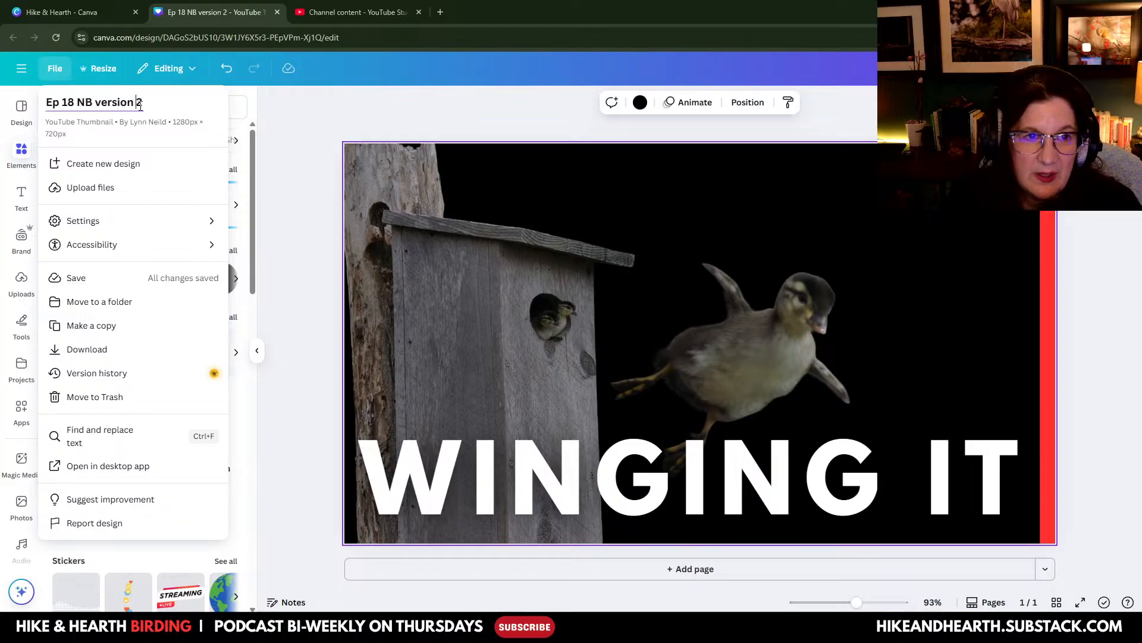
key(Delete)
text(3)
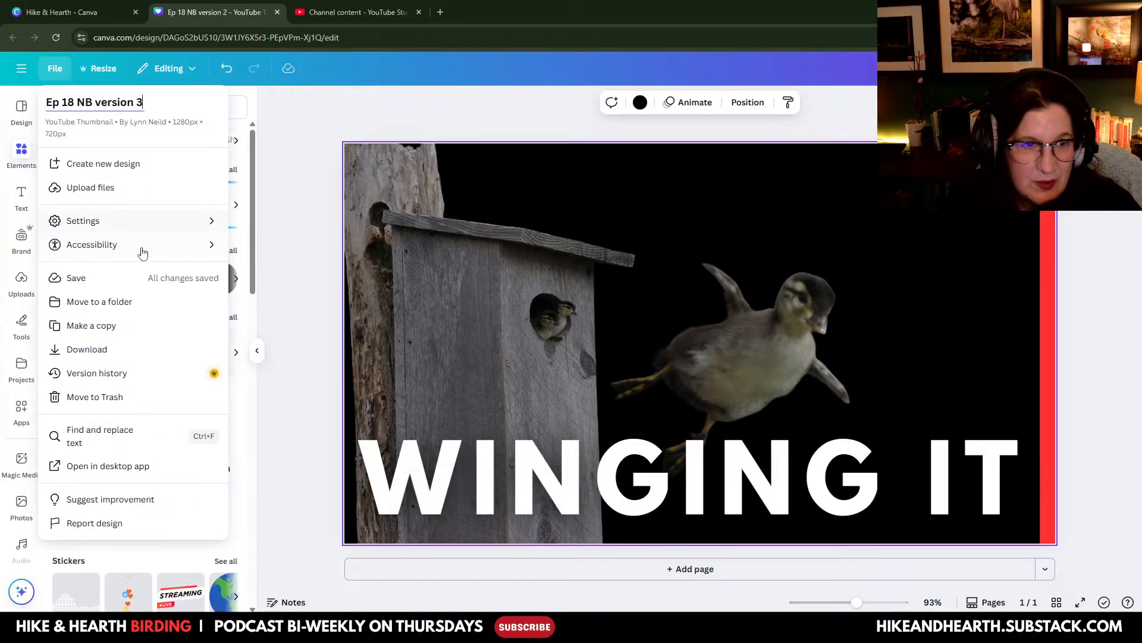
click(116, 278)
Step: Download the thumbnail as a JPG with the quality set to 71
click(1108, 68)
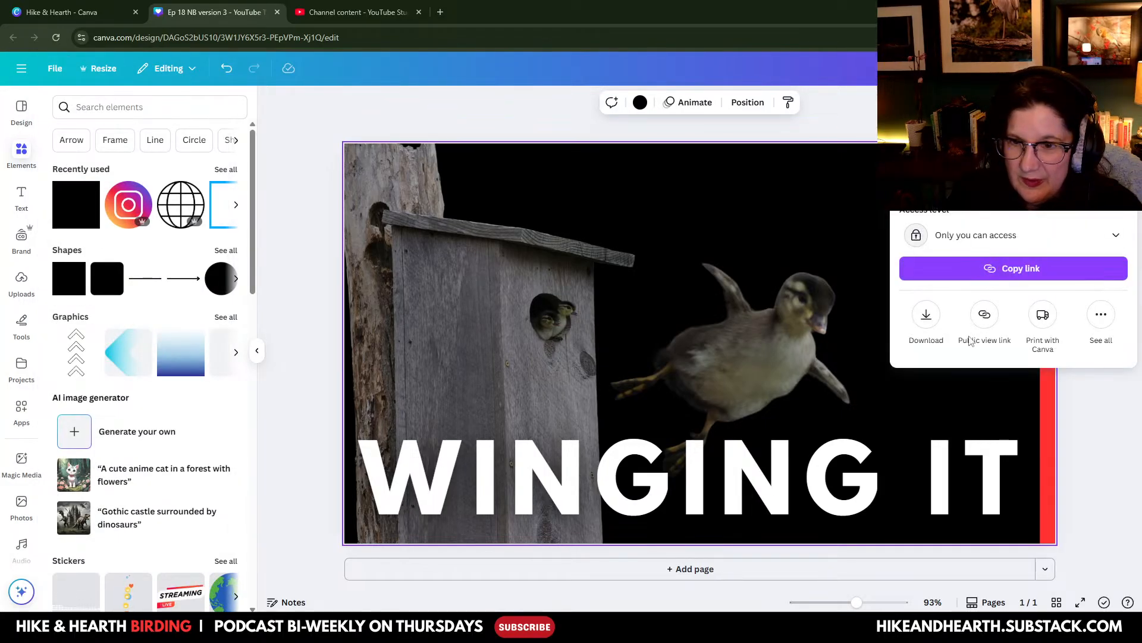
click(926, 314)
click(1011, 191)
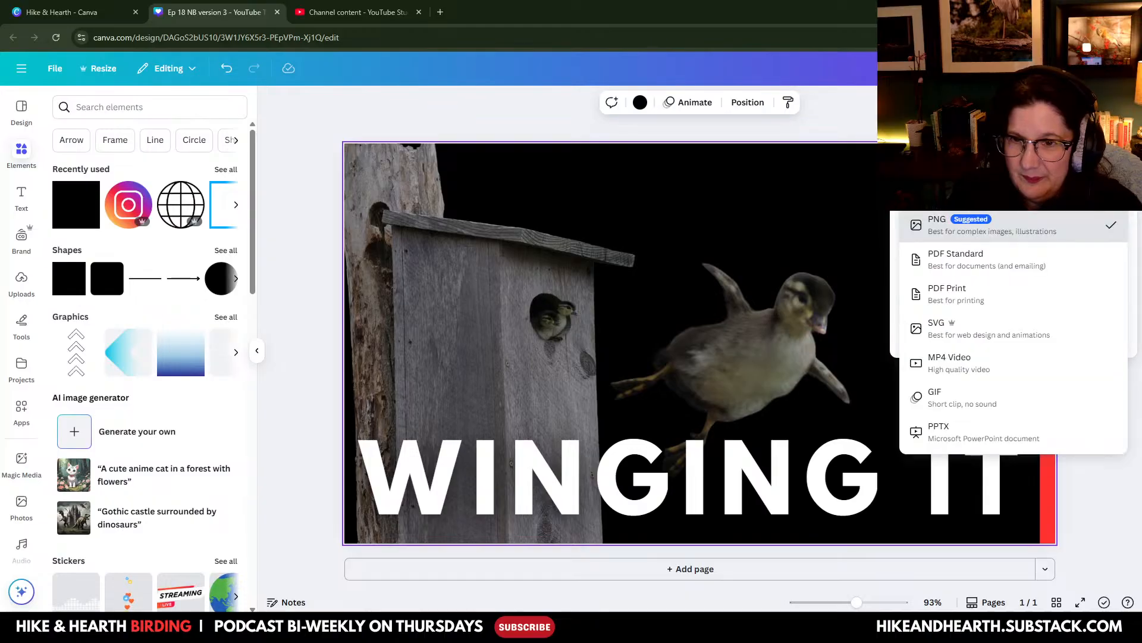
click(981, 196)
click(1023, 247)
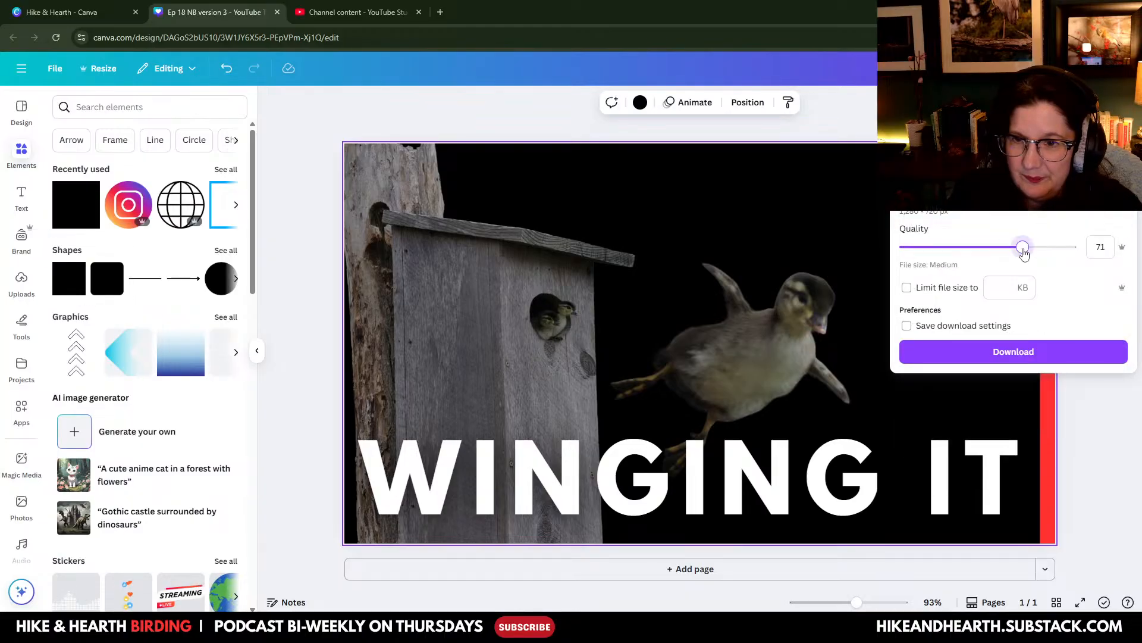
click(1052, 352)
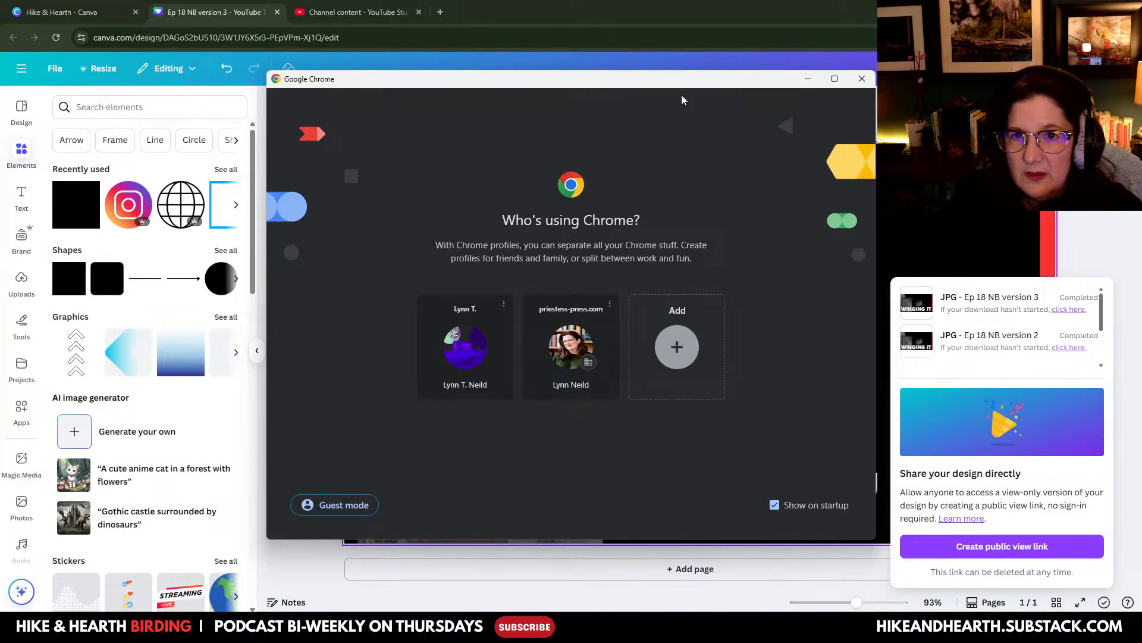
Step: Move the Chrome profile chooser and the new Google window off the screen to uncover the design
drag(683, 80, 1141, 101)
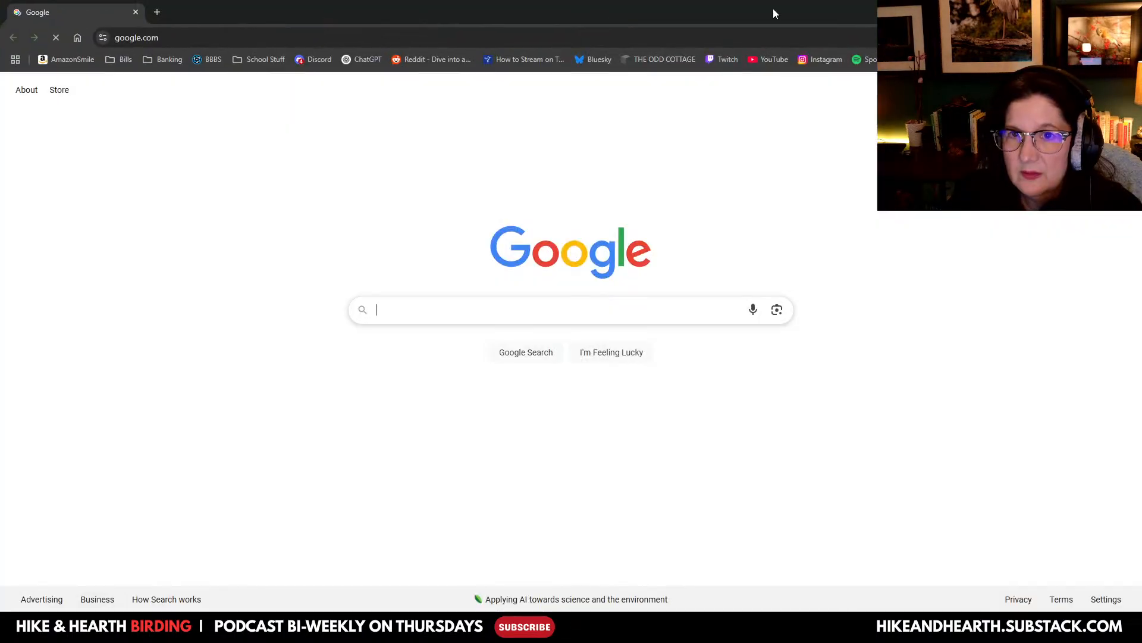
drag(773, 9, 1141, 74)
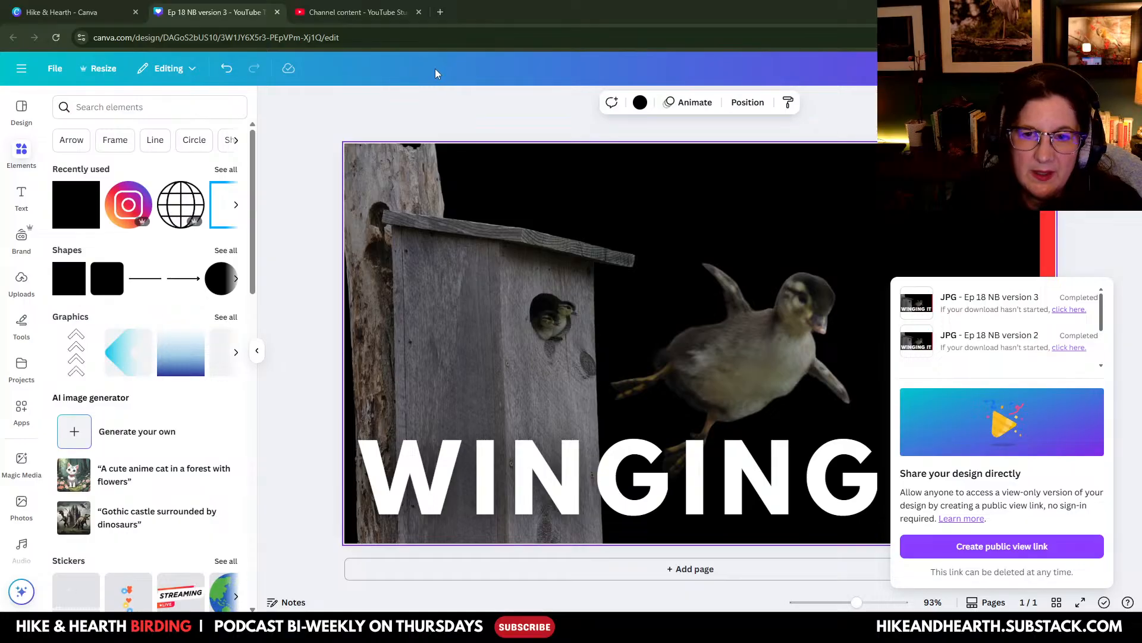
Step: Switch to YouTube Studio and add the video file Ep 18 NEST.mp4 to the open upload dialog
click(343, 13)
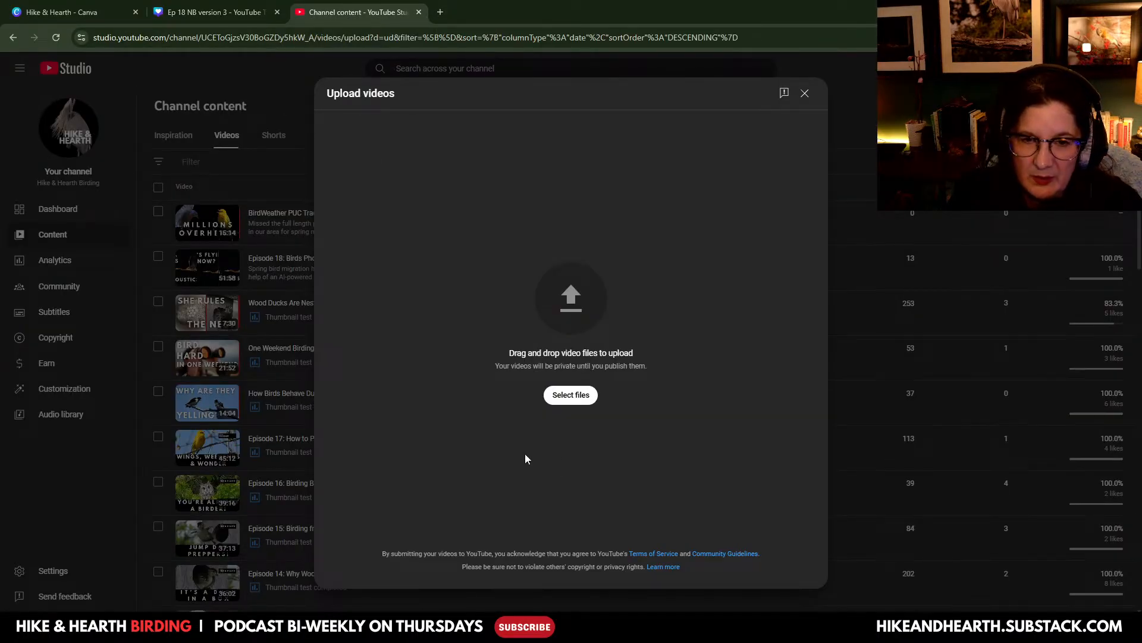
click(580, 400)
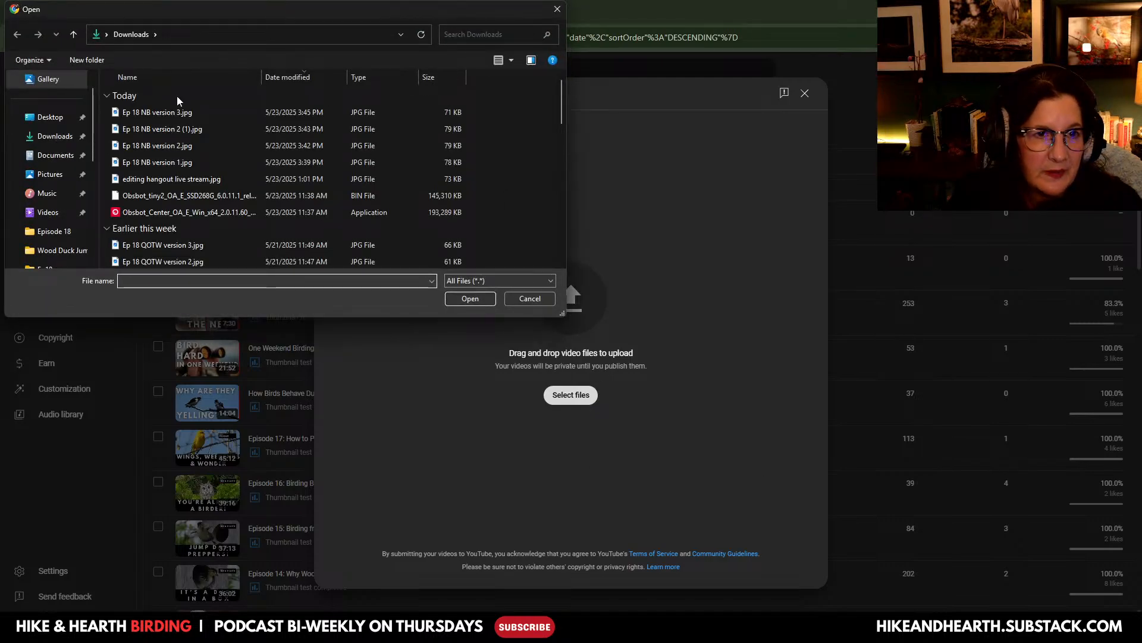
click(557, 9)
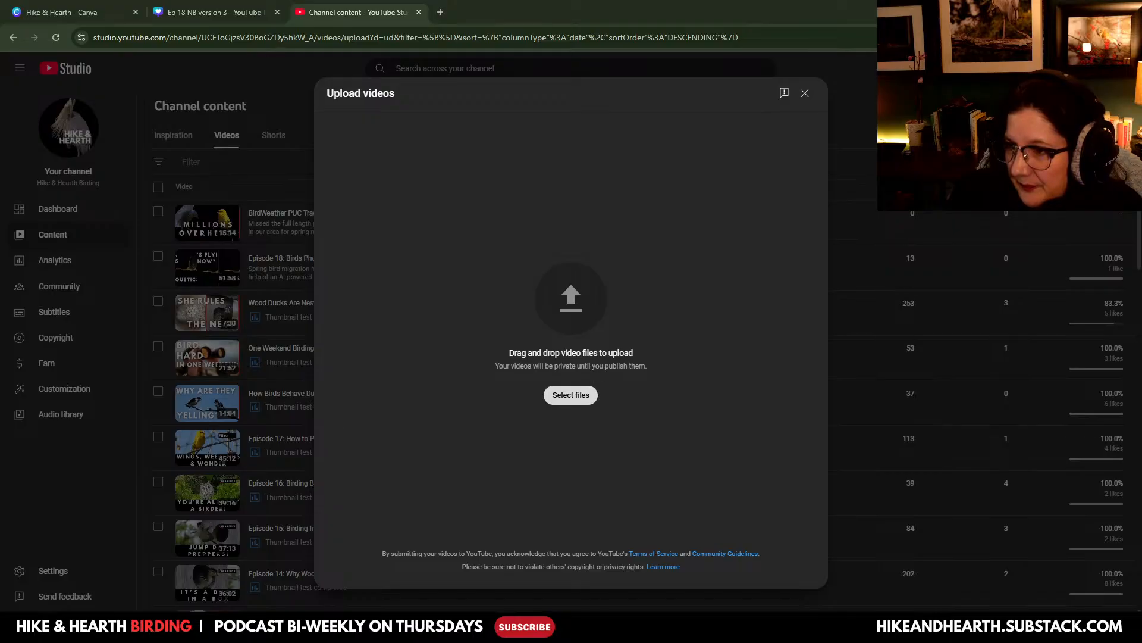
drag(0, 286, 565, 284)
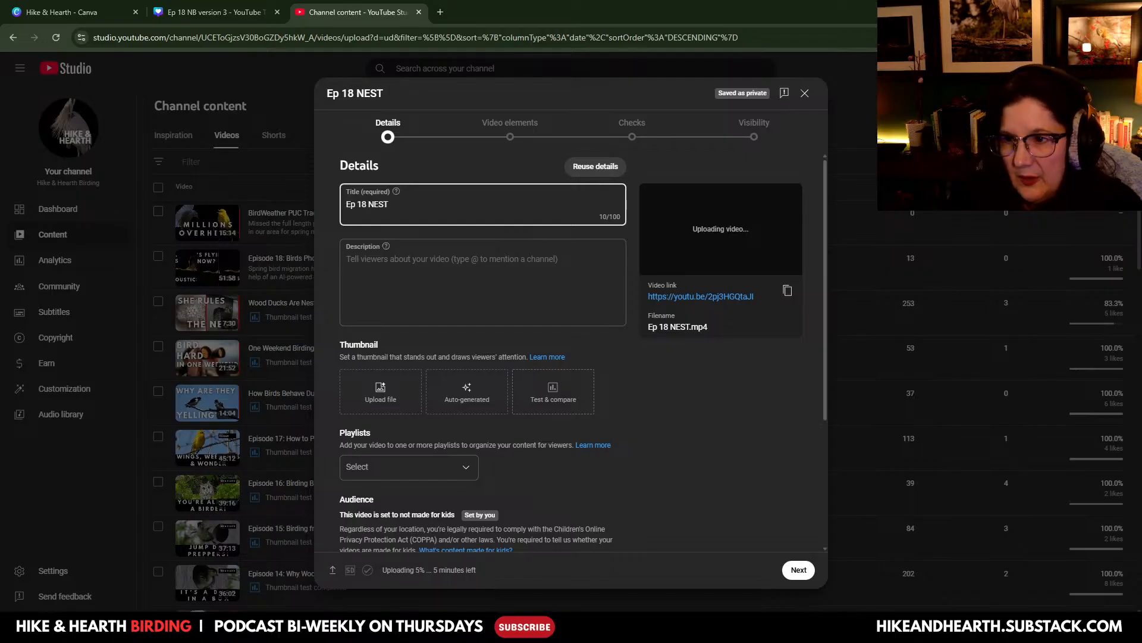
Step: Replace the uploaded video's title with "Wood Duck Jump Day"
triple_click(385, 217)
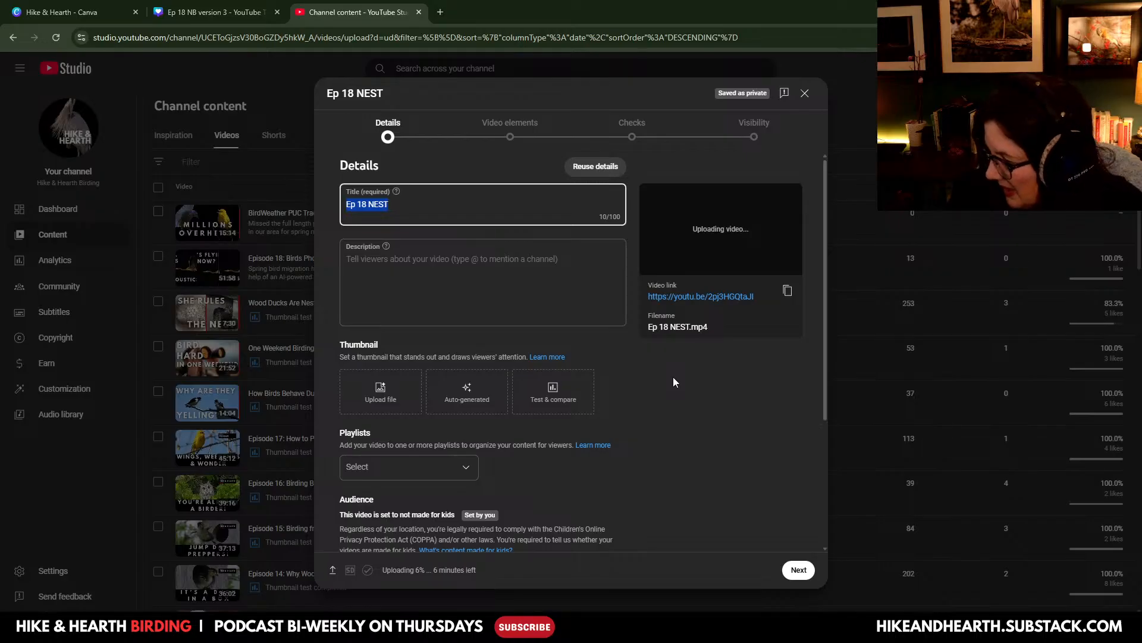
text(wood)
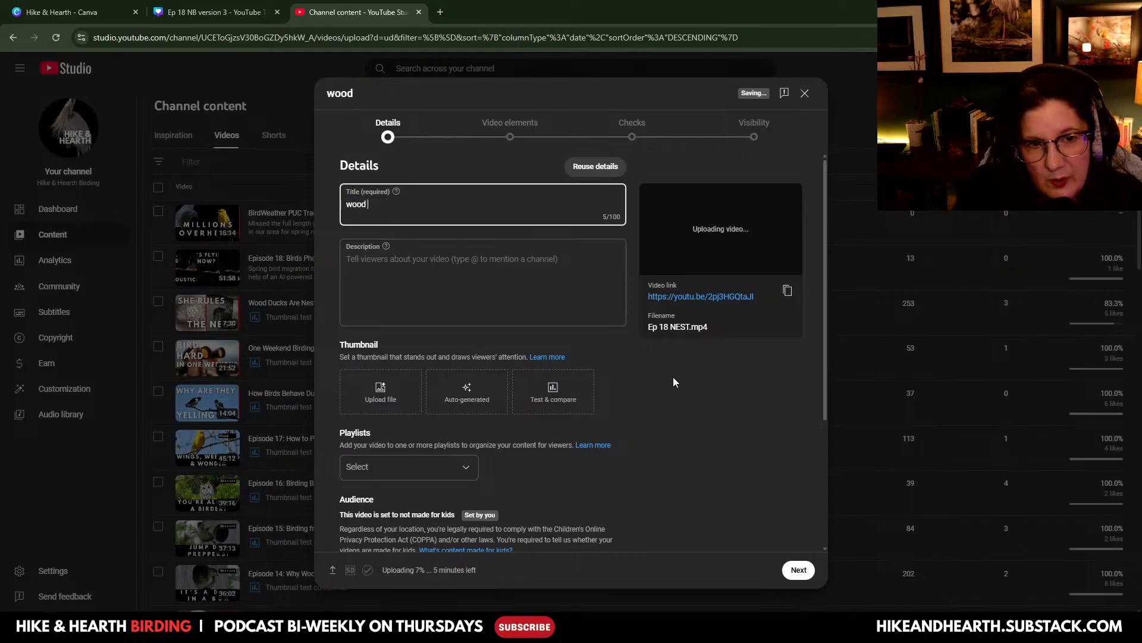
key(BackSpace)
key(BackSpace)
key(BackSpace)
text(Woo)
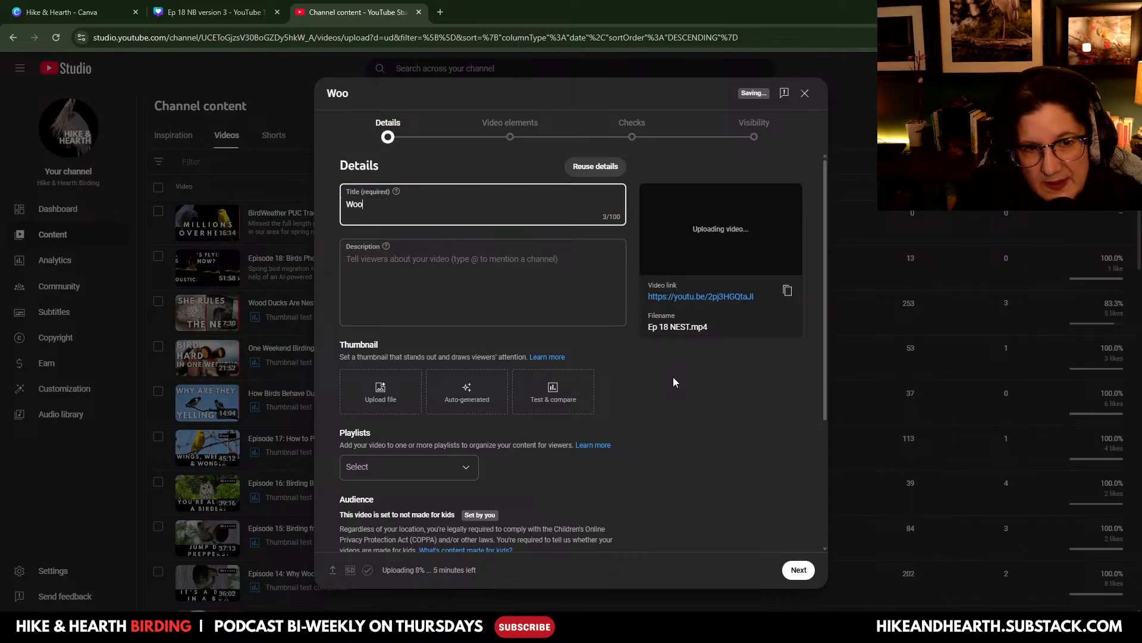
text(d Duck)
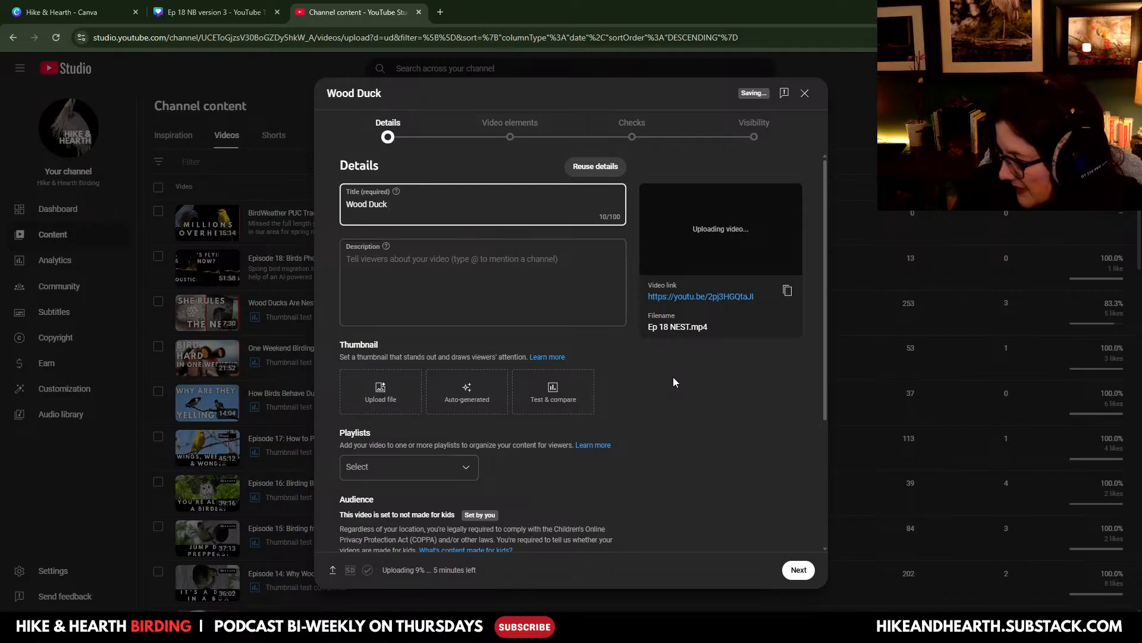
text( Hatch Davy)
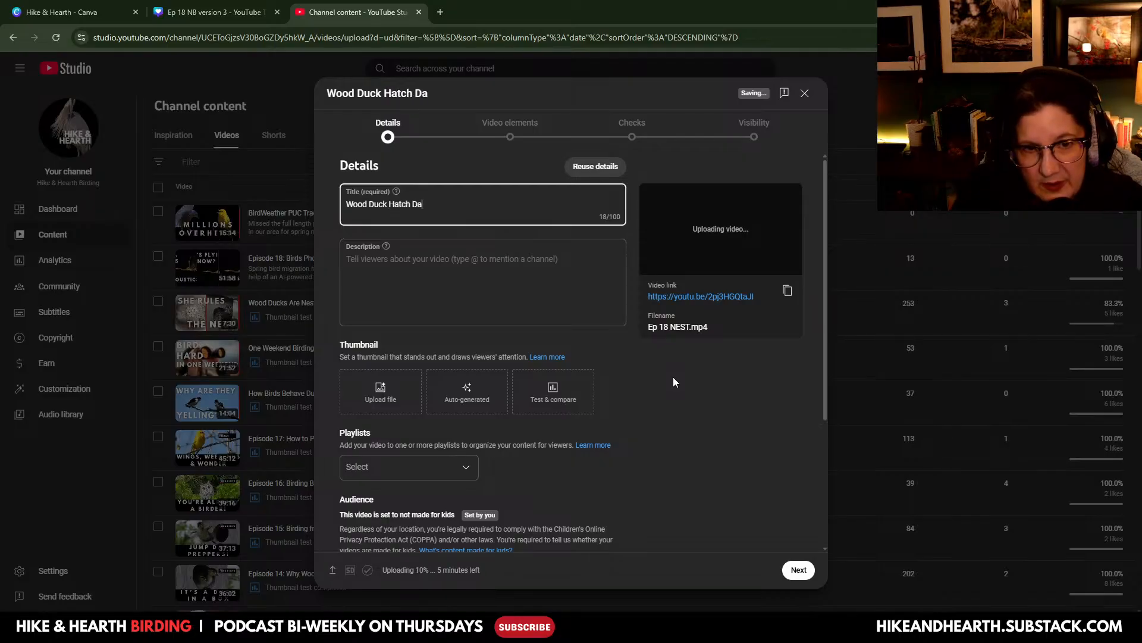
key(BackSpace)
key(BackSpace)
key(BackSpace)
key(BackSpace)
key(BackSpace)
key(BackSpace)
key(BackSpace)
key(BackSpace)
key(BackSpace)
key(BackSpace)
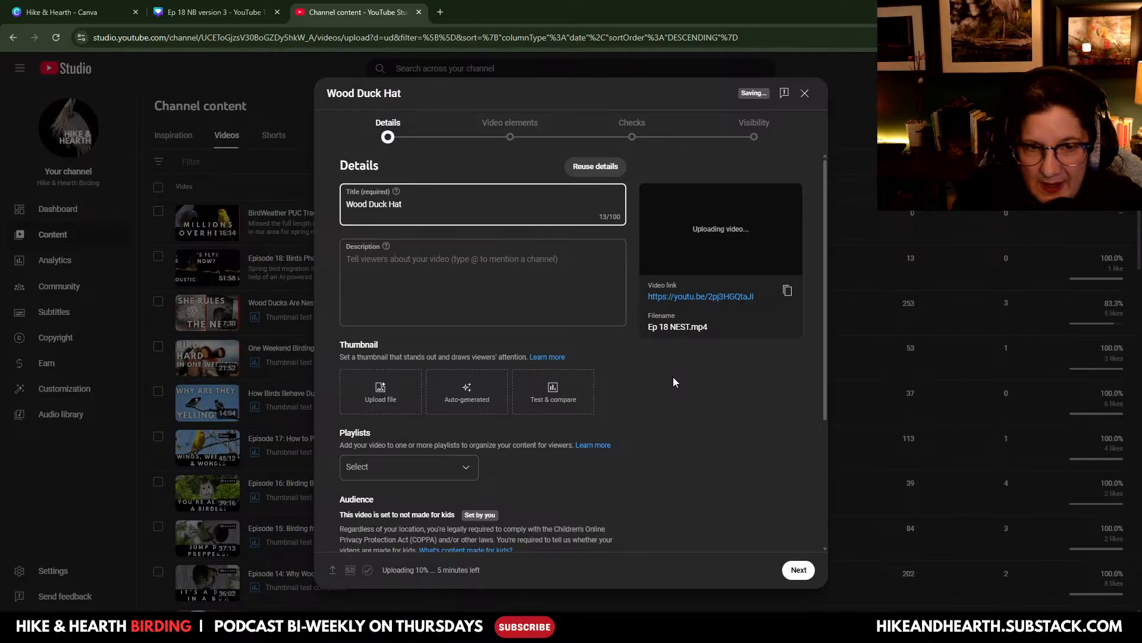
text(Jump Day)
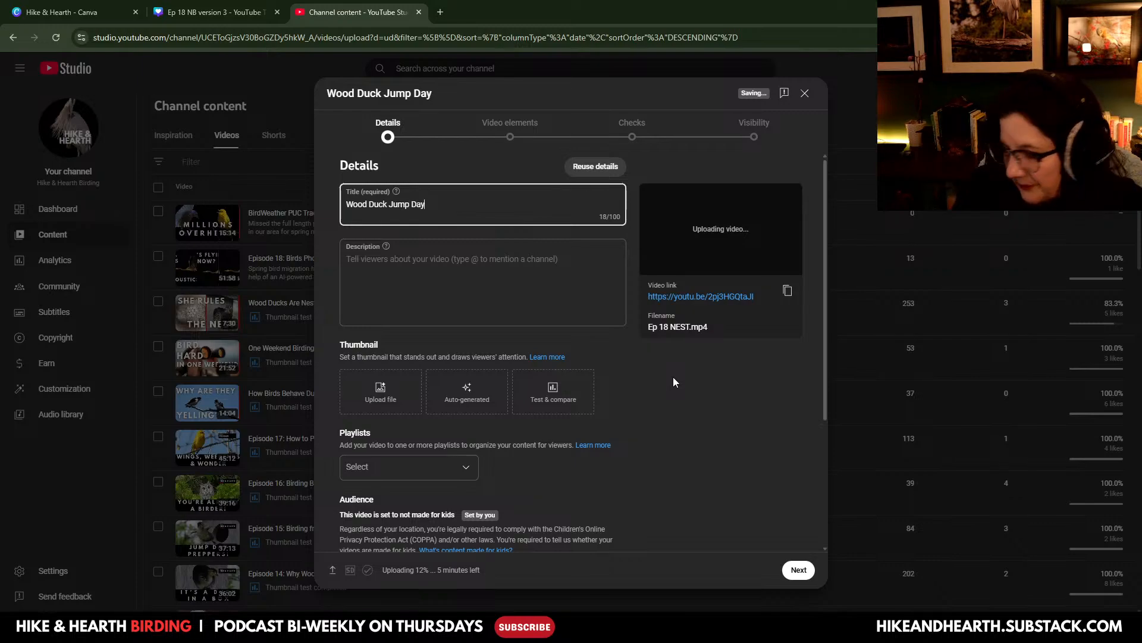
Step: Extend the video title so it reads "Wood Duck Jump Day! Babies Have Hatched!"
text(! Bab)
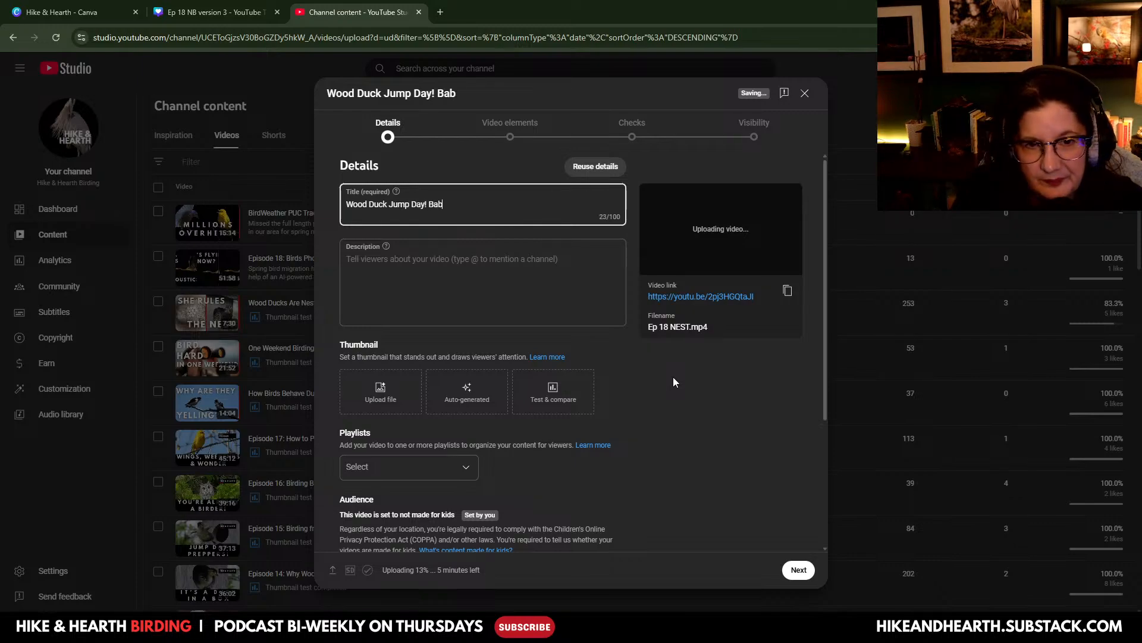
text(ies Have Ha)
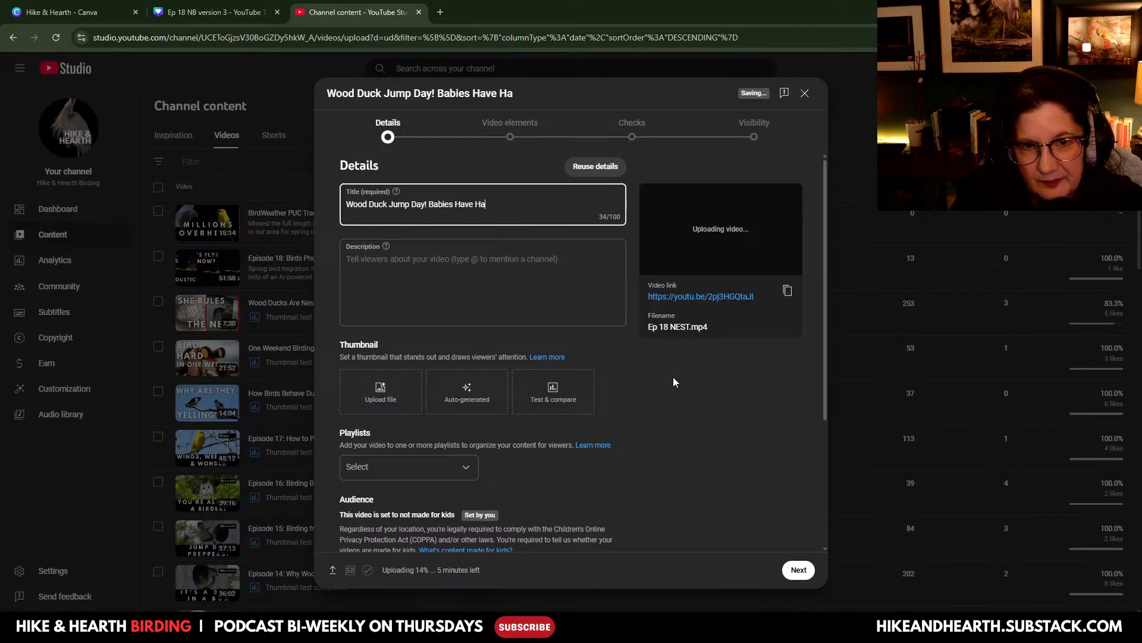
text(tched & Entered)
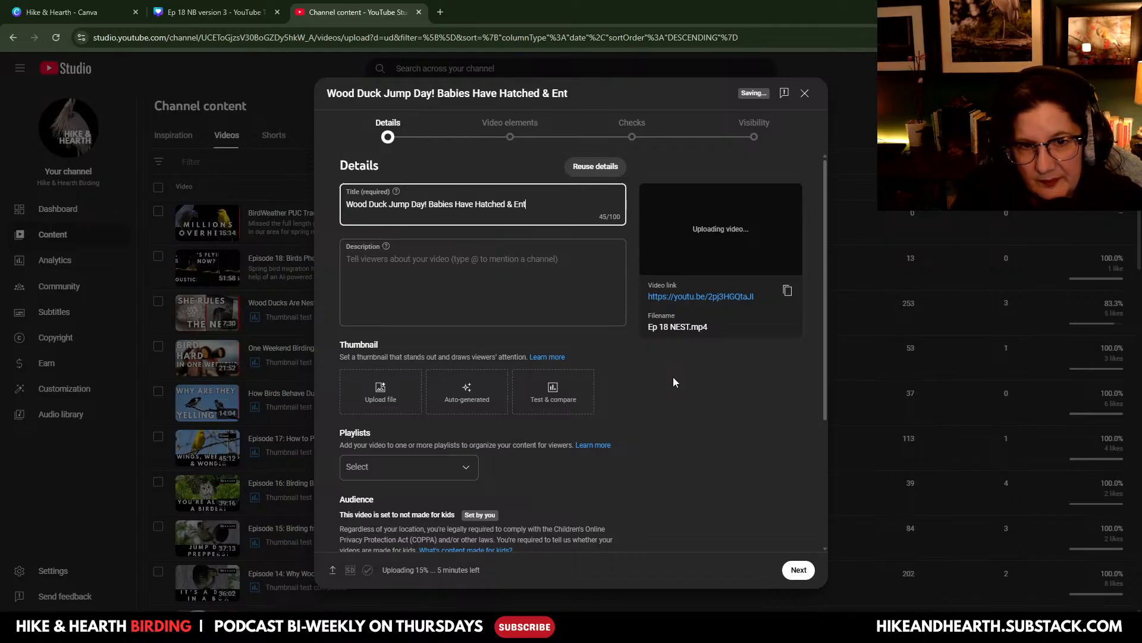
key(BackSpace)
key(BackSpace)
key(BackSpace)
key(BackSpace)
key(BackSpace)
key(BackSpace)
key(BackSpace)
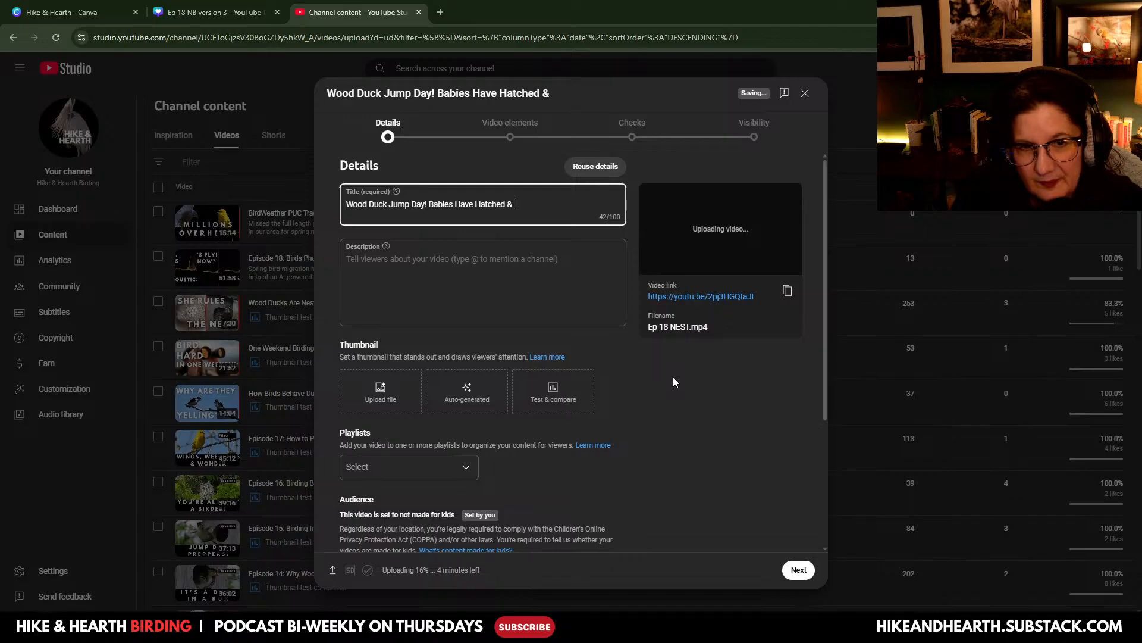
text(sTar)
key(BackSpace)
key(BackSpace)
key(BackSpace)
text(st)
key(BackSpace)
key(BackSpace)
key(BackSpace)
key(BackSpace)
key(BackSpace)
text(d!)
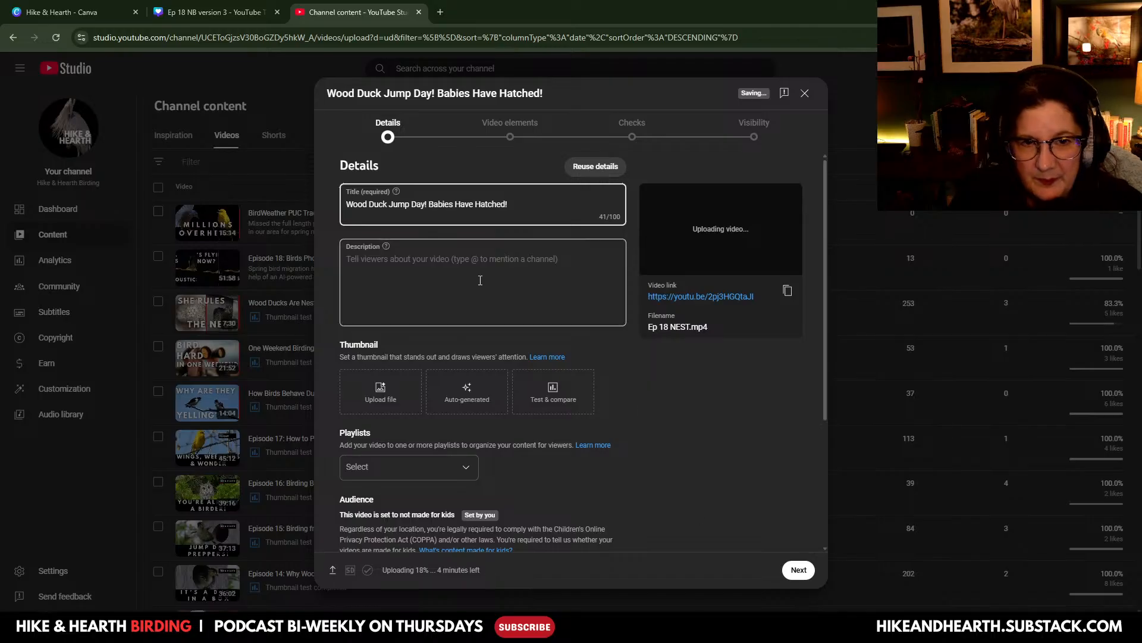
Step: Begin the description with "The wood duck eggs have hatched! In this exciting update," followed by the presenter's first name and "shares"
click(459, 272)
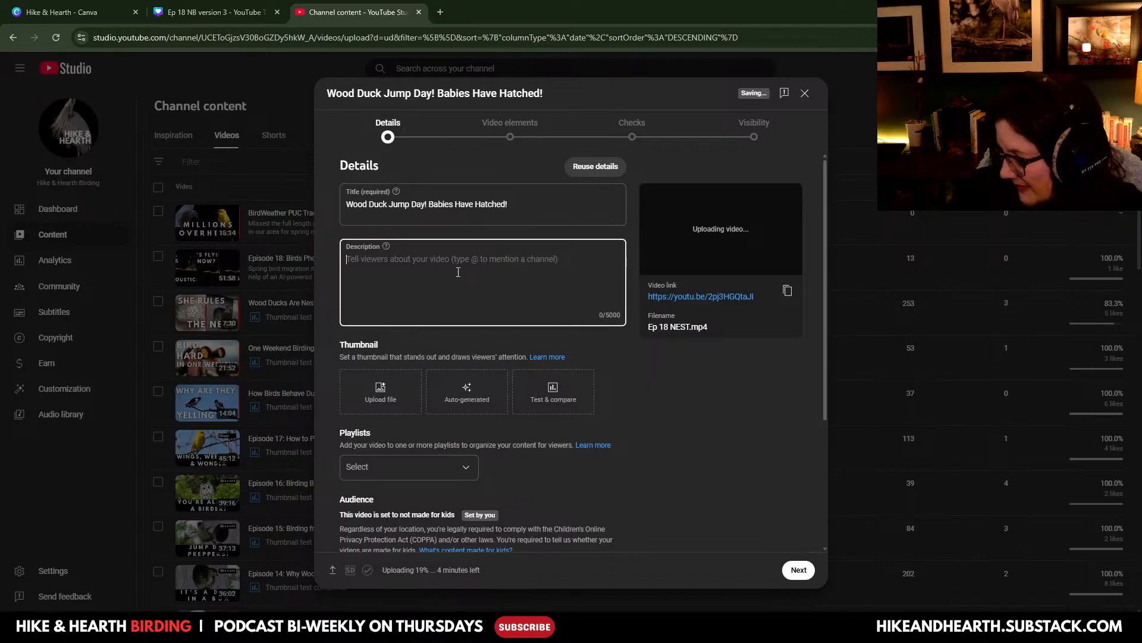
text(The )
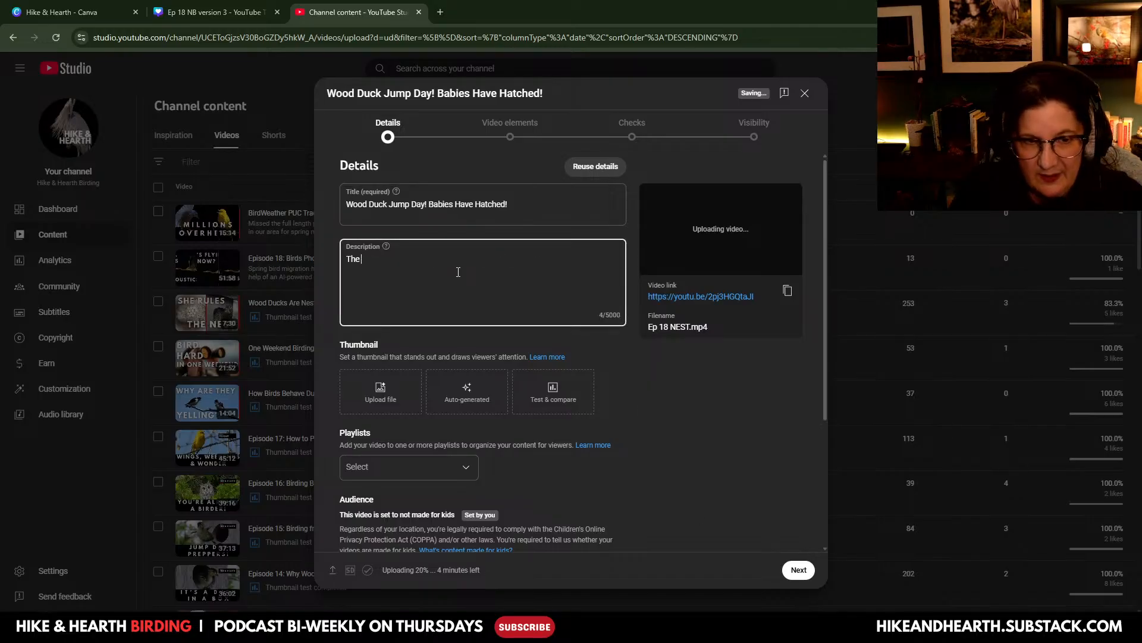
text(wood duck eg)
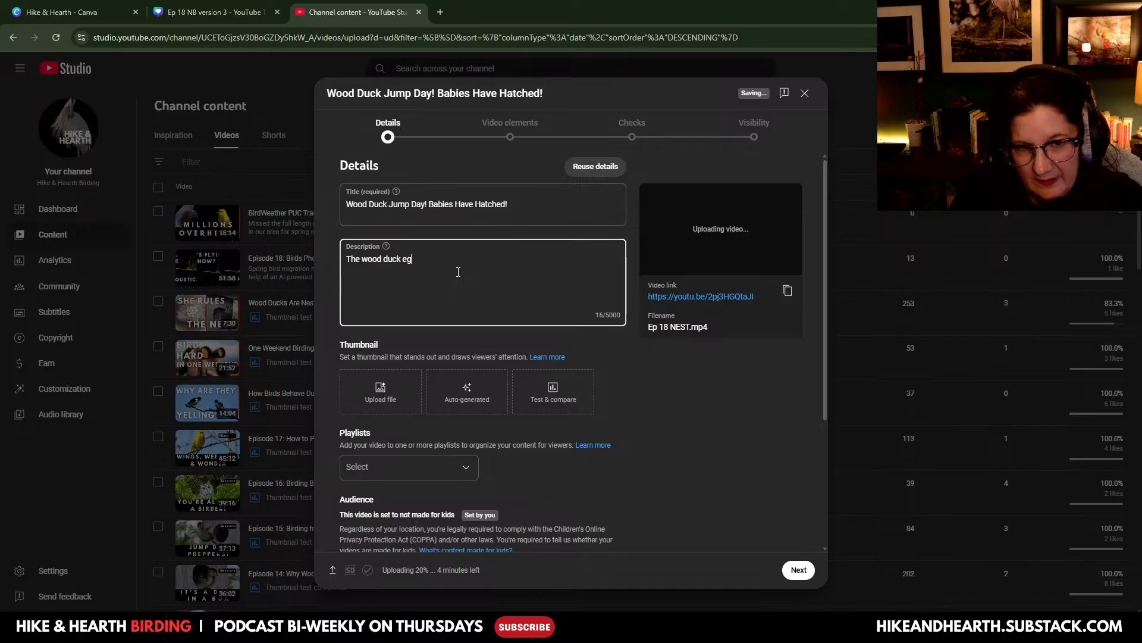
text(gs have hatched)
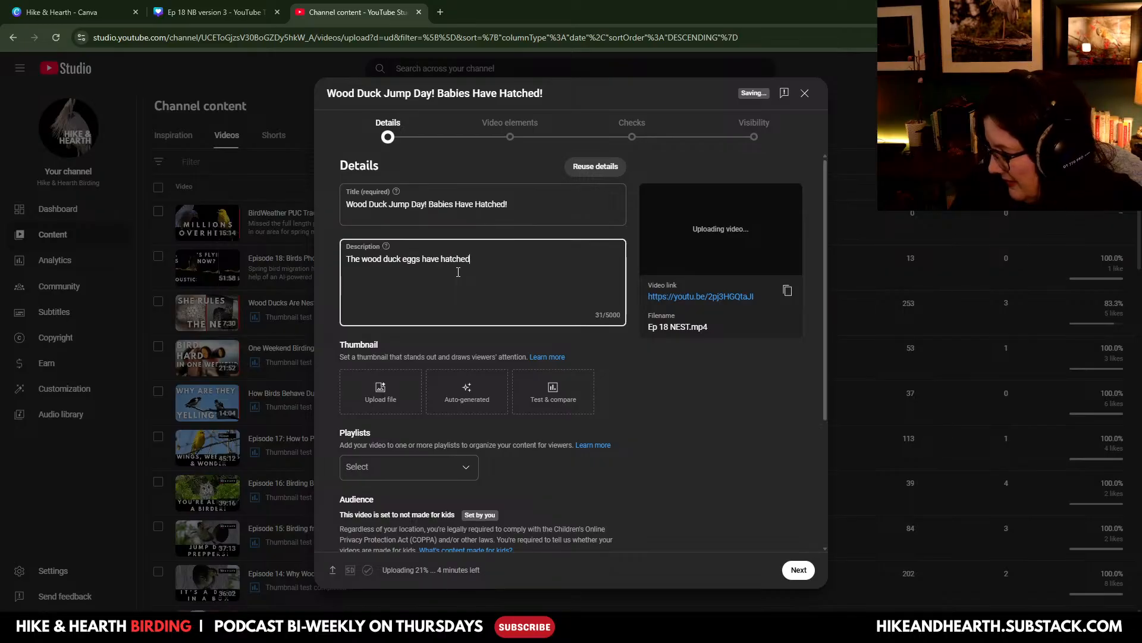
text(! In this ex)
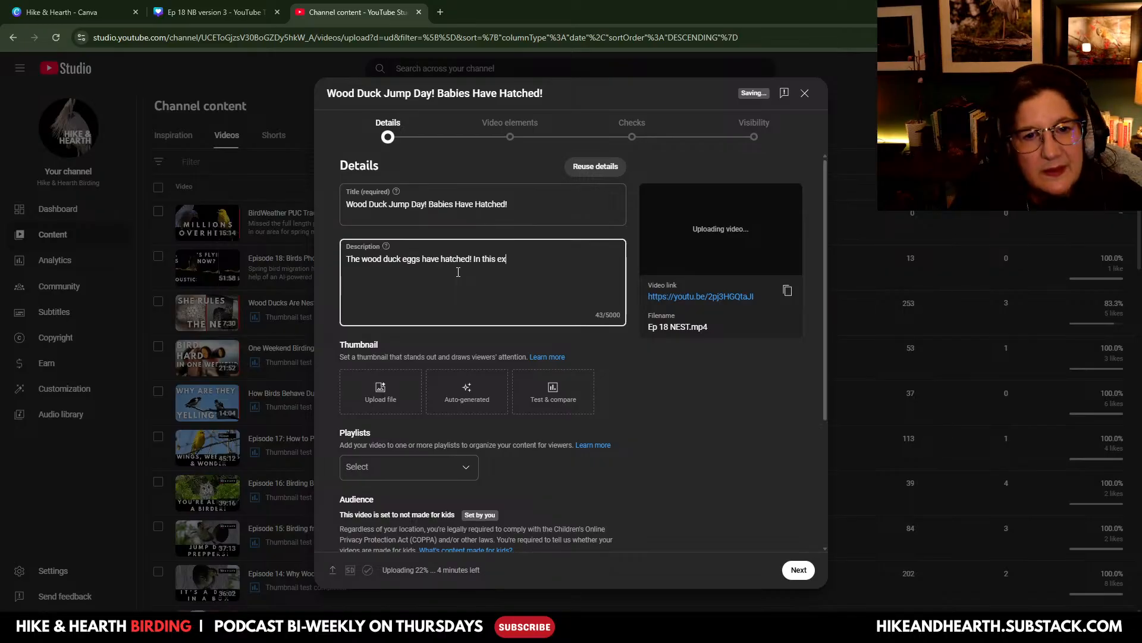
text(citing update, D)
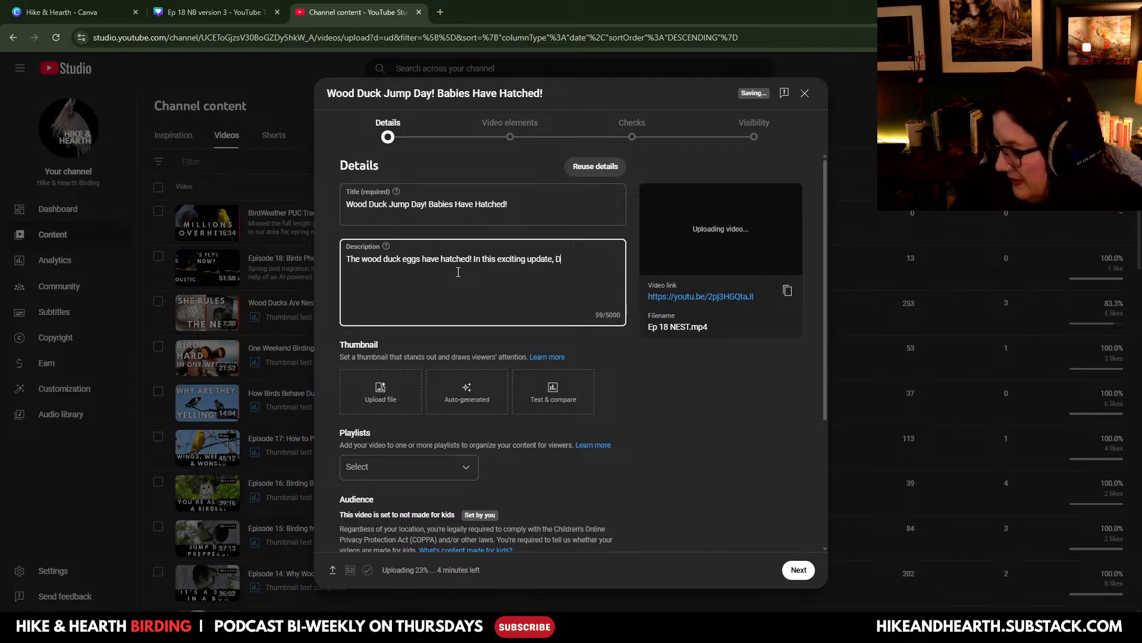
text(ustin shares )
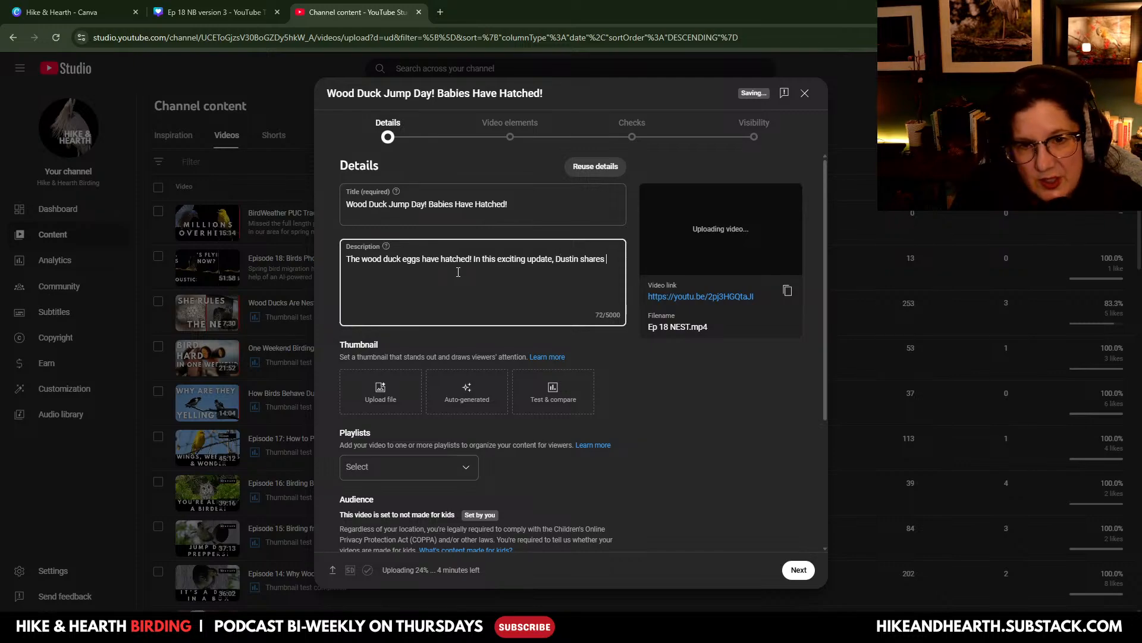
Step: Continue the description with "footage from May 14-15 of hatch day and then, the day after - known as jump day!"
text(footage)
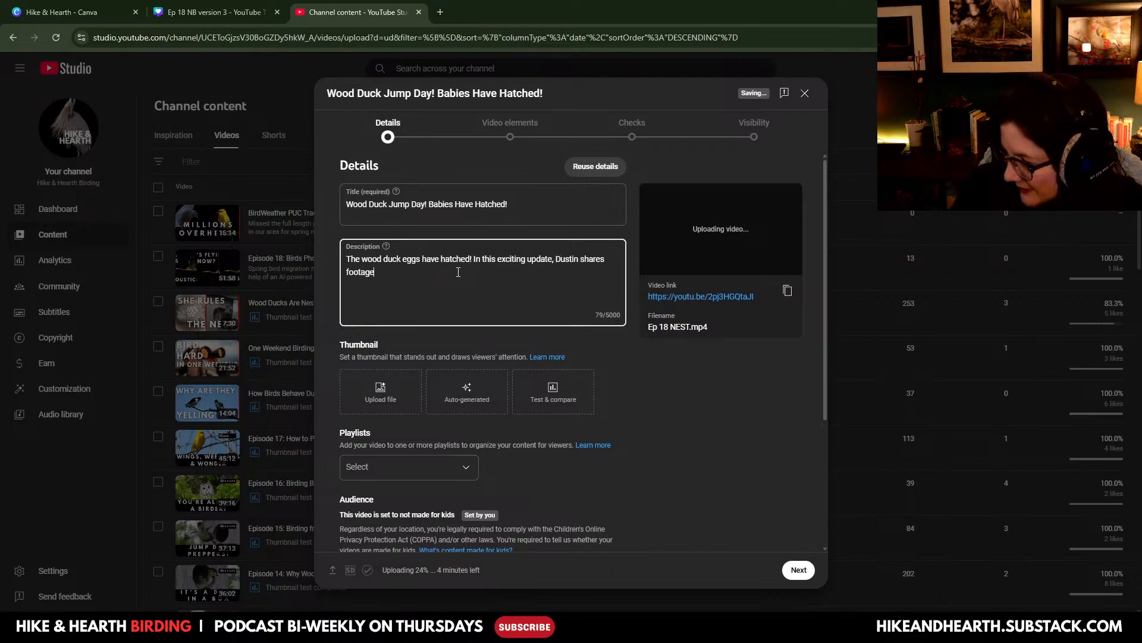
text( from May 14)
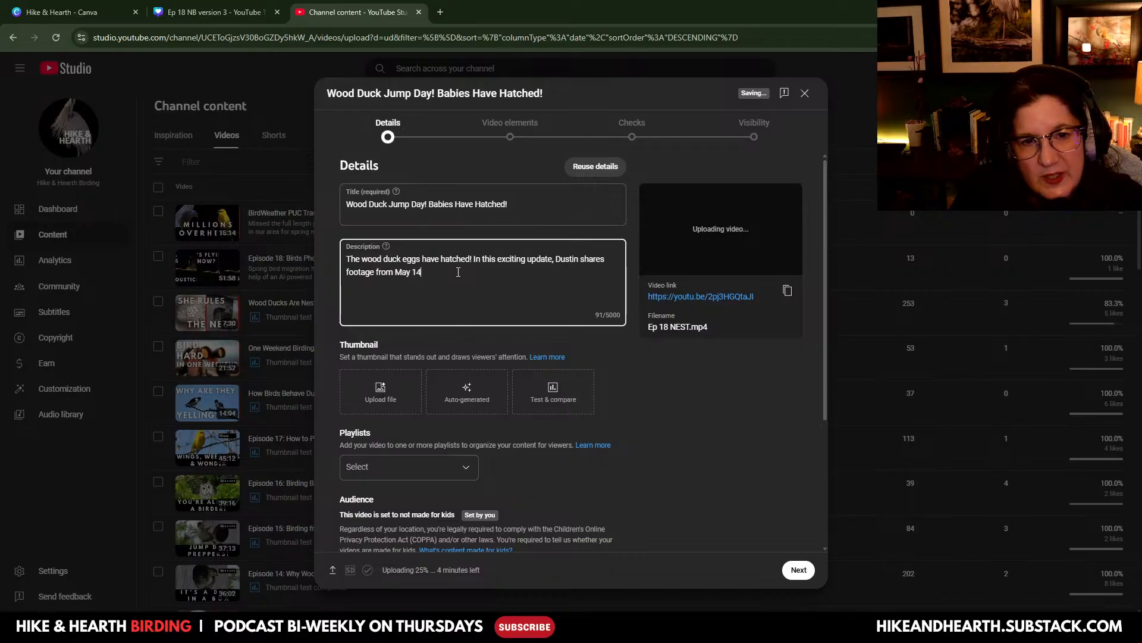
text(-15)
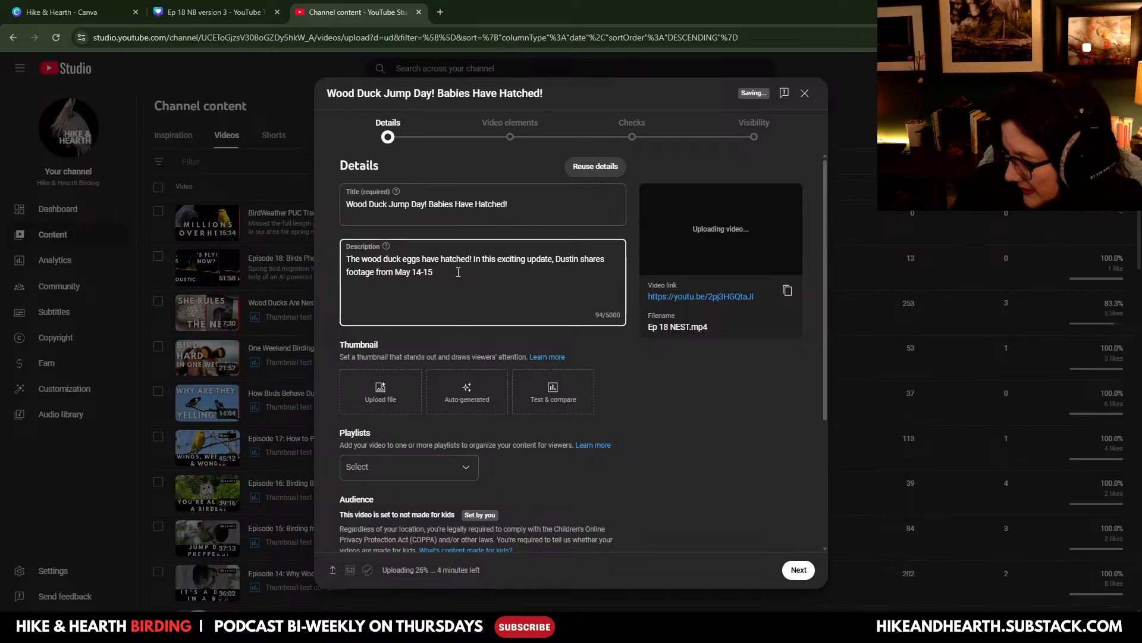
text( of hatch )
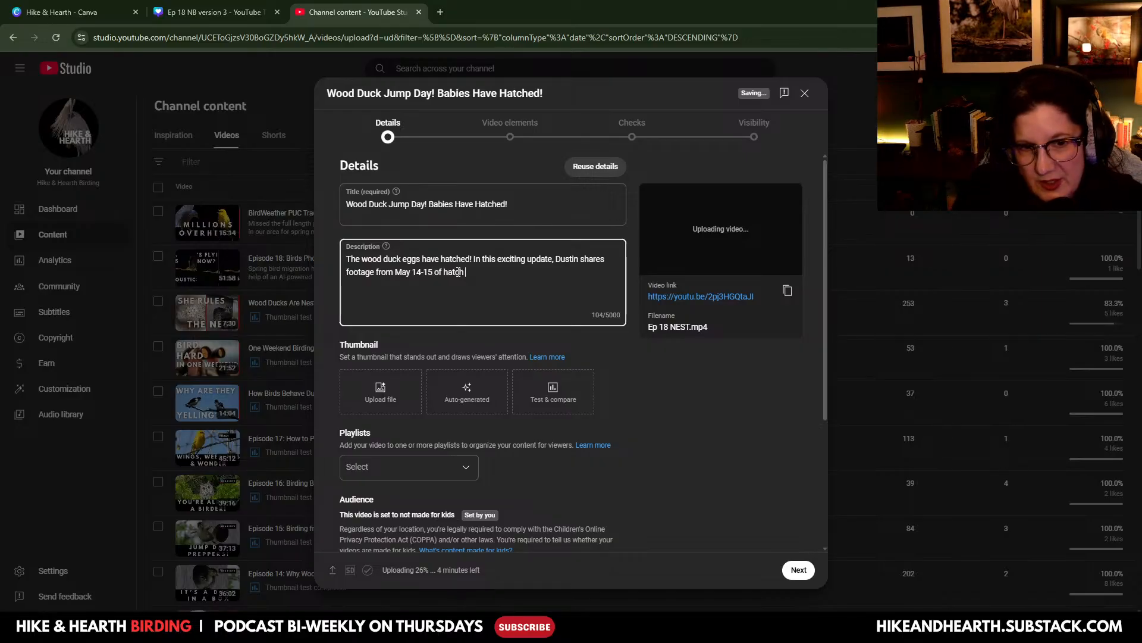
text(day and then)
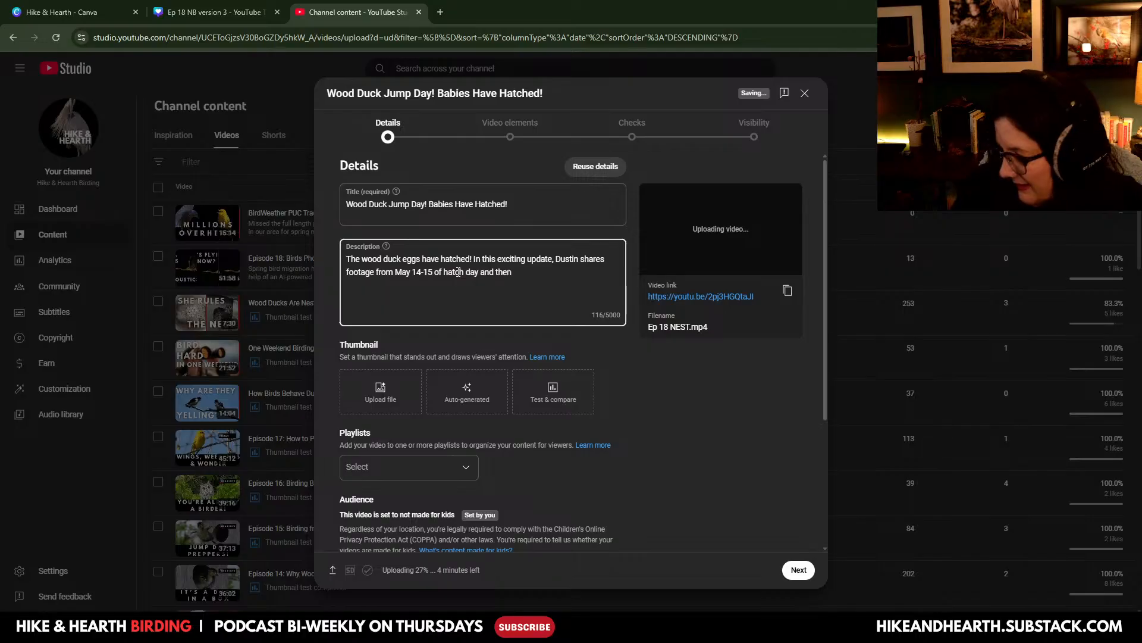
text(, the day after)
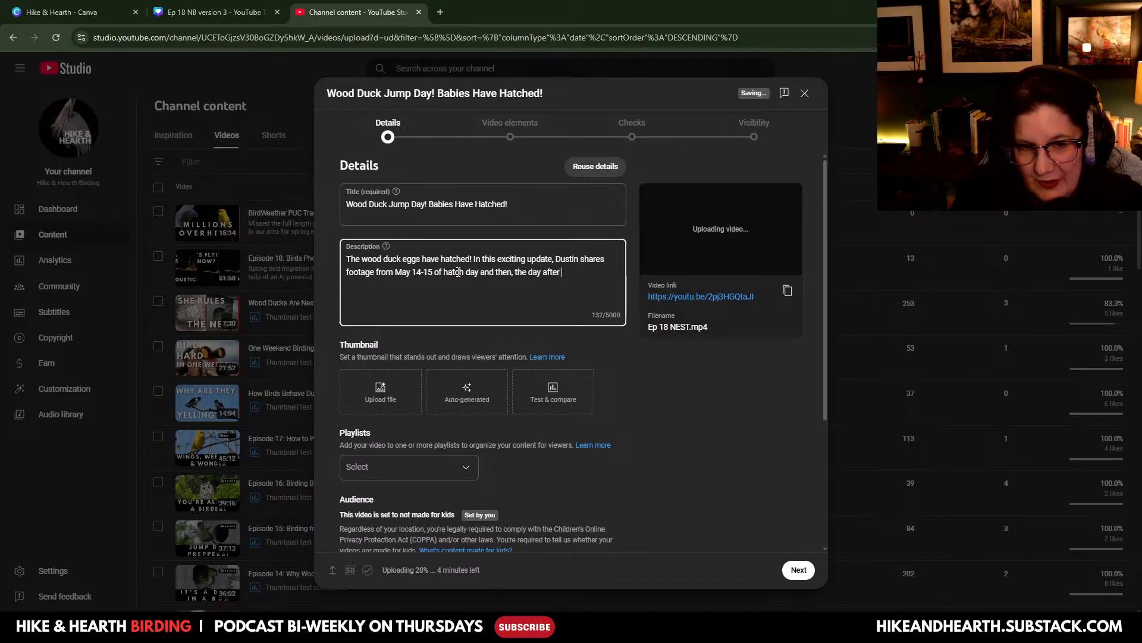
text( - know)
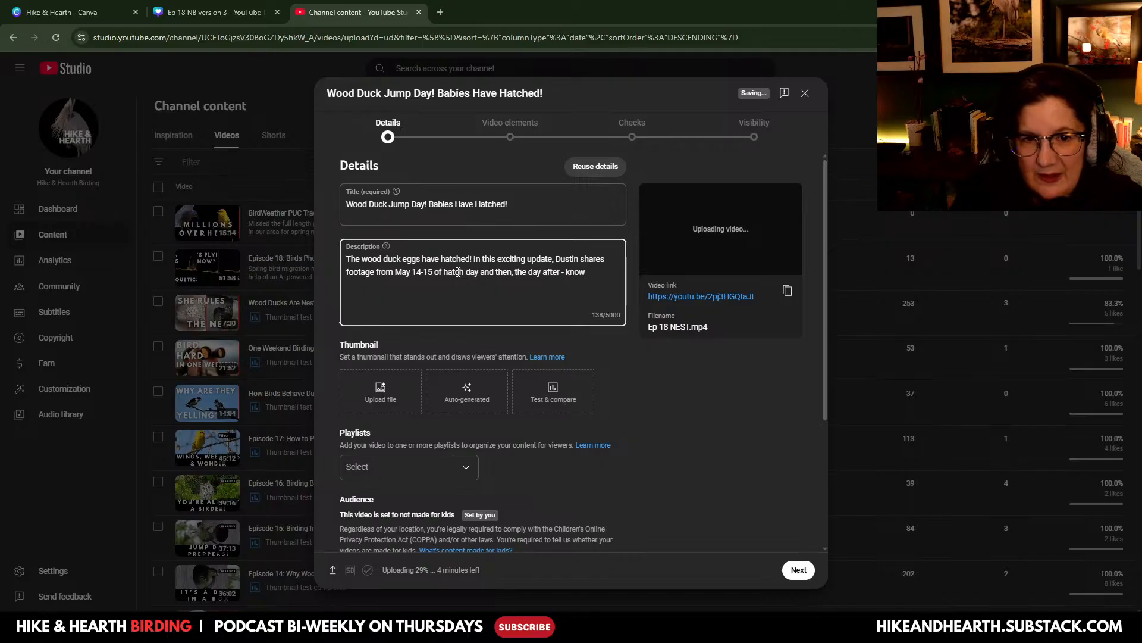
text(n as jump day)
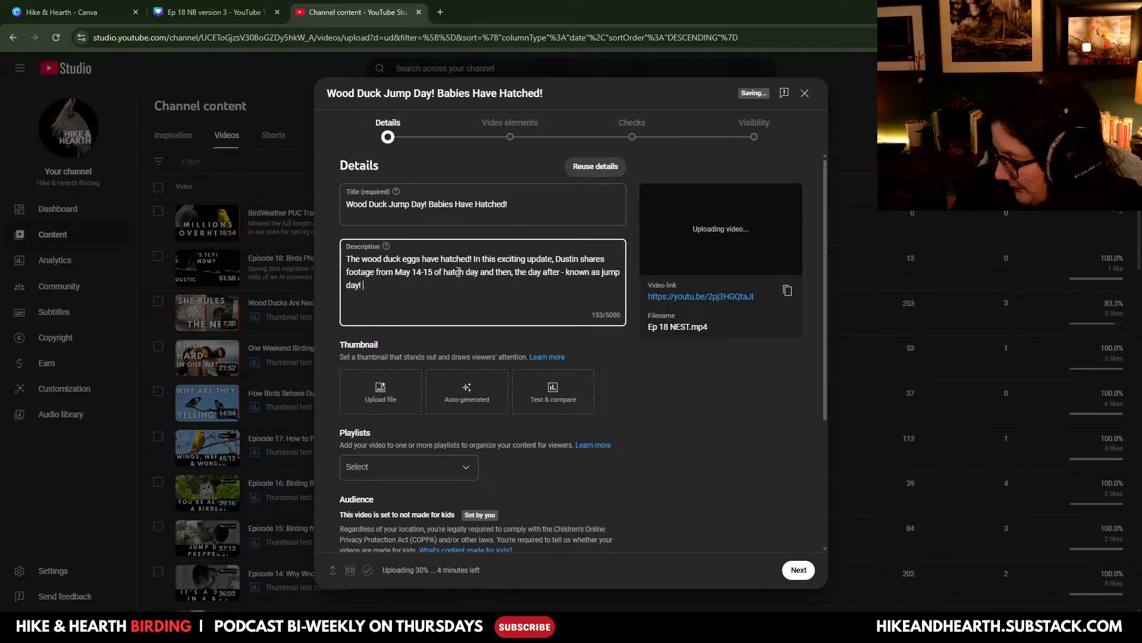
Step: Finish the description's opening paragraph with "Learn what happens after the ducklings leave the box." and add a blank line below it
text(! Learn wh)
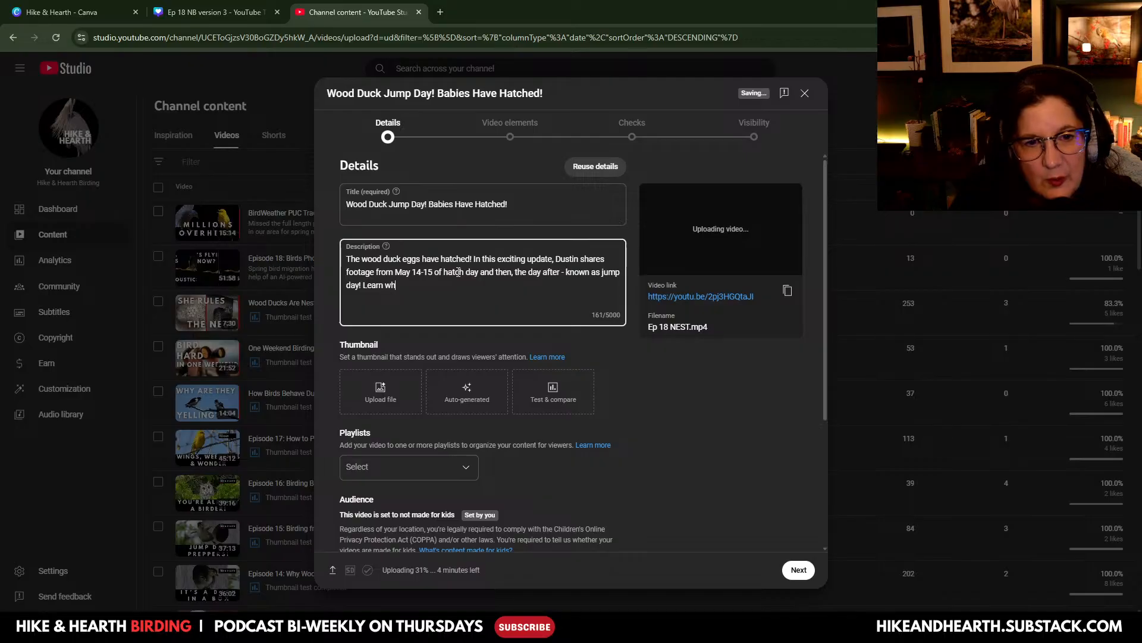
text(at happens )
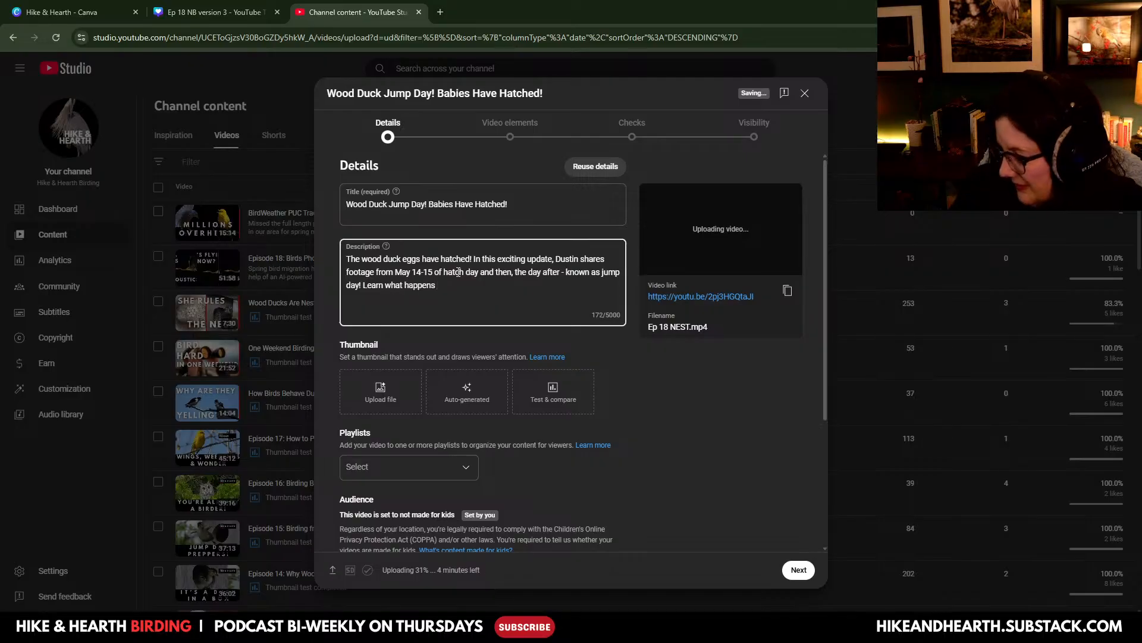
text(after)
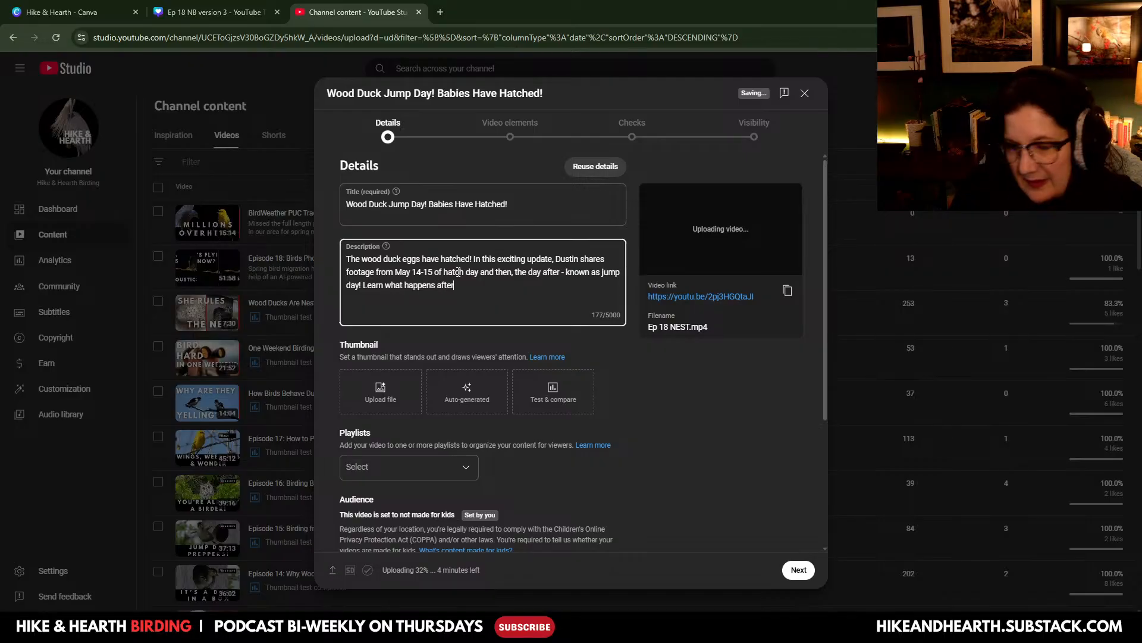
text( the ducklings lea)
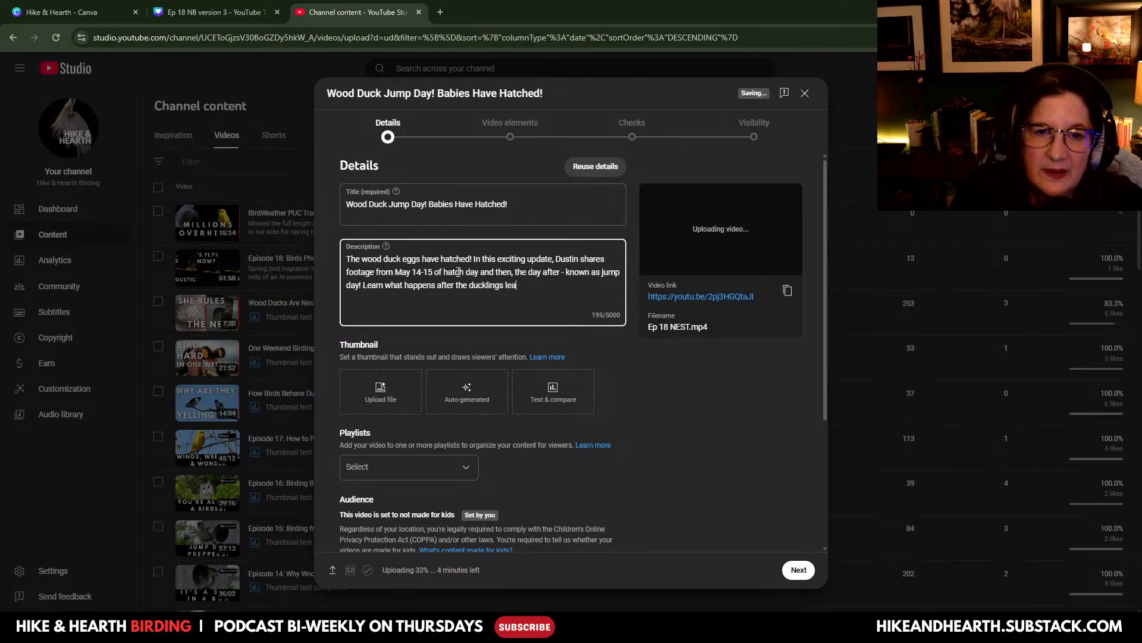
text(ve the box.)
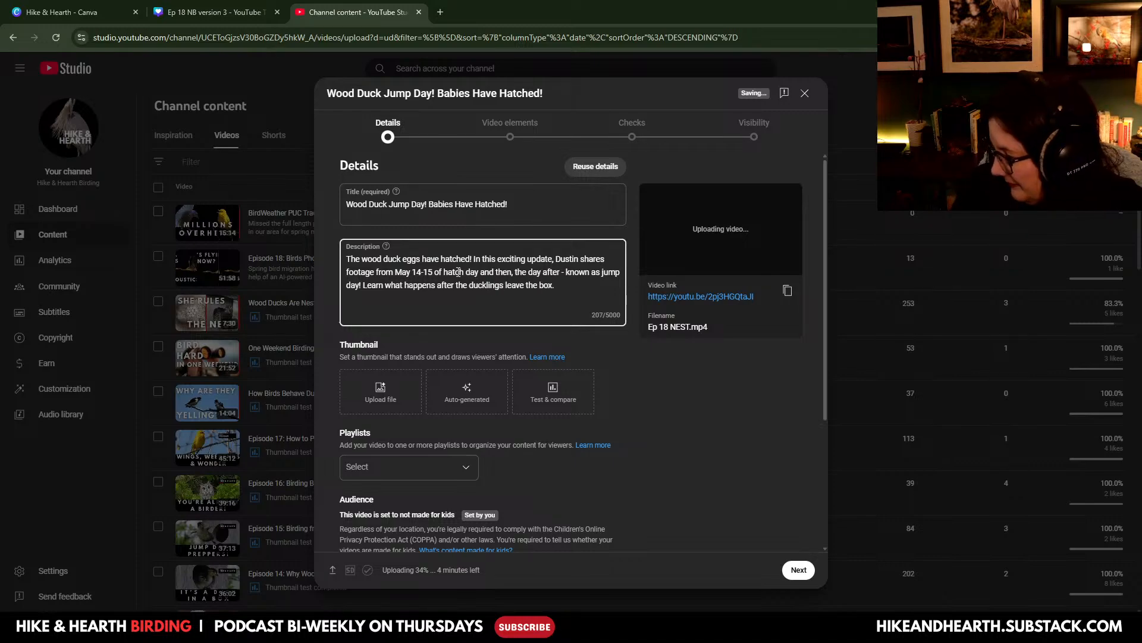
key(Return)
key(Return)
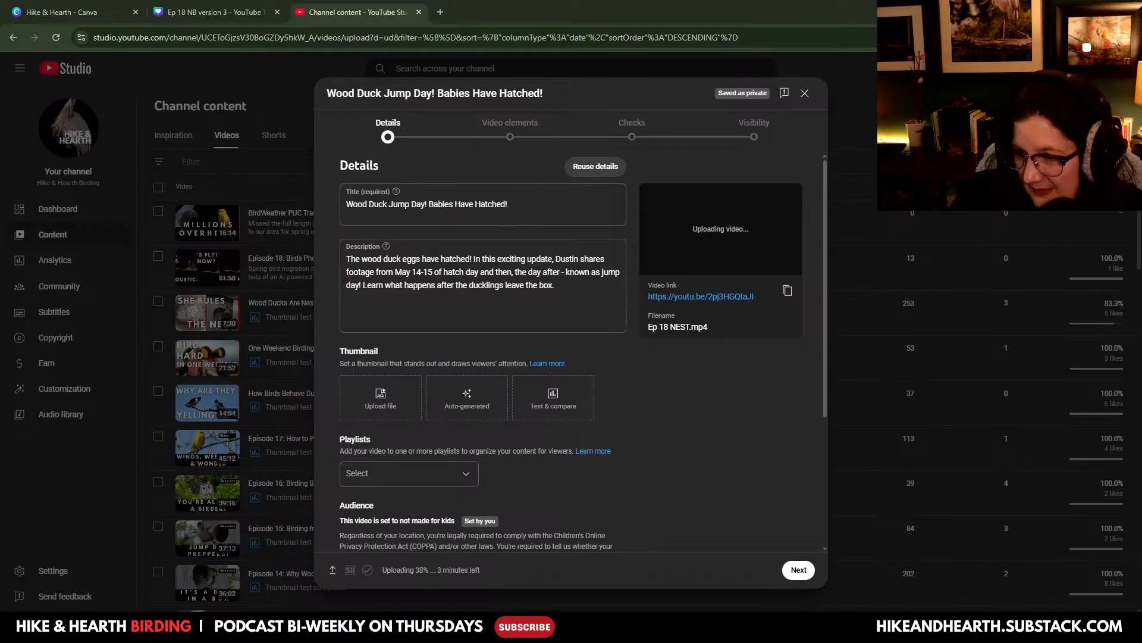
Step: Paste the copied Hike & Hearth channel blurb with its website, subscribe, newsletter and Instagram links below the description's opening paragraph
key(alt+Tab)
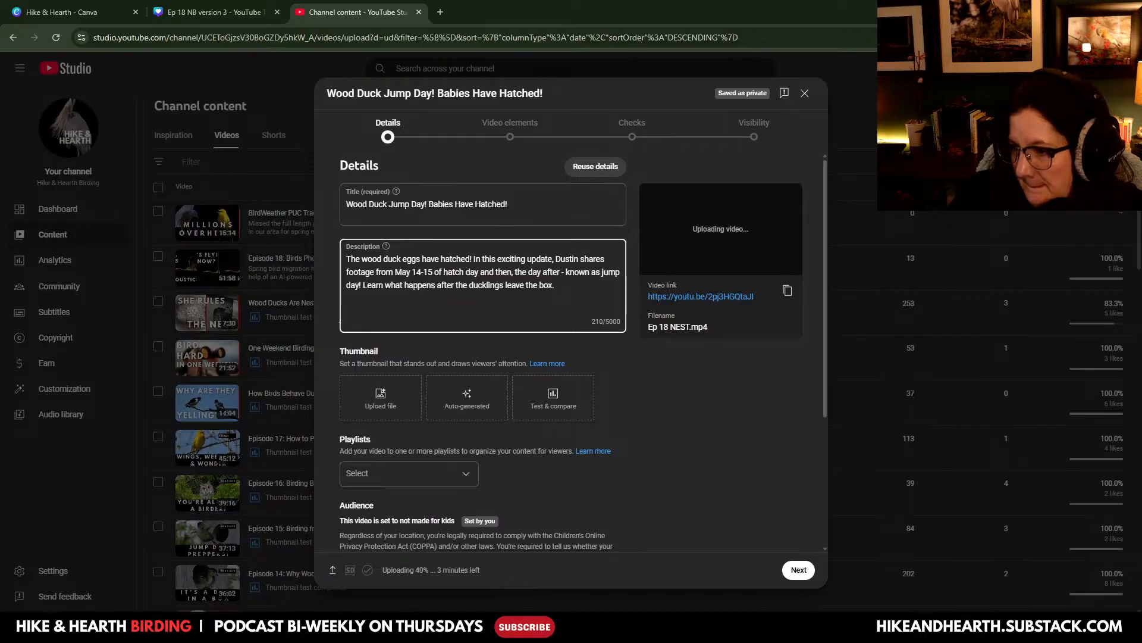
key(alt+Tab)
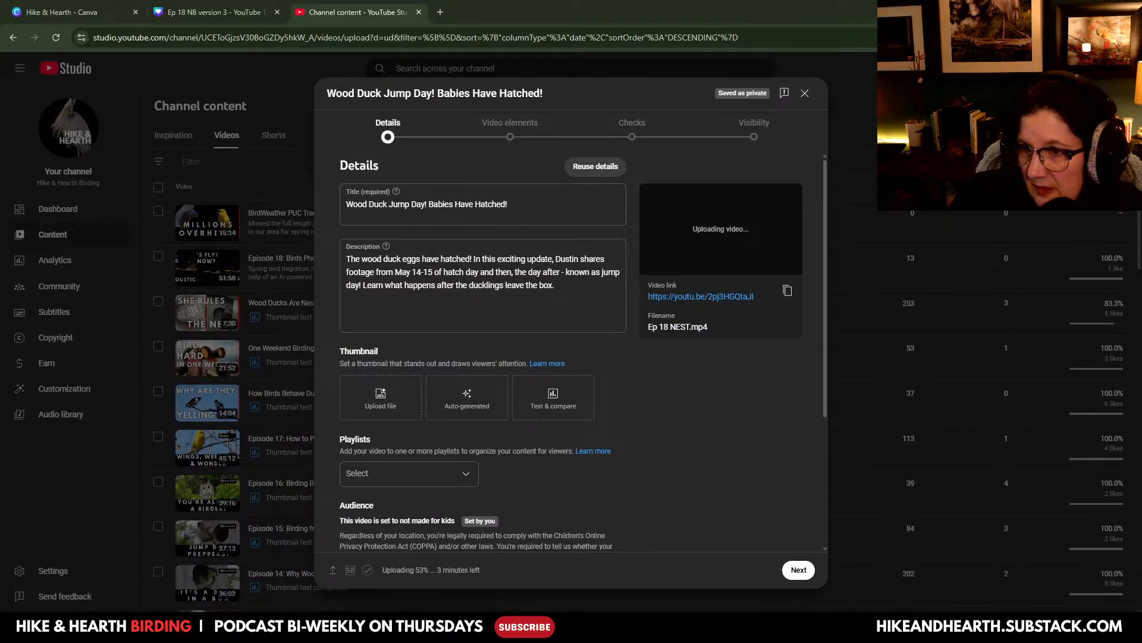
click(357, 310)
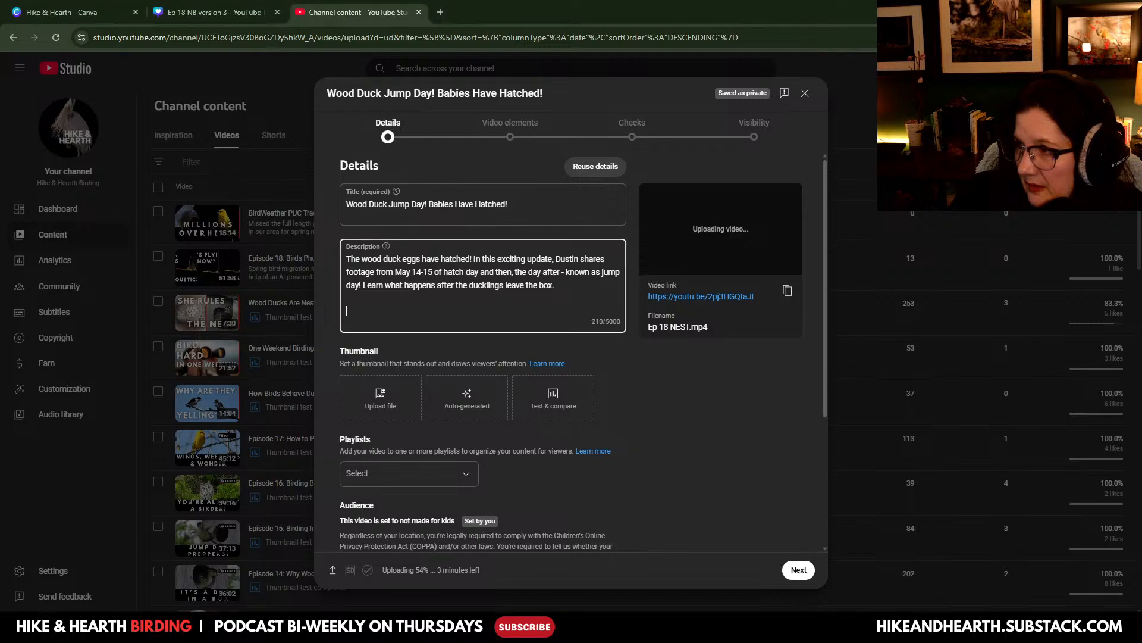
right_click(356, 314)
click(355, 312)
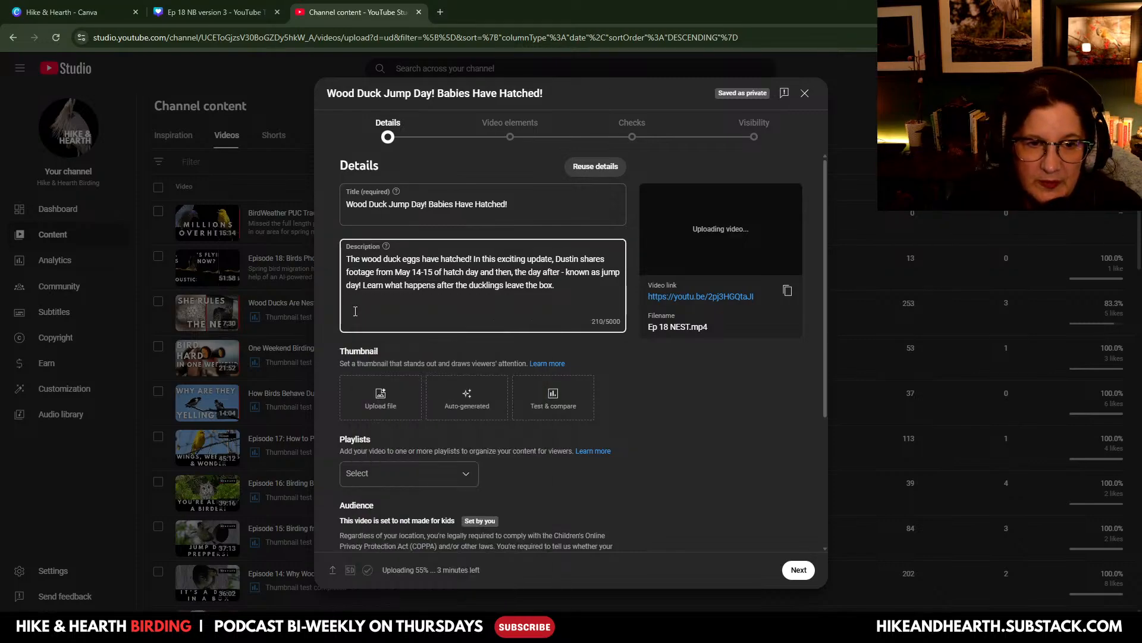
right_click(355, 310)
click(392, 441)
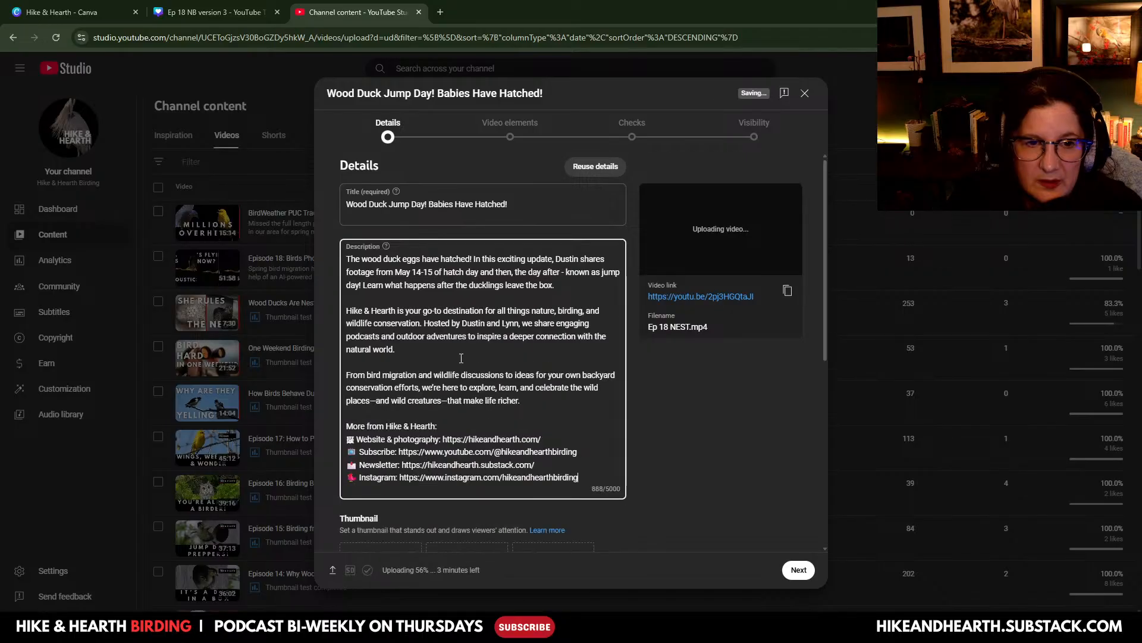
Step: Insert "Missed this week's nest box update on the podcast?" as a separate paragraph at the very start of the description
text(Missed this )
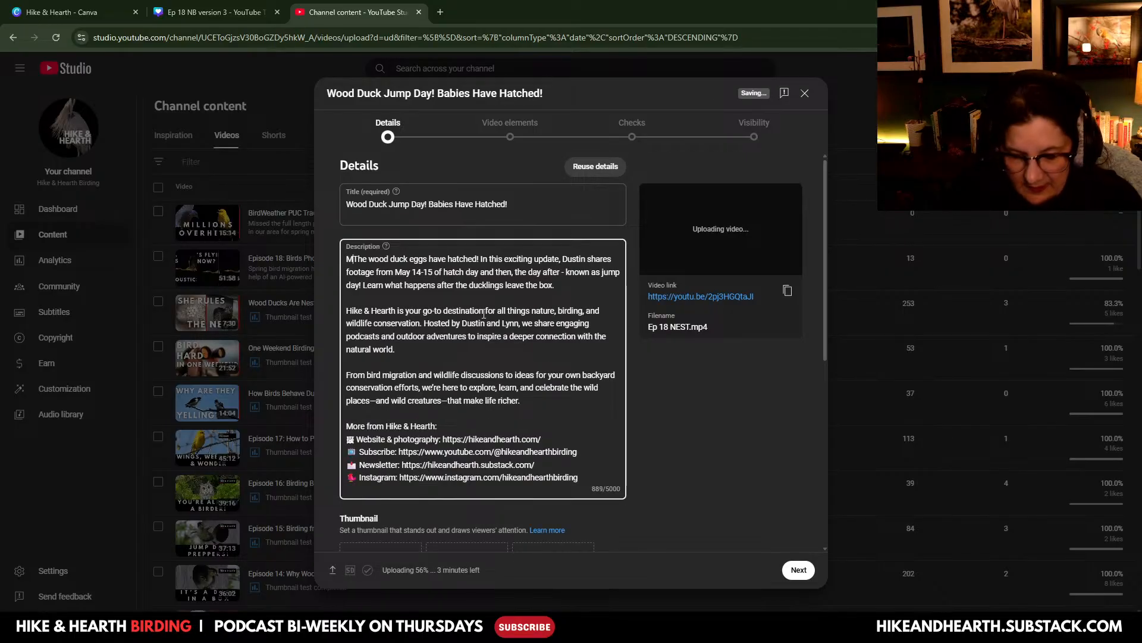
text(week's )
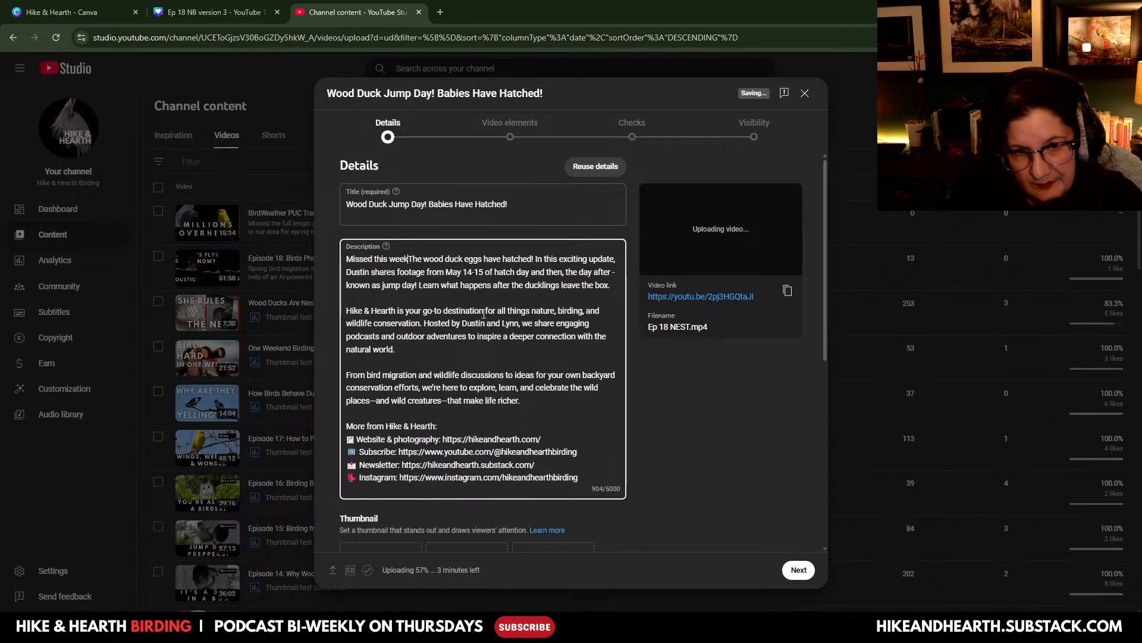
text(nest box update)
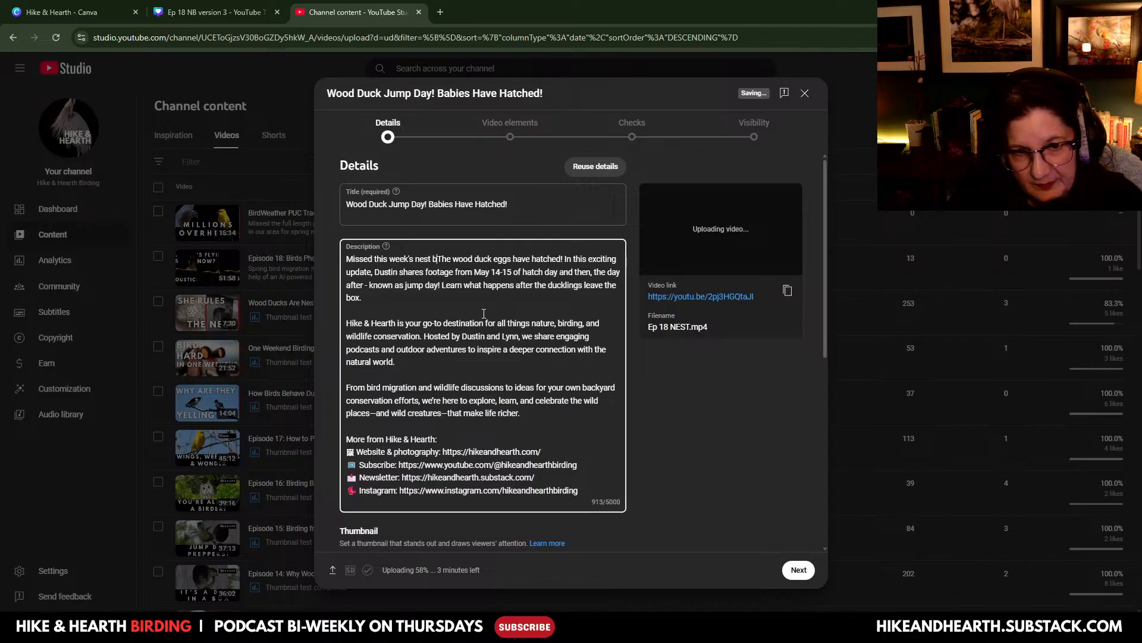
text( on the podcast?)
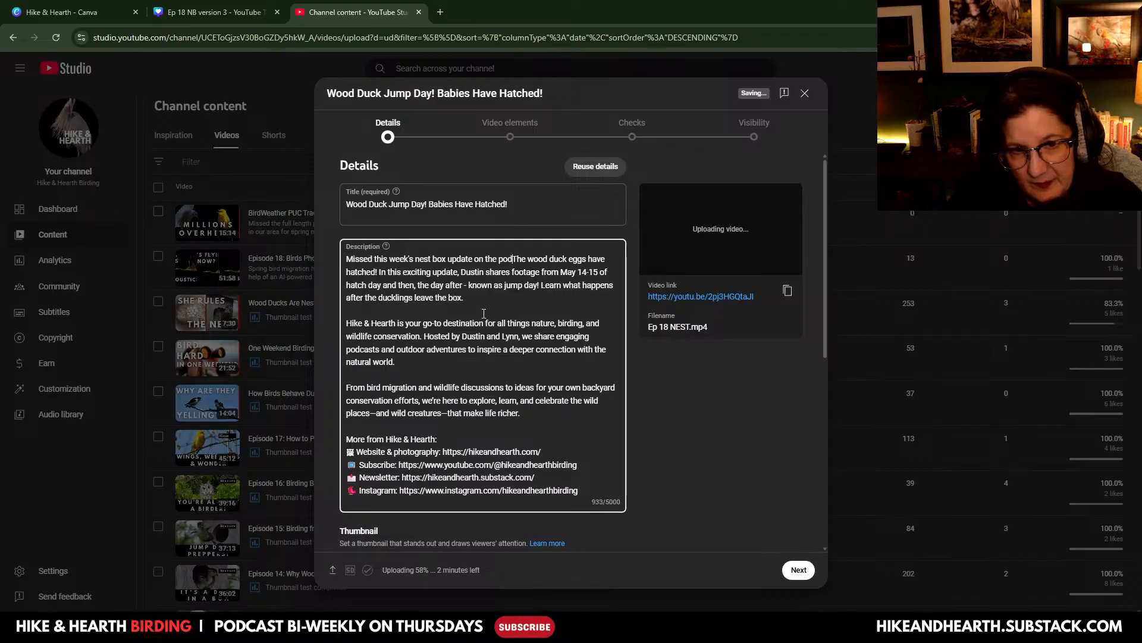
key(Return)
key(Return)
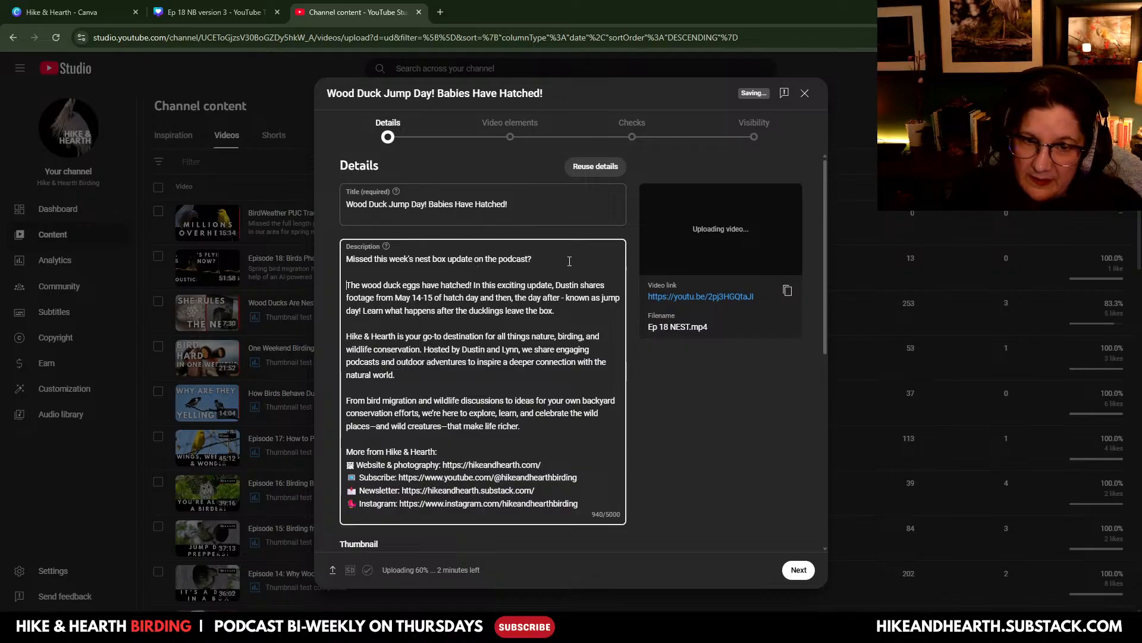
Step: Set up a thumbnail comparison test with the "WINGING IT", "FLIGHT SCHOOL" and "LEAP OF FAITH" images
scroll(541, 427, down, 3)
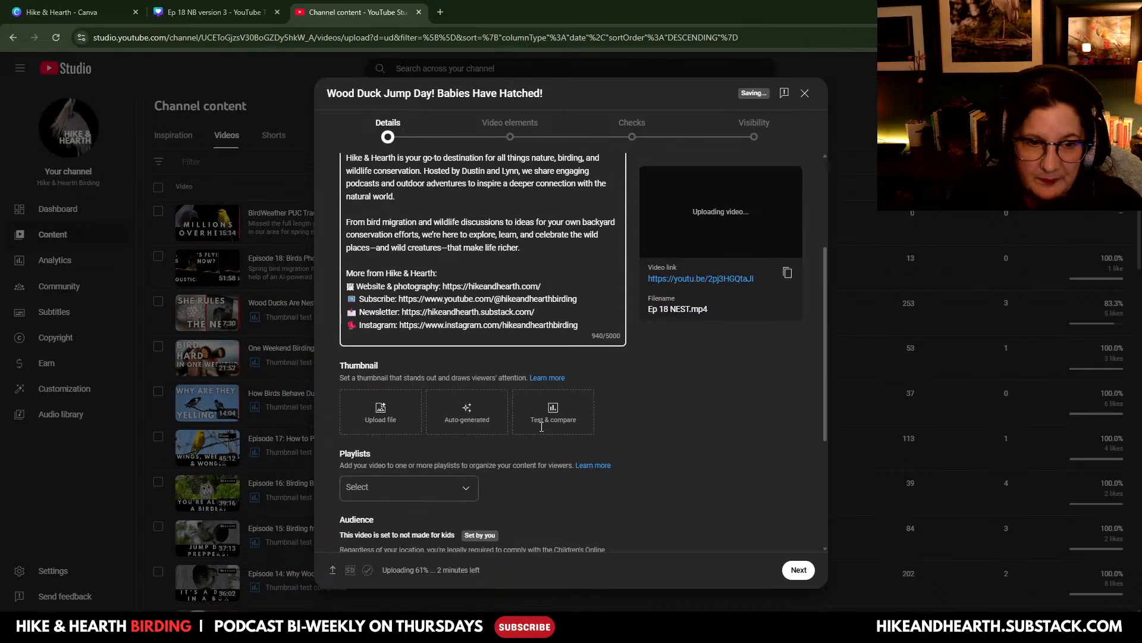
click(552, 423)
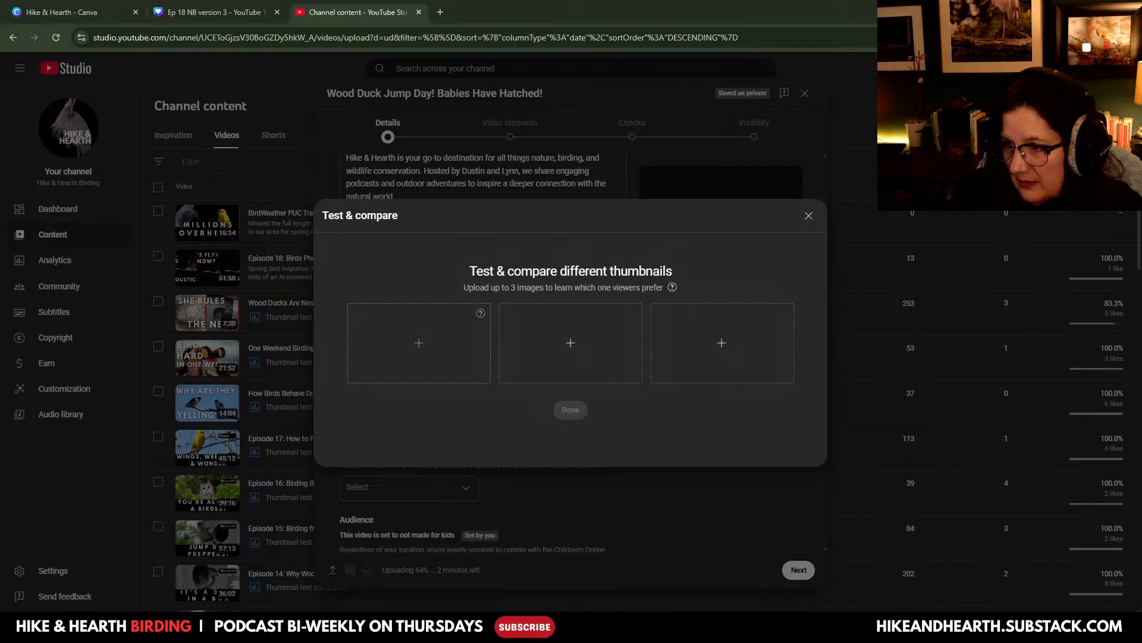
key(Return)
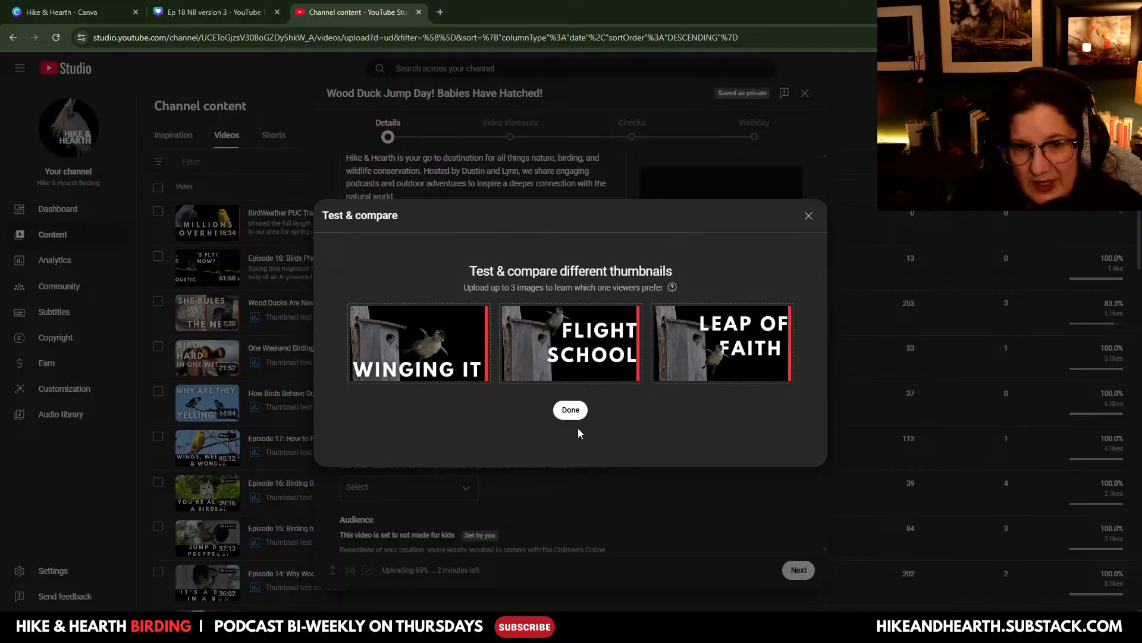
click(571, 410)
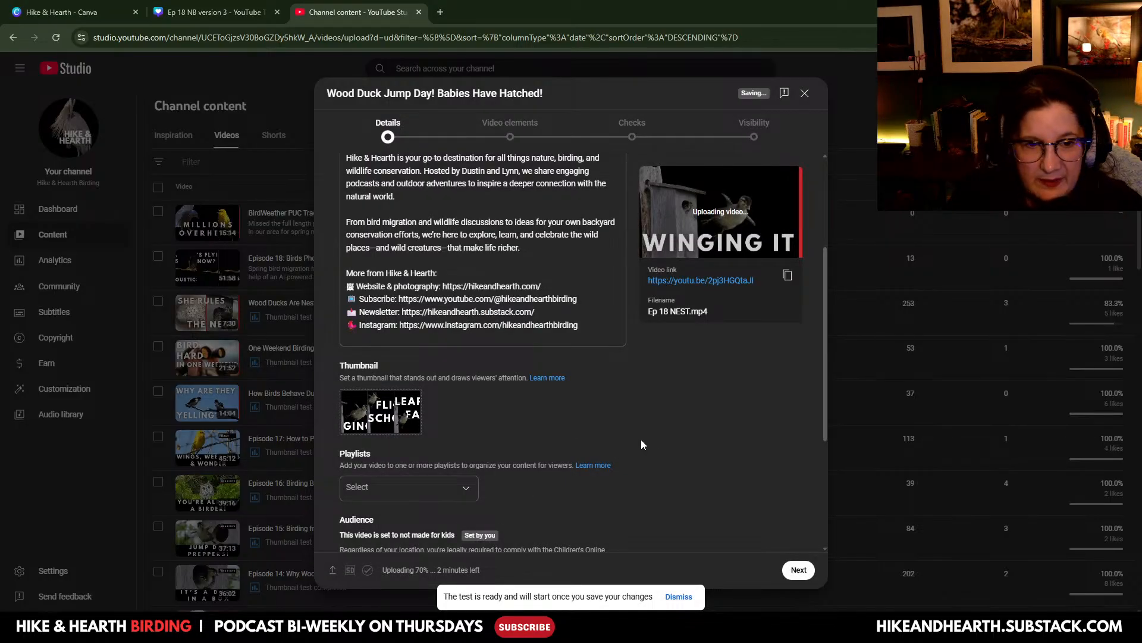
Step: Add the video to the Nest Box Updates playlist
scroll(641, 439, down, 4)
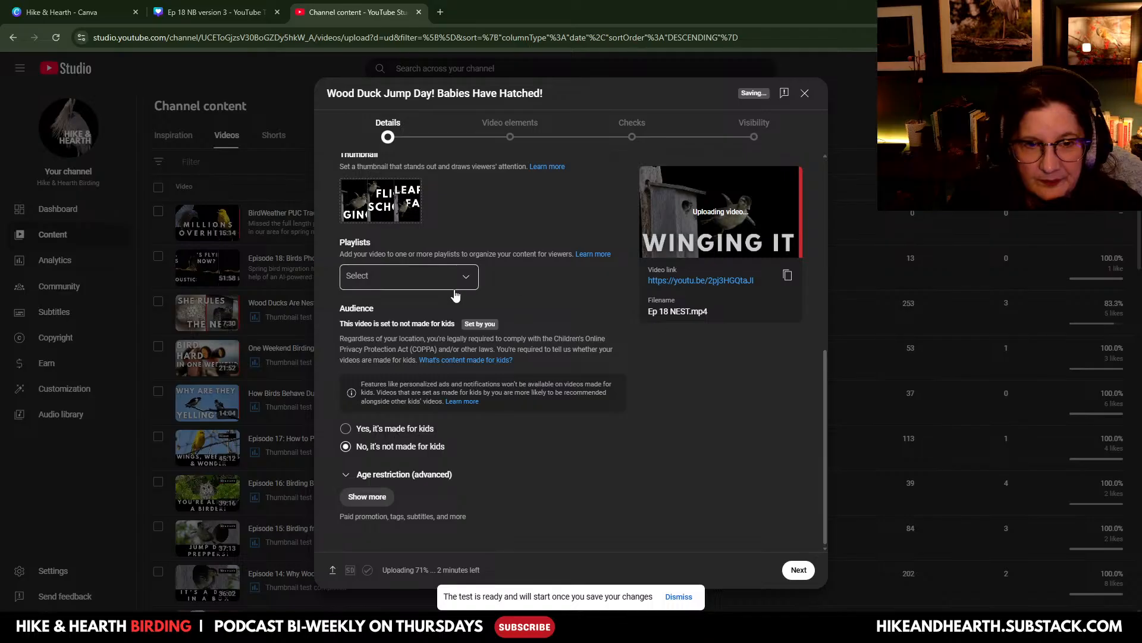
click(465, 278)
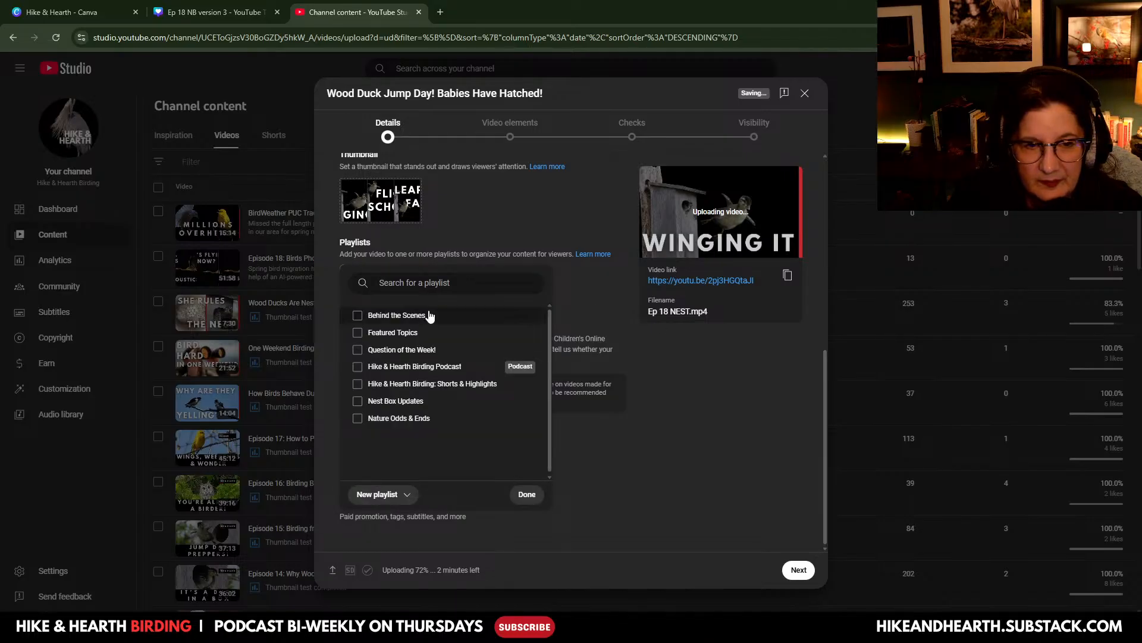
click(408, 401)
click(536, 495)
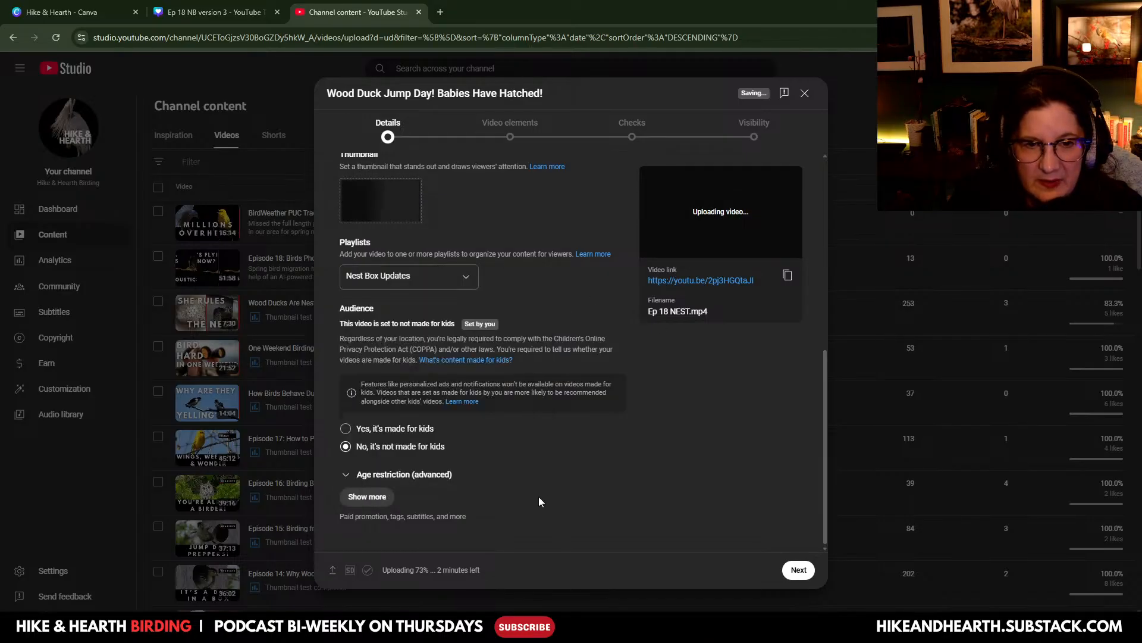
Step: Expand the additional video details and answer No to the altered content question
click(384, 501)
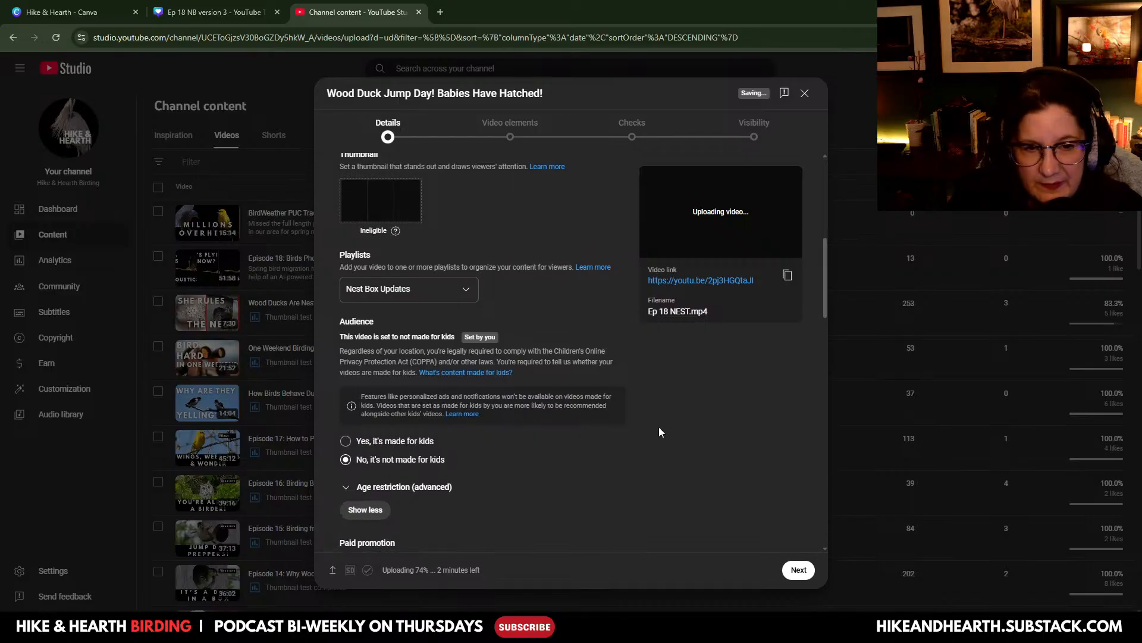
scroll(658, 431, down, 6)
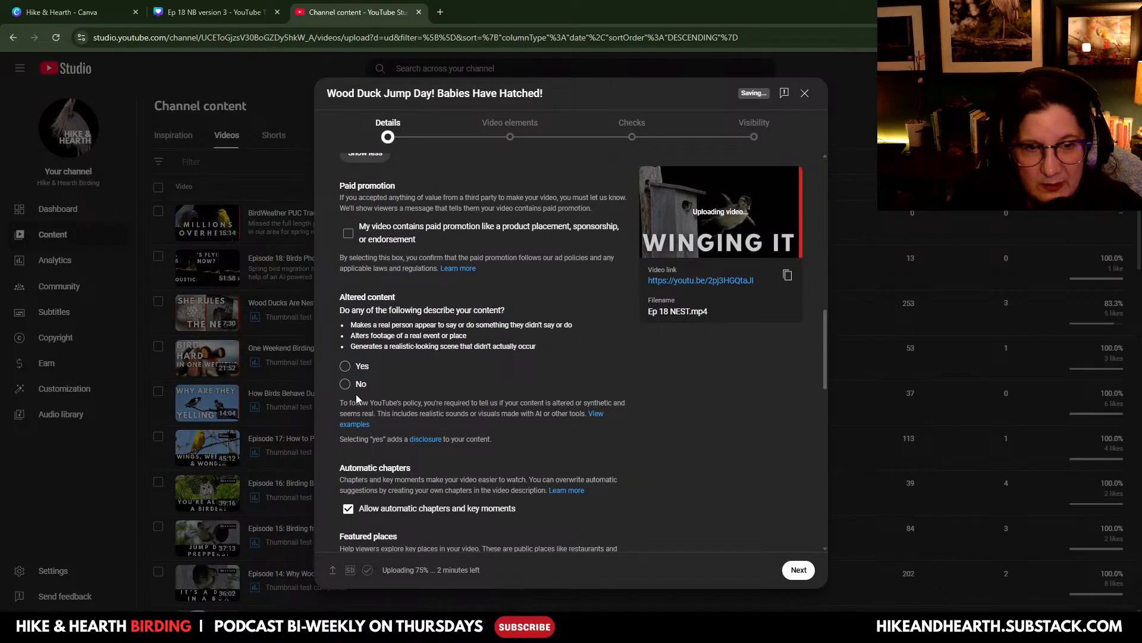
click(344, 384)
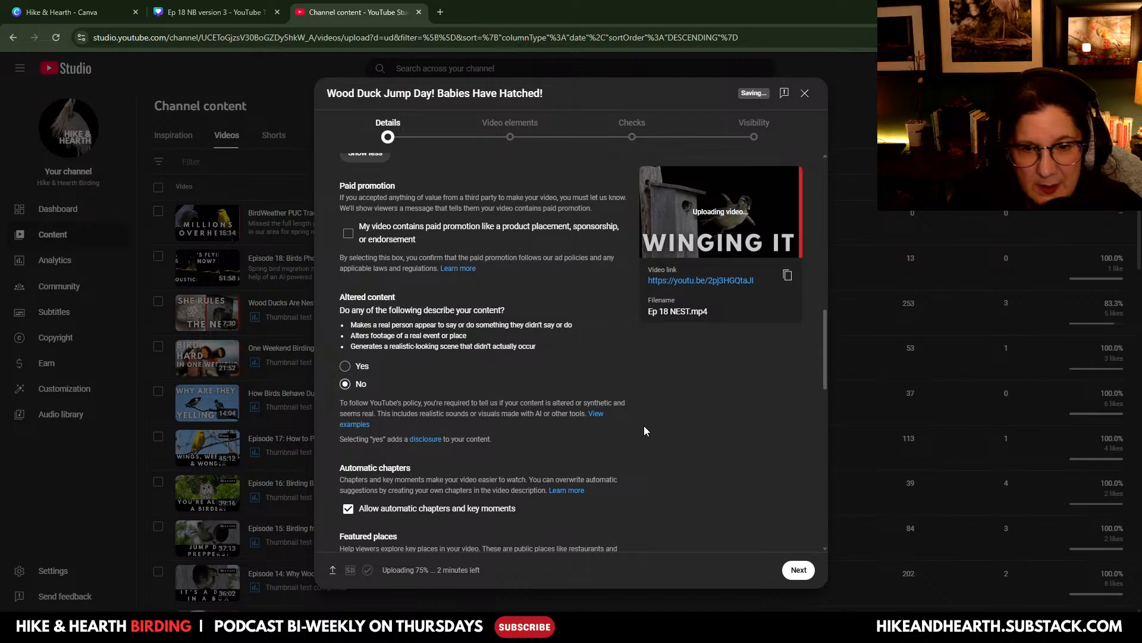
Step: Add the video tags "wood duck", "wood ducklings", "jump day" and "hatch day"
scroll(643, 426, down, 7)
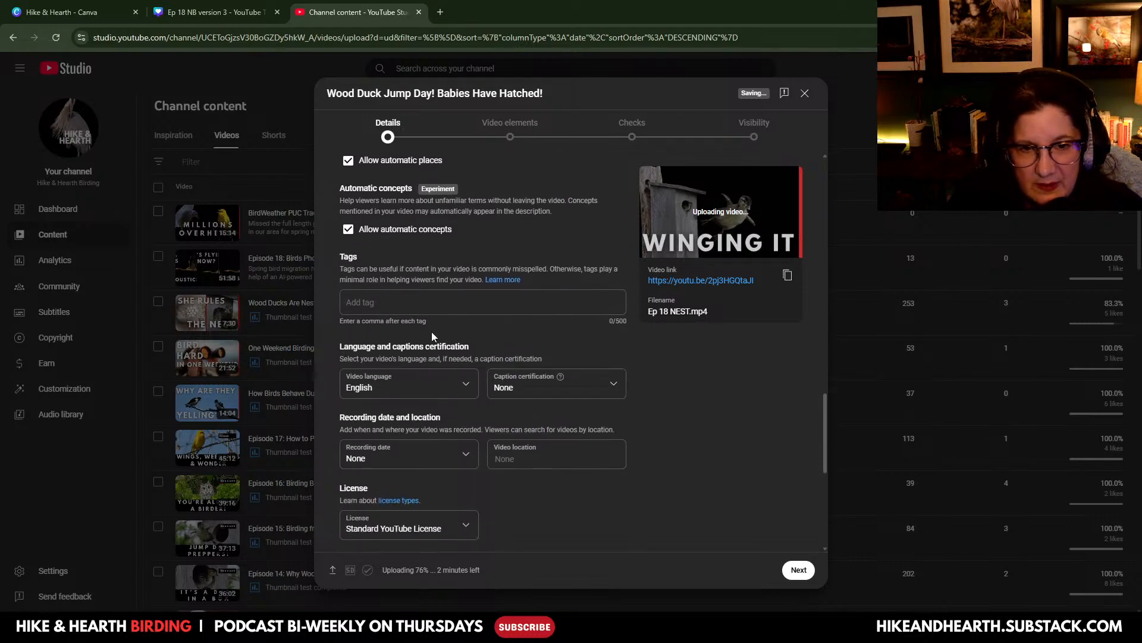
click(388, 301)
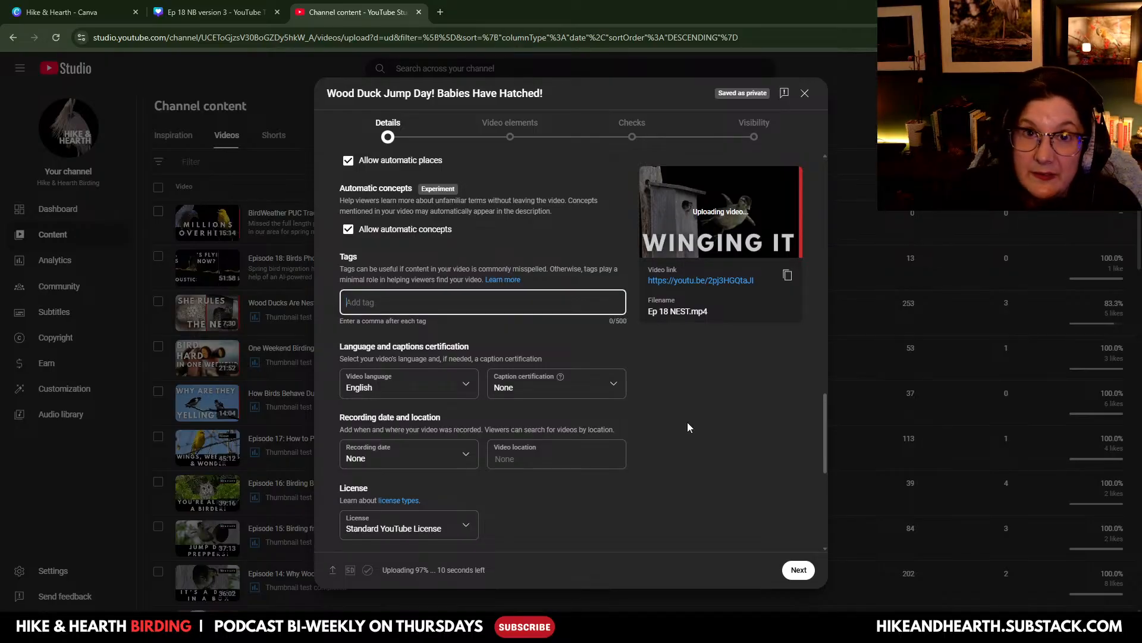
text(w)
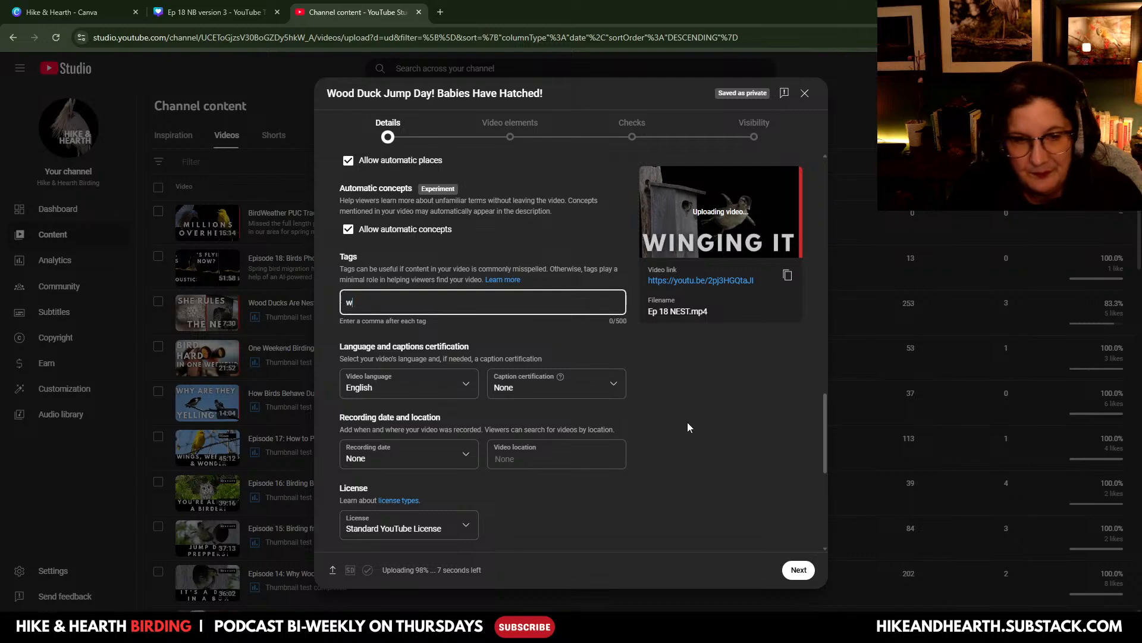
text(ood duck)
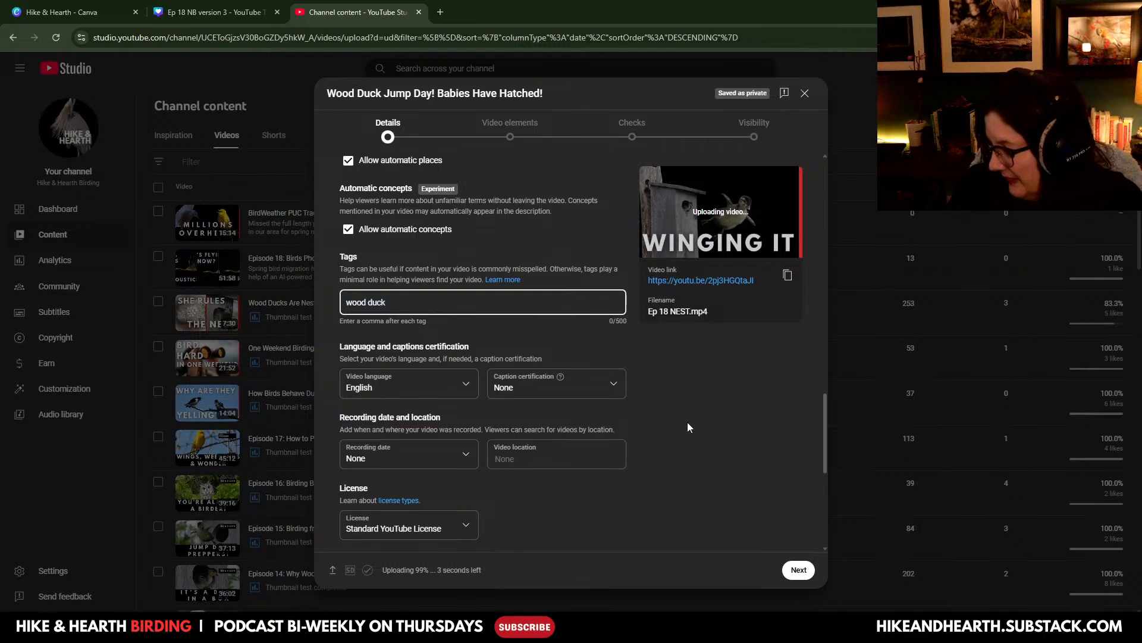
text(,)
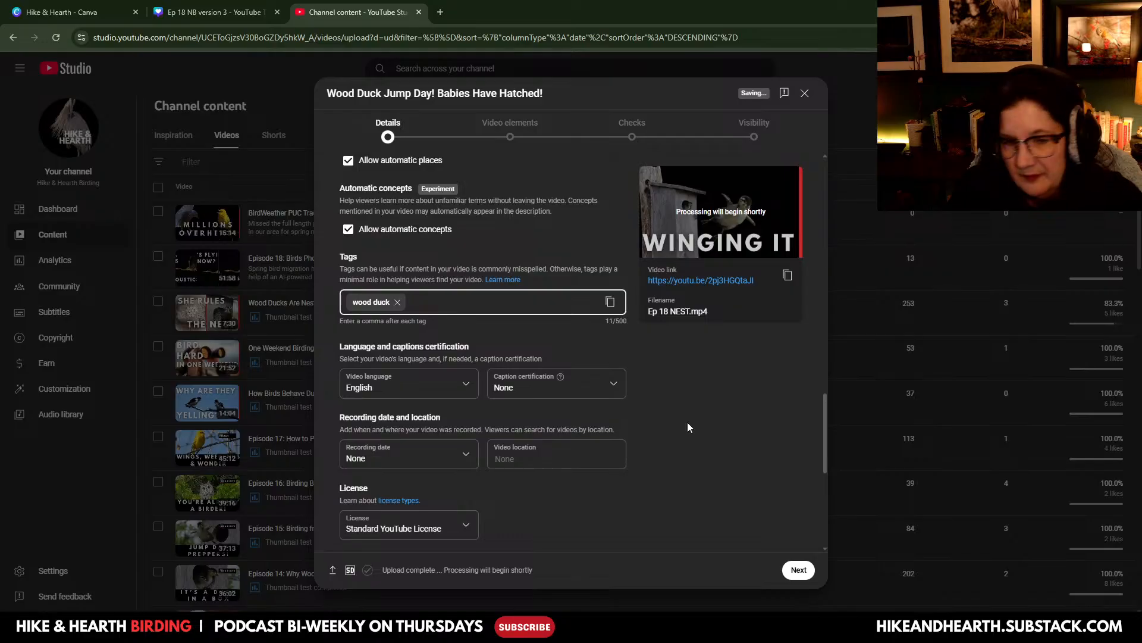
text(wood duck)
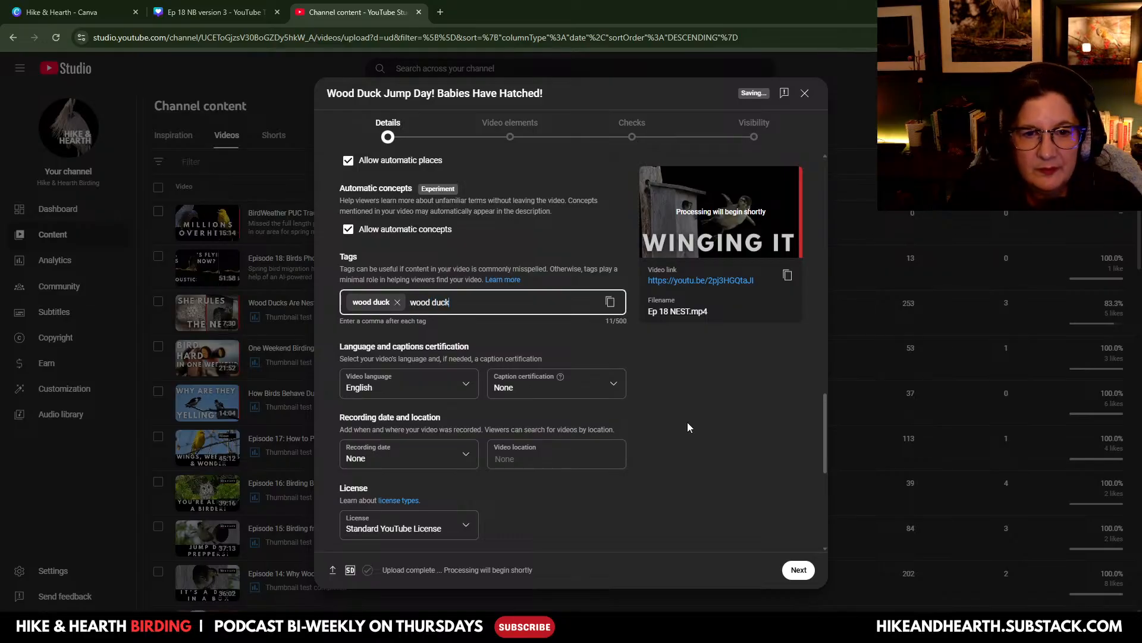
text(lings,)
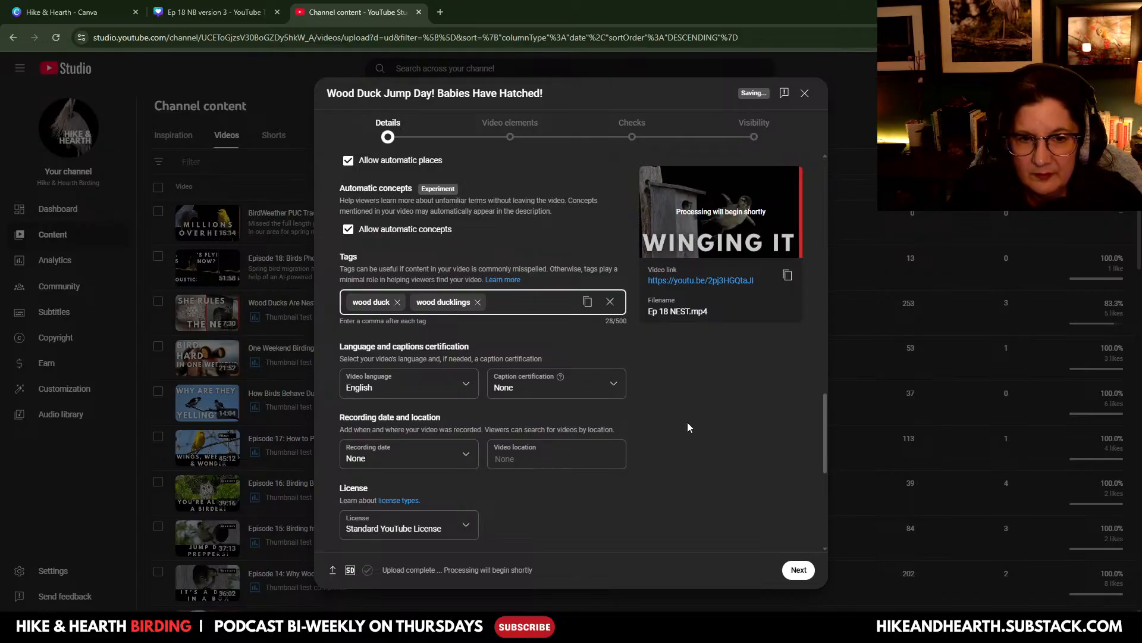
text(jump day,)
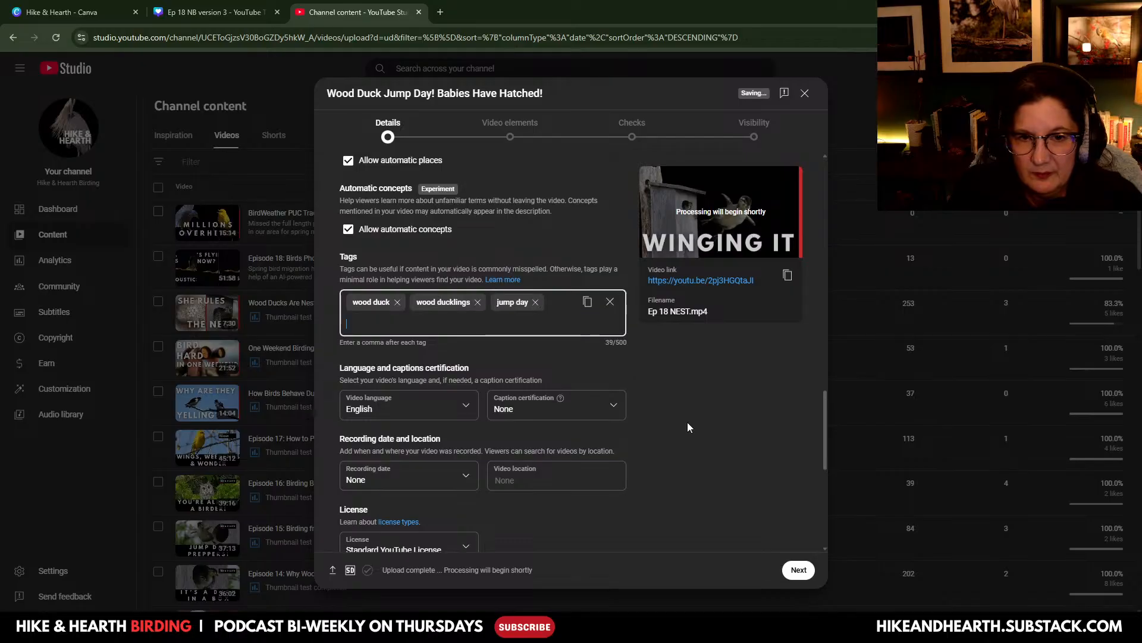
text(hatch day)
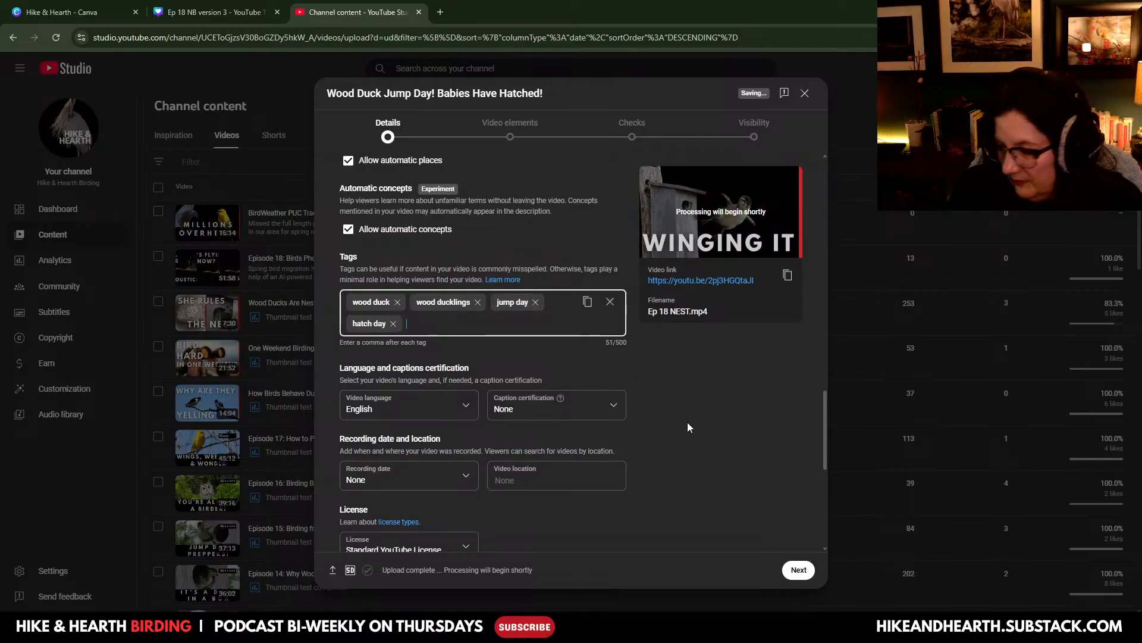
Step: Add the video tags "baby ducks", "nest box", "birding", "wildlife" and "bird watching"
text(,bab)
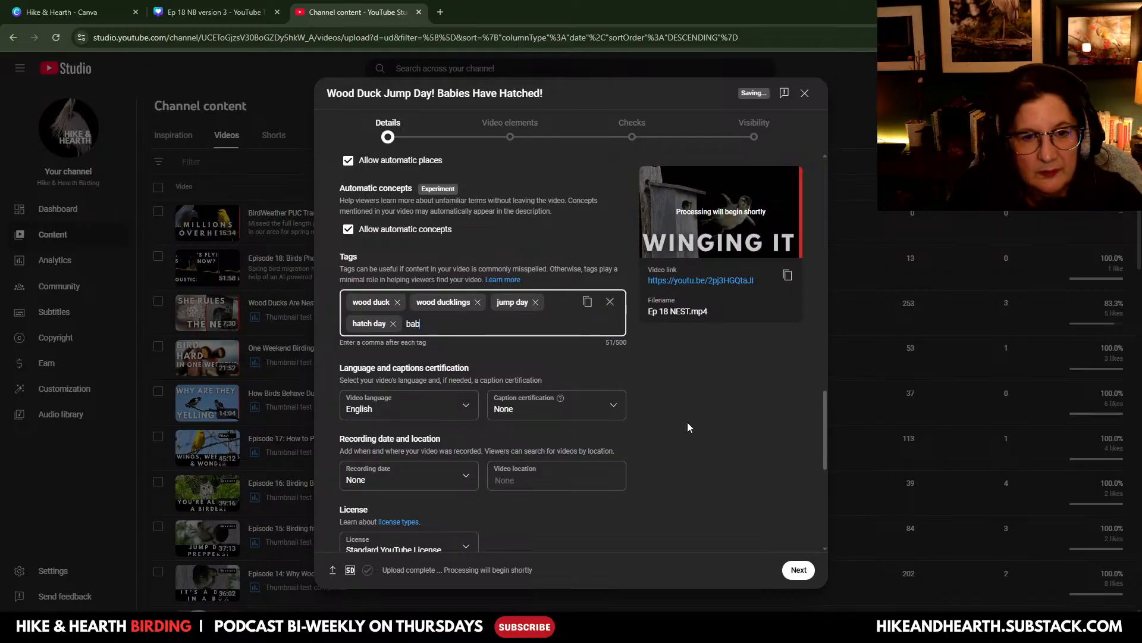
text(y ducks,nest bo)
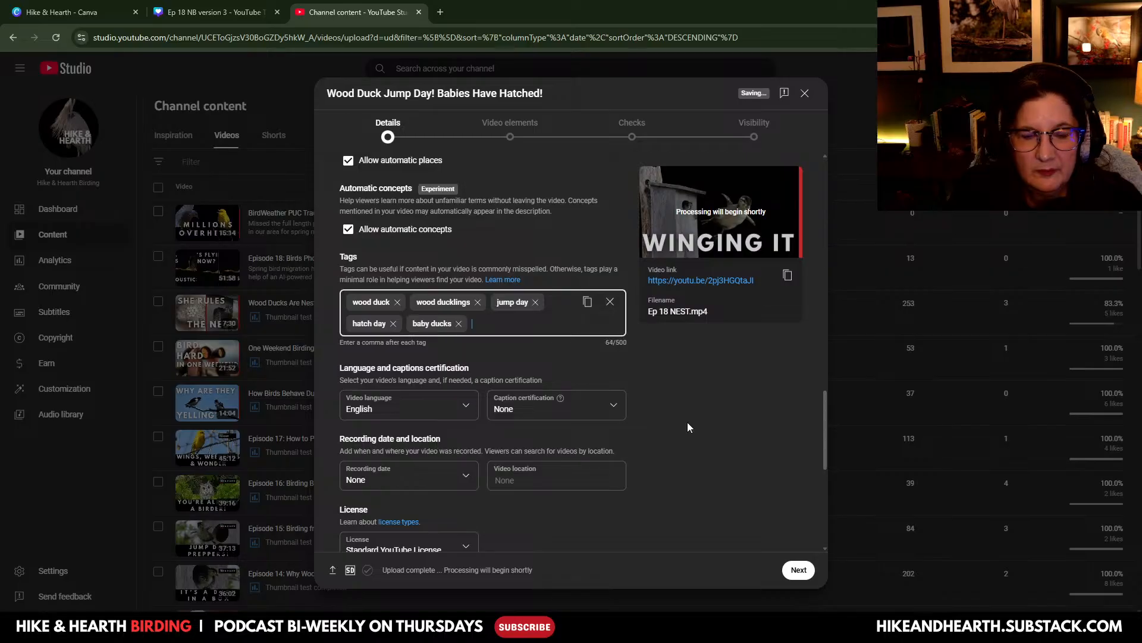
text(x,)
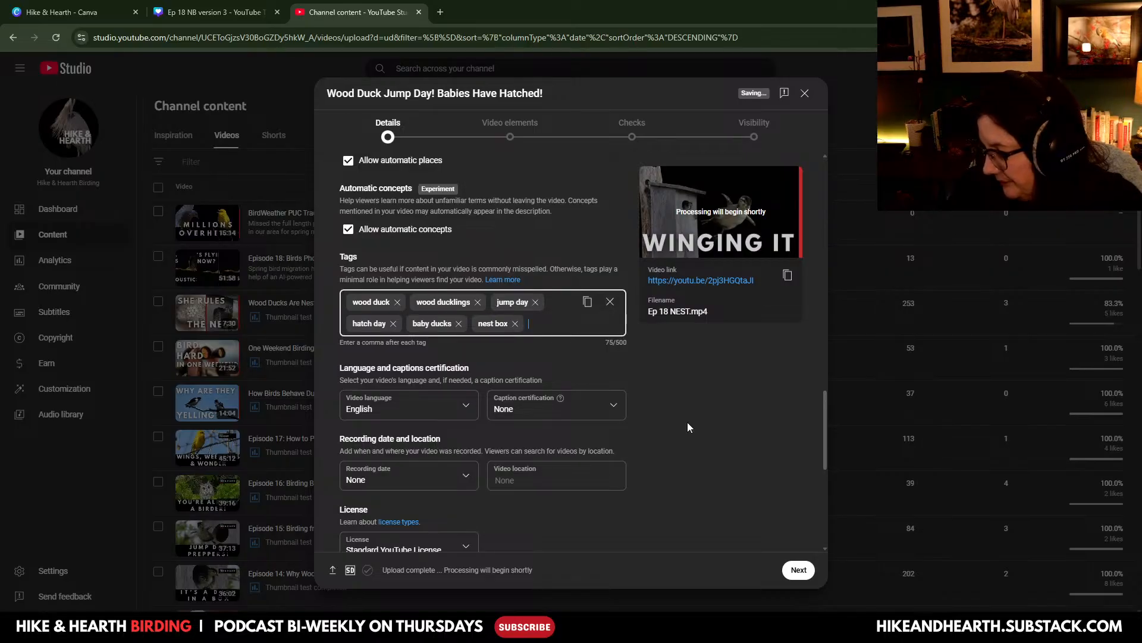
text(birding,wildlife,bird)
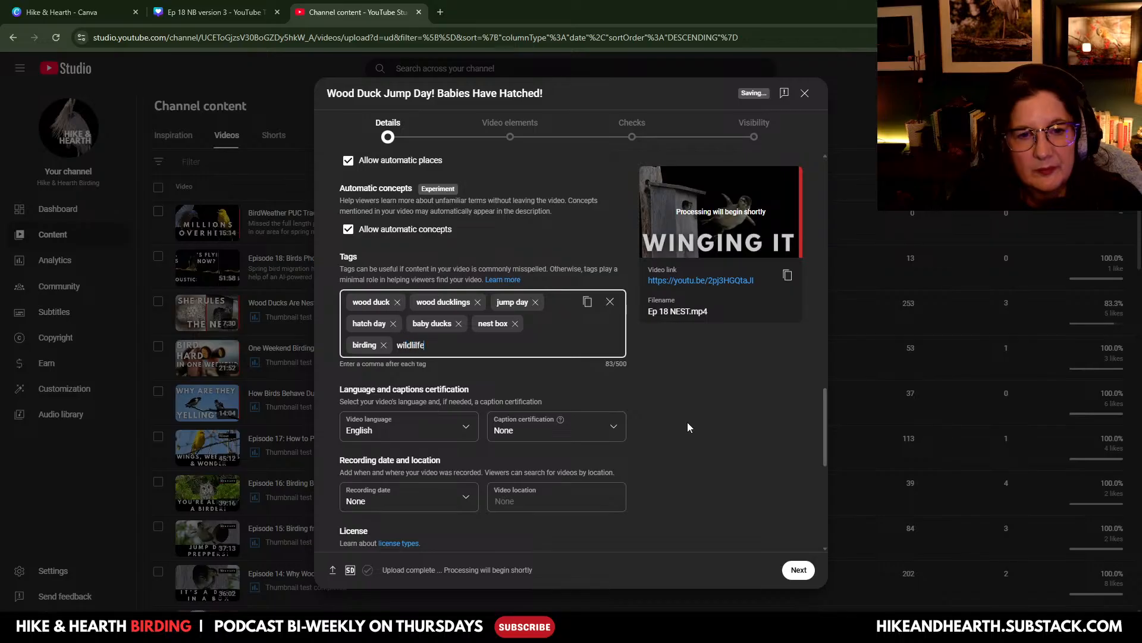
text( watching)
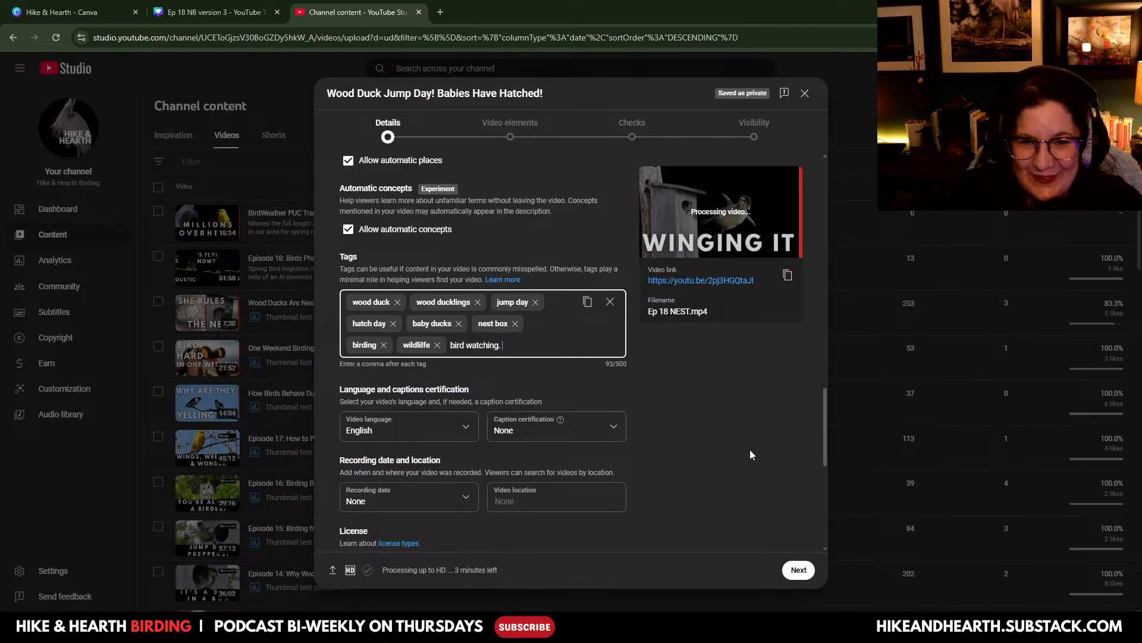
key(comma)
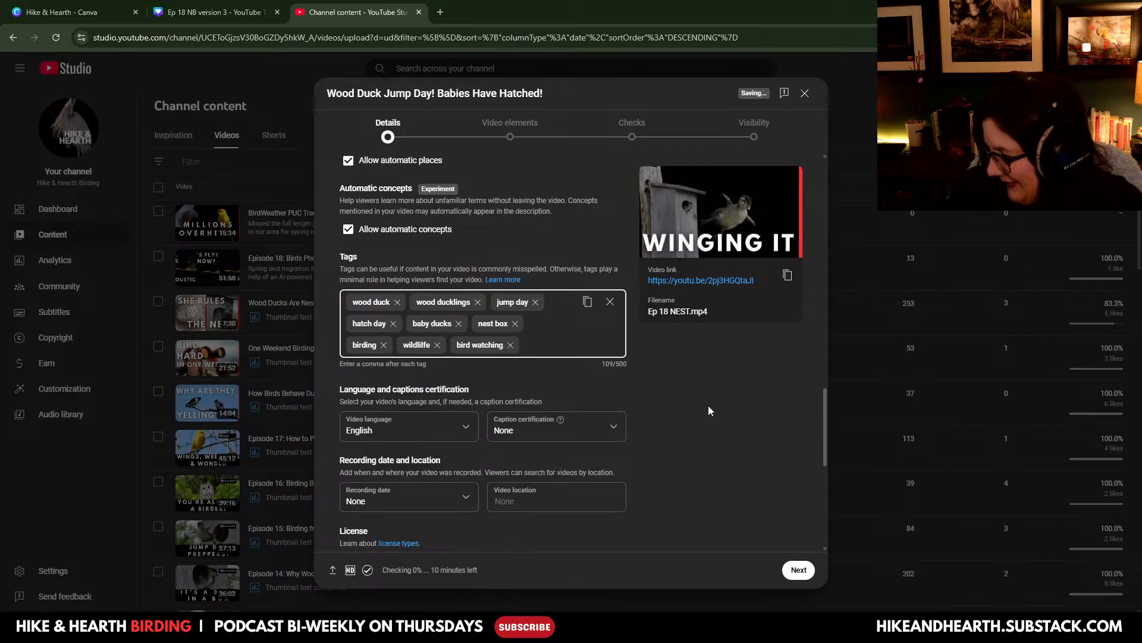
Step: Add the video tags "nature lovers", "bird lovers", "bird conservation" and "wildlife conservation"
text(n)
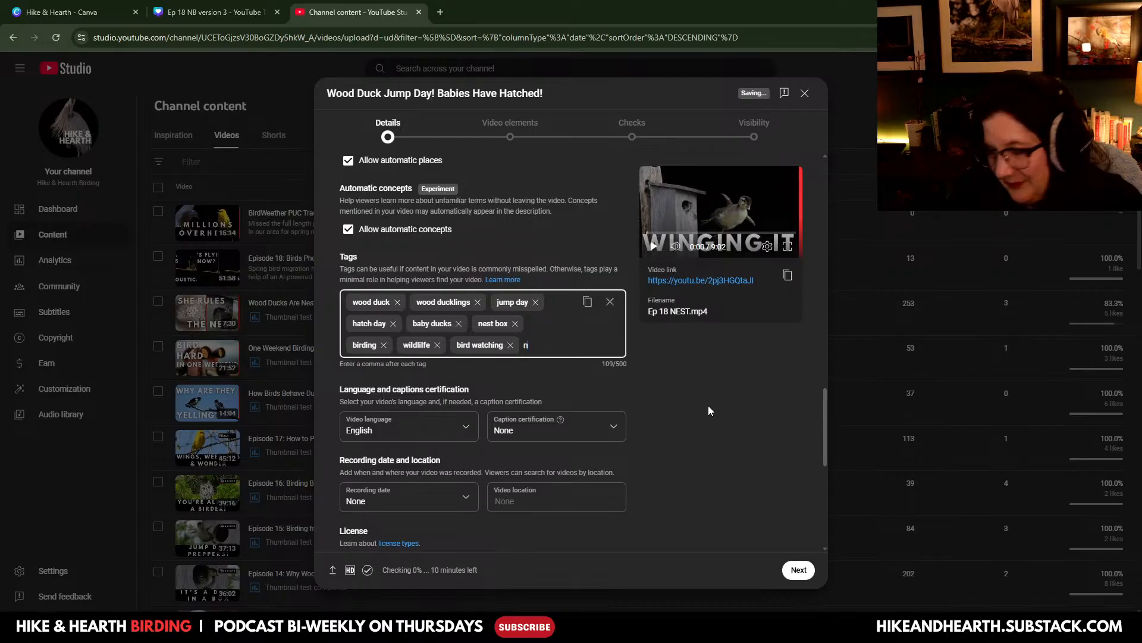
text(ature lovers)
key(comma)
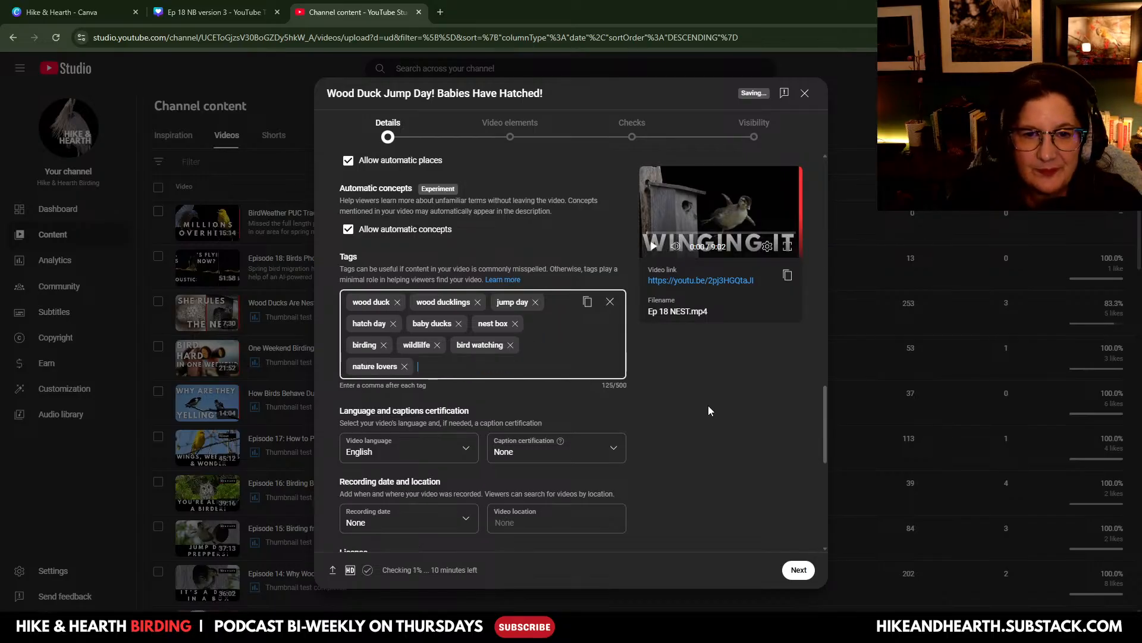
text(bird loverse)
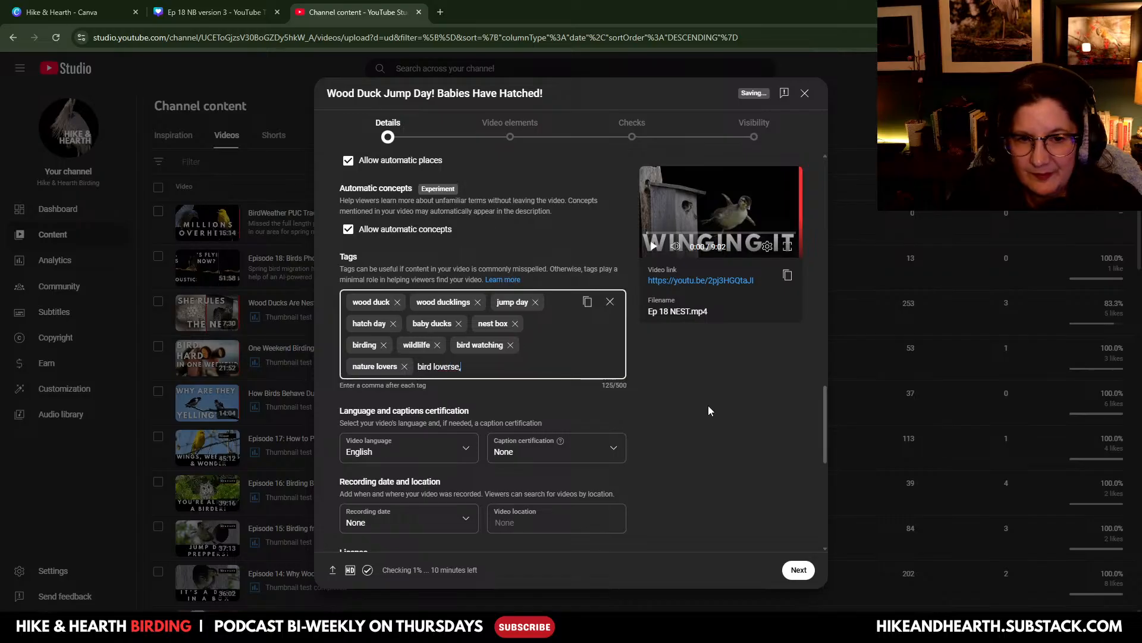
key(BackSpace)
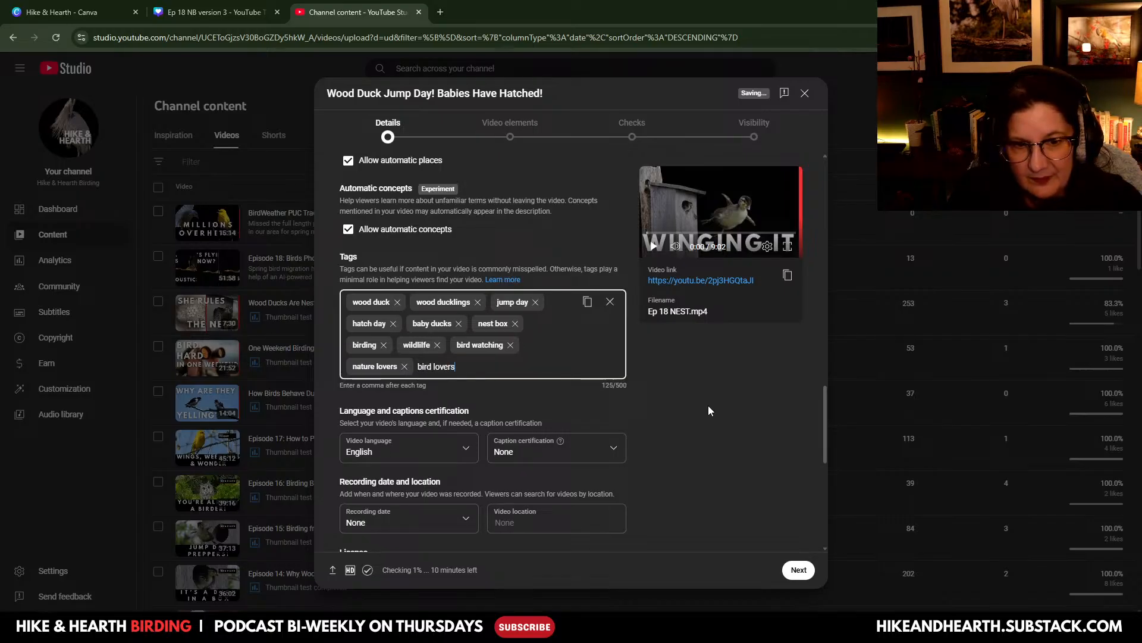
key(comma)
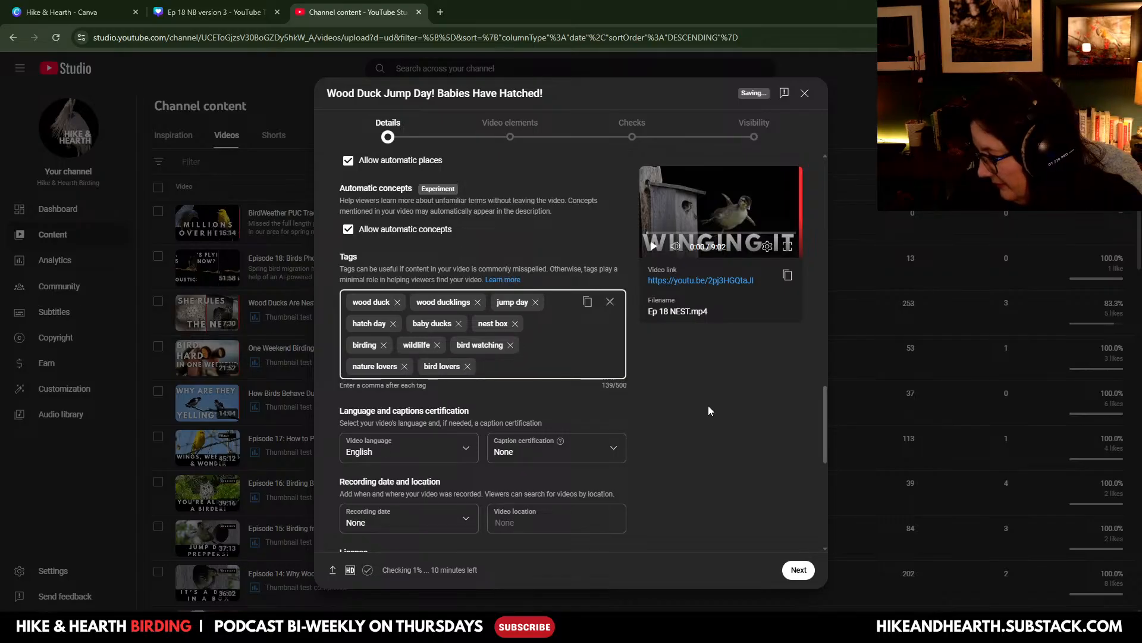
text(bir)
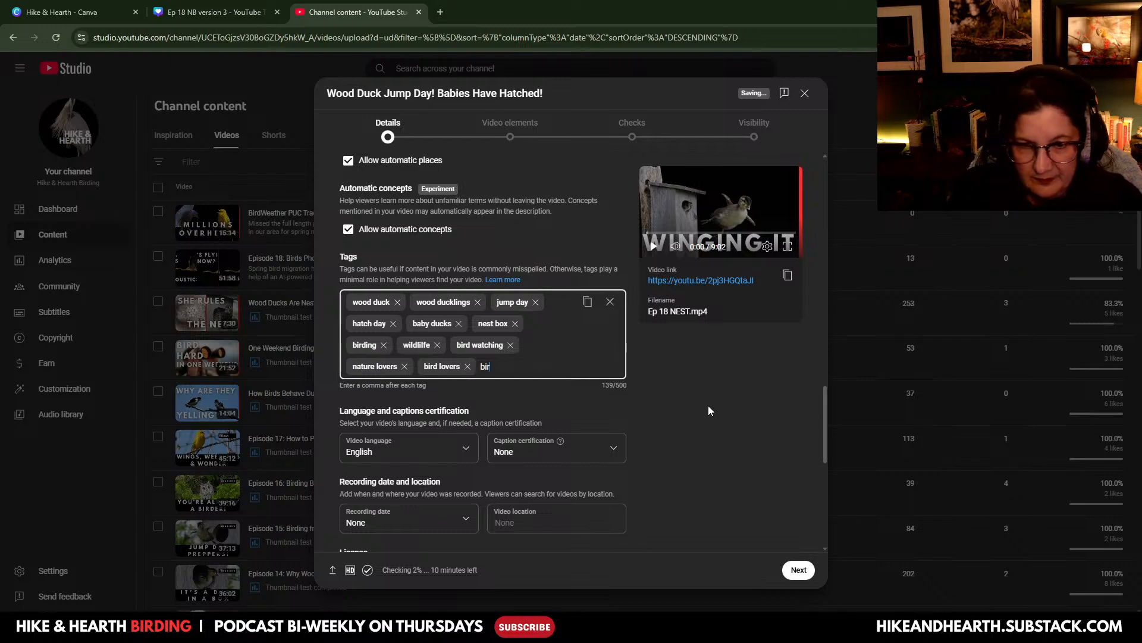
text(d conservation)
key(comma)
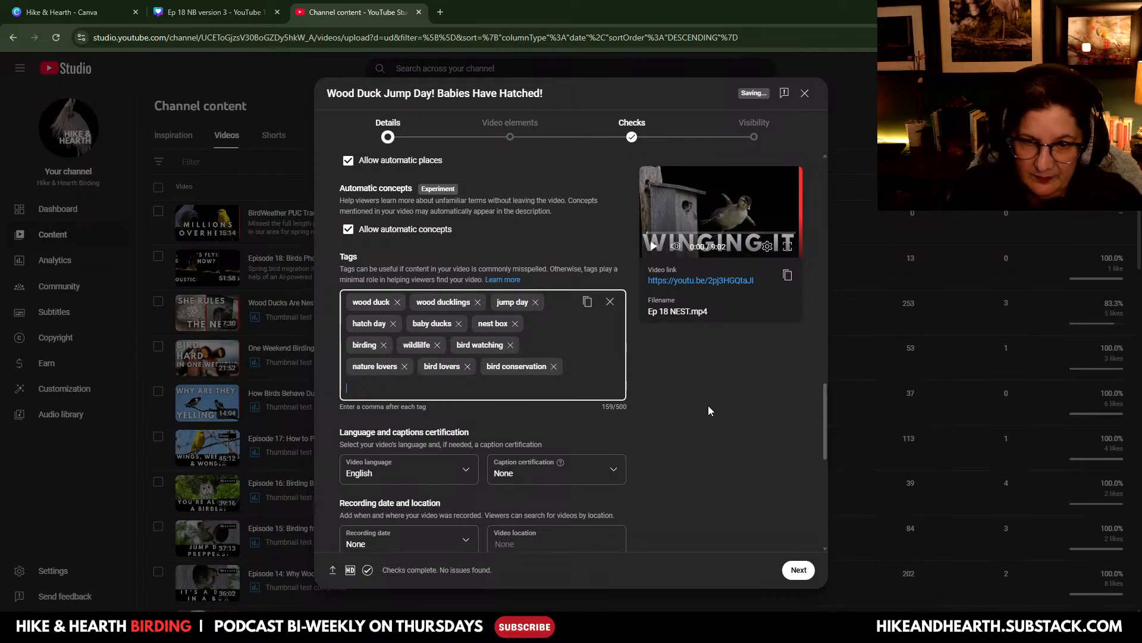
text(wildlife conservation)
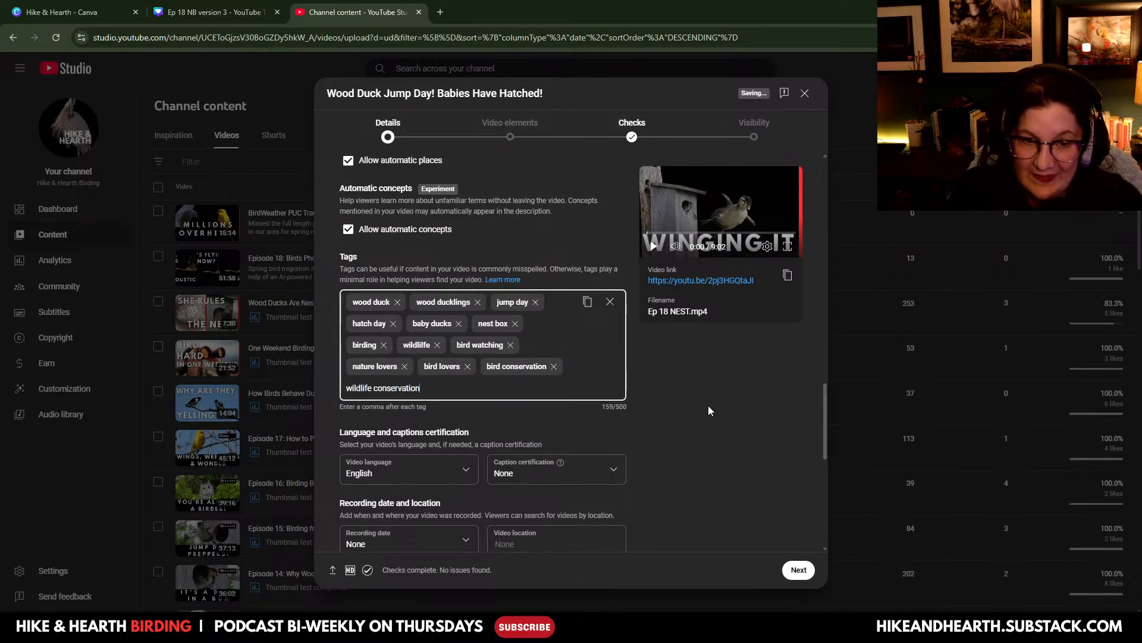
key(comma)
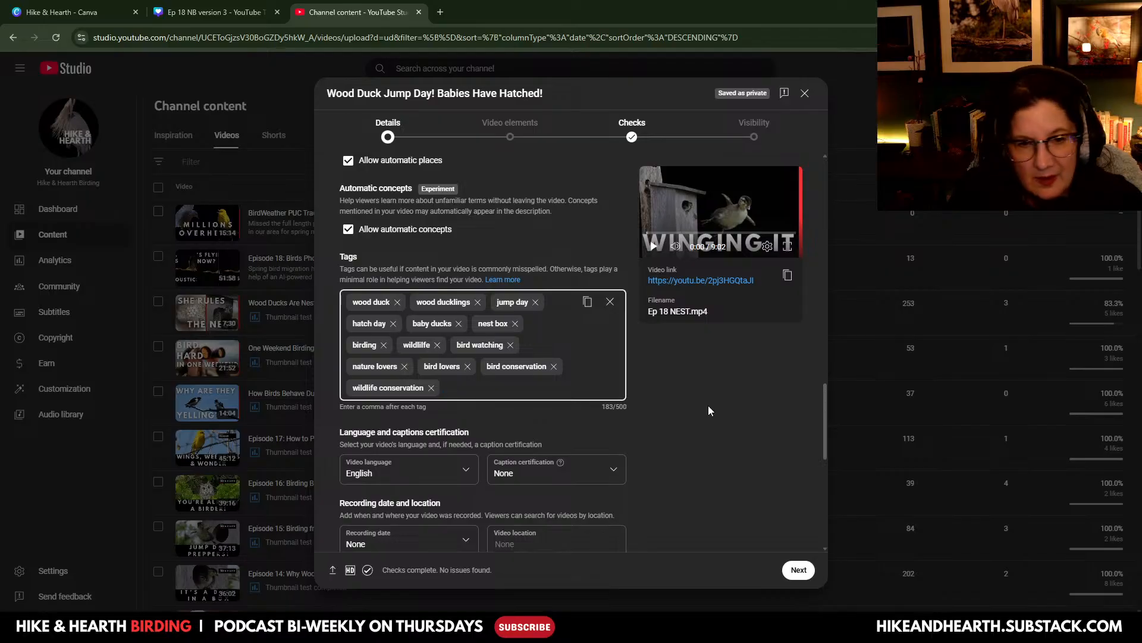
Step: Add a two-video end screen and stack the most recent upload element above the best-for-viewer element along the frame's right edge
scroll(708, 405, down, 6)
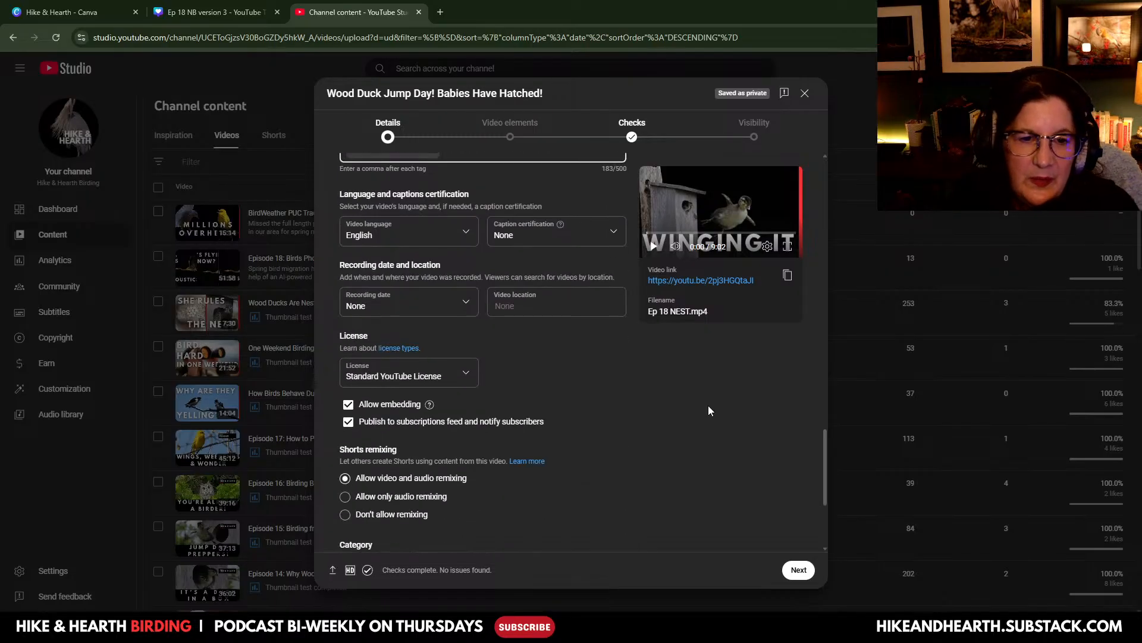
scroll(648, 424, down, 1)
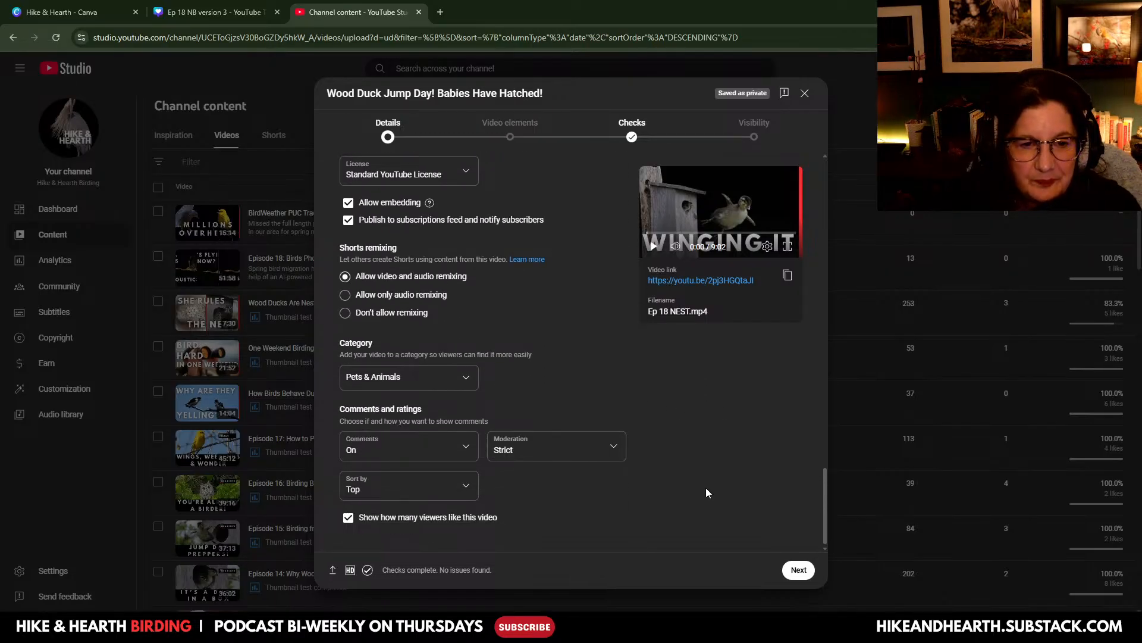
click(798, 570)
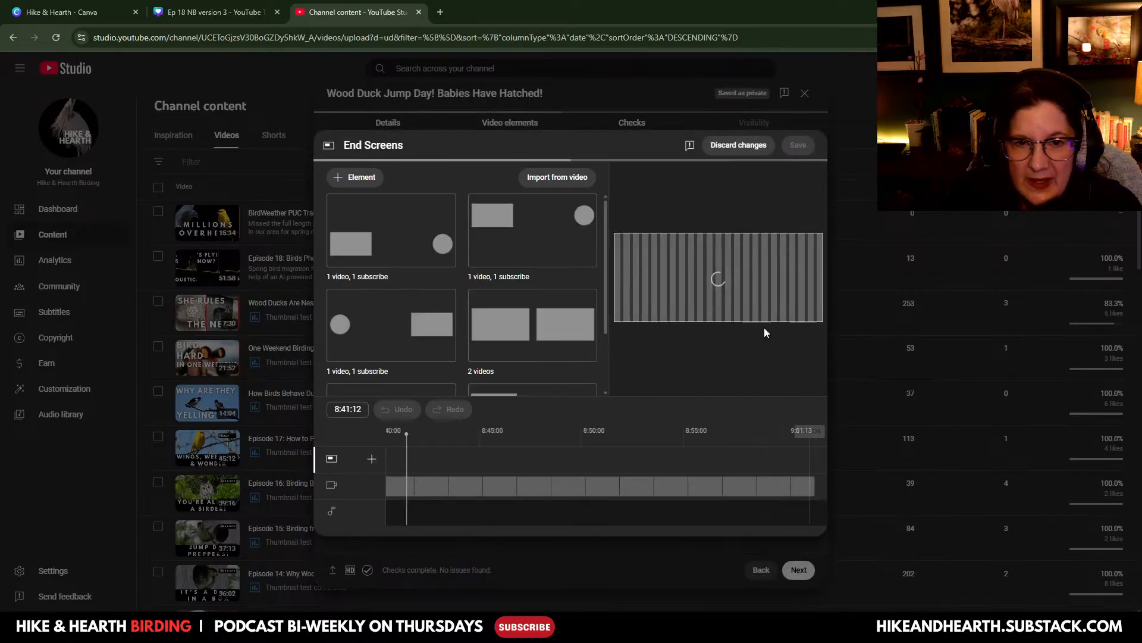
click(499, 355)
drag(764, 264, 766, 257)
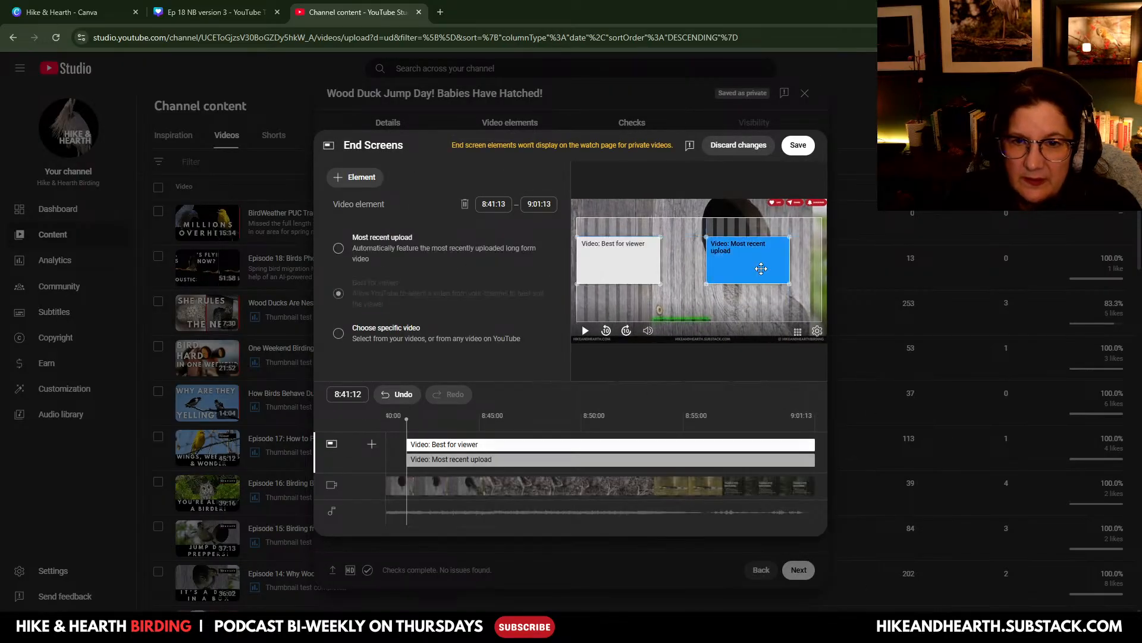
drag(617, 268, 771, 297)
click(773, 236)
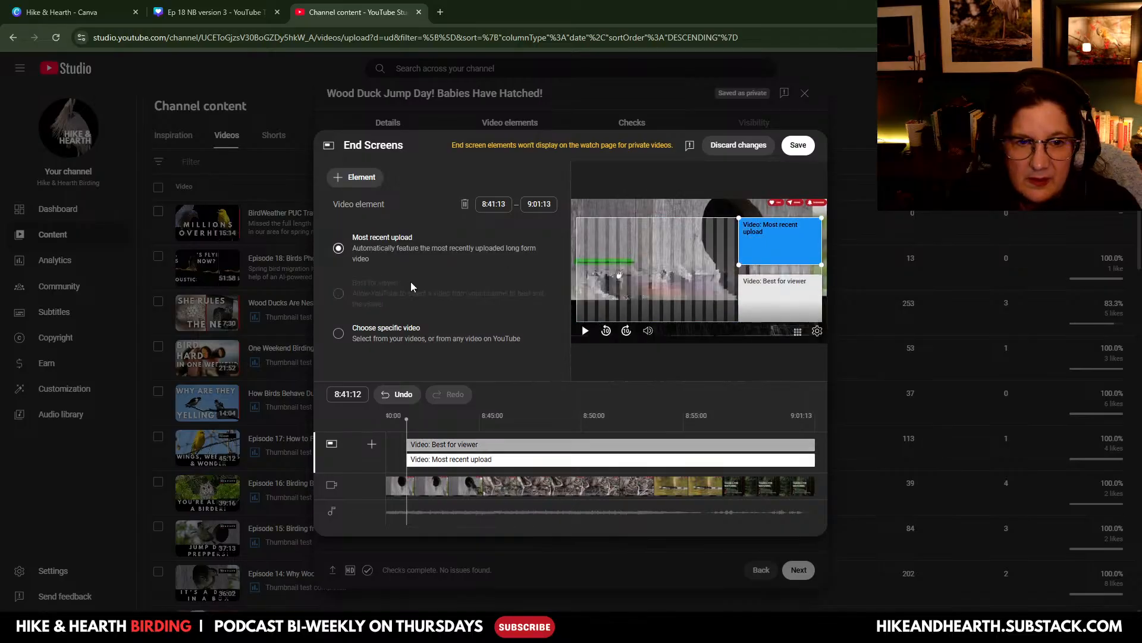
Step: Make the upper end screen element feature the Episode 18 Birds Photography in Flight video and save the end screen
click(338, 333)
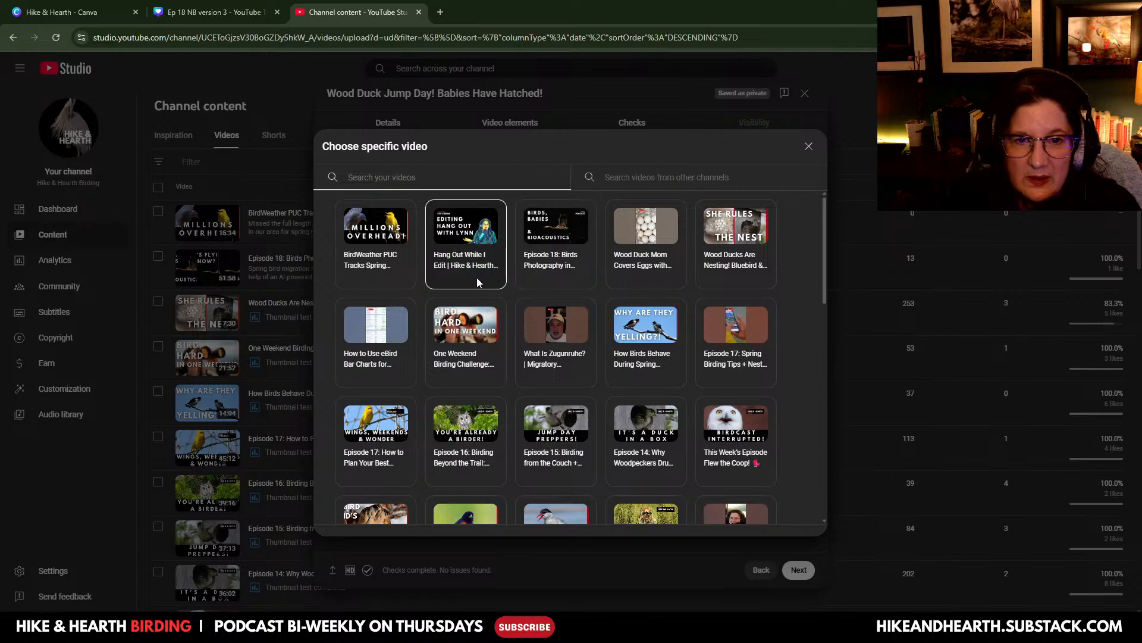
click(550, 250)
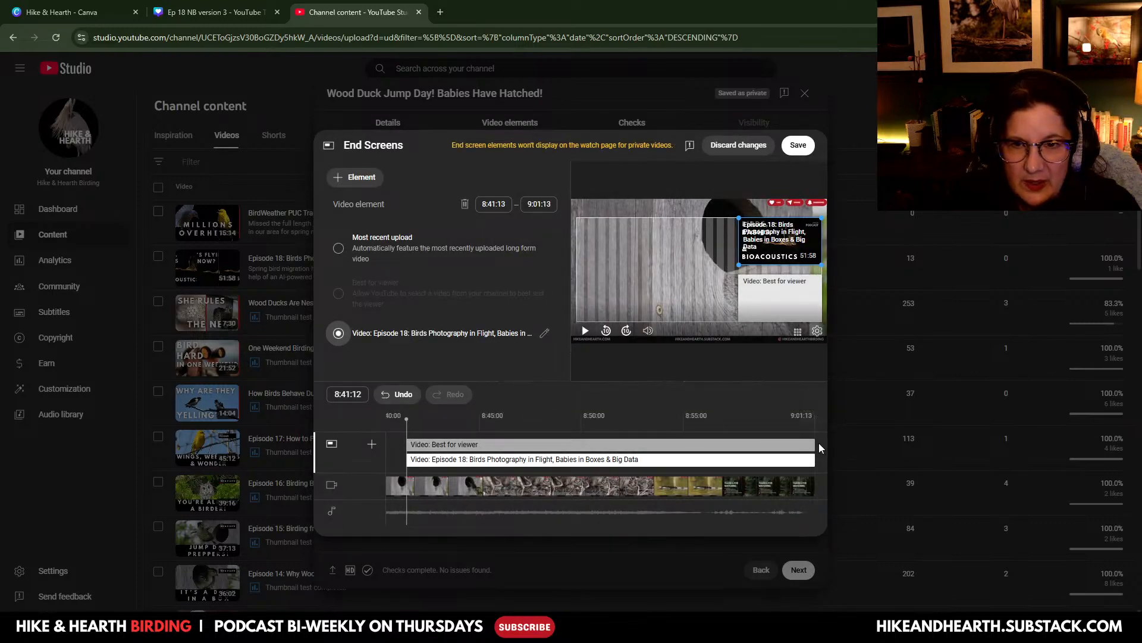
click(798, 144)
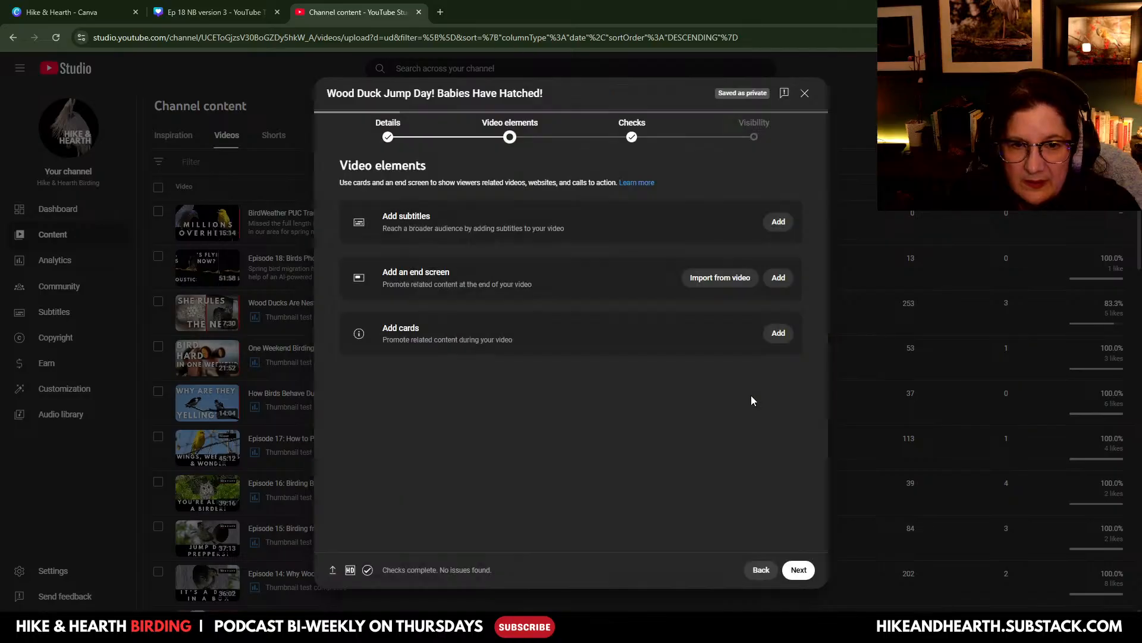
Step: Proceed through the checks to the visibility settings and set the scheduled public date to May 27, 2025
click(808, 571)
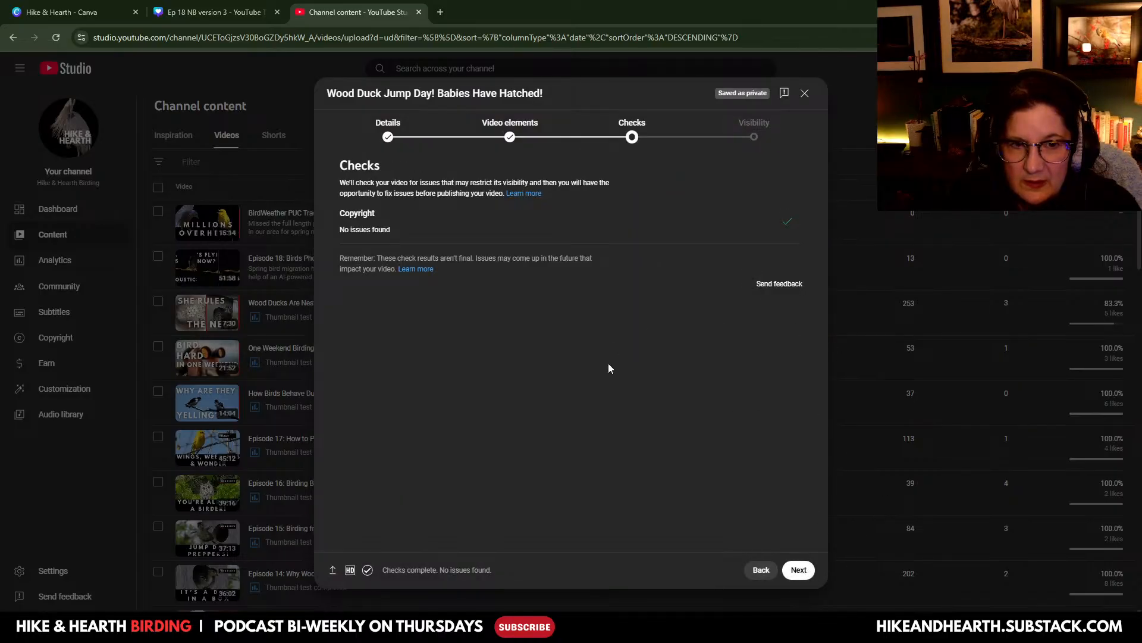
click(799, 569)
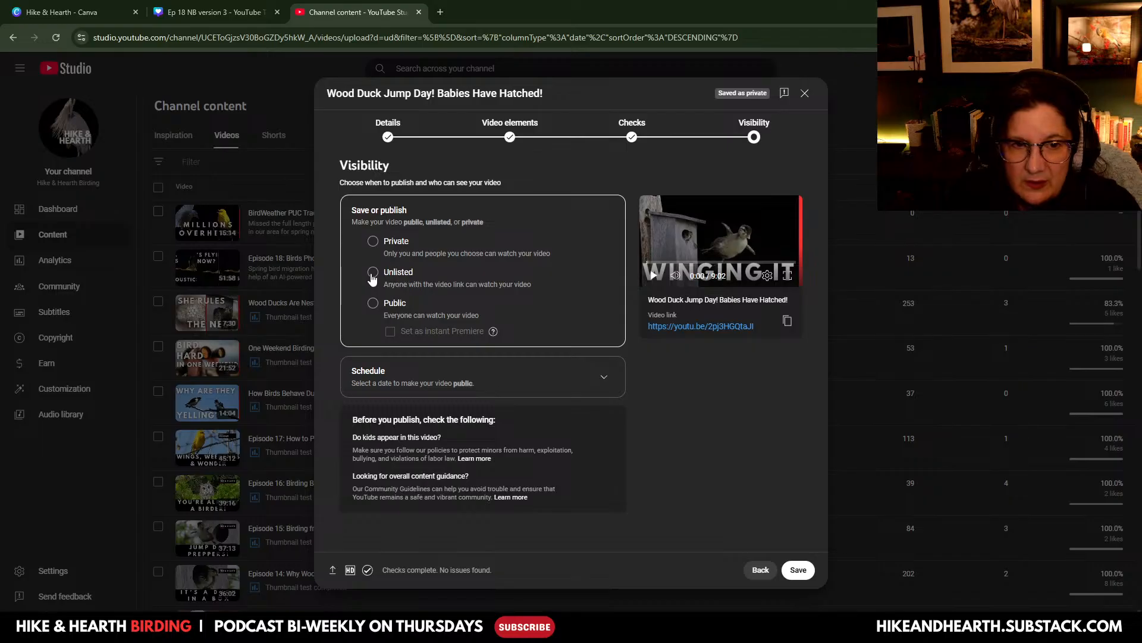
click(372, 274)
click(580, 375)
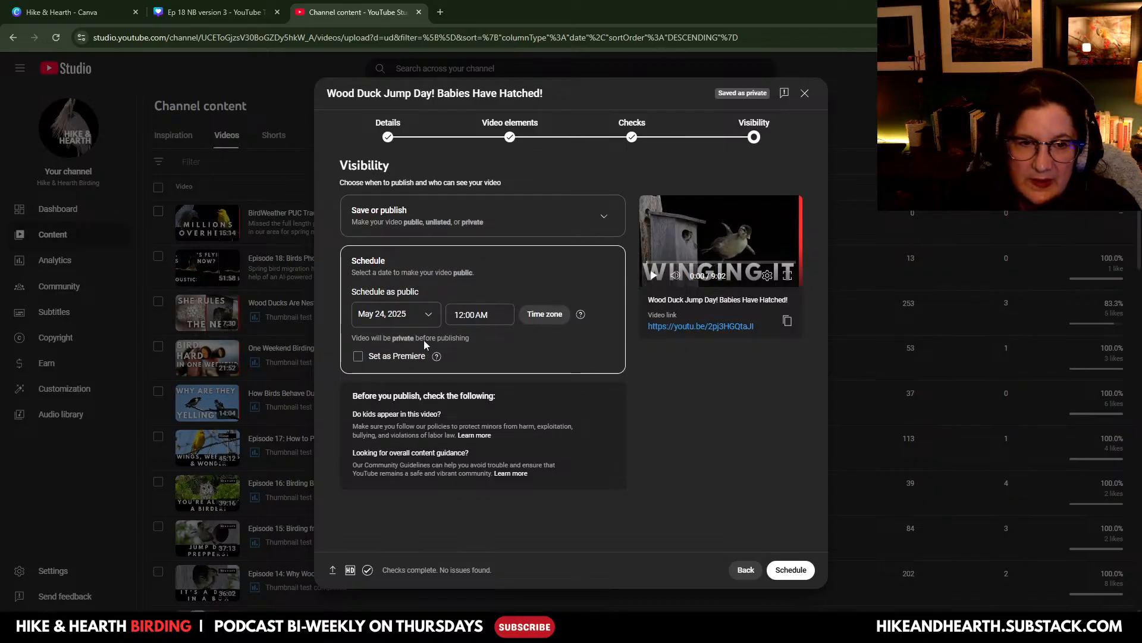
click(427, 314)
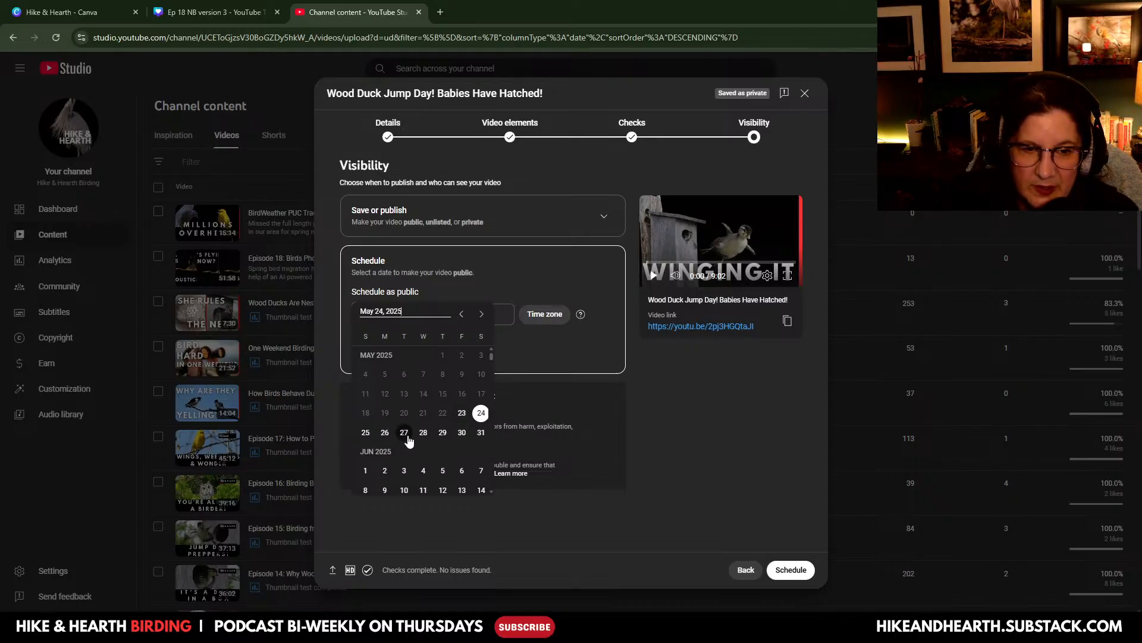
click(407, 432)
Step: Set the publishing time to 12:00 PM, schedule the video and dismiss the confirmation
click(476, 314)
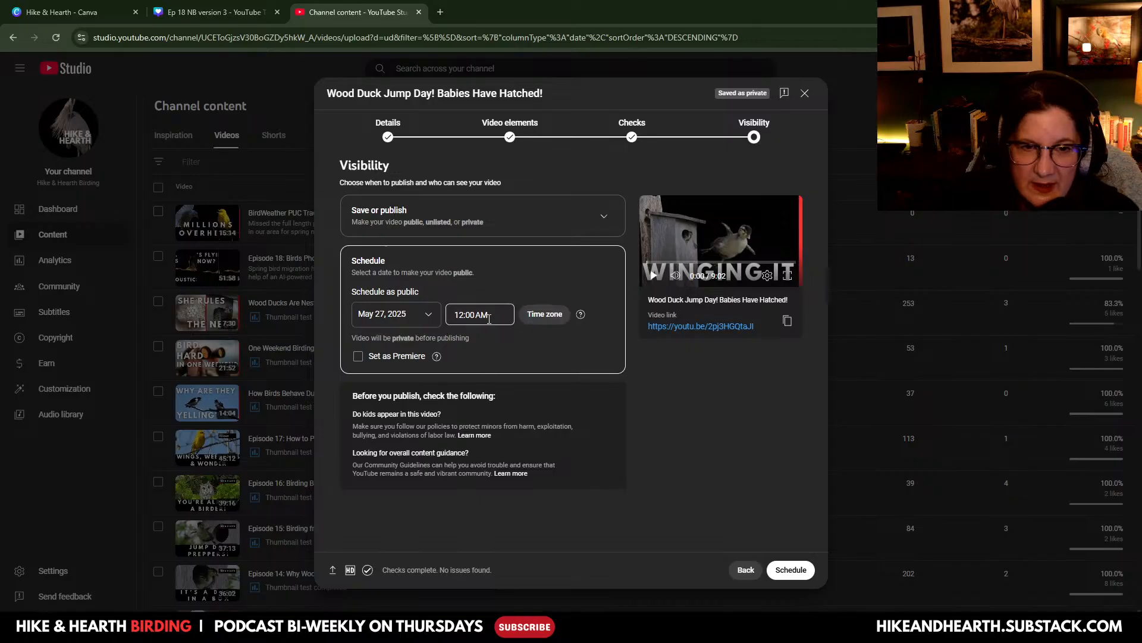
scroll(494, 407, down, 4)
scroll(494, 407, down, 8)
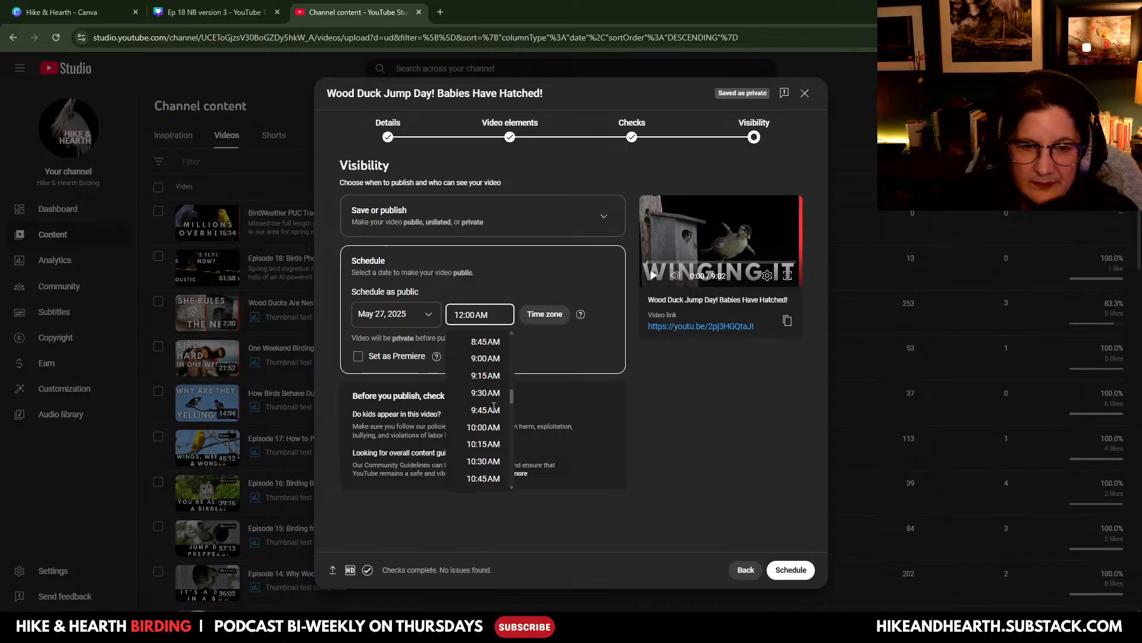
scroll(494, 407, down, 1)
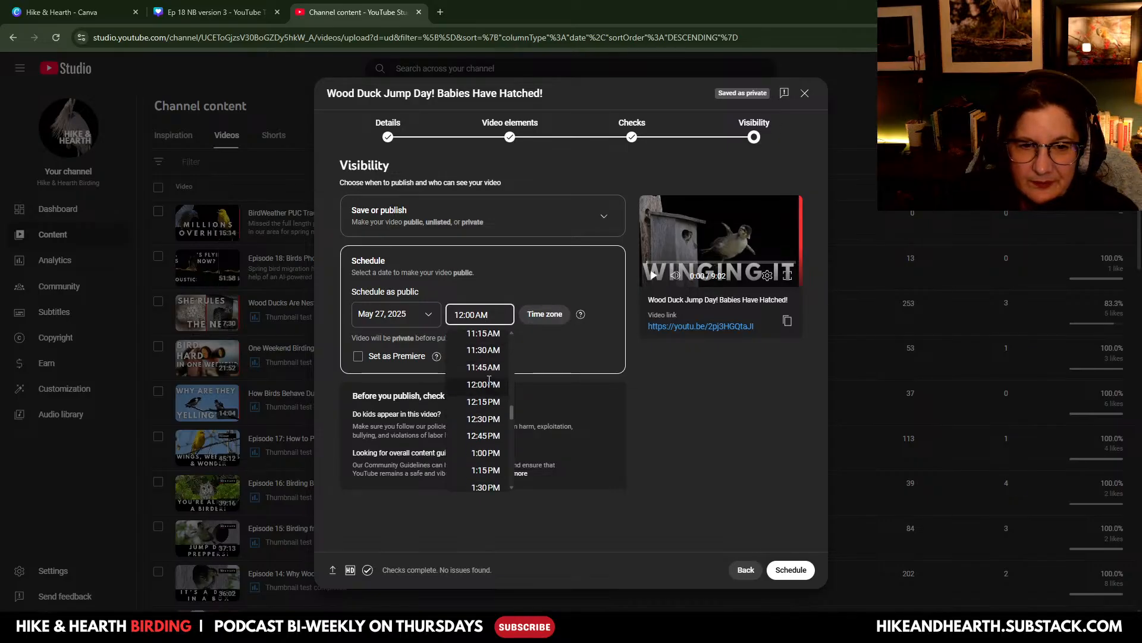
click(493, 383)
click(801, 565)
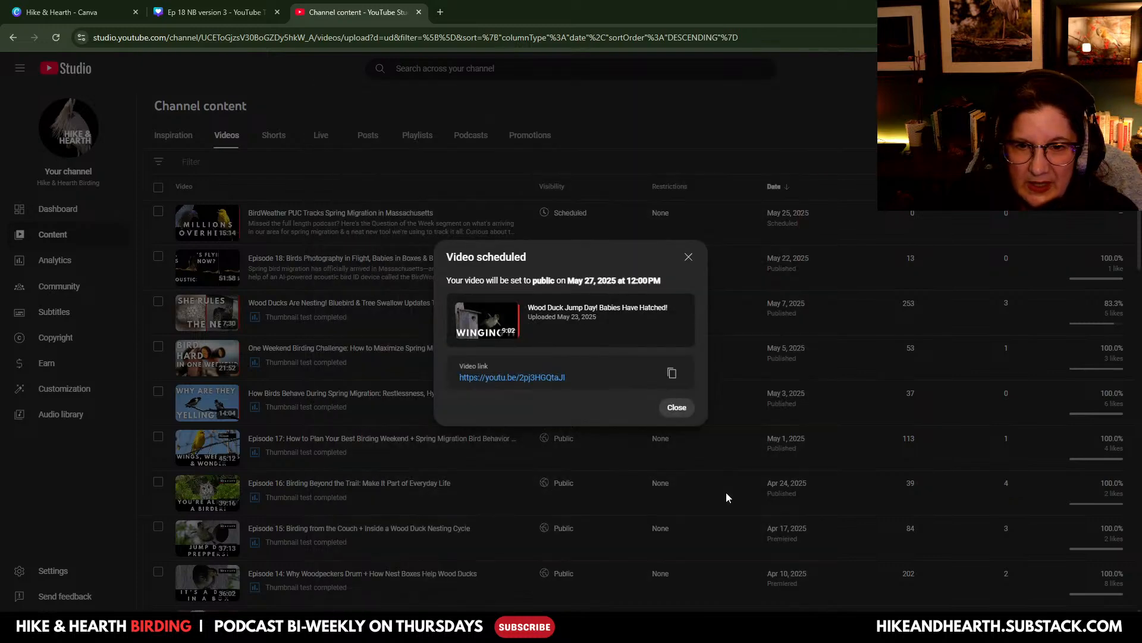
click(677, 408)
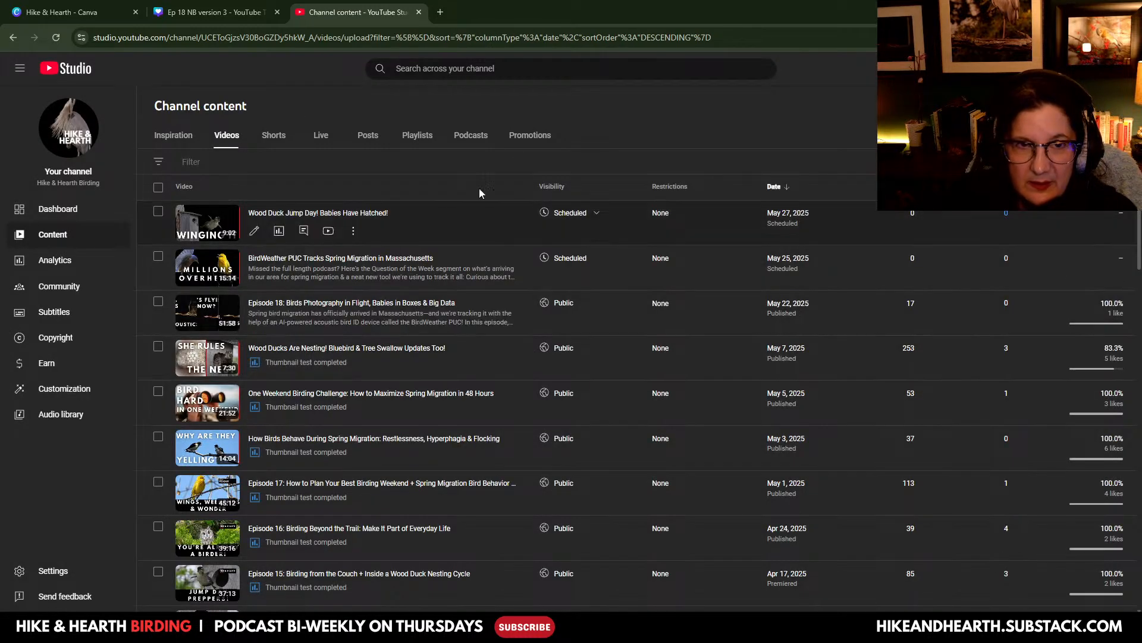
click(176, 13)
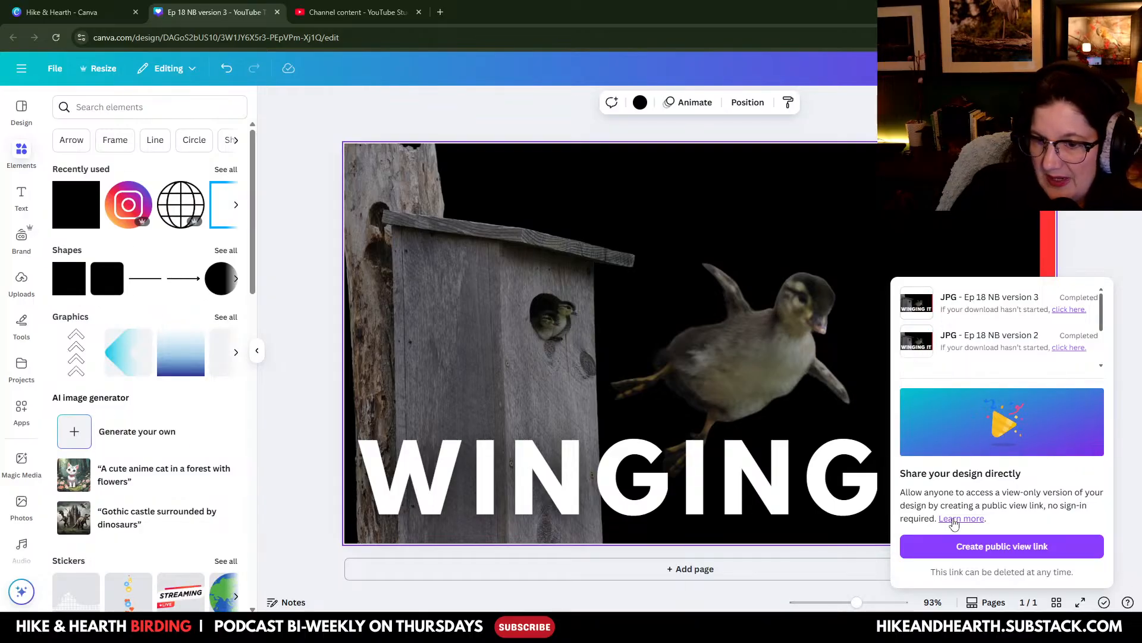
key(super+d)
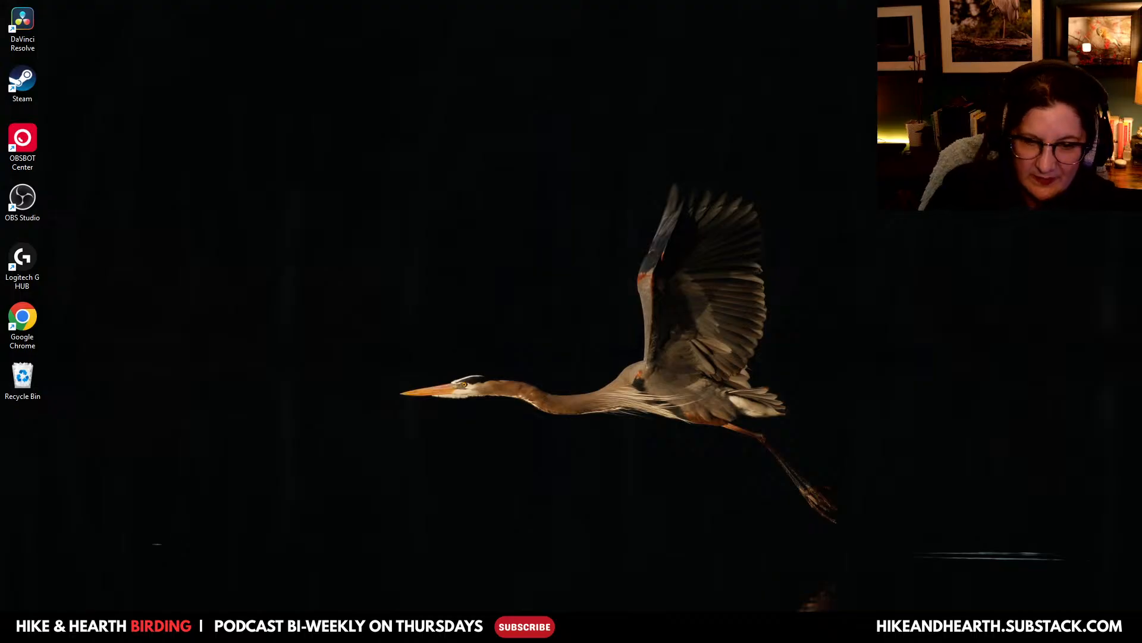
mouse_move(678, 631)
click(684, 563)
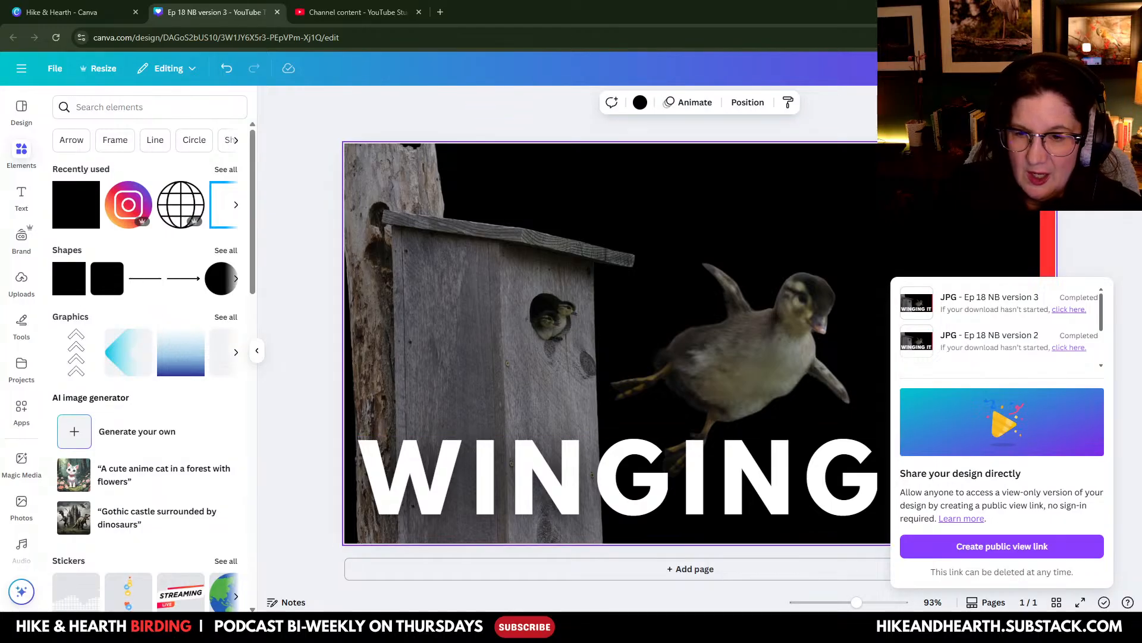
Step: Dismiss the download notice and view the osprey, bluebird and tree swallow photos at larger size in the image viewer
key(Escape)
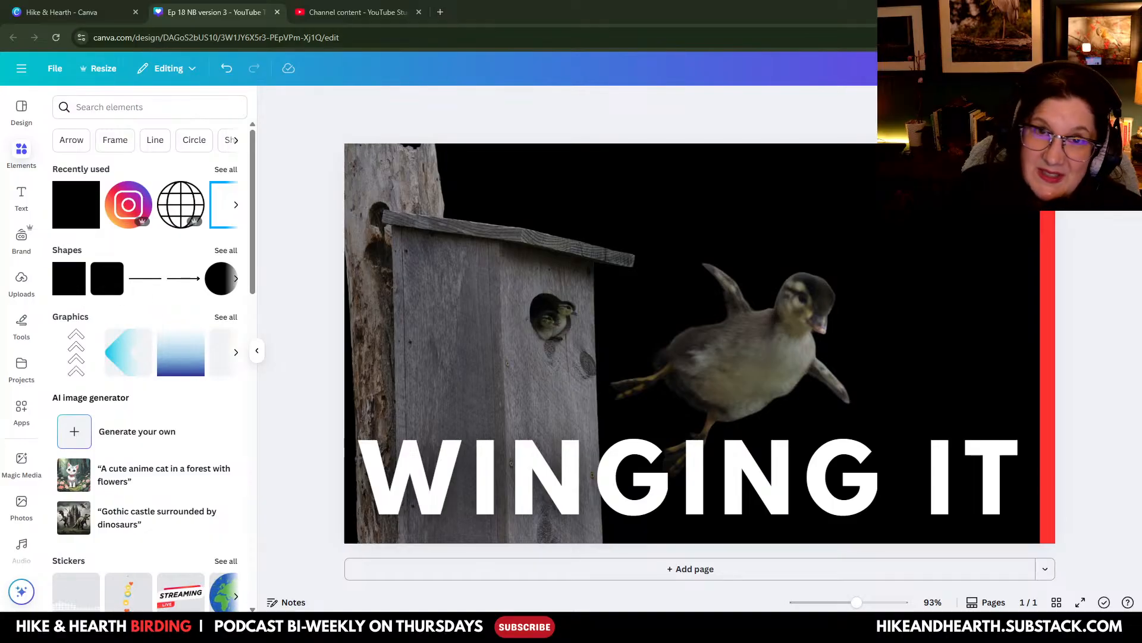
key(alt+Tab)
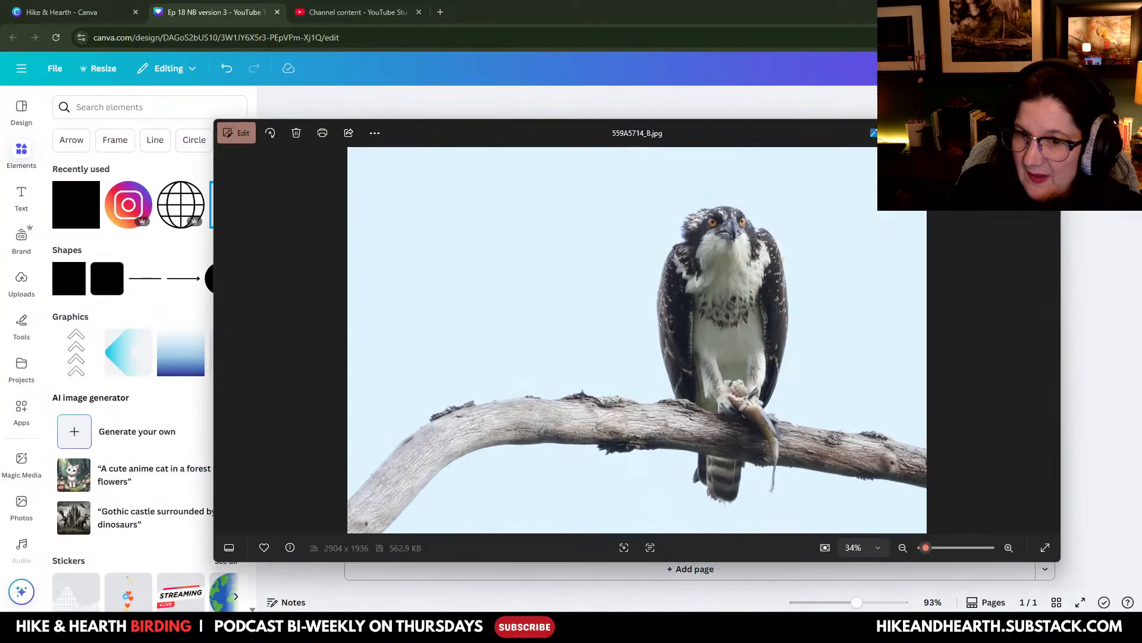
click(1020, 132)
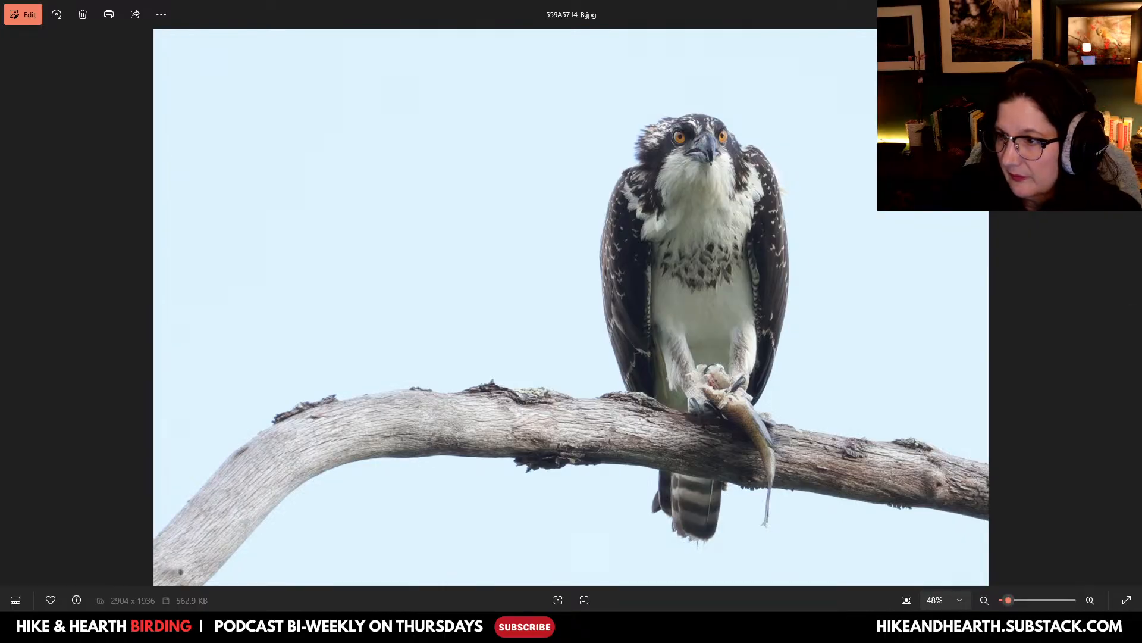
key(Right)
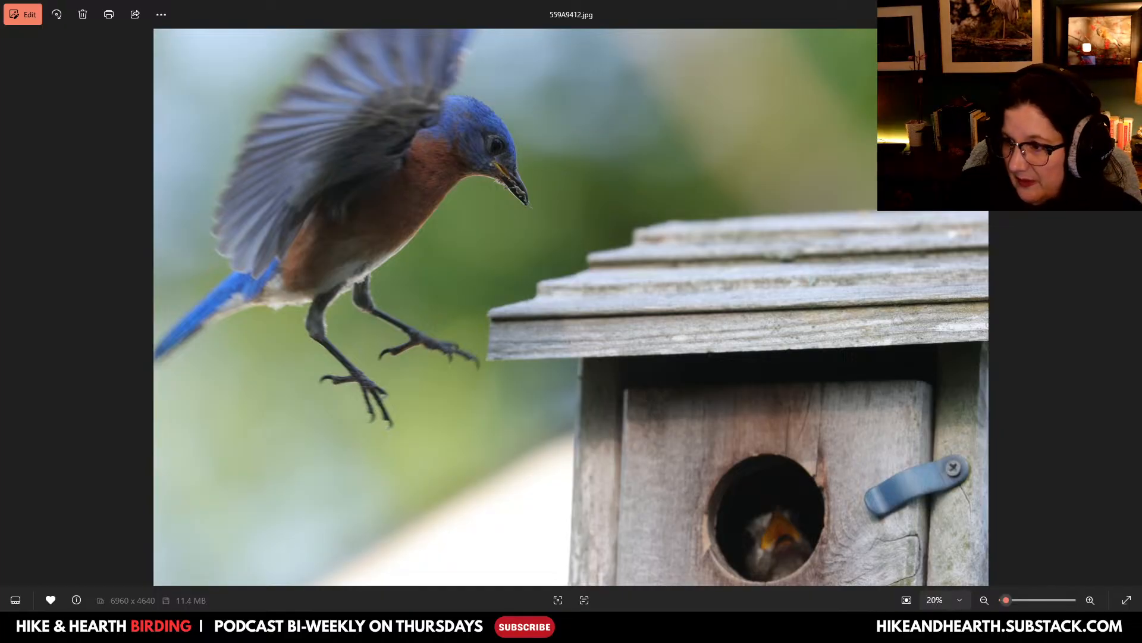
key(Right)
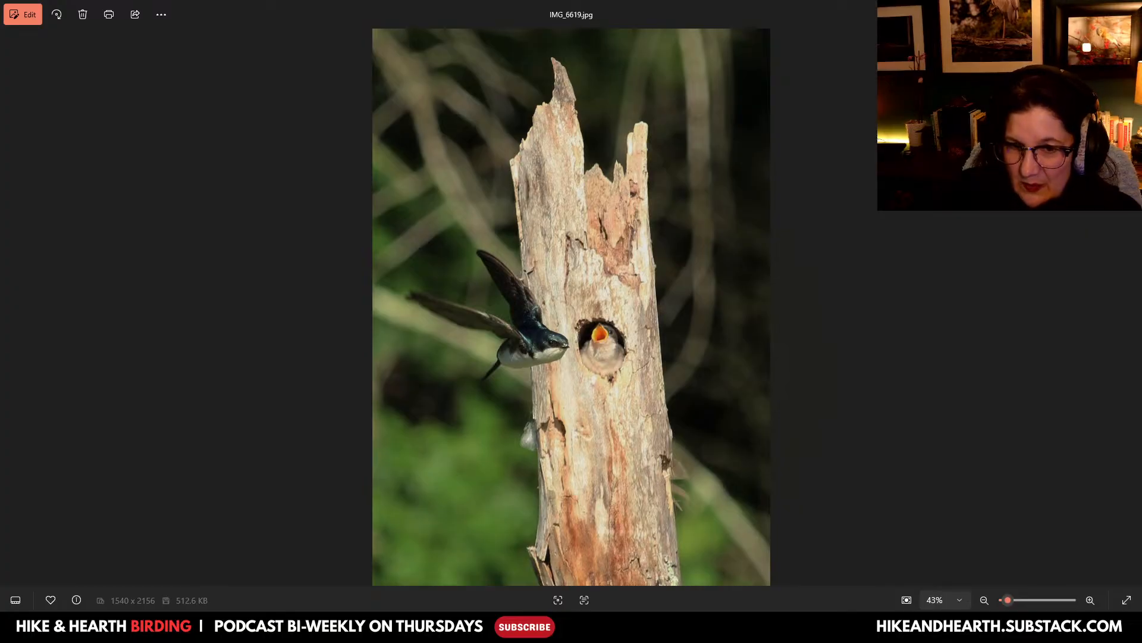
key(Right)
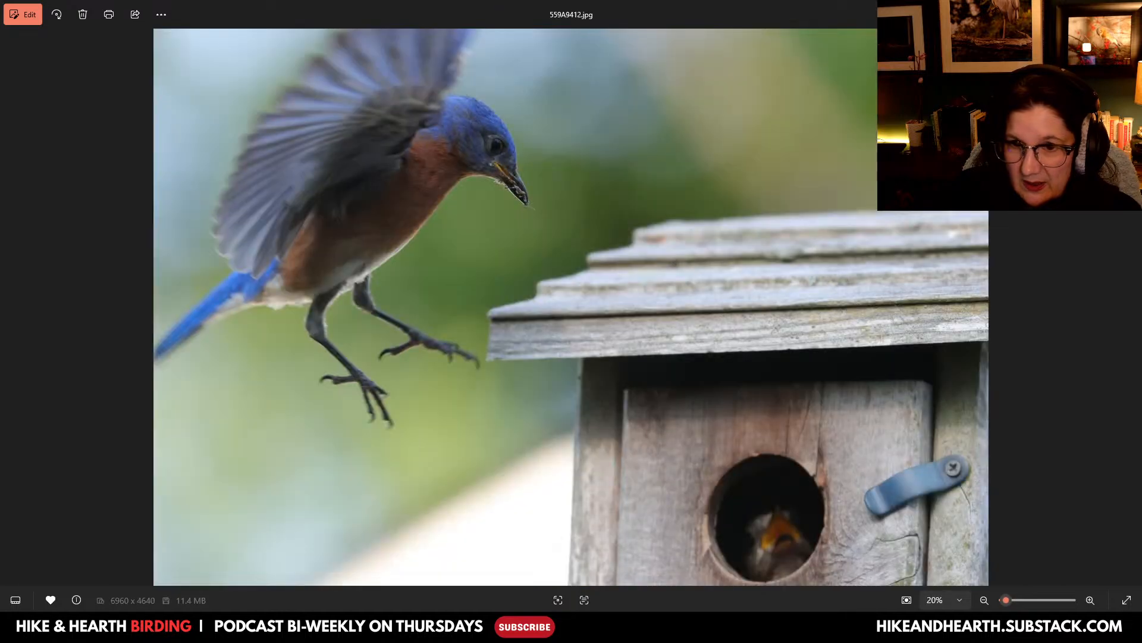
key(Right)
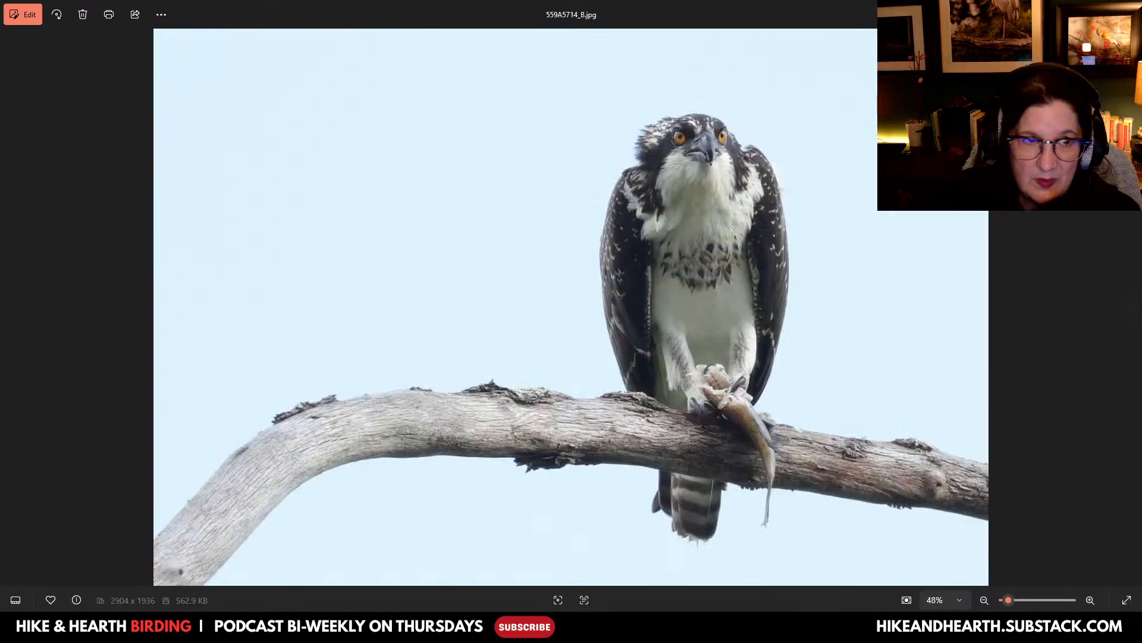
Step: Switch back to Canva, make a copy of the Ep 18 NB version 3 thumbnail and close the original design
key(alt+Tab)
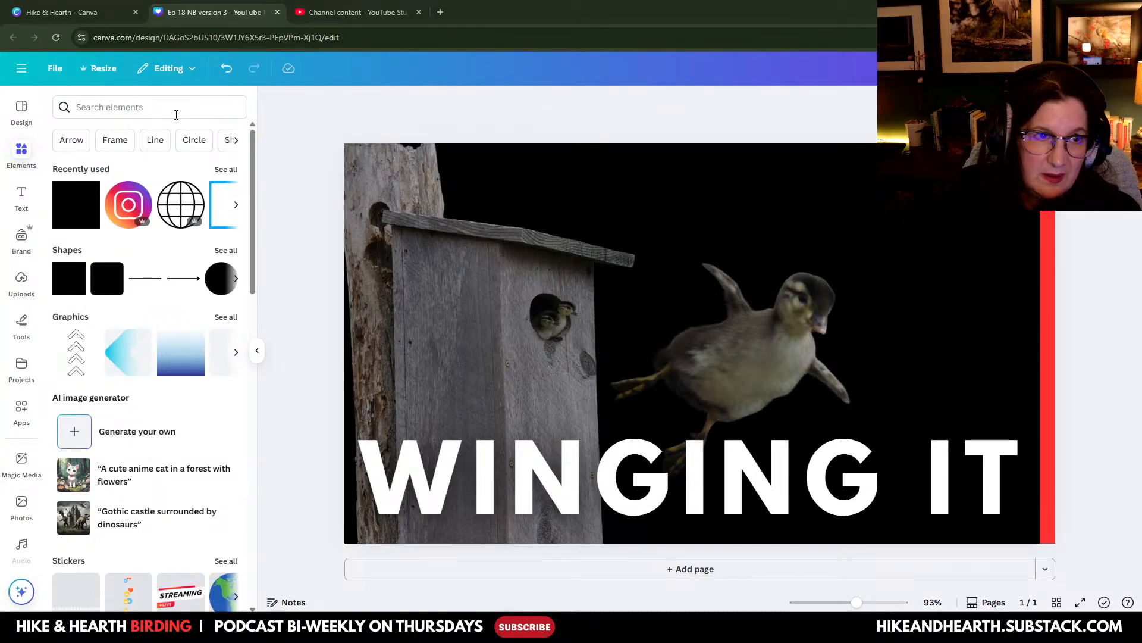
click(55, 68)
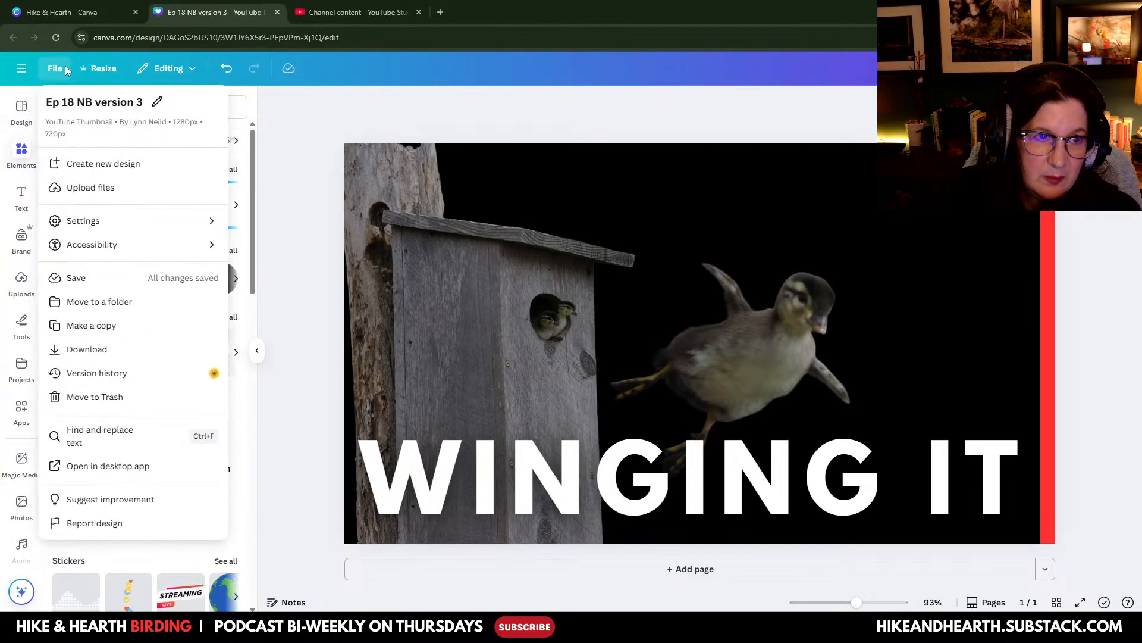
click(90, 325)
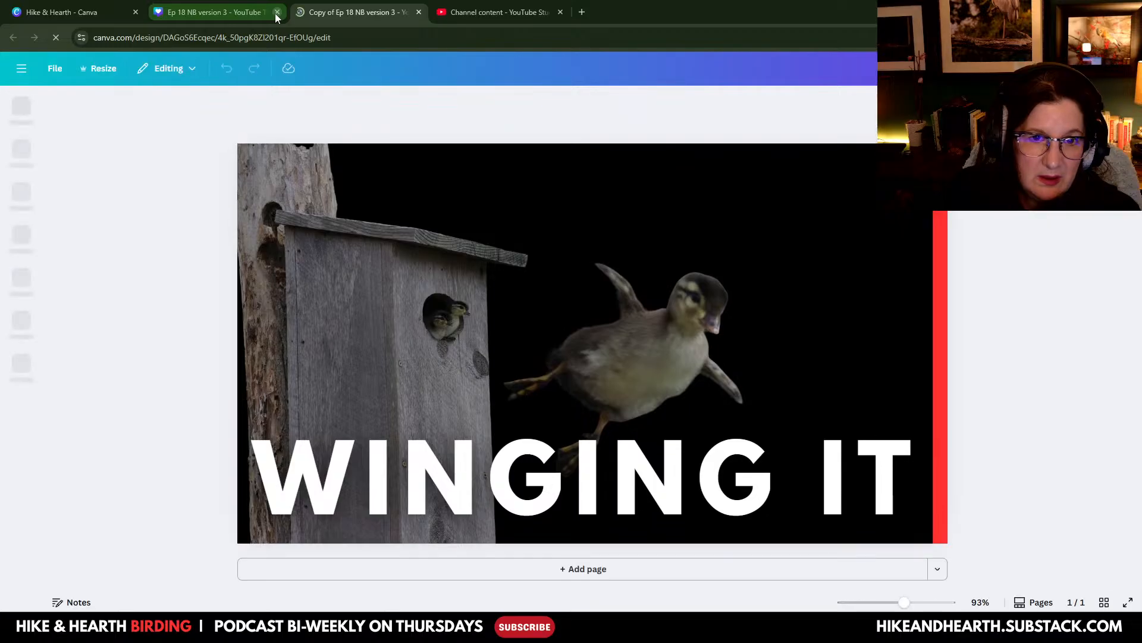
click(276, 13)
Step: Delete the duckling and nest box images from the copied thumbnail
click(655, 371)
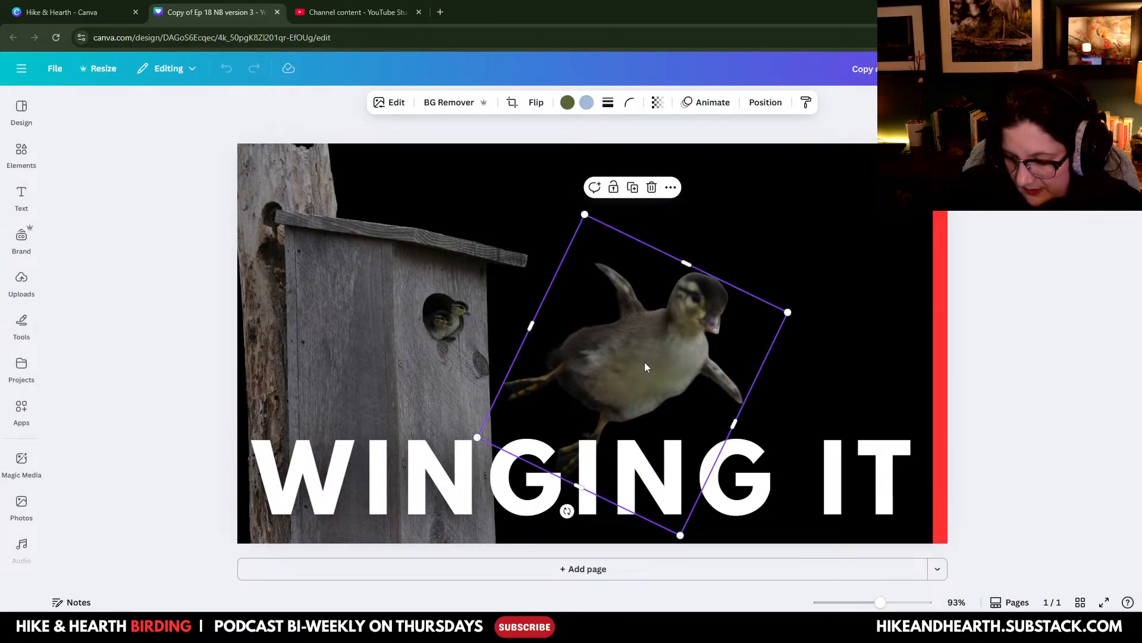
key(Delete)
click(460, 341)
key(Delete)
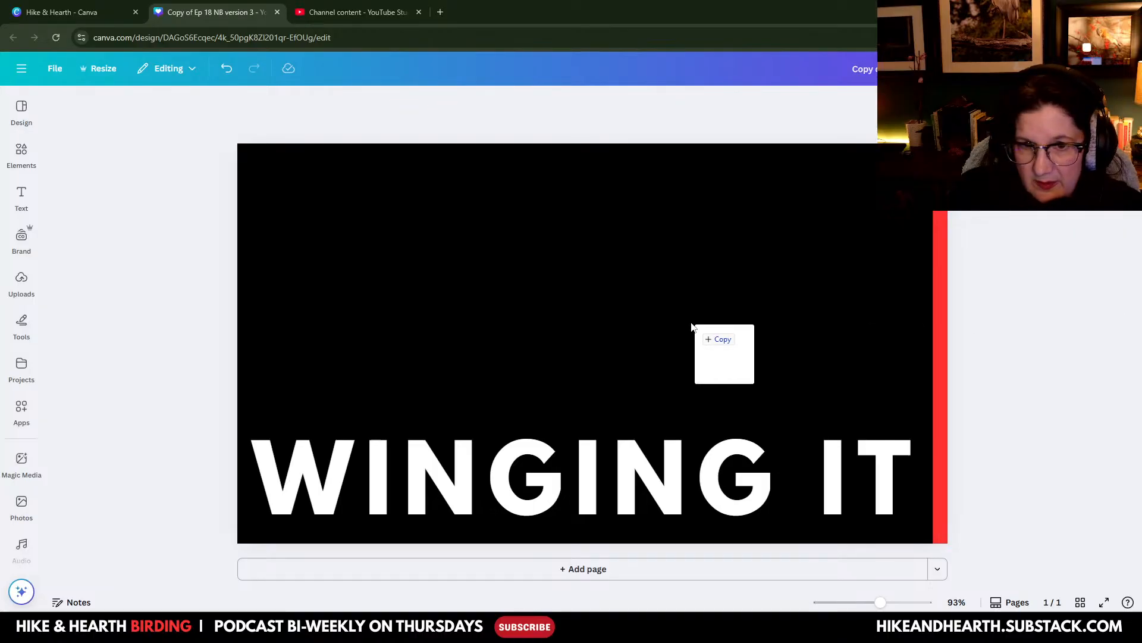
Step: Add the tree swallow nest photo to the design and use Magic Grab to extract the flying swallow and the tree trunk
drag(691, 327, 604, 276)
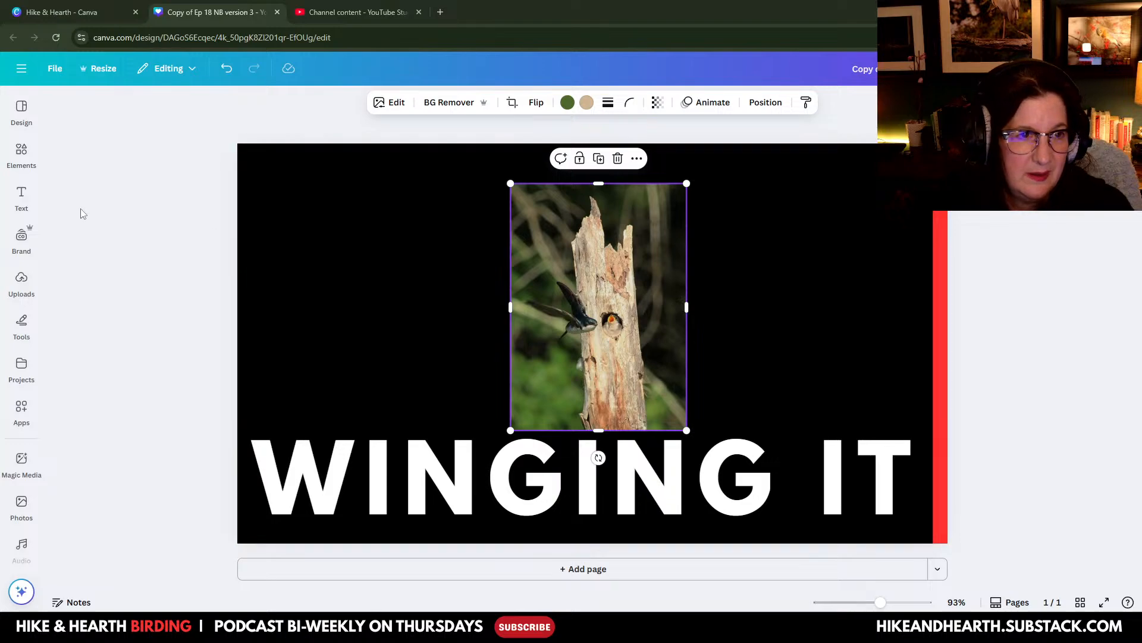
click(391, 105)
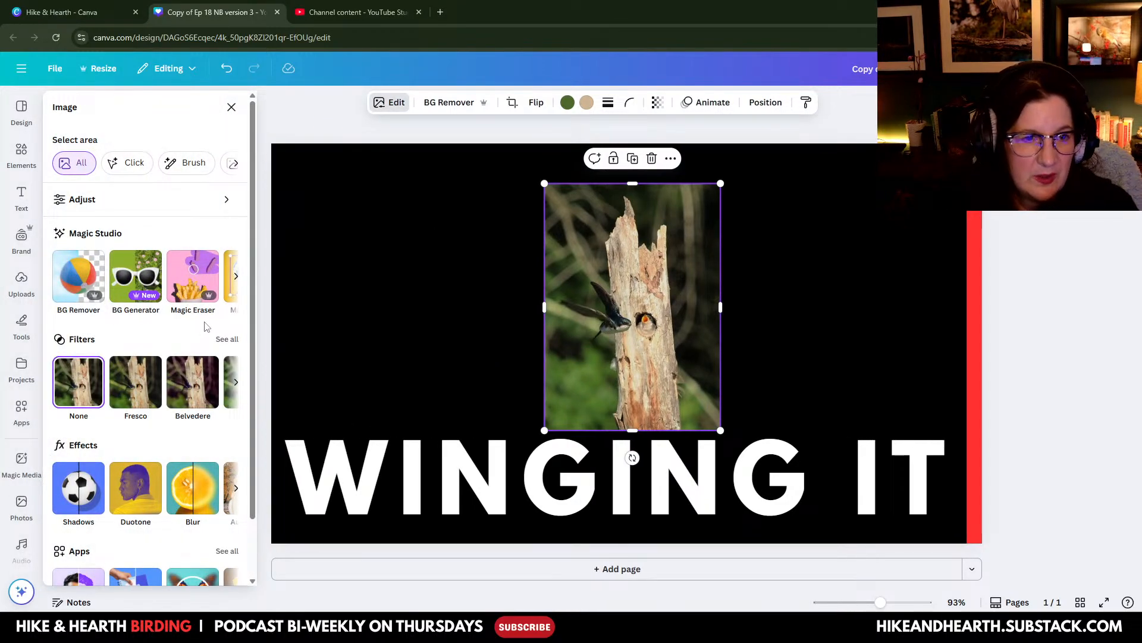
click(236, 276)
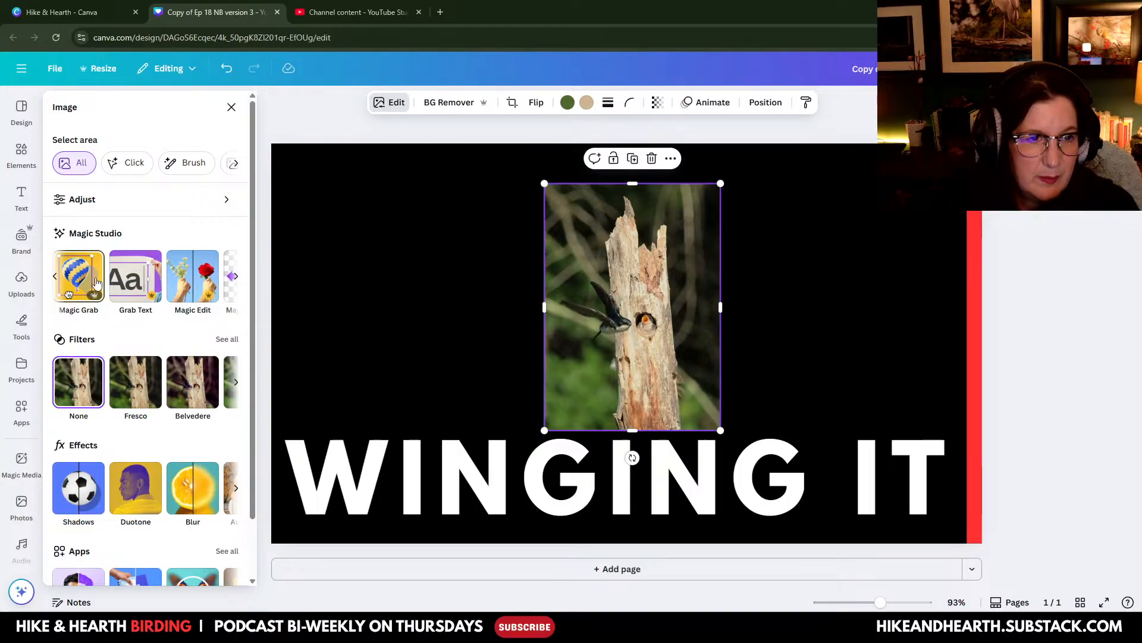
click(84, 277)
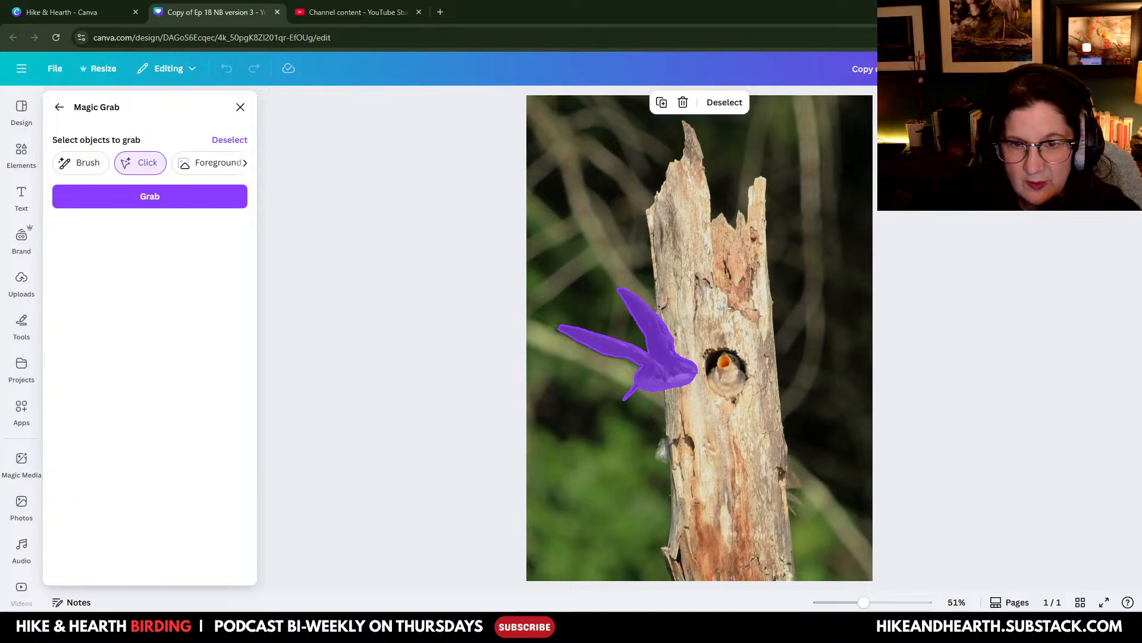
click(723, 309)
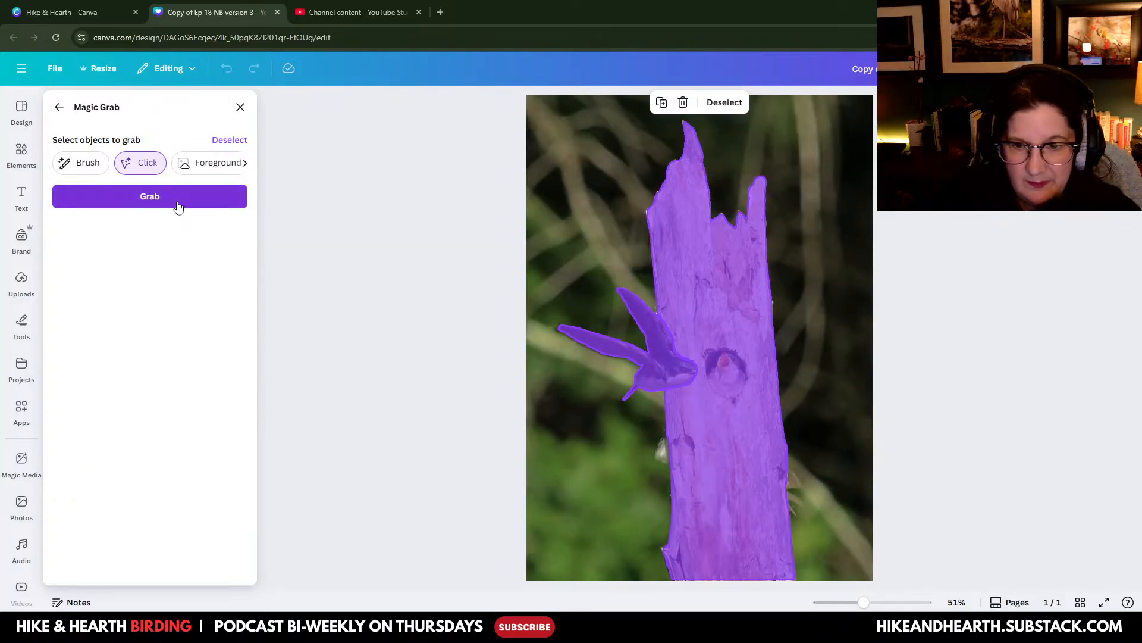
click(150, 197)
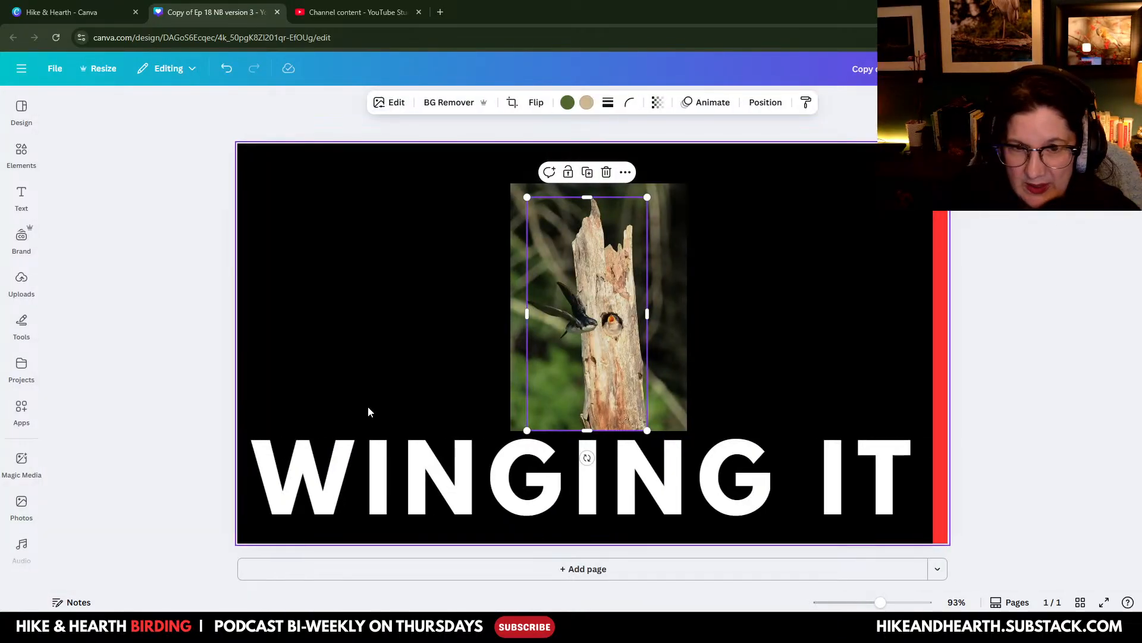
Step: Move the swallow and trunk cutout to the right part of the thumbnail and delete the leftover background photo
drag(602, 352, 821, 323)
click(619, 348)
key(Delete)
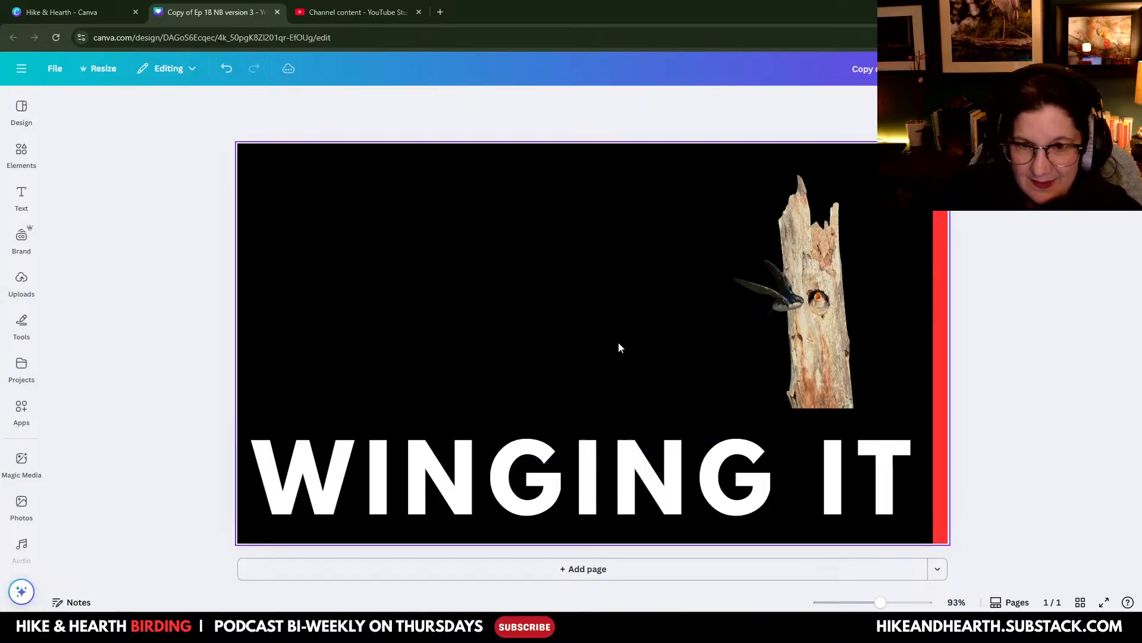
Step: Enlarge and reposition the cutout so the trunk spans the thumbnail's full height beside the red stripe, with the swallow and chick near mid-height
click(822, 347)
drag(822, 347, 818, 391)
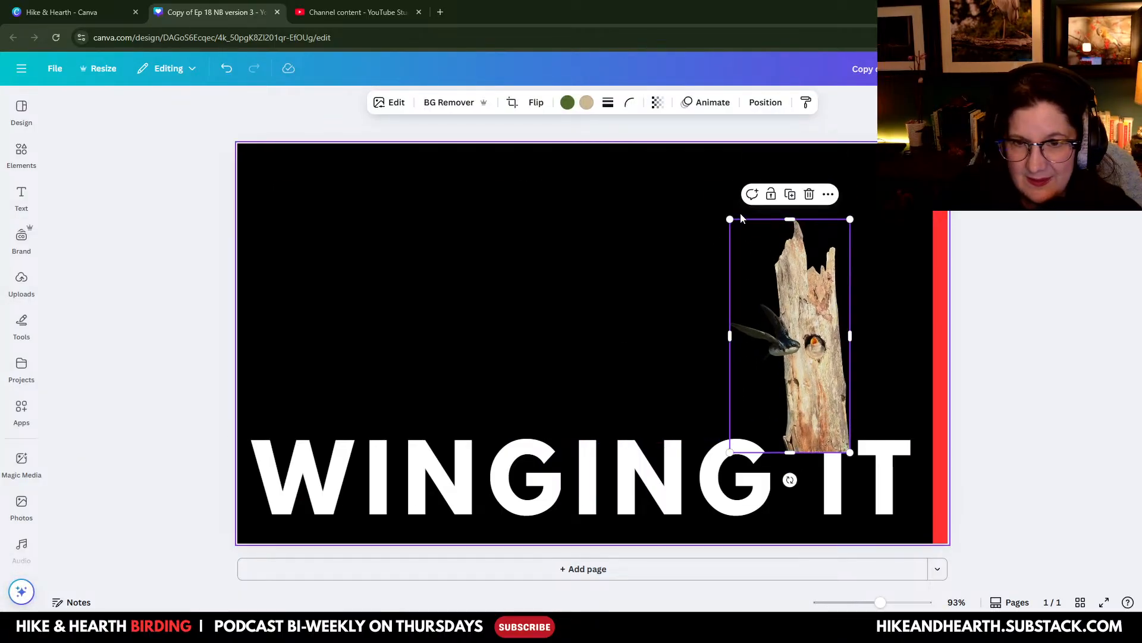
drag(730, 219, 622, 114)
drag(690, 241, 690, 365)
drag(622, 136, 565, 106)
drag(780, 463, 801, 537)
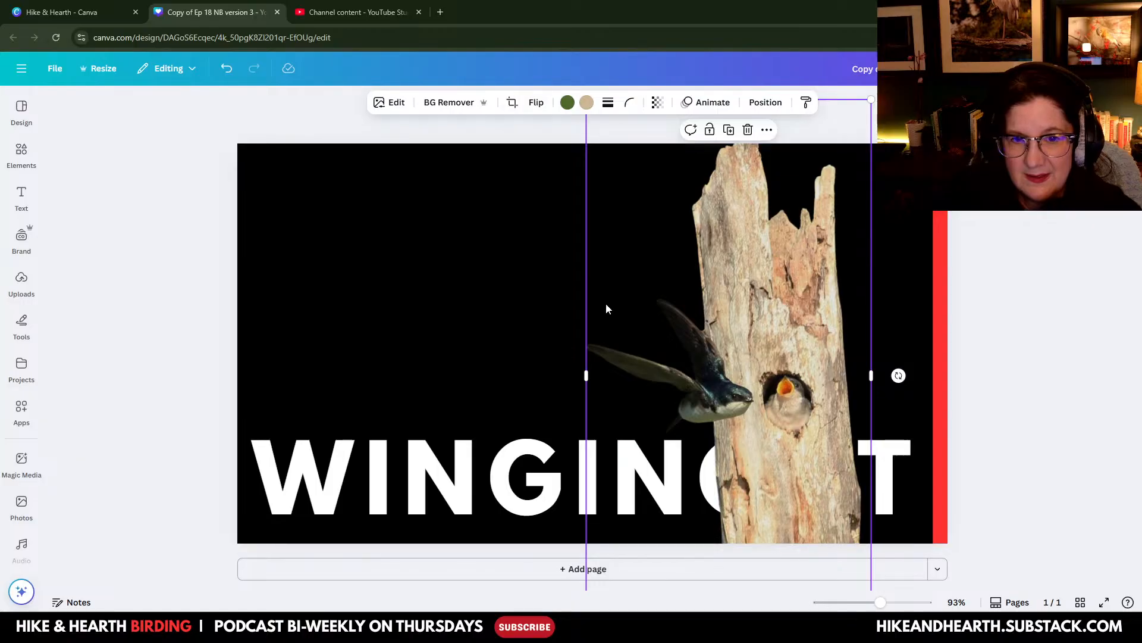
drag(791, 322, 793, 366)
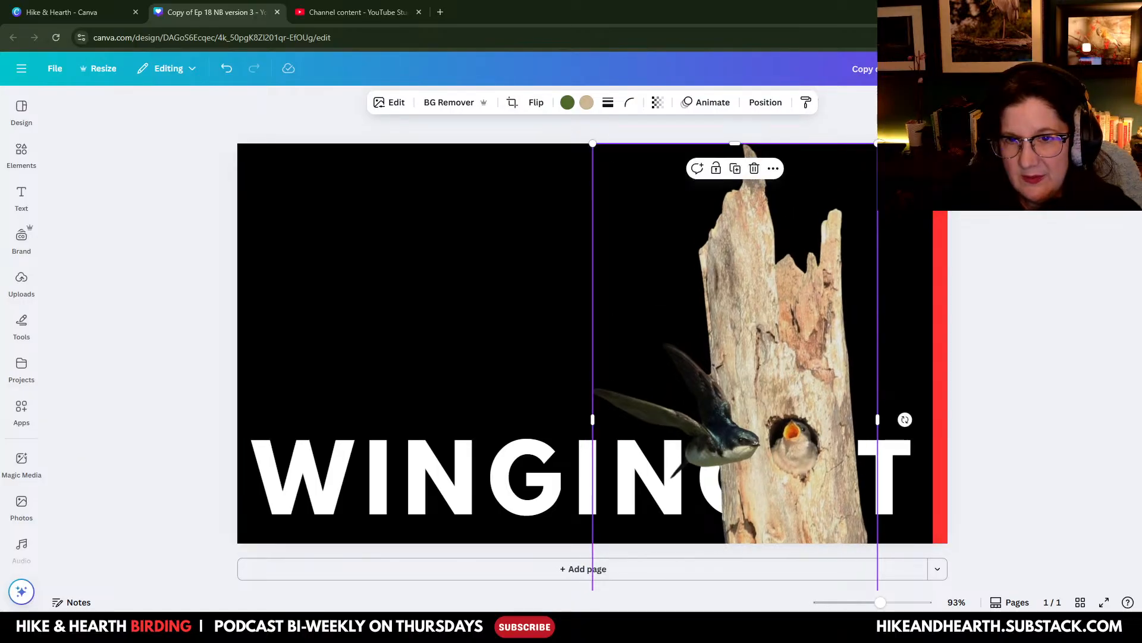
drag(879, 143, 923, 90)
drag(813, 330, 751, 301)
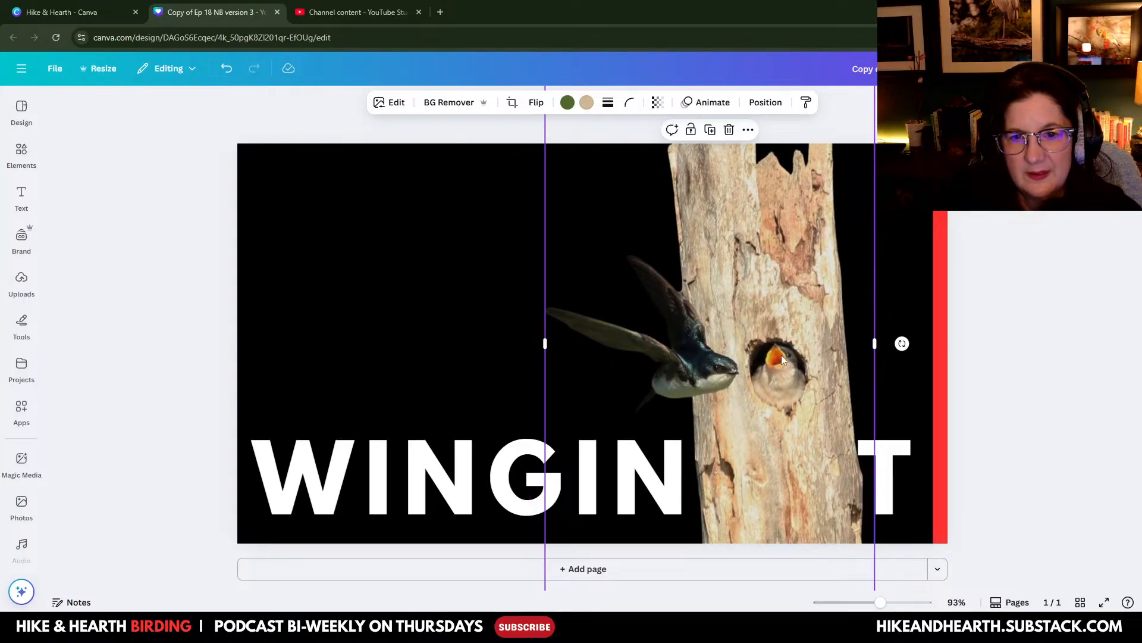
click(908, 260)
Step: Give the swallow and trunk cutout an Outline shadow in off-white #F4F2F2 with size 2
click(673, 354)
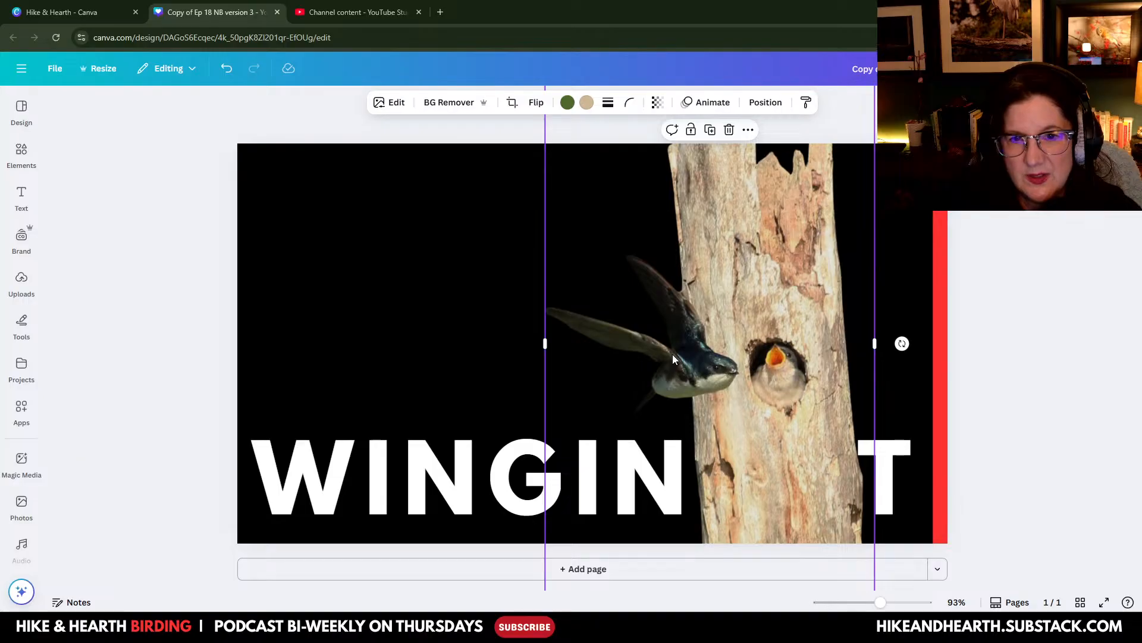
click(393, 104)
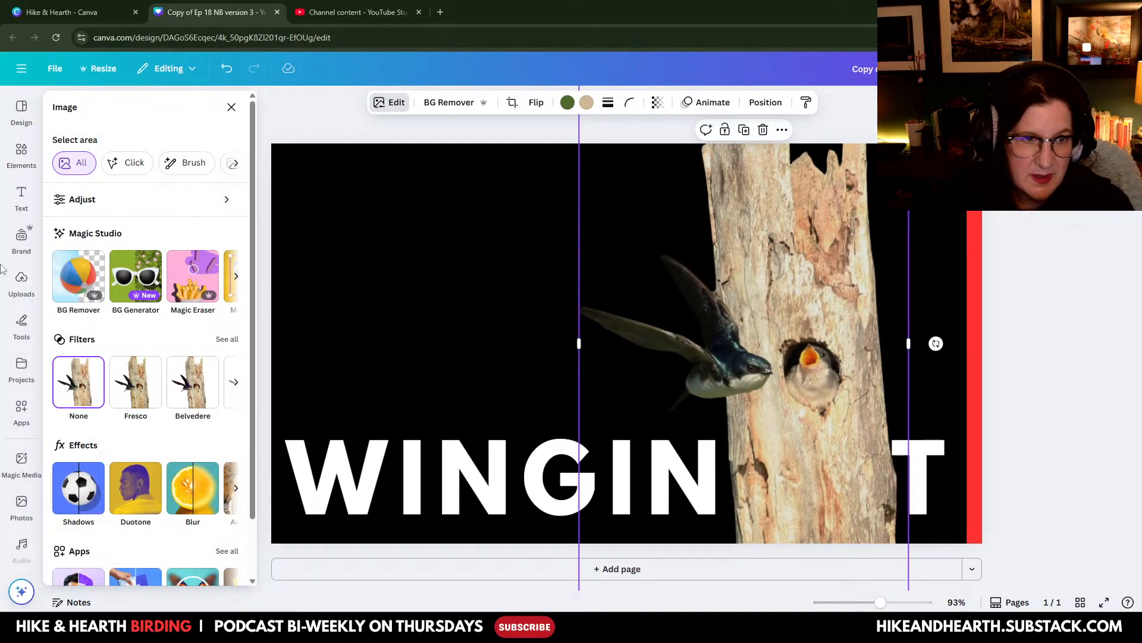
click(78, 202)
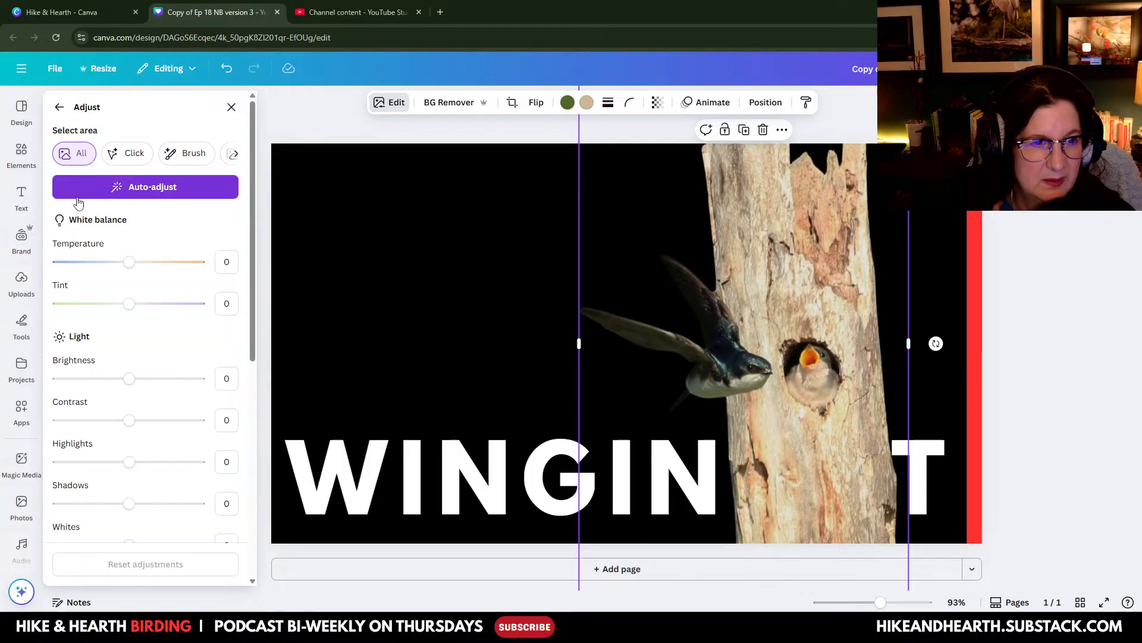
click(59, 107)
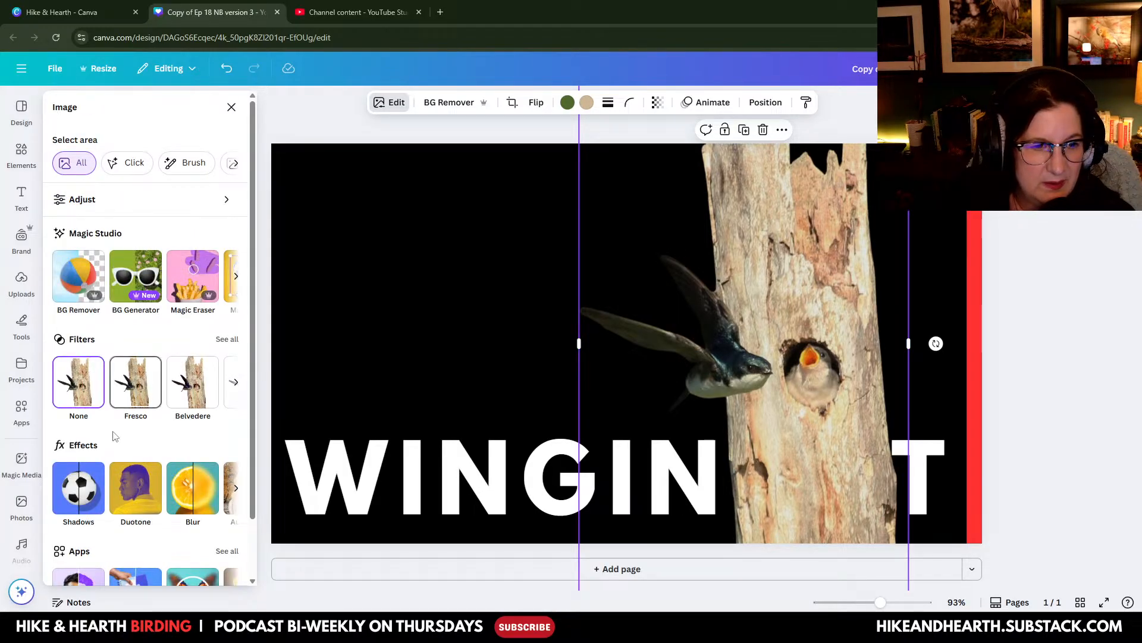
click(94, 496)
click(208, 257)
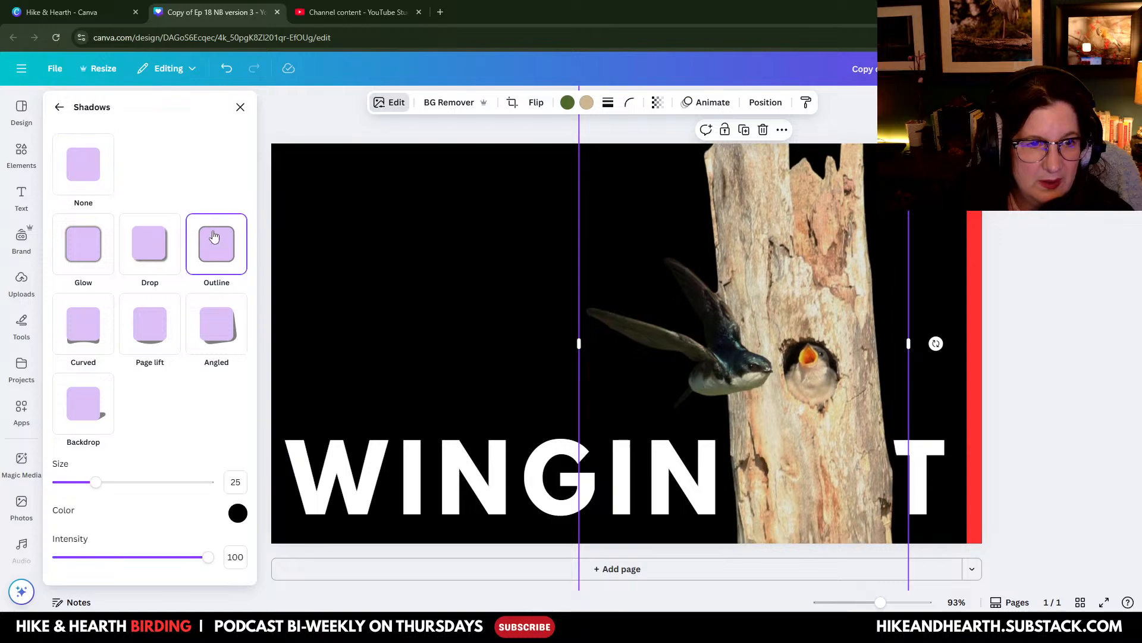
click(237, 514)
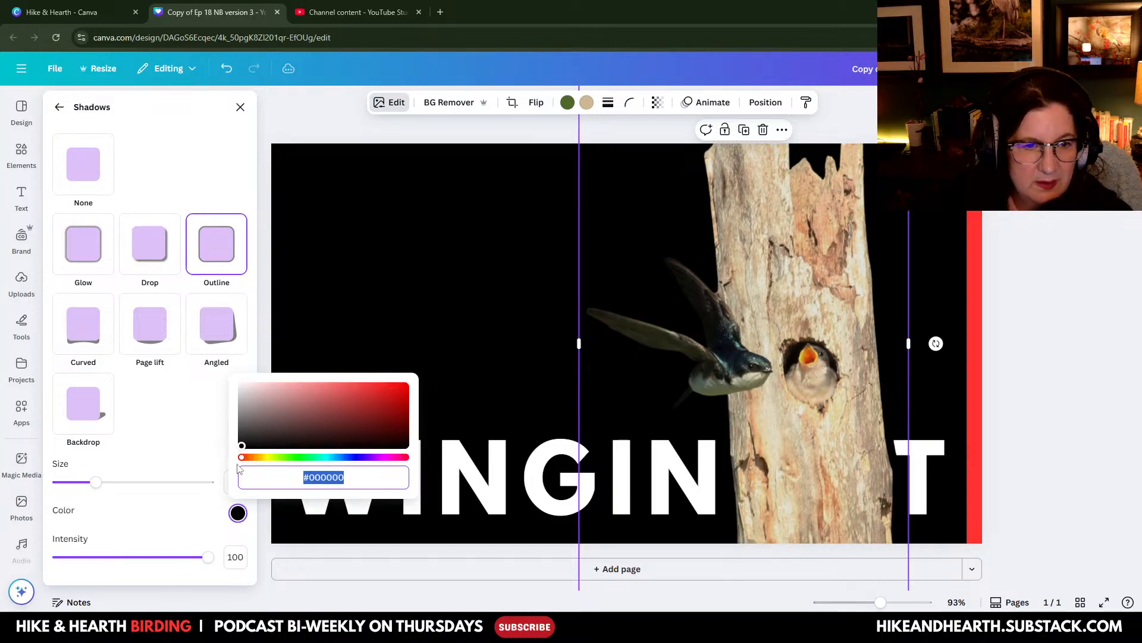
click(241, 390)
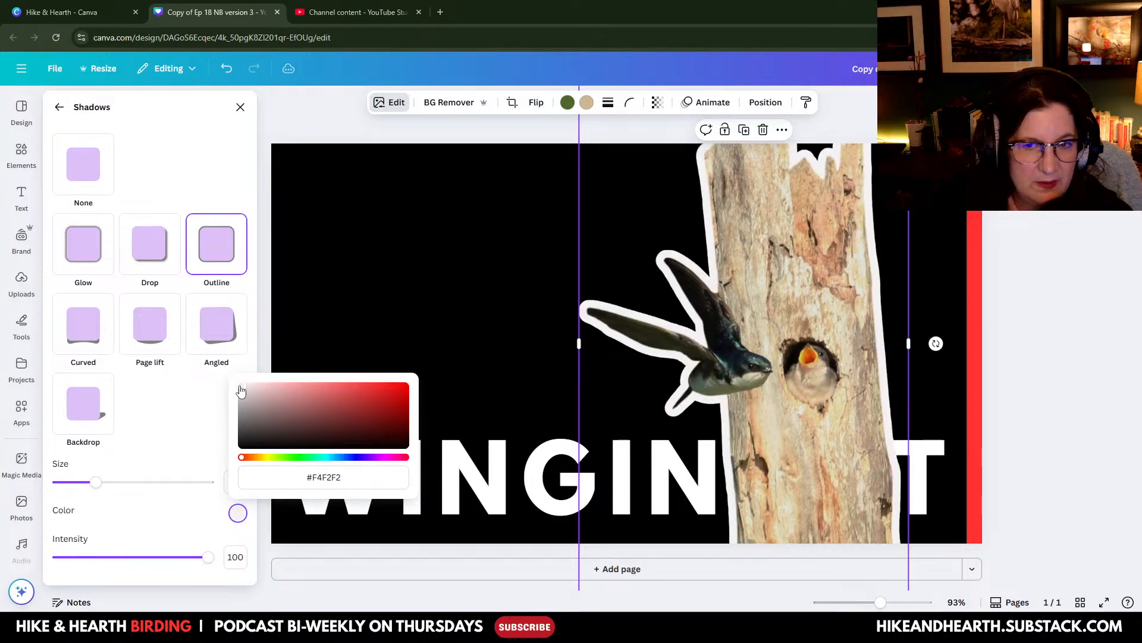
drag(95, 482, 61, 489)
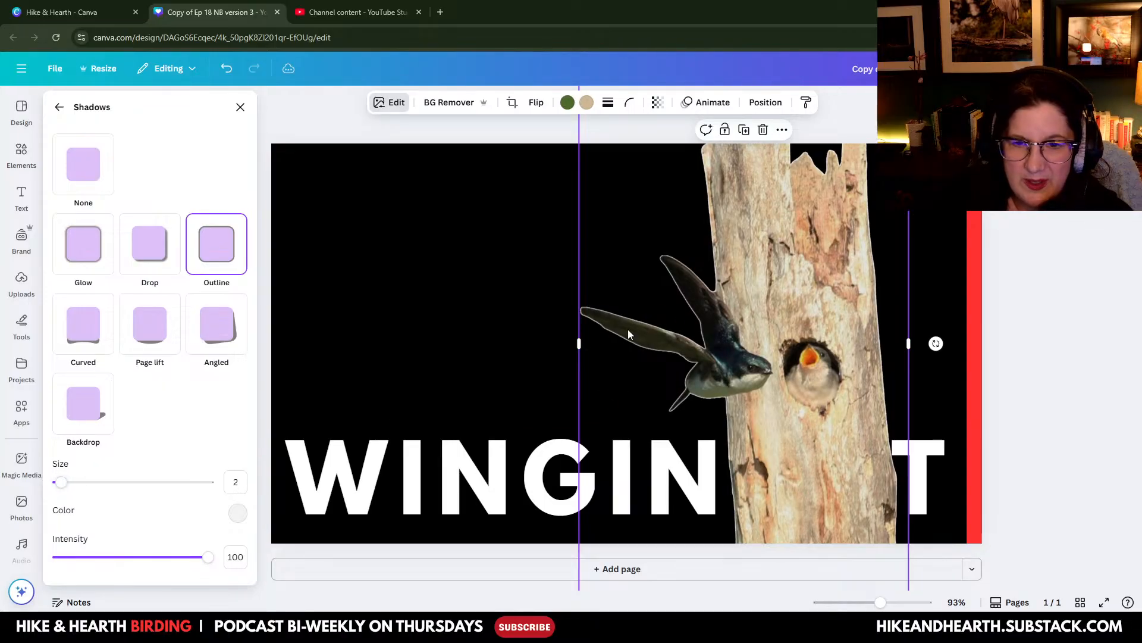
click(465, 351)
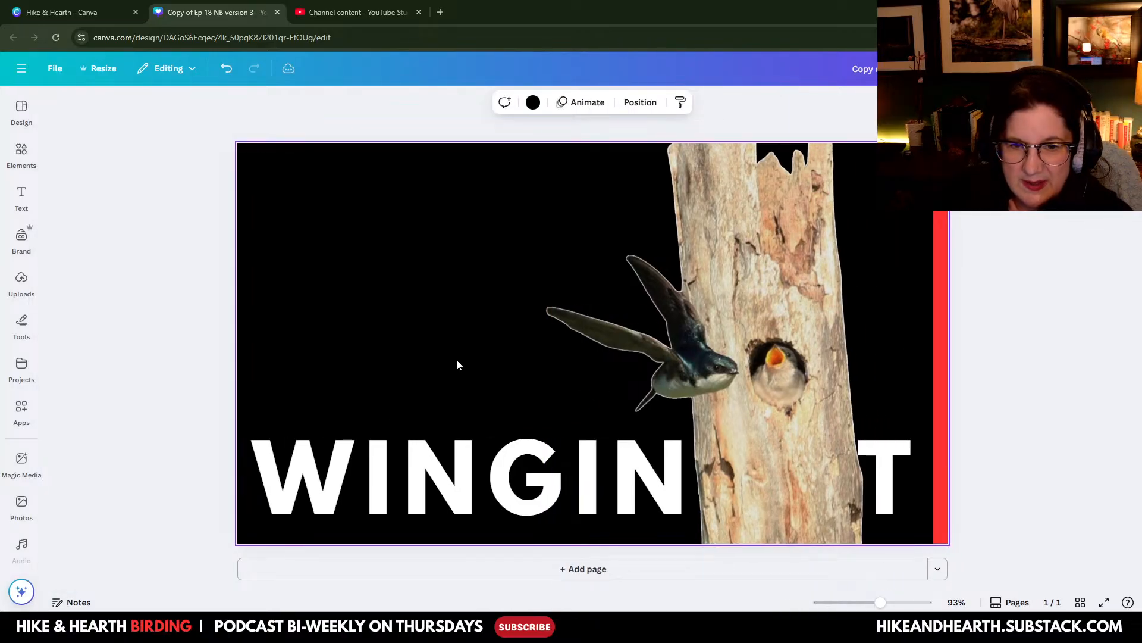
Step: Move the WINGING IT title to the upper part of the thumbnail and bring it in front of the trunk cutout
click(557, 455)
click(553, 477)
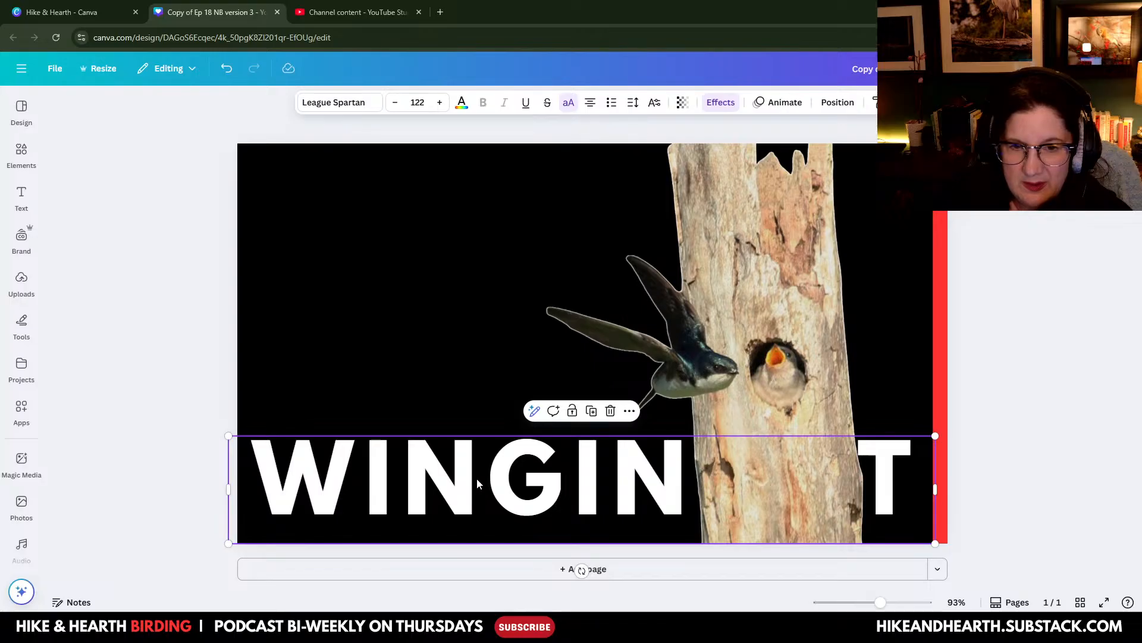
drag(476, 479, 469, 269)
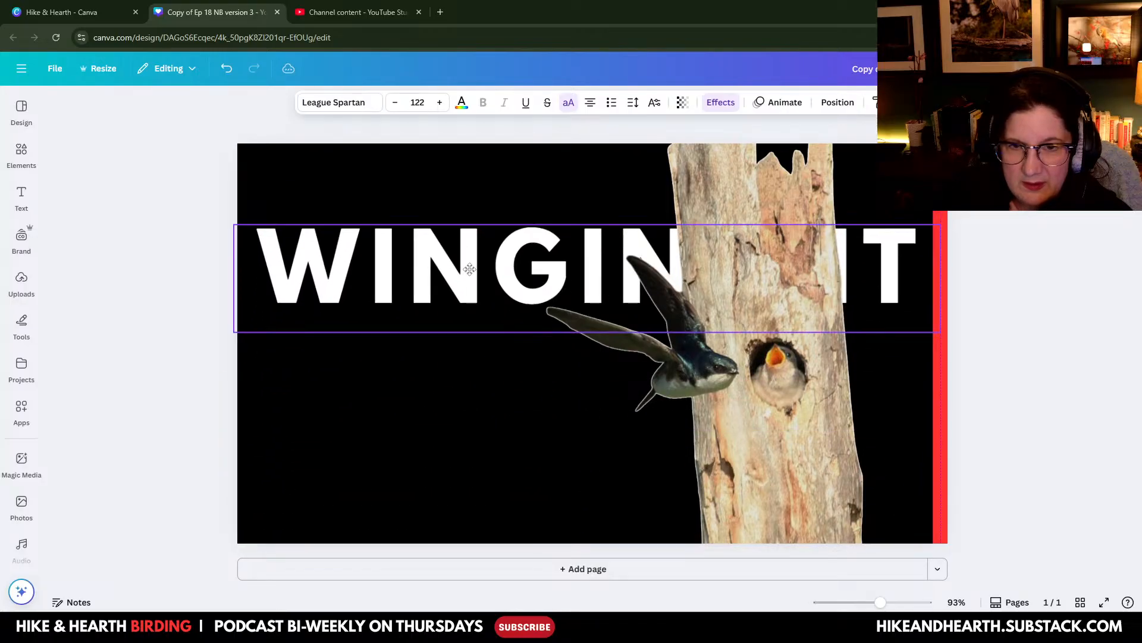
right_click(469, 270)
mouse_move(553, 413)
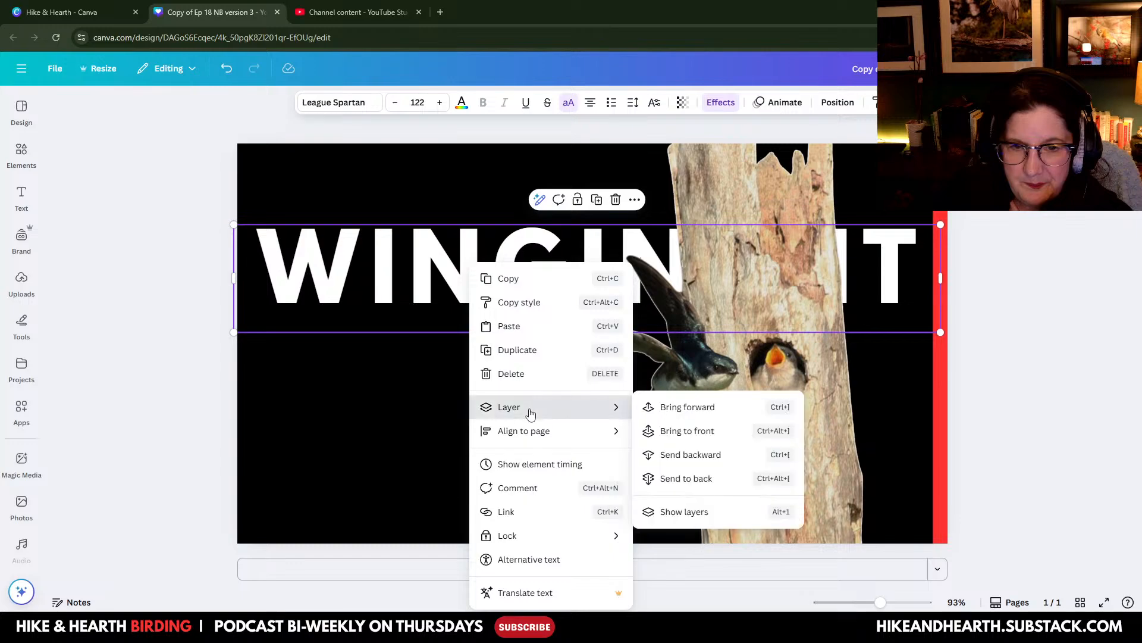
click(687, 431)
drag(522, 280, 518, 224)
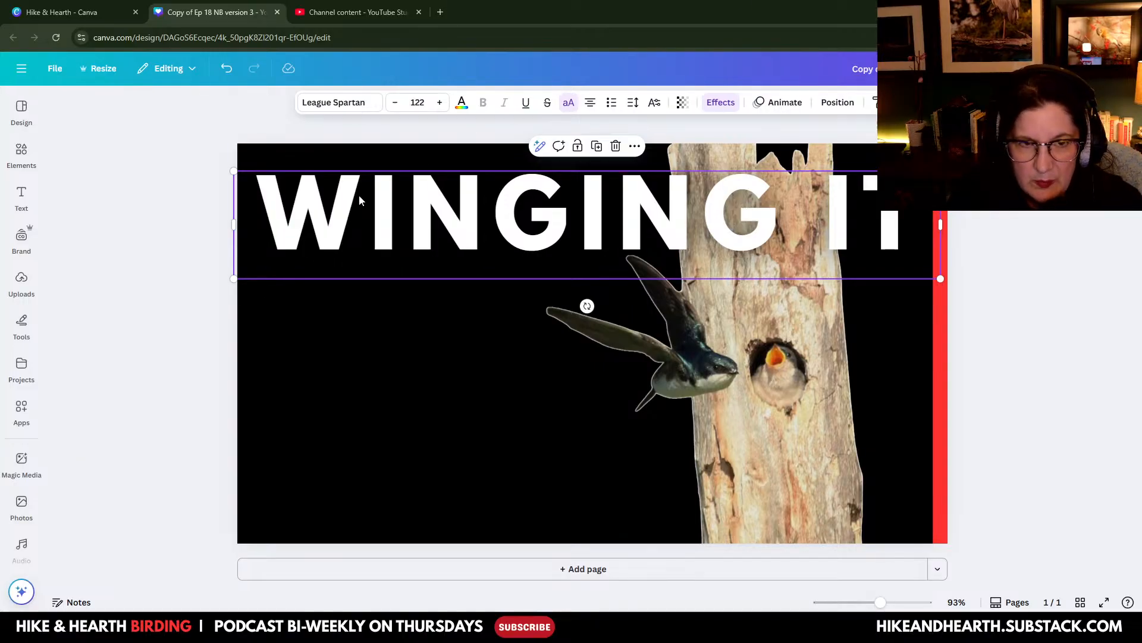
click(319, 209)
drag(260, 214, 911, 235)
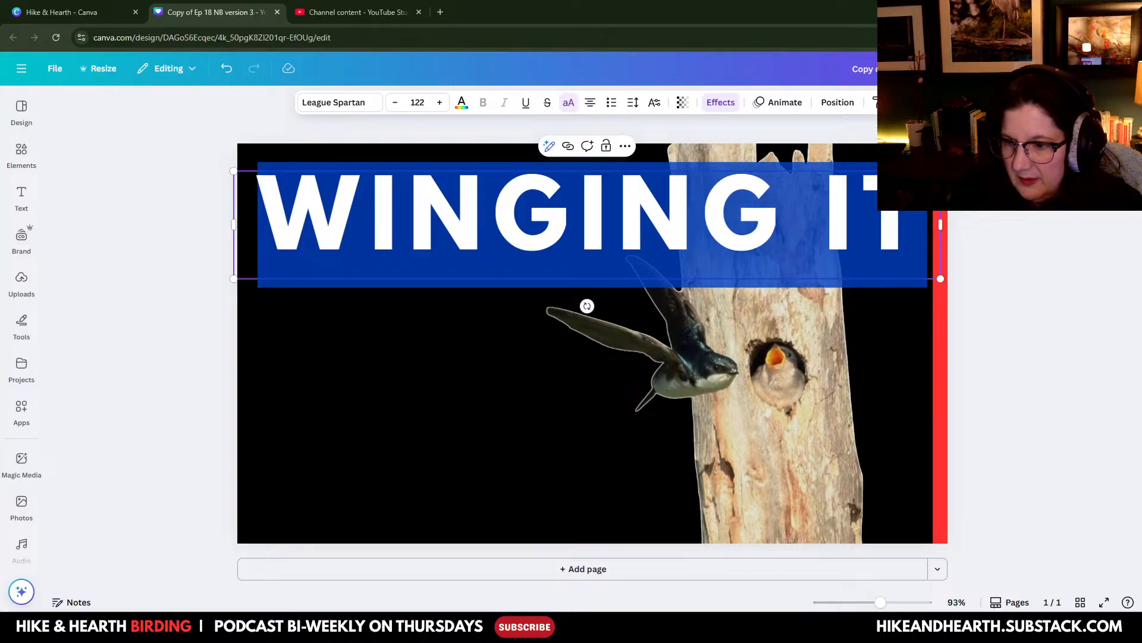
key(Escape)
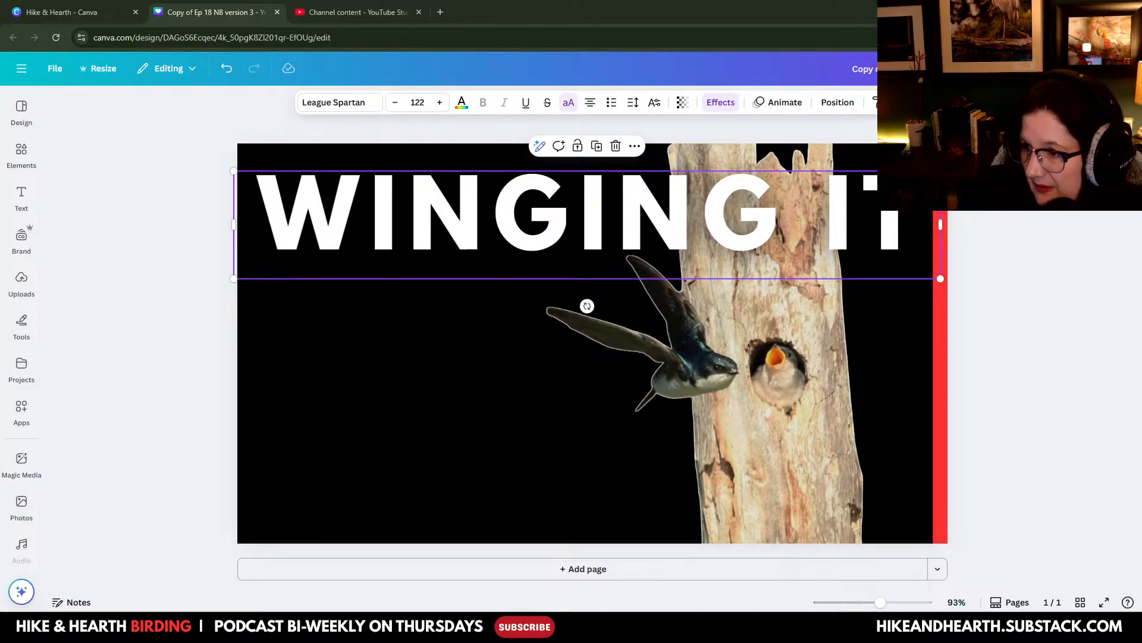
key(super+d)
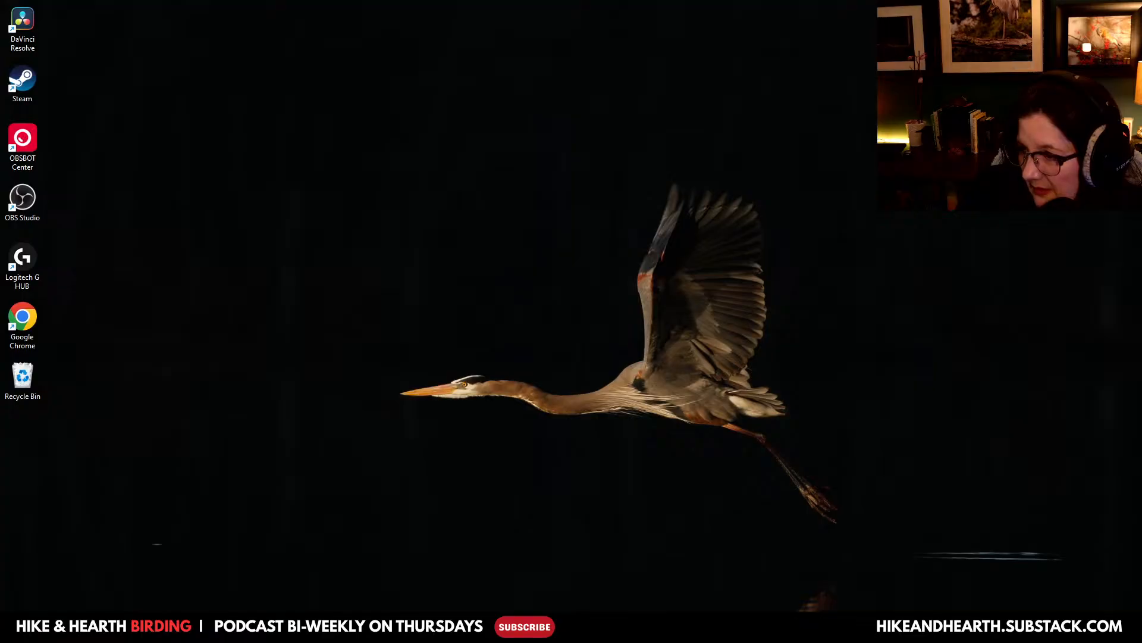
key(super+d)
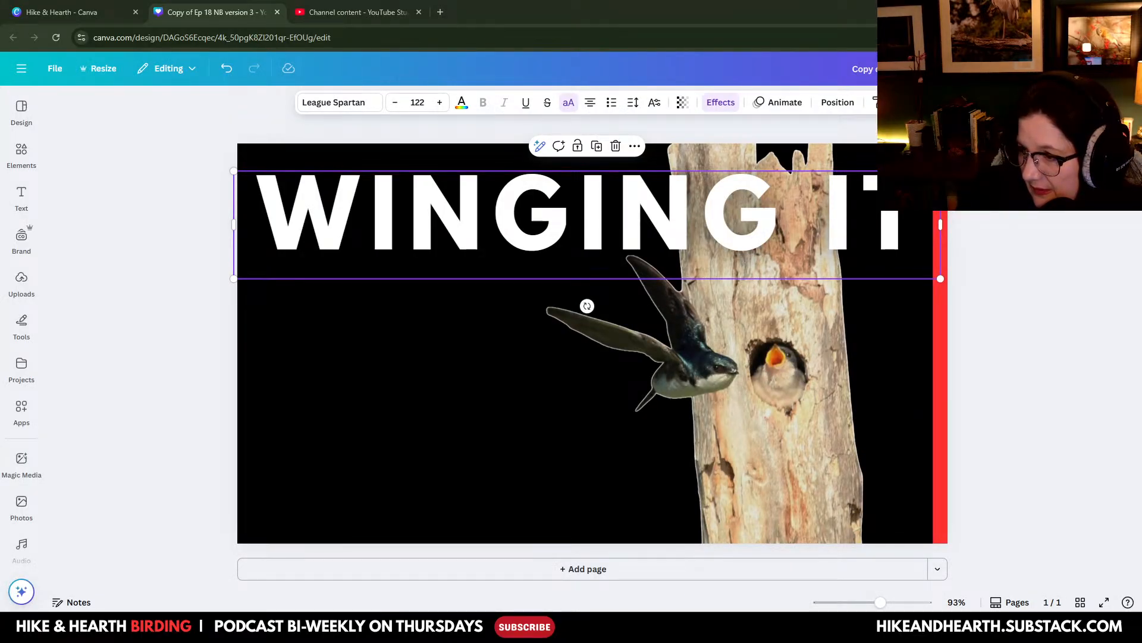
key(super+d)
key(super+d)
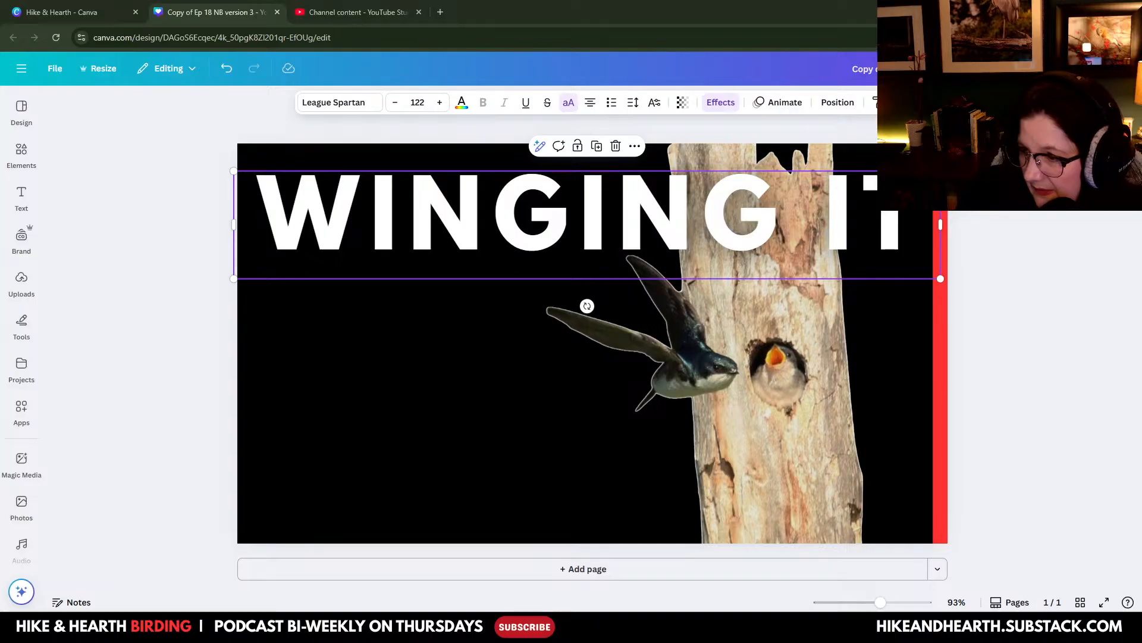
key(super+d)
key(super+d)
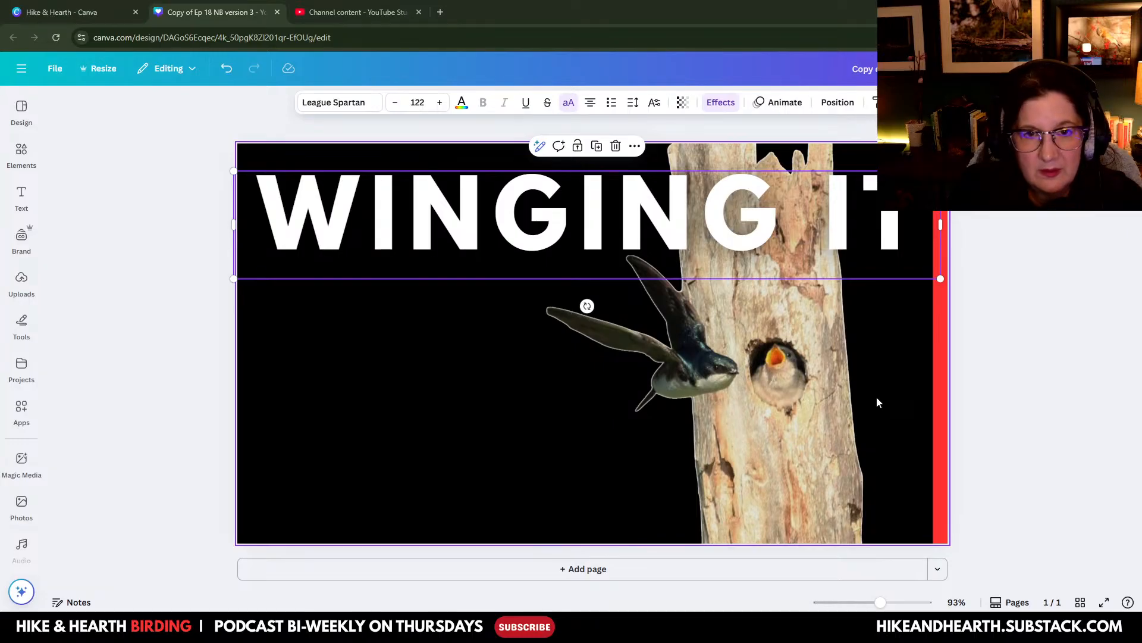
Step: Replace the upper title text with "THE ART OF"
click(311, 205)
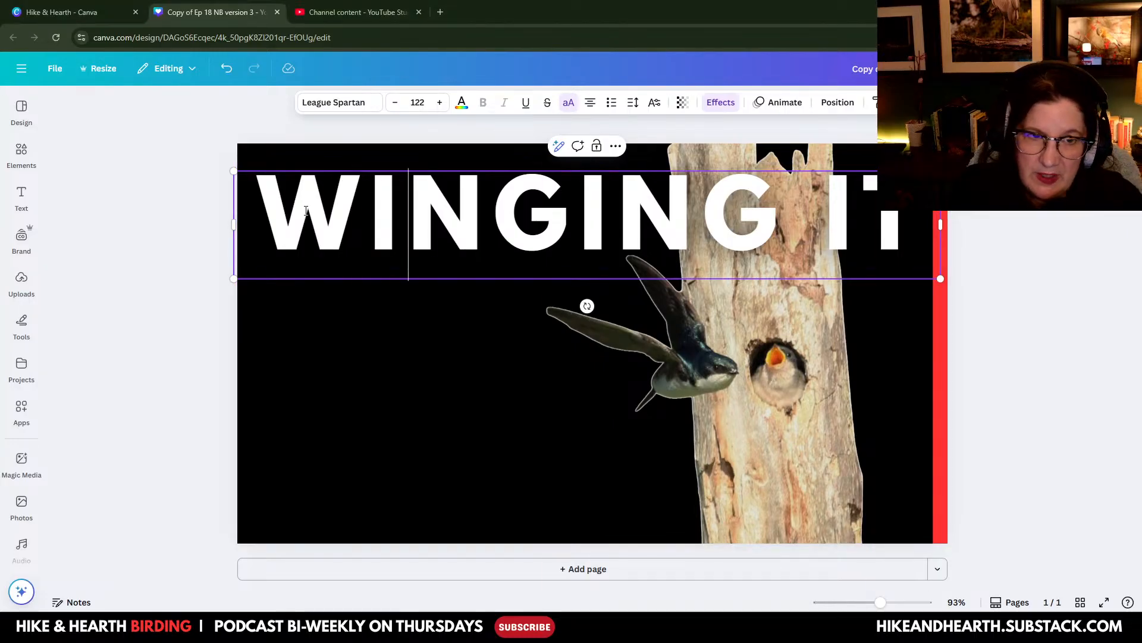
drag(311, 205, 935, 226)
text(THE)
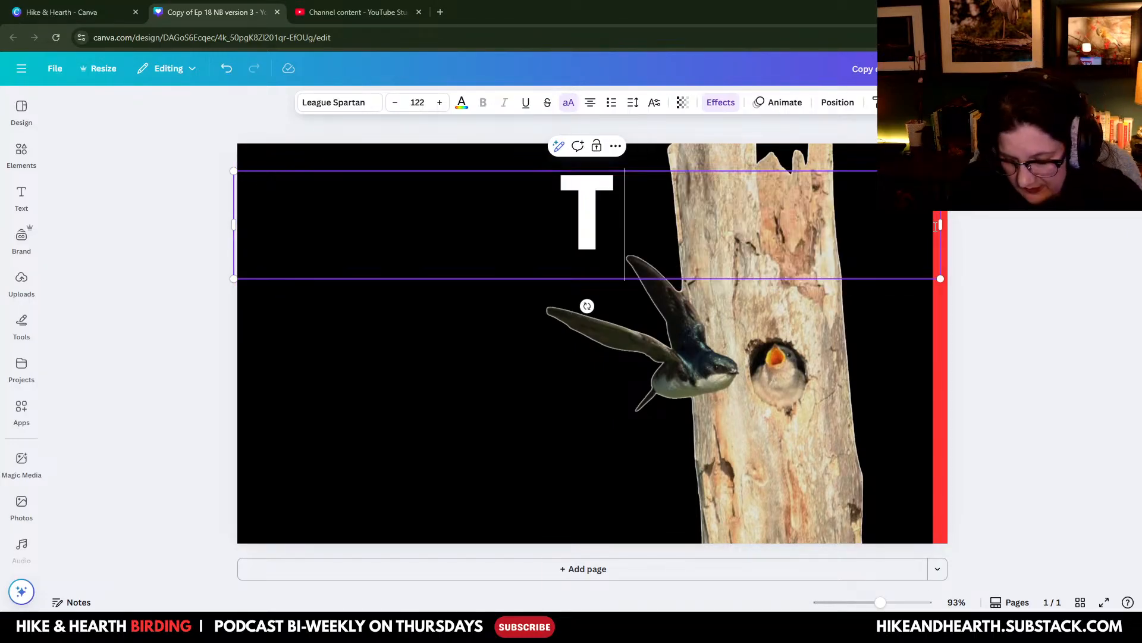
text( ART OF)
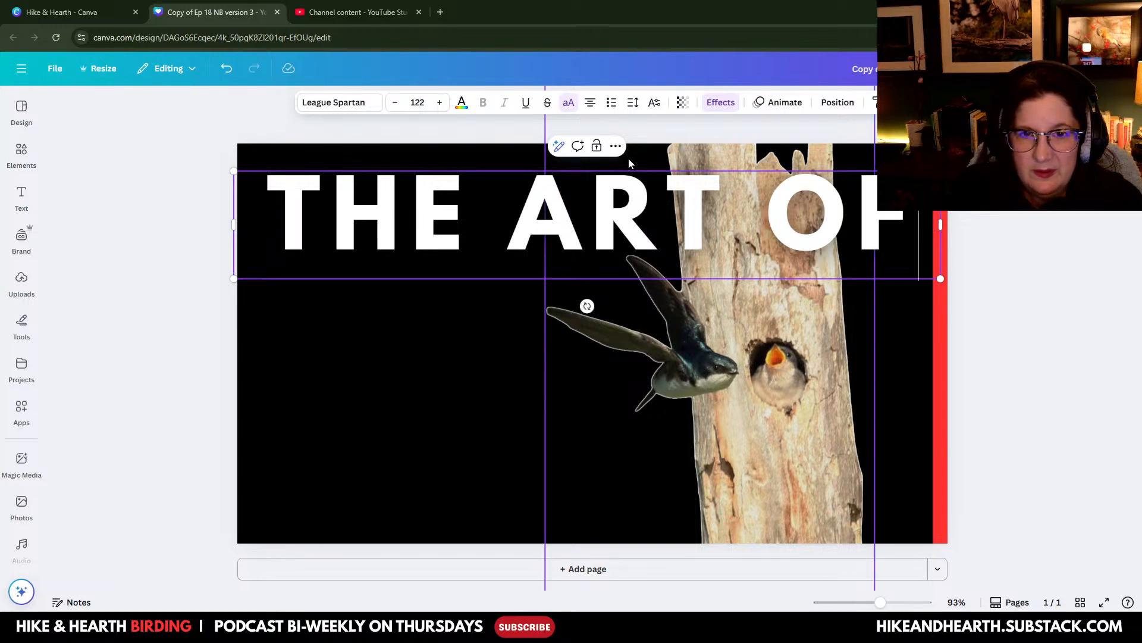
click(532, 370)
Step: Duplicate the THE ART OF title, place the copy near the thumbnail's lower edge and change its text to "FLIGHT SHOTS"
click(547, 244)
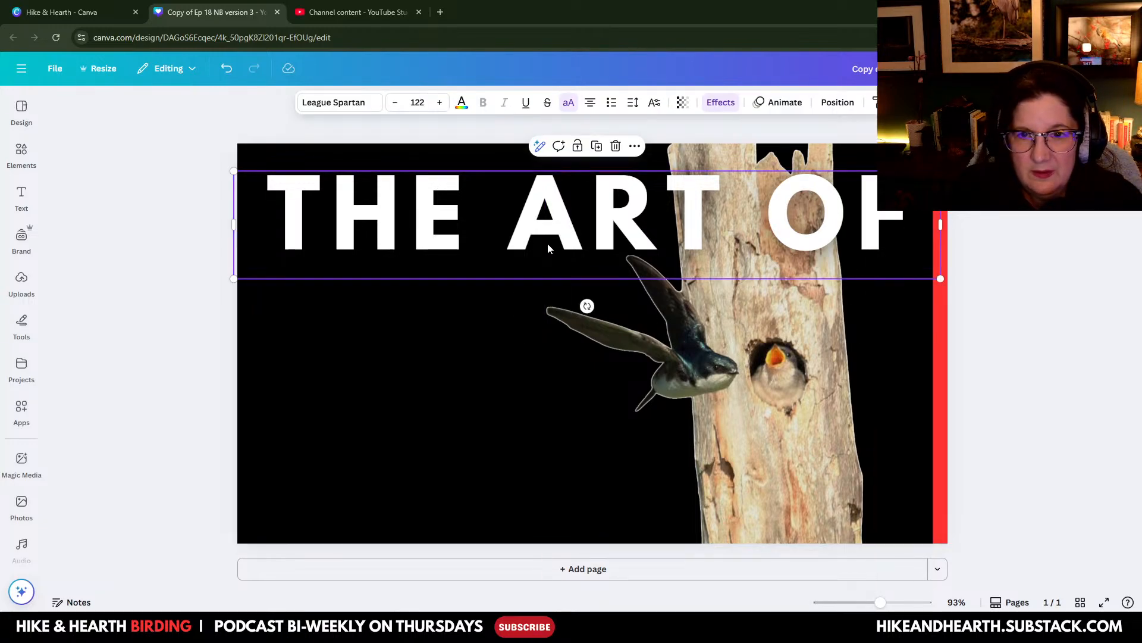
click(635, 146)
click(685, 247)
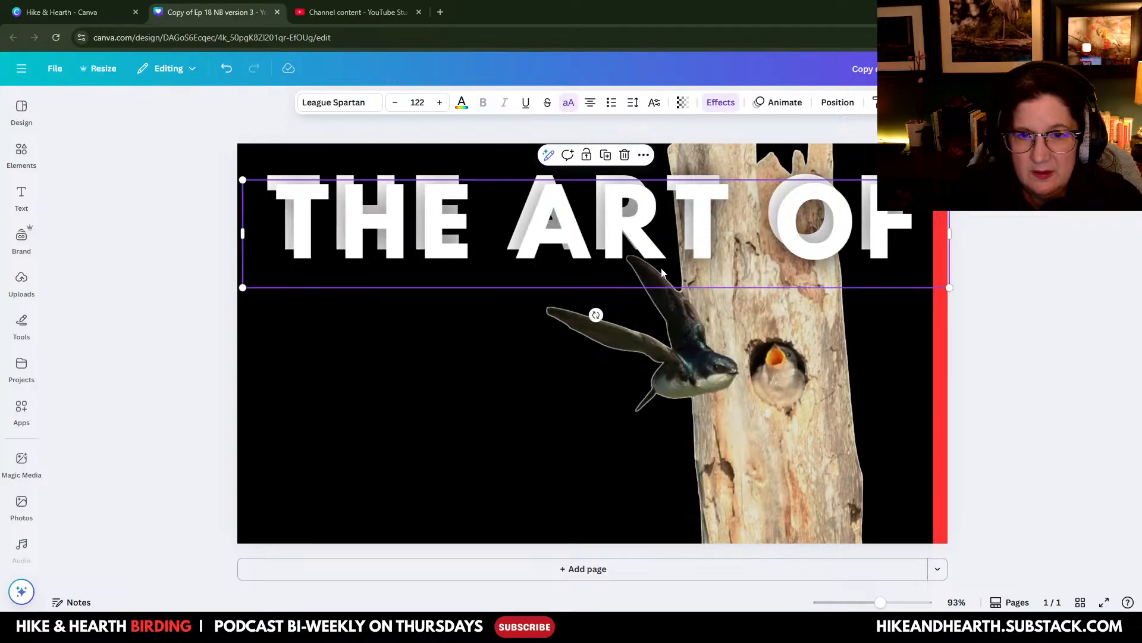
drag(699, 236, 695, 481)
double_click(290, 469)
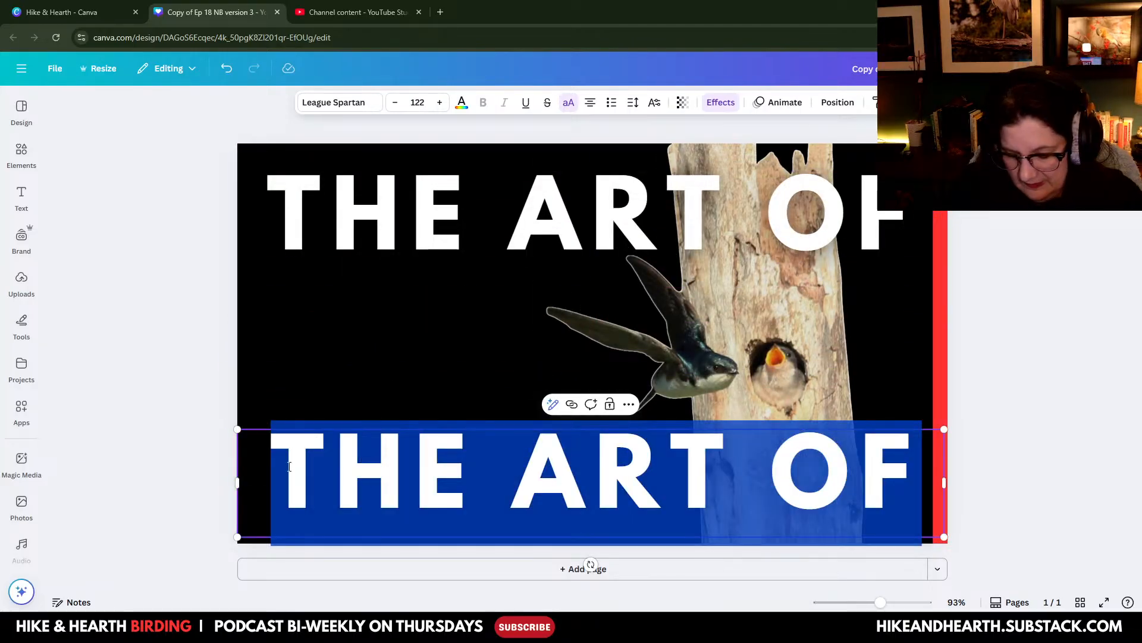
text(FLIGHT SHOTS)
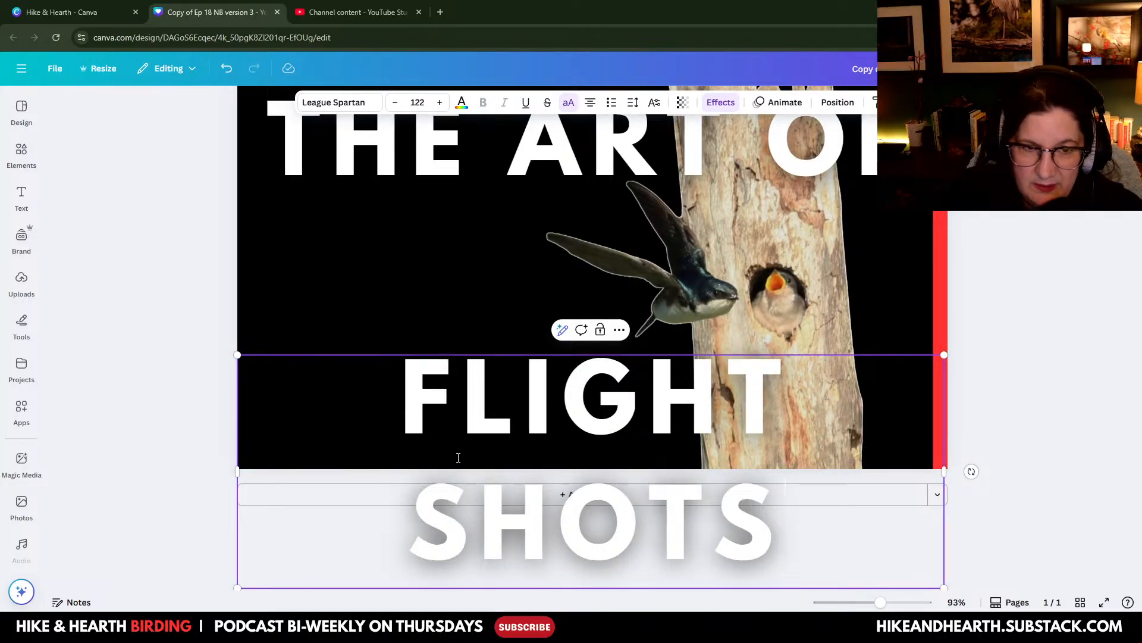
Step: Reduce the FLIGHT SHOTS font size to 106 so the text fits on one line
click(396, 104)
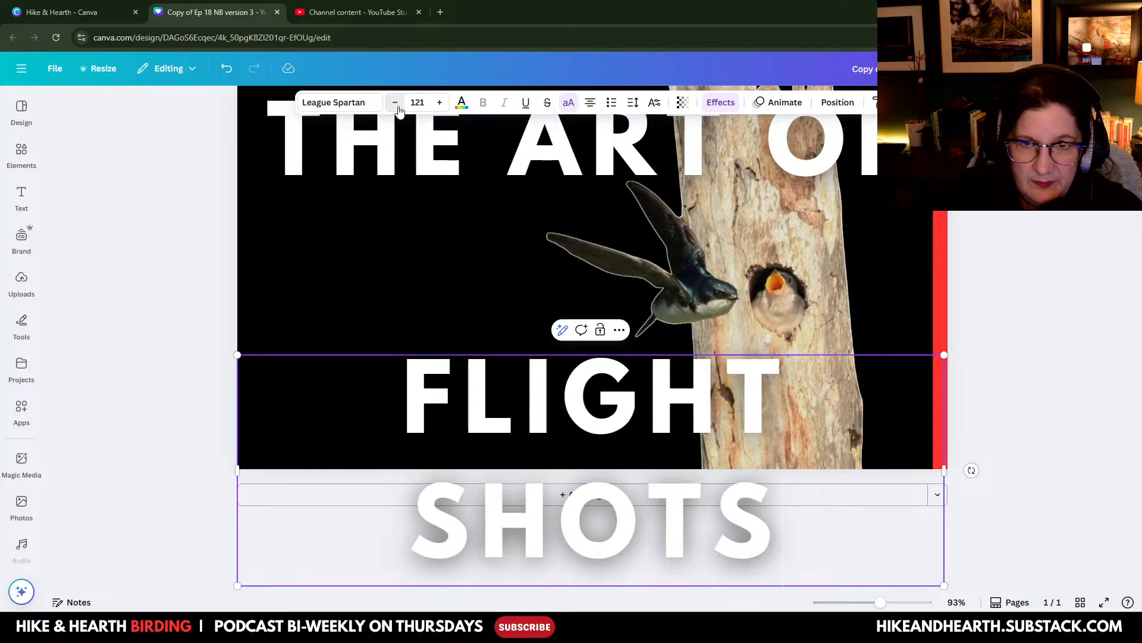
click(396, 105)
click(396, 105)
click(396, 105)
click(398, 107)
click(398, 108)
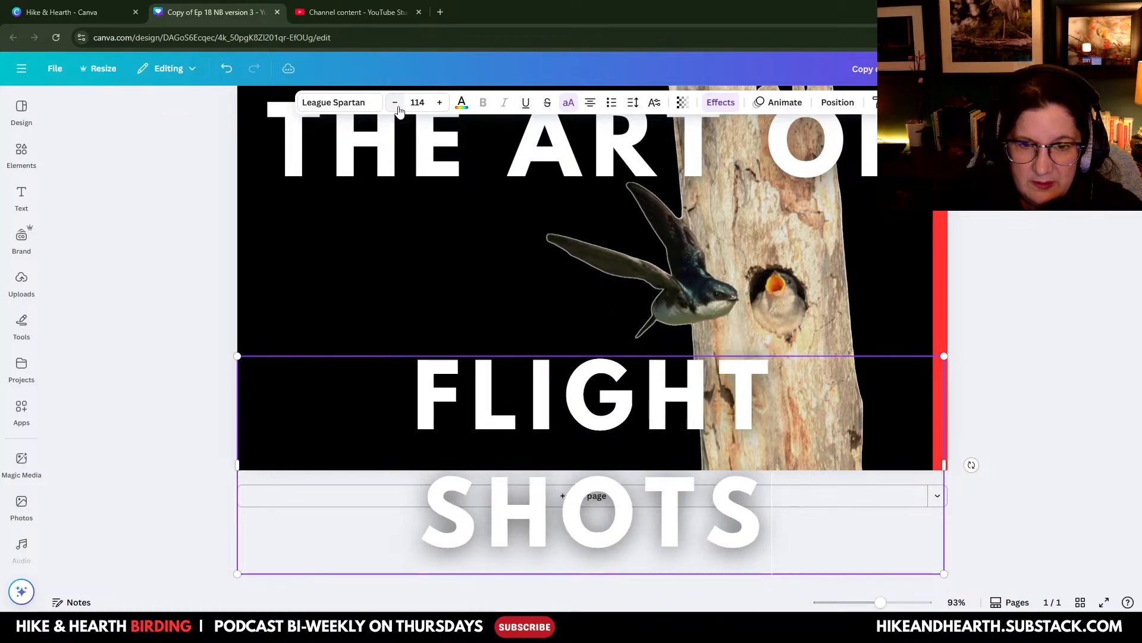
click(398, 108)
click(398, 107)
click(398, 108)
click(398, 108)
click(399, 108)
click(398, 108)
click(398, 108)
click(398, 108)
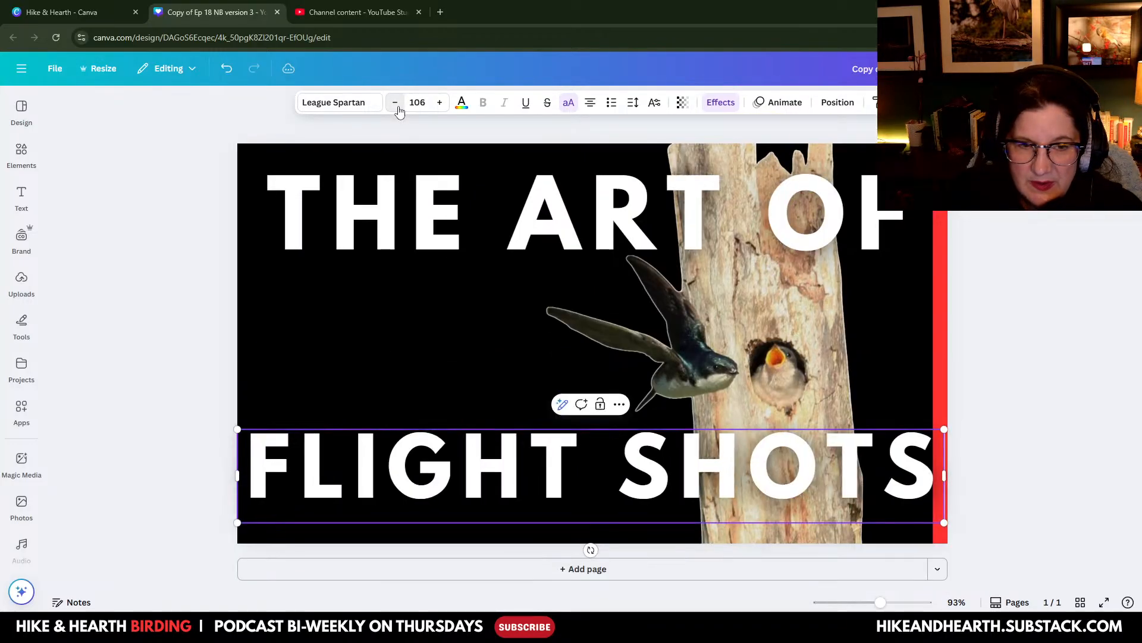
Step: Set the transparency of the swallow and trunk cutout to 70
click(767, 306)
click(657, 103)
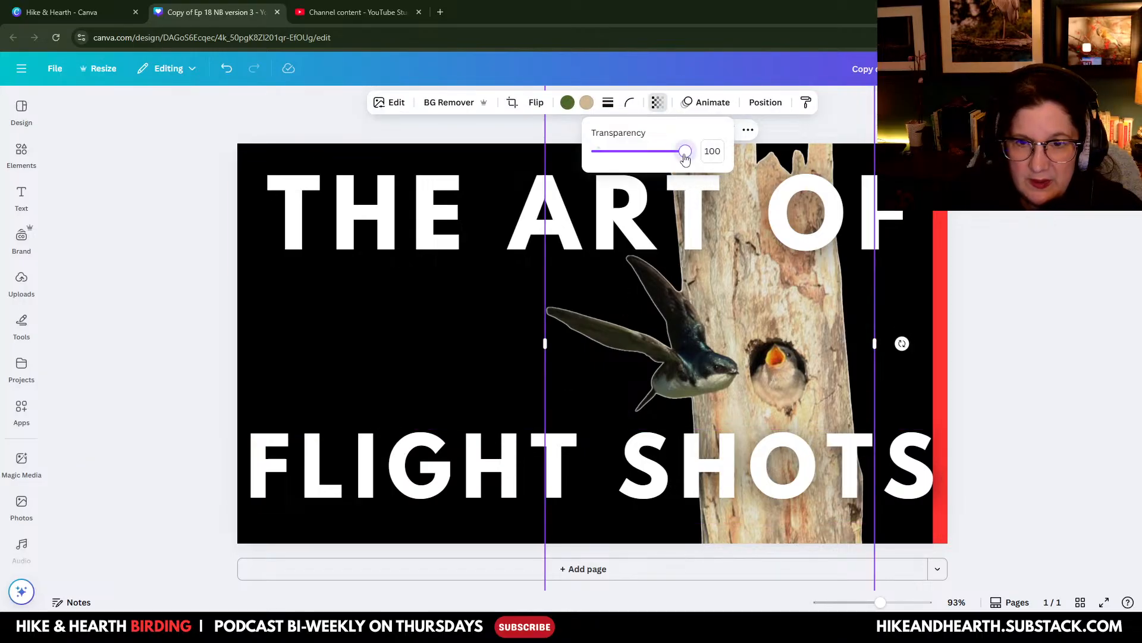
drag(674, 153, 661, 163)
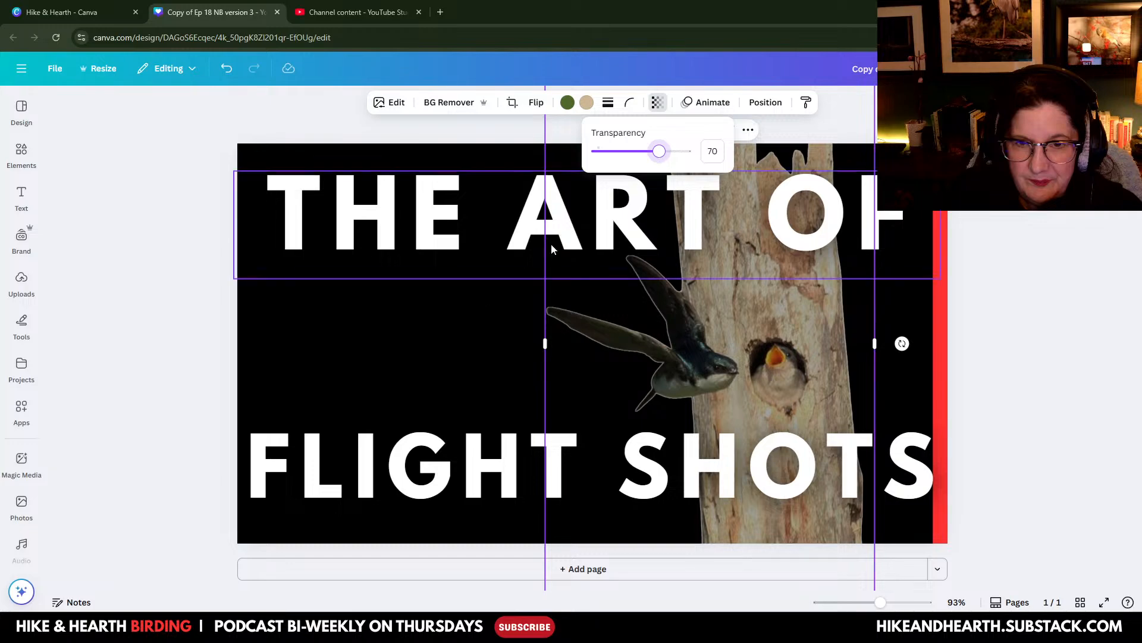
click(412, 339)
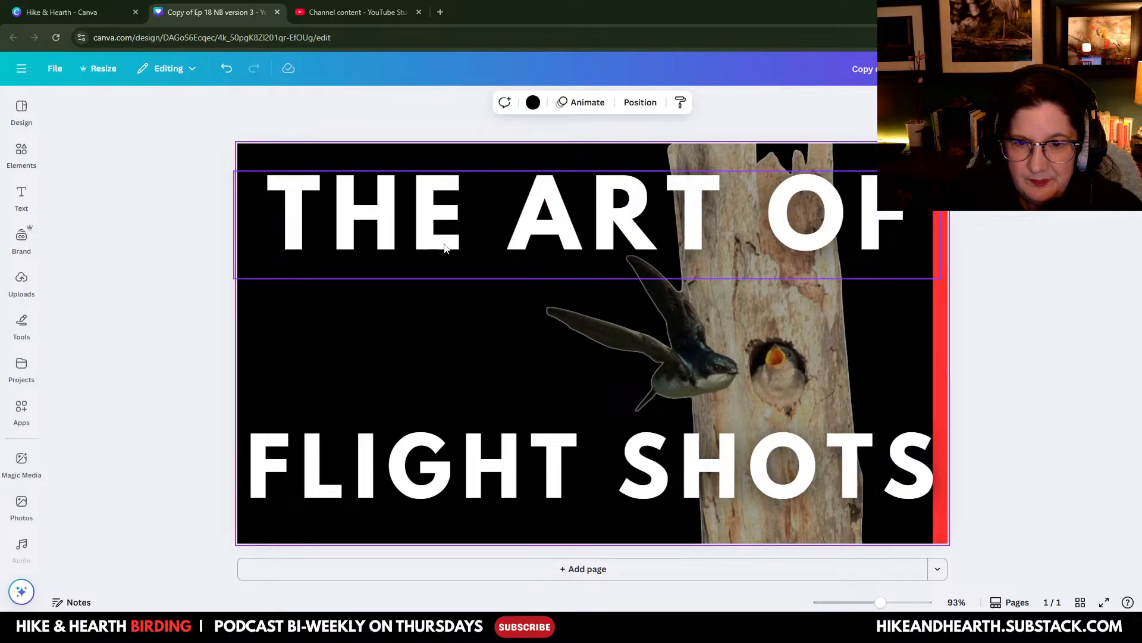
click(902, 473)
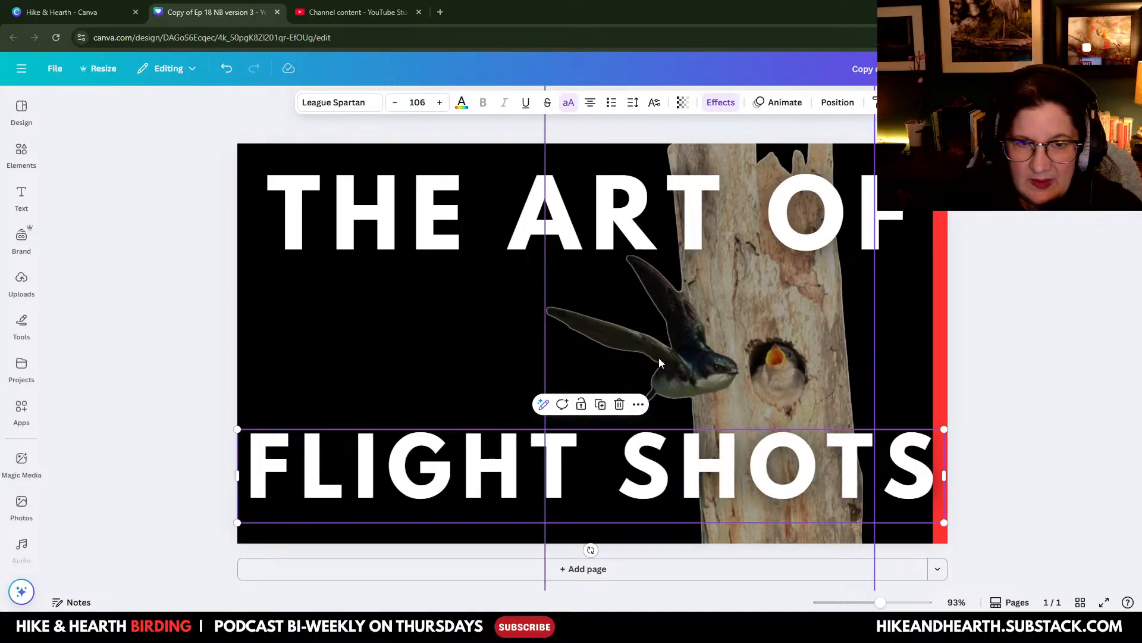
click(498, 234)
click(403, 329)
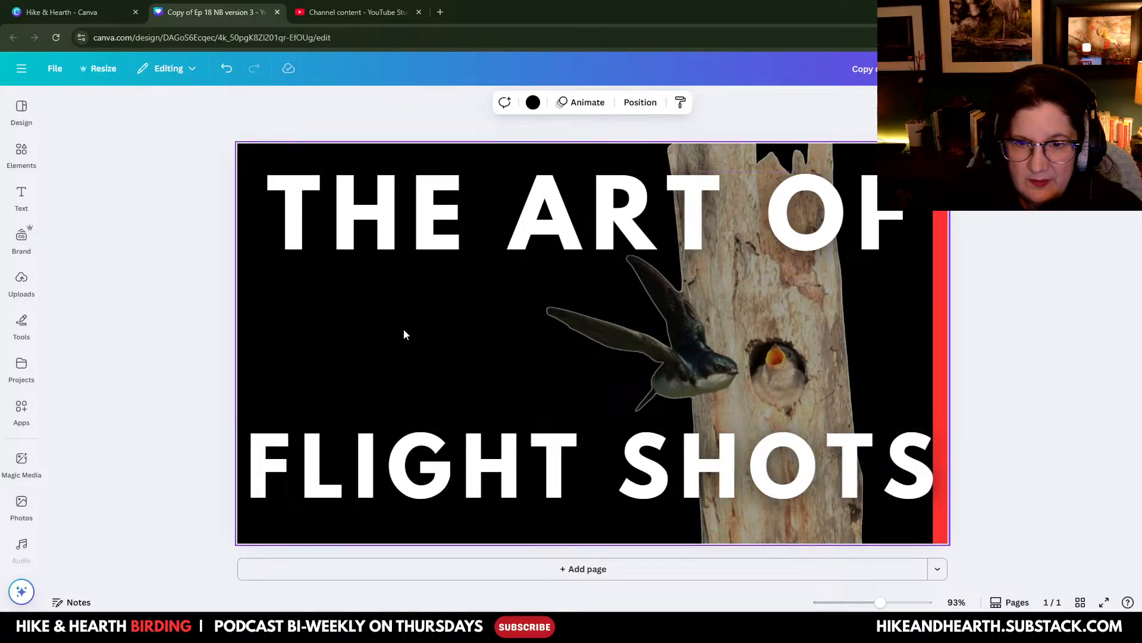
Step: Rename the design as "Ep 18 FT version 1" and save it
click(55, 68)
click(82, 104)
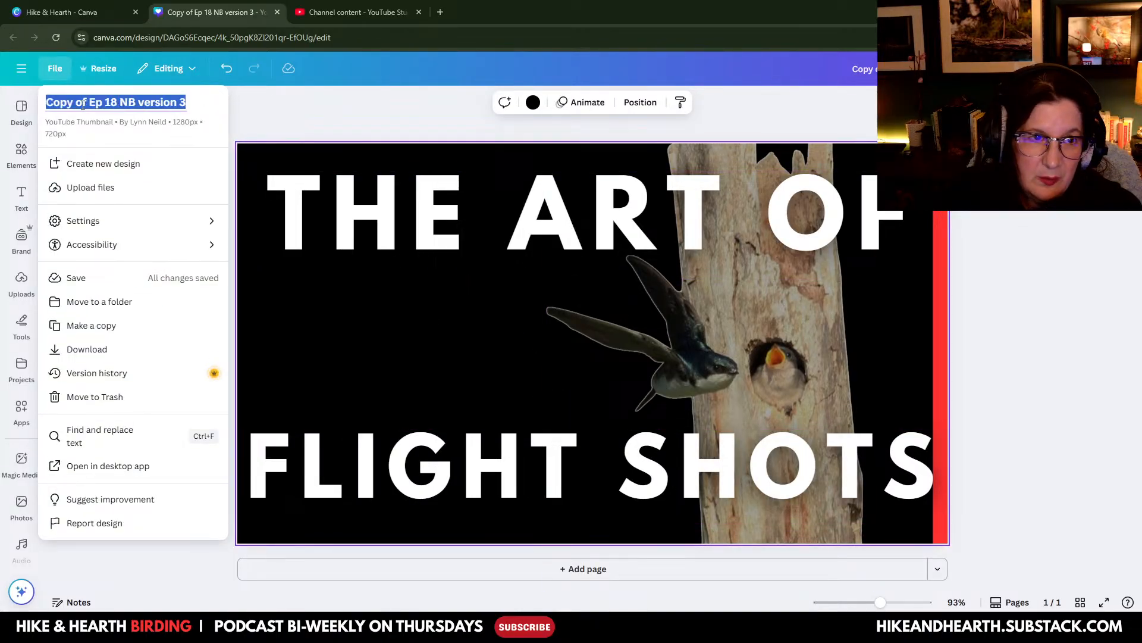
click(90, 103)
mouse_move(90, 103)
mouse_down()
mouse_move(45, 104)
mouse_move(91, 107)
mouse_up()
key(BackSpace)
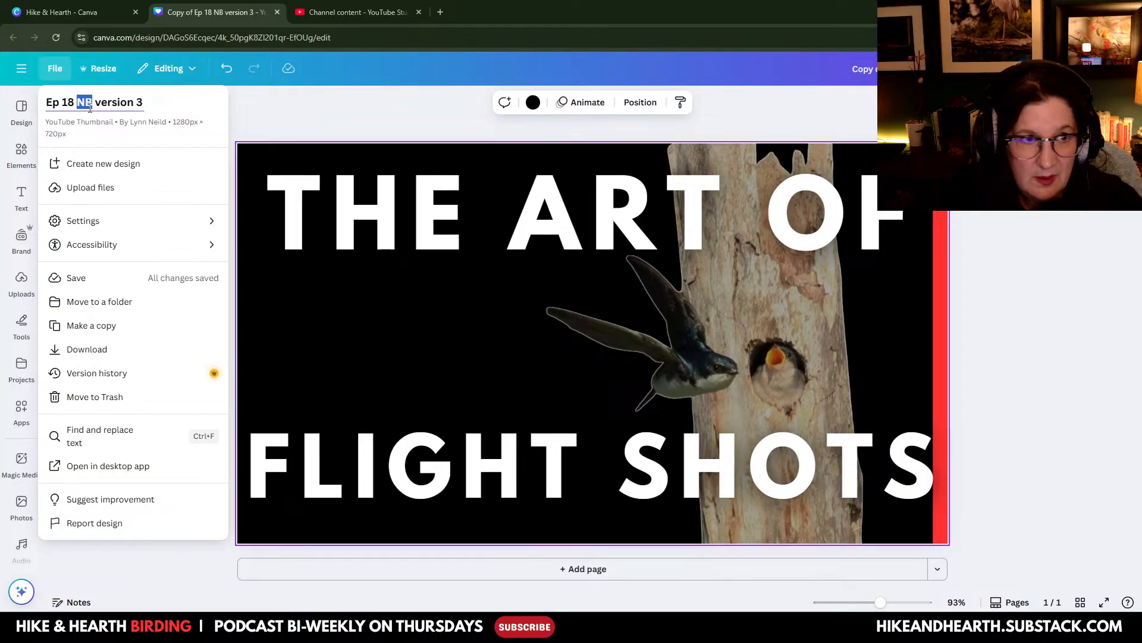
text(FT)
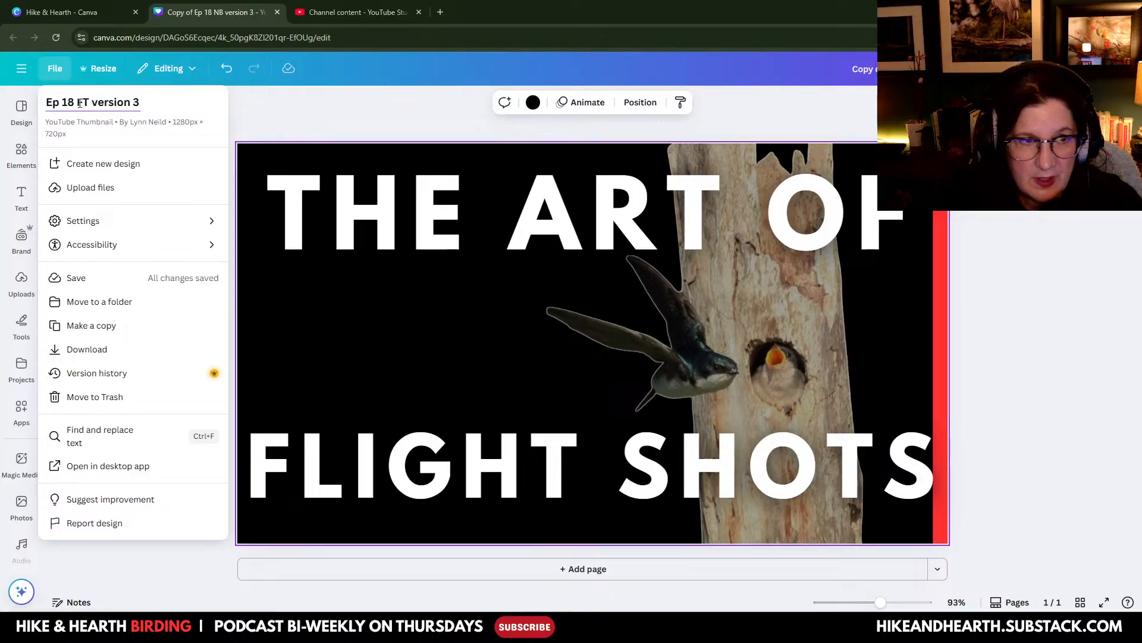
click(140, 104)
key(BackSpace)
text(1)
click(100, 276)
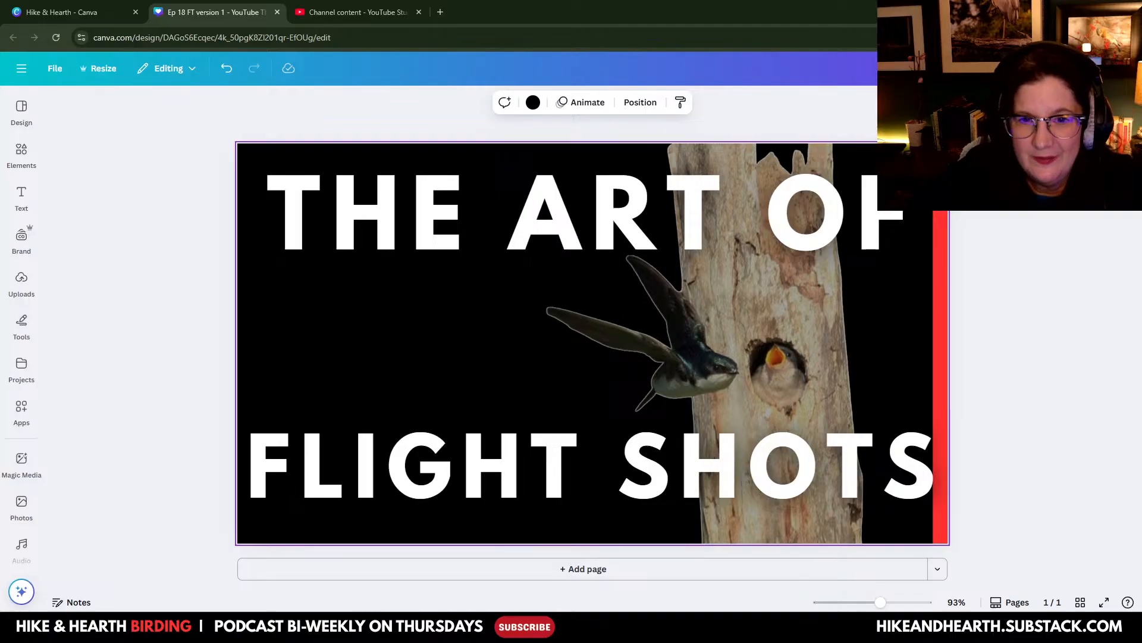
Step: Download the thumbnail as a JPG with quality 72
click(1101, 67)
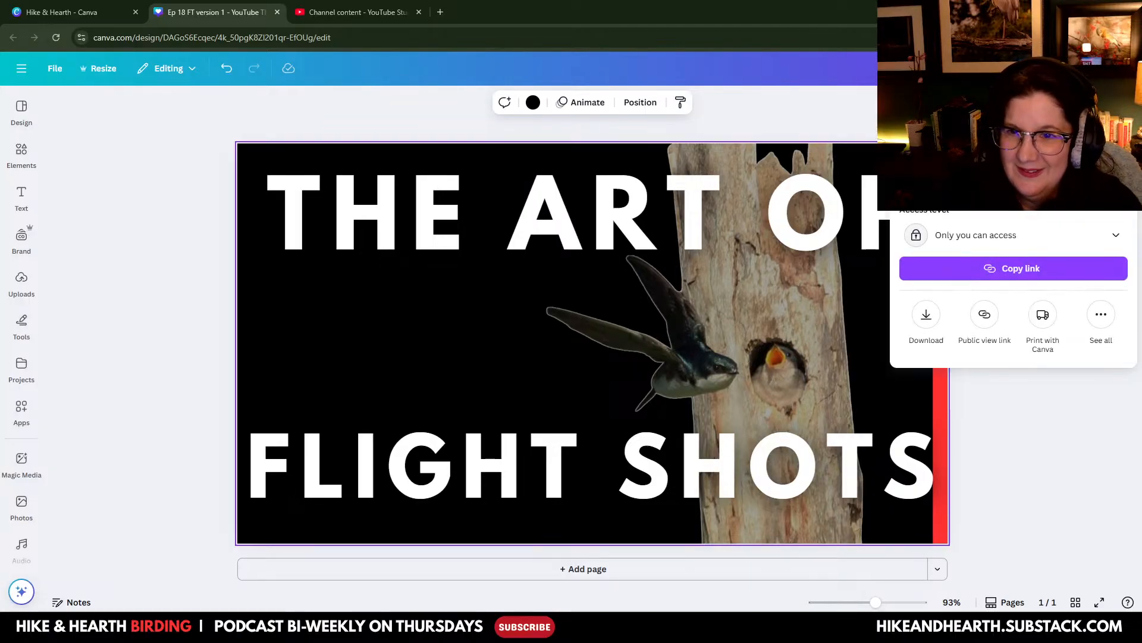
click(926, 314)
click(1006, 196)
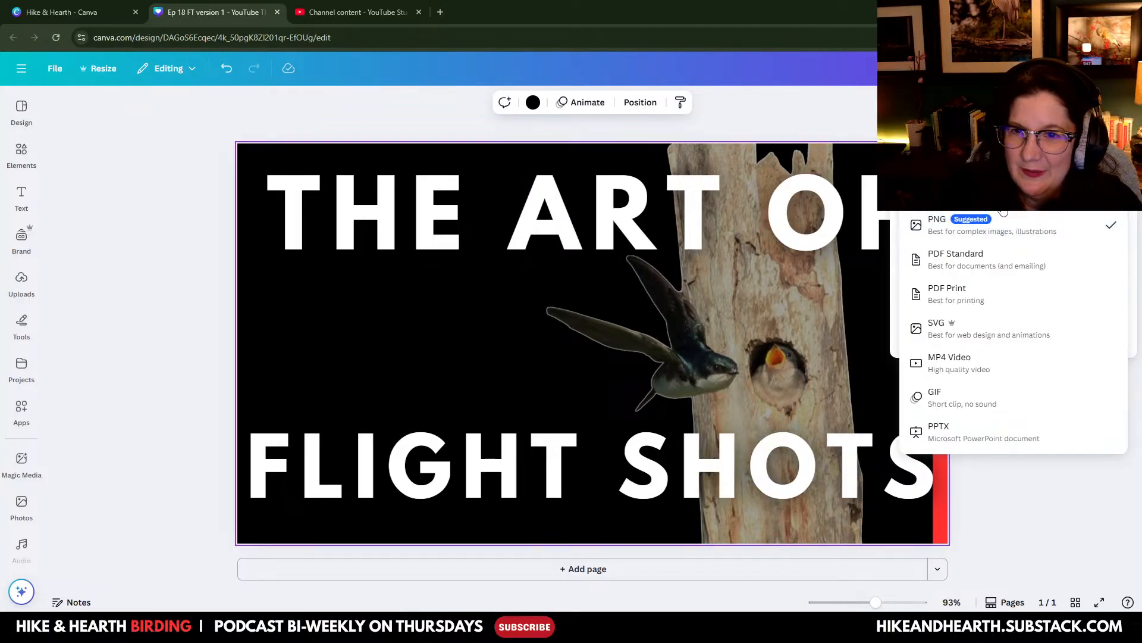
click(1003, 213)
drag(1038, 247, 1023, 246)
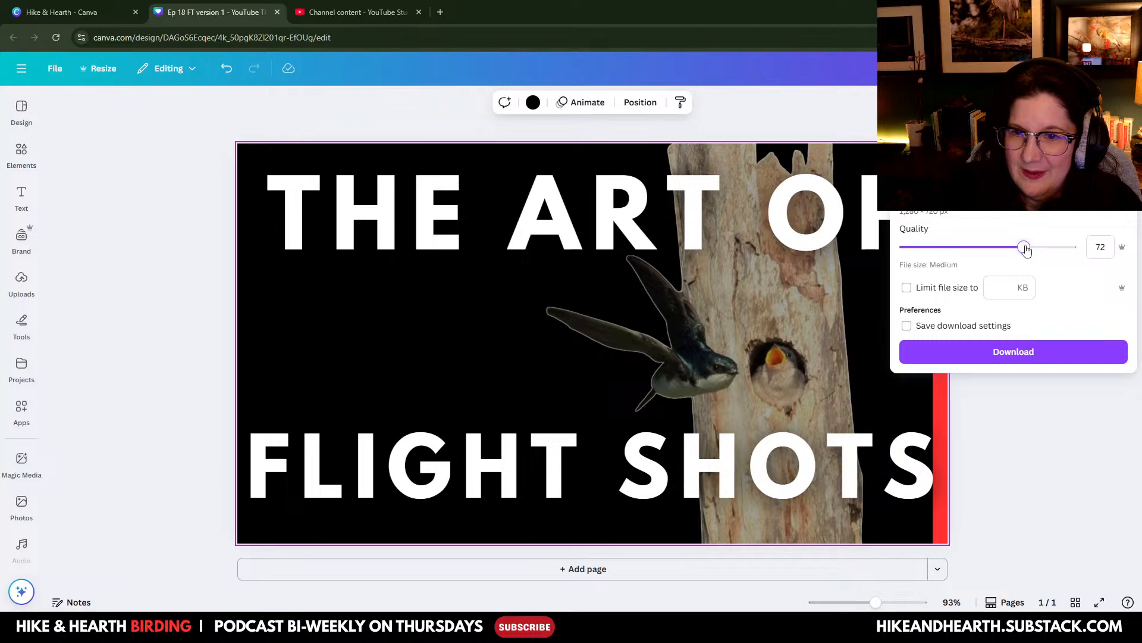
click(1061, 352)
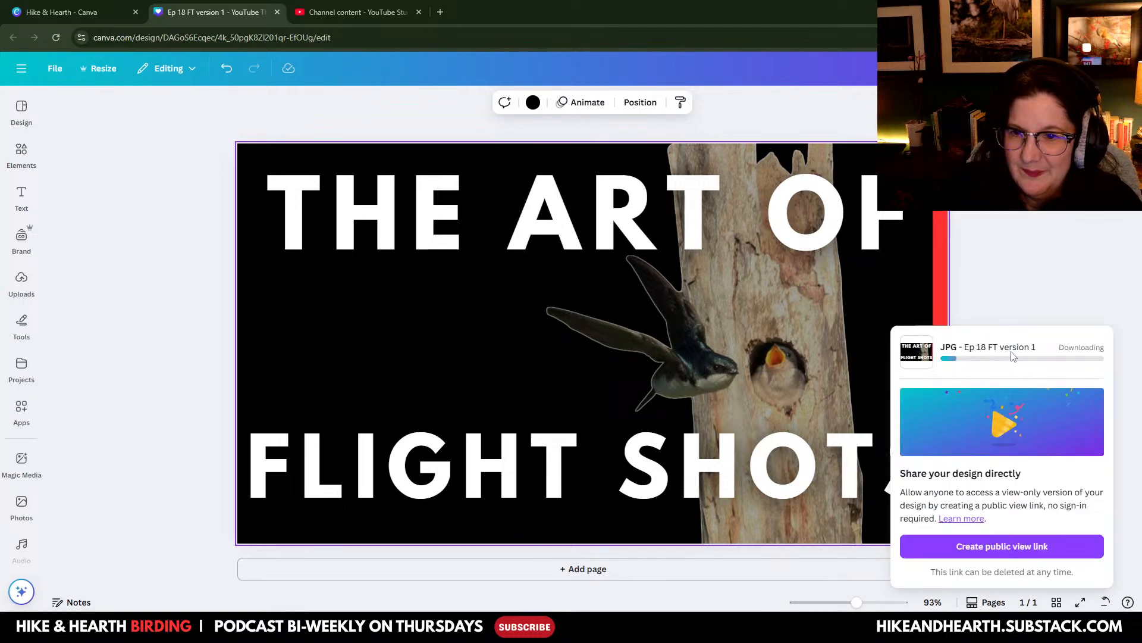
click(1030, 288)
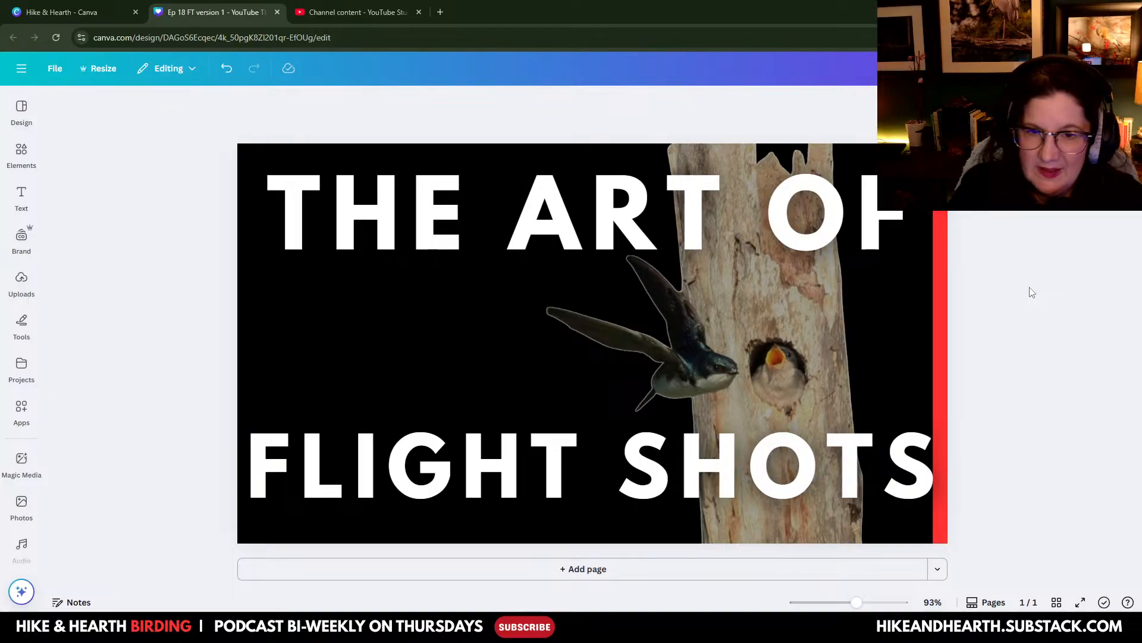
Step: Replace the upper title text THE ART OF with "FLYING"
click(446, 241)
click(284, 217)
drag(280, 216, 894, 214)
text(FLYING)
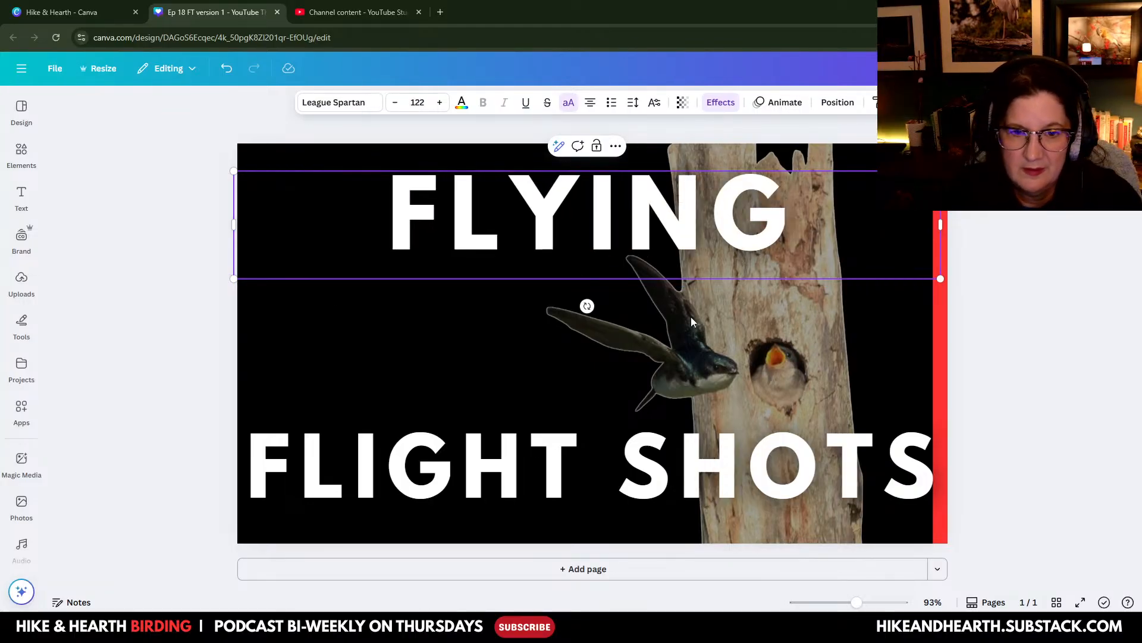
Step: Replace the lower title text FLIGHT SHOTS with "FREEZE FRAME"
click(455, 478)
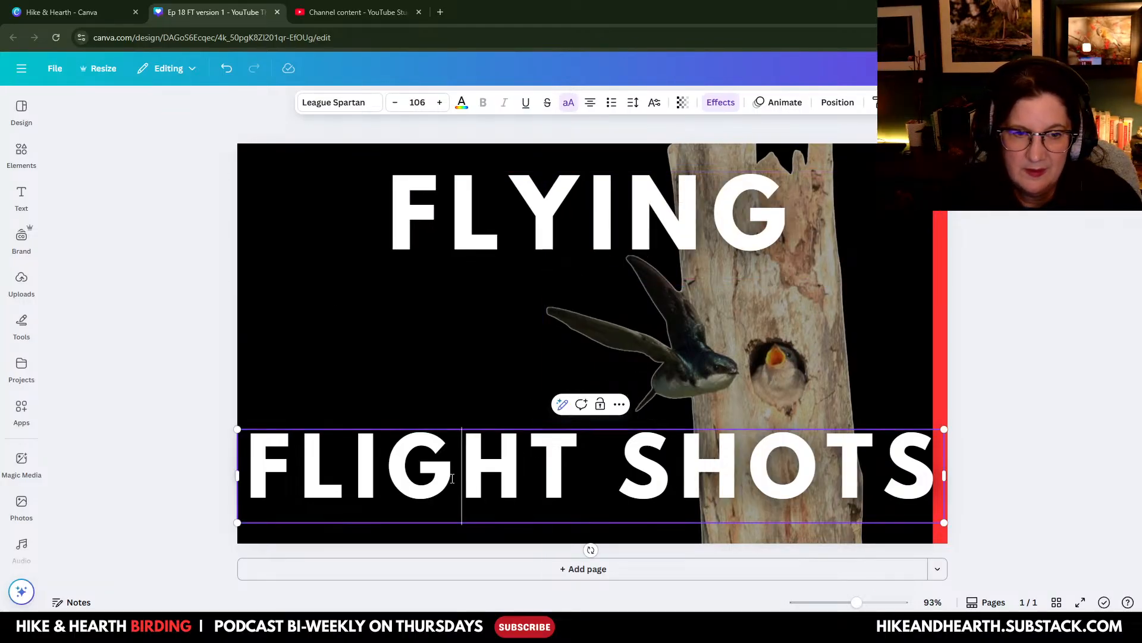
click(304, 470)
drag(304, 470, 928, 479)
text(R)
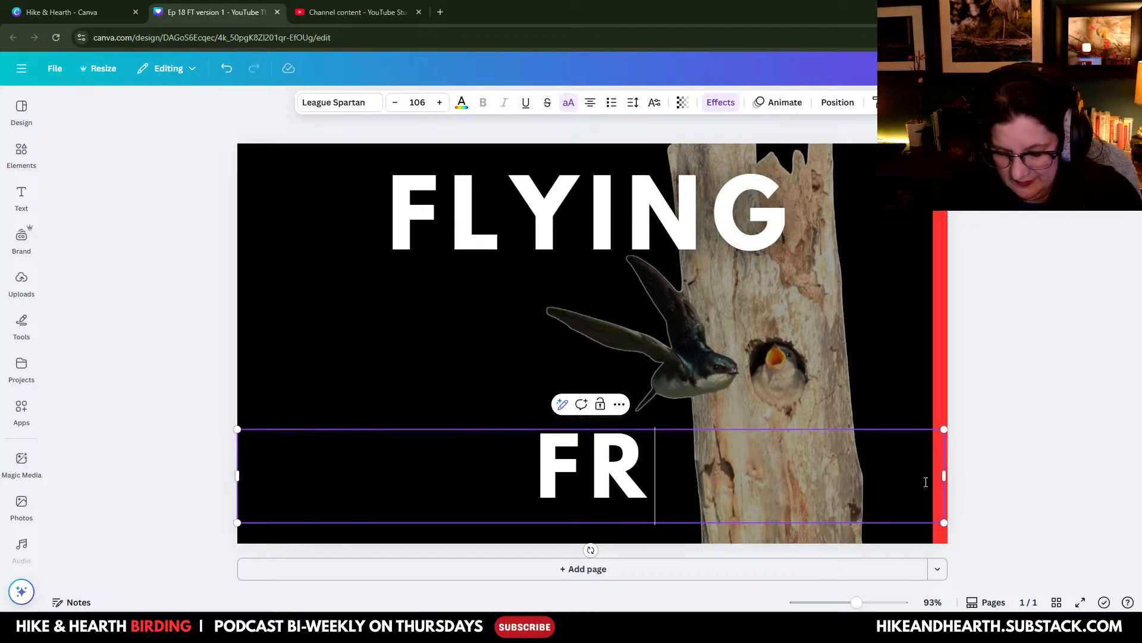
text(EEZE FRAME)
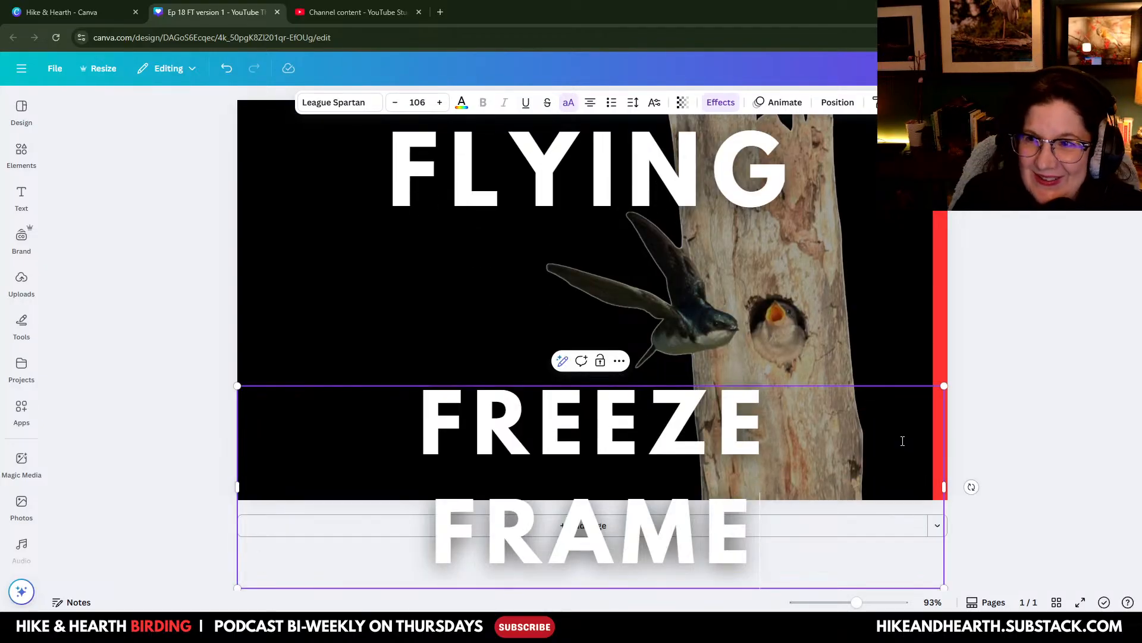
Step: Left-align the FLYING text and move FREEZE FRAME up so both of its words fit on the thumbnail
click(620, 190)
click(591, 102)
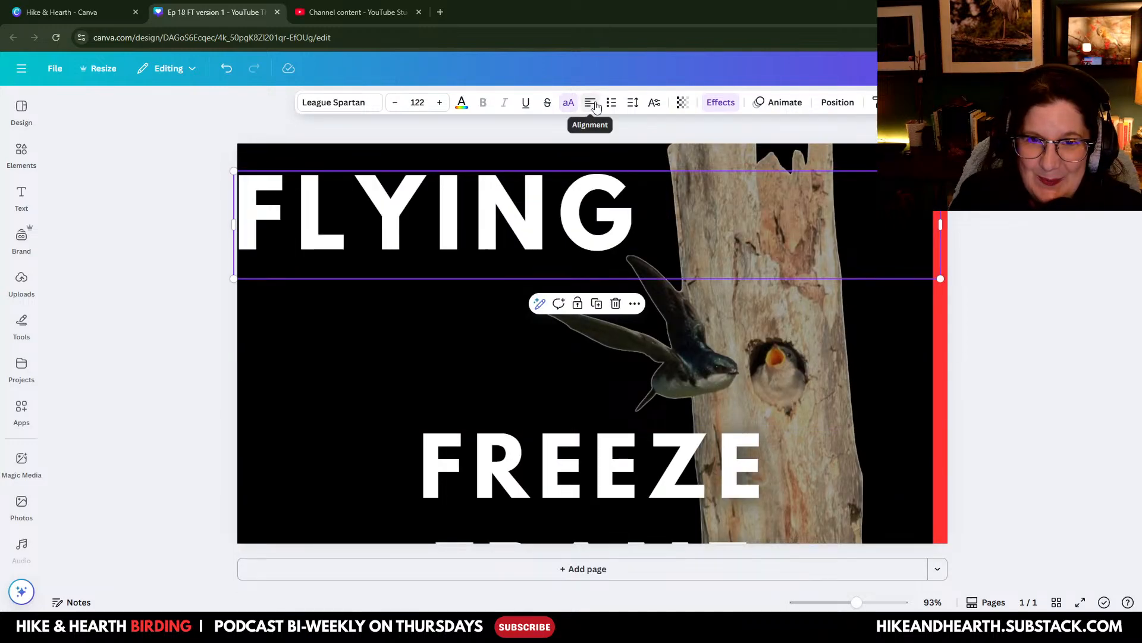
mouse_move(595, 244)
mouse_down()
mouse_move(594, 226)
mouse_move(599, 245)
mouse_up()
click(581, 476)
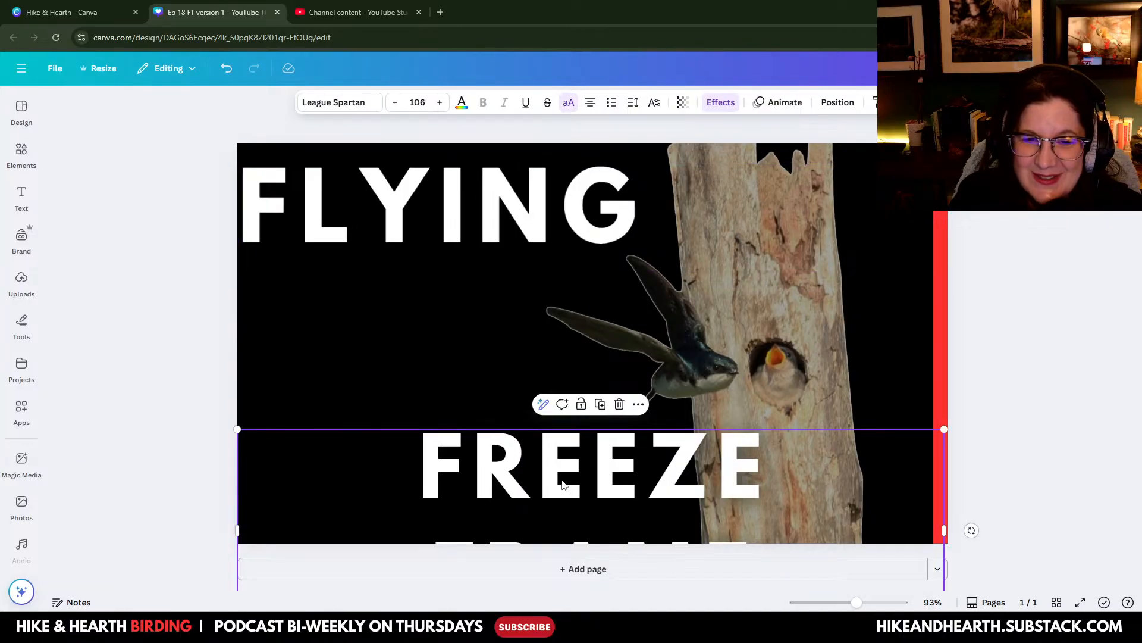
drag(560, 461, 562, 393)
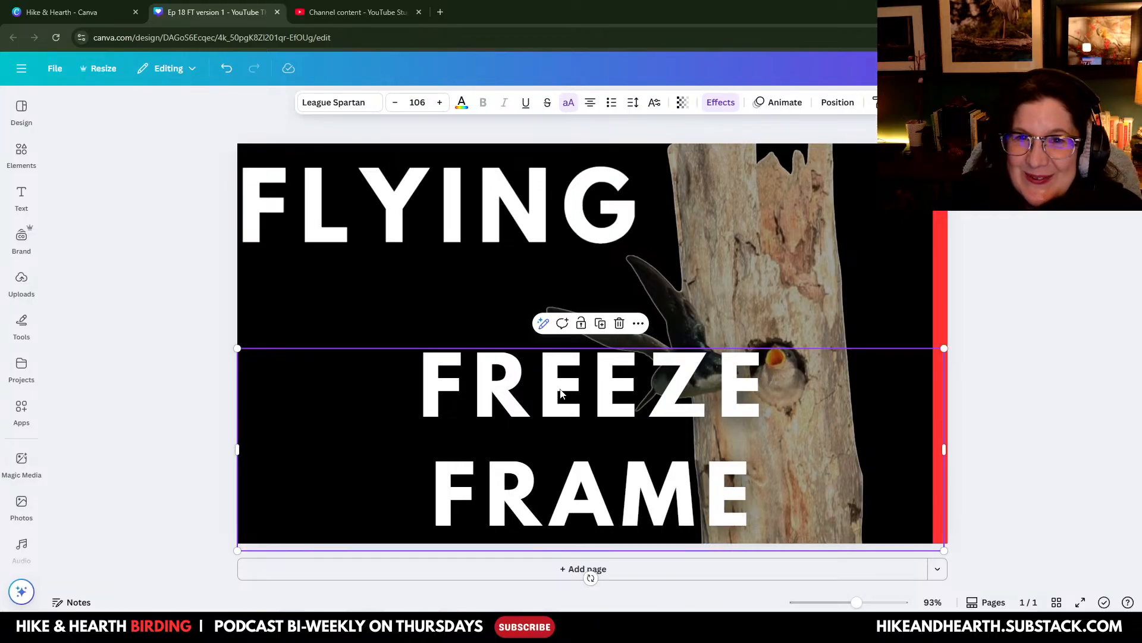
Step: Reduce the font size of the FLYING text to 117
click(490, 244)
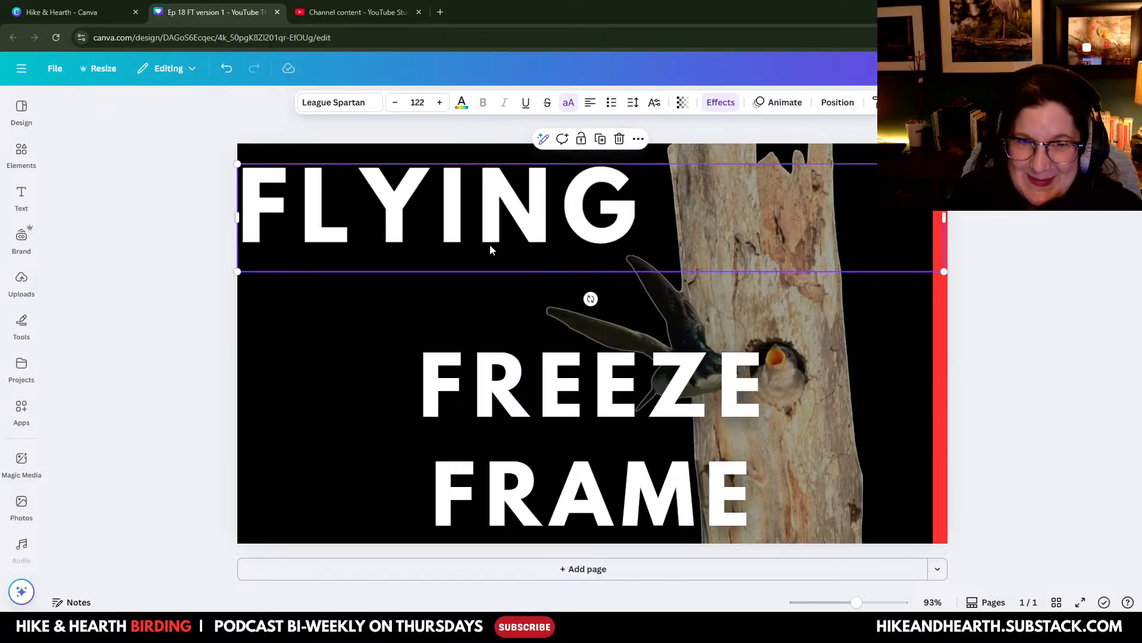
click(393, 103)
click(393, 103)
click(394, 104)
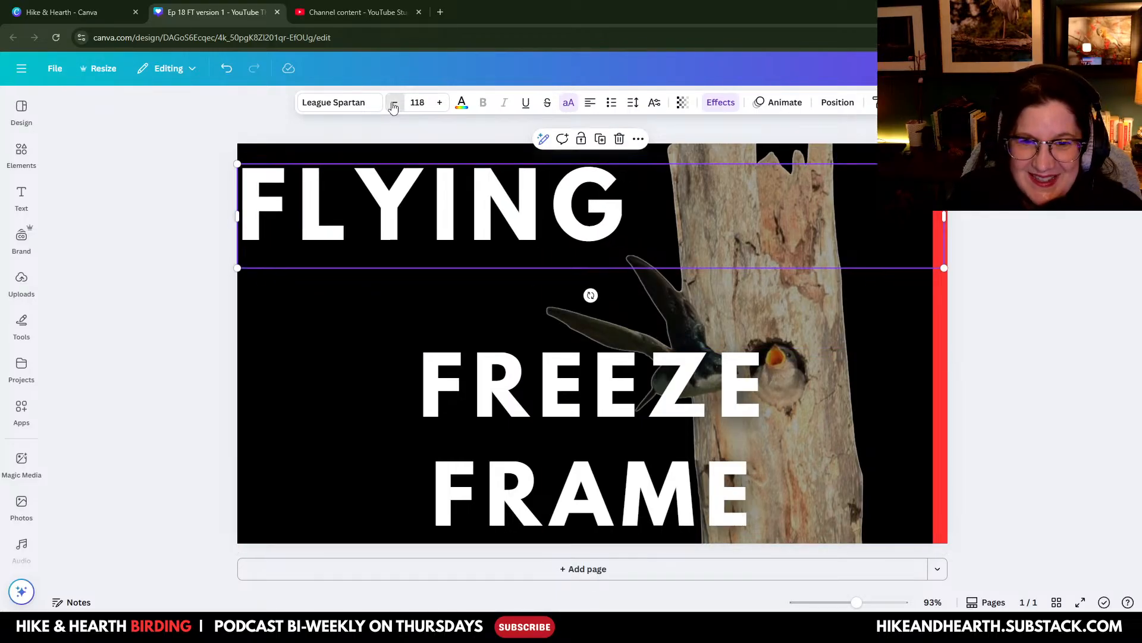
click(394, 104)
Step: Left-align the FREEZE FRAME text and set the FLYING text to justified alignment
click(513, 389)
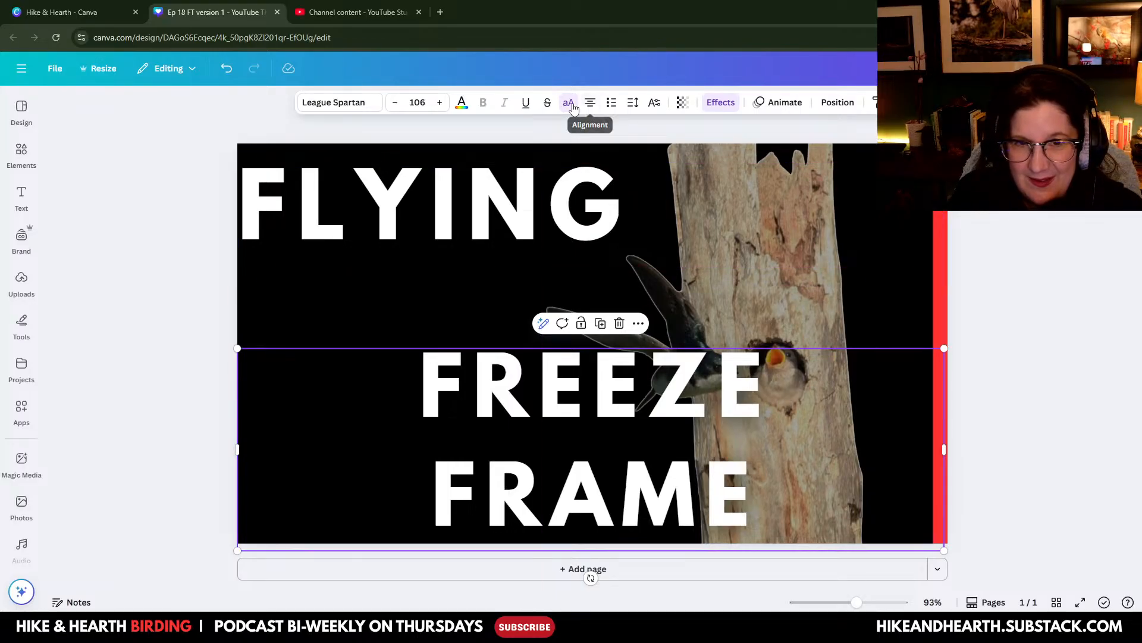
click(590, 105)
click(538, 259)
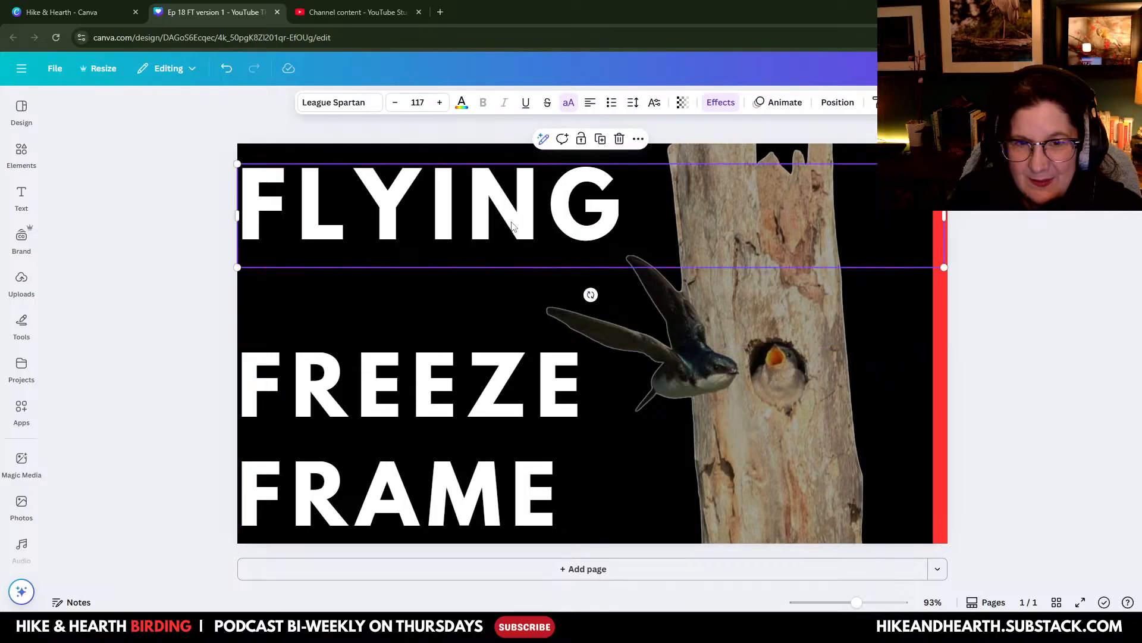
click(591, 106)
click(591, 105)
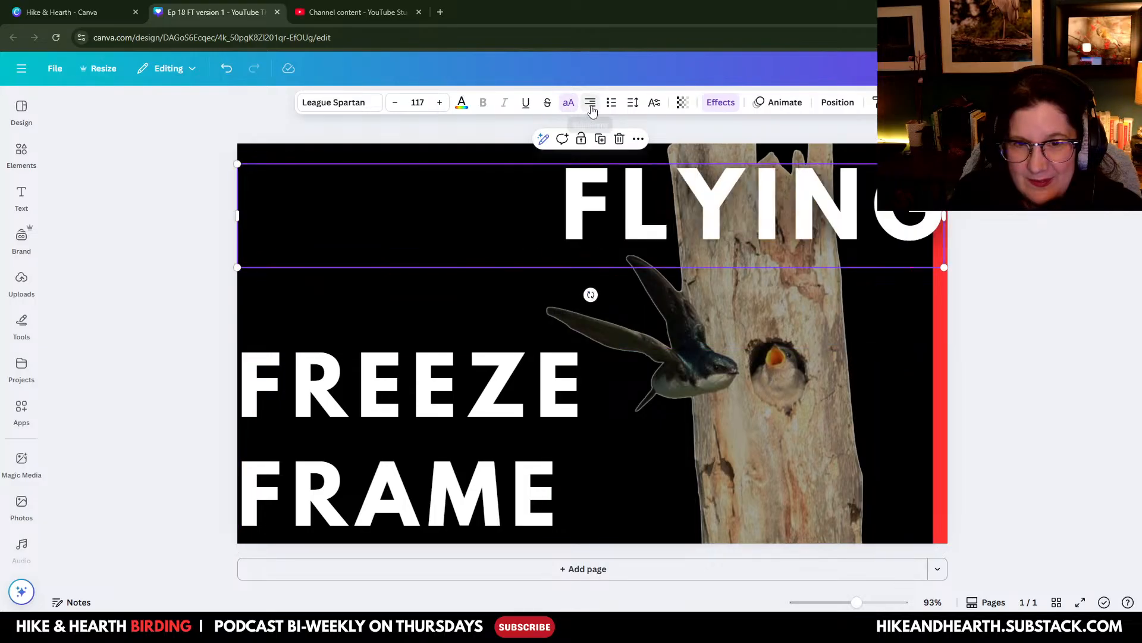
click(590, 103)
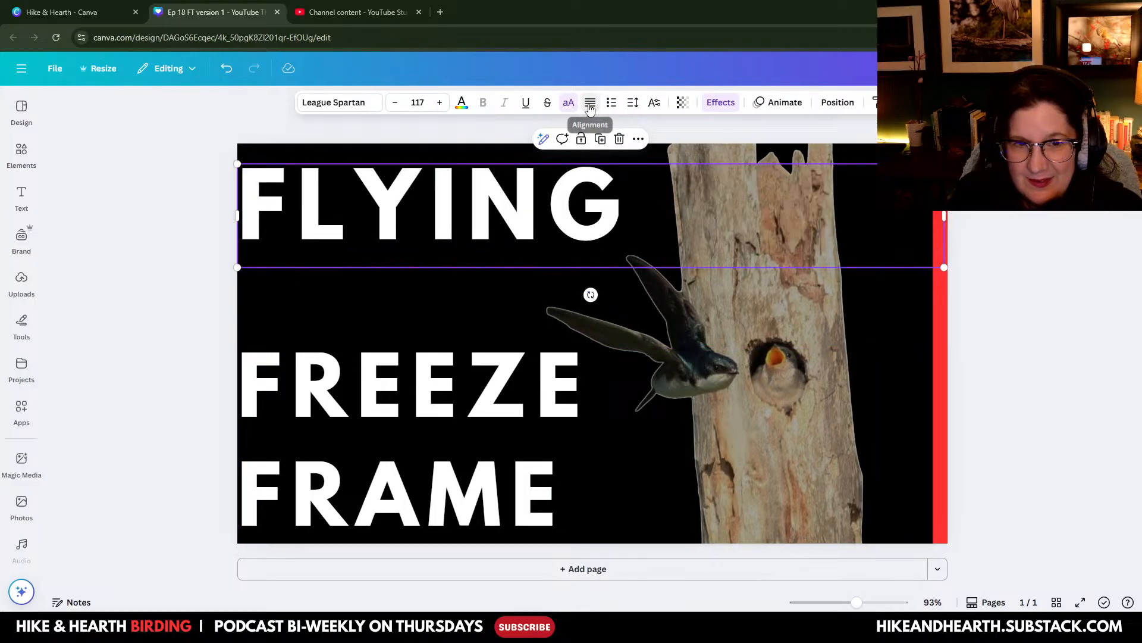
Step: Swap the two titles, placing FREEZE FRAME at the thumbnail's upper left and FLYING at its lower left
mouse_move(543, 404)
mouse_down()
mouse_move(565, 406)
mouse_move(548, 402)
mouse_up()
drag(576, 234, 744, 488)
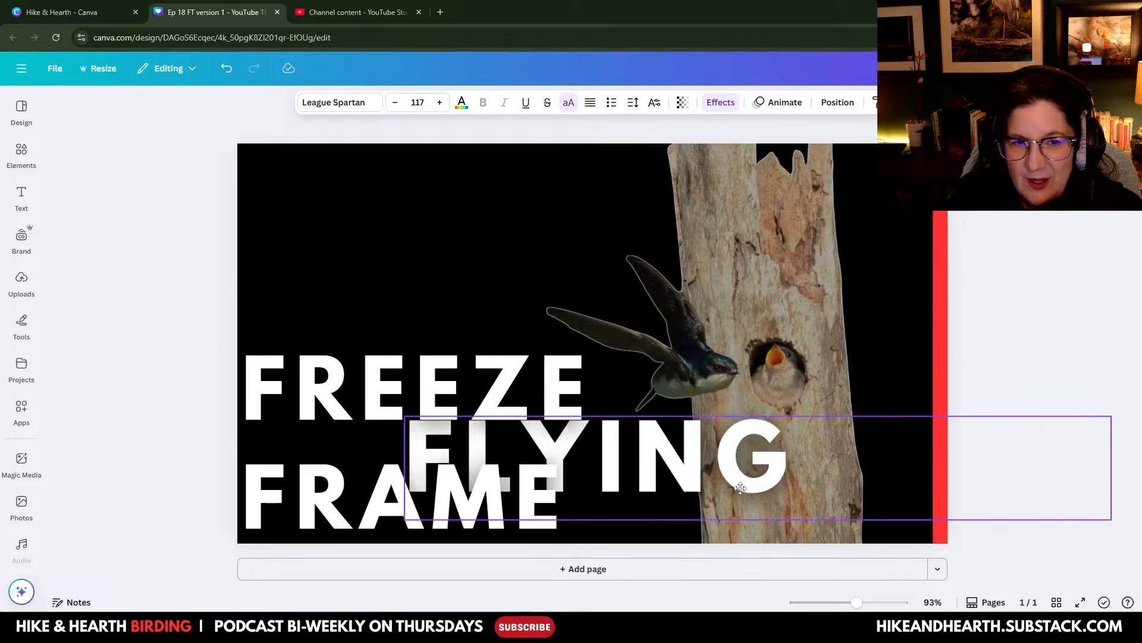
drag(382, 410, 382, 203)
drag(556, 466, 392, 481)
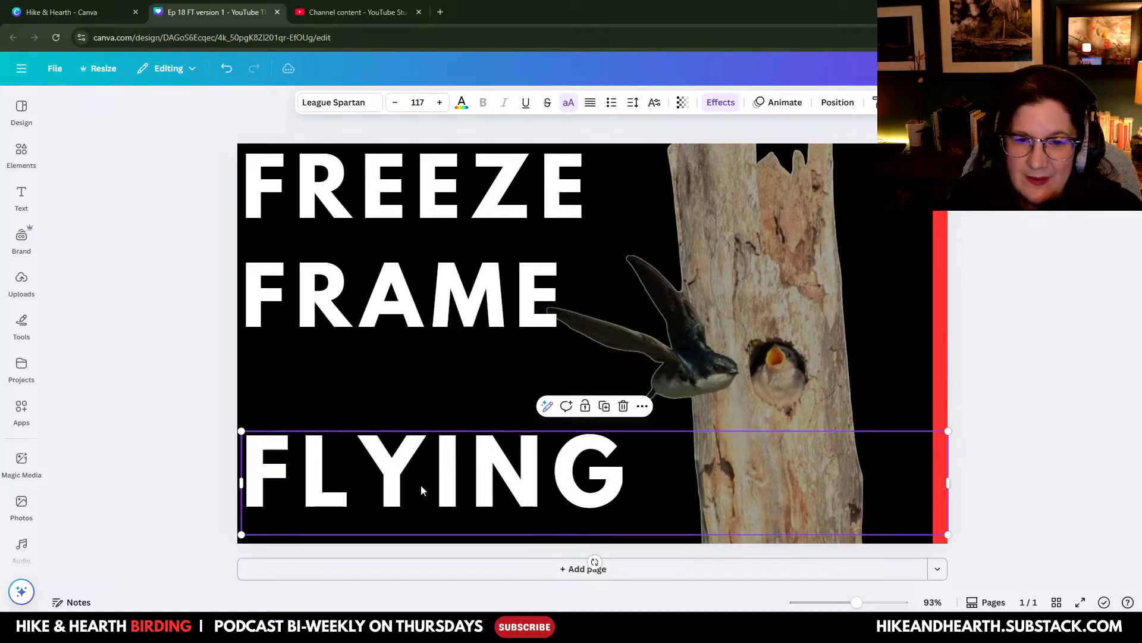
Step: Replace the lower title text FLYING with "IN FLIGHT" and nudge it slightly downward
click(627, 482)
drag(632, 480, 249, 458)
text(I)
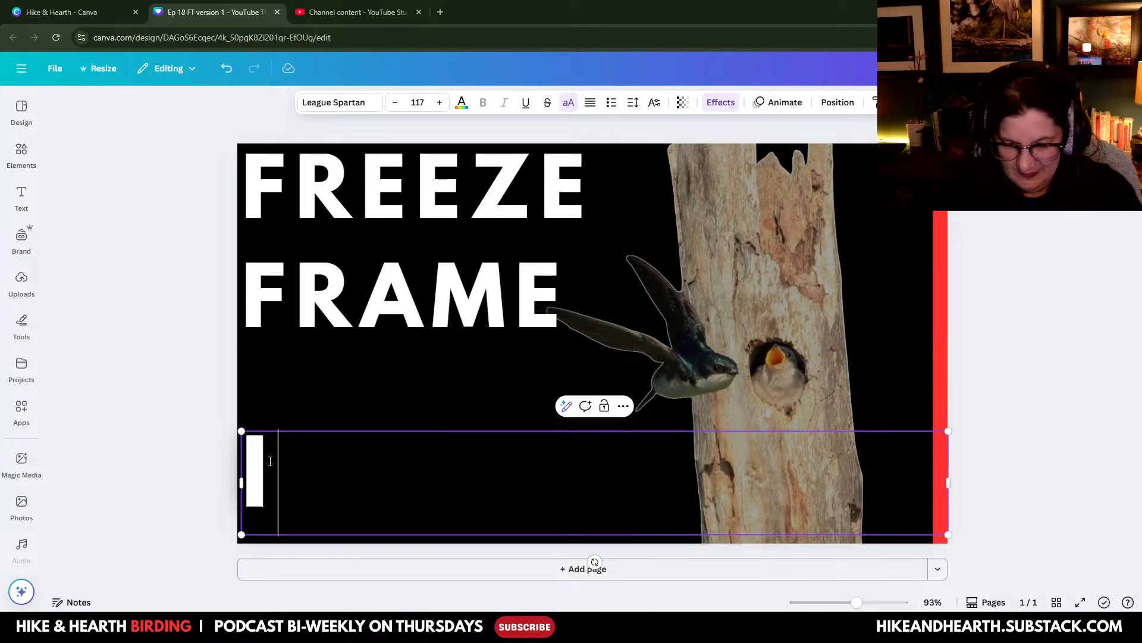
text(N FLIGHT)
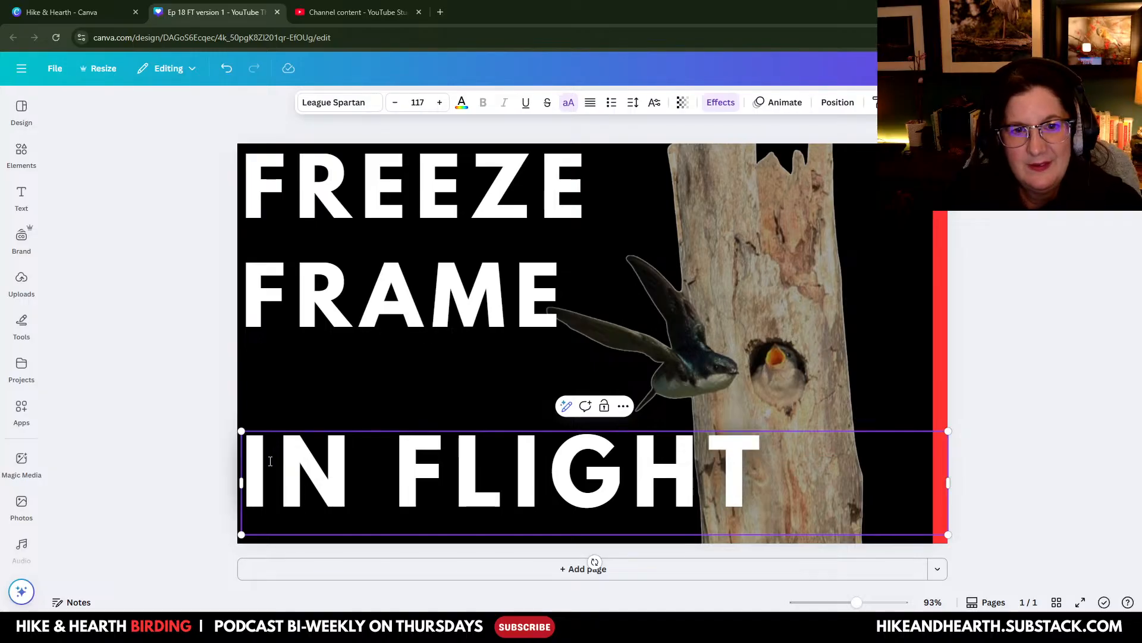
click(1004, 293)
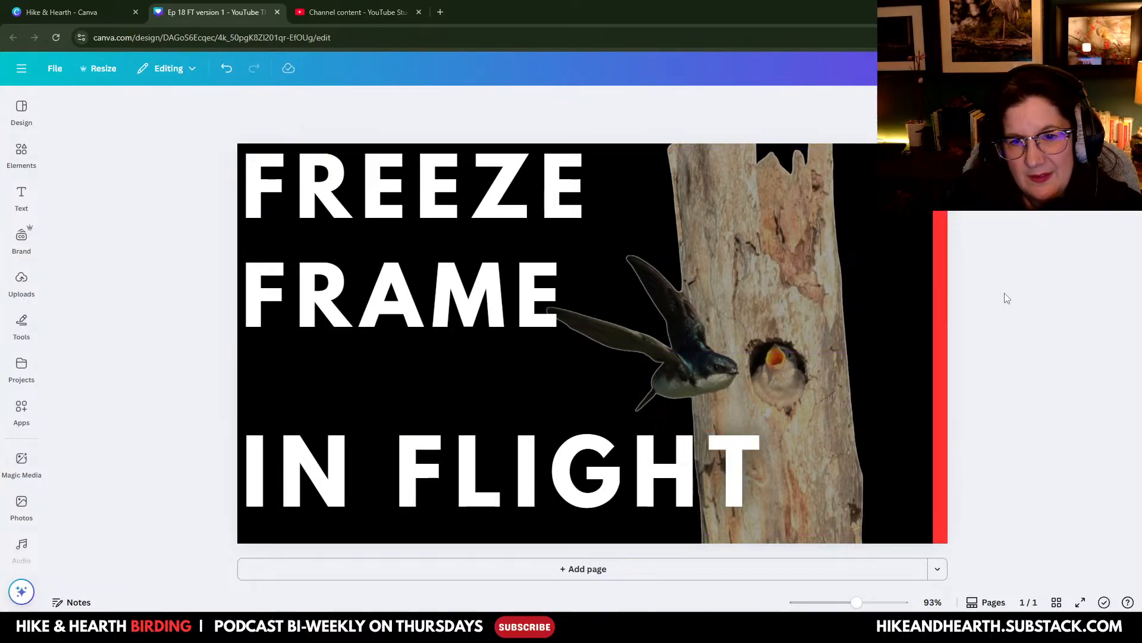
click(495, 500)
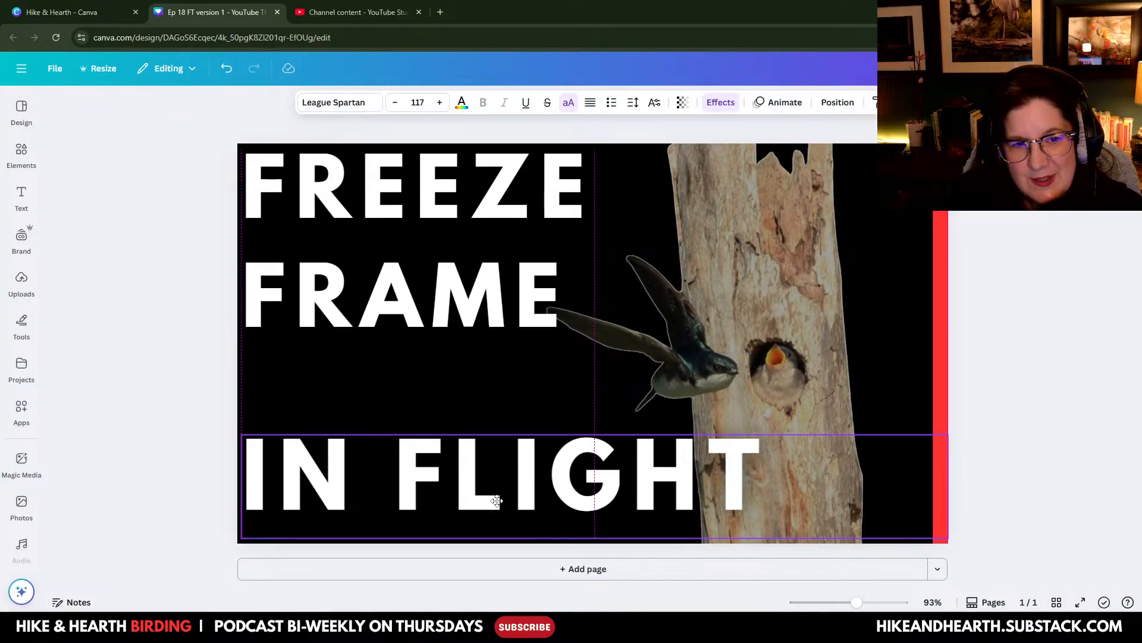
click(1041, 313)
Step: Rename the design as "Ep 18 FT version 2" and save it
click(51, 68)
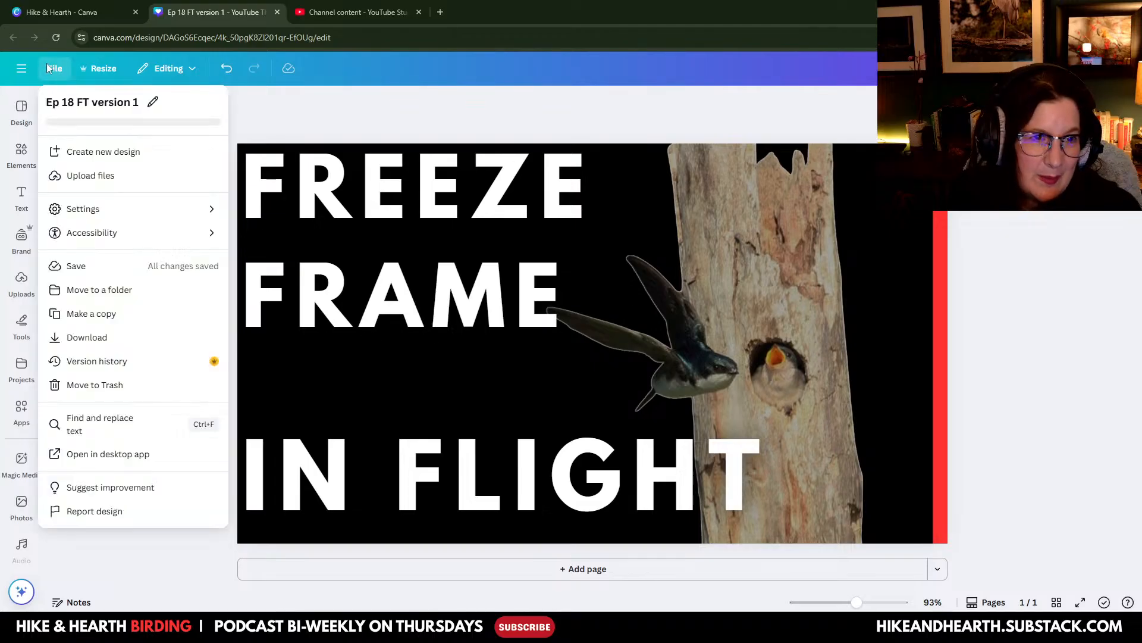
click(135, 102)
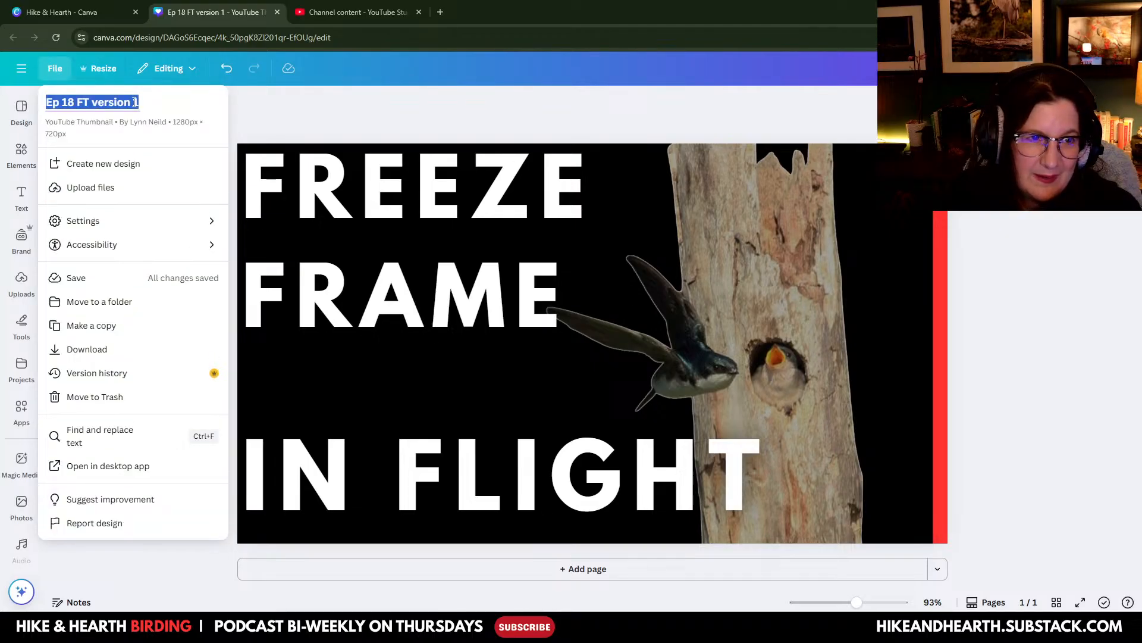
click(135, 102)
double_click(135, 102)
text(2)
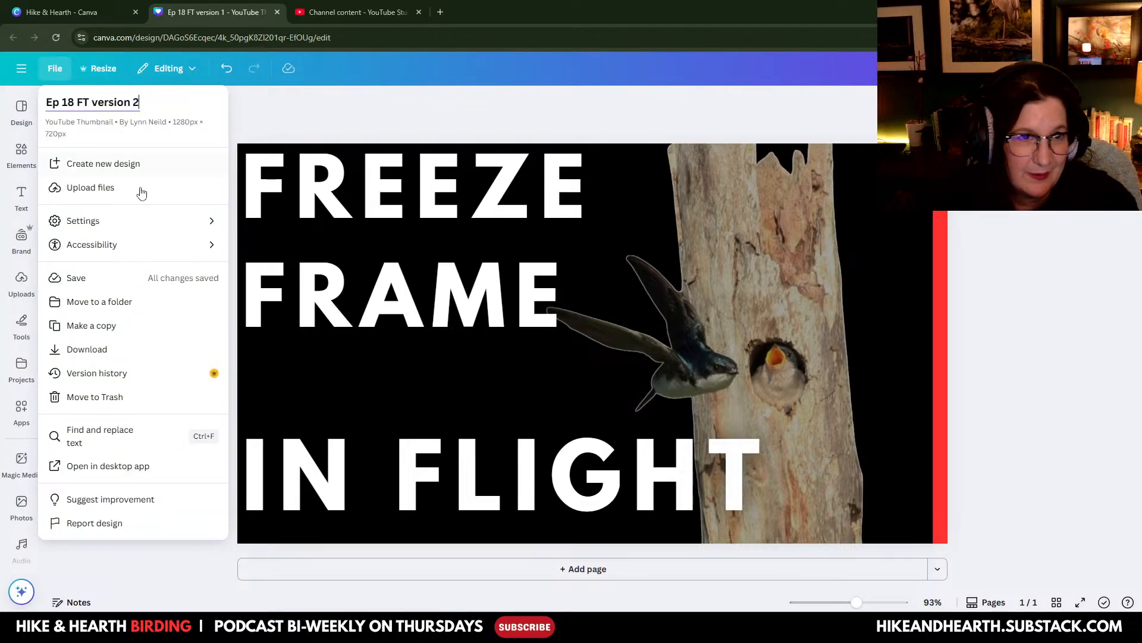
click(101, 277)
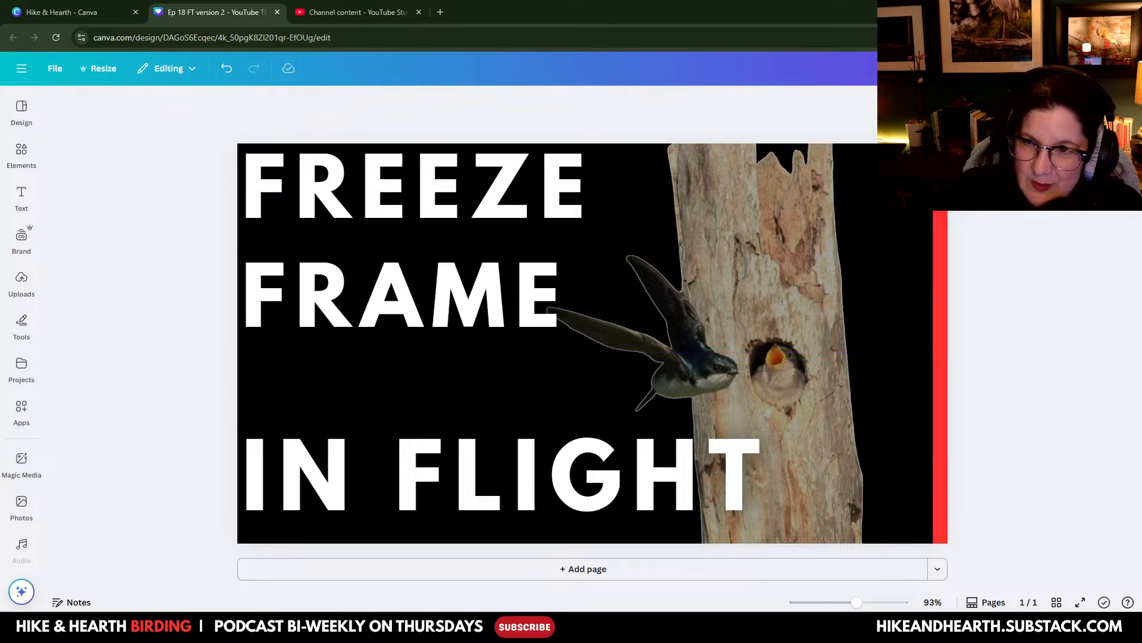
Step: Download the version 2 thumbnail as a JPG and close the sharing options
click(1098, 68)
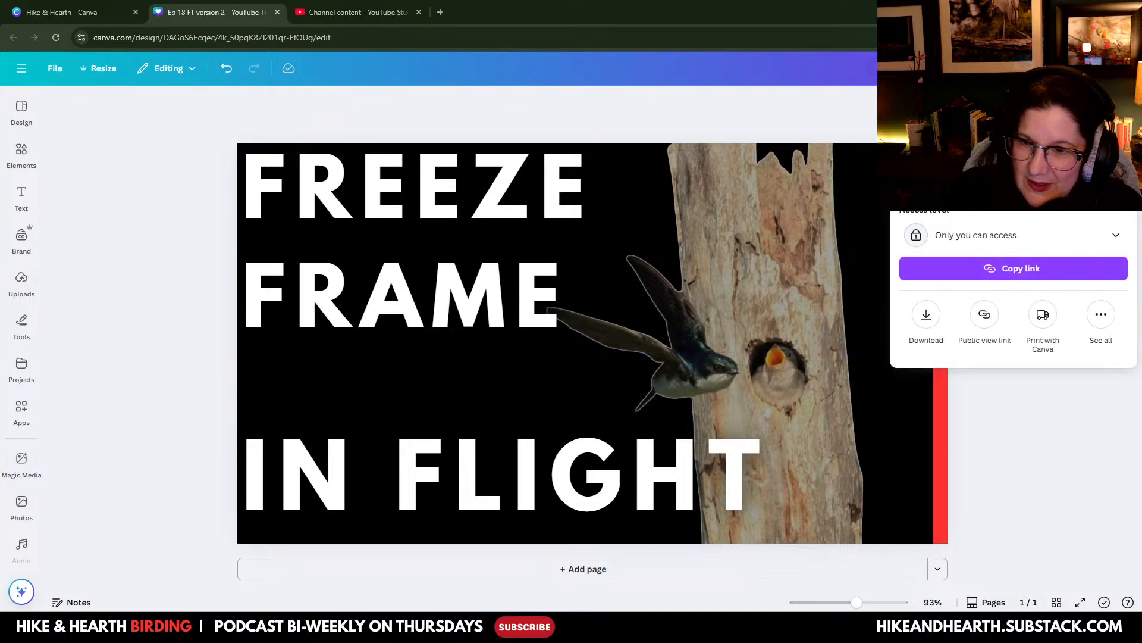
click(926, 324)
click(1019, 218)
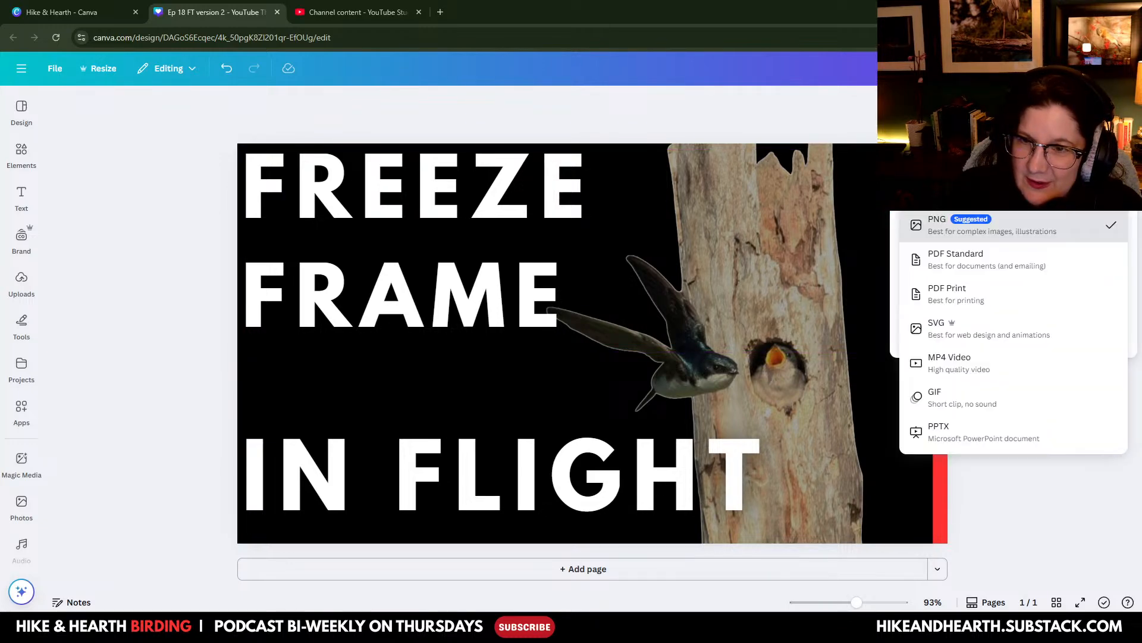
click(1018, 197)
click(1038, 353)
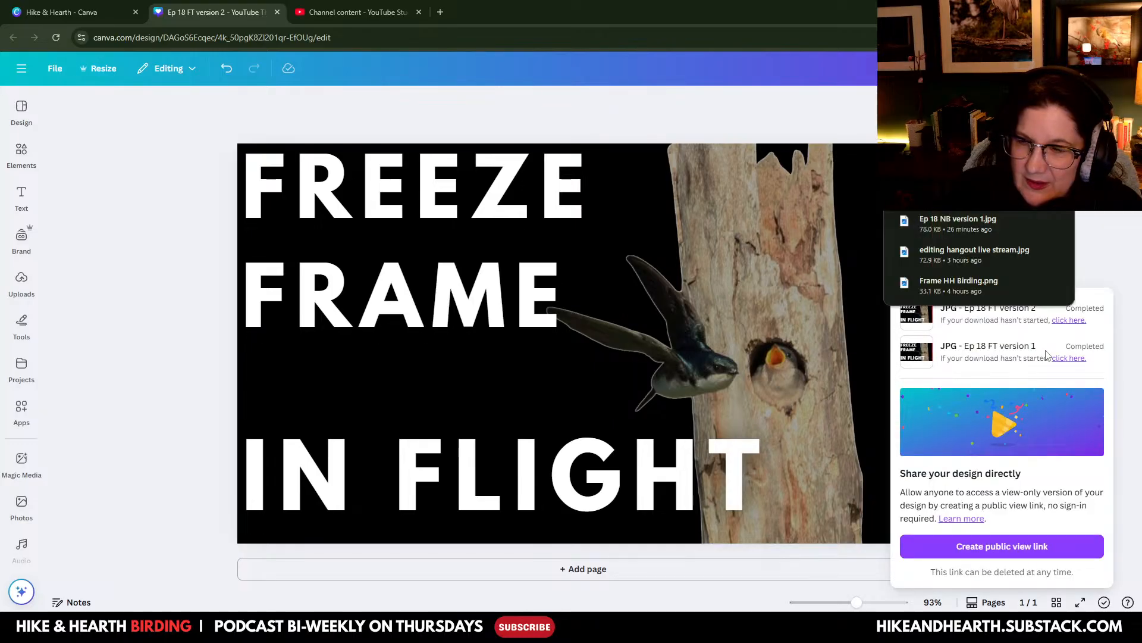
click(539, 108)
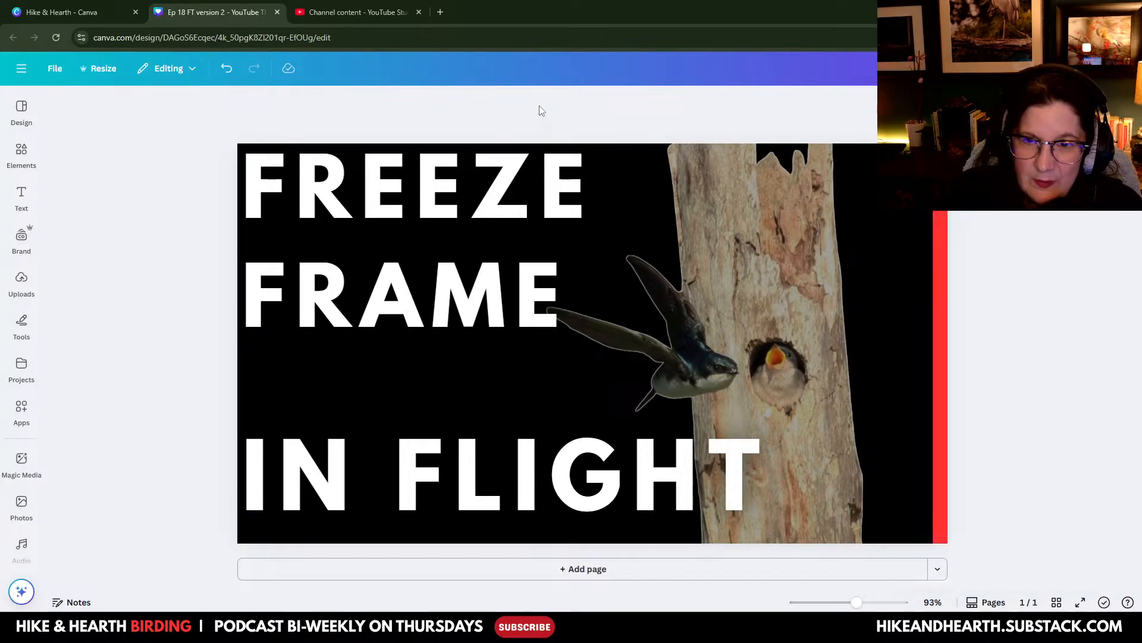
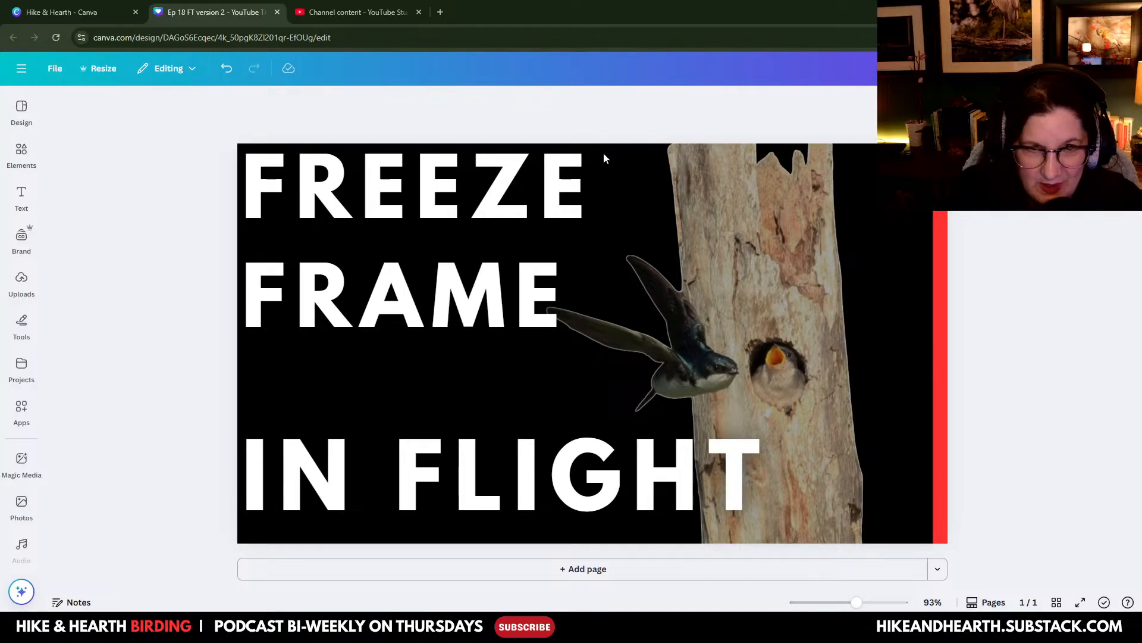
Step: Replace the upper title text FREEZE FRAME with "FOCUSED ON", split over two lines
click(547, 303)
click(547, 303)
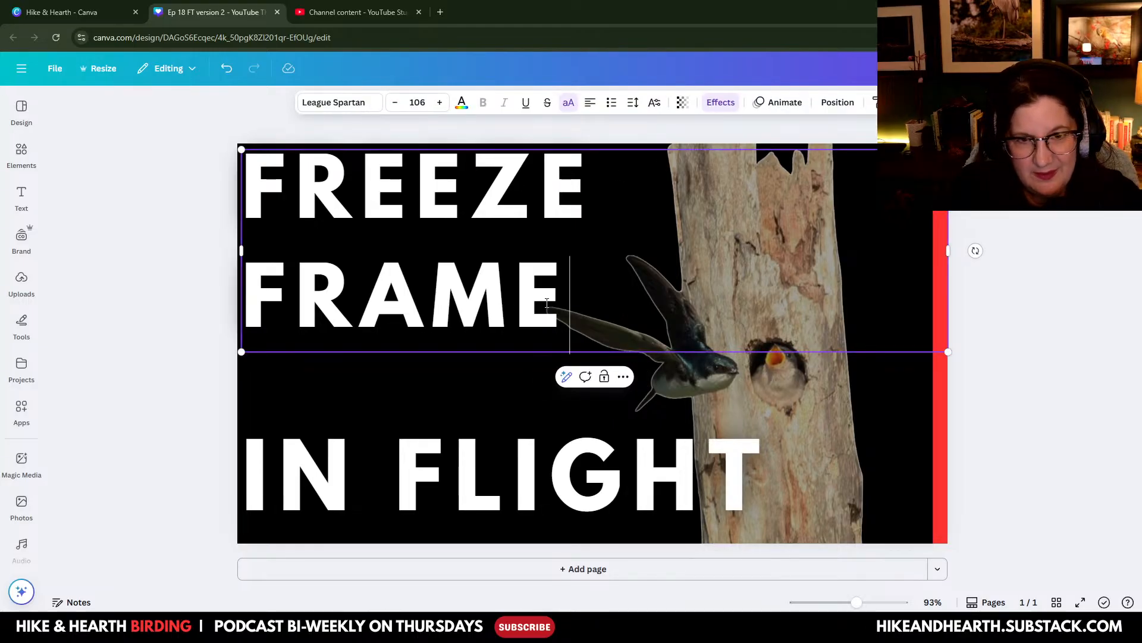
drag(547, 304, 251, 206)
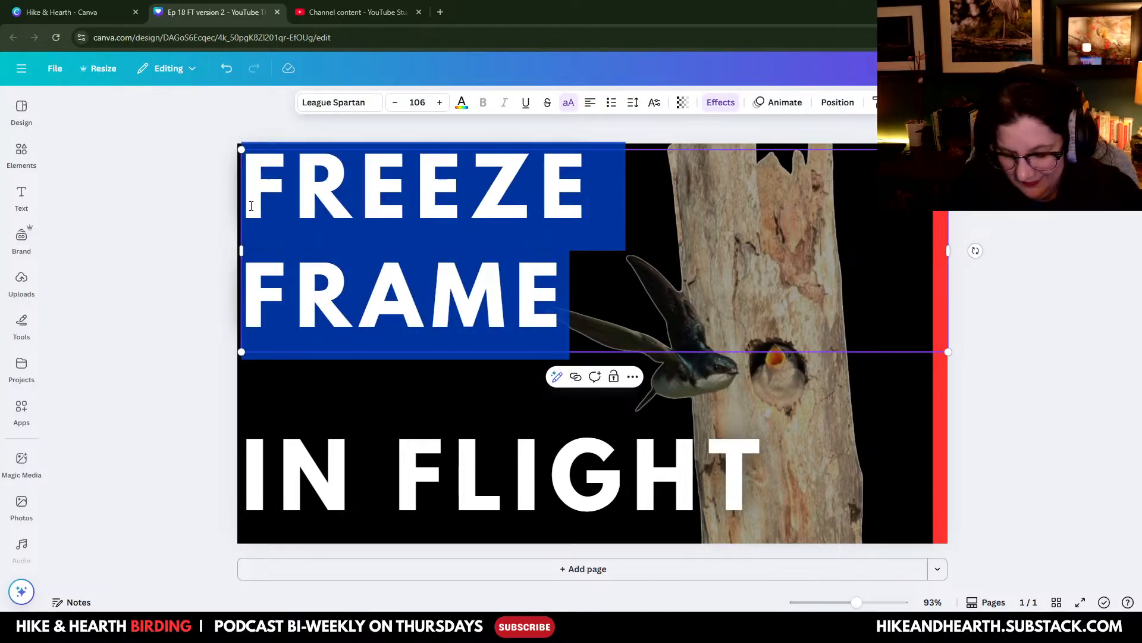
text(FOCUSED)
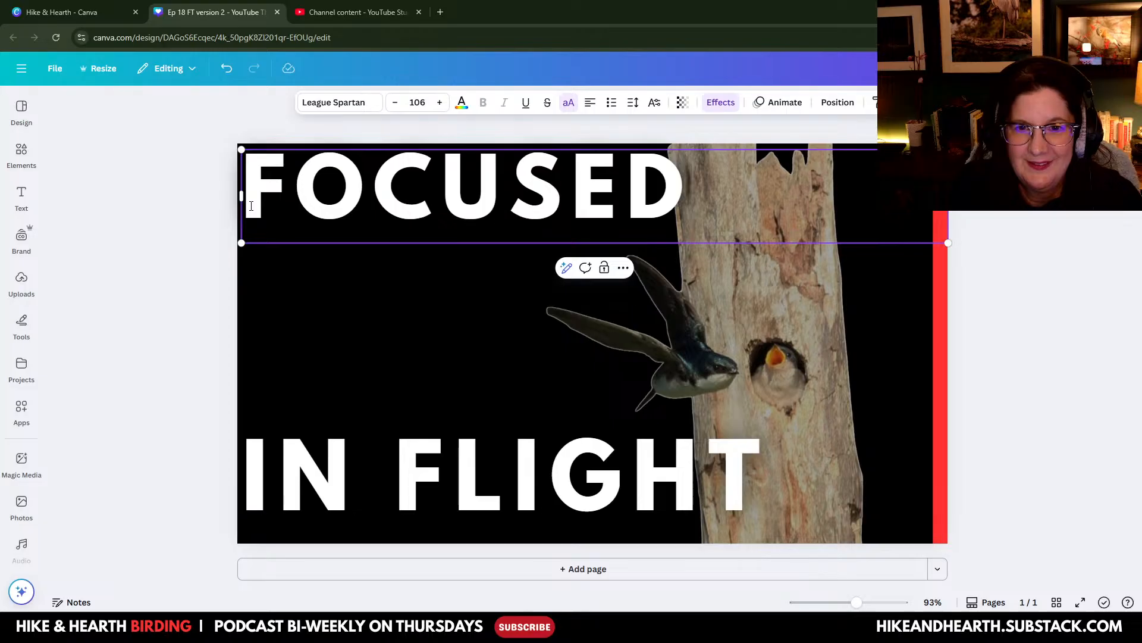
key(Return)
text(ON)
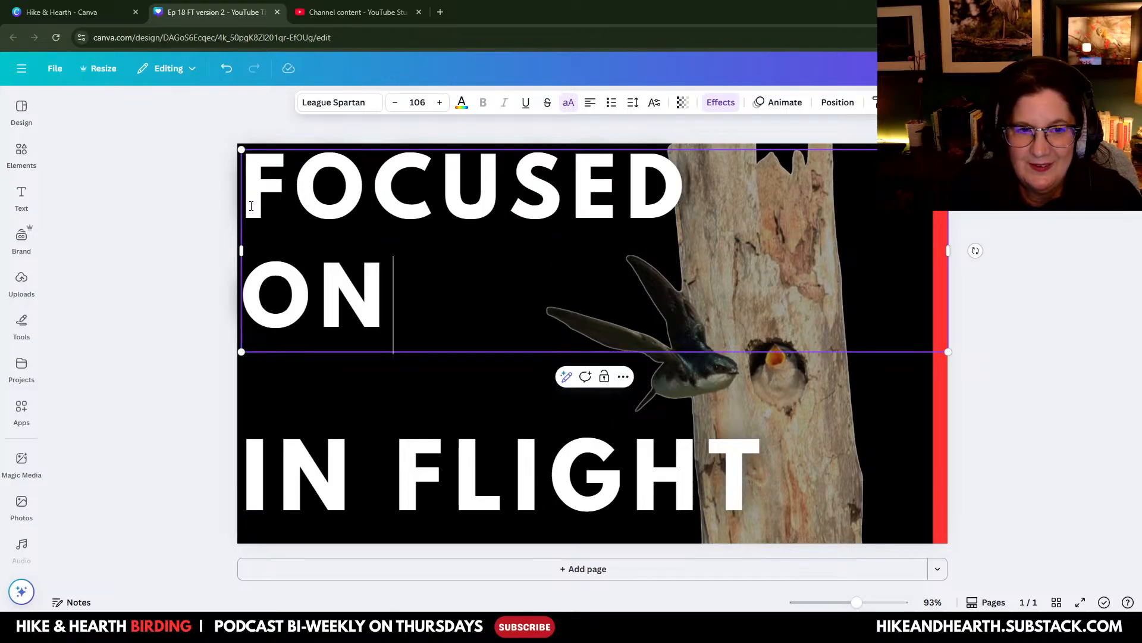
Step: Delete the word IN from the lower title so it reads "FLIGHT"
click(396, 468)
click(395, 468)
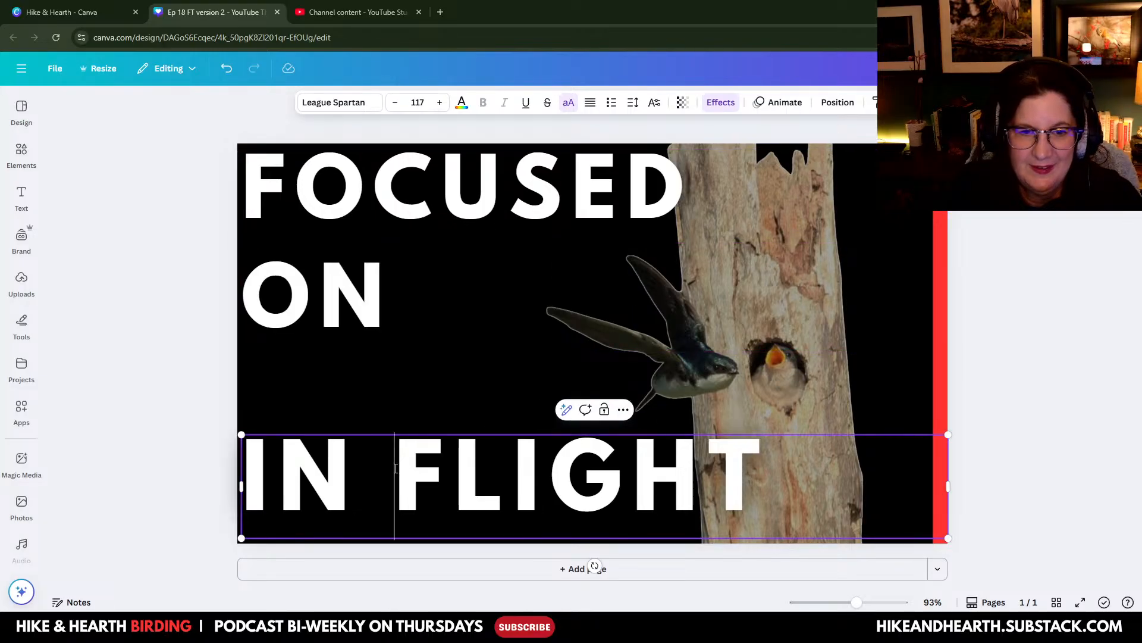
drag(396, 468, 254, 459)
key(BackSpace)
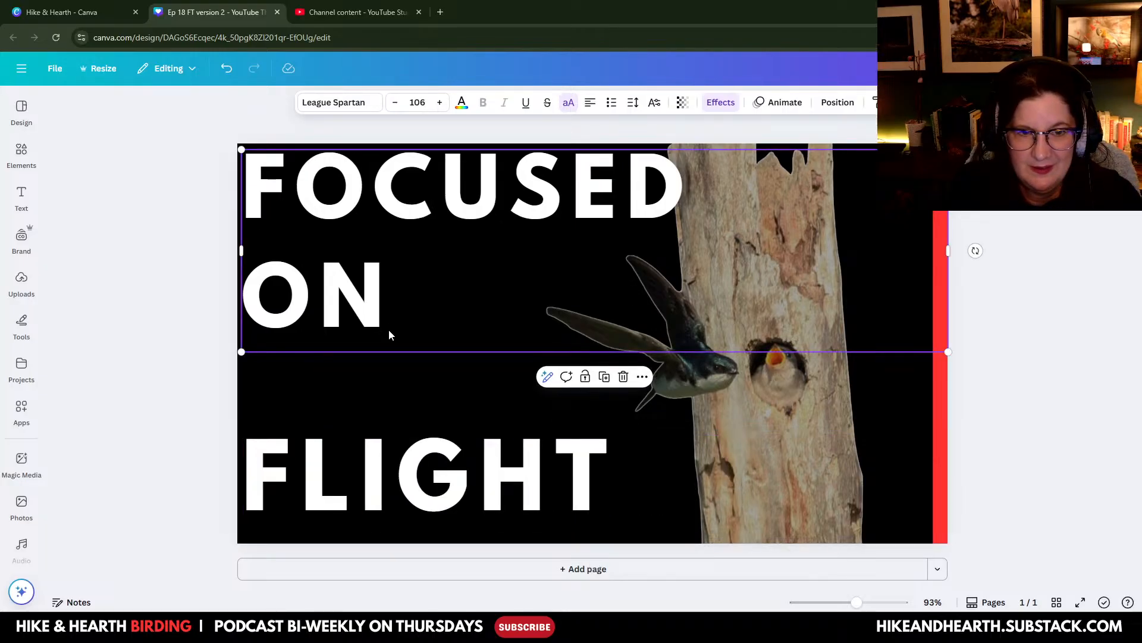
Step: Move the FOCUSED ON and FLIGHT texts slightly inward from the thumbnail's edges
mouse_move(525, 213)
mouse_down()
mouse_move(521, 269)
mouse_move(518, 229)
mouse_move(537, 232)
mouse_up()
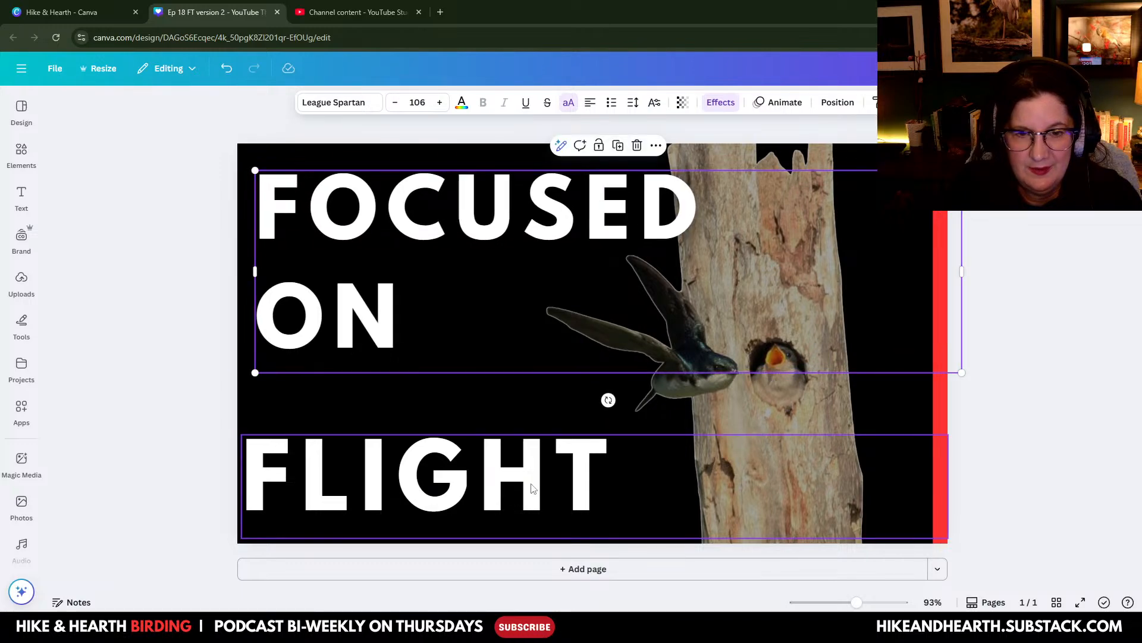
drag(533, 488, 554, 467)
click(615, 547)
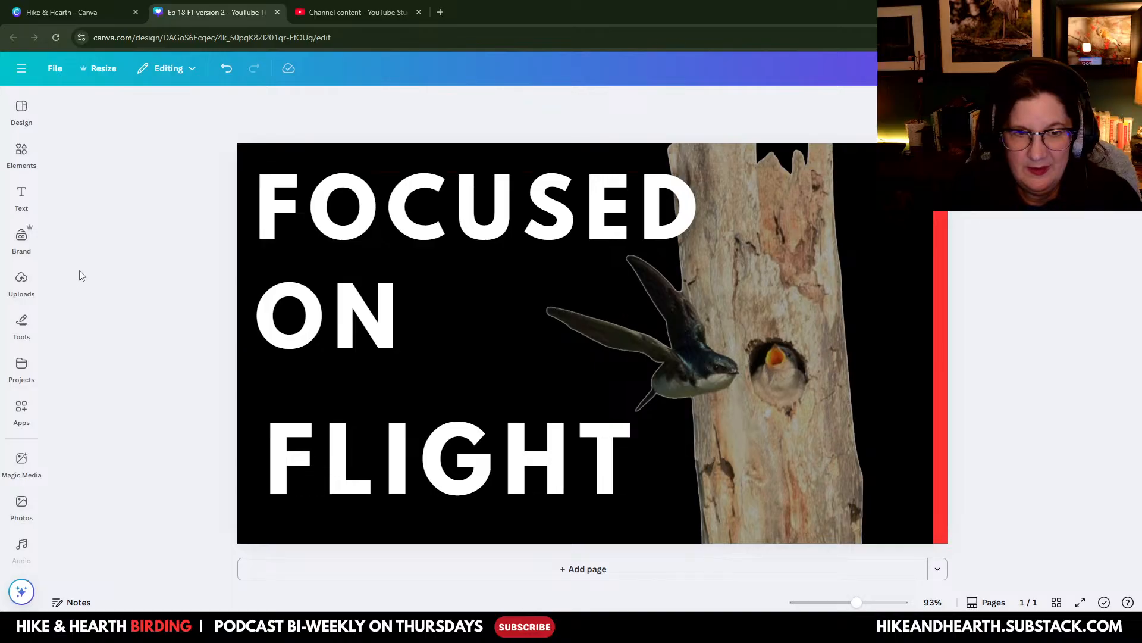
Step: Rename the thumbnail design as "Ep 18 FT version 3"
click(55, 67)
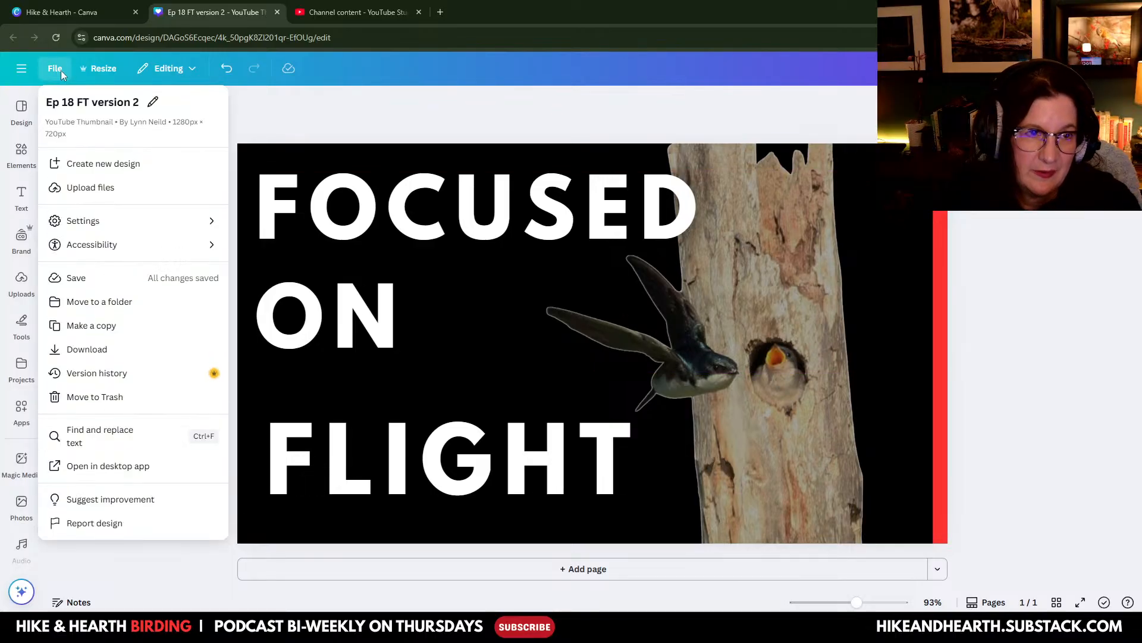
click(133, 106)
click(134, 106)
key(BackSpace)
text(3)
key(Return)
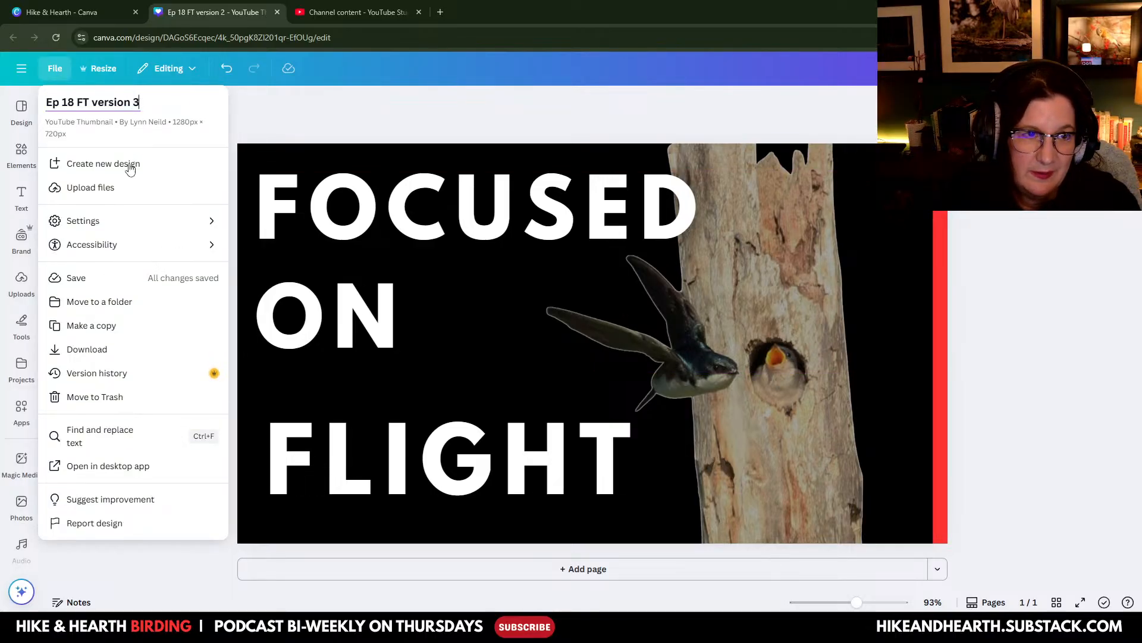
click(89, 291)
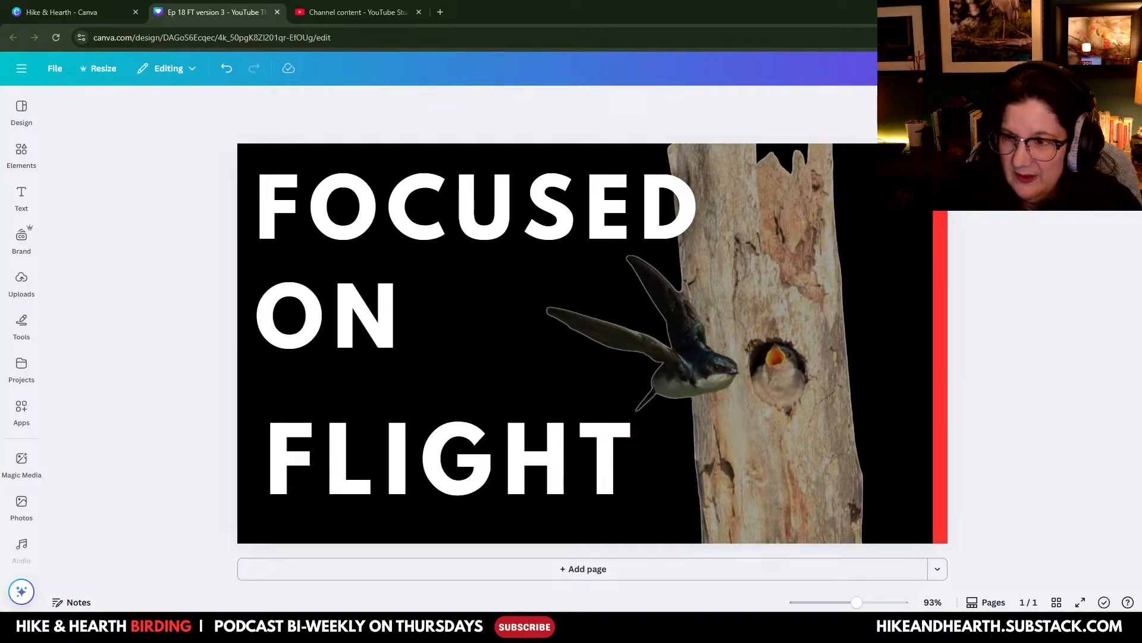
Step: Download the version 3 FOCUSED ON FLIGHT thumbnail as a JPG
click(1103, 67)
click(924, 320)
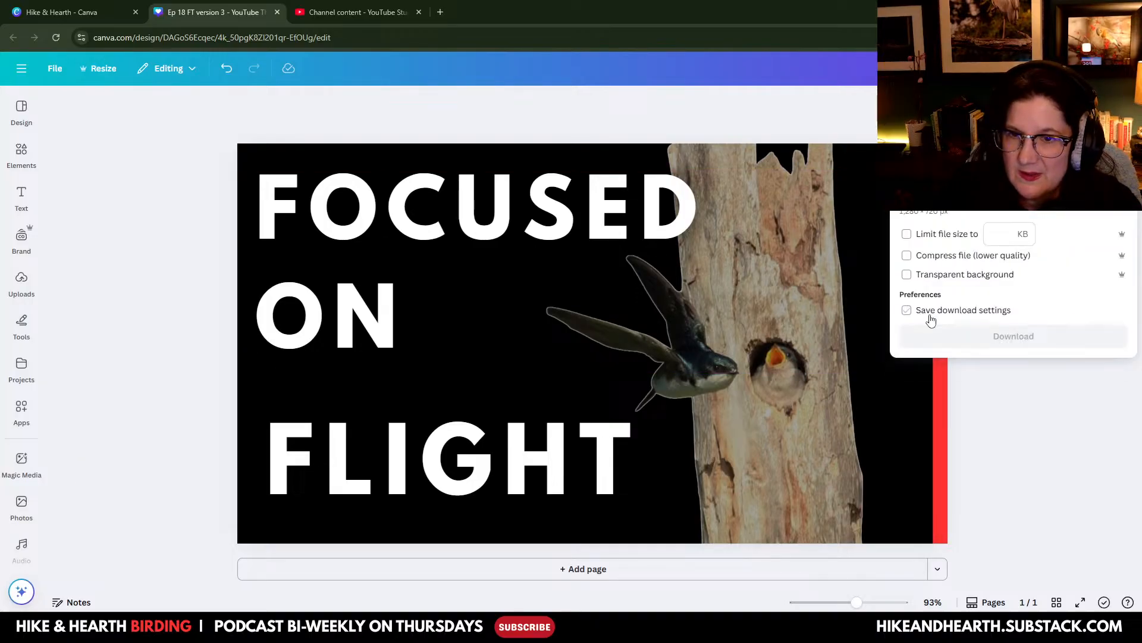
click(1011, 193)
click(918, 423)
drag(1041, 247, 1023, 250)
click(1011, 352)
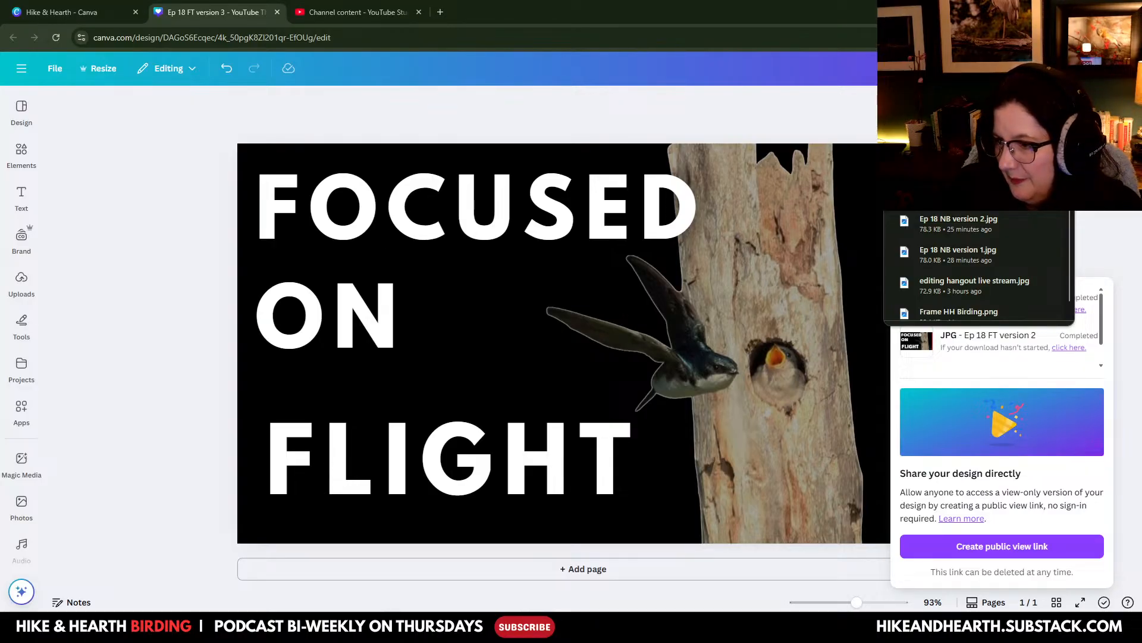
key(super+d)
key(super+d)
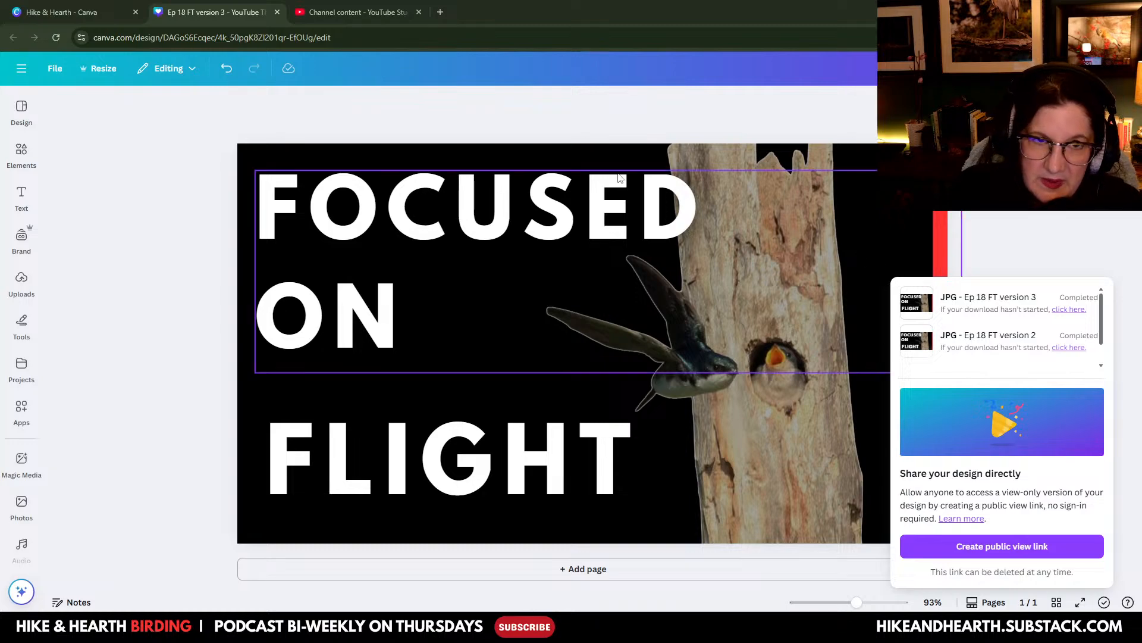
Step: Switch to YouTube Studio and start uploading the video file Ep 18 FT.mp4
click(337, 19)
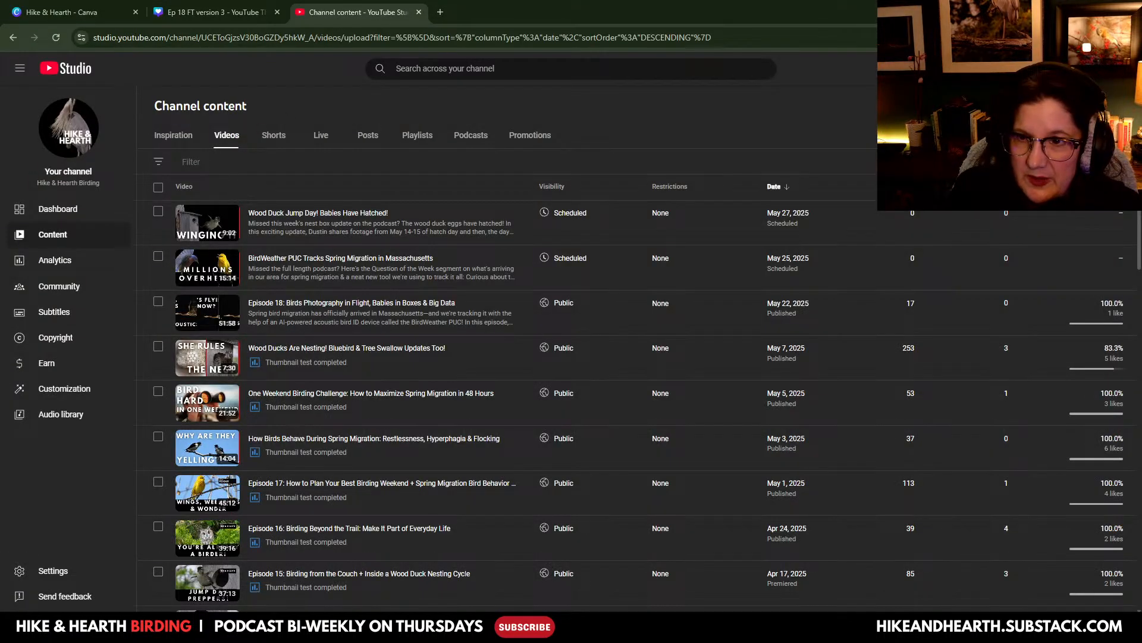
click(1056, 68)
click(569, 397)
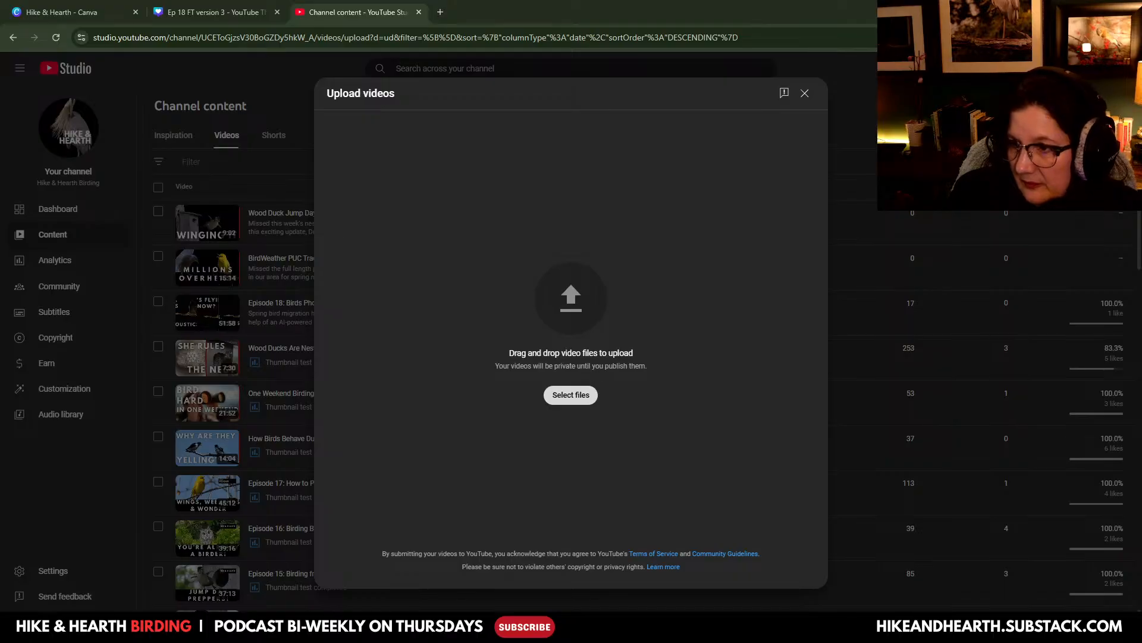
key(Return)
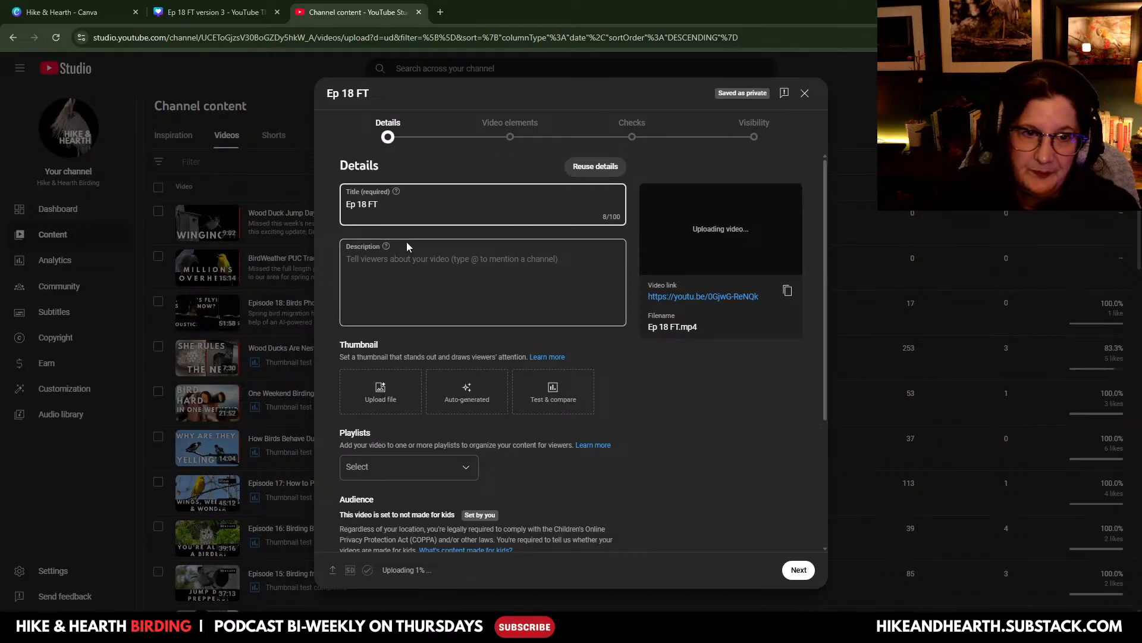
Step: Replace the video title with "How to Photograph Birds in Flight: Examples & Tips"
drag(386, 204, 327, 205)
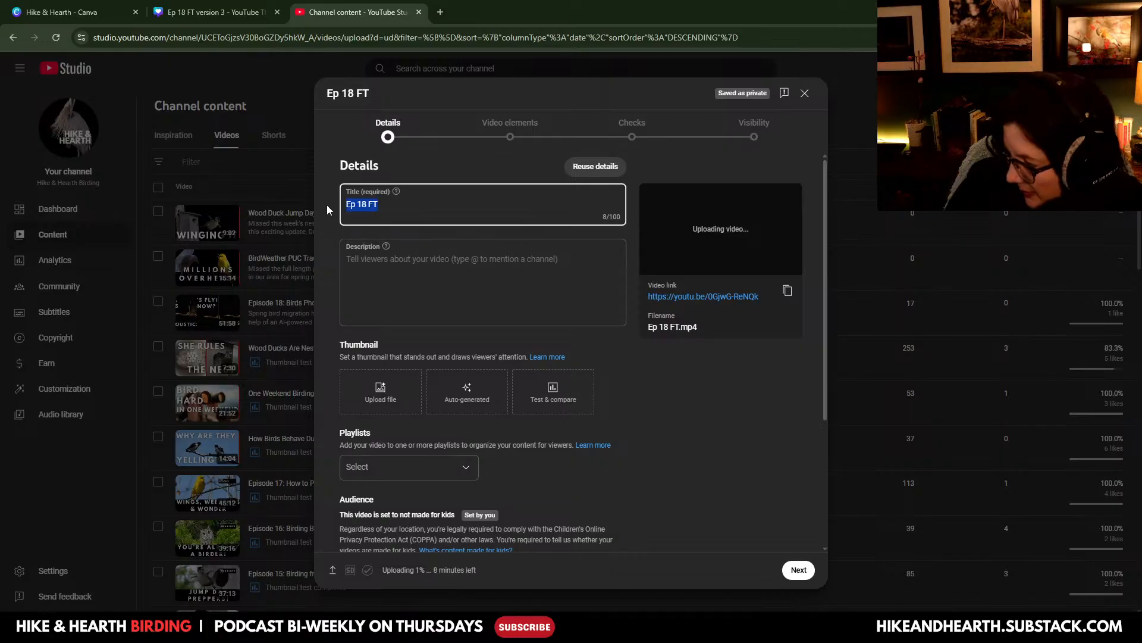
text(How to)
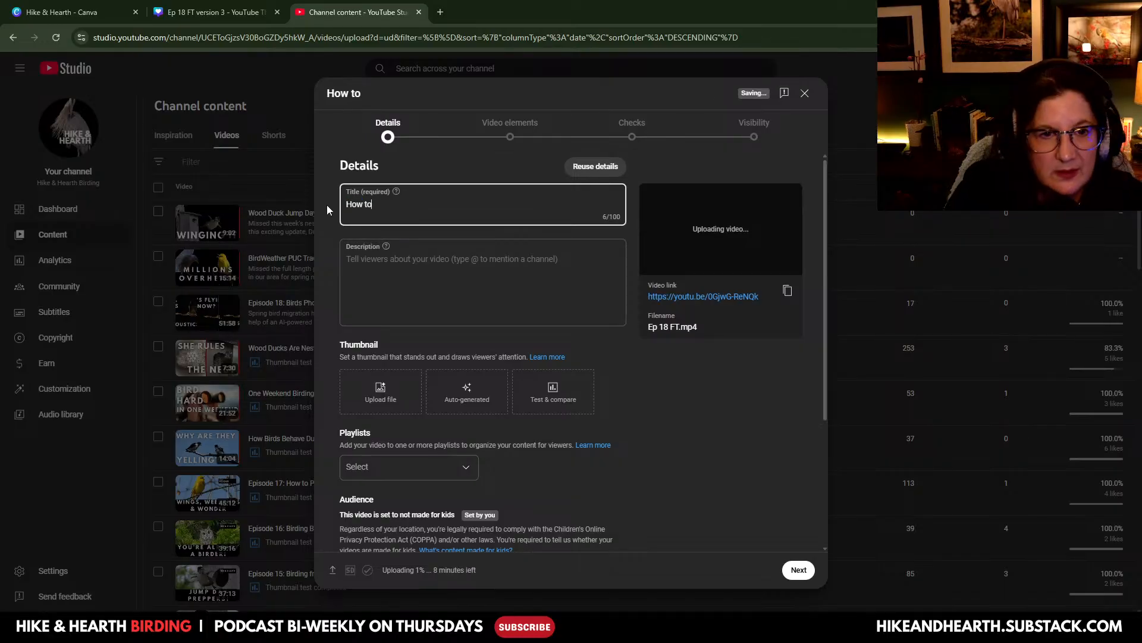
text( Photography)
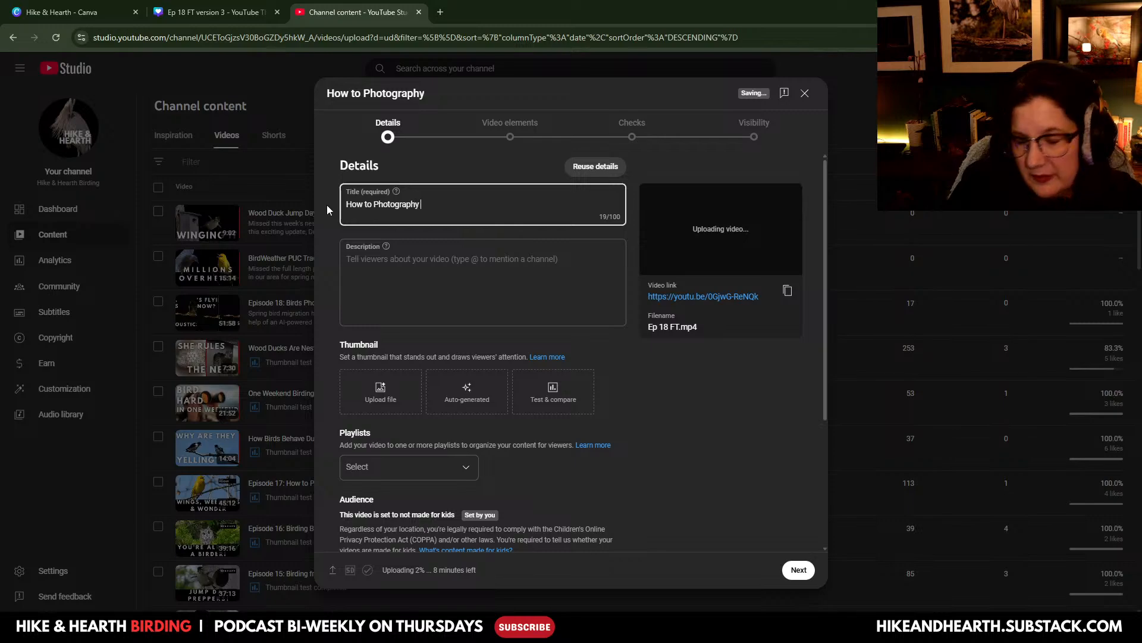
key(BackSpace)
key(BackSpace)
text(Birds)
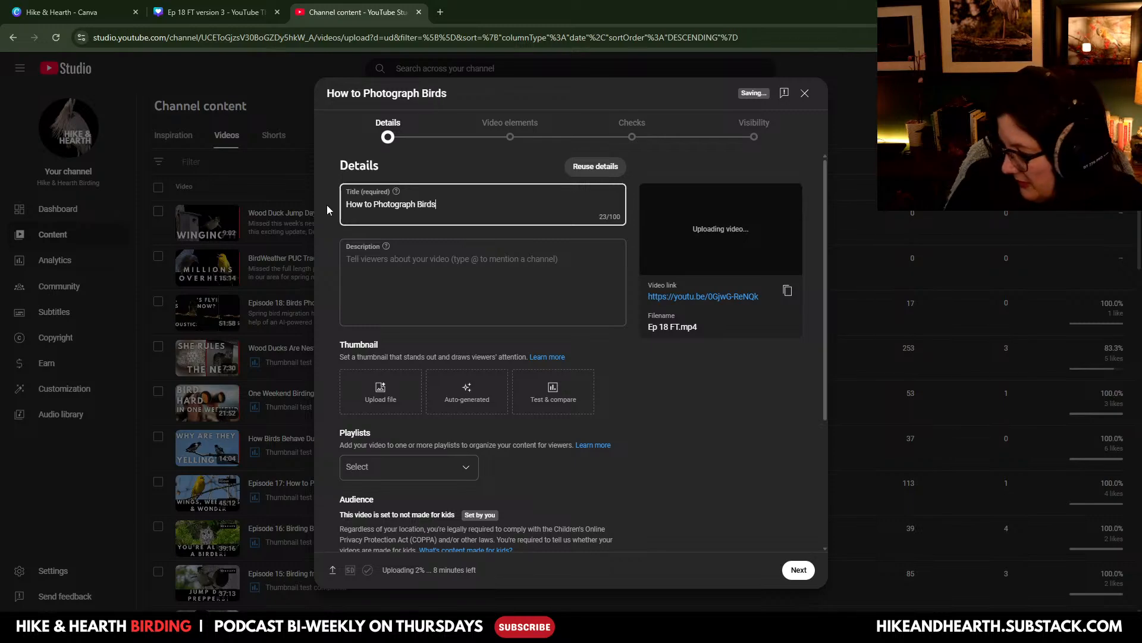
text( in flight)
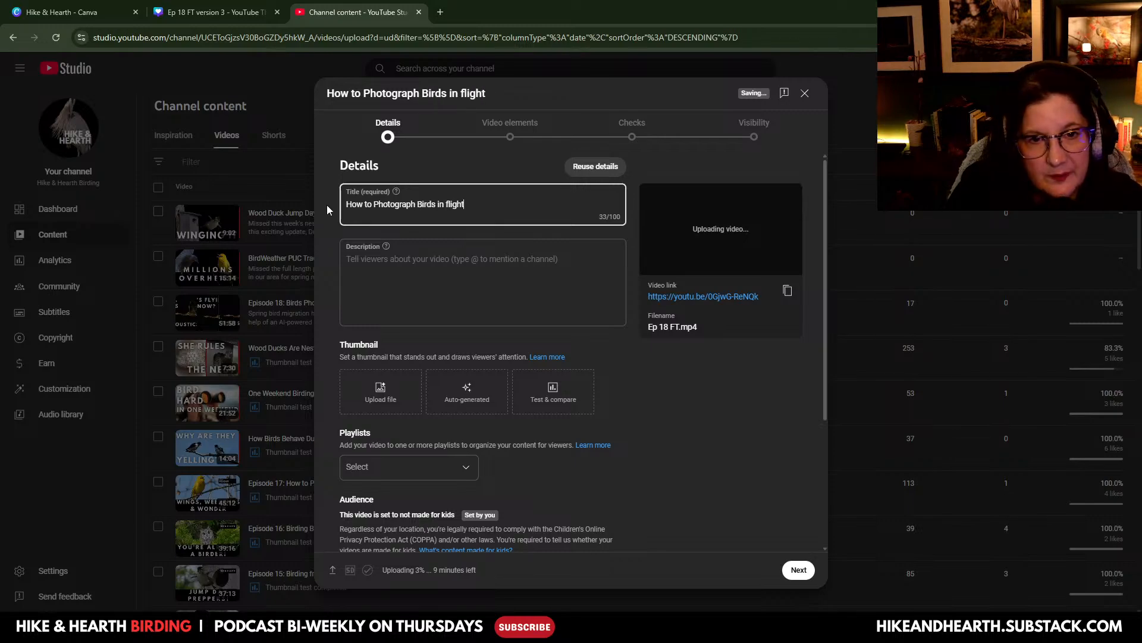
key(BackSpace)
key(BackSpace)
key(BackSpace)
key(BackSpace)
key(BackSpace)
key(BackSpace)
text(F)
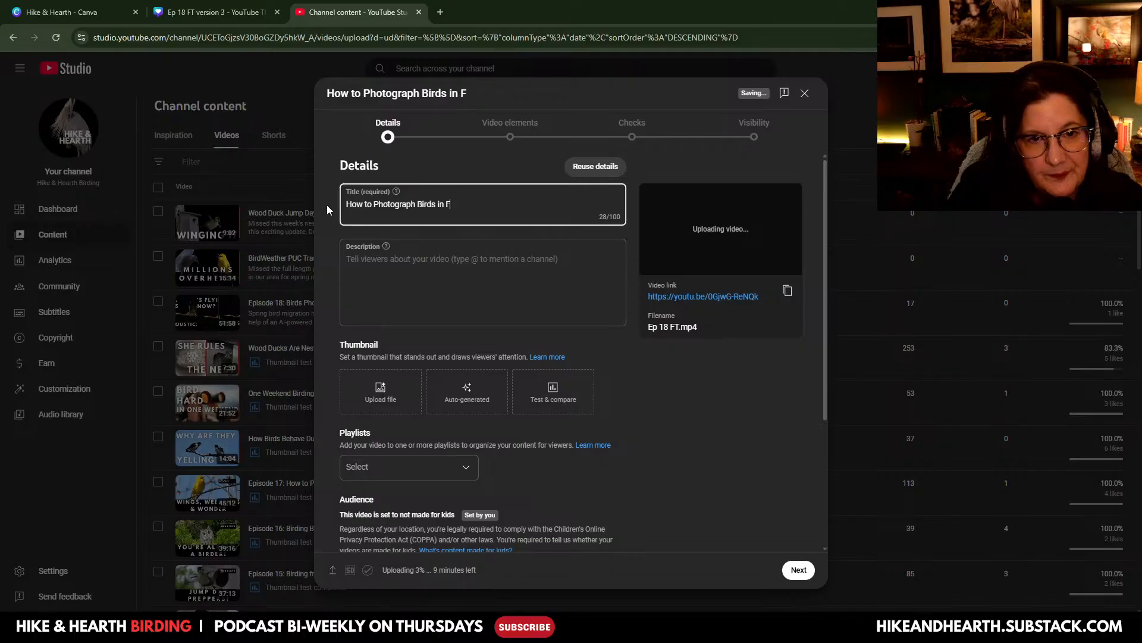
text(light: E)
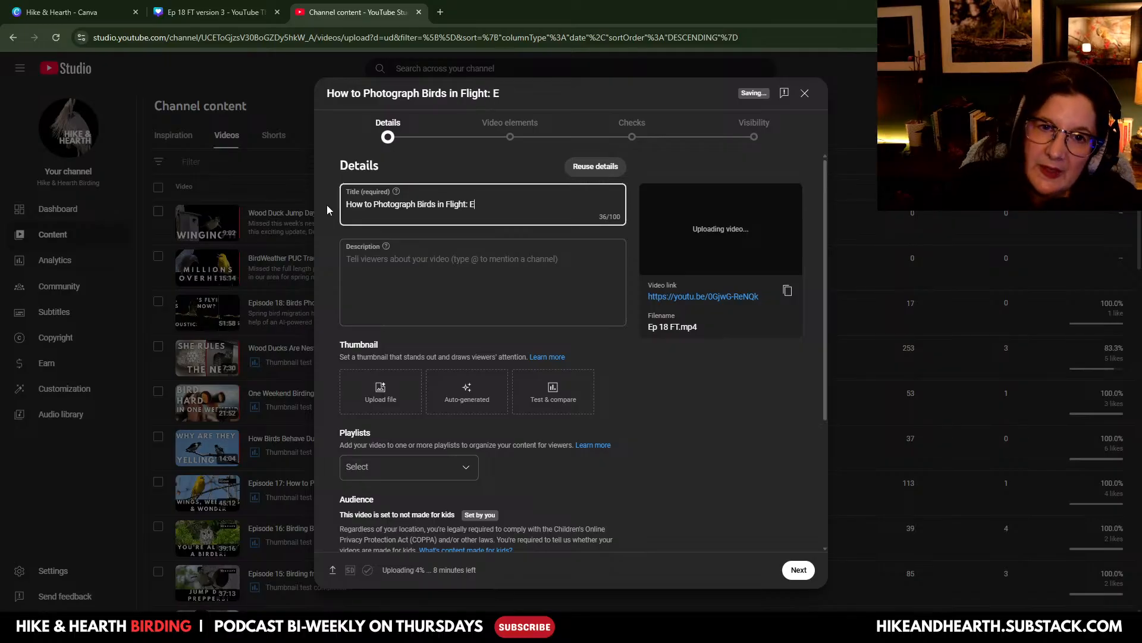
text(xamples & Tips)
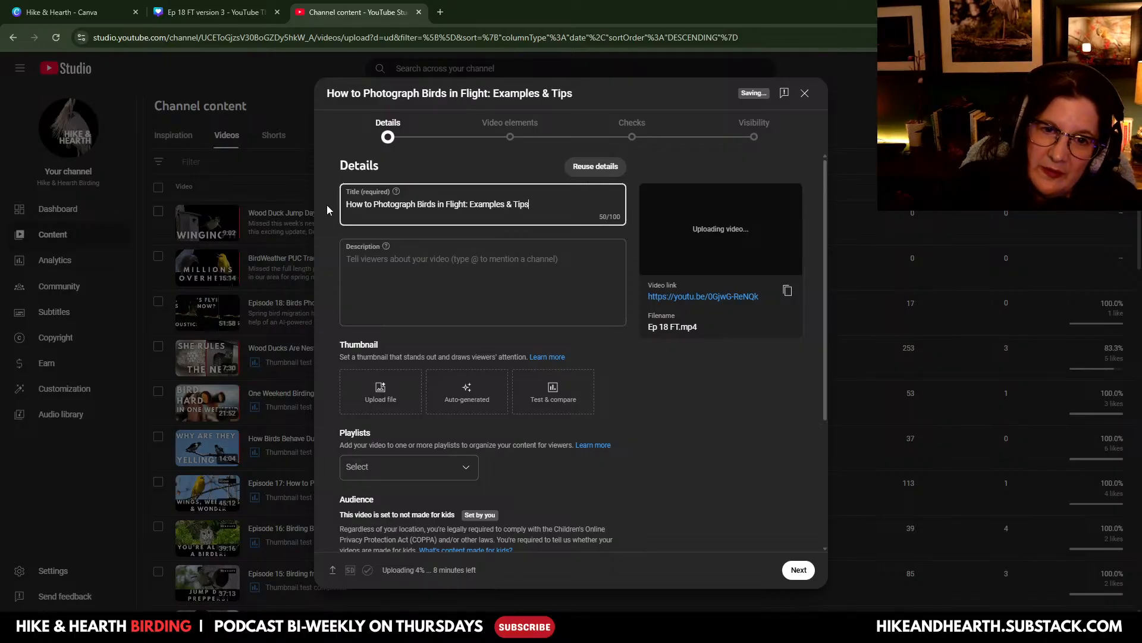
Step: Begin the video description with "Want to capture stunning photos of birds in flight? In"
click(379, 290)
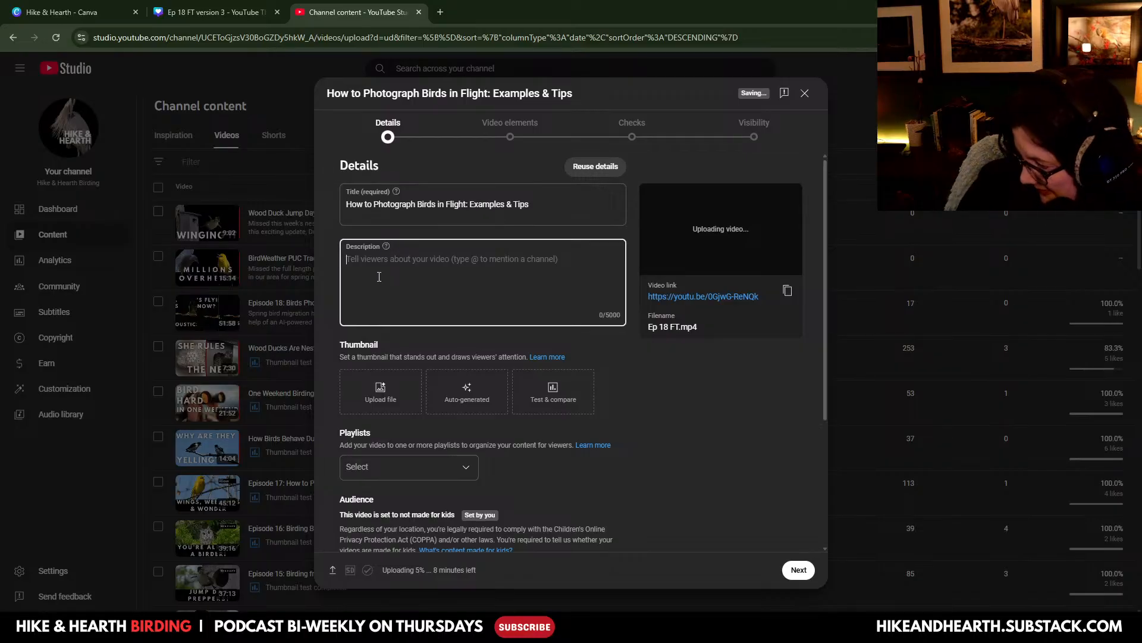
text(Want to capture)
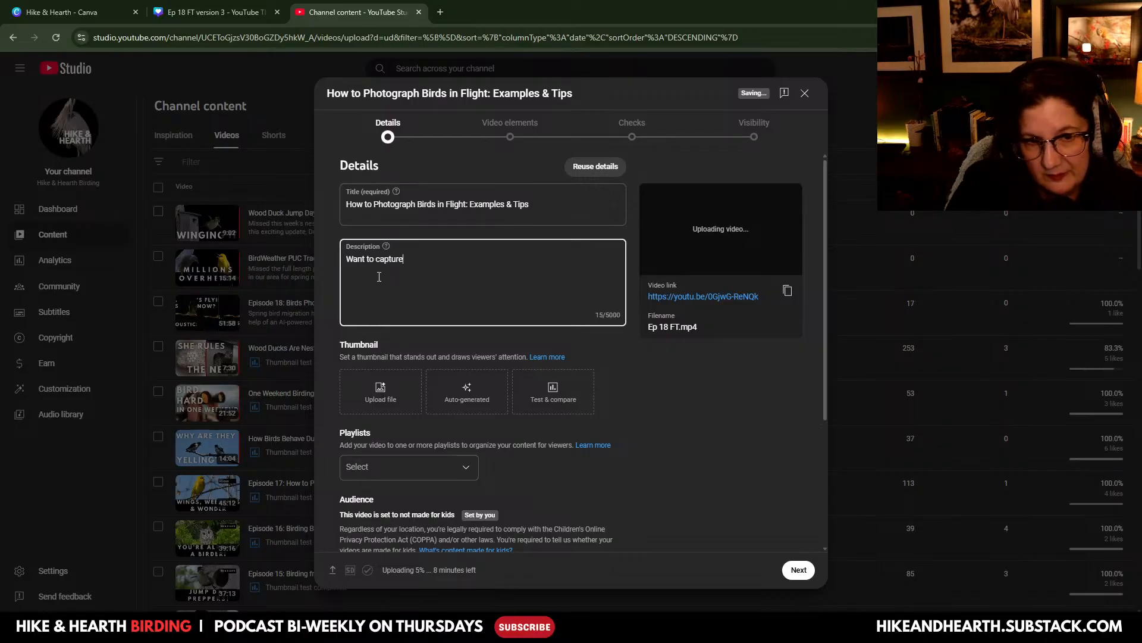
text( stunning pho)
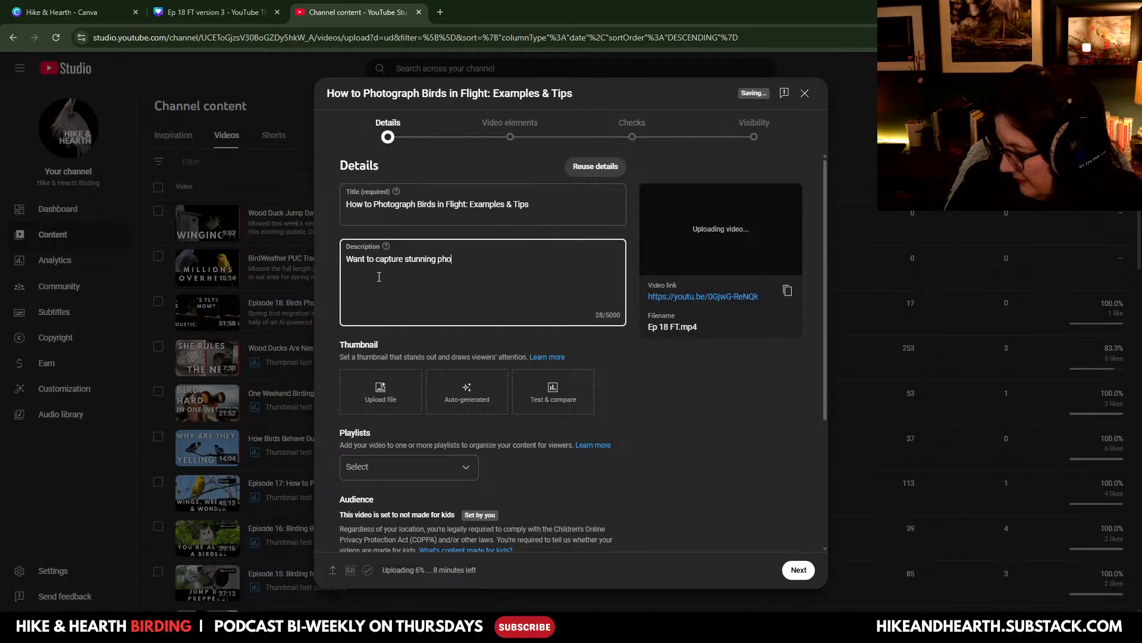
text(tos of birds in )
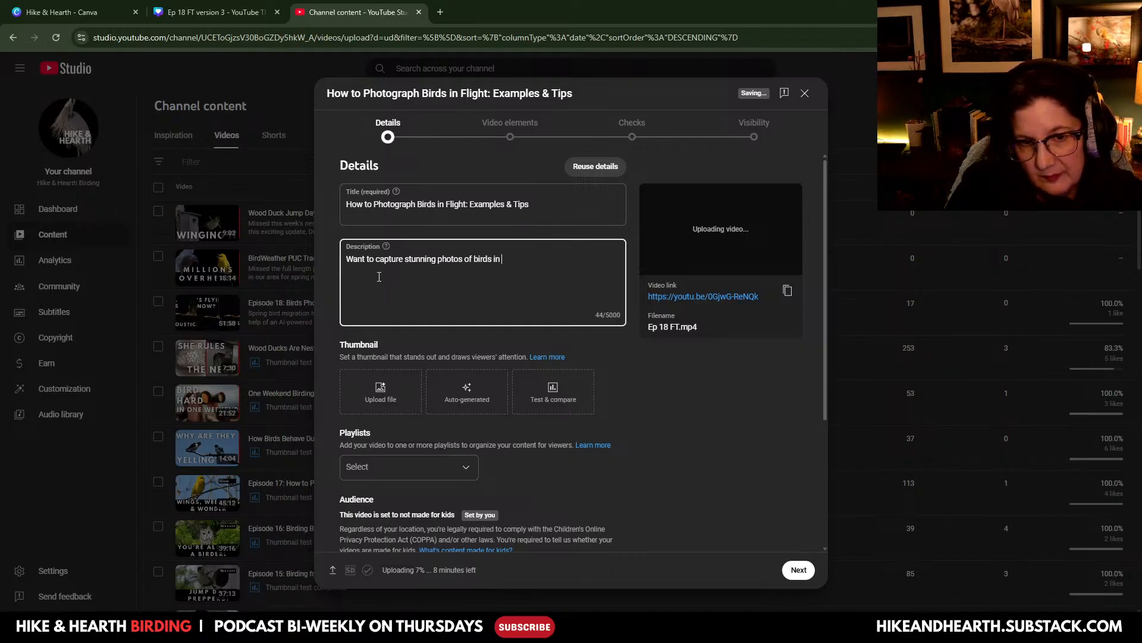
text(flight? In )
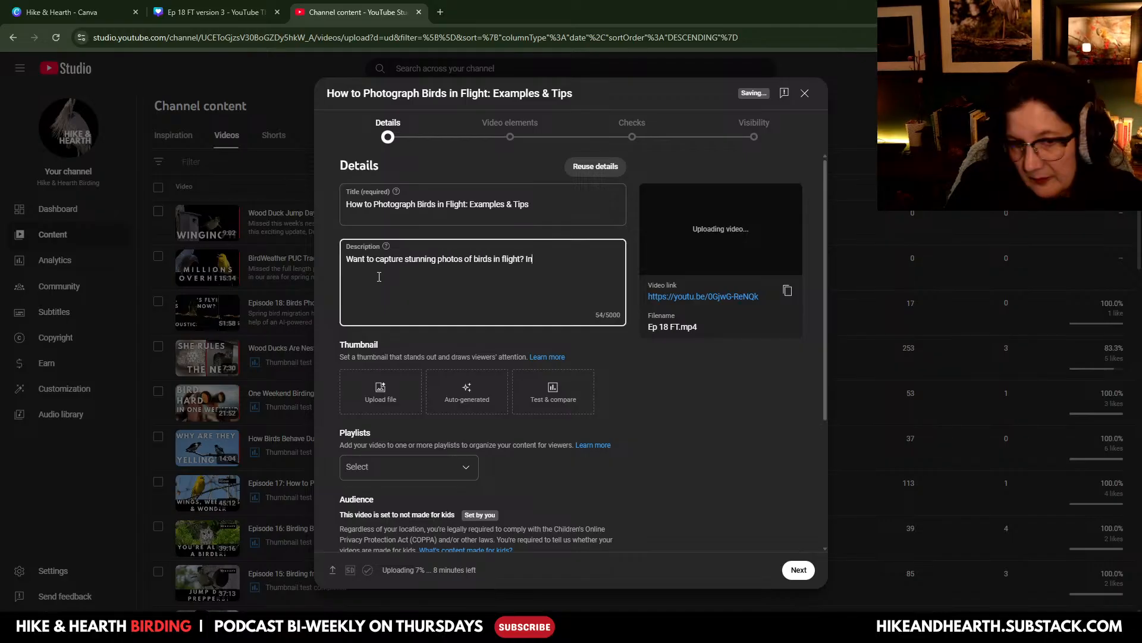
Step: Continue the description with "this segment,", the presenter's first name and "shares his personal techniques, camera settings, and field tips"
text(this segment)
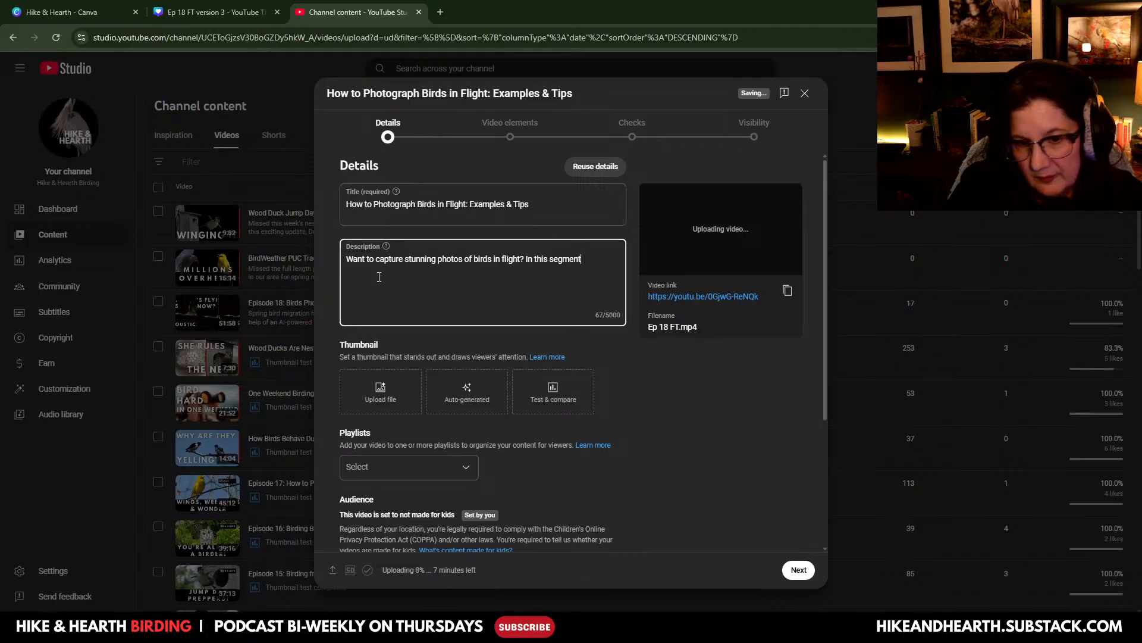
text(, Du)
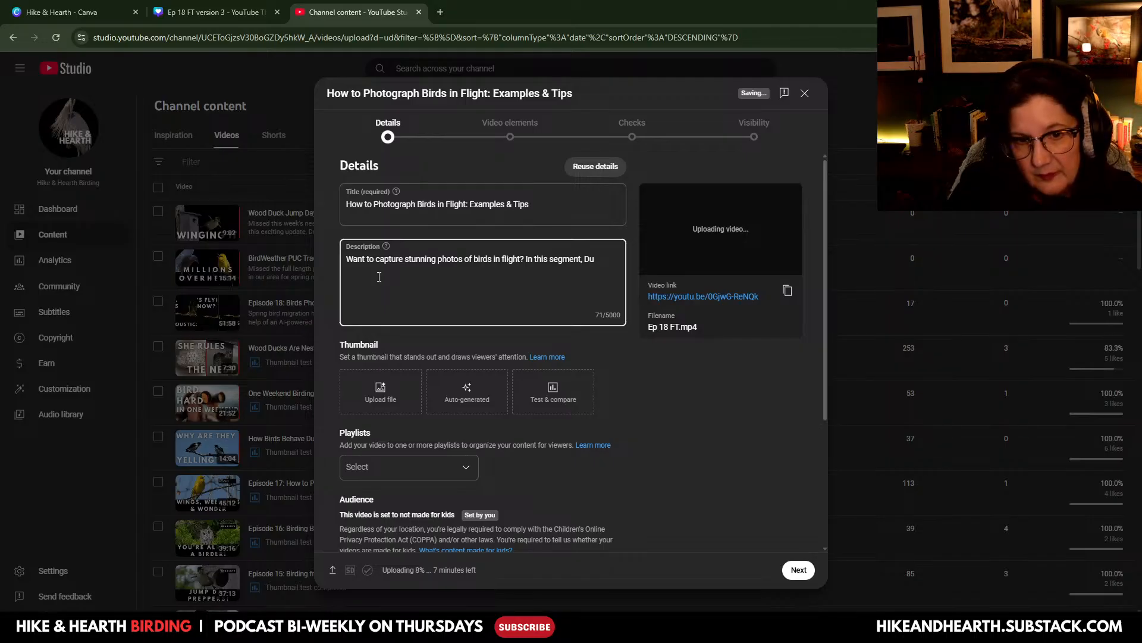
text(stin shares )
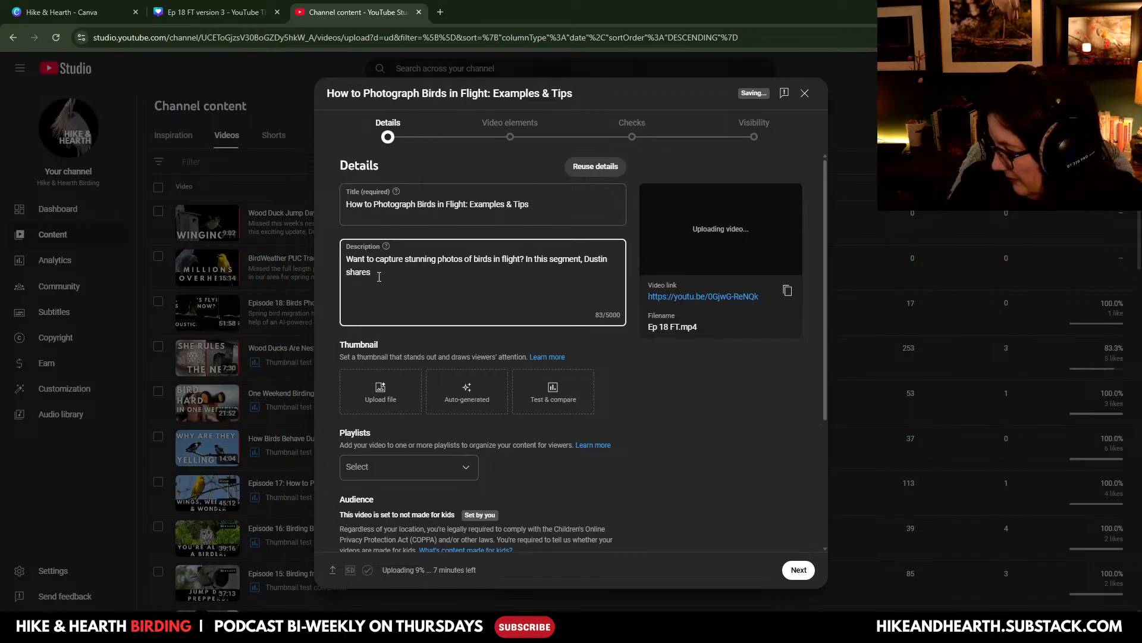
text(his personal tech)
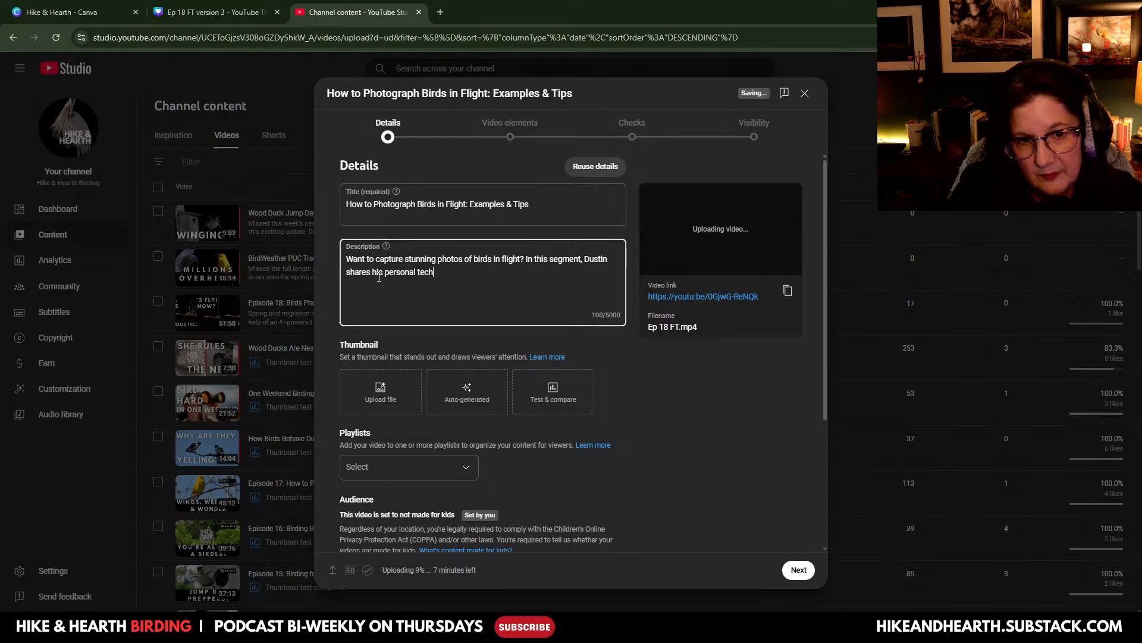
text(niques )
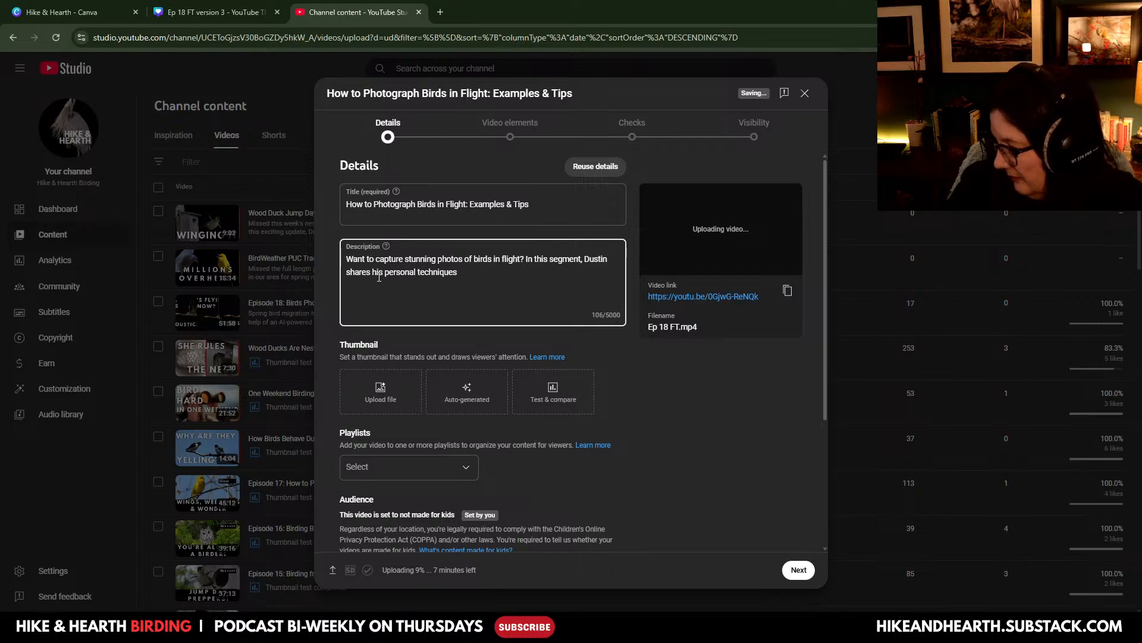
text(, camera settings)
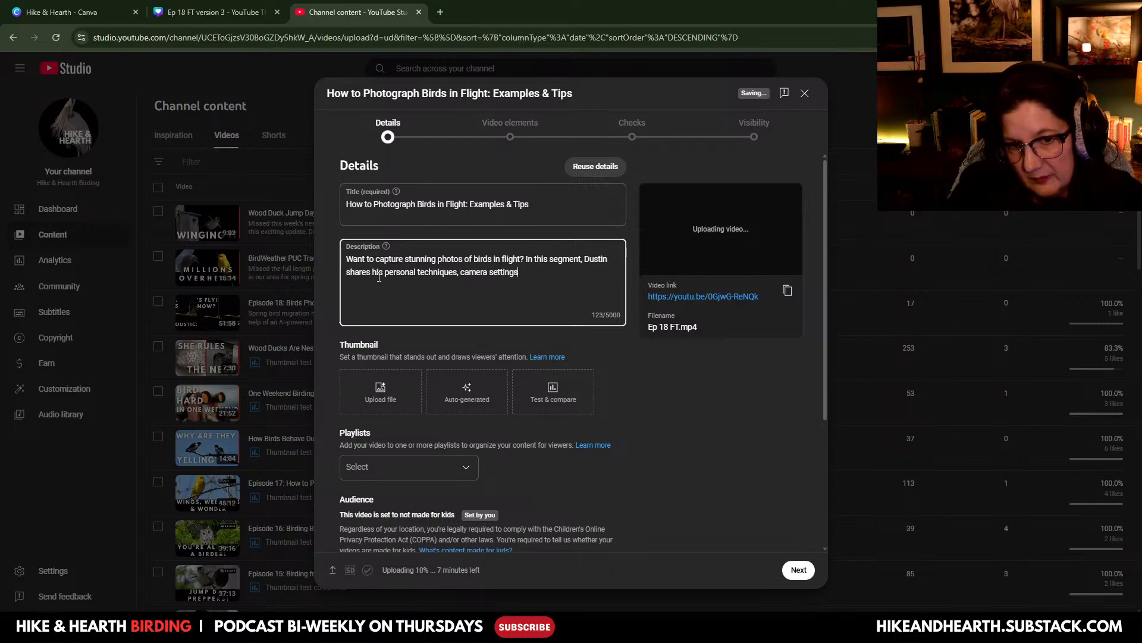
text(, and fie)
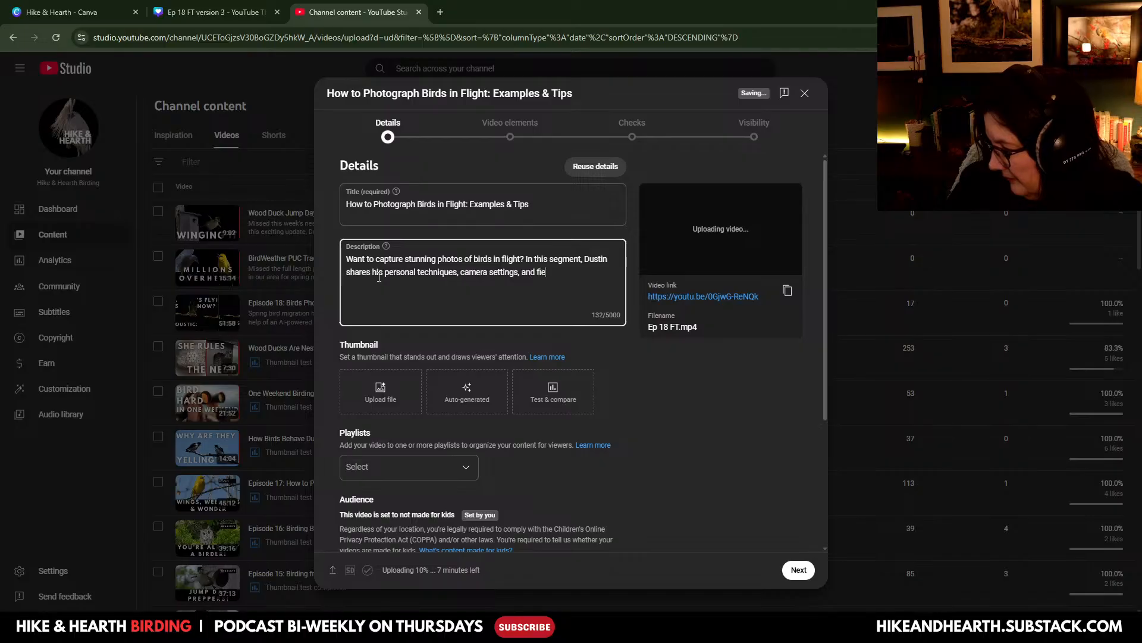
text(ld tips )
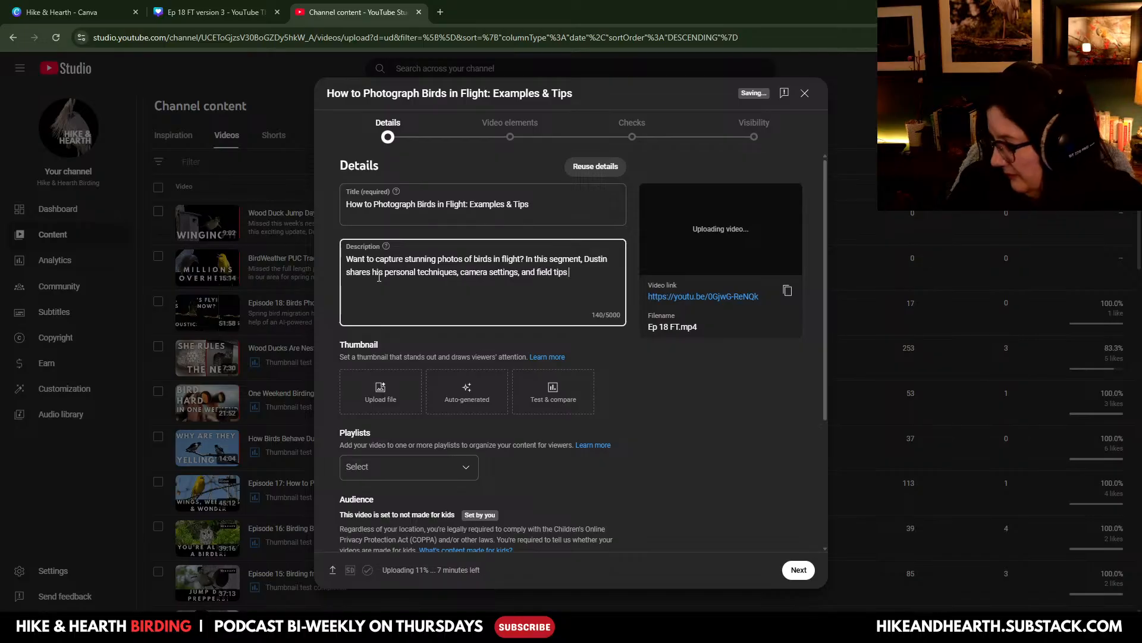
Step: Finish the description's sentence with "while walking through real examples from his bird photography portfolio."
text(while walk)
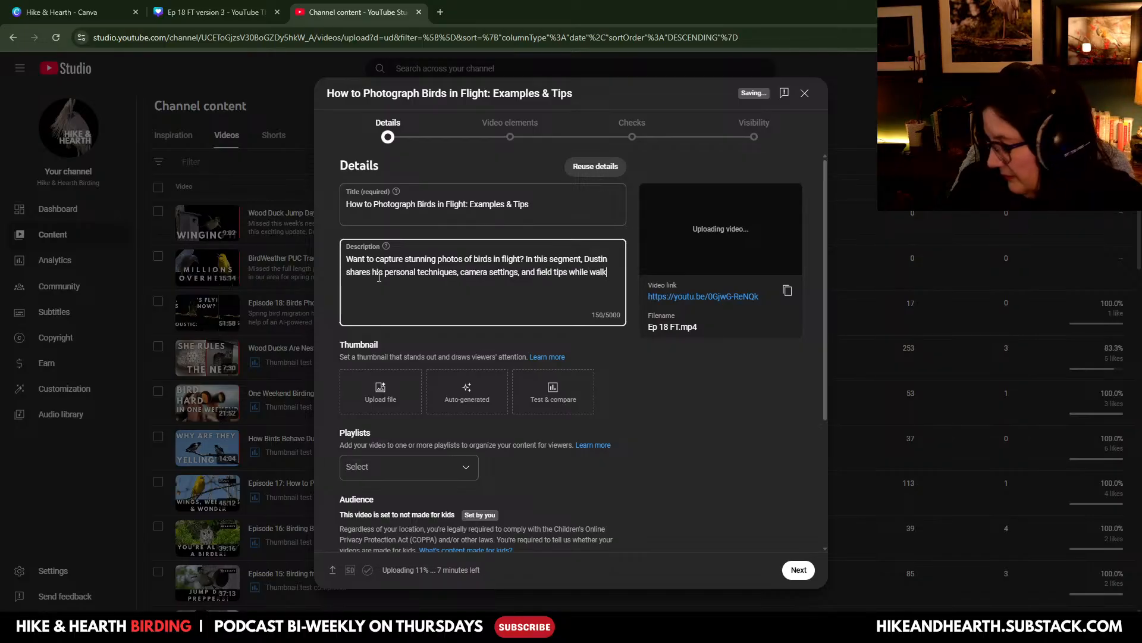
text(ing through real)
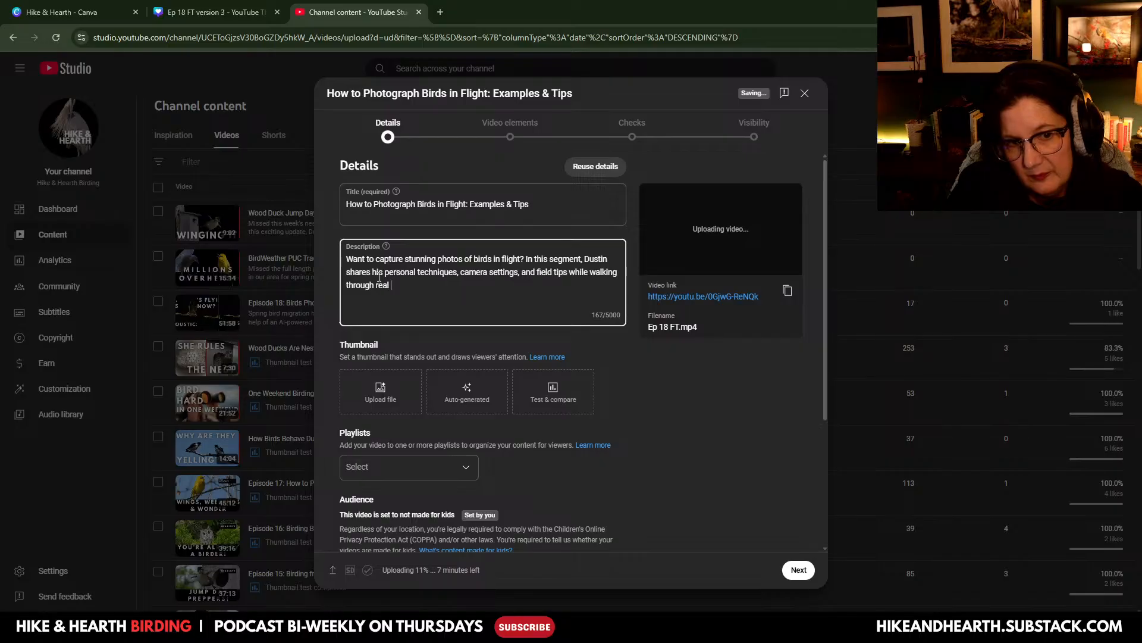
text( examples f)
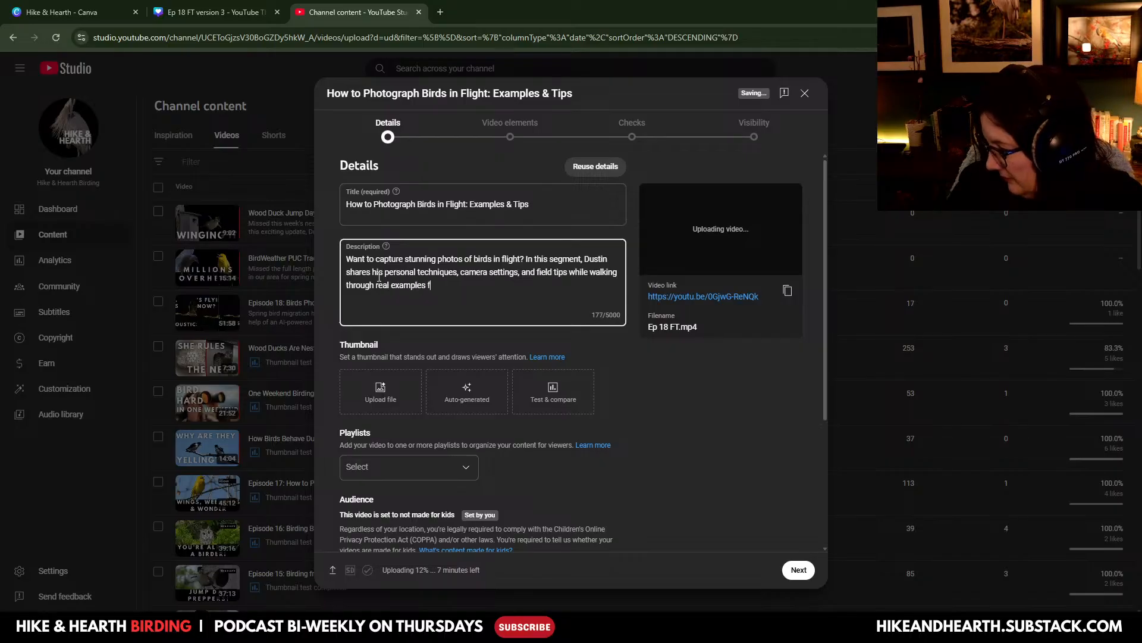
text(rom his bird pho)
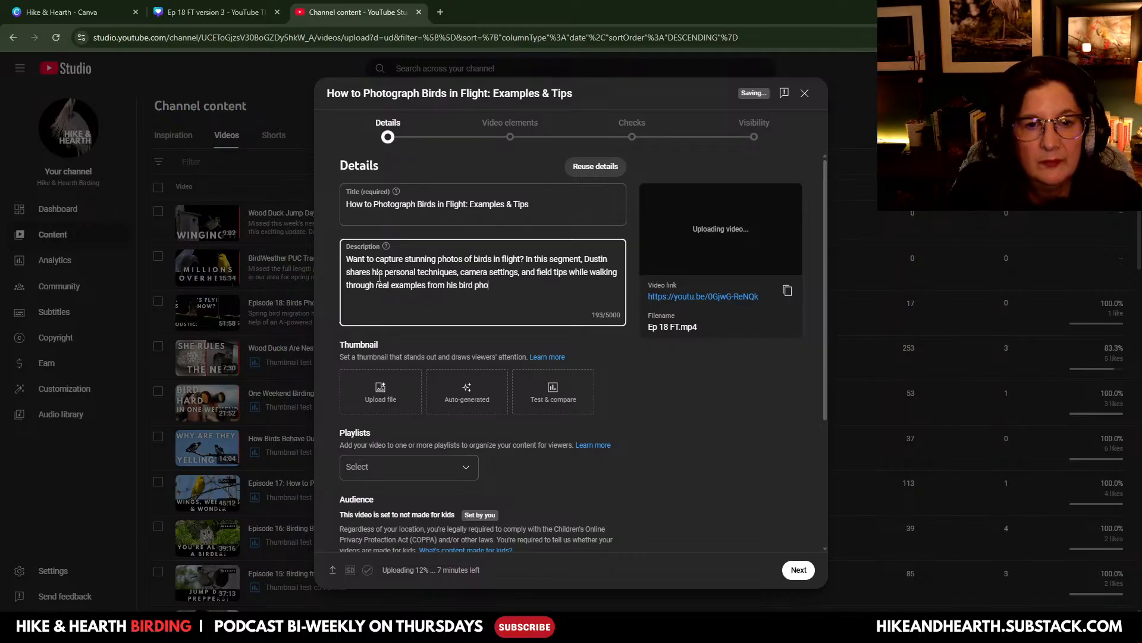
text(tography portfol)
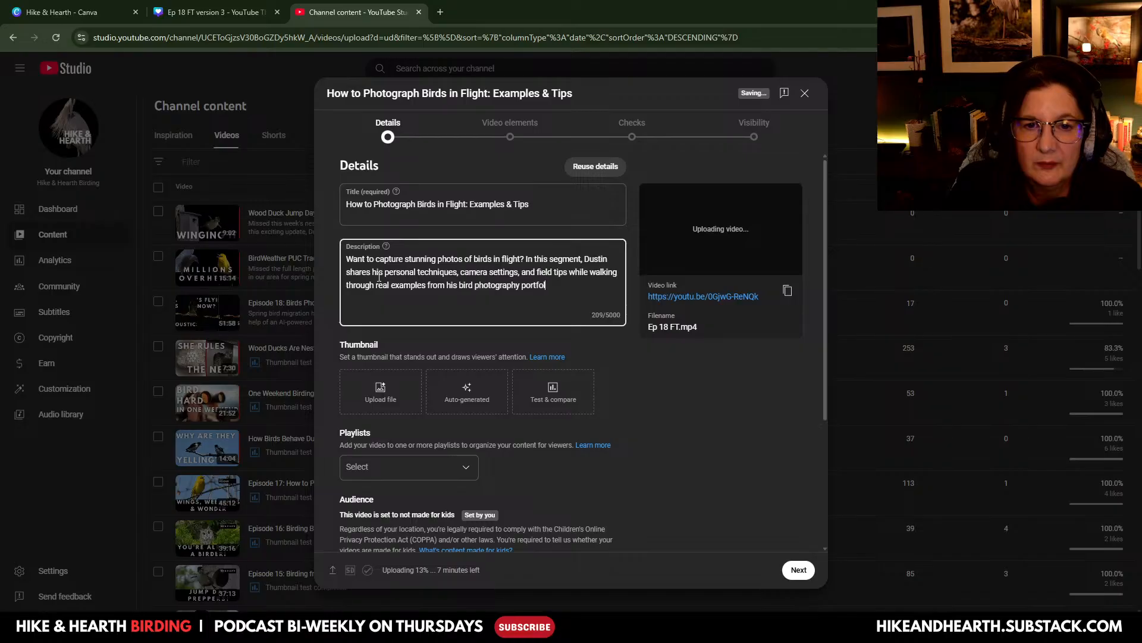
text(io.)
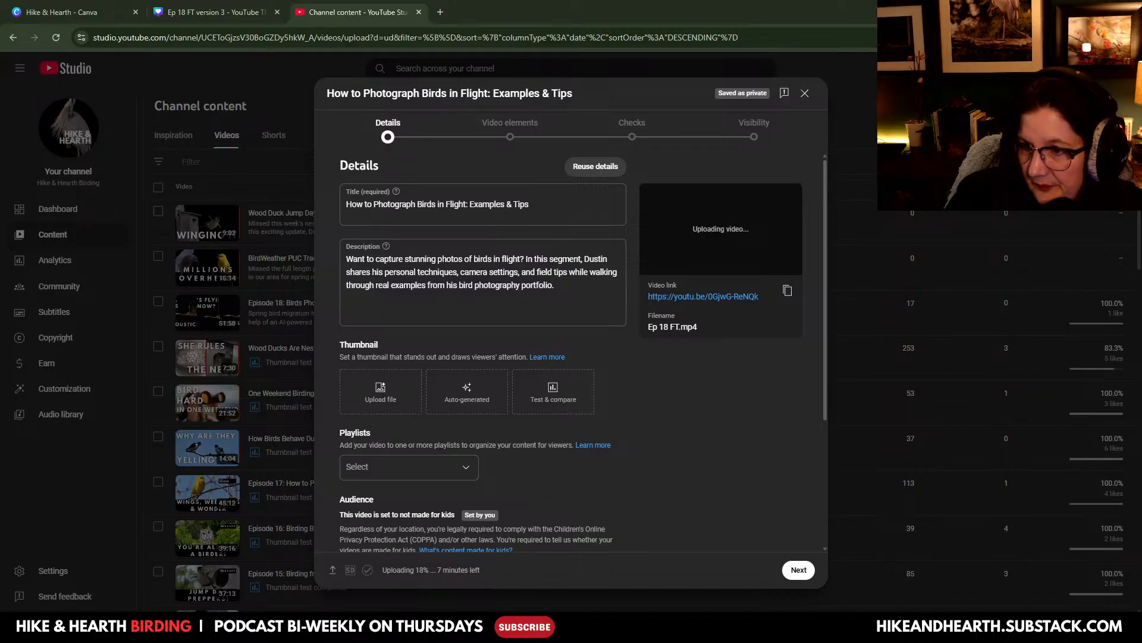
Step: Paste the copied Hike & Hearth channel blurb with its "More from Hike & Hearth" links below the description paragraph, separated by a blank line
click(427, 305)
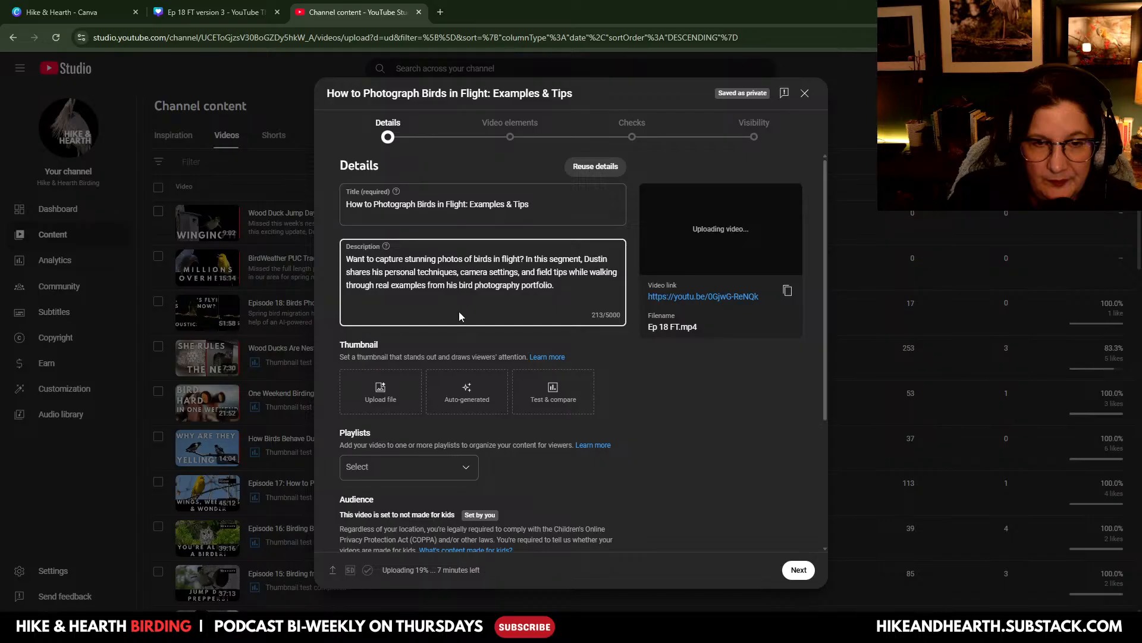
click(561, 287)
key(Return)
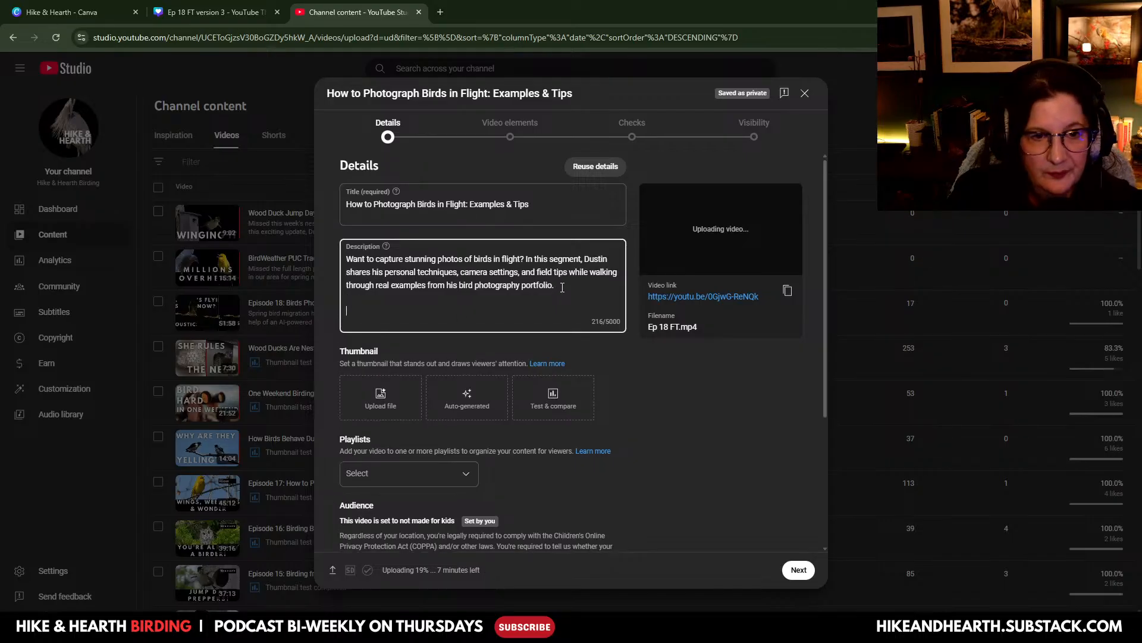
right_click(358, 312)
click(388, 449)
Step: Insert the line "Missed this week's podcast episode? Here's a replay of our featured topic!" above the first description paragraph, followed by a blank line
click(349, 265)
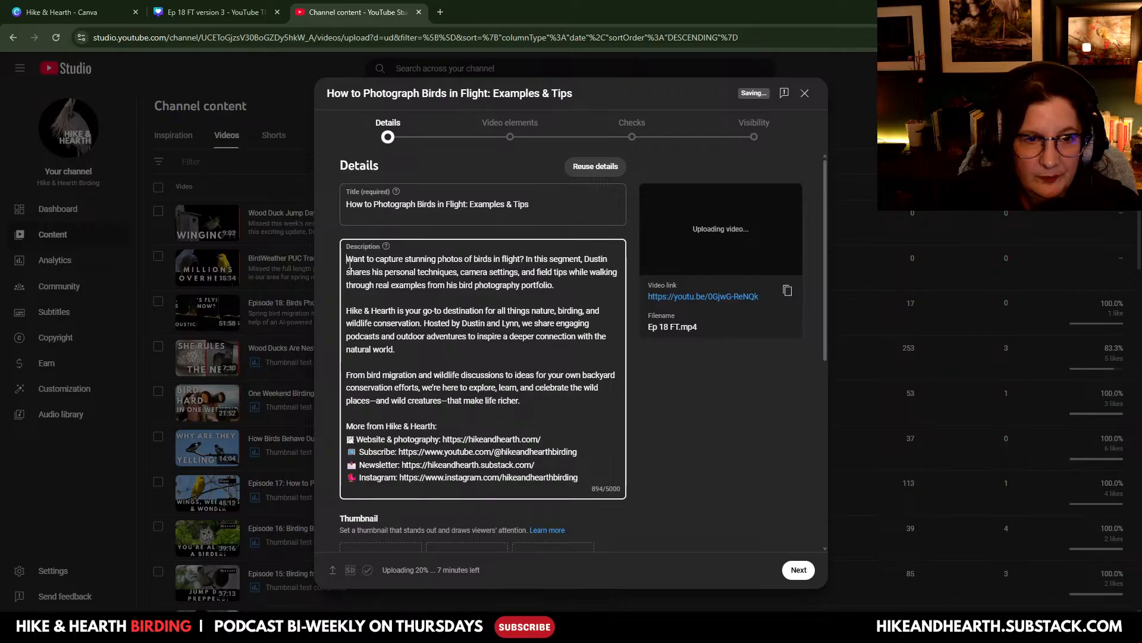
key(Return)
key(Return)
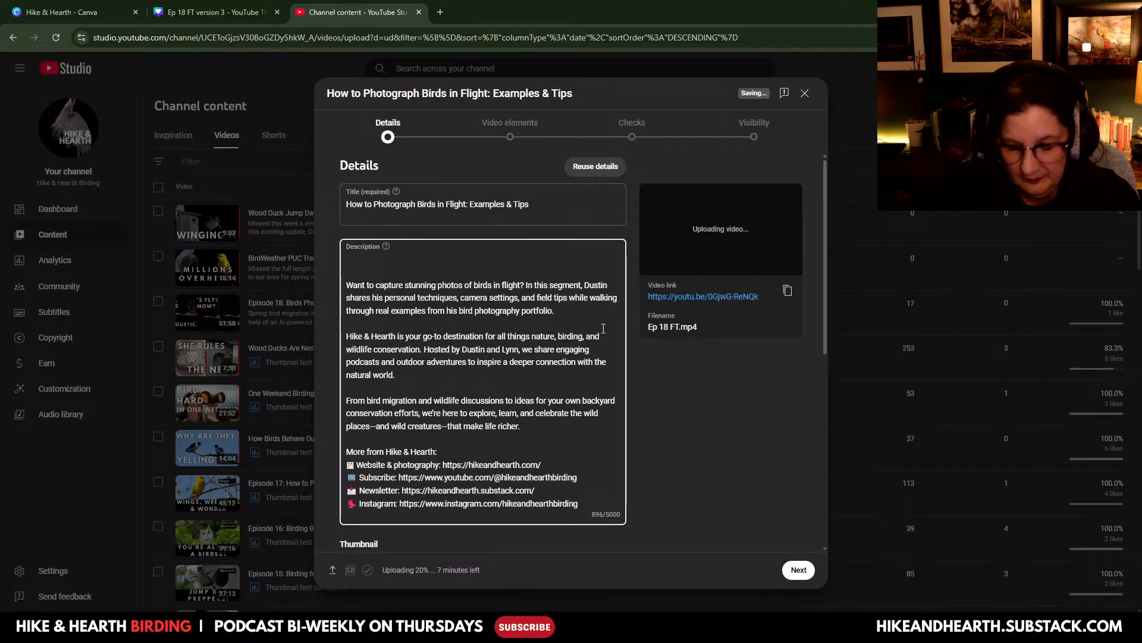
text(Missed)
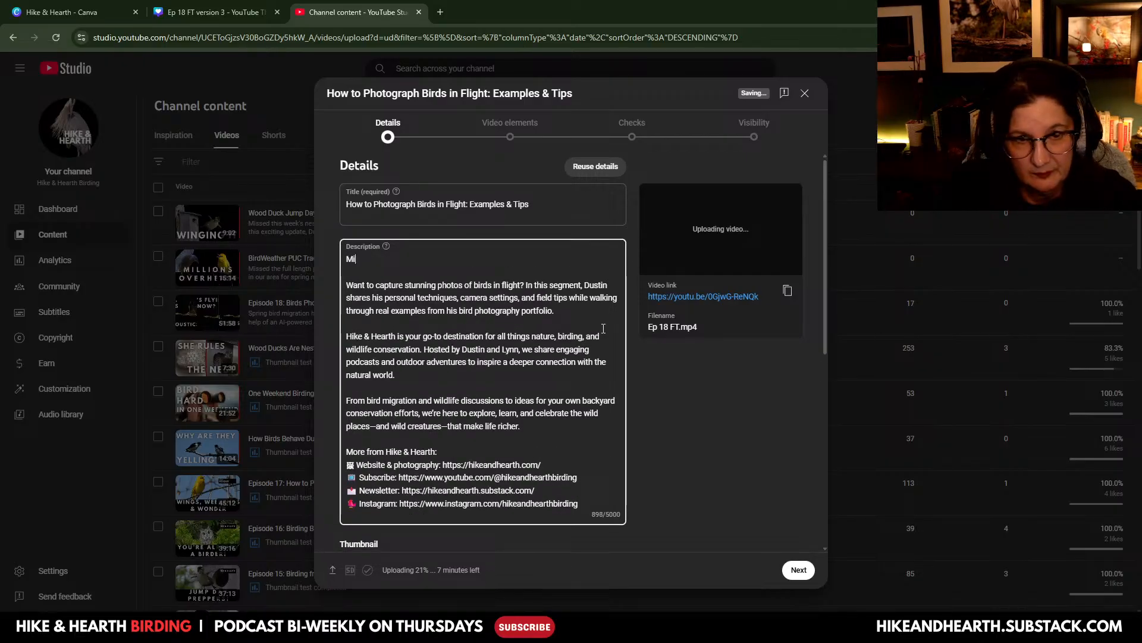
key(BackSpace)
key(BackSpace)
key(BackSpace)
key(BackSpace)
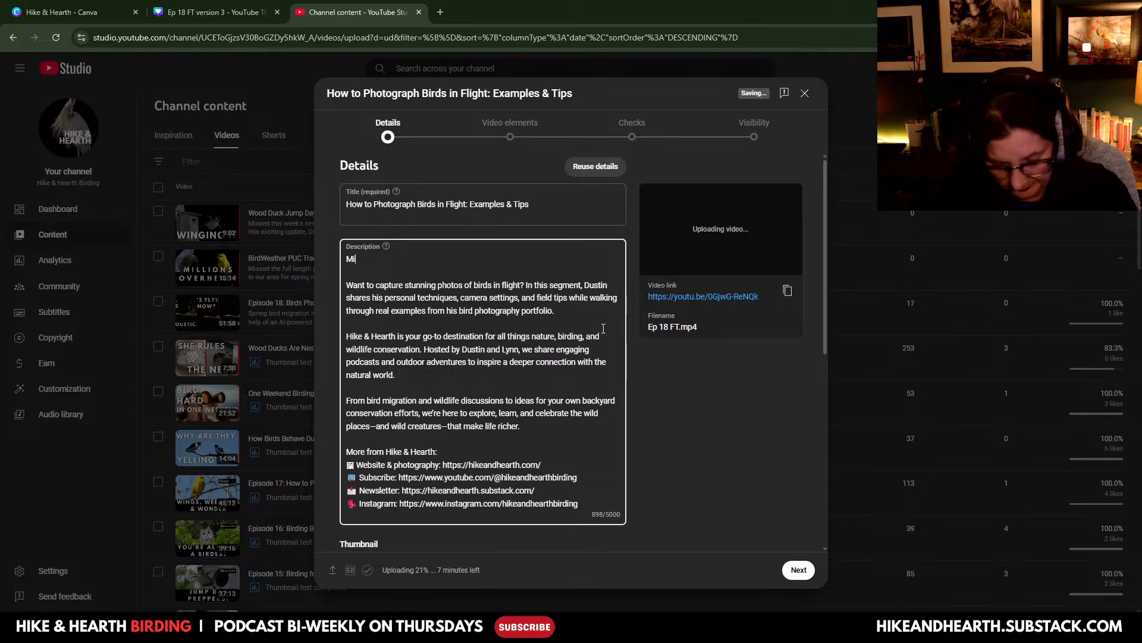
text(ssed t)
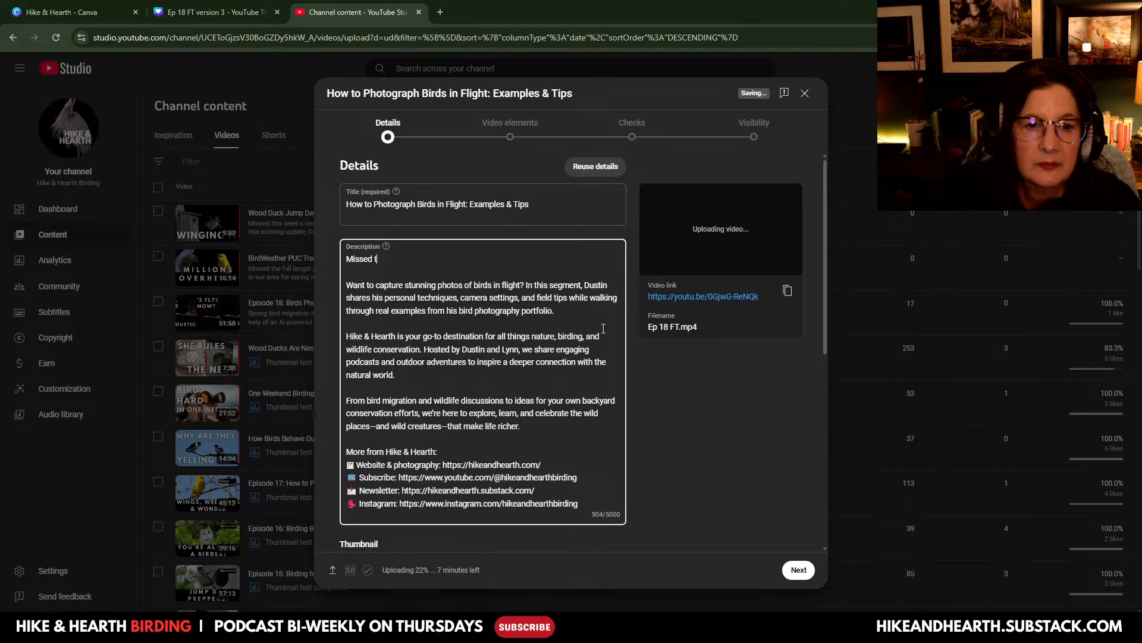
text(his week's podcas)
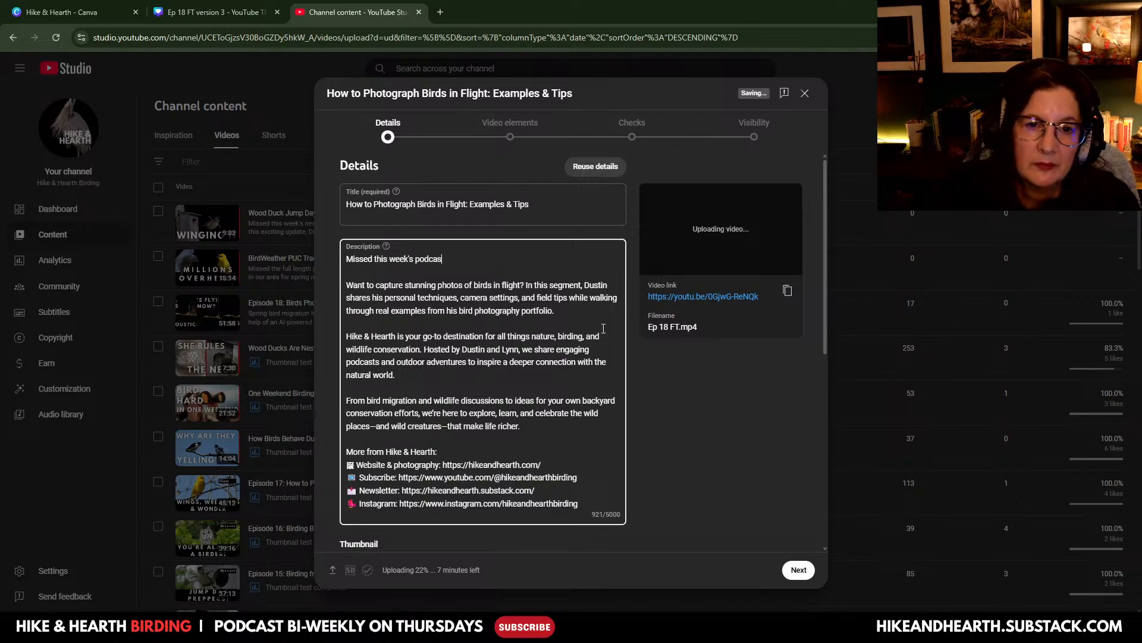
text(t episode? H)
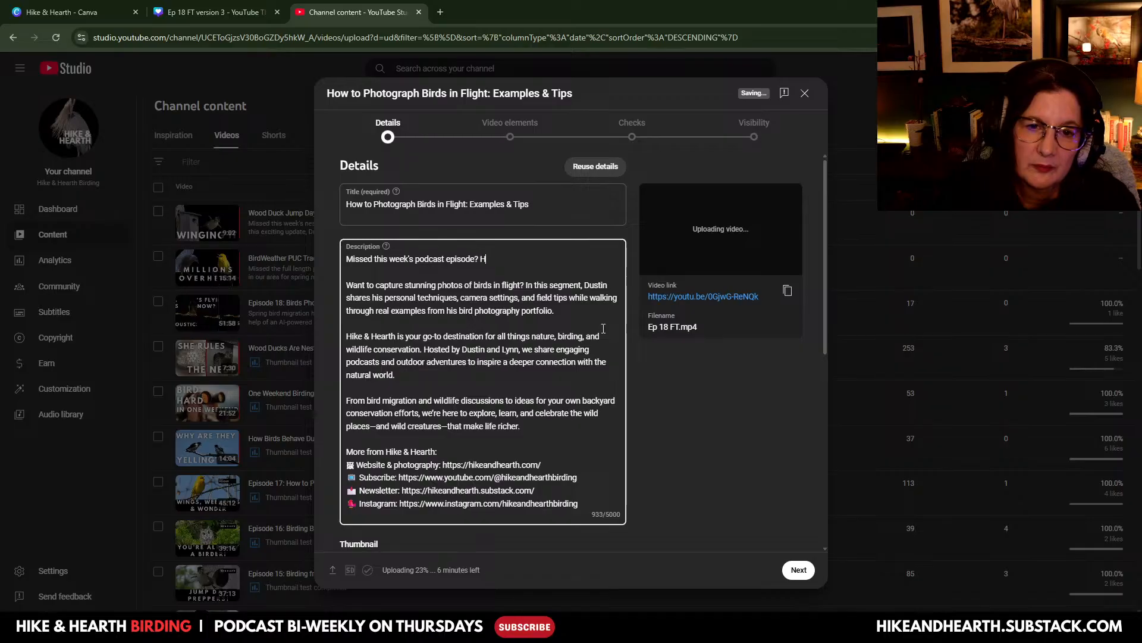
text(ere's a replay of ou)
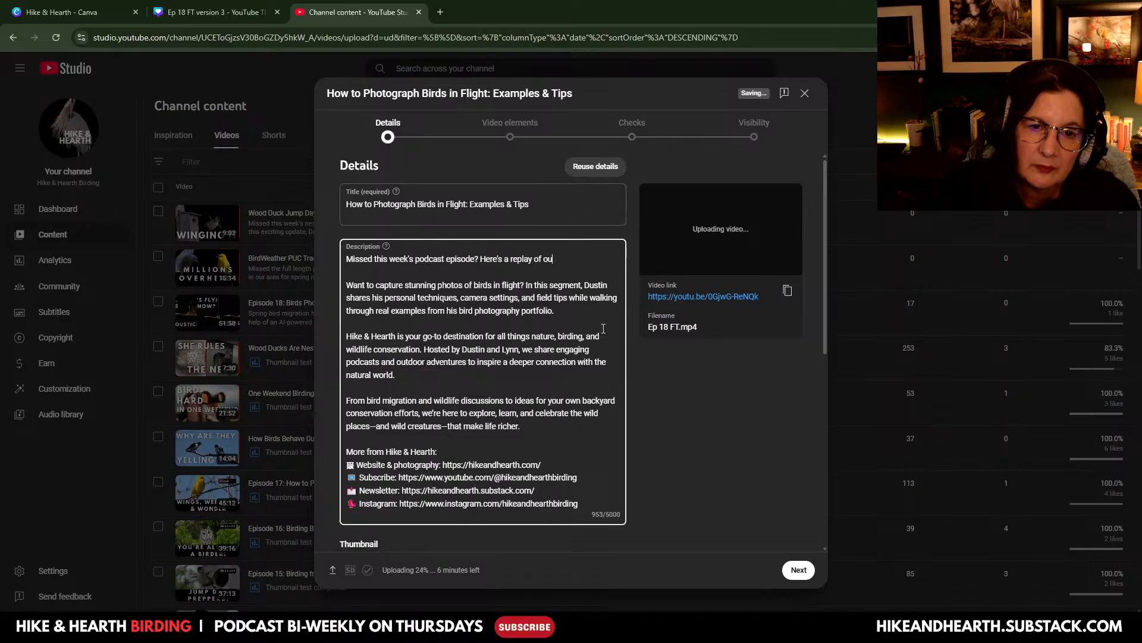
text(r featured topic!)
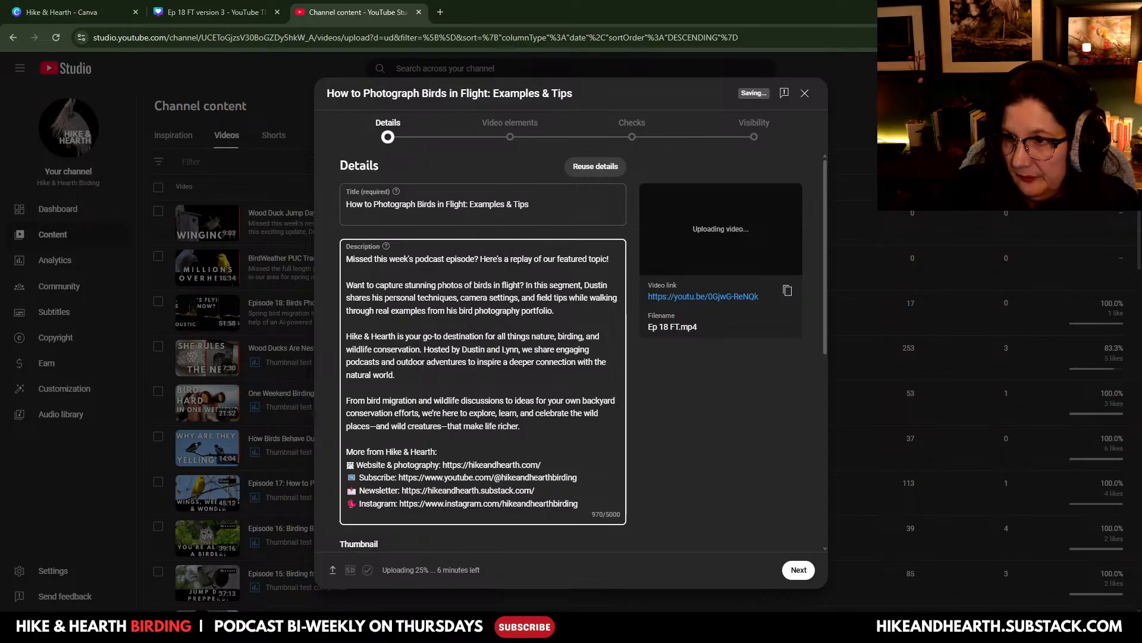
Step: Set up a thumbnail Test & compare with the "Focused on Flight", "Freeze Frame in Flight" and "The Art of Flight Shots" images
key(alt+Tab)
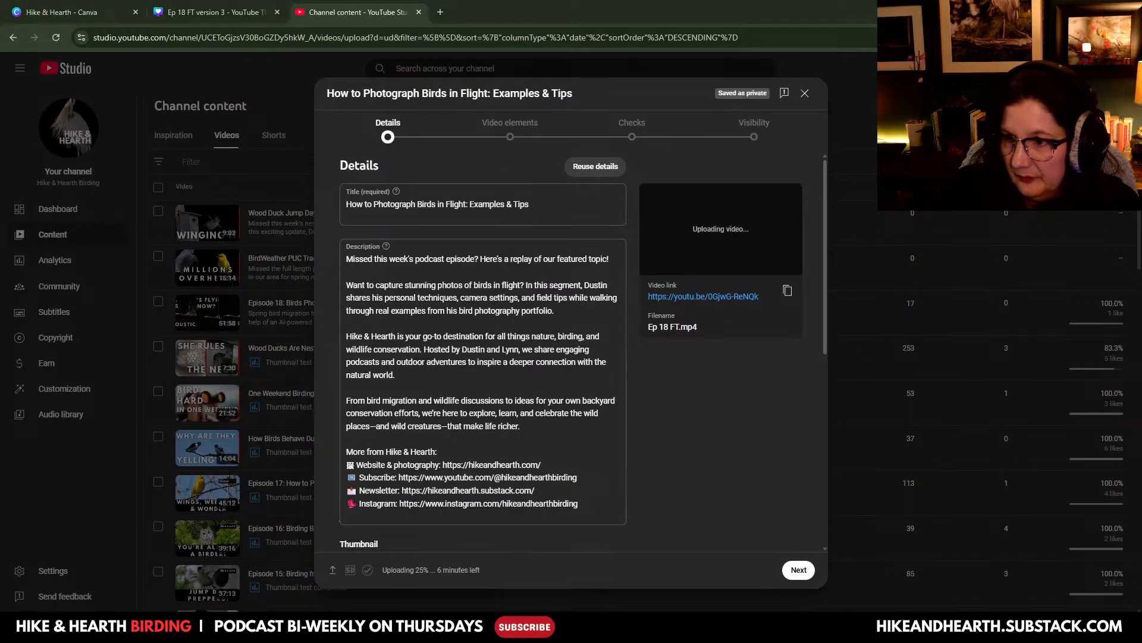
click(594, 343)
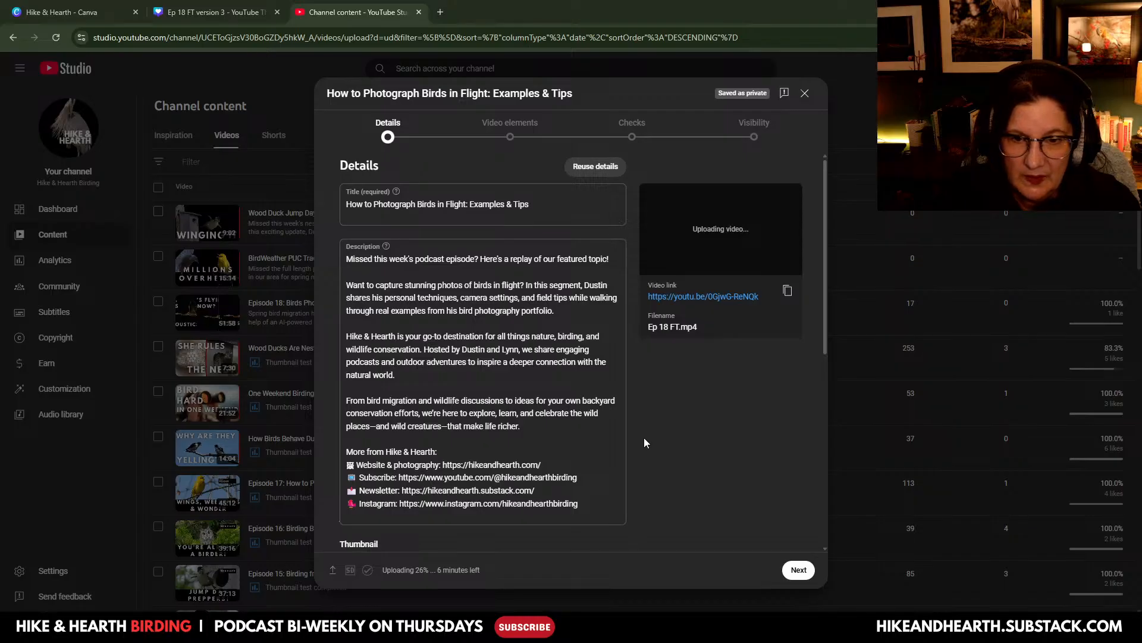
scroll(644, 437, down, 5)
click(535, 304)
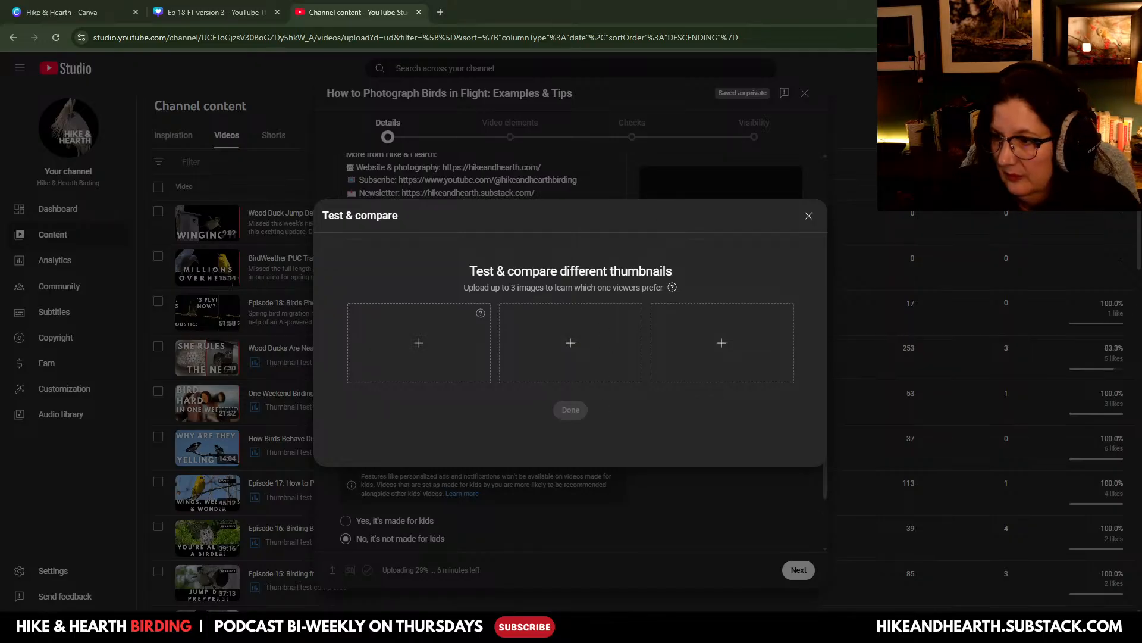
key(Return)
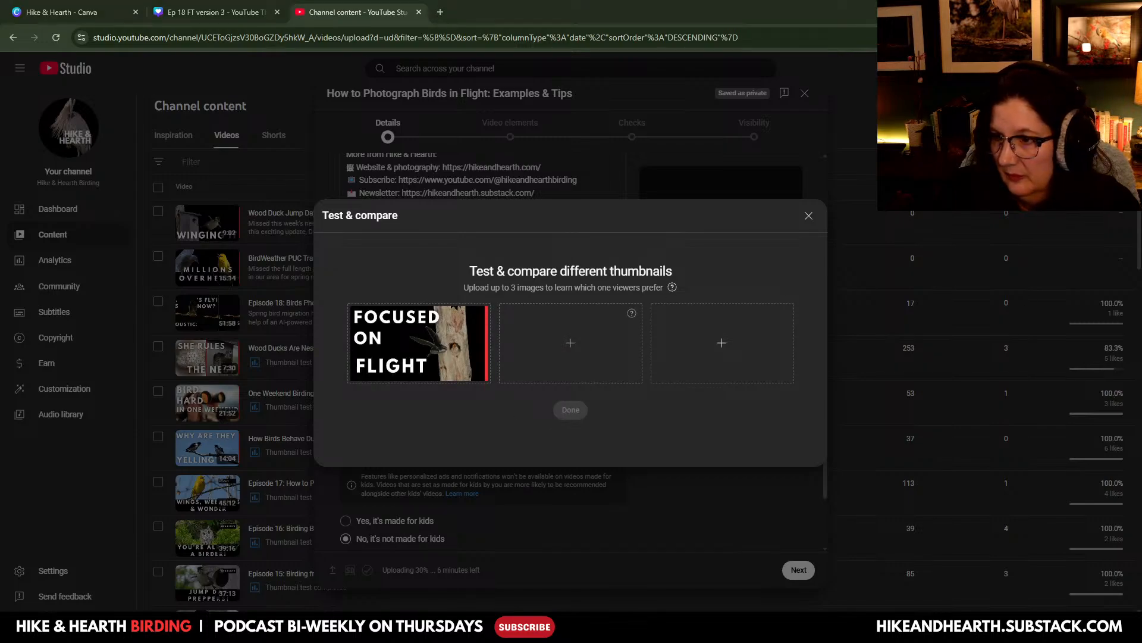
key(Return)
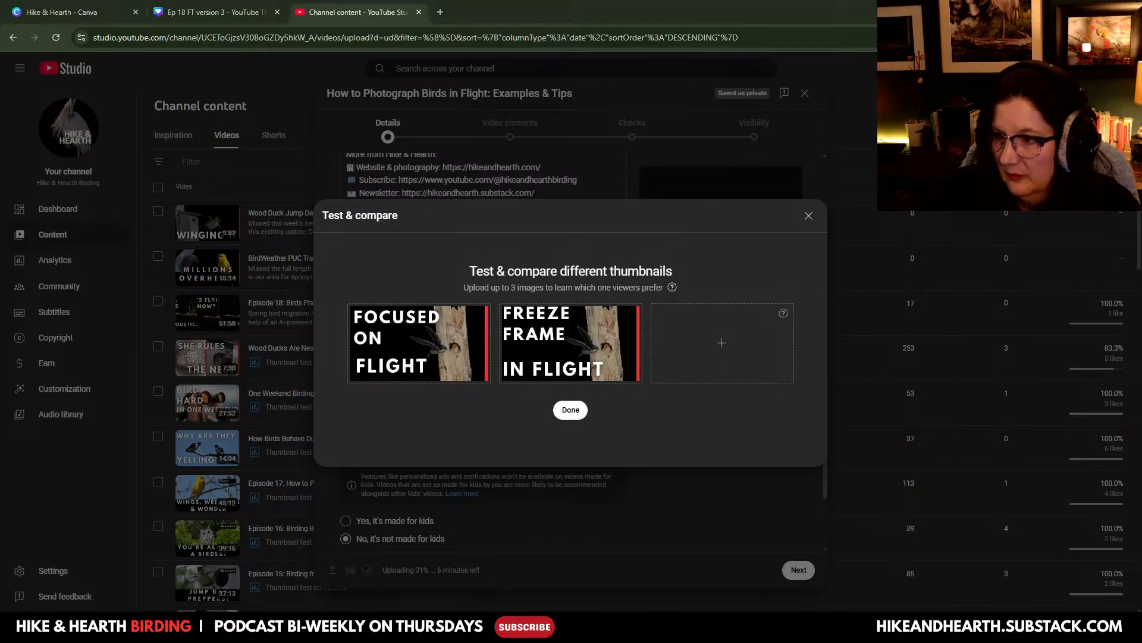
key(Return)
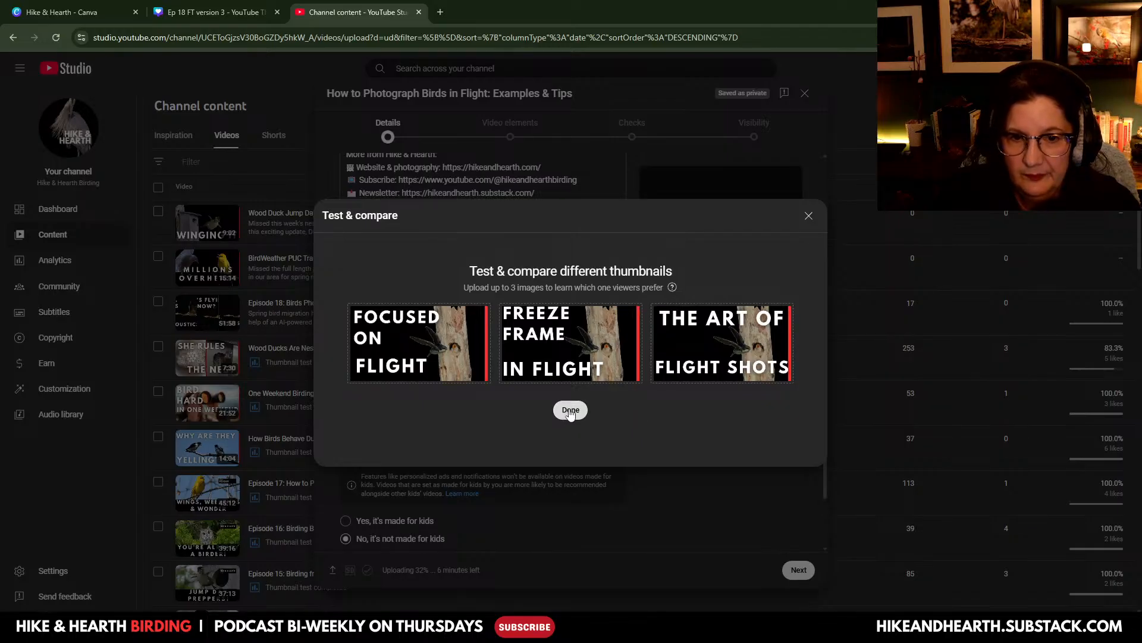
click(570, 411)
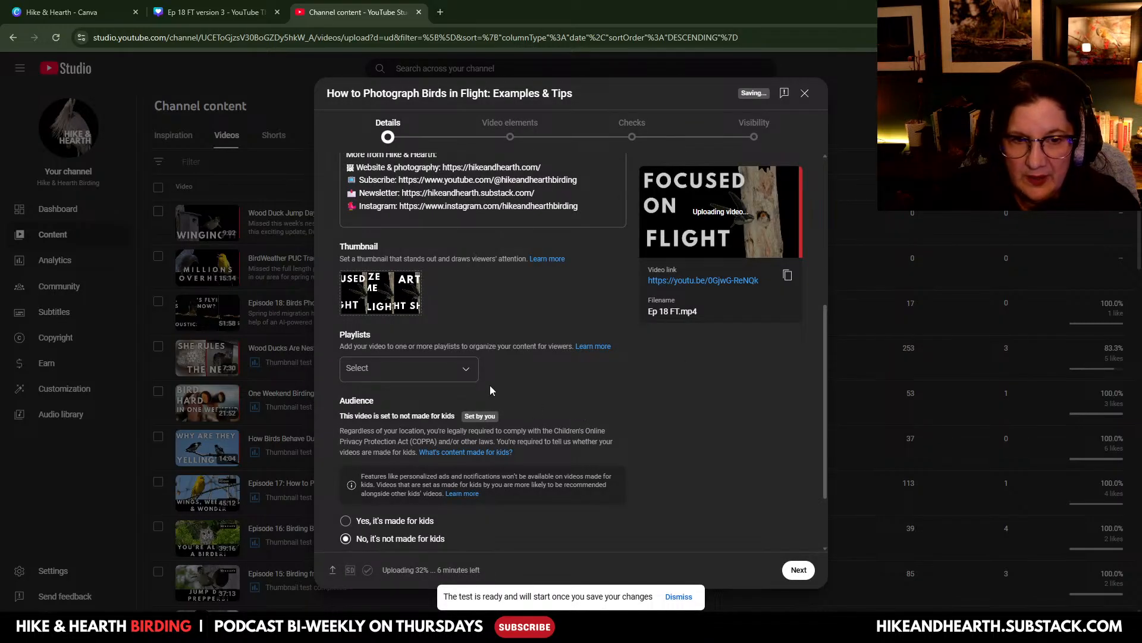
Step: Add the video to the Featured Topics playlist
click(466, 368)
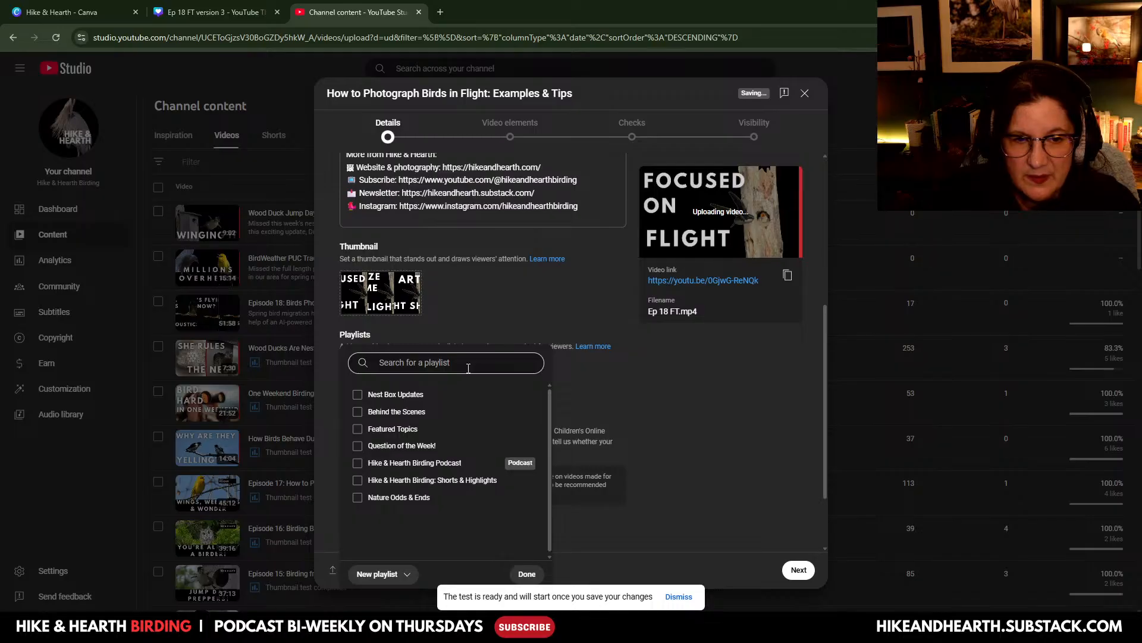
click(358, 428)
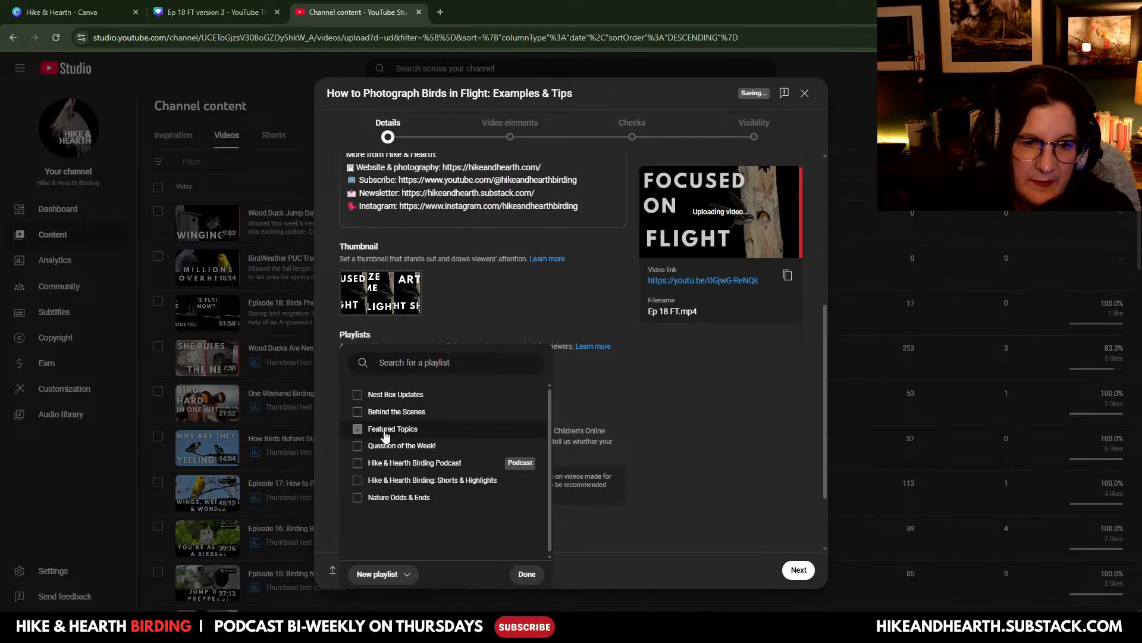
click(533, 574)
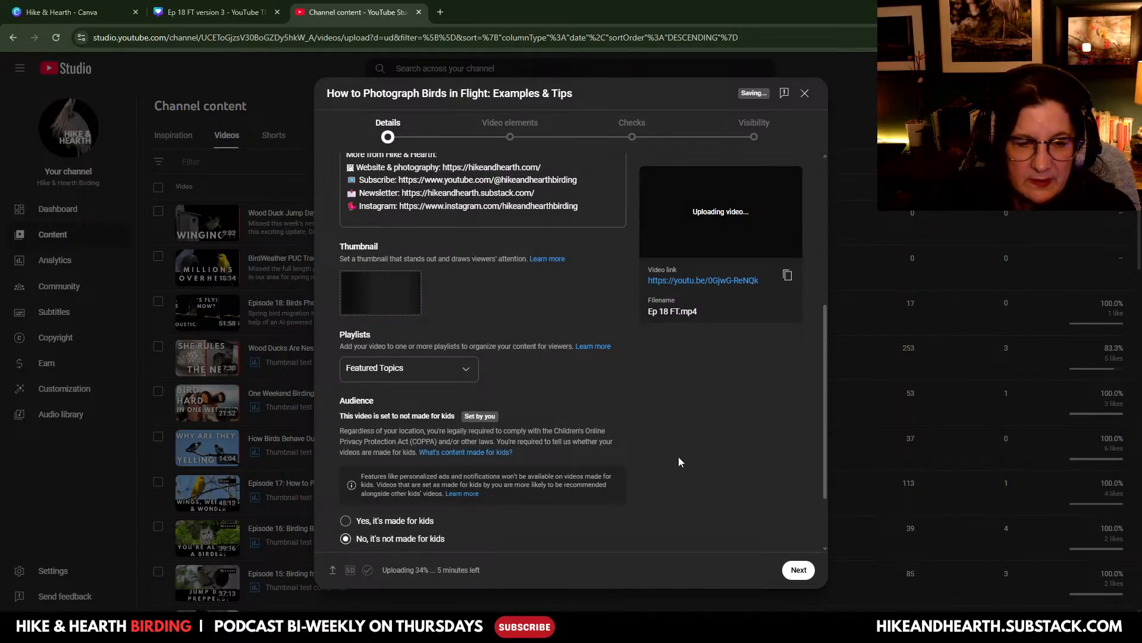
Step: Expand the additional video details and answer No to the altered content question
scroll(678, 456, down, 2)
click(368, 496)
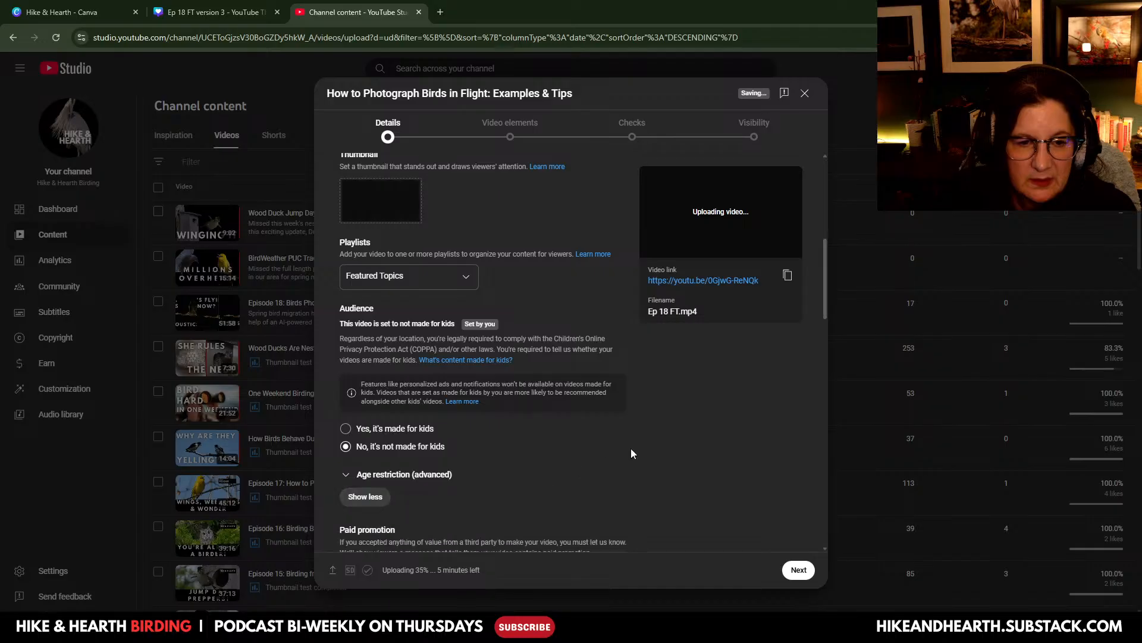
scroll(630, 453, down, 5)
scroll(632, 454, down, 1)
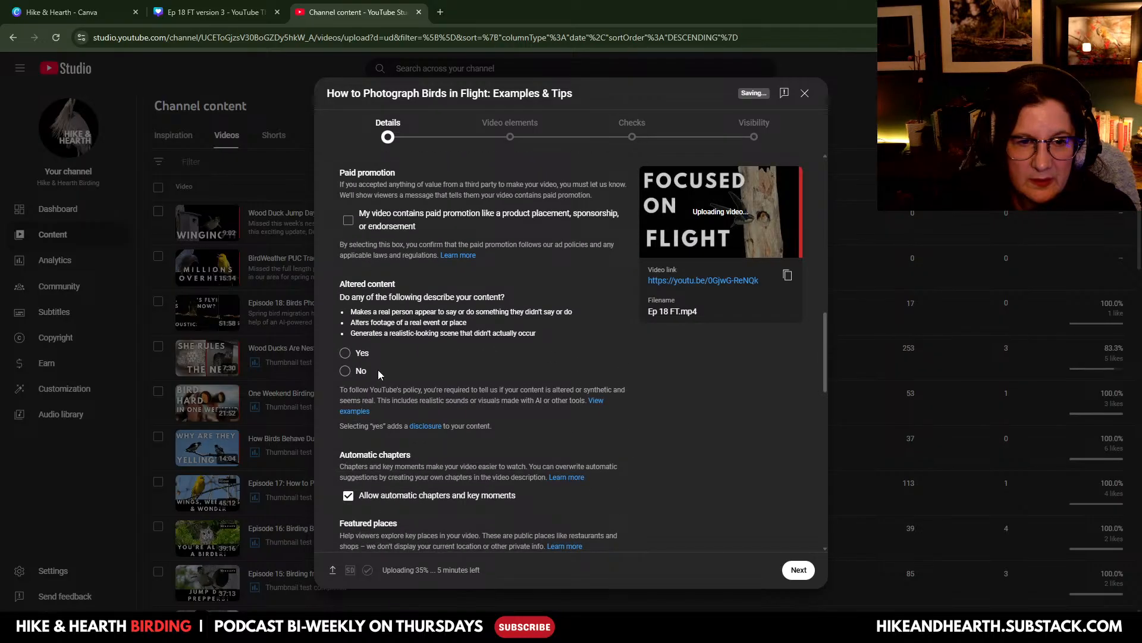
click(361, 371)
Step: Add the video tags "bird photography", "birds in flight" and "wildlife photography"
scroll(626, 434, down, 4)
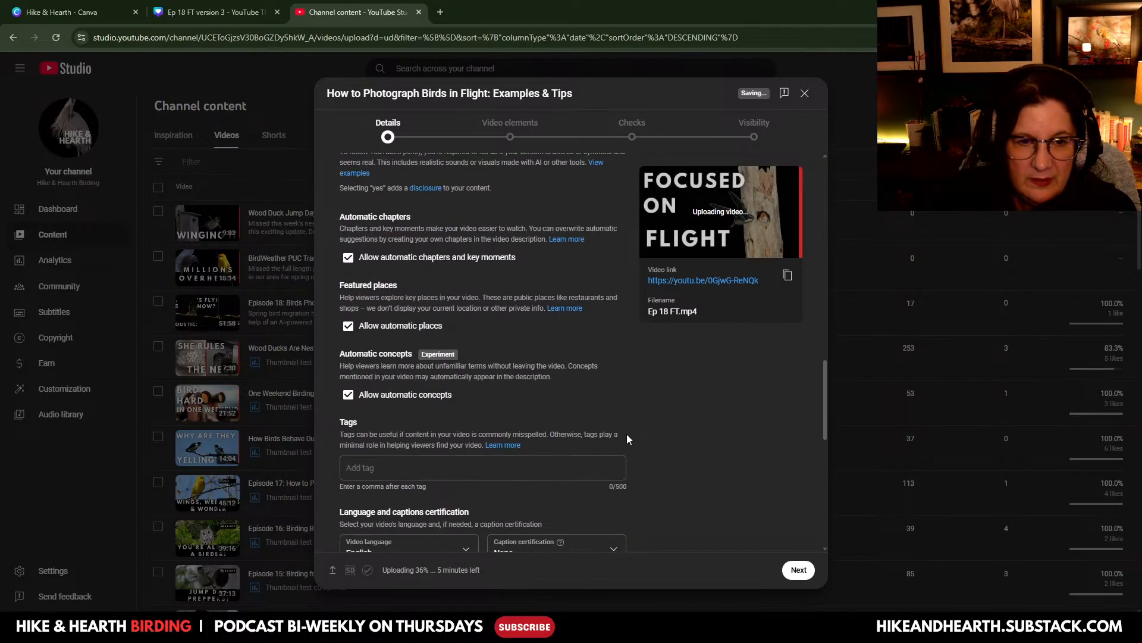
scroll(626, 439, down, 3)
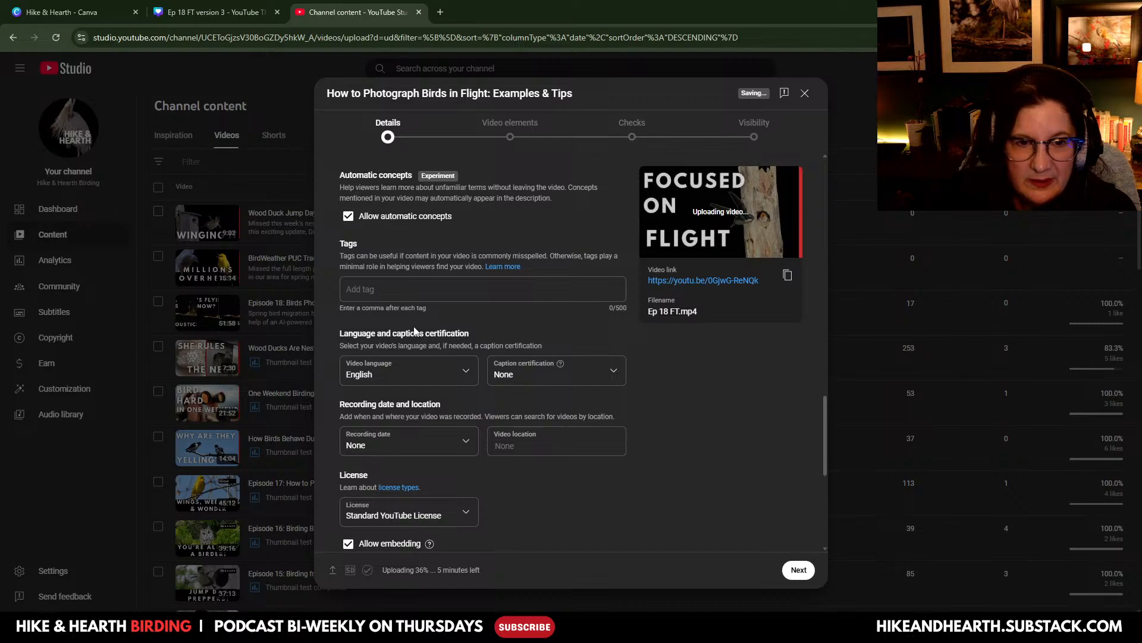
click(399, 291)
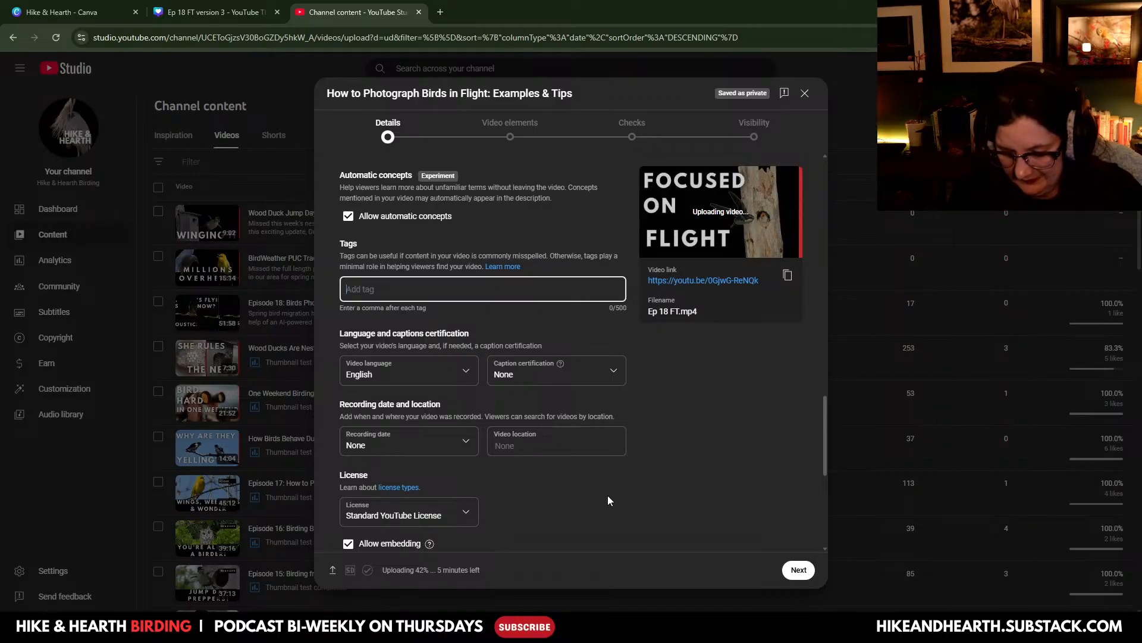
text(bird )
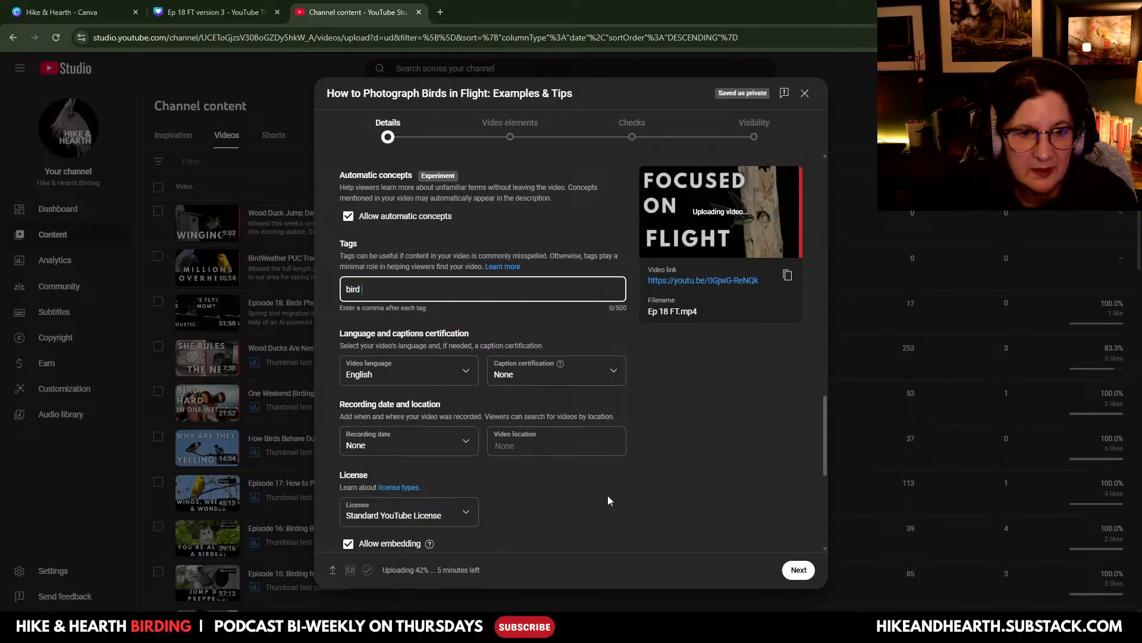
text(photography)
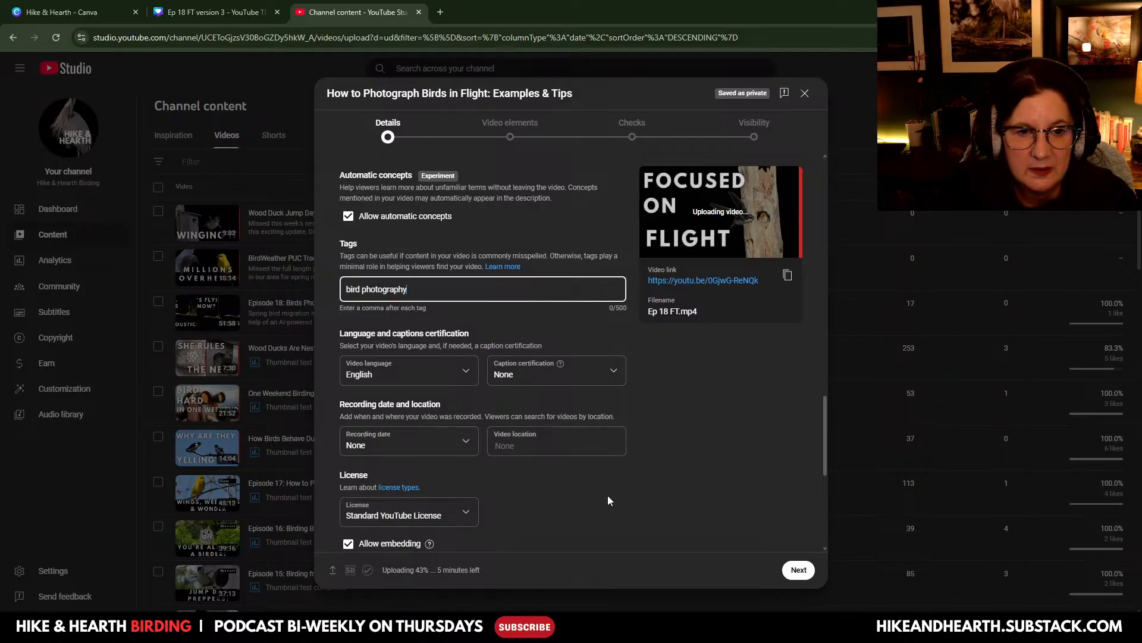
key(Return)
text(birds in flight)
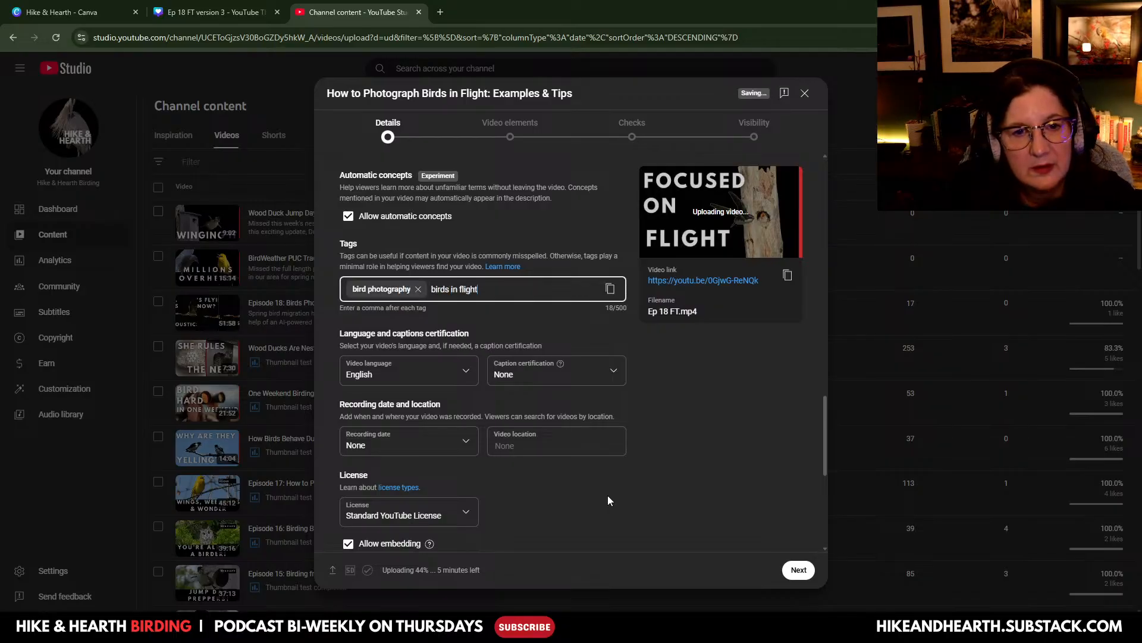
key(Return)
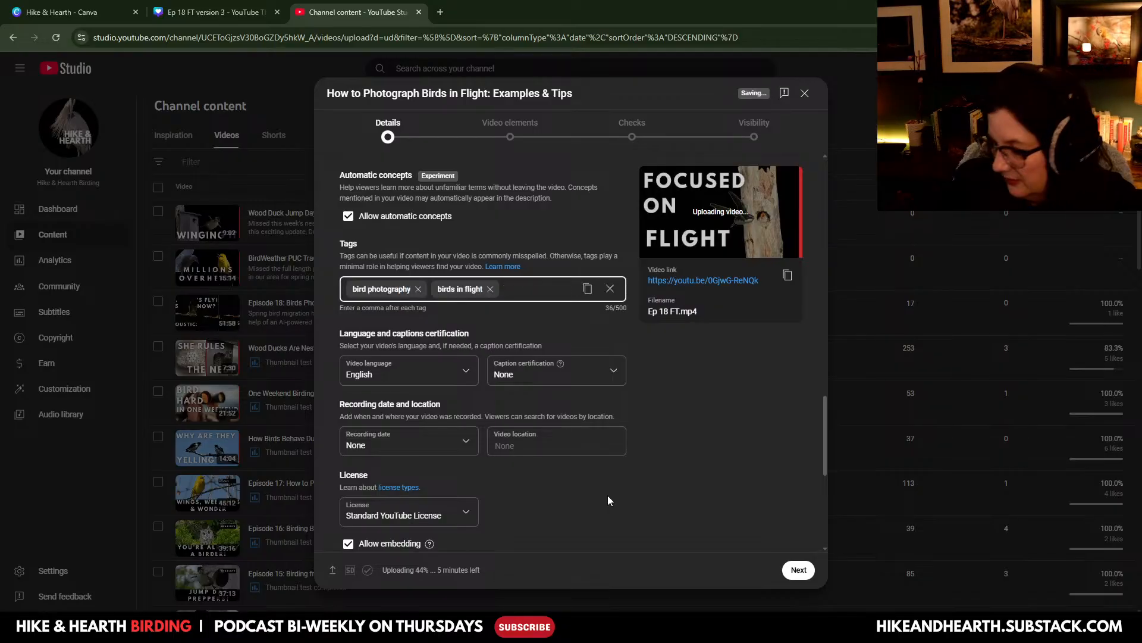
text(wildlife pho)
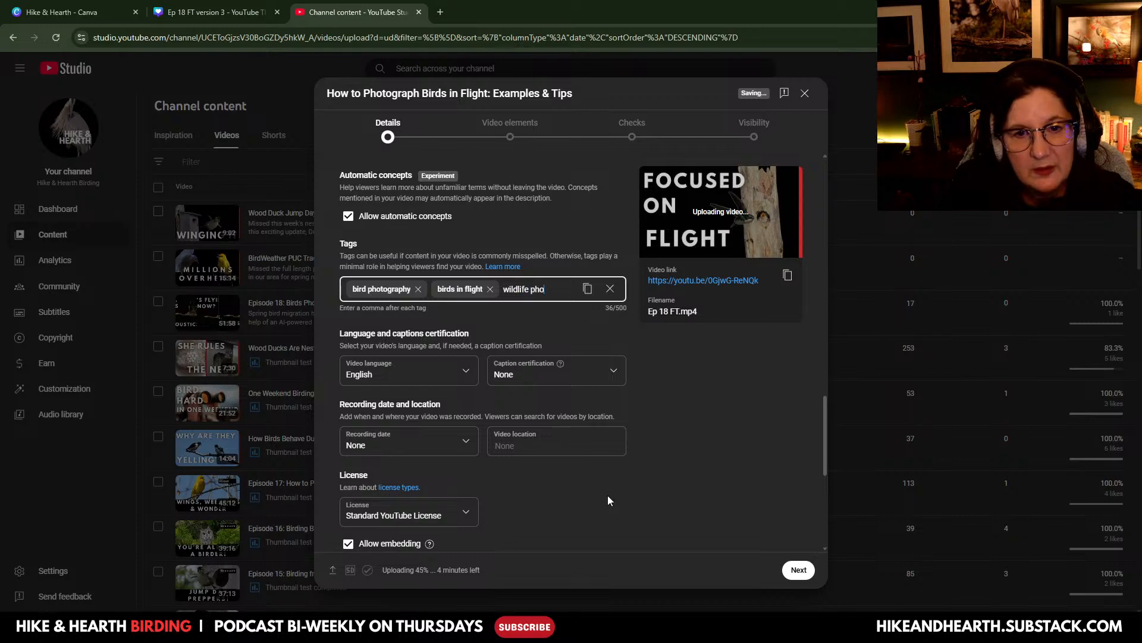
text(tography)
key(Return)
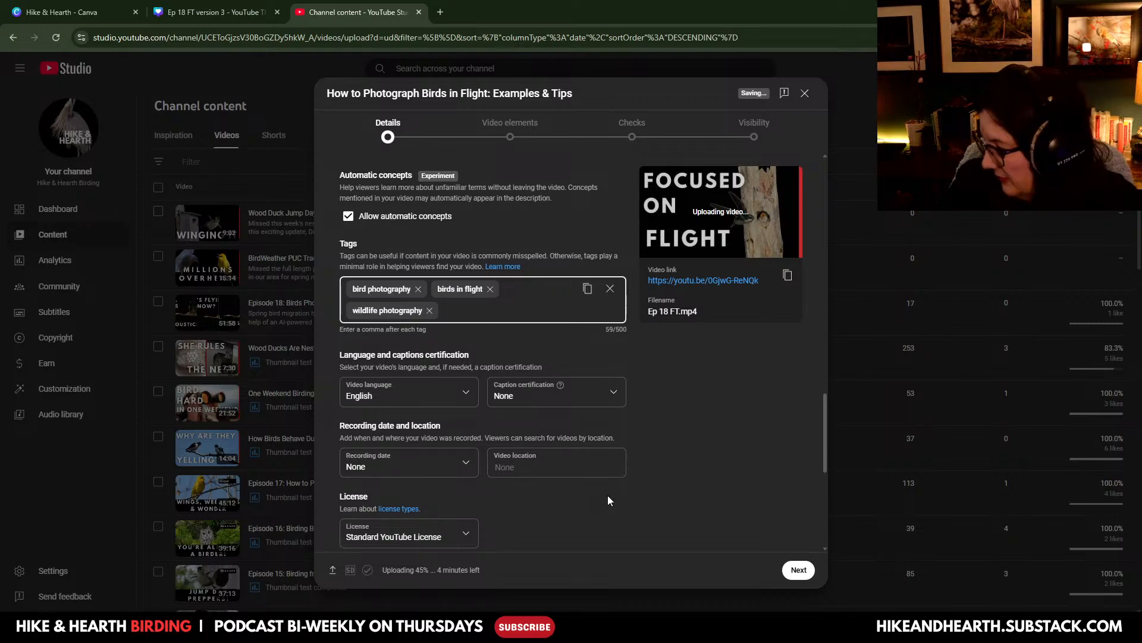
Step: Add the tags "how to photograph birds" and "bird photo tips" to the video
text(how to)
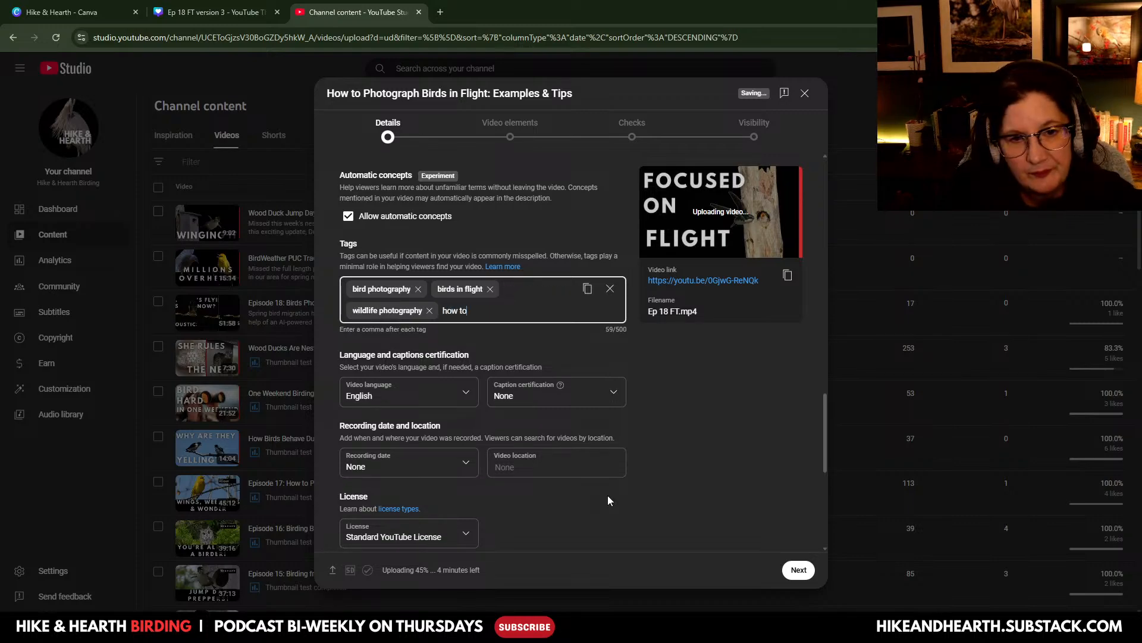
text( photograph bir)
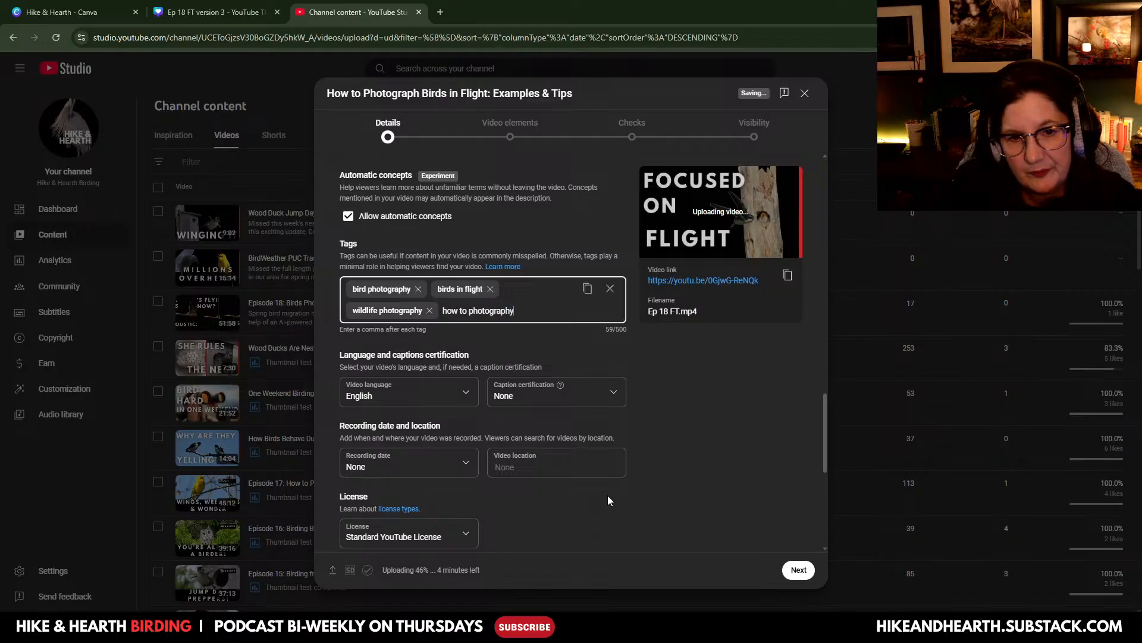
text(ds)
key(Return)
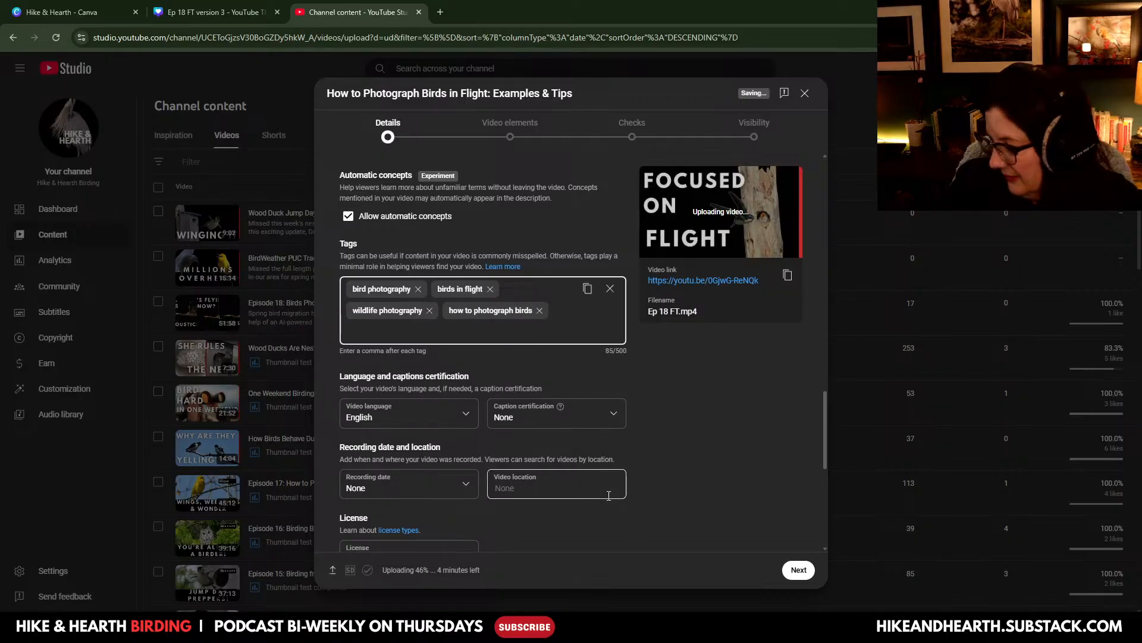
text(bird ph)
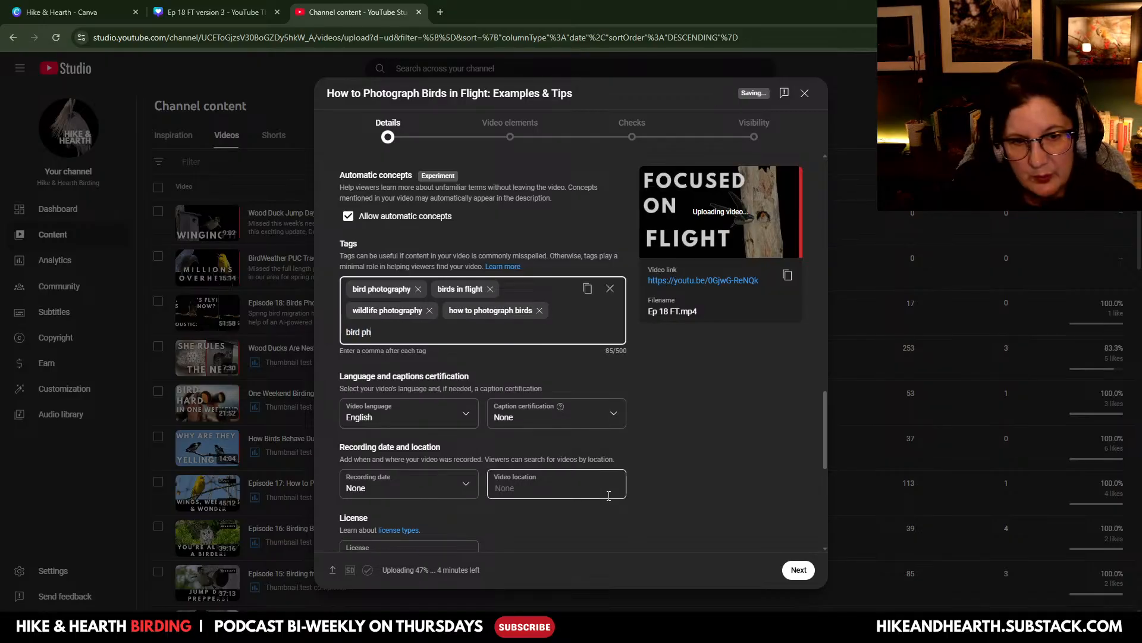
text(oto tips)
key(Return)
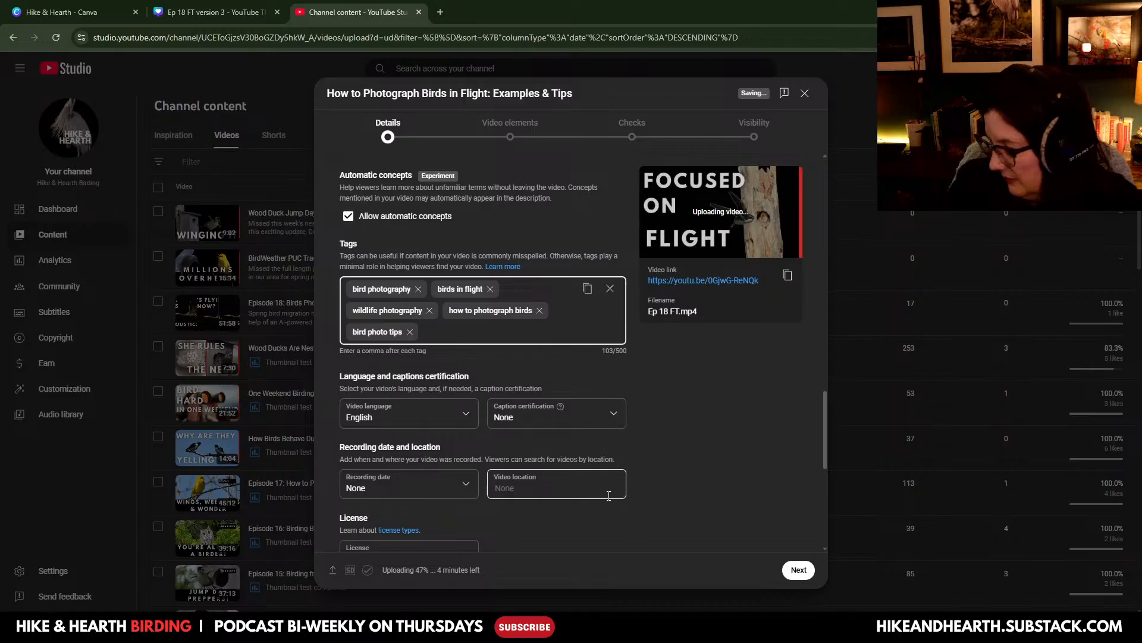
Step: Add the tags "birding photography" and "flight shots" to the video
text(birding phtog)
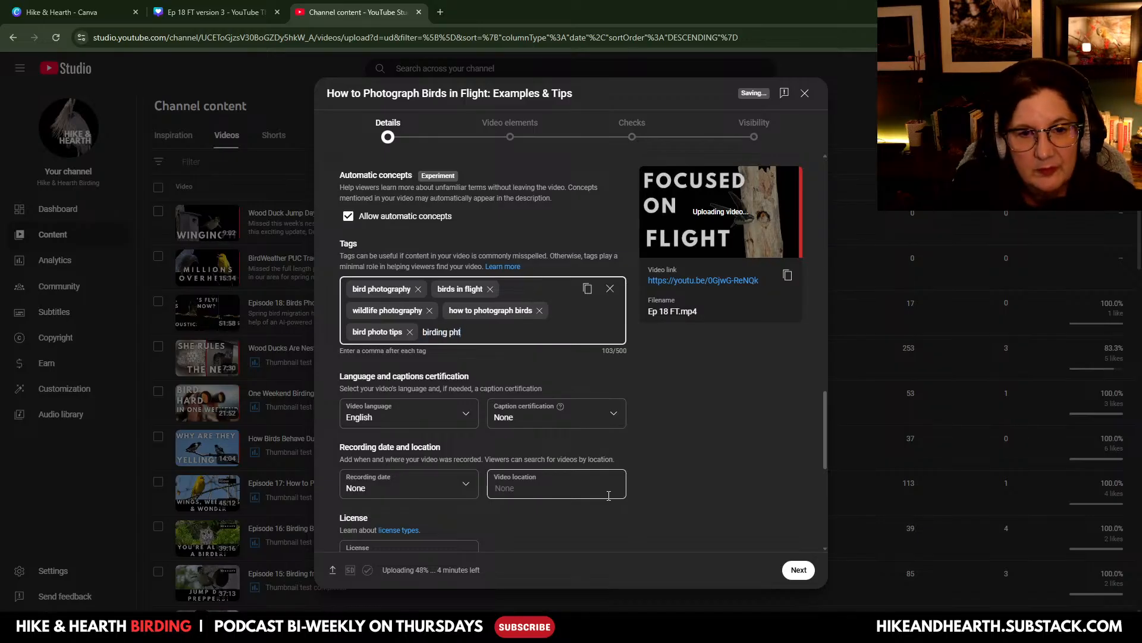
key(BackSpace)
key(BackSpace)
key(BackSpace)
text(otography)
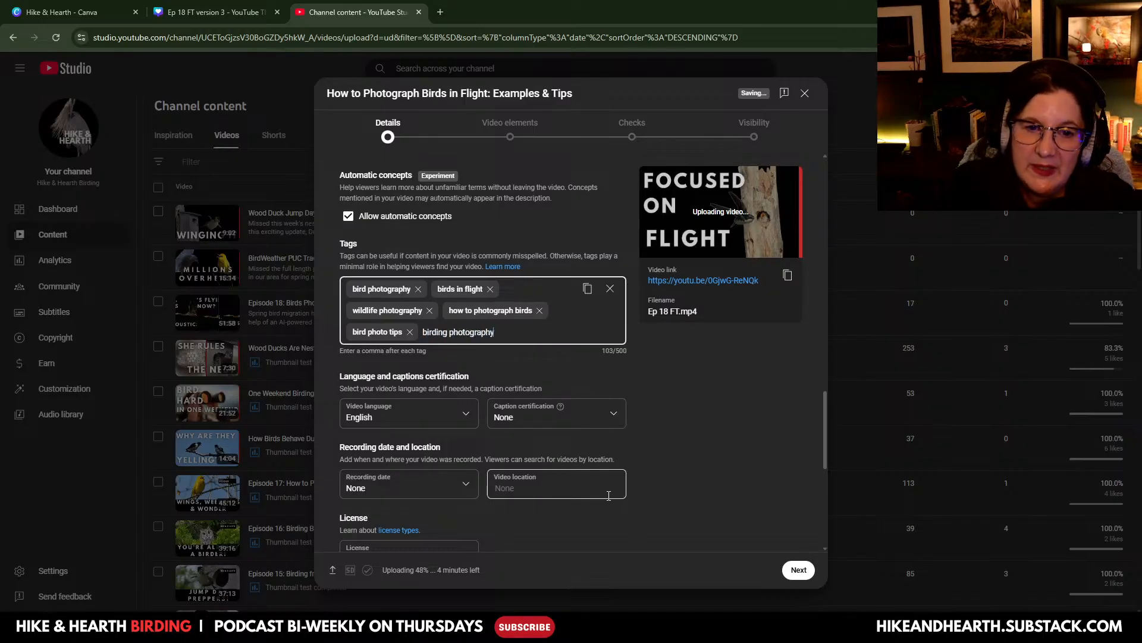
key(Return)
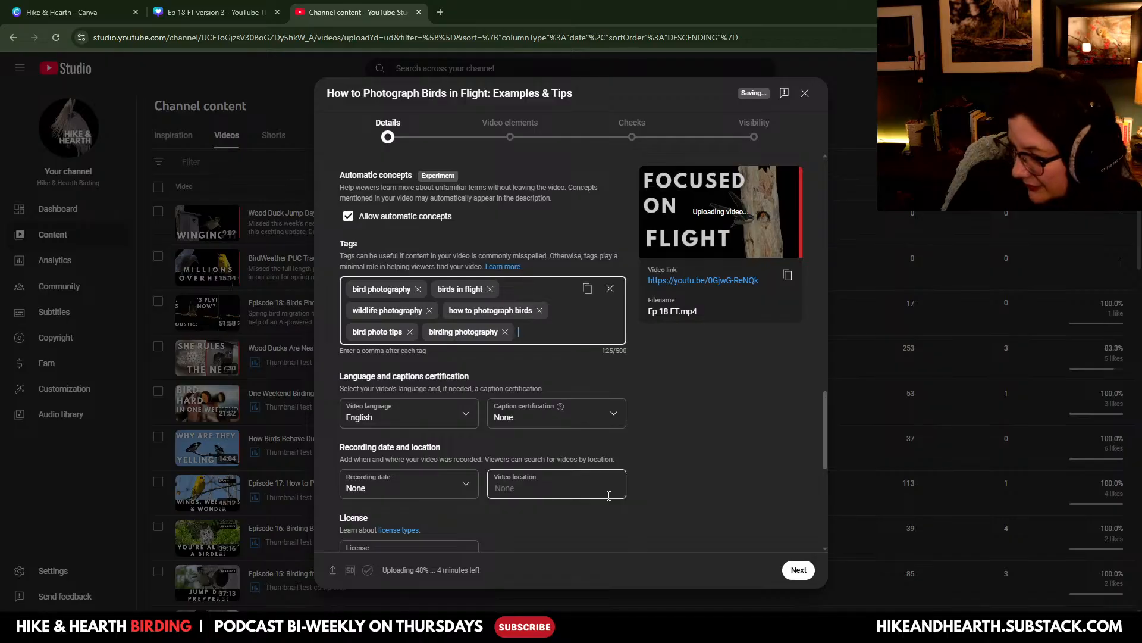
text(flight shots)
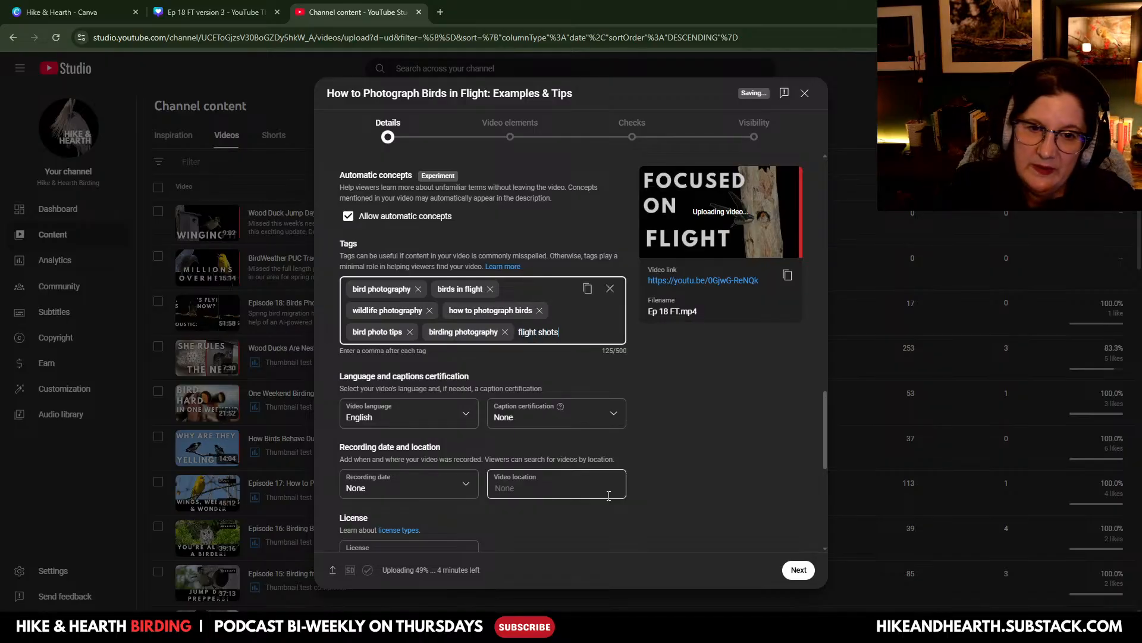
key(Return)
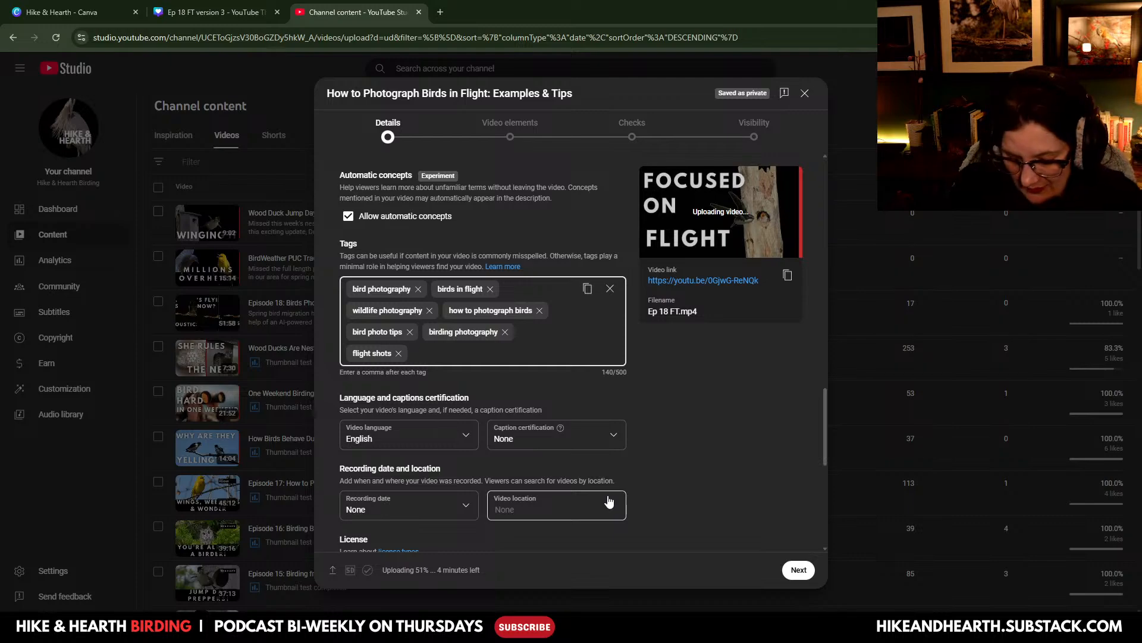
Step: Extend the video's tags with "nature photography", "photographing birds" and "bird camera settings"
text(nature photograph)
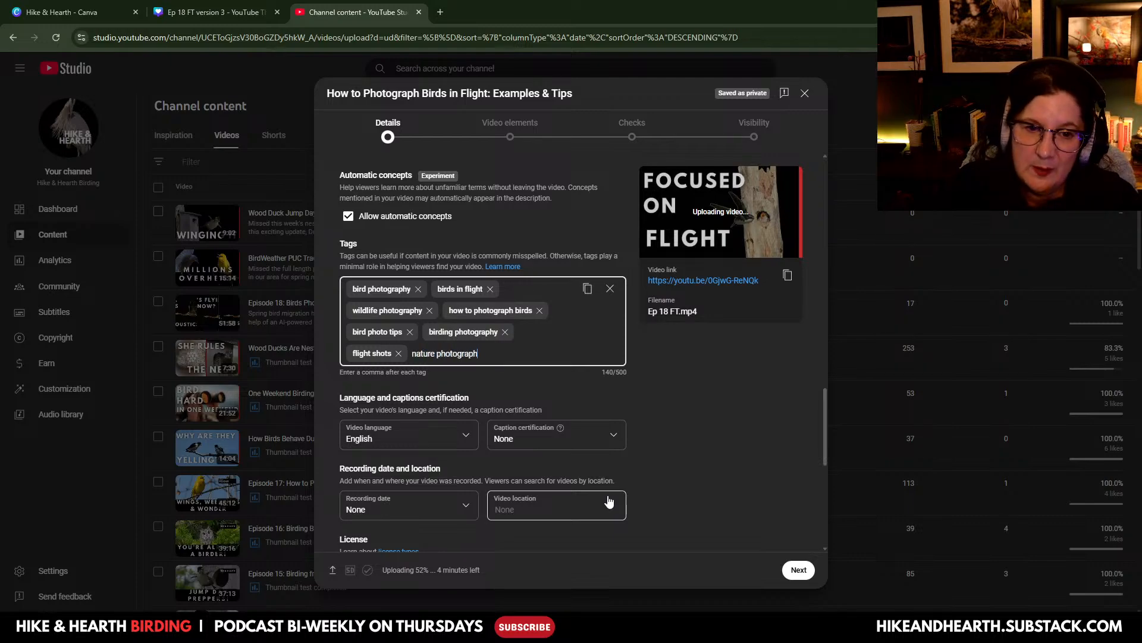
text(y,)
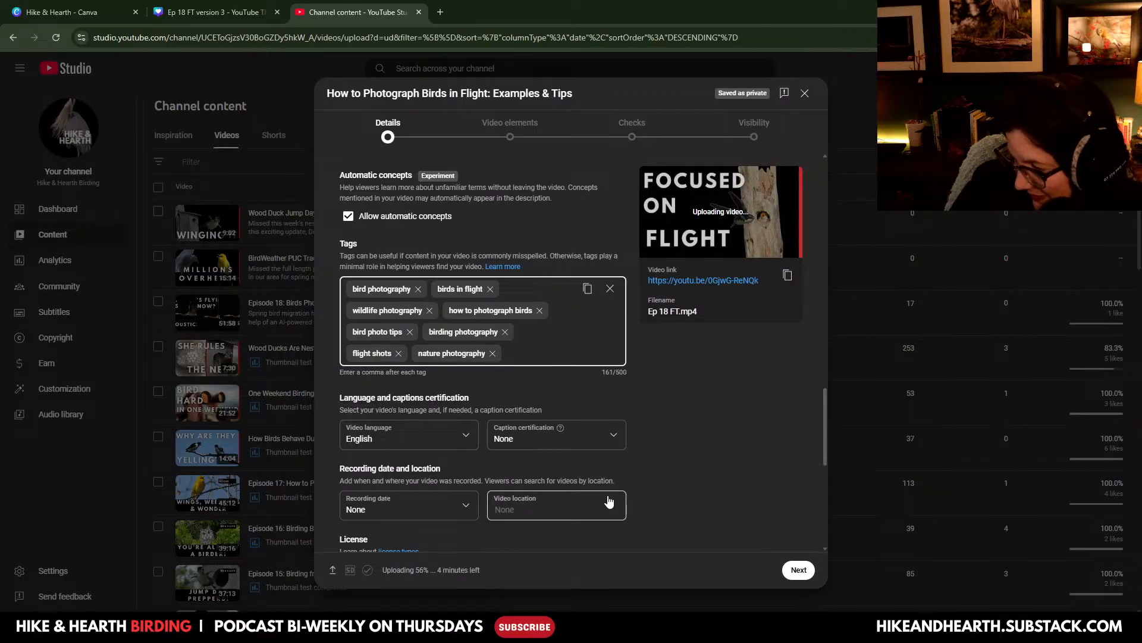
text(photography)
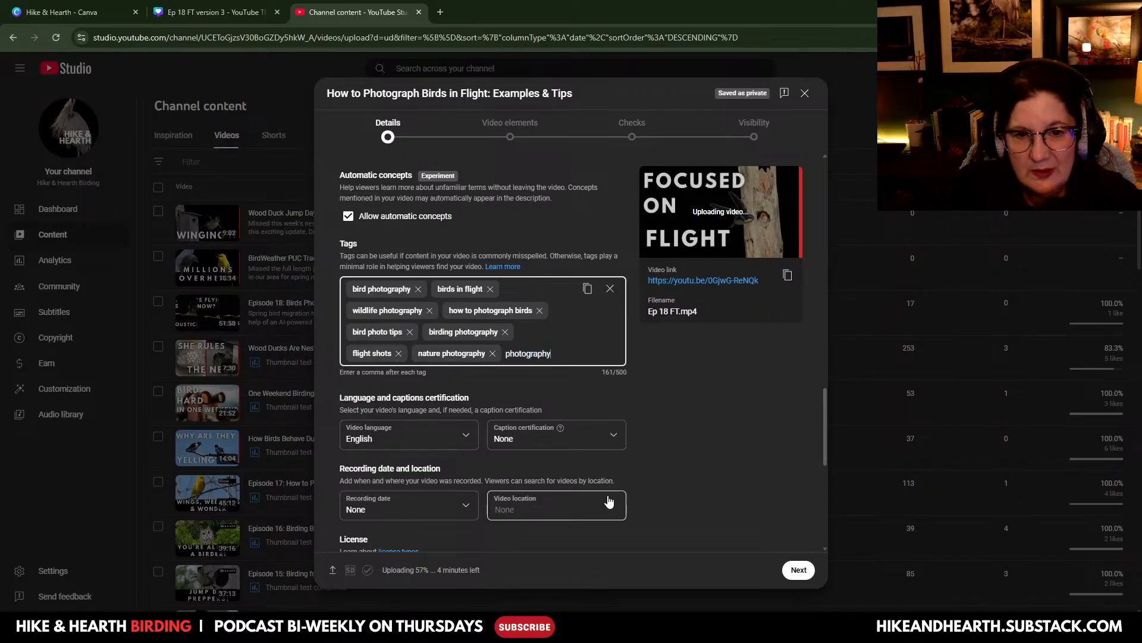
key(BackSpace)
text(ing birds,)
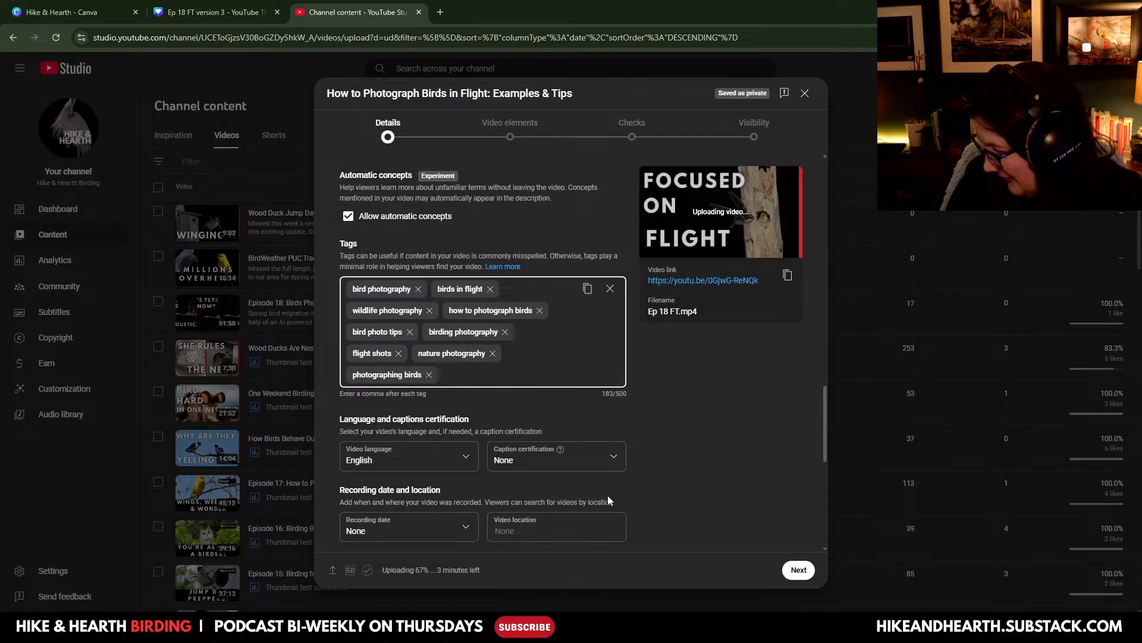
text(bird)
text(c)
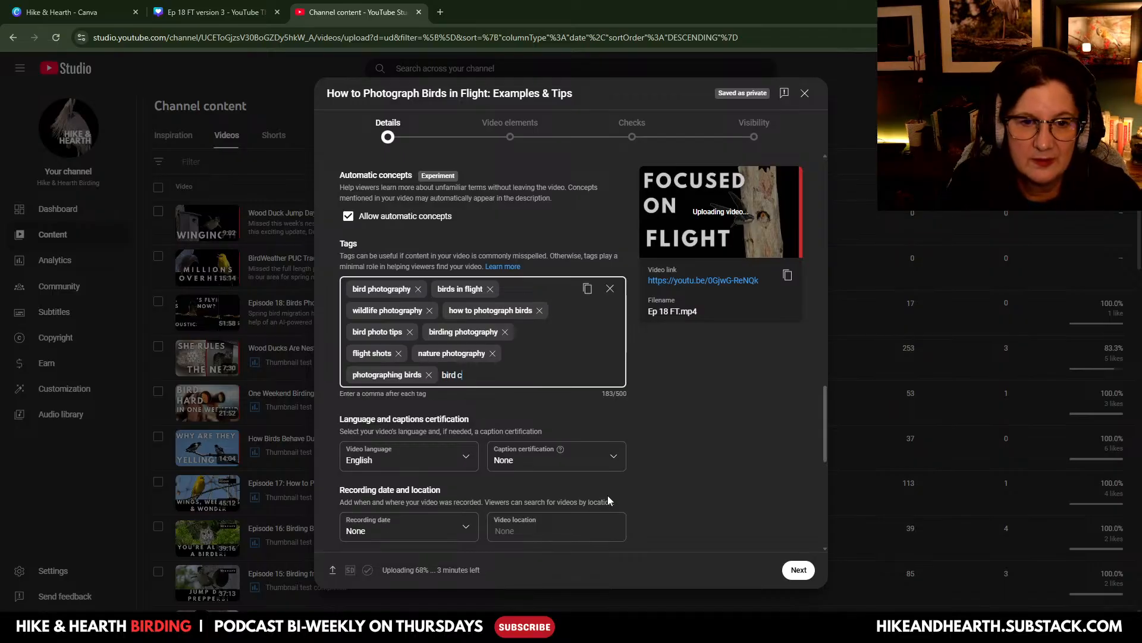
text(amera settings, )
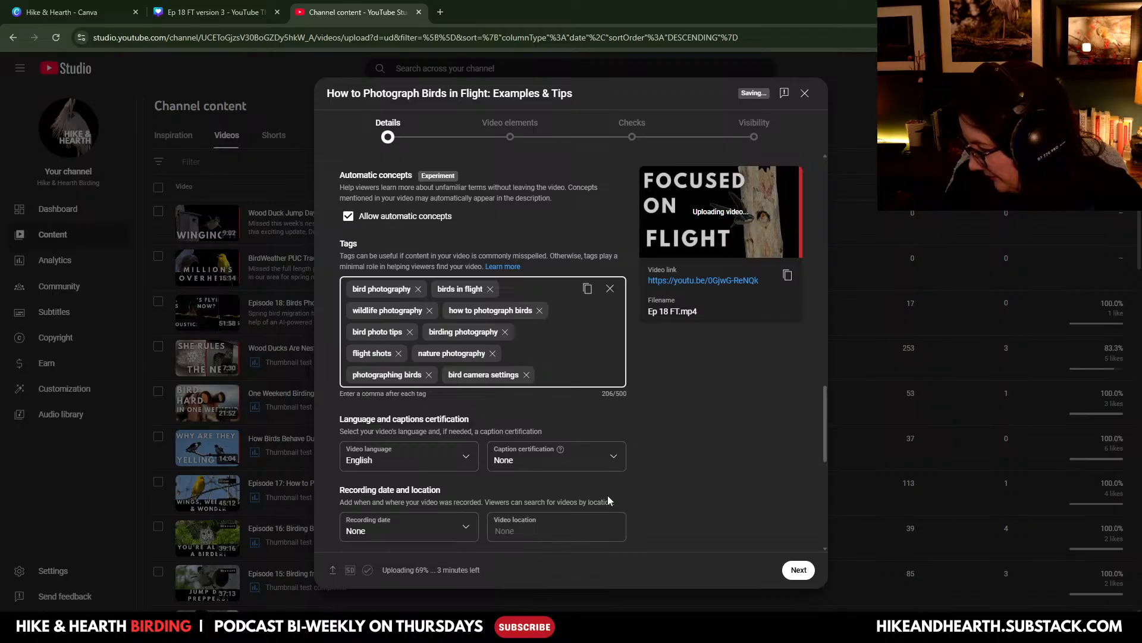
Step: Extend the video's tags with "bird photo techniques", "birdwatching" and "backyard birding"
text(f)
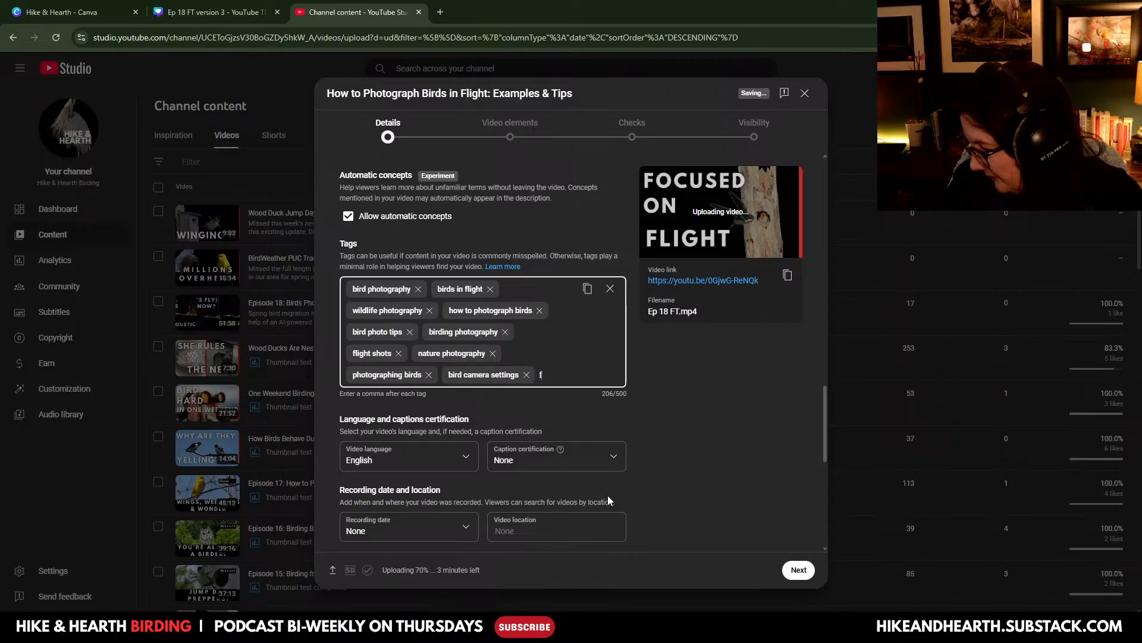
key(BackSpace)
text(bird poh)
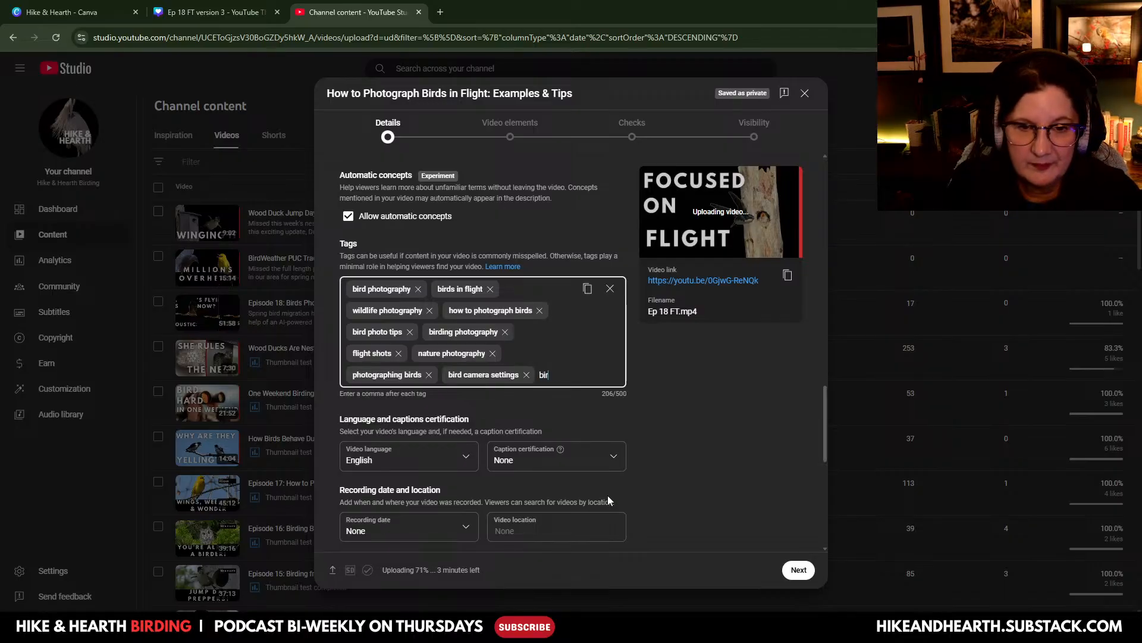
key(BackSpace)
key(BackSpace)
text(hoto)
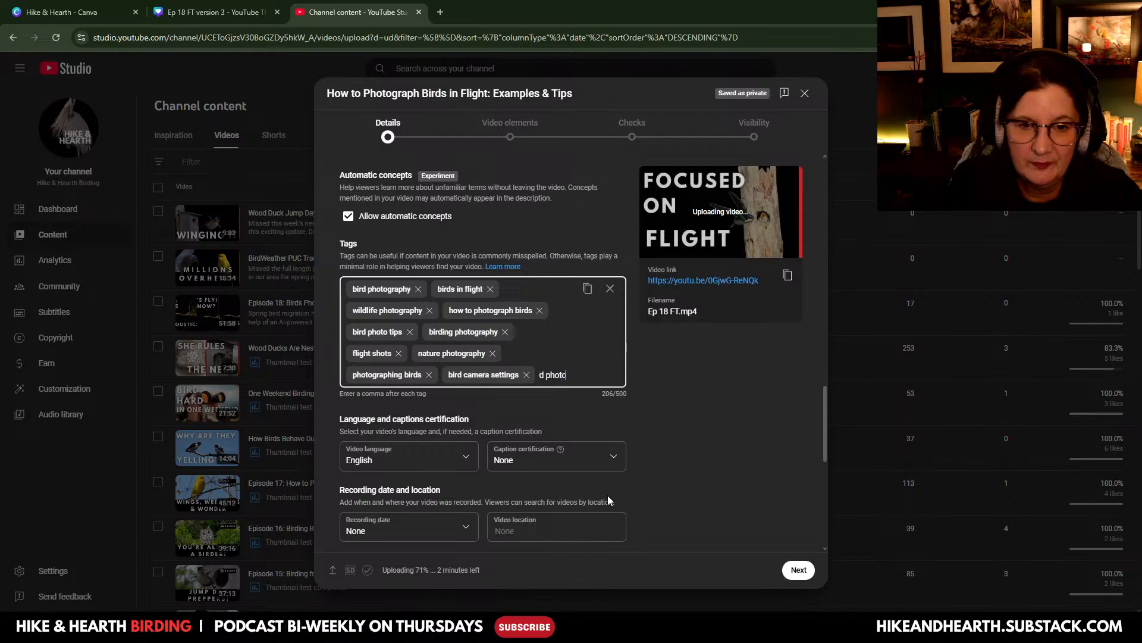
text( techniques)
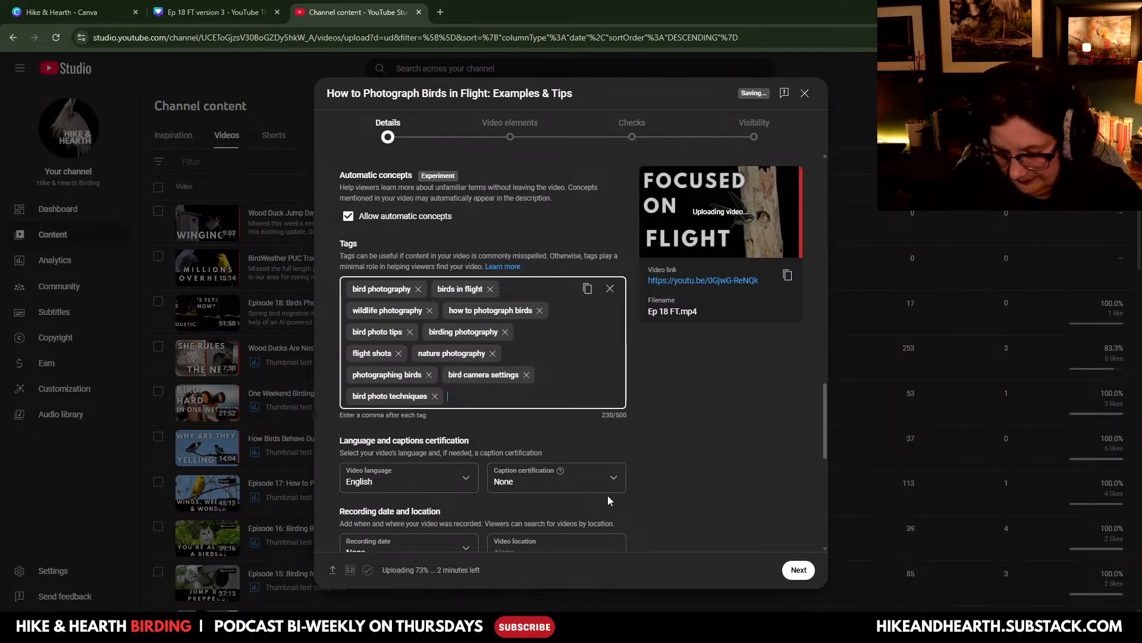
text(,birdwatching, b)
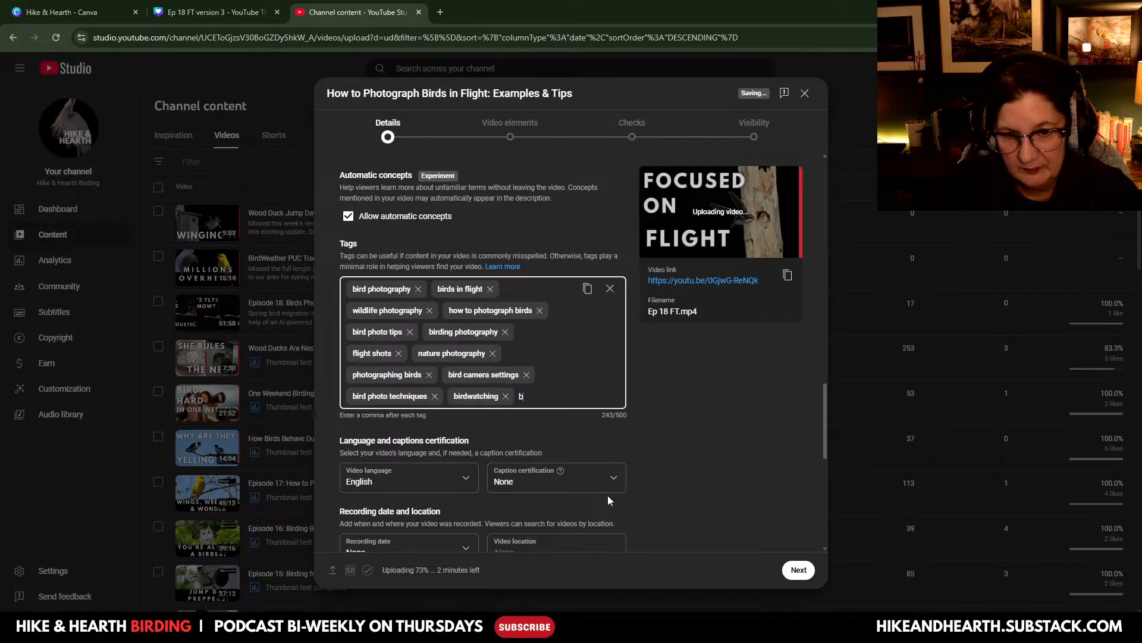
text(ackyard birding,)
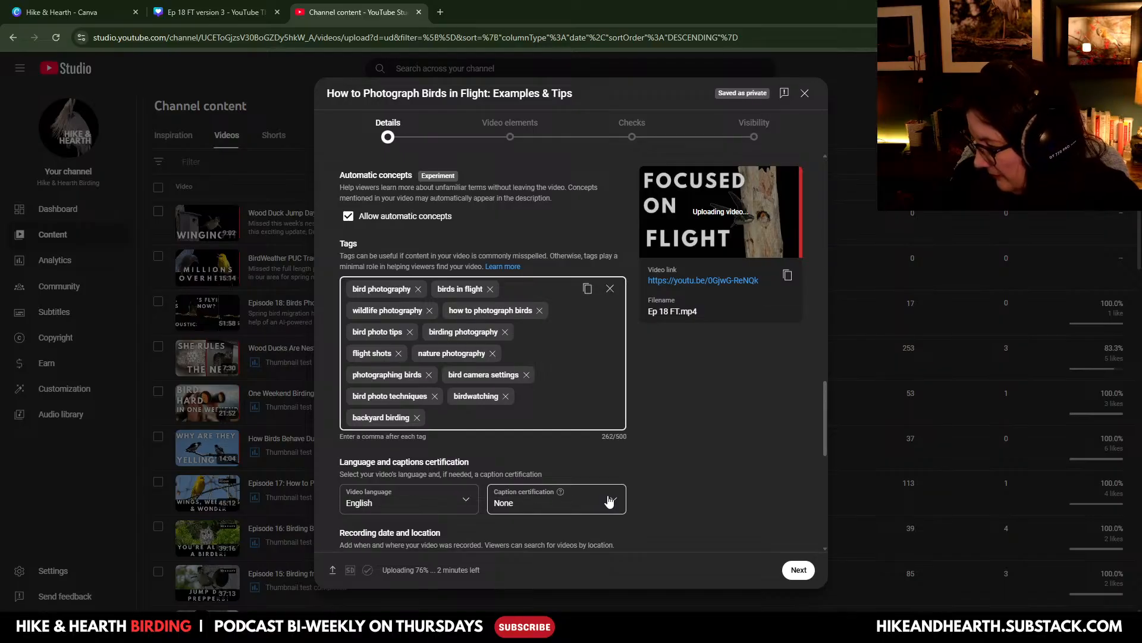
Step: Add the tags "bird photography tips" and "birding gear" to the video
text(bir)
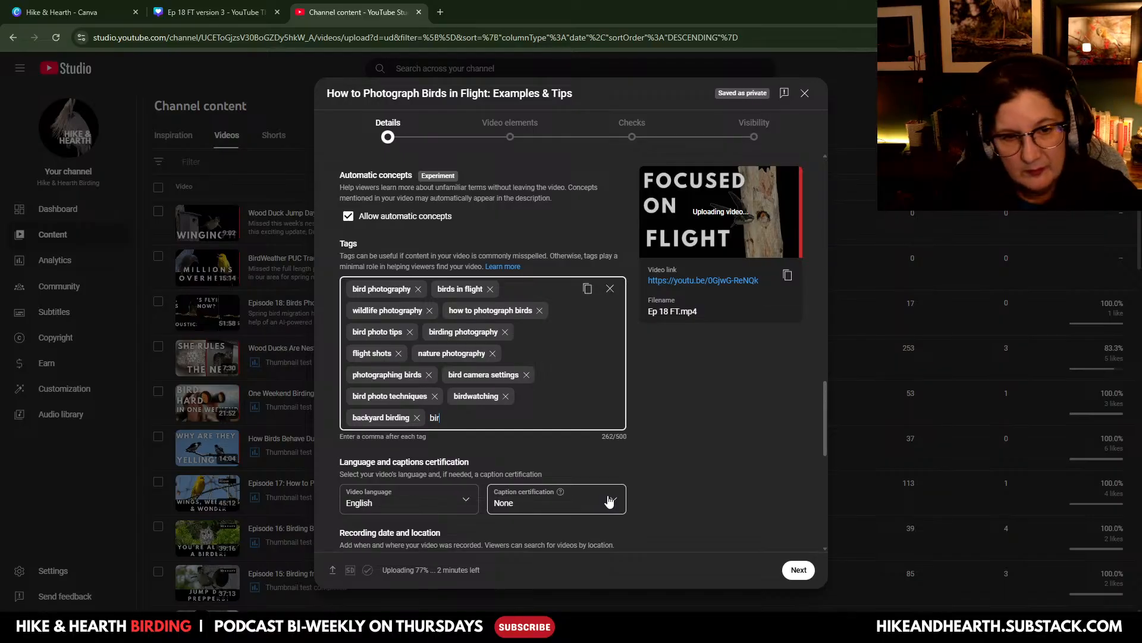
text(d photography tips,)
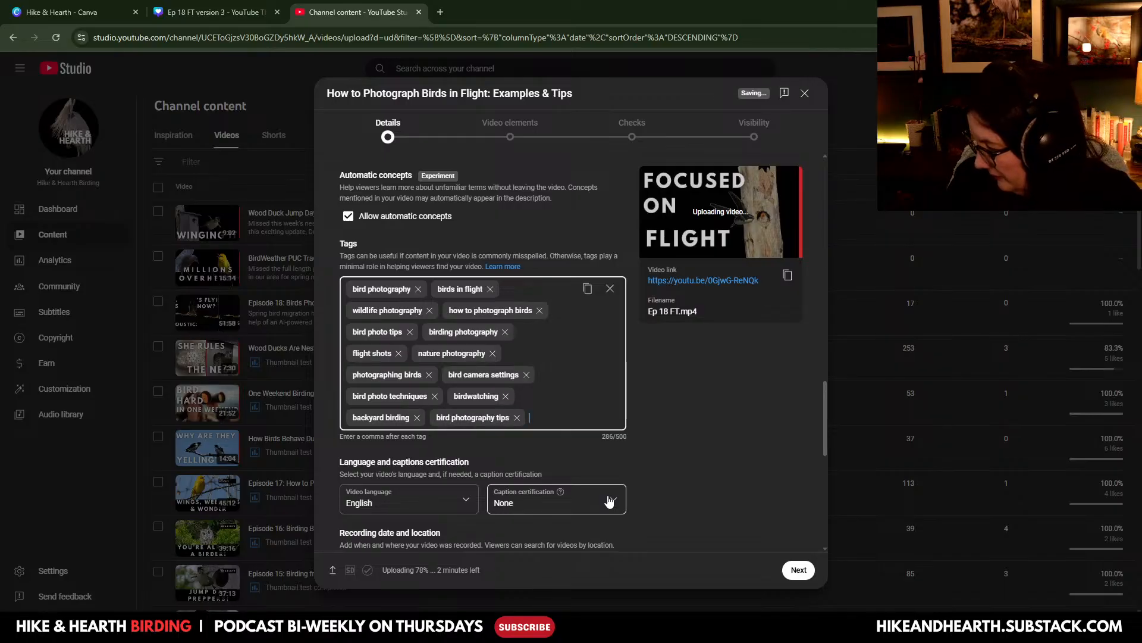
text(b)
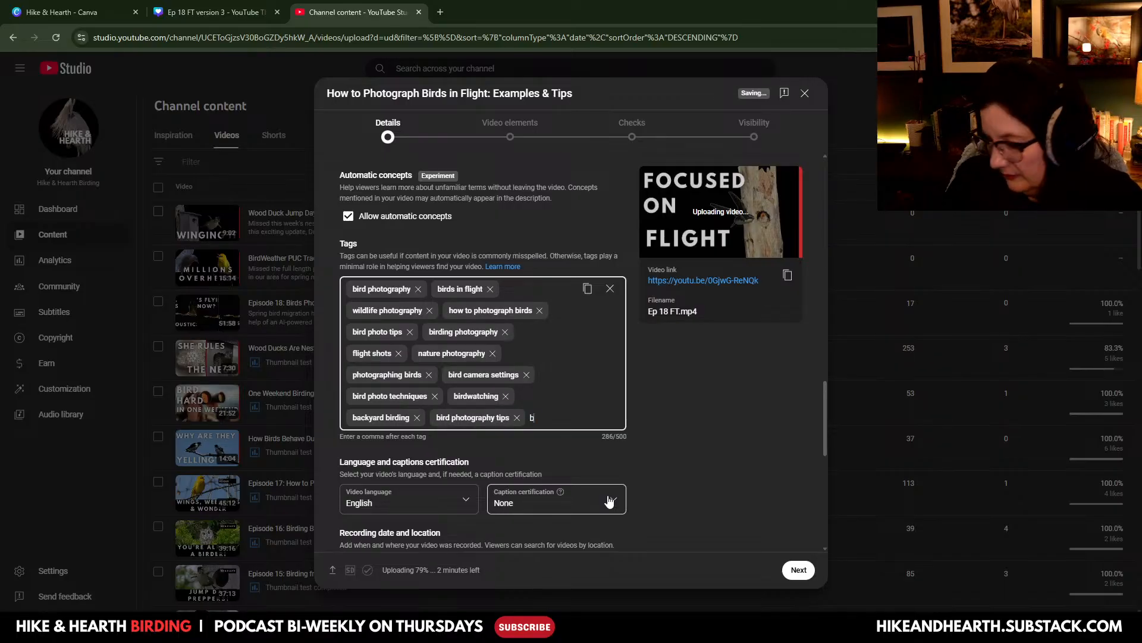
text(irding gearding gear)
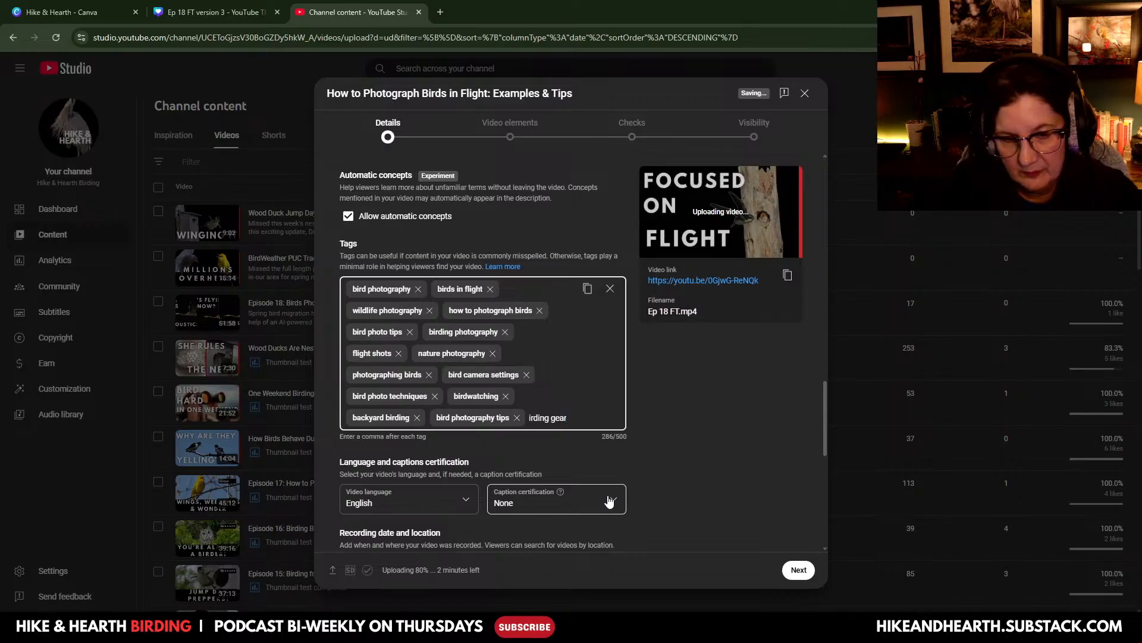
text(,)
Step: Add an end screen with two video elements, stacking the best-for-viewer element directly below the most recent upload element
scroll(719, 403, down, 5)
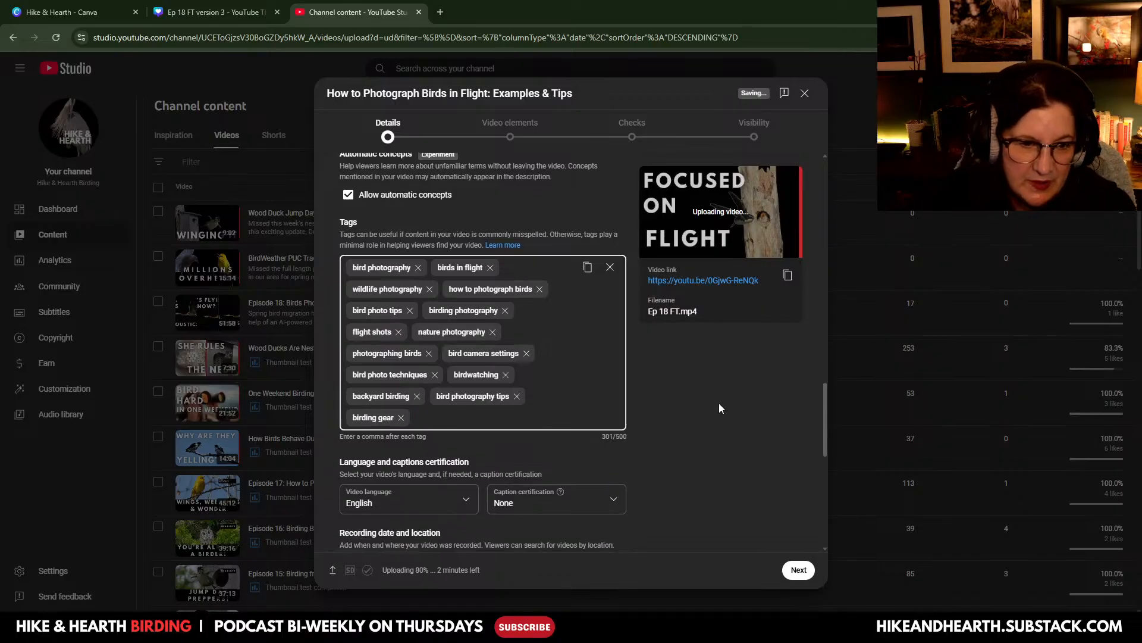
scroll(719, 402, down, 3)
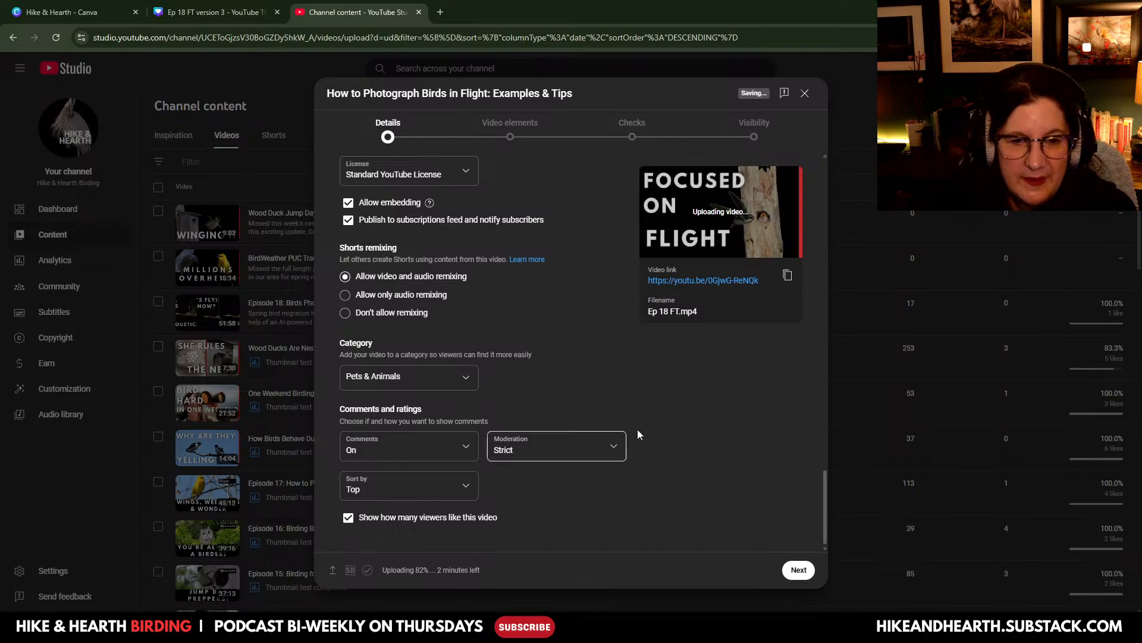
click(798, 572)
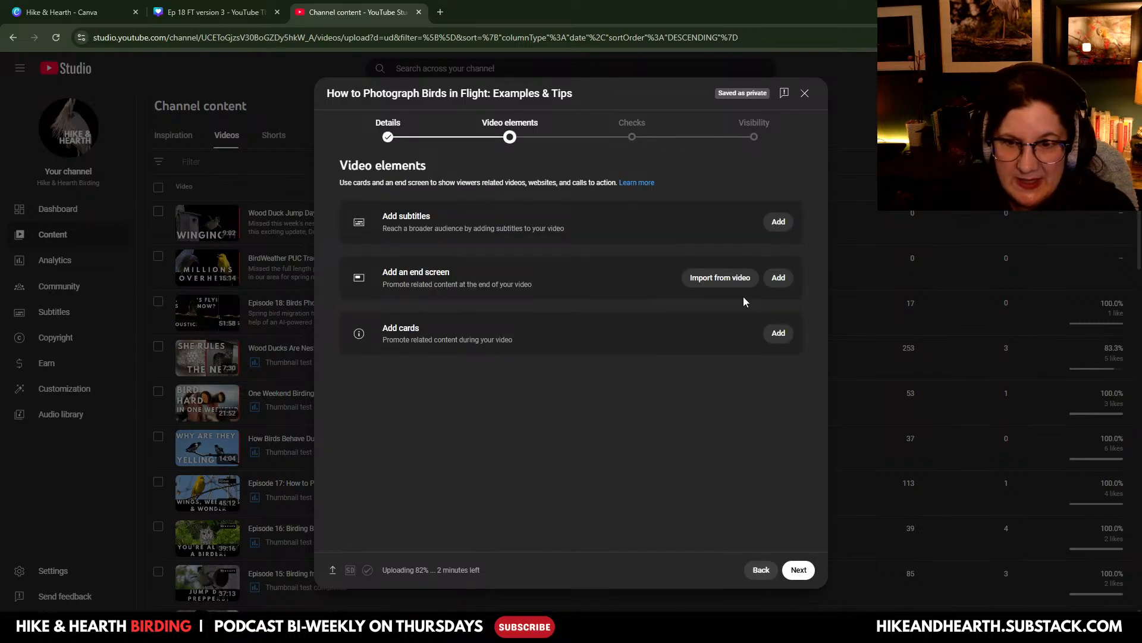
click(779, 277)
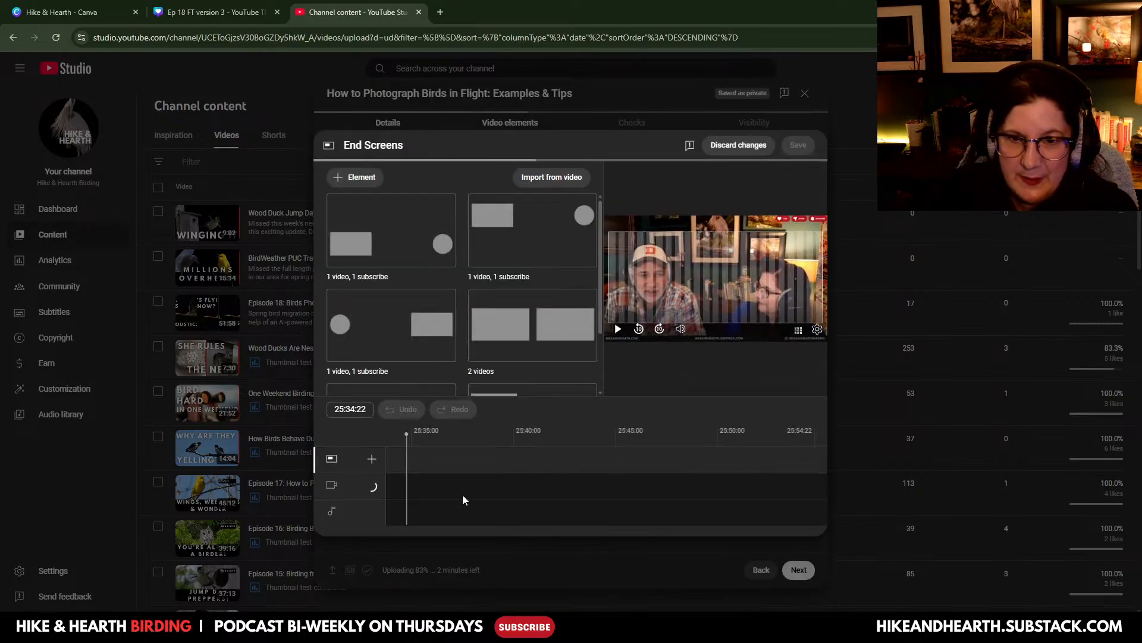
click(552, 334)
click(791, 251)
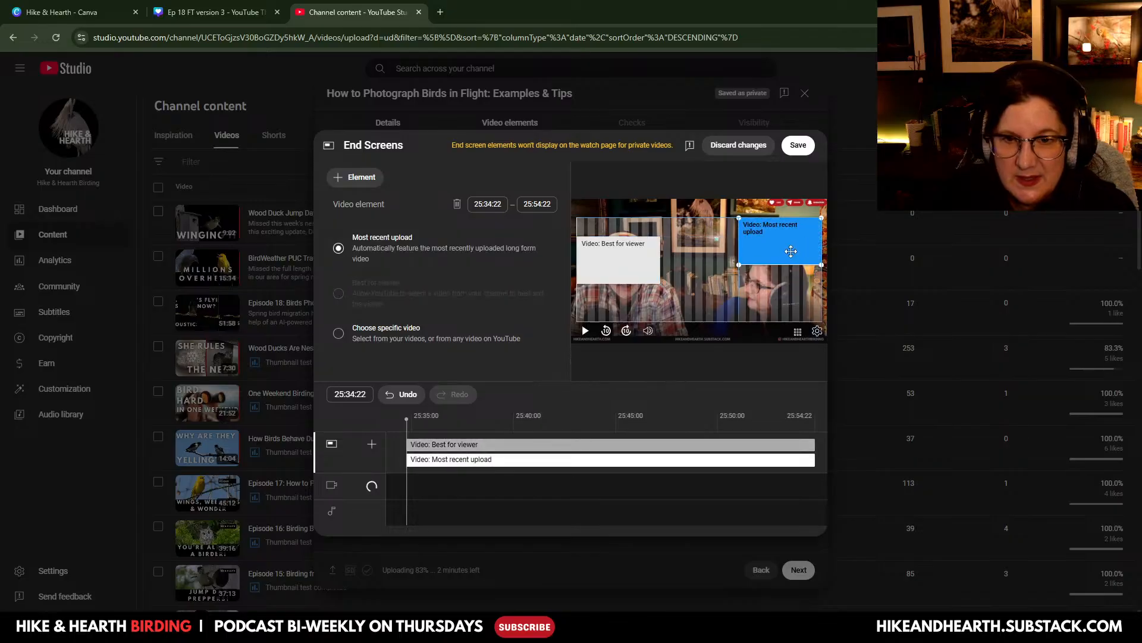
drag(629, 271, 792, 308)
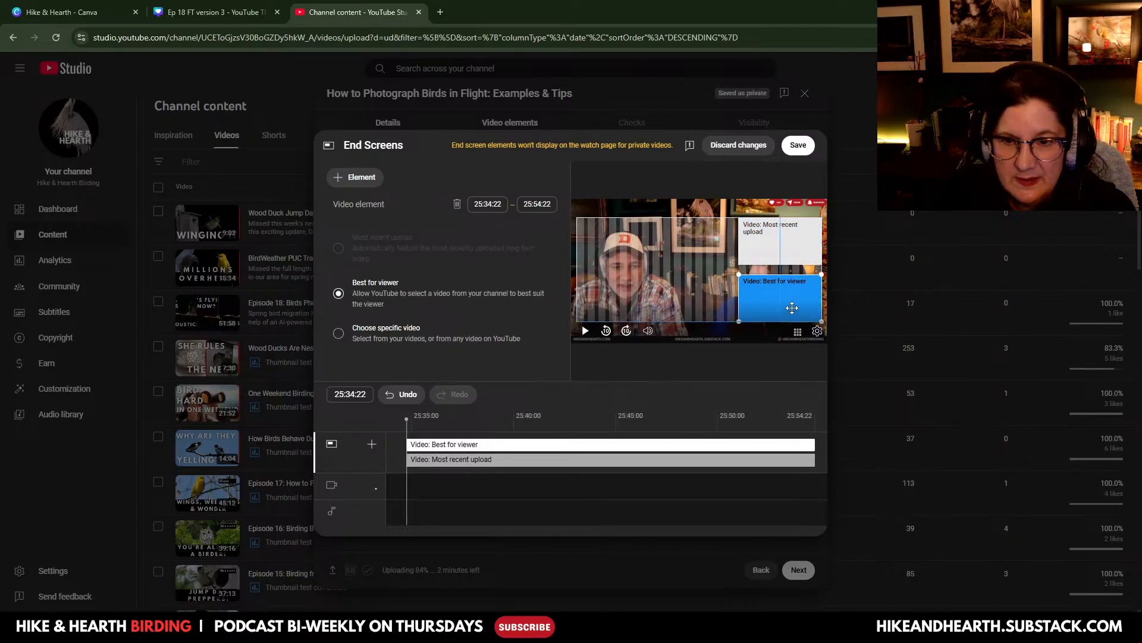
Step: Make the upper end screen element feature "Episode 18: Birds Photography in Flight, Babies in Boxes & Big Data" and save the end screen
click(779, 244)
click(337, 335)
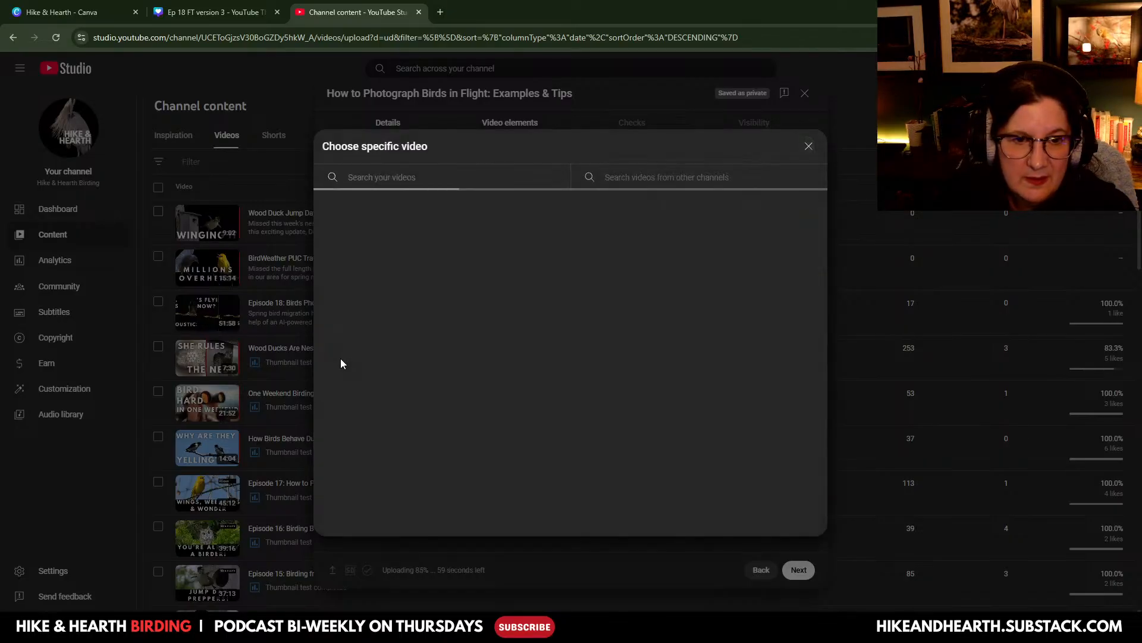
click(655, 253)
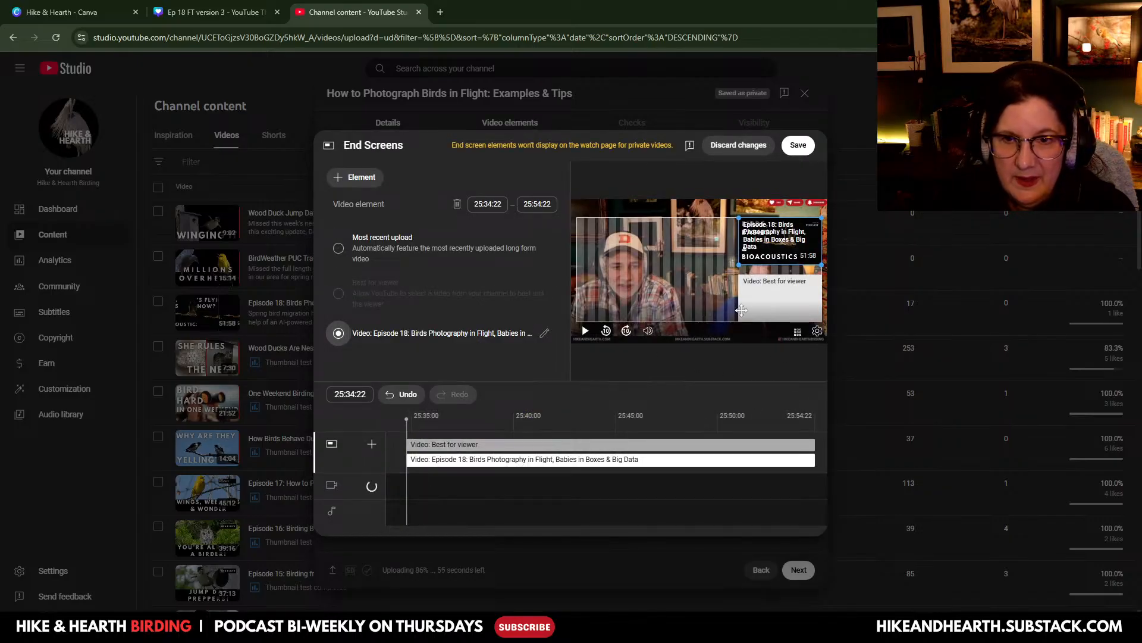
click(797, 145)
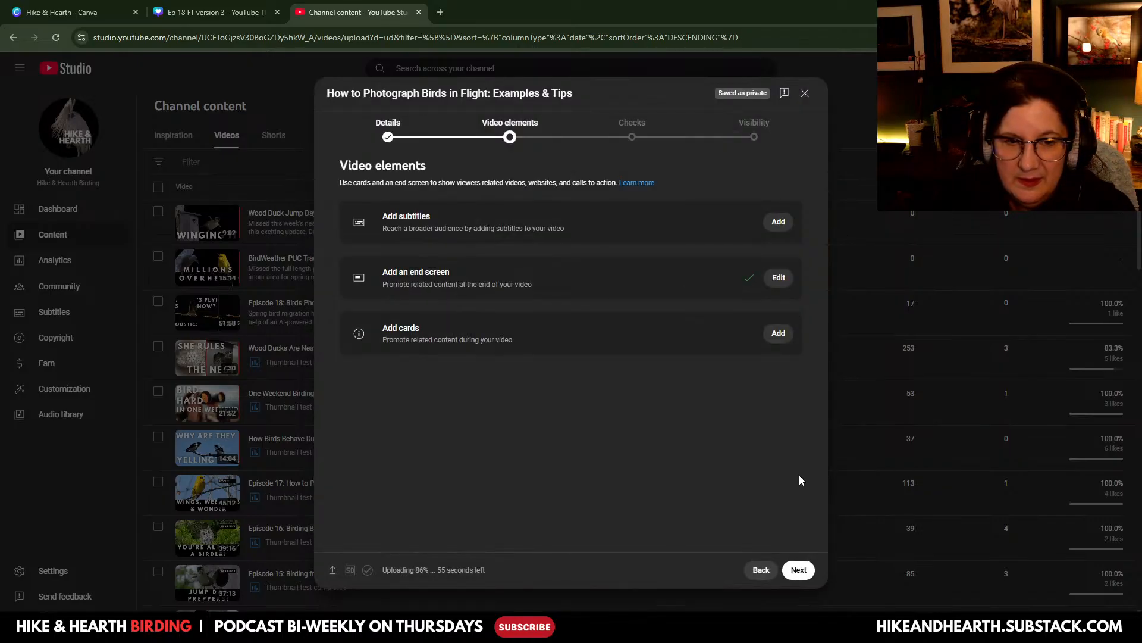
Step: Continue to the video's visibility settings and choose May 29, 2025 as its scheduled public release date
click(798, 569)
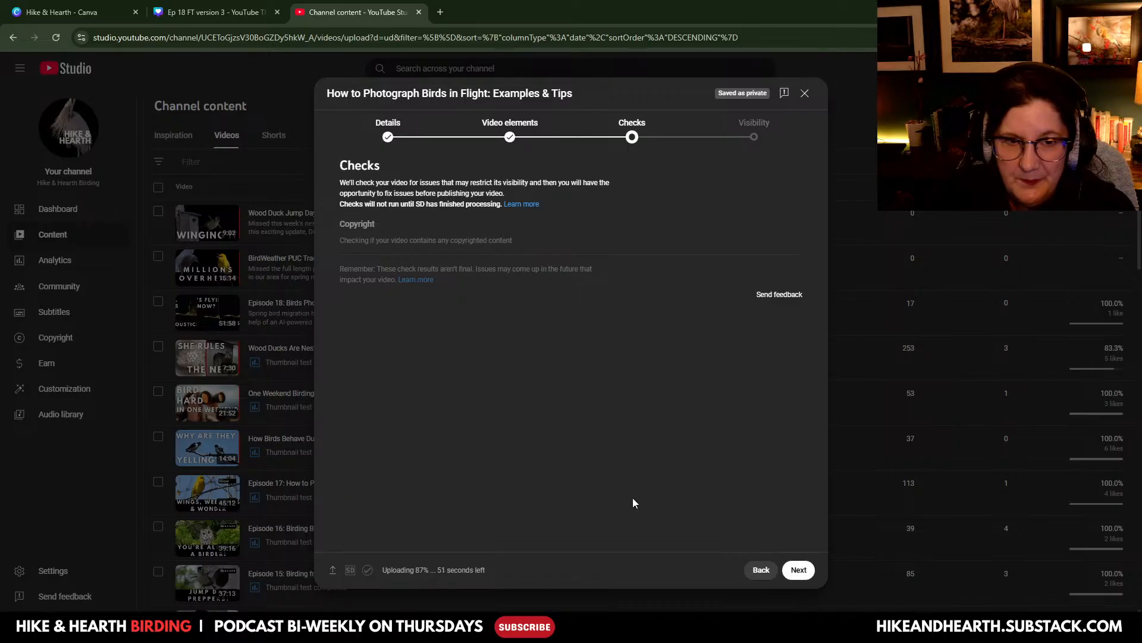
click(799, 569)
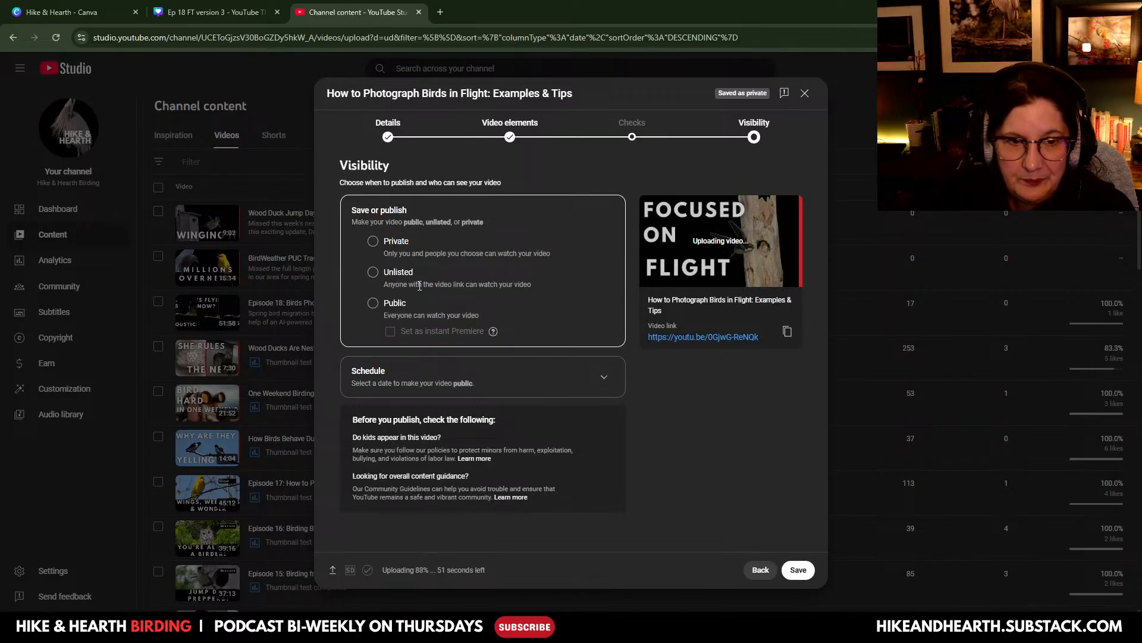
click(373, 272)
click(597, 385)
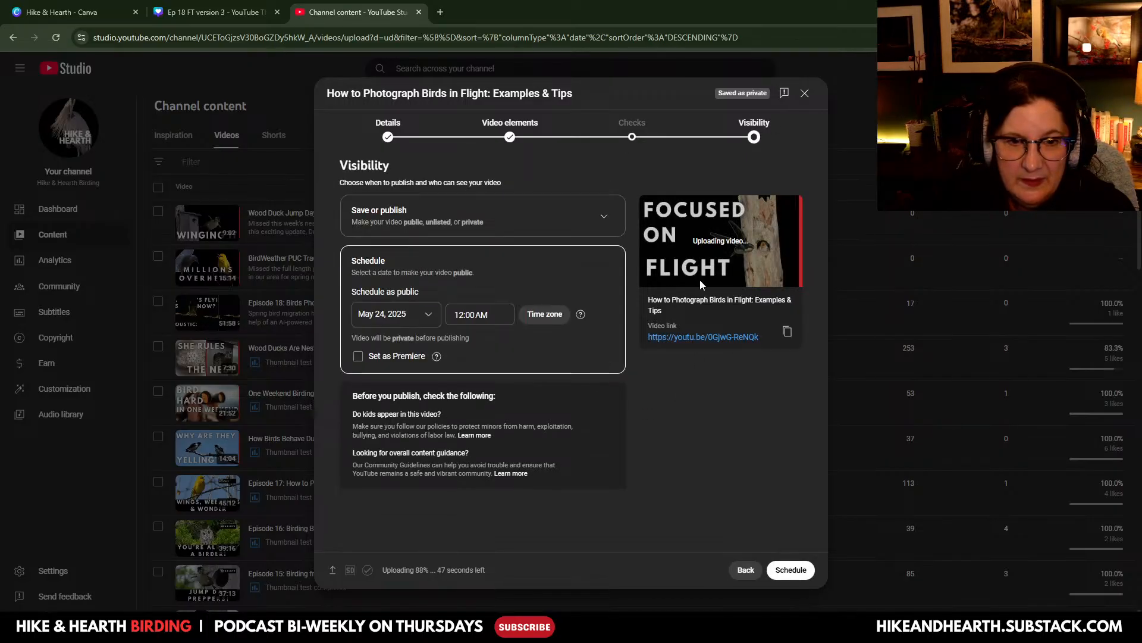
click(396, 314)
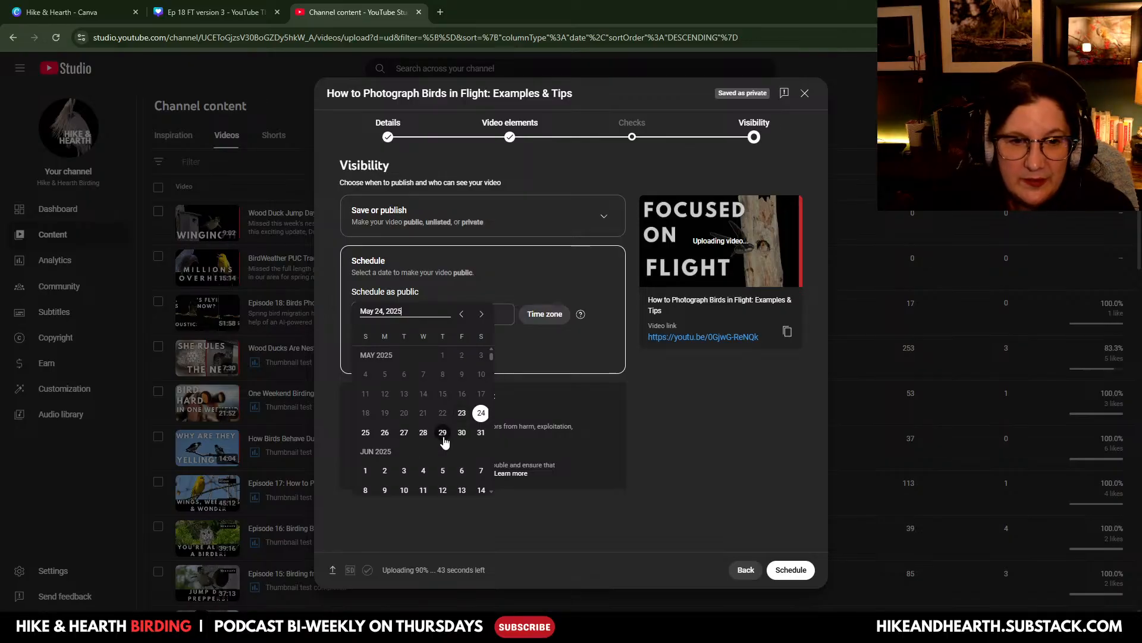
click(443, 432)
Step: Set the release time to 12:00 PM, schedule the video and dismiss the upload confirmation
click(479, 314)
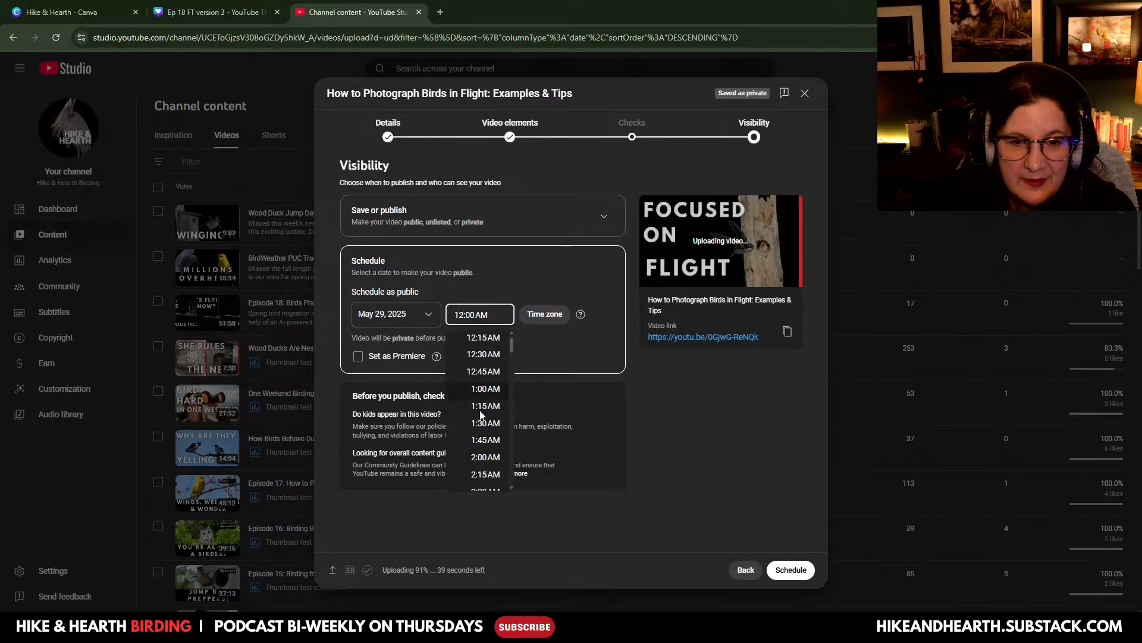
scroll(480, 414, down, 9)
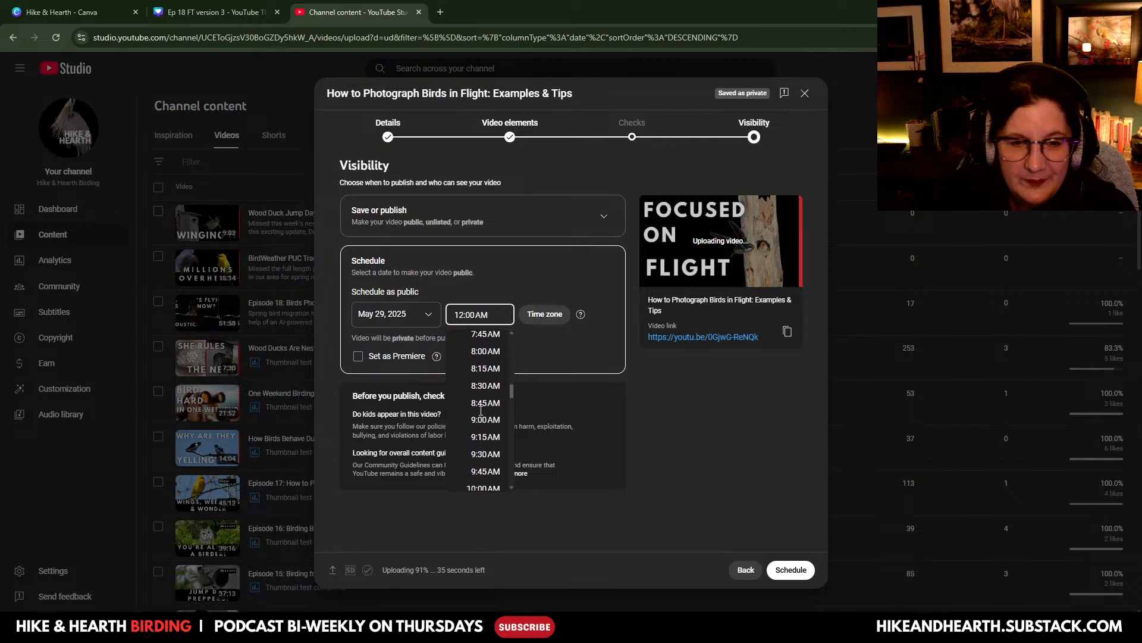
scroll(480, 410, down, 3)
click(482, 454)
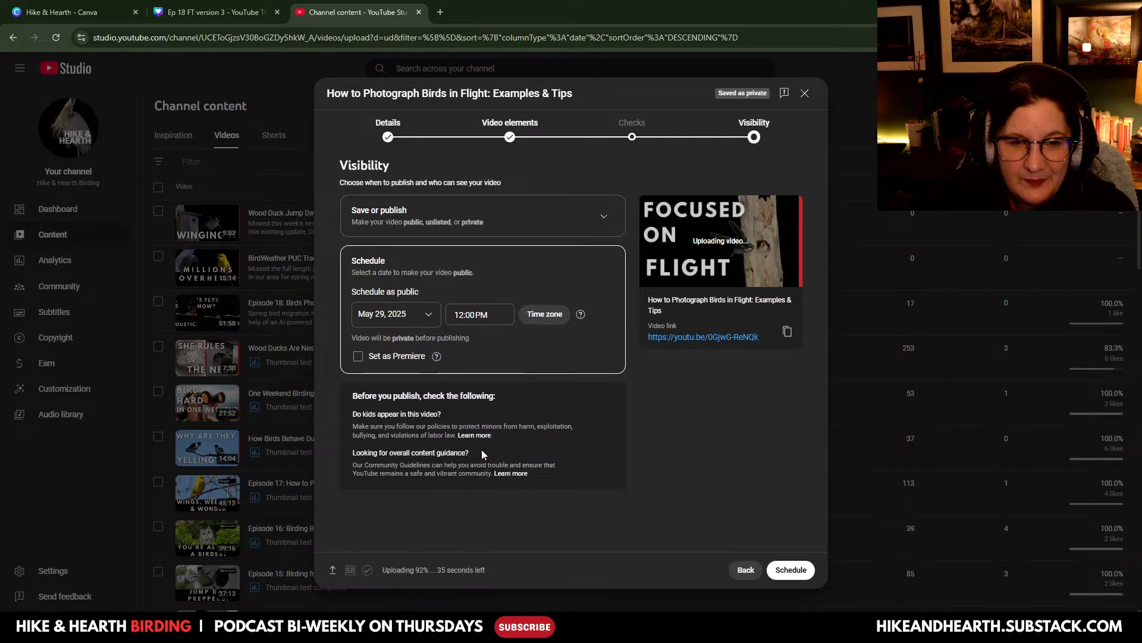
click(794, 568)
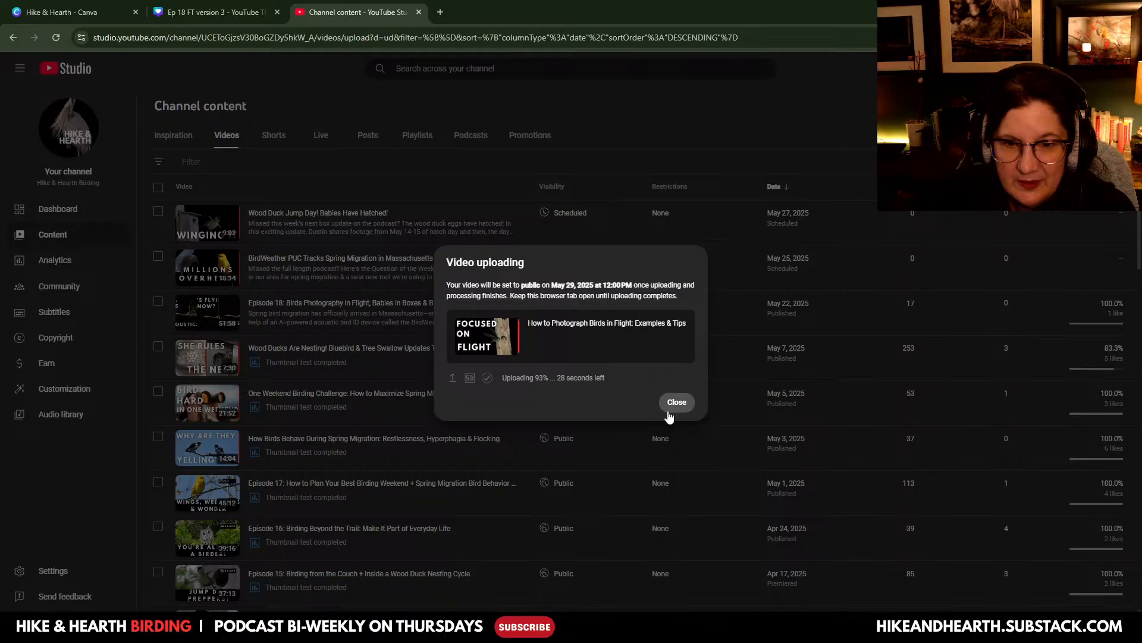
click(676, 404)
Step: Switch to the "Ep 18 FT version 3" thumbnail design in Canva
click(218, 13)
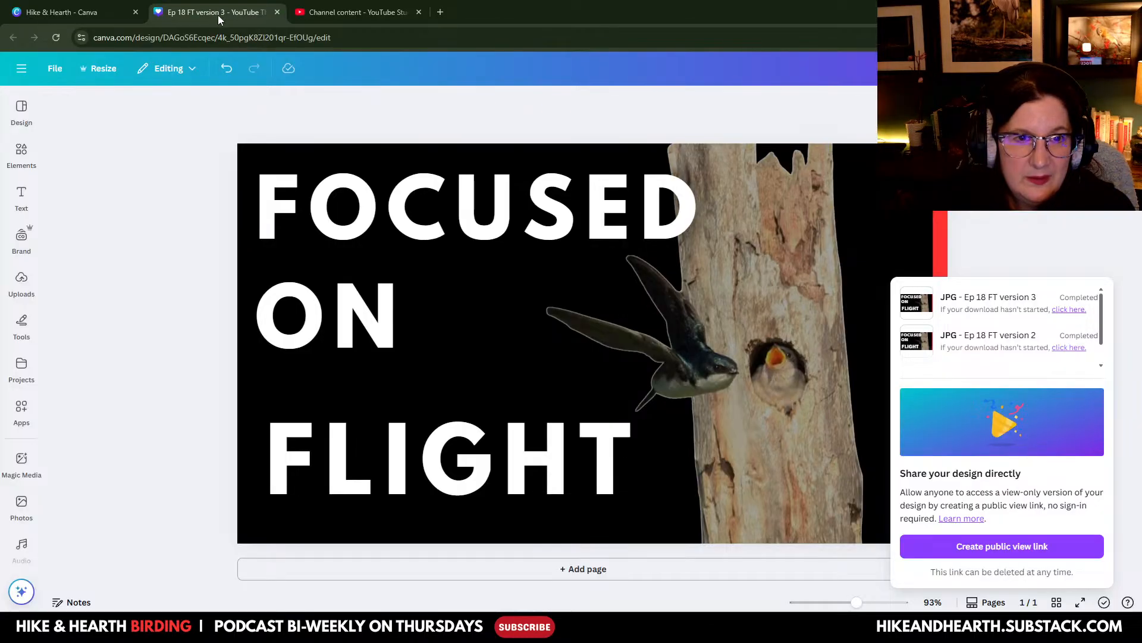